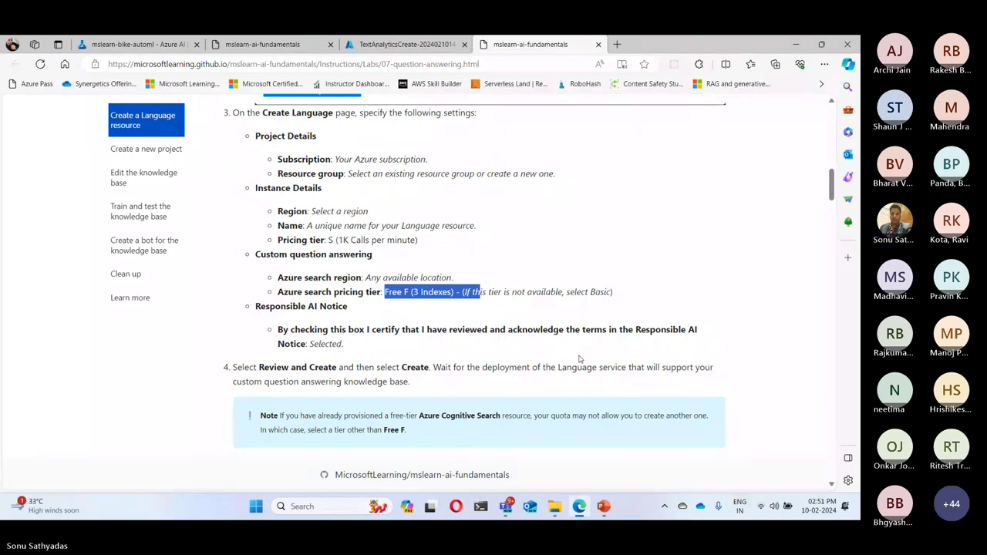
Open the Language Studio portal in a new browser tab from the link in the lab's "Create a new project" section.
scroll(384, 234, down, 5)
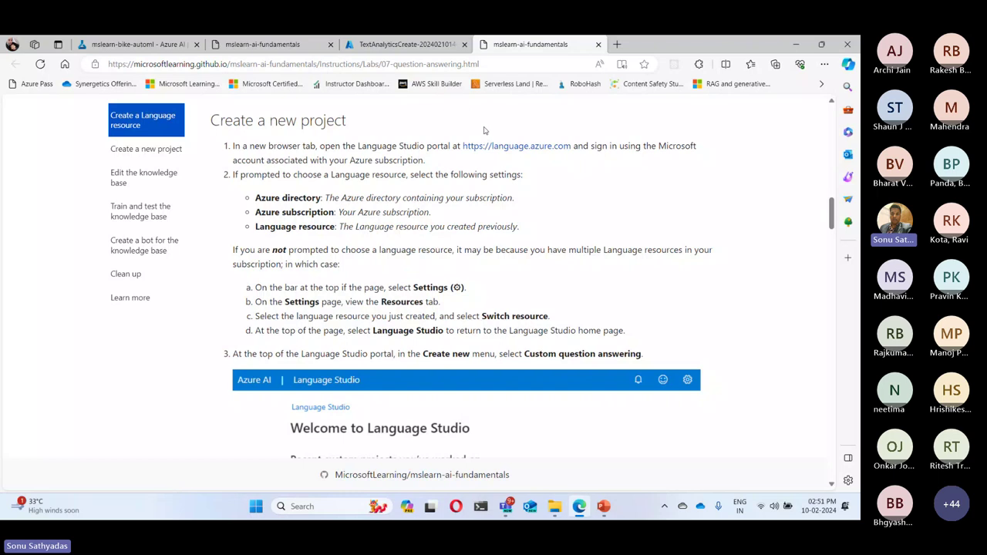
ctrl+click(525, 147)
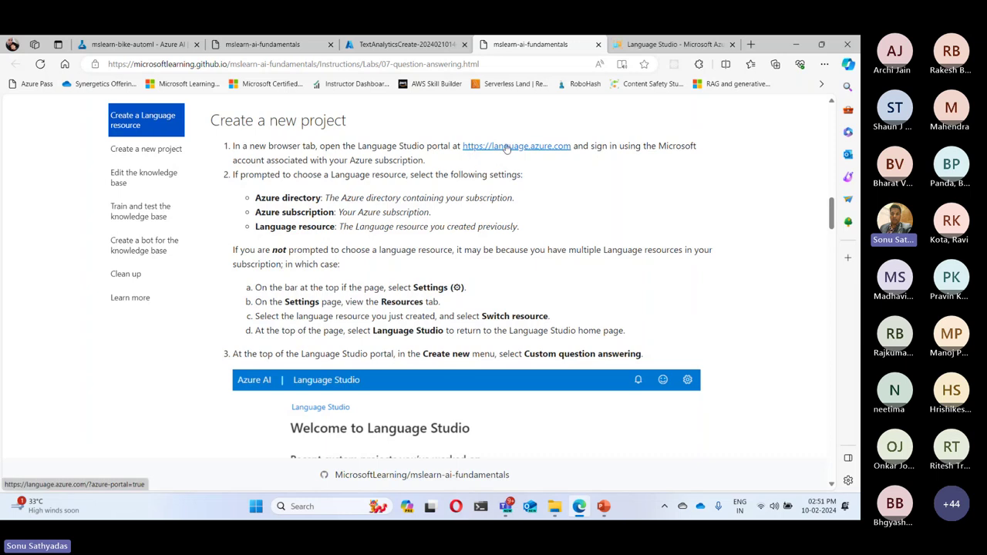
click(506, 147)
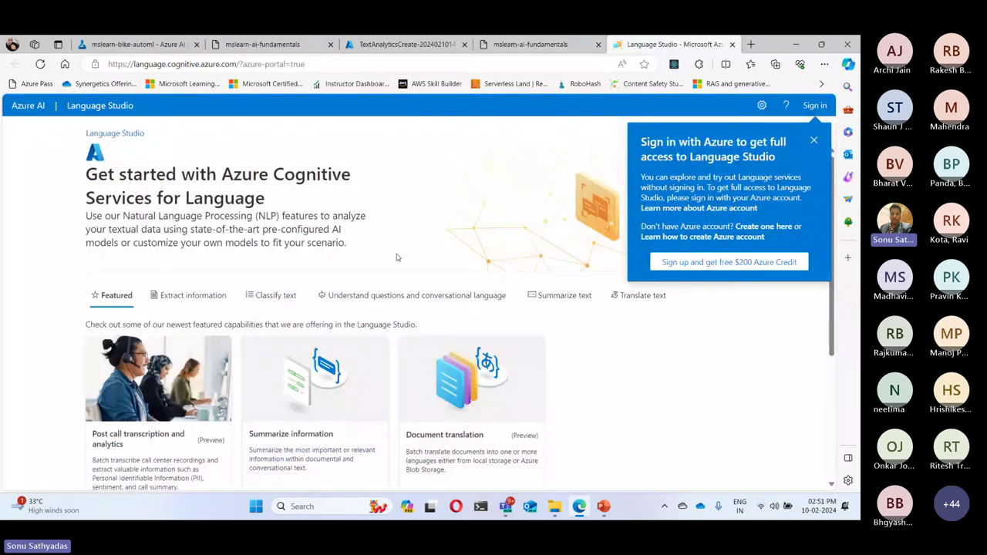
Dismiss the sign-in notice and sign in to Language Studio with the personal Microsoft account.
click(813, 140)
click(813, 106)
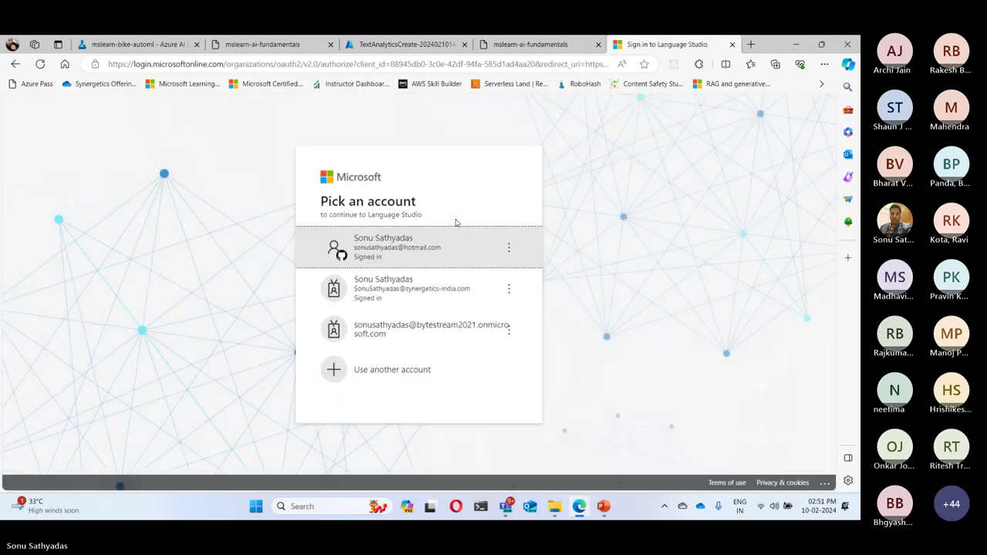
click(402, 249)
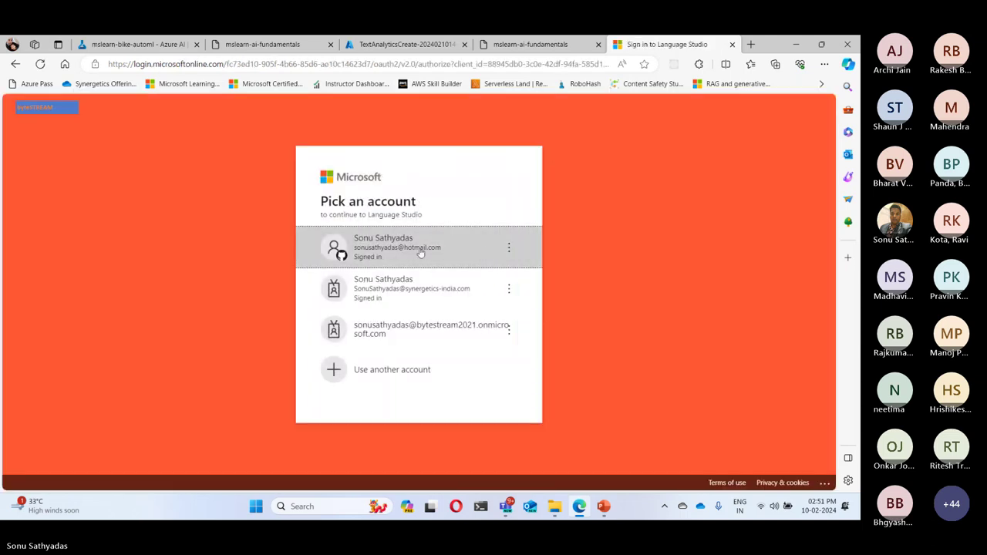
click(463, 245)
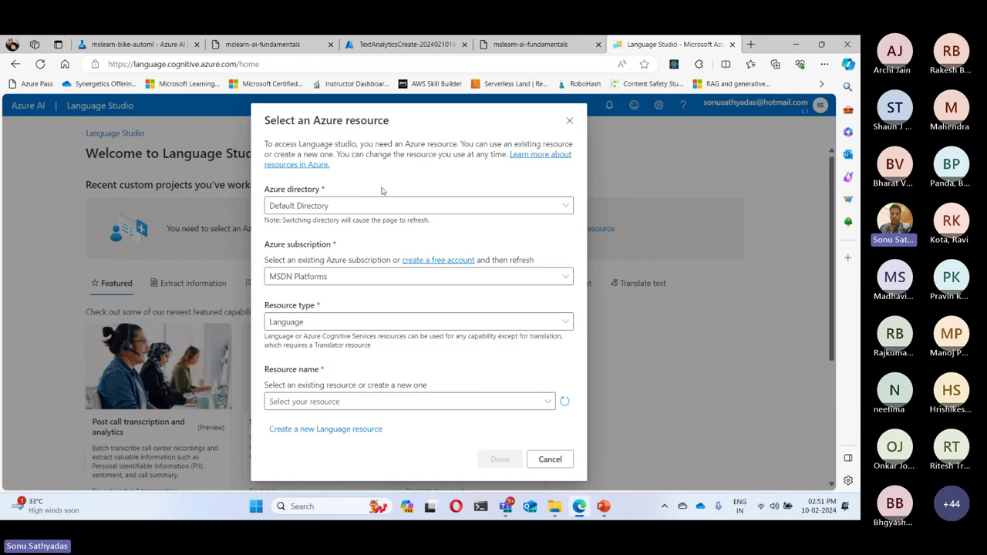
Choose the first "Default Directory" entry as the Azure directory and reauthenticate with the same personal account.
click(315, 206)
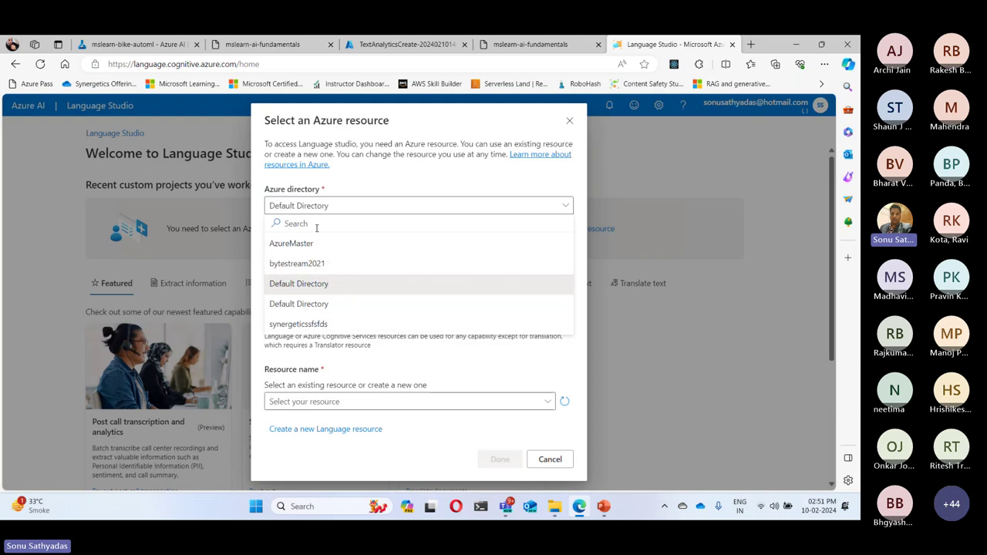
click(308, 285)
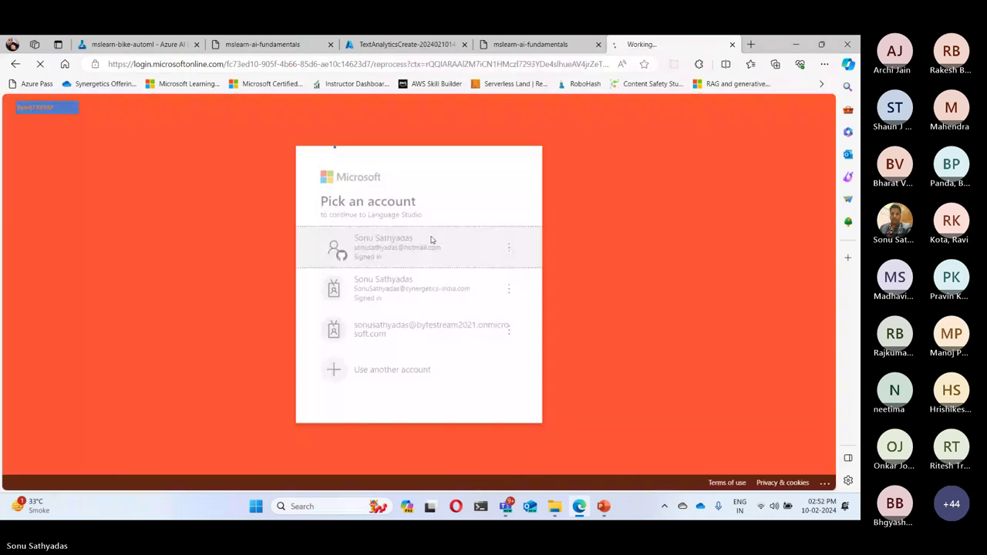
click(432, 239)
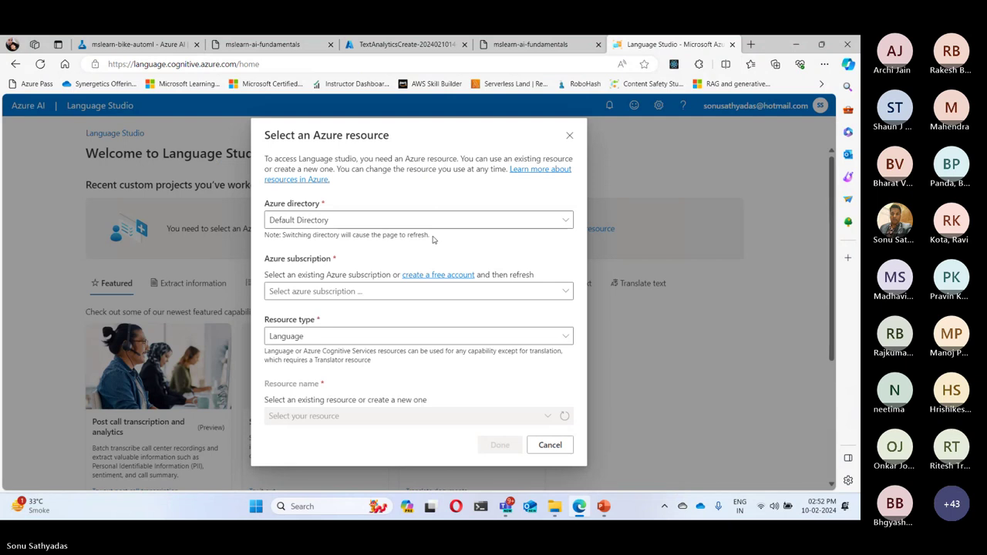
Connect Language Studio to the existing syn-language resource under the MSDN Platforms subscription.
click(315, 291)
click(307, 348)
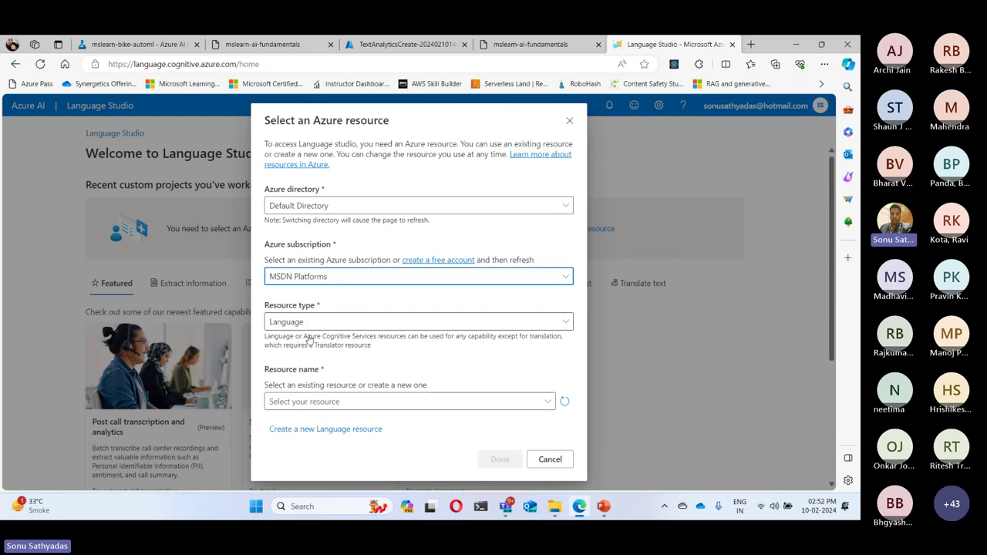
click(319, 402)
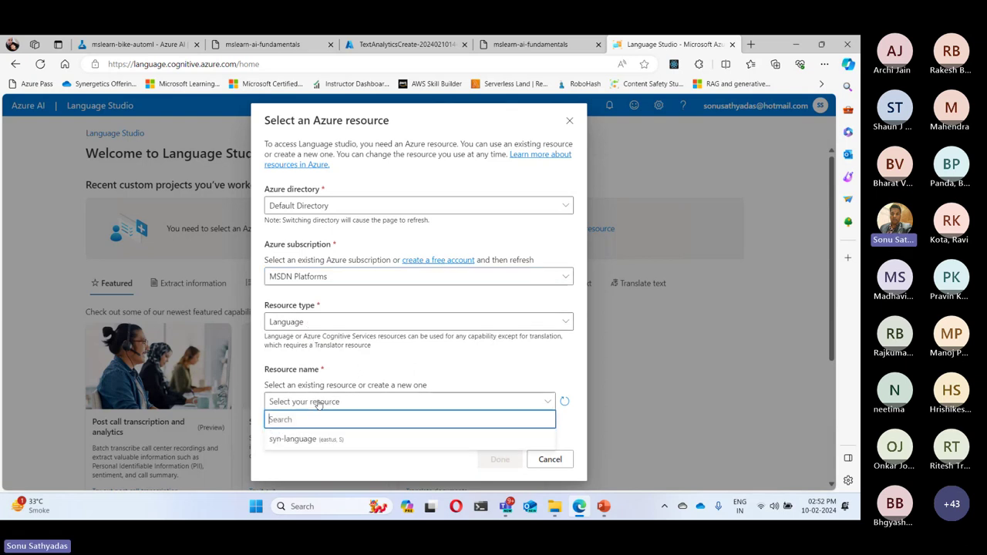
click(295, 441)
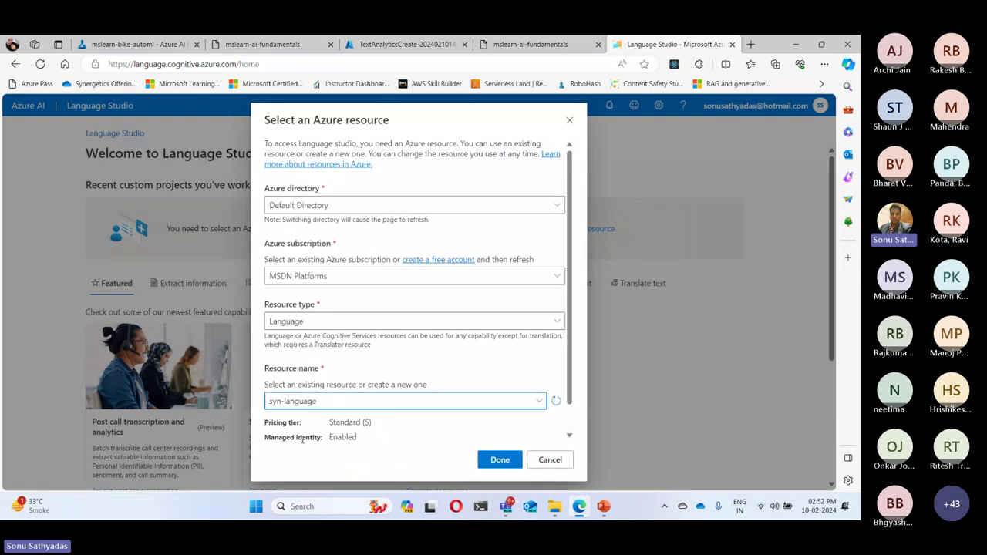
click(500, 460)
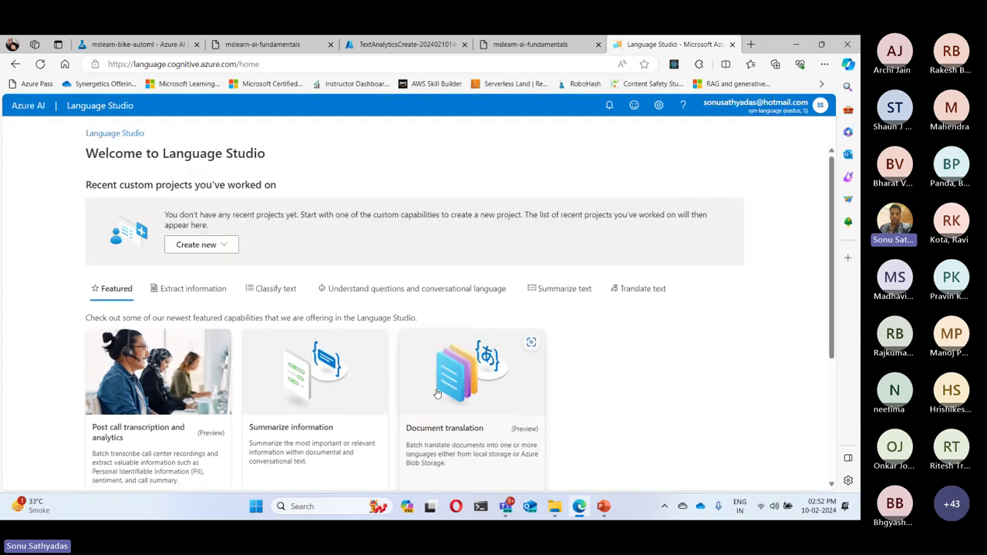
Consult the lab guide's project creation step and start a new Custom question answering project in Language Studio.
click(540, 45)
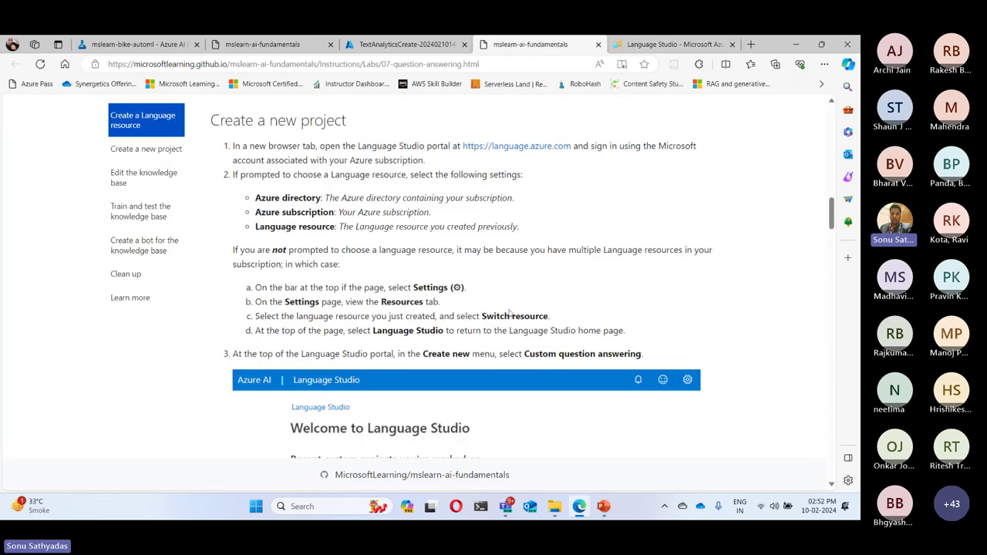
scroll(526, 333, down, 3)
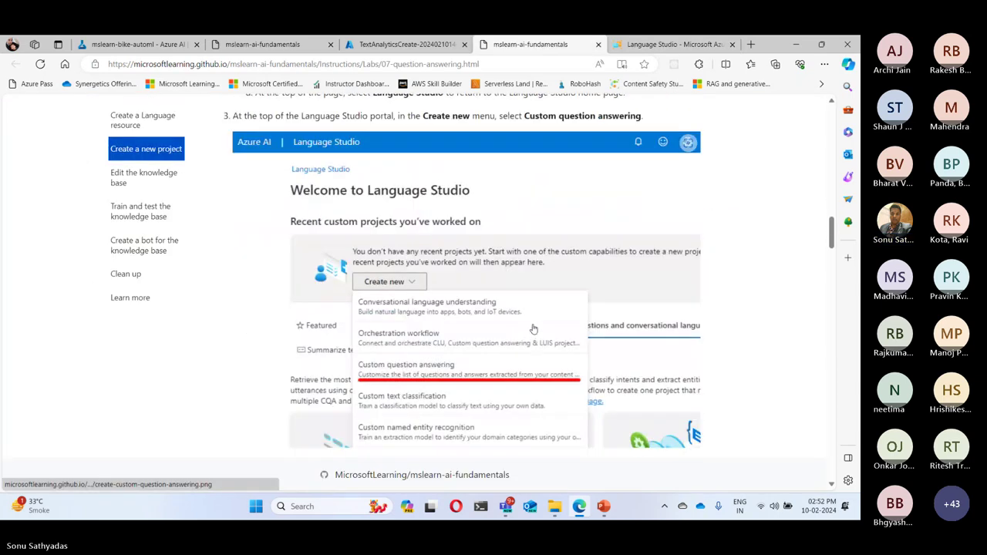
scroll(535, 319, up, 1)
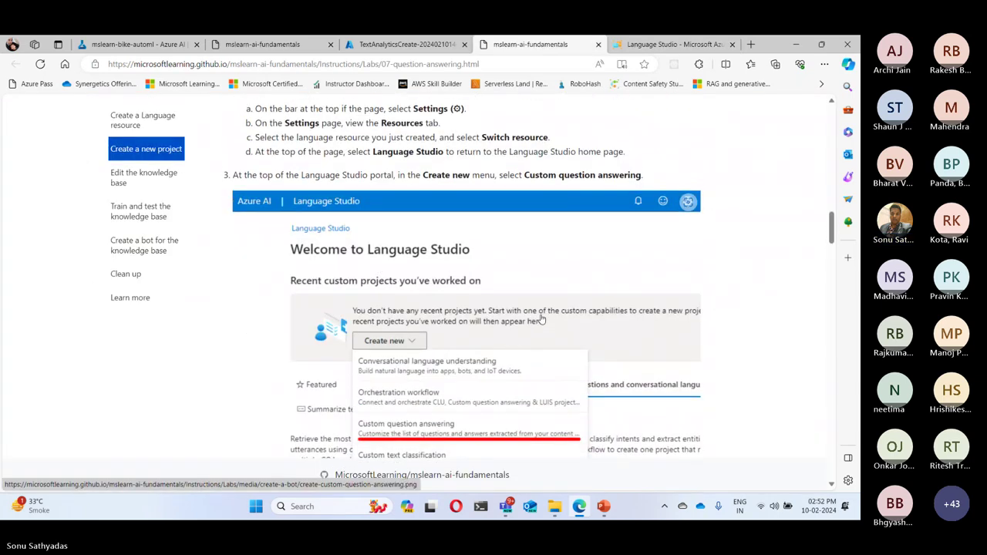
scroll(542, 318, down, 1)
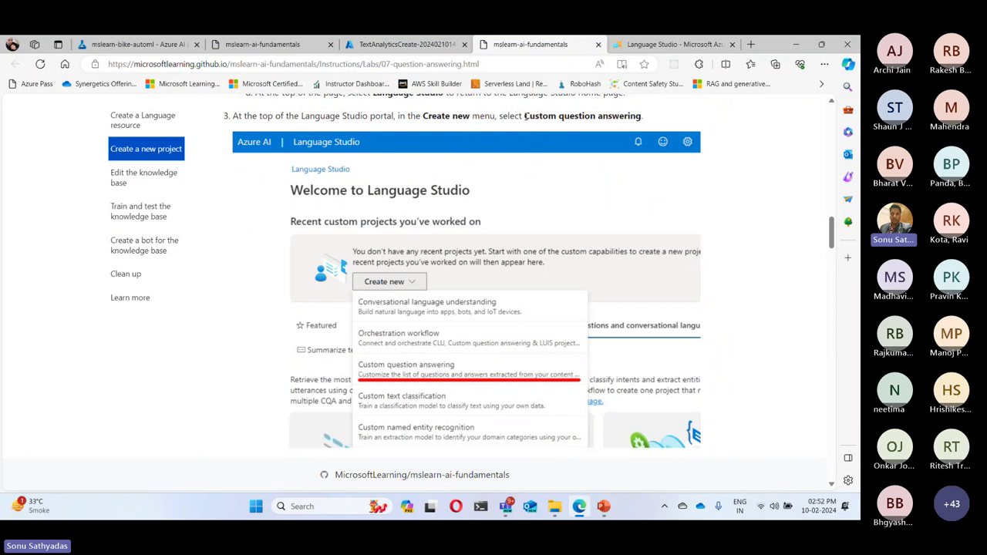
drag(524, 115, 685, 120)
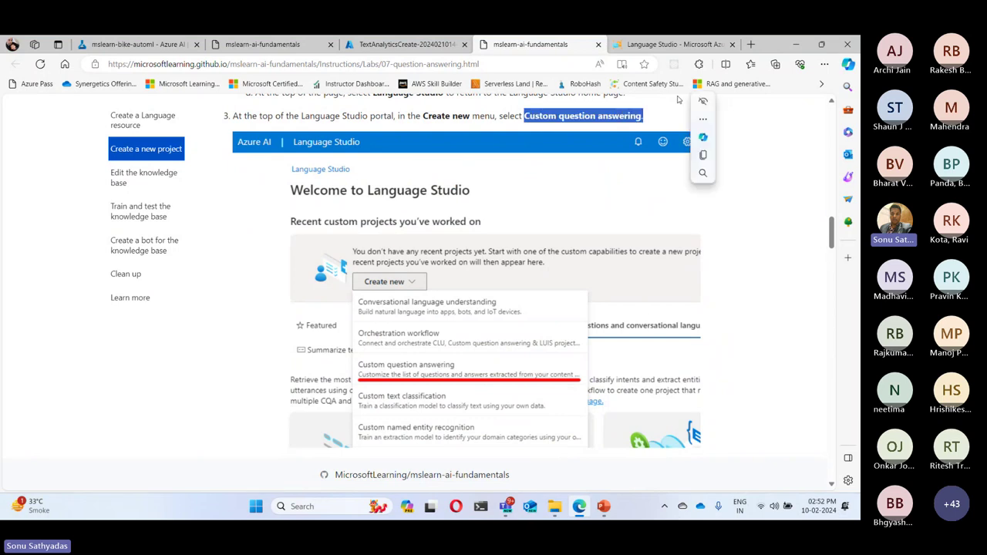
click(667, 45)
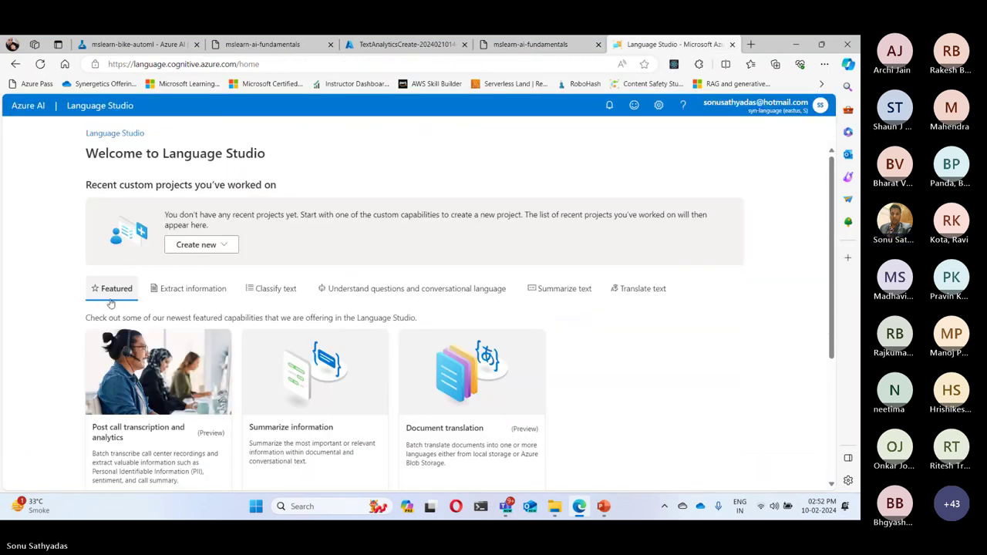
scroll(459, 330, down, 1)
scroll(459, 330, up, 1)
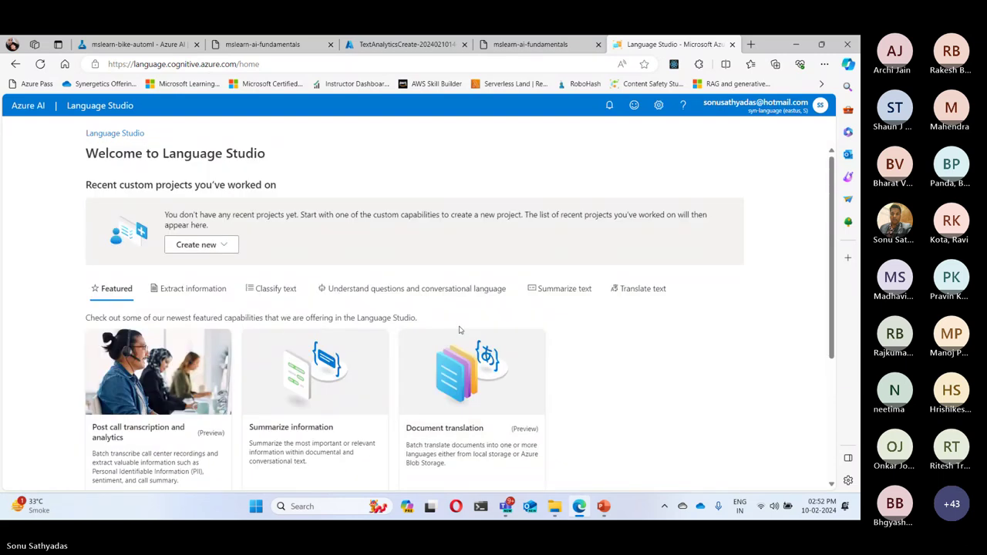
click(202, 251)
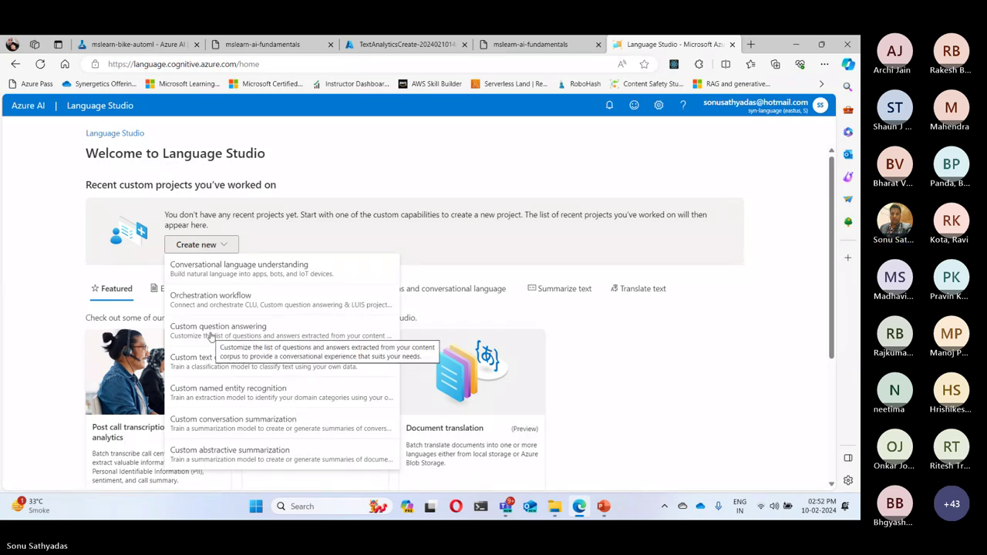
key(ctrl)
key(ctrl)
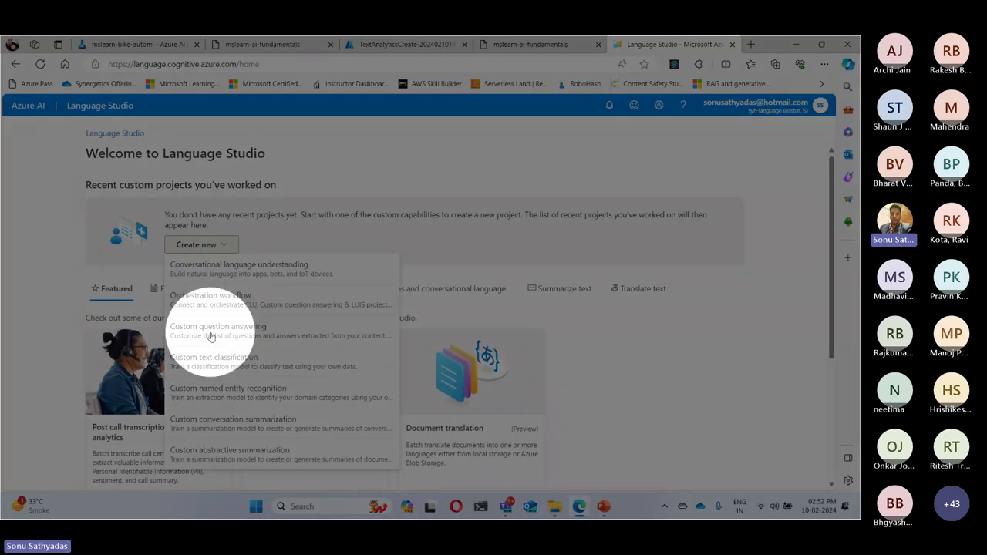
click(261, 328)
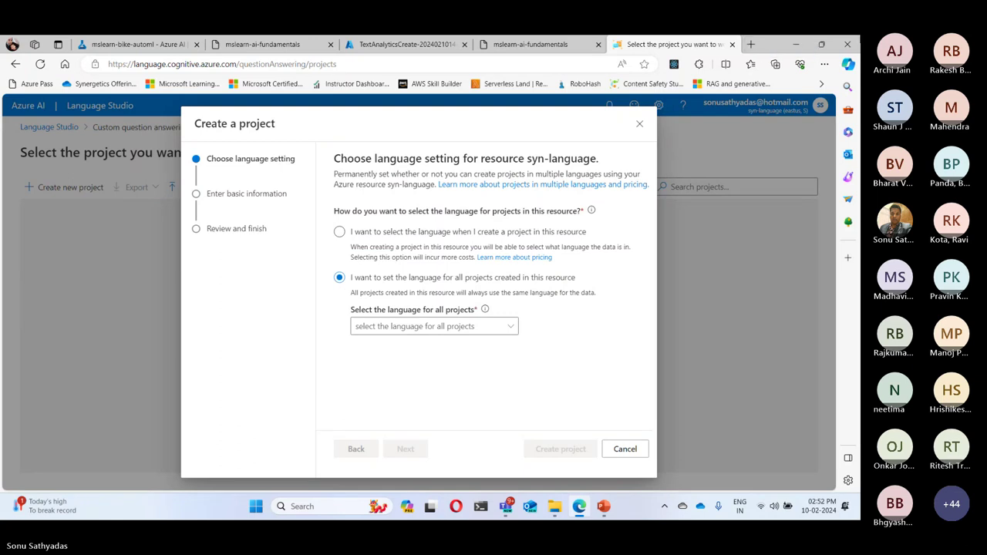
Following step 4 of the lab guide, choose to select the language when creating a project in this resource, and continue to basic information.
key(ctrl+shift+Tab)
scroll(563, 337, down, 5)
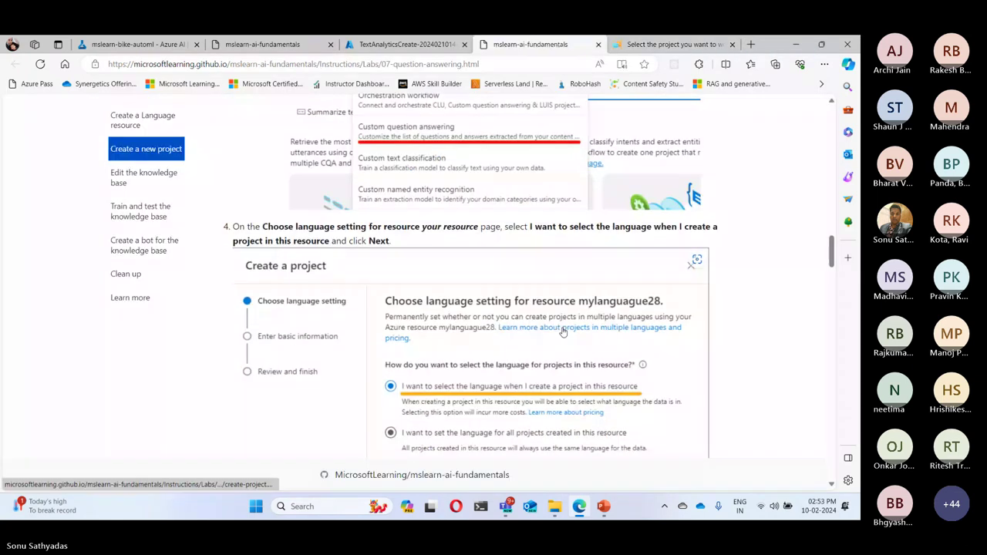
scroll(563, 337, down, 1)
scroll(563, 339, up, 1)
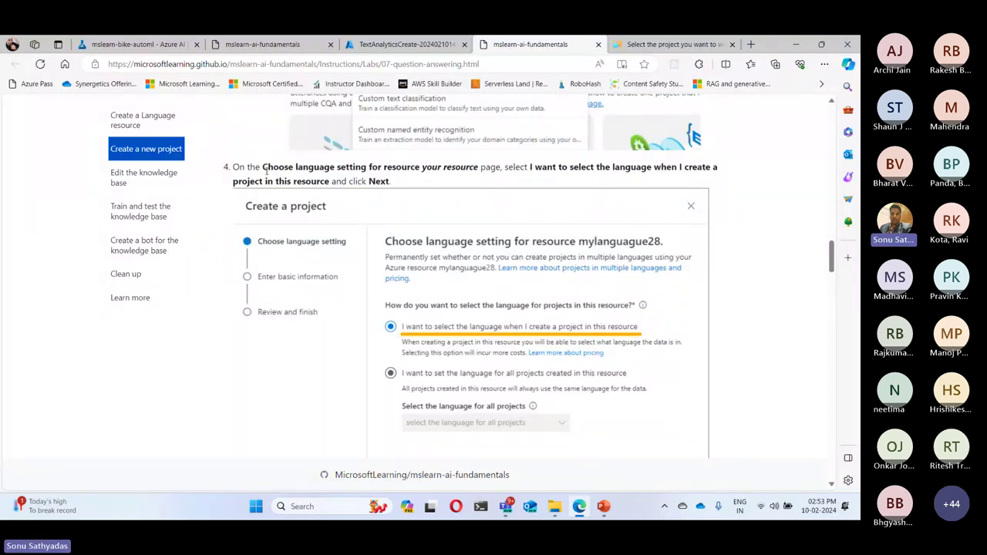
drag(266, 171, 470, 171)
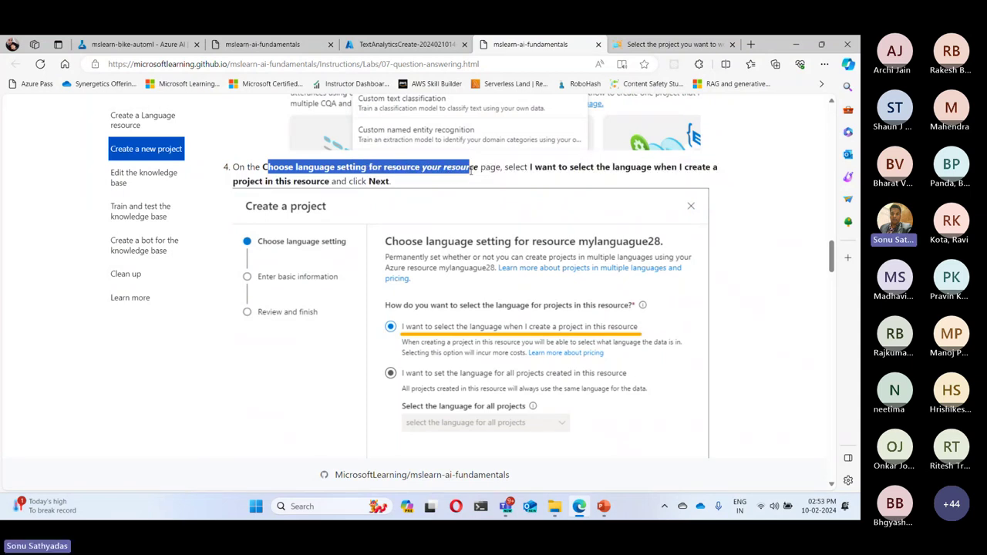
drag(470, 171, 475, 178)
drag(475, 177, 476, 182)
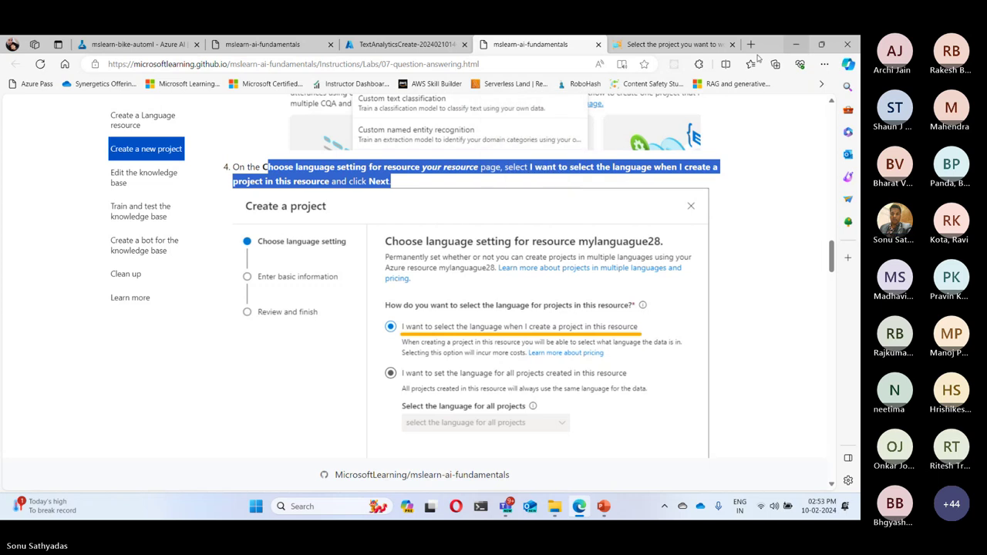
click(678, 44)
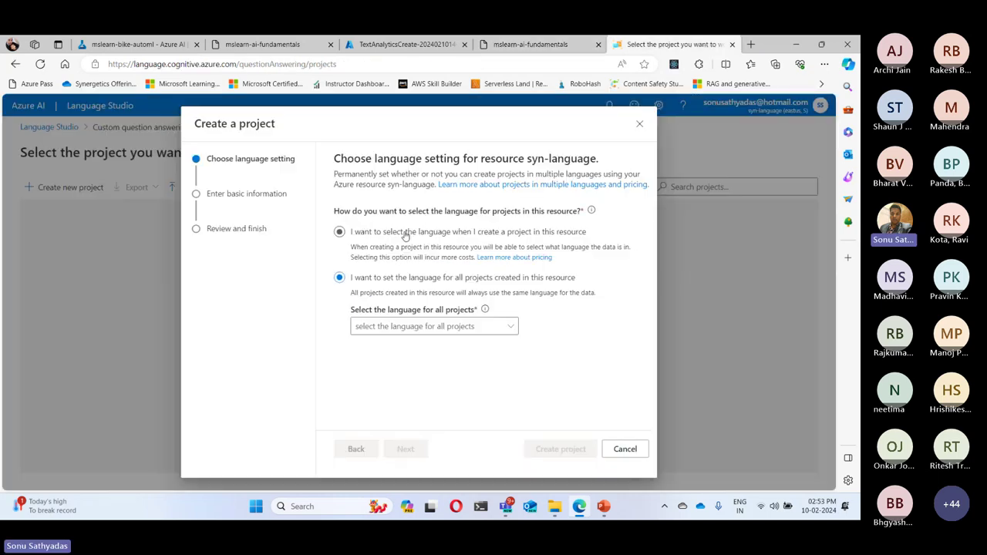
click(413, 233)
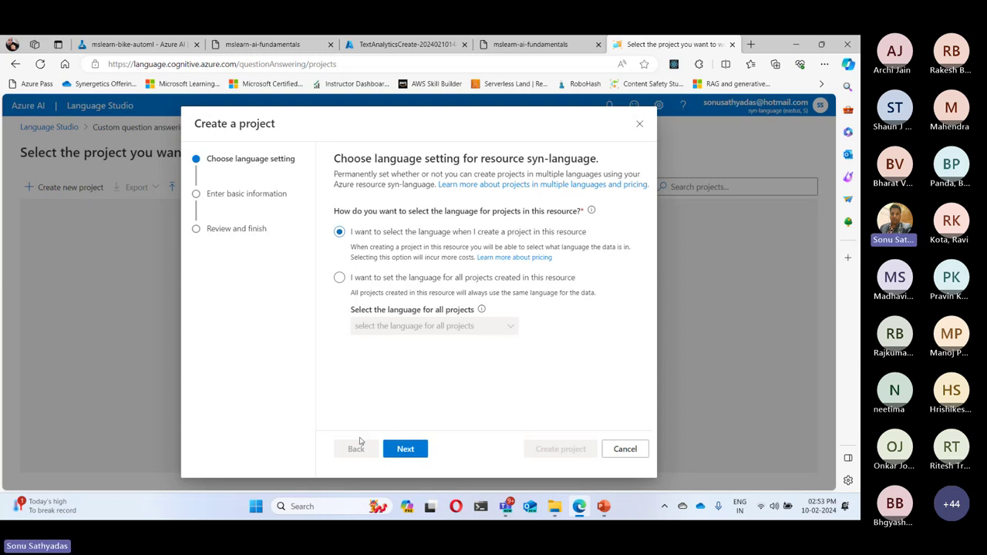
click(406, 448)
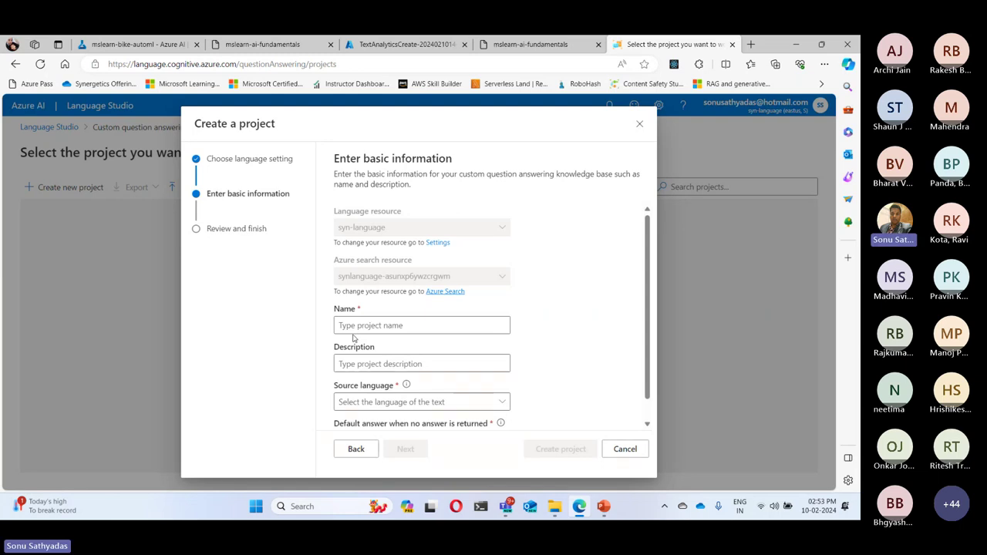
Copy the project name MargiesTravel from the lab guide into the new project's name.
click(532, 44)
scroll(547, 231, down, 5)
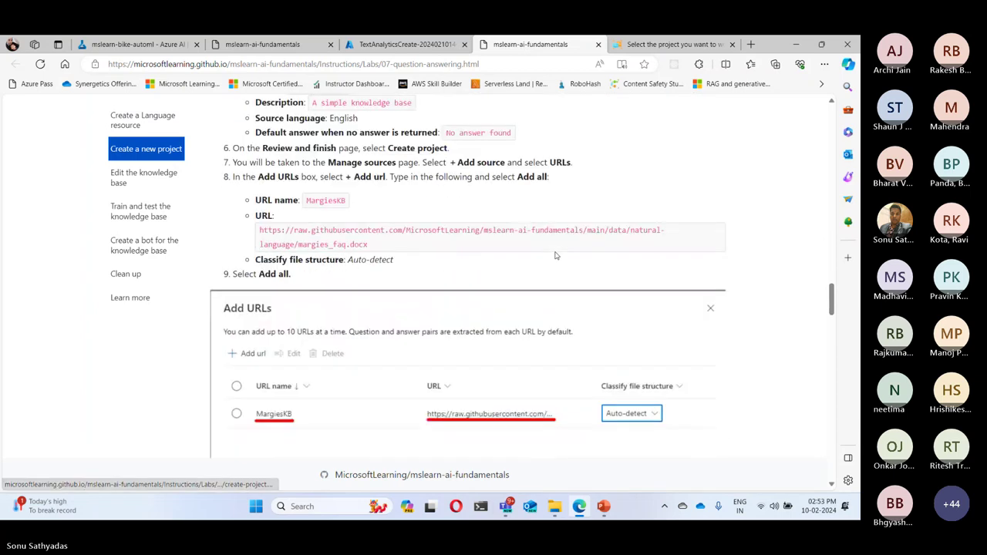
scroll(555, 255, up, 2)
double_click(305, 265)
key(ctrl+c)
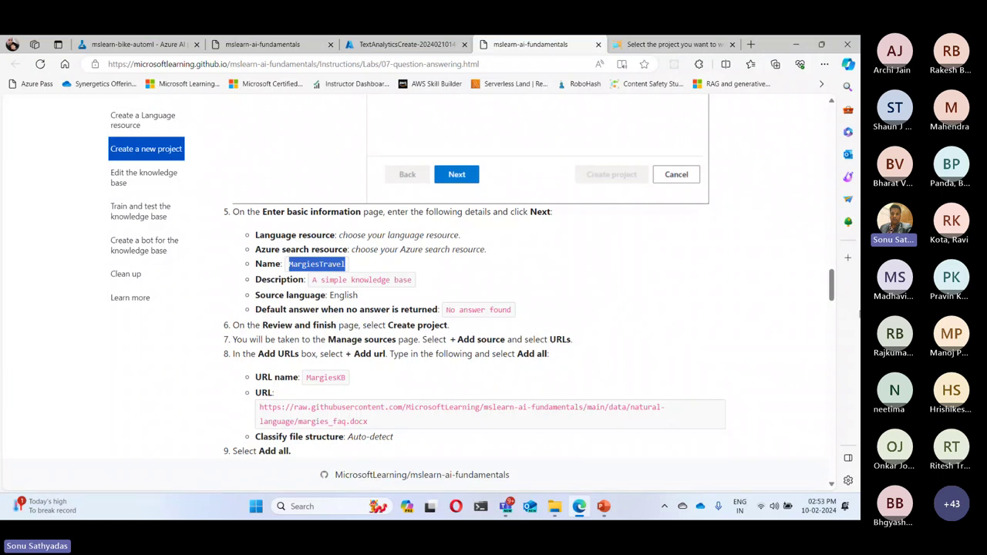
click(671, 44)
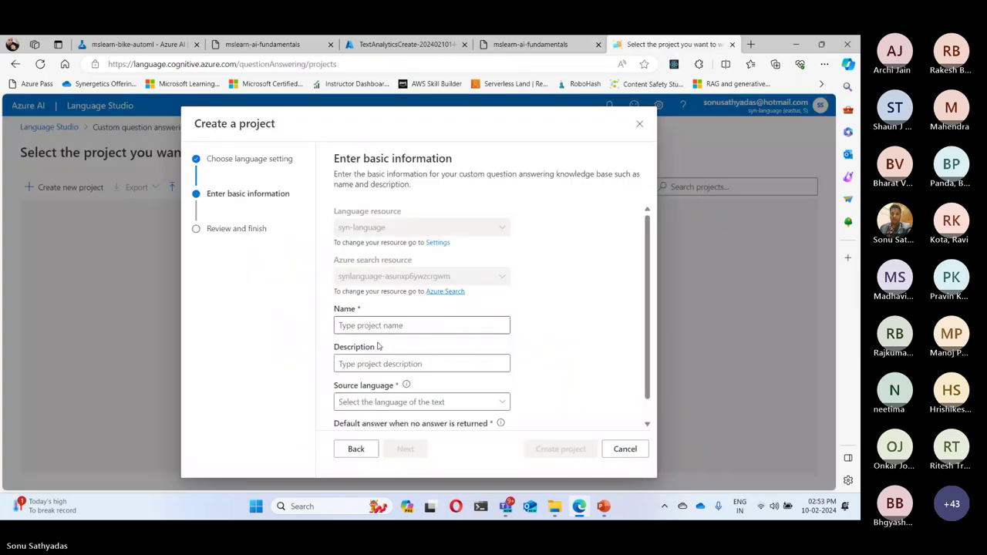
key(ctrl+v)
Copy the description "A simple knowledge base" from the lab guide into the new project's description.
click(410, 362)
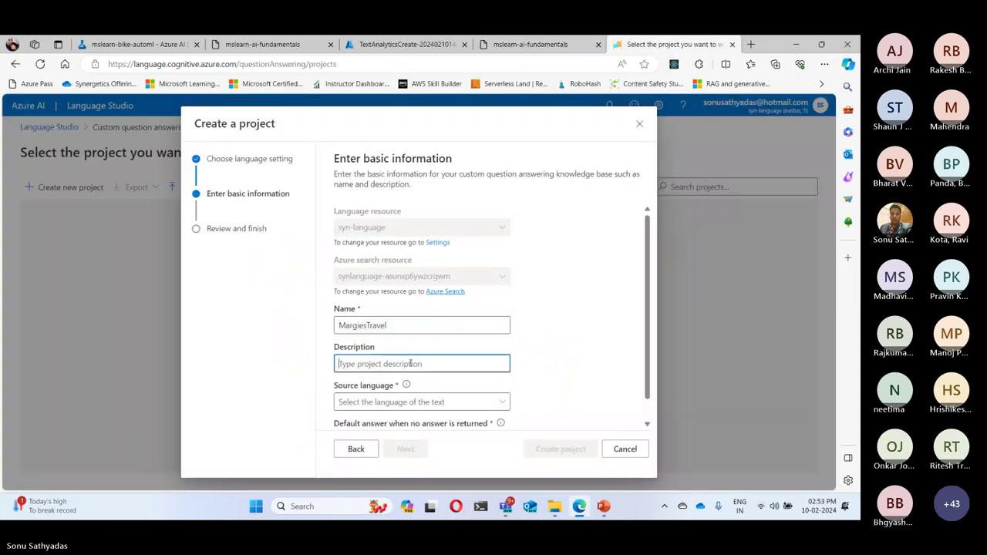
click(559, 46)
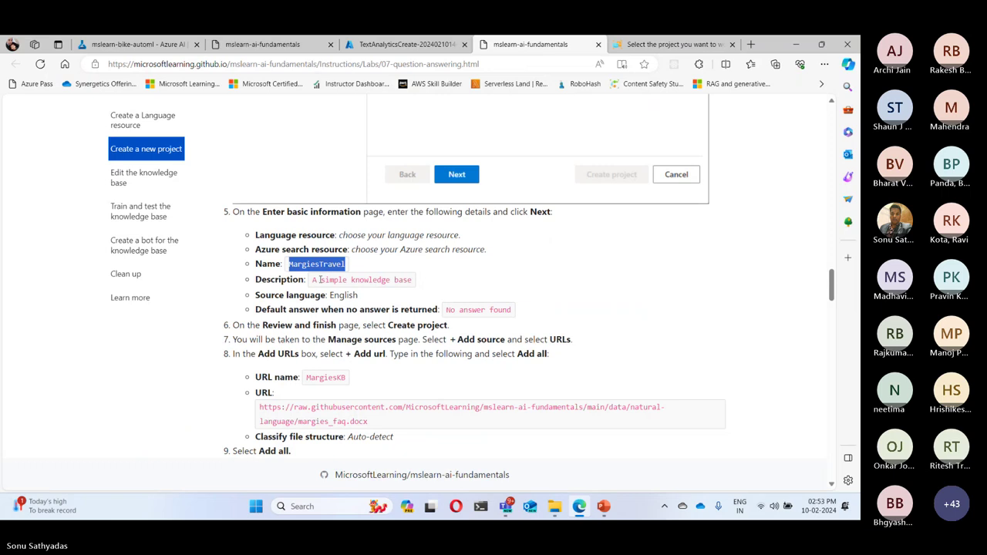
drag(312, 280, 413, 280)
key(ctrl+c)
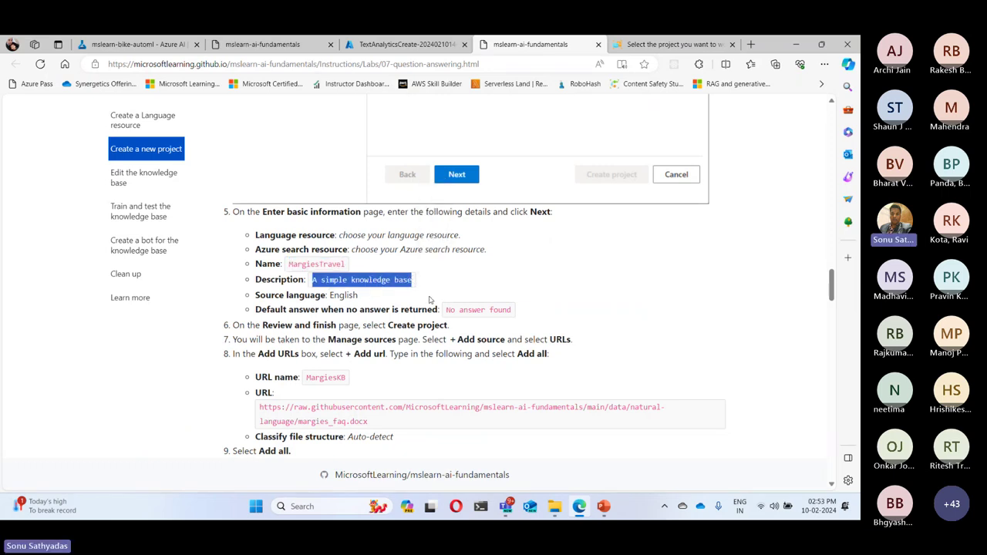
click(671, 44)
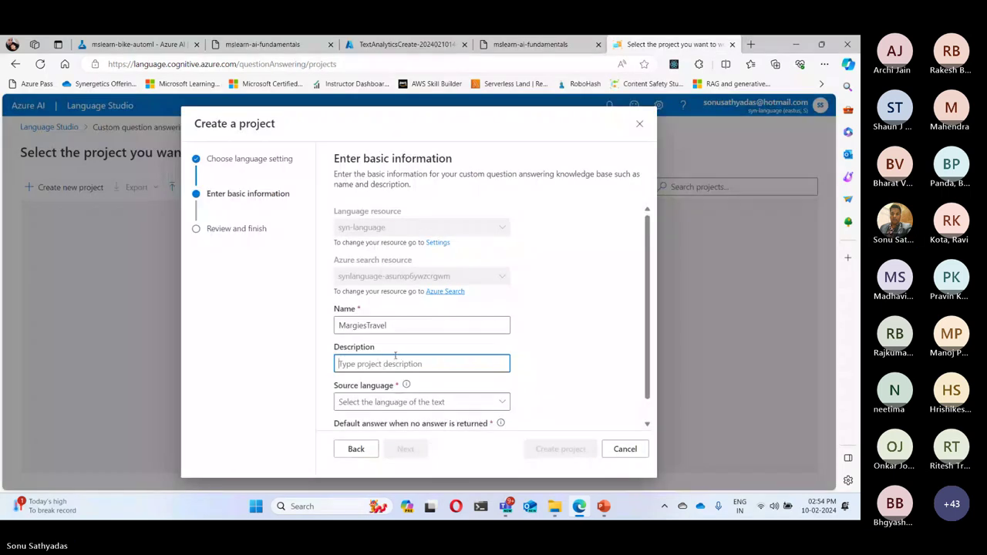
key(ctrl+v)
Set the project's source language to English and consult the lab guide's default answer setting in step 5.
click(395, 401)
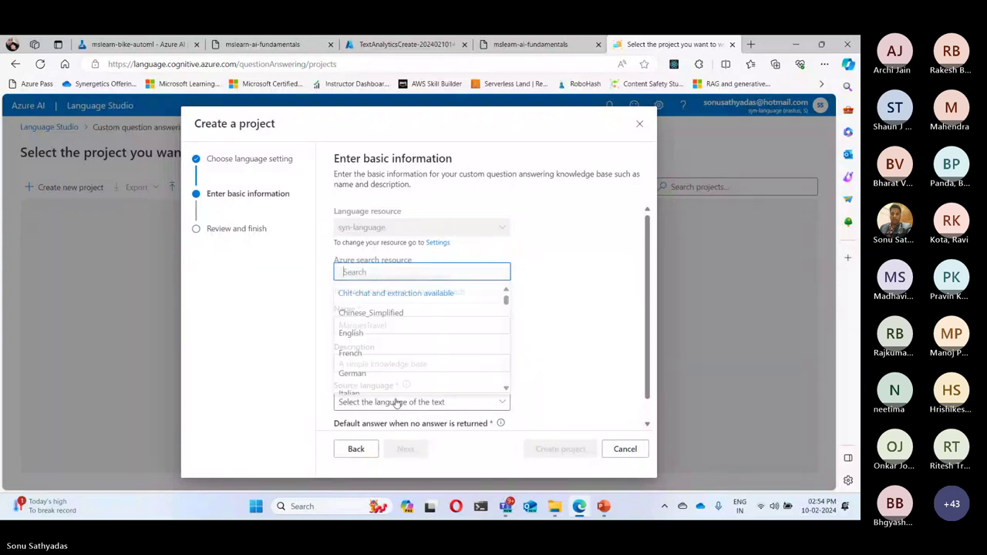
click(350, 339)
click(560, 42)
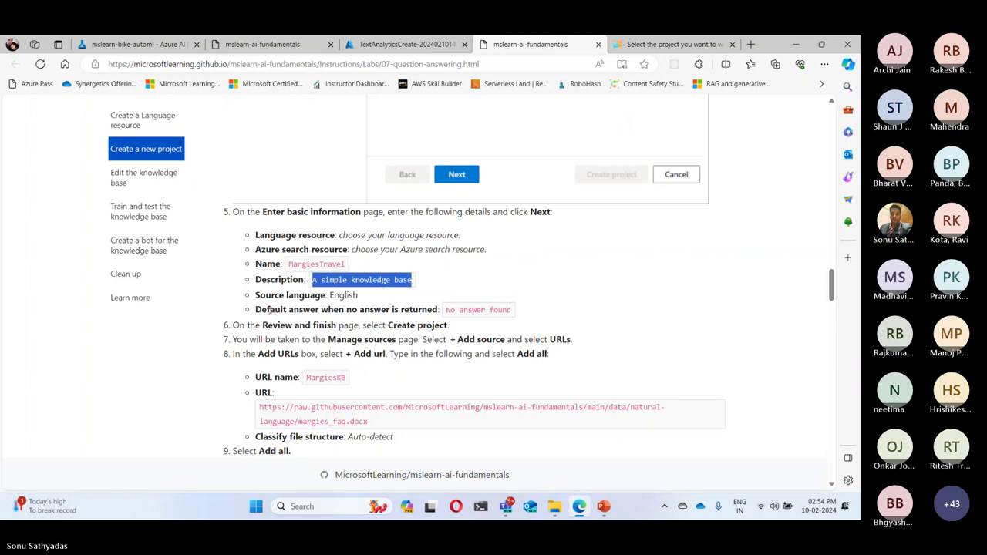
drag(269, 309, 427, 309)
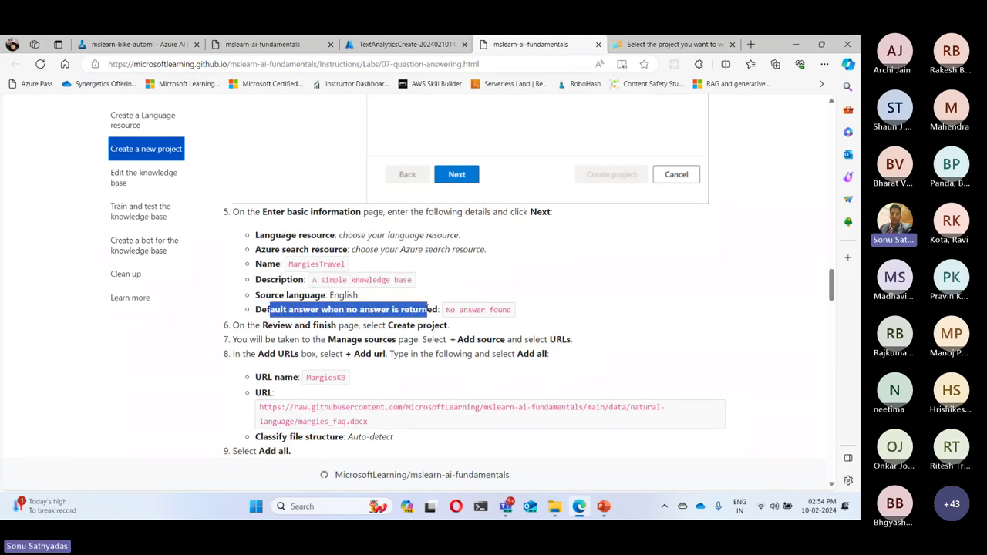
click(666, 44)
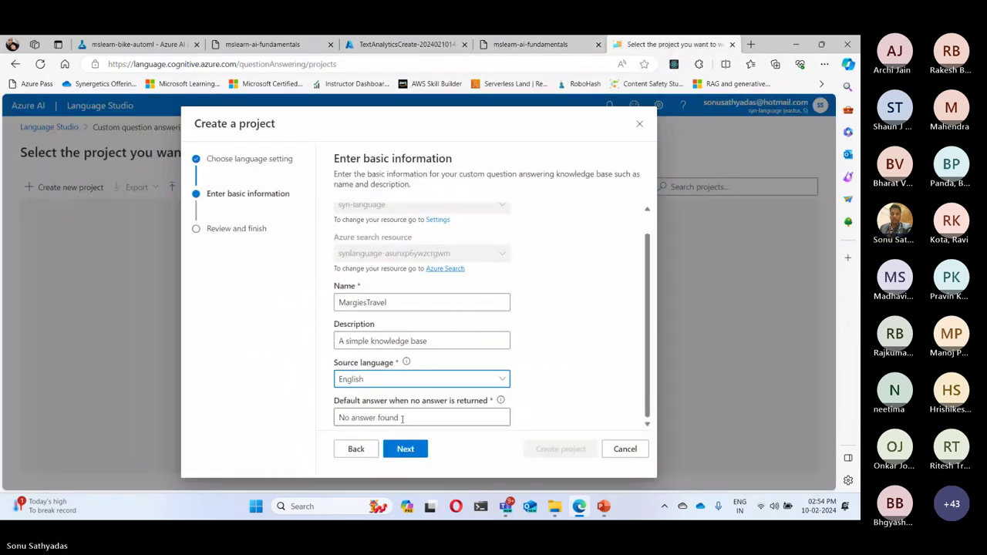
Keep "No answer found" as the default answer, create the MargiesTravel project and dismiss the data sources tip.
click(392, 419)
drag(336, 417, 486, 430)
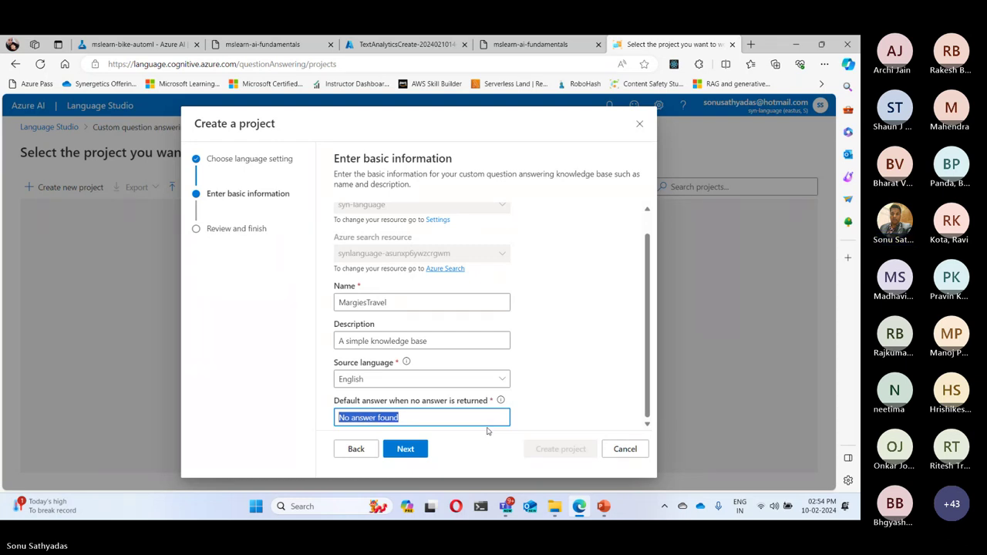
click(406, 450)
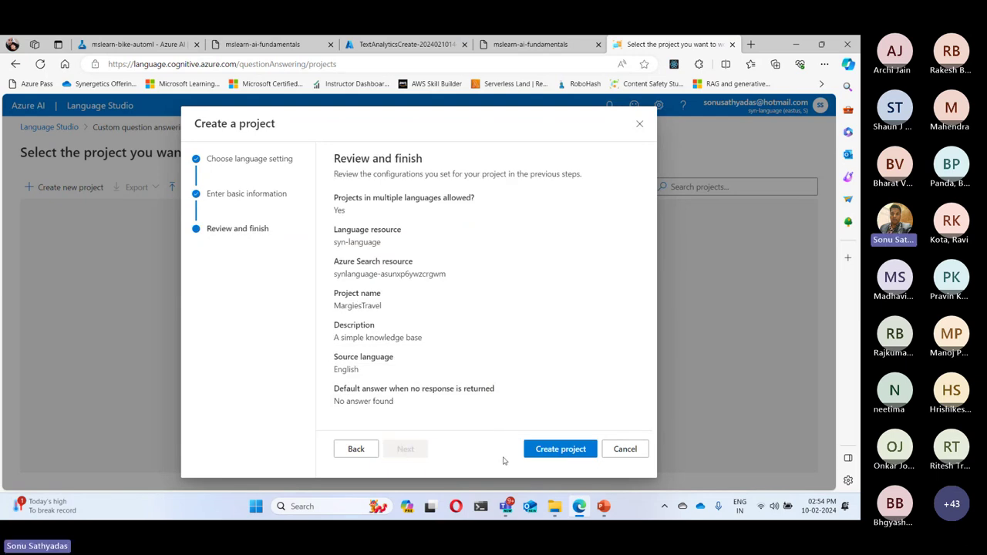
click(571, 452)
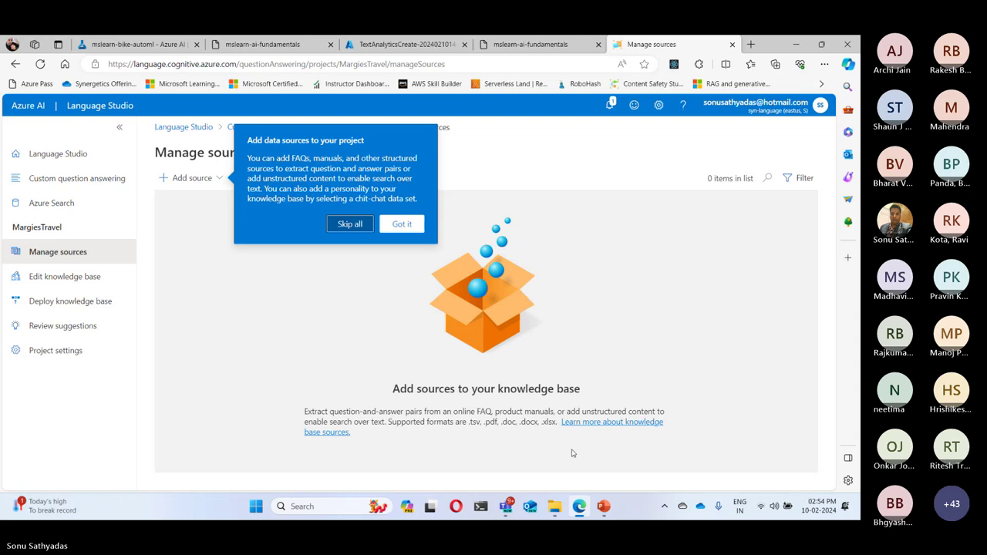
click(402, 224)
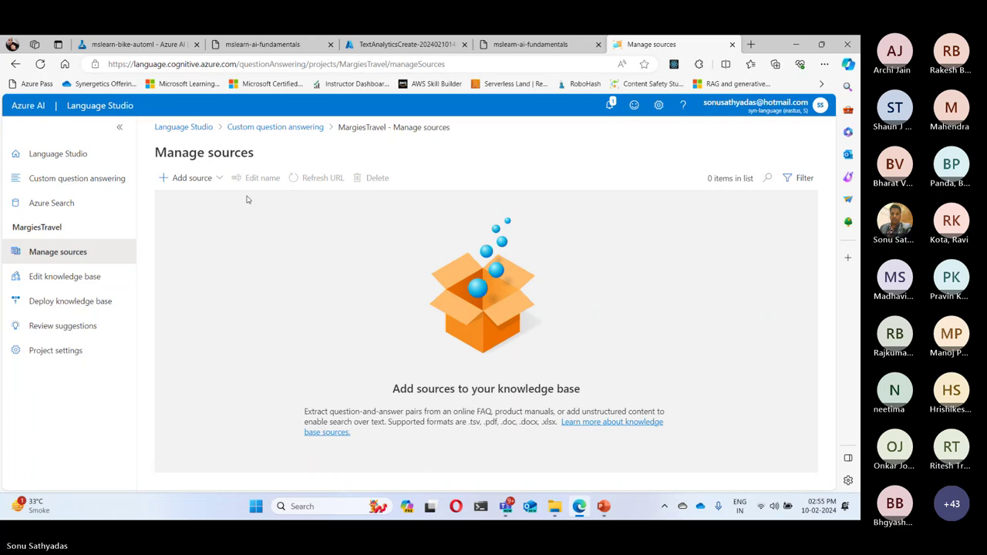
Consult steps 7 to 9 of the lab guide and start adding a URL source to the MargiesTravel project.
click(531, 44)
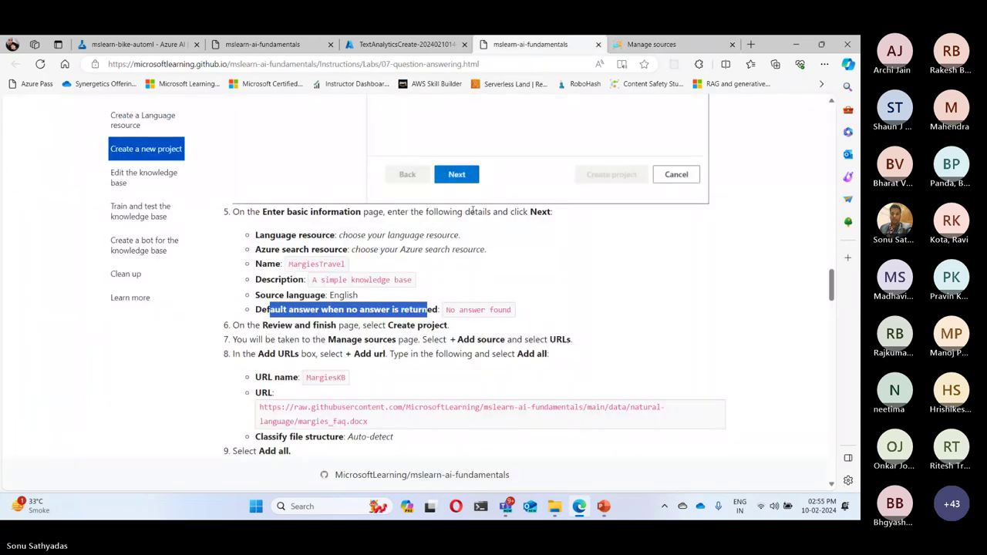
scroll(473, 210, down, 2)
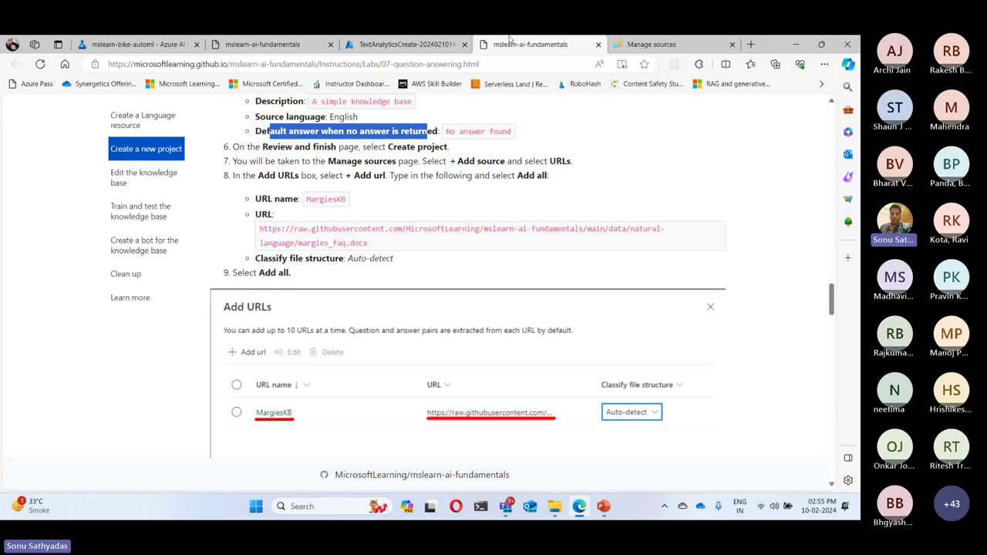
click(652, 44)
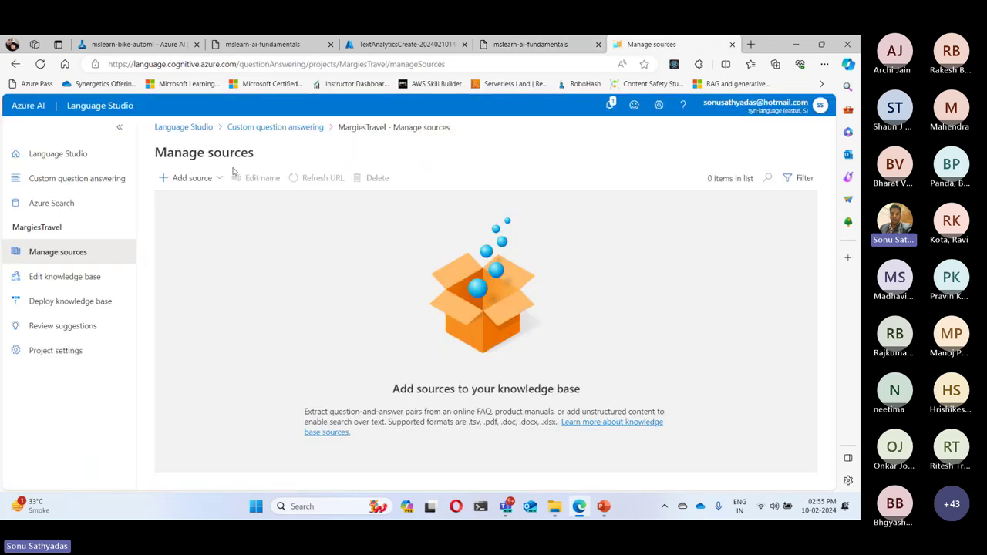
click(200, 178)
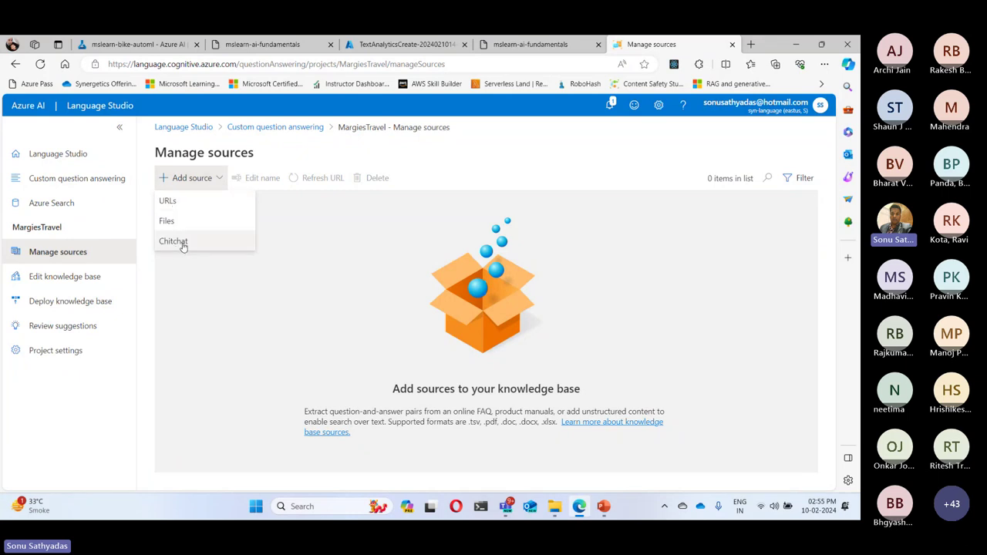
click(182, 201)
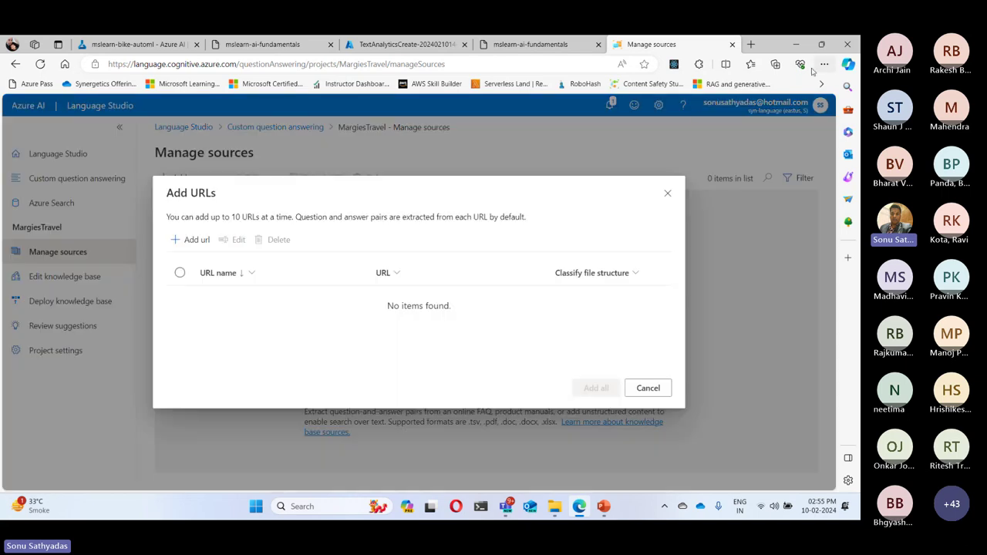
Add a new URL entry and copy the URL name MargiesKB into it from the lab guide.
click(532, 44)
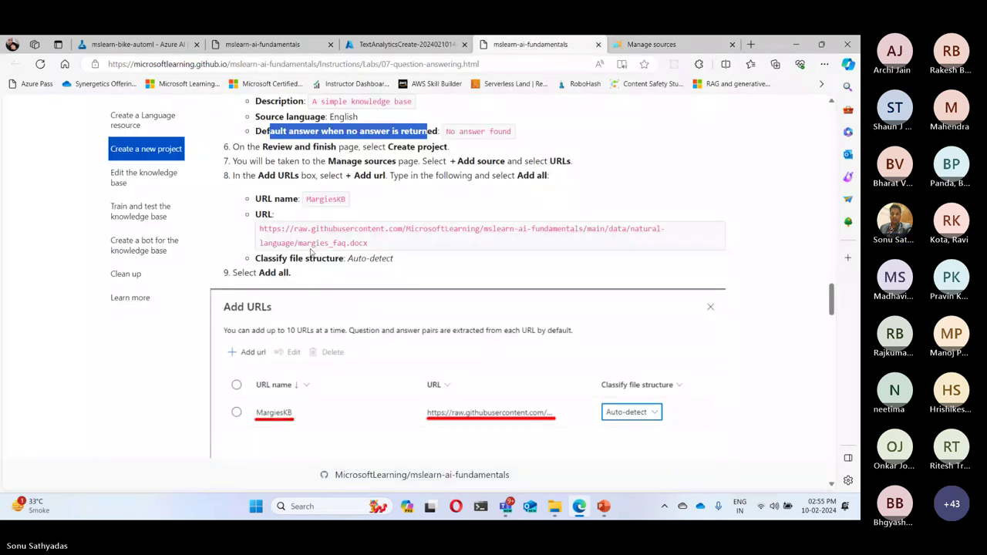
double_click(323, 200)
key(ctrl+c)
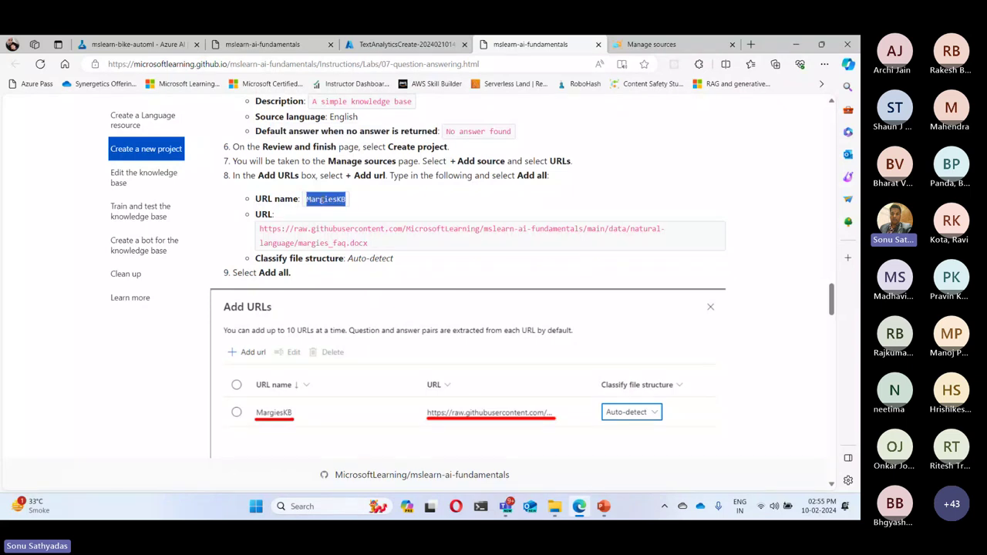
click(681, 42)
click(191, 239)
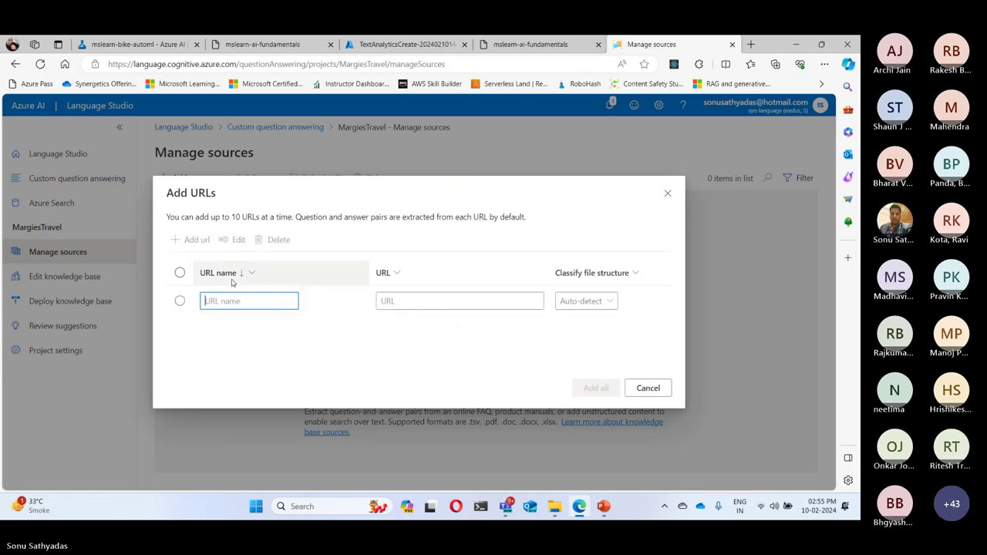
click(254, 301)
key(ctrl+v)
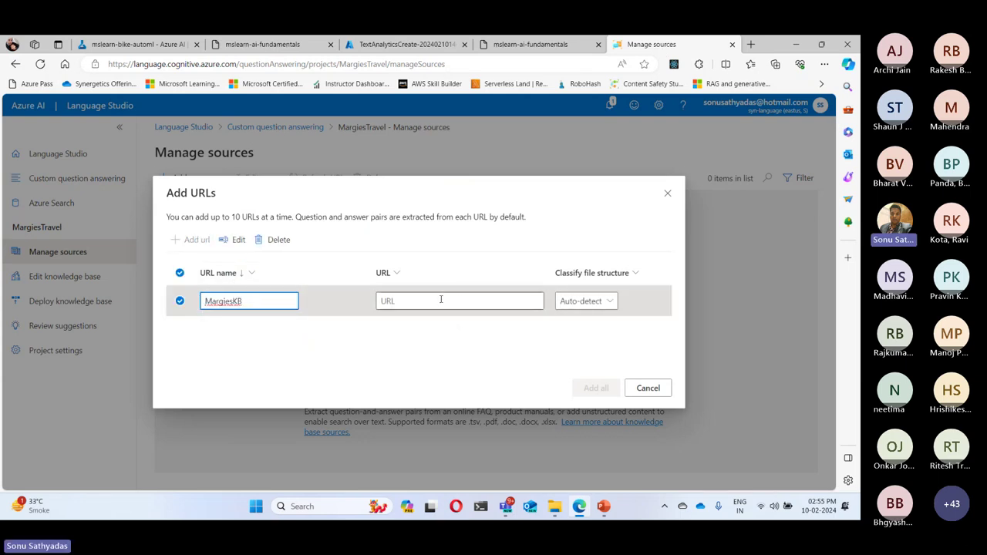
click(440, 299)
click(530, 44)
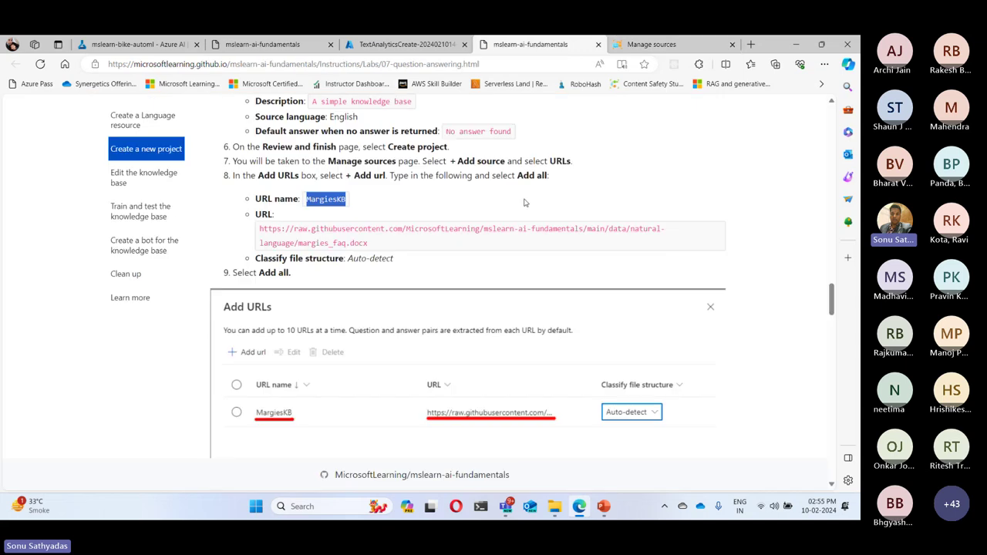
drag(368, 243, 260, 229)
key(ctrl+c)
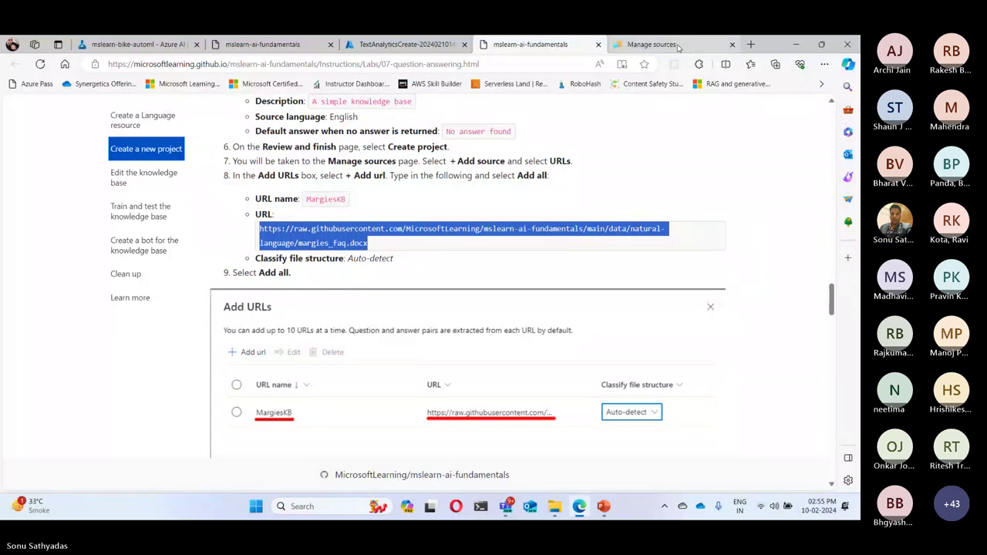
click(652, 45)
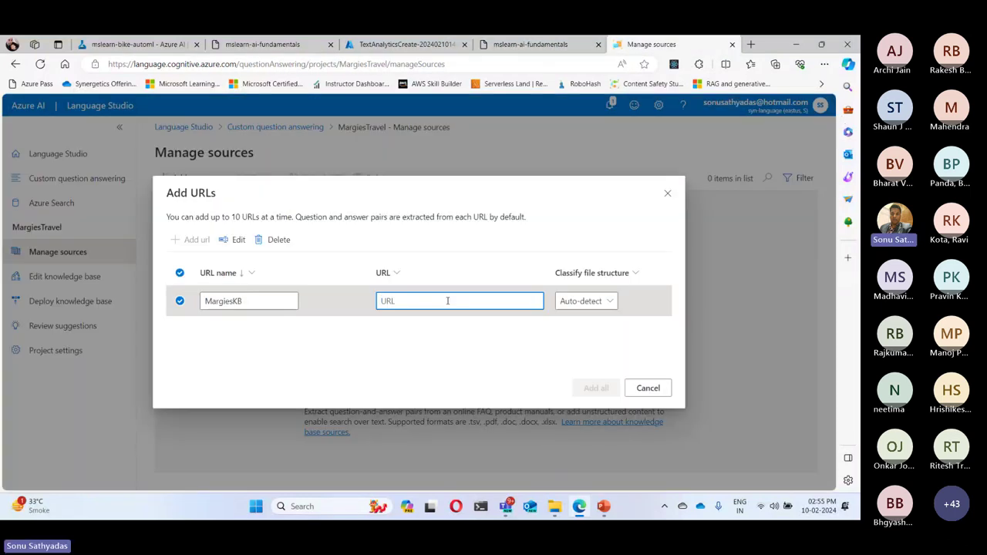
key(ctrl+v)
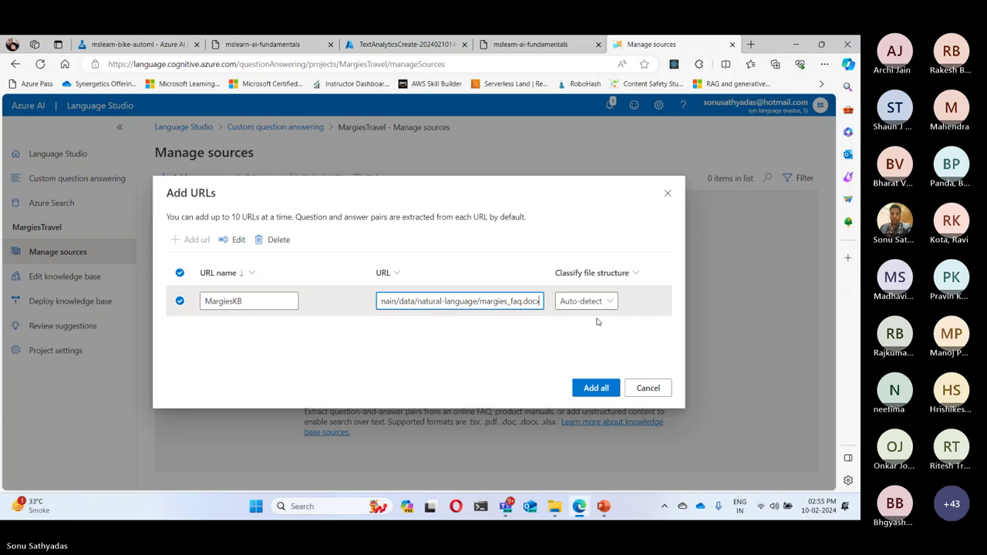
Check the file structure setting against the lab guide, keep Auto-detect and add the MargiesKB source to the project.
click(538, 46)
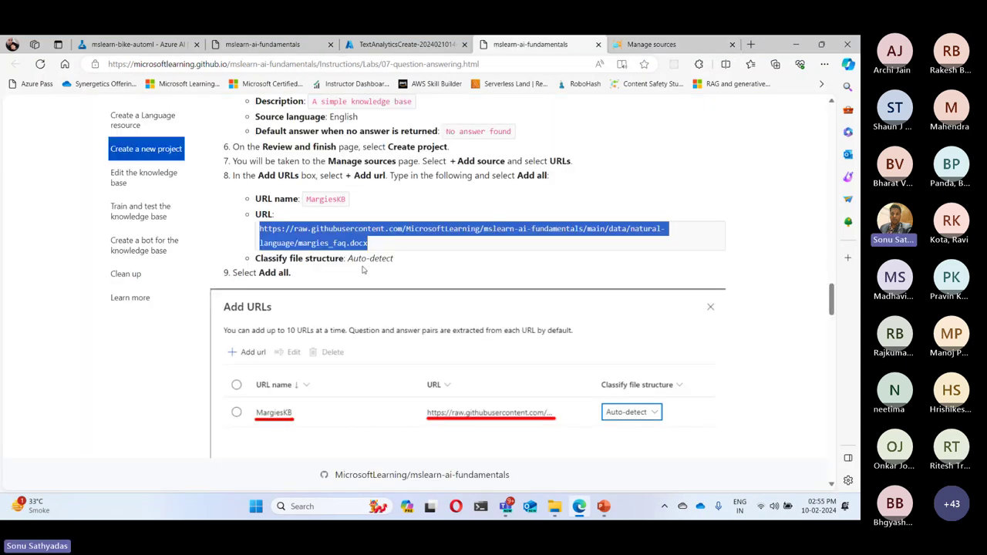
click(652, 44)
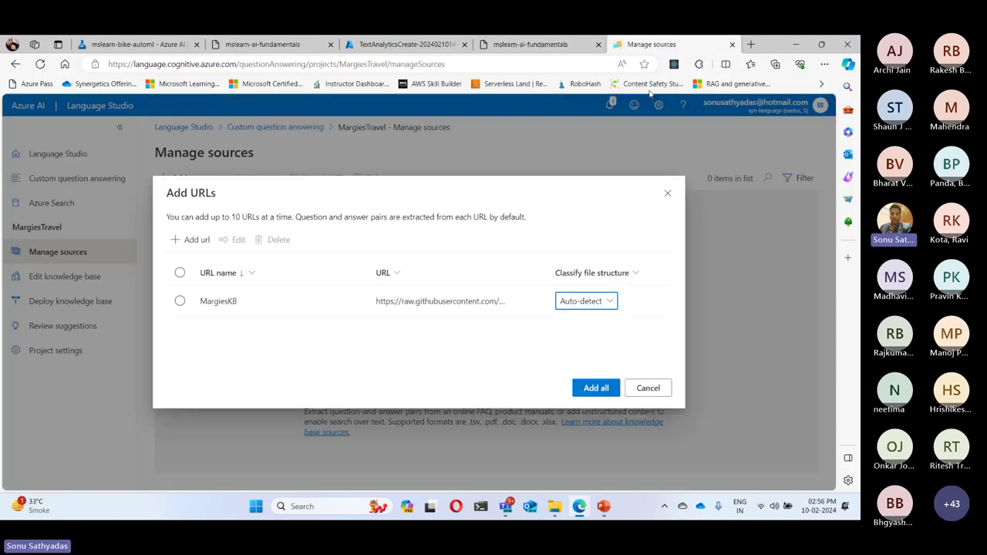
click(604, 387)
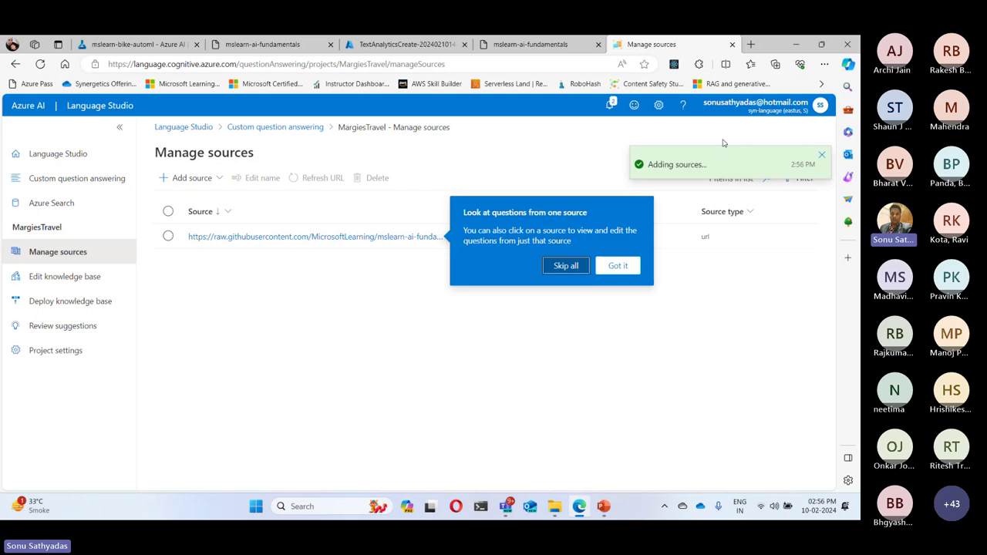
Open the copied margies_faq.docx address in a new browser tab, look through its questions and answers, and return to Language Studio.
click(752, 45)
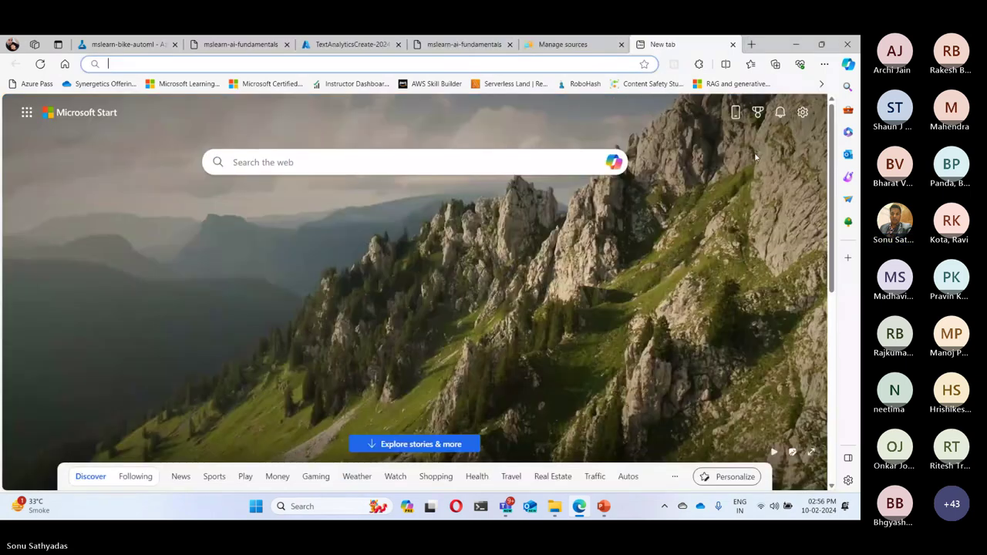
key(ctrl+v)
key(Return)
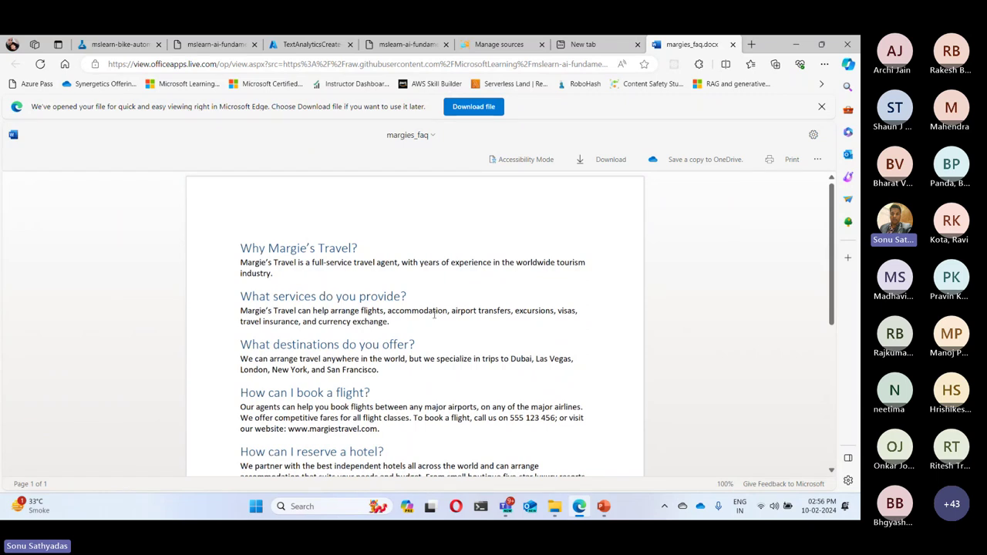
scroll(434, 314, down, 5)
scroll(434, 314, up, 10)
scroll(434, 314, down, 5)
scroll(434, 314, up, 5)
click(733, 44)
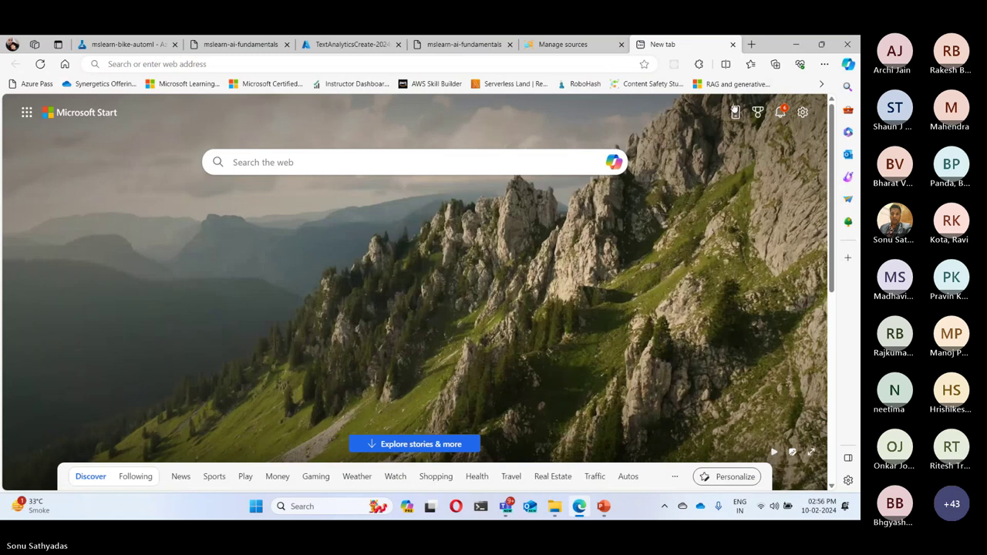
click(732, 44)
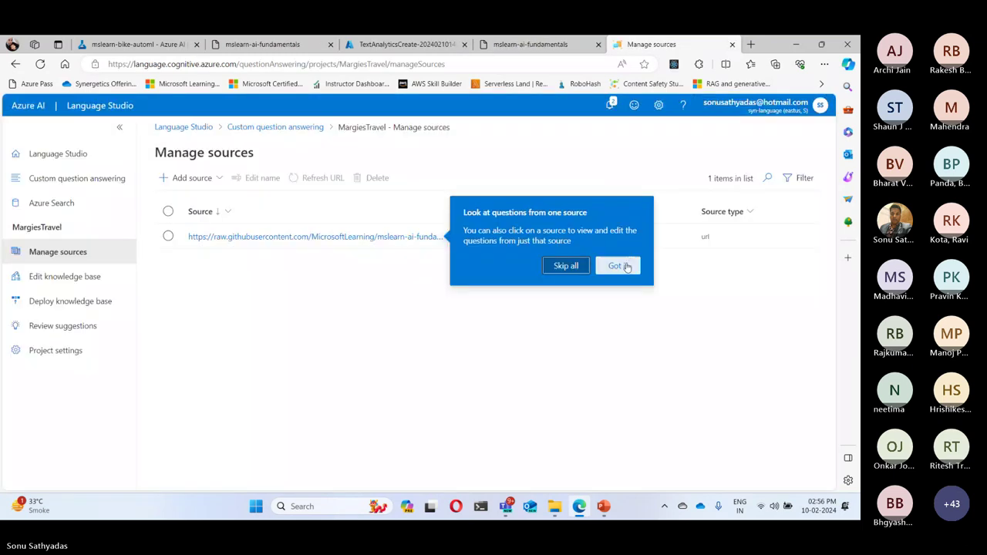
Dismiss the remaining guidance tips and select the MargiesKB source in the project's source list.
click(626, 266)
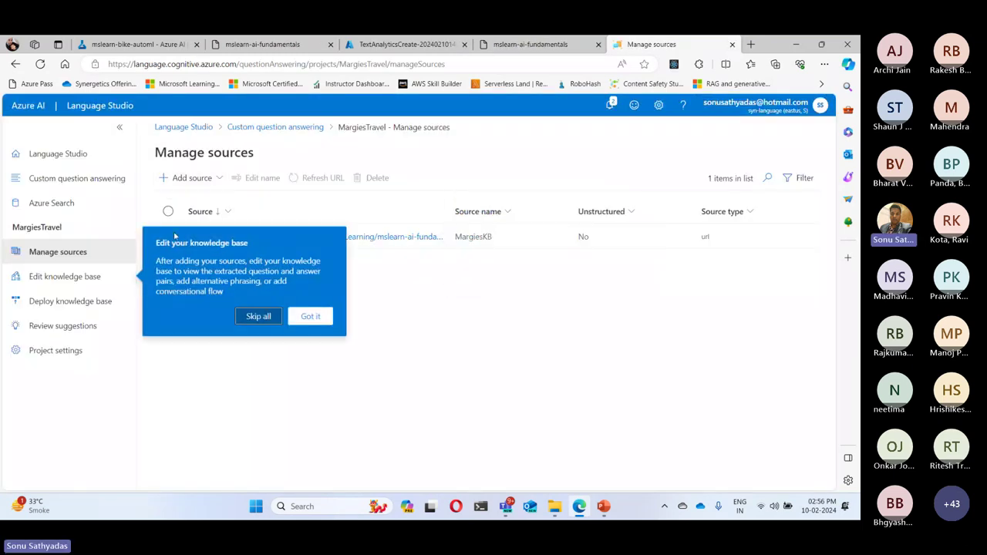
click(308, 316)
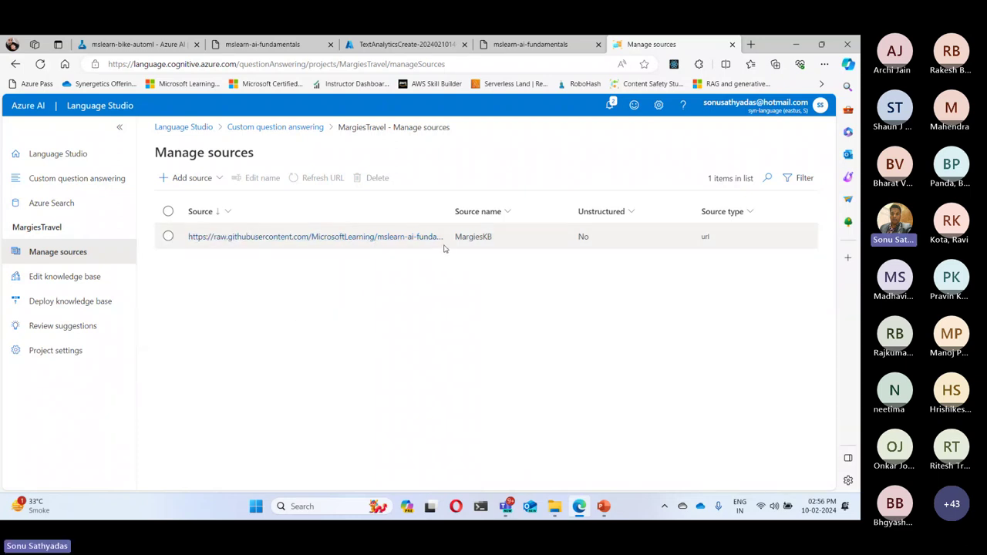
click(169, 237)
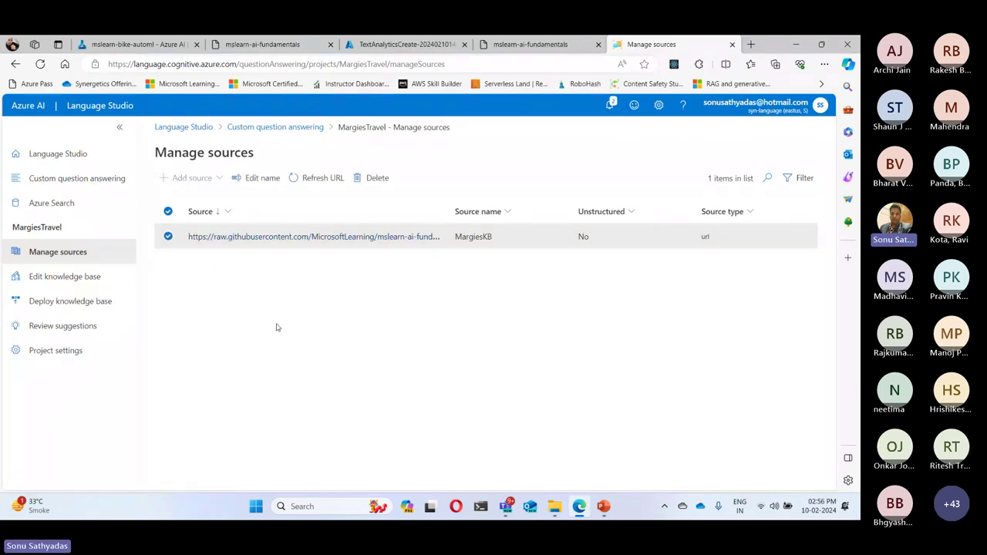
Check the lab guide's instructions for editing the knowledge base, open the MargiesTravel knowledge base for editing and dismiss the guidance tips.
click(530, 44)
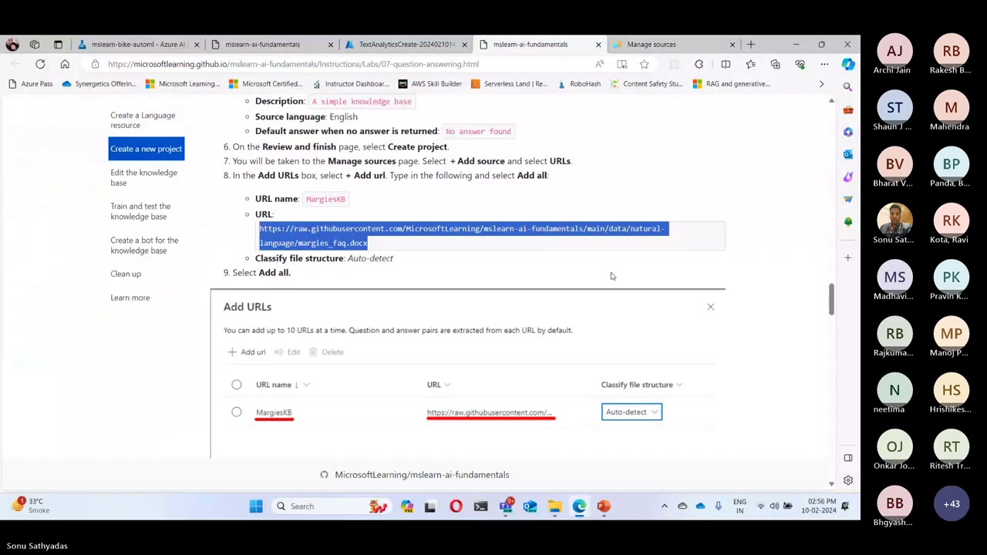
scroll(611, 277, down, 5)
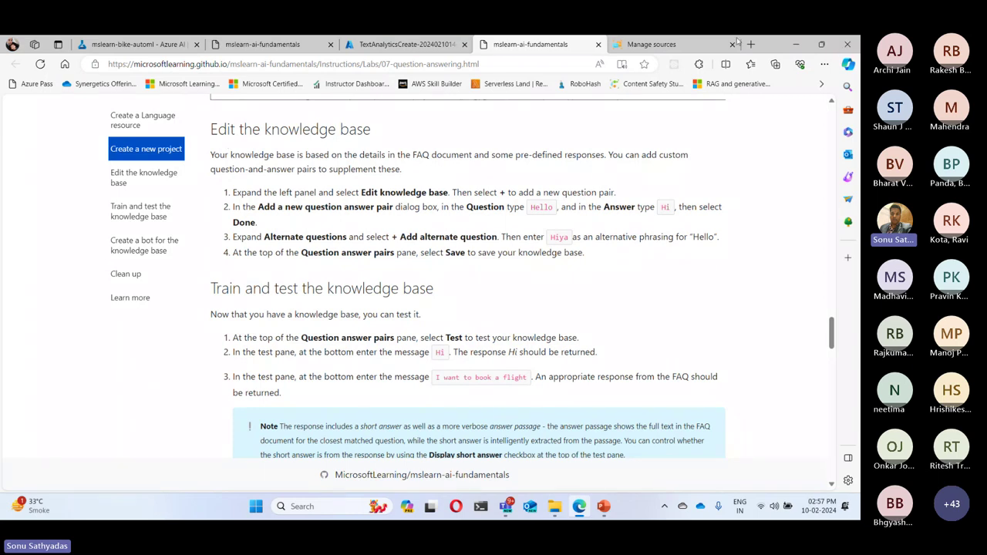
click(660, 42)
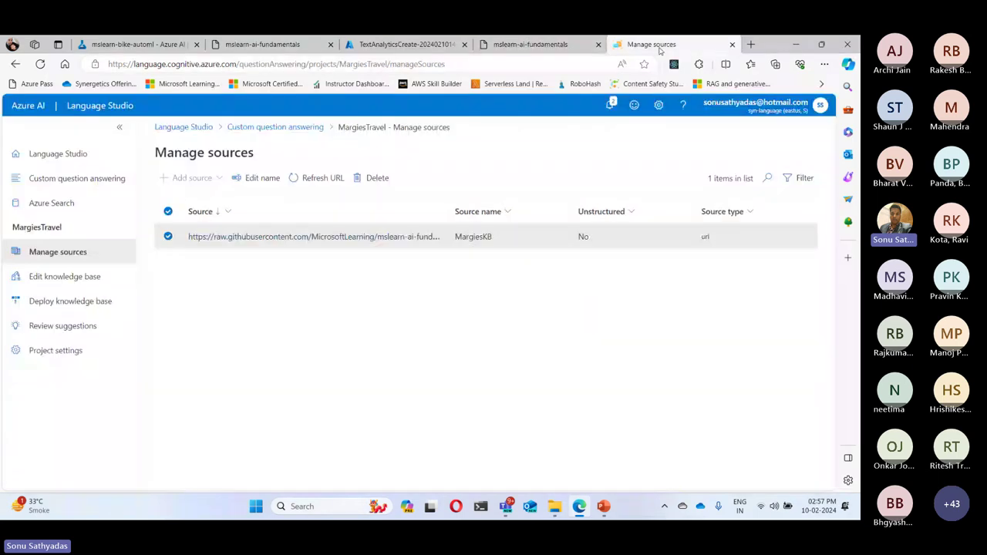
click(70, 276)
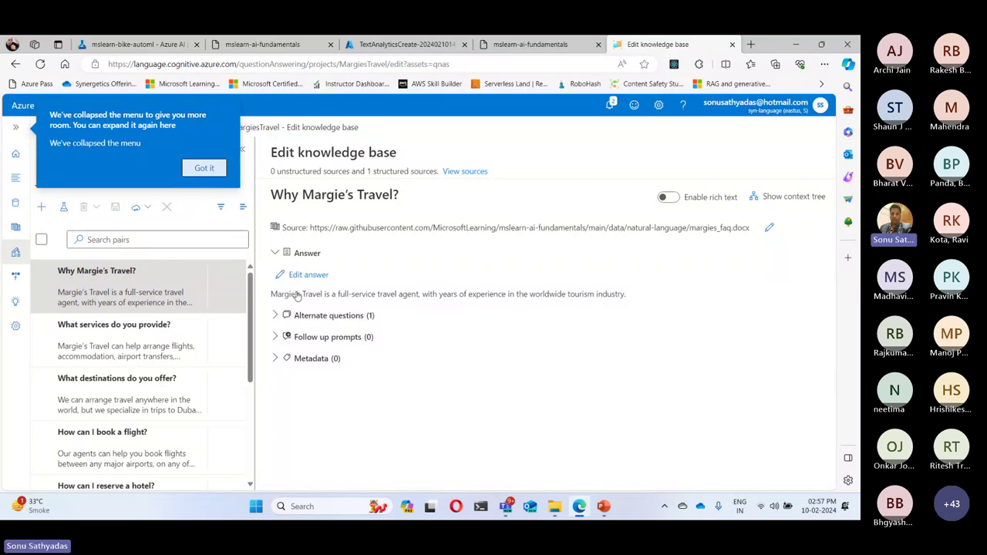
click(204, 168)
click(185, 235)
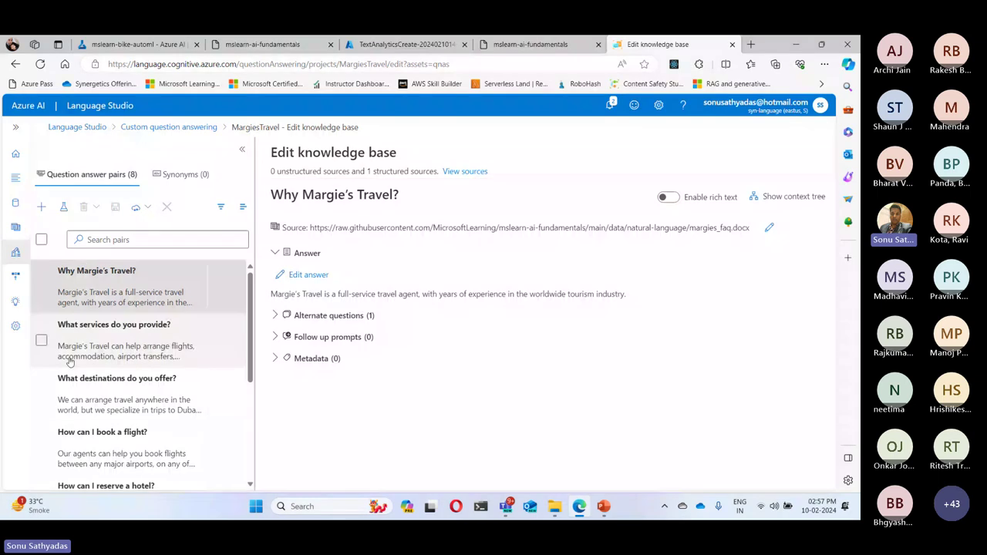
click(41, 239)
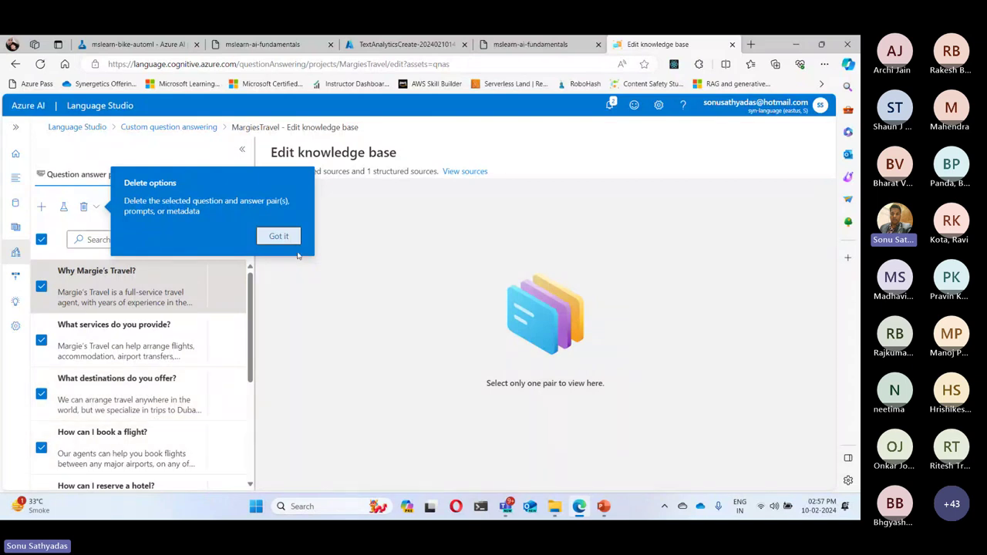
click(278, 236)
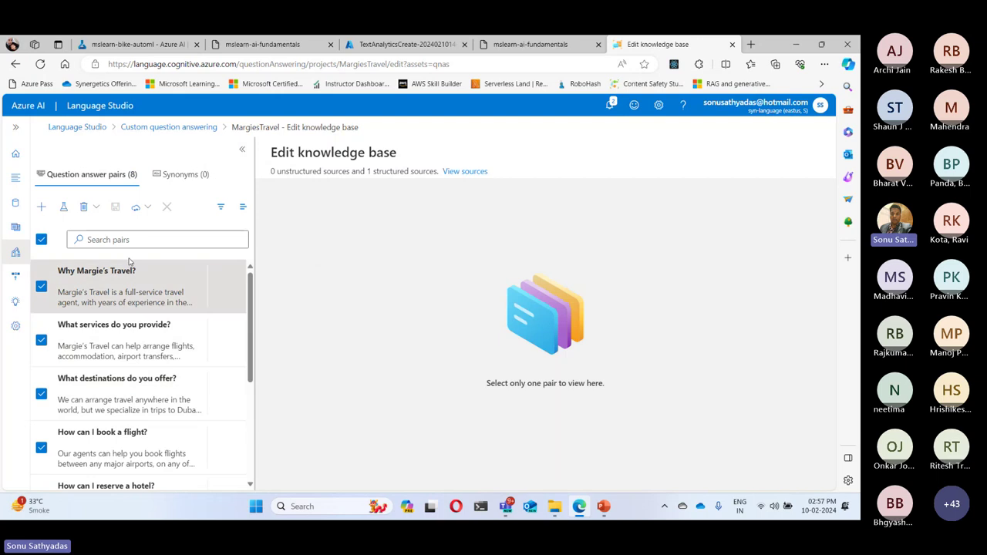
click(38, 242)
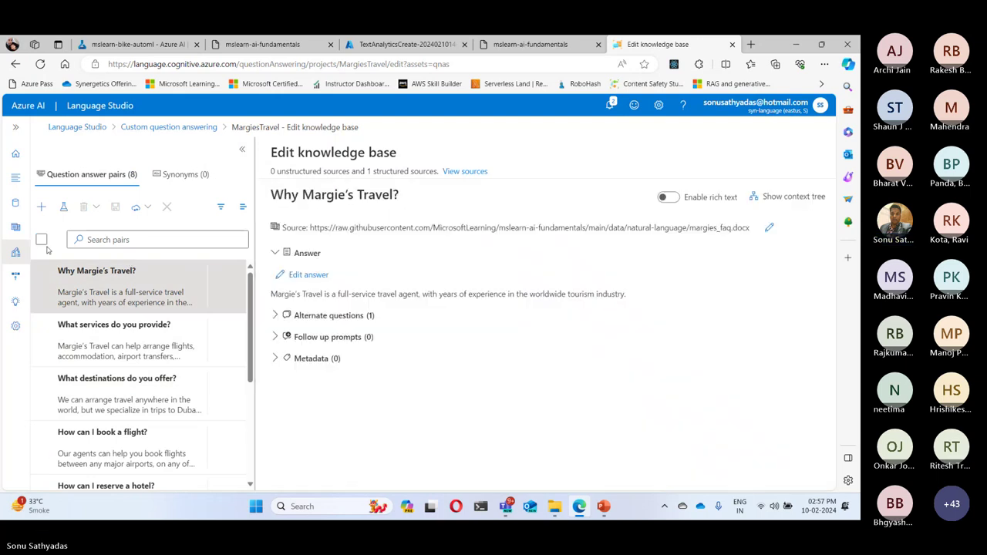
Follow the lab guide to start a new question answer pair in the knowledge base, keeping Editorial as its source.
click(532, 44)
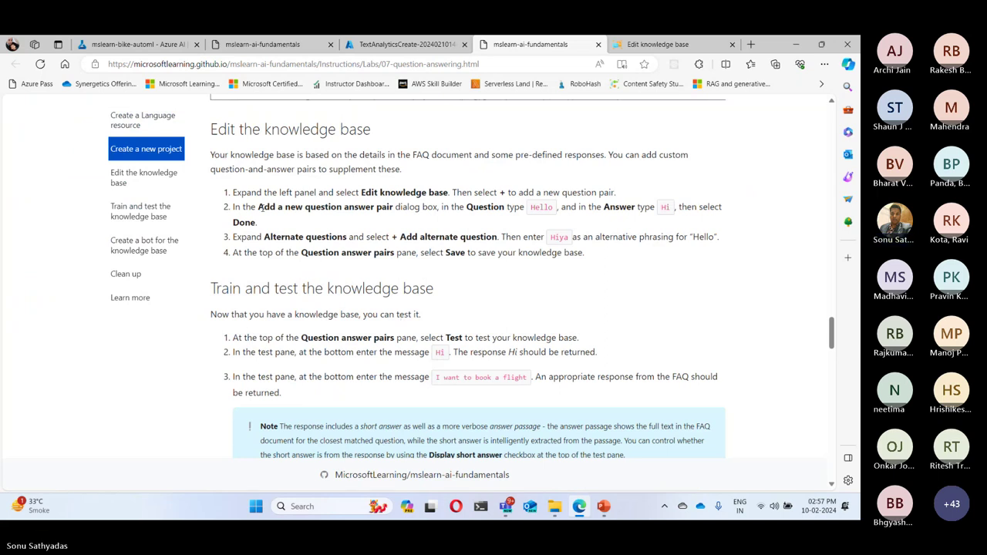
drag(344, 207, 391, 206)
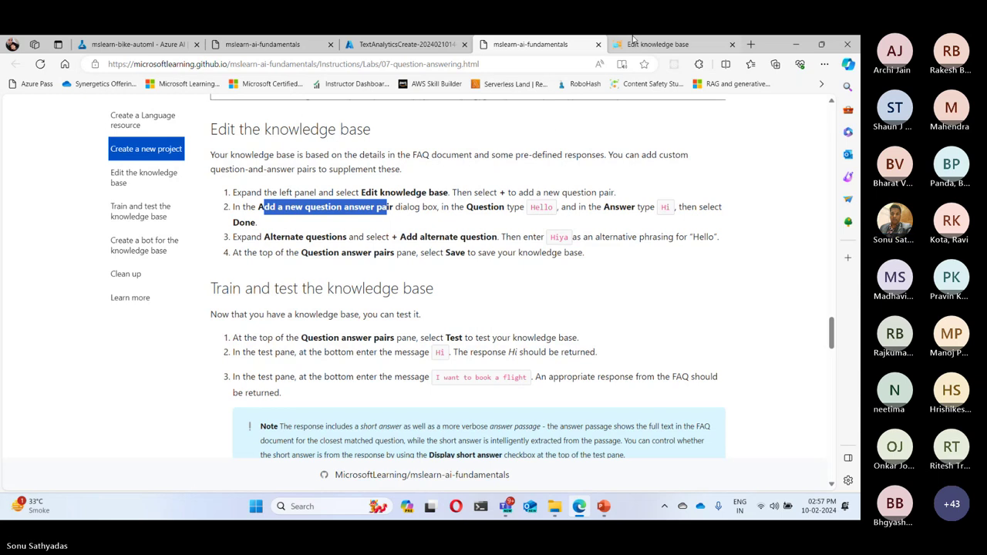
click(657, 44)
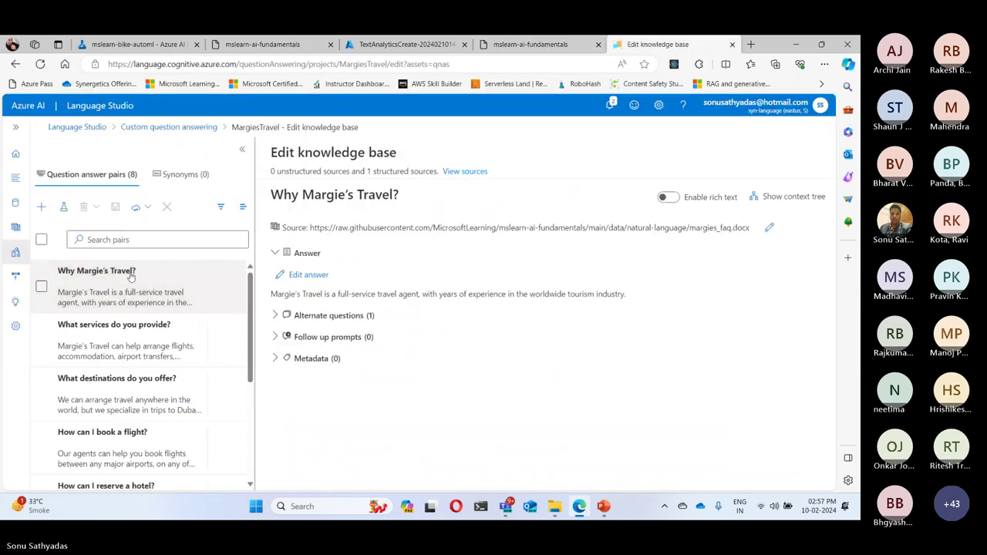
click(41, 208)
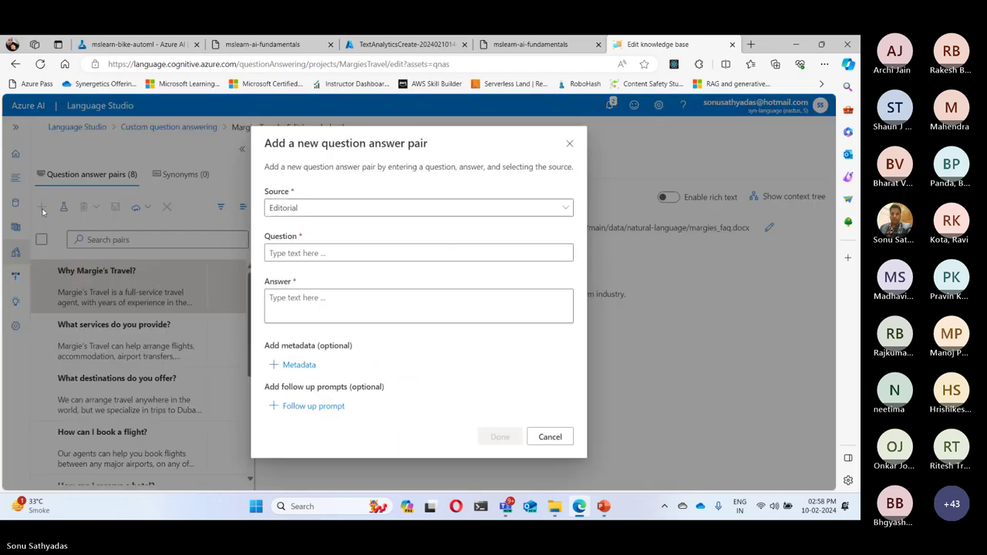
click(363, 210)
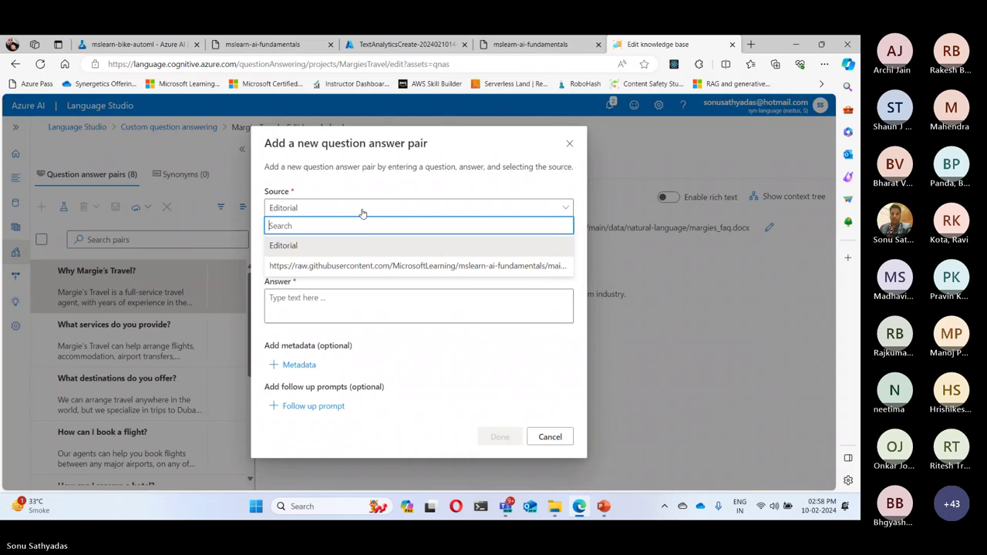
click(363, 211)
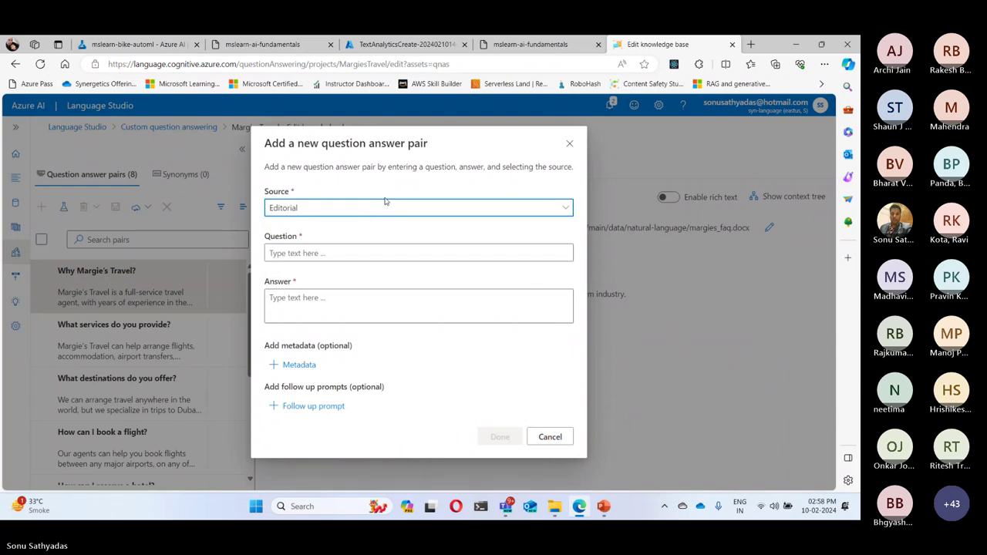
click(540, 45)
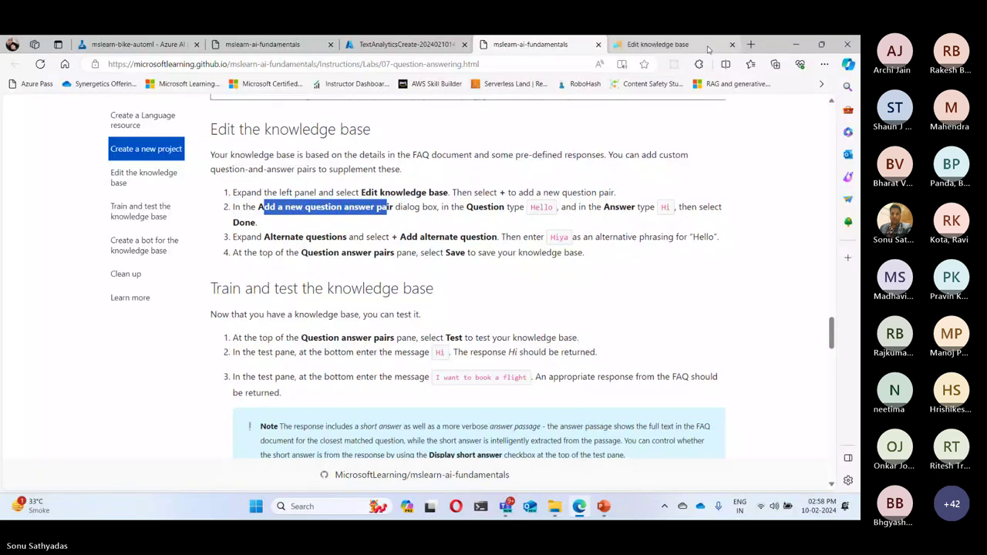
click(663, 45)
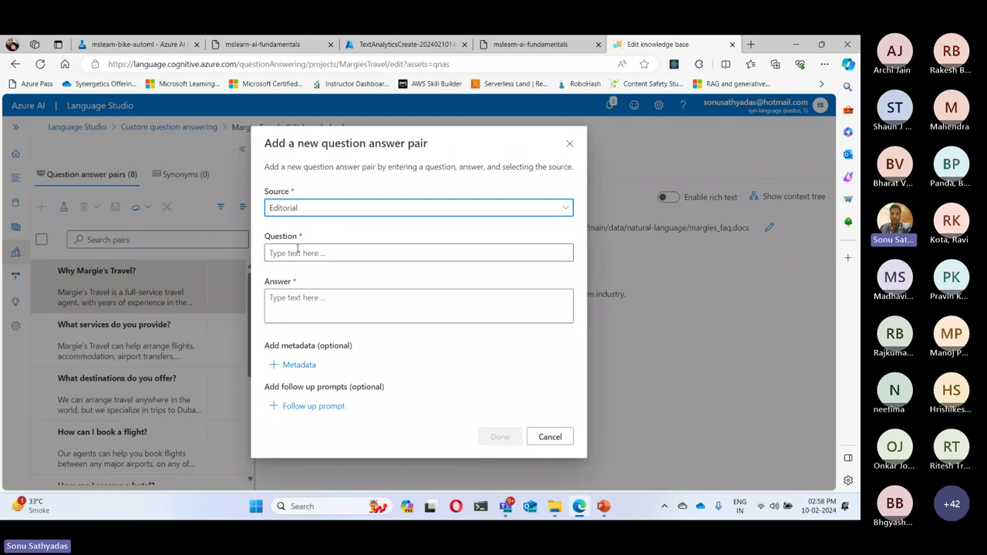
Fill in the new pair with the question Hello and the answer Hi.
click(296, 251)
text(Heelo)
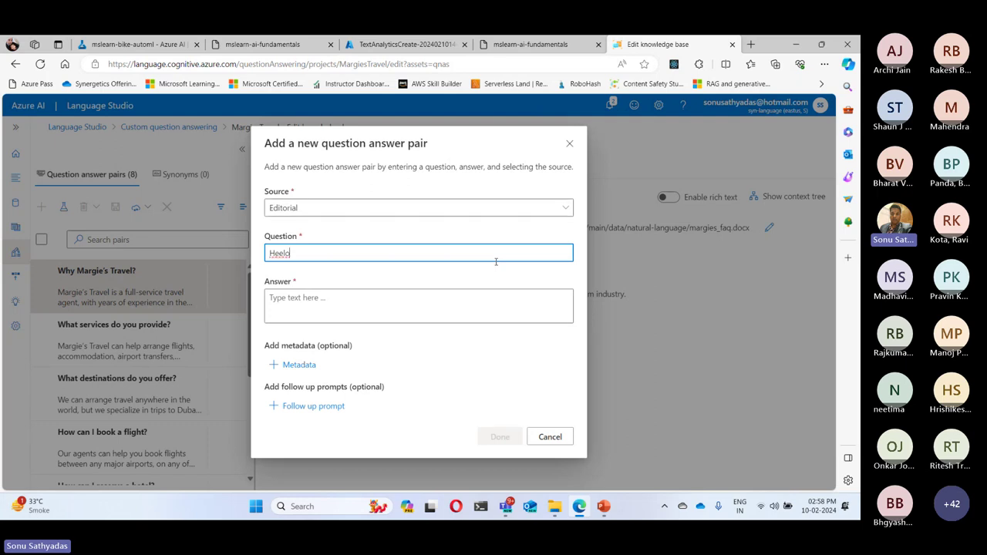
key(BackSpace)
key(BackSpace)
key(BackSpace)
text(llo)
click(381, 301)
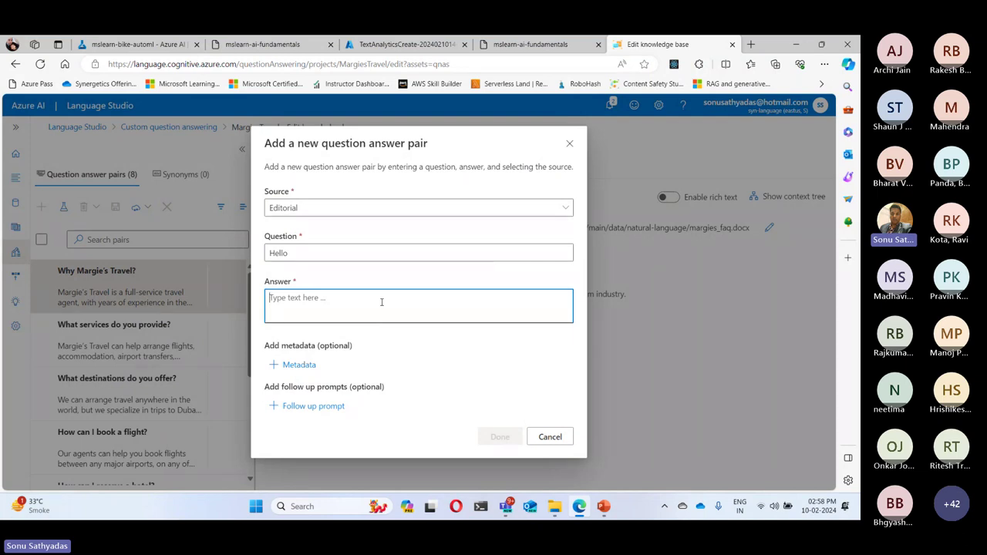
text(Hi)
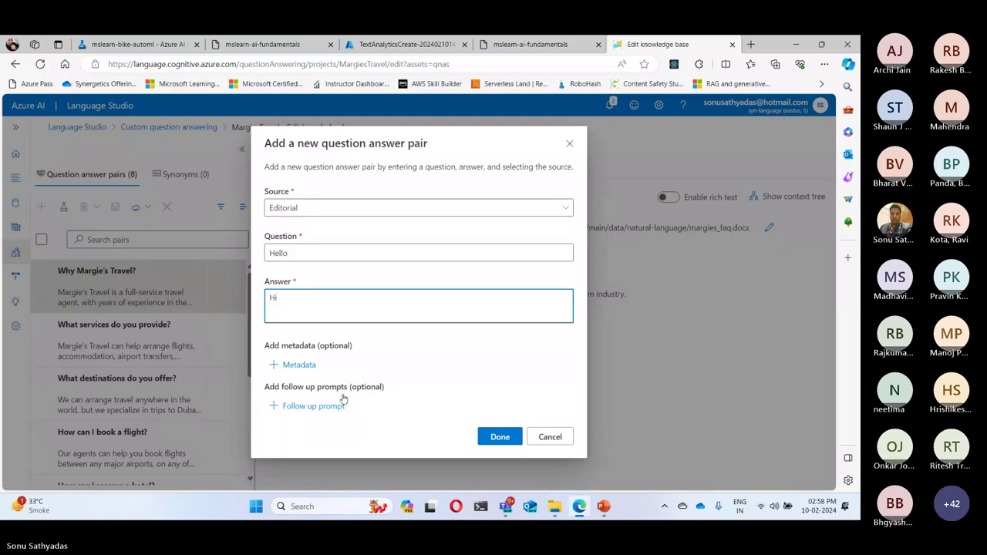
Compare the pair's values with the lab guide, read its alternate question instructions and add the Hello pair to the knowledge base.
click(522, 47)
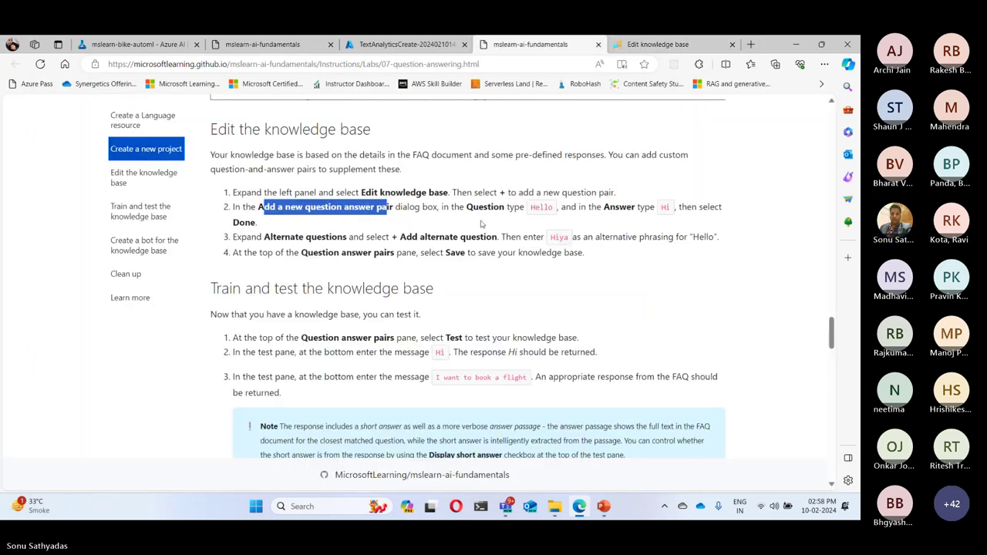
drag(478, 207, 560, 208)
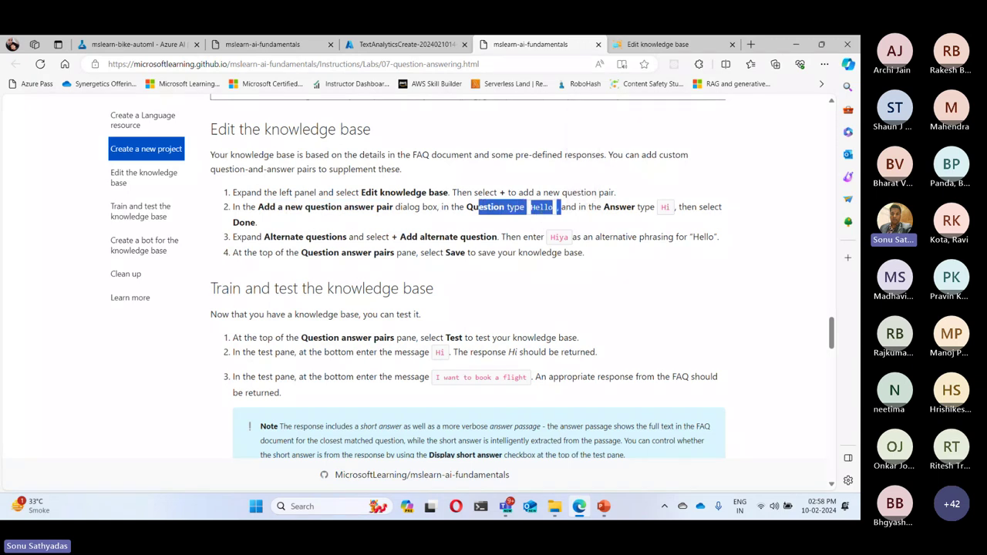
double_click(665, 208)
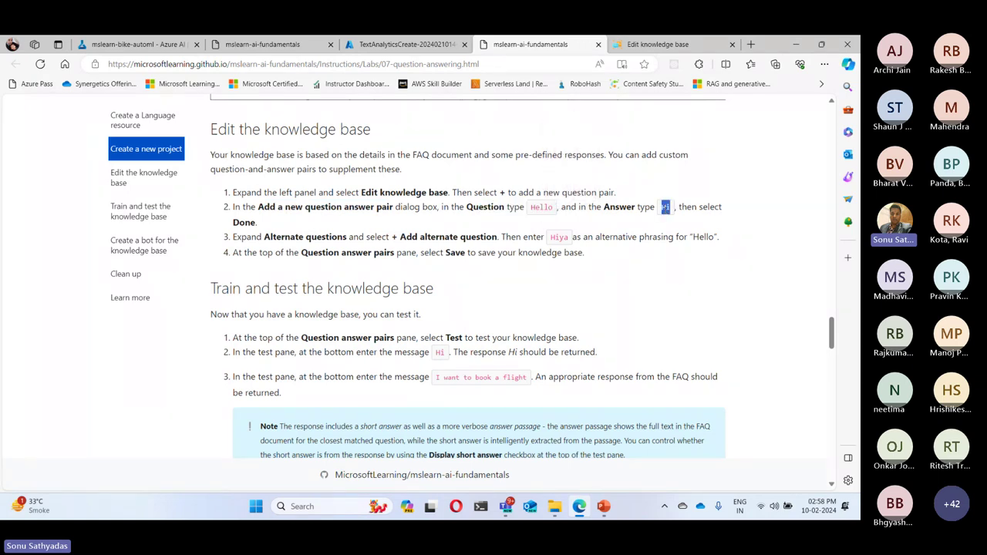
drag(264, 238, 359, 238)
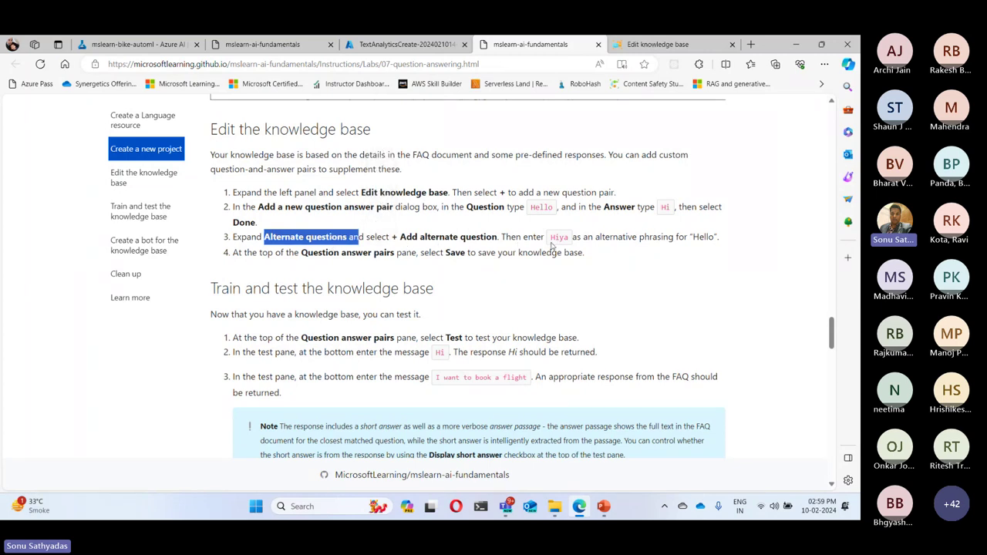
double_click(558, 240)
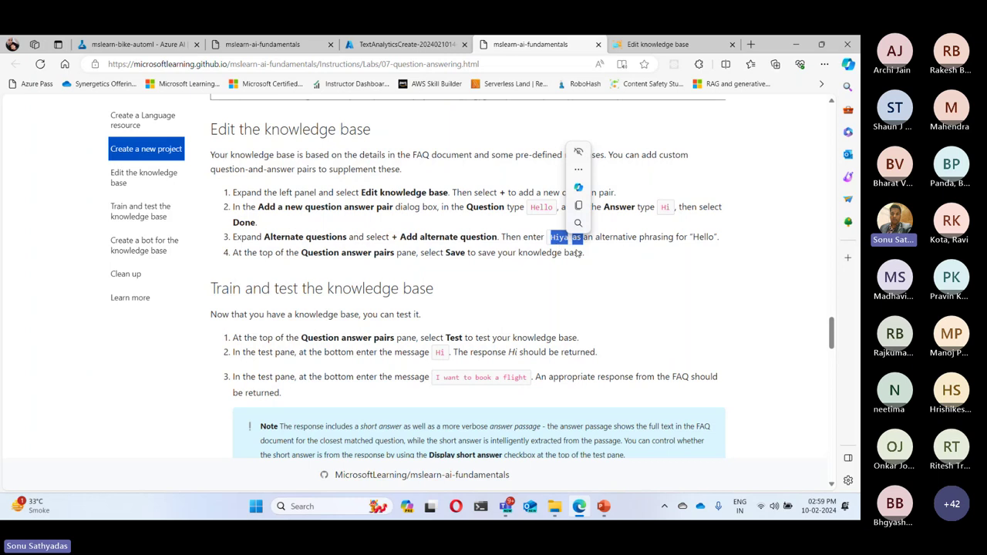
click(635, 257)
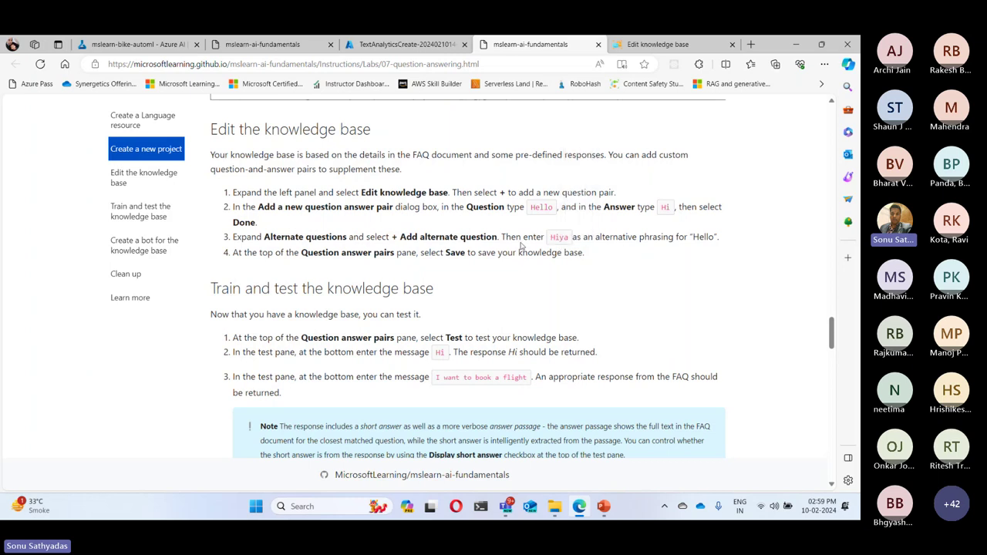
click(650, 45)
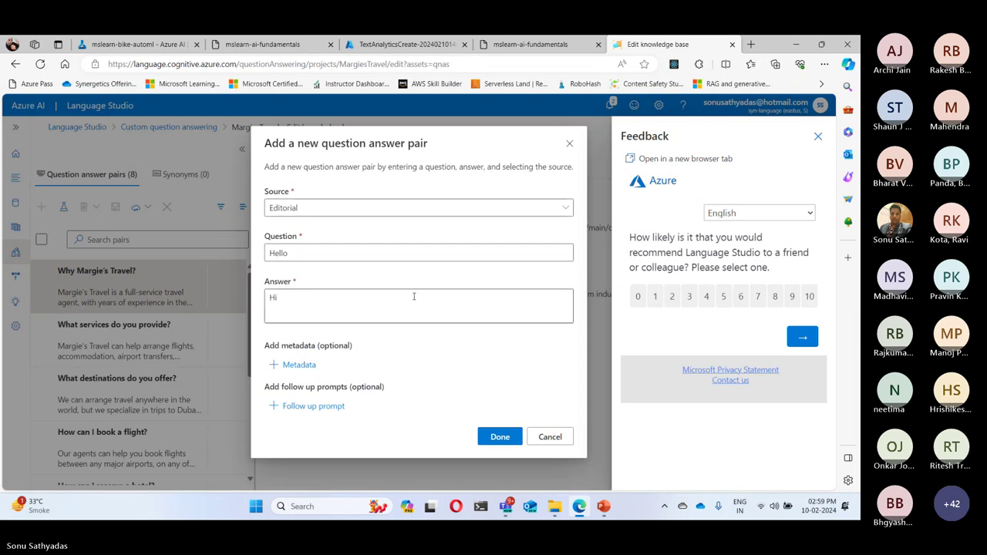
click(500, 437)
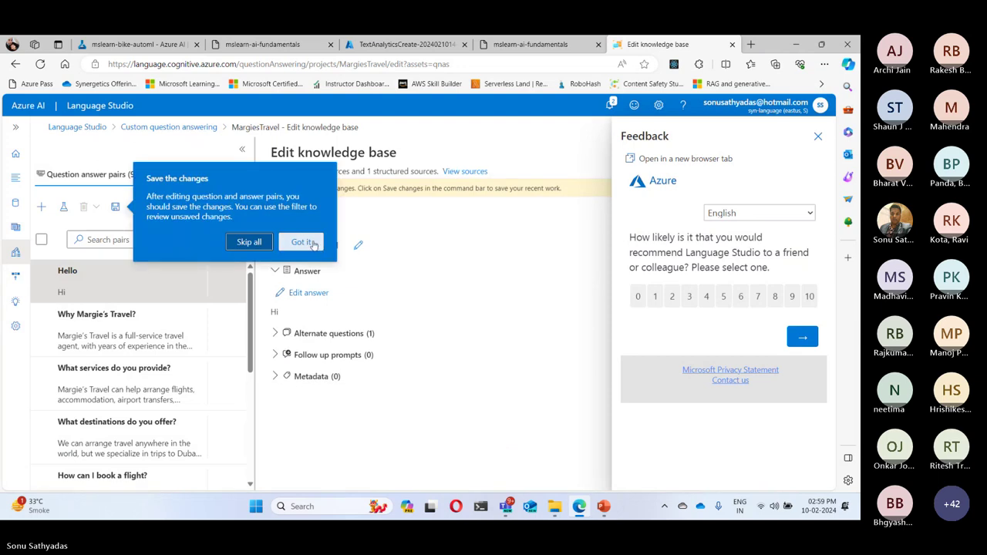
click(303, 242)
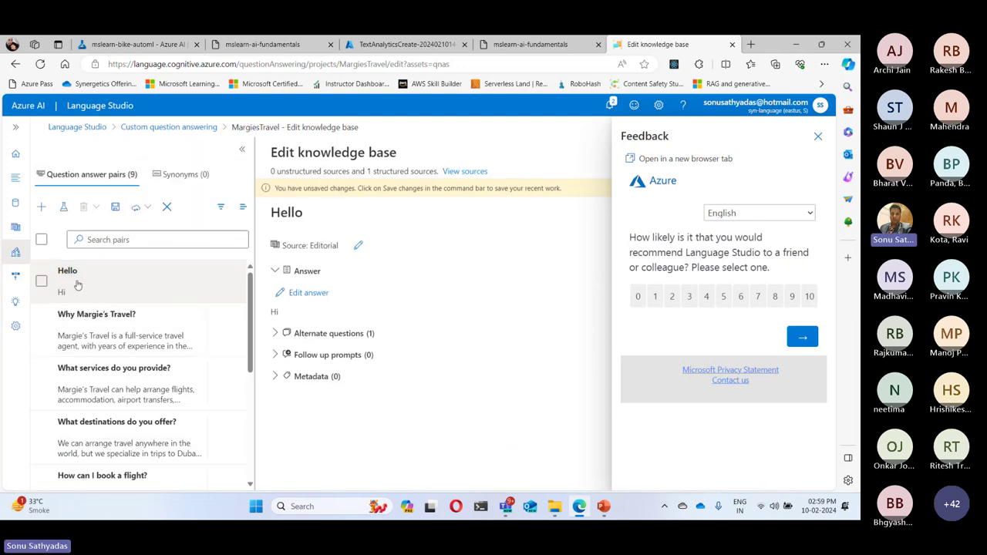
Select the Hello pair and add Hiya as an alternate question.
click(45, 282)
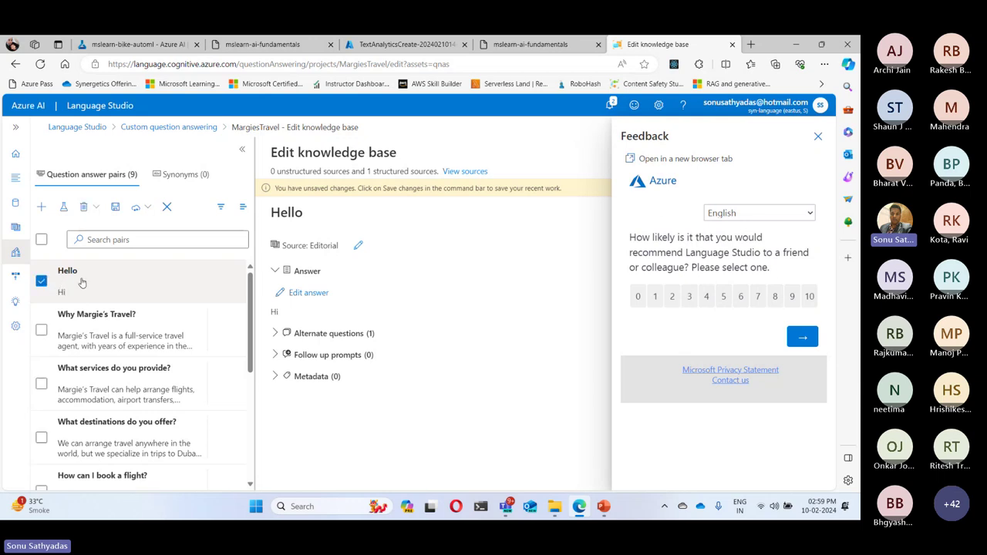
click(78, 284)
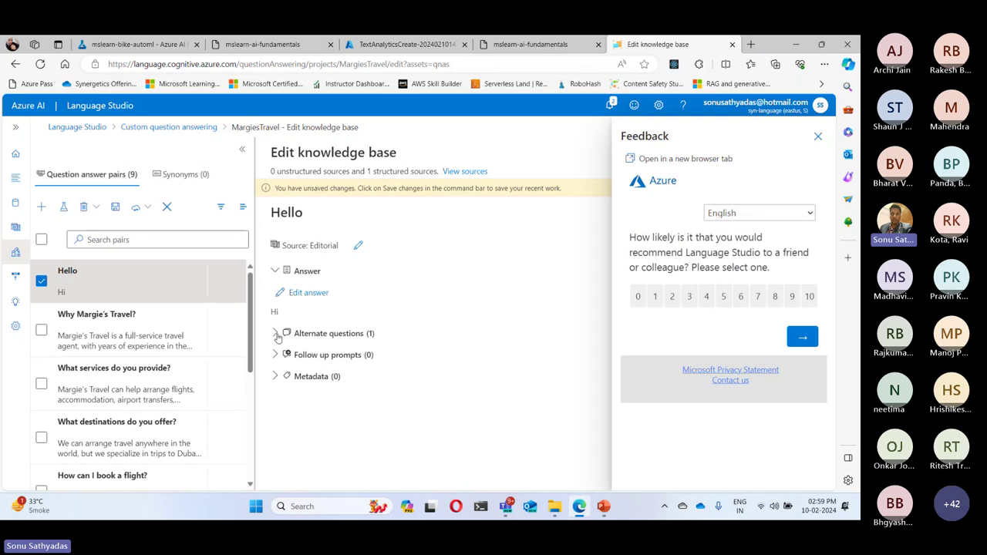
click(278, 335)
click(330, 377)
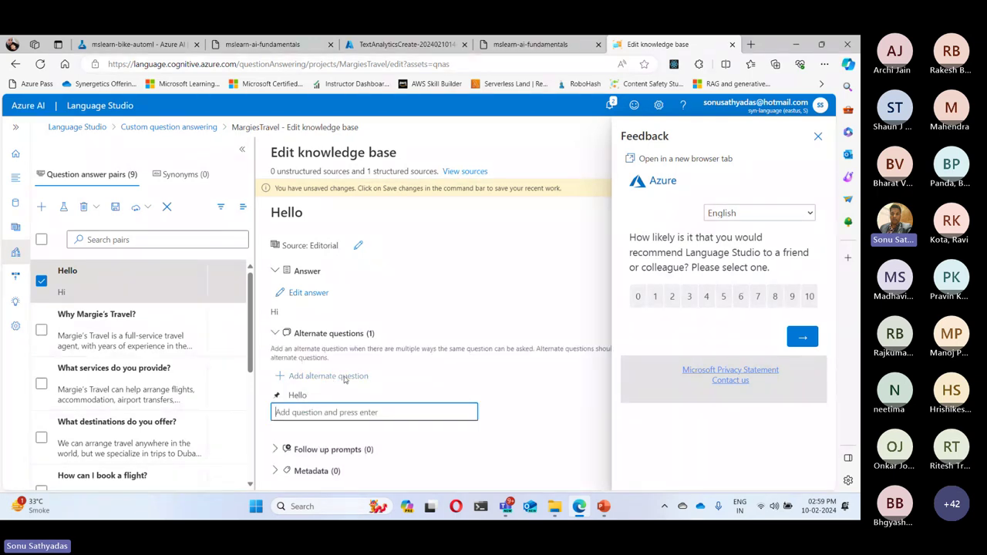
text(Hi)
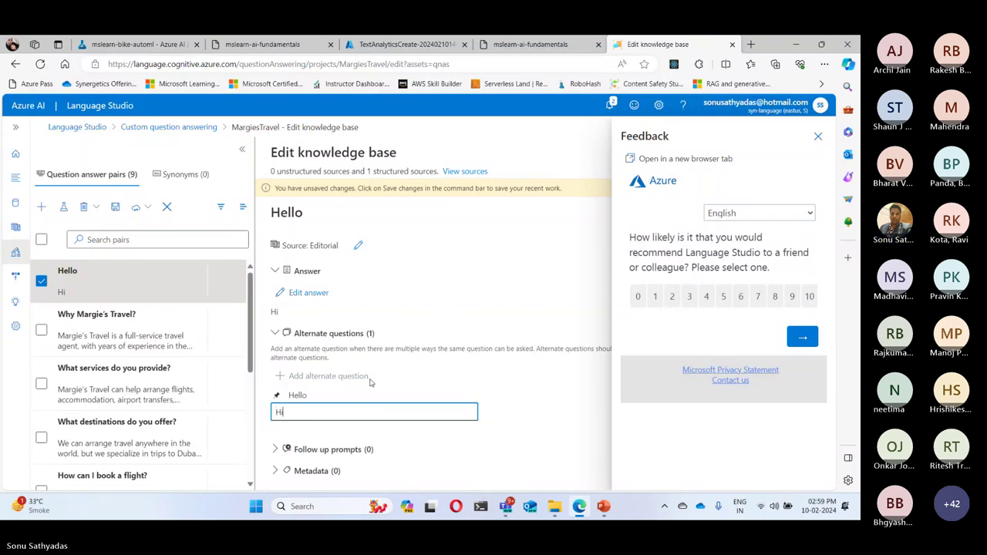
text(ya)
key(Return)
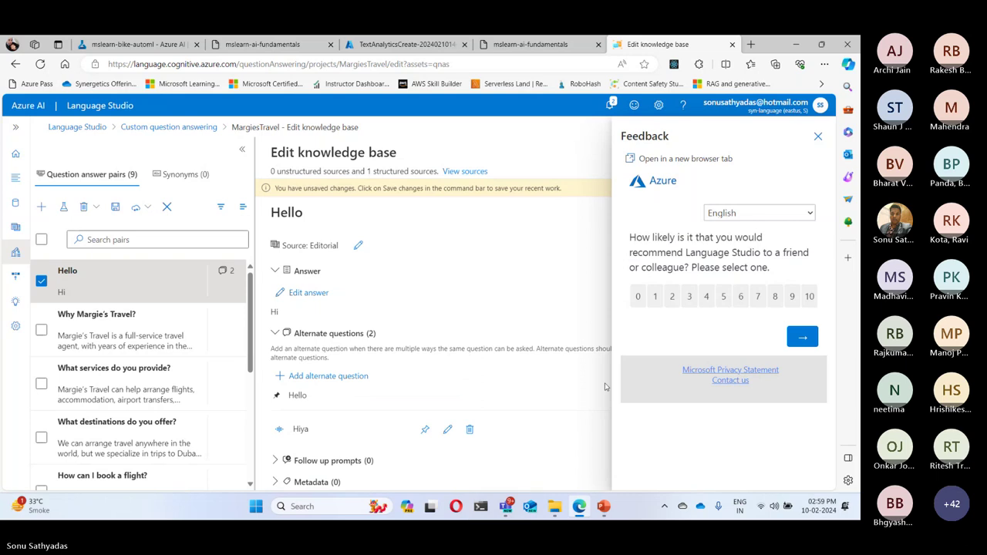
Close the feedback survey and return to the lab guide's instructions for editing the knowledge base.
click(818, 138)
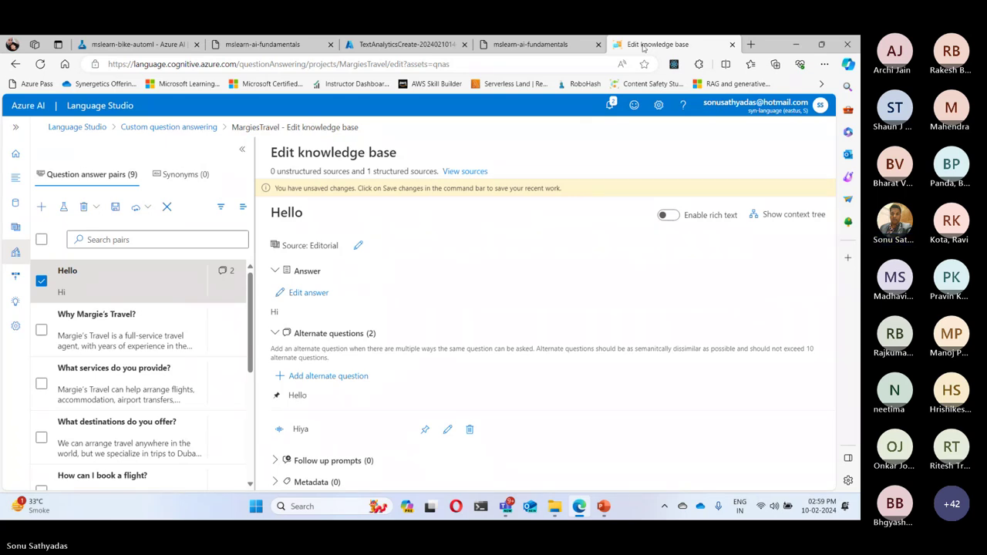
click(539, 45)
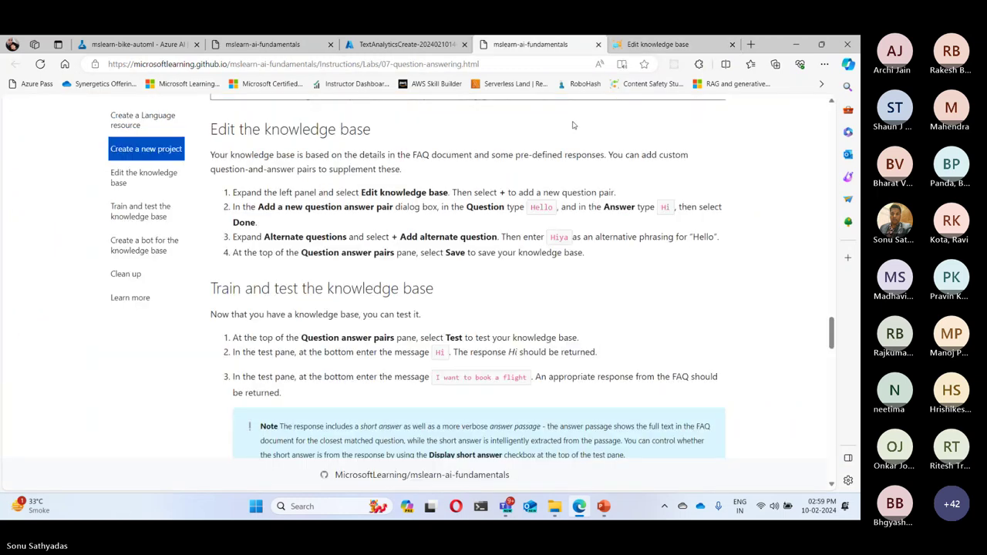
Save the changes to the MargiesTravel knowledge base and read the lab guide's instructions for testing it.
key(ctrl+Tab)
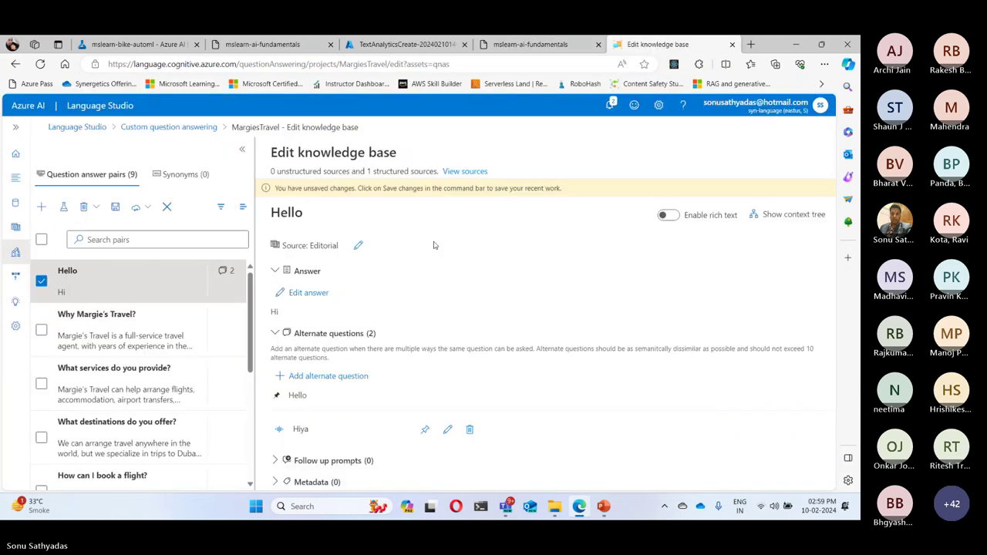
click(115, 209)
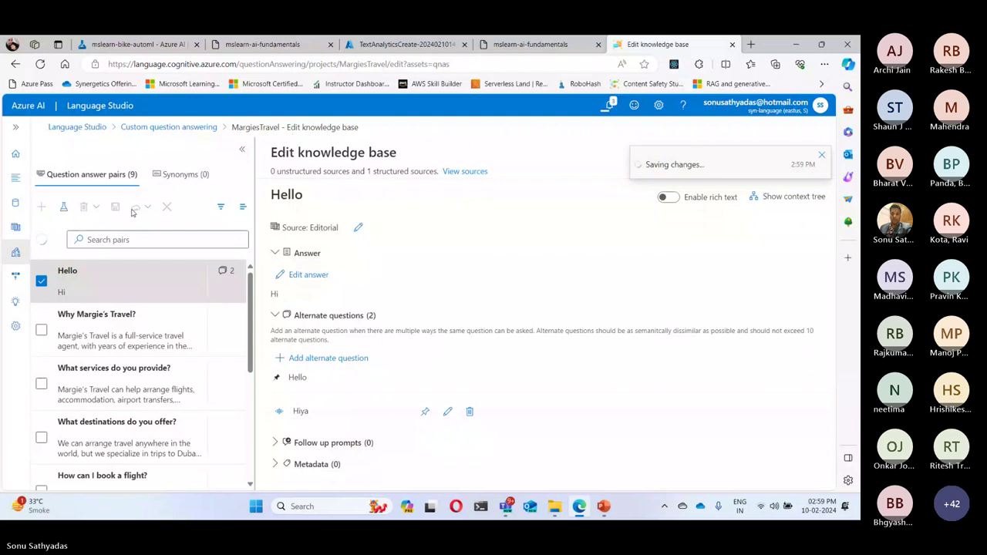
click(559, 45)
scroll(440, 296, down, 3)
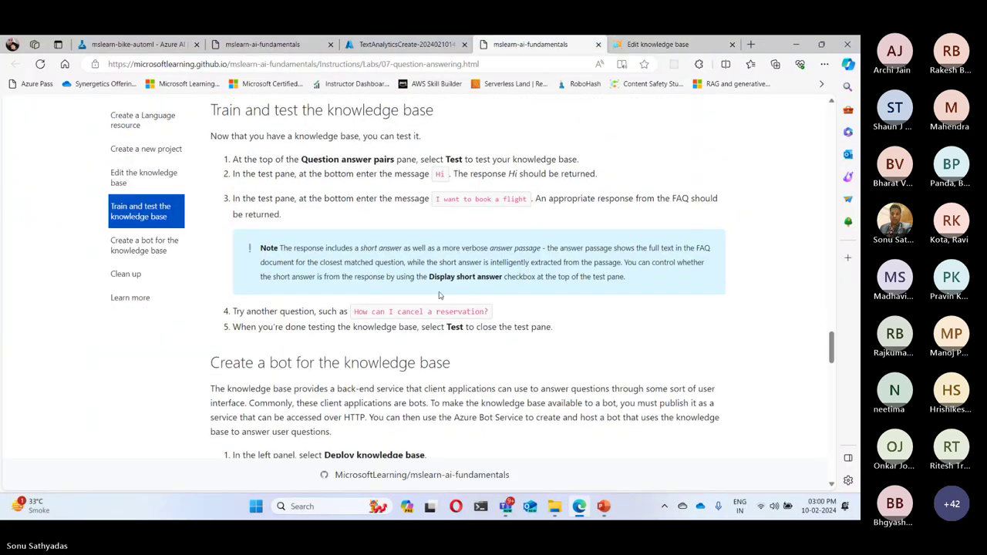
drag(237, 159, 580, 159)
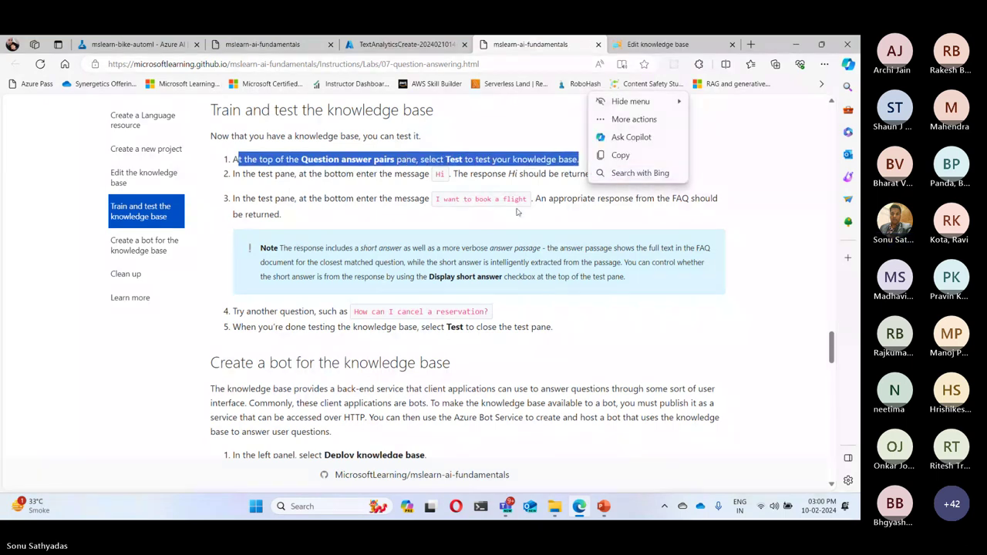
click(318, 178)
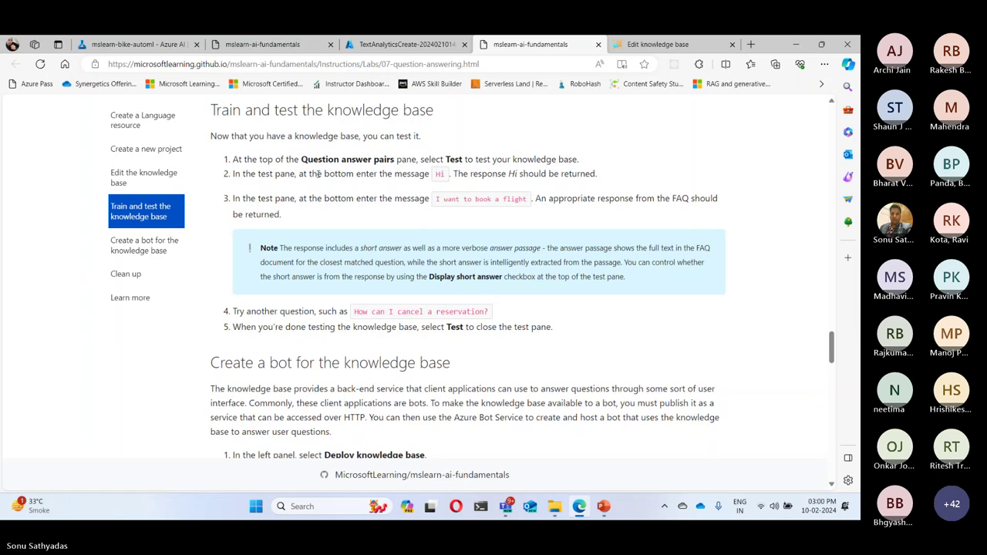
Skip the guided tips in the knowledge base editor, expand the project navigation and open the test pane.
click(693, 44)
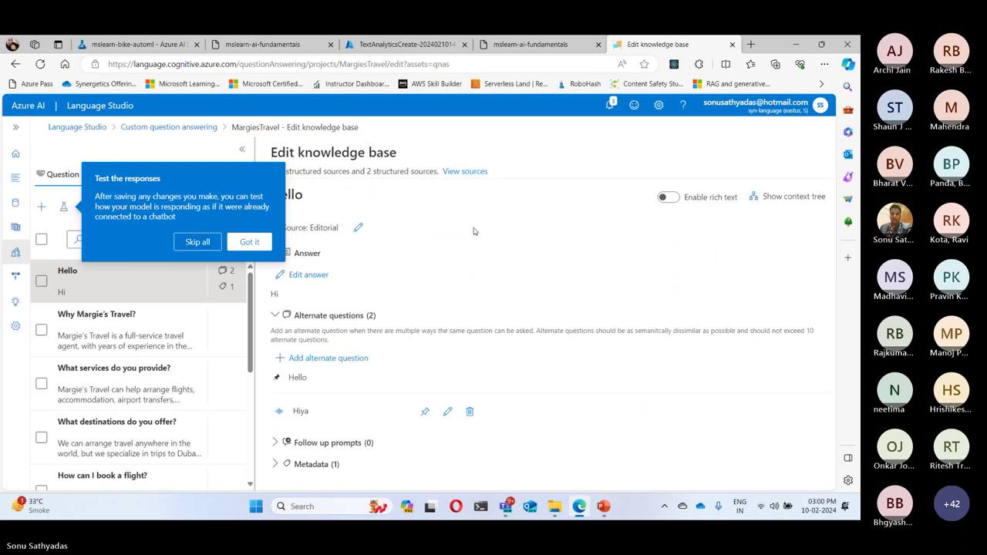
click(202, 245)
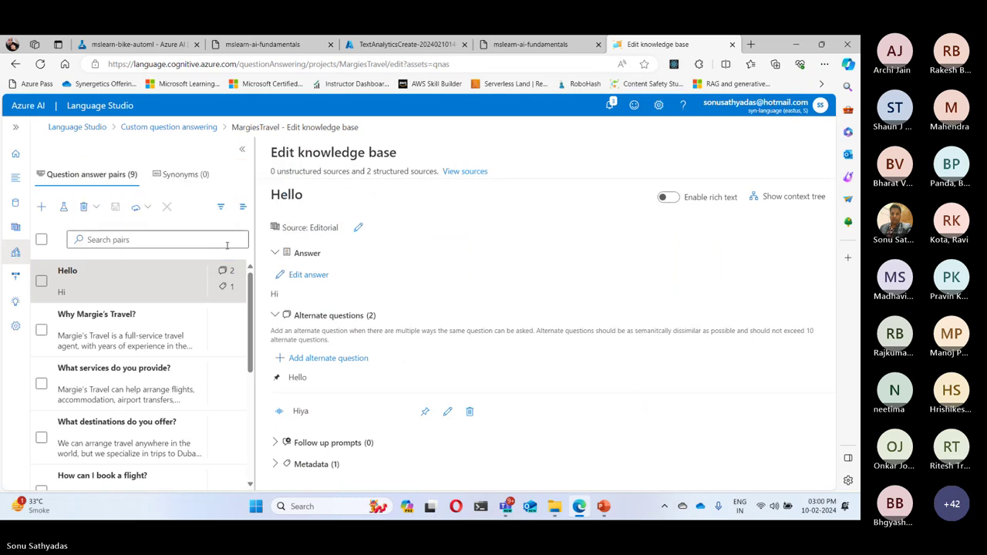
click(14, 130)
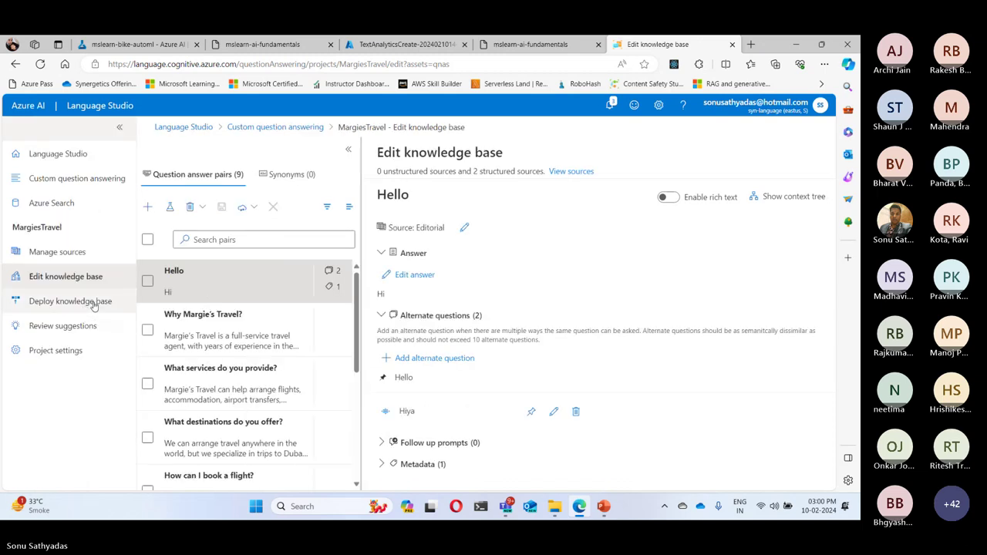
click(171, 208)
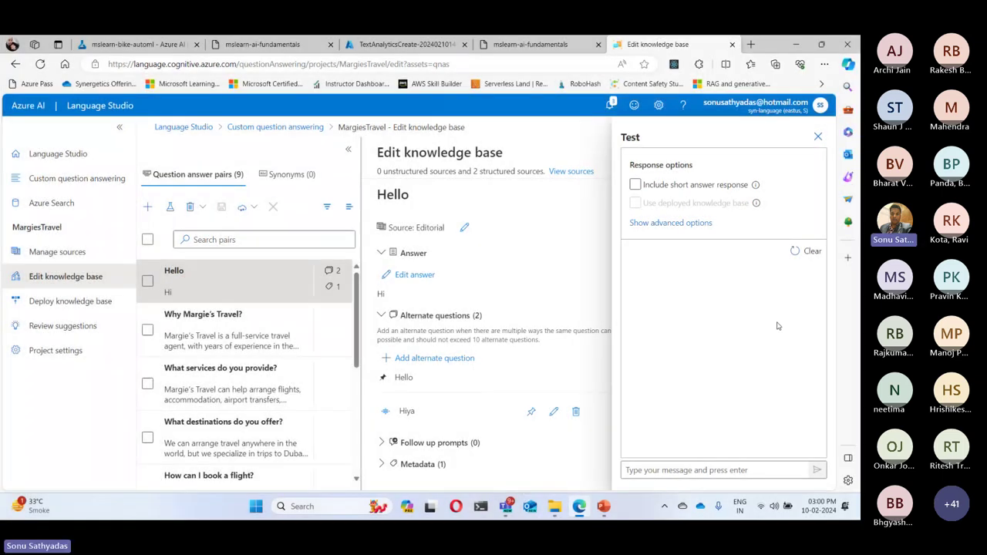
Check the lab guide's test message and send Hi and Hello to the knowledge base as test messages.
click(556, 40)
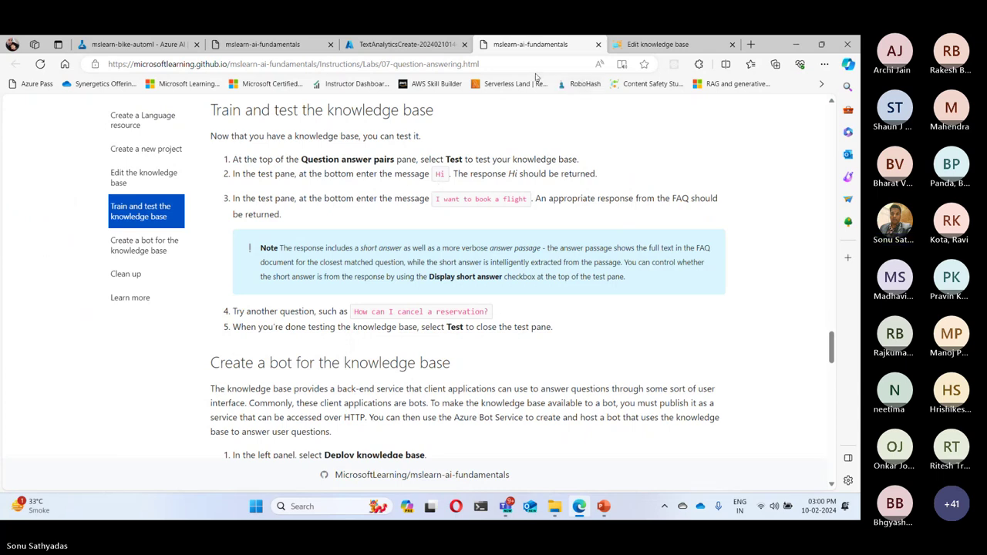
click(697, 46)
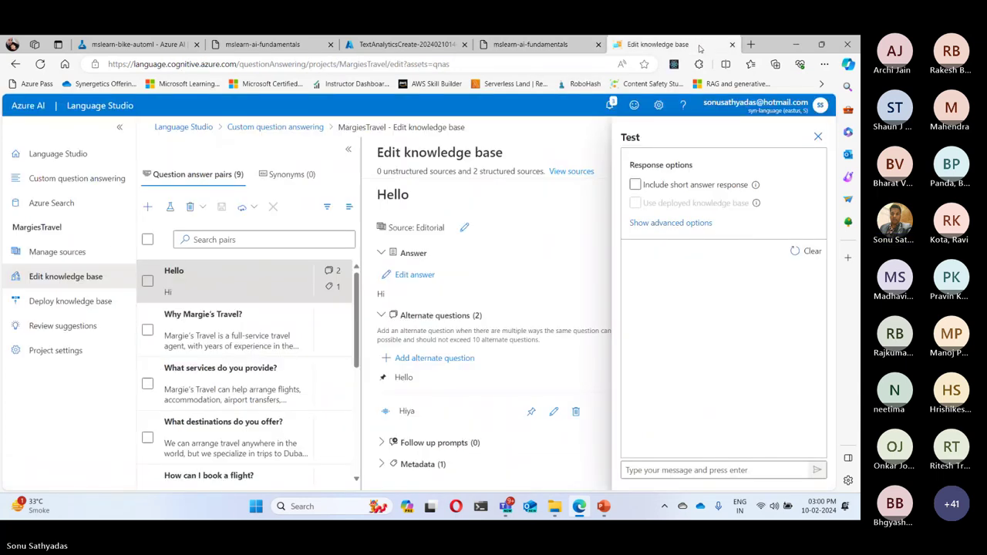
click(627, 470)
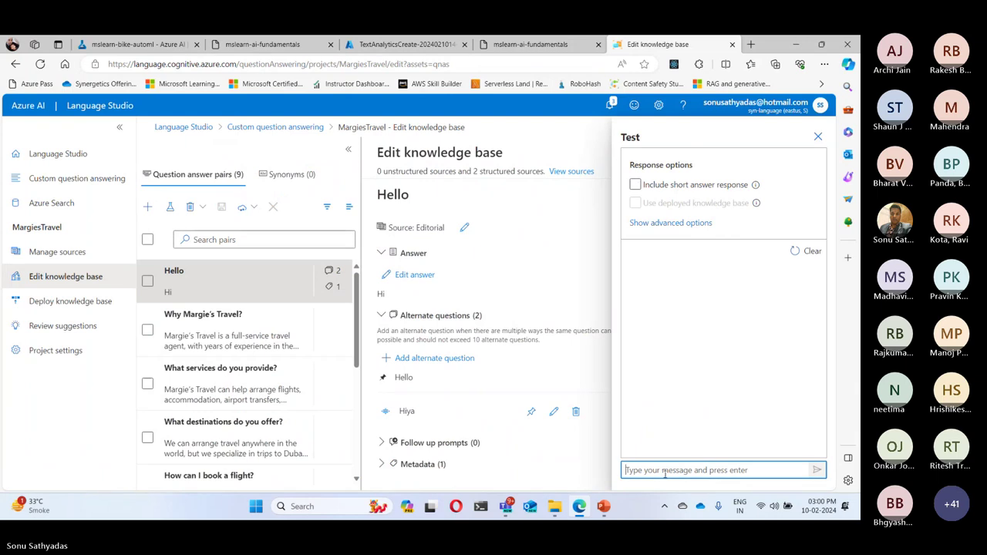
text(Hi)
key(Return)
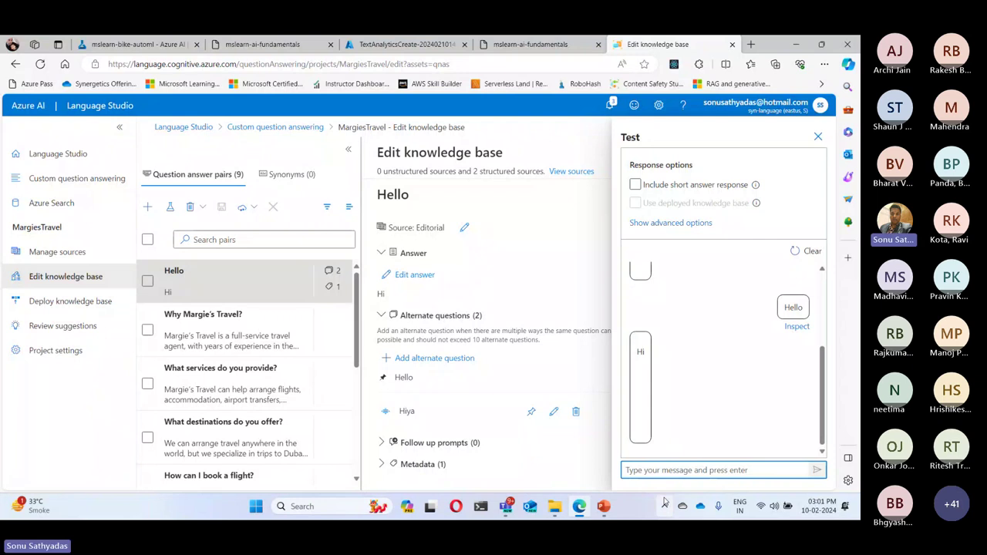
Test the knowledge base with the question "How can i book a flight?".
click(721, 470)
text(Ho)
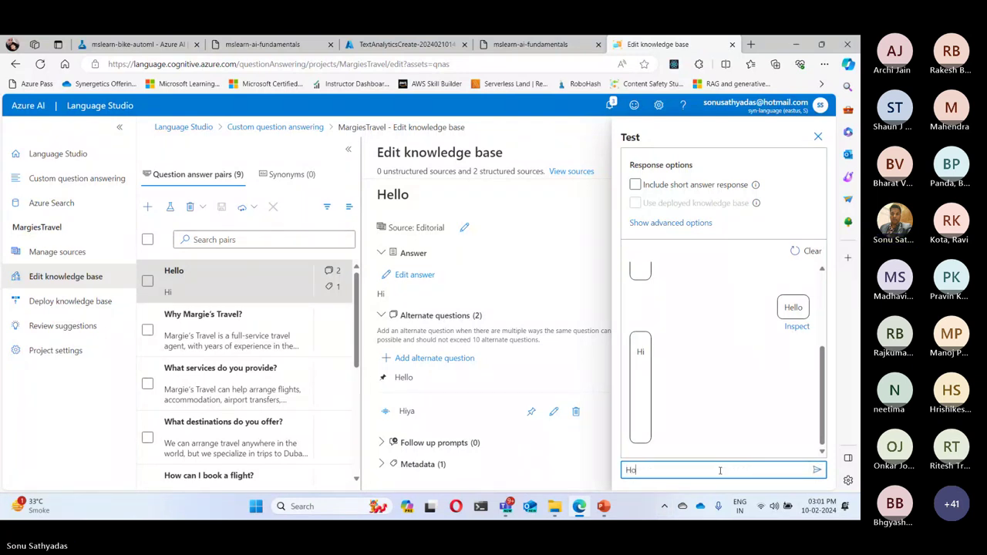
text(w can)
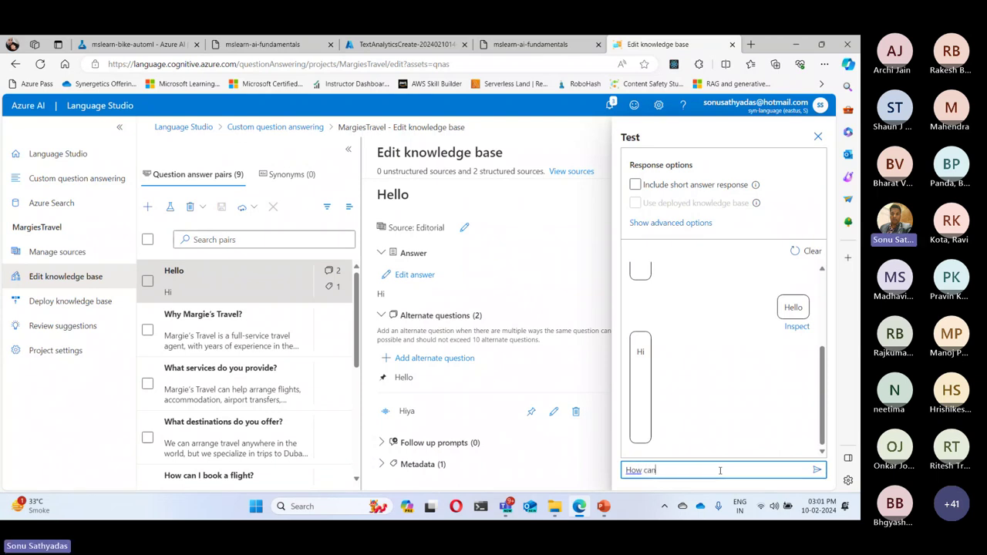
text( i book a flight?)
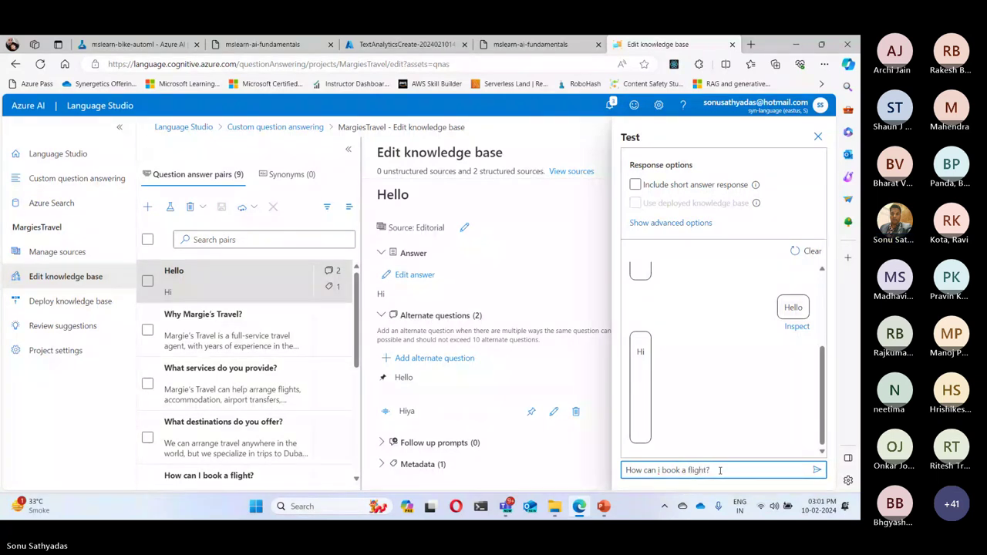
key(Return)
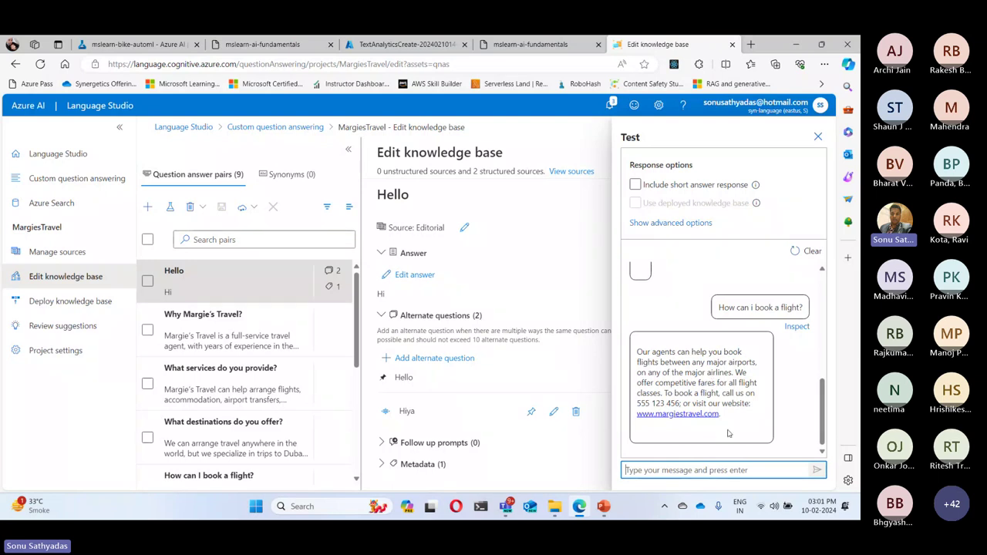
Examine the flight-booking answer, compare it with the listed question answer pairs, and close the test pane.
drag(728, 428, 635, 409)
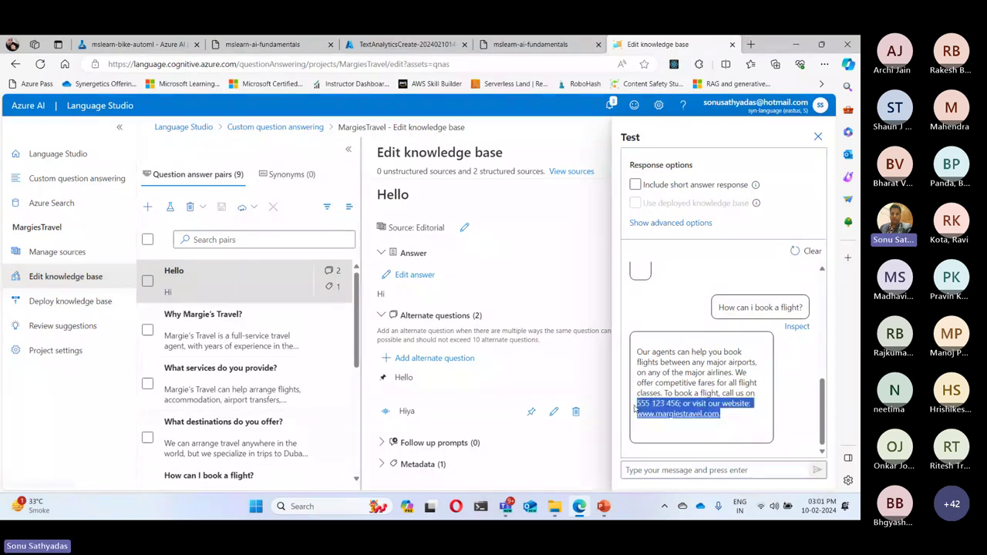
triple_click(730, 394)
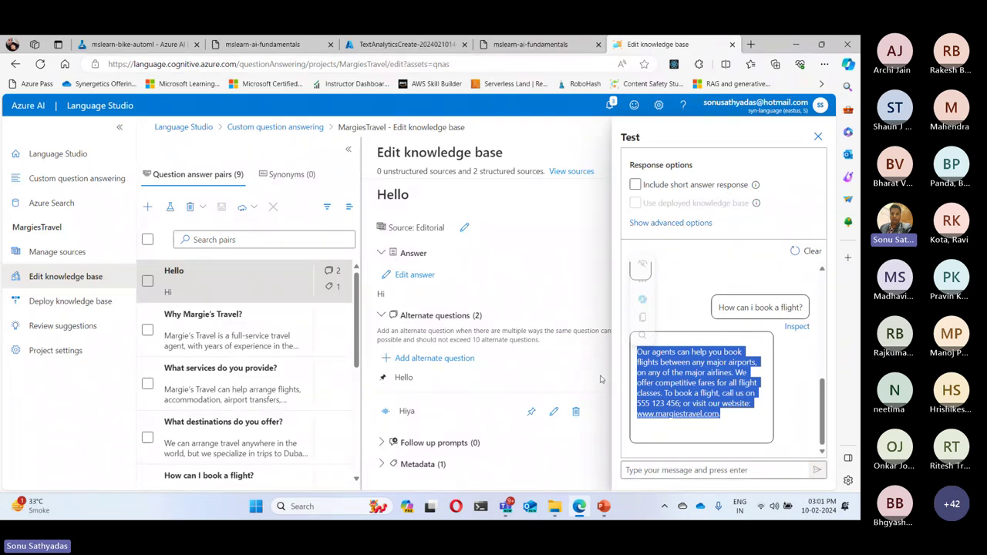
scroll(208, 291, down, 1)
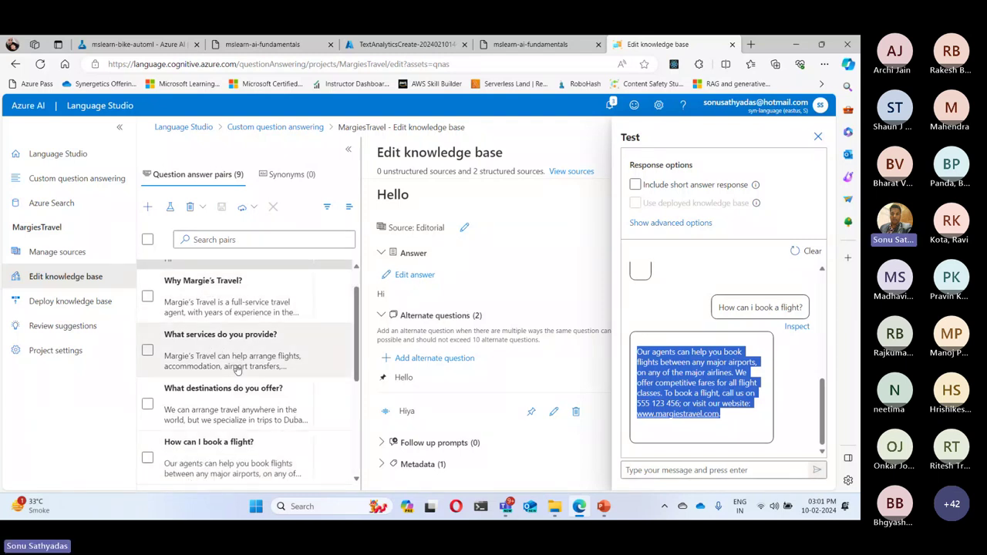
scroll(171, 355, up, 1)
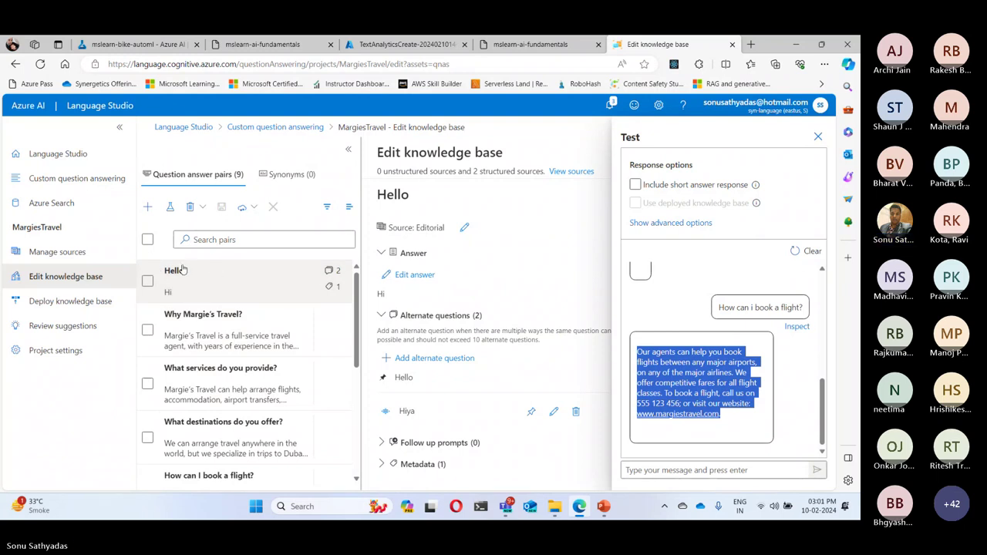
click(183, 271)
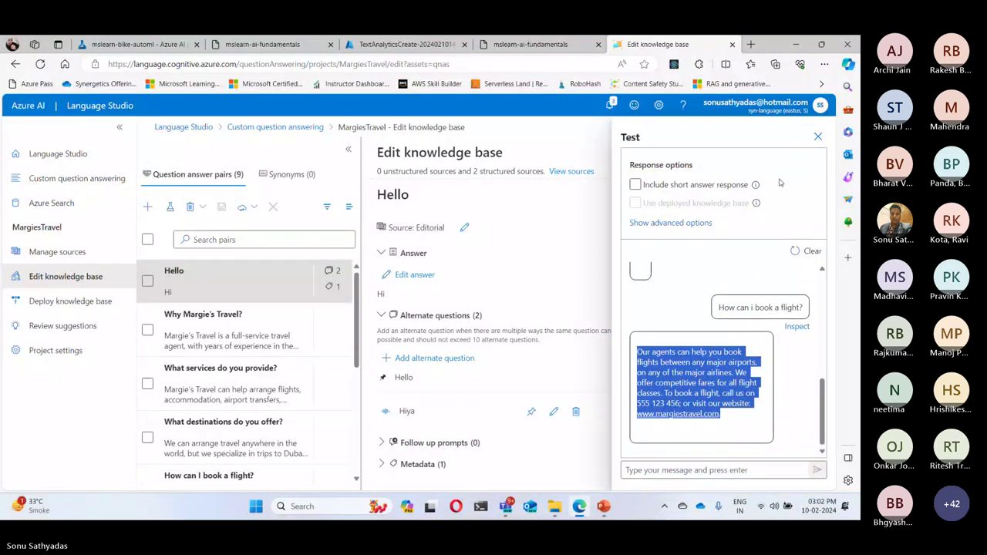
click(819, 138)
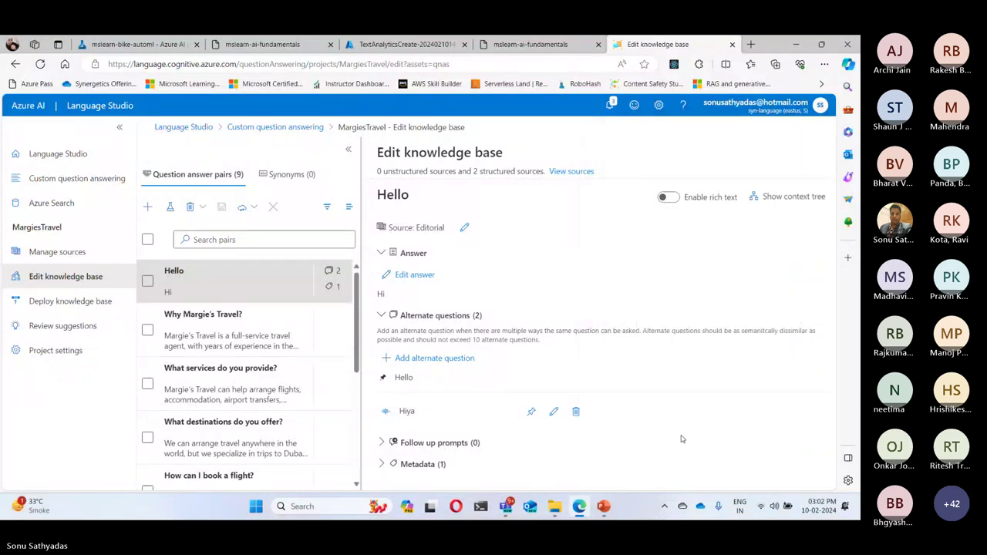
Review the lab guide's section on training and testing the knowledge base, including the suggested test questions.
click(604, 507)
click(603, 507)
click(527, 44)
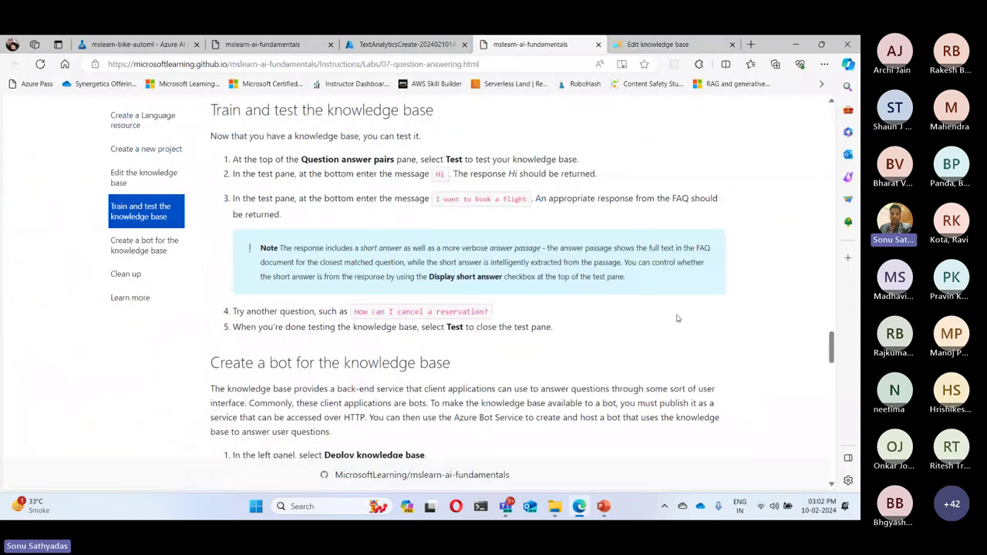
scroll(668, 328, down, 3)
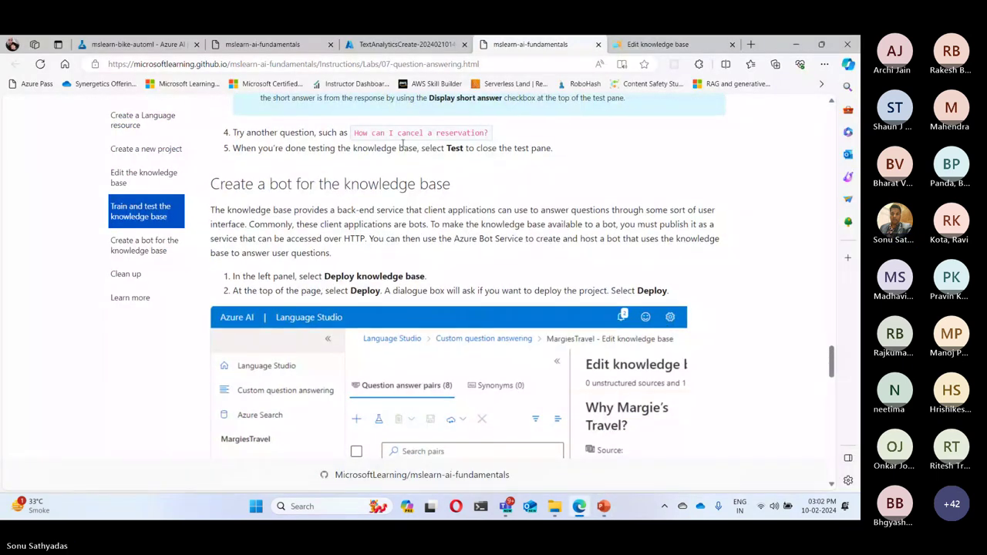
scroll(472, 205, up, 3)
scroll(471, 205, up, 1)
scroll(477, 359, down, 3)
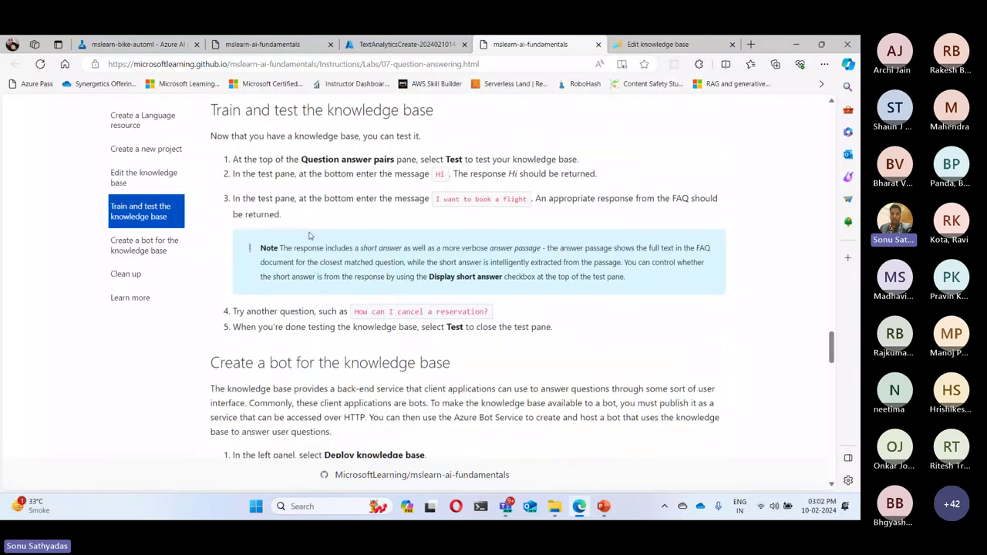
drag(215, 110, 479, 117)
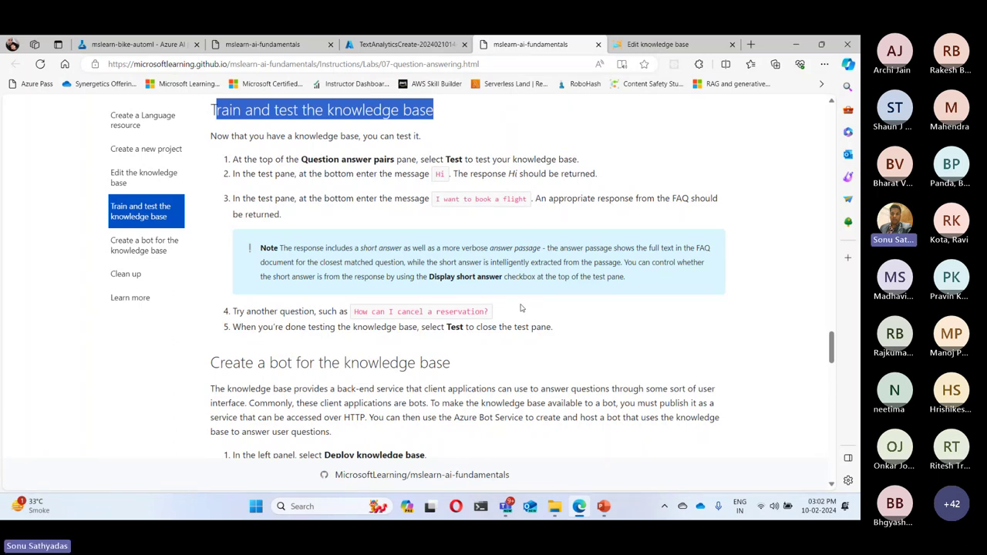
Reopen the knowledge base test, clear the previous conversation and send the alternate question Hiya.
click(658, 44)
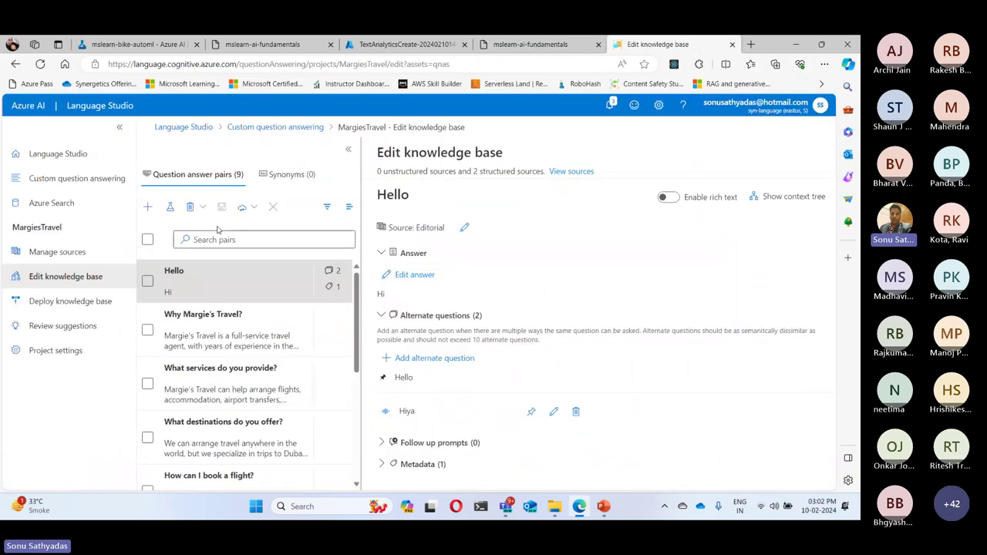
click(170, 206)
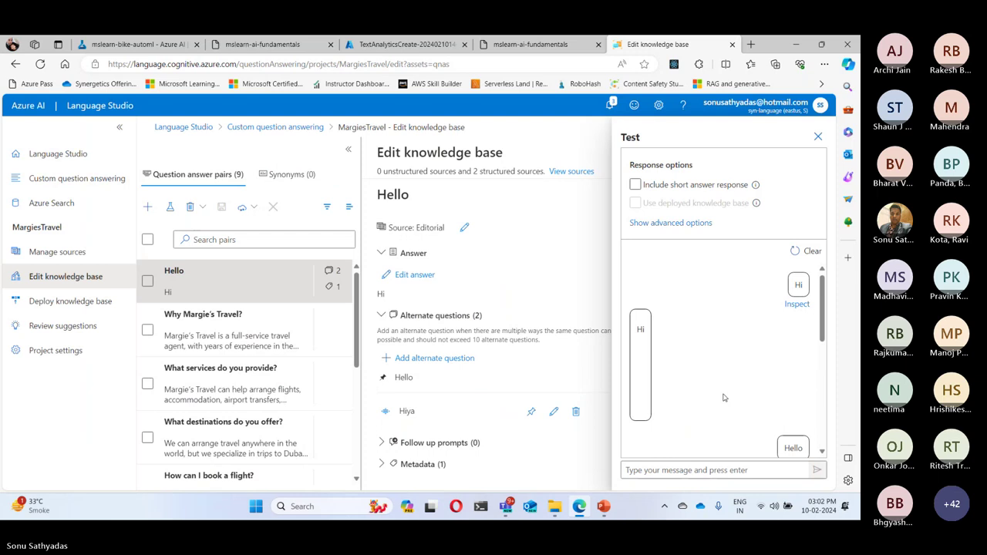
click(806, 250)
click(693, 471)
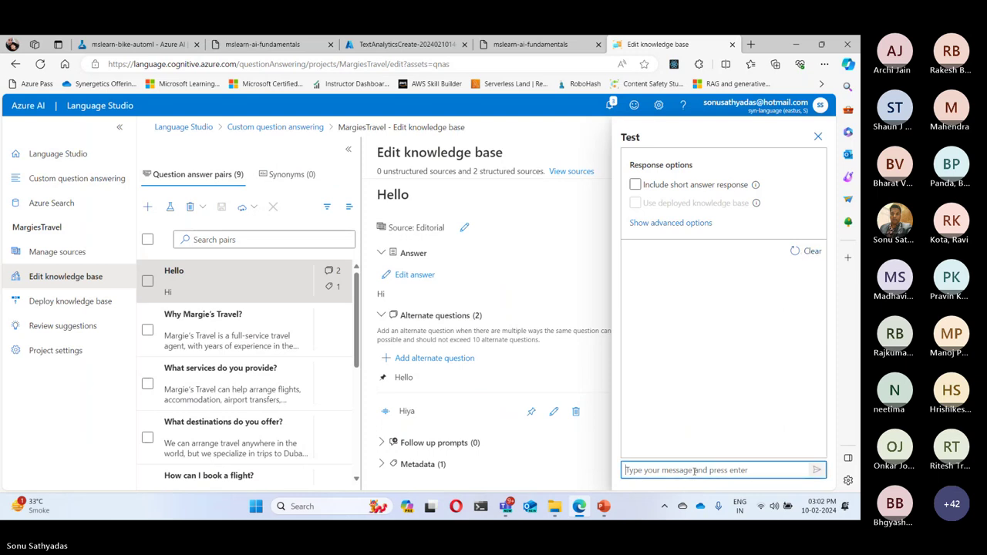
text(Hiya)
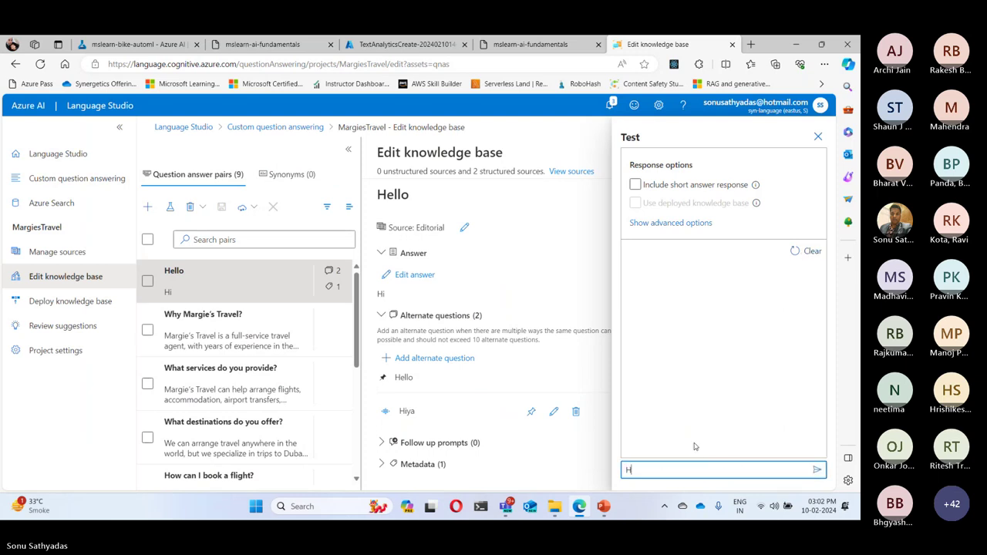
key(Return)
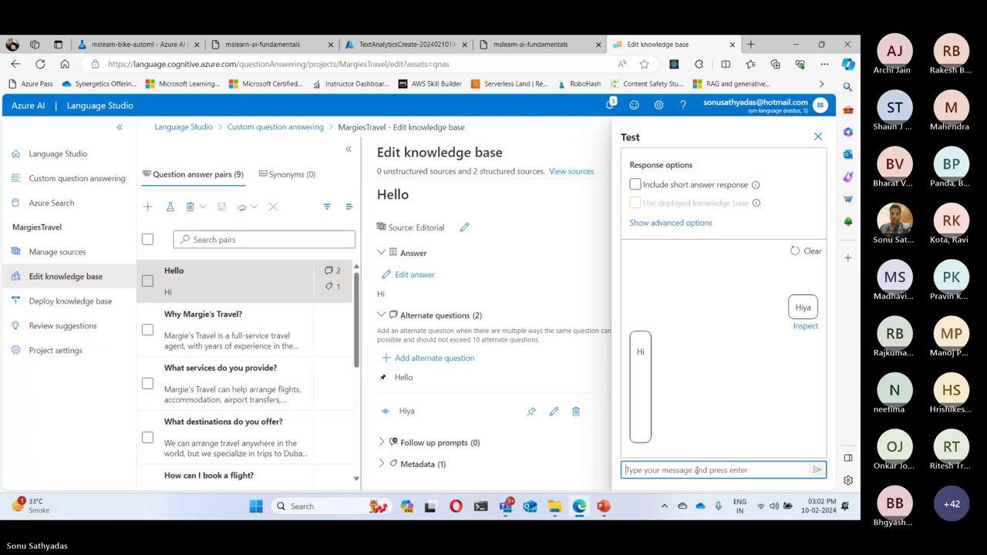
Test the knowledge base with the question "Which of the destinations you offer".
text(Wh)
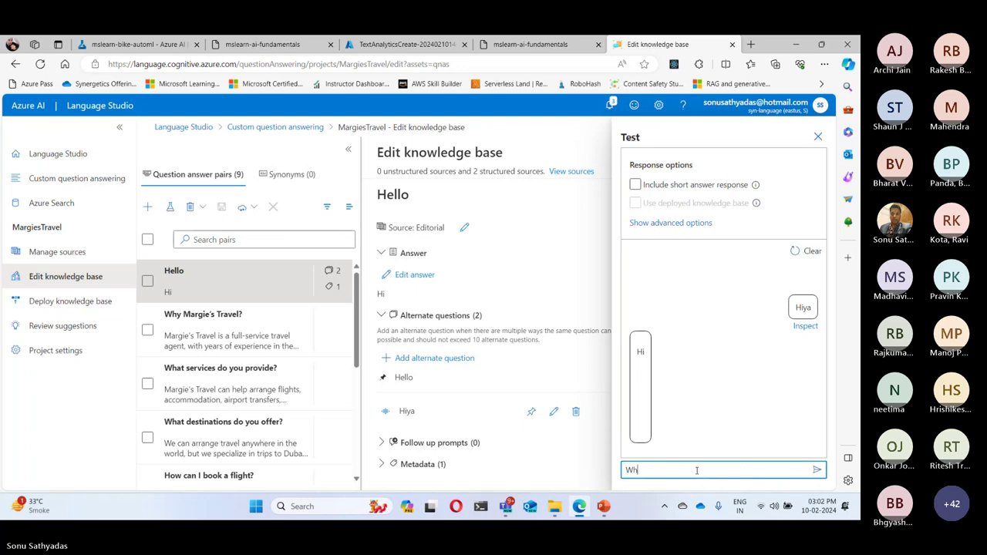
text(ich of the destinations you o)
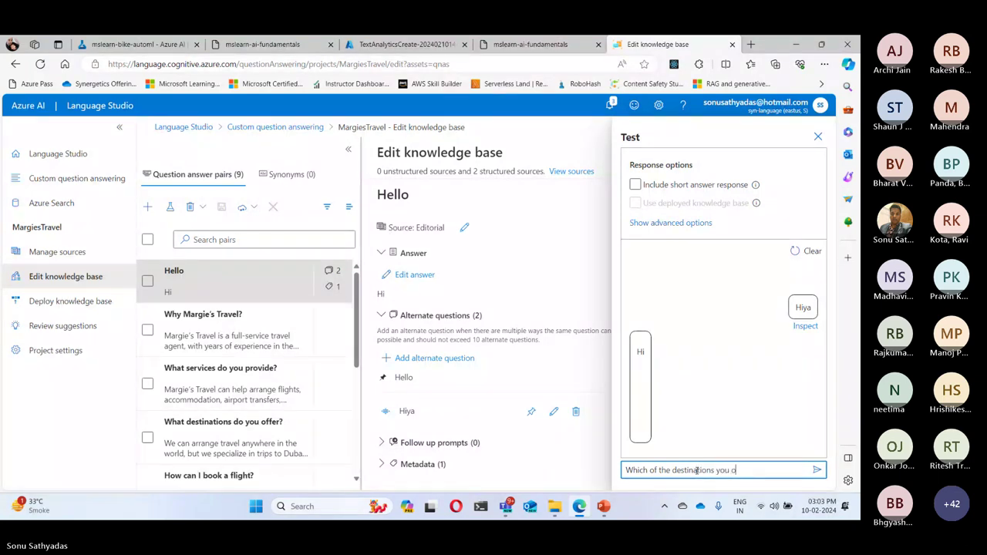
text(ffer?)
key(Return)
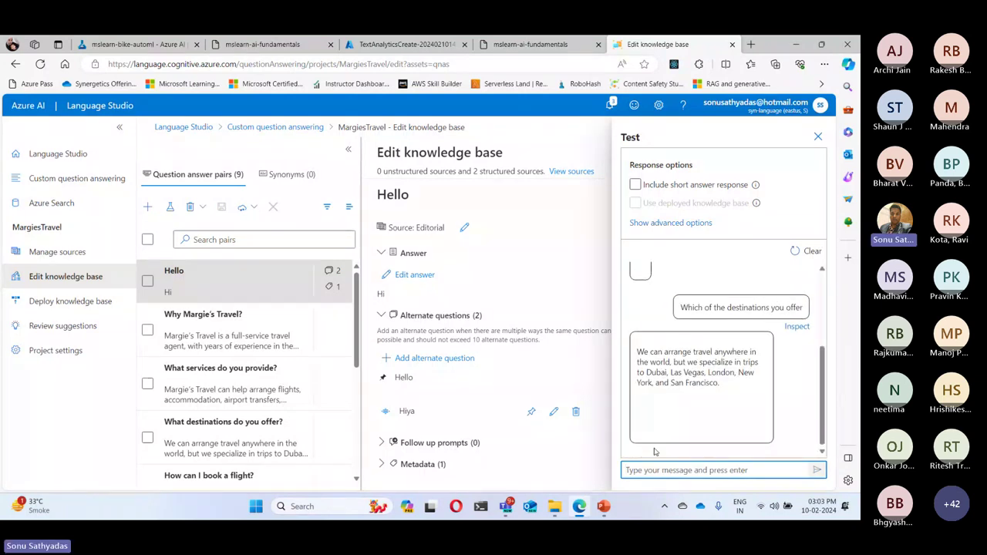
Compare the destinations answer in the test pane with the "What destinations do you offer?" pair and close the test pane.
triple_click(723, 386)
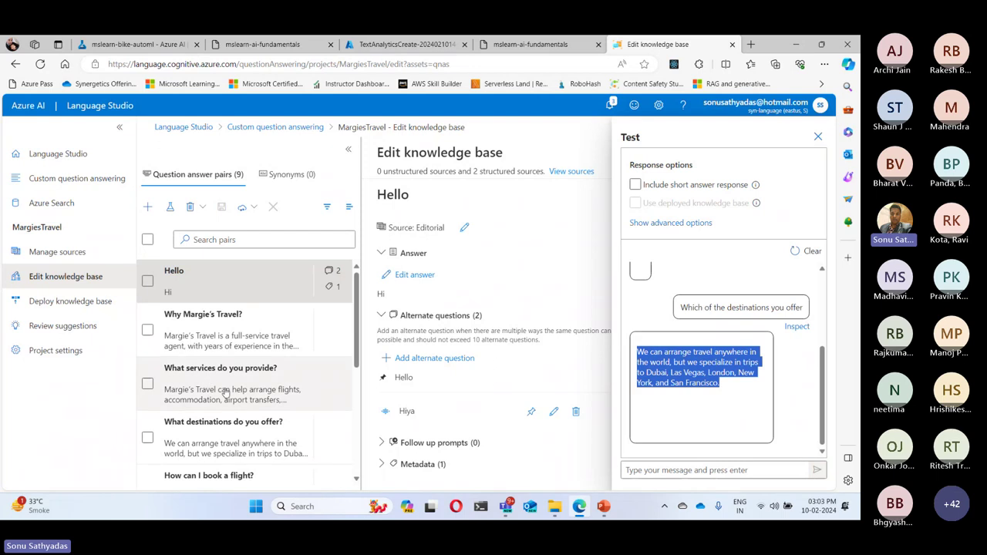
click(229, 428)
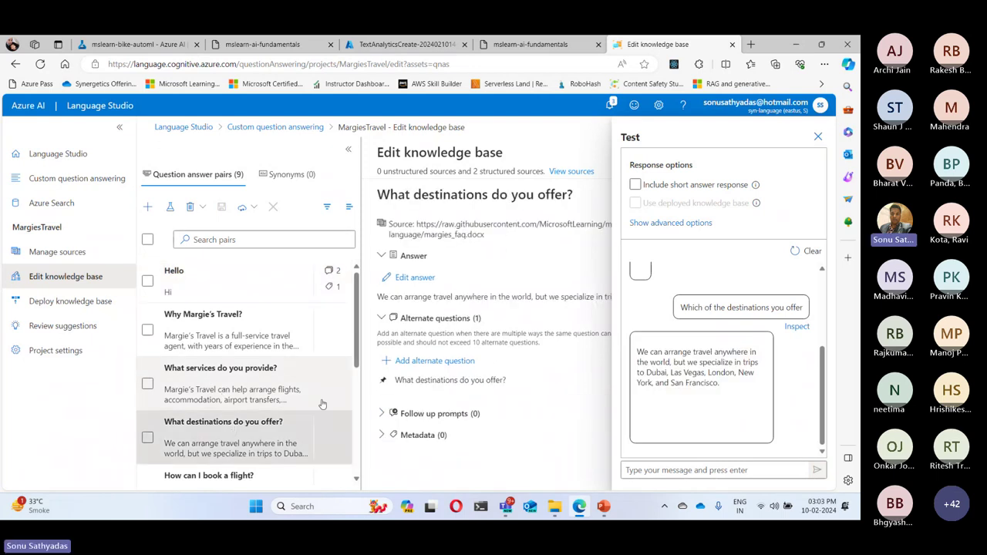
click(819, 137)
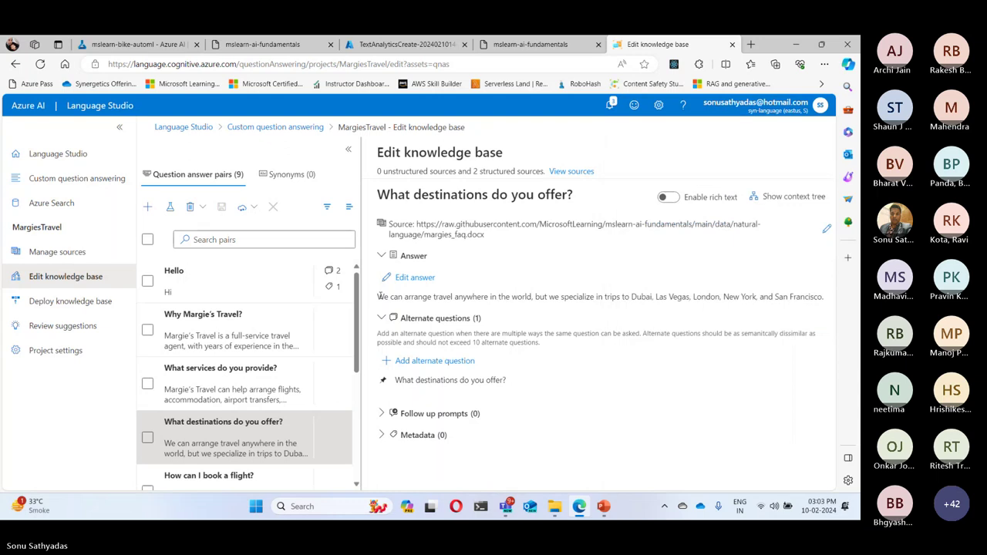
drag(378, 296, 766, 296)
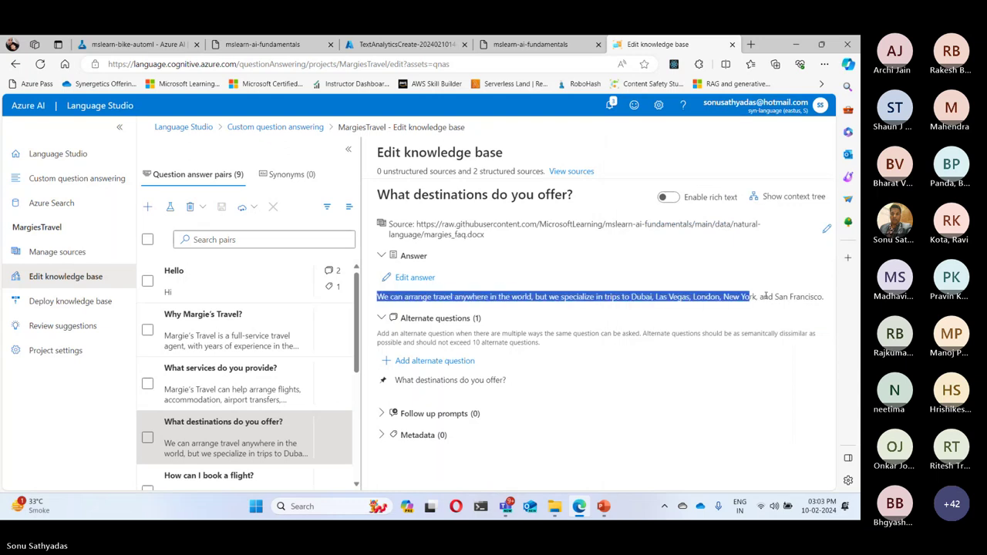
click(650, 394)
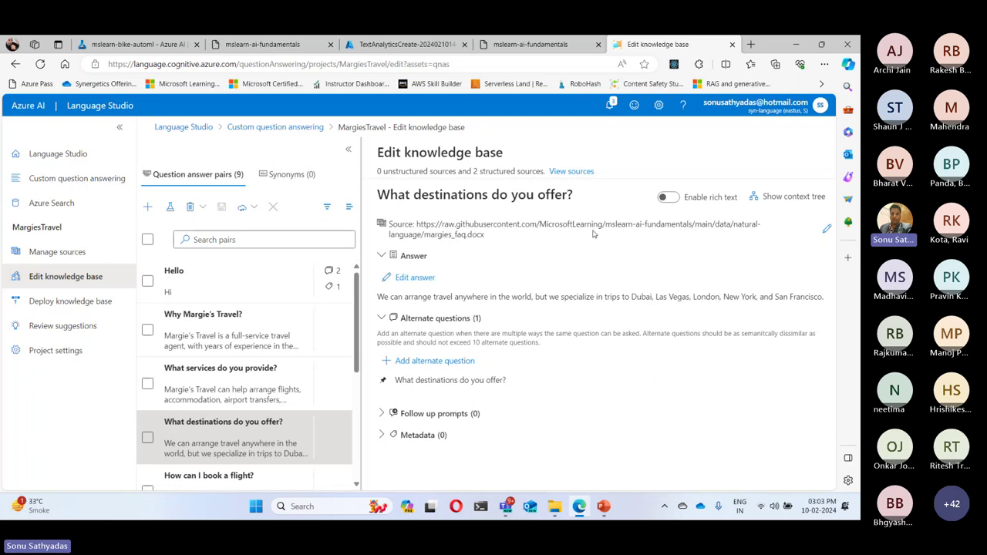
Open the MargiesTravel project's sources and select the MargiesKB URL and Editorial entries to examine them.
click(70, 255)
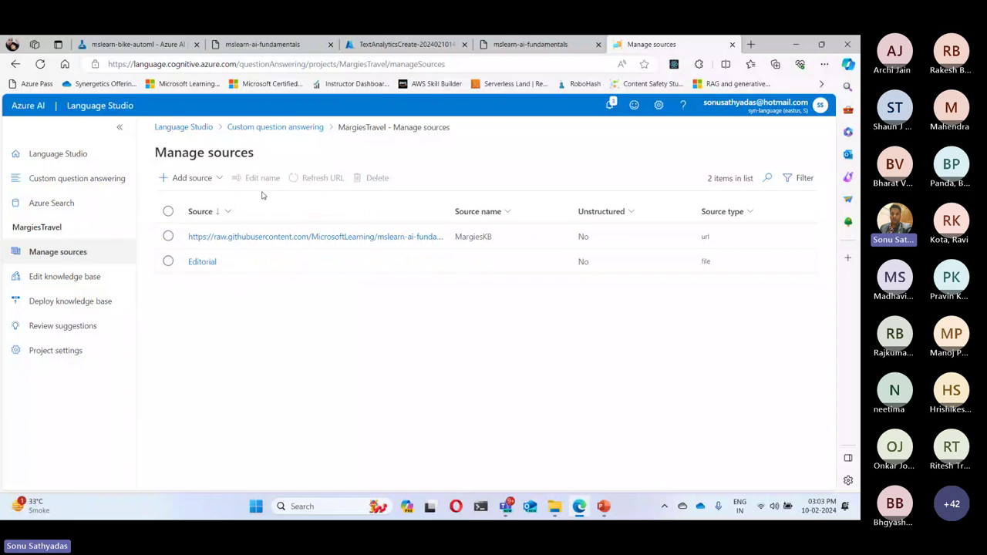
click(168, 235)
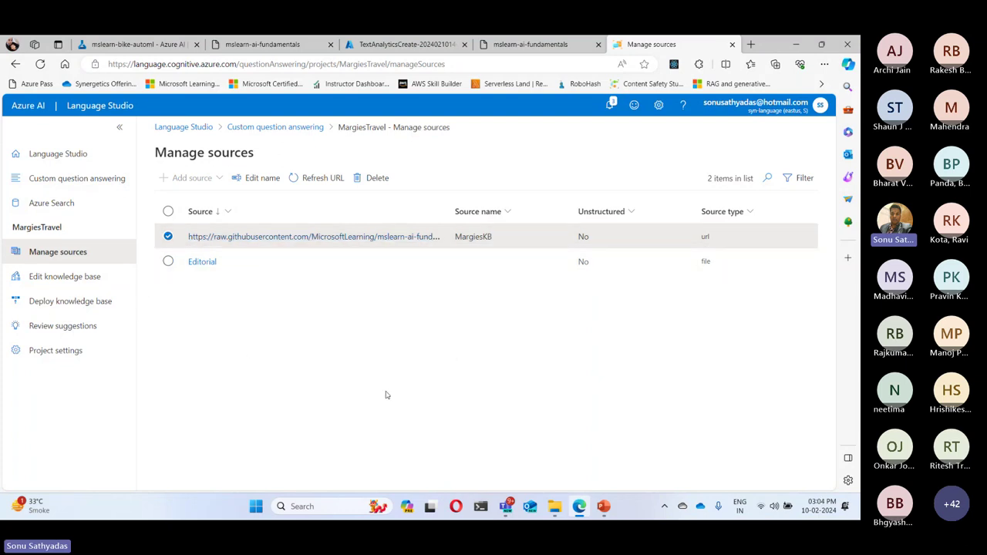
click(168, 262)
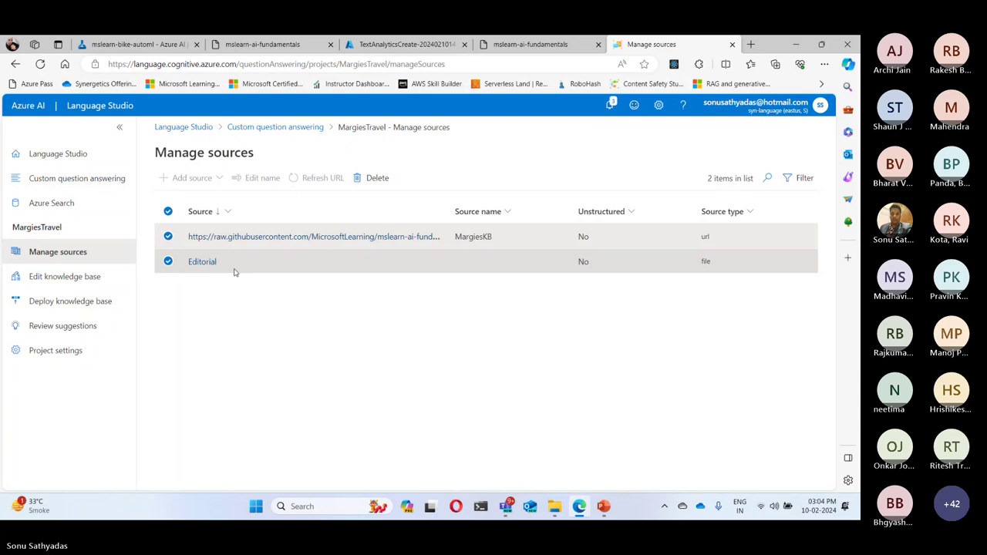
Check the lab guide's testing instructions, view the knowledge base's test conversation again, and close the test pane.
click(530, 44)
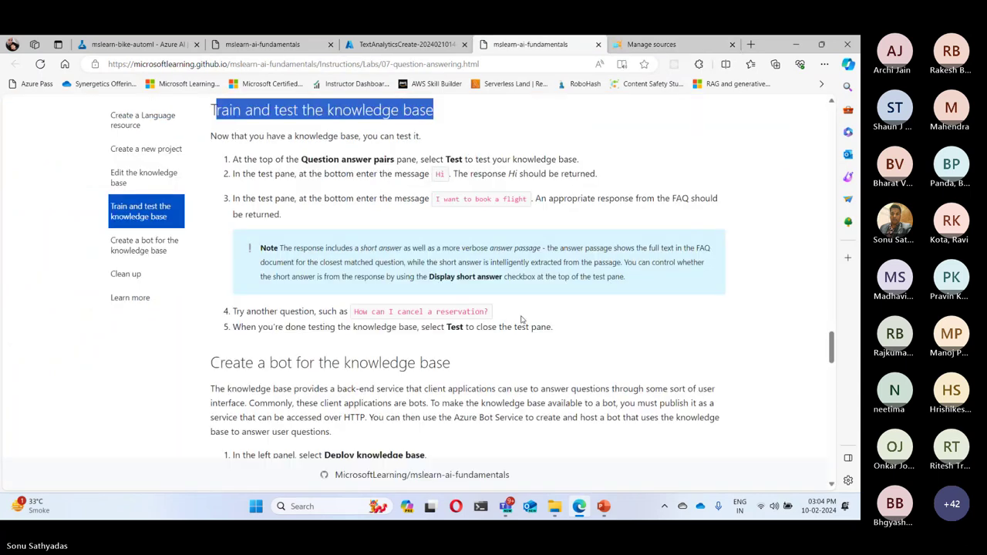
click(675, 43)
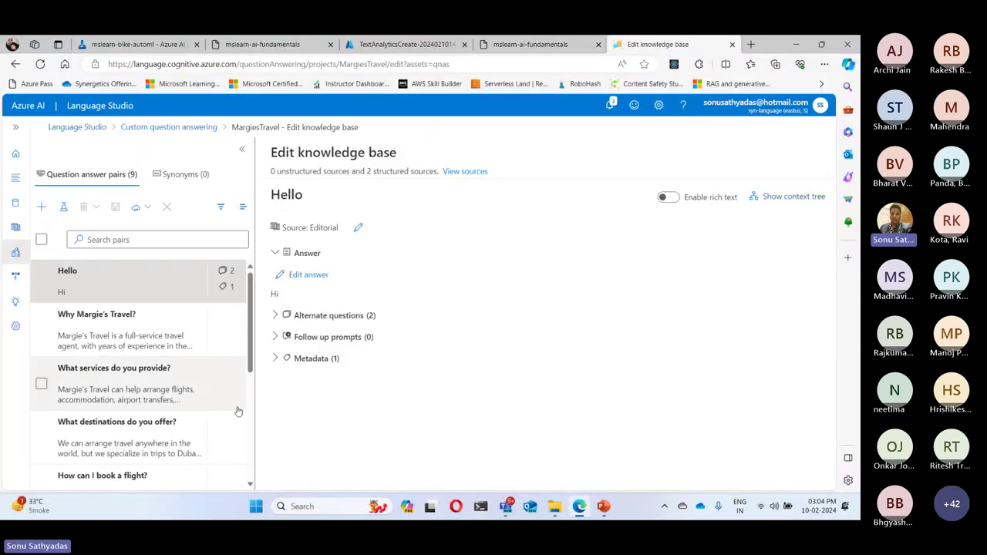
click(63, 206)
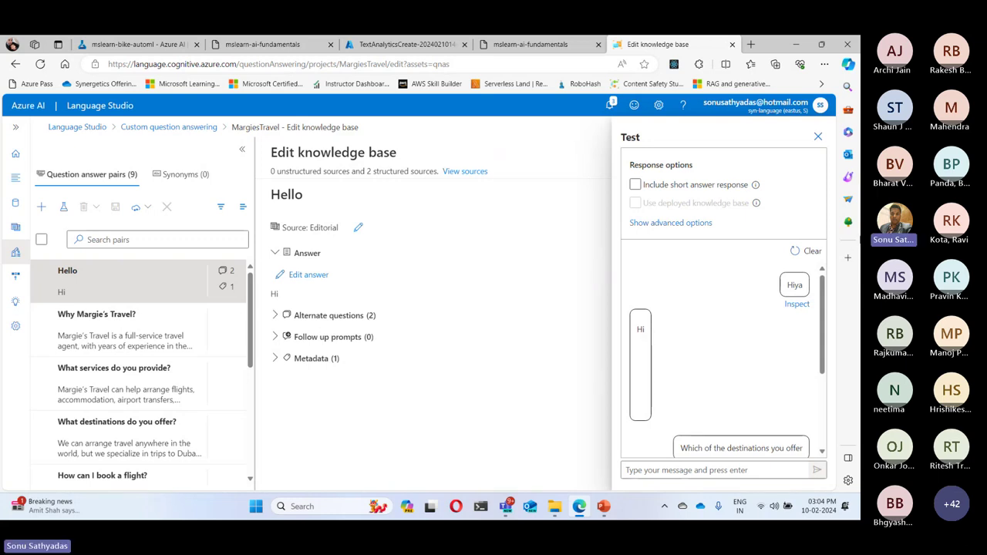
click(817, 137)
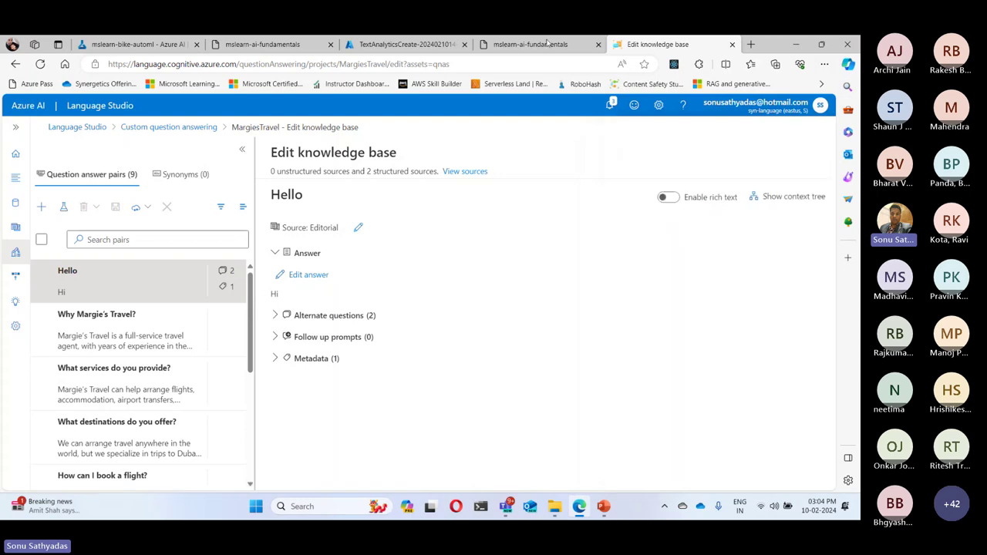
Read the lab guide's instructions for deploying the knowledge base under "Create a bot for the knowledge base".
click(531, 45)
scroll(509, 293, down, 3)
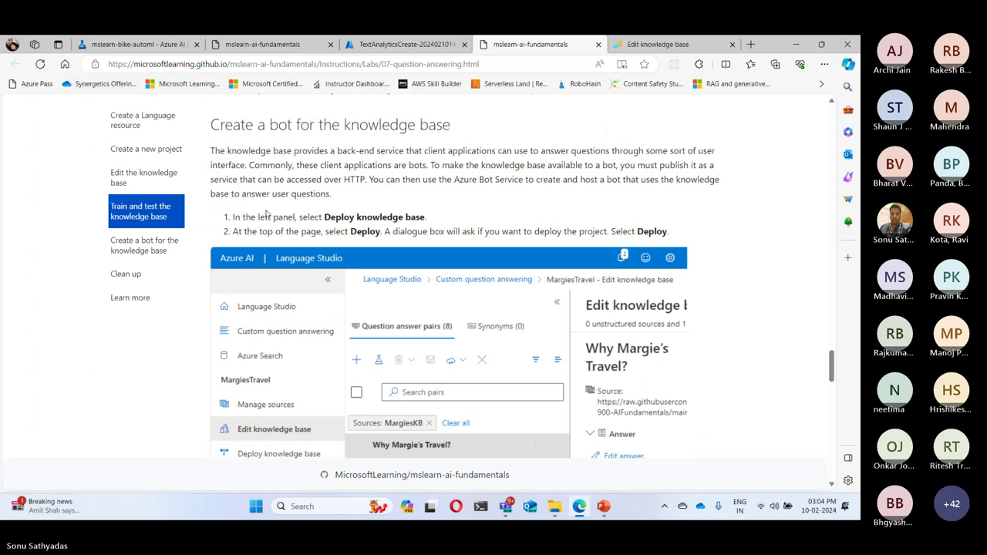
drag(234, 218, 431, 221)
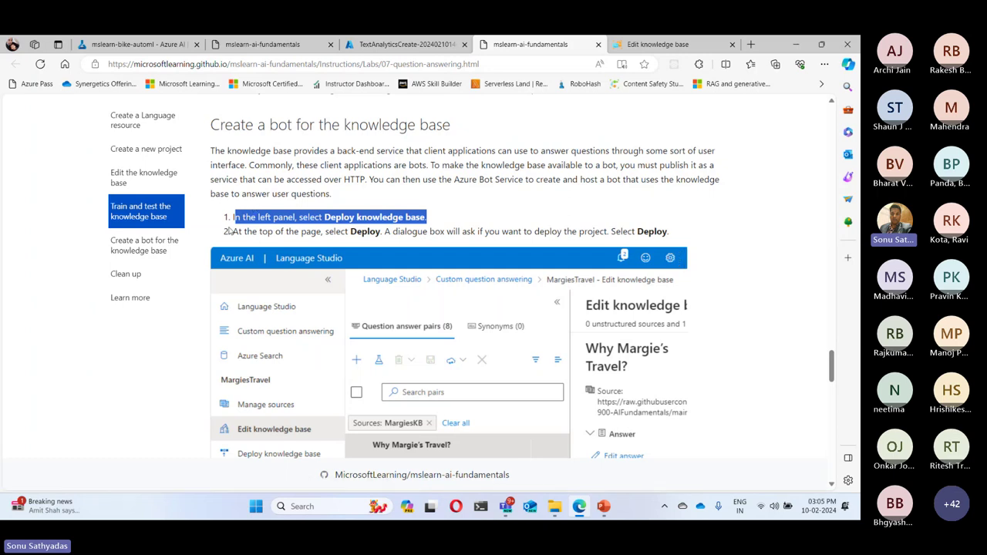
drag(233, 232, 405, 232)
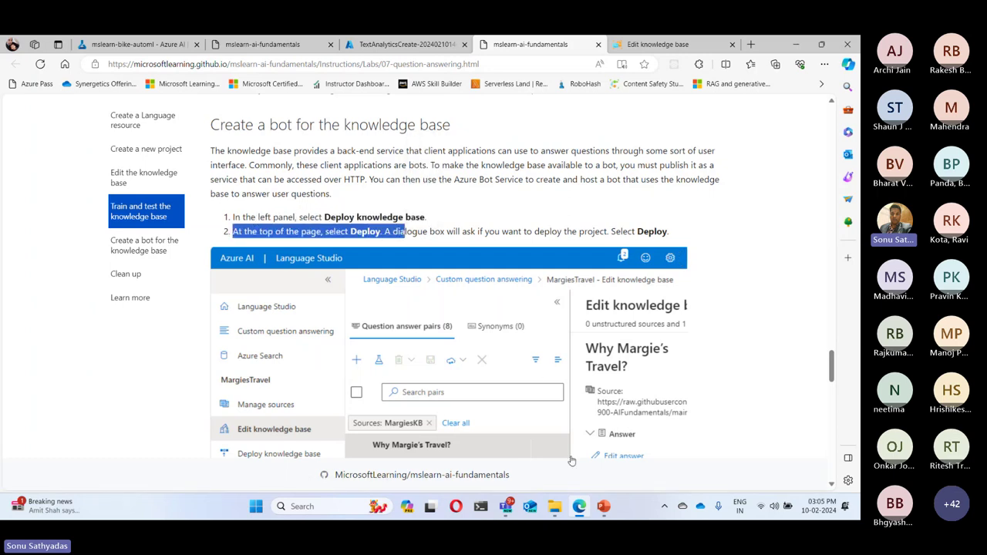
Deploy the MargiesTravel knowledge base from the project's deployment page and confirm the deployment.
click(647, 44)
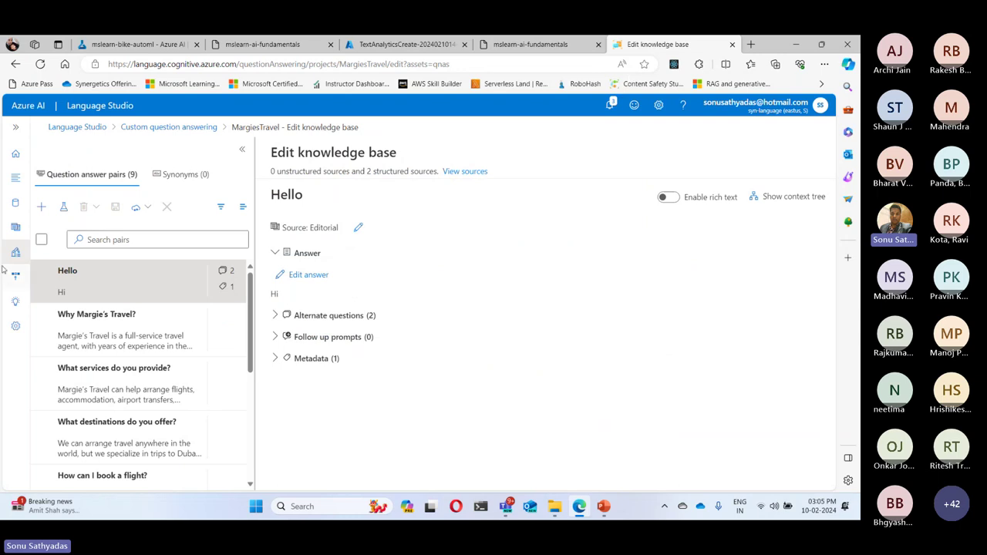
click(15, 126)
click(66, 303)
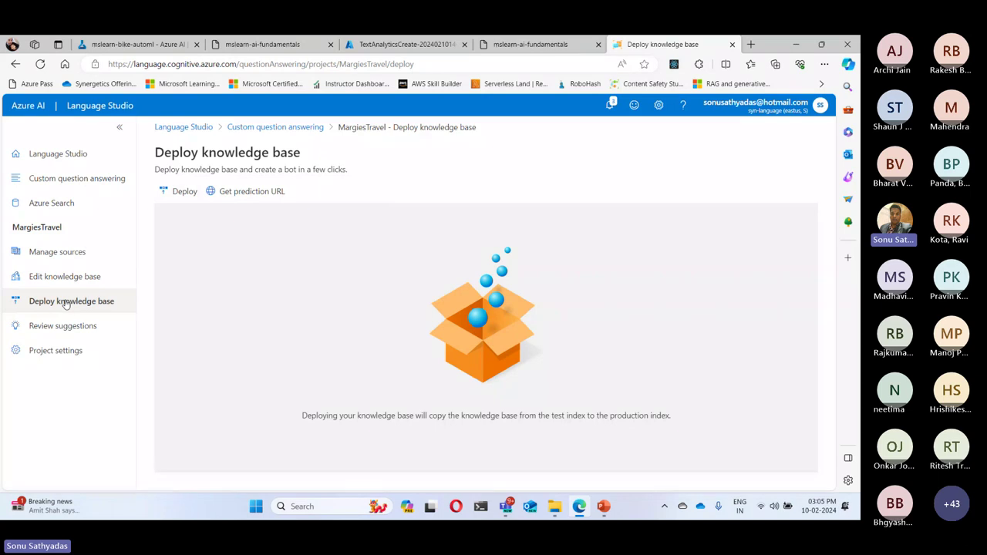
click(185, 191)
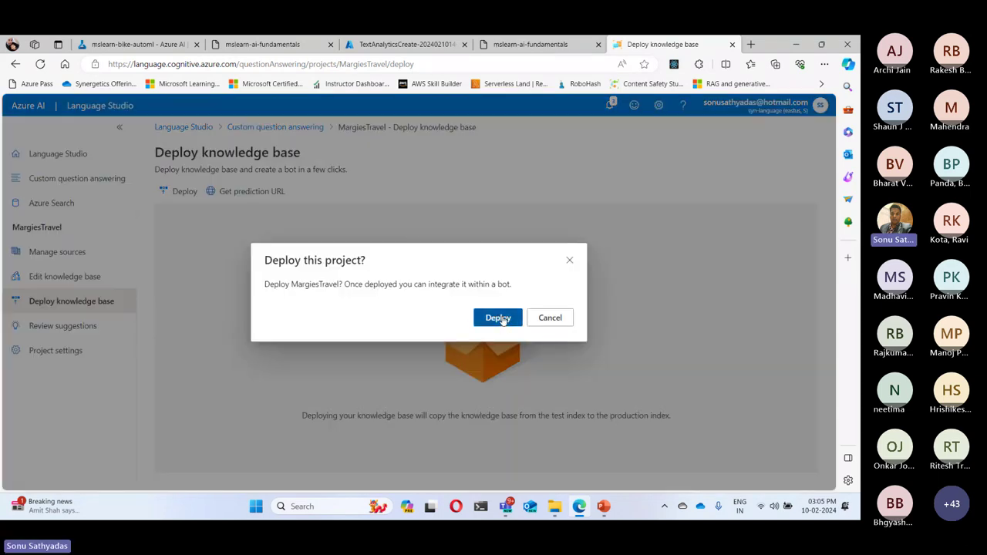
click(498, 319)
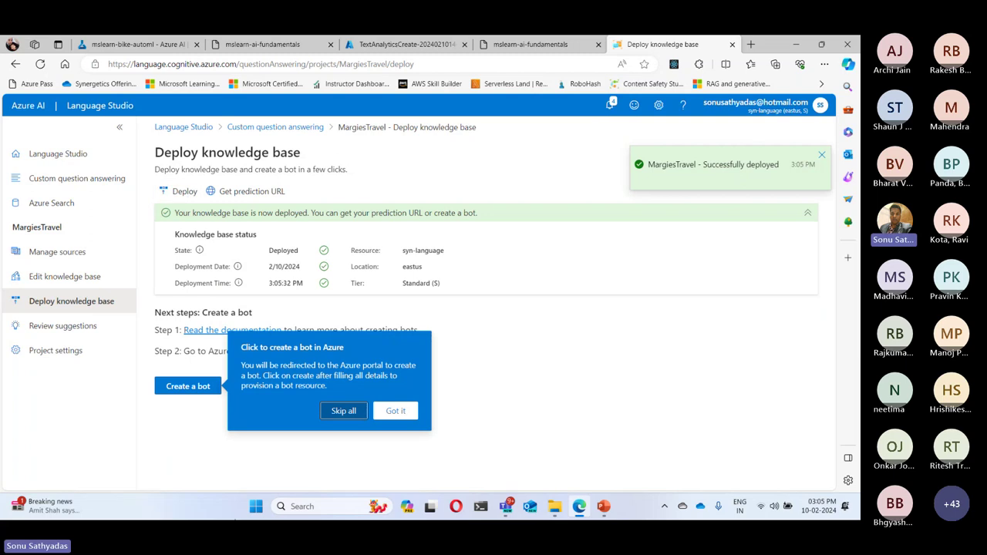
Skip the bot creation tips, view the deployment's prediction URL and sample request, and close that dialog.
click(344, 411)
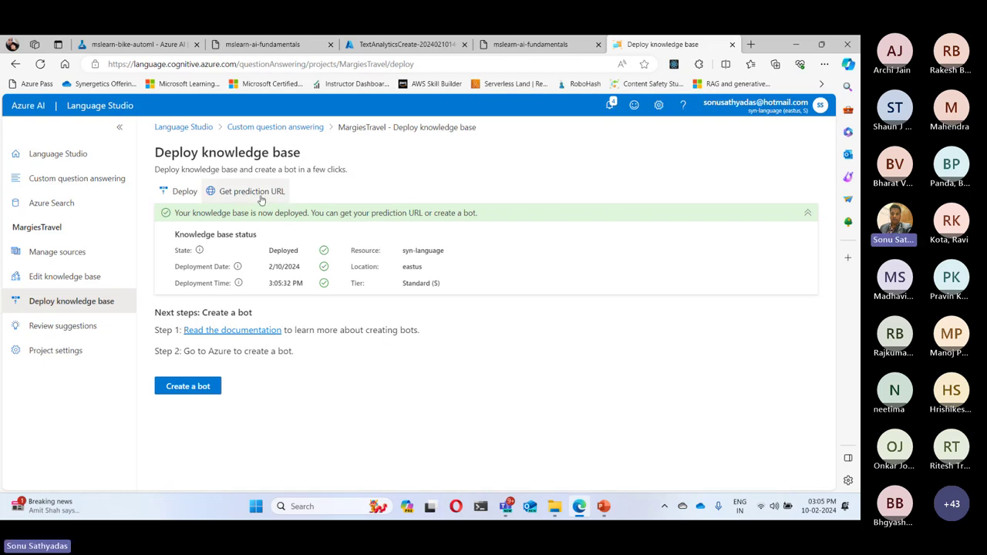
click(264, 196)
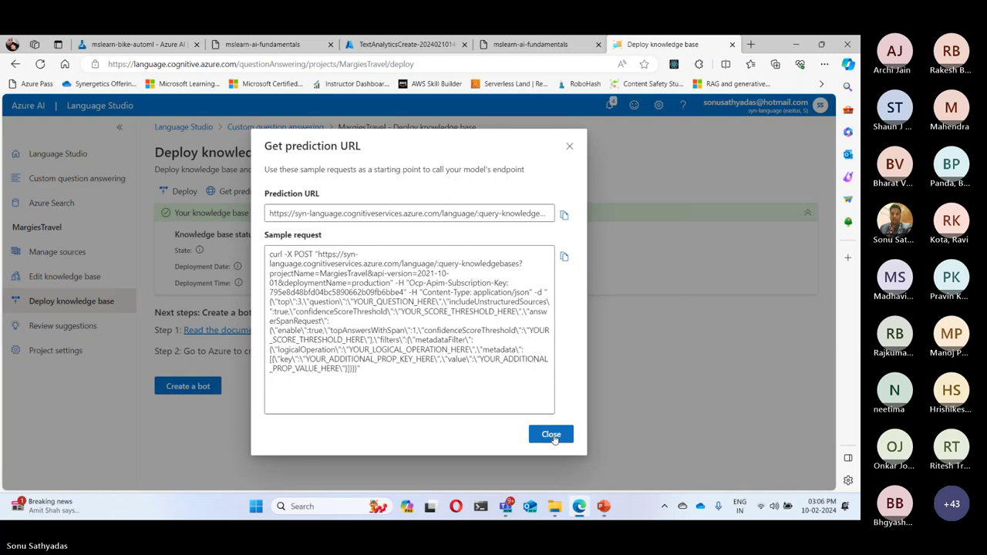
click(552, 434)
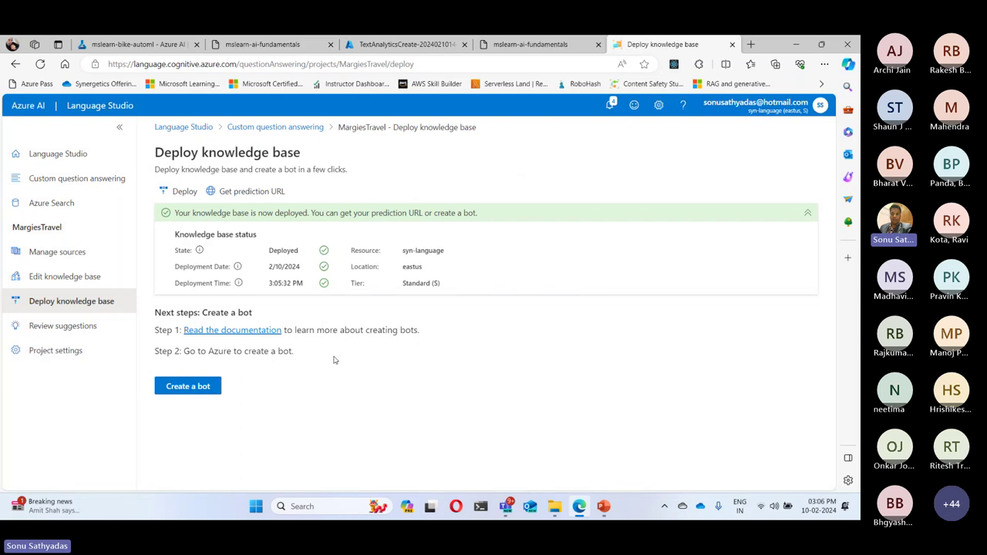
Start creating a bot for the deployed knowledge base and continue to the Azure portal with the signed-in Hotmail account.
click(185, 388)
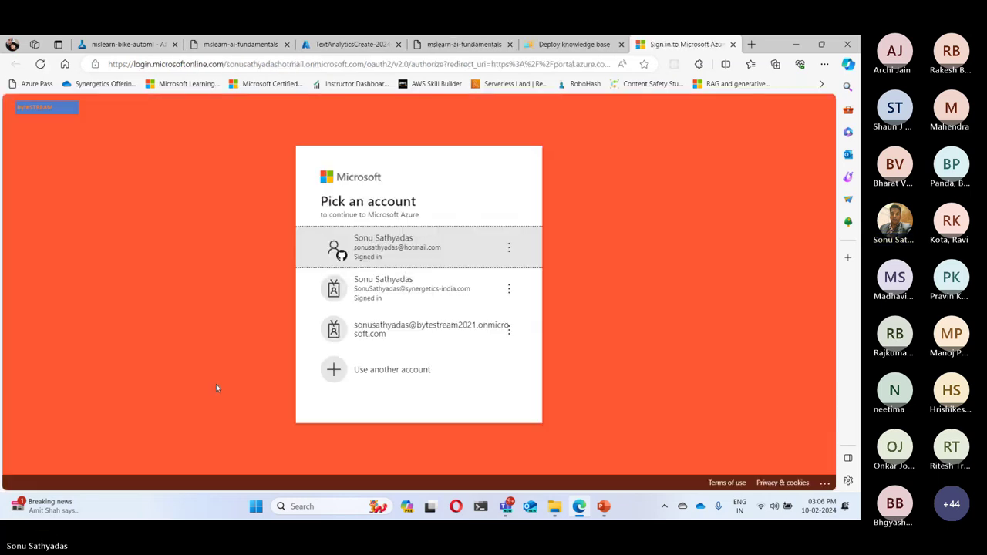
click(431, 248)
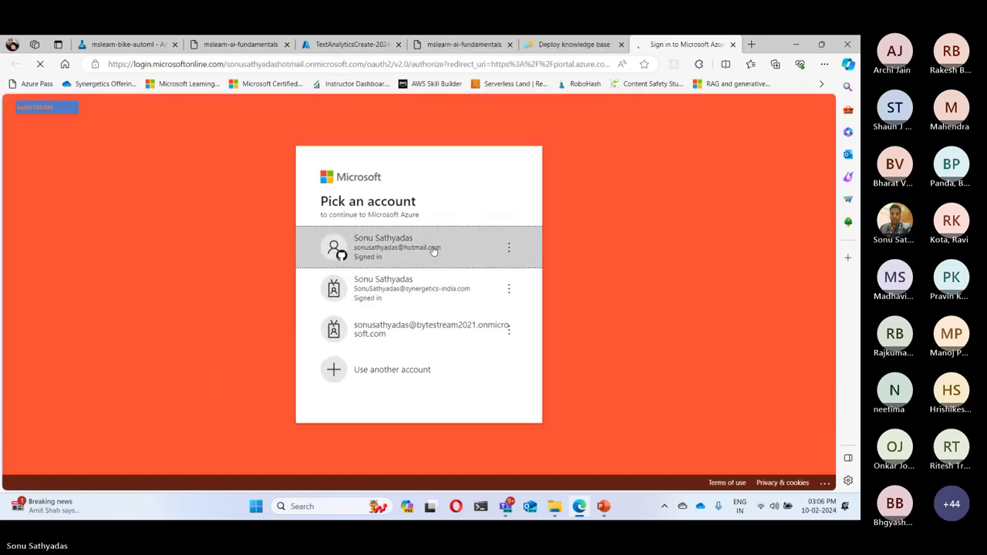
Review the lab guide's Web App Bot settings, from project details to App Service, alongside the custom deployment form.
click(580, 45)
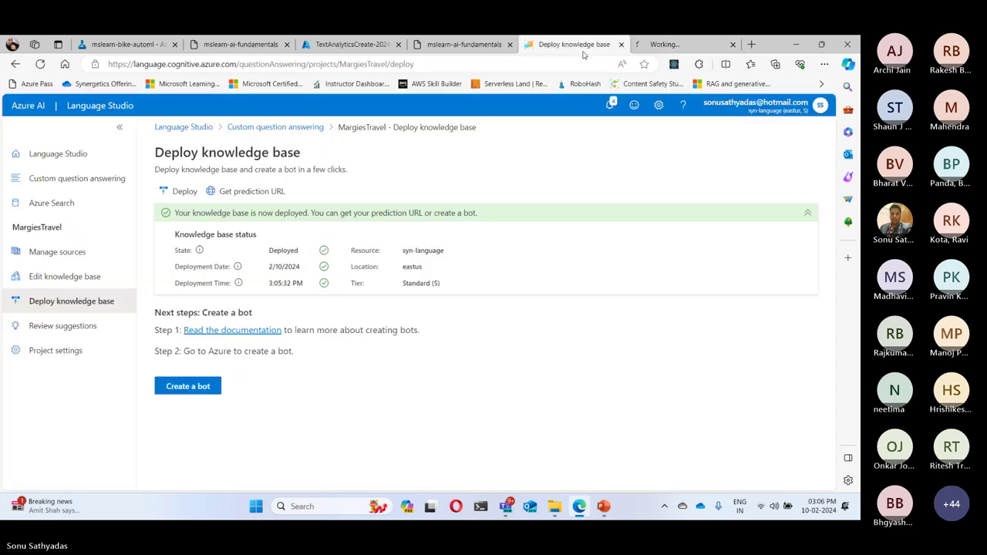
click(474, 45)
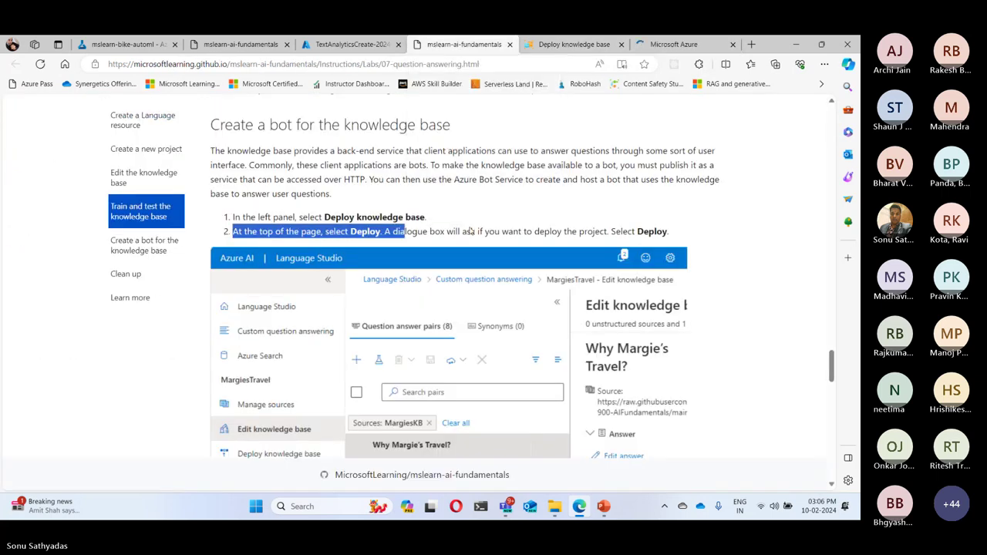
scroll(490, 332, down, 4)
scroll(491, 337, up, 3)
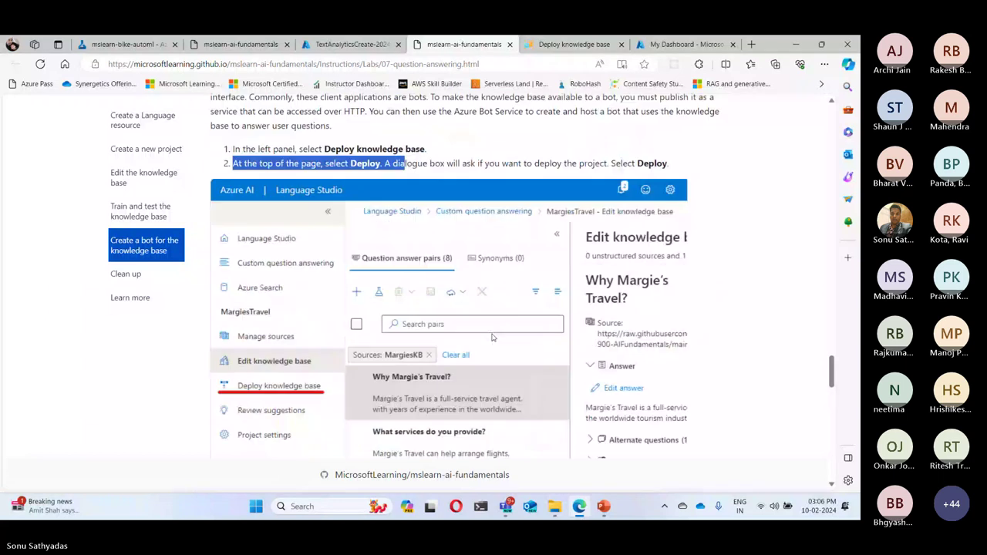
scroll(492, 339, down, 5)
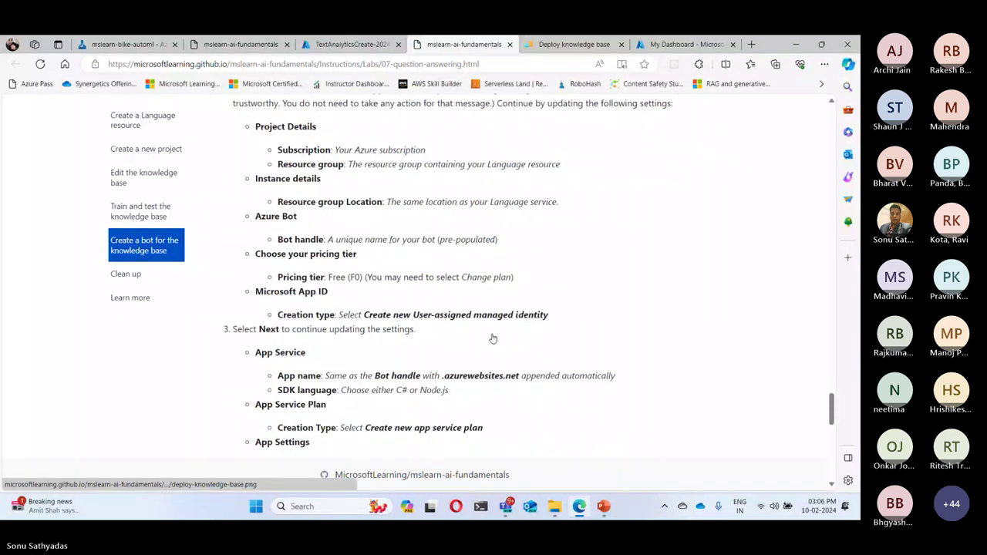
scroll(493, 338, up, 2)
click(685, 46)
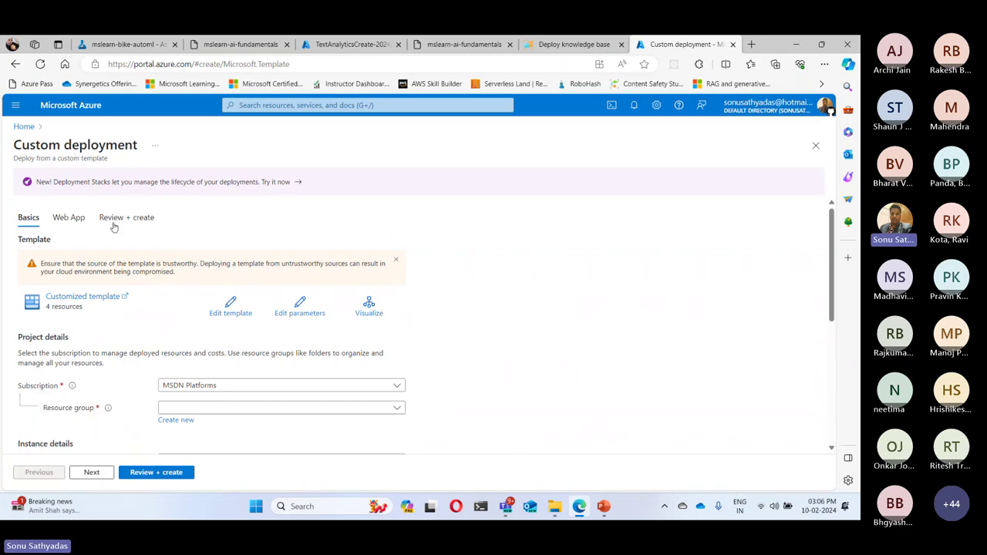
click(466, 45)
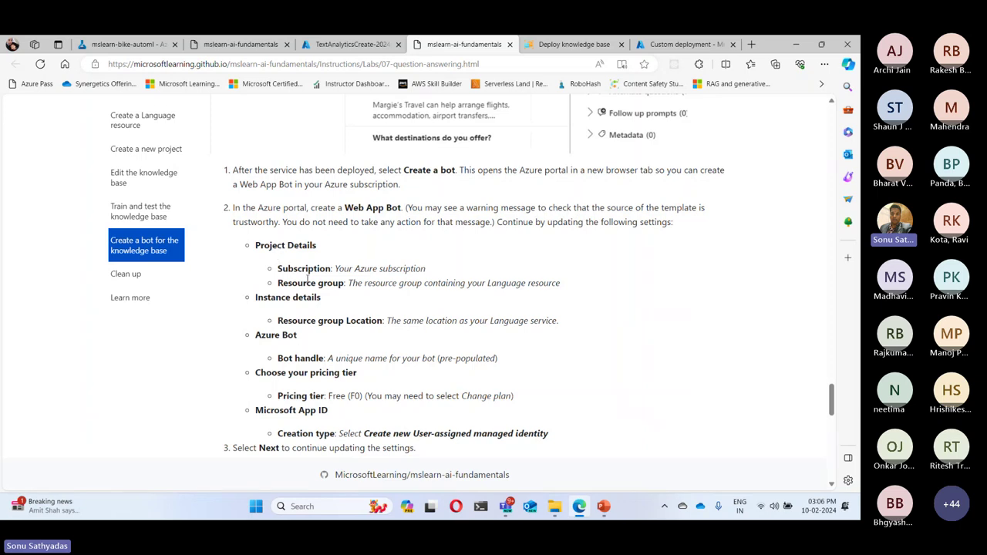
Select AI900Group as the custom deployment's resource group and check the resource group location and bot handle.
click(685, 44)
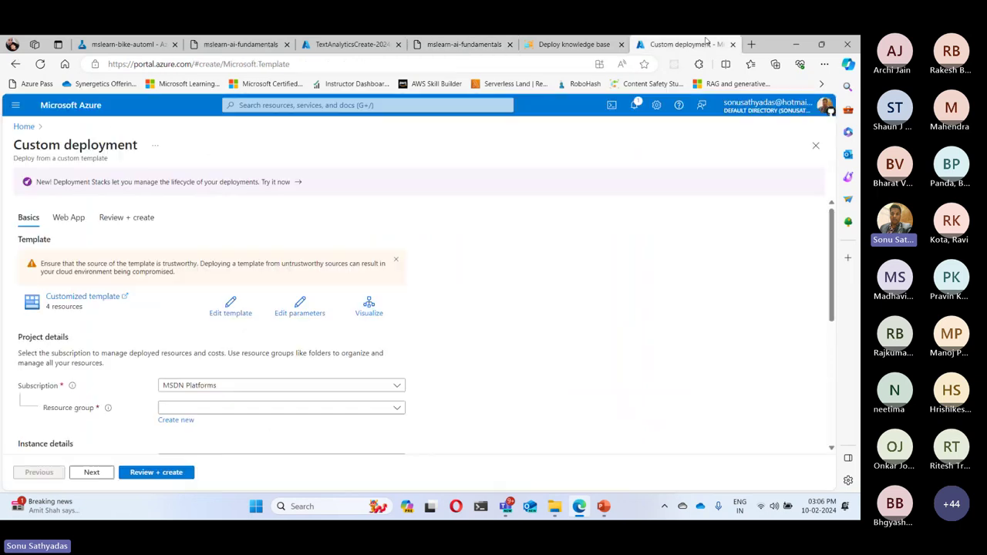
click(244, 407)
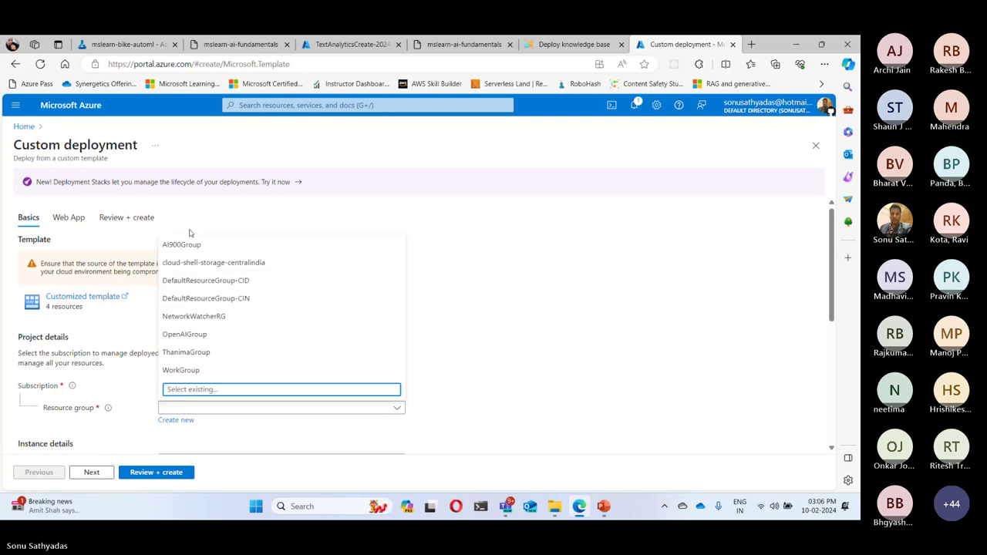
click(189, 244)
scroll(224, 270, down, 3)
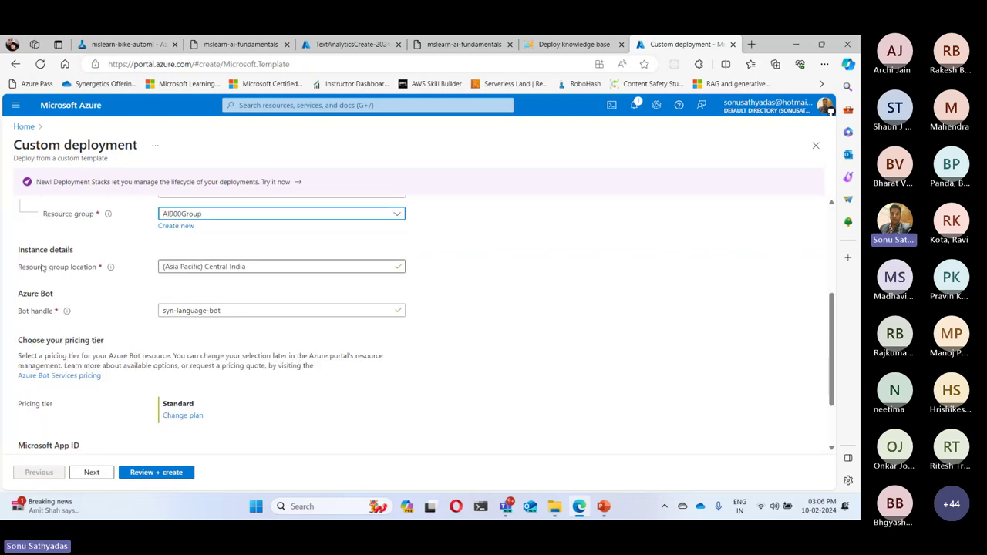
click(376, 266)
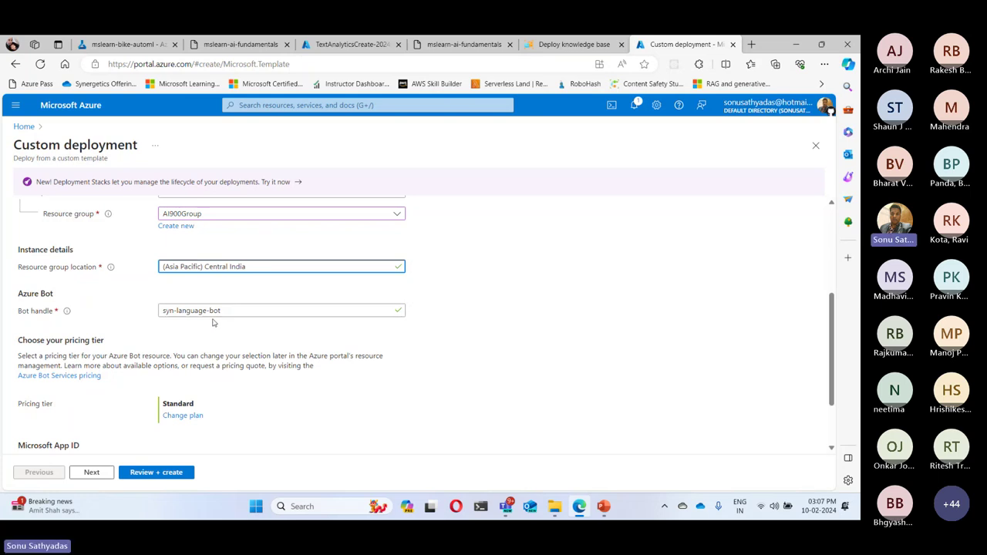
drag(221, 312, 123, 327)
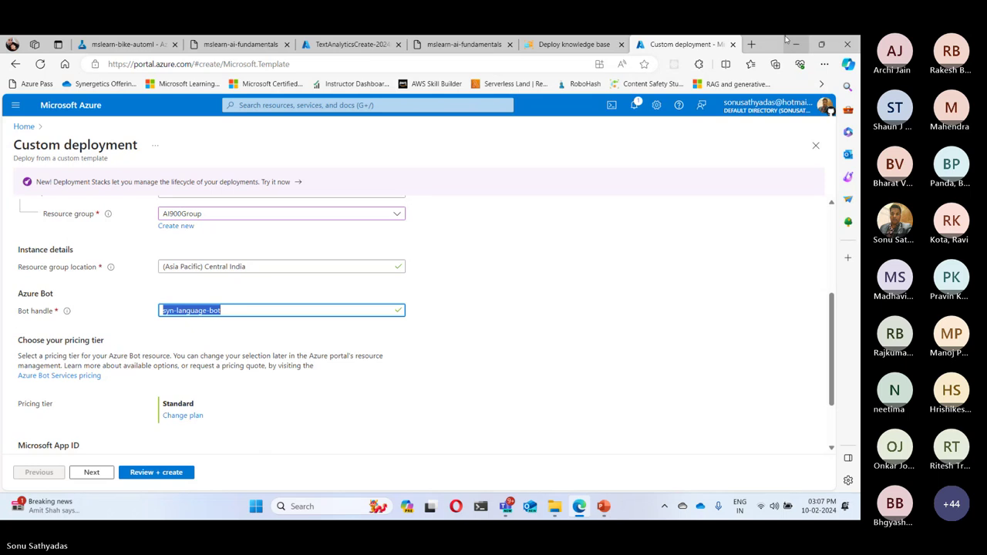
Check the lab guide's pricing tier instruction and change the Azure bot's pricing tier to F0 Free in the custom deployment.
click(573, 44)
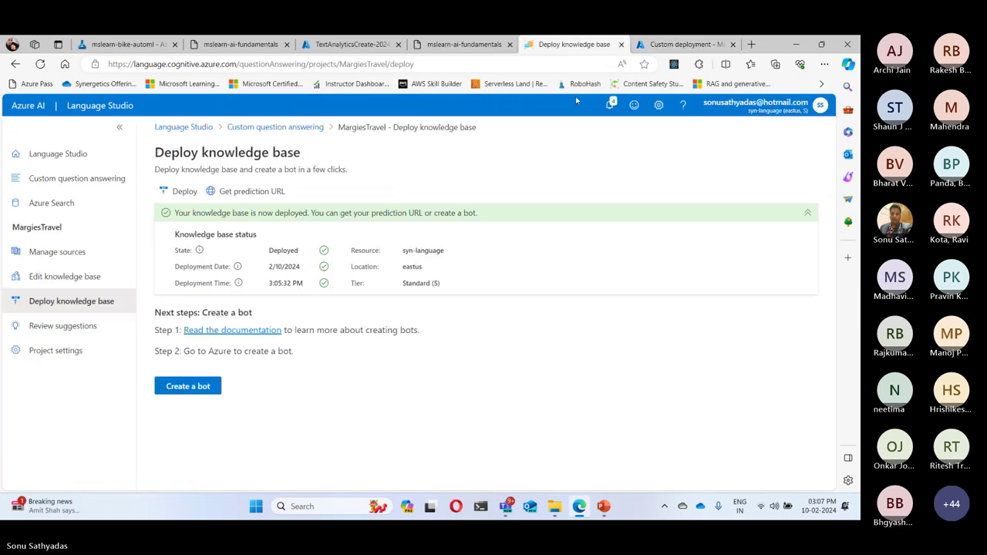
click(468, 47)
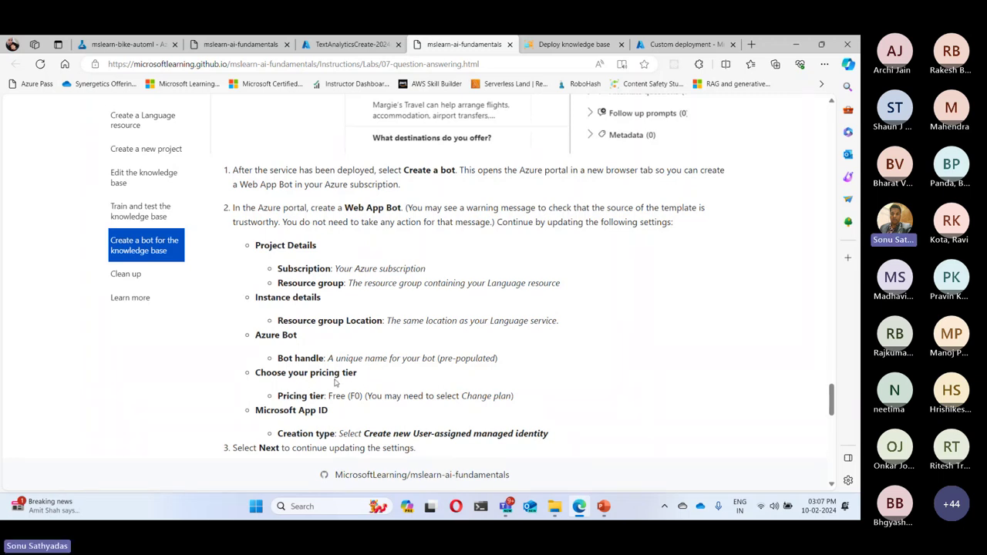
click(703, 48)
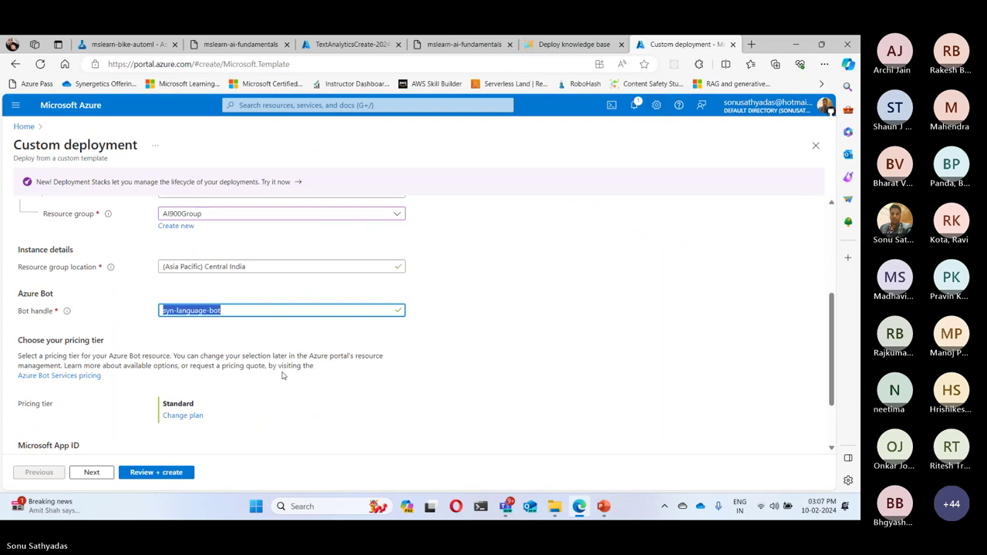
scroll(185, 339, down, 2)
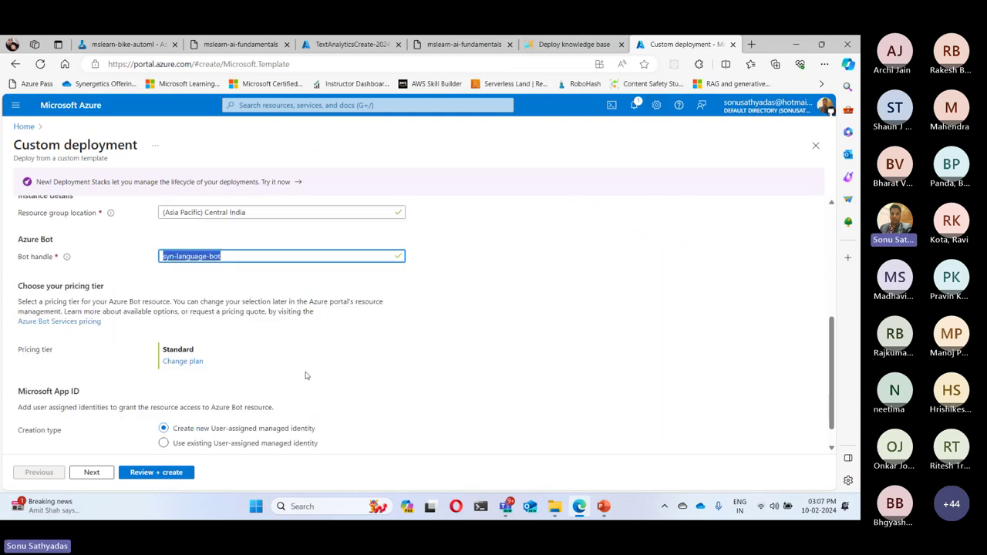
click(179, 337)
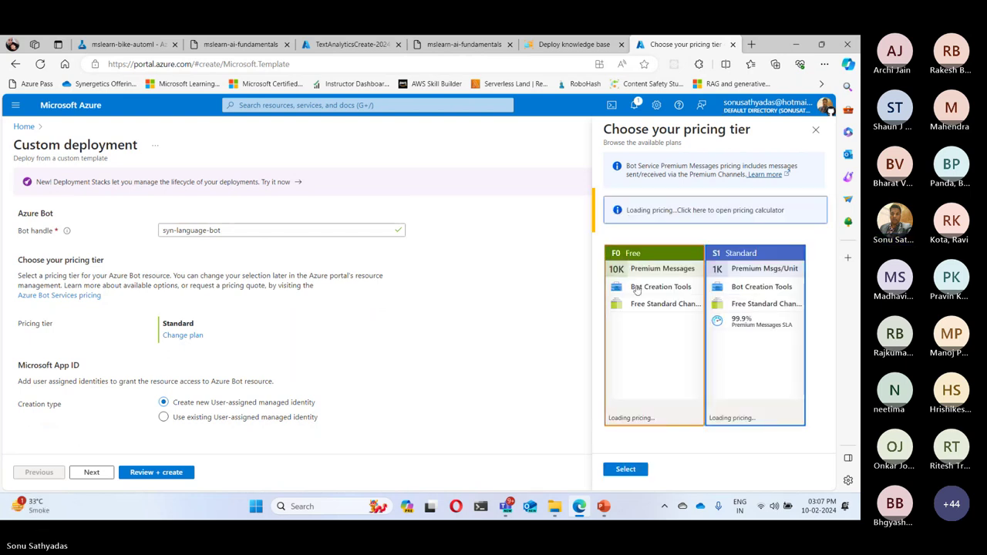
click(624, 469)
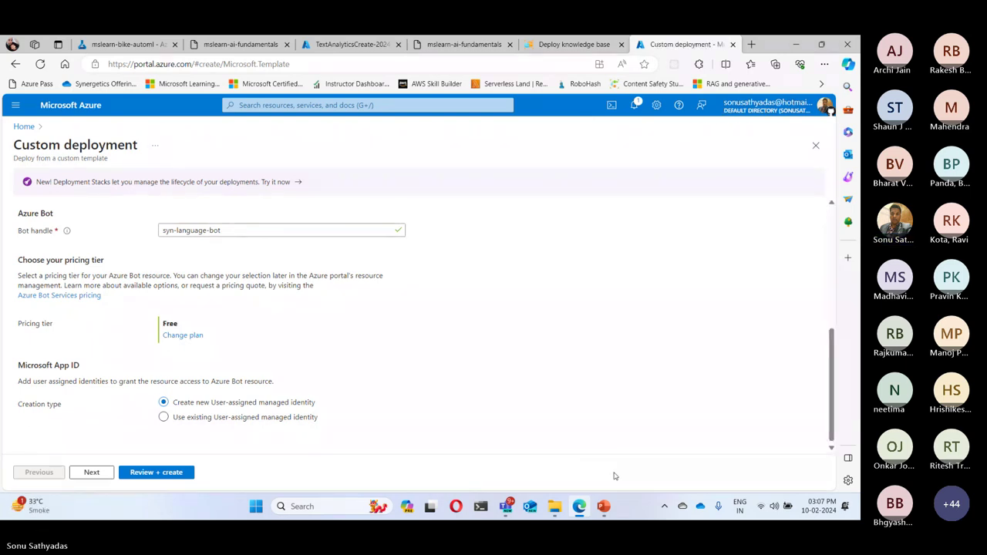
scroll(223, 299, up, 2)
scroll(223, 299, up, 2)
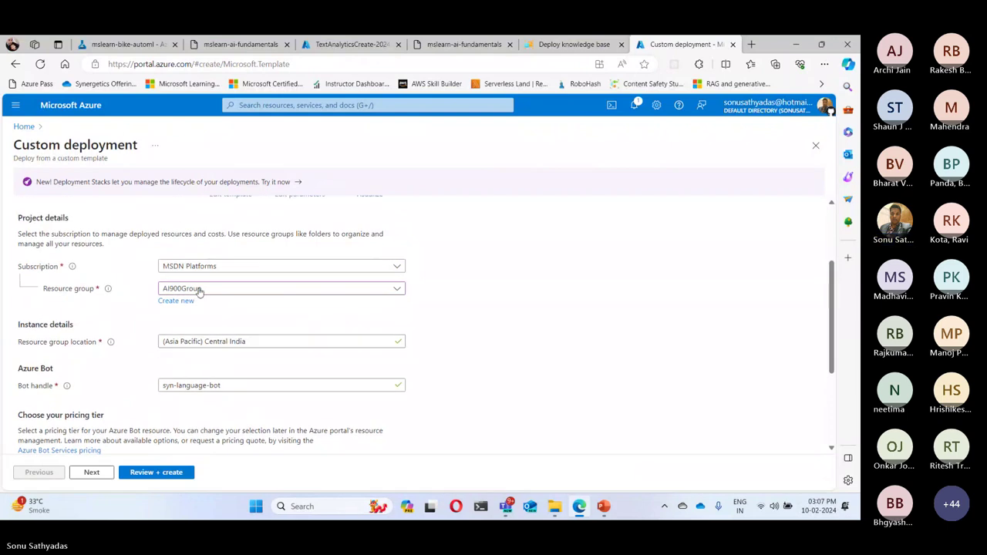
scroll(199, 292, down, 5)
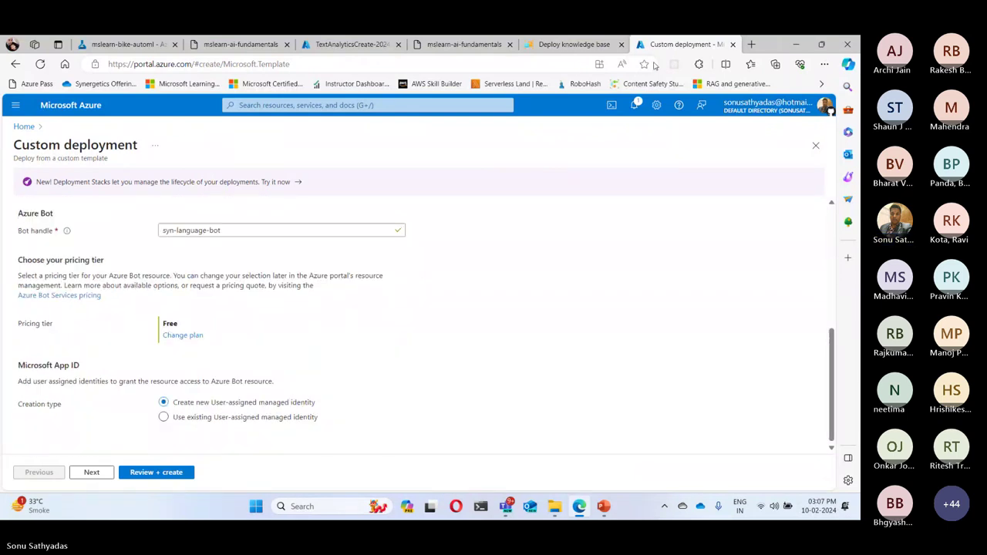
Check the guide's Microsoft App ID setting, keep Create new User-assigned managed identity, and continue to the Web App settings.
click(487, 48)
scroll(371, 284, down, 1)
scroll(371, 284, down, 2)
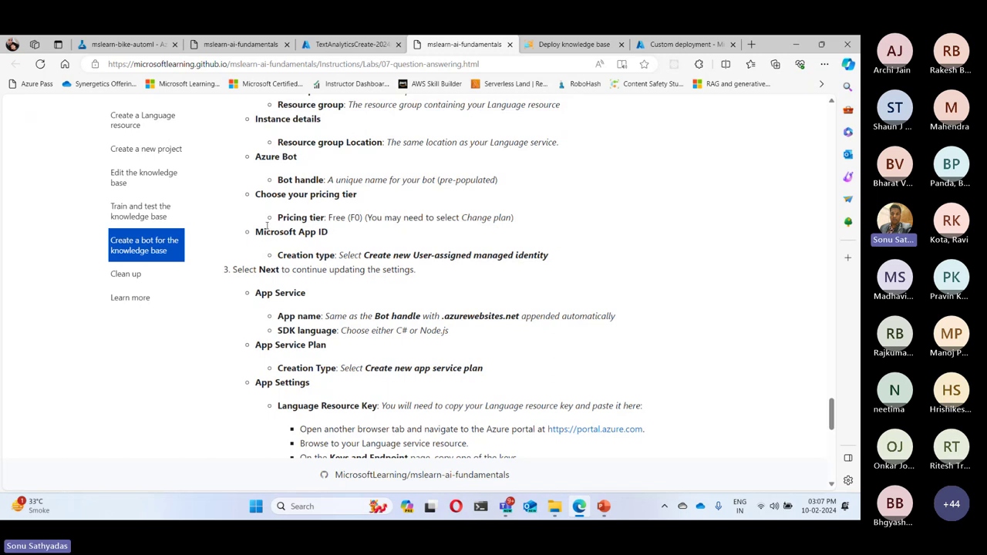
drag(264, 232, 256, 231)
drag(367, 256, 555, 260)
click(692, 44)
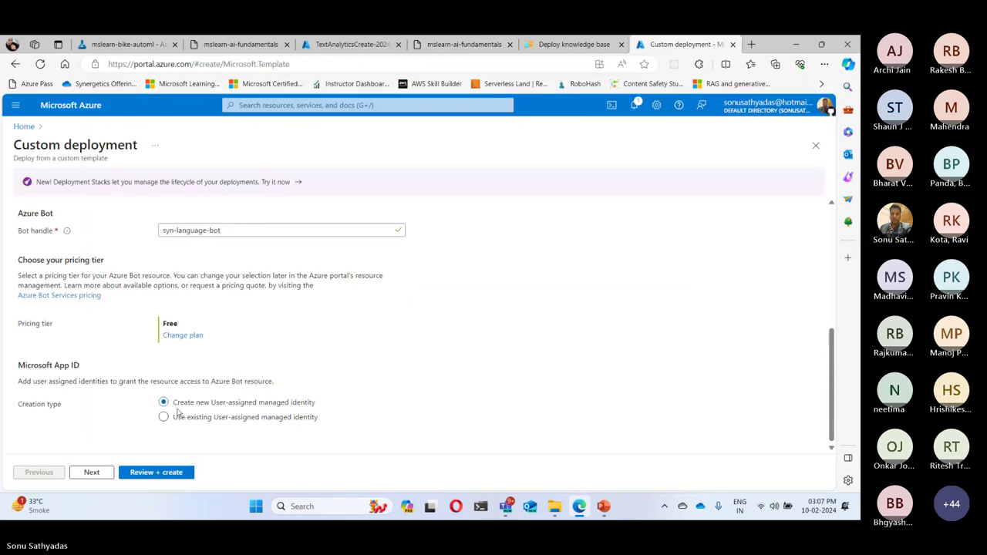
drag(176, 402, 334, 406)
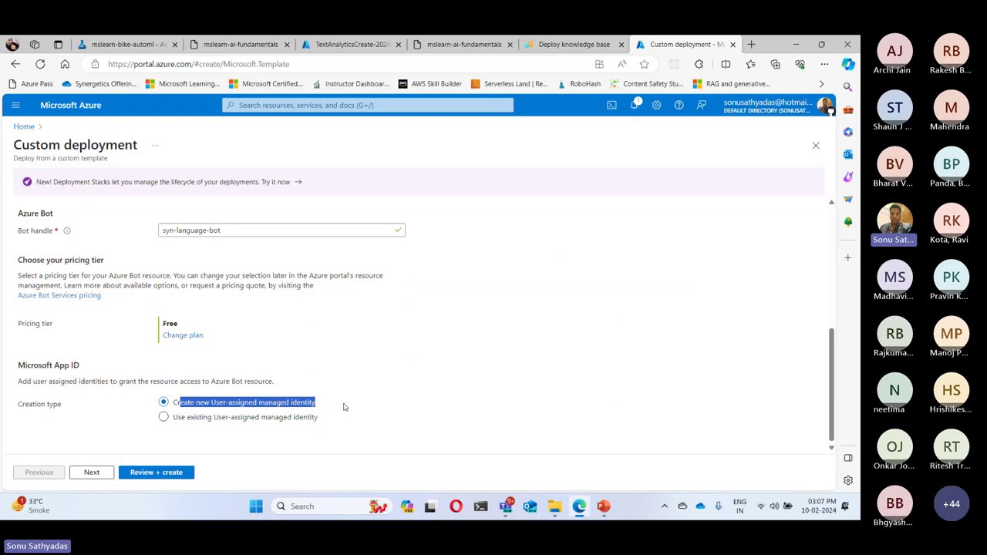
click(485, 408)
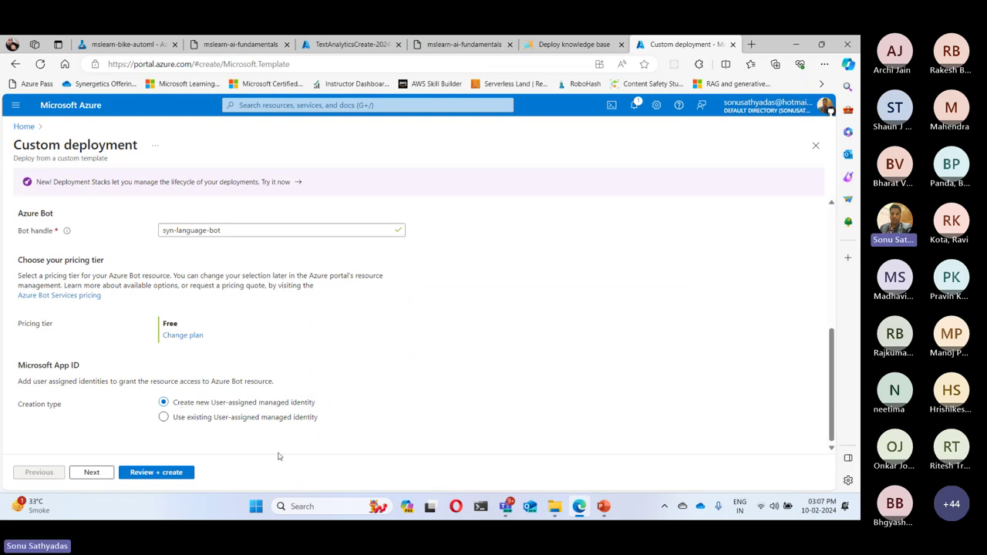
click(99, 472)
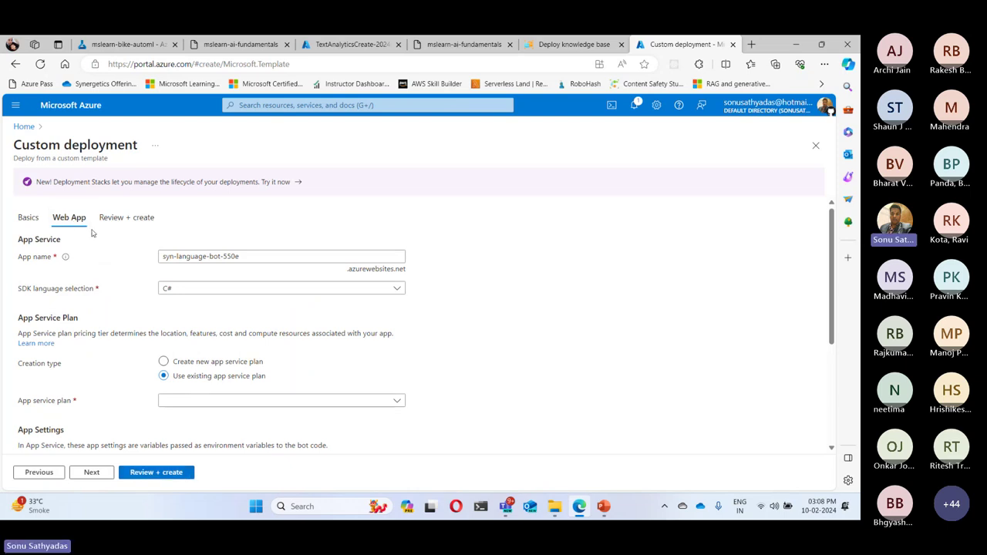
Review the App Service app name and SDK language selection in the Web App settings.
click(243, 259)
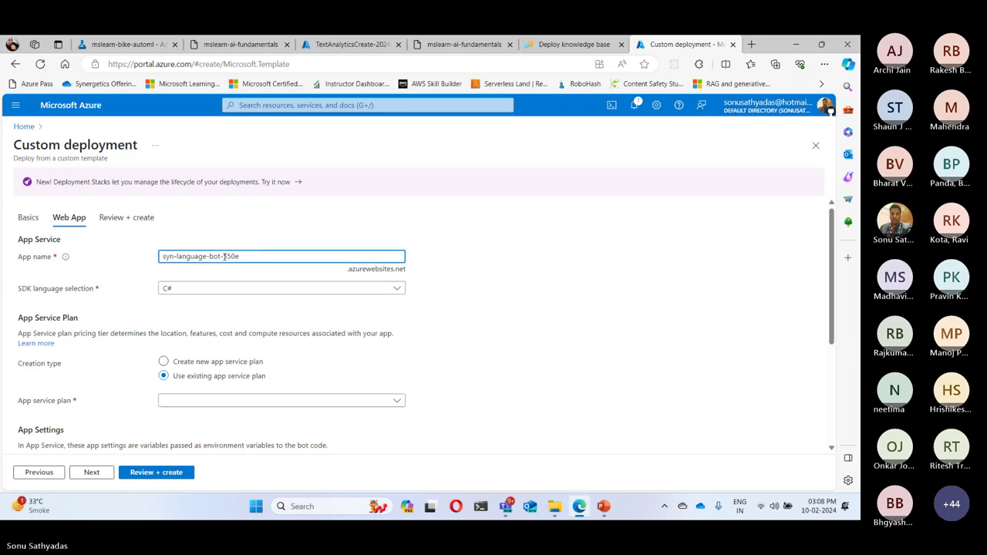
key(ctrl+shift+Left)
click(173, 289)
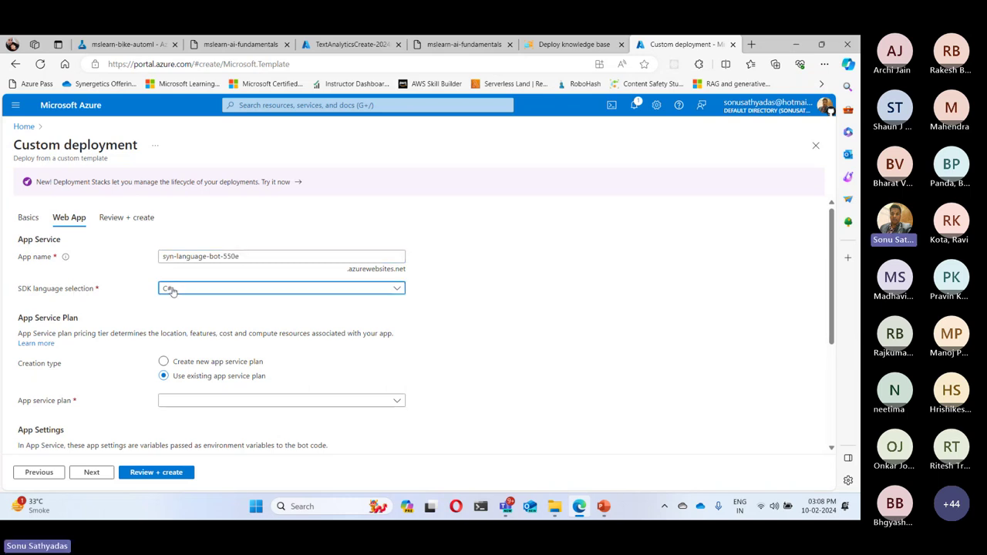
click(138, 293)
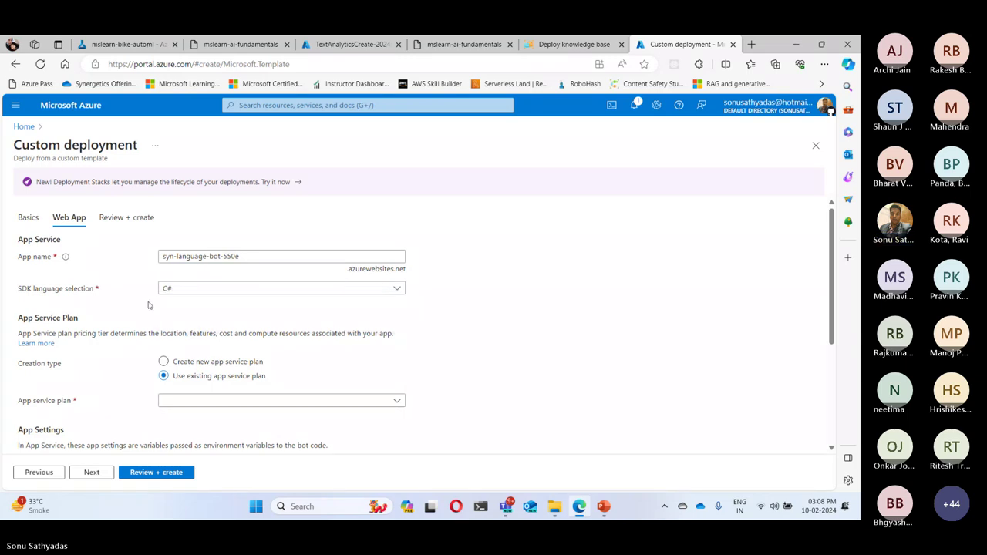
scroll(234, 371, down, 1)
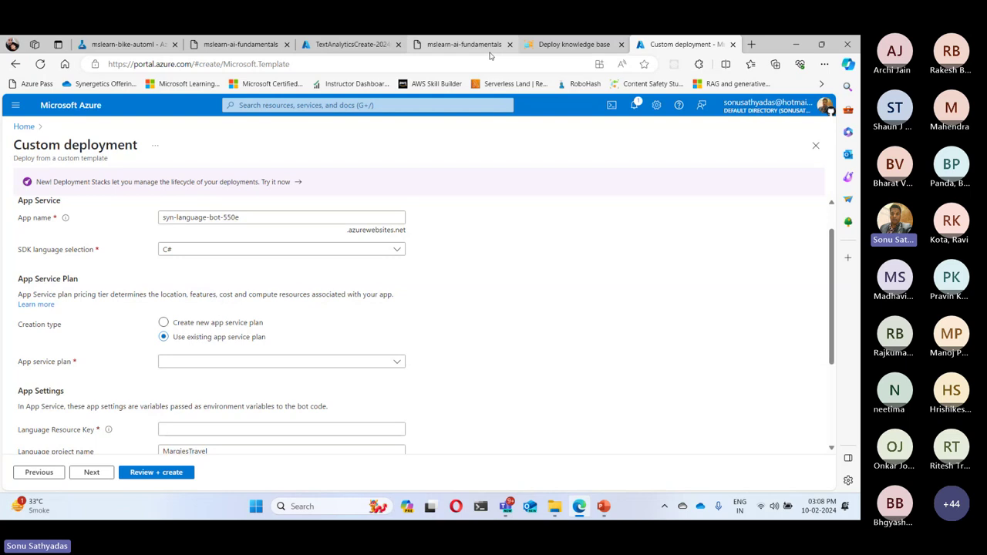
Check the lab guide's App Service Plan instruction and set the creation type to Create new app service plan.
click(465, 45)
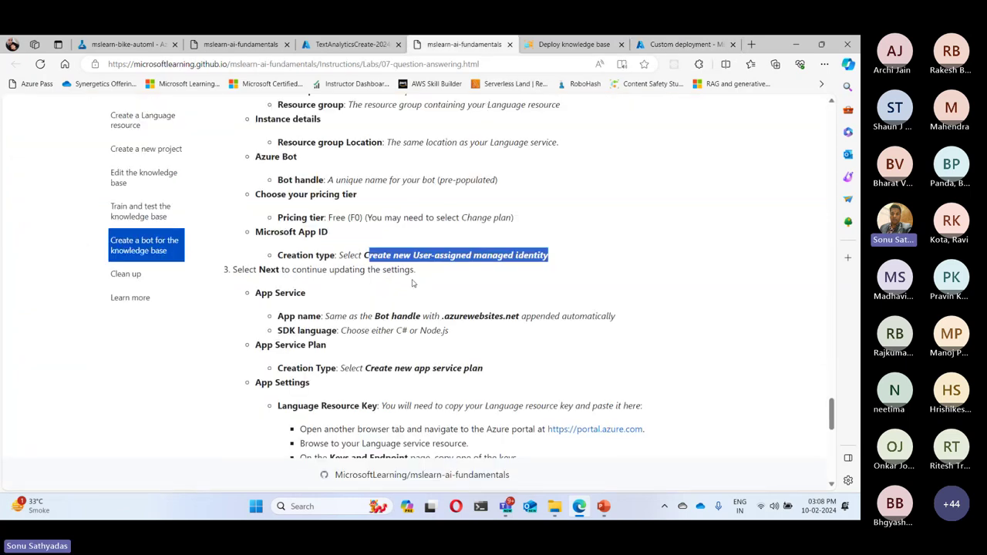
scroll(414, 284, down, 3)
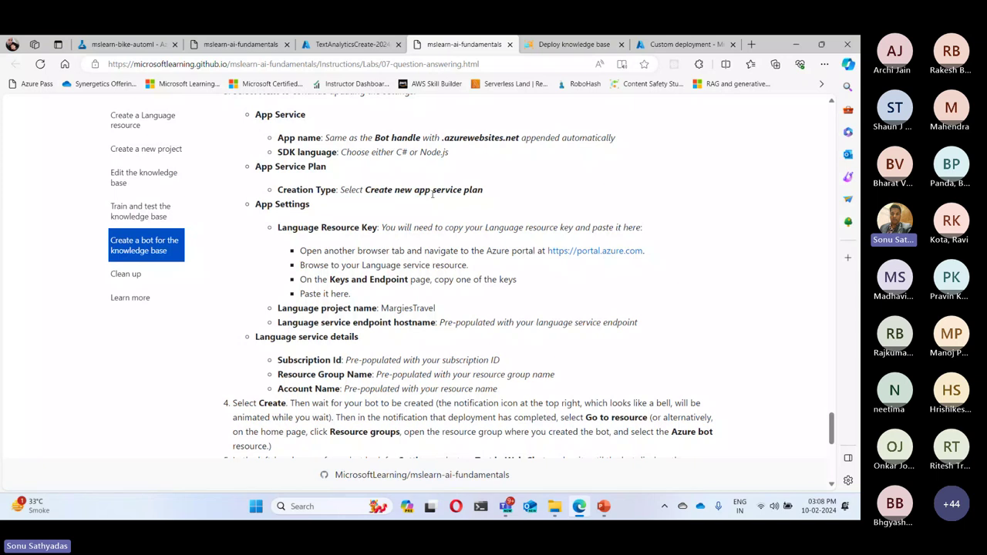
drag(372, 189, 501, 199)
click(513, 238)
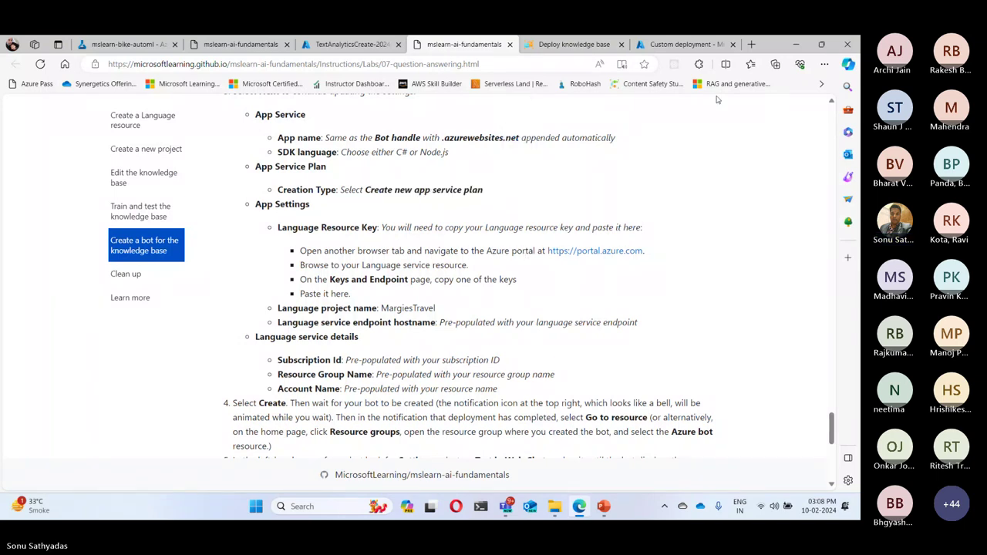
click(677, 45)
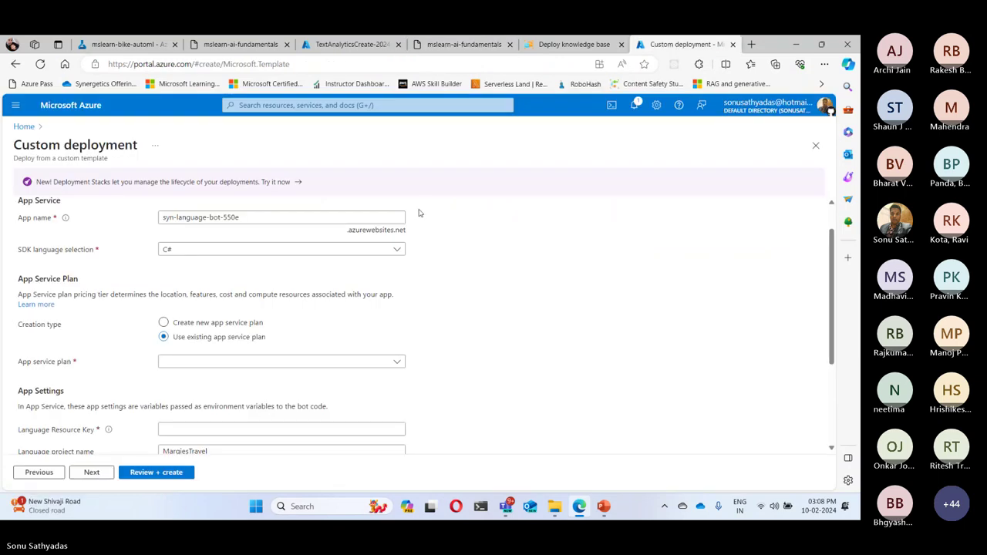
click(185, 324)
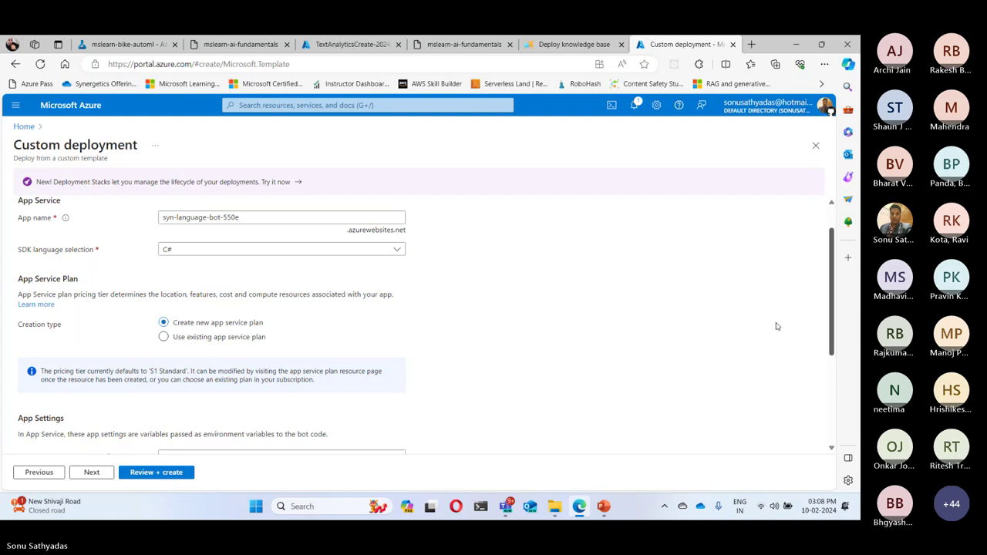
Copy Key 1 of the syn-language resource in AI900Group for the required Language Resource Key setting.
scroll(777, 326, down, 3)
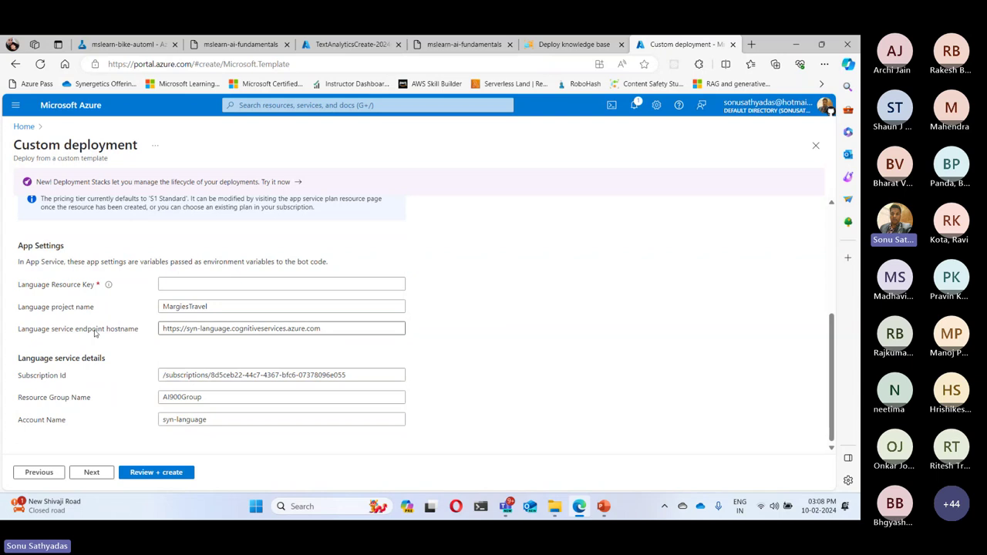
drag(24, 287, 101, 292)
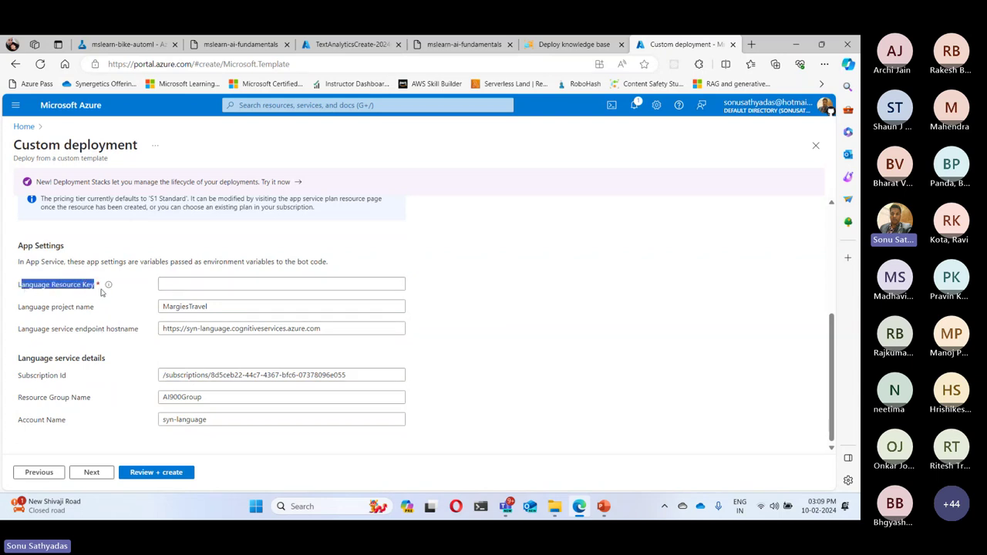
click(324, 47)
click(215, 327)
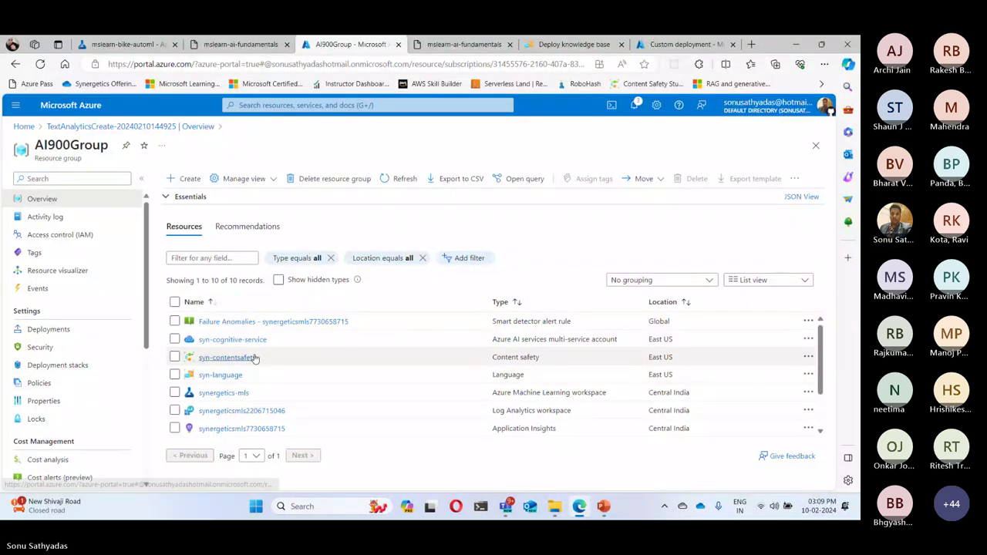
click(221, 375)
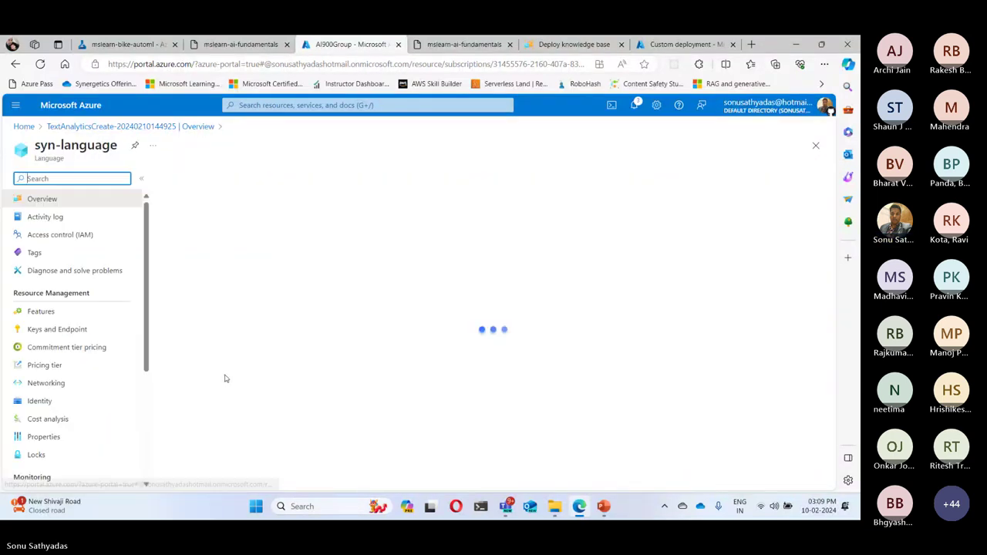
click(48, 330)
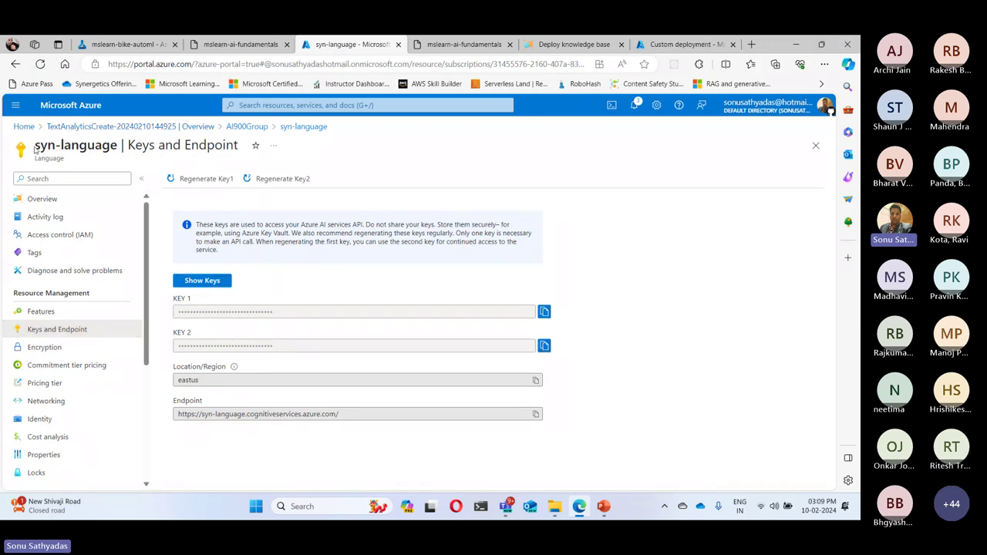
drag(34, 148, 118, 146)
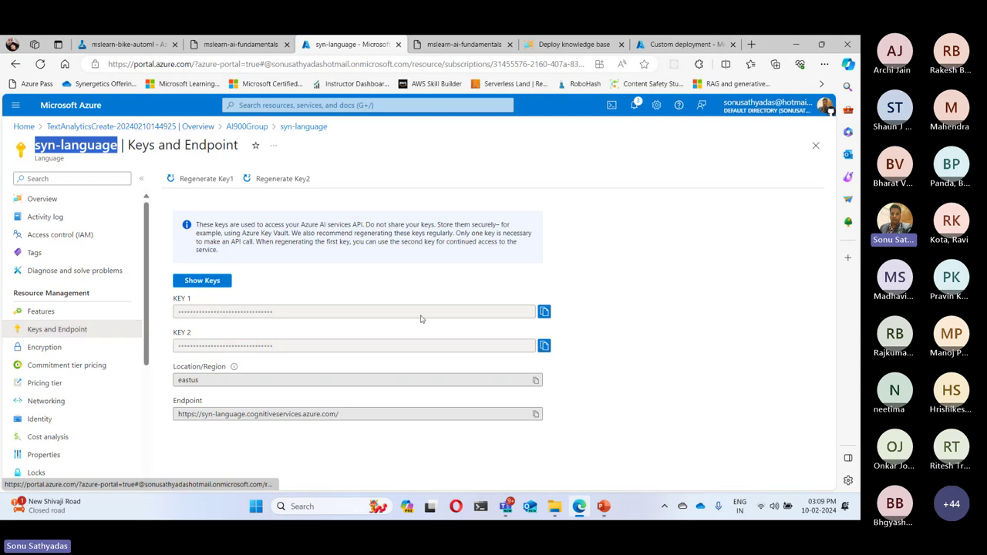
click(544, 313)
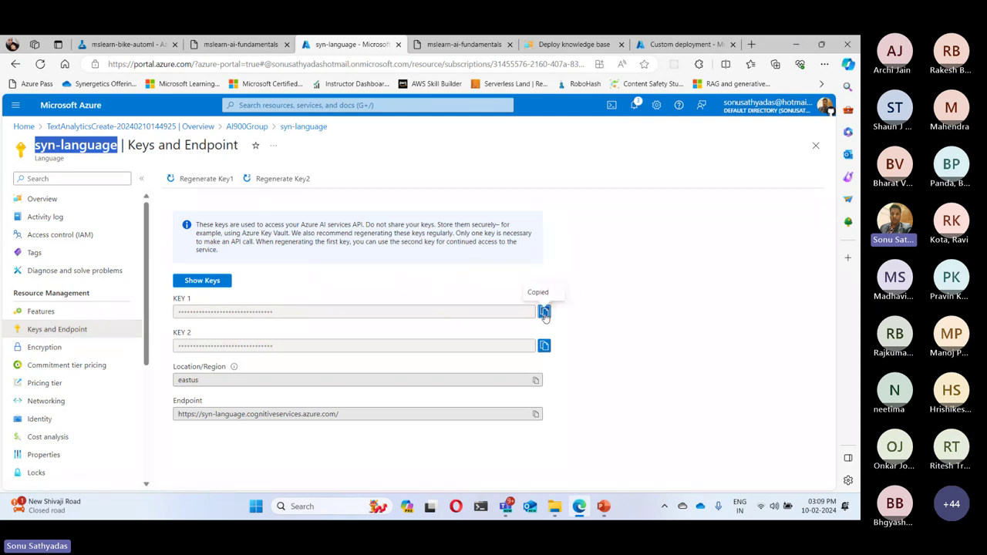
Paste the copied key as the custom deployment's Language Resource Key and check the language project name and service endpoint hostname.
click(682, 44)
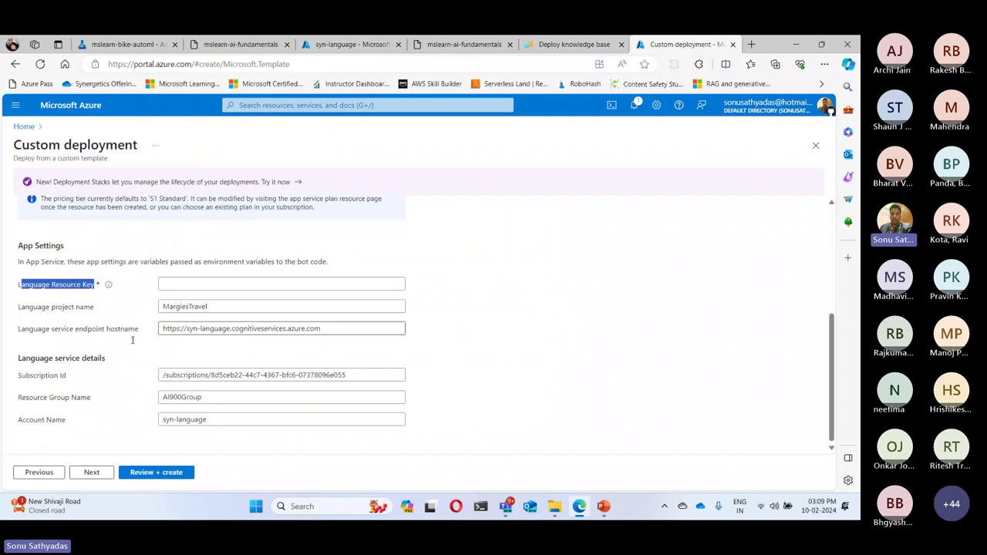
click(224, 284)
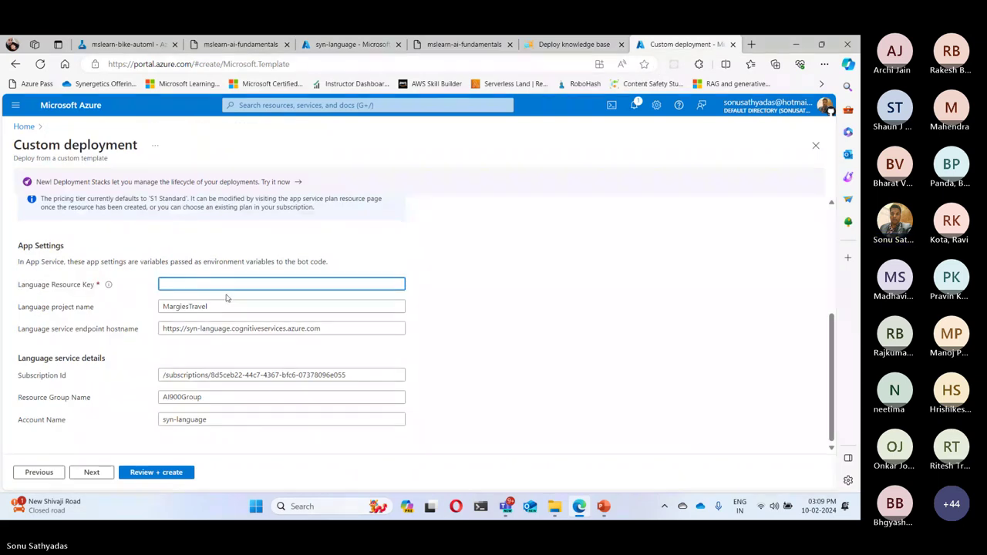
key(ctrl+v)
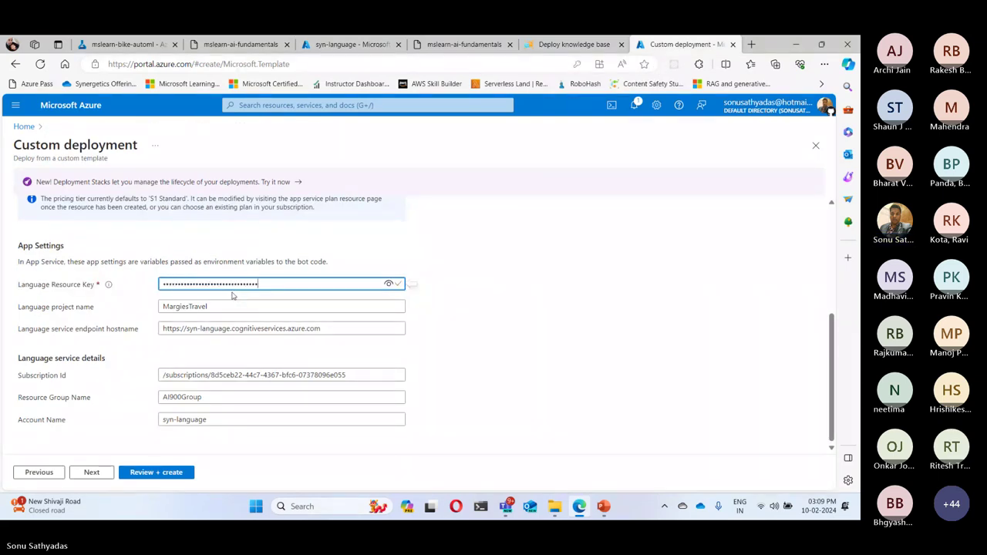
key(Tab)
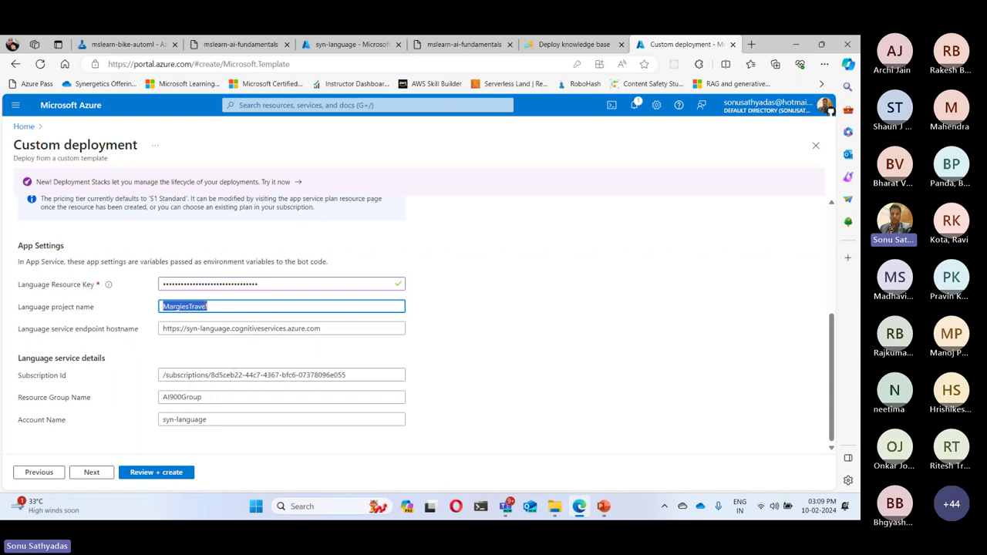
click(213, 328)
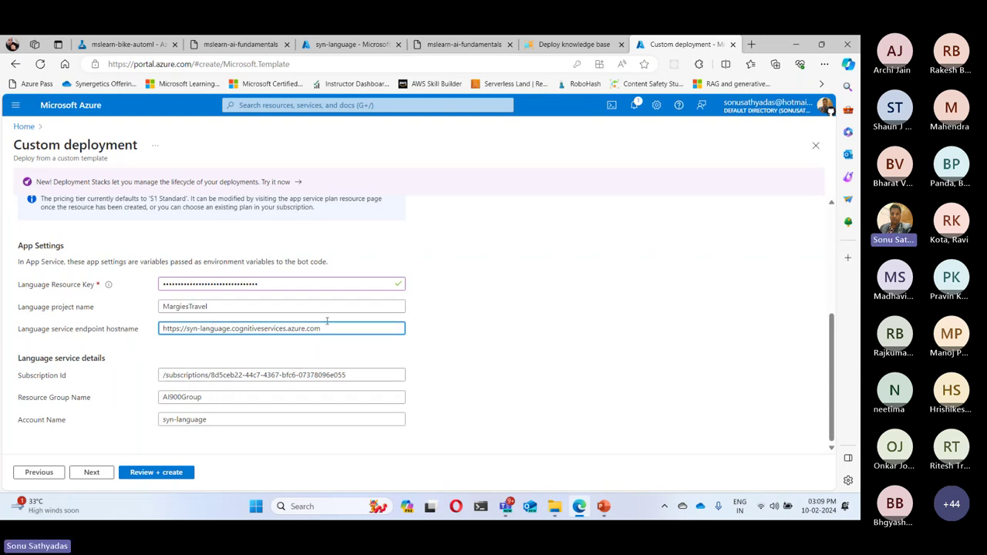
click(661, 360)
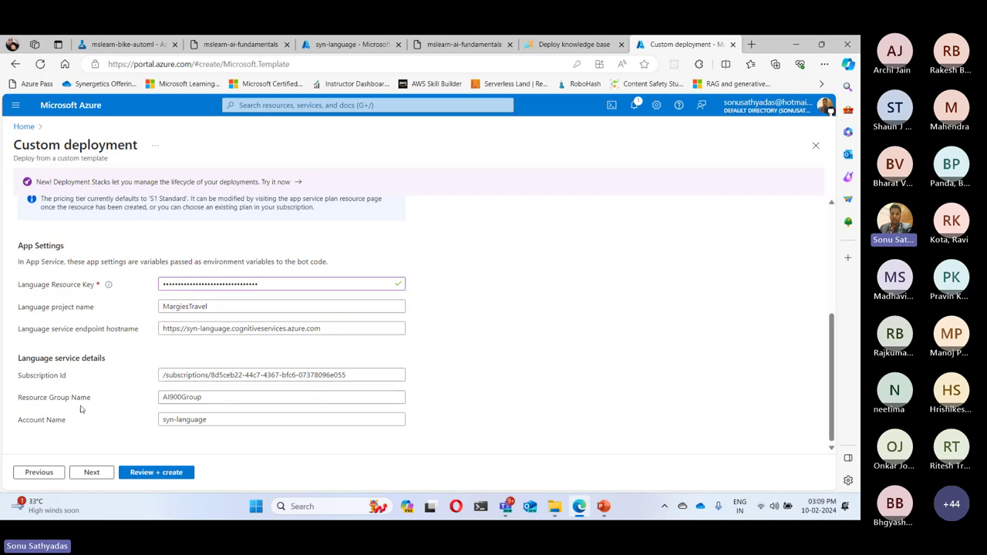
Review and create the custom deployment, and open the AI900Group resource group once the deployment completes.
click(91, 473)
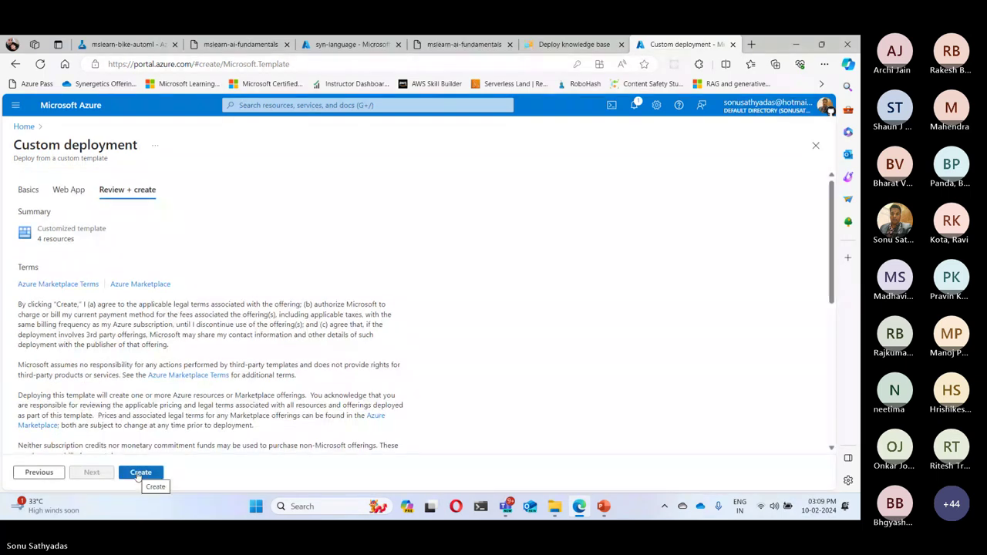
click(138, 474)
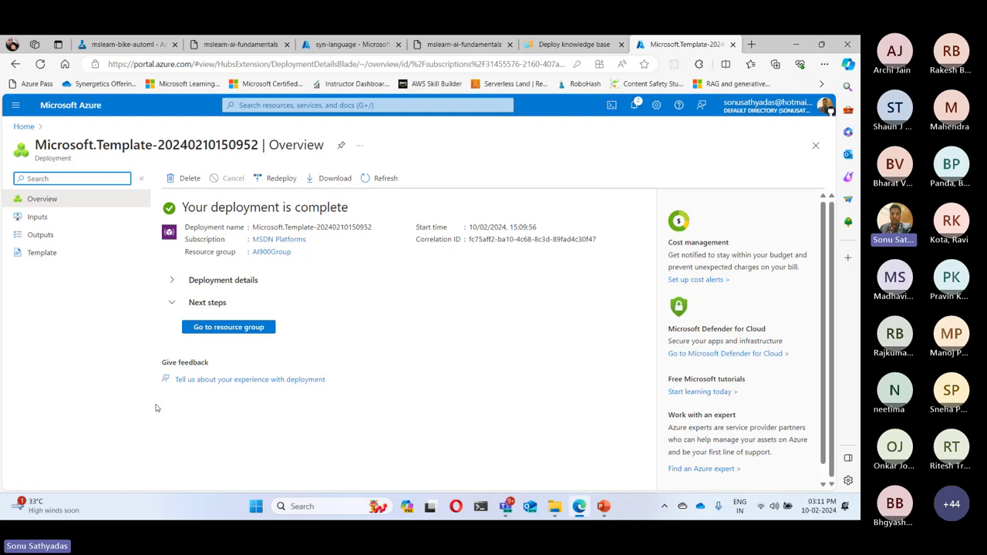
click(243, 334)
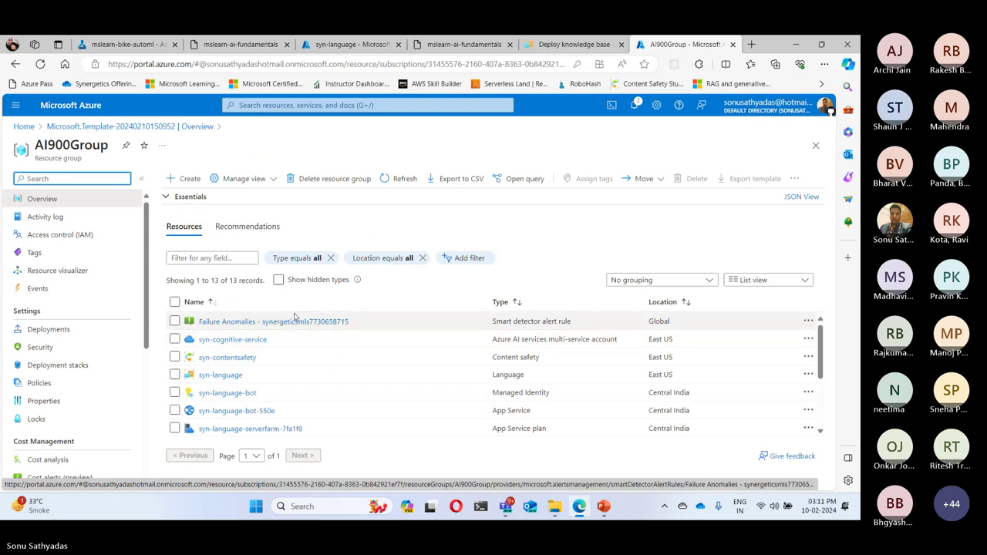
Read the lab guide's instructions for testing the bot and open the syn-language-bot-550e App Service in AI900Group.
click(470, 47)
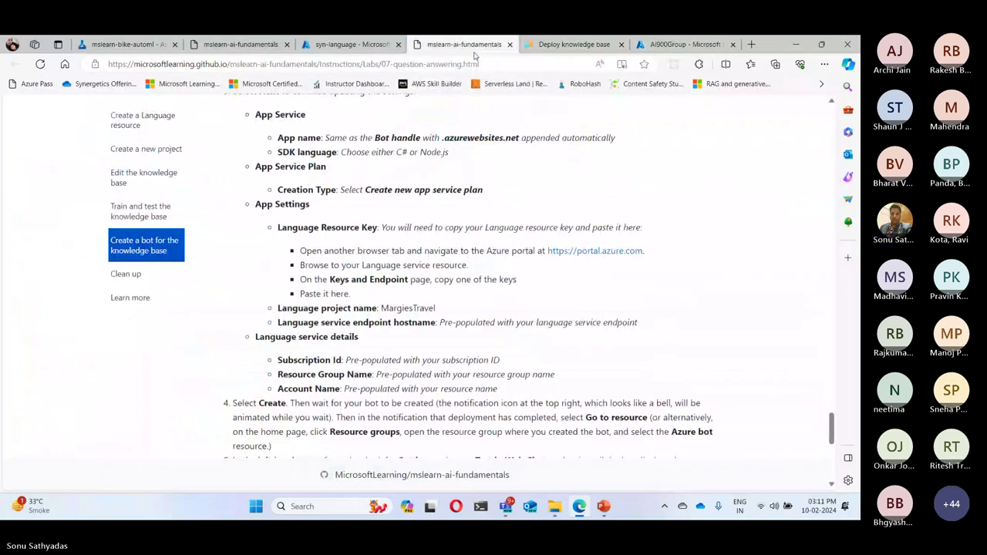
scroll(547, 394, down, 1)
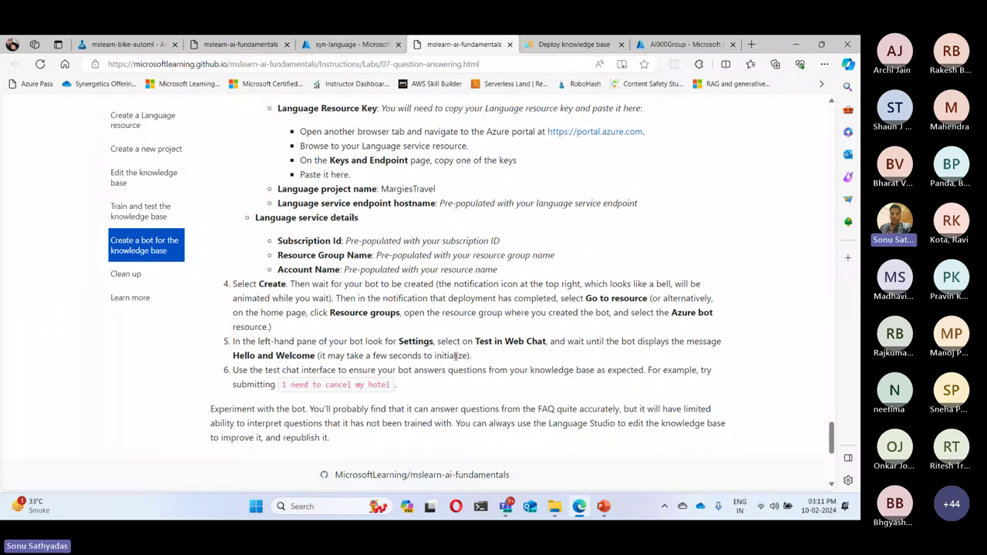
click(679, 44)
click(248, 413)
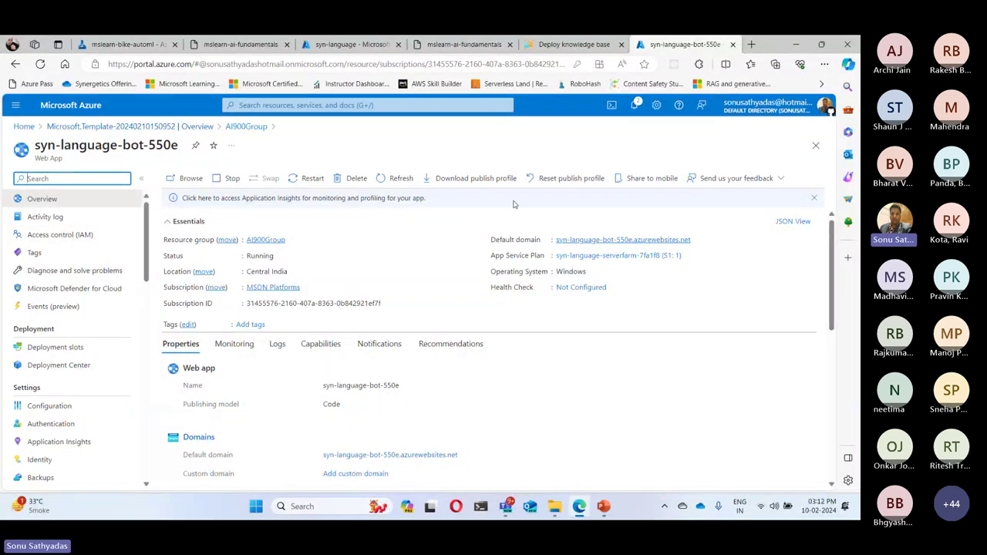
Return to the AI900Group resource group and open the syn-language-bot resource of type Azure Bot.
click(107, 127)
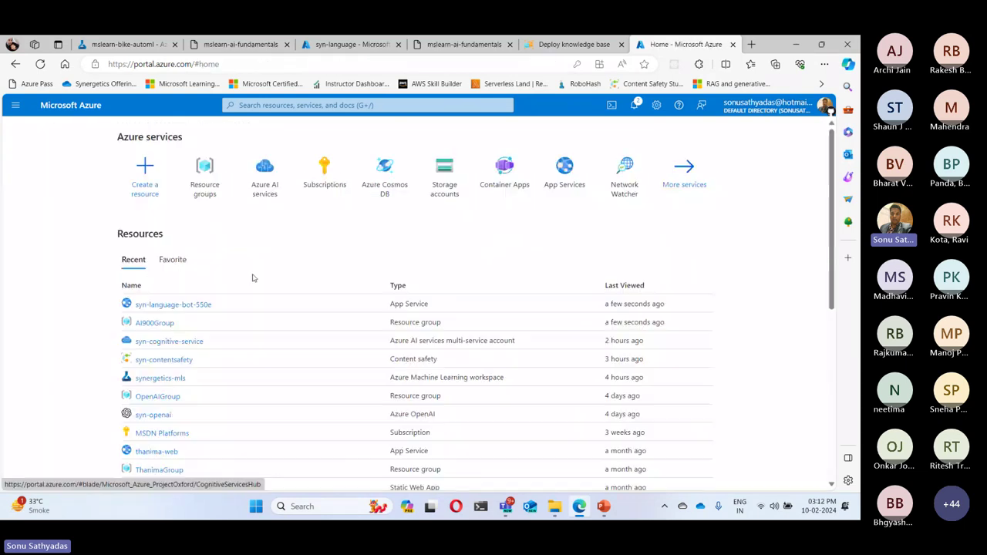
click(159, 322)
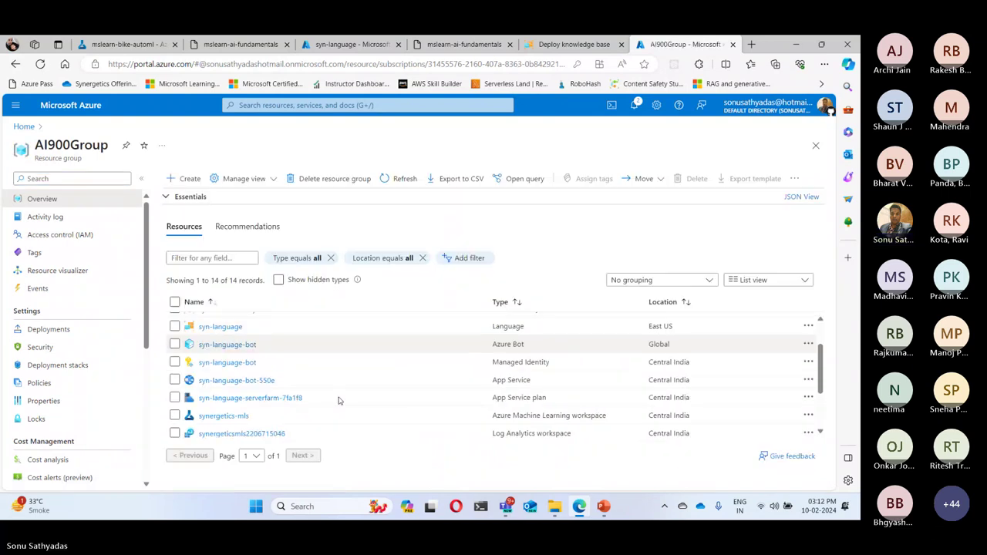
scroll(337, 397, down, 5)
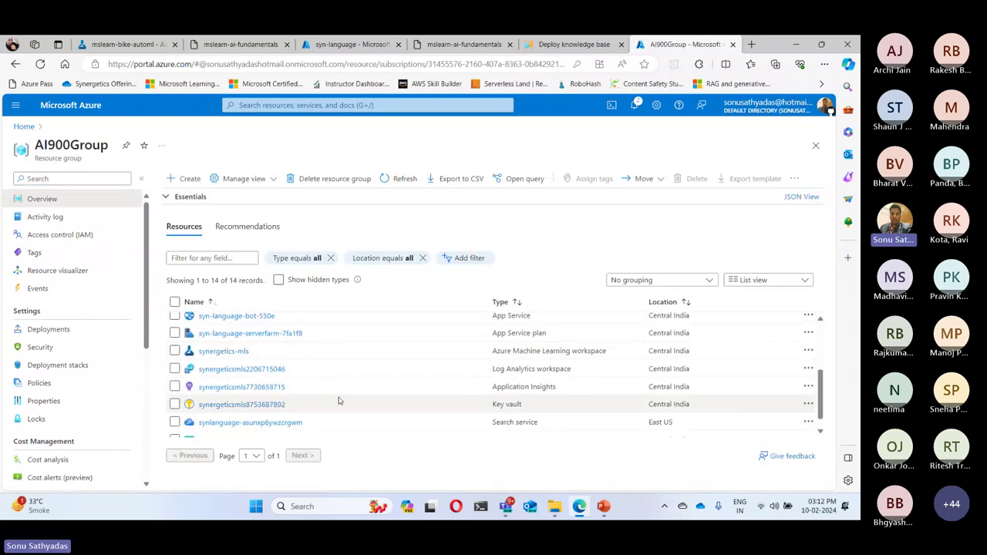
scroll(337, 399, down, 1)
scroll(337, 398, up, 3)
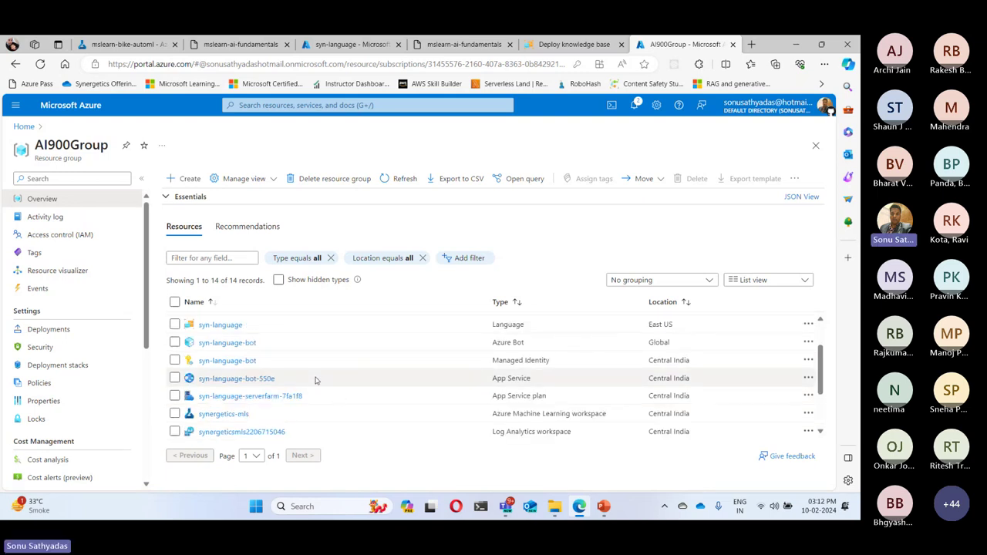
click(217, 344)
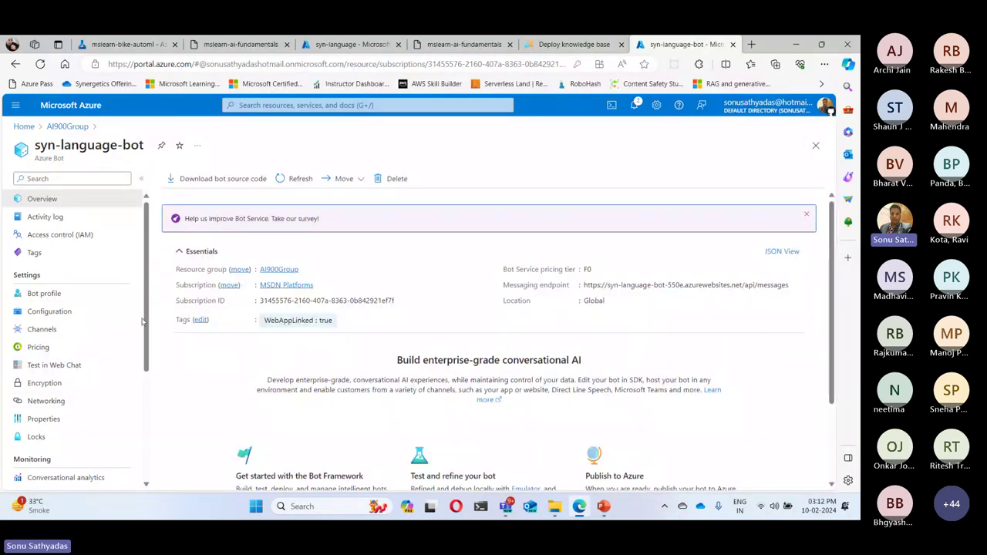
Open the bot's Test in Web Chat page and send the greeting "Hi".
click(65, 371)
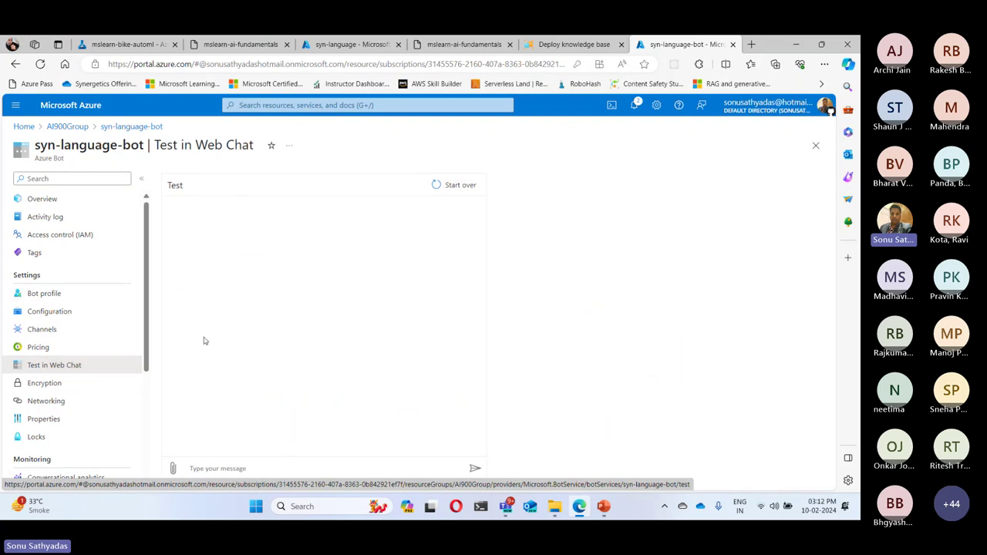
click(281, 468)
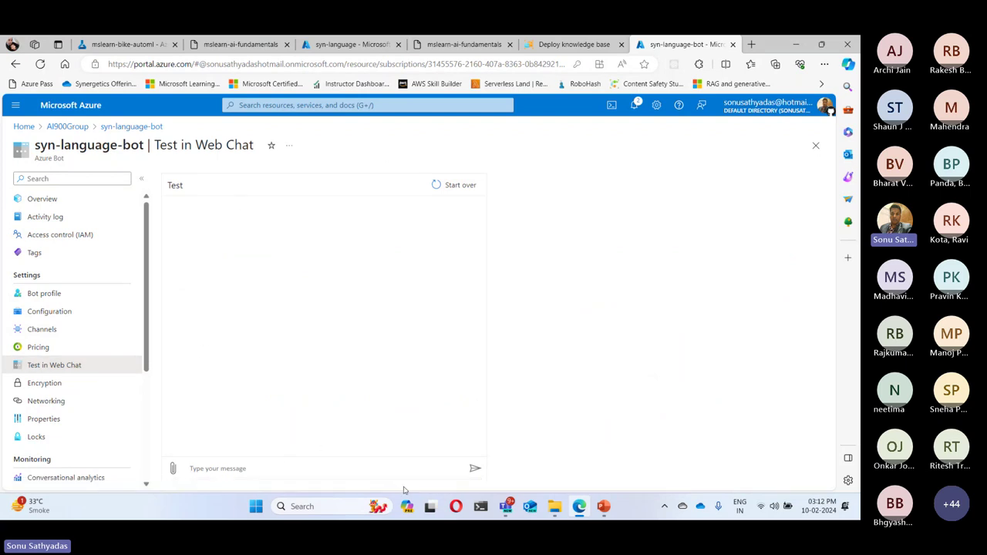
text(Hi)
key(Return)
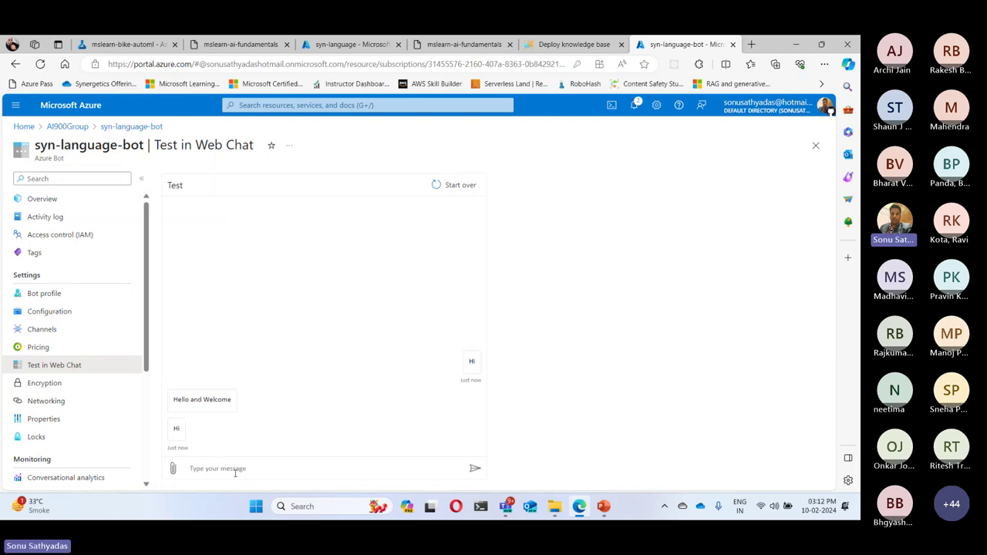
Ask the bot "What are the services you offer?" and review its reply.
text(H)
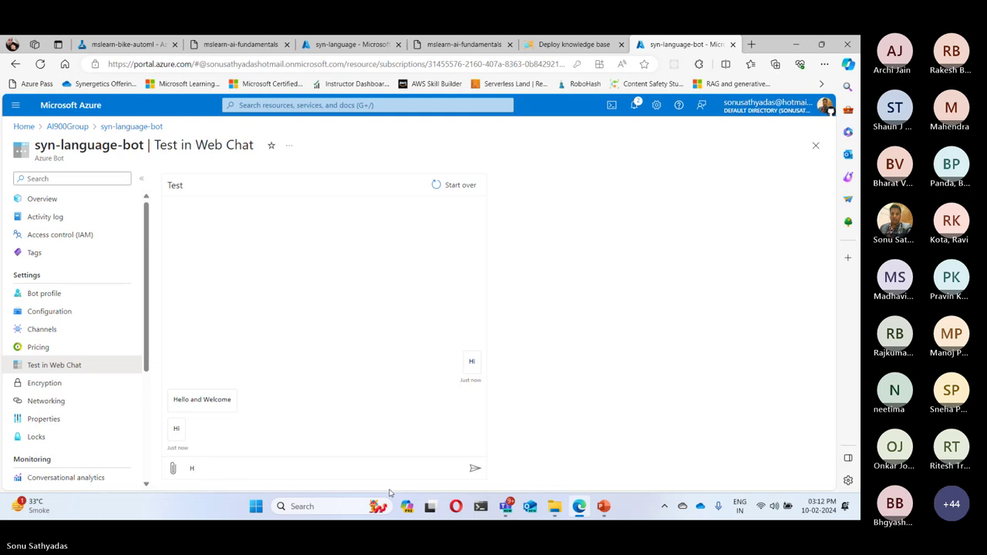
text(el)
key(BackSpace)
key(BackSpace)
key(BackSpace)
text(W)
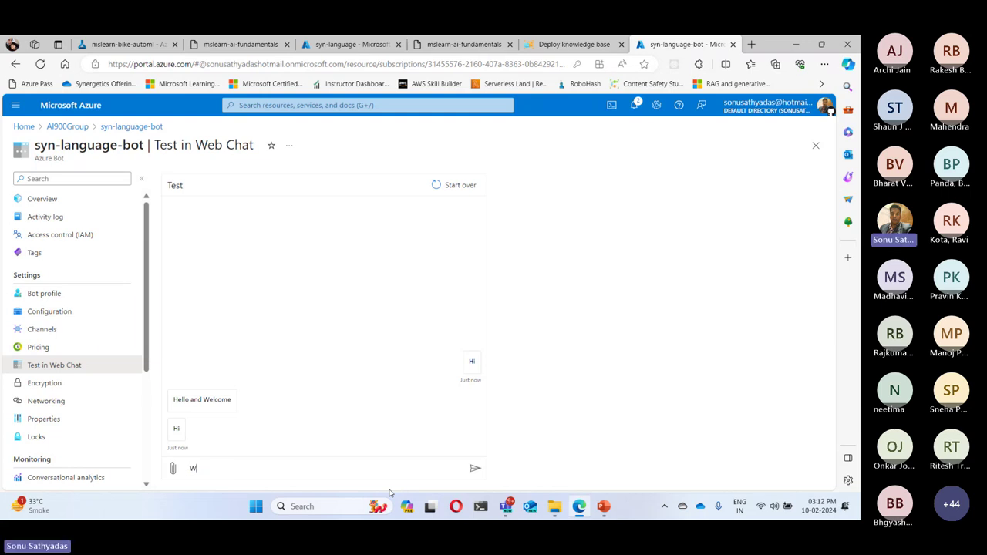
text(hat are the ser)
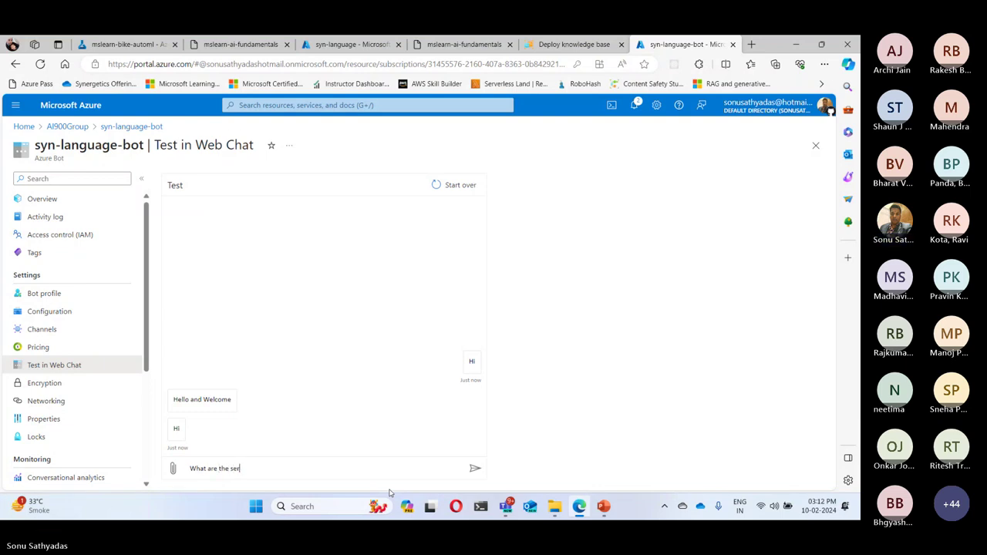
text(vices you offer?)
key(Return)
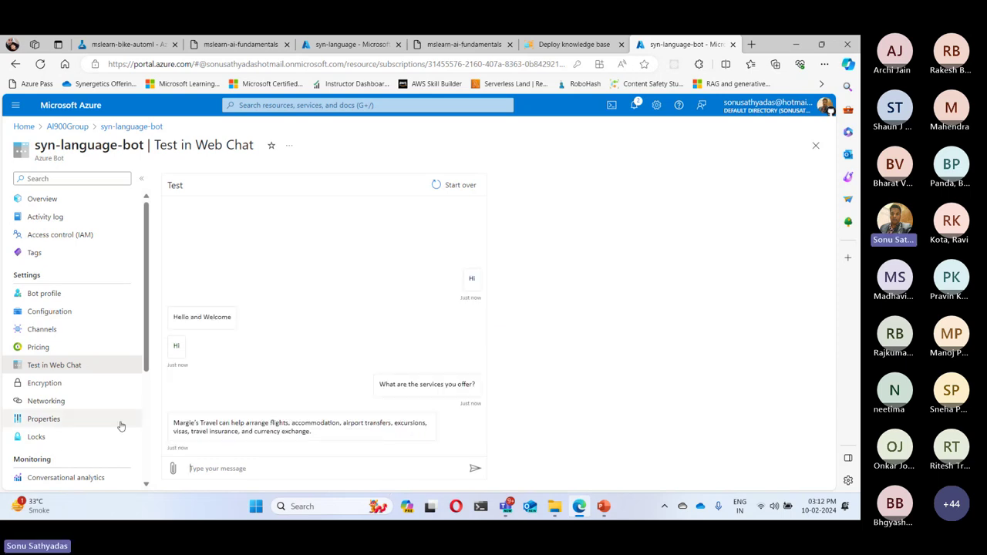
drag(174, 423, 319, 430)
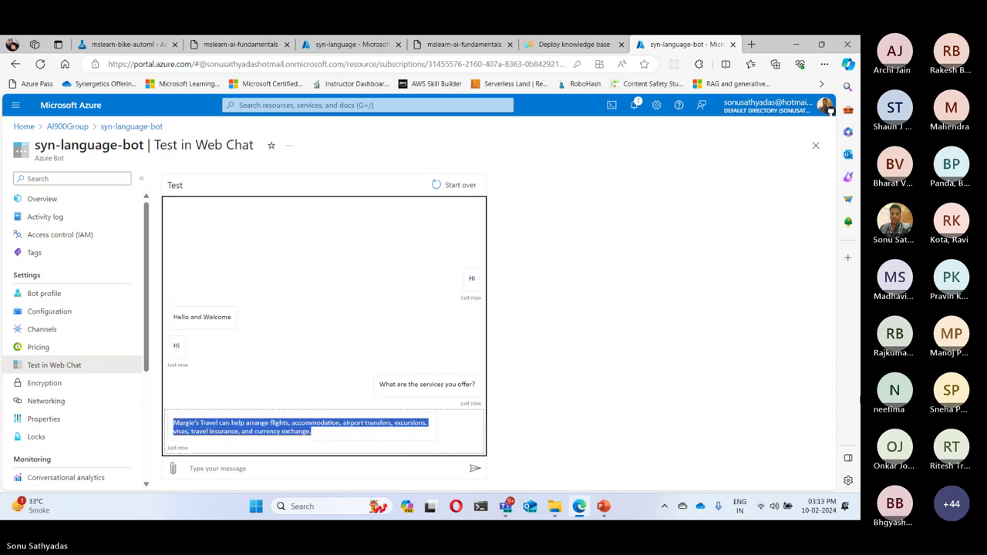
click(313, 394)
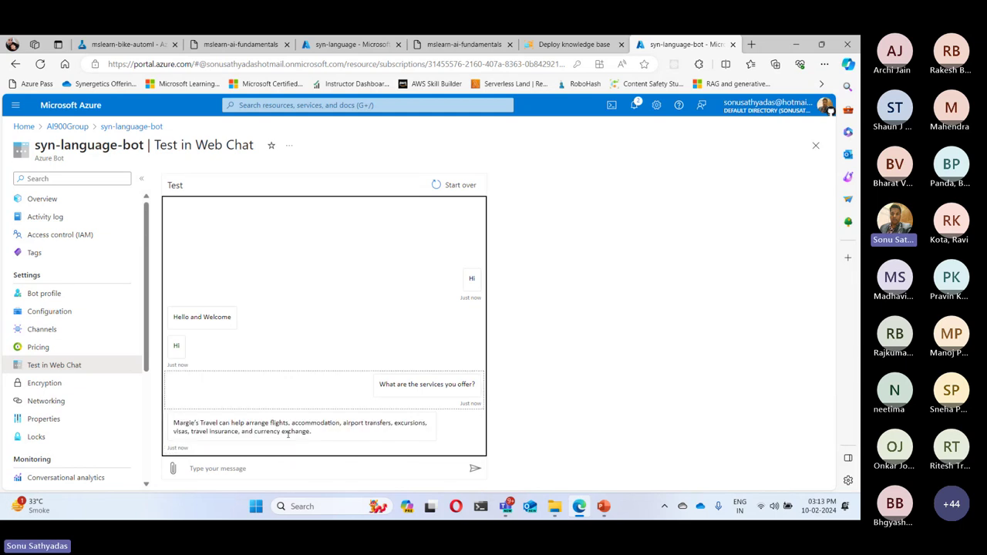
Ask the bot "How to book a ticket?" and review its answer against the wording of the question.
click(240, 468)
text(H)
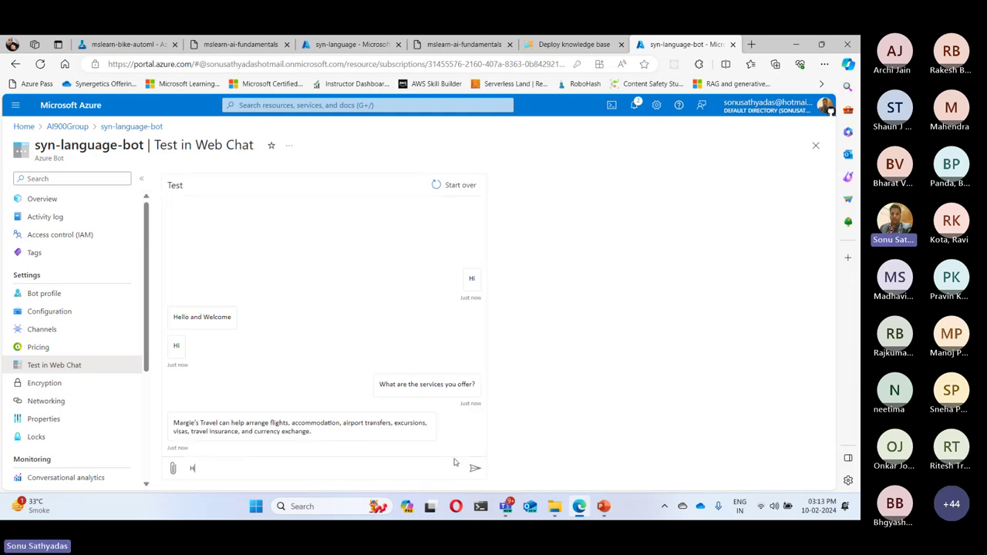
text(ow to book a ticket?)
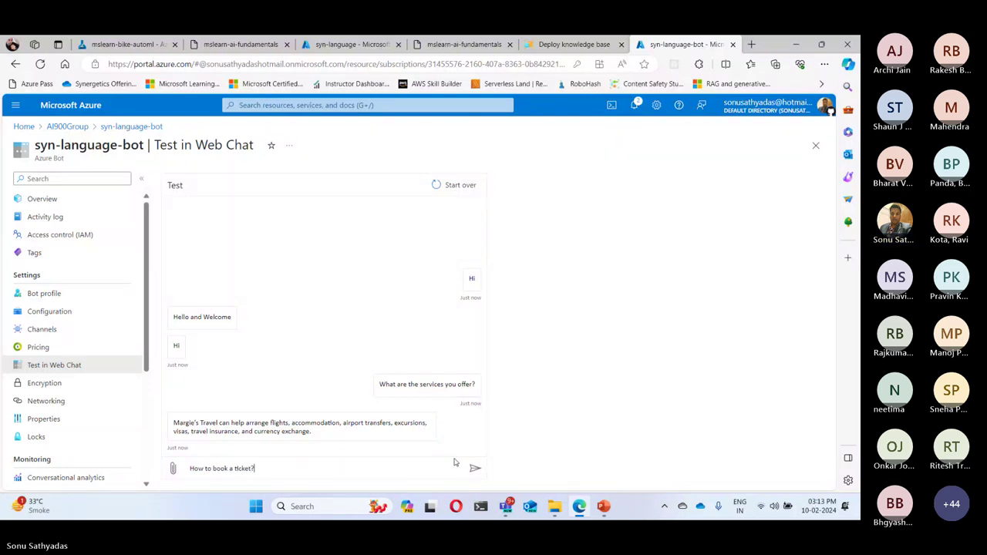
key(Return)
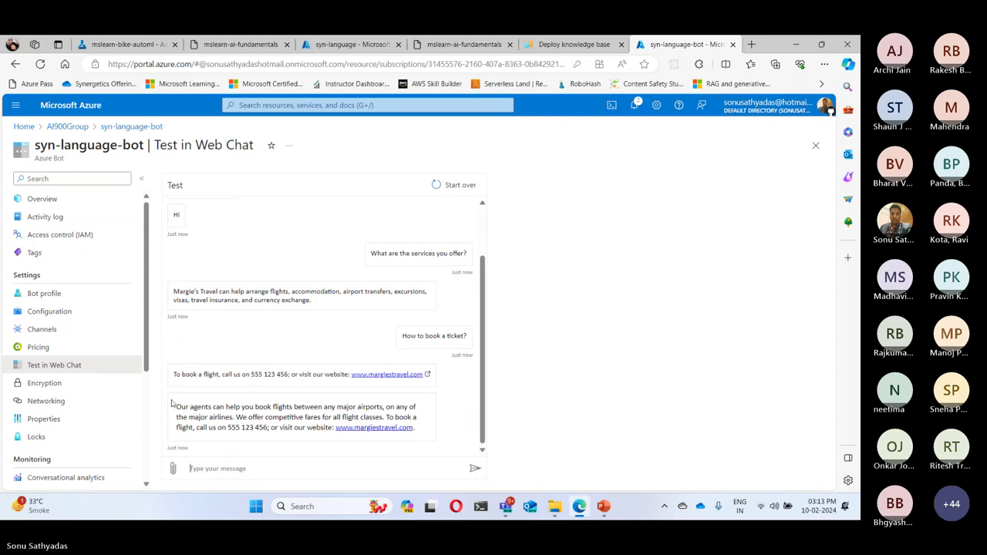
drag(176, 407, 421, 430)
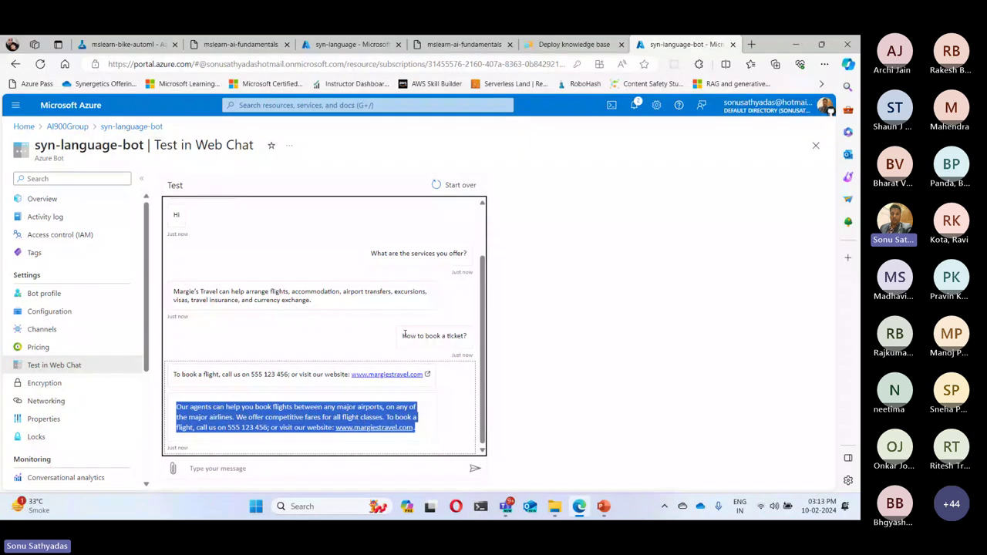
drag(402, 336, 466, 337)
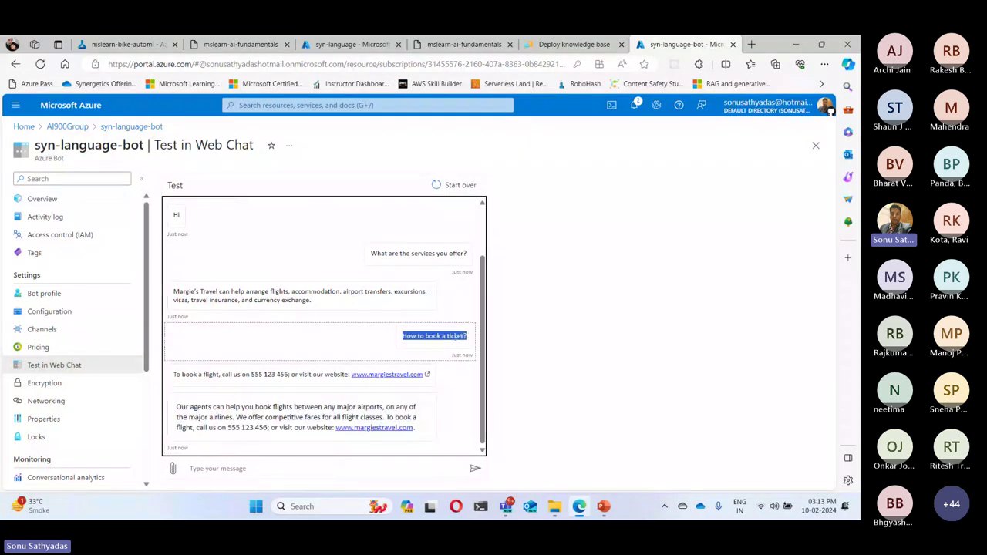
click(455, 337)
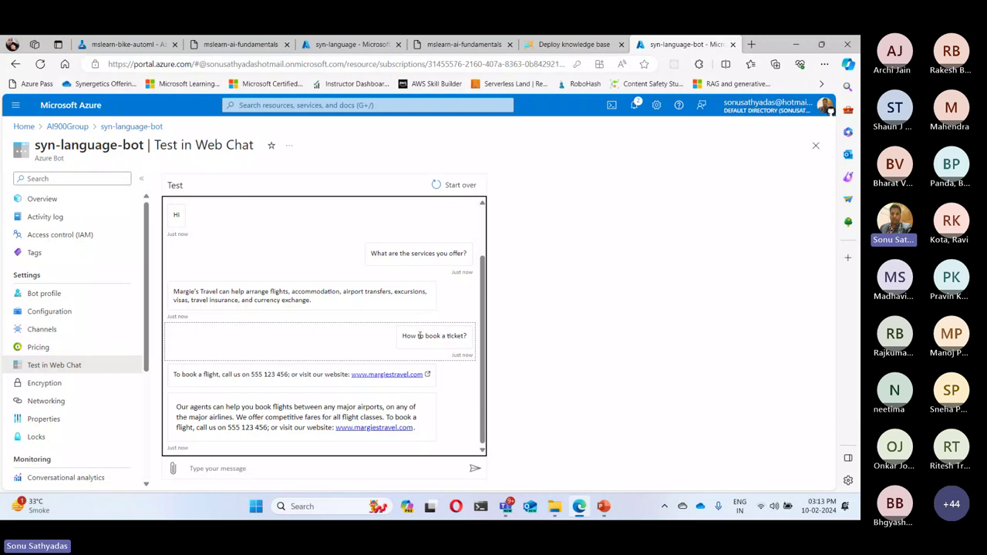
Switch to Language Studio and compare the MargiesTravel pair "How can I book a flight?" with the bot's ticket-booking answer.
click(572, 44)
click(48, 278)
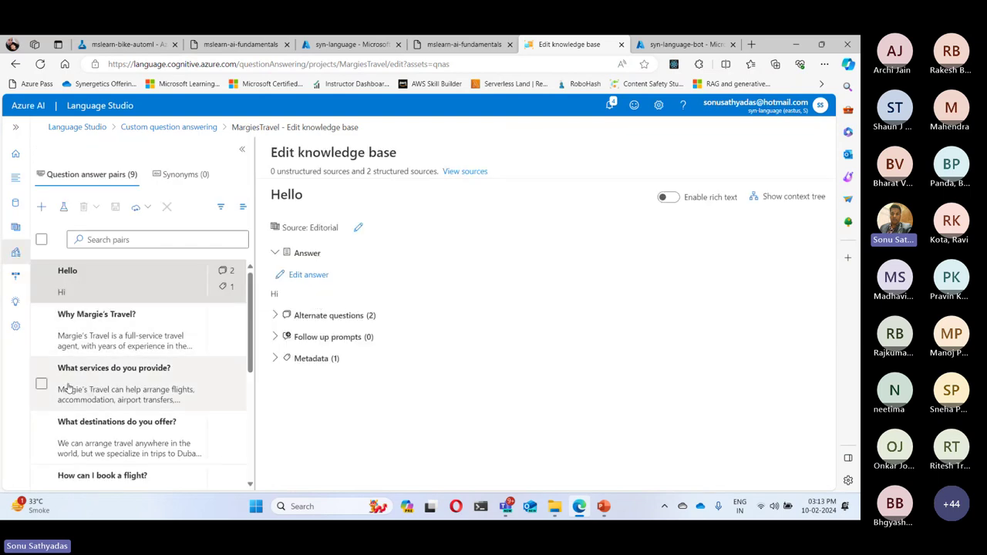
scroll(193, 442, down, 1)
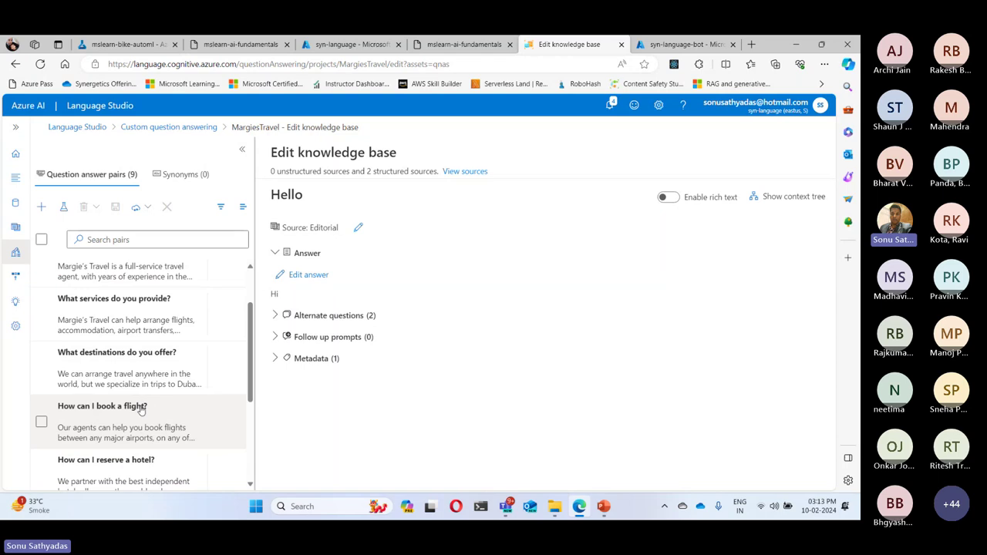
click(80, 420)
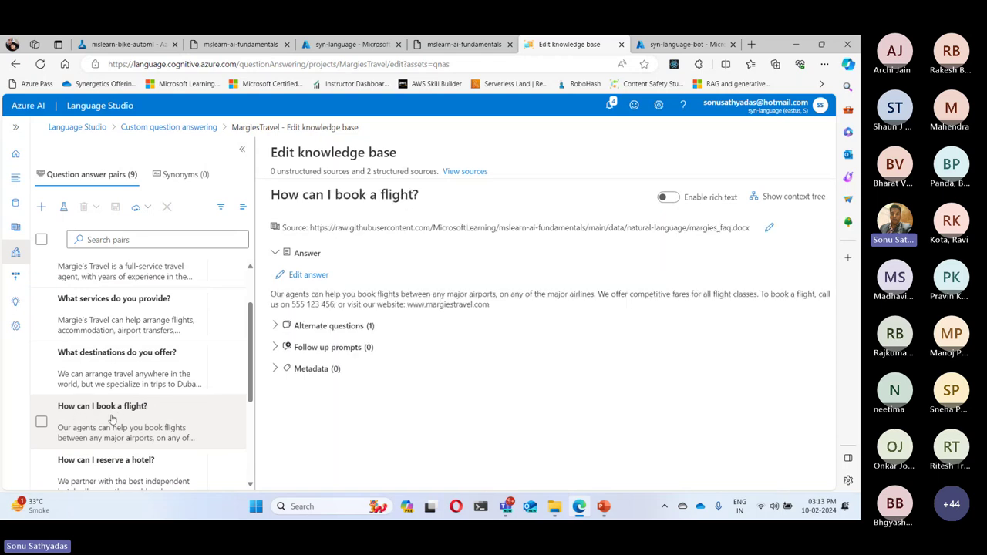
double_click(283, 196)
drag(307, 199, 438, 202)
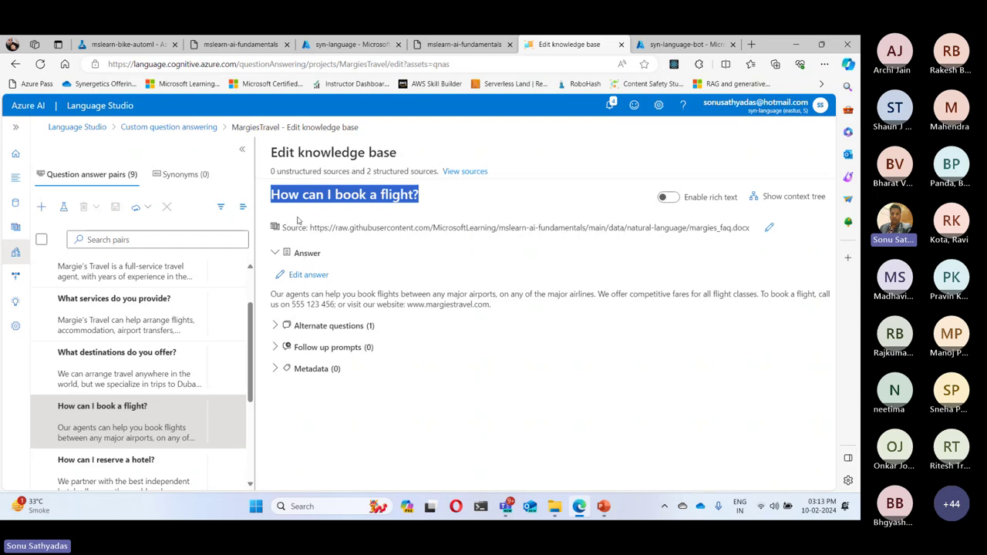
click(272, 196)
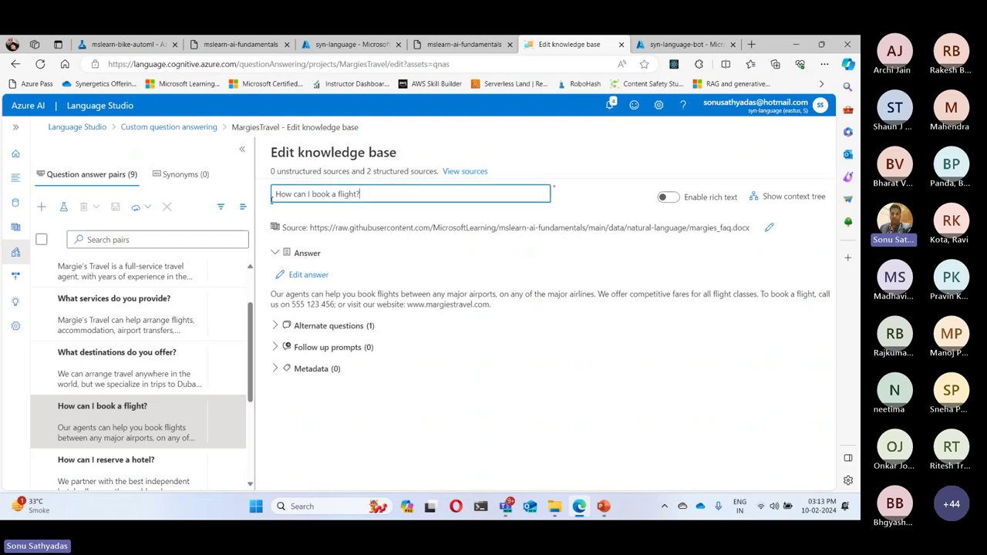
drag(272, 196, 425, 190)
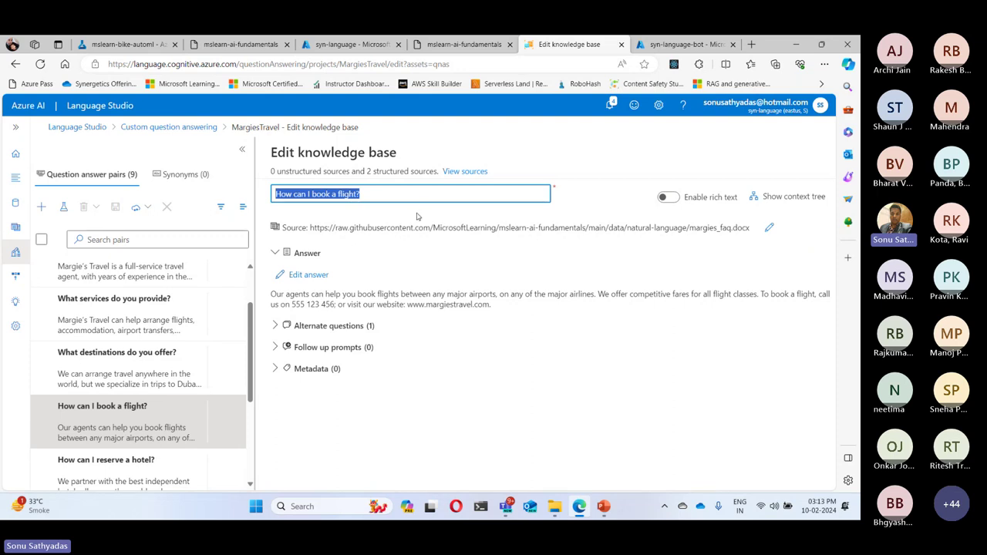
click(582, 202)
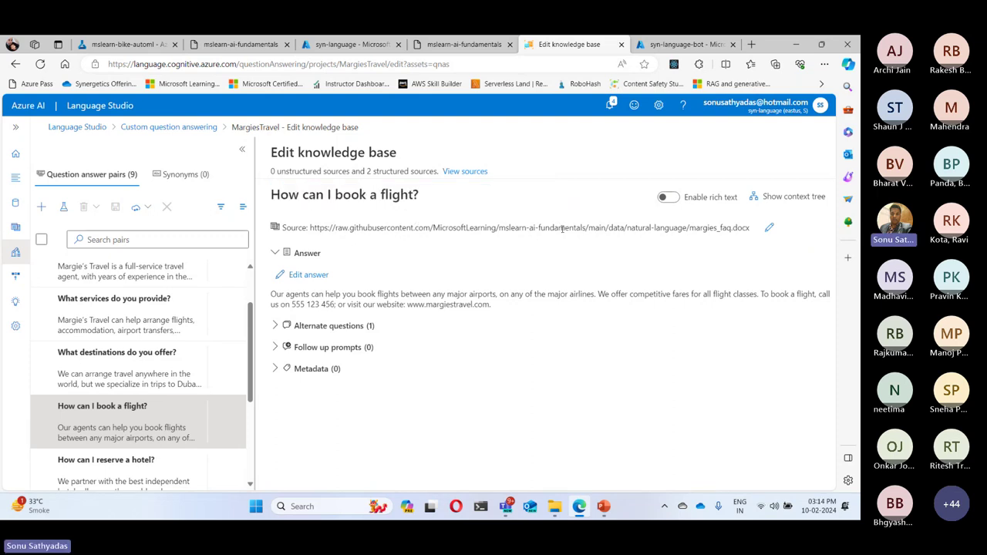
click(661, 47)
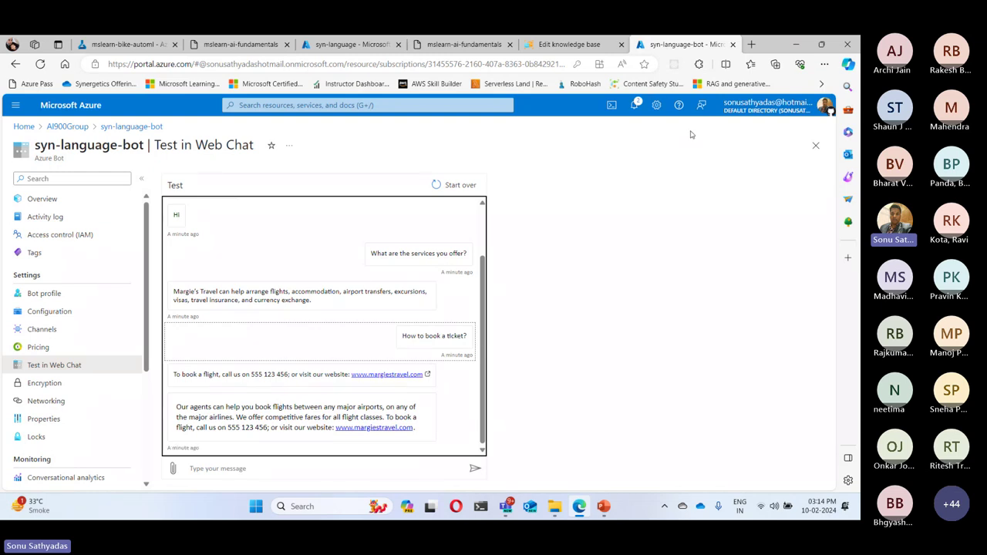
click(569, 44)
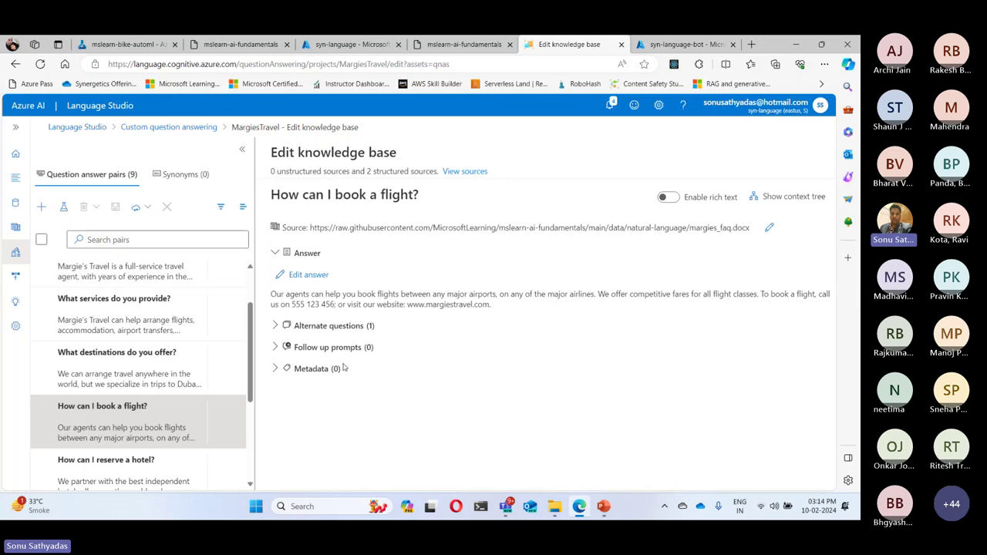
Ask the bot "How to book a hotel room?" in Web Chat and review the wording of its detailed reply.
scroll(219, 364, down, 2)
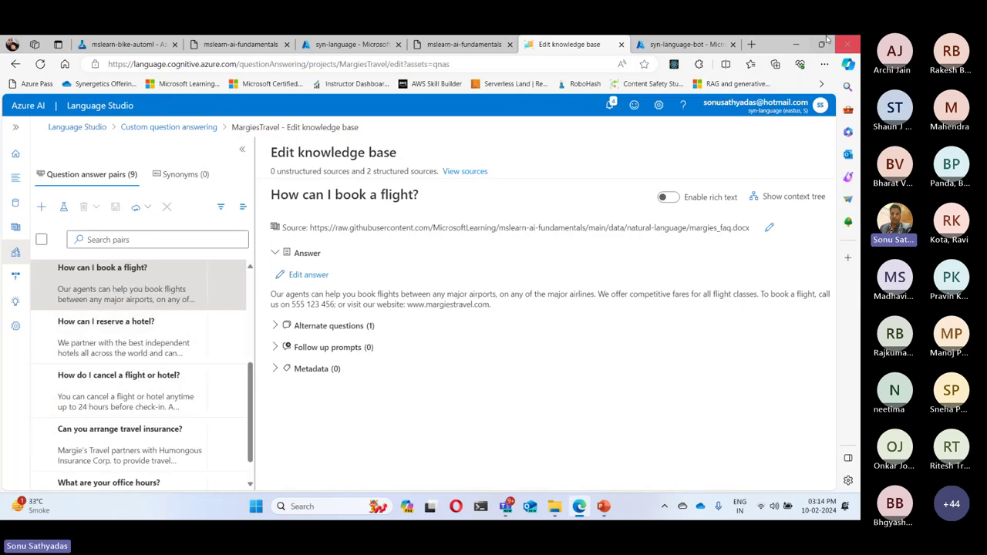
click(683, 44)
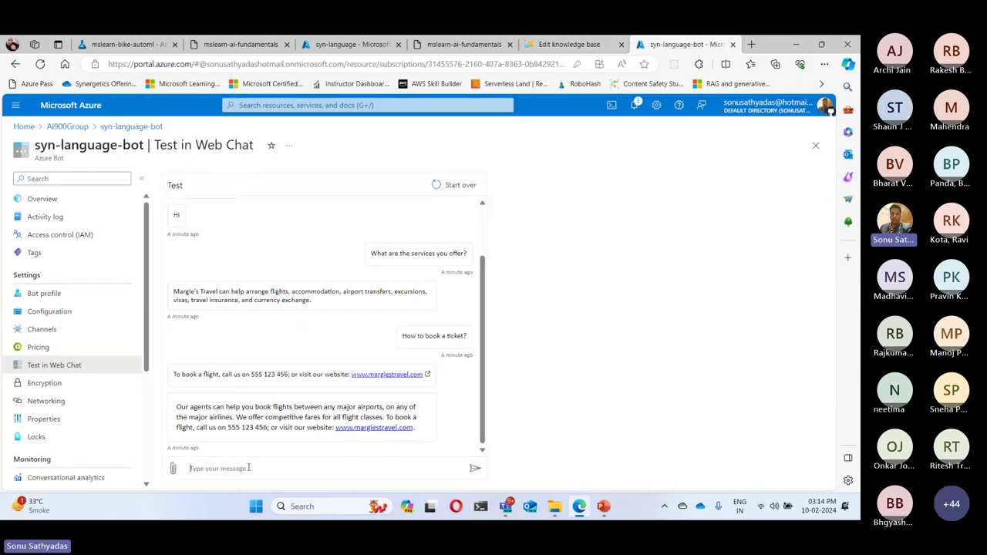
click(568, 44)
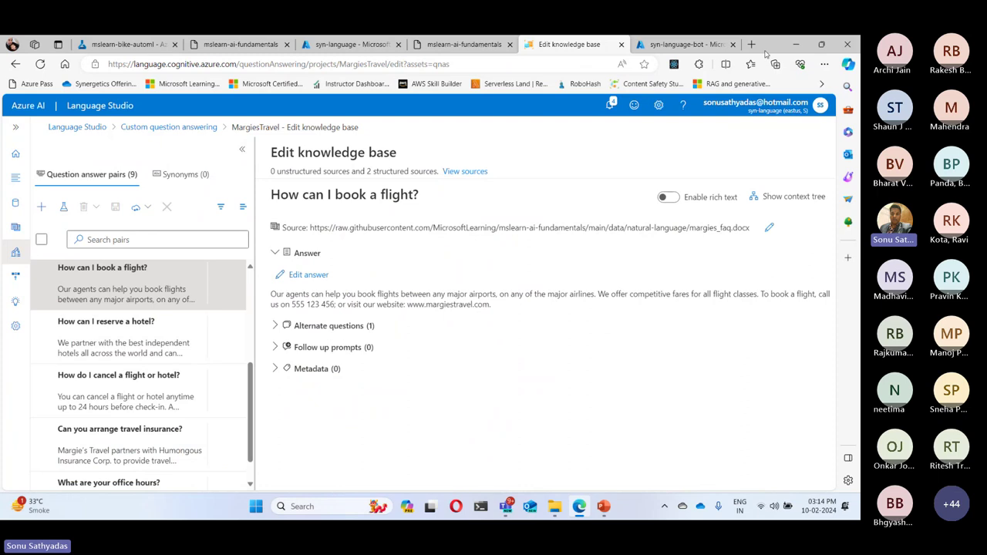
click(677, 45)
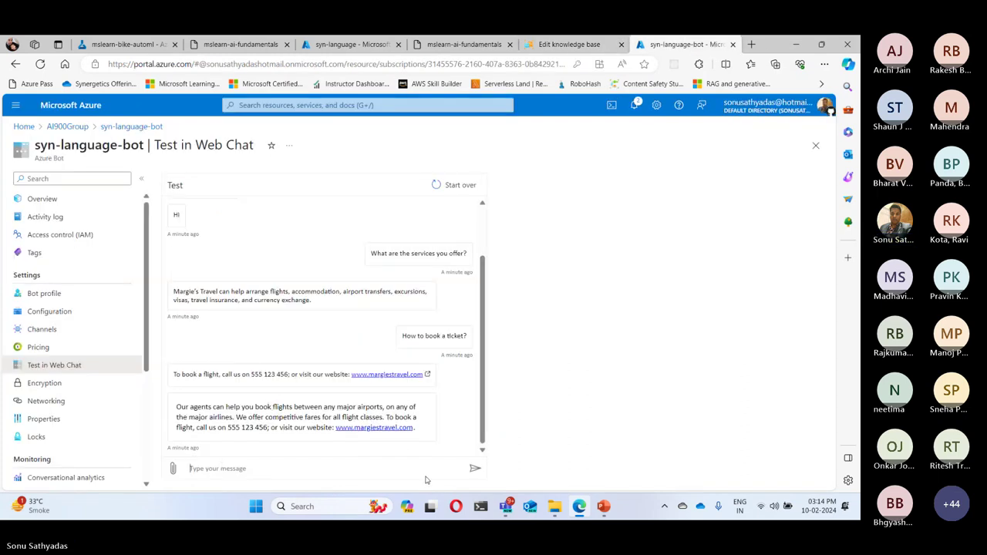
text(How t)
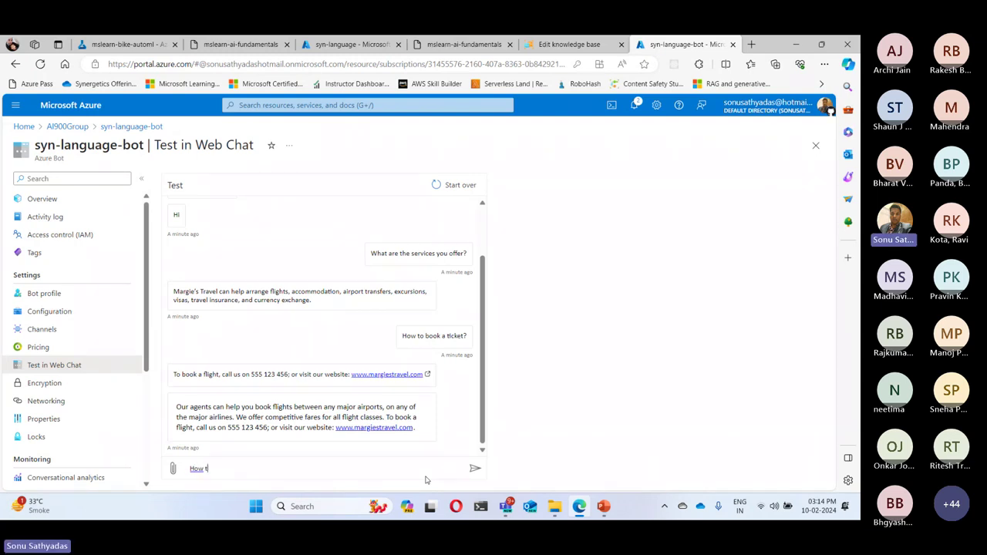
text(o book a hotel room)
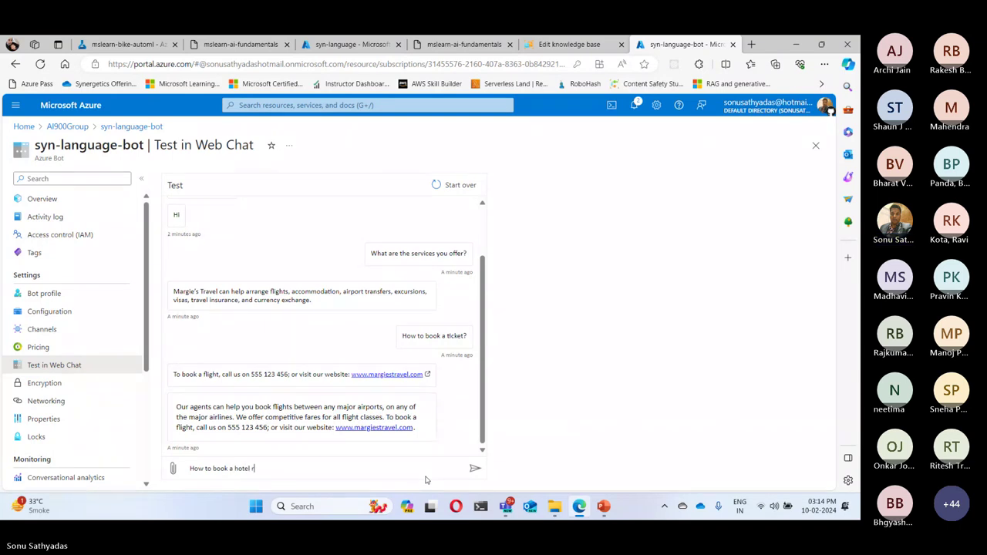
text(?)
key(Return)
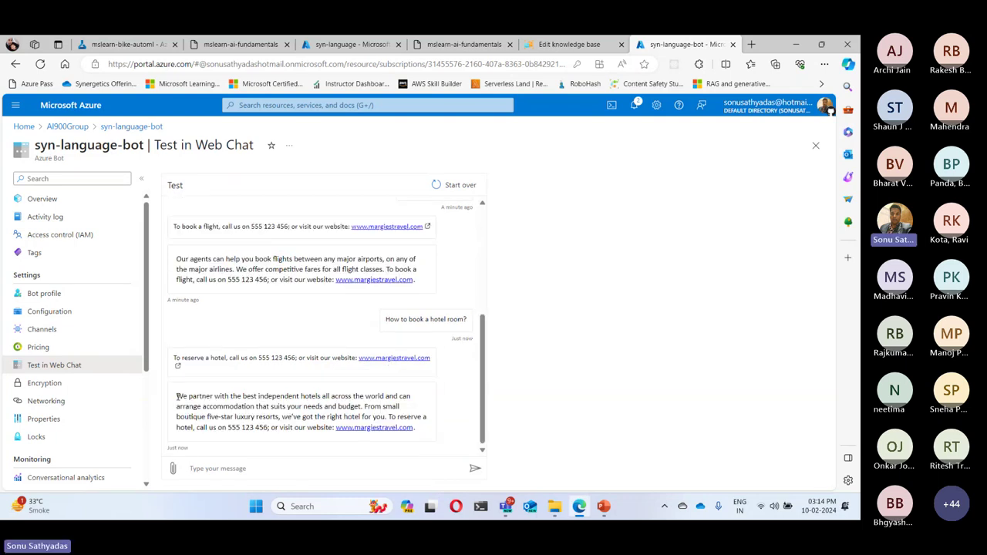
drag(174, 396, 353, 427)
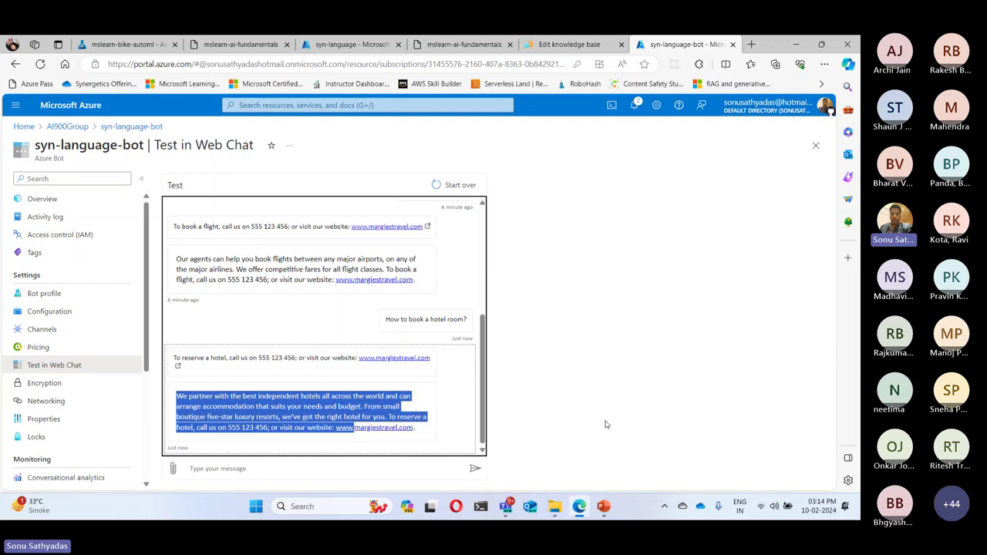
In Language Studio, open the pair "How can I reserve a hotel?" and compare its question and answer with the bot's hotel reply.
click(568, 45)
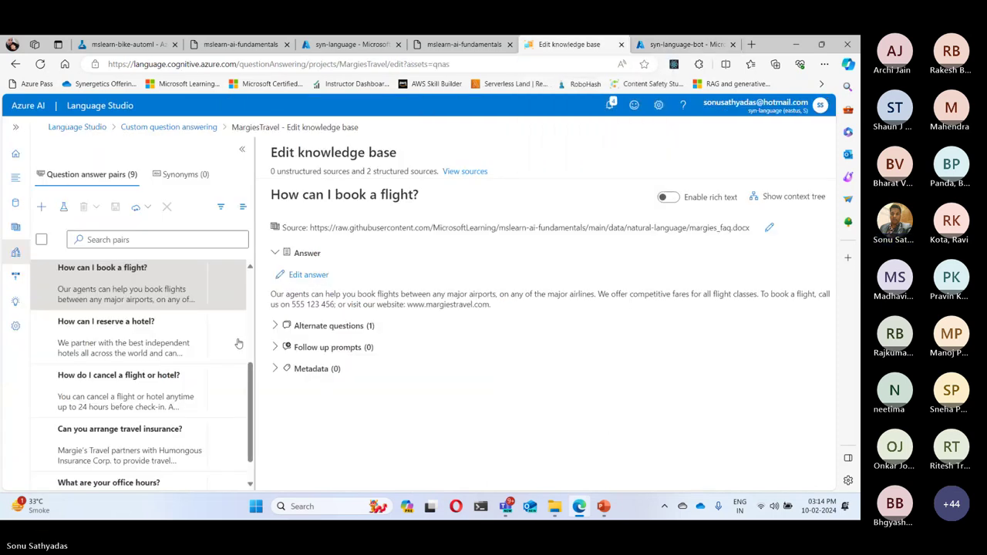
click(121, 347)
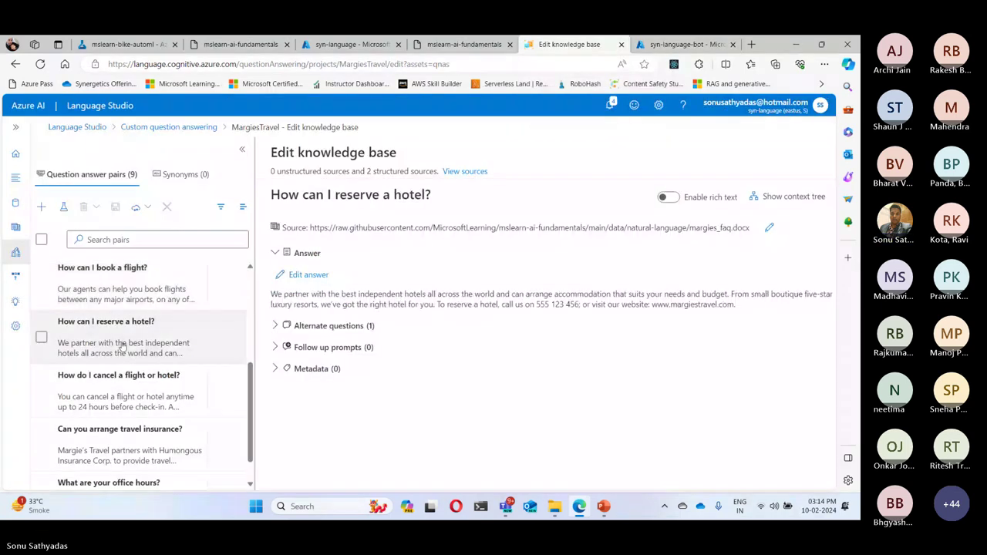
click(273, 293)
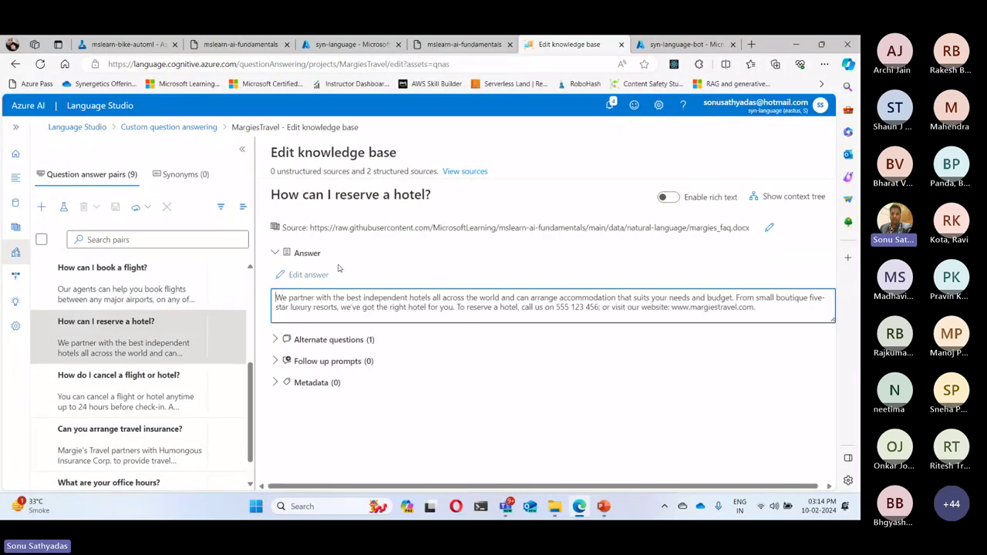
drag(269, 197, 434, 197)
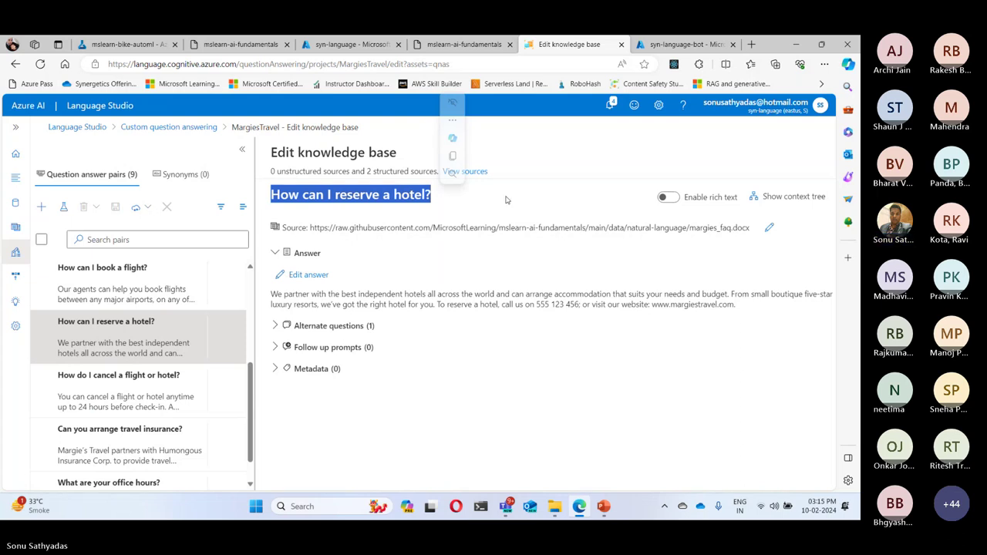
Read the lab guide's closing instructions on testing the bot and cleaning up resources, and return to the bot's chat.
click(463, 44)
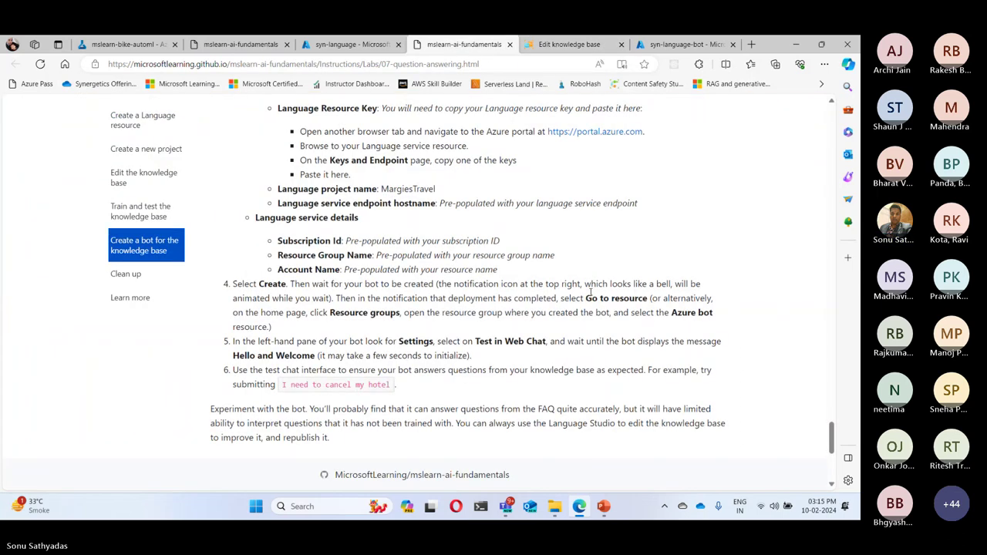
scroll(637, 360, down, 2)
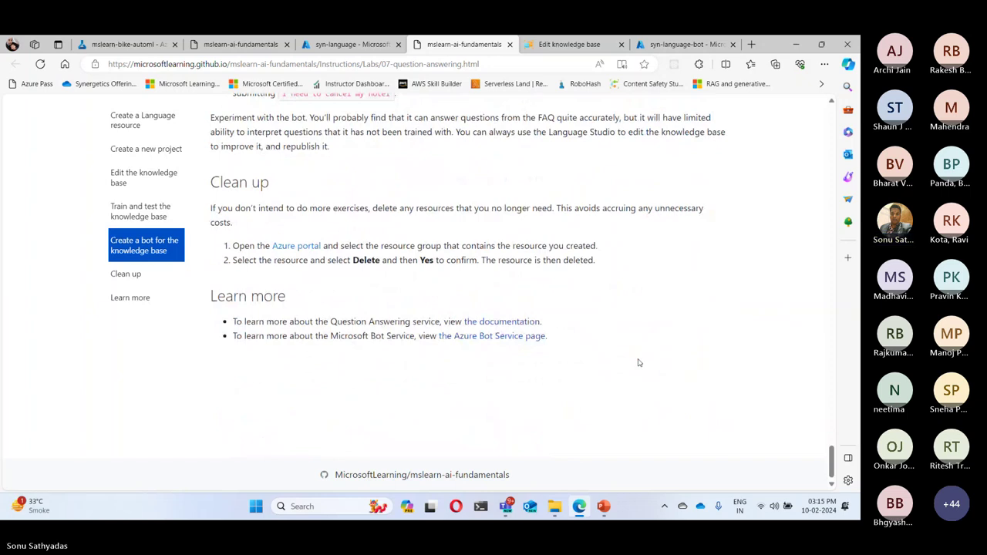
scroll(641, 364, up, 2)
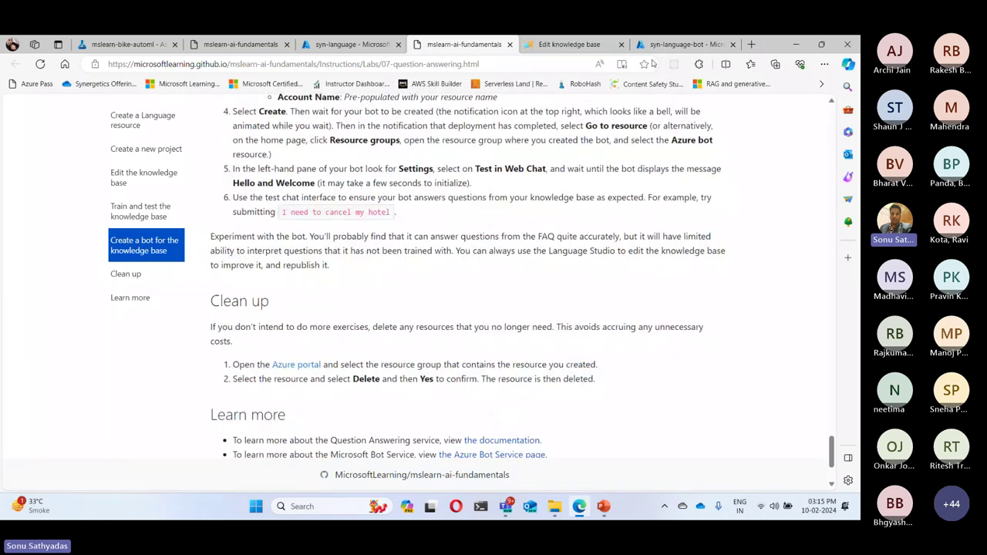
click(682, 45)
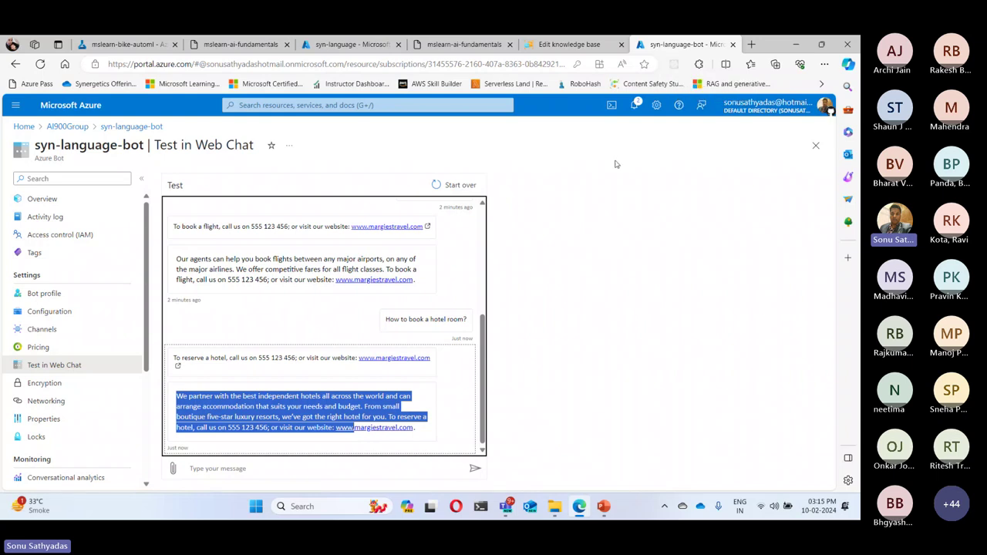
Go to the Language Studio home page and examine the custom project types offered for creation, such as Custom question answering.
click(571, 45)
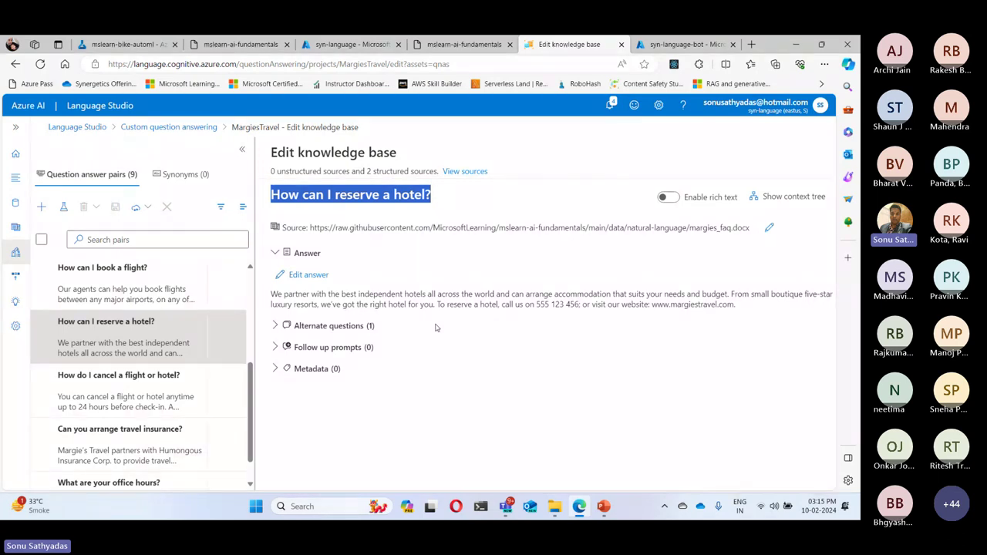
click(77, 126)
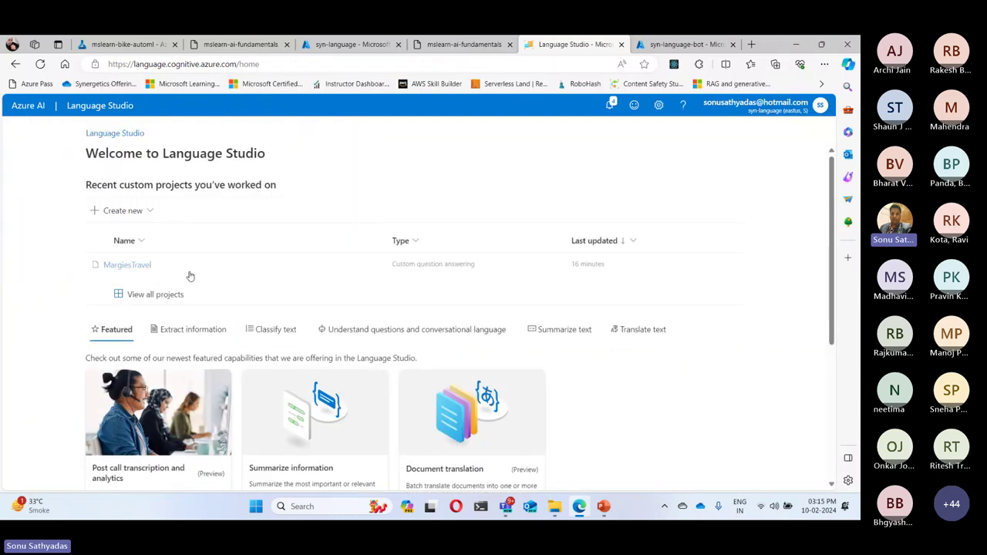
click(131, 211)
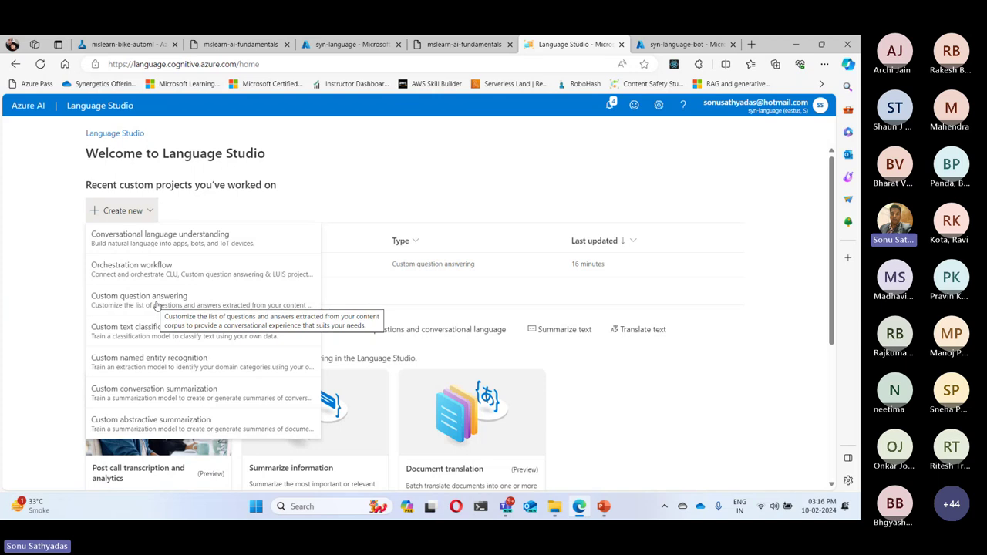
click(670, 44)
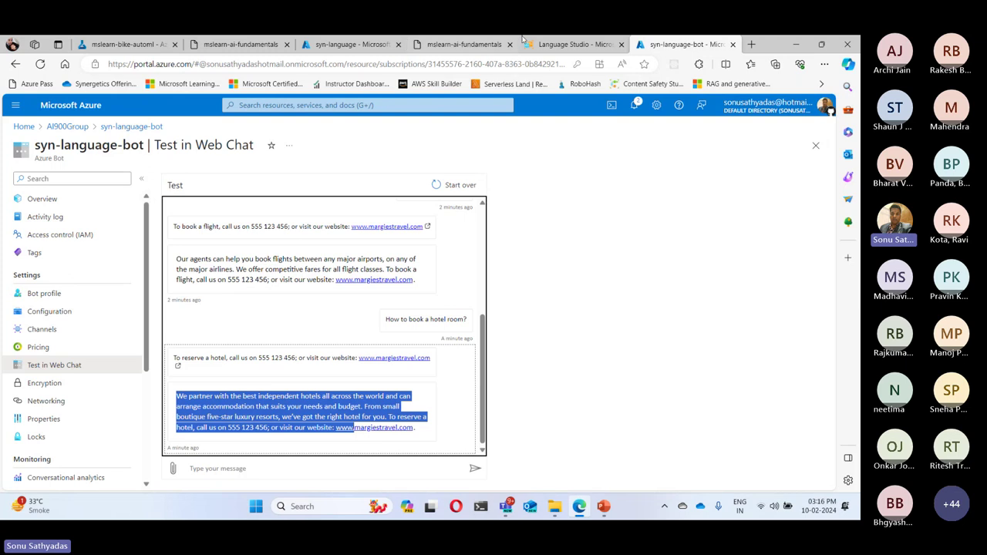
click(562, 47)
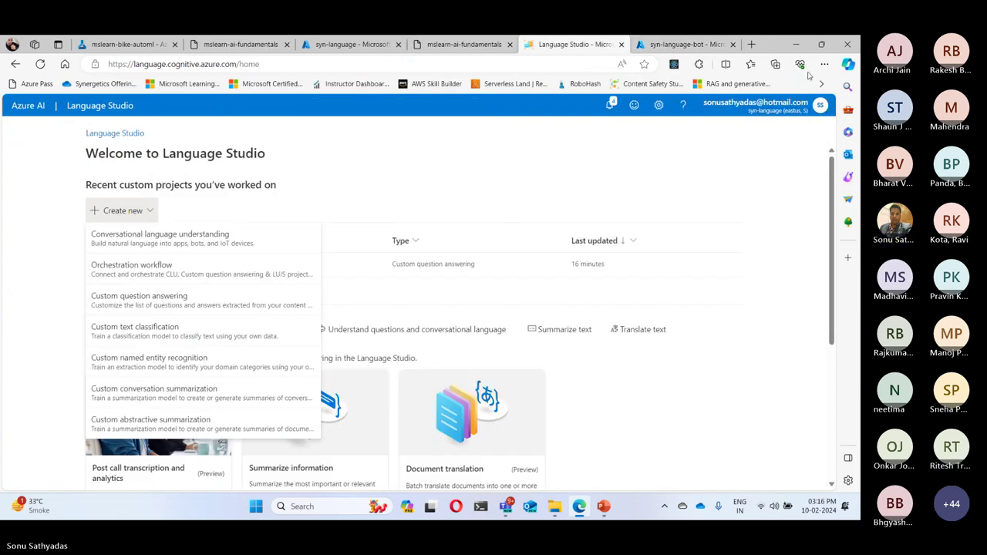
Return to syn-language-bot's Web Chat, clear the text selection and look back through the conversation.
click(687, 46)
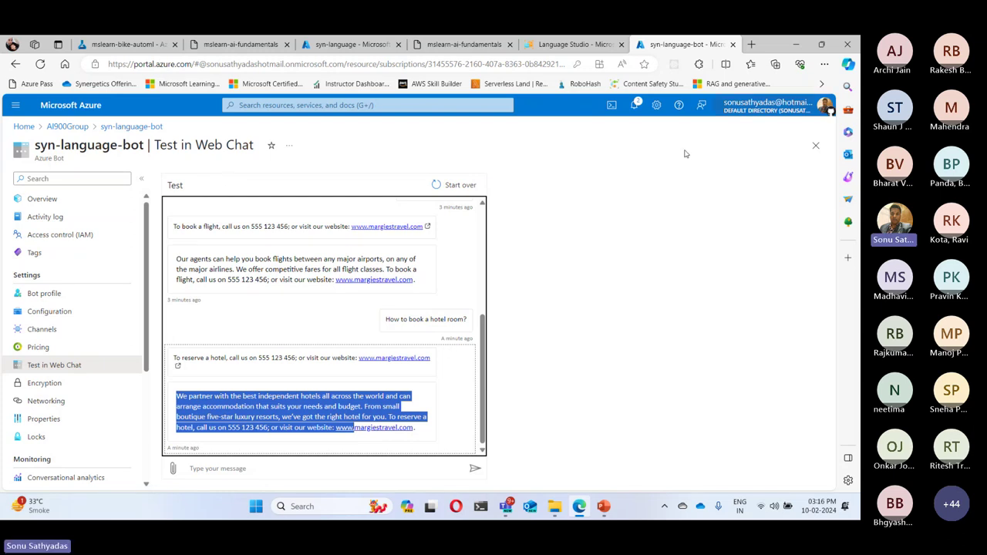
click(491, 292)
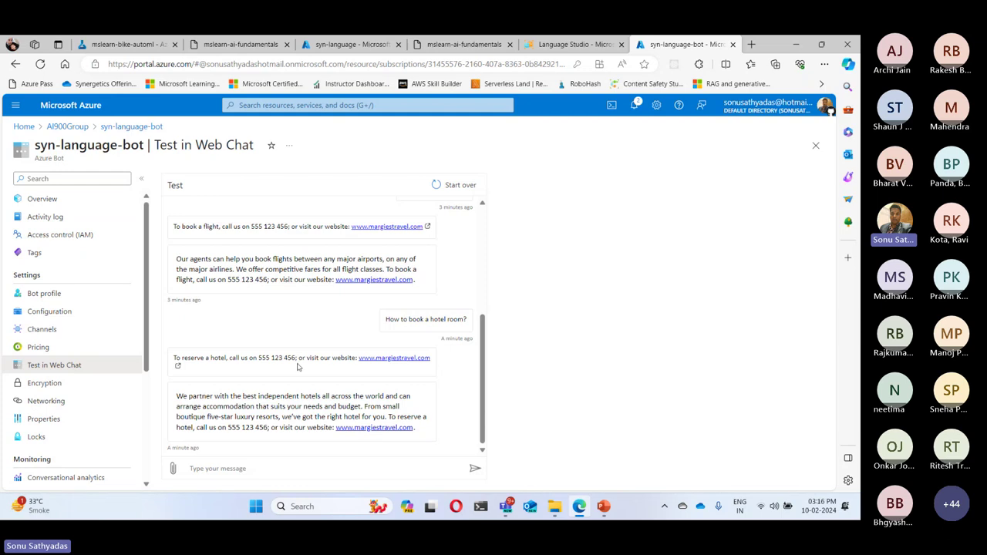
scroll(301, 361, up, 3)
scroll(305, 364, down, 2)
scroll(307, 364, down, 1)
Minimize the browser, switch to PowerPoint and present from the question answering demo slide, advancing to "Conversational language understanding".
double_click(799, 37)
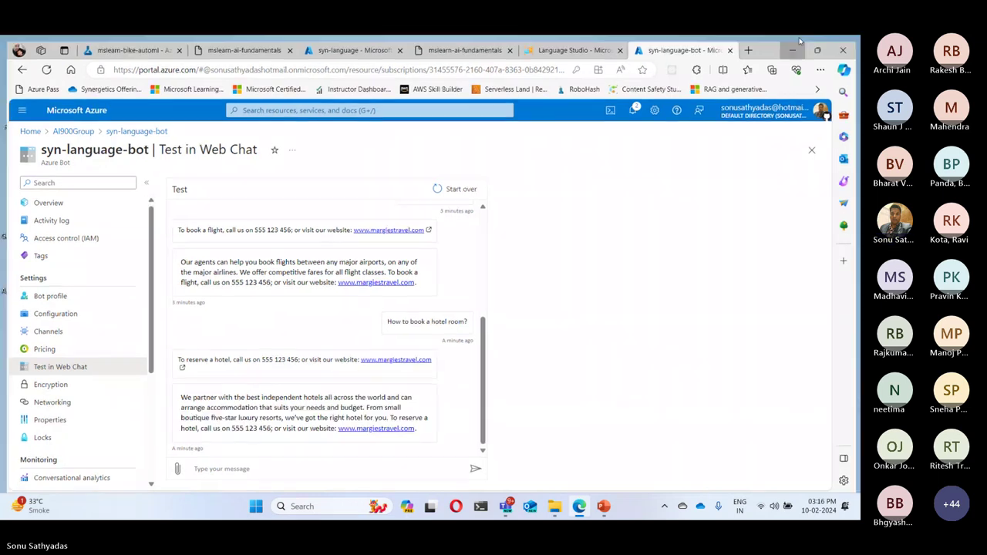
click(794, 50)
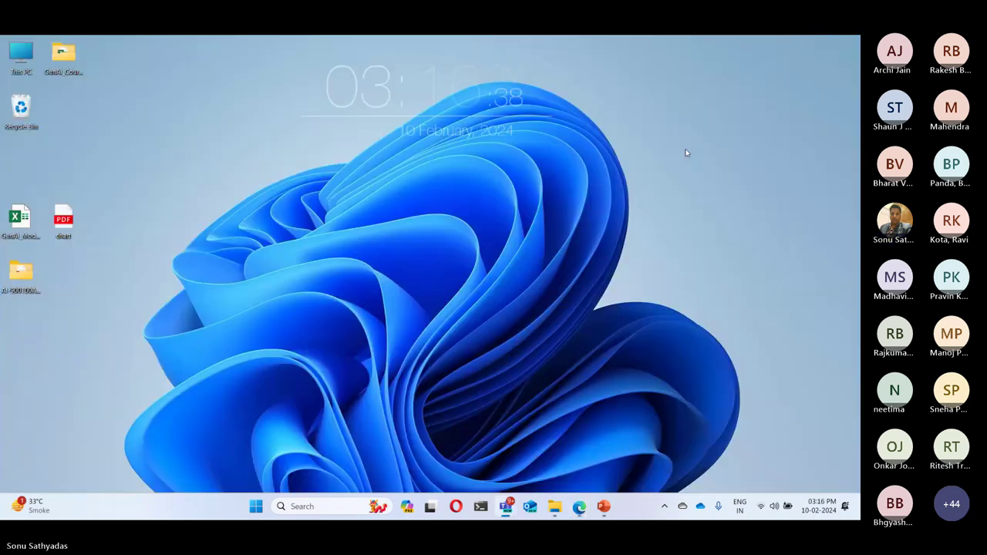
click(606, 508)
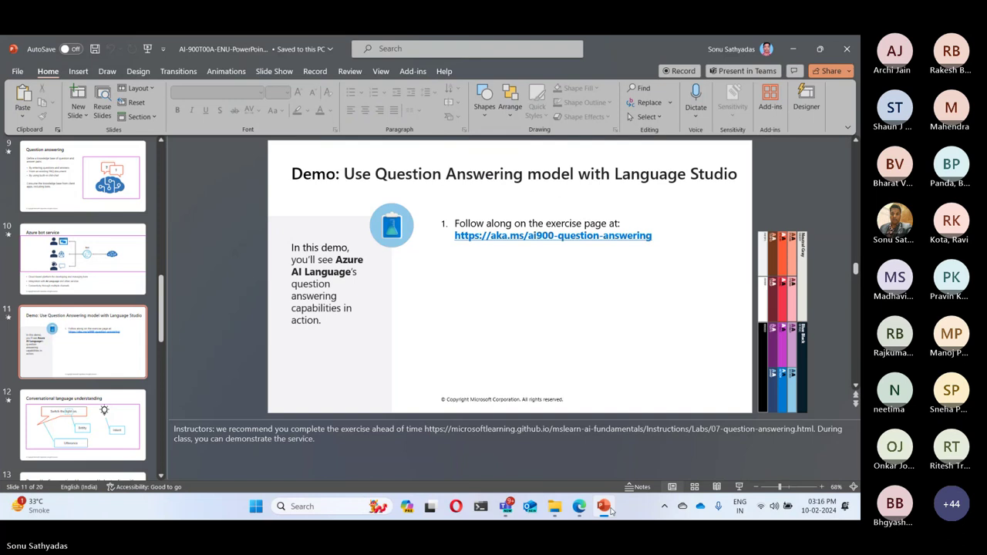
click(738, 487)
key(Right)
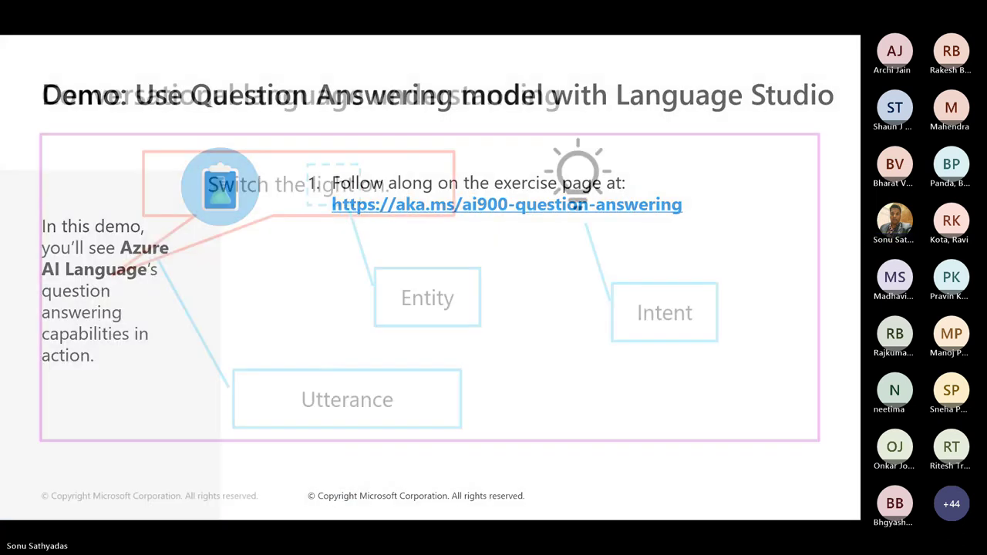
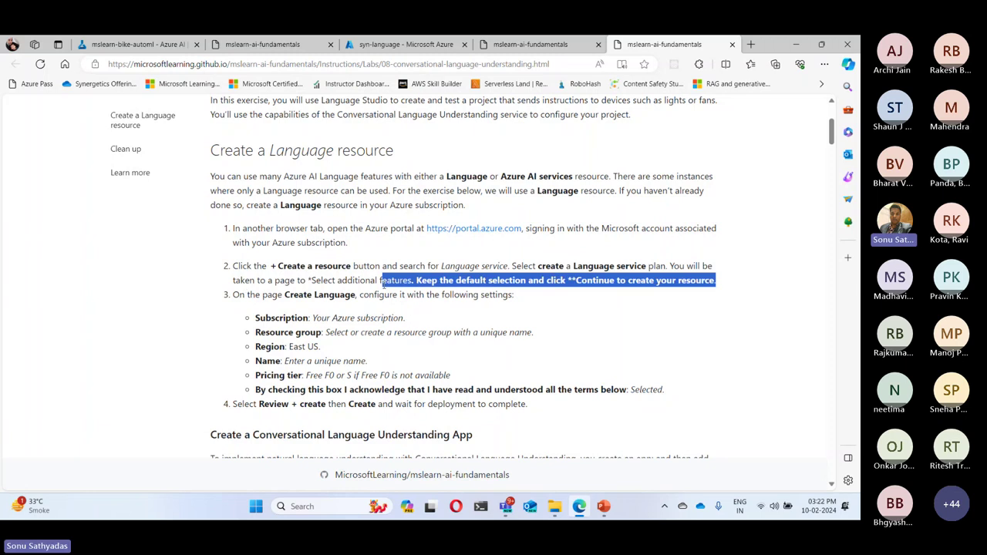
Highlight the lab guide's instruction to keep the default feature selection and continue to create the Language resource.
click(229, 294)
drag(230, 291, 444, 283)
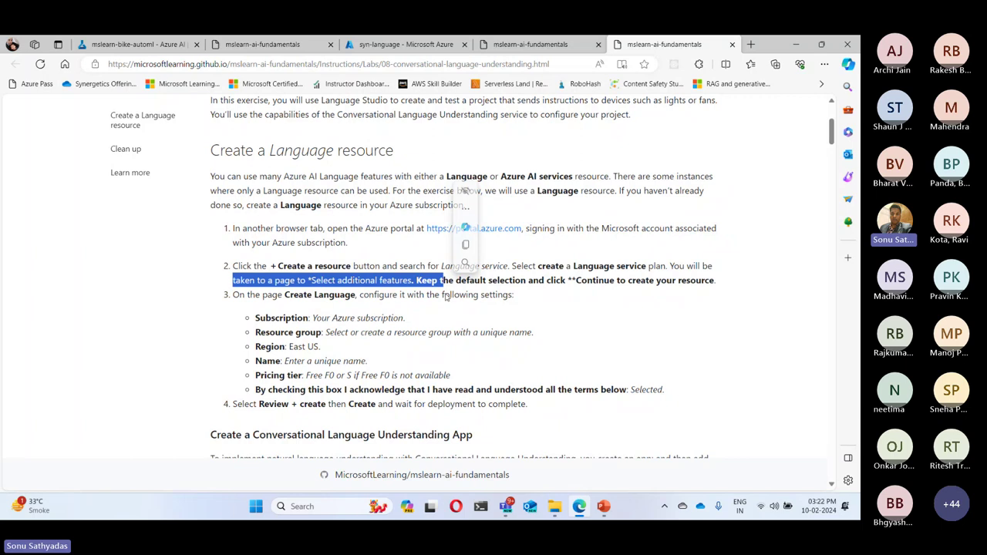
drag(416, 279, 713, 280)
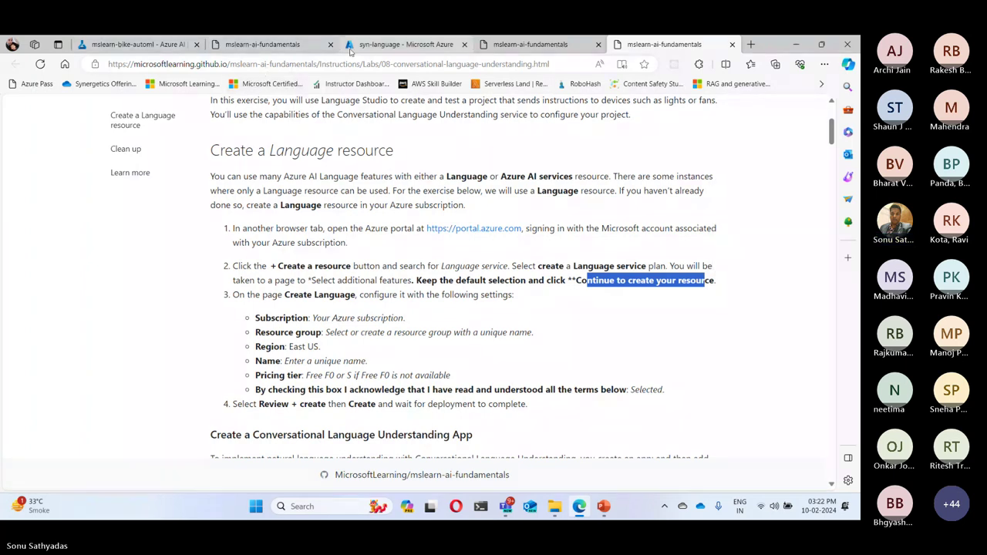
In the Azure portal, start creating a resource, search the marketplace for "language service" and open Microsoft's Language service offer.
click(405, 44)
click(25, 128)
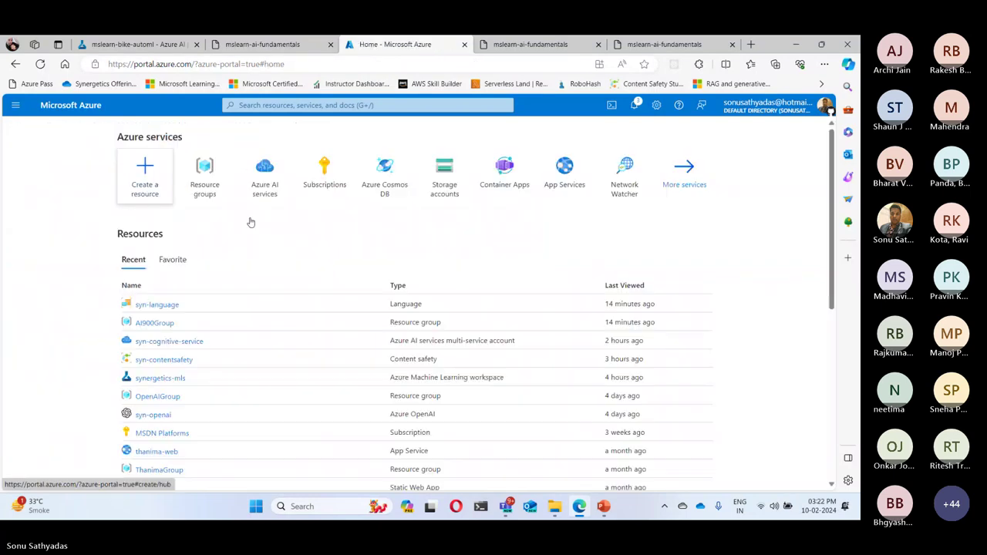
click(161, 187)
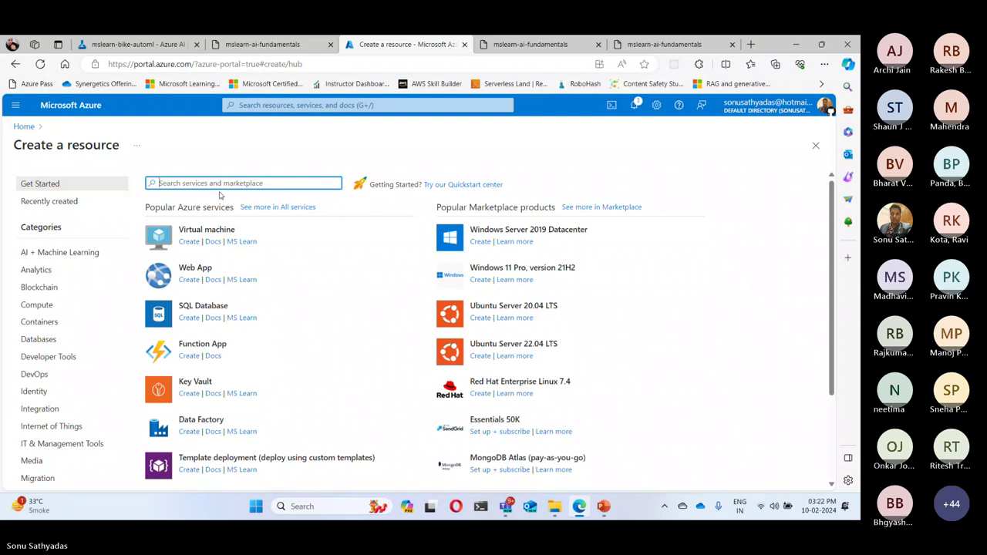
text(Language Se)
key(BackSpace)
key(BackSpace)
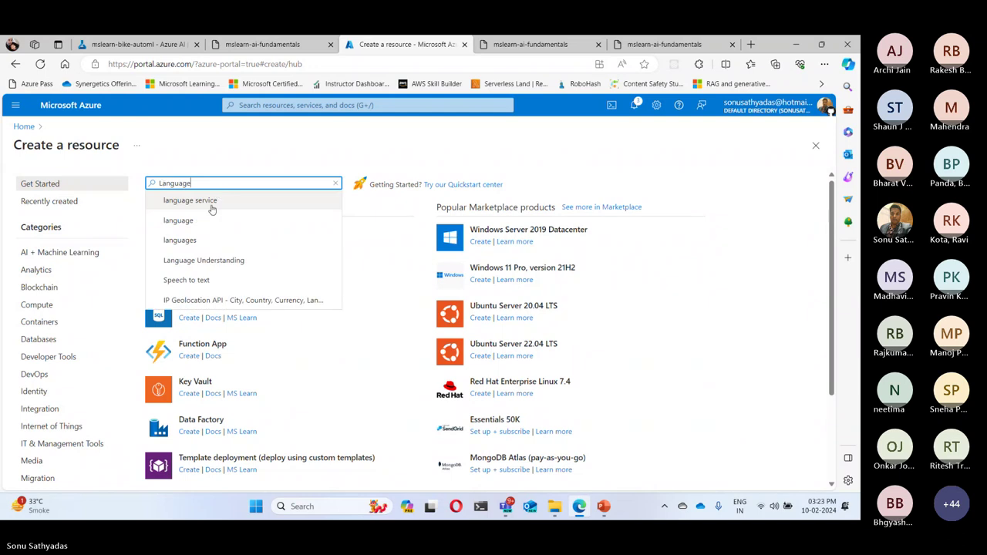
click(213, 206)
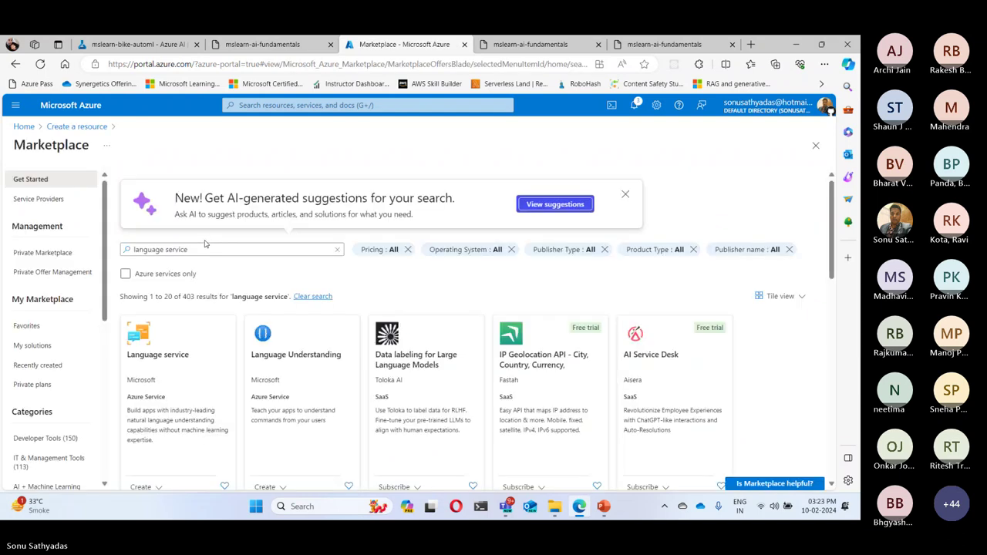
click(168, 334)
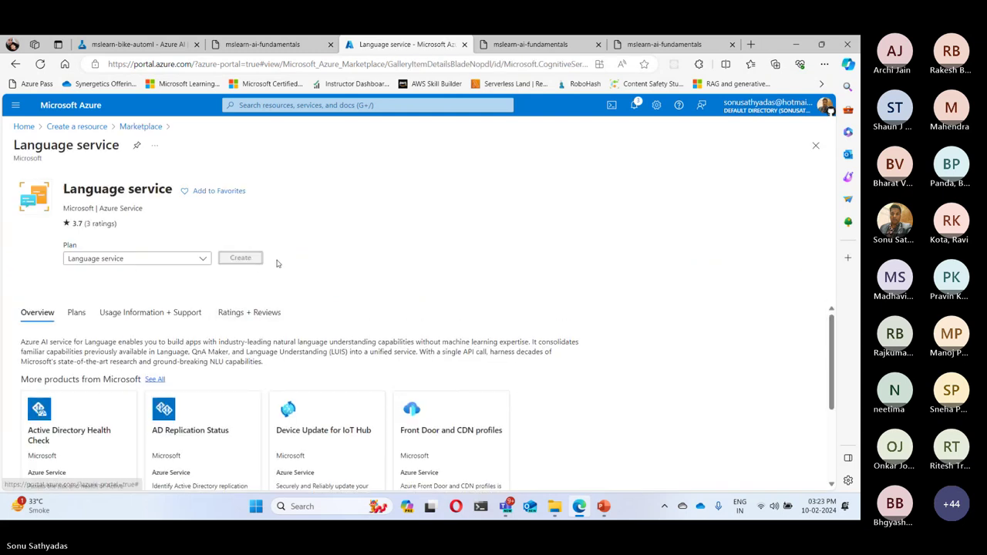
Check the lab guide, highlight the default features list on the Select additional features page and look over the custom features.
click(653, 44)
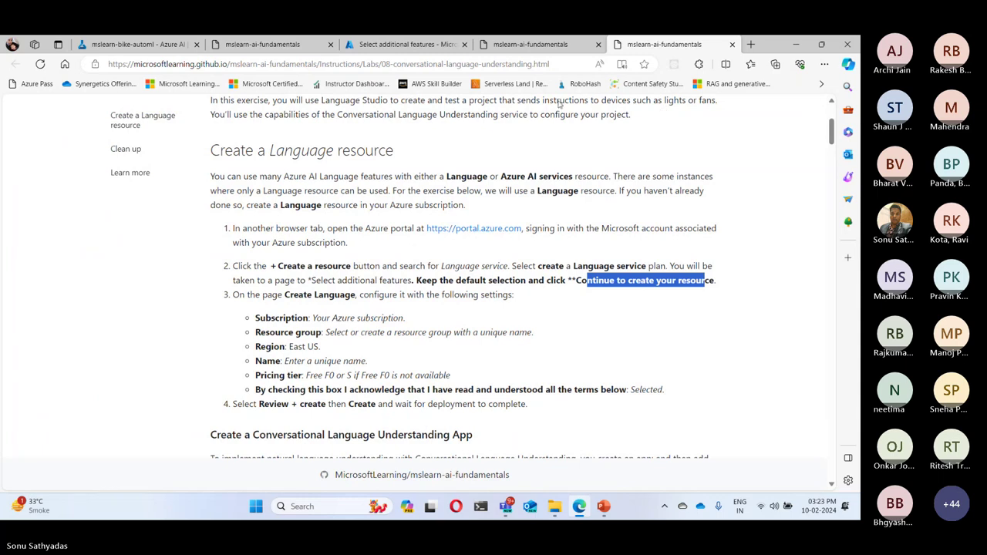
click(405, 44)
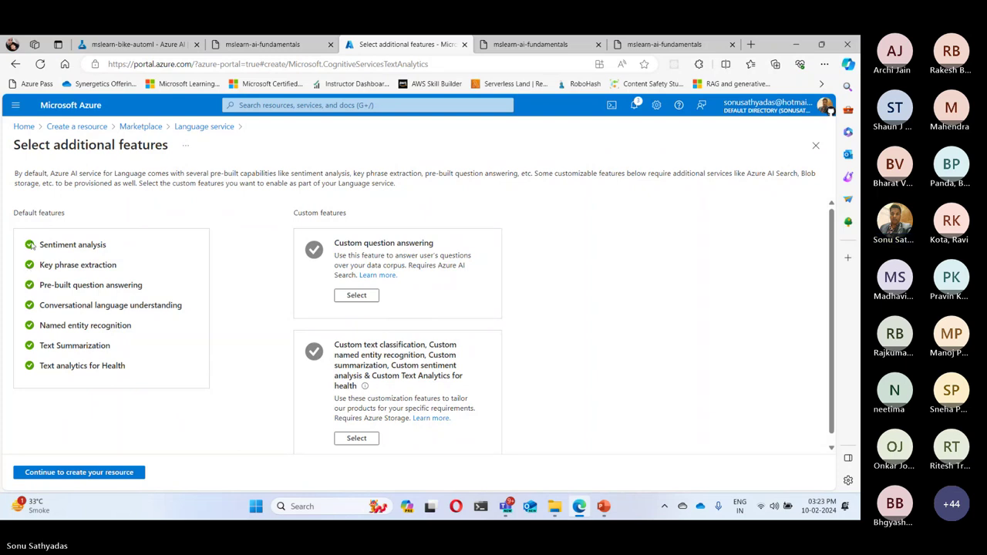
drag(33, 245, 112, 367)
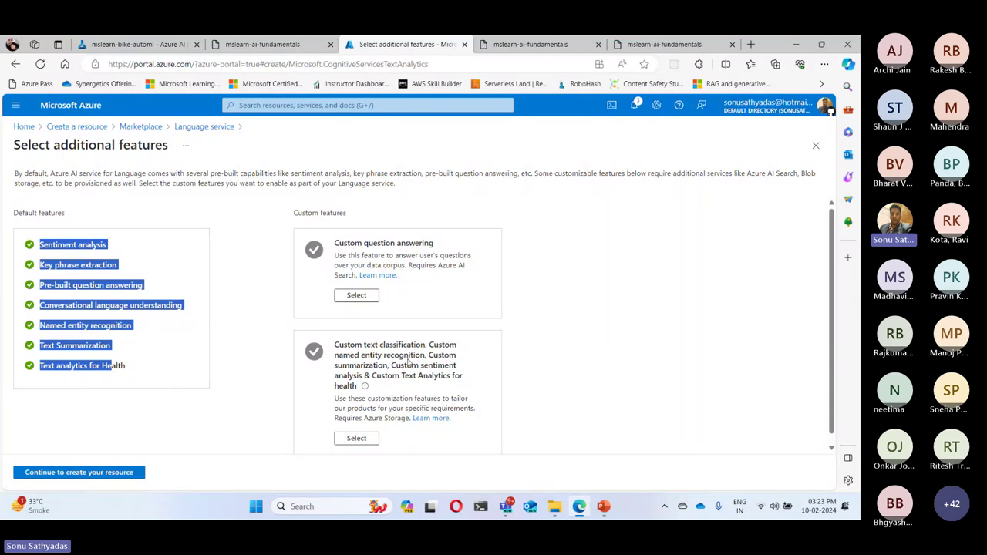
scroll(416, 371, down, 1)
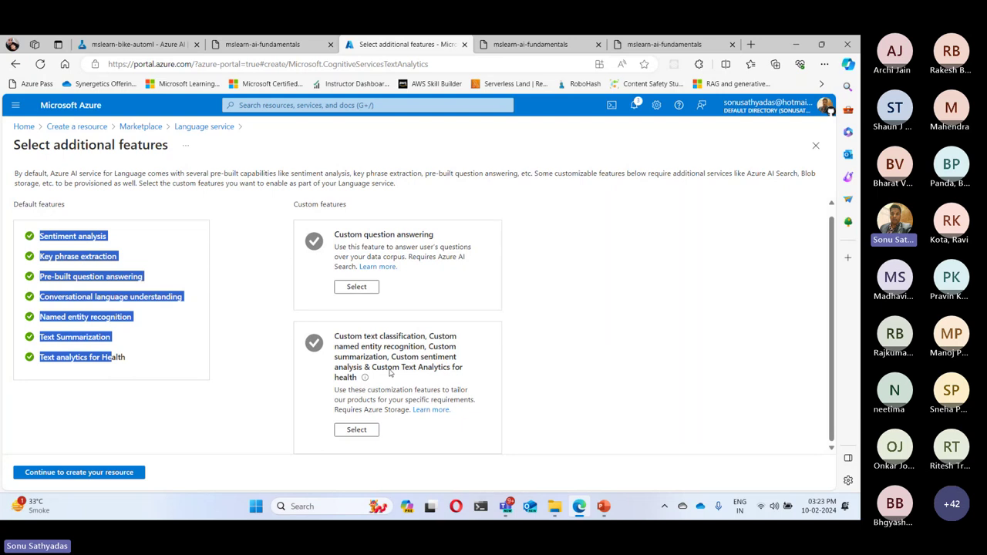
Close the question answering lab guide, keeping the conversational language understanding guide open.
click(685, 46)
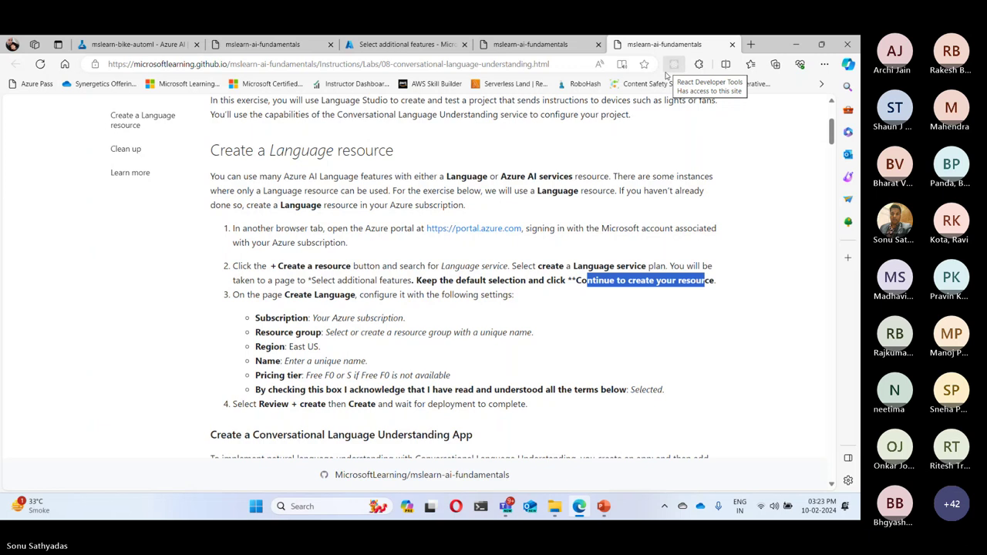
click(572, 40)
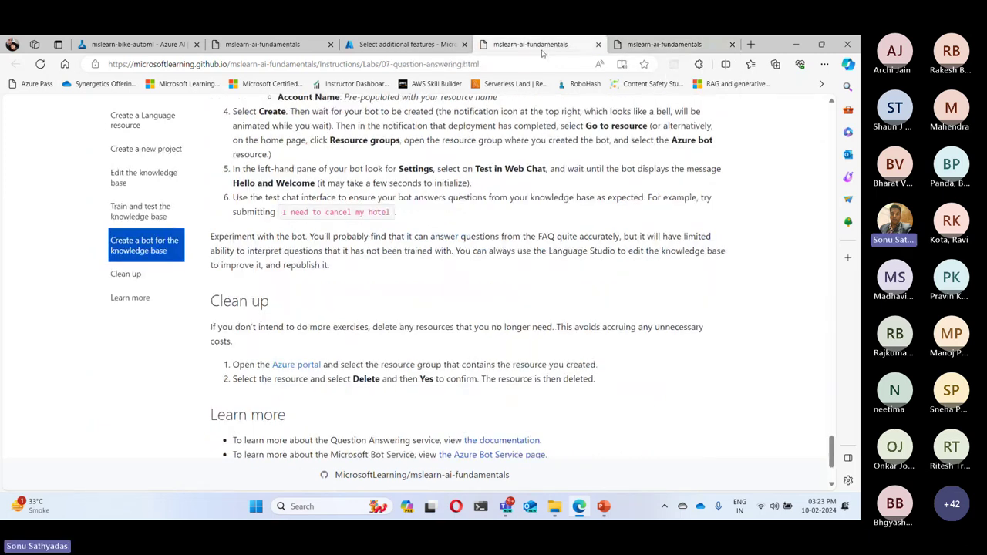
click(614, 51)
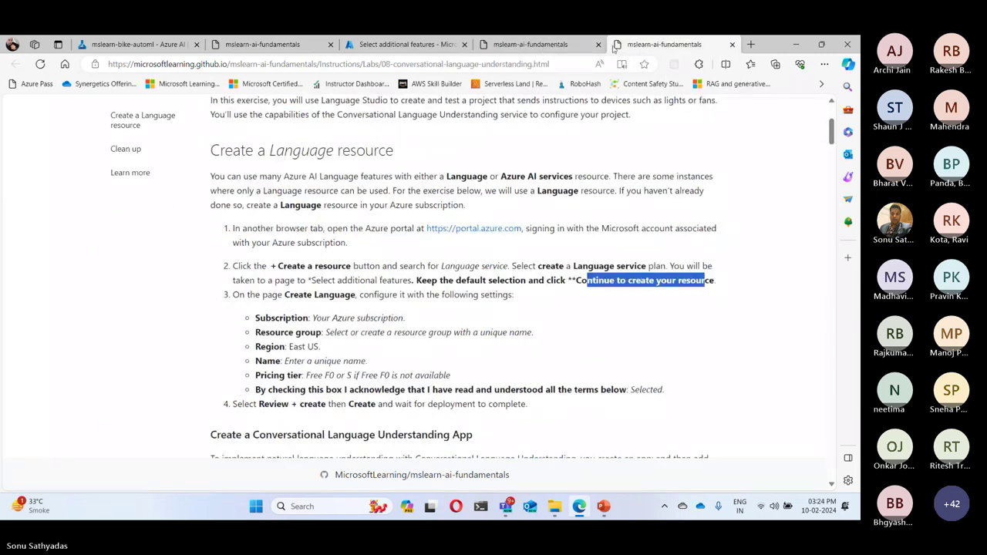
click(599, 45)
Continue creating the resource with the default features, and clear the text selection in the lab guide's Language resource instructions.
click(352, 48)
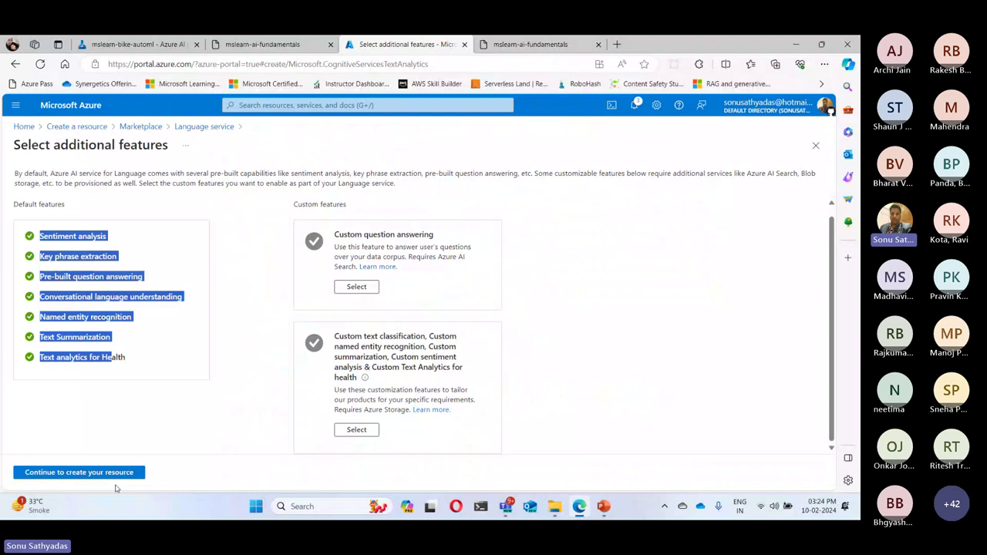
click(547, 48)
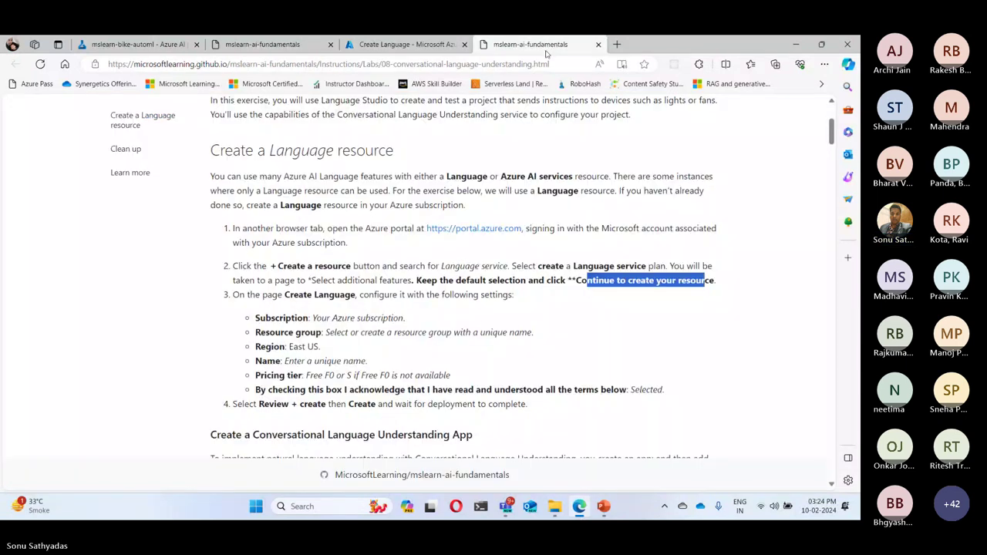
click(328, 205)
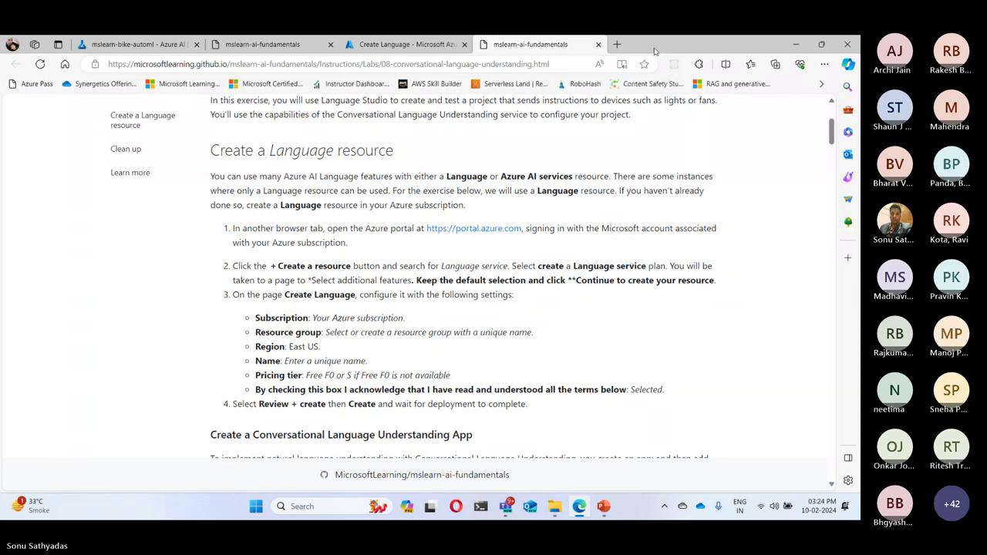
Configure the Language resource with group AI900Group, name syn-clu and tier Free F0, accept the Responsible AI terms and proceed to review.
click(346, 48)
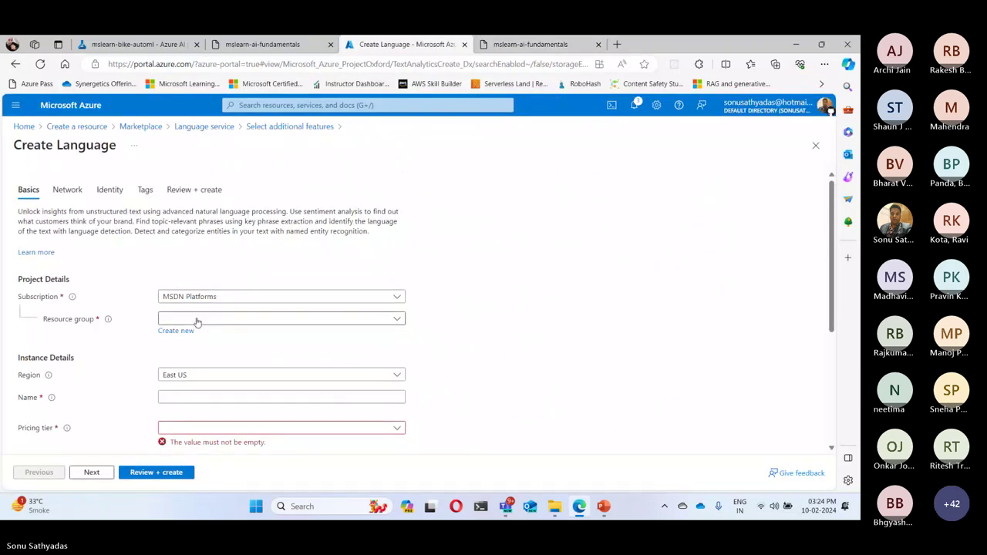
click(287, 396)
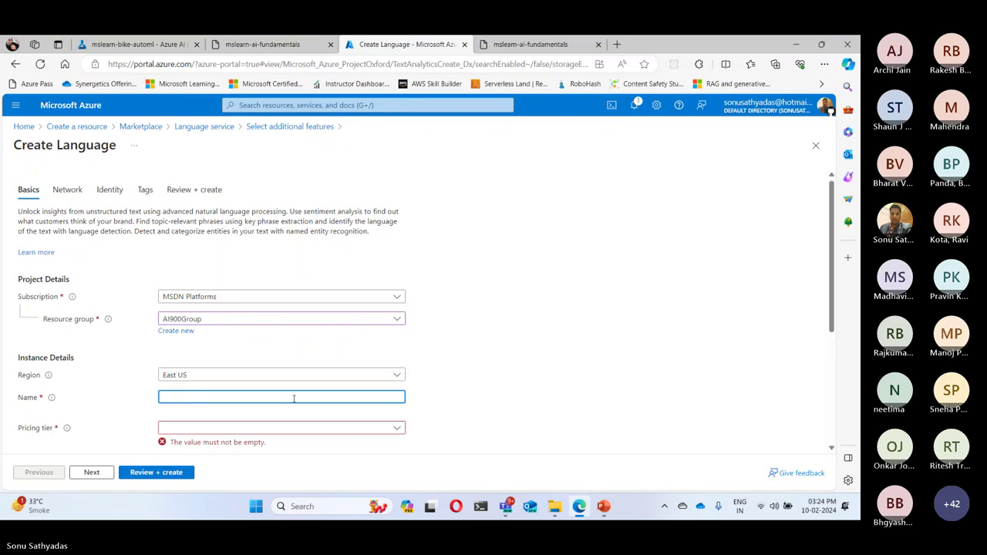
text(syn-clu)
click(531, 346)
scroll(439, 334, down, 2)
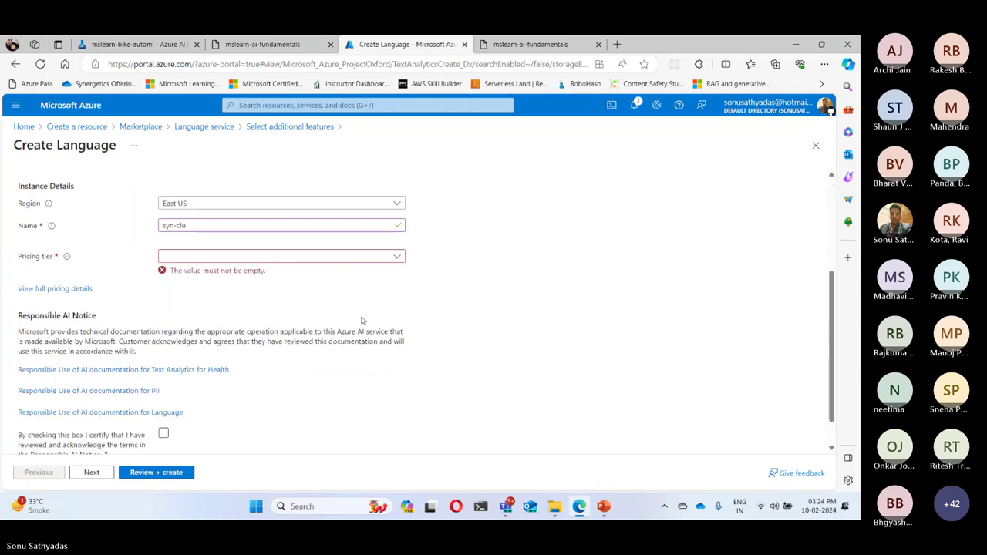
scroll(362, 320, down, 1)
click(193, 222)
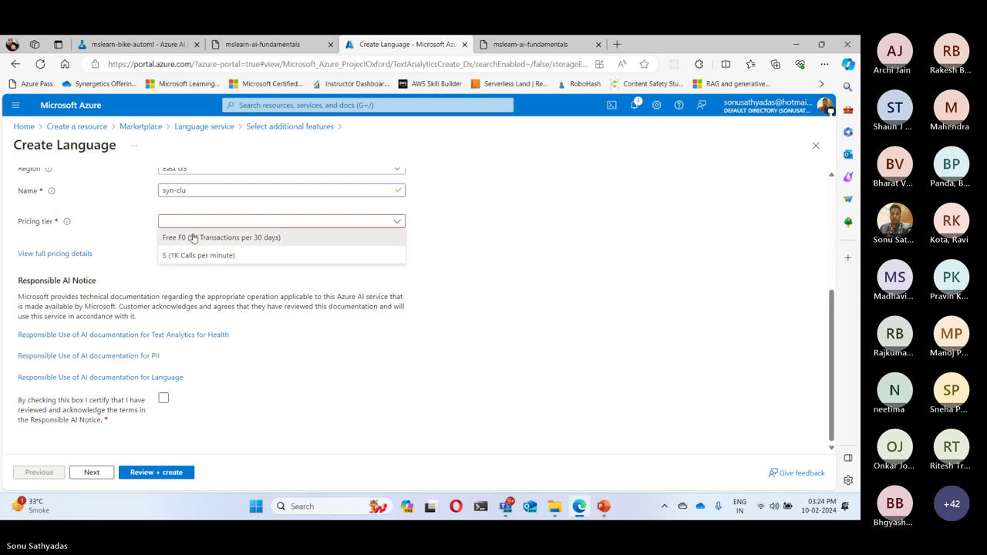
click(193, 238)
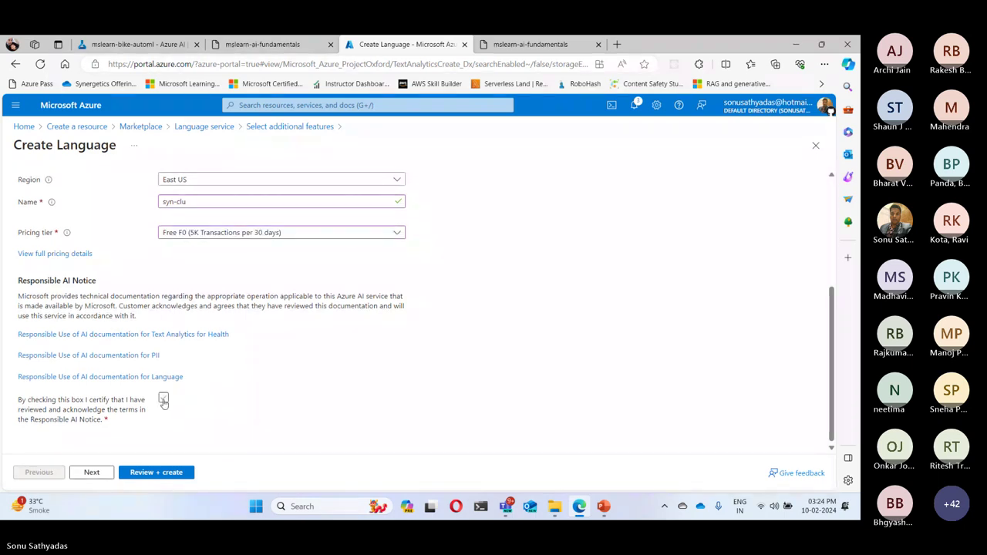
click(164, 398)
click(151, 473)
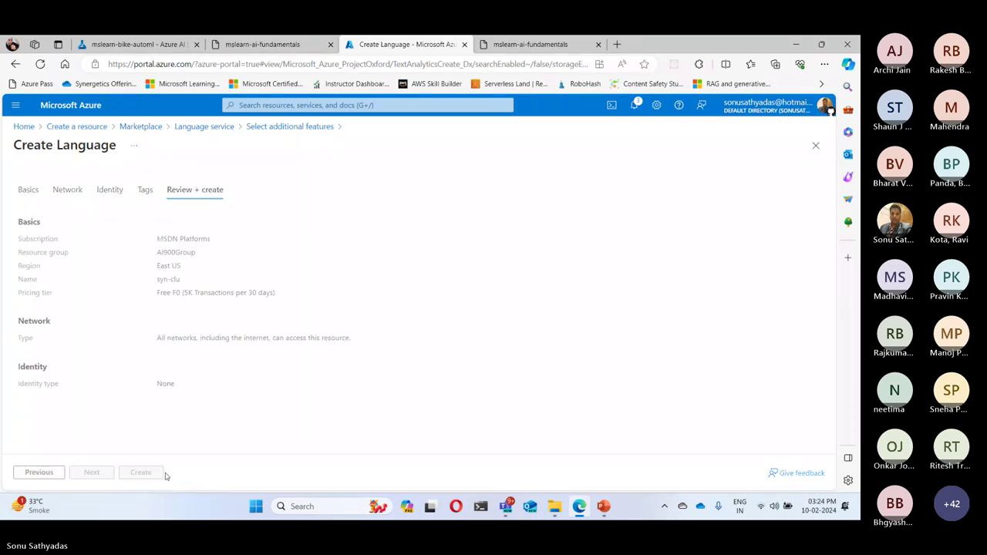
Check the pricing tier instruction in the lab guide and create the syn-clu Language resource.
click(543, 44)
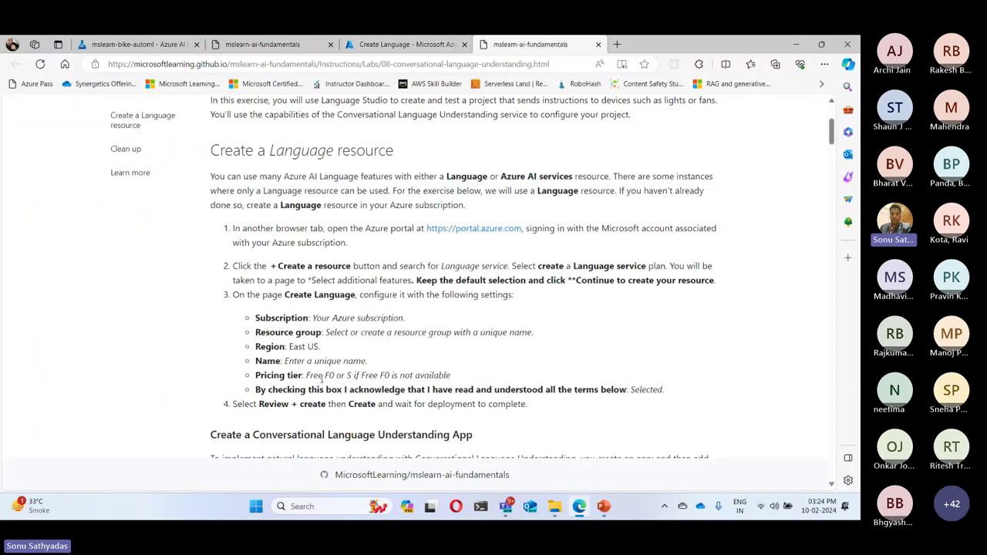
drag(324, 377, 402, 378)
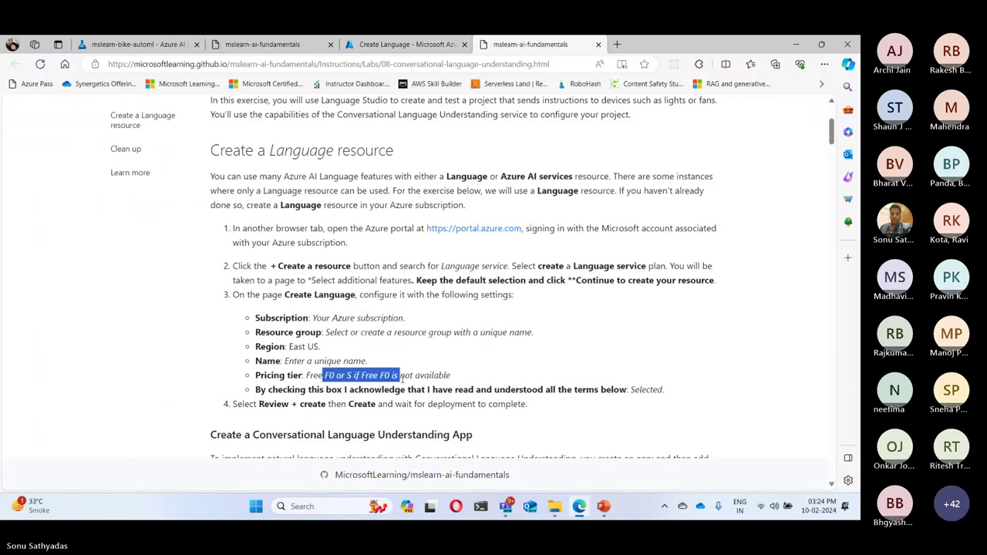
click(327, 165)
click(393, 44)
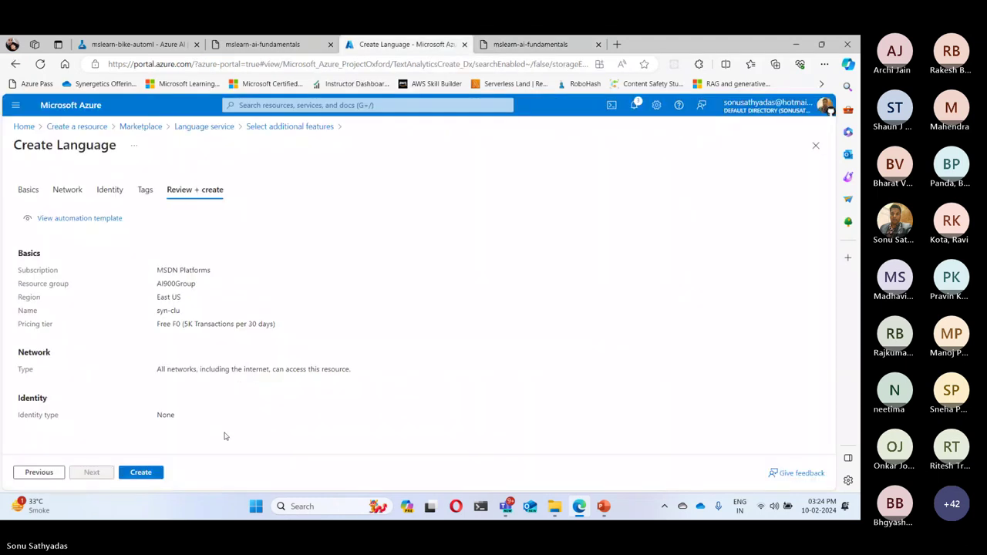
click(154, 472)
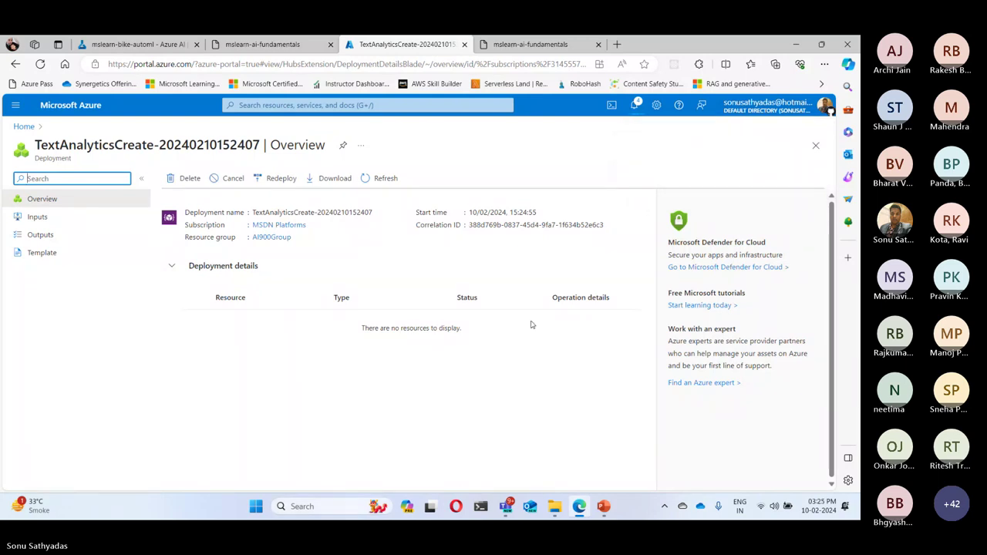
Find the lab guide's Create a Conversational Language Understanding App section and open Language Studio through its link.
click(539, 44)
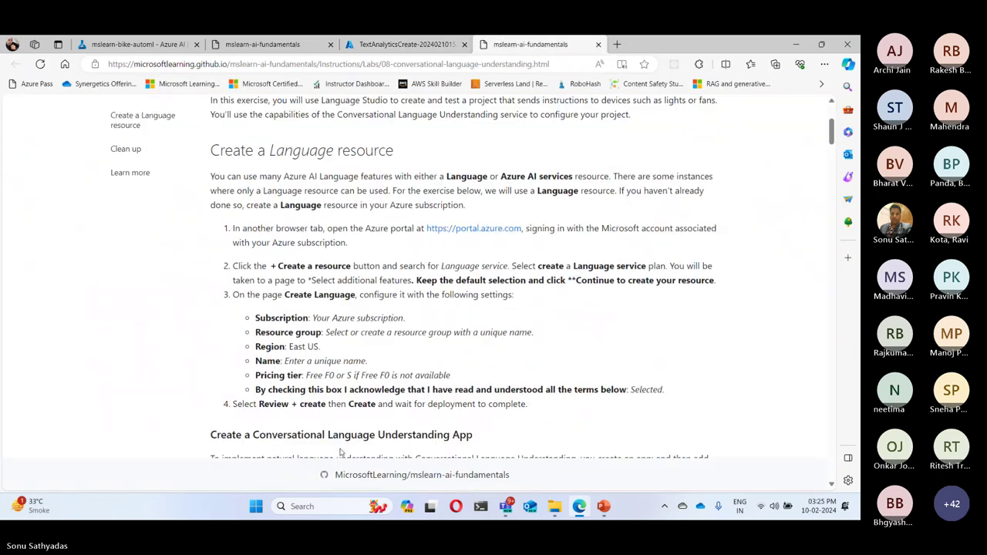
scroll(397, 282, down, 3)
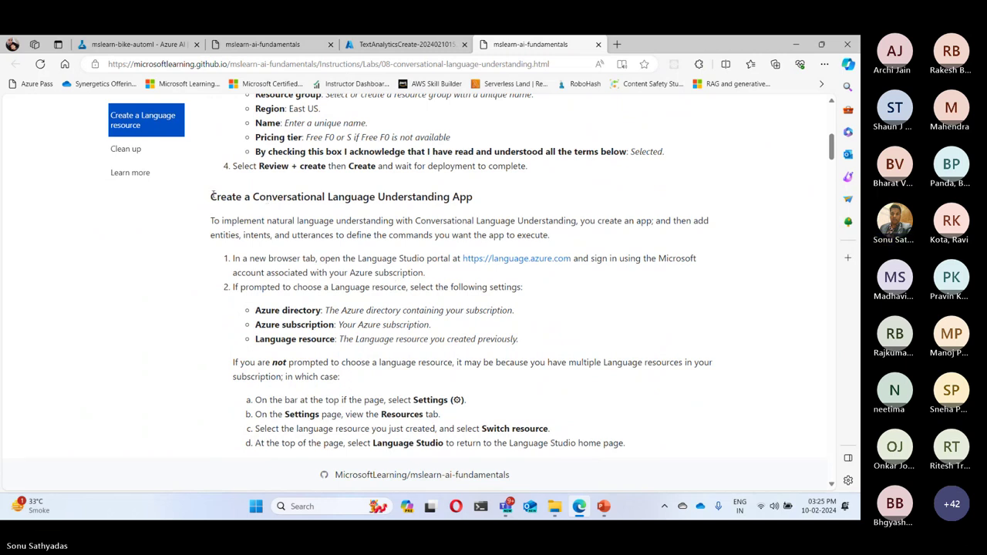
click(532, 261)
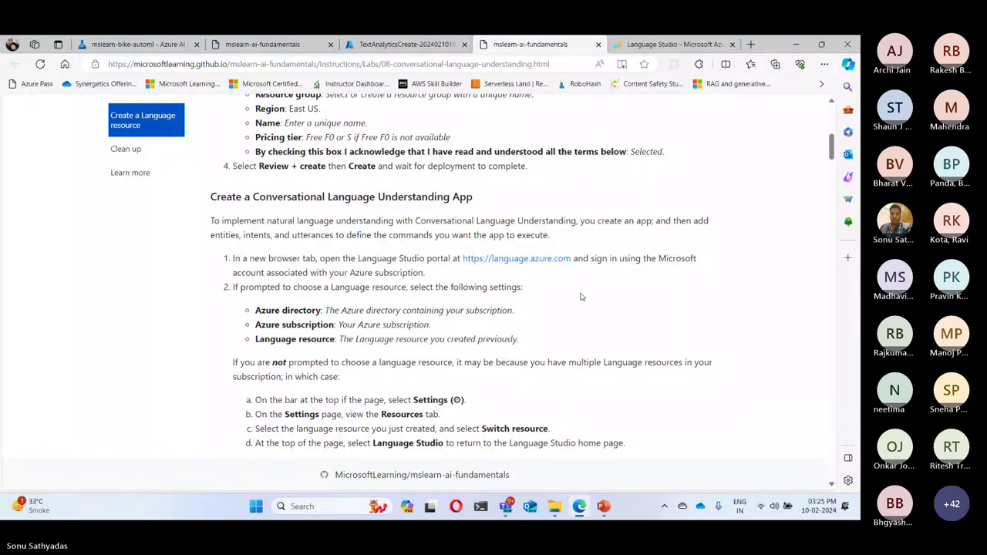
click(648, 42)
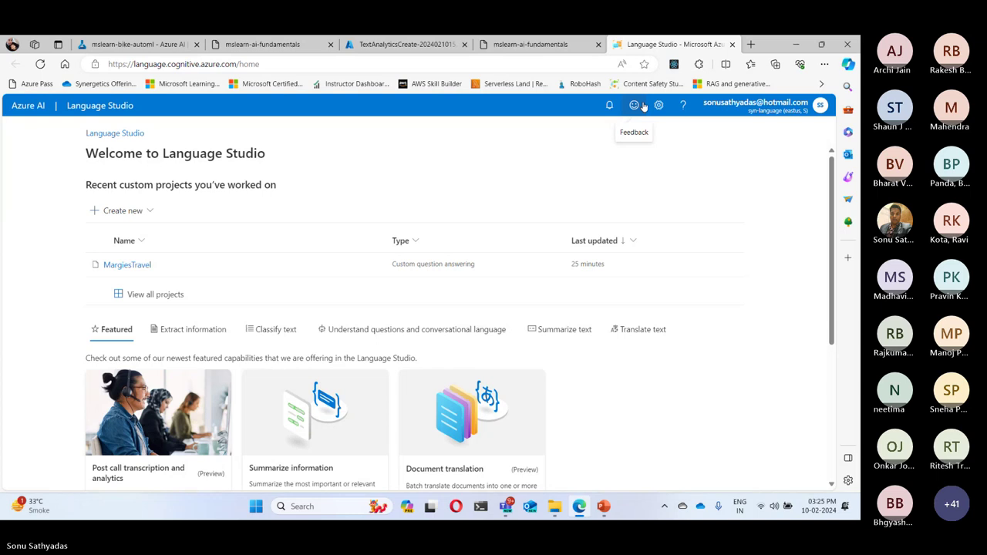
Check the syn-clu deployment in the Azure portal, open its resource group and return to Language Studio.
click(557, 44)
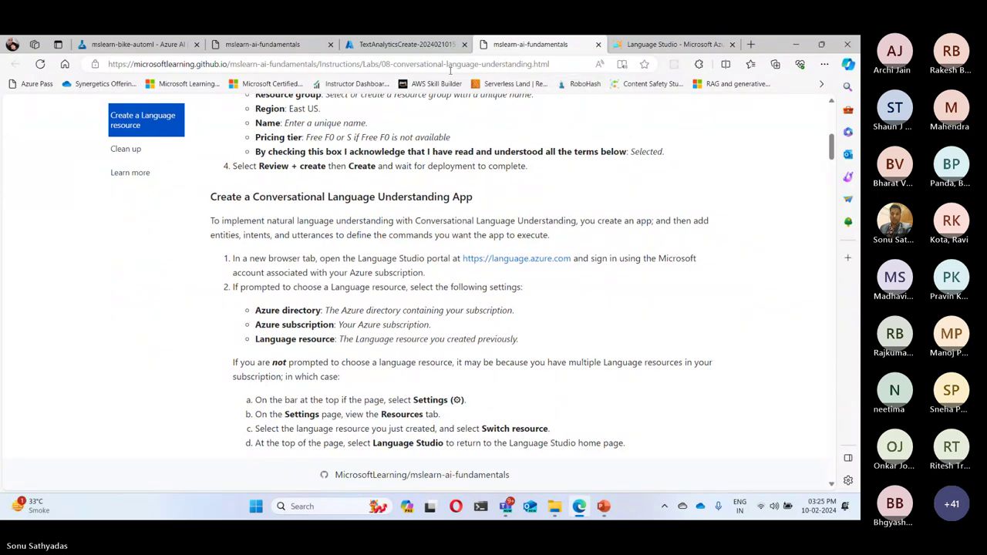
click(351, 45)
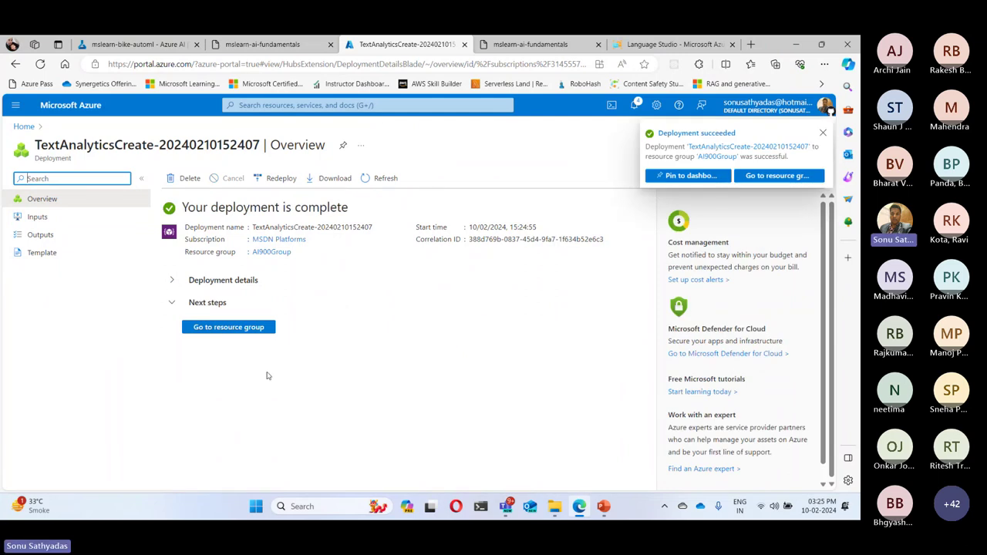
click(229, 328)
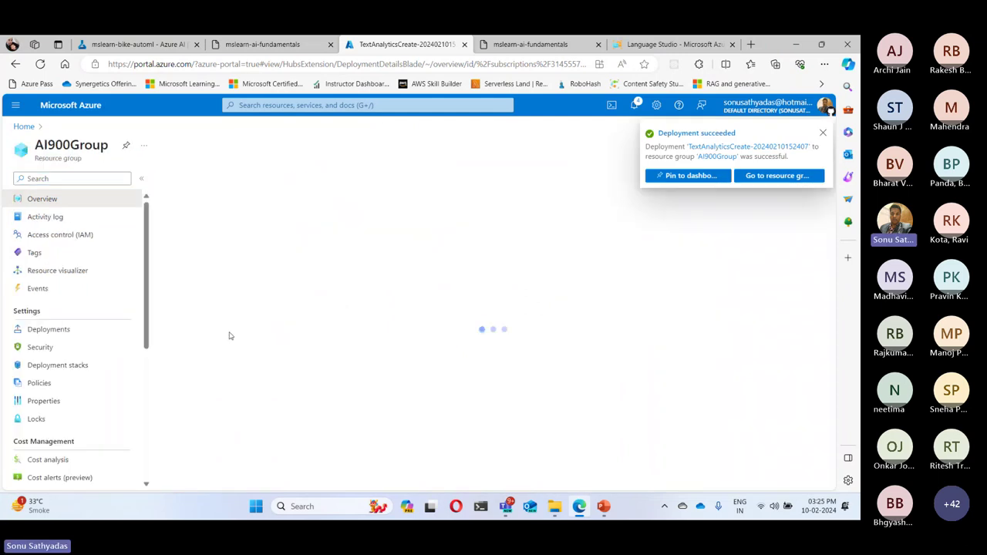
click(687, 41)
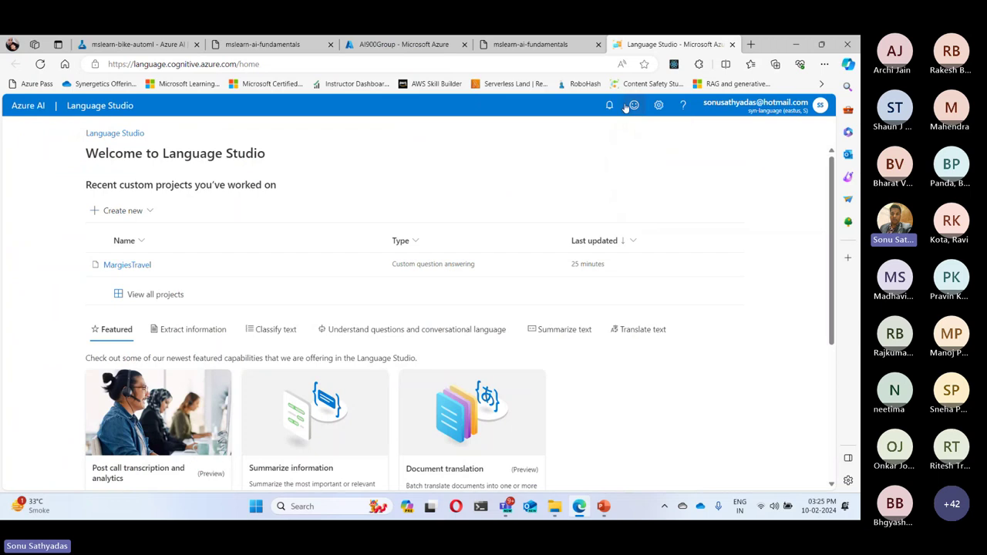
Open Language Studio's settings, review the directories and switch the current Language resource to syn-clu.
click(660, 108)
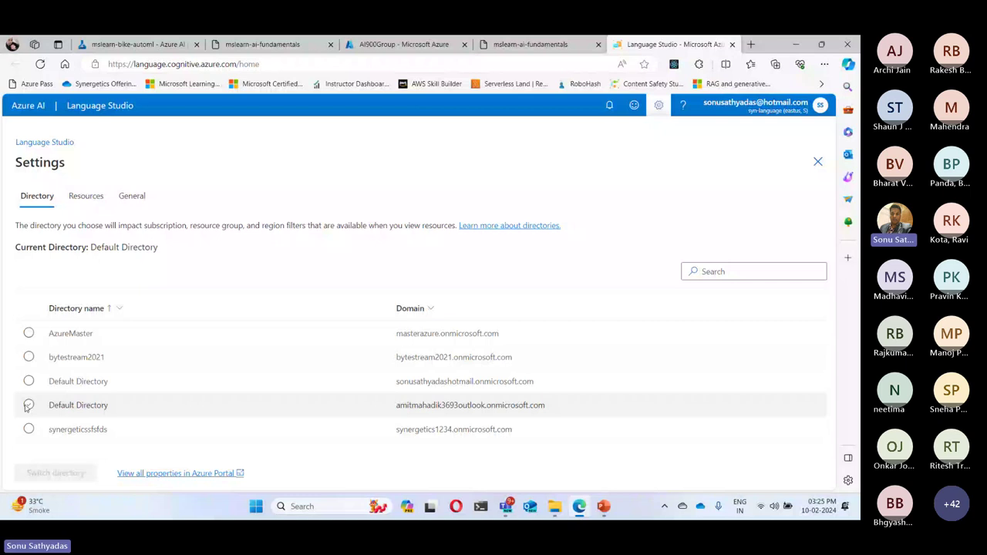
click(147, 381)
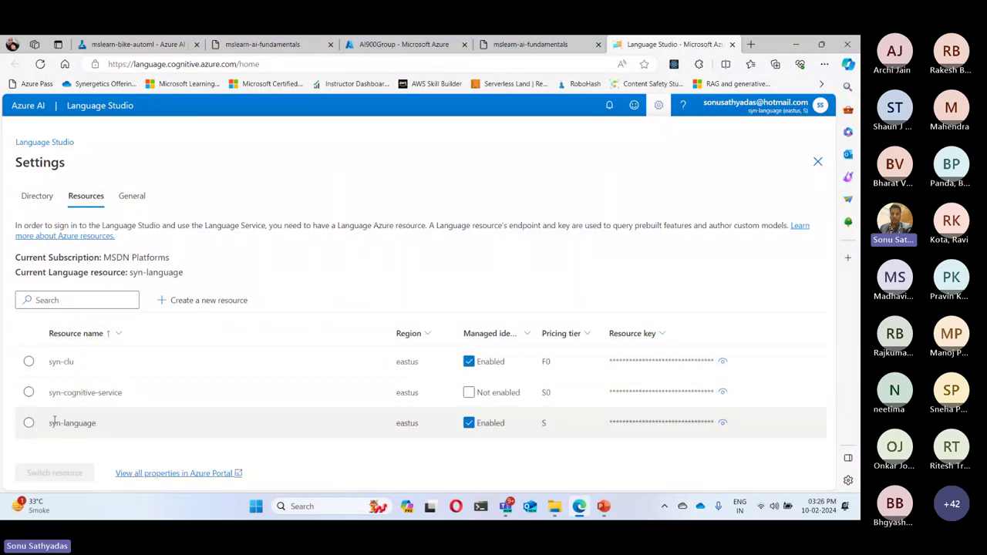
click(29, 363)
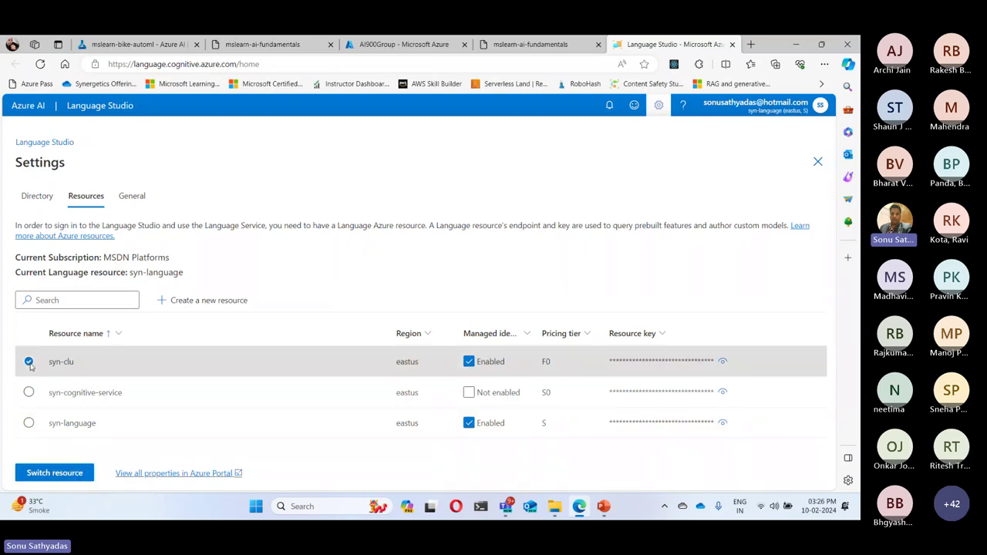
click(57, 474)
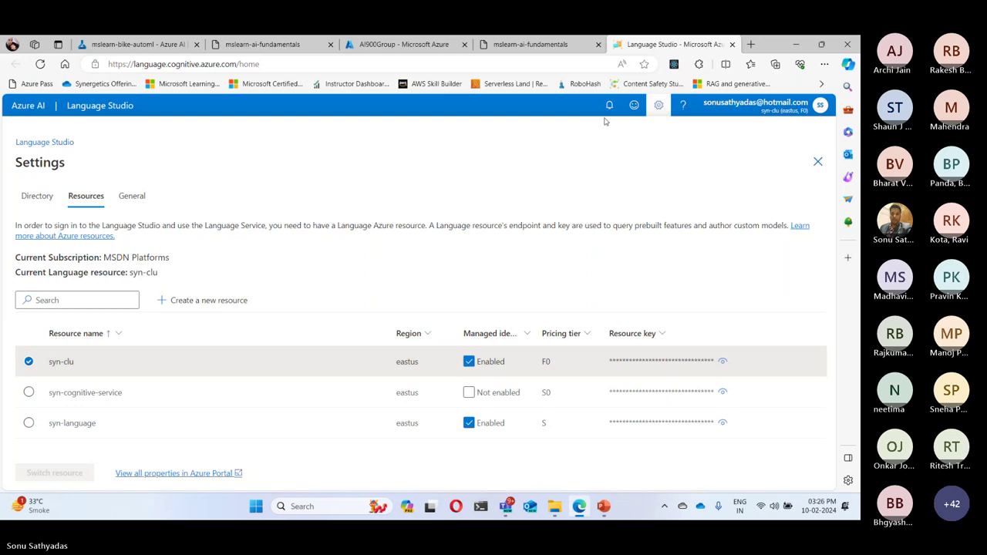
Find the project creation instructions in the lab guide and highlight "Create a project".
click(530, 44)
scroll(446, 258, down, 3)
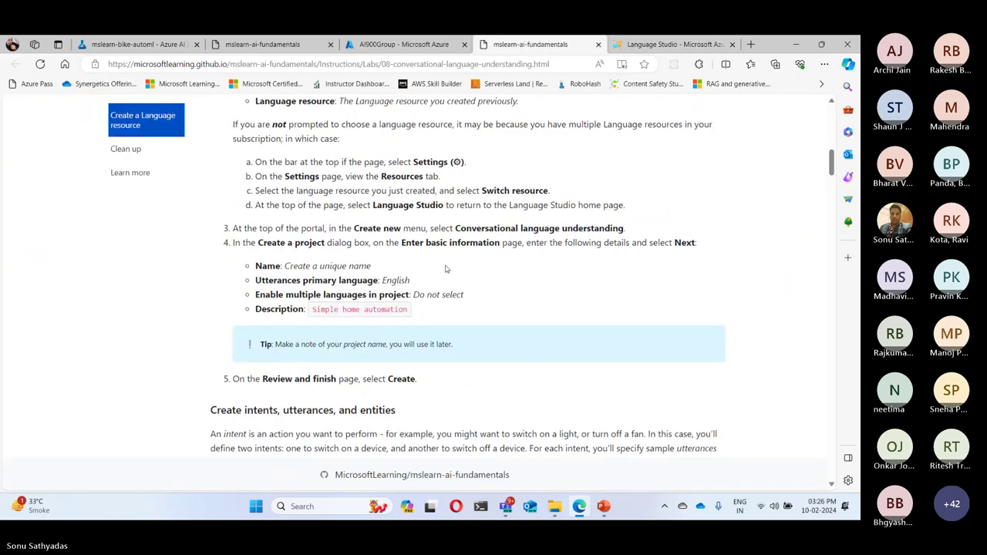
scroll(445, 268, down, 1)
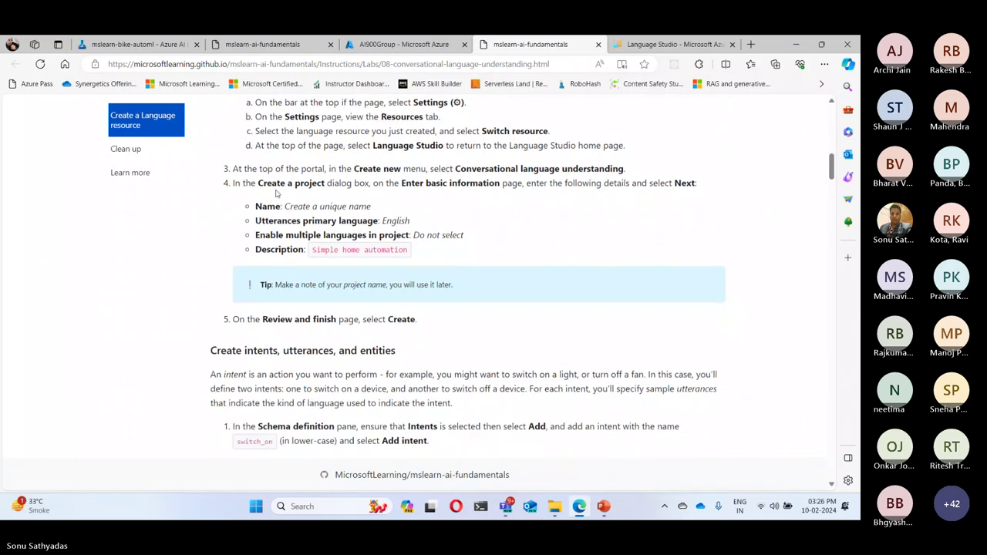
drag(259, 184, 326, 183)
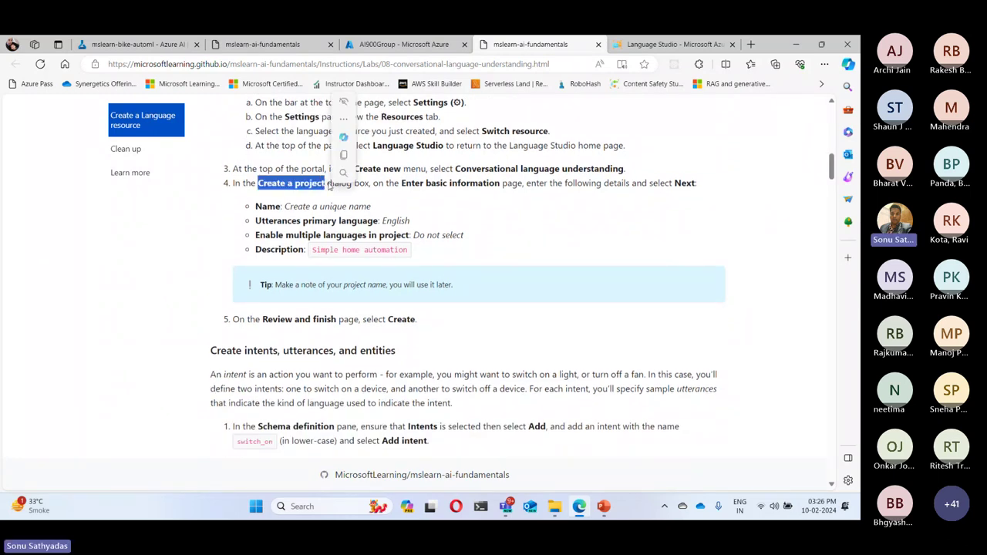
Highlight "Conversational language understanding" in the lab guide, return to Language Studio, leave its settings and start a new project of that type.
click(463, 199)
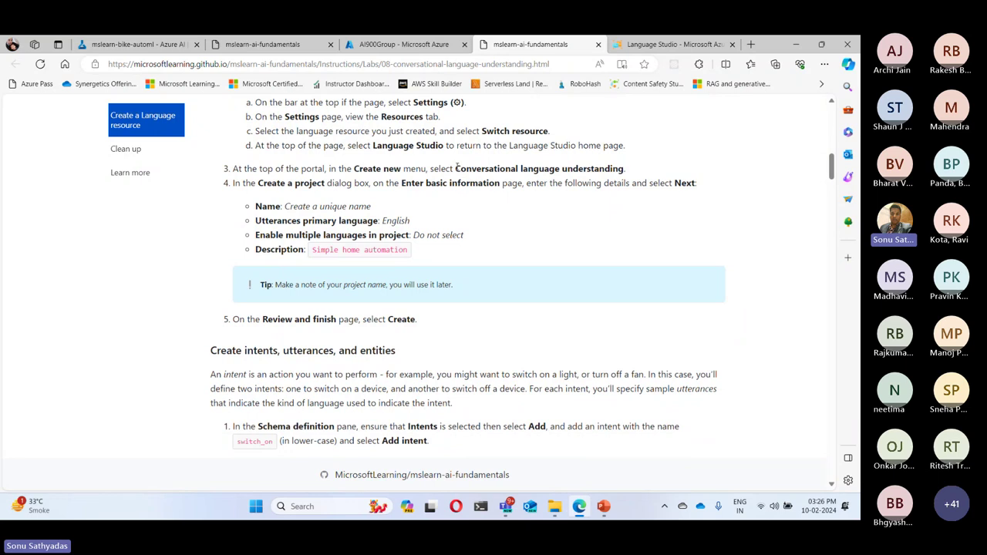
drag(450, 168, 624, 170)
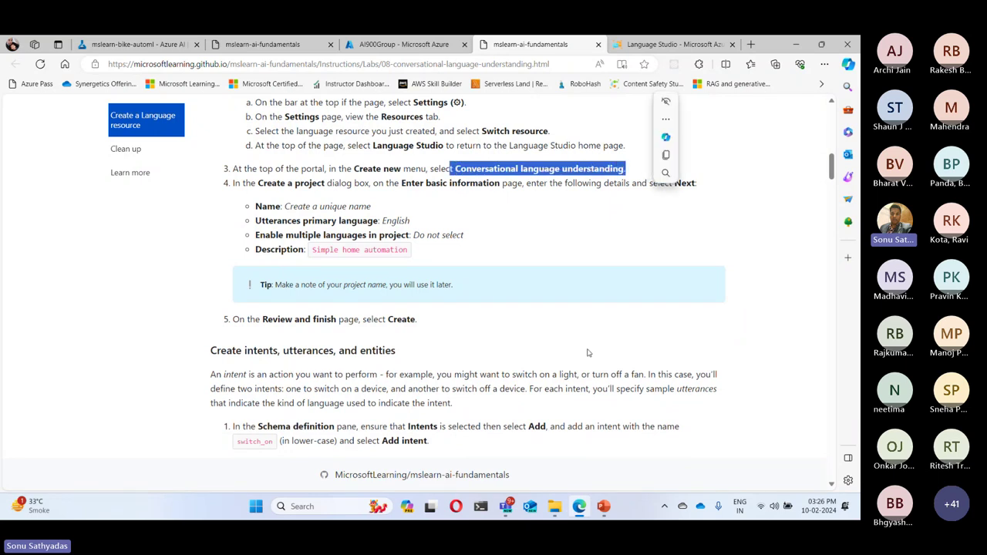
click(671, 44)
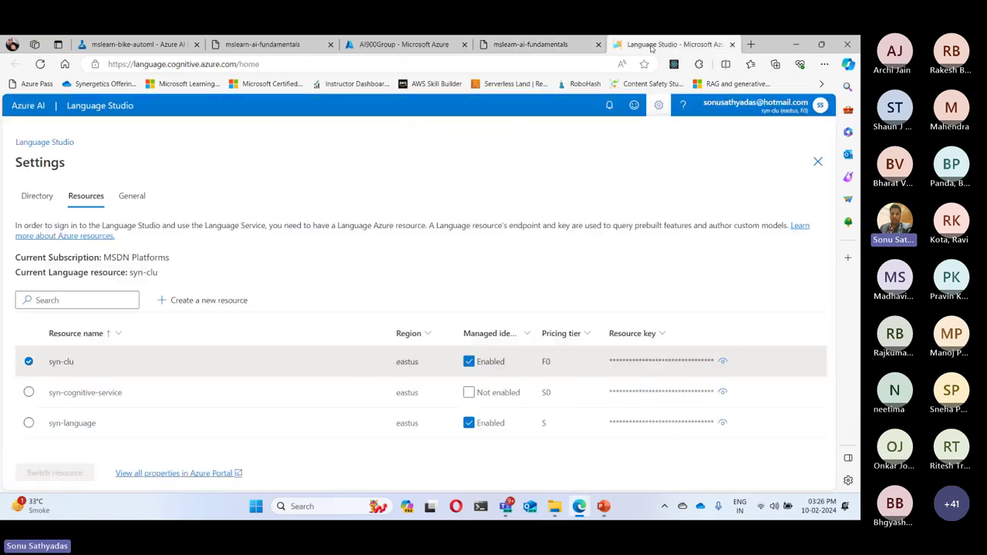
key(Escape)
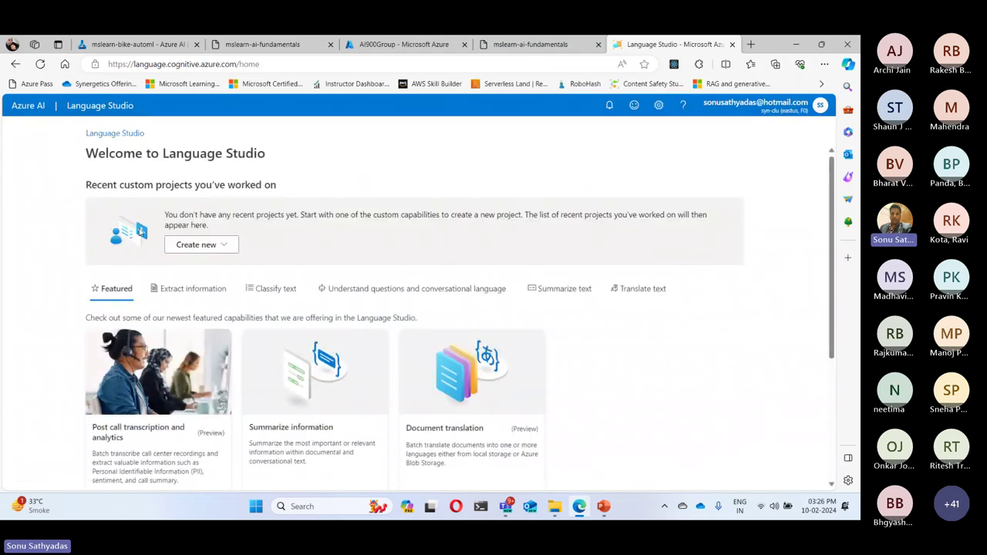
click(202, 246)
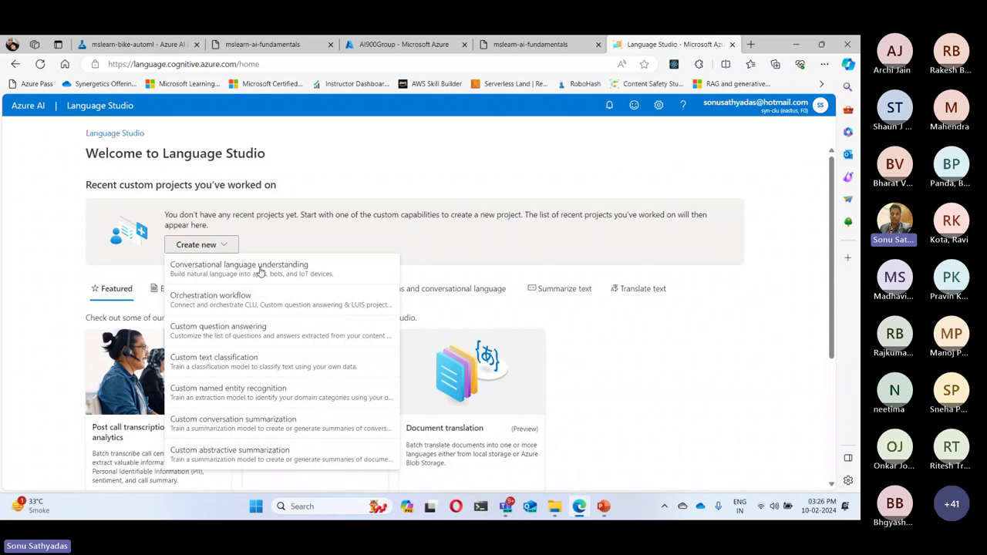
click(261, 270)
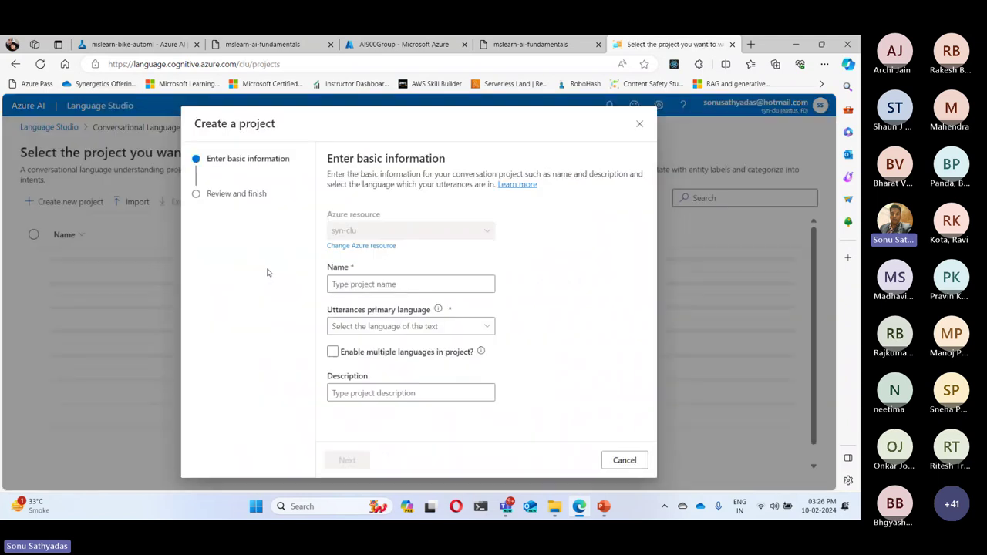
Check the naming instructions in the lab guide and name the new project synergetics-clu-project.
click(363, 279)
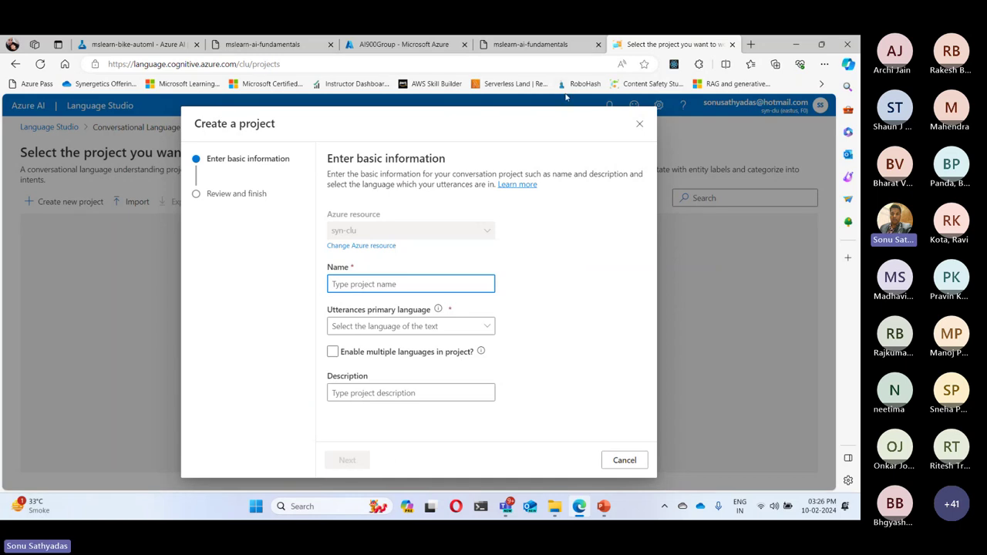
click(532, 44)
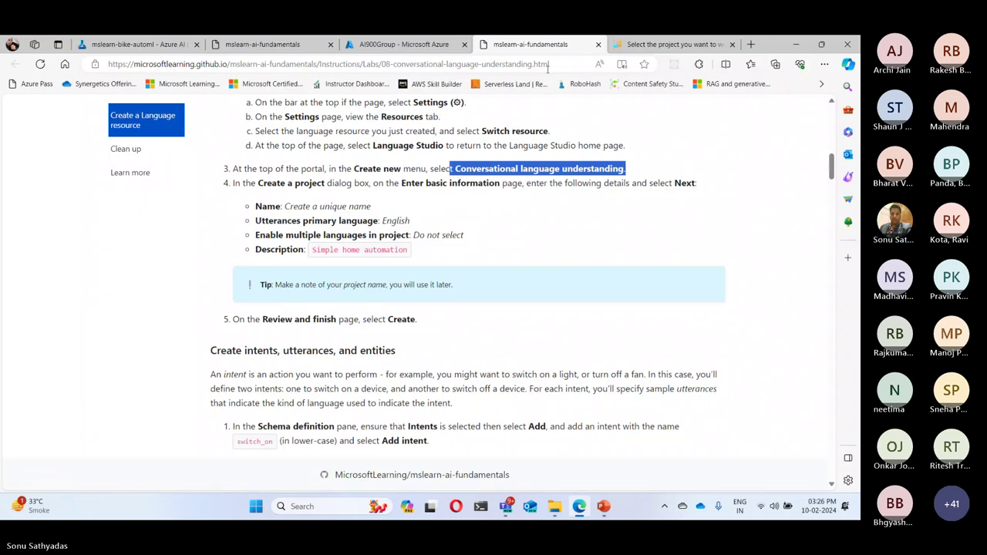
click(691, 46)
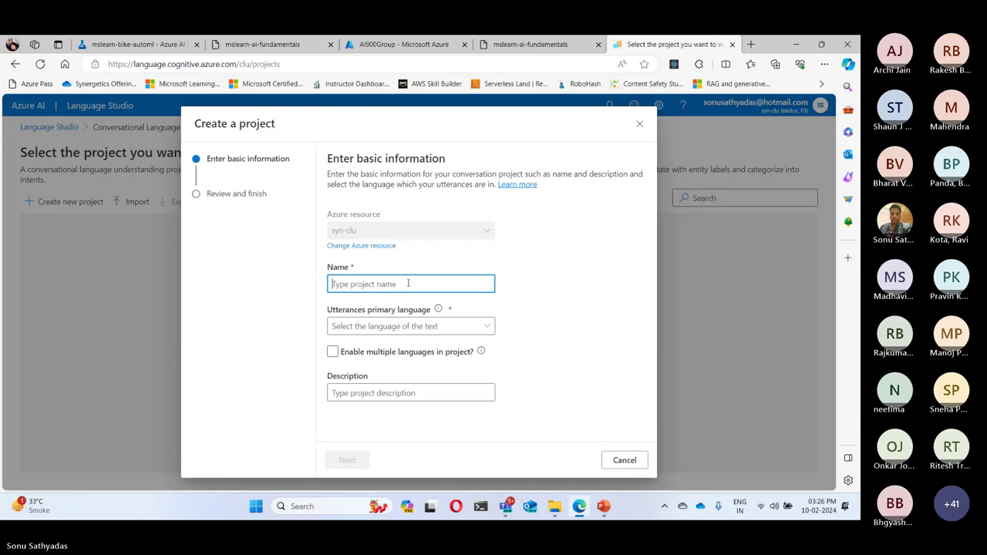
text(my-clu)
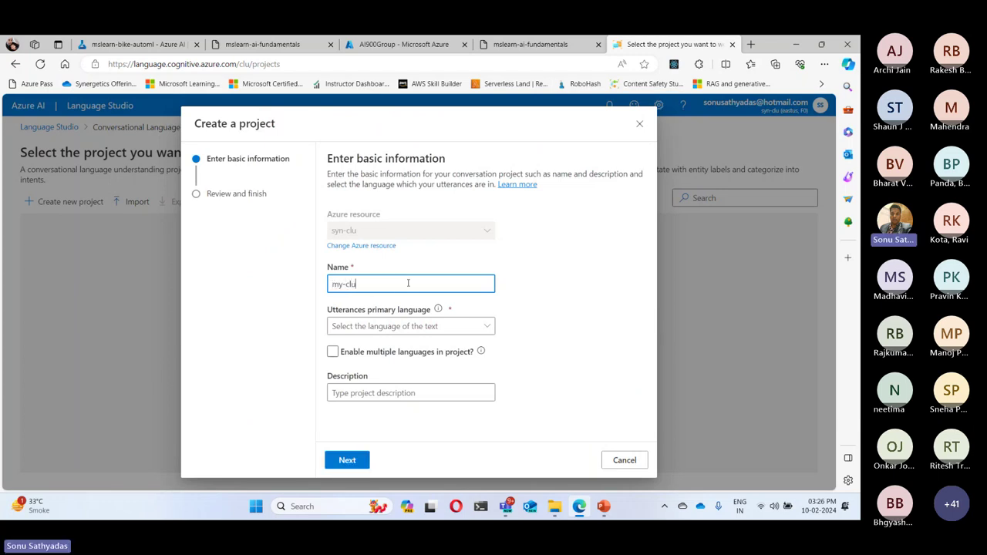
text(-project)
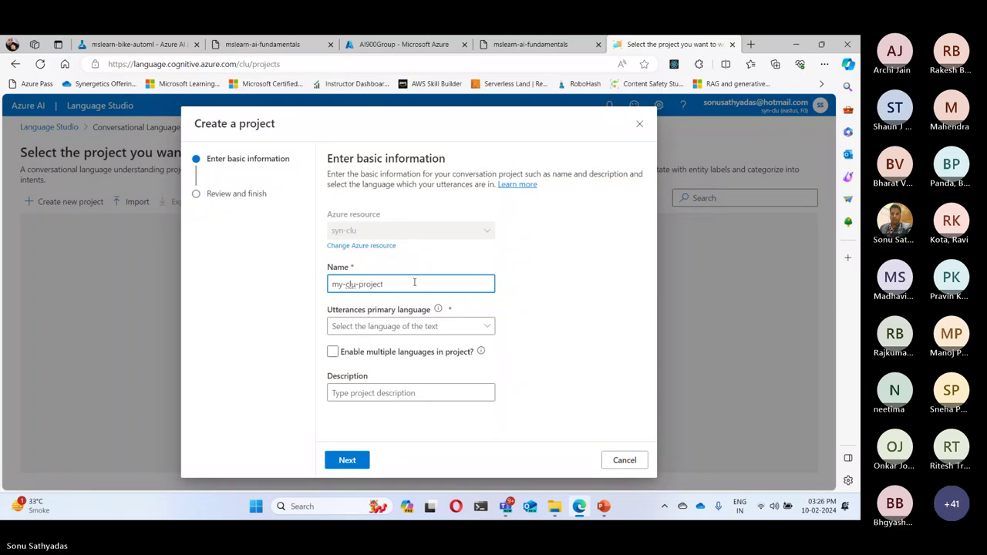
click(555, 299)
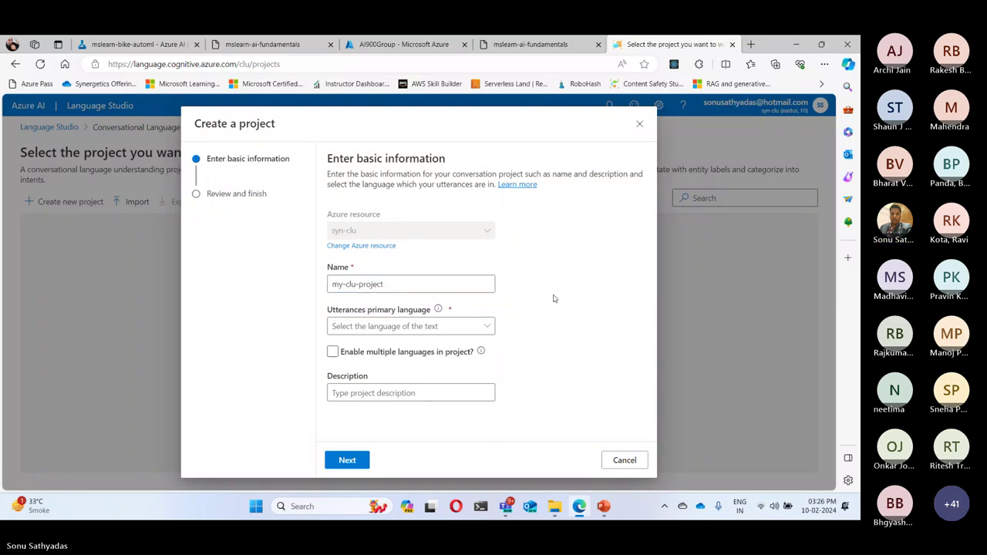
click(345, 284)
key(BackSpace)
key(BackSpace)
key(BackSpace)
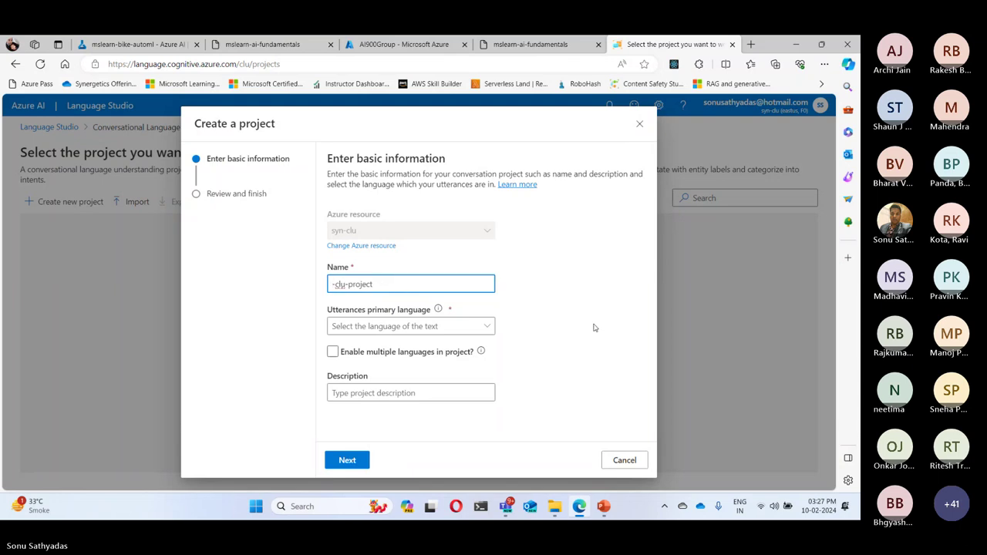
text(synergetics)
Try to choose the utterances primary language for the new project.
click(394, 326)
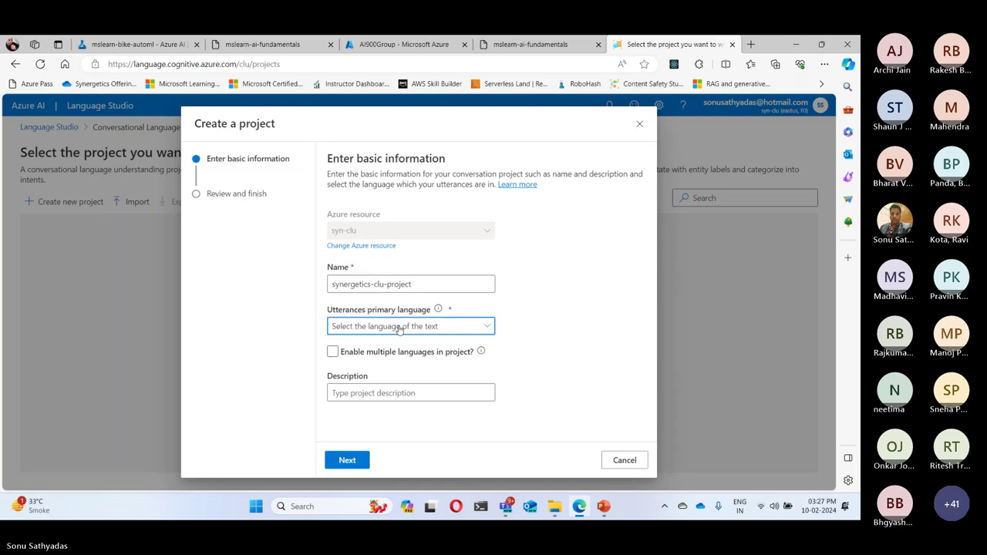
click(619, 336)
click(370, 328)
click(579, 337)
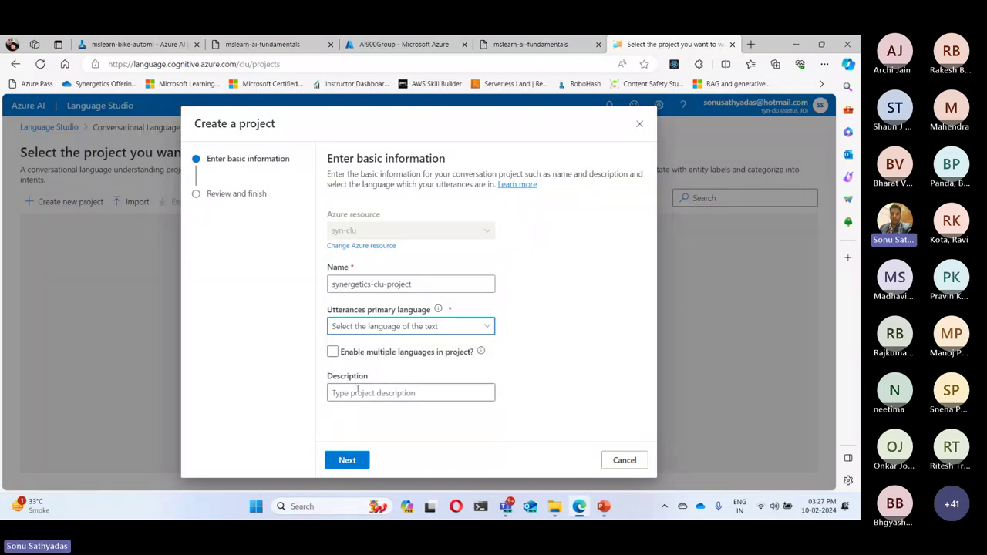
Copy "Simple home automation" from the lab guide into the project description and try to continue to the review page.
key(ctrl+shift+Tab)
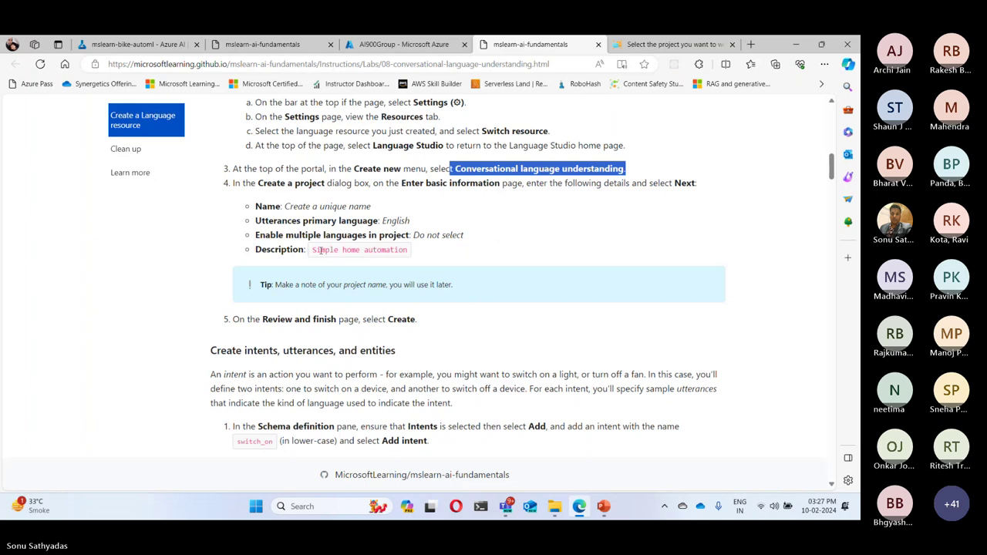
drag(313, 251, 429, 264)
key(ctrl+c)
key(ctrl+Tab)
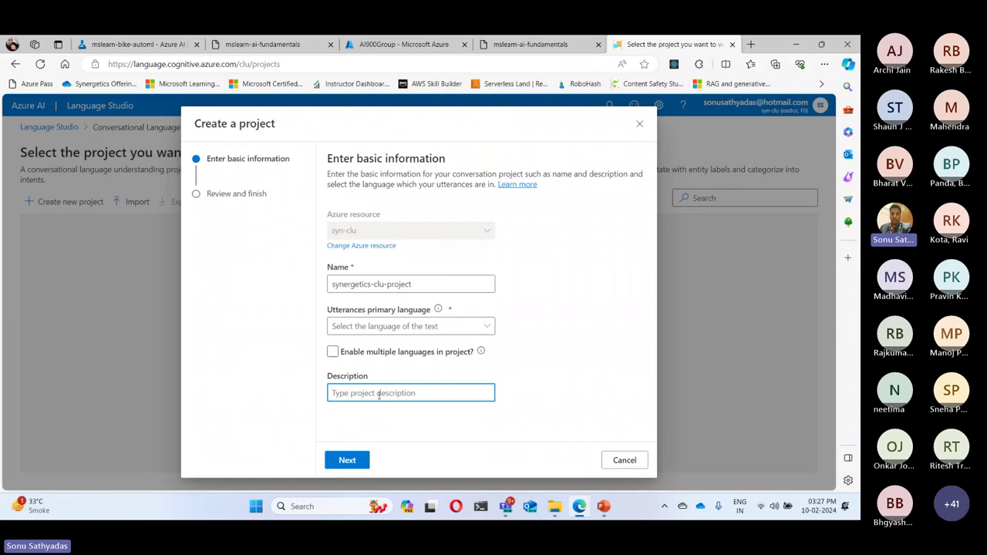
key(ctrl+v)
click(347, 461)
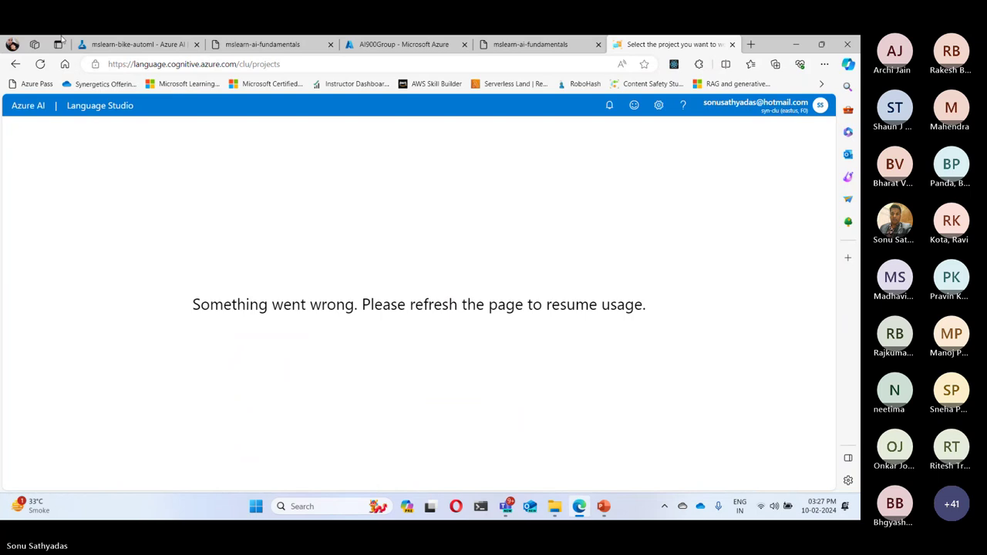
Reload the project creation page and create the project synergetics-clu with the description "Simple home automation".
click(43, 66)
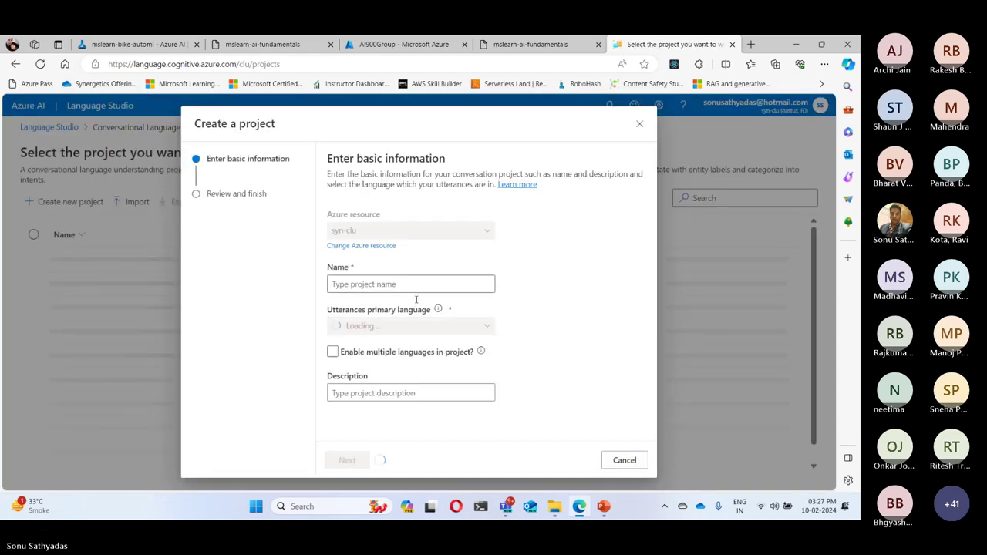
click(398, 284)
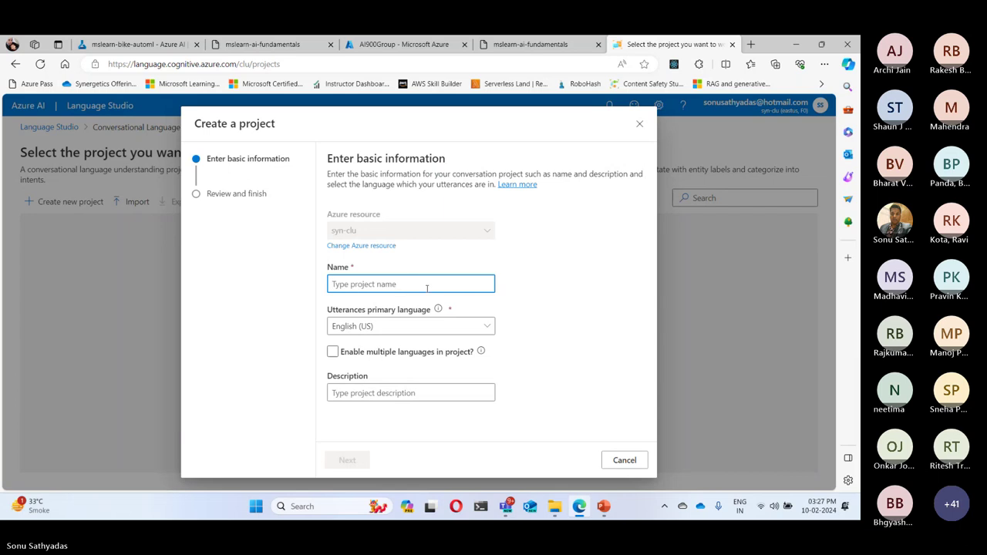
text(syner)
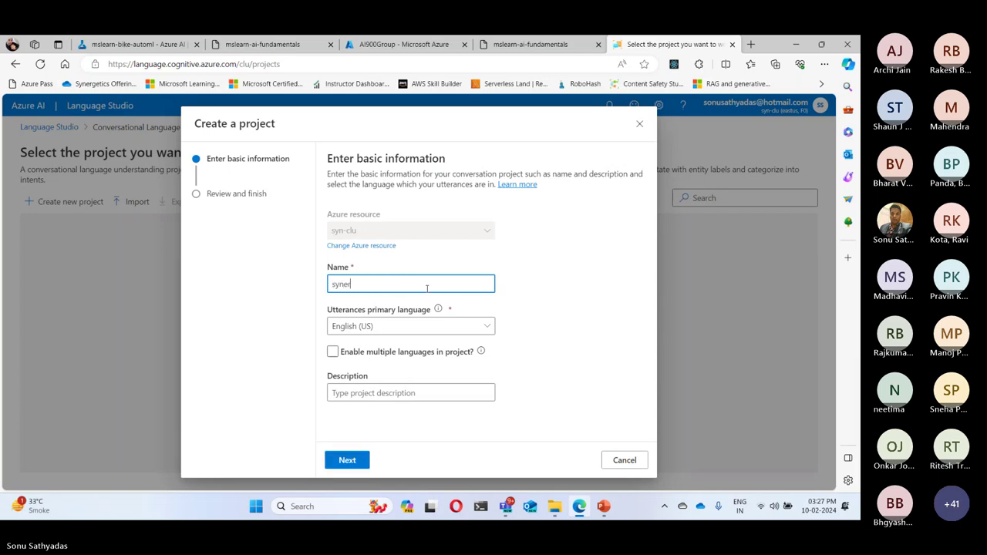
text(getics-clu)
click(350, 394)
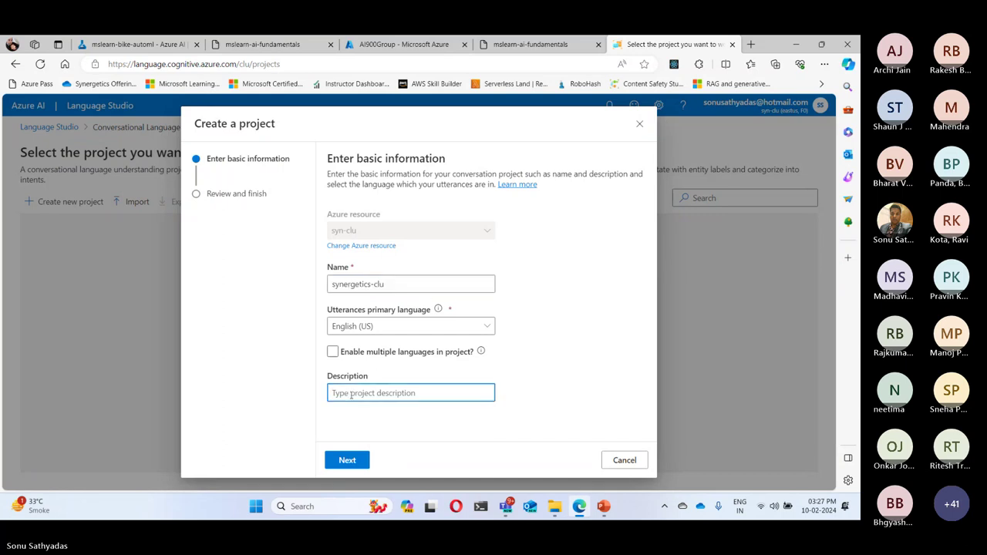
key(ctrl+v)
click(347, 460)
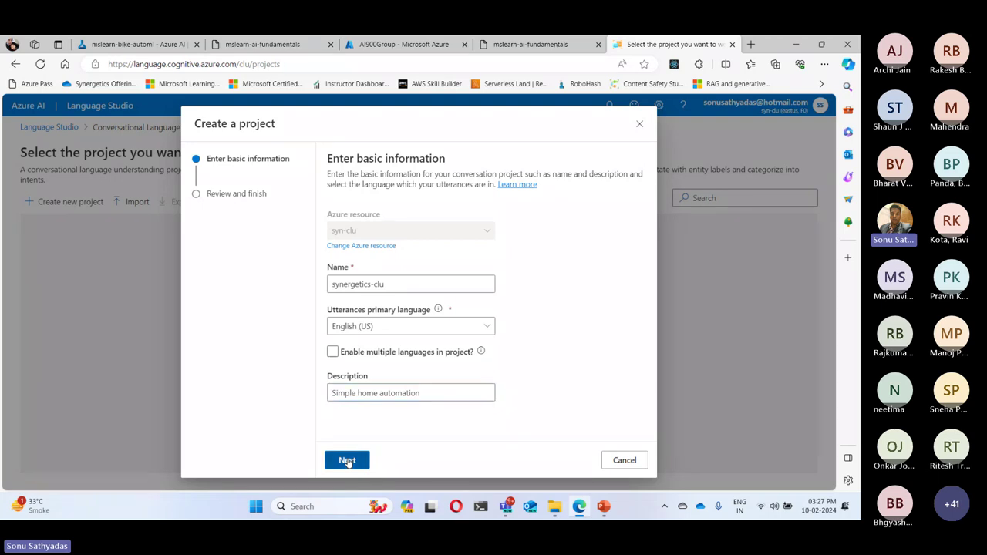
click(398, 461)
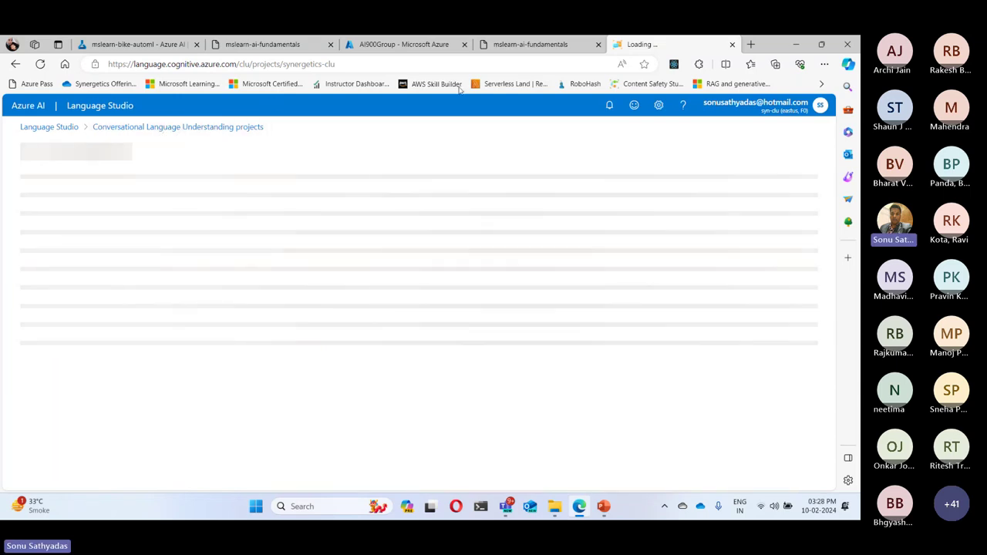
Examine the lab guide's Create intents, utterances, and entities section for the instructions on adding the first intent.
click(530, 44)
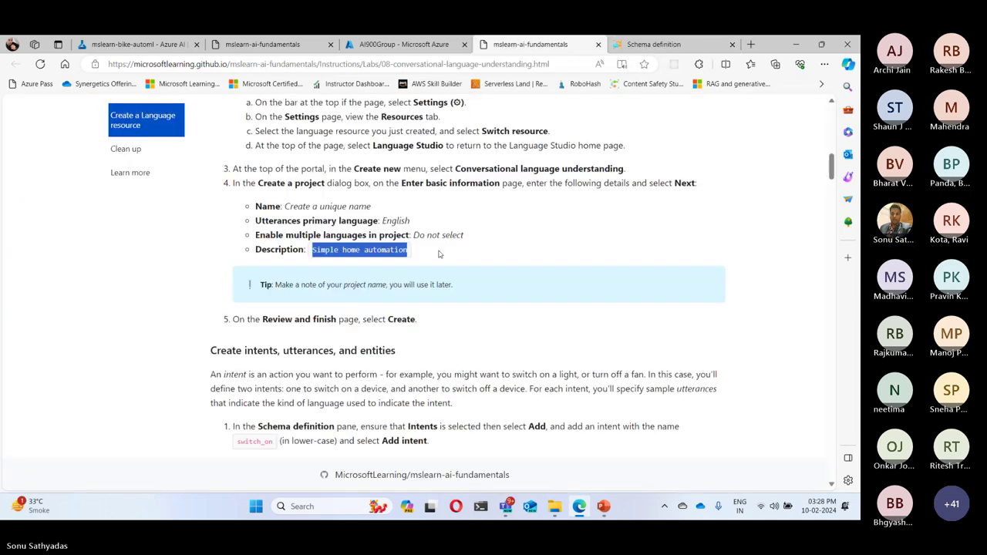
scroll(439, 254, down, 2)
scroll(440, 254, down, 2)
scroll(439, 254, up, 1)
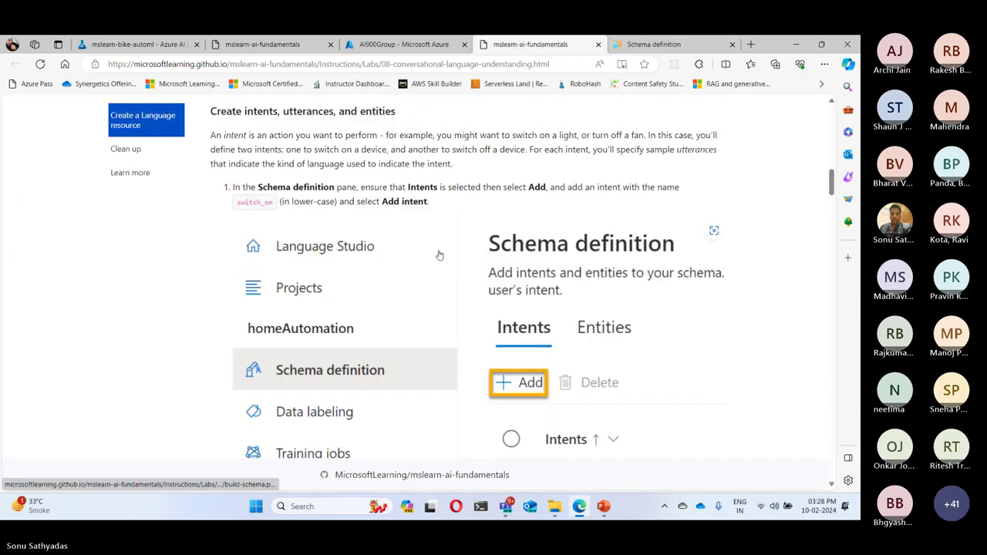
double_click(259, 114)
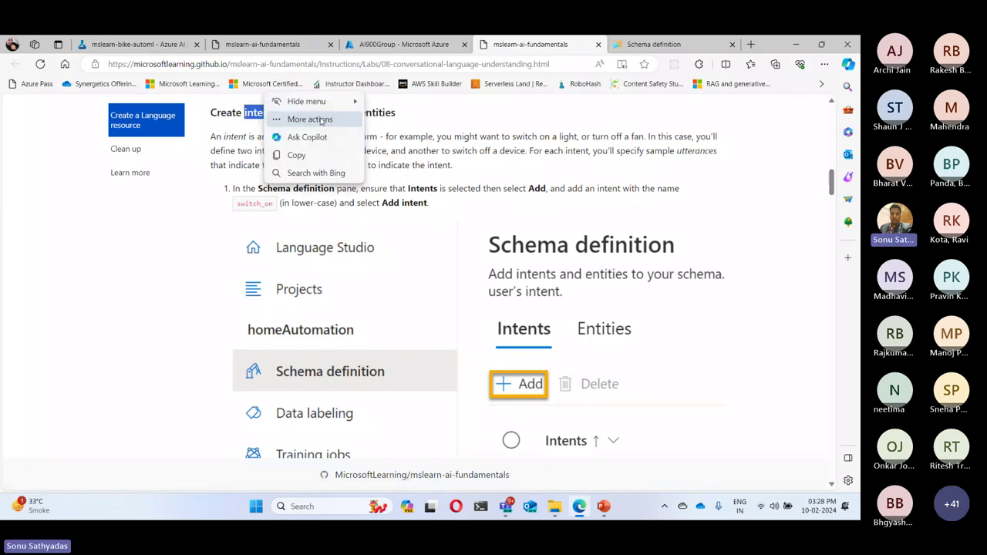
click(486, 117)
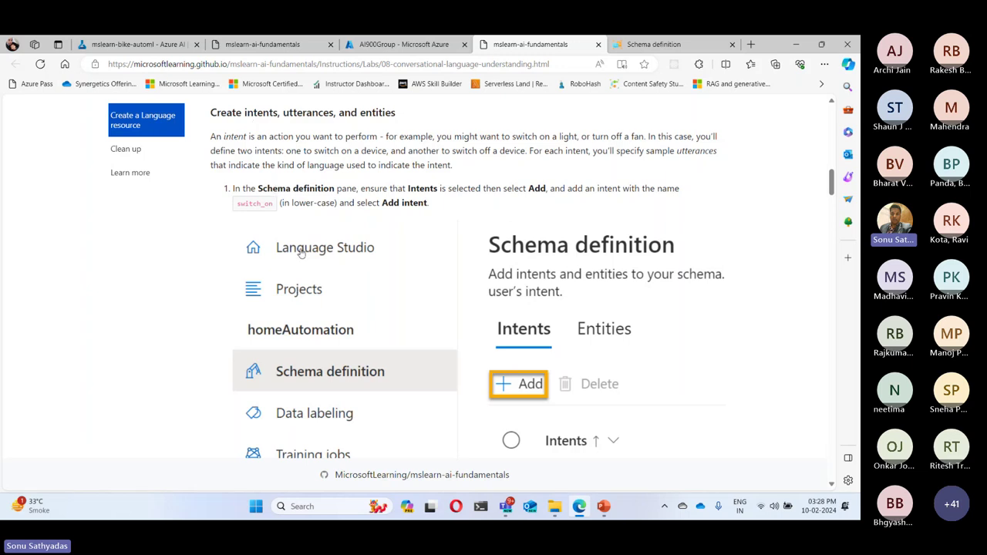
Start adding an intent in the project's schema definition and select the intent name switch_on in the lab guide.
click(659, 45)
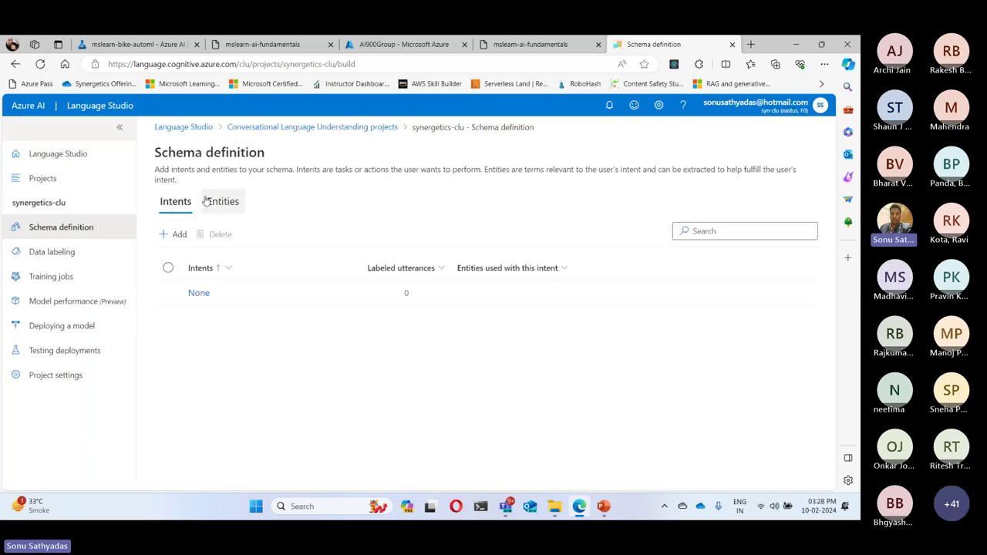
click(170, 203)
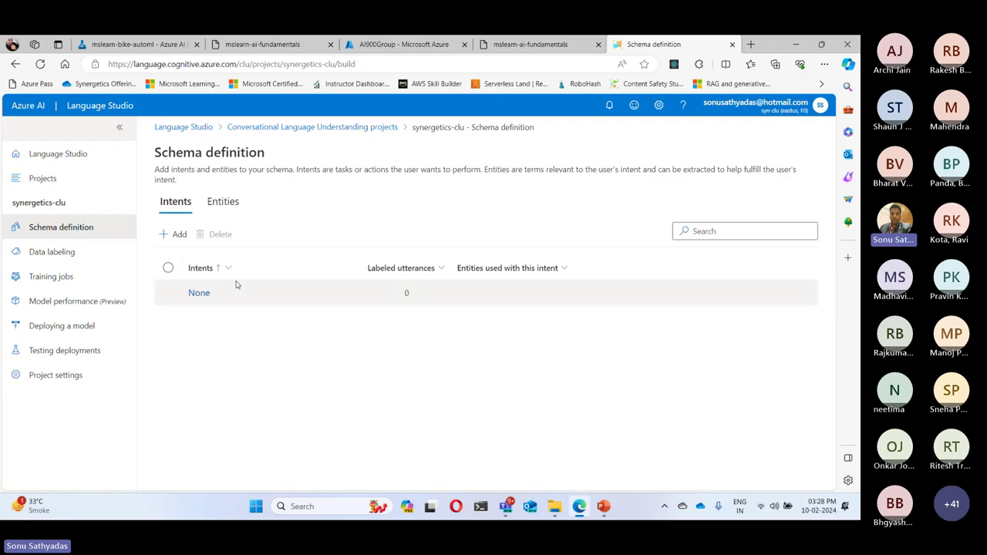
click(180, 235)
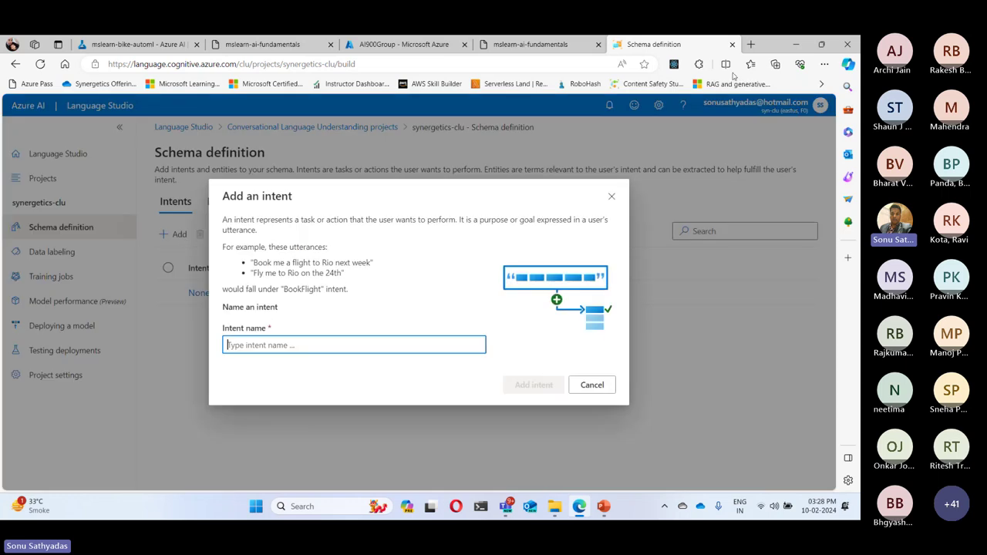
click(562, 46)
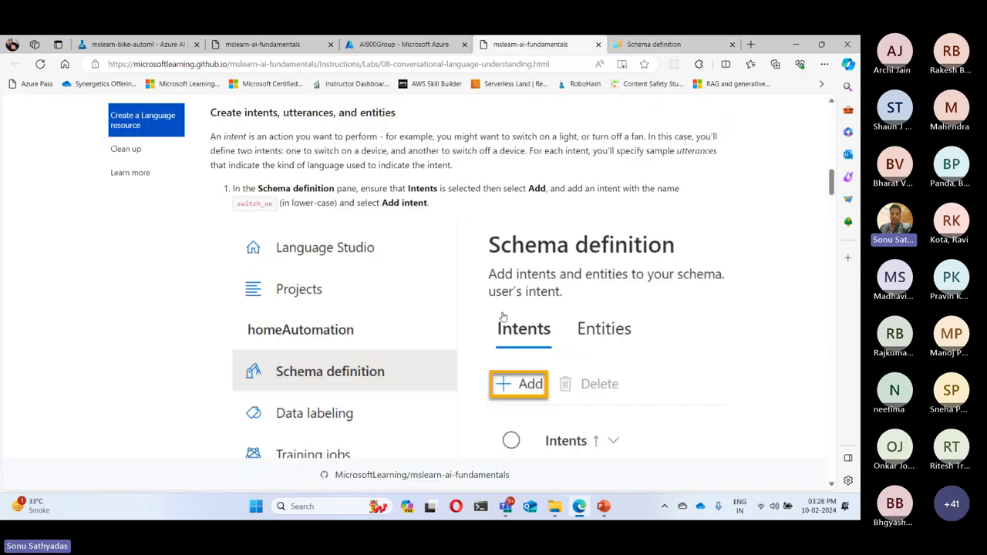
double_click(253, 203)
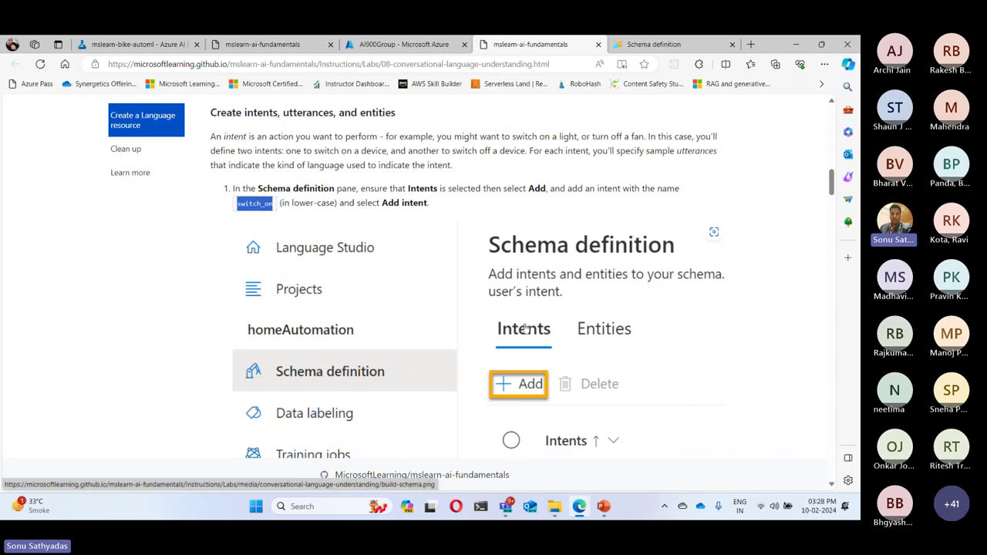
Add an intent named switch_on to the schema definition in Language Studio.
click(653, 44)
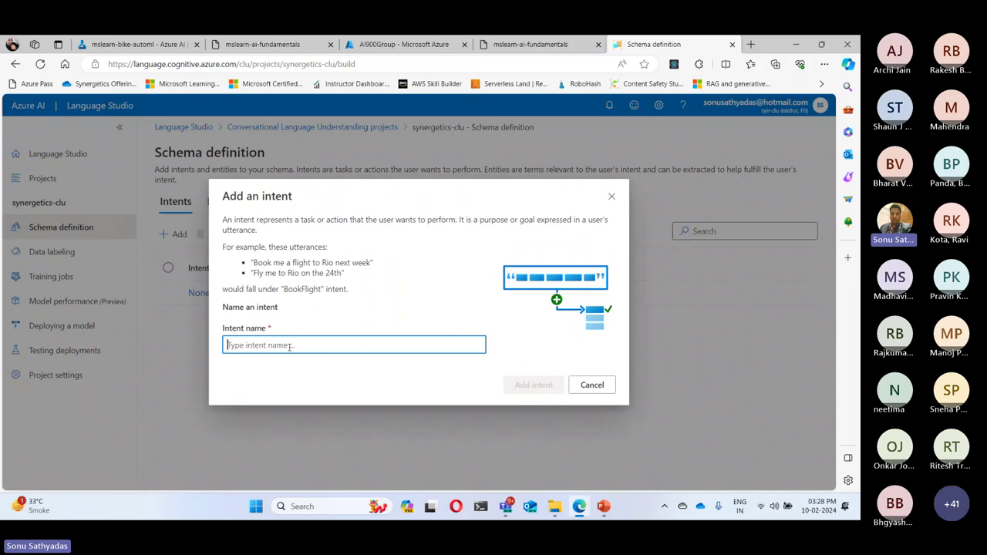
text(switch_on)
click(532, 385)
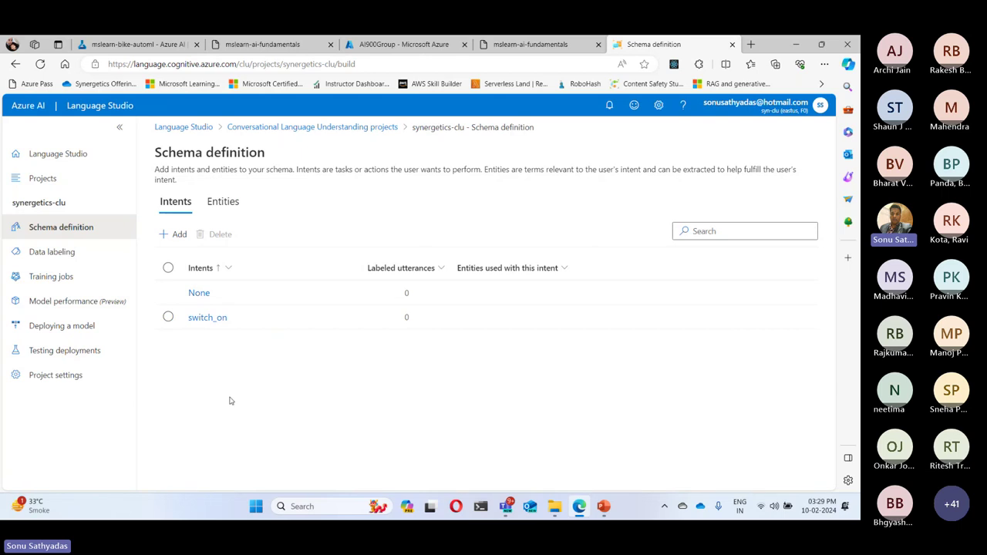
Consult step 2 of the lab instructions and open the switch_on intent for data labeling.
click(532, 44)
scroll(474, 347, down, 3)
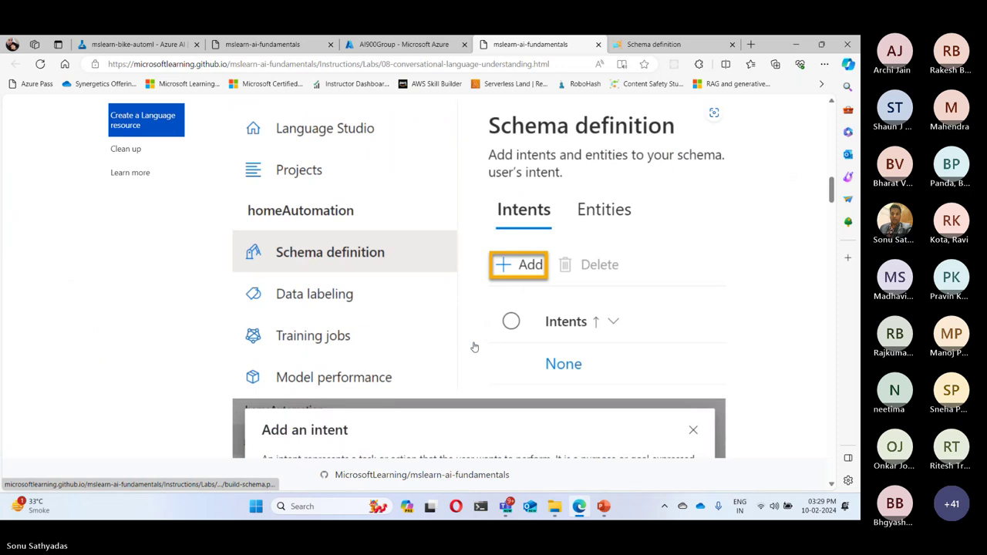
scroll(474, 347, down, 7)
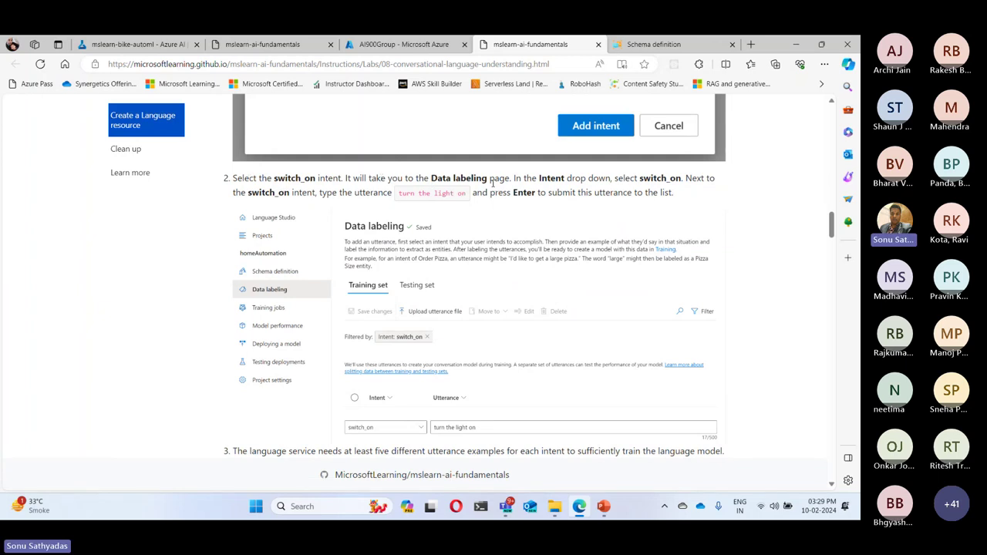
click(659, 44)
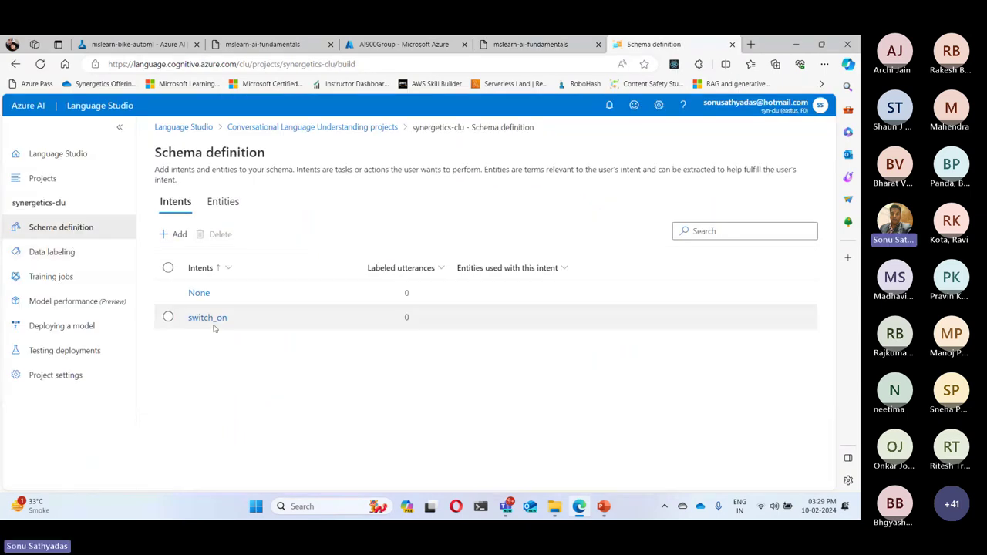
click(208, 318)
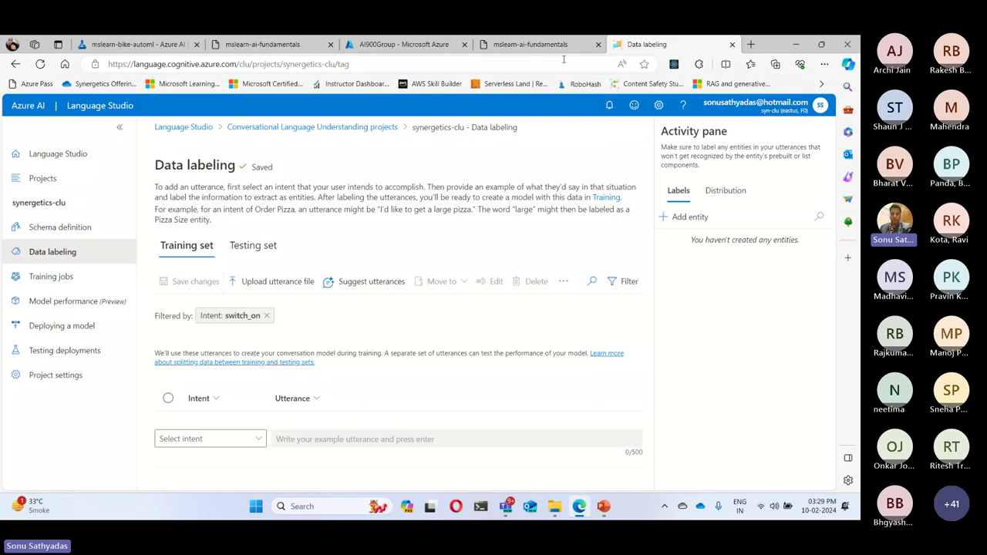
Copy the sample utterance "turn the light on" from step 2 of the lab instructions.
click(540, 45)
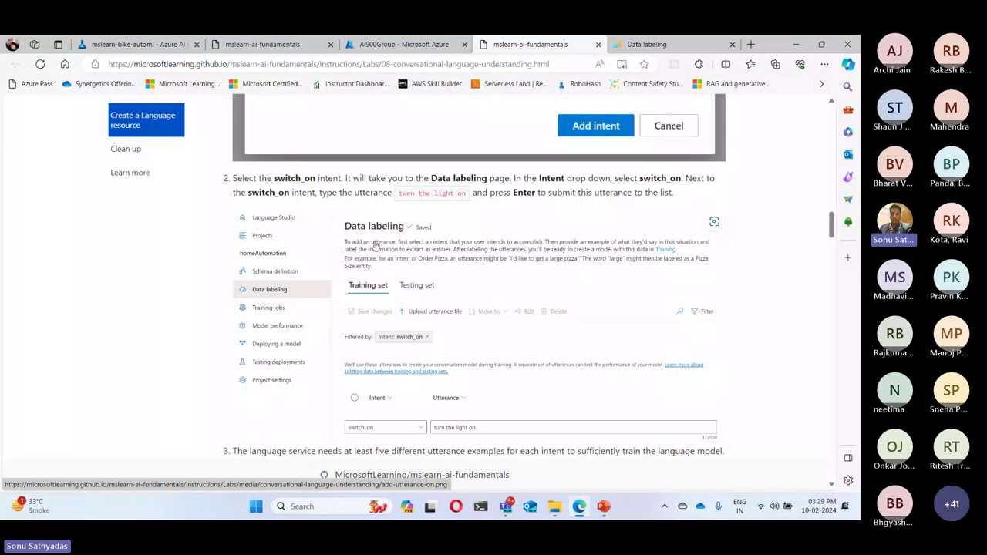
scroll(490, 275, down, 2)
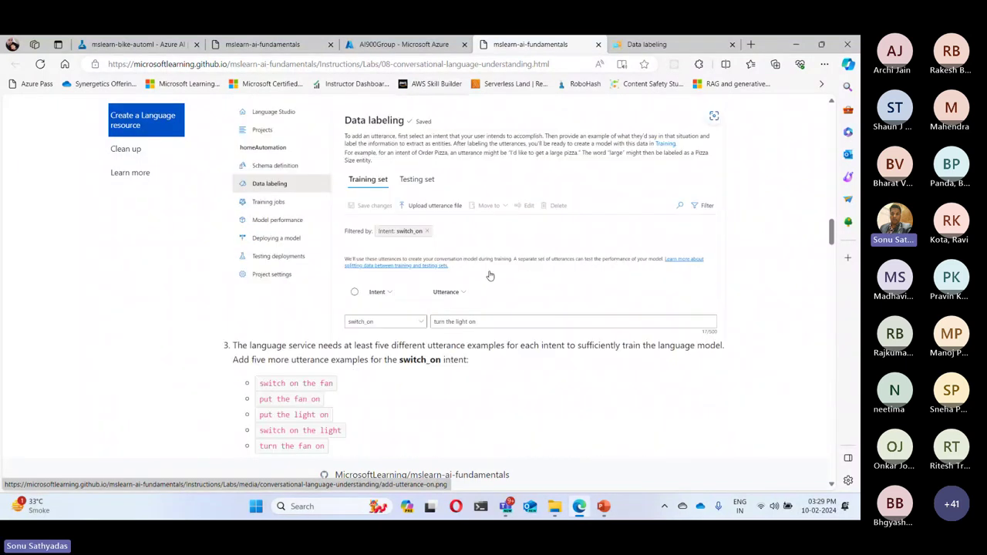
scroll(489, 275, up, 1)
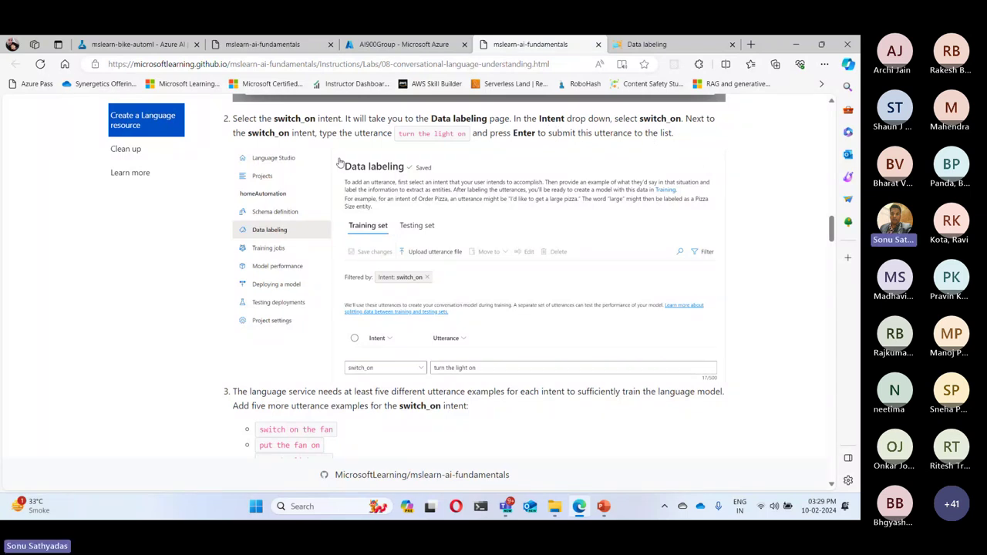
double_click(401, 133)
drag(414, 134, 467, 134)
key(ctrl+c)
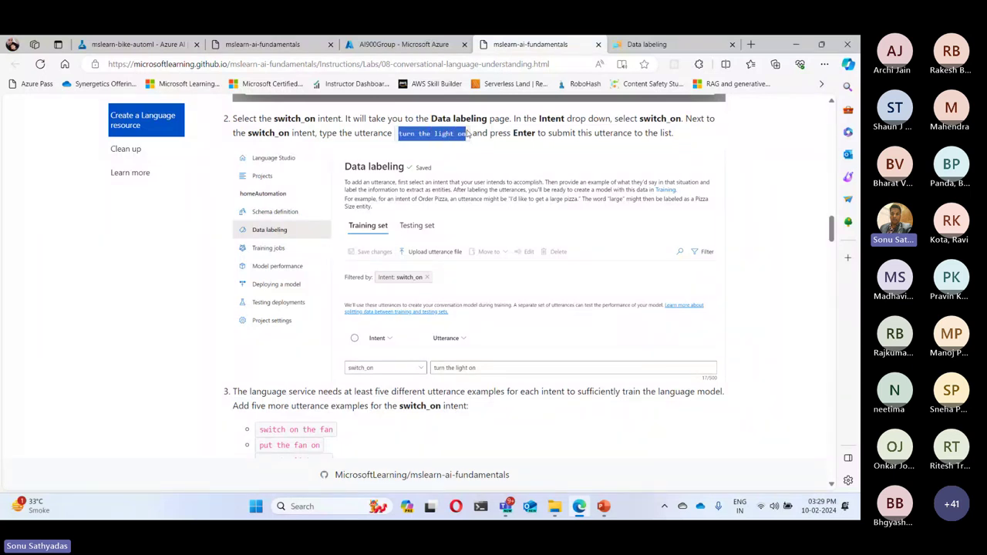
In the Language Studio training set, select the switch_on intent and fill in "turn the light on" as its example utterance.
click(646, 44)
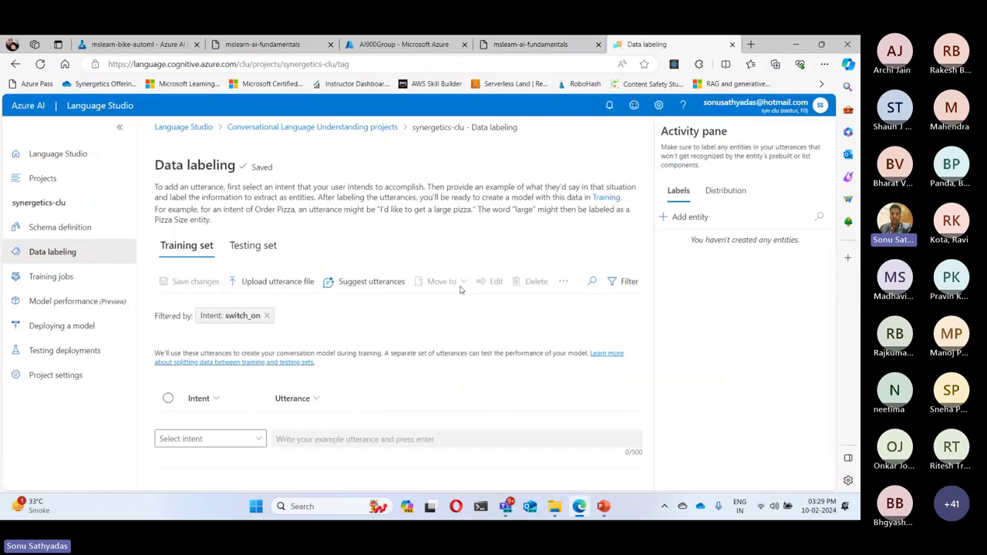
click(188, 439)
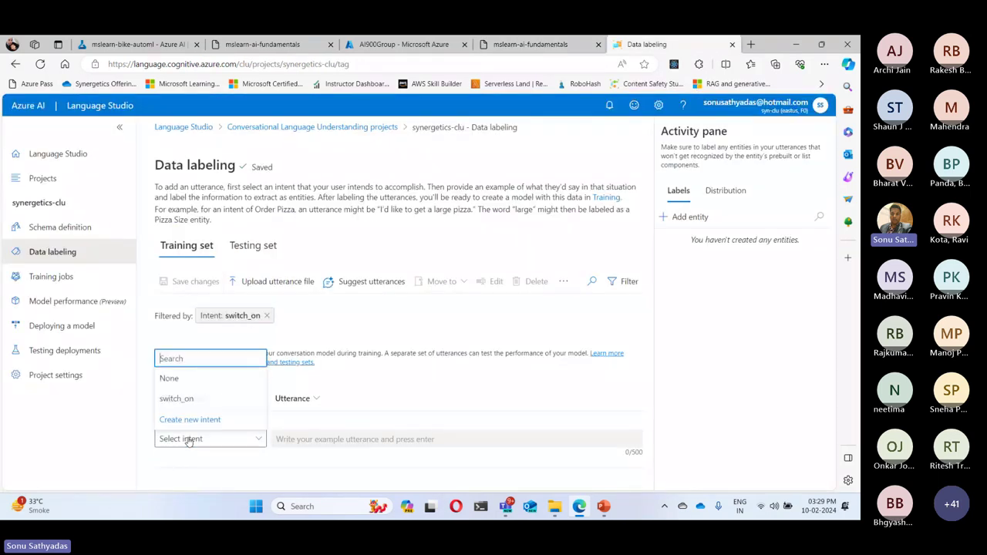
click(188, 400)
click(320, 438)
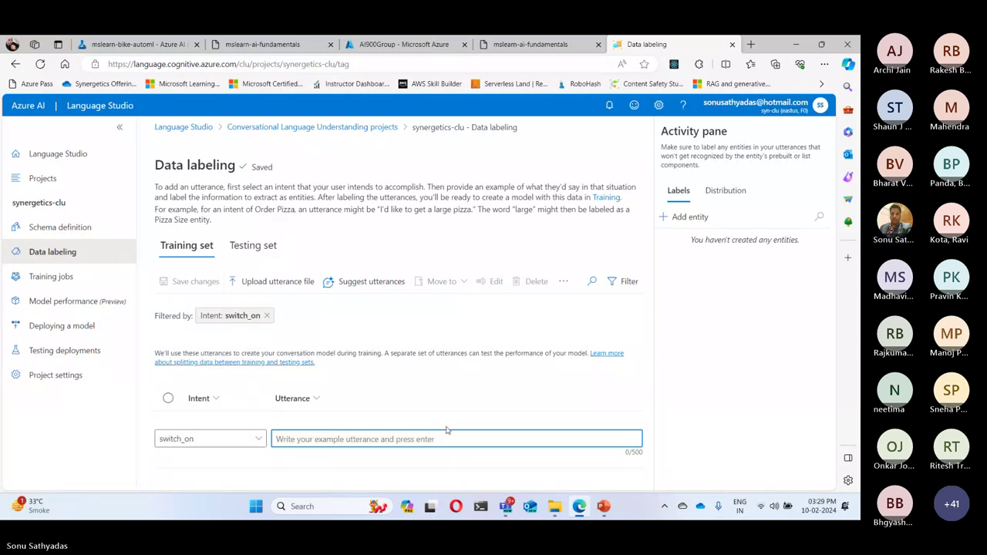
key(ctrl+v)
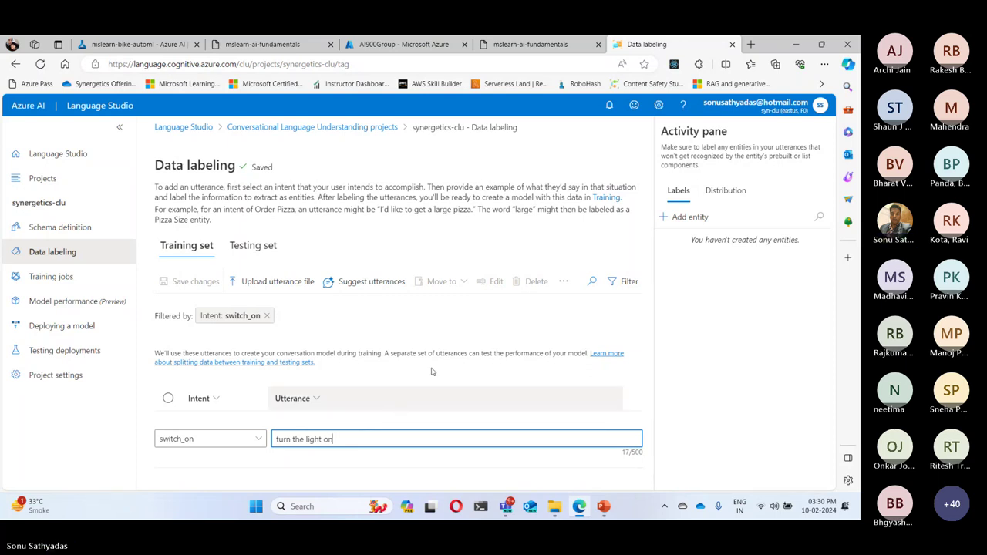
Copy the utterance "switch on the fan" from step 3 of the lab instructions.
click(530, 44)
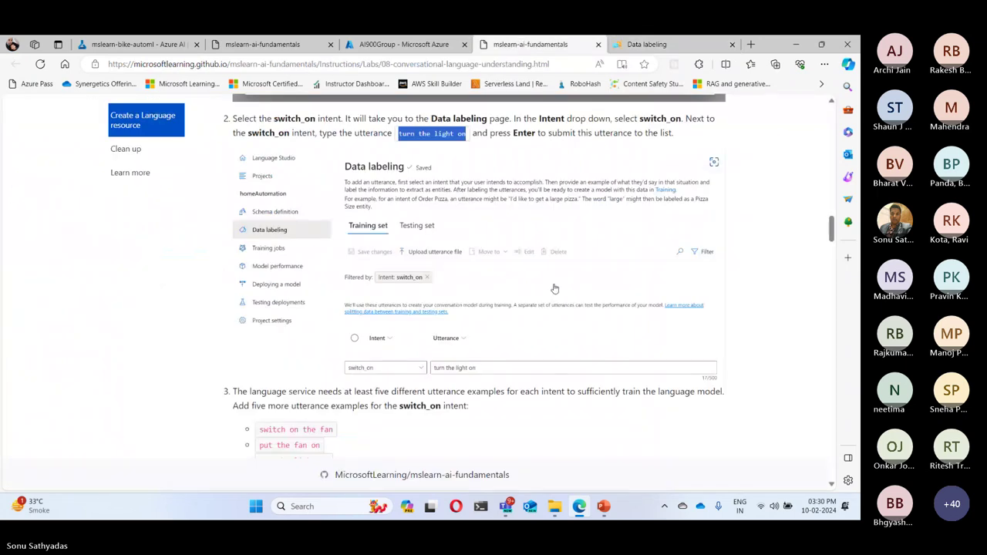
scroll(554, 288, down, 3)
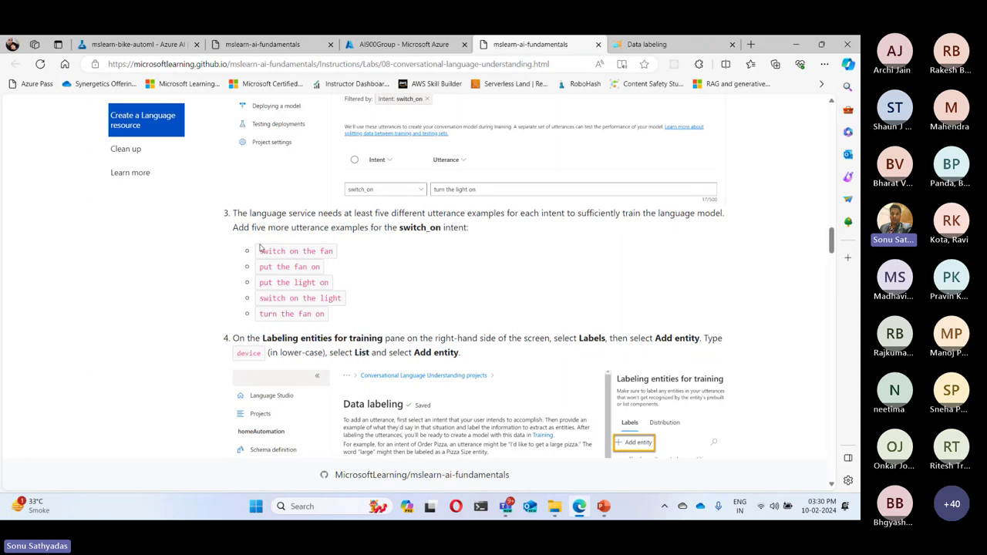
drag(260, 248, 349, 250)
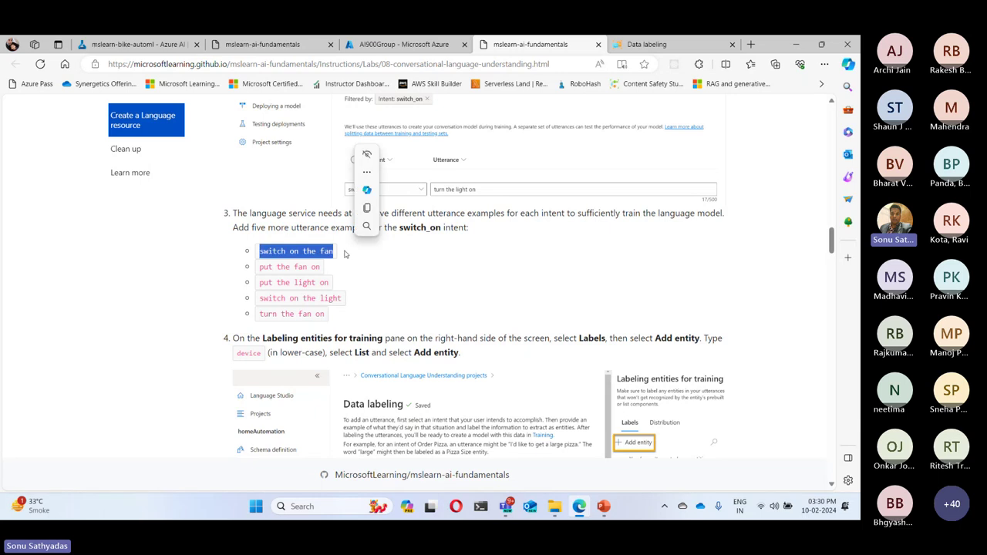
key(ctrl+c)
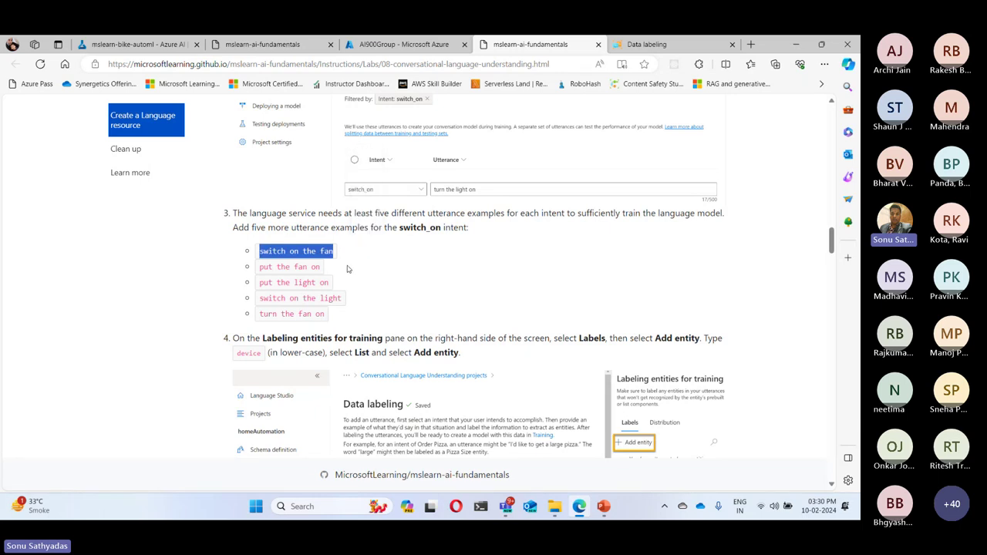
Submit the "turn the light on" utterance in Language Studio and skip all the feature tips.
click(644, 48)
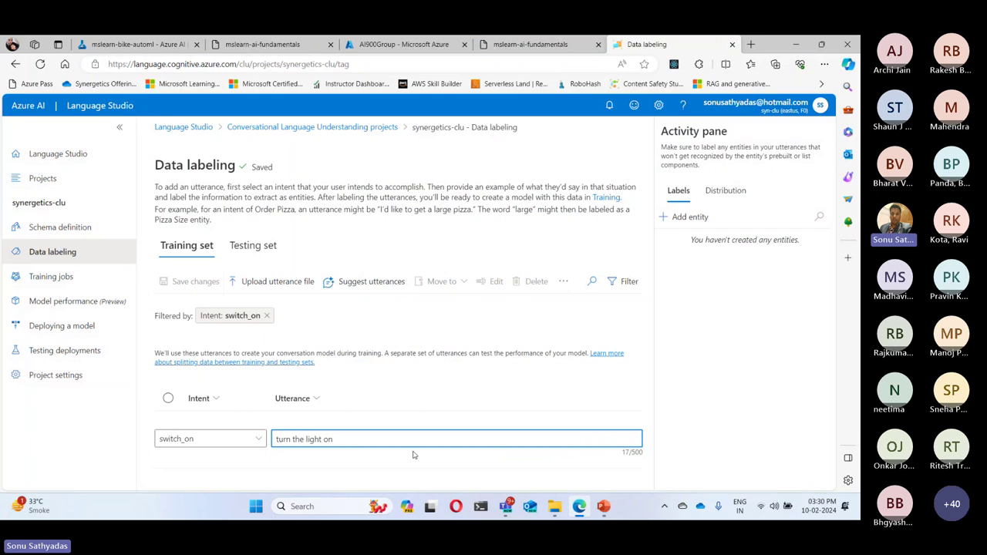
click(494, 465)
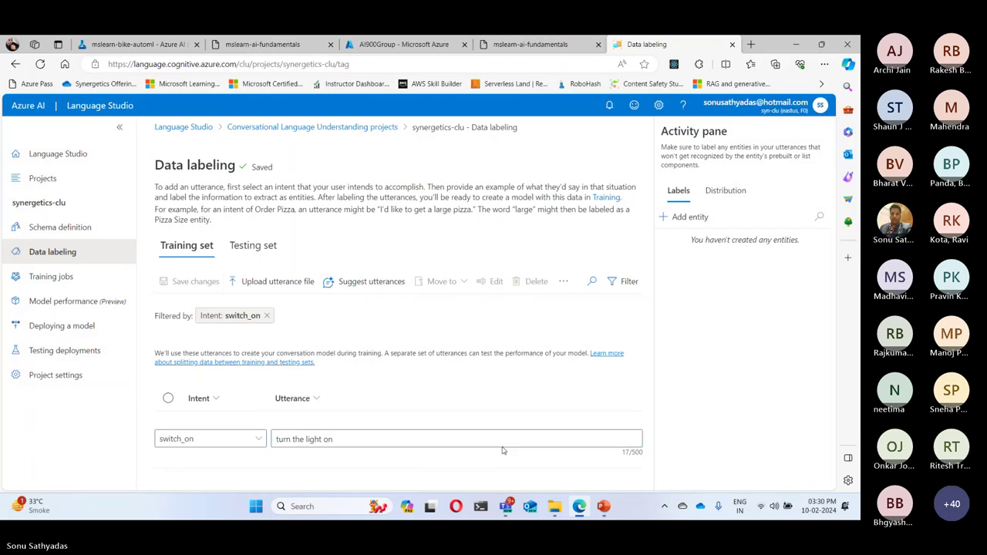
click(561, 438)
key(Return)
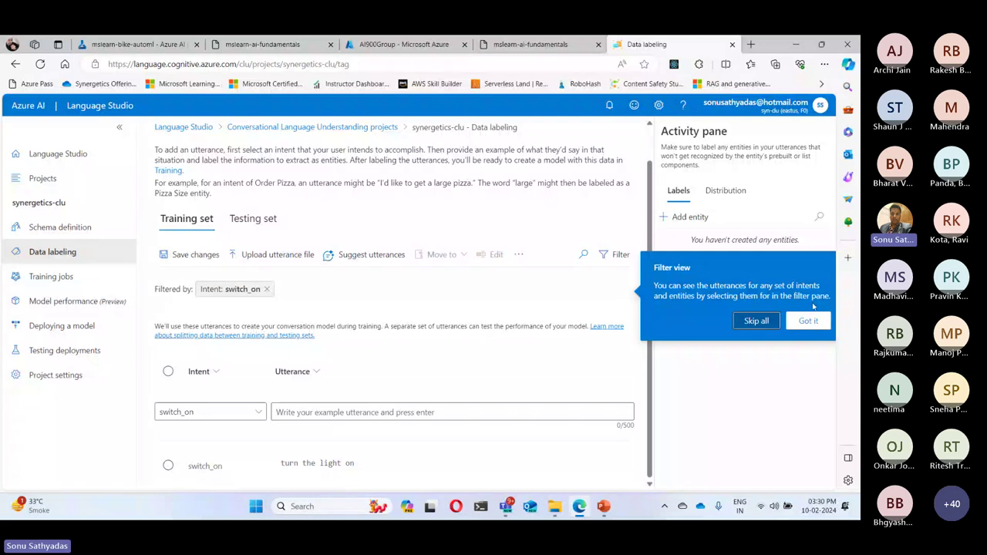
click(756, 321)
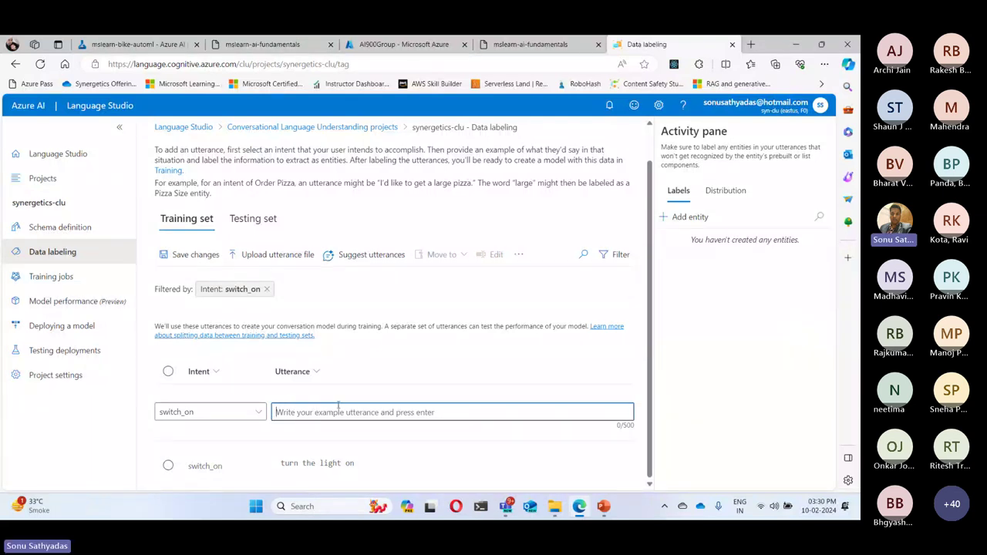
Add the utterance "switch on the fan" to the switch_on intent.
text(switch on the fan)
key(Return)
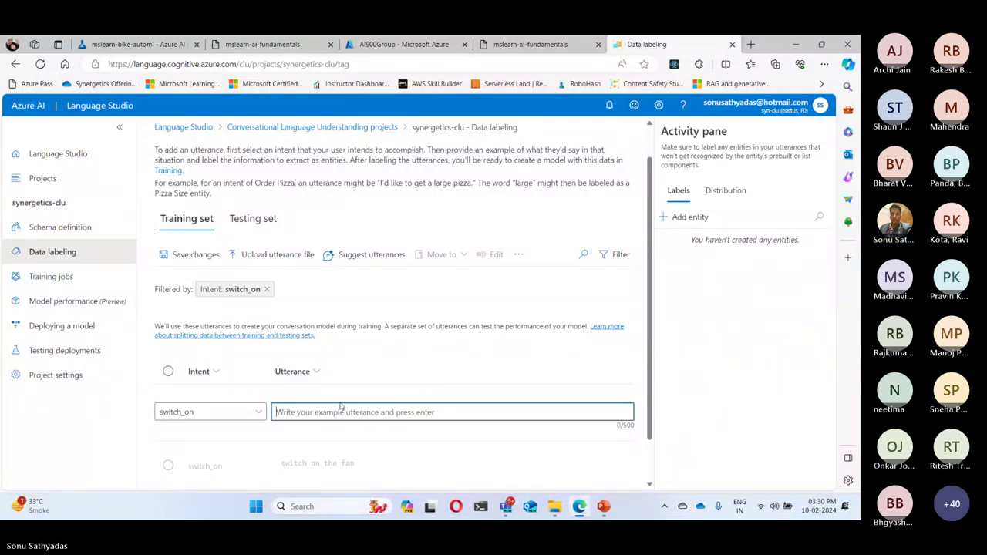
scroll(458, 323, down, 1)
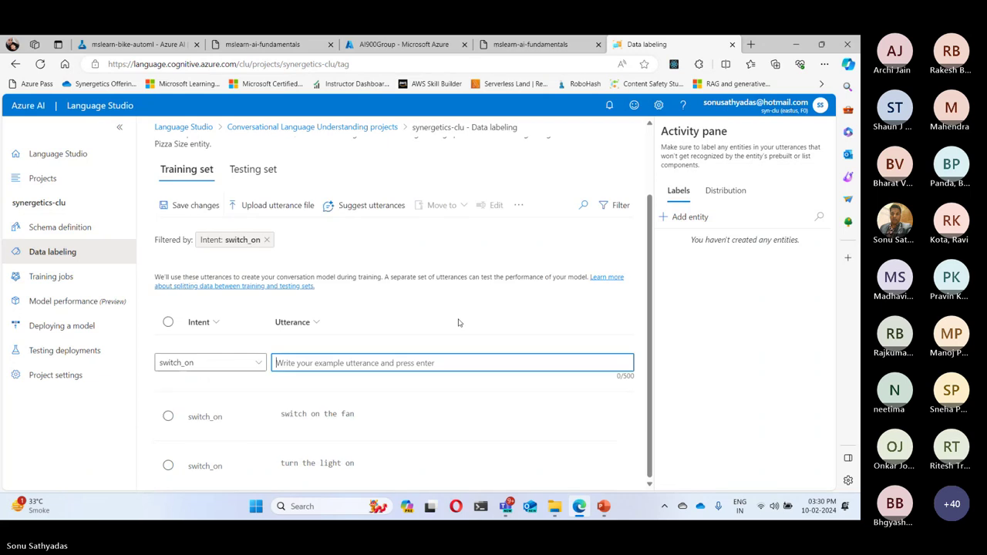
Copy "put the fan on" from the lab instructions and add it as a switch_on utterance.
click(555, 46)
drag(260, 268, 320, 268)
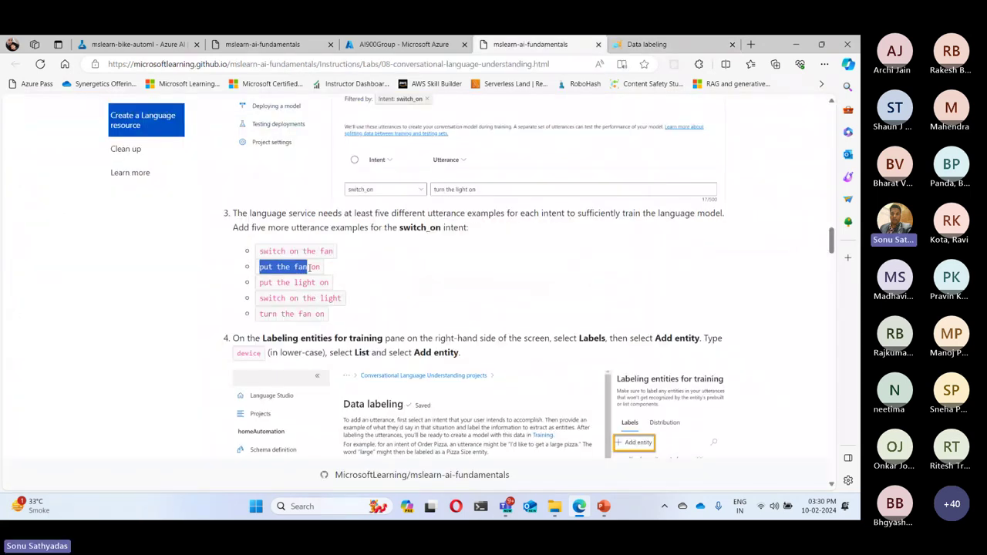
click(646, 44)
key(ctrl+v)
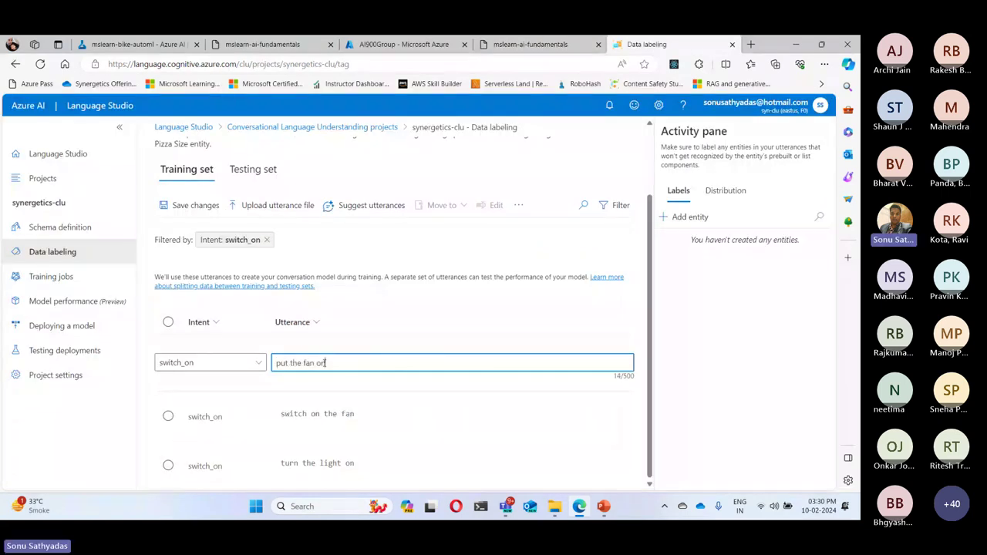
key(Return)
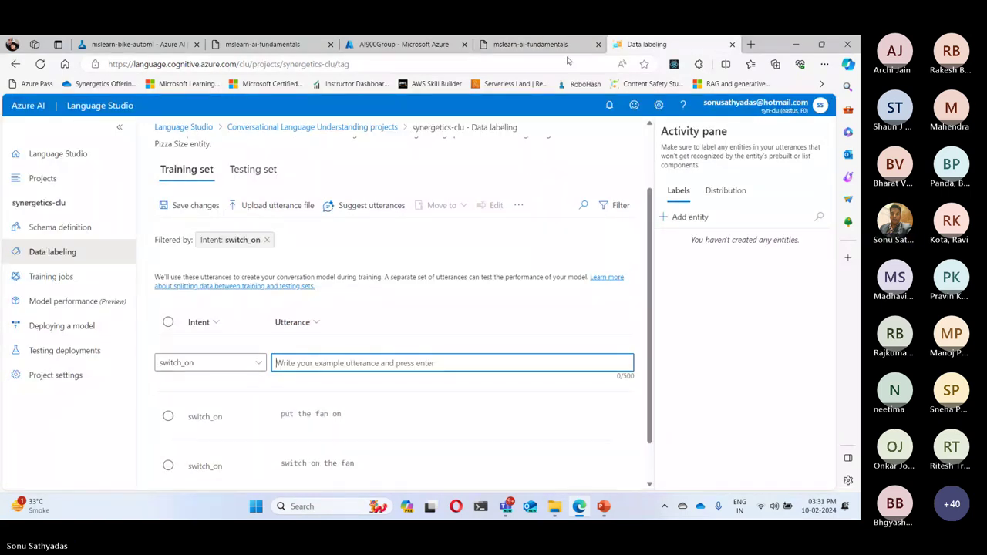
Copy "put the light on" from the lab instructions and add it as a switch_on utterance.
click(540, 44)
drag(259, 282, 330, 283)
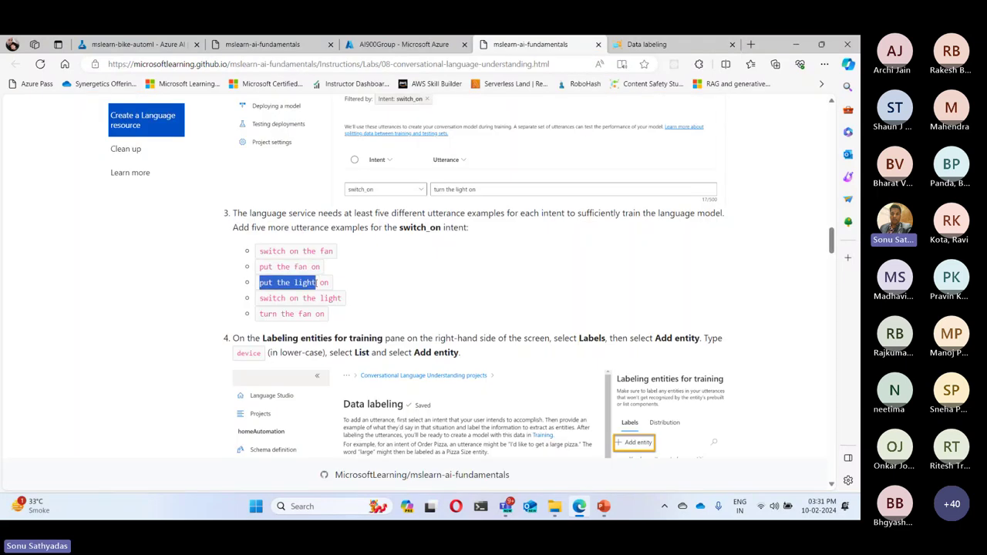
key(ctrl+c)
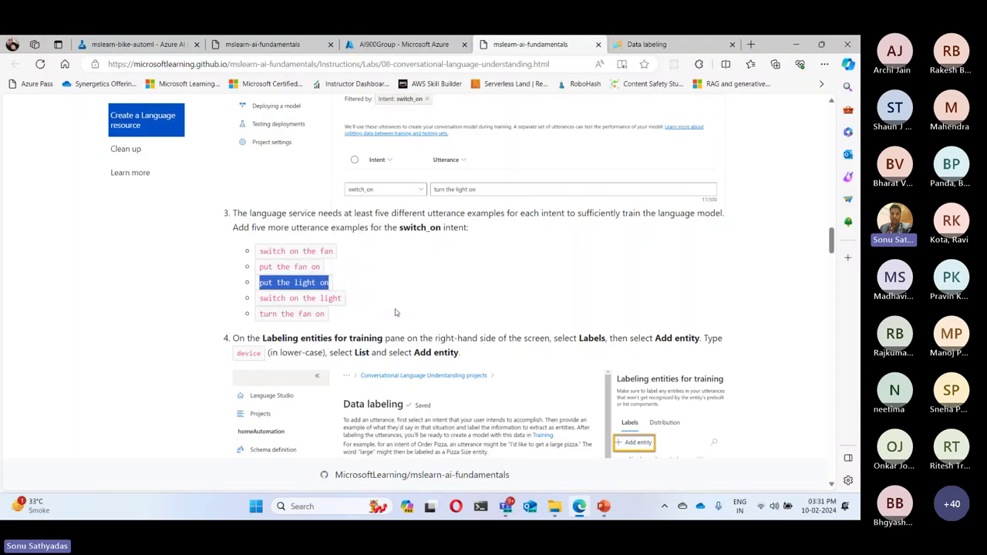
click(646, 44)
click(304, 359)
key(ctrl+v)
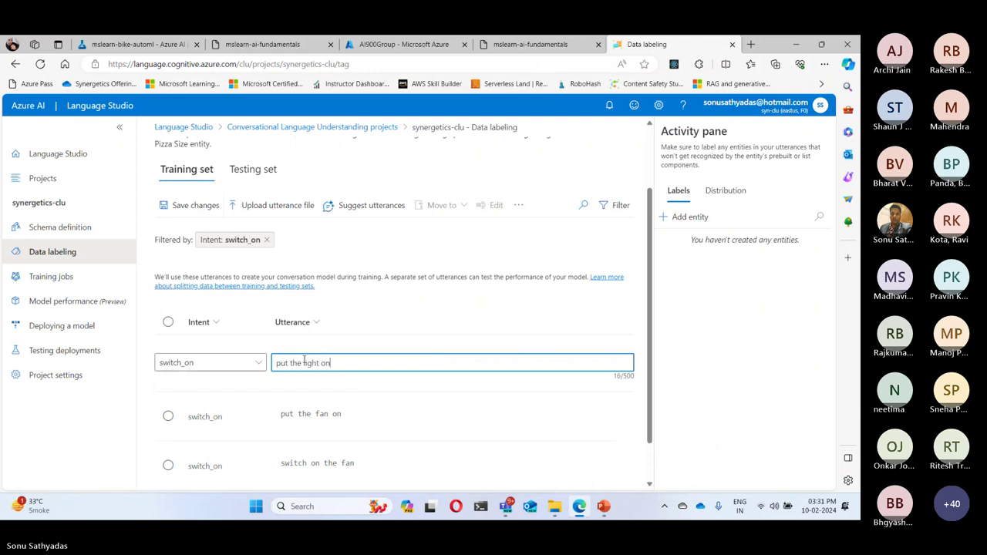
key(Return)
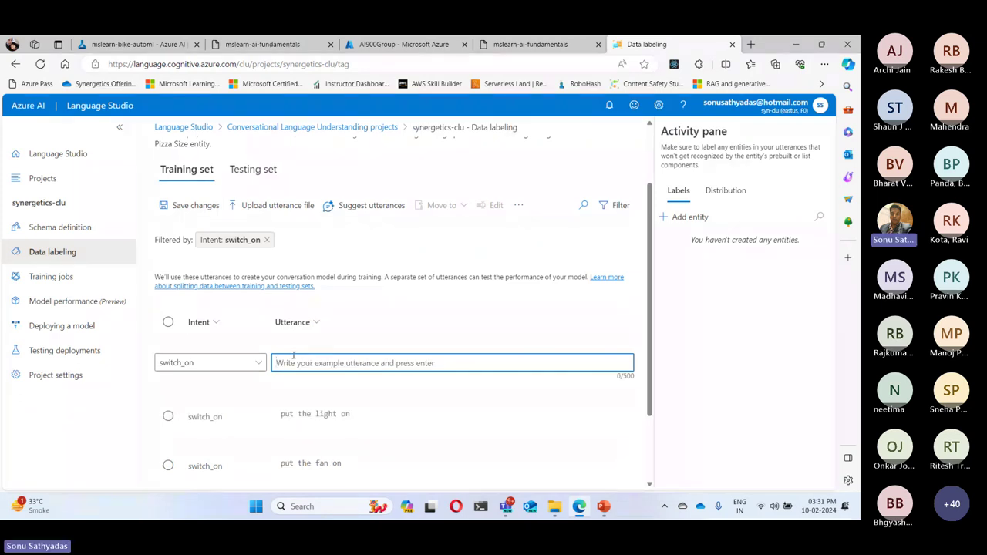
Copy "switch on the light" from the lab instructions and add it as a switch_on utterance.
click(550, 48)
drag(260, 298, 341, 297)
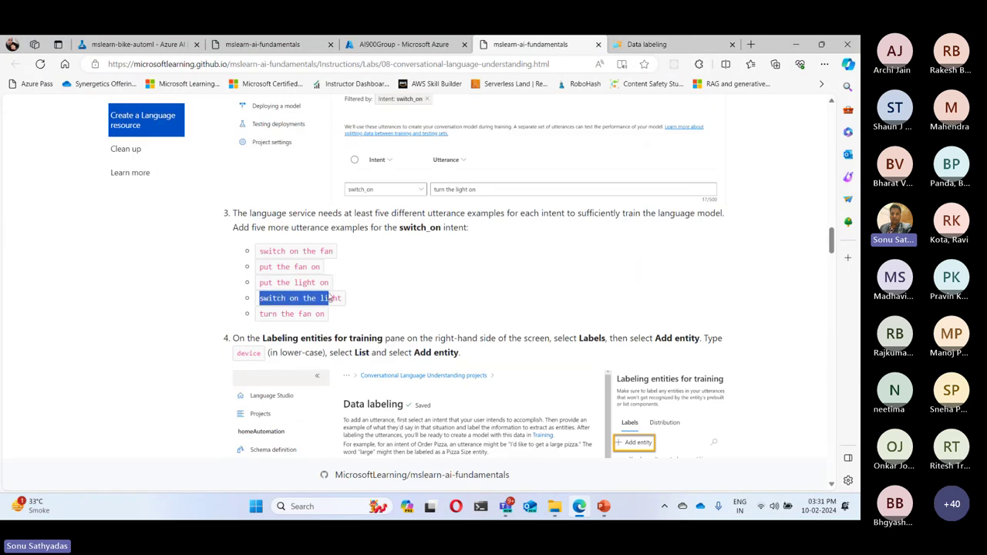
click(361, 254)
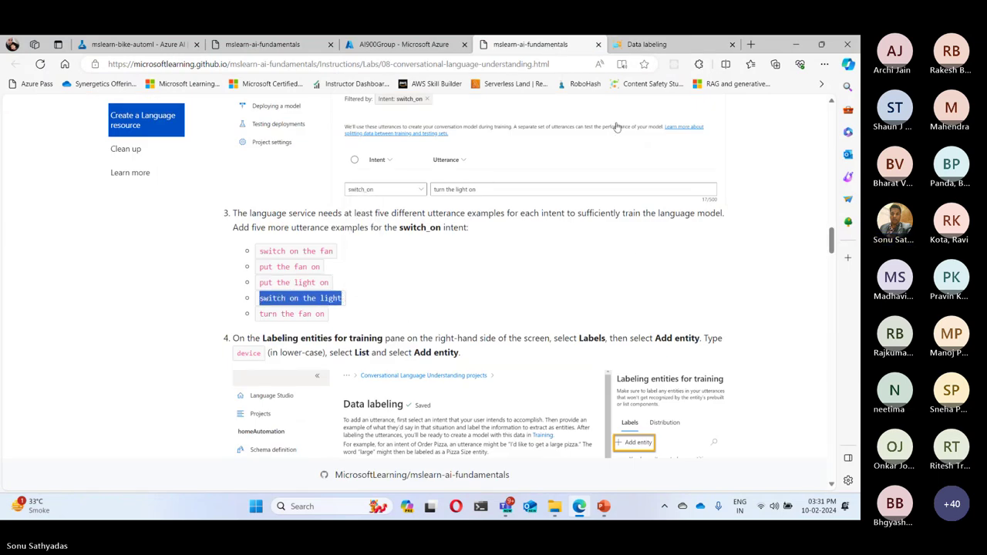
click(648, 44)
key(ctrl+v)
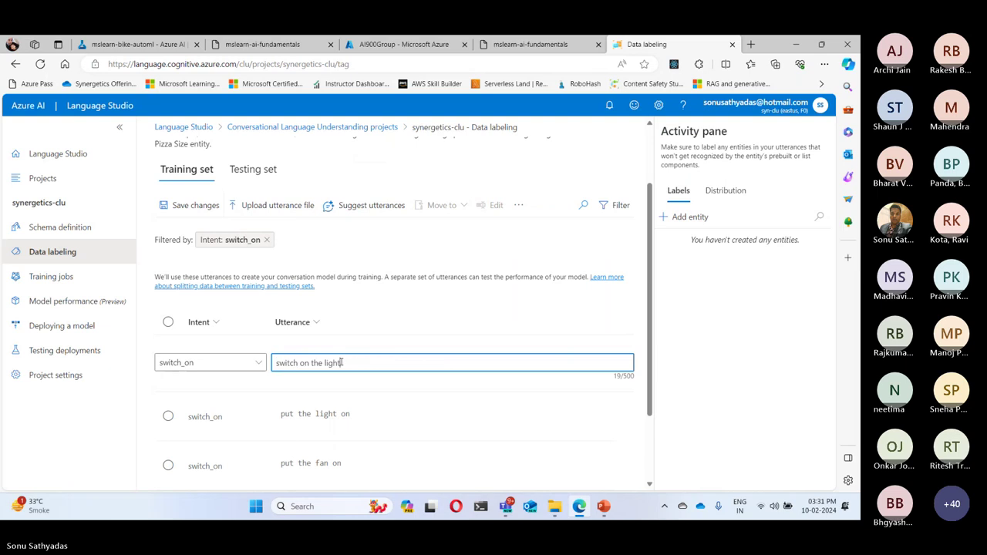
key(Return)
Copy "turn the fan on" from the lab instructions and add it as a switch_on utterance.
click(540, 44)
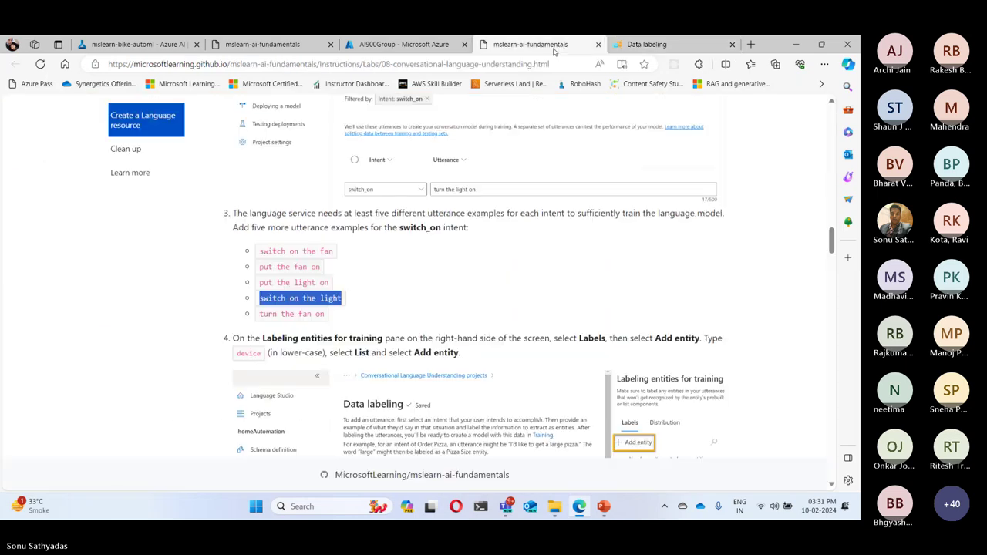
drag(260, 315, 330, 319)
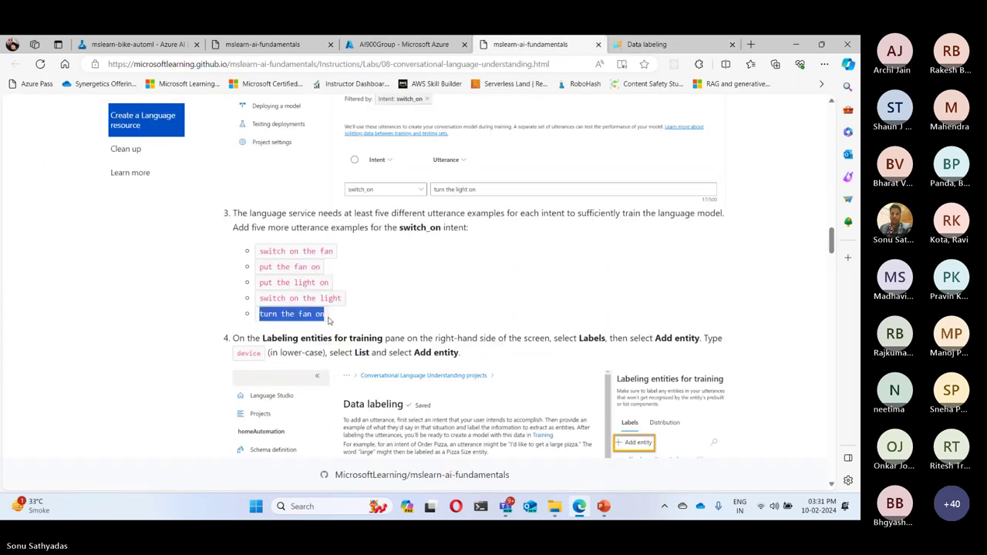
click(647, 44)
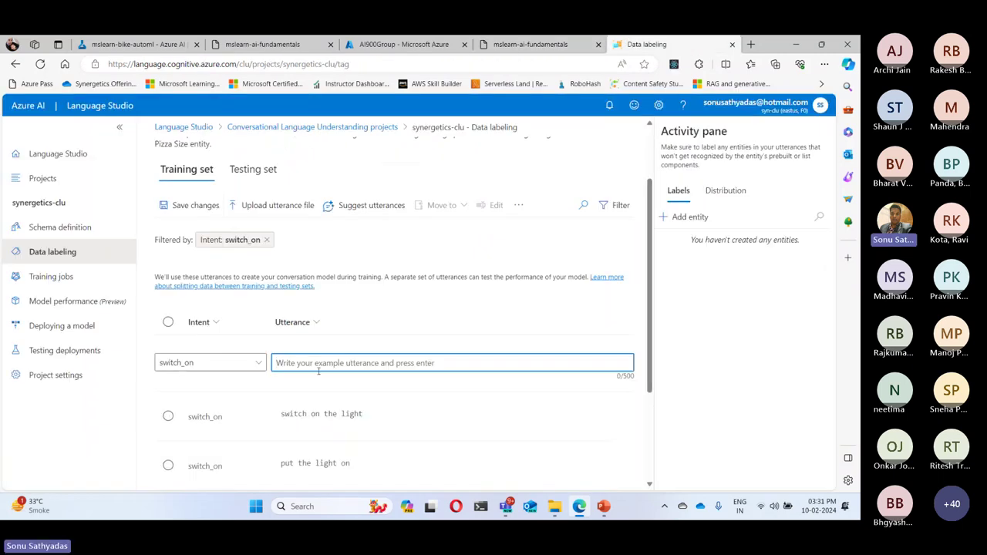
key(ctrl+v)
key(Return)
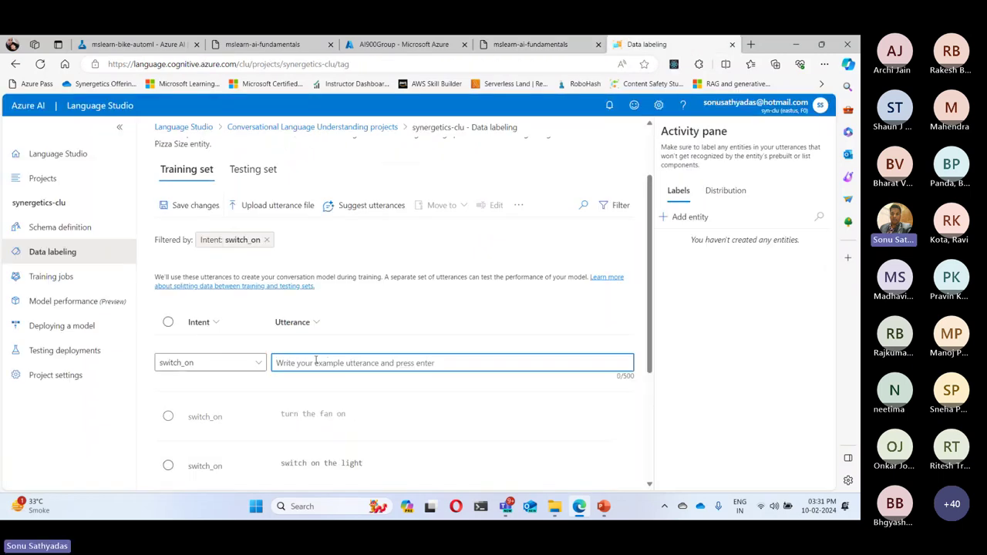
scroll(322, 363, down, 3)
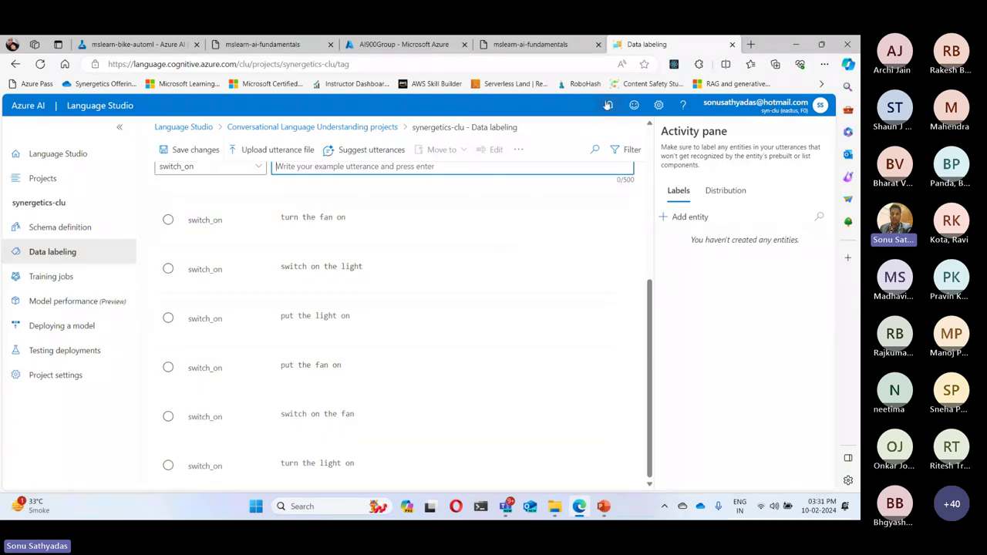
Check the next lab instruction and save the data labeling changes with the added switch_on utterances.
click(556, 46)
scroll(412, 270, down, 2)
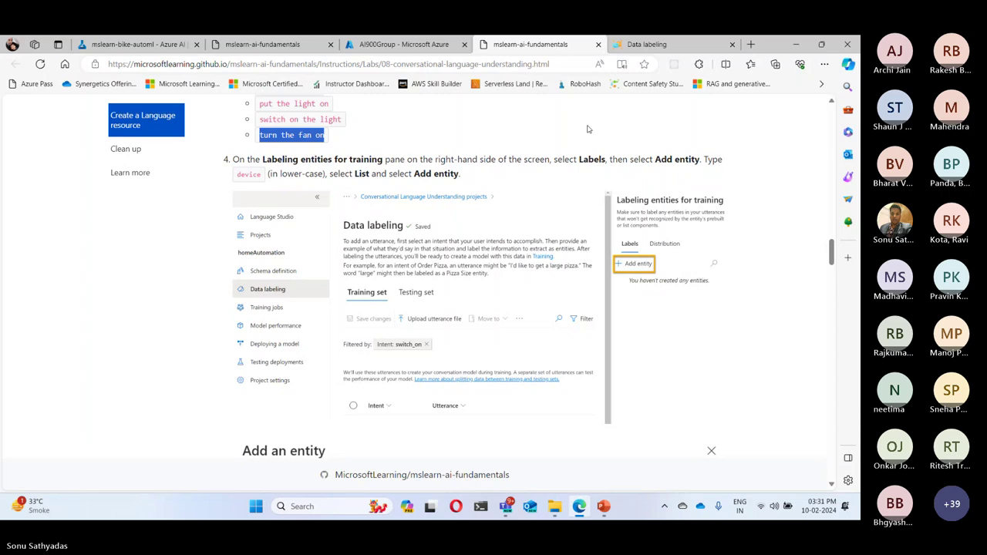
click(647, 44)
scroll(421, 256, up, 4)
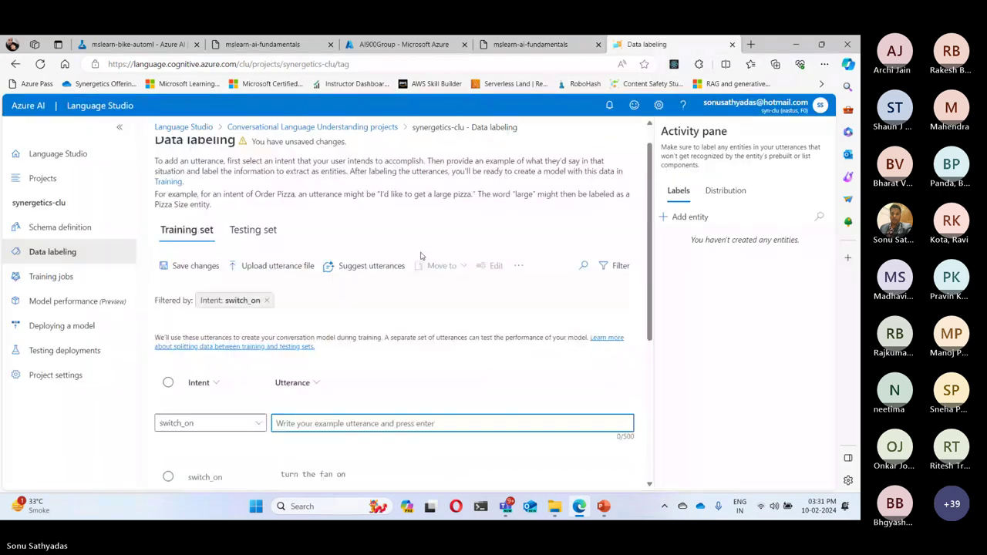
scroll(421, 256, up, 1)
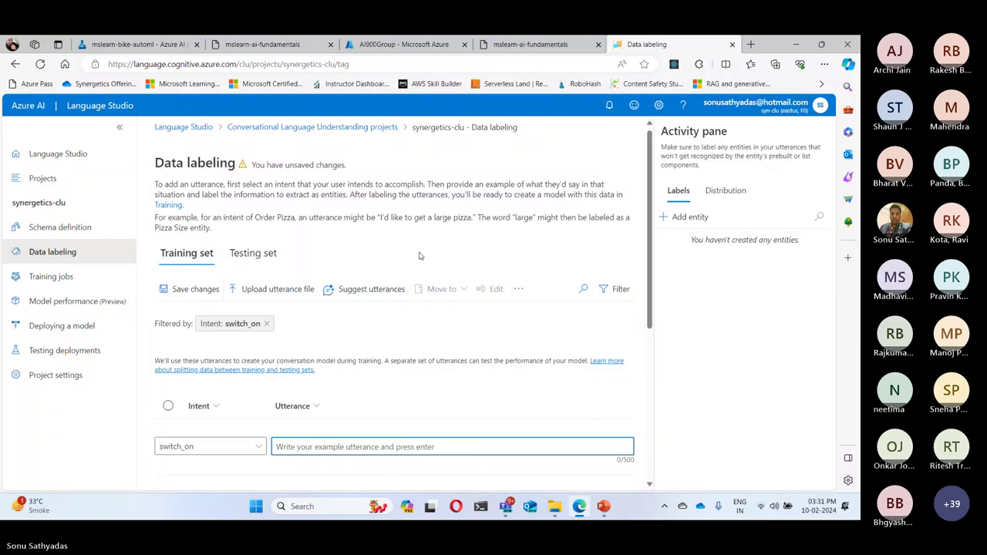
click(191, 290)
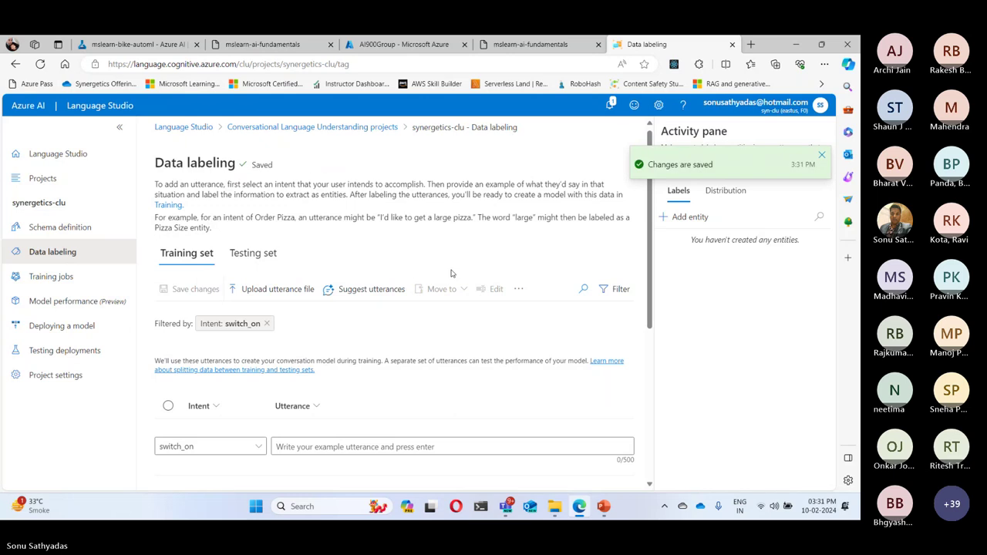
Review the switch_on utterances and examine the lab instructions for the device entity and the words it covers.
scroll(452, 273, down, 1)
scroll(451, 273, down, 3)
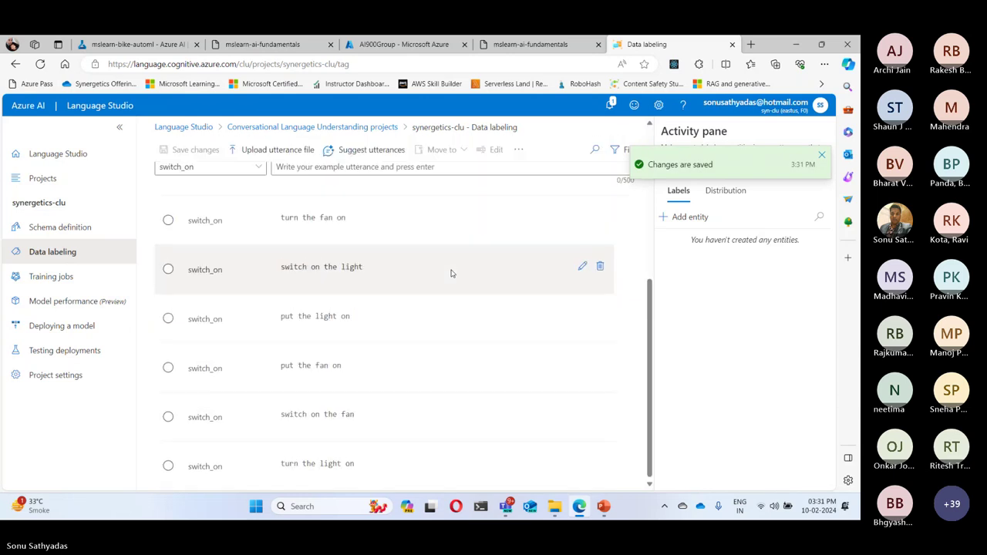
scroll(452, 273, up, 5)
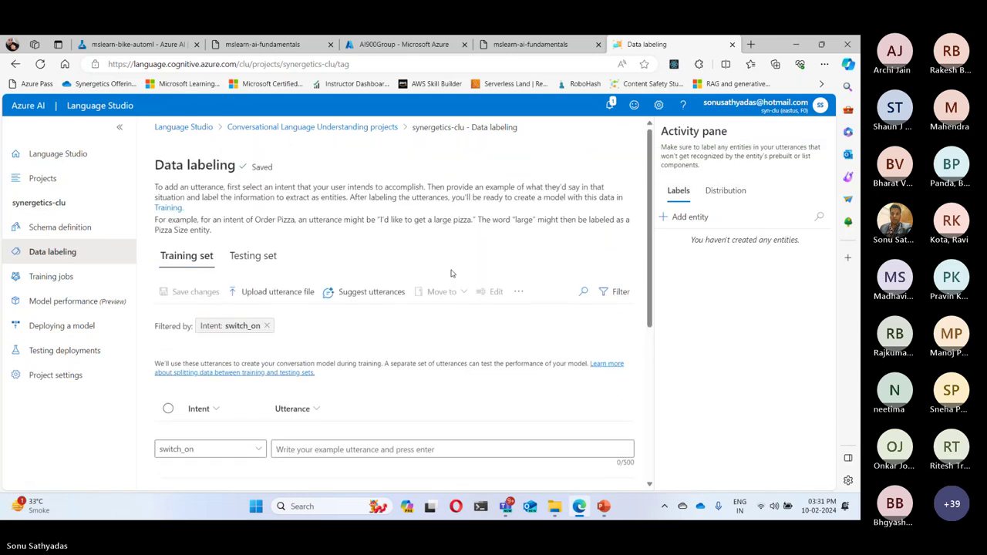
click(530, 44)
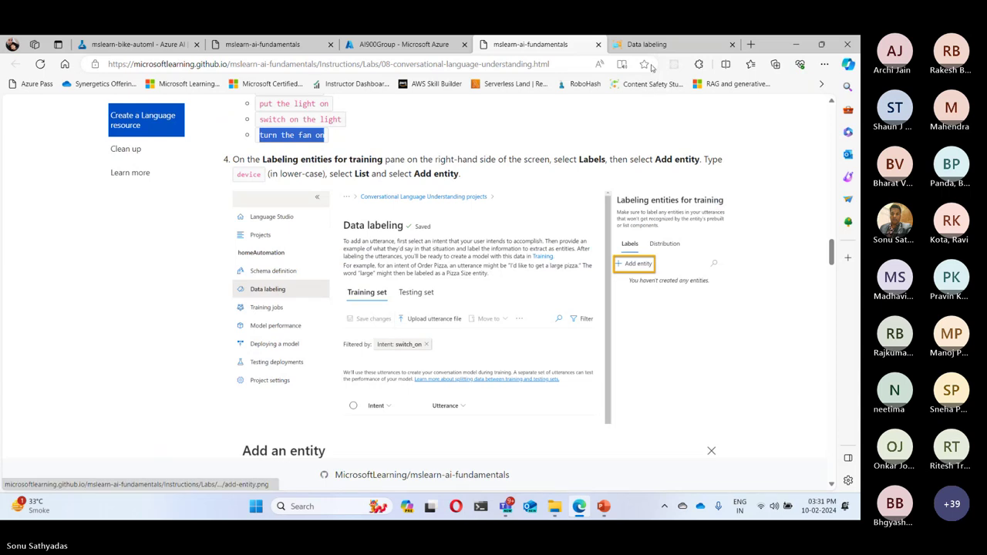
click(667, 44)
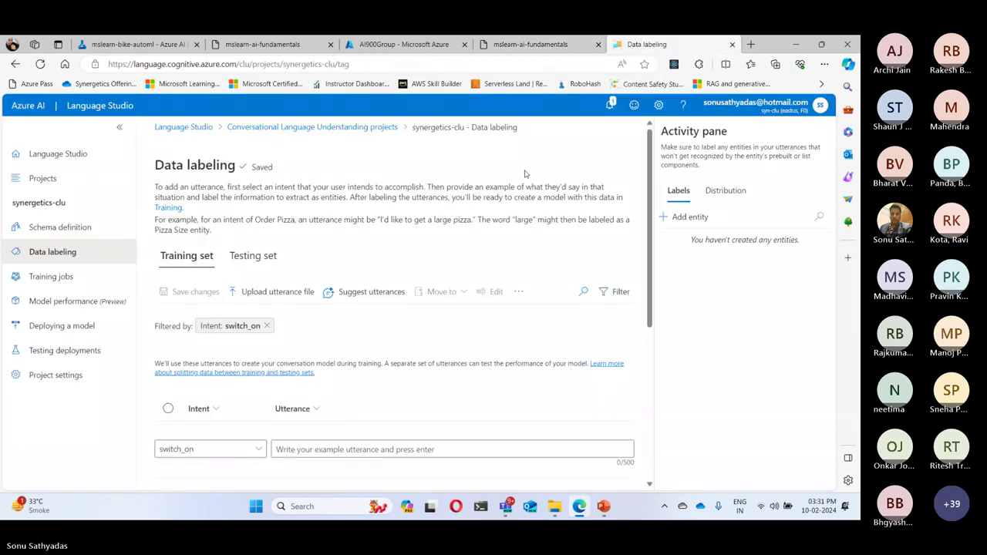
click(561, 46)
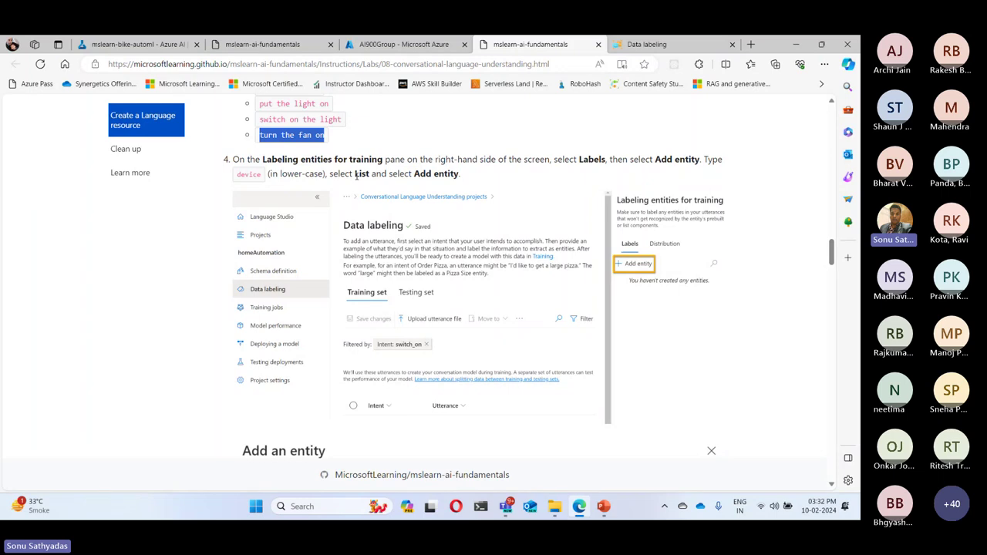
scroll(282, 295, up, 3)
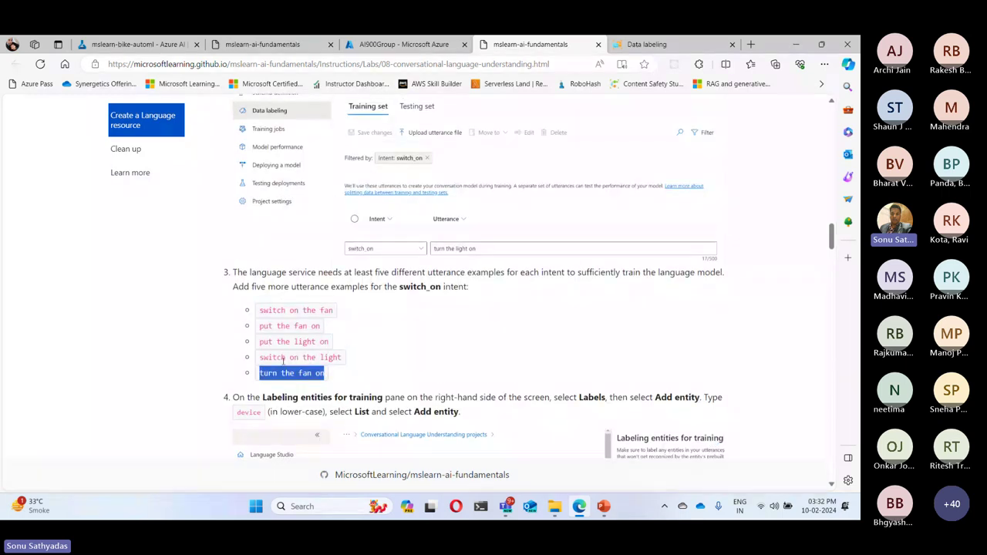
double_click(326, 314)
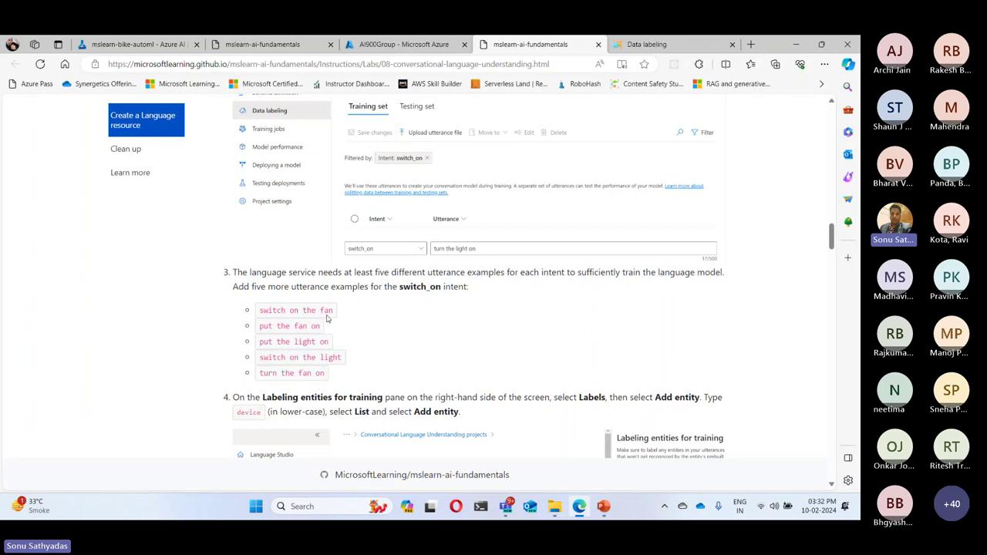
double_click(305, 342)
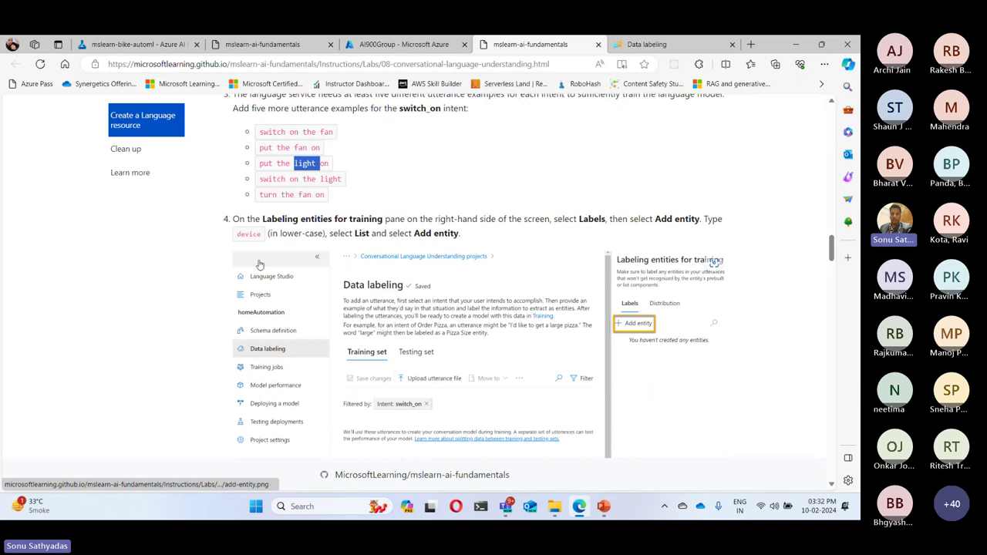
double_click(249, 233)
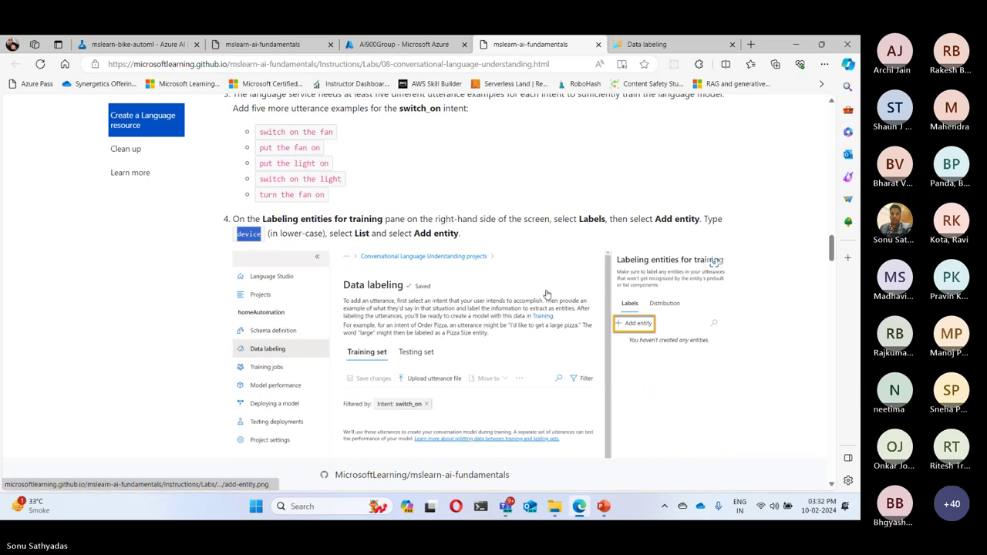
Start a new entity in the data labeling page and name it "device".
click(647, 44)
click(690, 216)
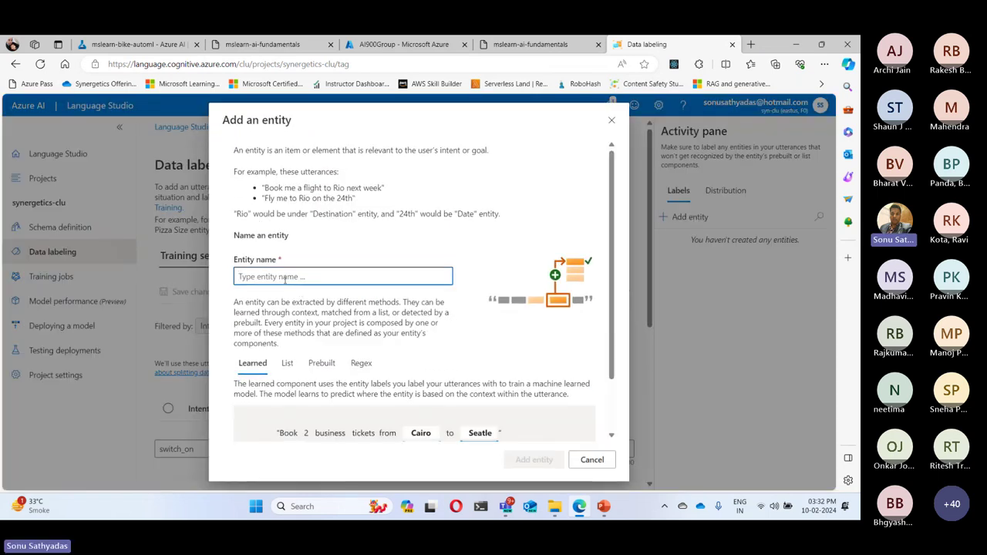
text(device)
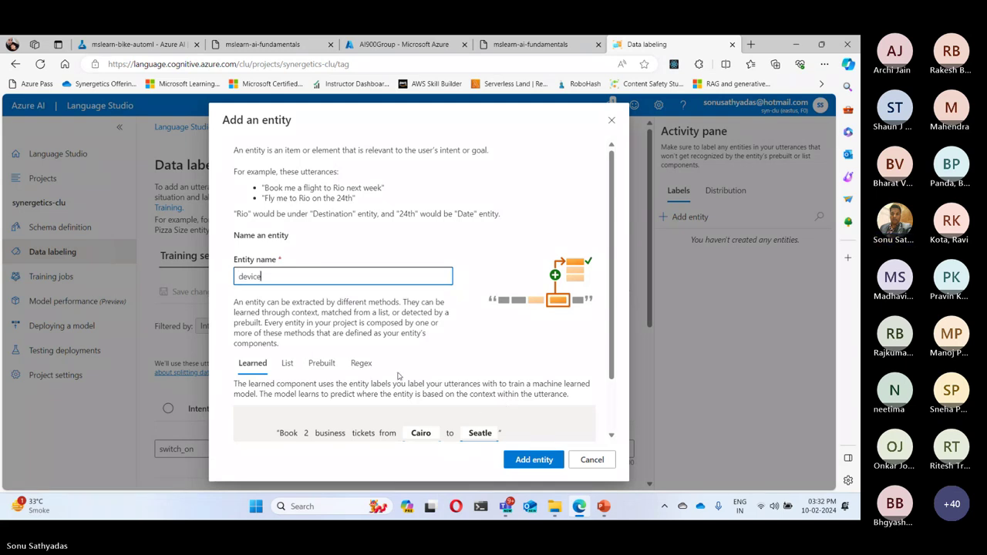
scroll(423, 306, down, 1)
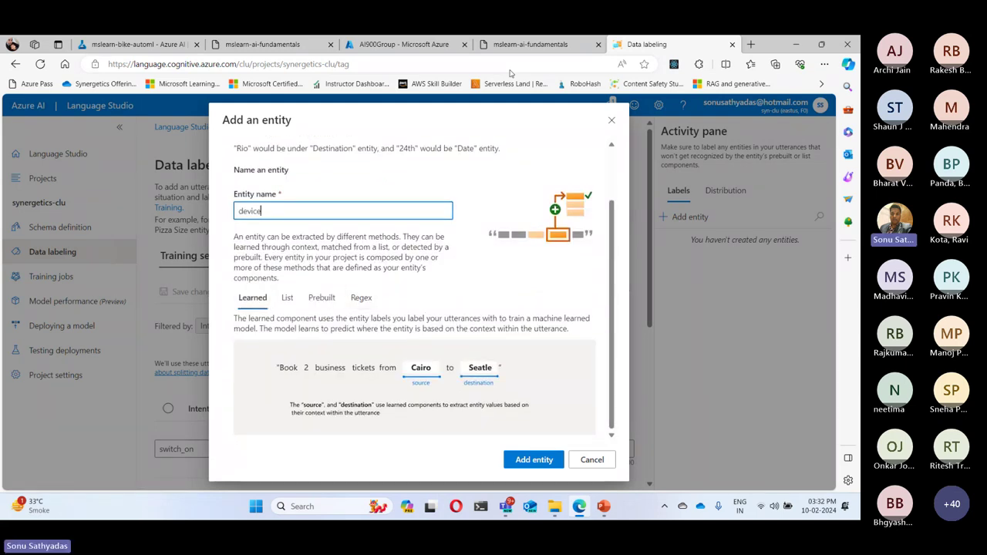
Examine the lab instructions for the device entity's component type and for labeling words in the utterances.
click(534, 44)
scroll(437, 313, down, 5)
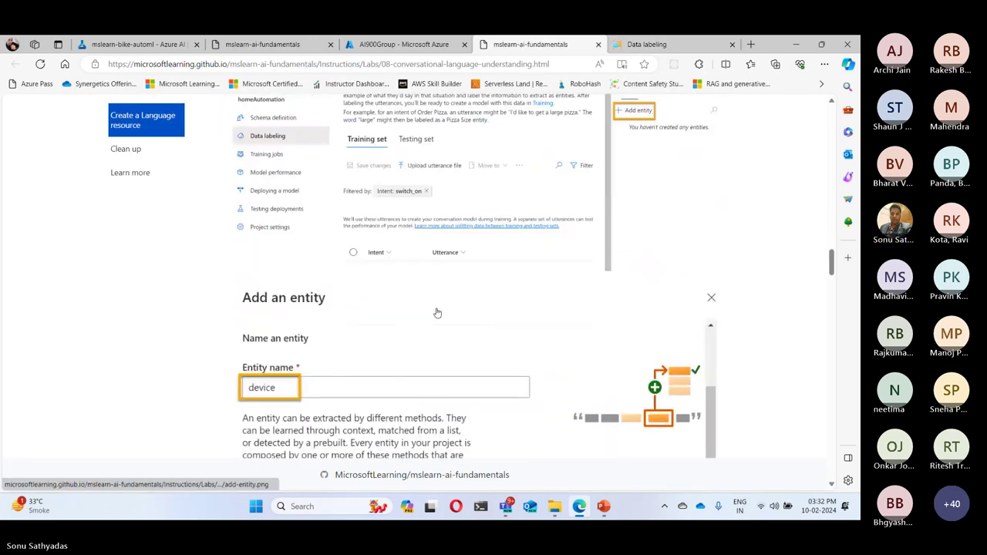
scroll(437, 313, up, 2)
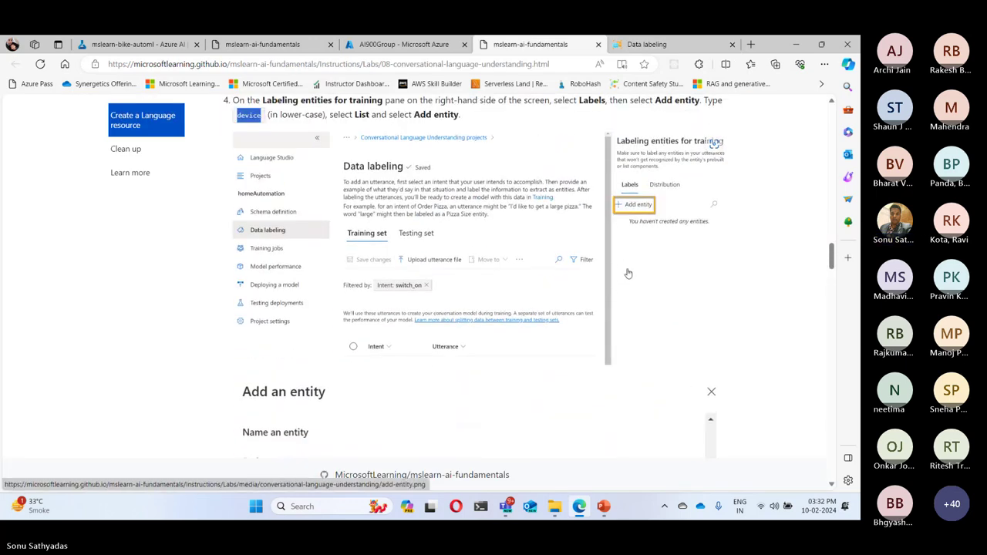
scroll(629, 274, up, 1)
scroll(522, 234, down, 4)
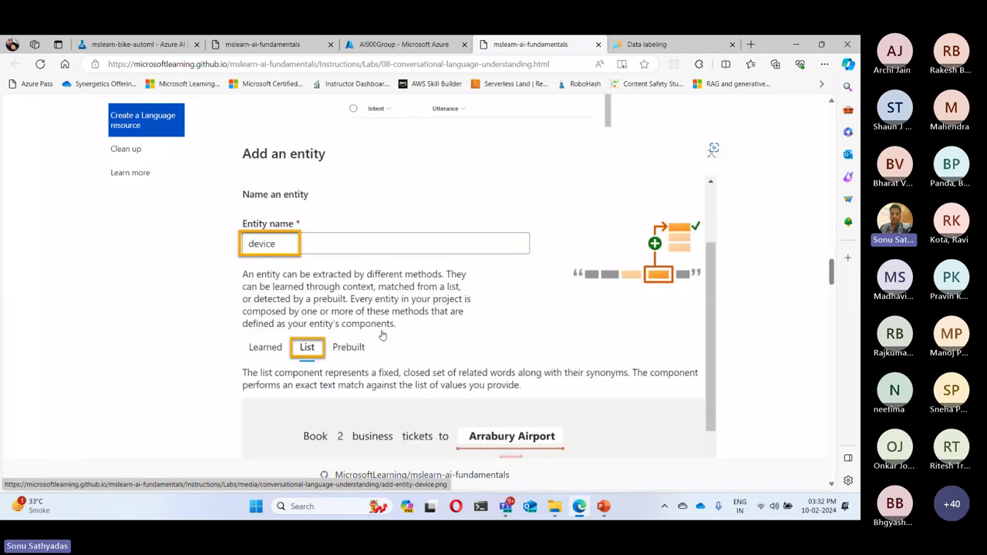
scroll(306, 225, down, 2)
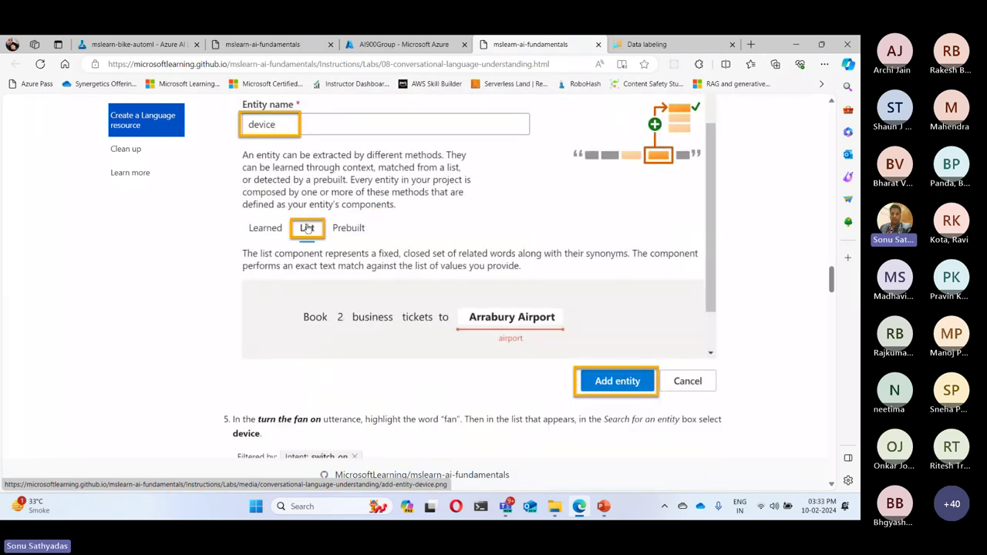
scroll(366, 251, down, 2)
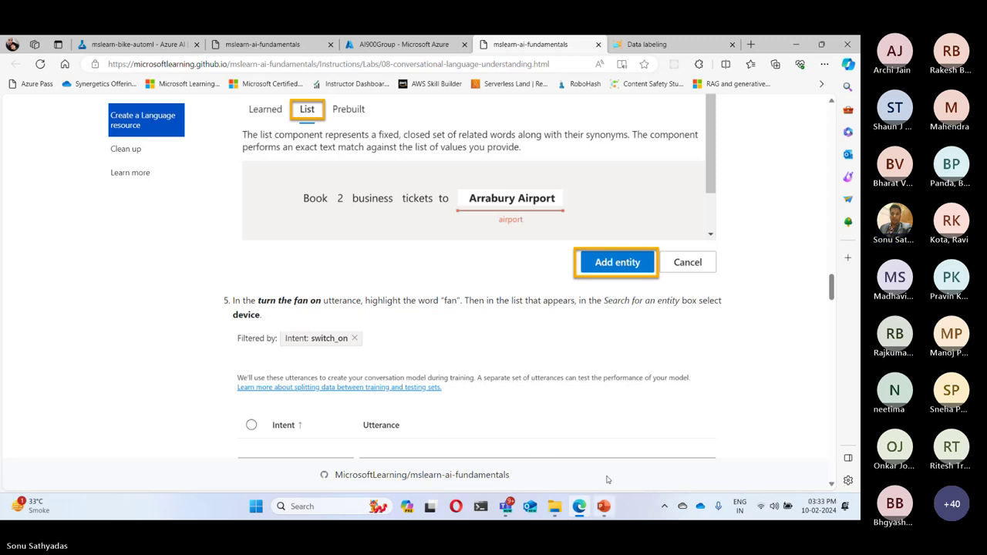
Choose the List component type for the device entity and add the entity.
click(646, 43)
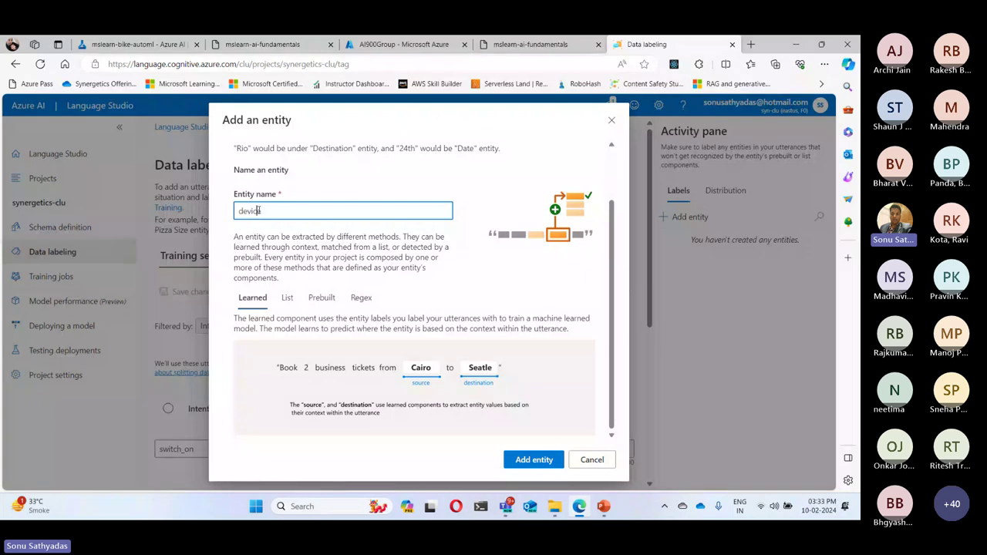
click(289, 297)
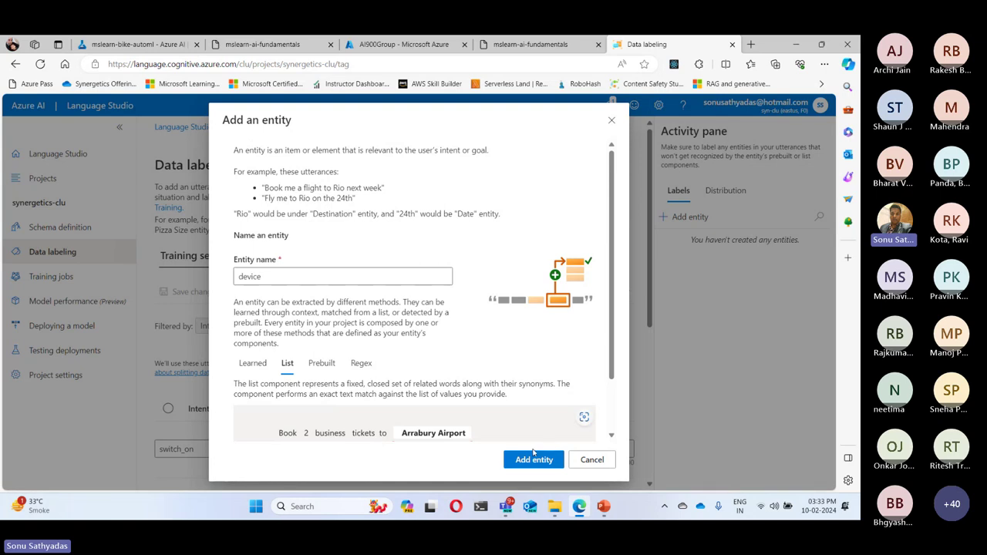
scroll(544, 363, down, 1)
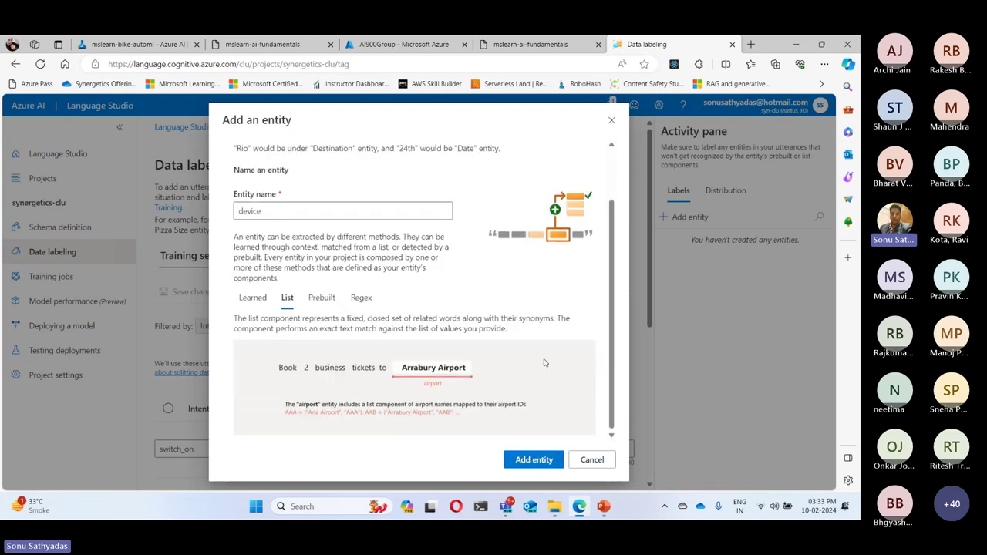
click(534, 461)
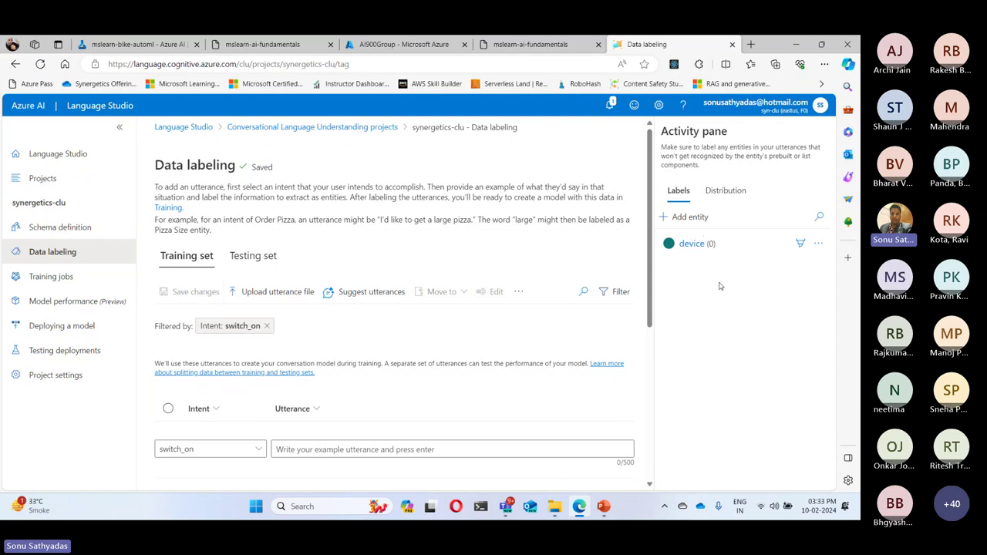
Label "fan" in "turn the fan on" and "light" in "switch on the light" as the device entity.
scroll(451, 316, down, 4)
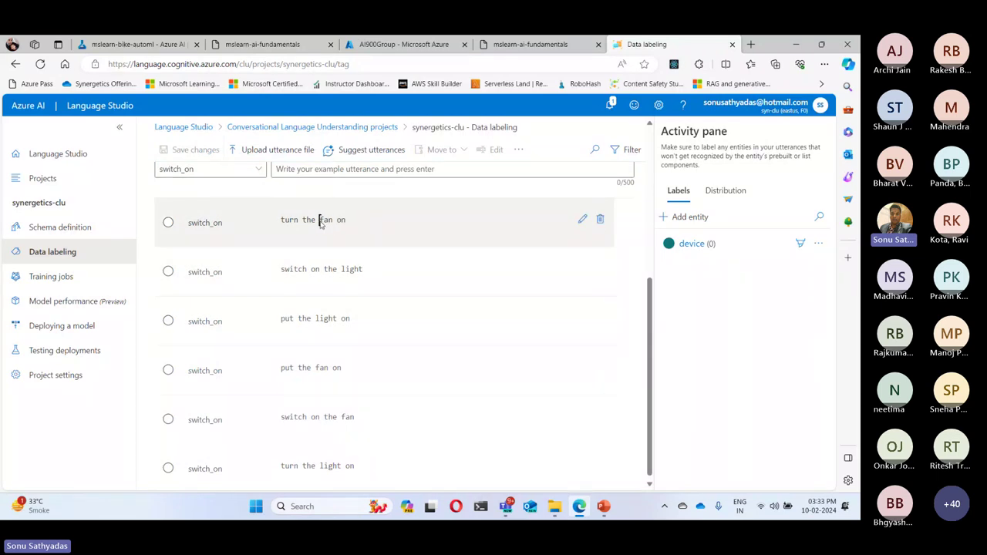
drag(321, 221, 332, 223)
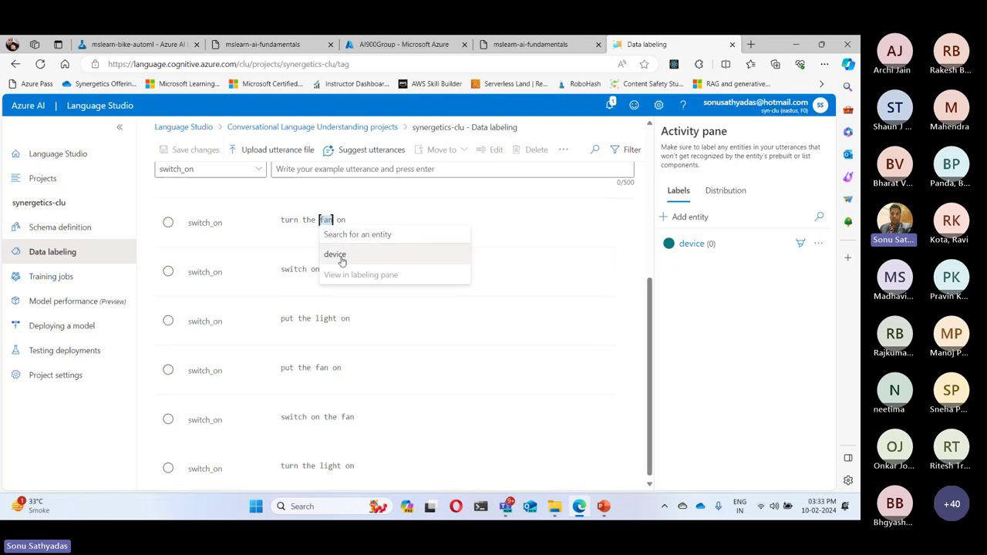
click(336, 255)
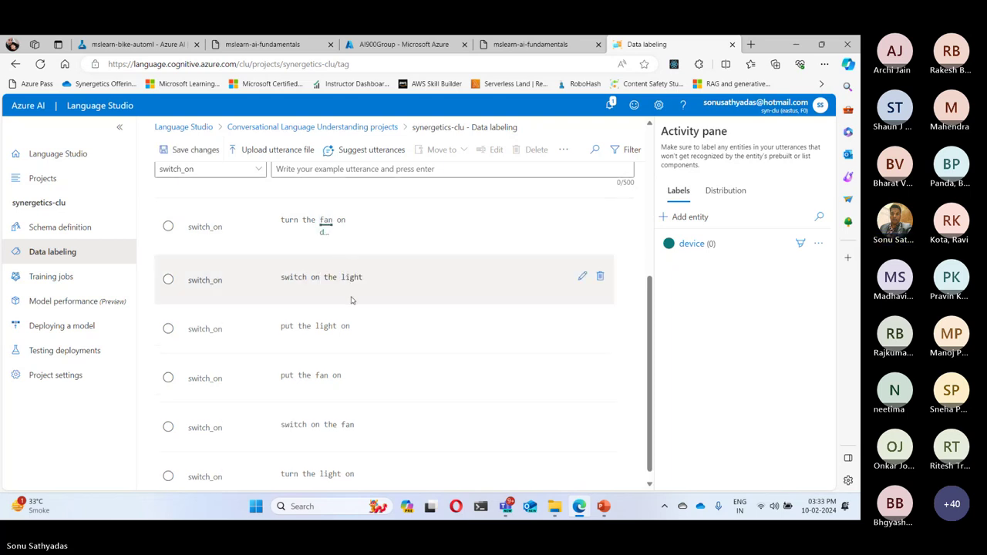
drag(341, 277, 363, 278)
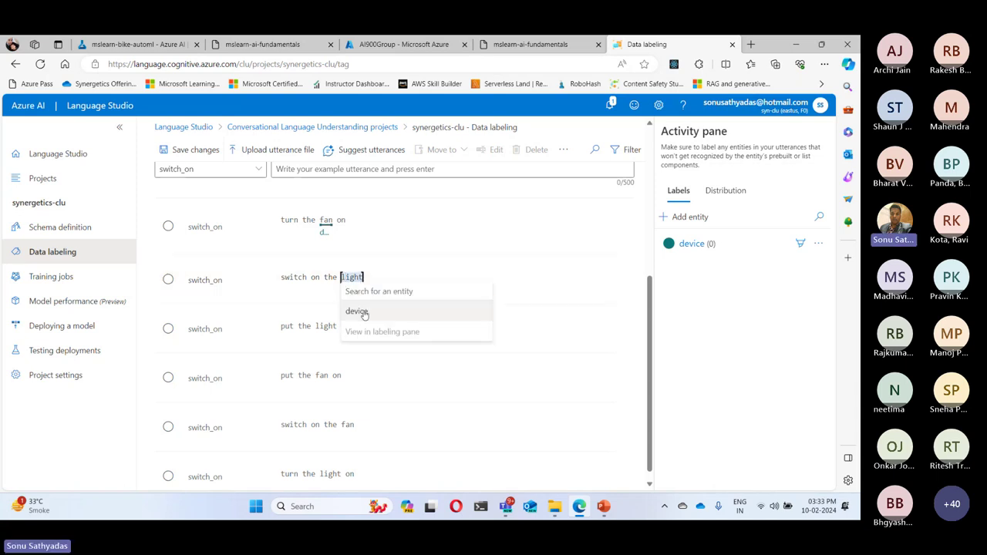
click(357, 310)
scroll(416, 302, down, 1)
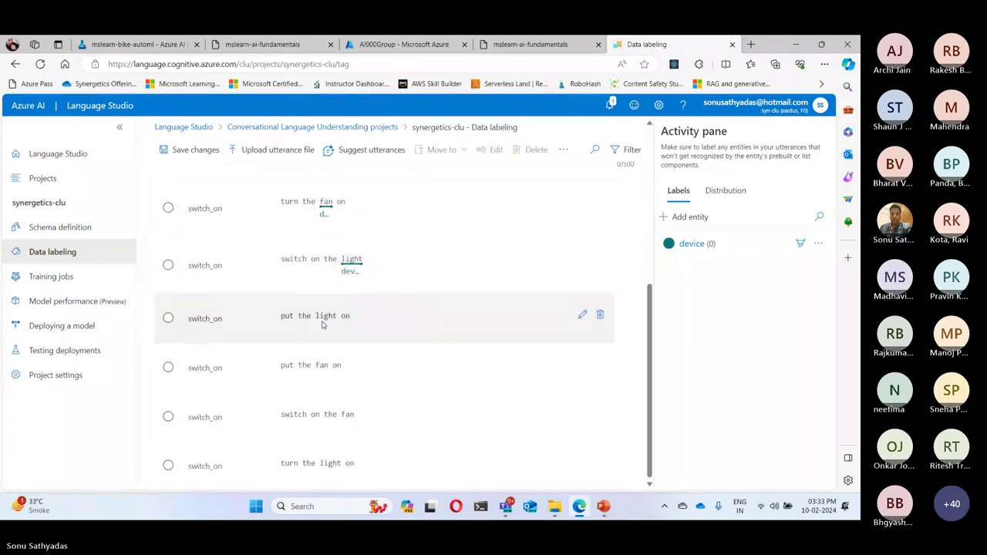
Label "light" in "put the light on" and "fan" in "put the fan on" as the device entity.
drag(315, 317, 337, 317)
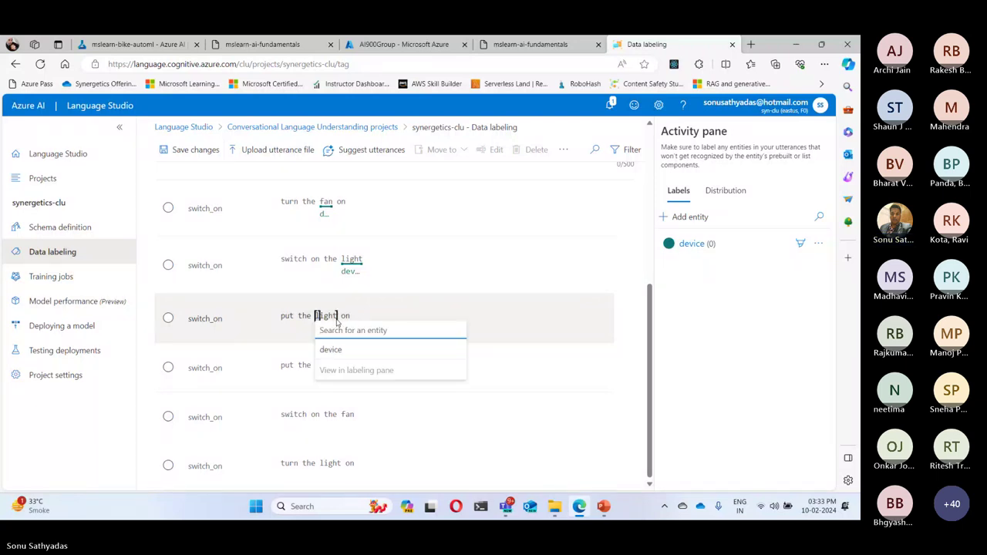
click(331, 348)
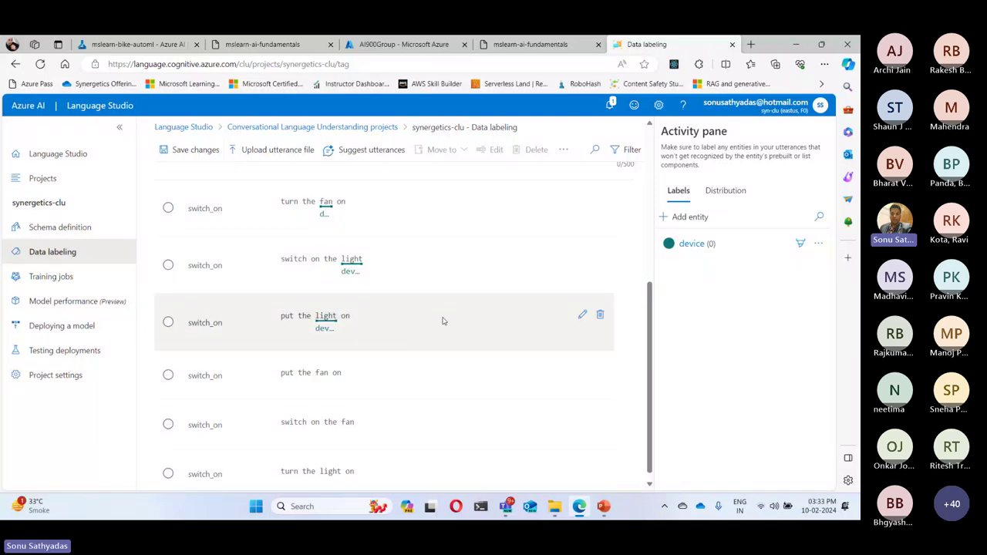
scroll(416, 329, down, 1)
drag(315, 365, 329, 365)
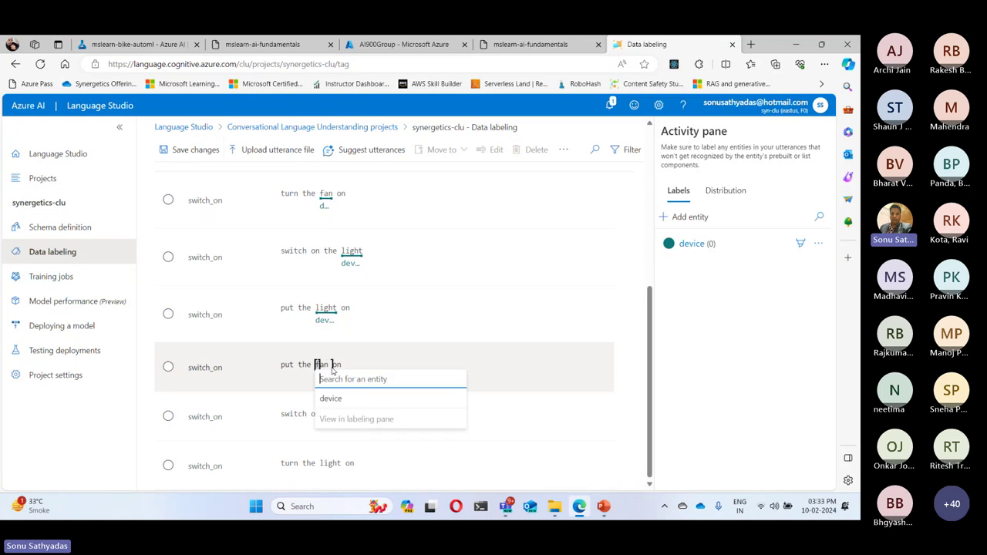
click(331, 398)
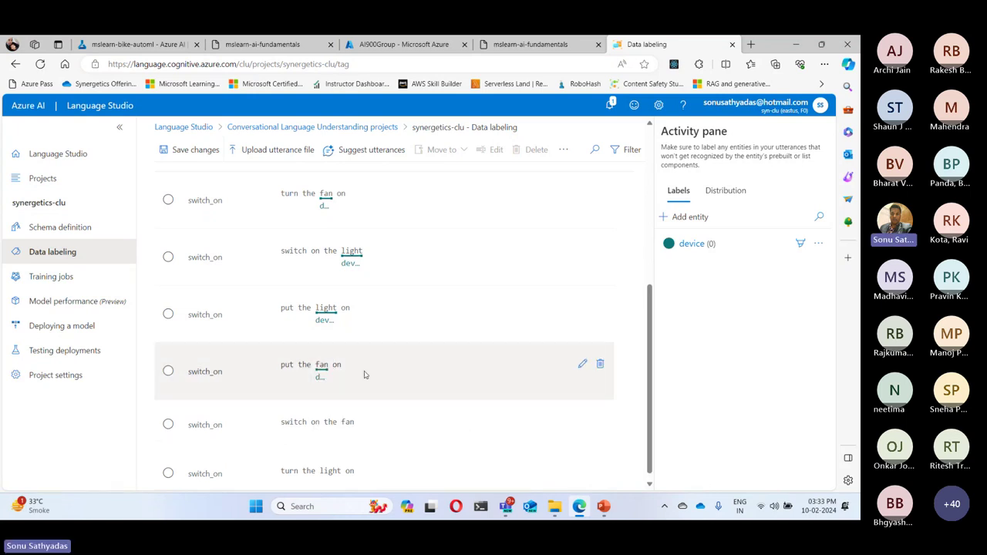
Label "fan" in "switch on the fan" and "light" in "turn the light on" as the device entity.
scroll(387, 347, down, 1)
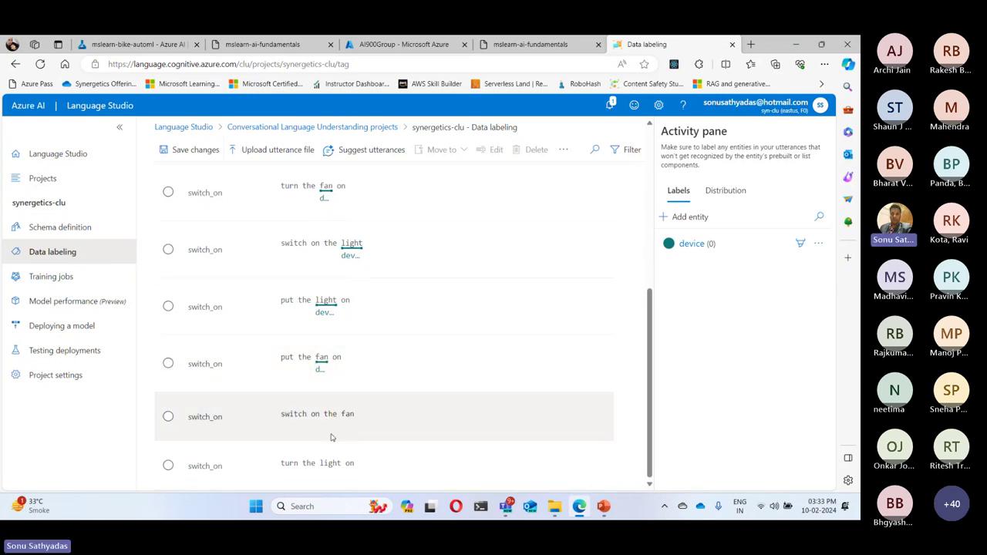
drag(341, 414, 355, 414)
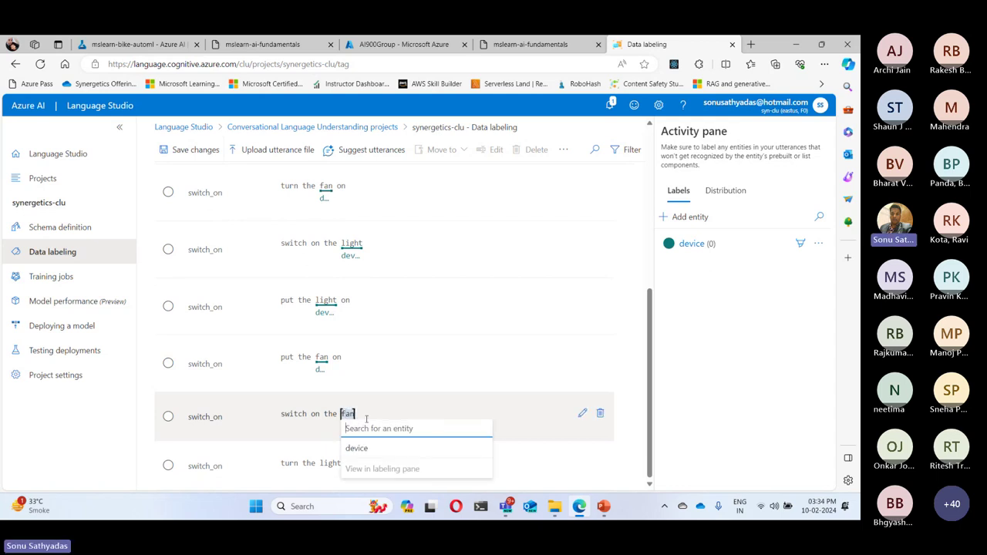
click(356, 446)
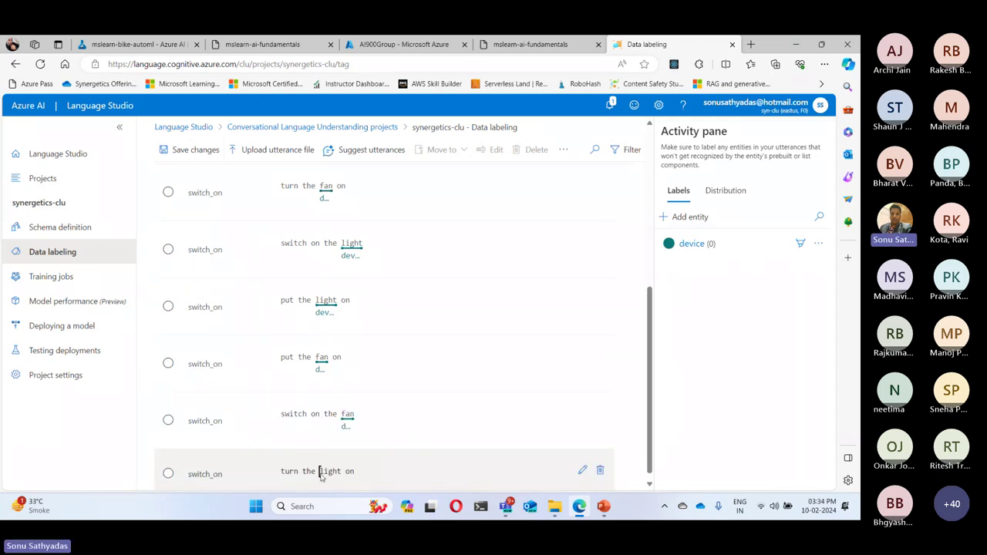
drag(319, 471, 341, 471)
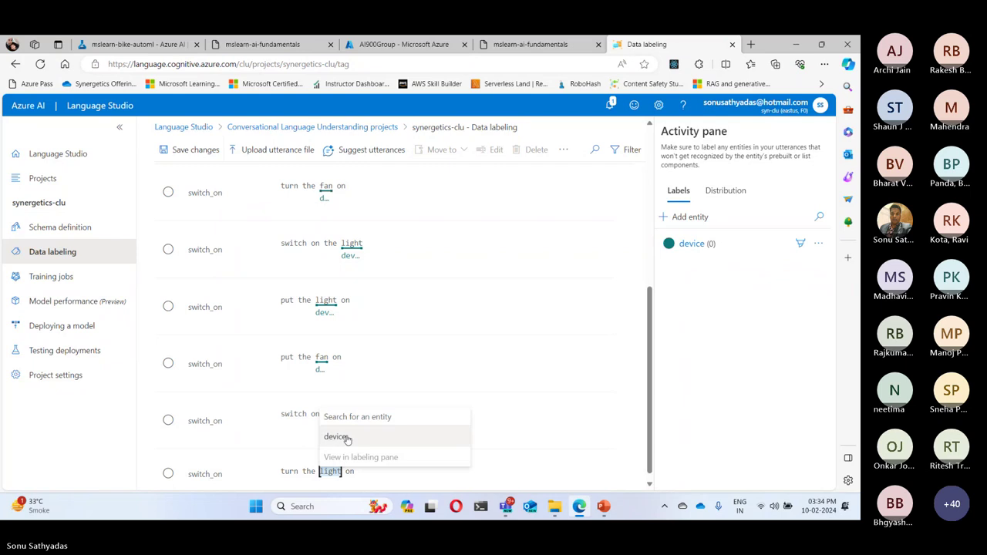
click(346, 437)
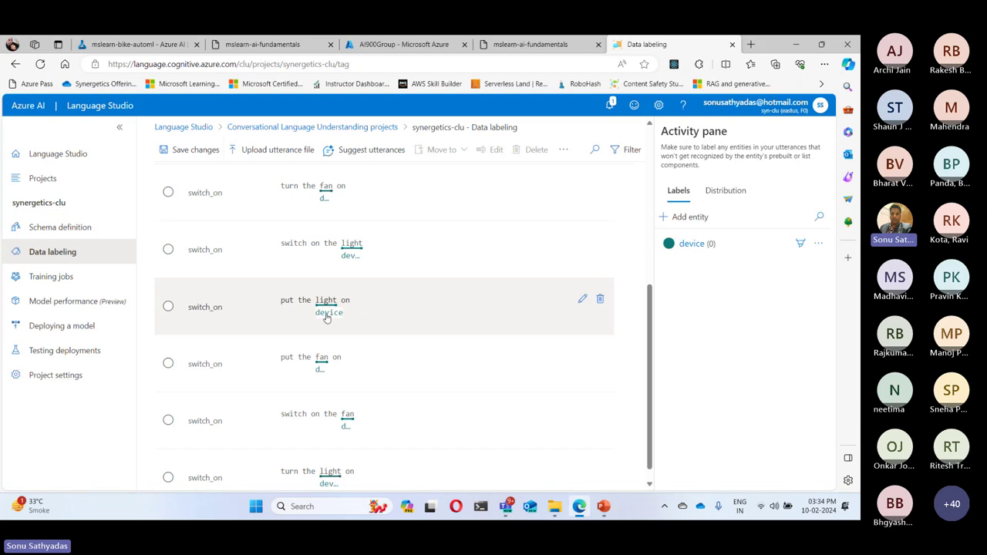
Check the labeled utterances against step 6 of the lab instructions and save the data labeling changes.
click(532, 44)
scroll(500, 256, down, 3)
scroll(500, 256, down, 2)
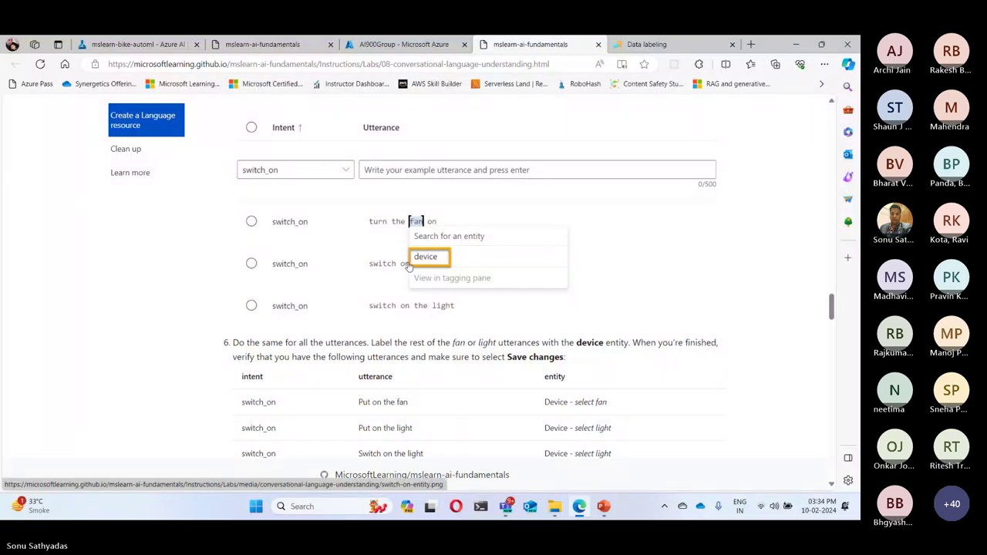
scroll(409, 269, down, 2)
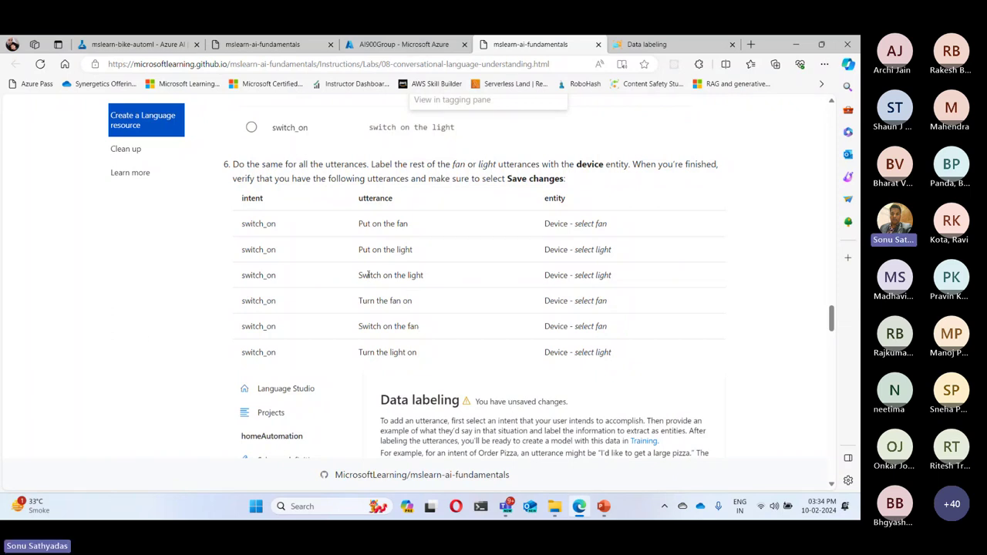
scroll(485, 161, down, 3)
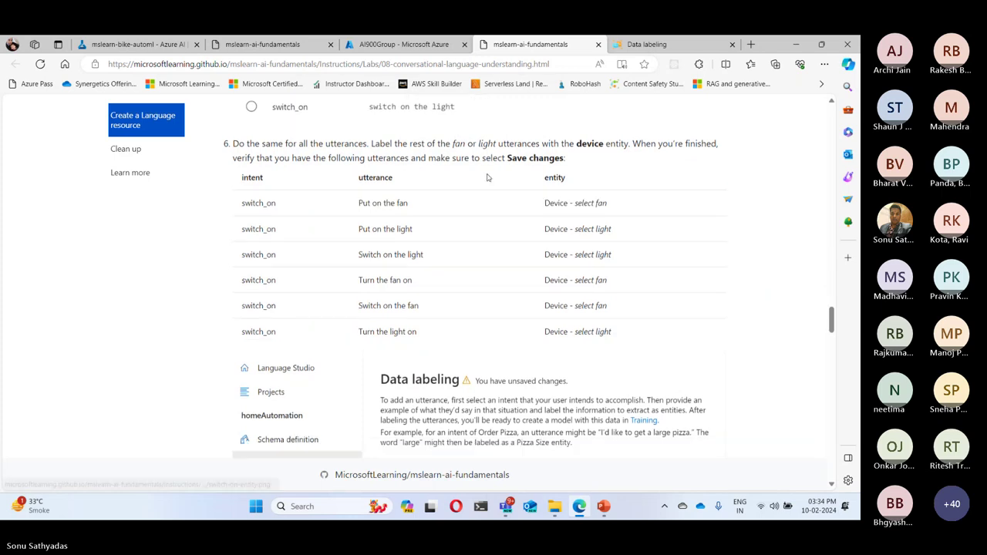
key(ctrl+Tab)
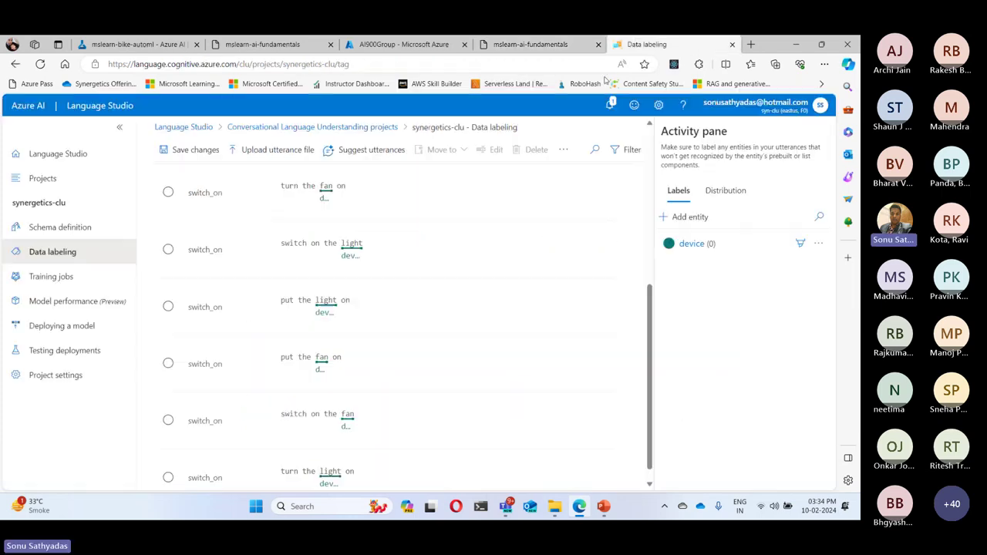
click(193, 150)
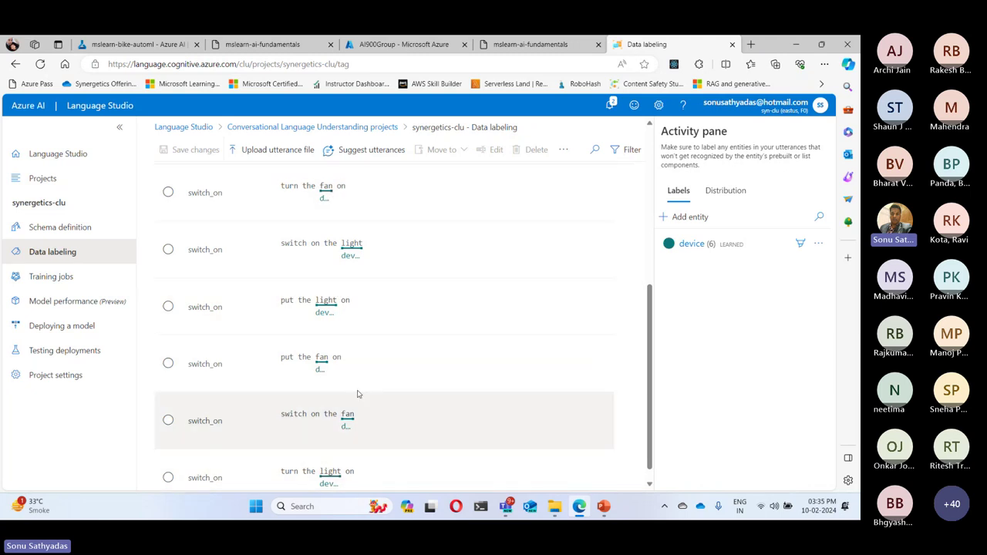
Add a new intent named switch_off to the schema definition, following step 7 of the lab instructions.
click(540, 44)
scroll(630, 337, down, 3)
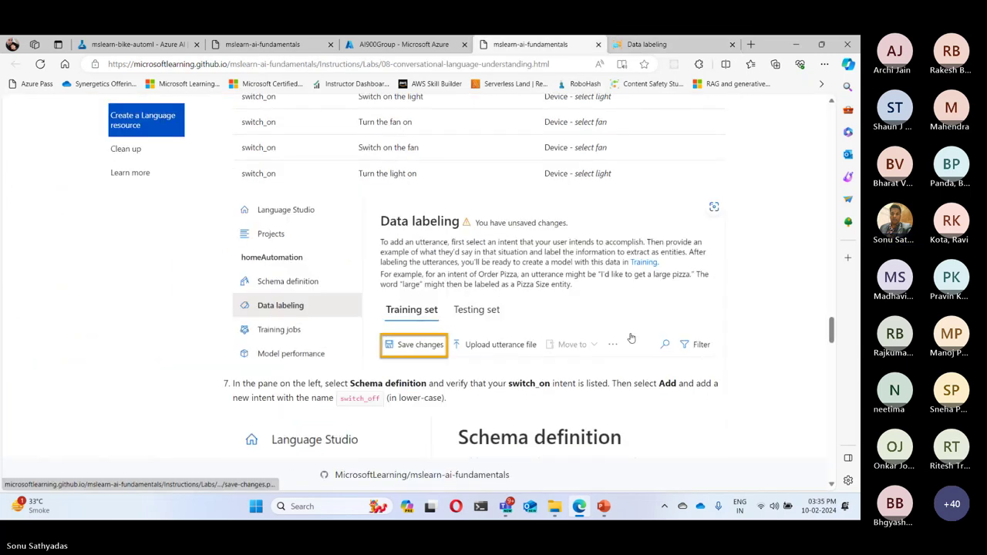
scroll(631, 338, up, 4)
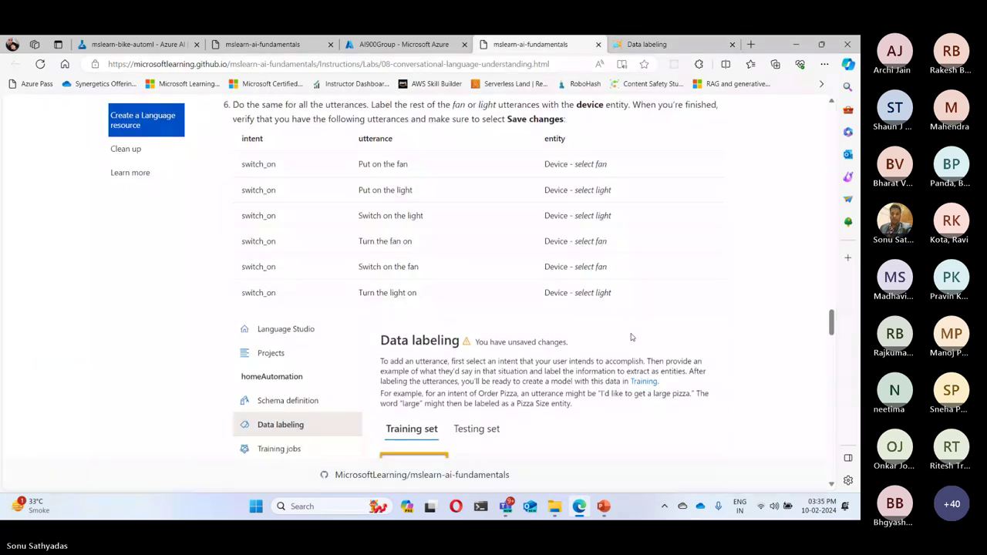
scroll(631, 338, down, 5)
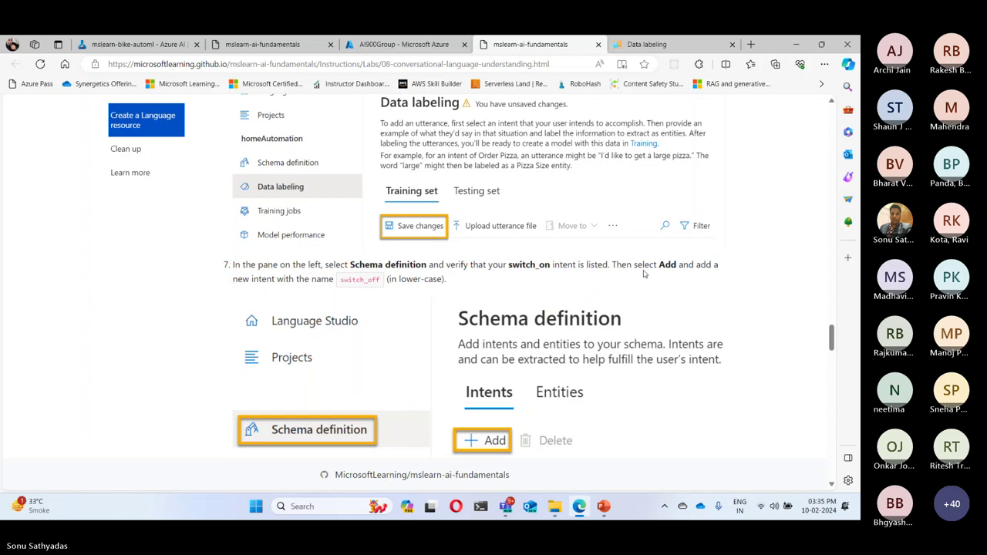
double_click(668, 264)
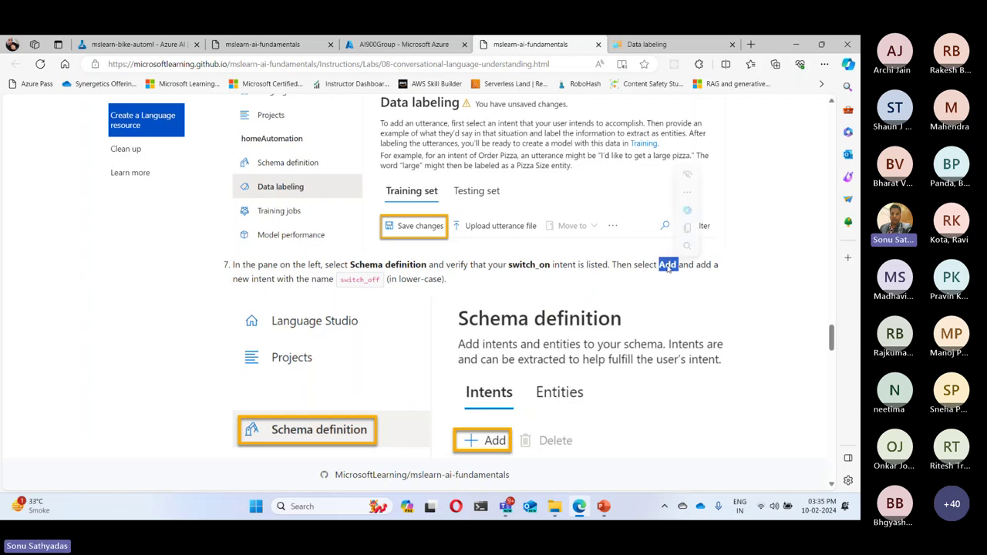
double_click(359, 279)
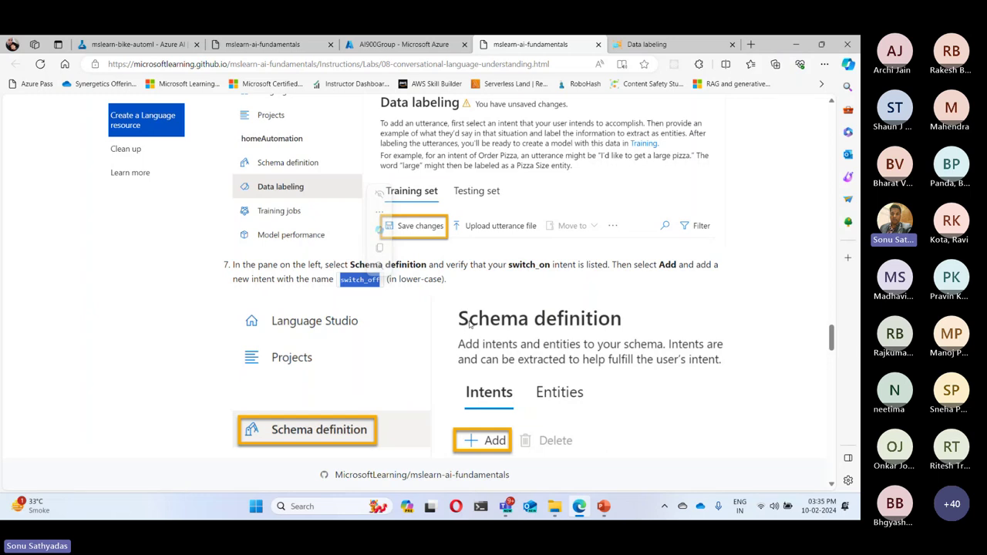
click(678, 46)
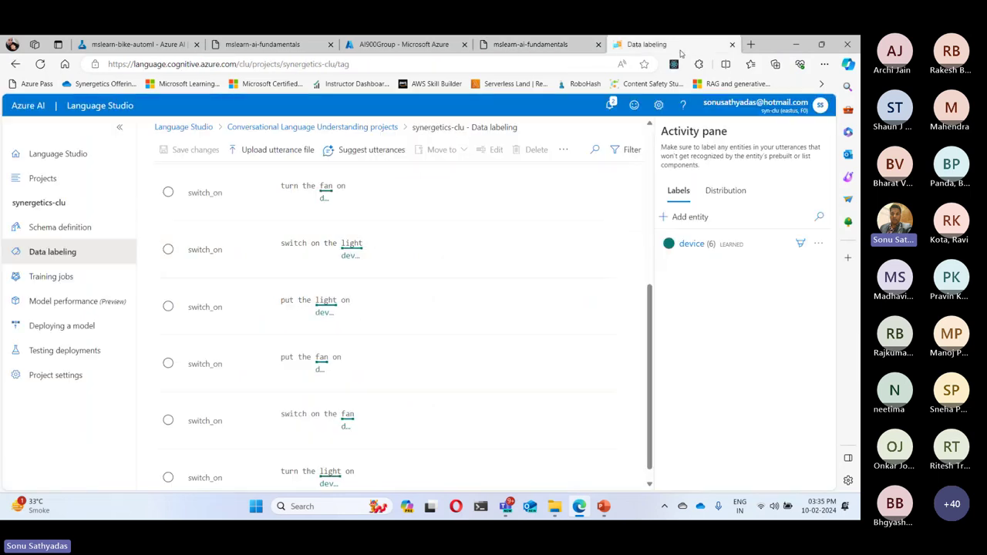
click(56, 229)
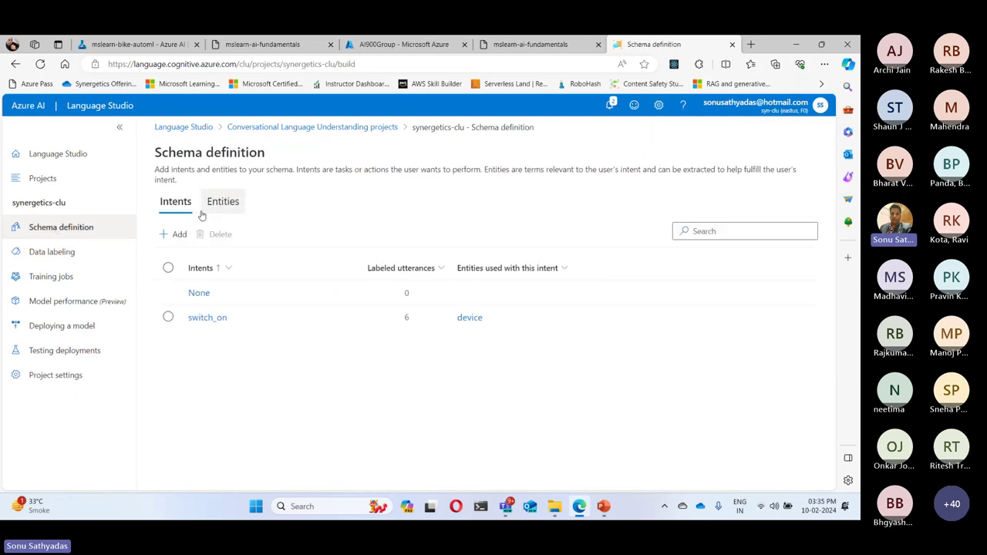
click(178, 235)
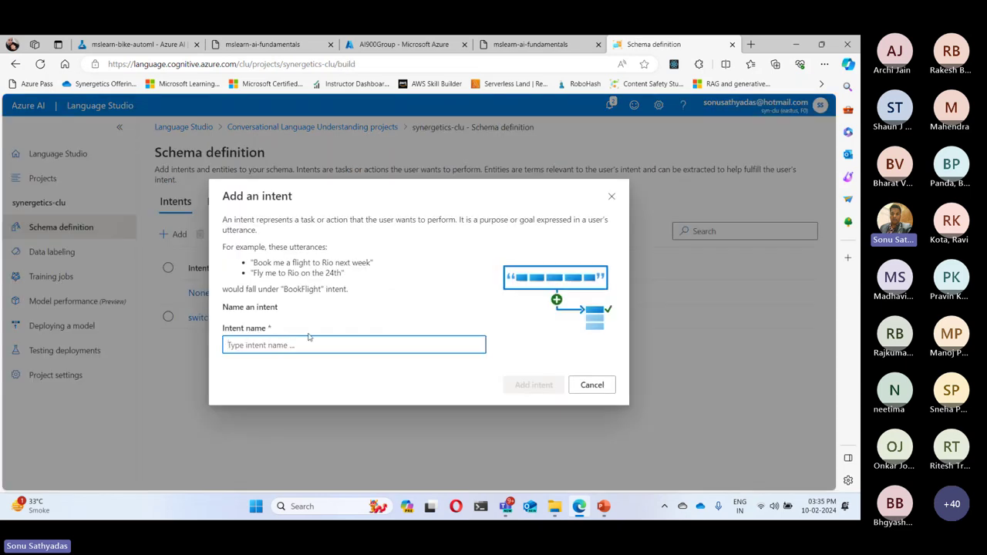
text(switch_off)
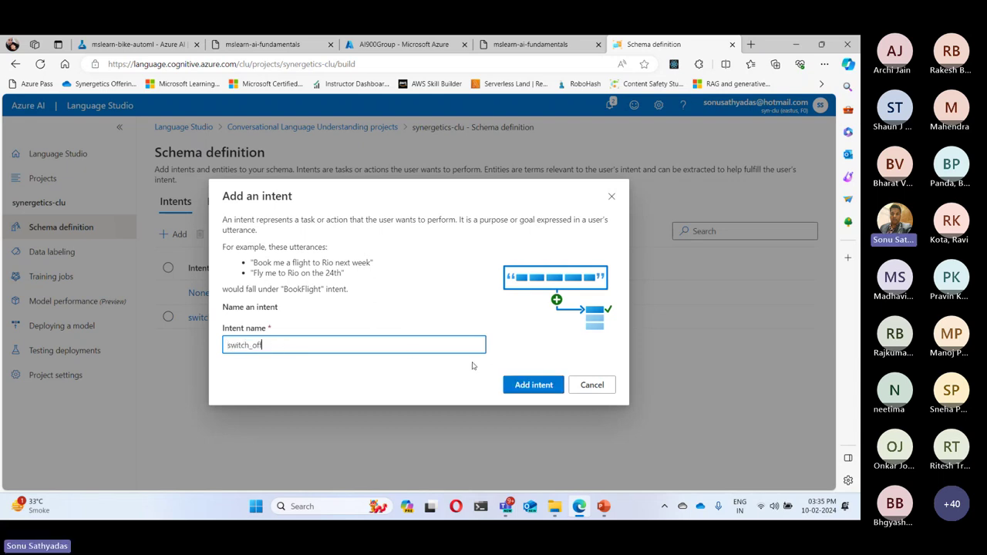
click(538, 388)
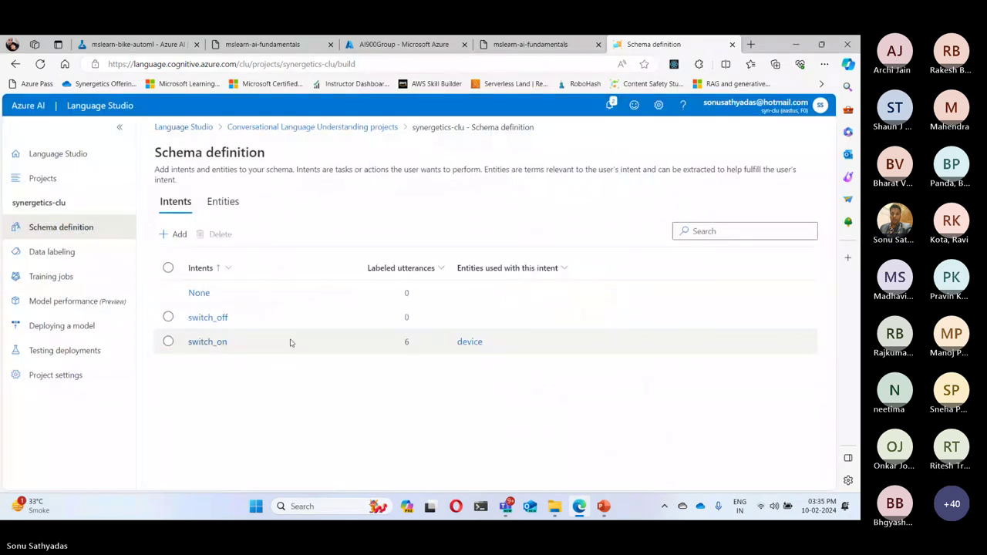
Open data labeling for the switch_off intent and add the lab's utterance "turn the light off" to it.
click(204, 317)
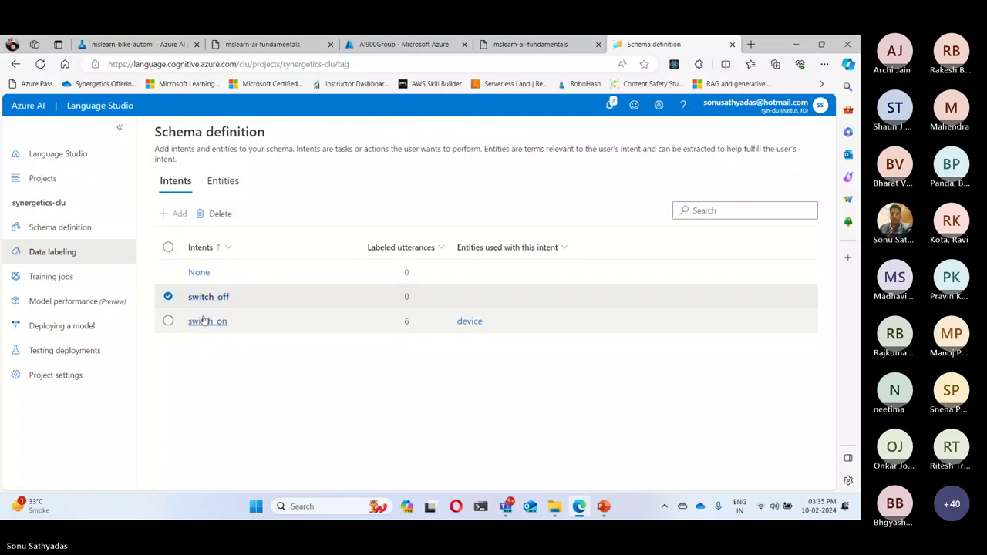
click(531, 44)
scroll(552, 293, down, 2)
scroll(551, 293, down, 4)
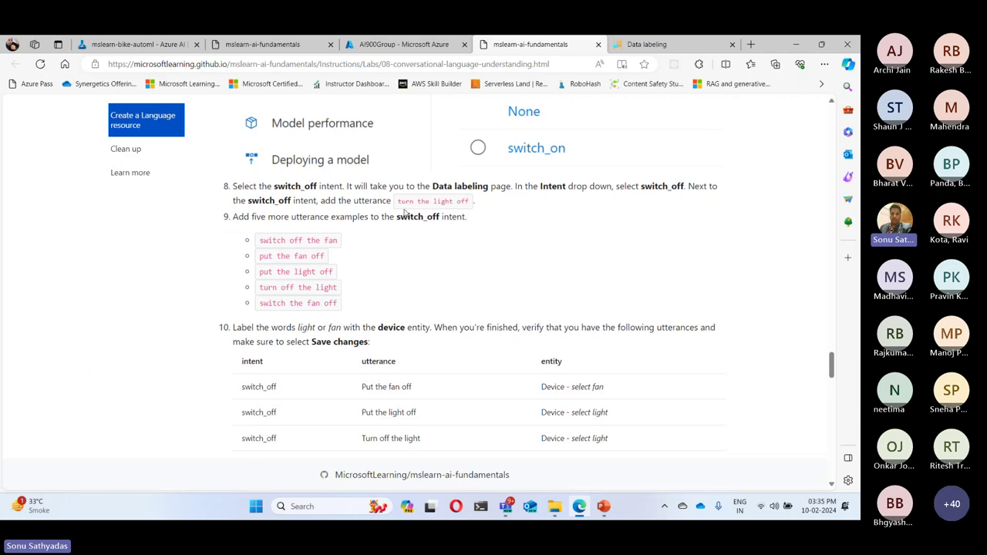
drag(398, 201, 470, 202)
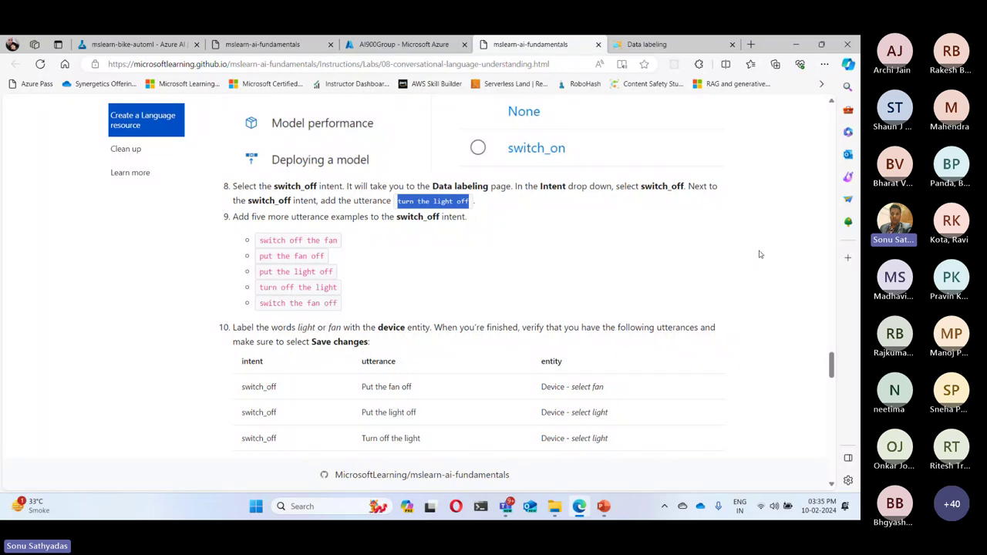
click(712, 44)
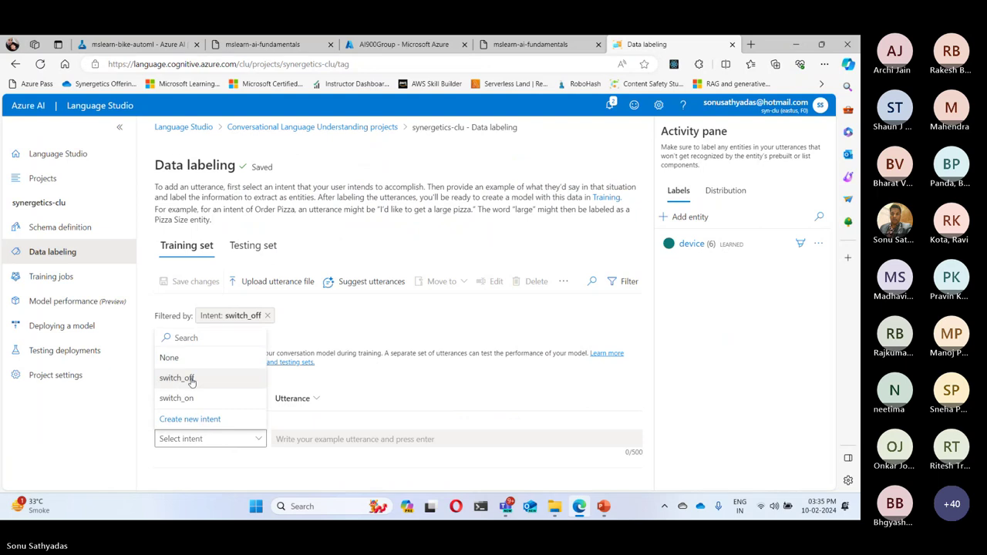
click(187, 378)
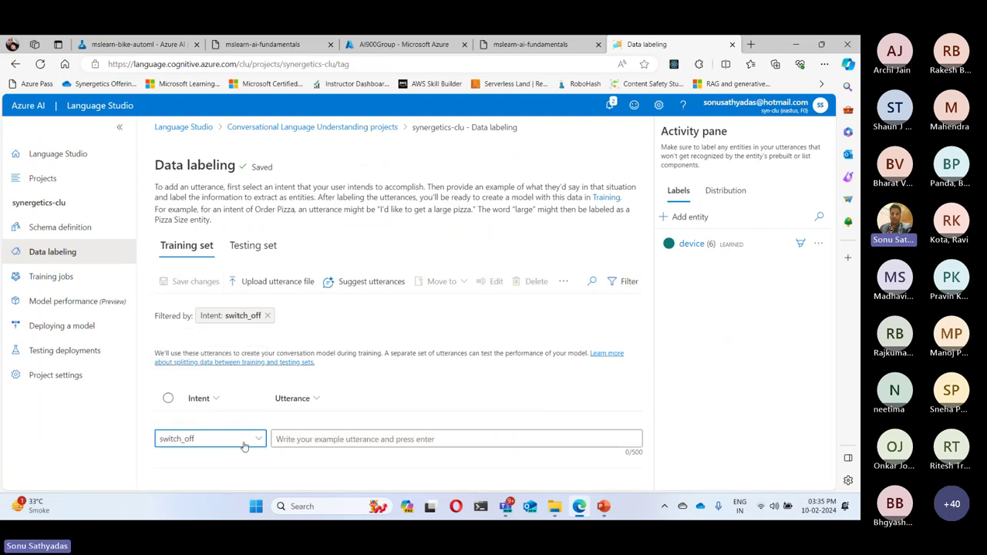
click(328, 443)
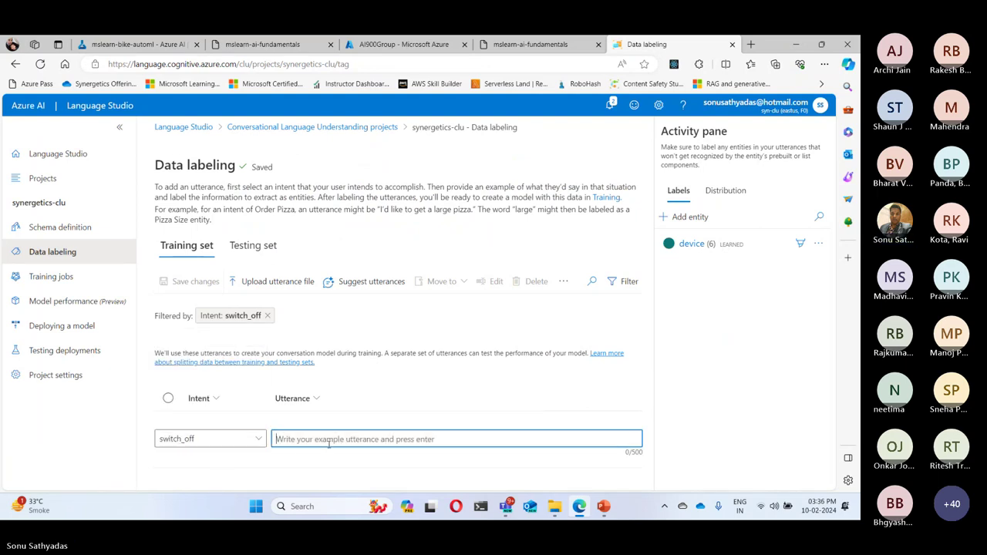
text(Turn the lights off)
key(Return)
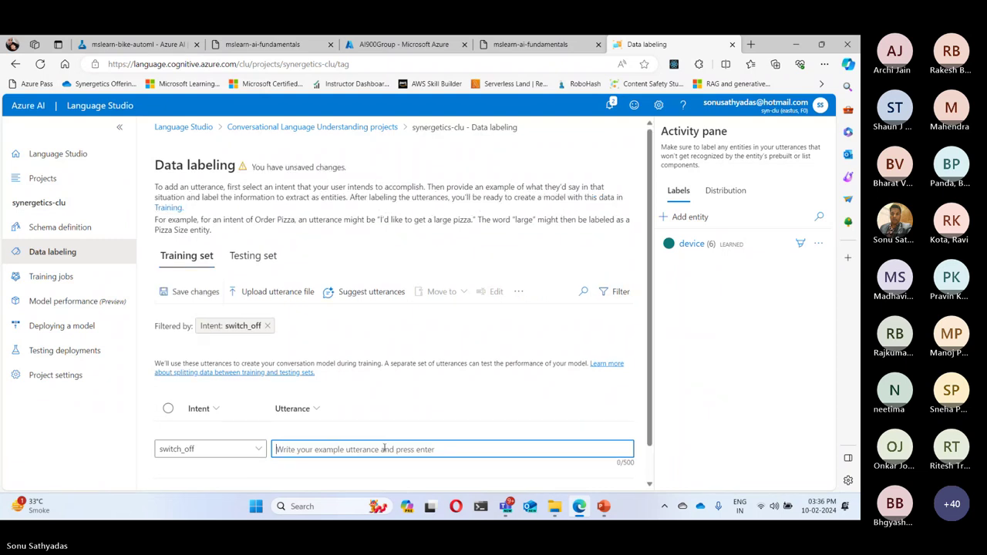
scroll(363, 455, down, 1)
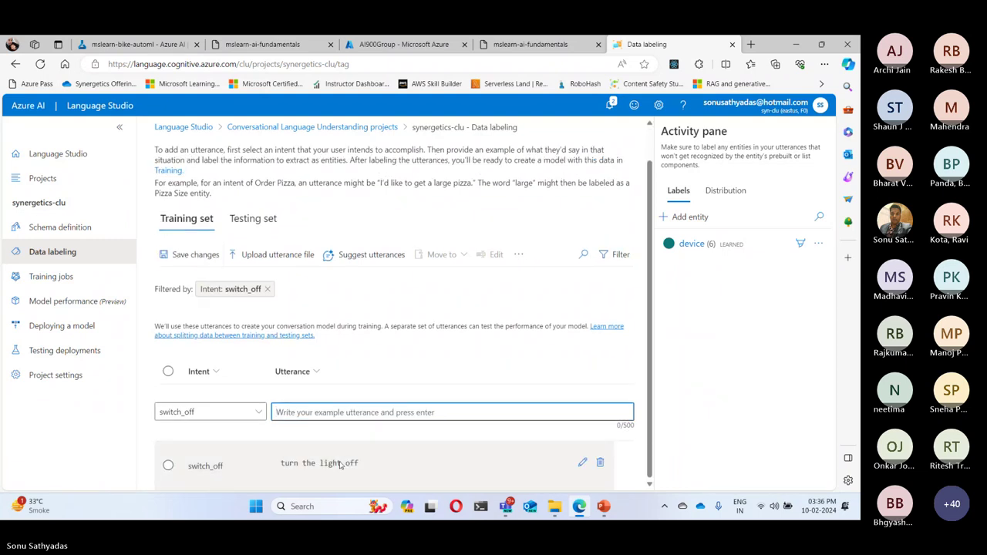
Copy the first step 9 example from the lab instructions and add "switch off the fan" as a switch_off utterance.
click(540, 44)
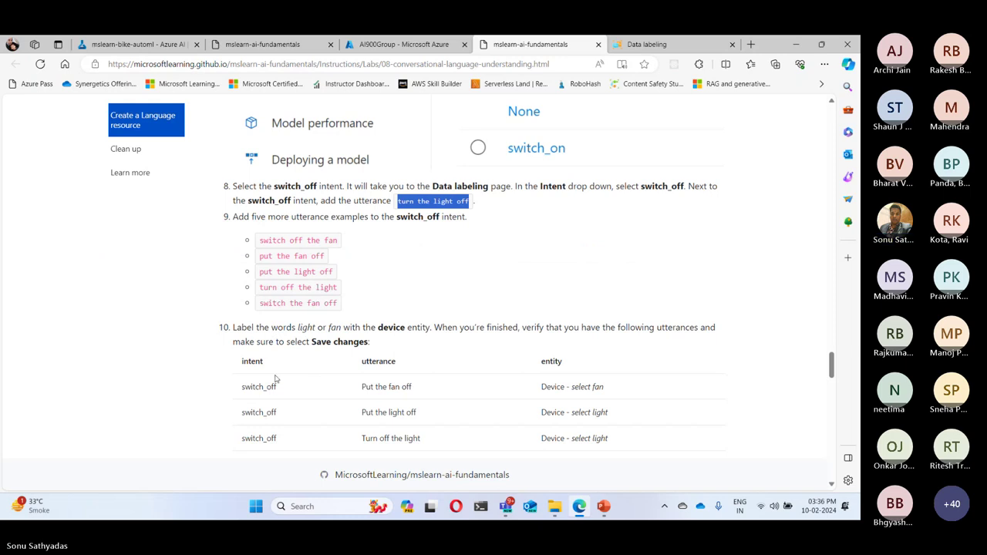
drag(262, 242, 321, 241)
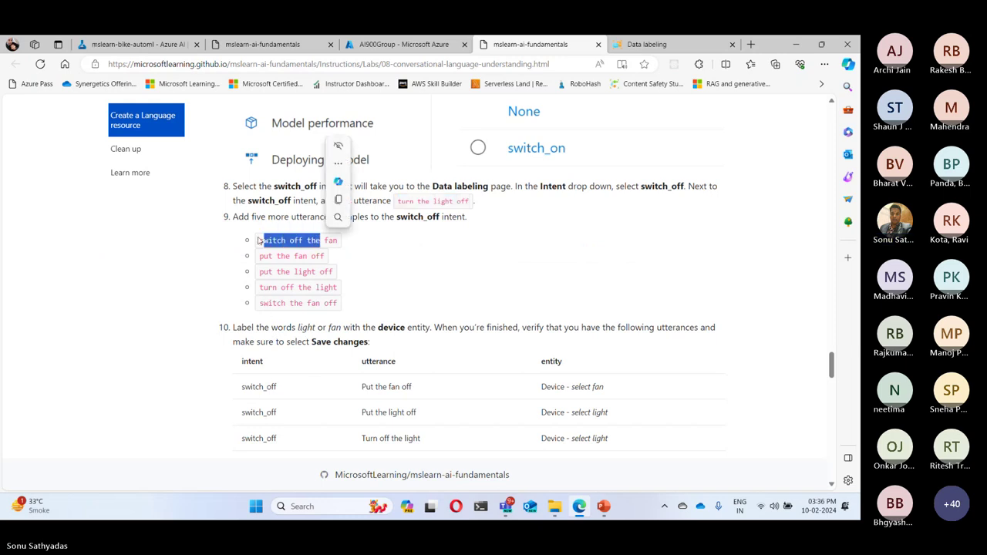
drag(259, 241, 338, 241)
key(ctrl+c)
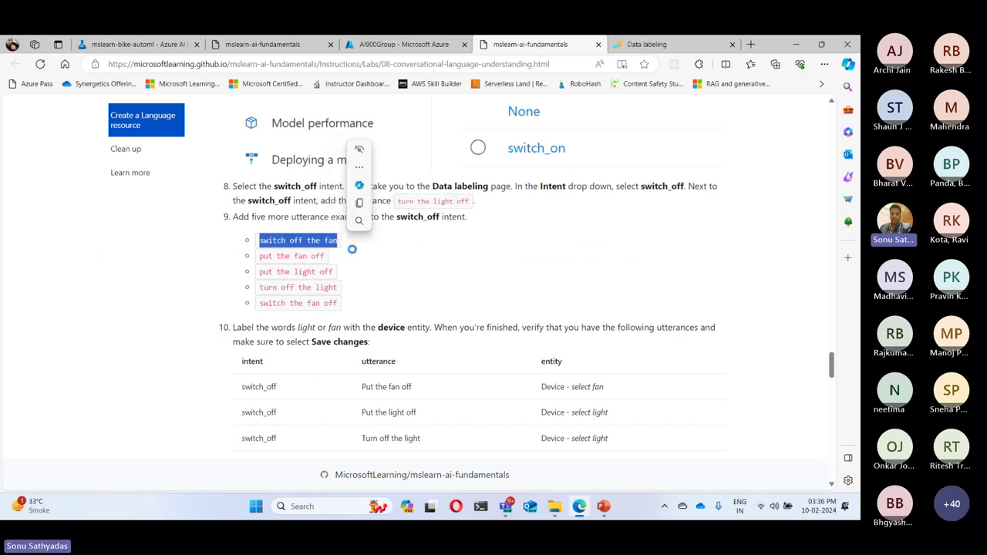
click(640, 46)
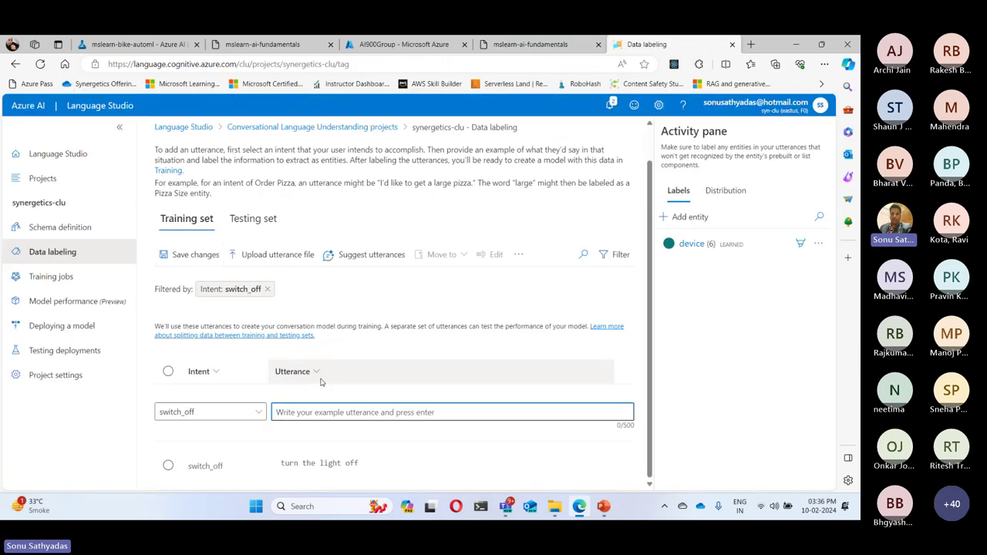
key(ctrl+v)
key(Return)
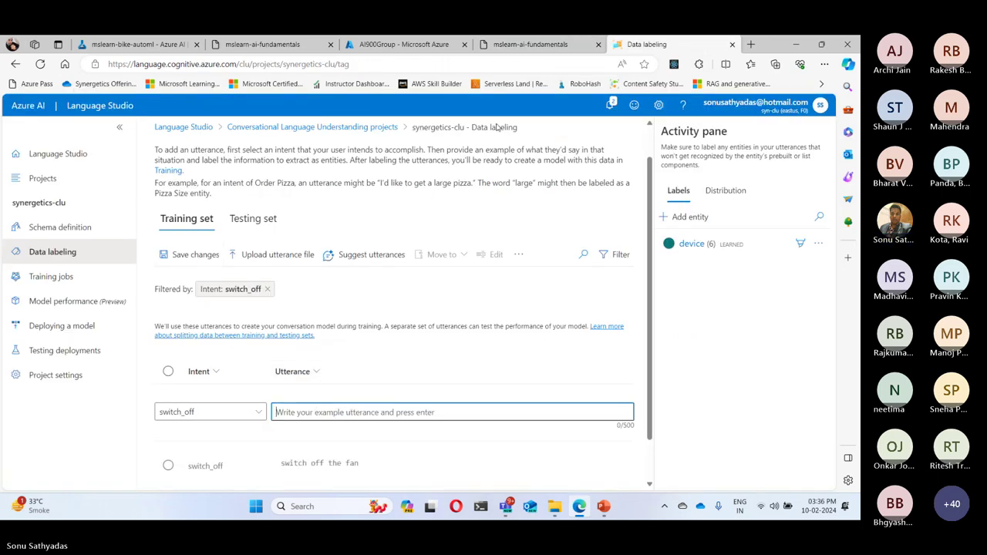
Copy the lab's second example and add "put the fan off" as a switch_off utterance.
click(532, 44)
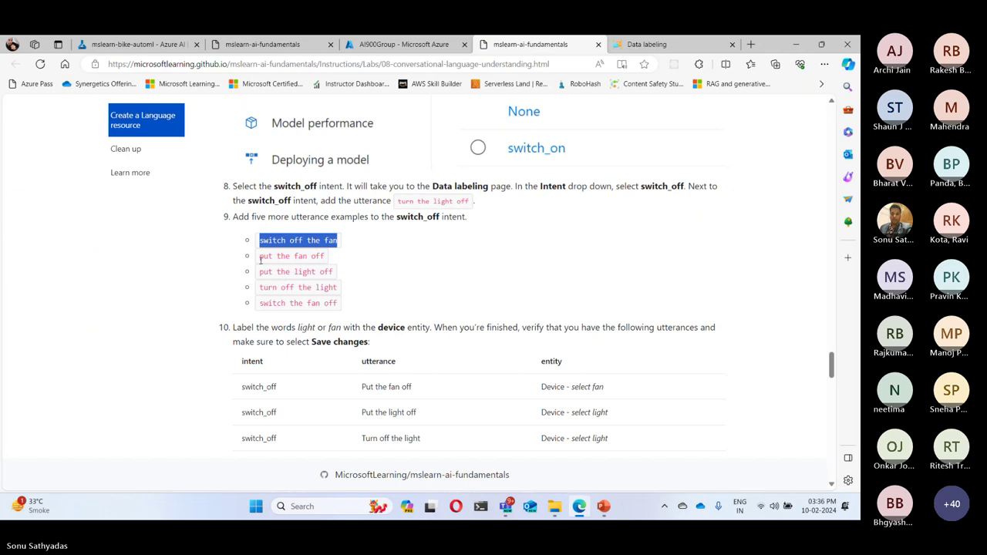
drag(260, 257, 339, 257)
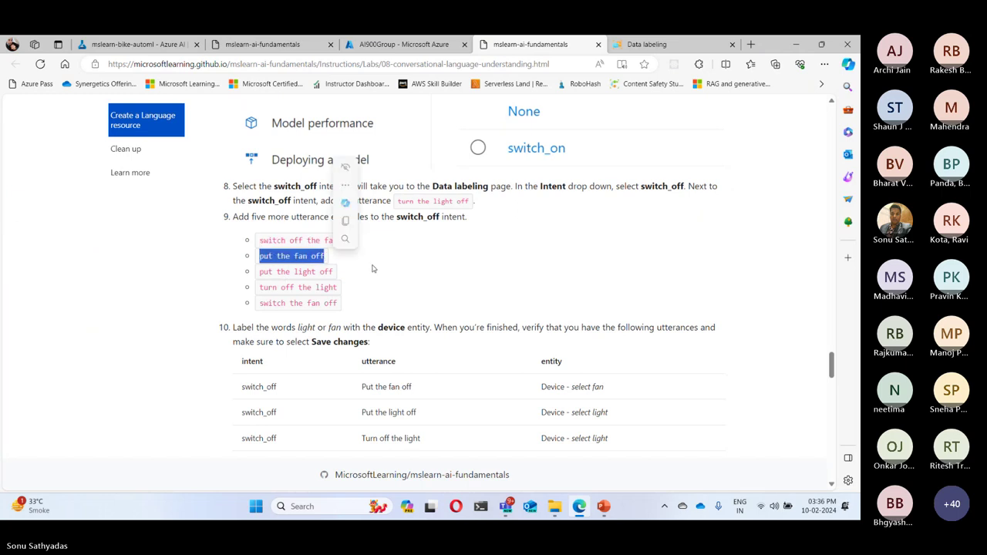
key(ctrl+c)
key(ctrl+Tab)
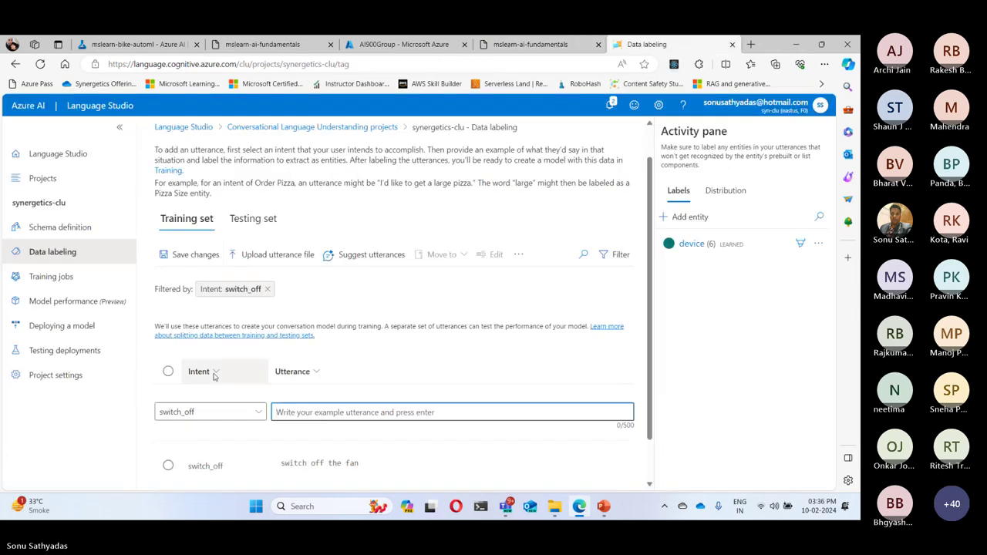
key(ctrl+v)
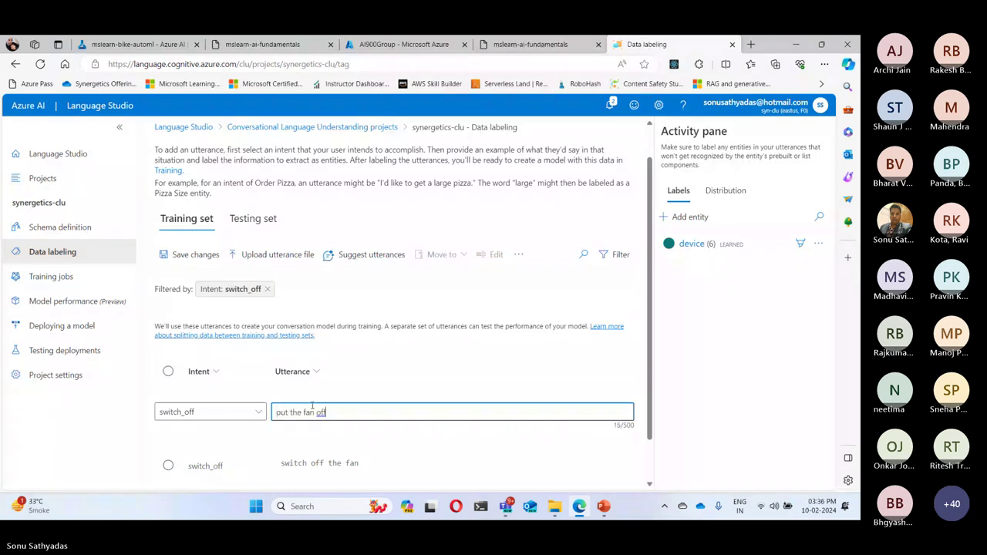
key(Return)
Copy the lab's third example and add "put the light off" as a switch_off utterance.
click(538, 46)
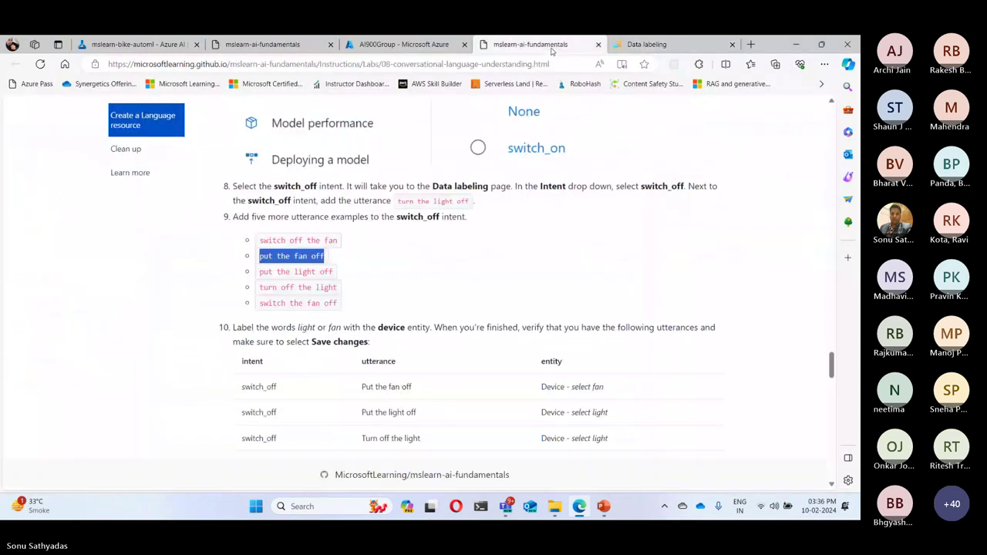
drag(260, 271, 336, 276)
key(ctrl+c)
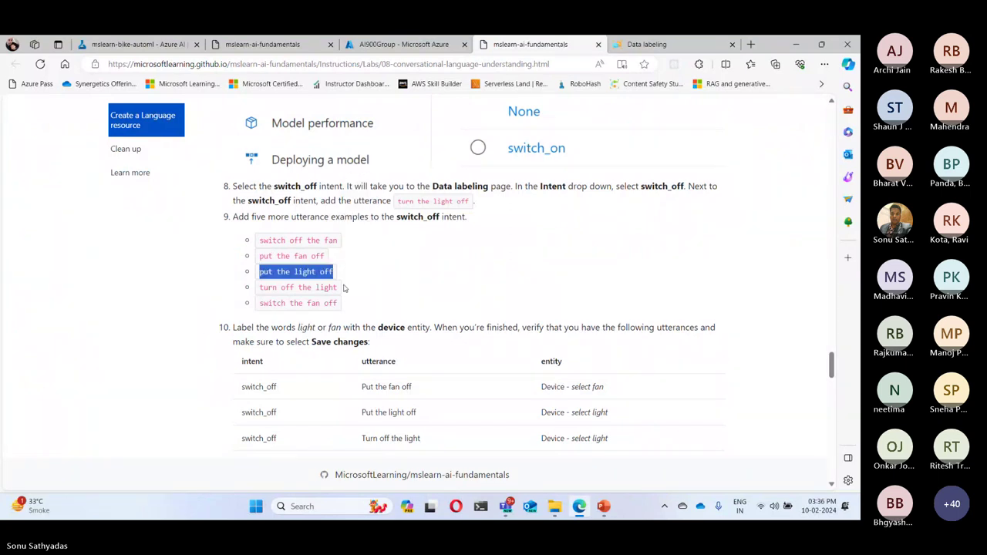
click(652, 44)
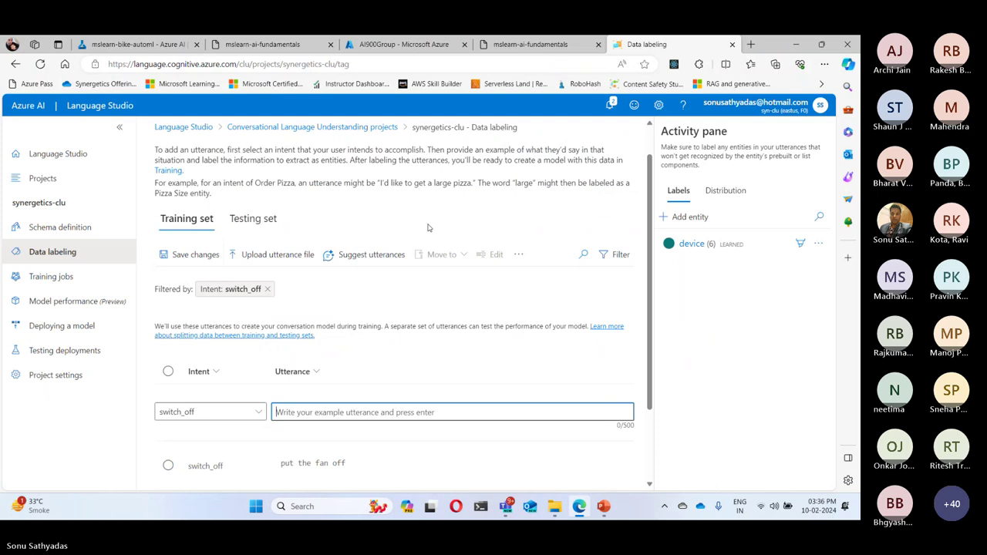
Copy the lab's fourth example and add "turn off the light" as a switch_off utterance.
click(532, 44)
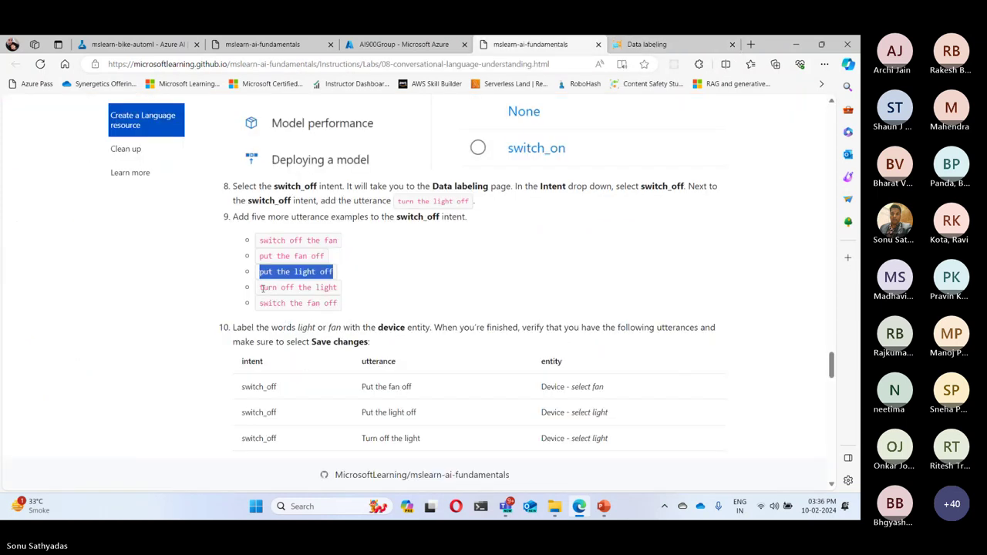
drag(258, 291, 339, 290)
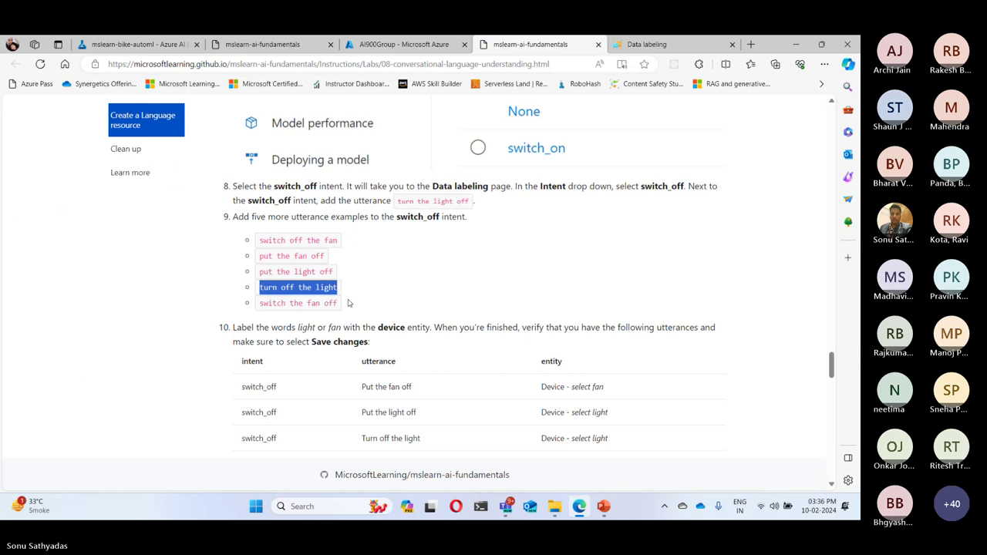
click(646, 44)
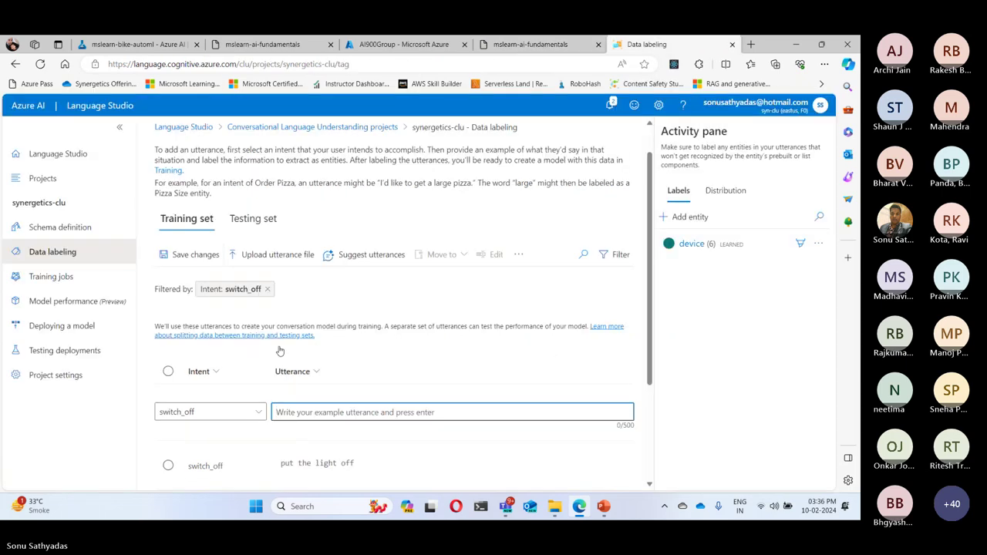
click(283, 410)
key(ctrl+v)
key(Return)
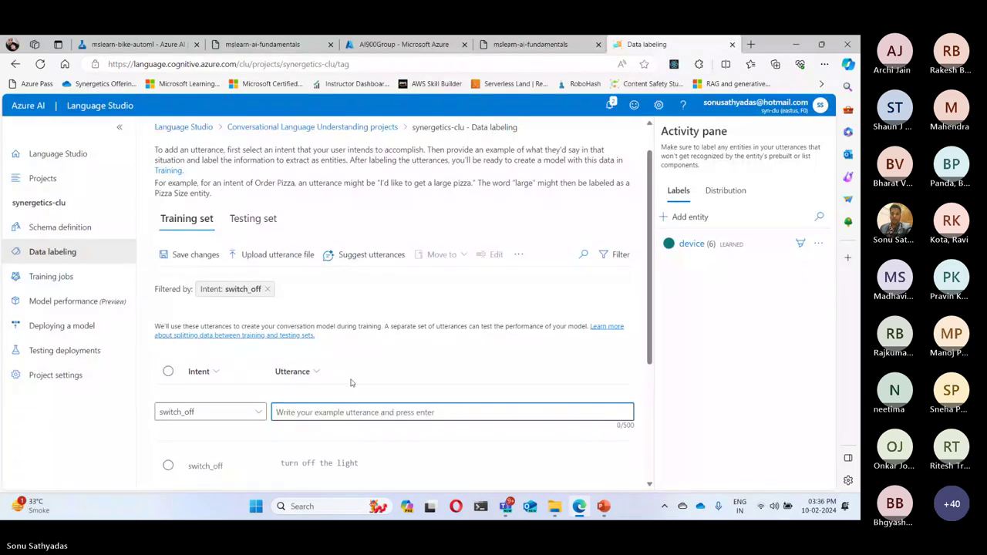
Copy the lab's fifth example and add "switch the fan off" as a switch_off utterance.
click(540, 44)
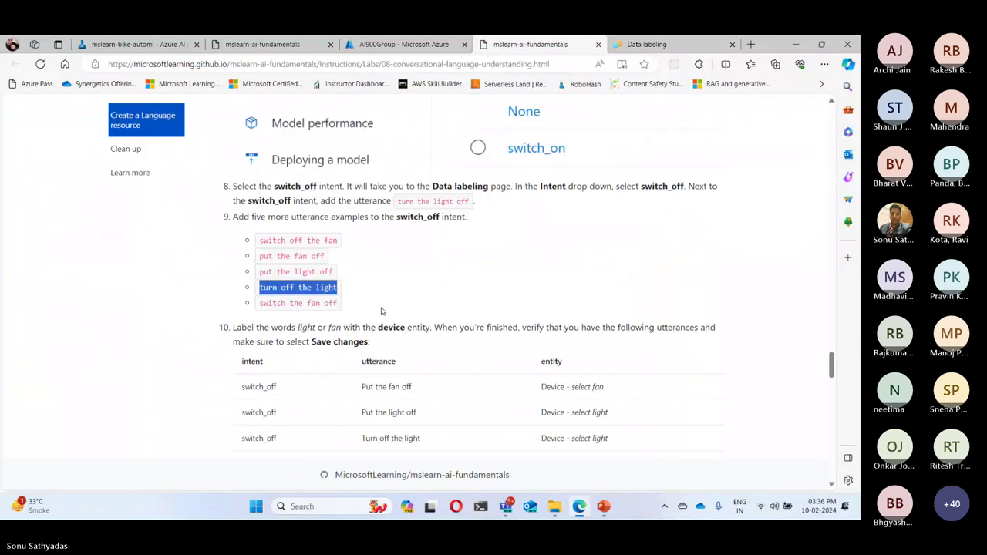
triple_click(266, 304)
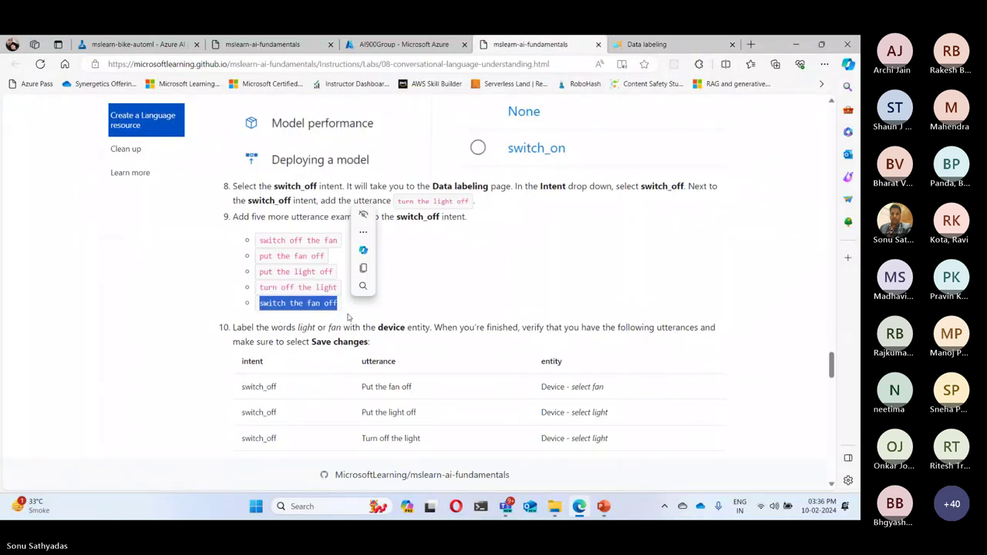
key(ctrl+c)
key(ctrl+Tab)
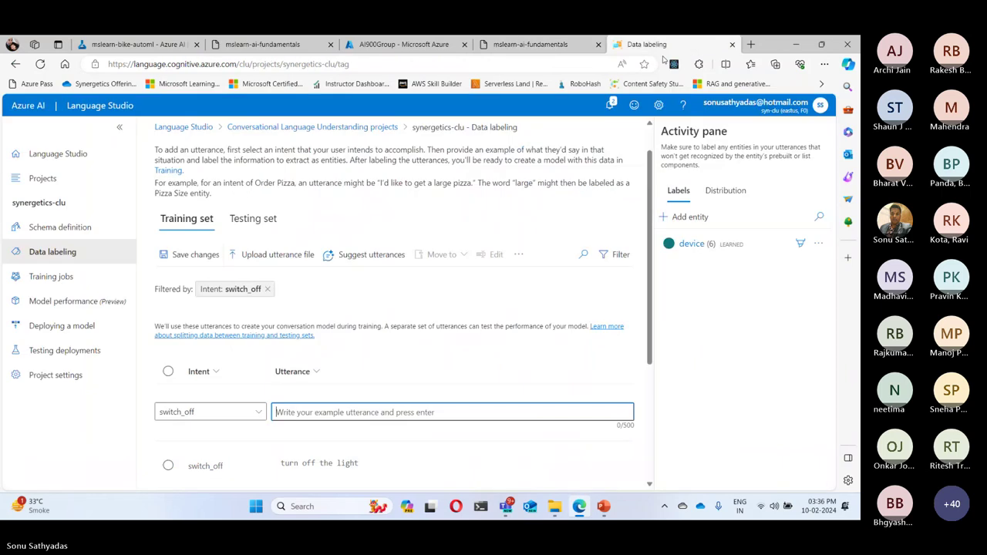
key(ctrl+v)
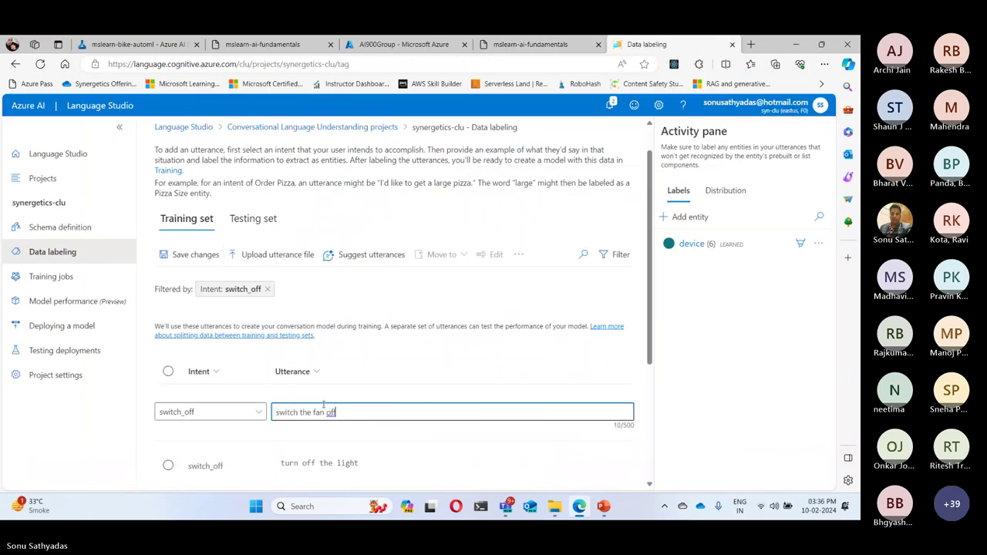
key(Return)
Label "fan" in "switch the fan off" and "light" in "turn off the light" as the device entity.
scroll(417, 364, down, 1)
scroll(418, 364, down, 2)
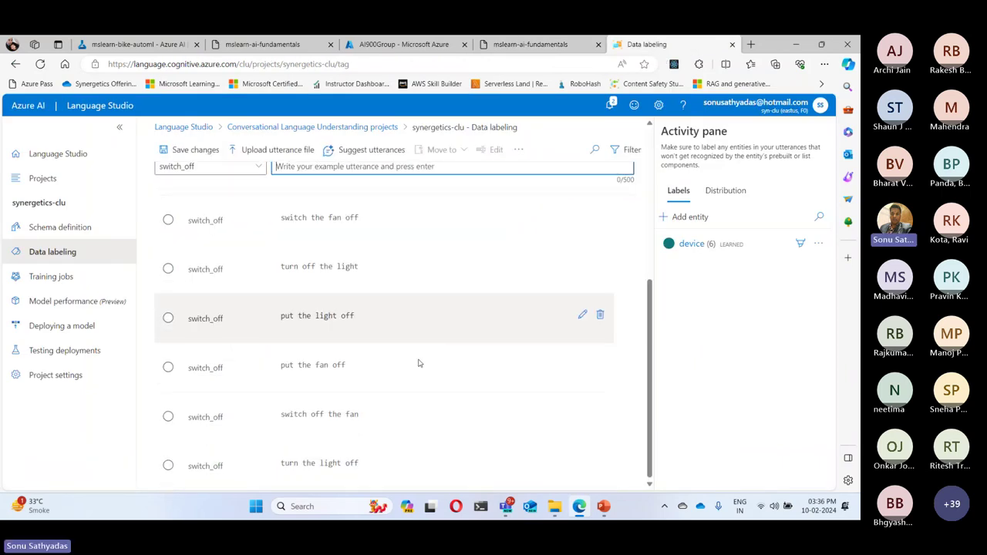
drag(329, 217, 344, 220)
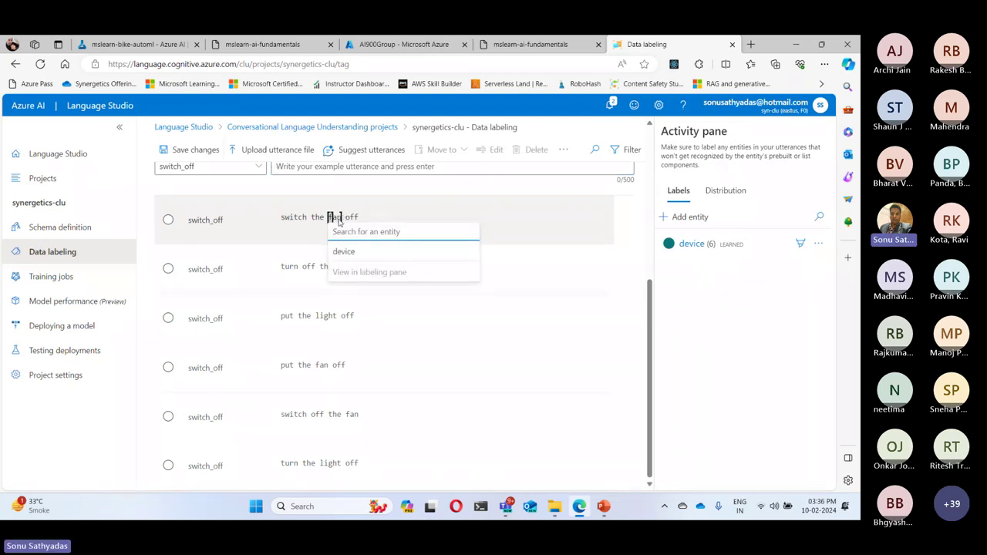
click(343, 251)
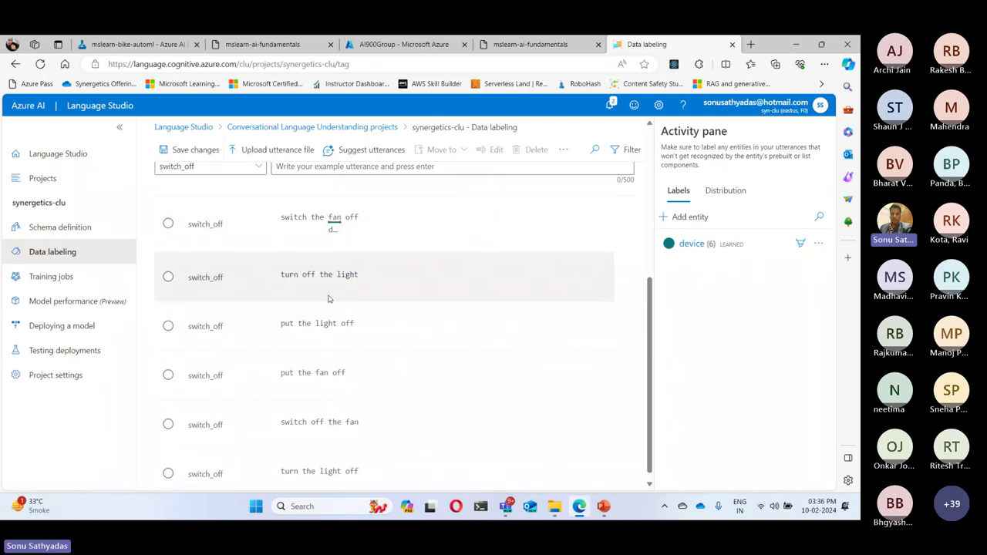
drag(337, 275, 359, 277)
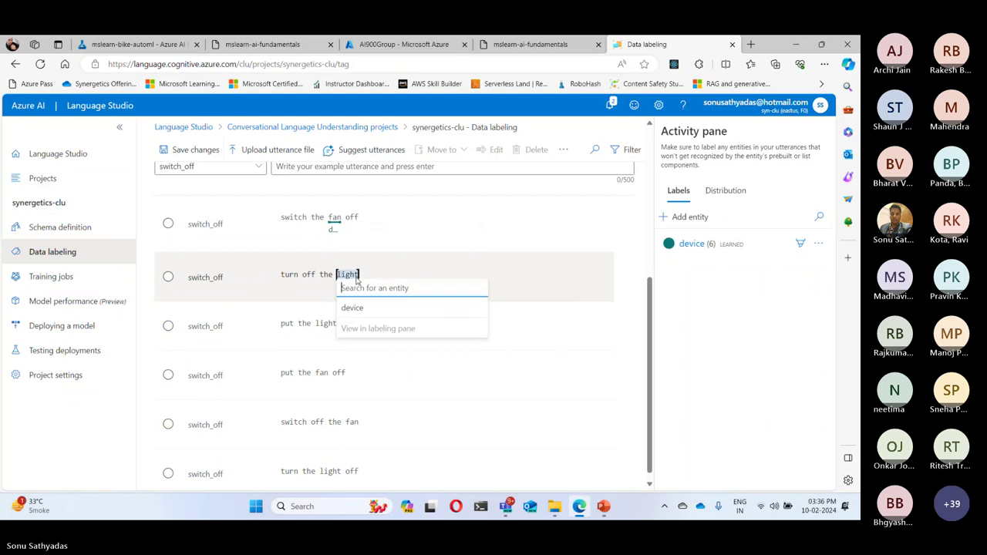
click(351, 308)
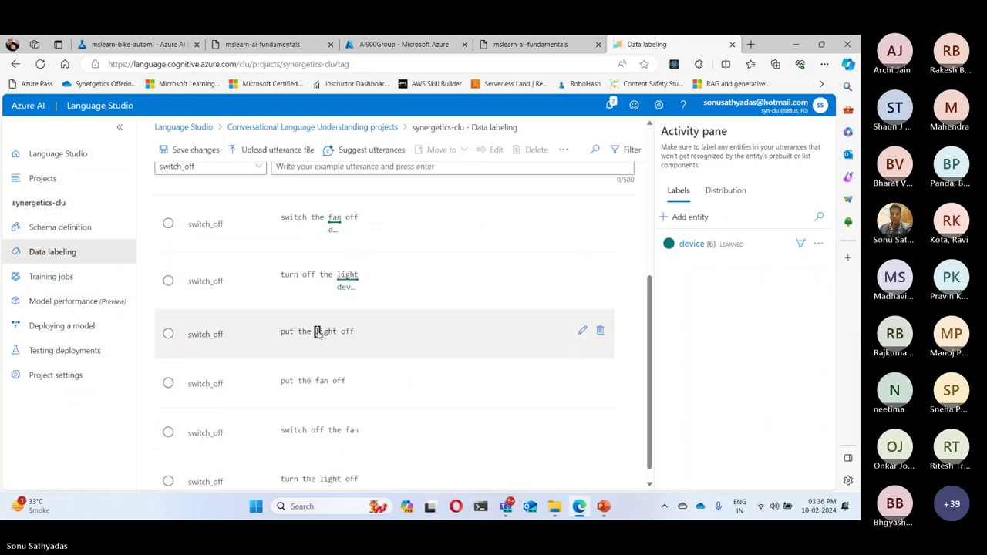
Label "light" in "put the light off" and "fan" in "put the fan off" as the device entity.
drag(315, 332, 337, 333)
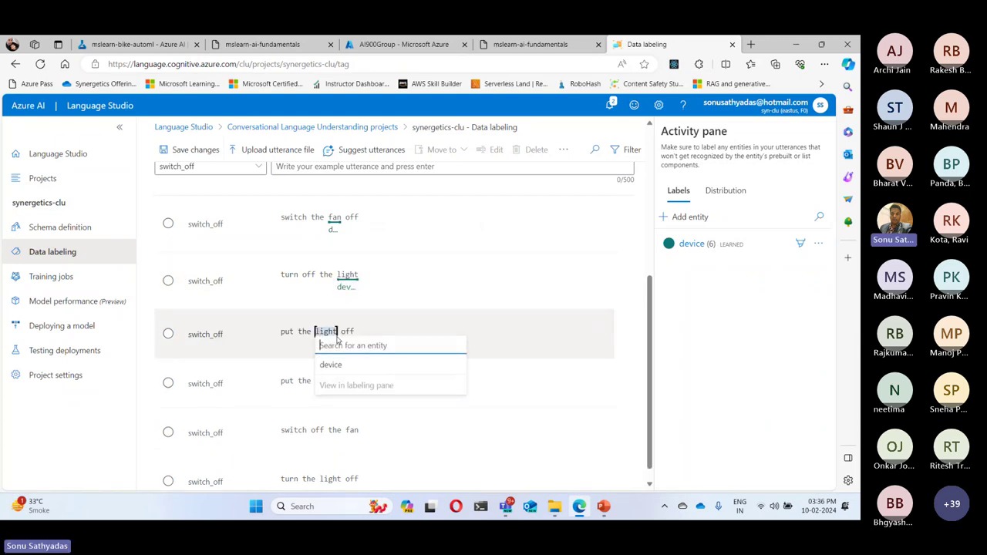
click(330, 364)
drag(315, 389, 330, 389)
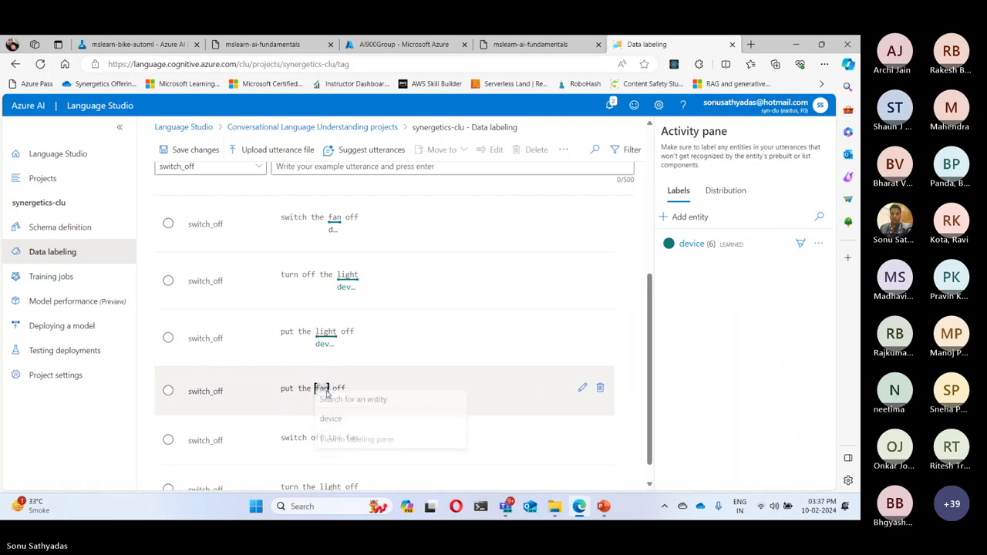
click(331, 418)
Label "fan" in the utterance "switch off the fan" as the device entity.
scroll(342, 420, down, 1)
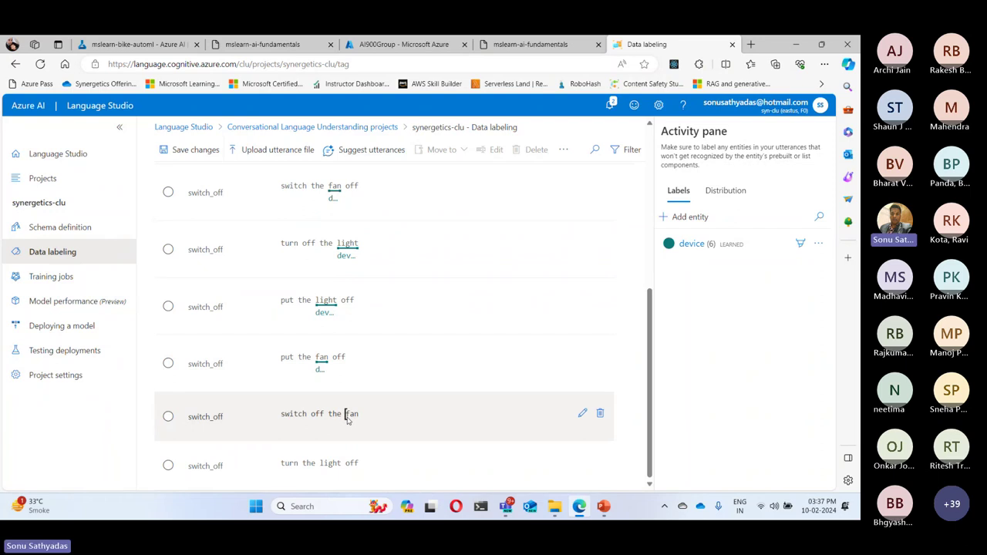
click(347, 416)
click(347, 416)
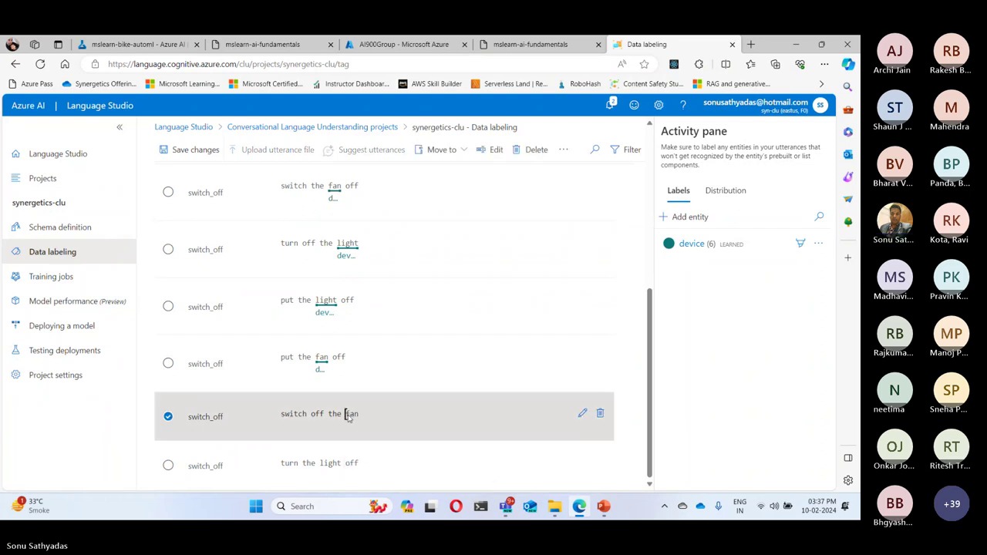
click(347, 417)
click(352, 414)
drag(345, 415, 359, 416)
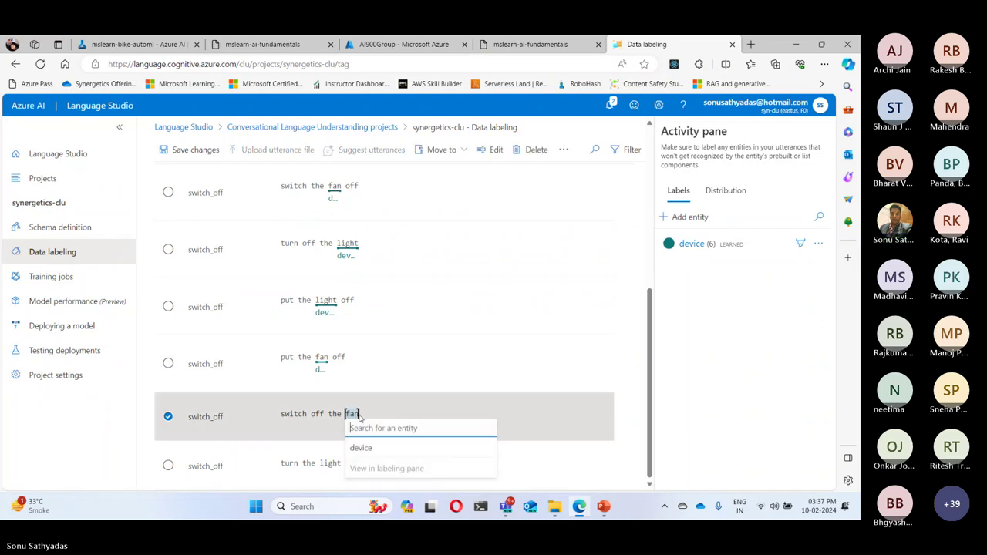
click(361, 448)
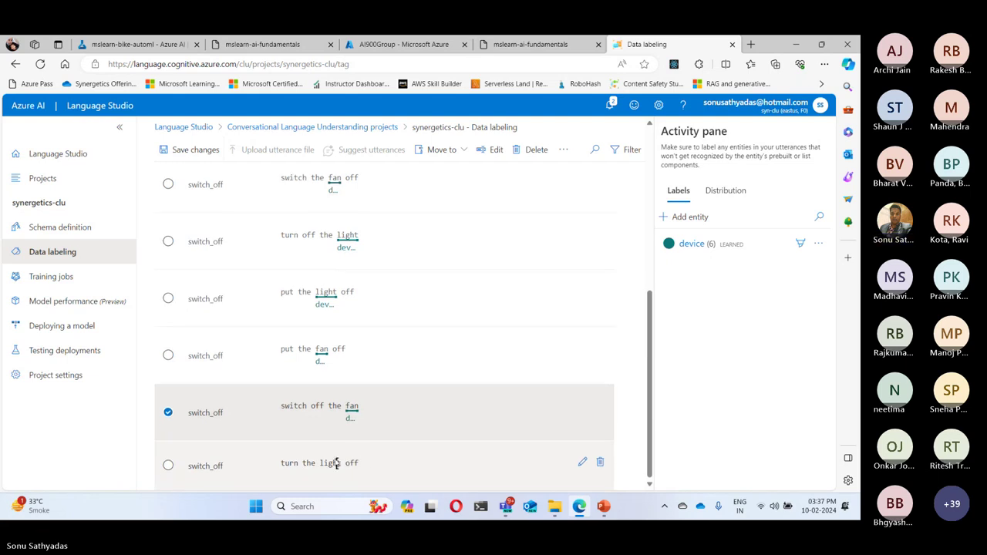
Label "light" in "turn the light off" as the device entity and save the data labeling changes.
drag(319, 462, 341, 464)
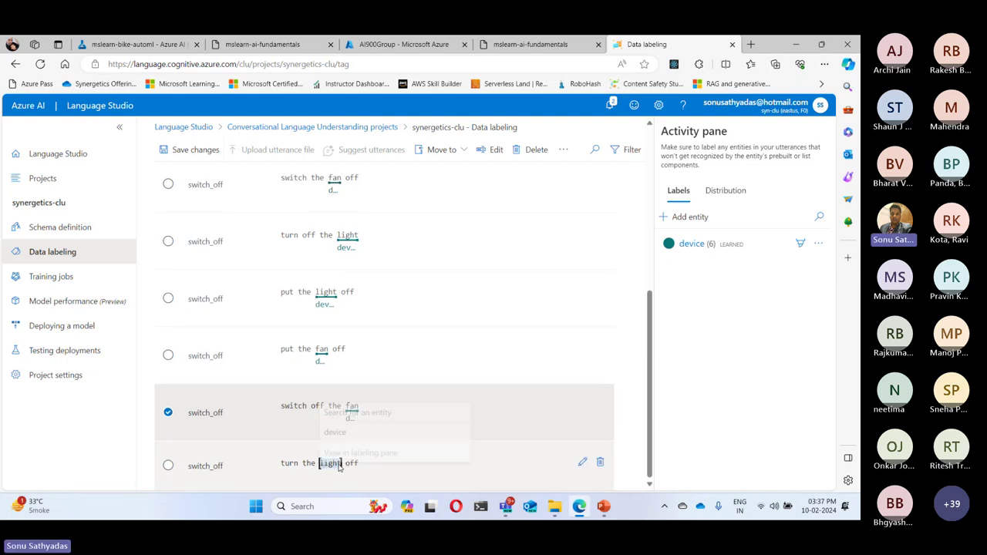
click(333, 432)
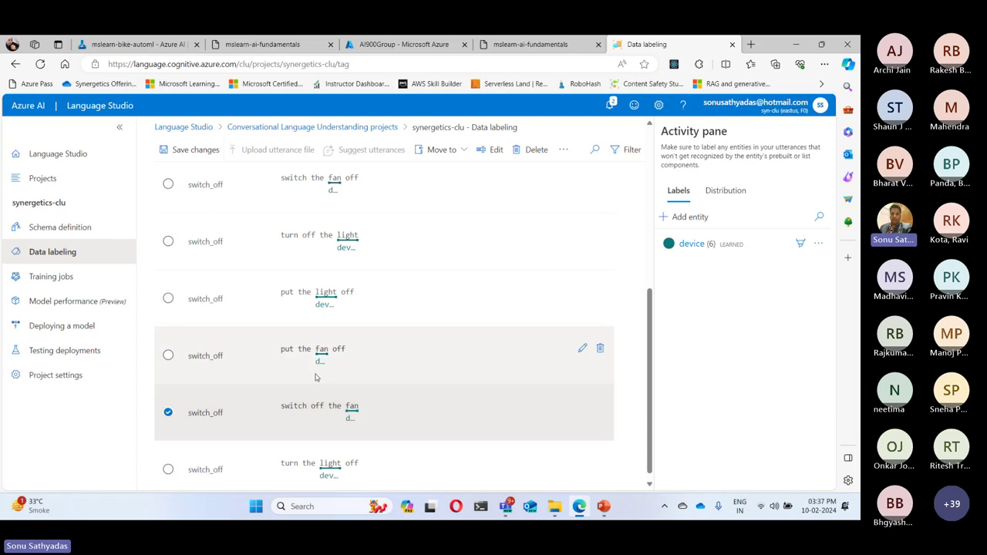
click(195, 152)
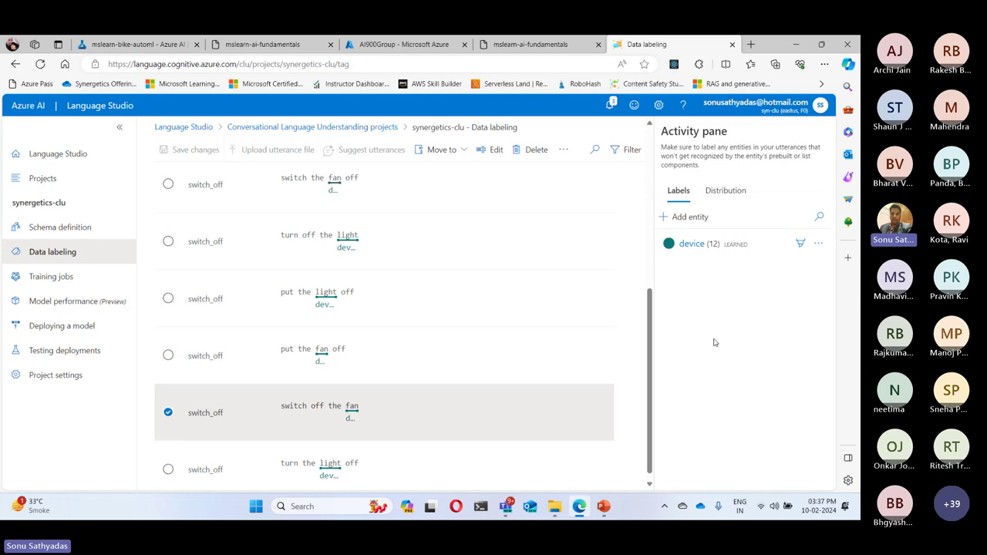
Review the lab's switch_off utterance table and training instructions, and check the project's intents and entities in the schema definition.
click(67, 228)
click(531, 44)
scroll(523, 321, down, 1)
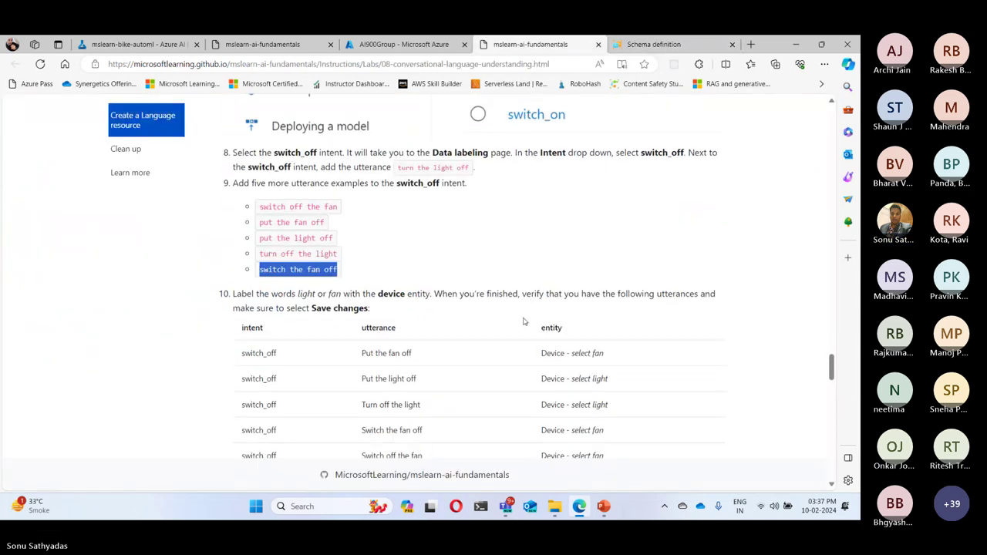
scroll(523, 321, down, 3)
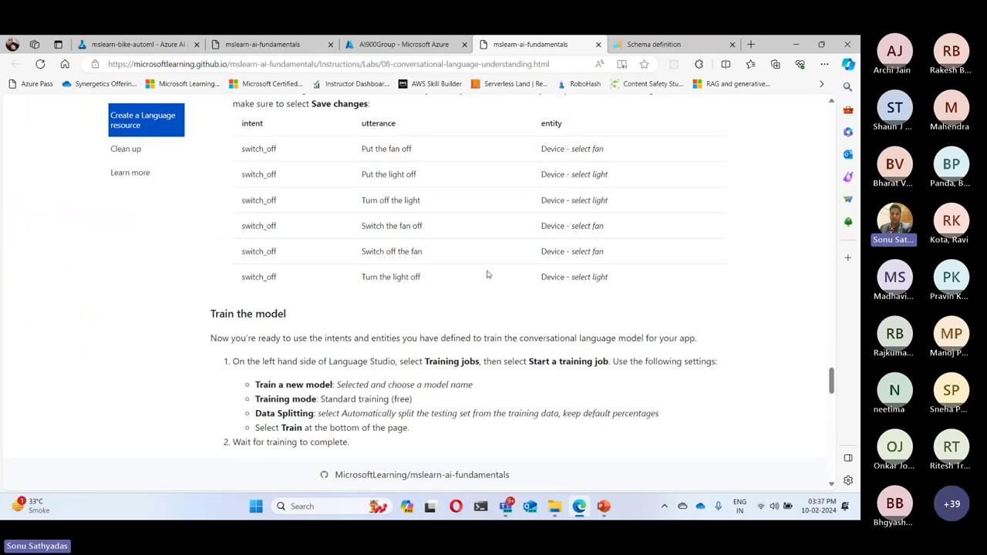
scroll(487, 275, down, 1)
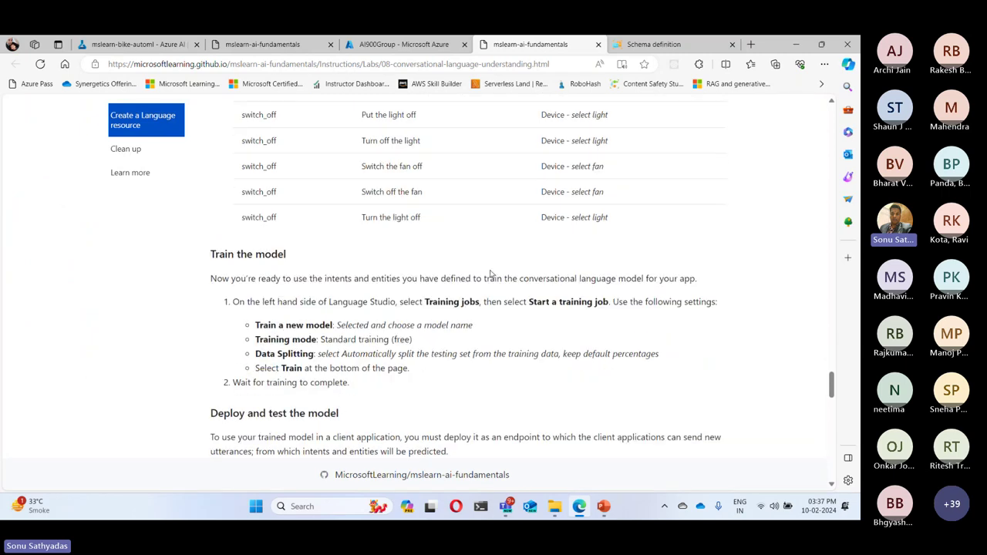
click(647, 44)
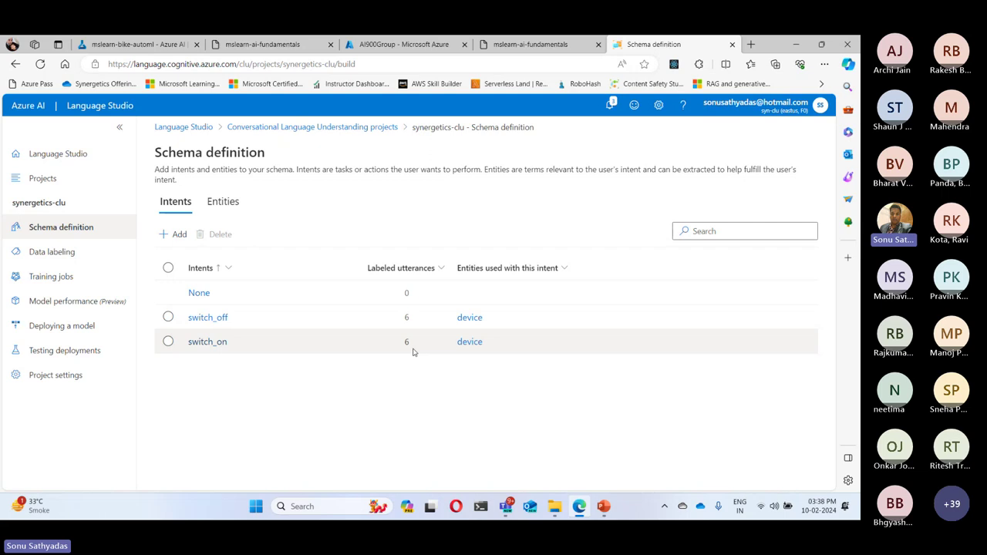
click(220, 202)
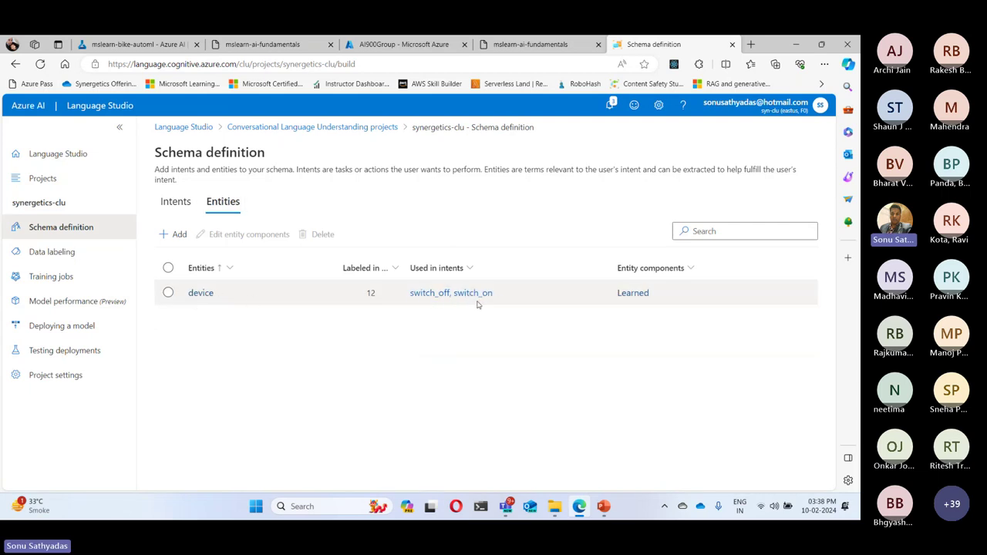
click(179, 203)
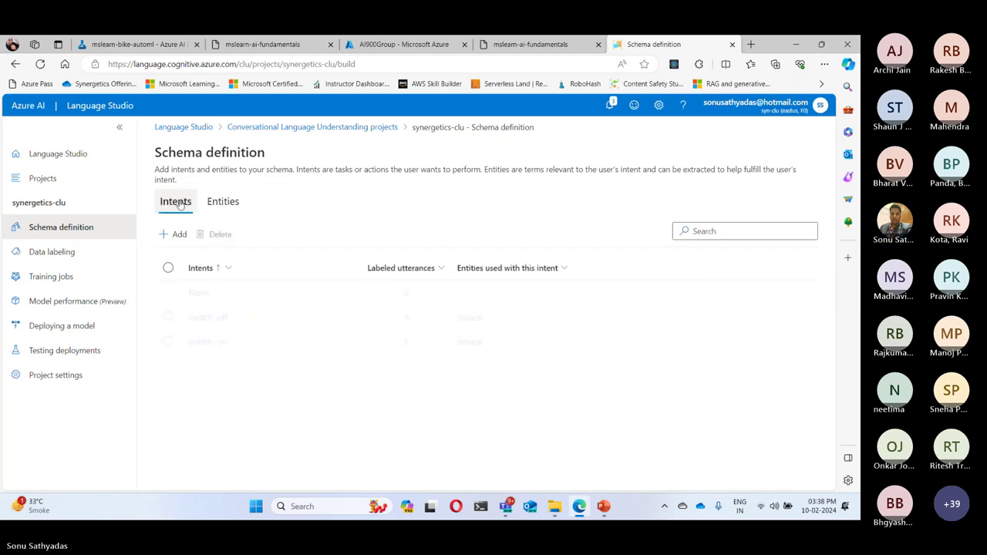
Set up a training job for a new model named home_automation1, following the lab's training instructions.
click(532, 47)
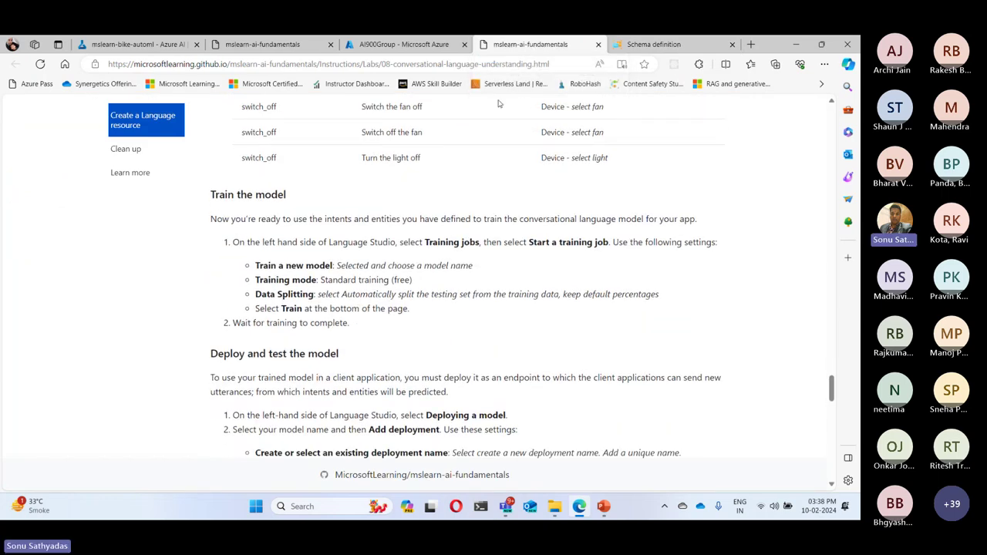
click(653, 44)
click(71, 276)
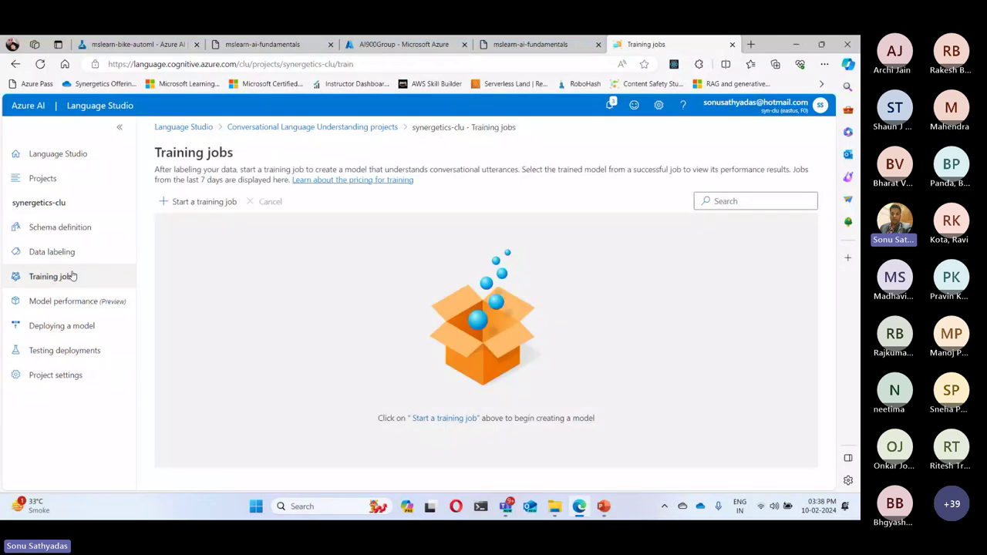
click(202, 205)
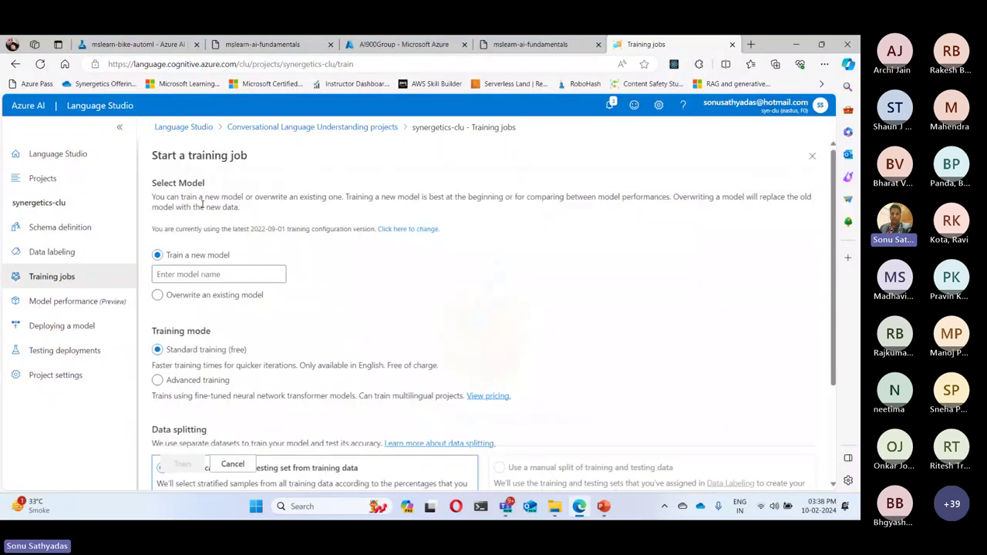
click(188, 274)
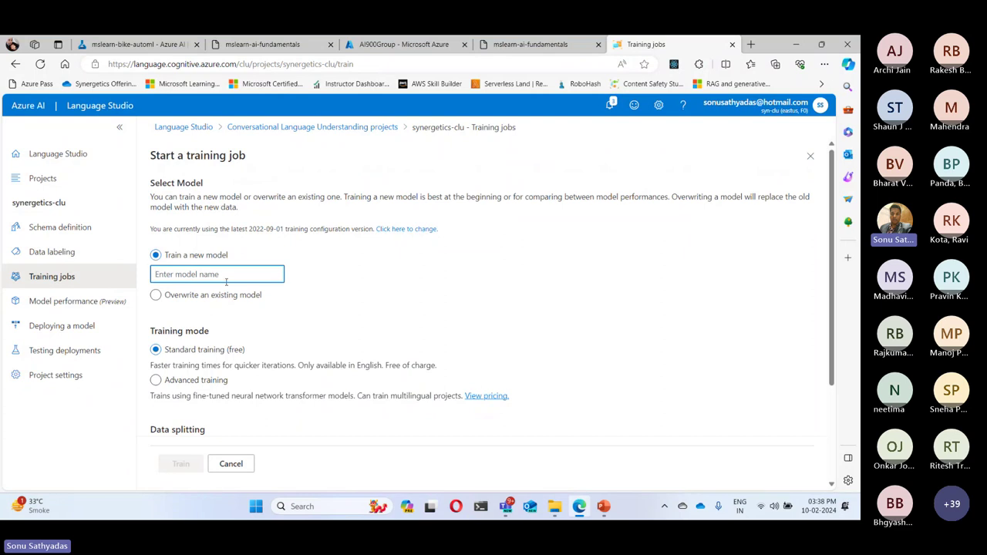
click(531, 44)
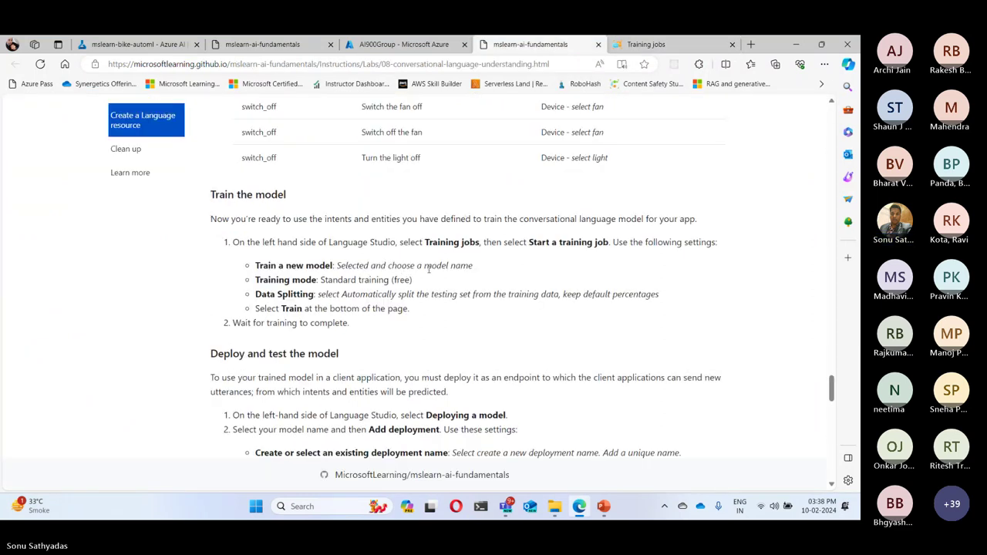
click(646, 44)
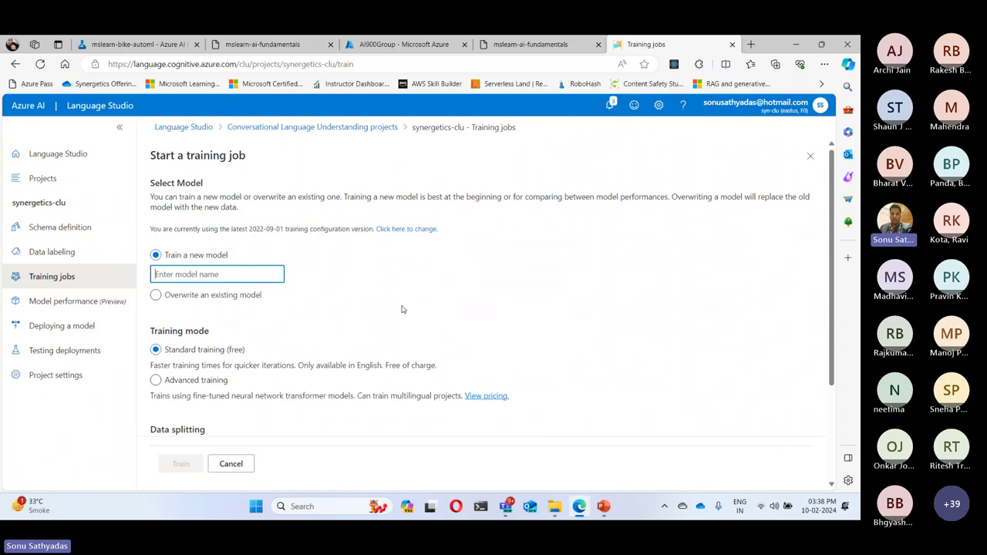
text(home)
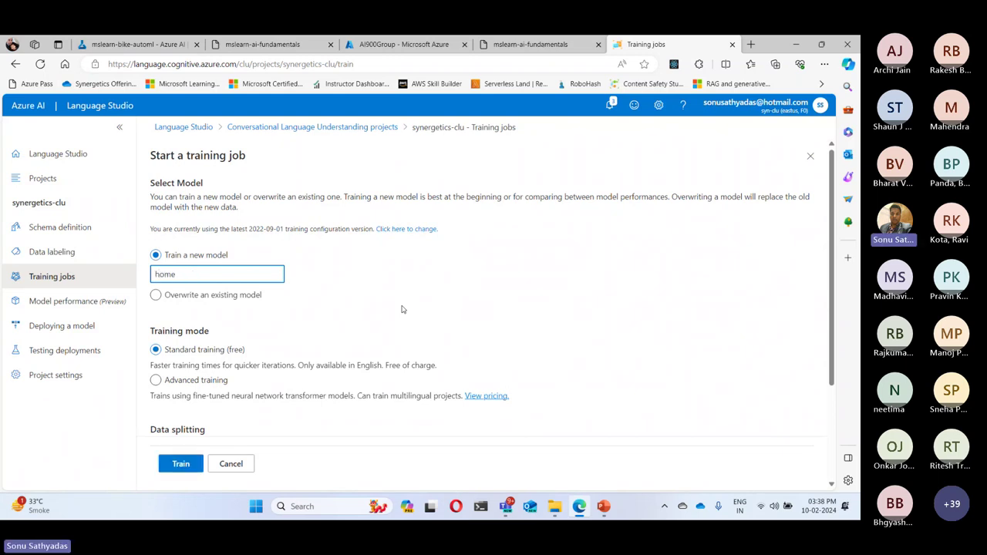
text(_automation1)
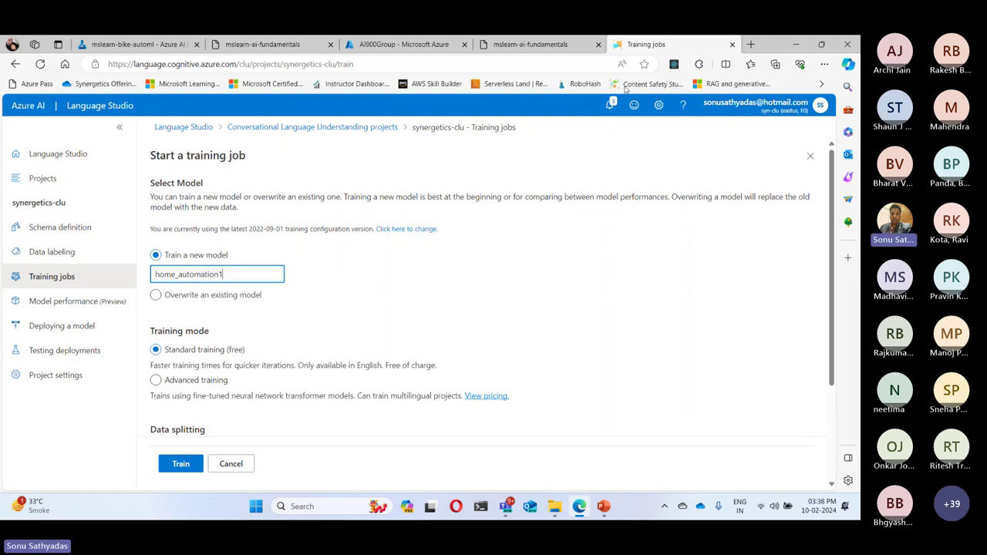
Train the model with standard training and an automatic data split of 80% for training and 20% for testing, as the lab specifies.
click(554, 46)
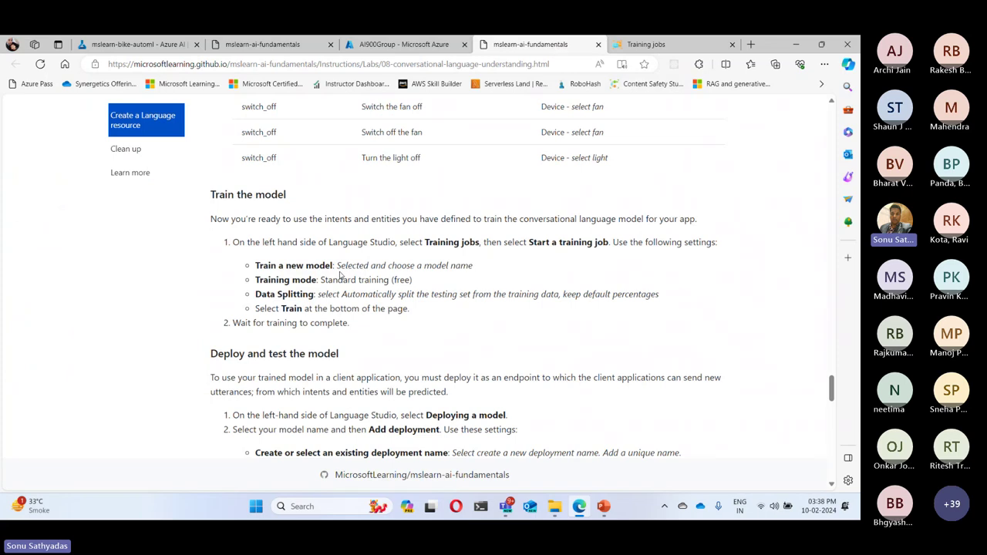
drag(328, 280, 413, 280)
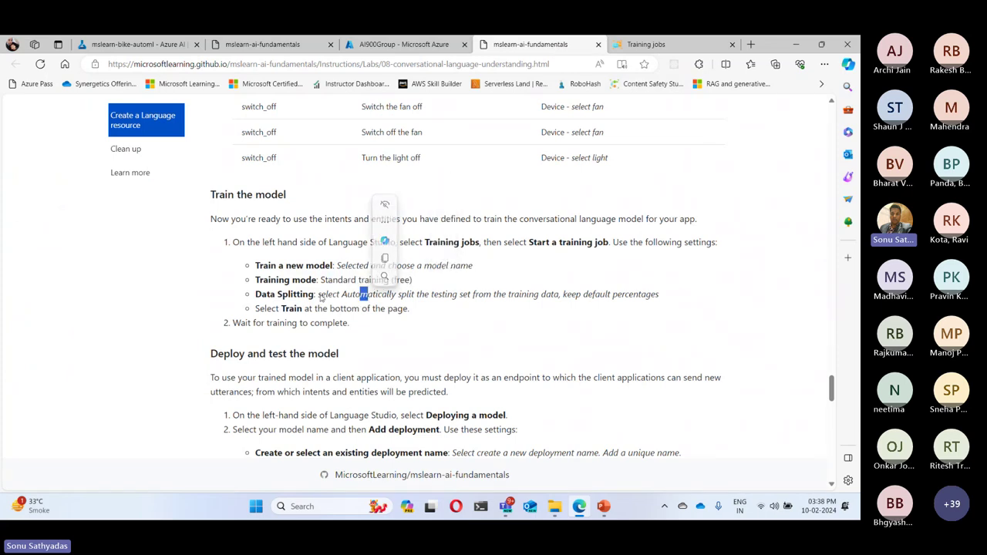
drag(318, 294, 660, 295)
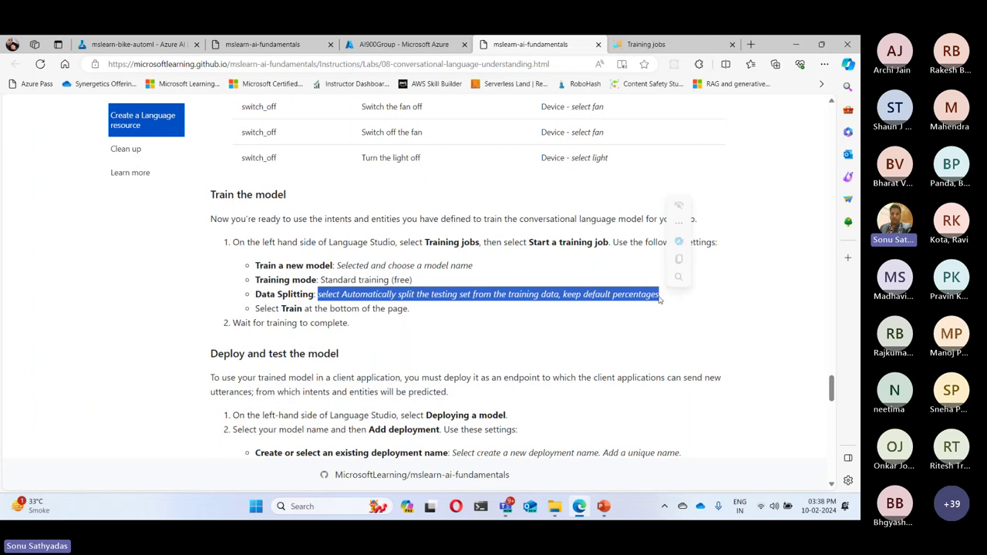
click(663, 43)
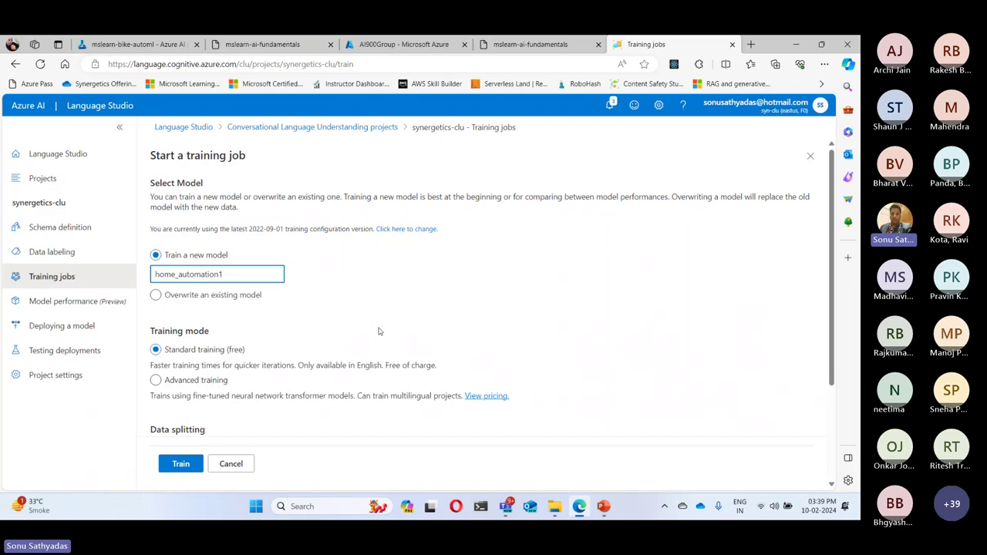
scroll(374, 343, down, 3)
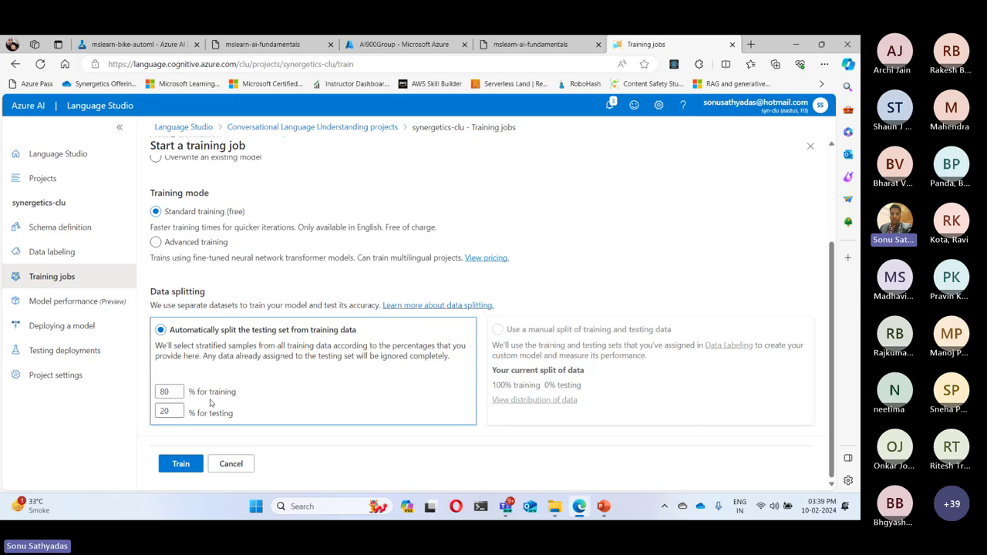
click(170, 411)
click(180, 464)
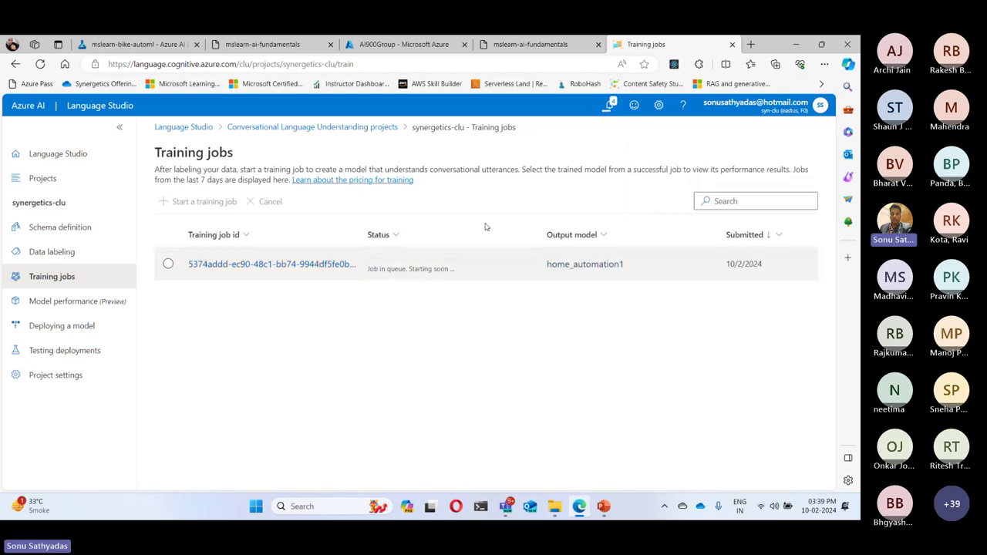
Read the lab's instructions for deploying the model and check the training job's status.
click(548, 46)
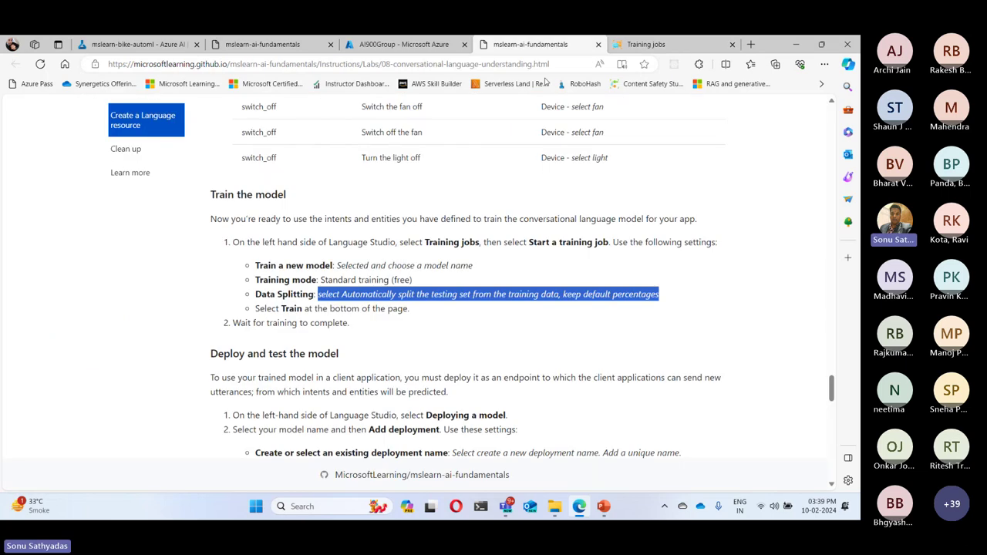
scroll(562, 266, down, 3)
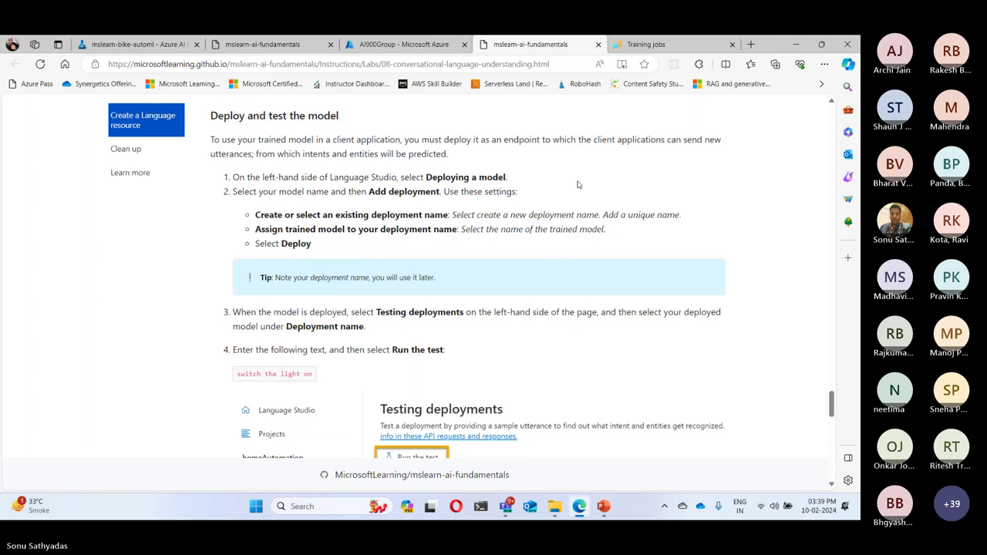
click(642, 44)
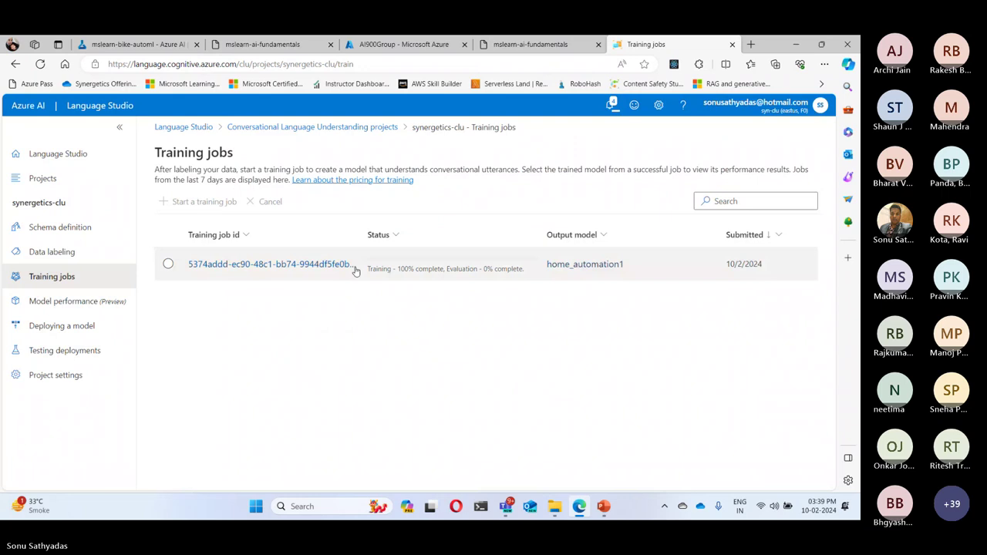
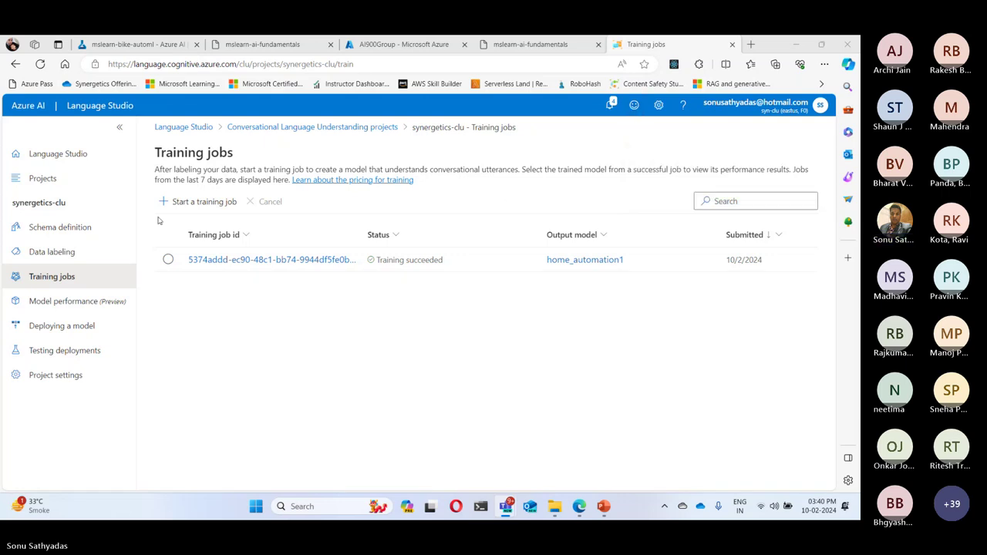
Deploy the trained model home_automation1 under a new deployment name, home_automation1.
click(70, 331)
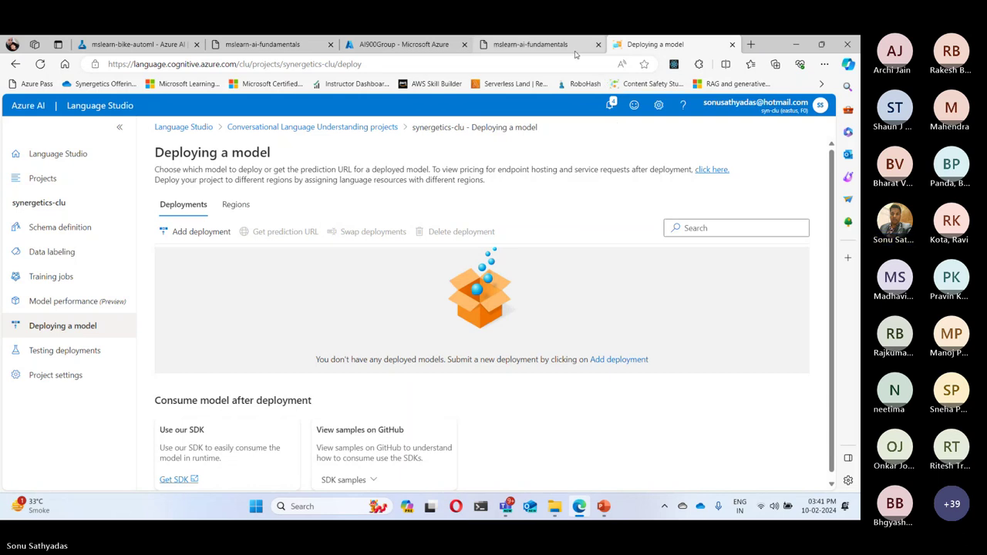
click(536, 44)
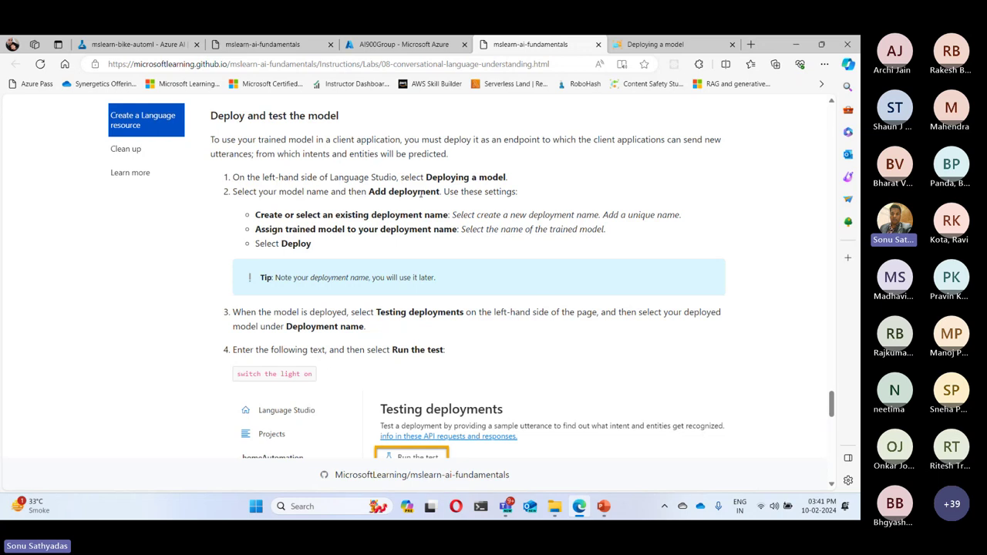
click(655, 44)
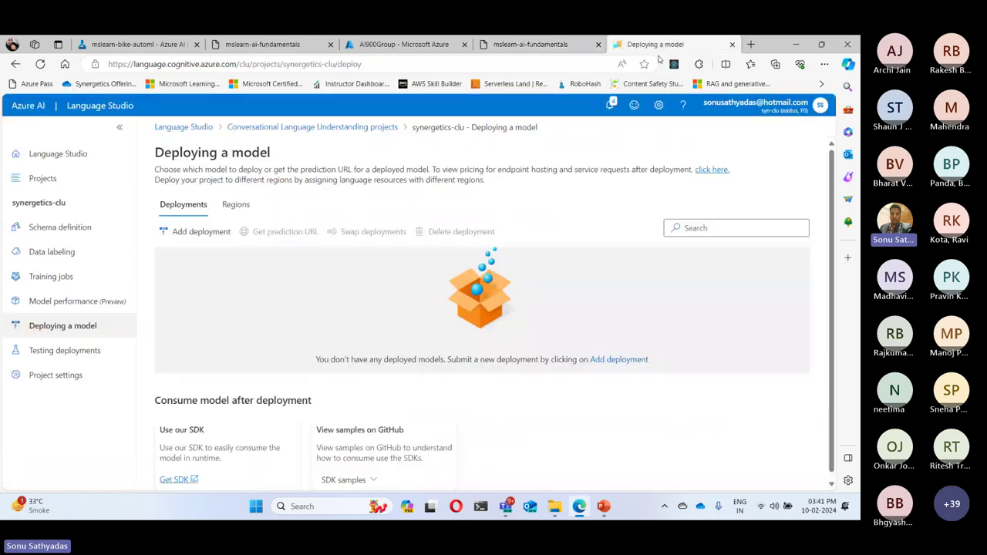
click(202, 232)
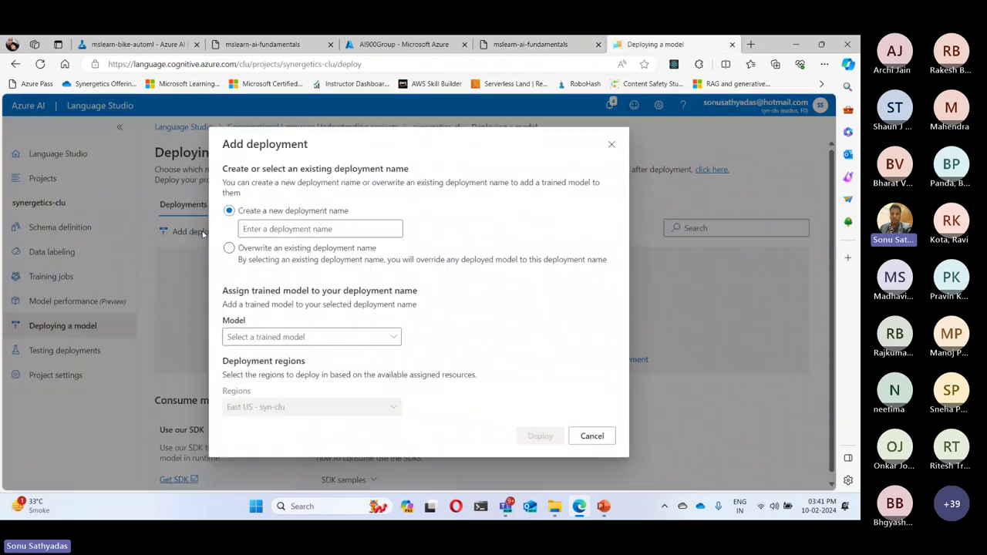
click(284, 228)
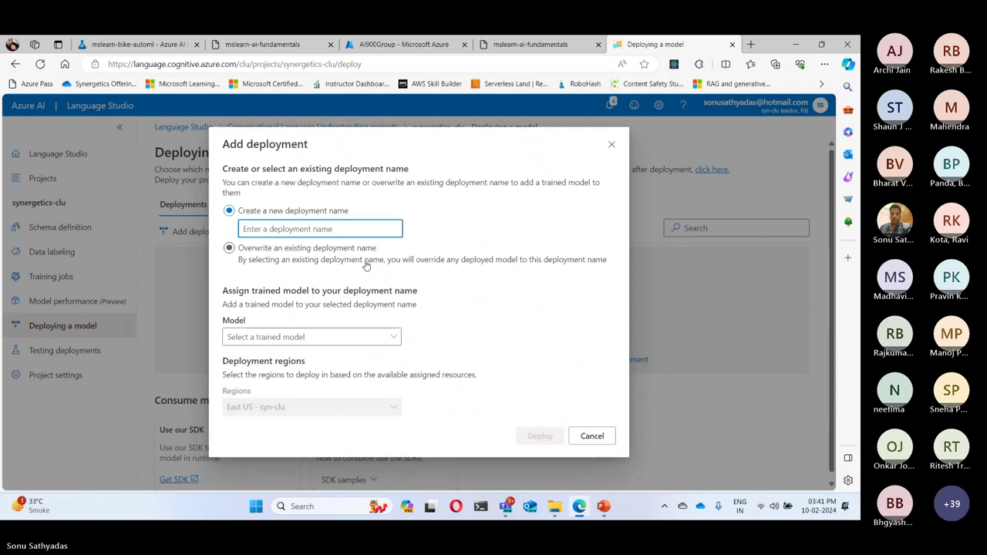
text(home_a)
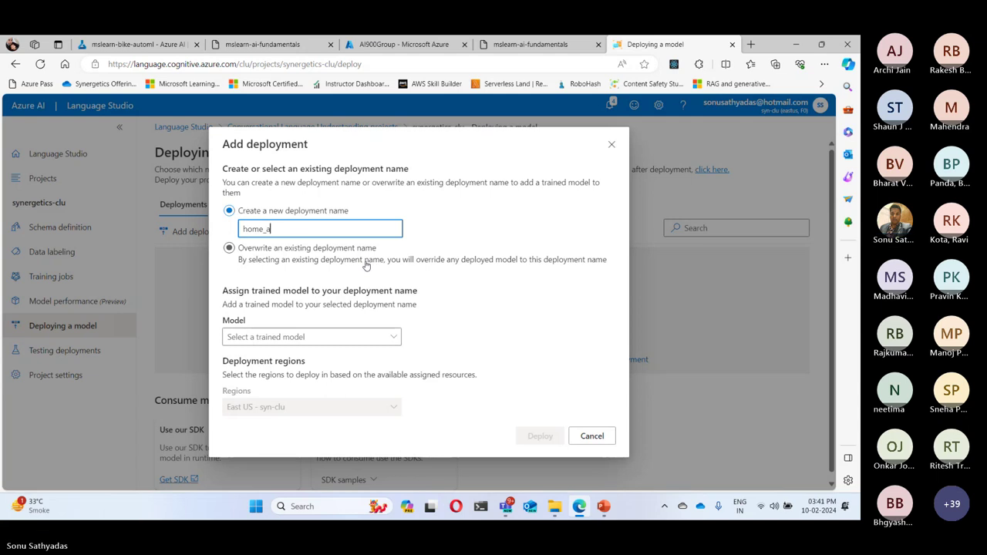
text(utomation1)
click(337, 341)
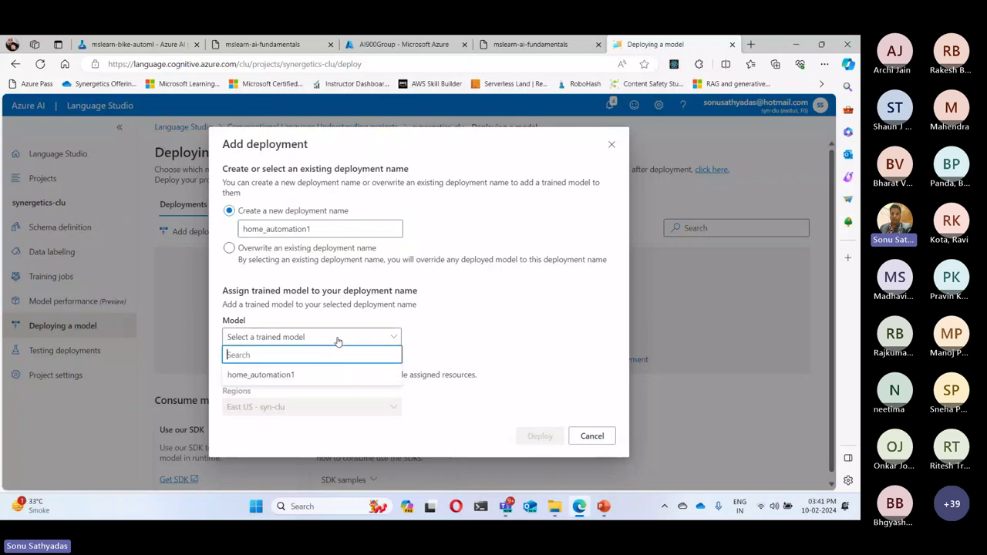
click(269, 376)
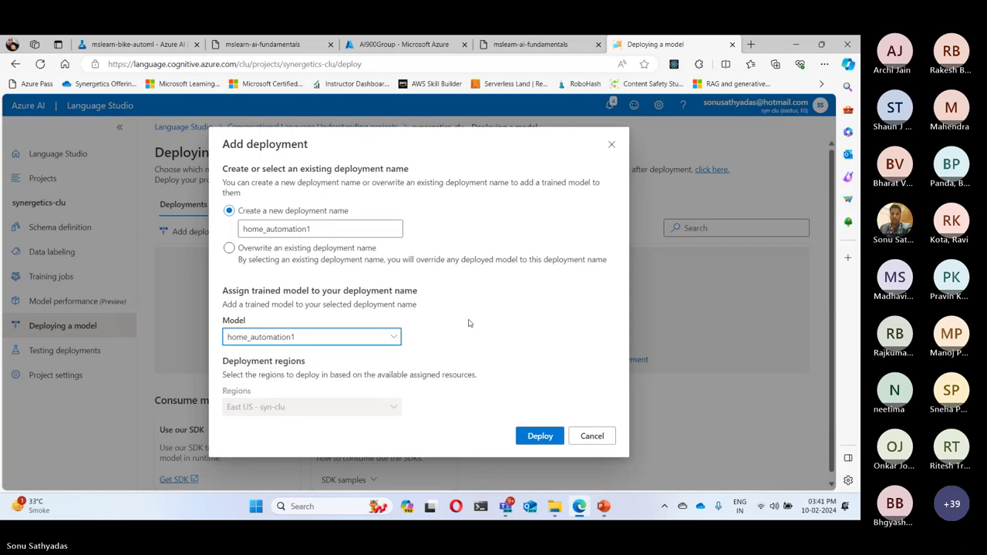
click(540, 437)
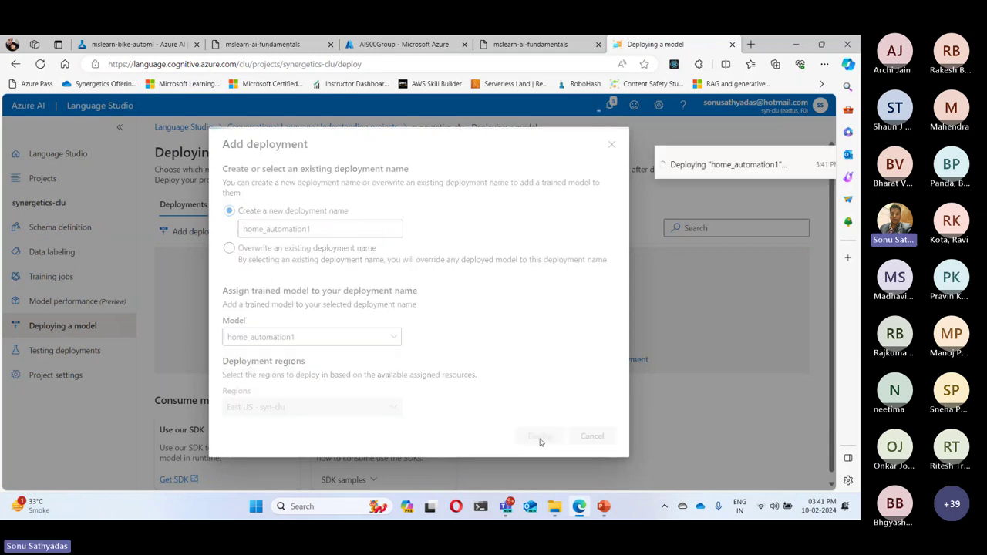
Follow the lab's testing instructions and select the home_automation1 deployment for testing.
click(570, 46)
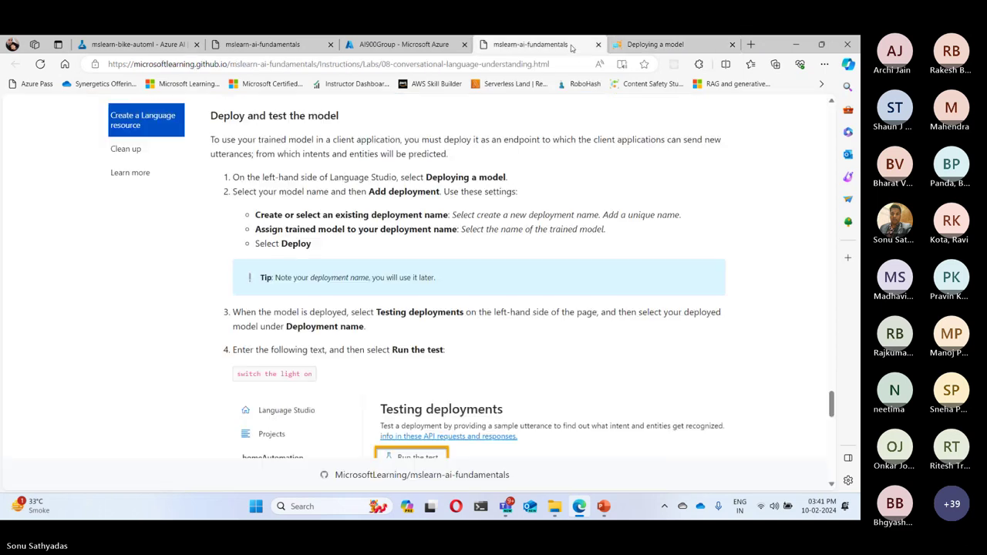
scroll(501, 192, down, 3)
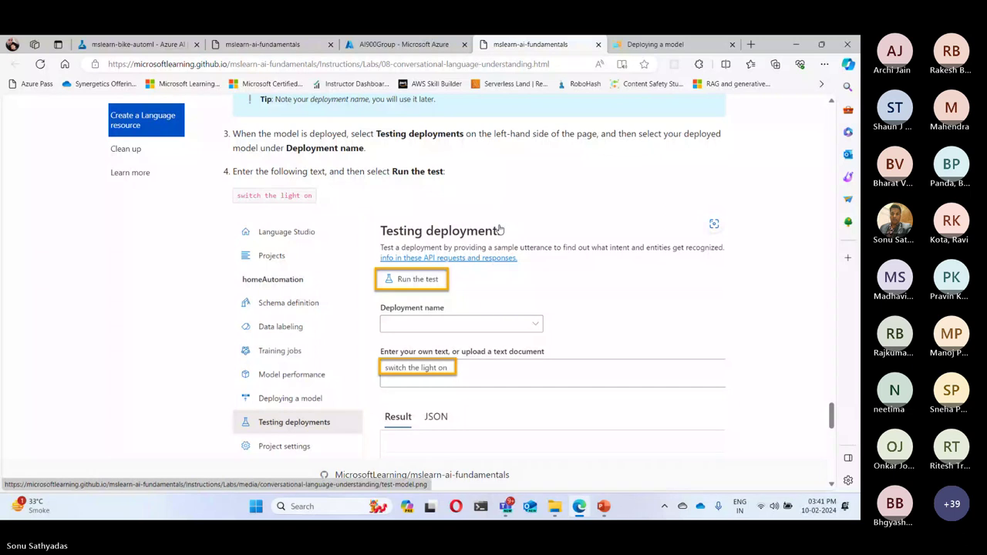
click(655, 44)
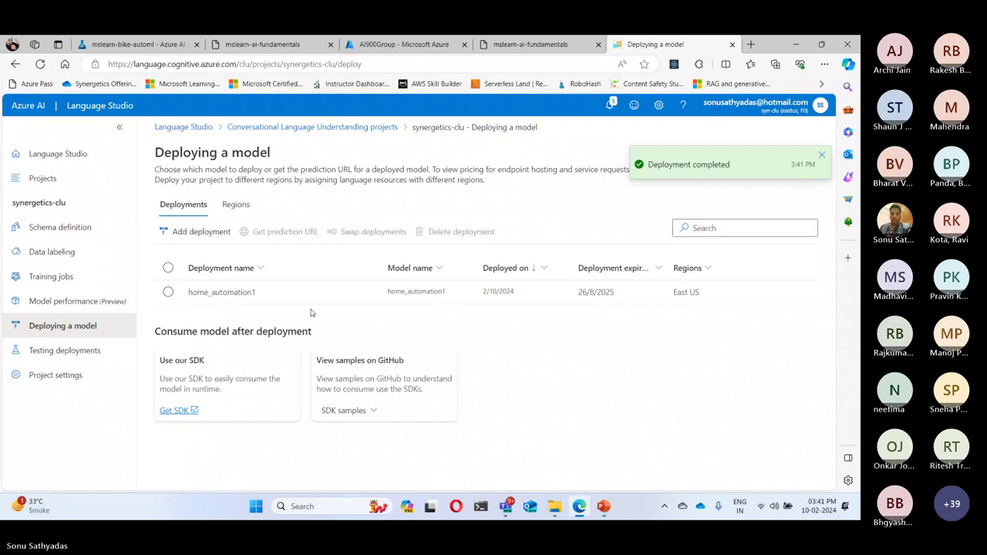
click(51, 353)
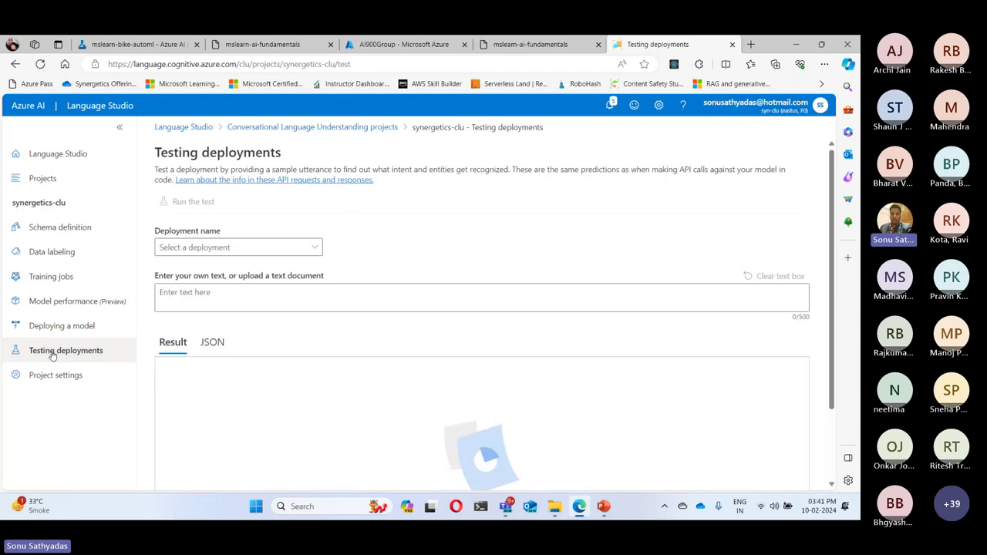
click(217, 249)
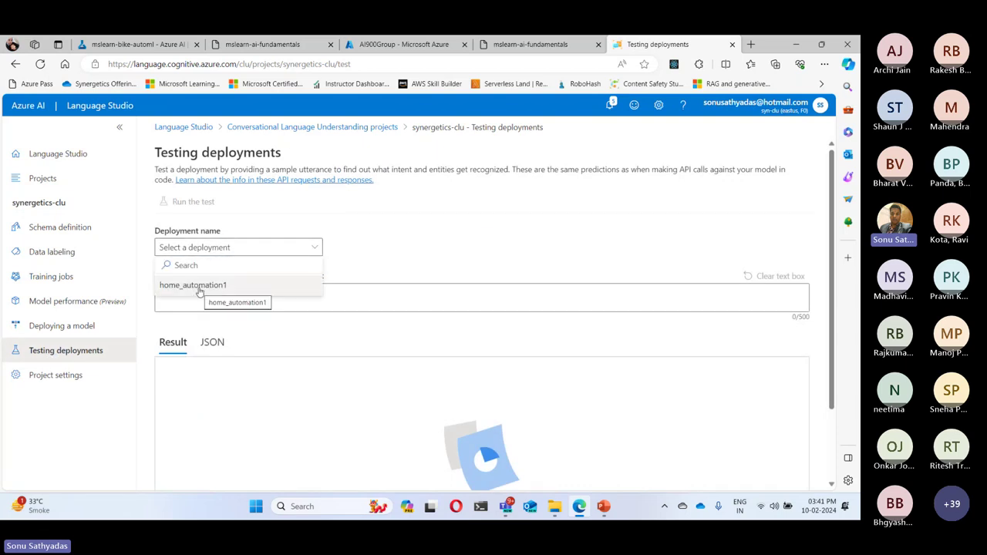
click(200, 286)
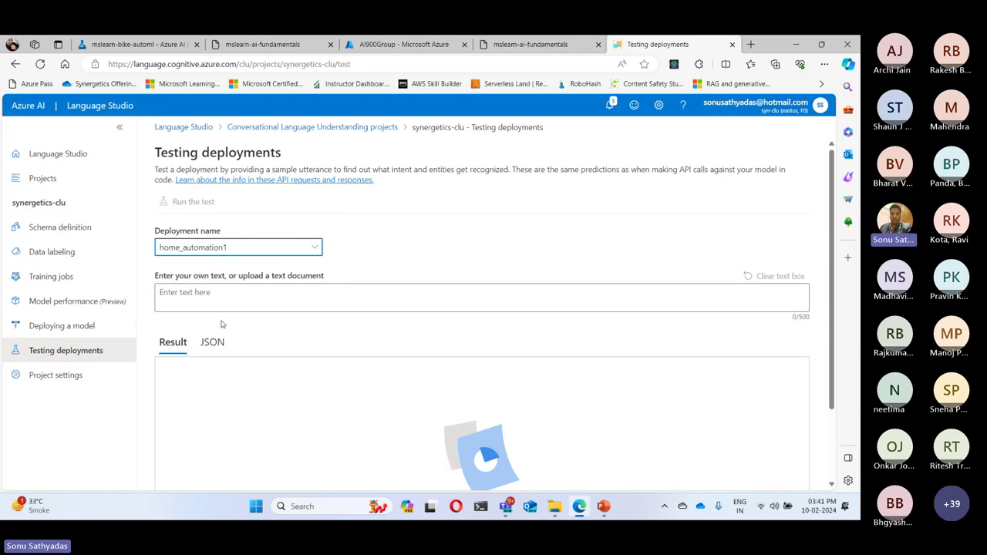
Check the lab's sample utterance, then test the deployment with the text "turn on the fan".
click(186, 293)
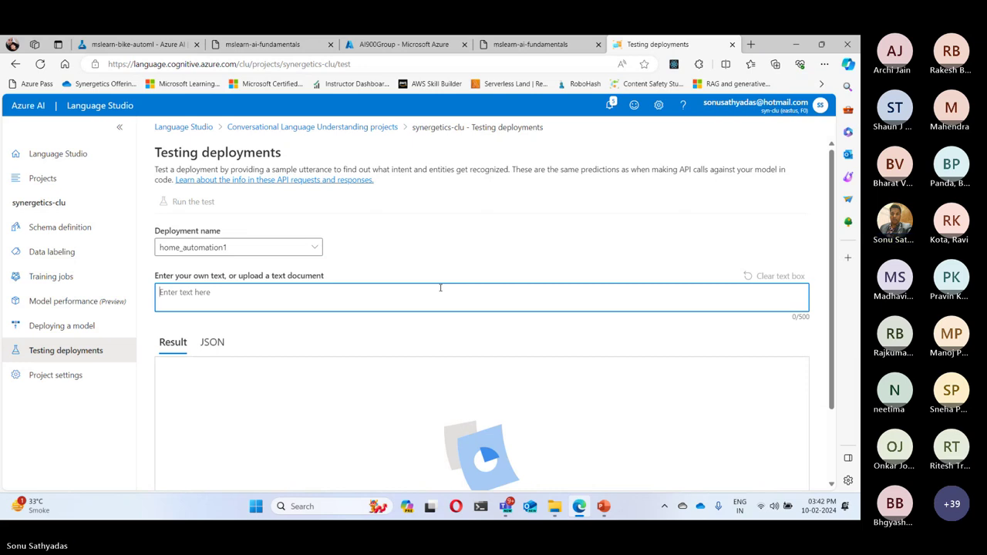
click(566, 41)
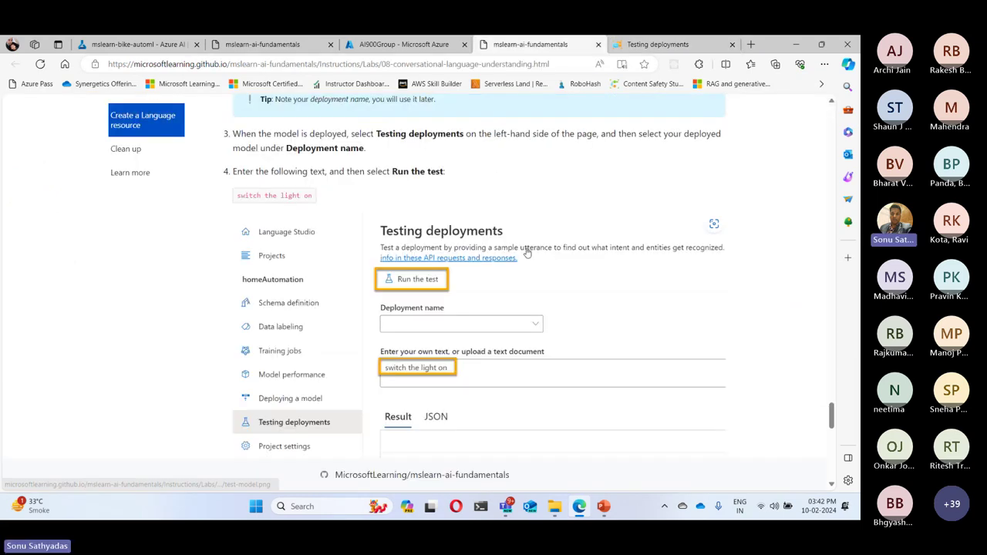
scroll(412, 248, down, 3)
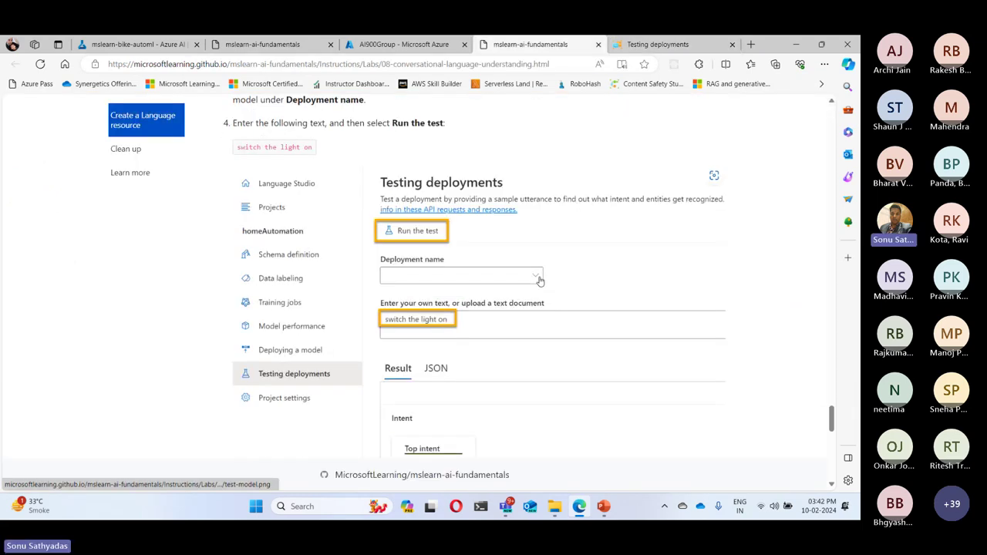
click(660, 47)
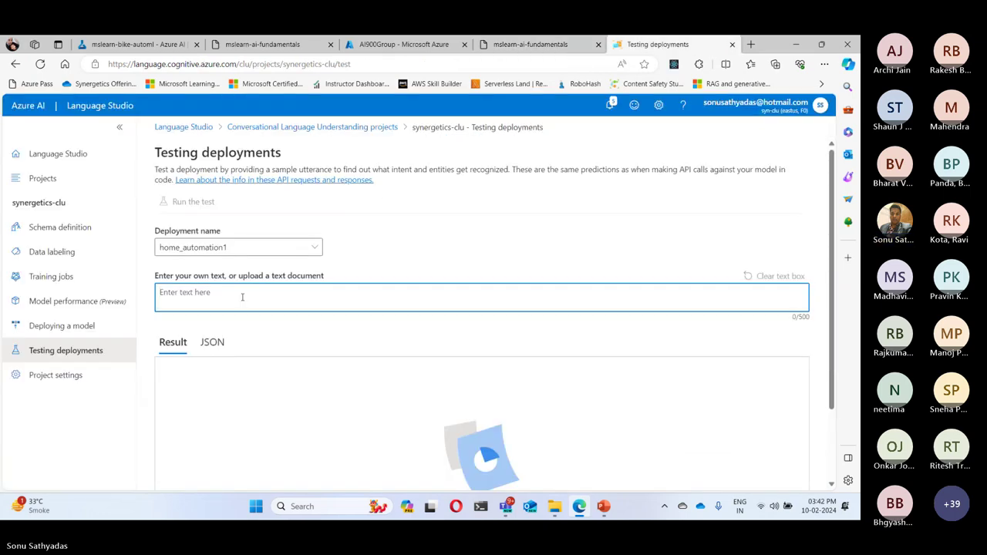
text(turn on t)
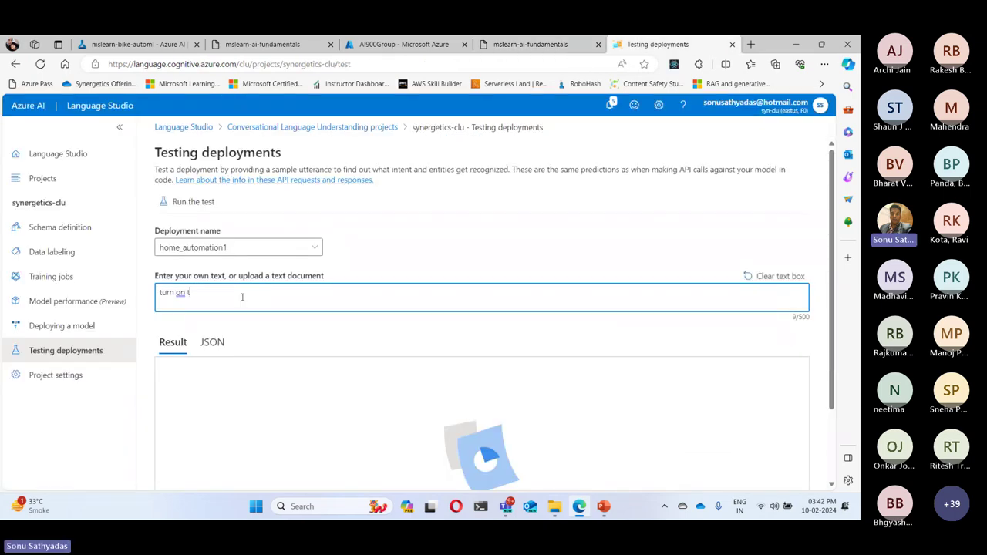
text(he fan)
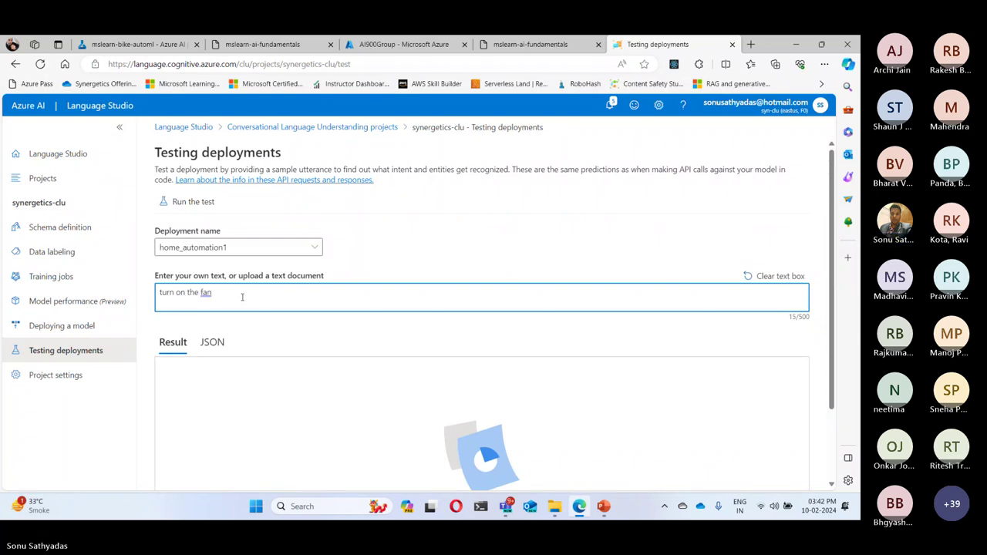
key(Return)
click(193, 201)
scroll(192, 201, down, 1)
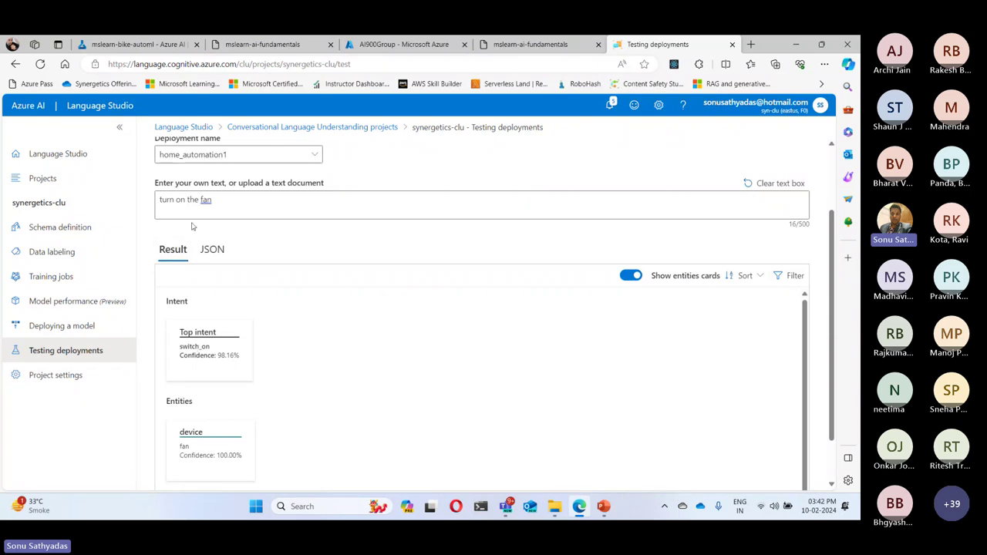
Examine the predicted top intent, its confidence and the recognized device entity for the fan utterance.
click(164, 205)
key(ctrl+a)
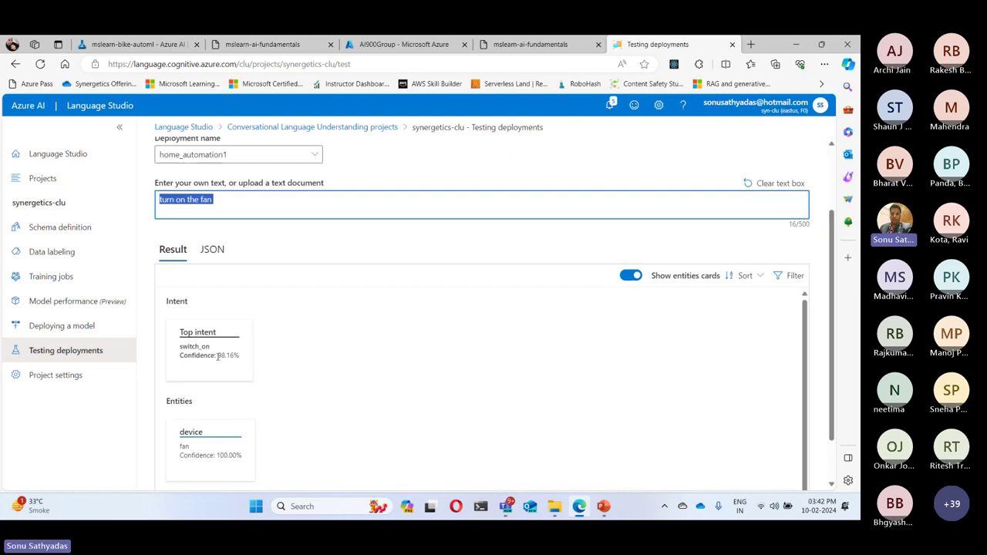
drag(217, 356, 241, 356)
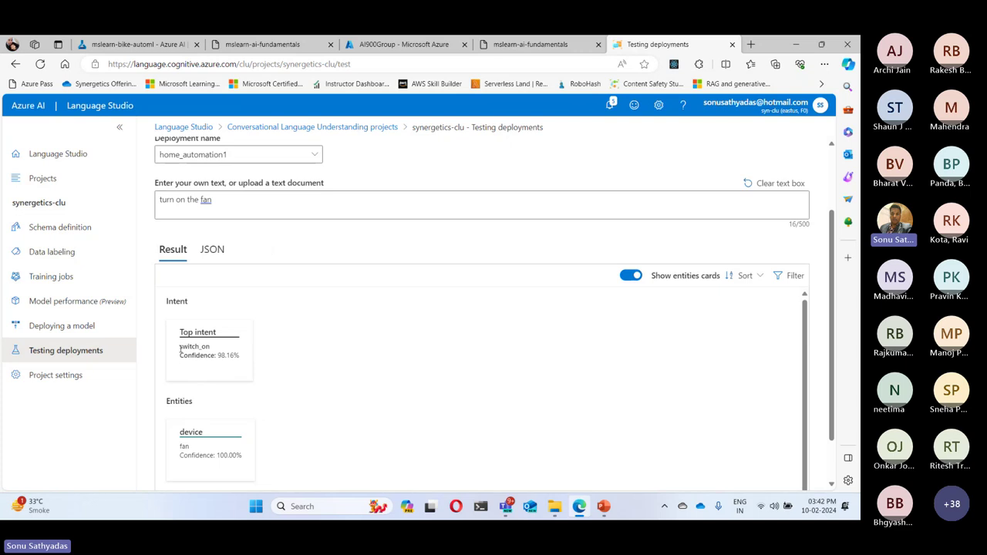
drag(180, 349, 208, 348)
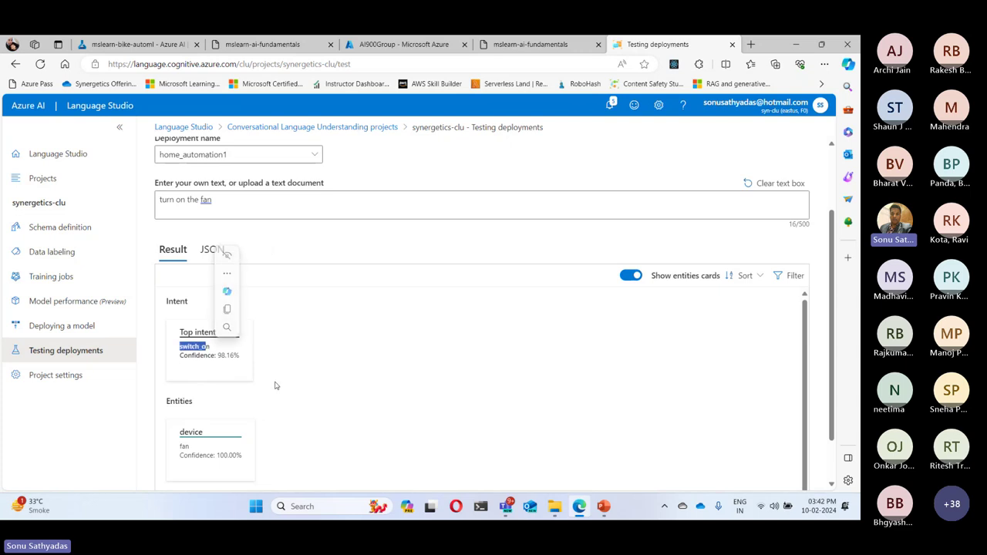
click(216, 202)
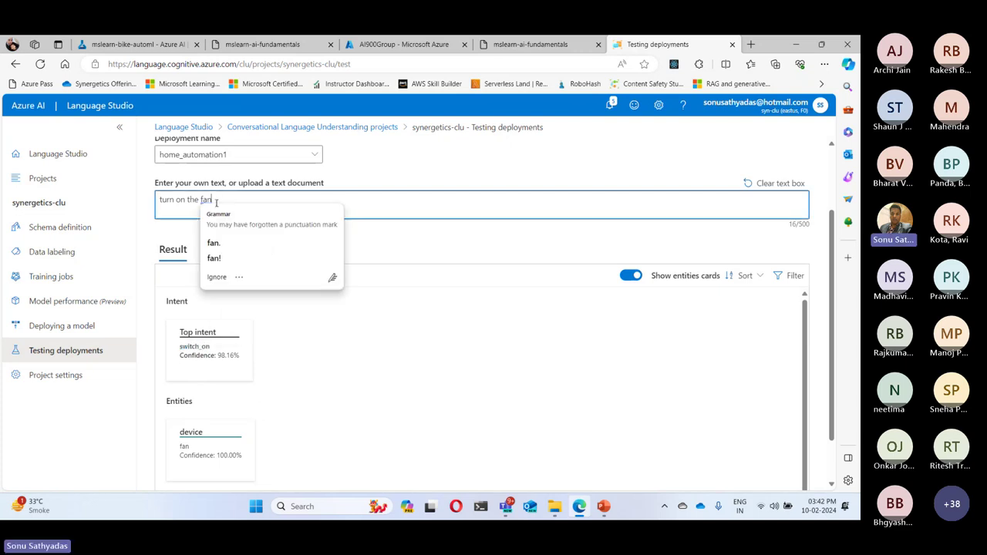
drag(225, 461, 179, 453)
click(176, 402)
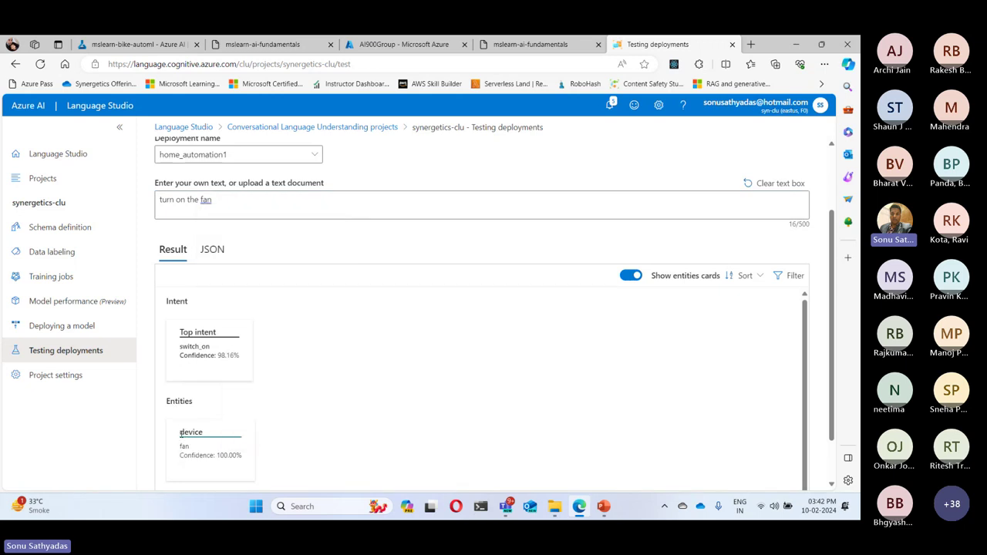
drag(180, 433, 216, 432)
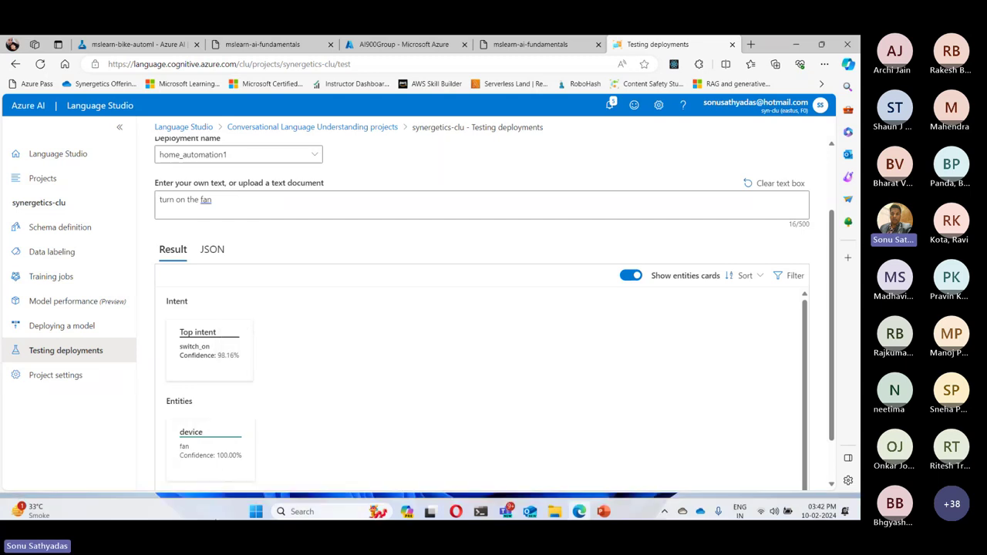
Change the device in the utterance to AC, rerun the test and check the recognized entity.
double_click(206, 200)
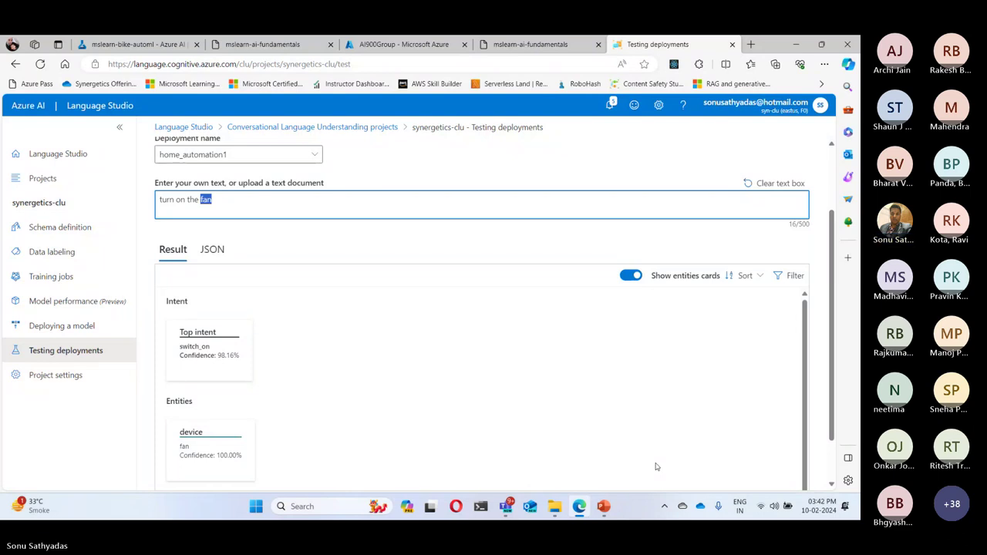
text(AC)
scroll(389, 334, up, 2)
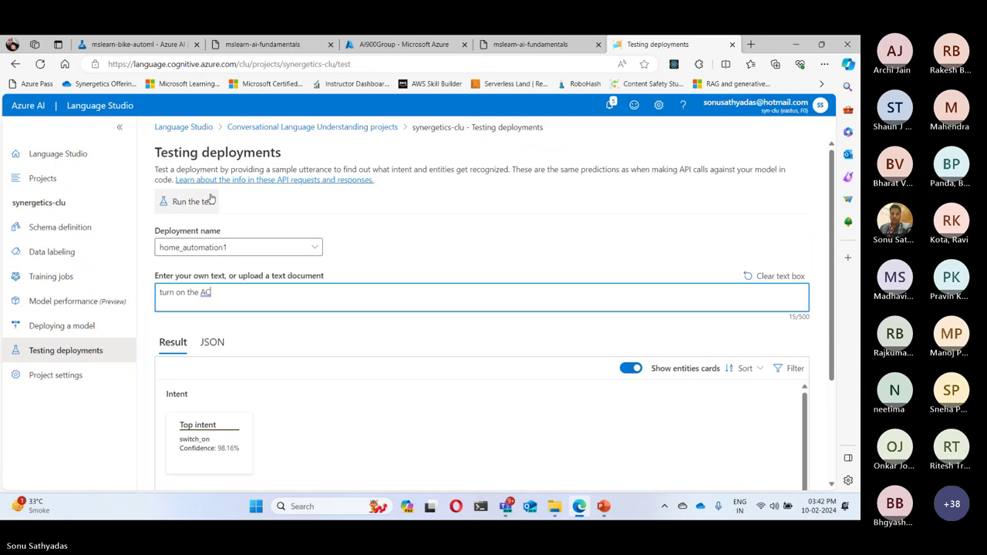
click(197, 138)
scroll(335, 196, down, 2)
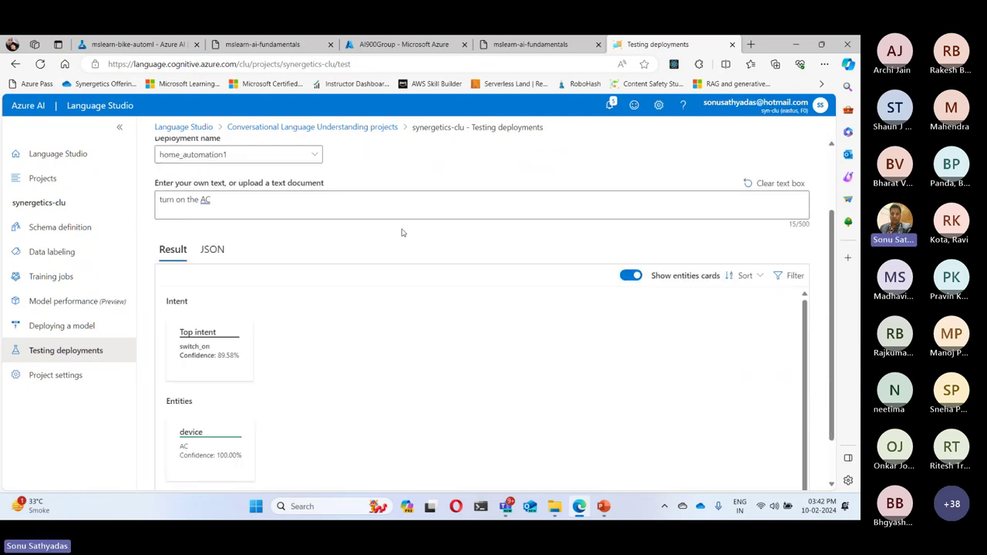
double_click(184, 447)
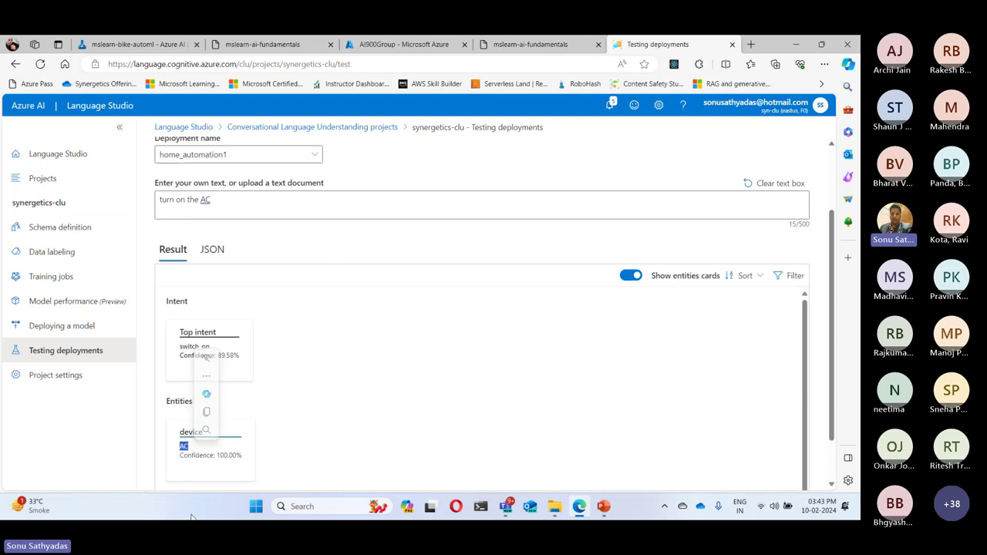
click(206, 376)
Test the deployment with the utterance "switch off the light" and review the predicted intent and device entity.
click(211, 200)
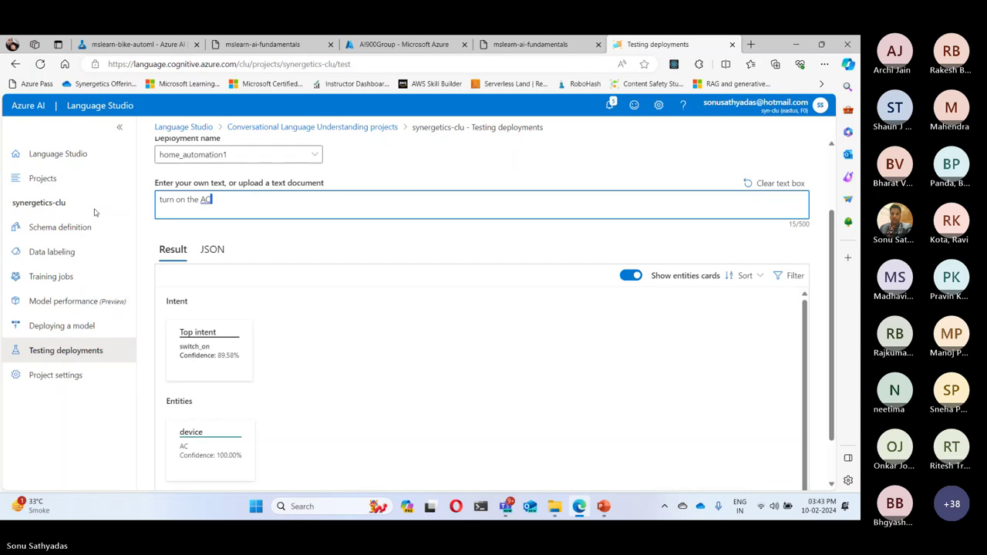
key(BackSpace)
key(BackSpace)
key(BackSpace)
key(BackSpace)
key(BackSpace)
key(BackSpace)
key(BackSpace)
key(BackSpace)
key(BackSpace)
key(BackSpace)
key(BackSpace)
key(BackSpace)
key(BackSpace)
key(BackSpace)
text(switch )
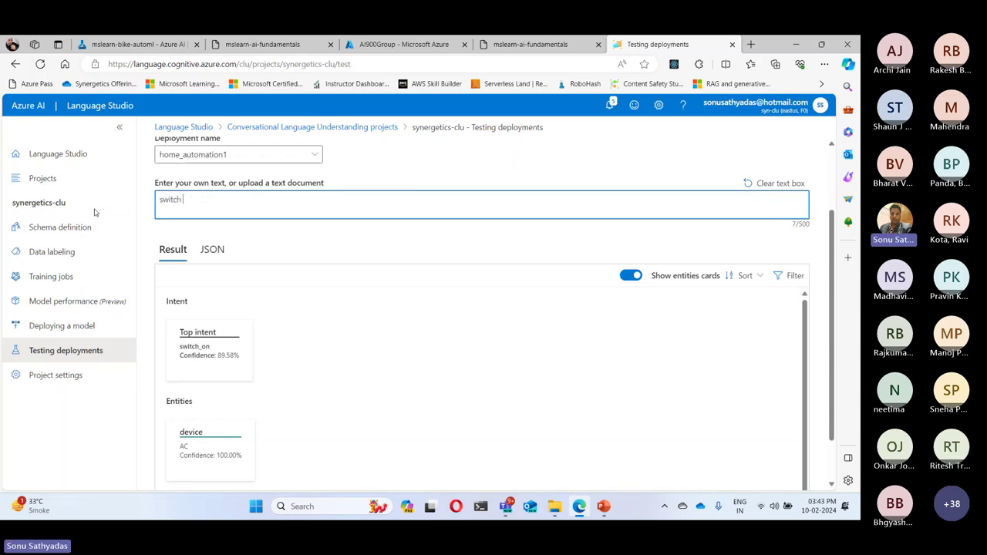
text(off the )
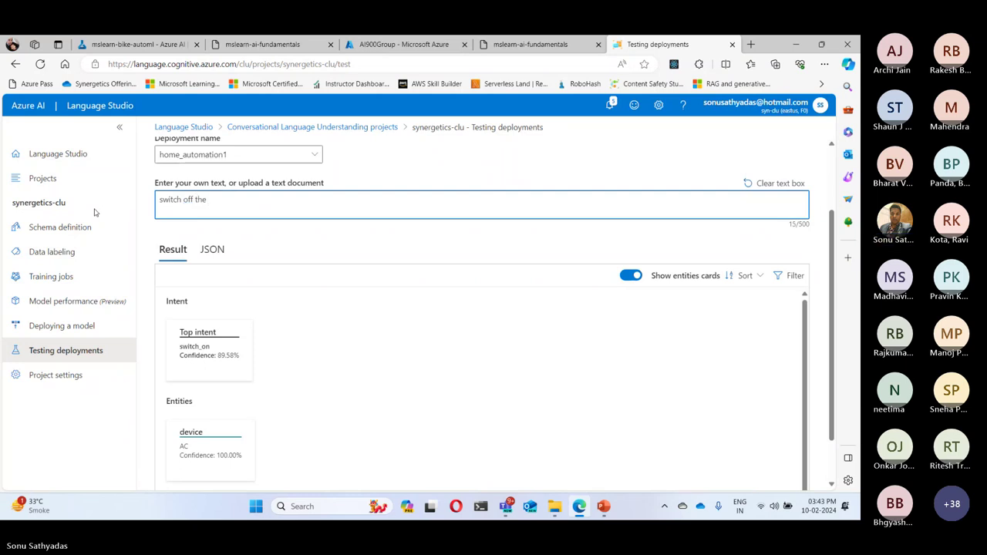
text(light)
scroll(155, 204, up, 2)
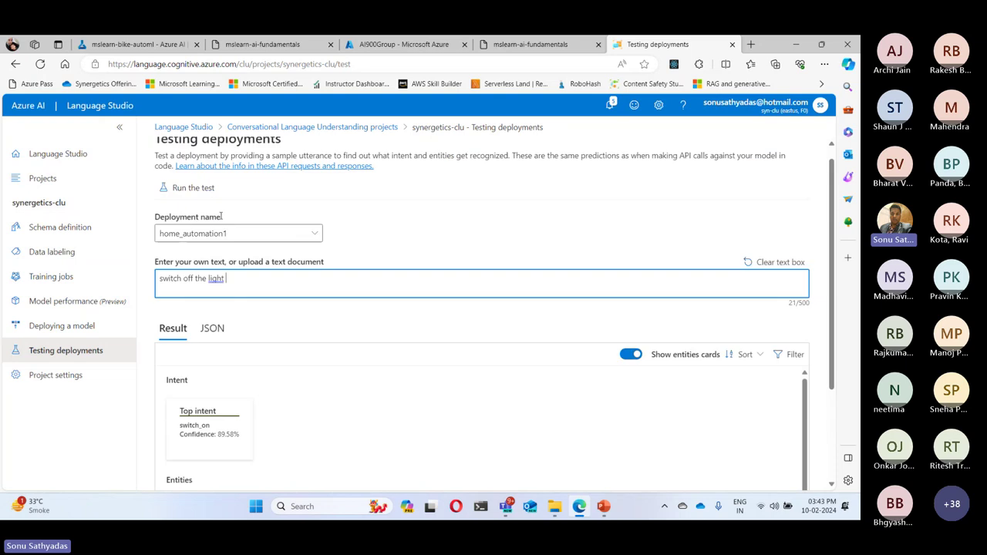
click(205, 199)
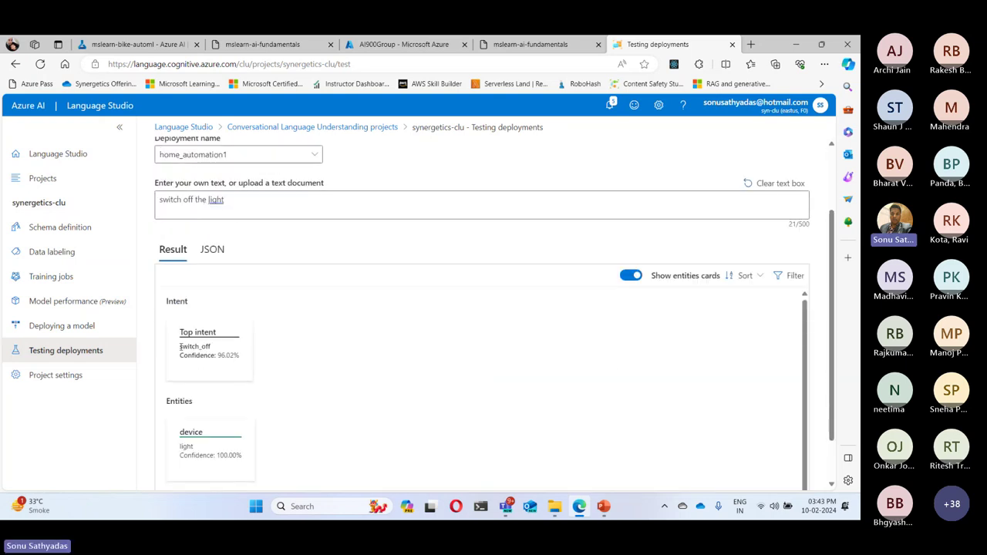
drag(180, 346, 214, 349)
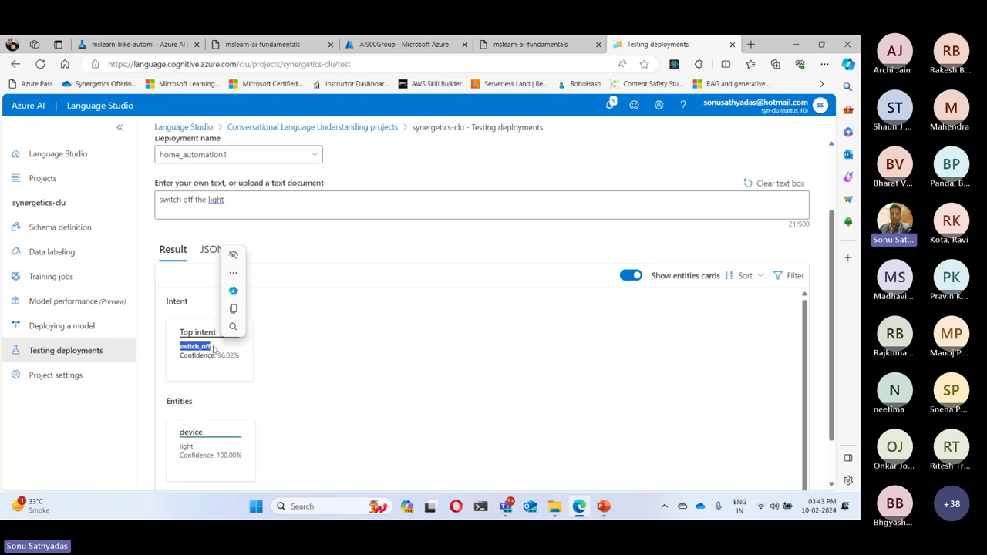
double_click(191, 432)
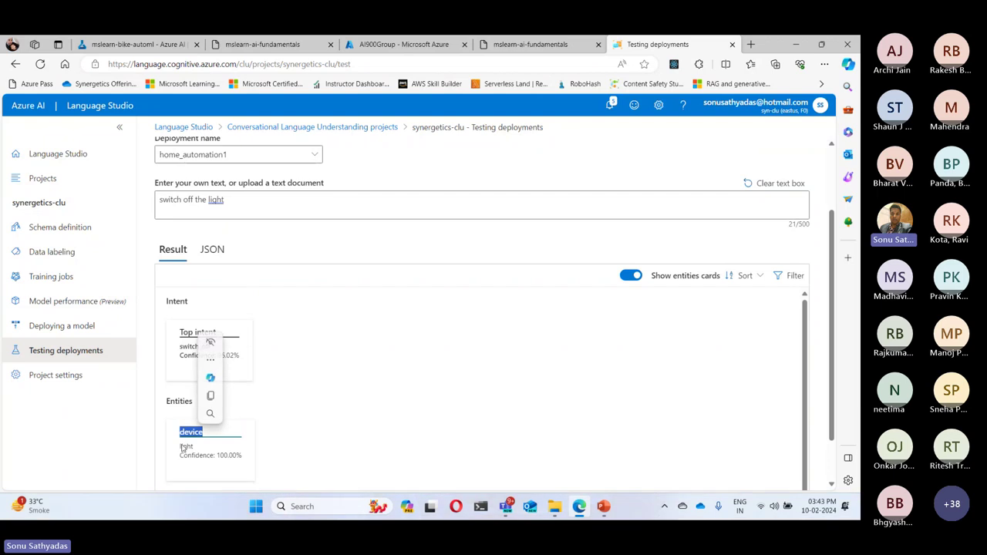
double_click(185, 447)
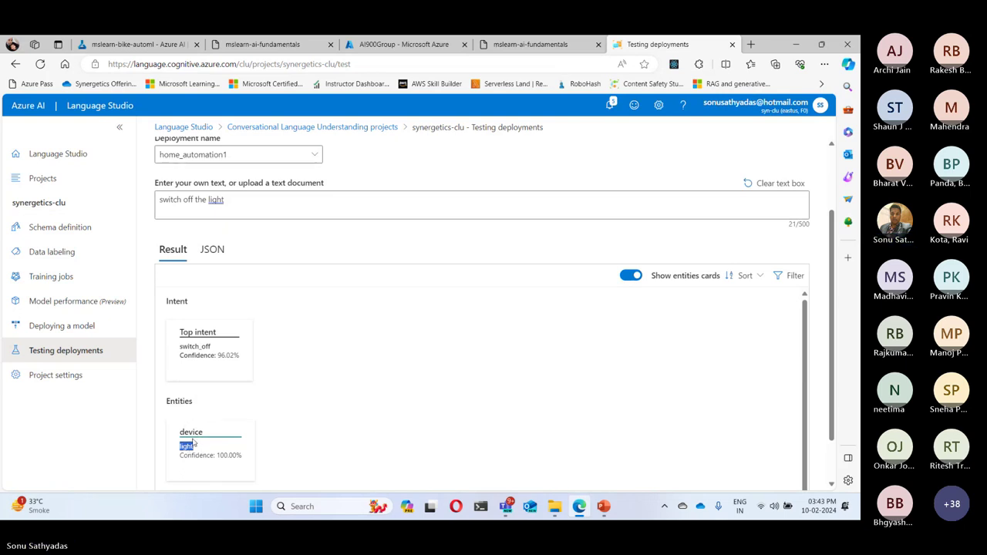
Replace the test text with "Can you please turn on the AC" and run the test on the home_automation1 deployment.
drag(236, 202, 130, 205)
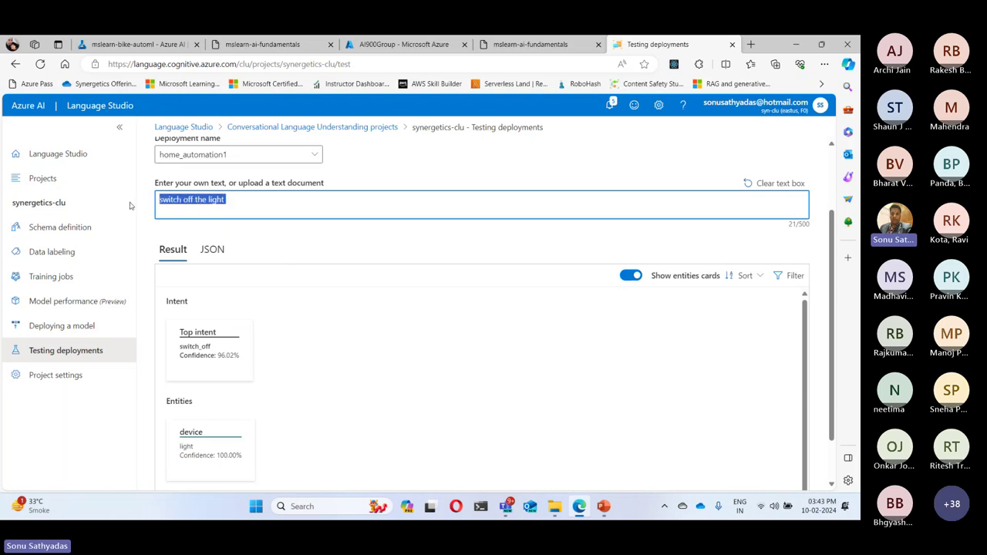
key(BackSpace)
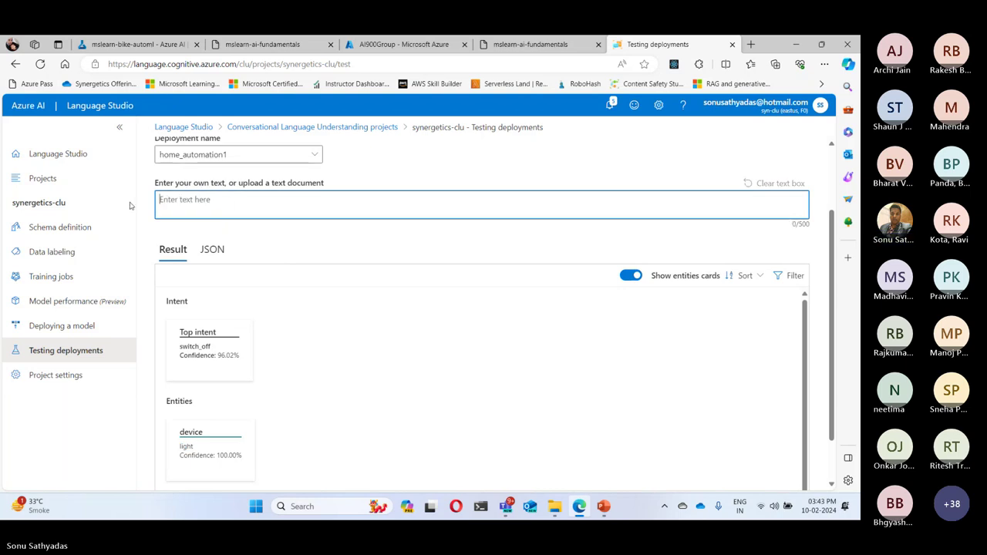
text(Can you plea)
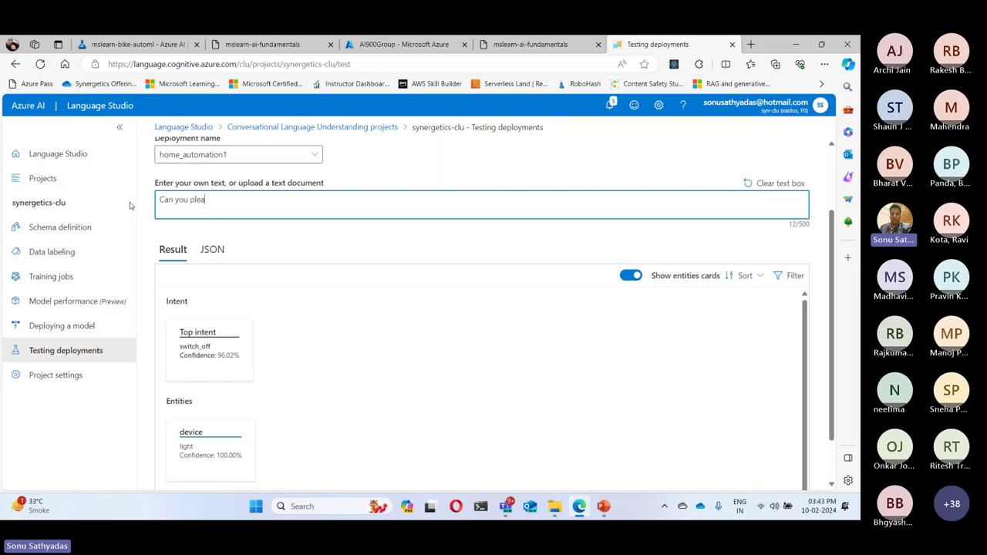
text(se turn on the AC)
scroll(266, 286, up, 1)
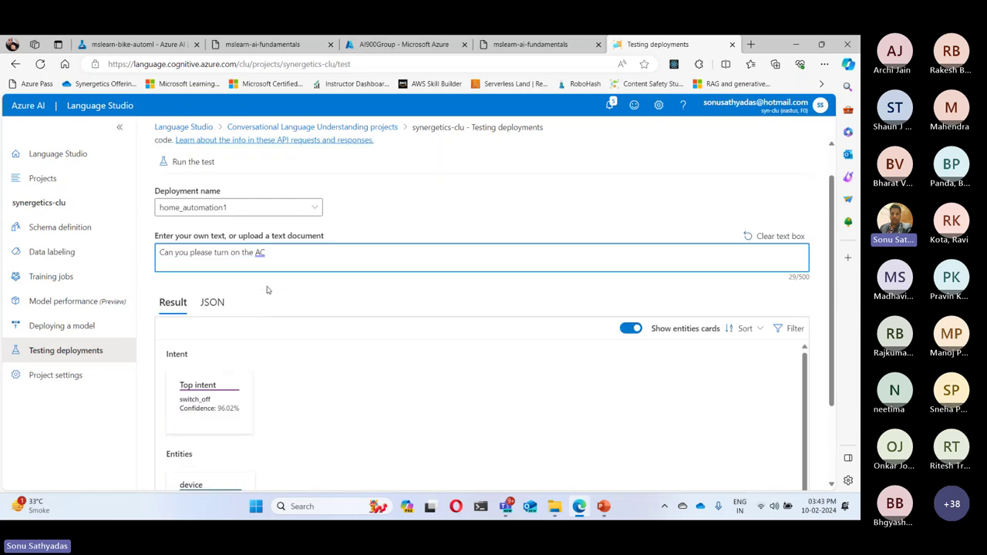
click(189, 163)
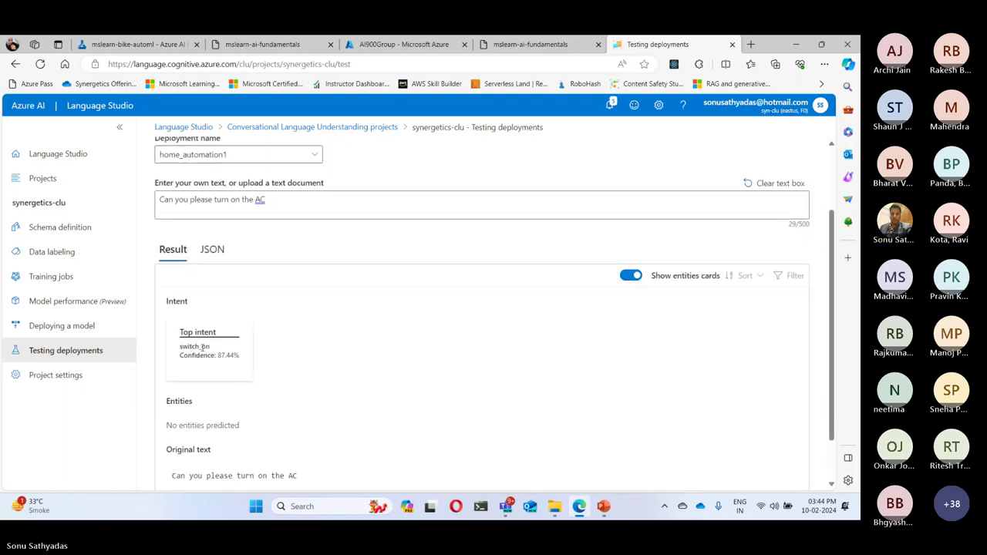
Examine the top intent, its confidence and the entity prediction for the AC utterance against the original text.
drag(179, 332, 242, 363)
click(218, 355)
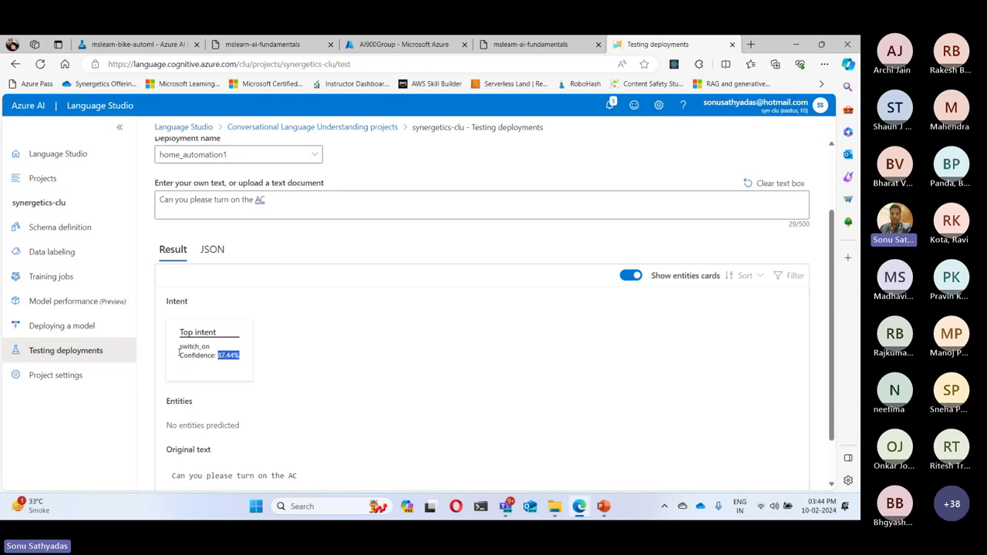
drag(179, 347, 210, 348)
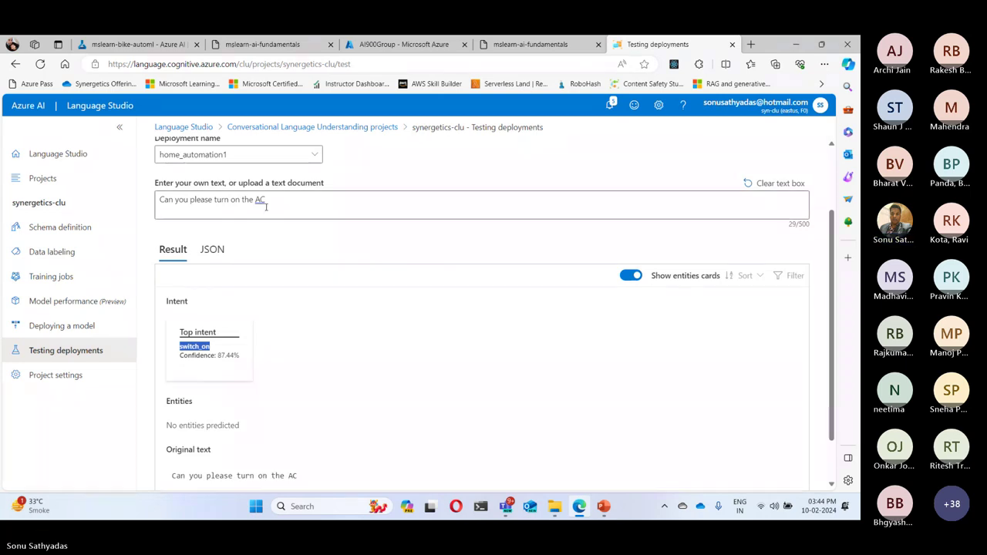
scroll(327, 355, down, 1)
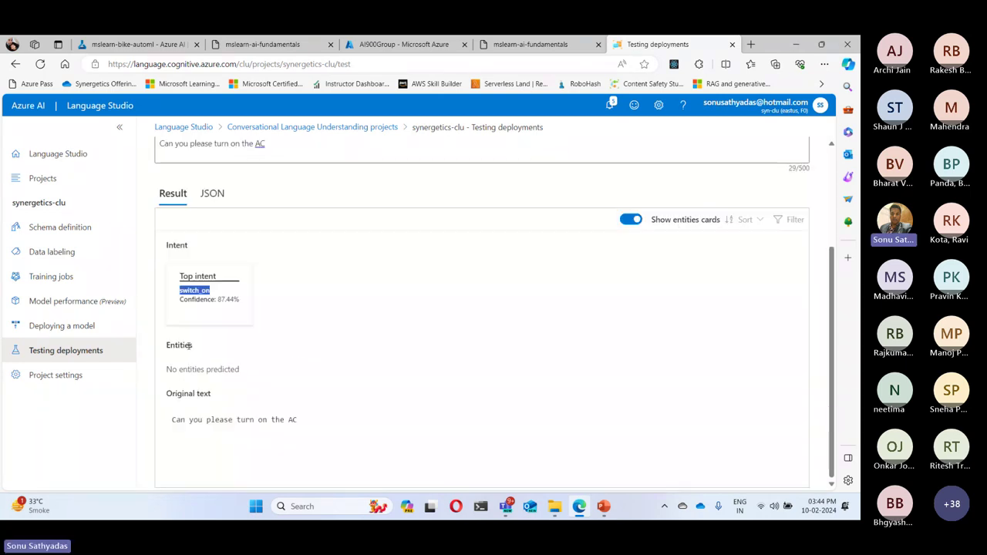
click(168, 349)
double_click(168, 347)
click(208, 407)
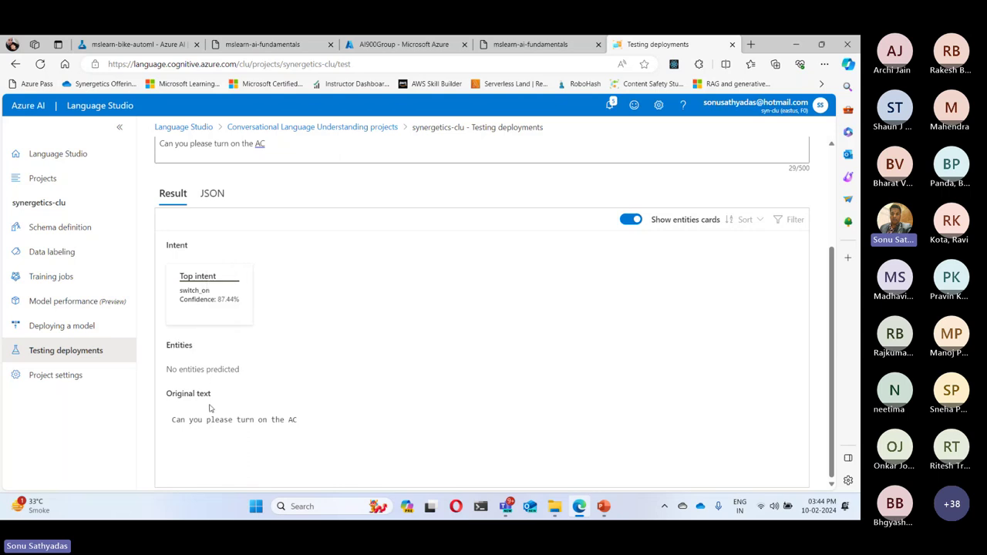
drag(172, 369, 239, 369)
scroll(266, 266, up, 2)
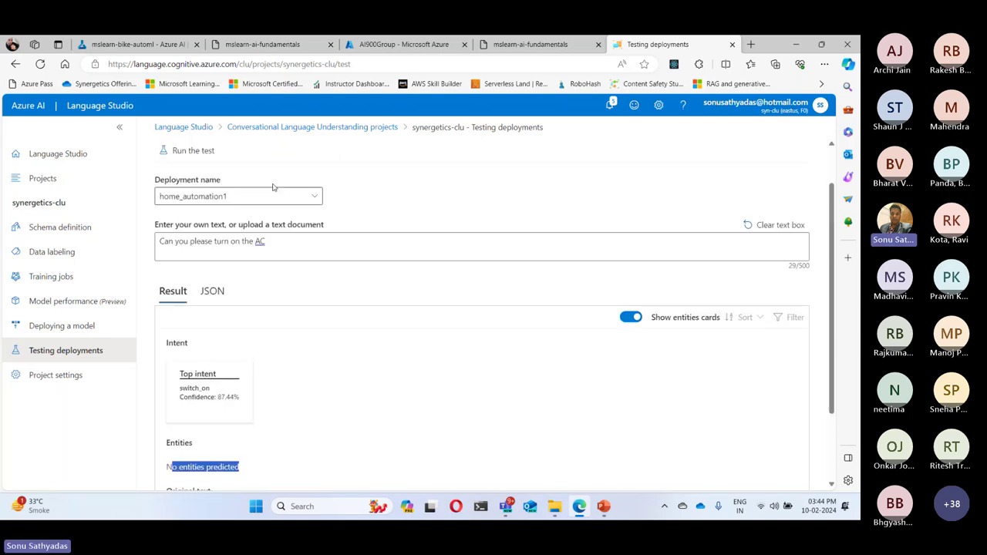
click(259, 251)
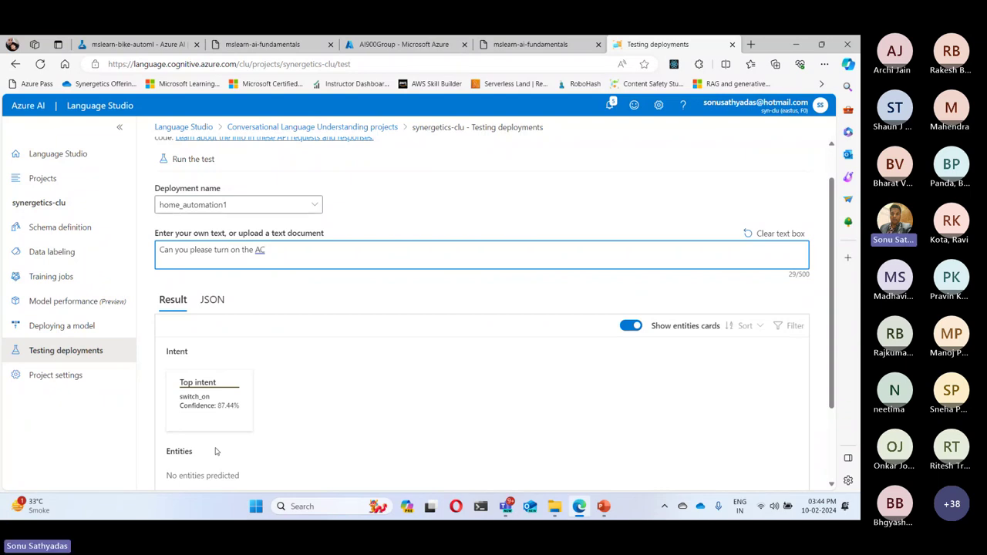
Read the rest of the lab's testing instructions, including the extra utterances and closing note, and return to Language Studio.
click(532, 44)
scroll(594, 258, down, 3)
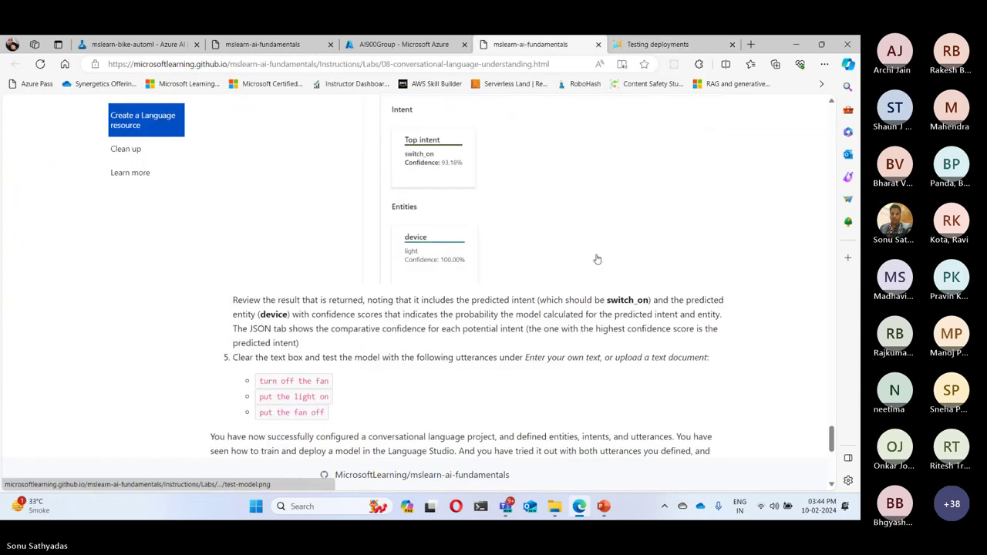
scroll(596, 259, down, 2)
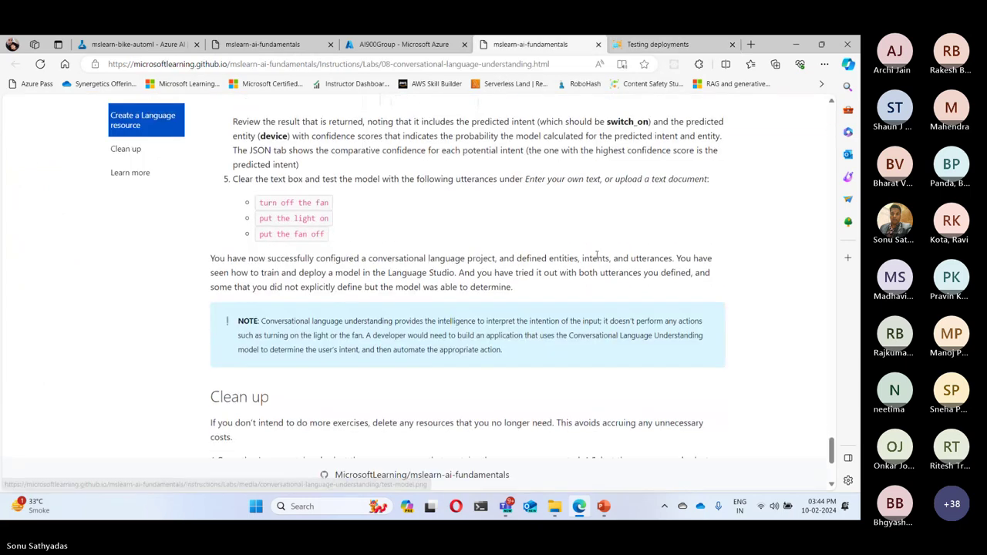
click(655, 44)
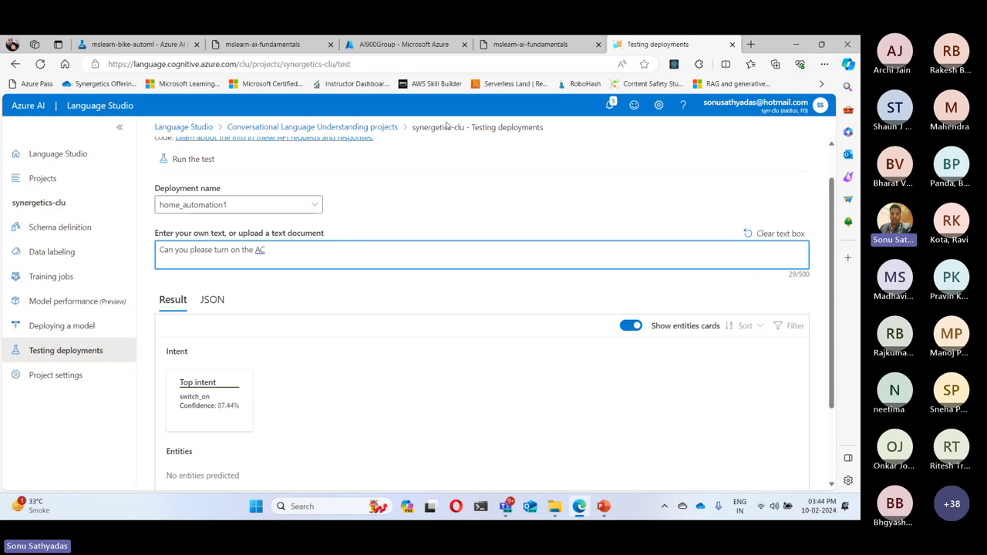
Review the synergetics-clu project's workflow from the schema's intents and entities through training and deployment to testing.
click(65, 227)
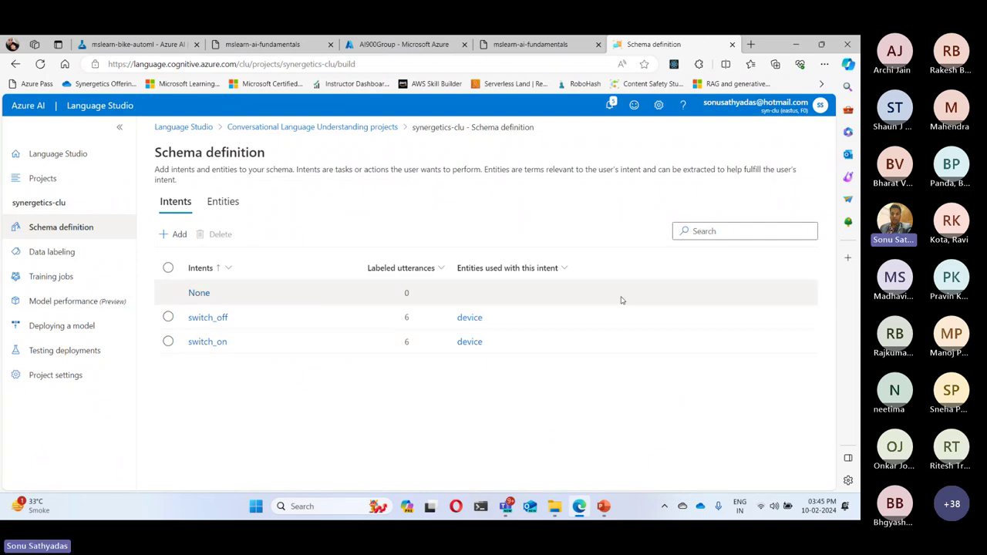
click(223, 201)
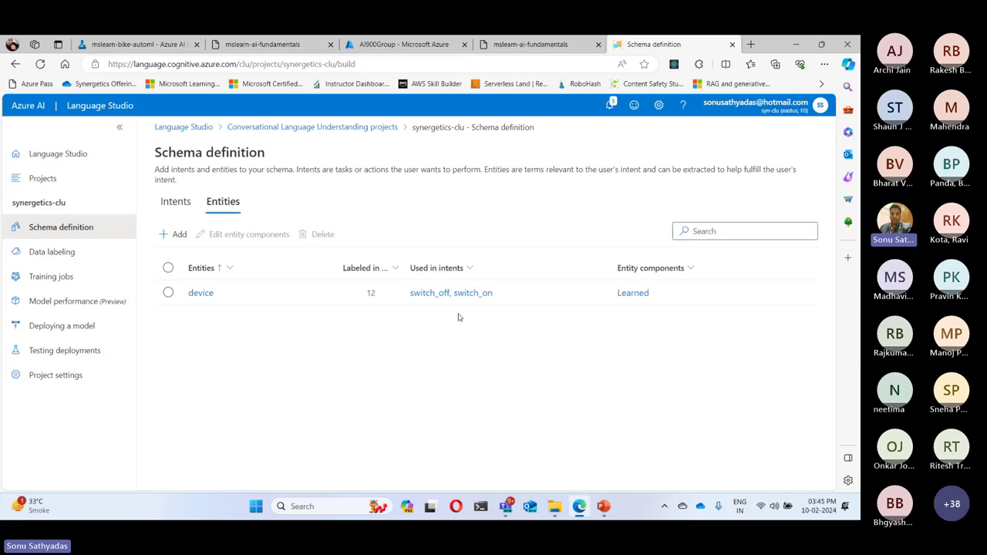
click(50, 277)
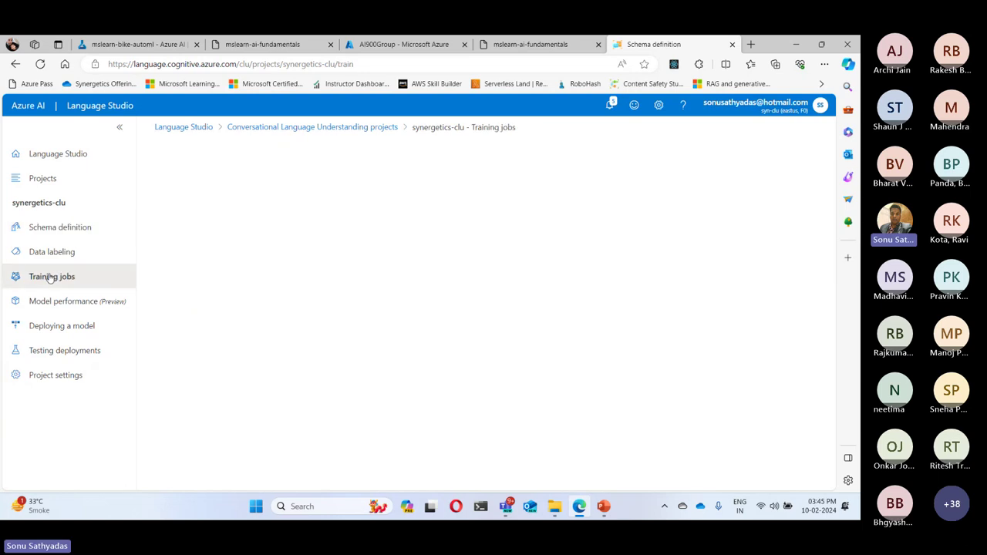
click(43, 330)
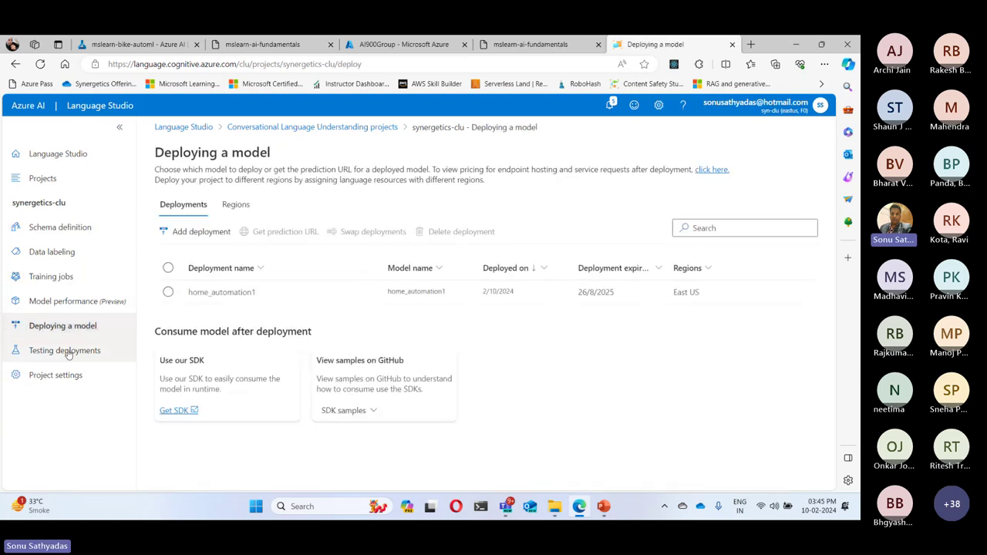
click(68, 351)
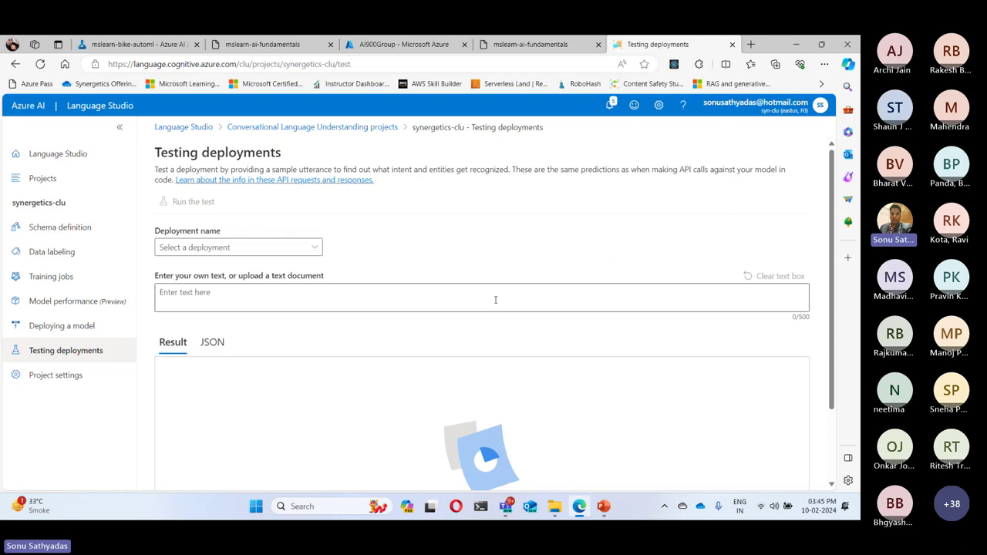
Review the prediction URL and sample request of the home_automation1 deployment, and return to the PowerPoint slides.
click(77, 327)
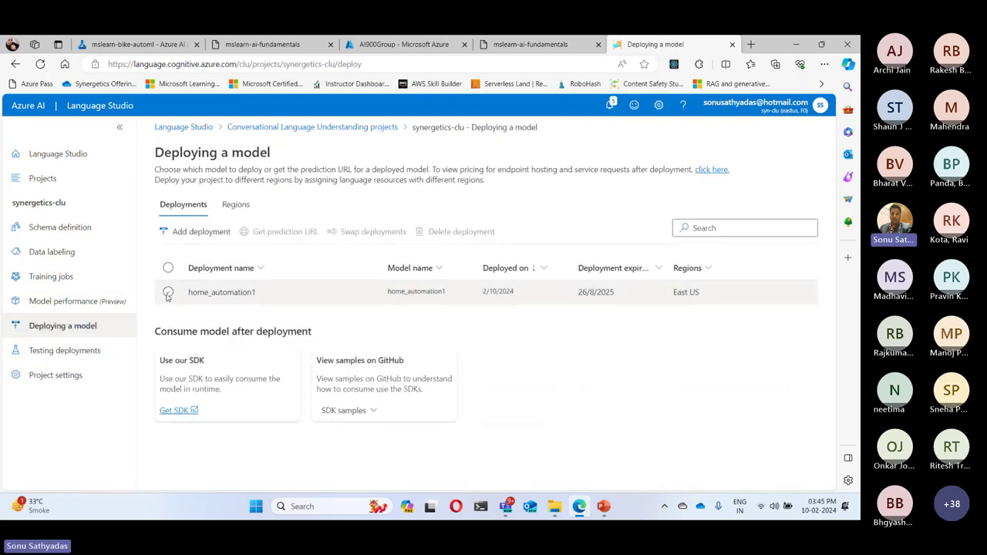
click(168, 293)
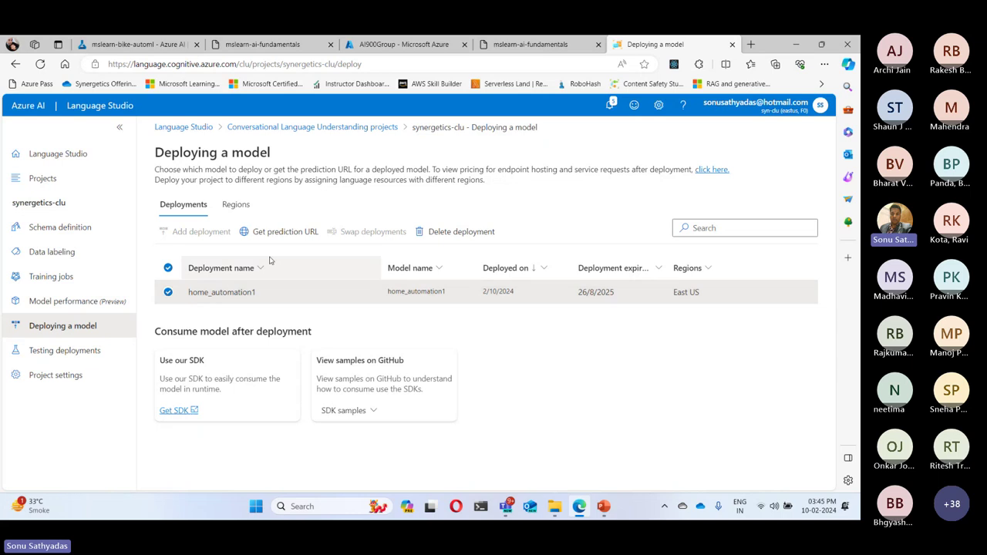
click(281, 234)
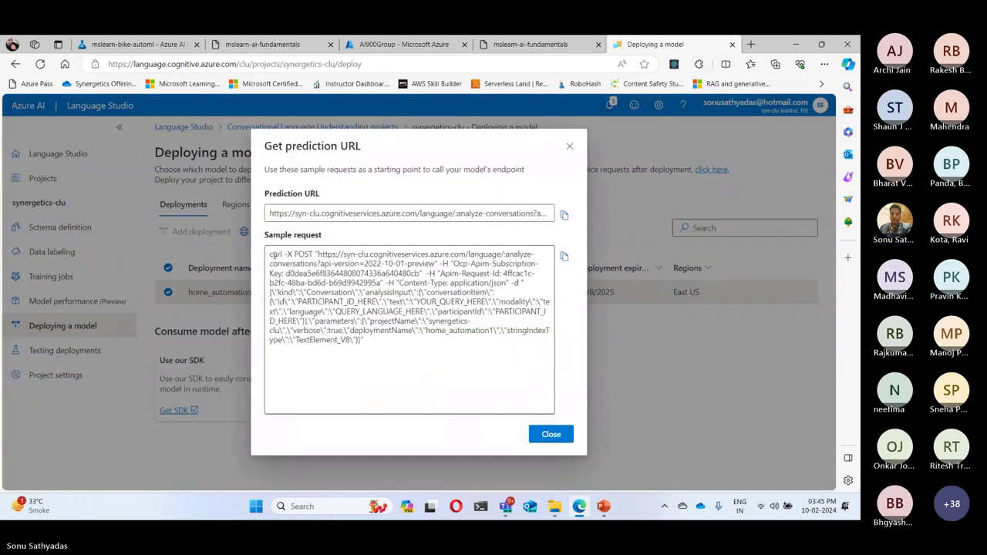
drag(270, 253, 474, 411)
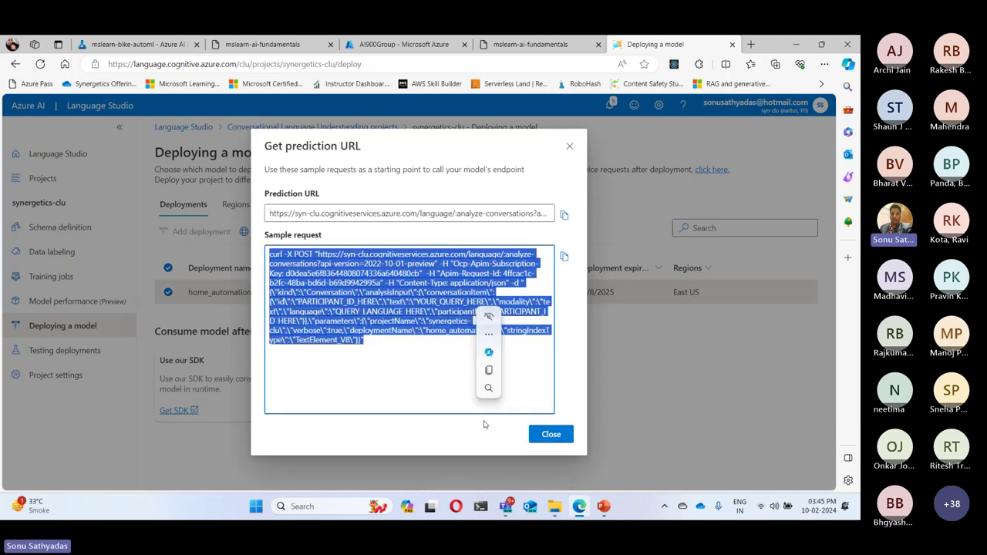
click(569, 146)
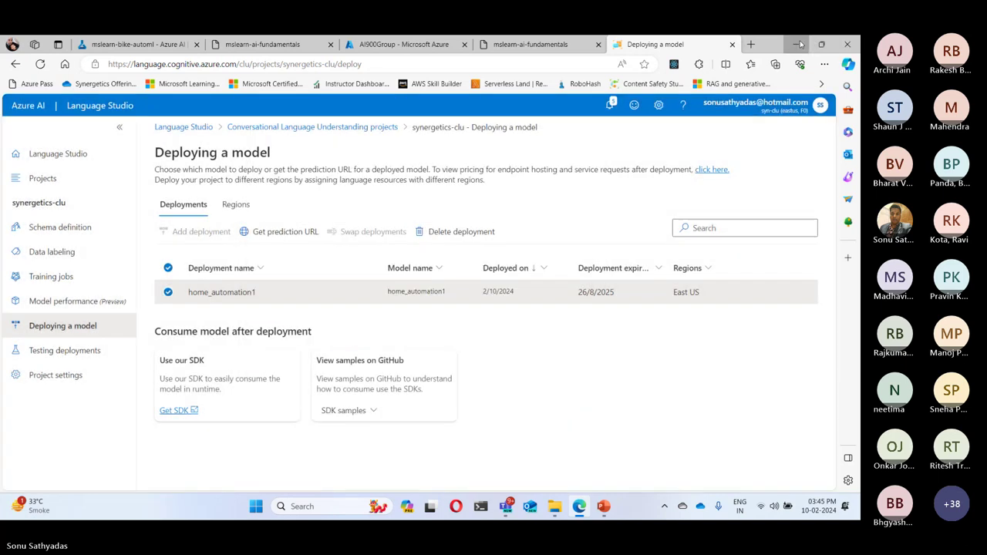
click(795, 44)
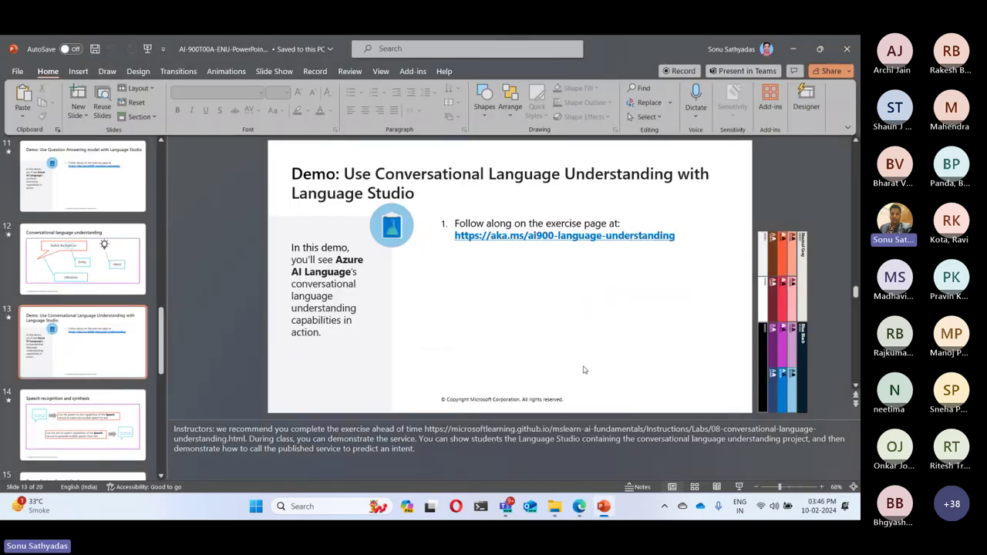
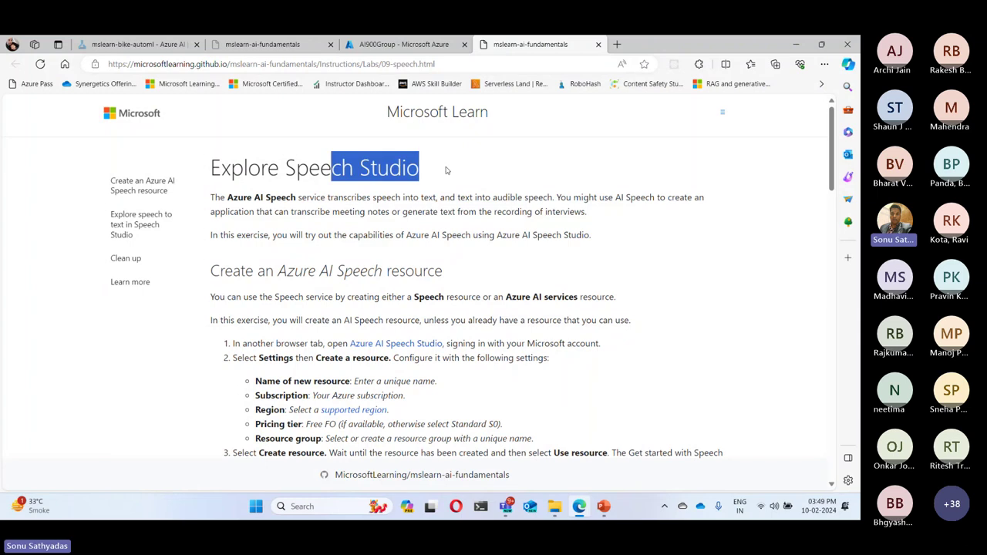
Open Azure AI Speech Studio in a new browser tab from the Explore Speech Studio exercise and switch to it.
click(340, 163)
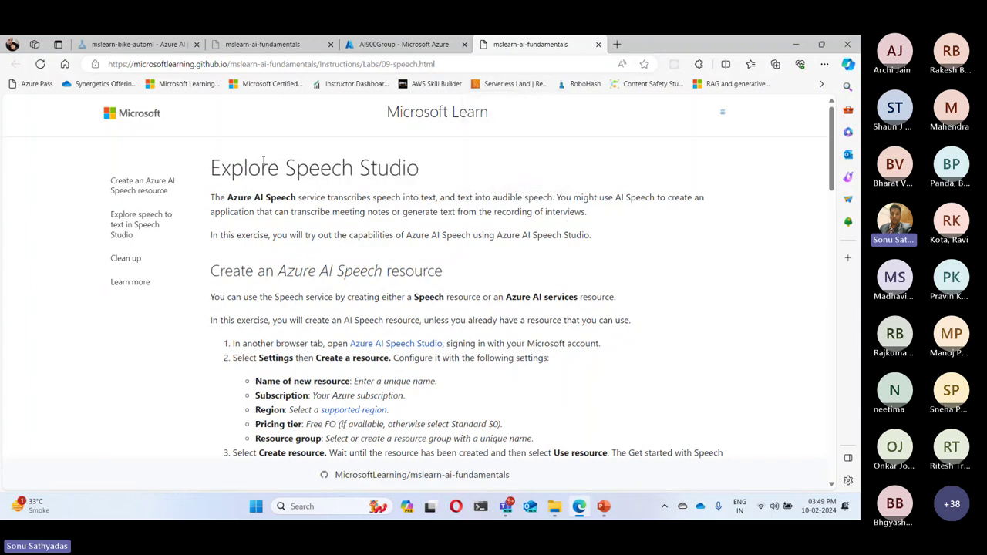
drag(286, 167, 440, 176)
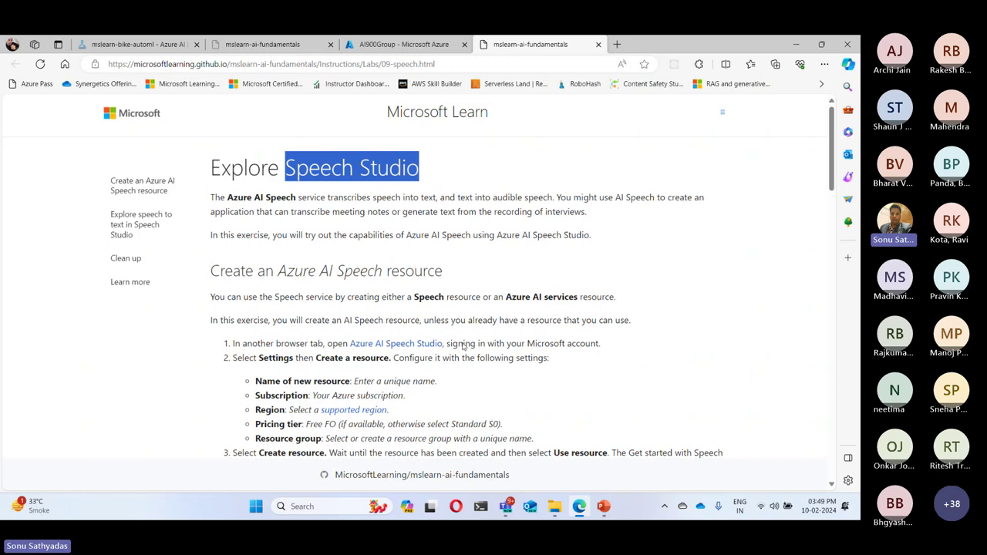
ctrl+click(416, 344)
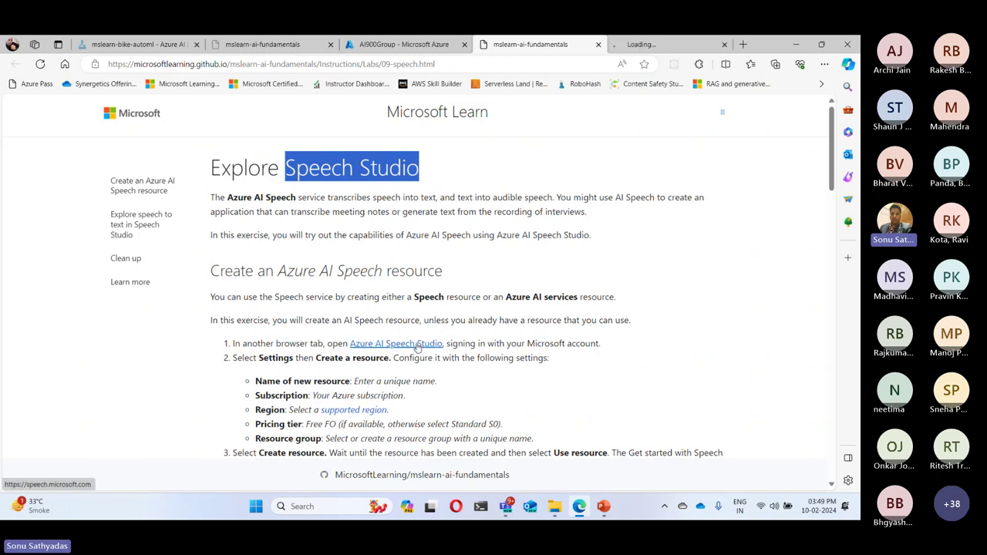
key(ctrl+Tab)
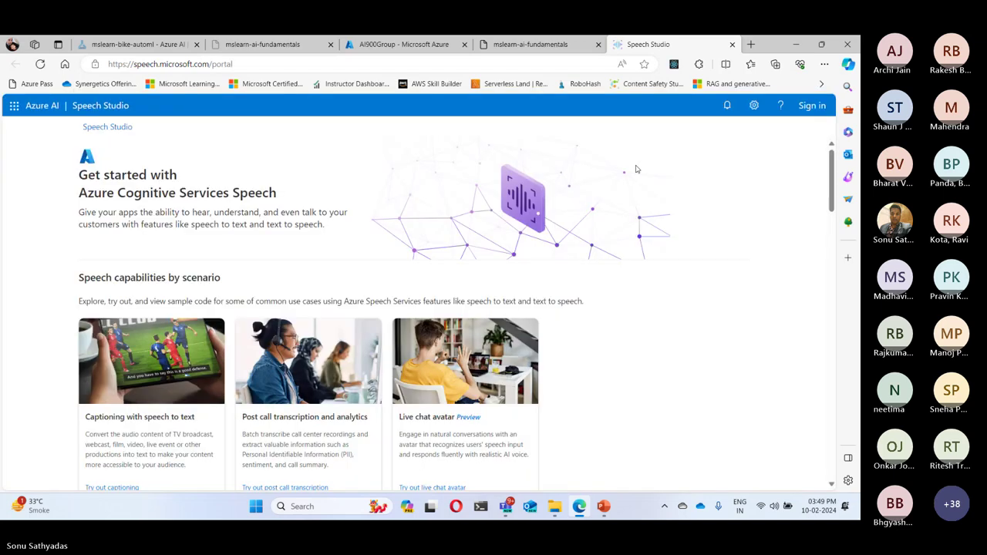
Open the Captioning with speech to text scenario and play its real-time captioning sample video.
scroll(346, 280, down, 2)
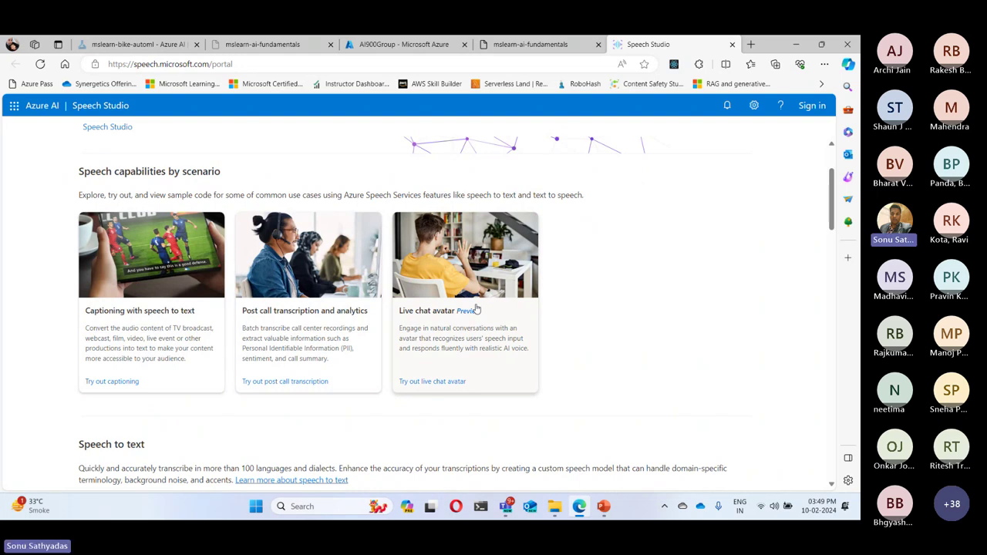
click(135, 269)
scroll(522, 264, down, 2)
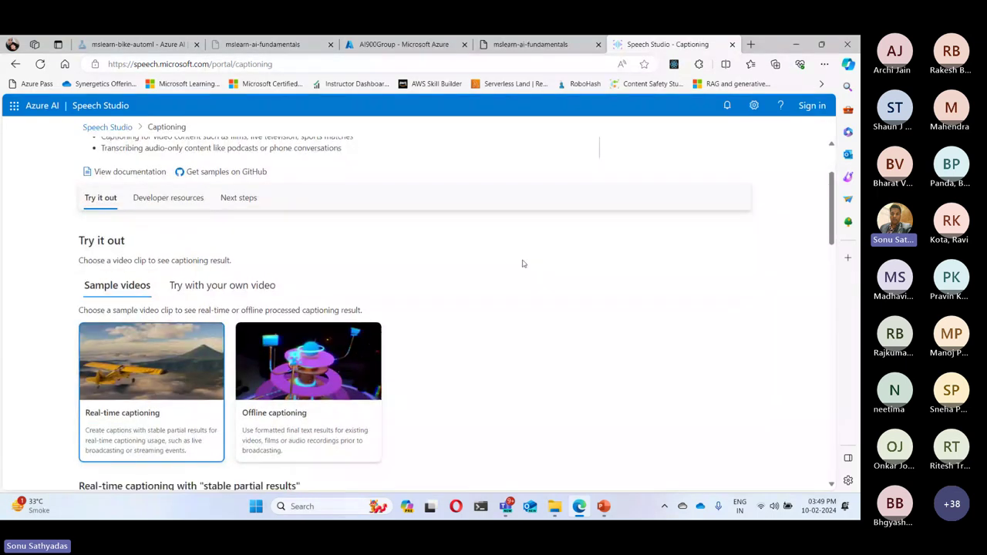
scroll(522, 263, down, 1)
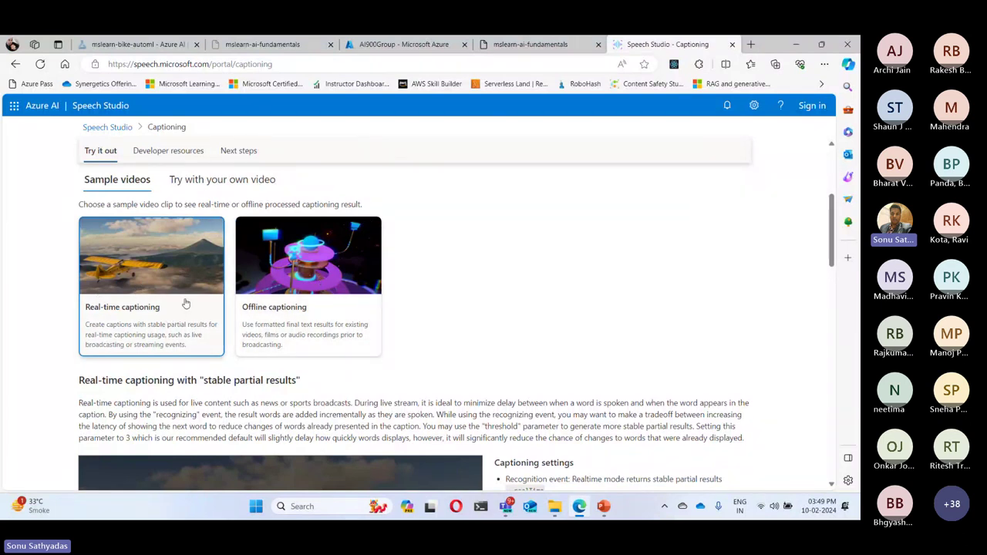
scroll(185, 303, down, 1)
scroll(185, 303, down, 2)
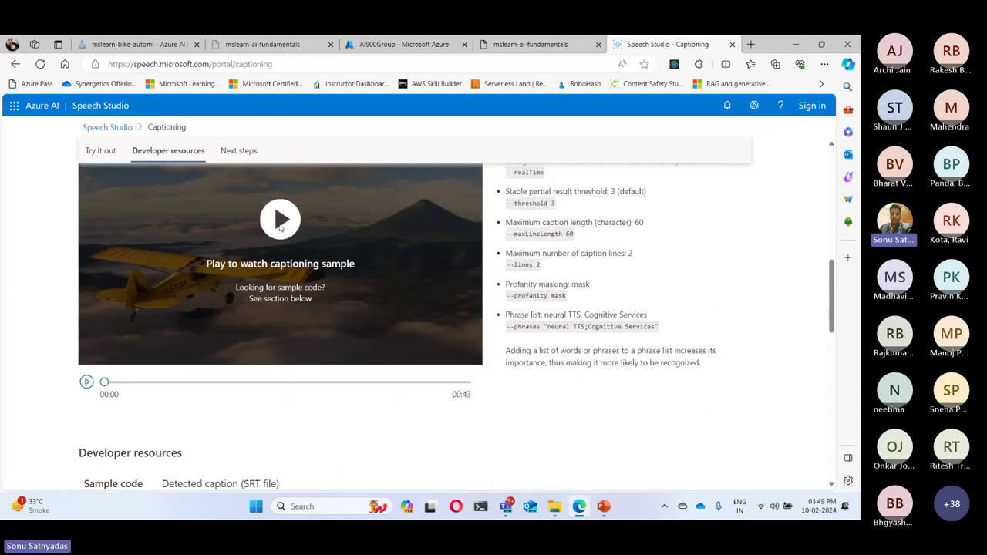
click(280, 222)
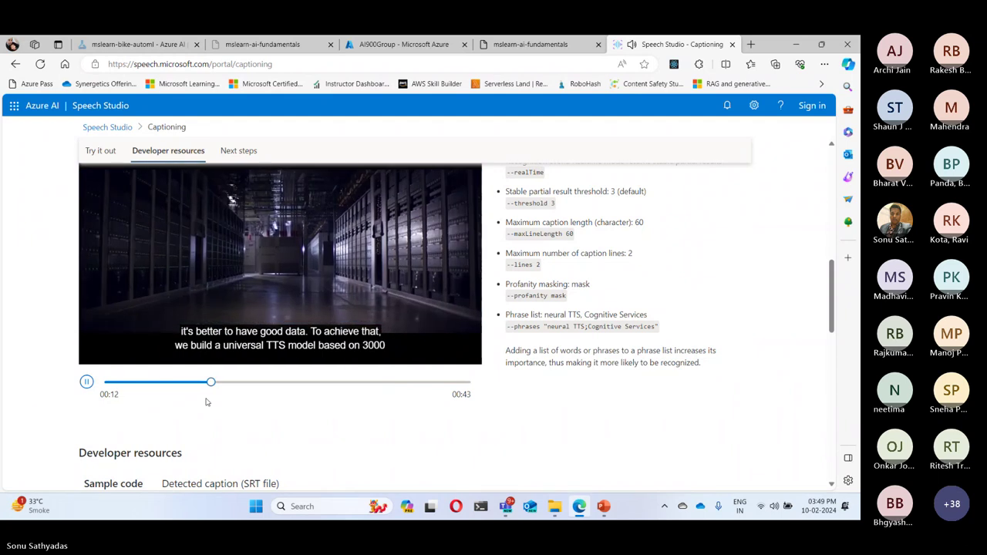
Pause the captioning sample video and read the exercise's instructions for creating an Azure AI Speech resource.
click(87, 382)
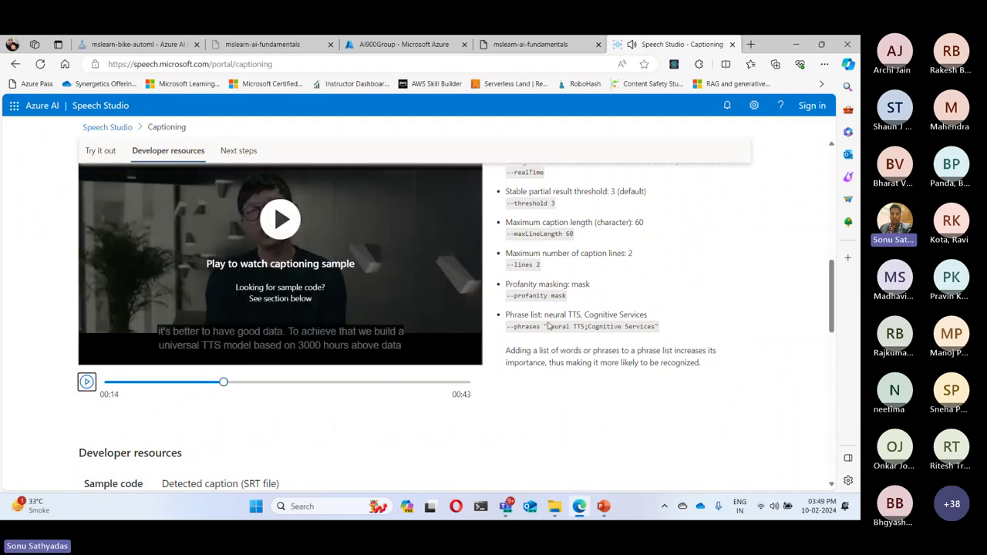
scroll(348, 355, up, 2)
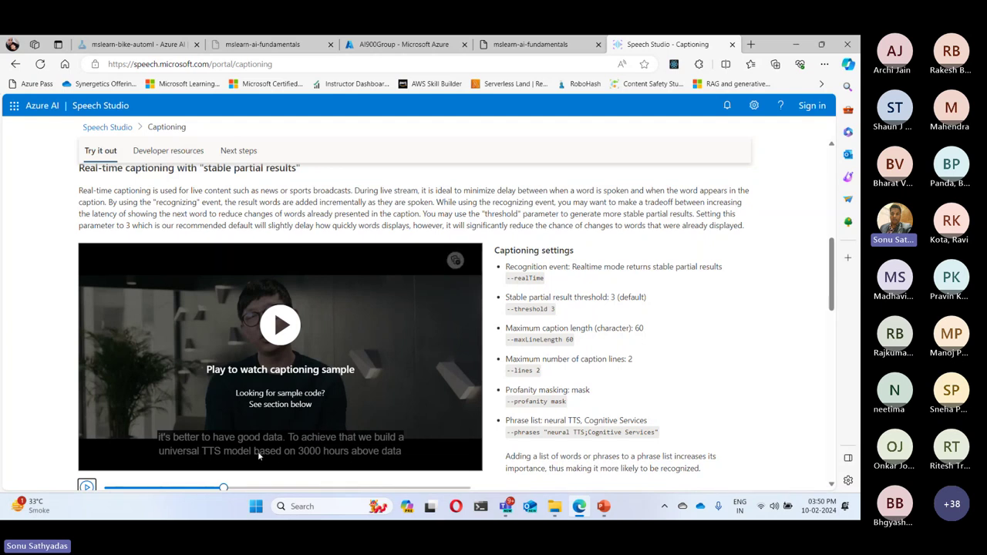
scroll(336, 442, up, 3)
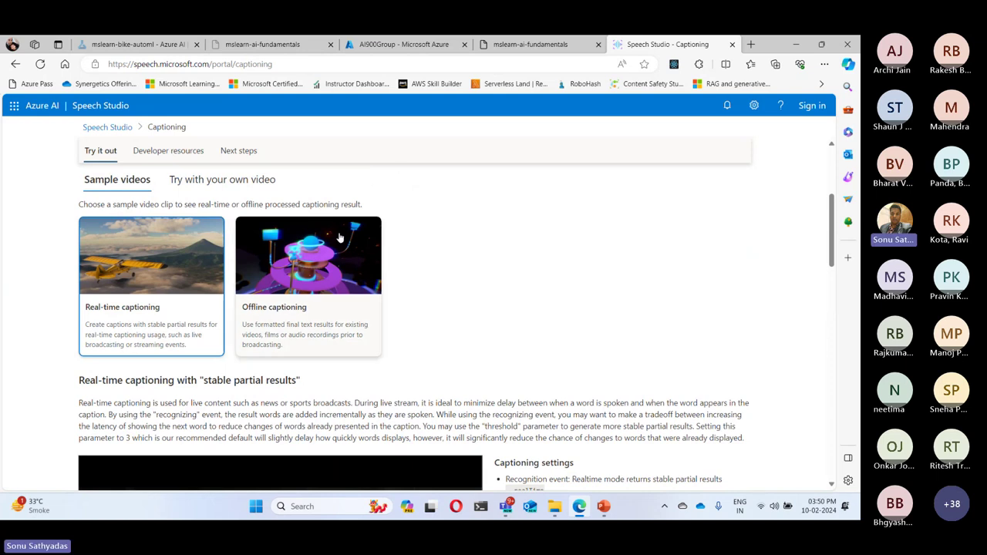
click(558, 44)
scroll(378, 236, down, 3)
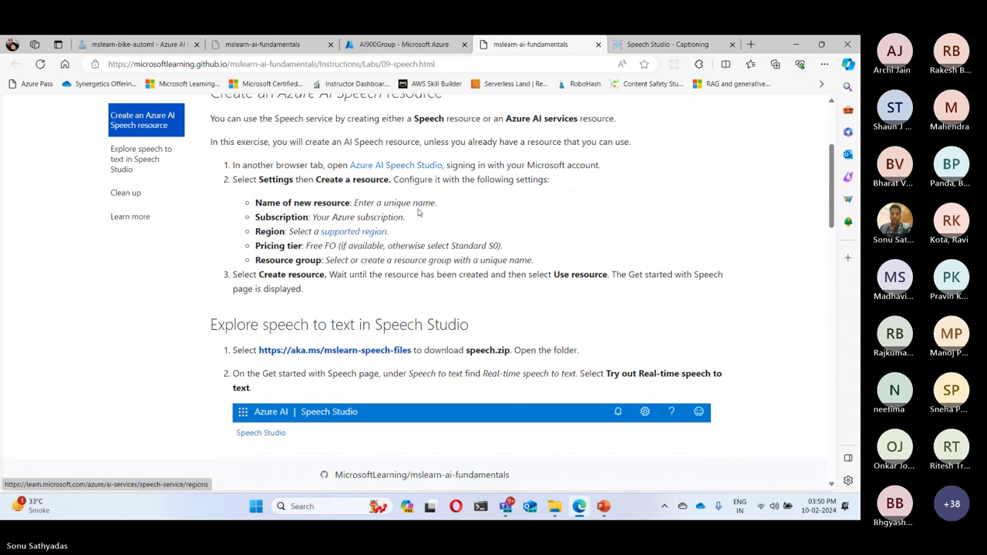
scroll(444, 158, up, 1)
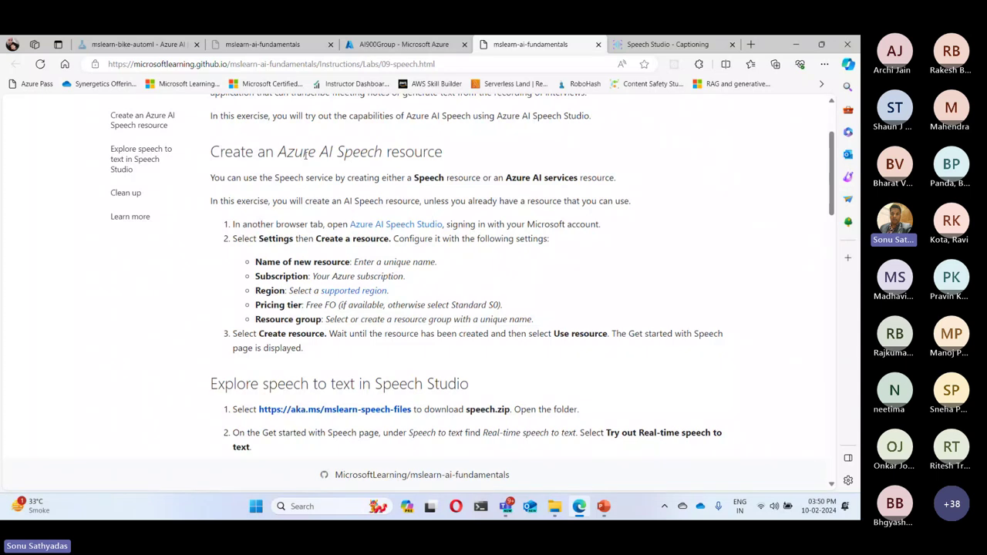
Review the option to try captioning with your own video in the Captioning with speech to text scenario.
key(ctrl+Tab)
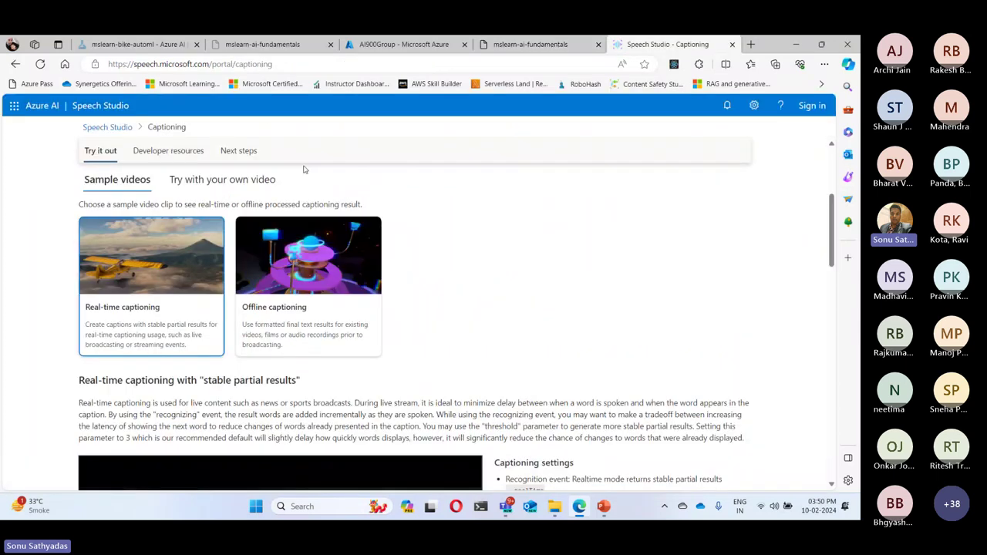
scroll(280, 285, up, 4)
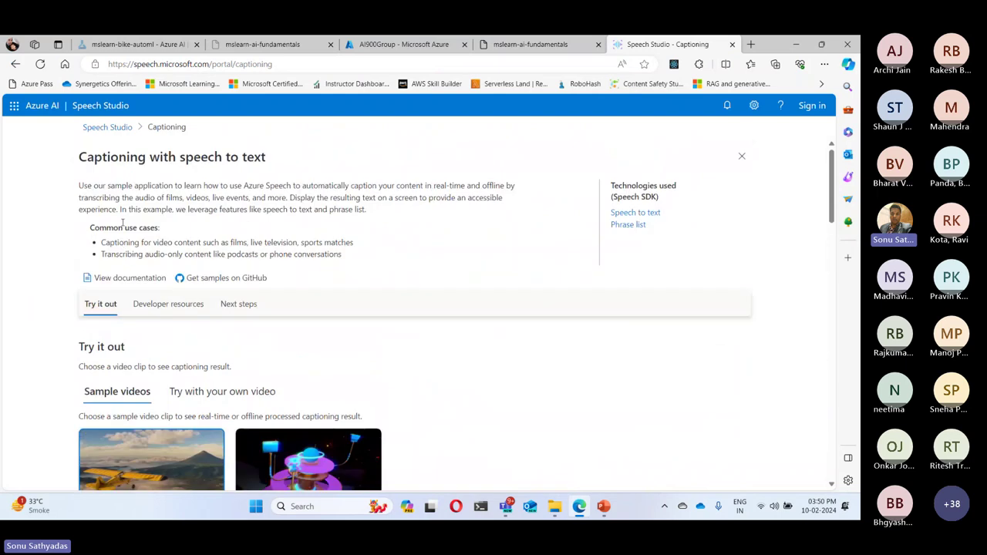
click(235, 391)
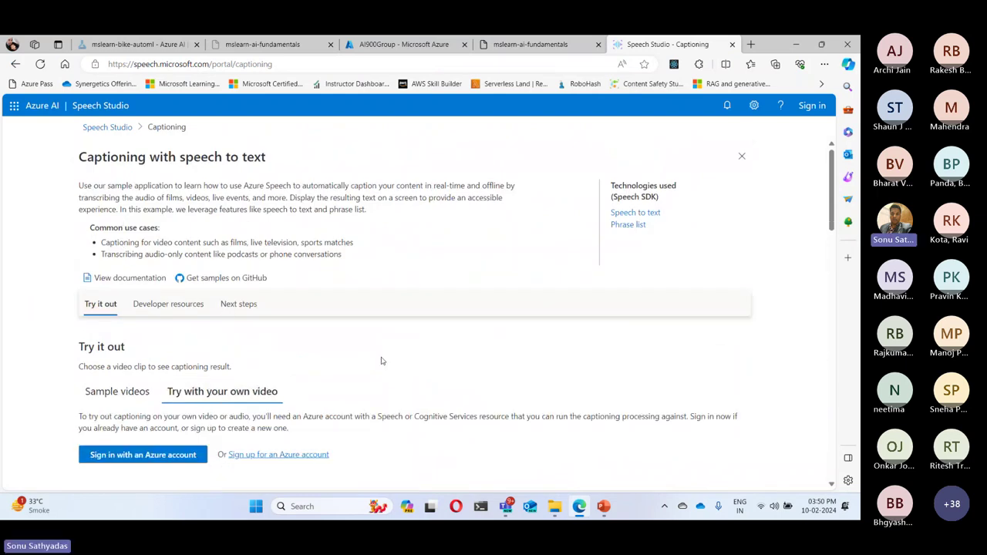
scroll(447, 353, down, 3)
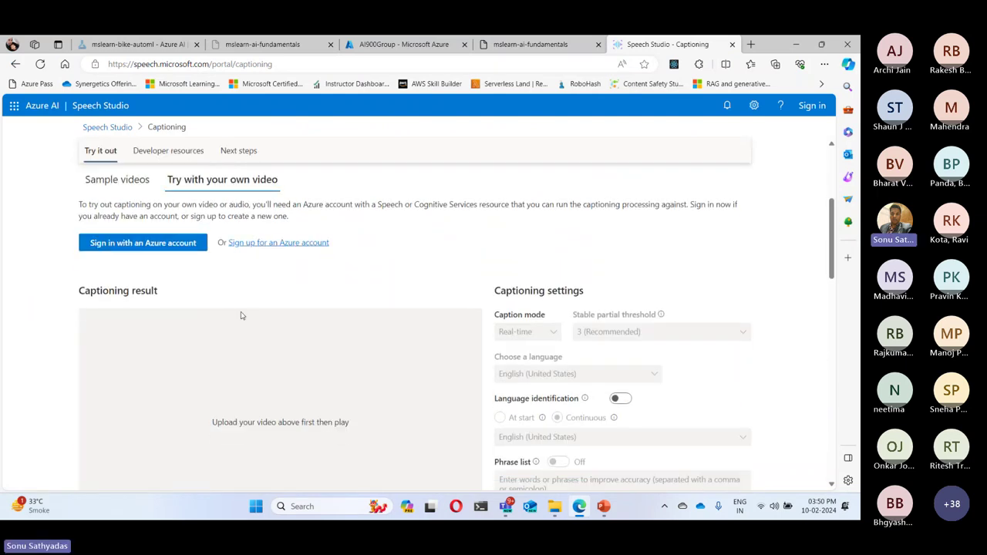
scroll(345, 407, up, 4)
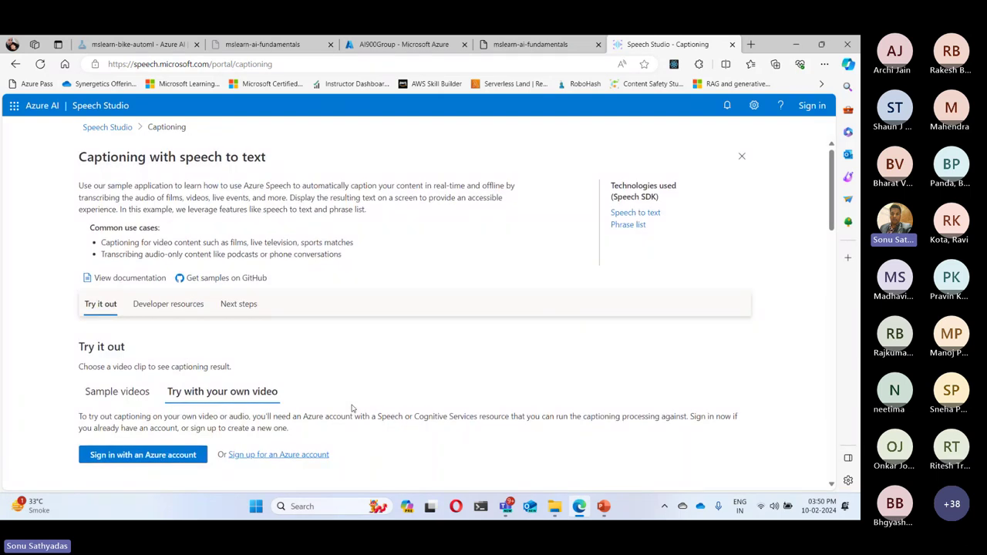
Sign in to Speech Studio with the personal Microsoft account, check the exercise's resource instructions, and return to the Captioning page.
click(809, 105)
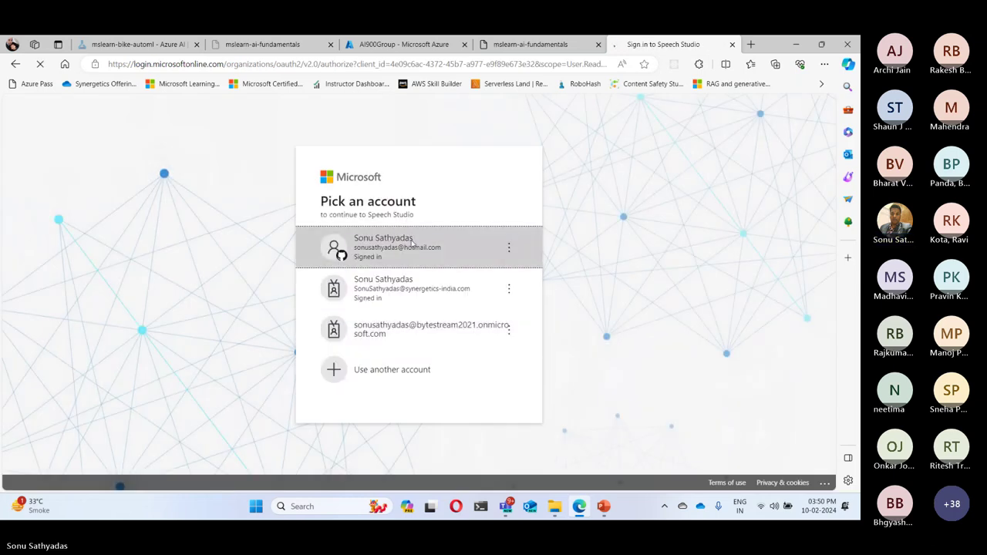
click(411, 244)
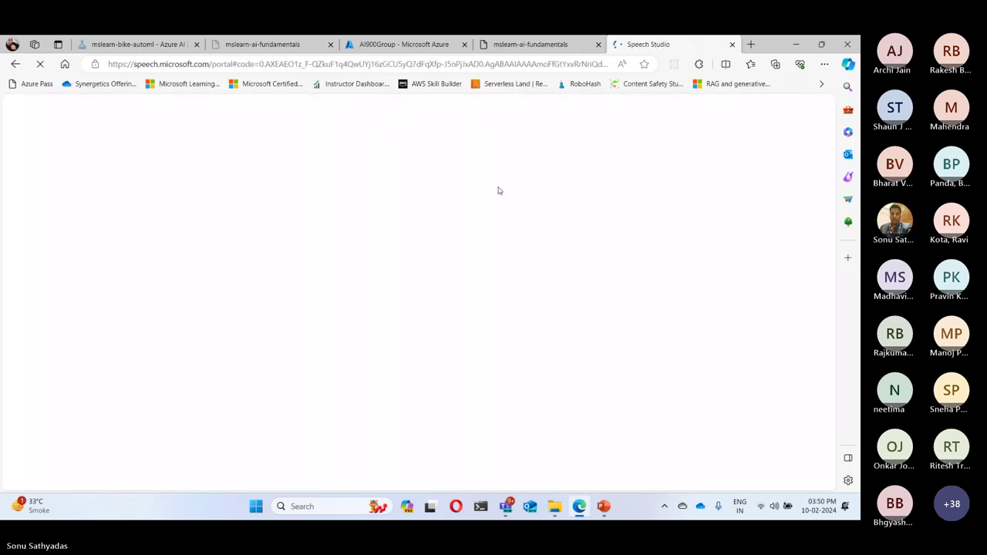
click(565, 46)
scroll(421, 264, up, 1)
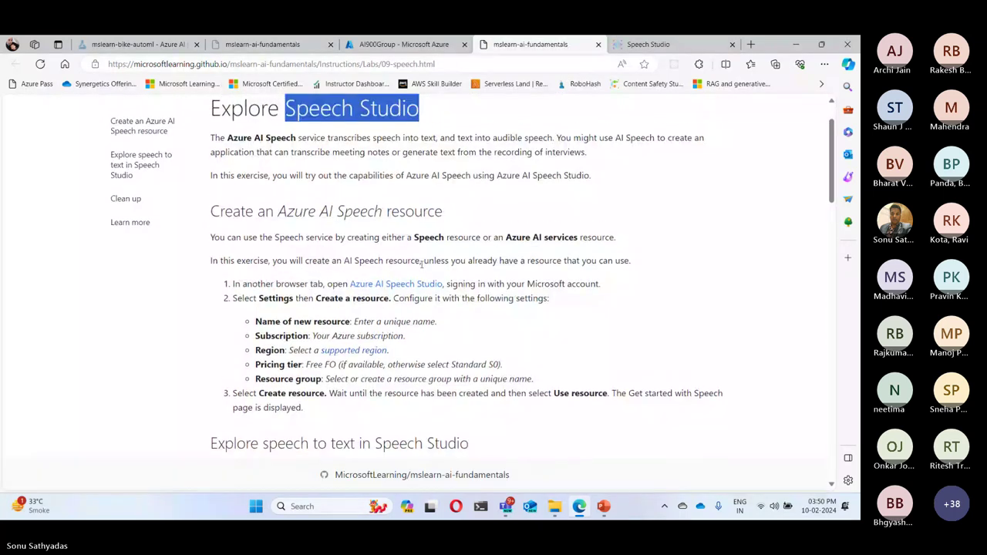
scroll(422, 264, down, 1)
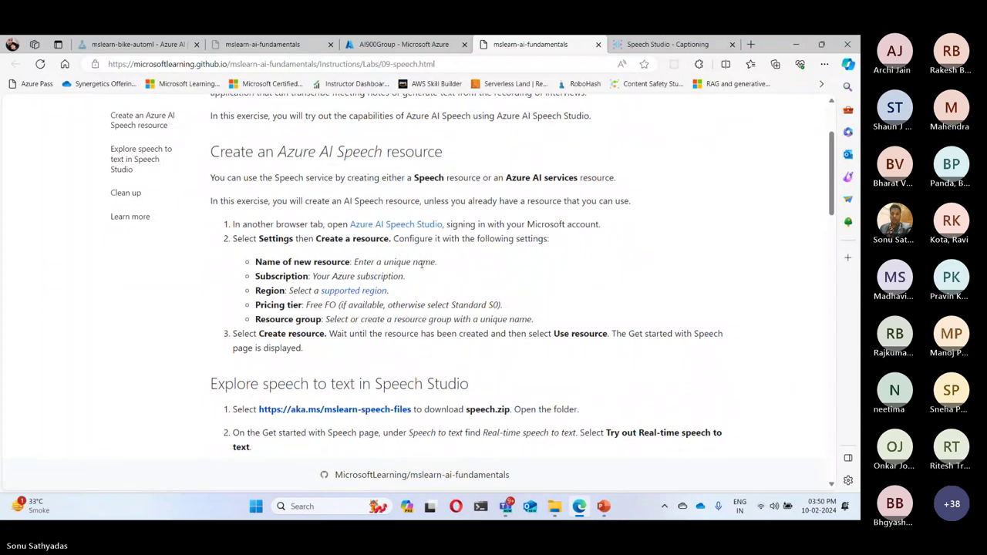
click(677, 47)
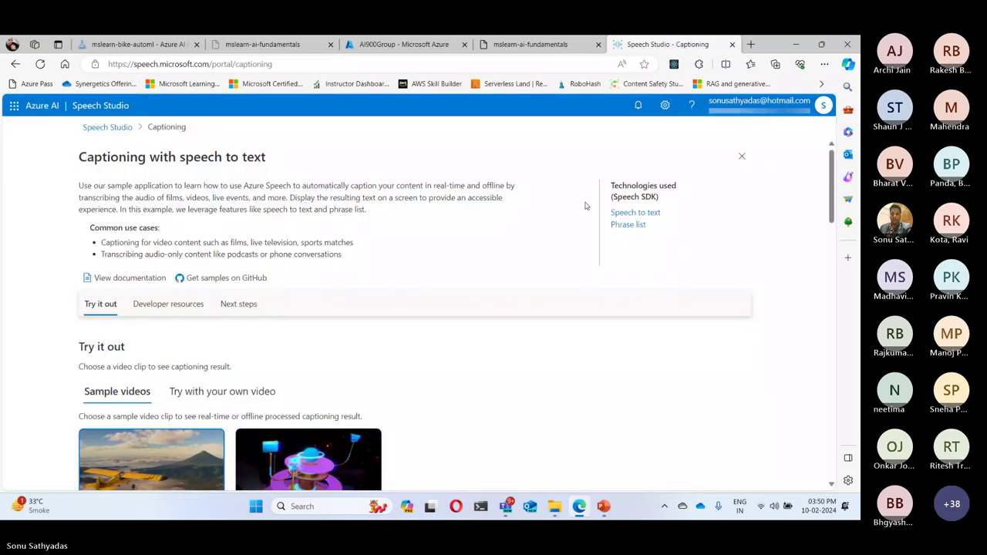
Return to the Speech Studio home page and look through its scenario, speech to text and text to speech capabilities.
click(108, 126)
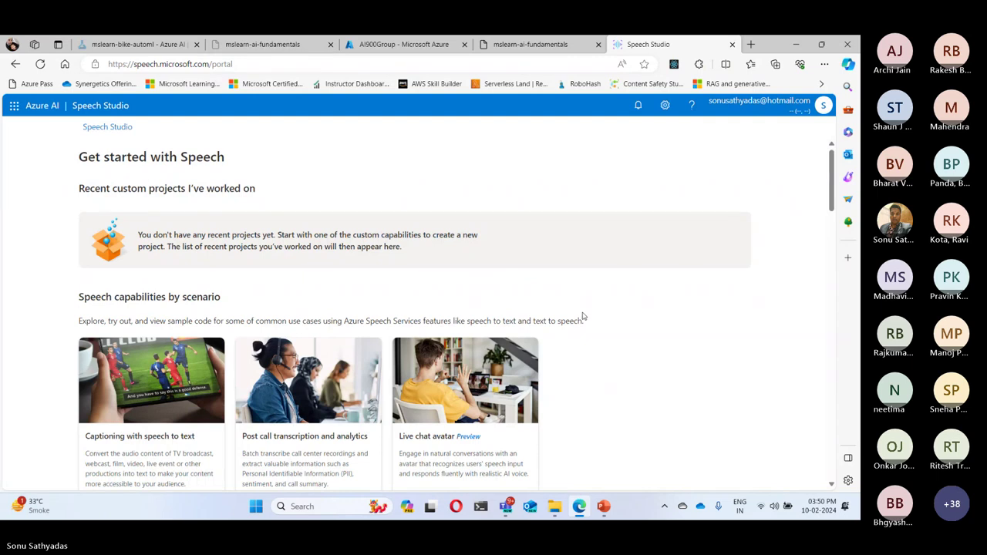
scroll(584, 316, down, 8)
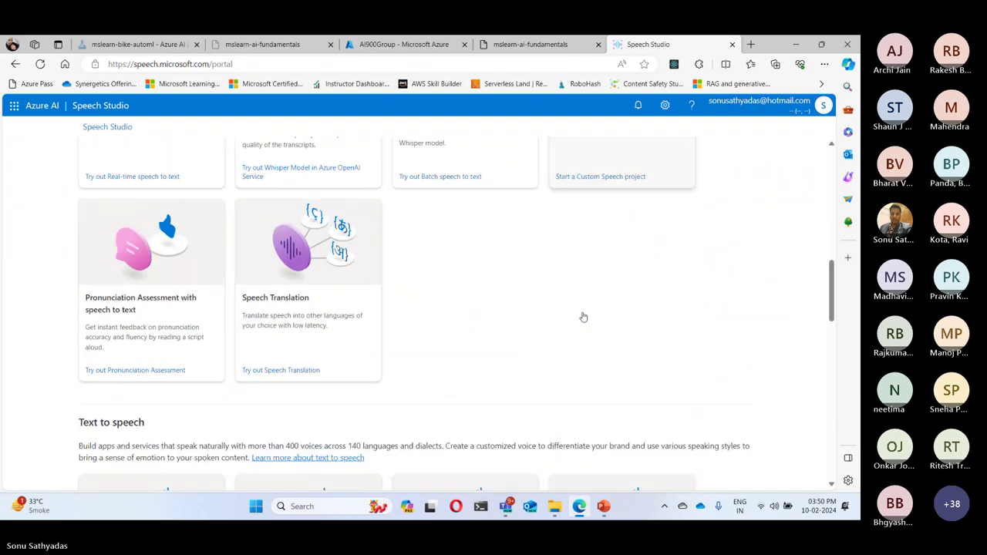
scroll(583, 317, down, 6)
scroll(585, 312, up, 3)
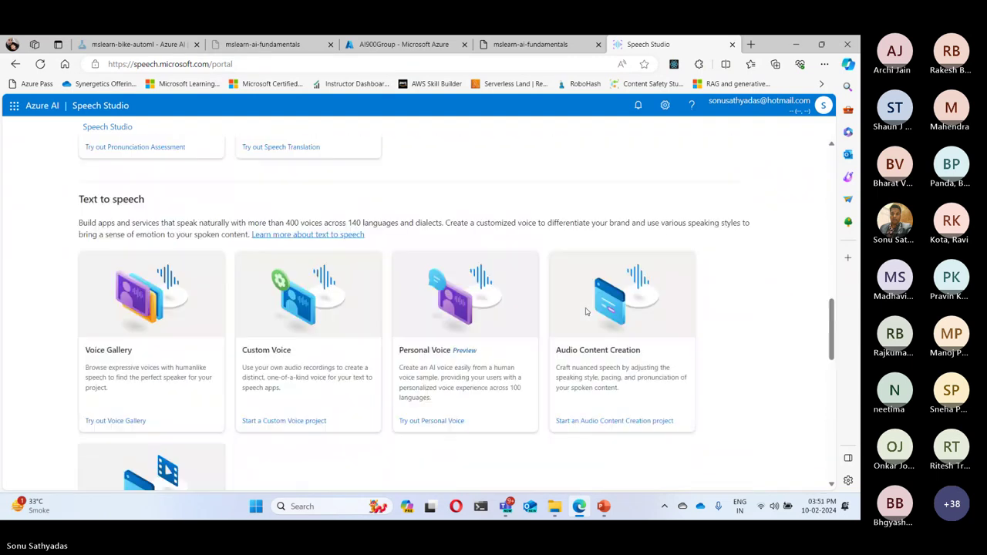
scroll(585, 312, up, 10)
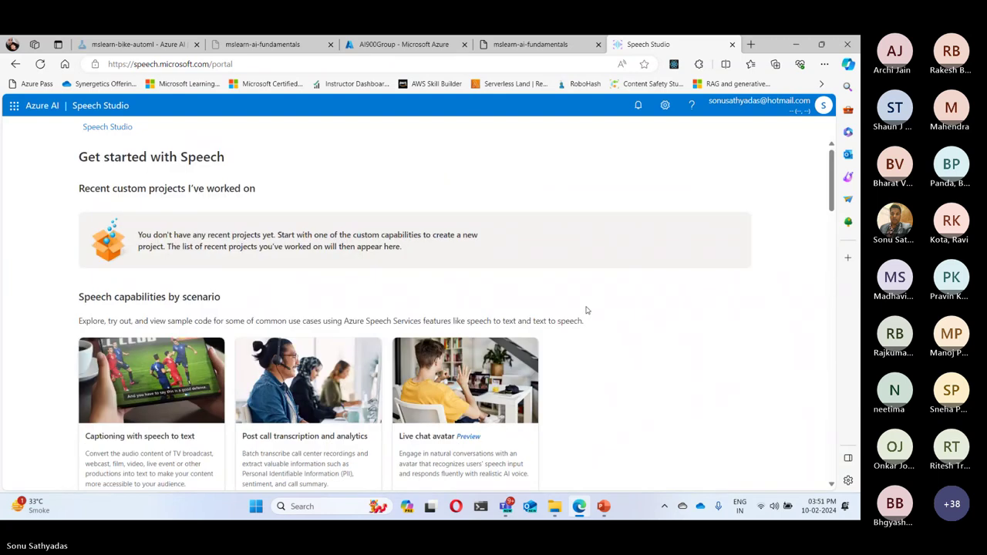
Try to create a new Speech resource in the Speech Studio settings, following the exercise's step 2.
click(527, 46)
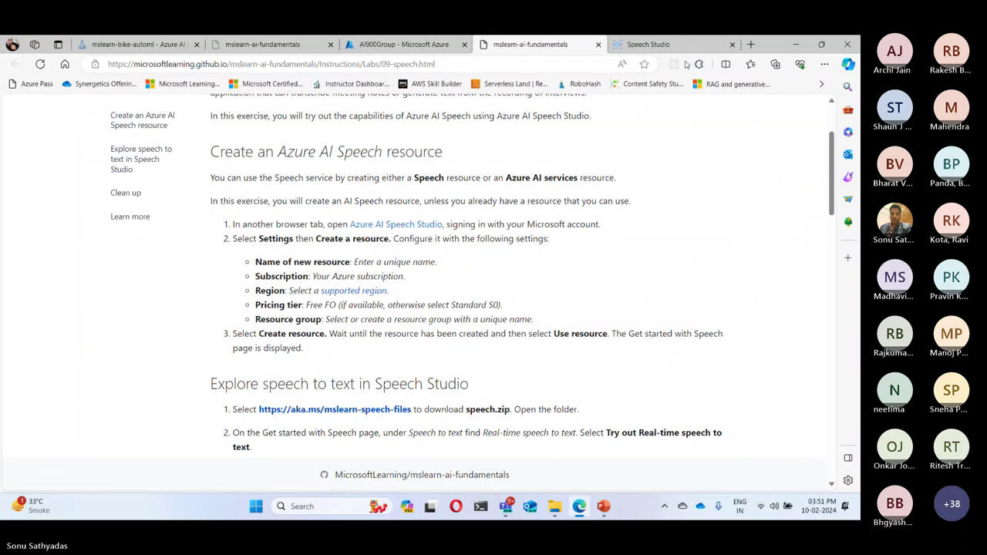
drag(234, 240, 390, 241)
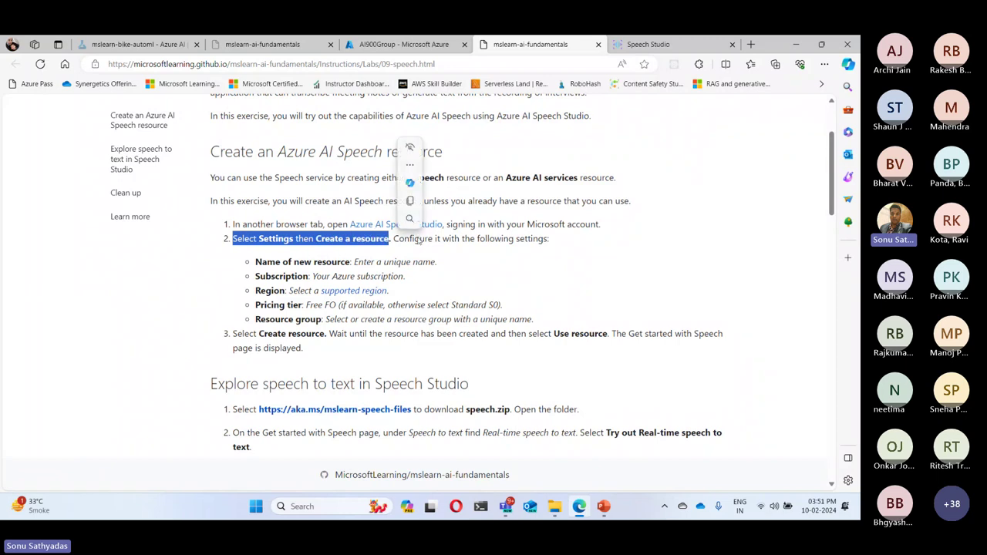
click(644, 44)
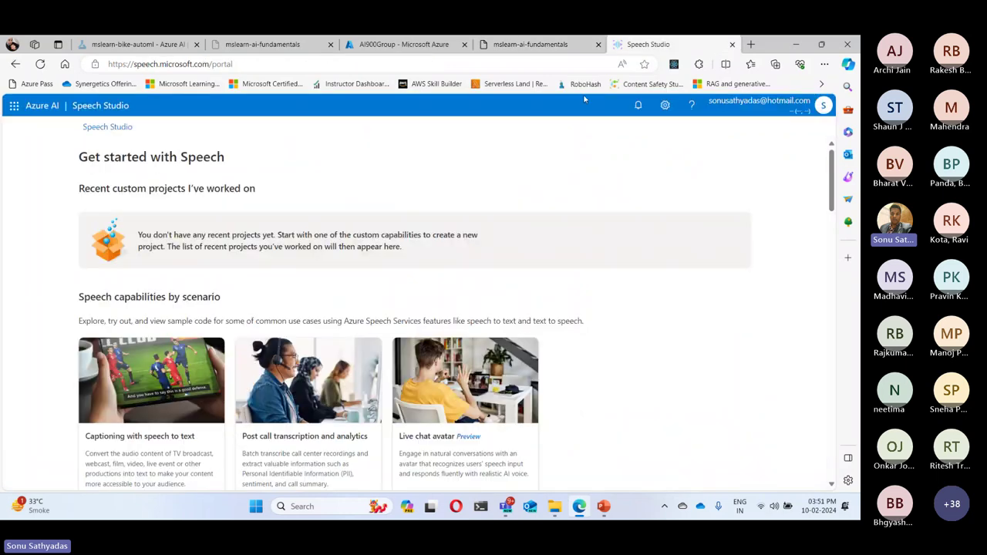
click(664, 106)
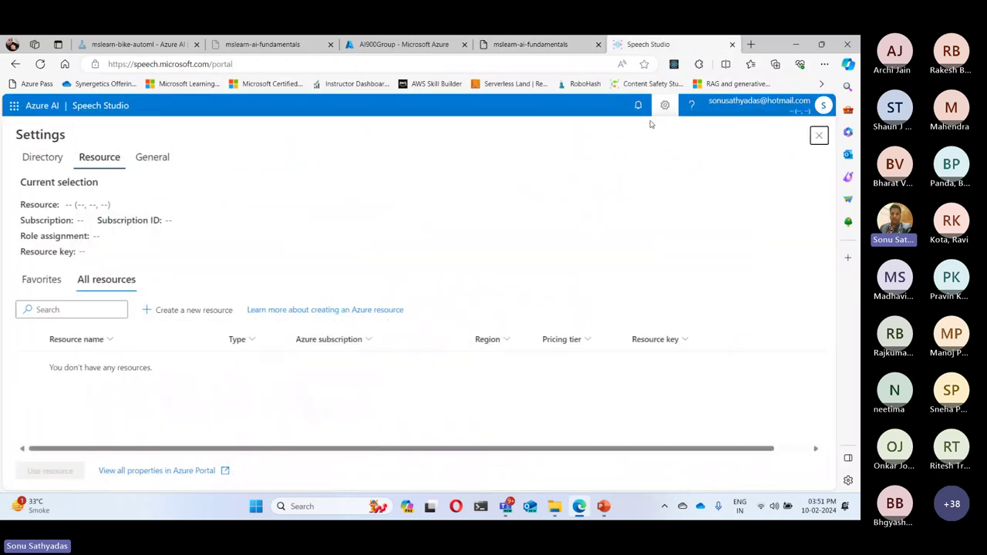
click(189, 312)
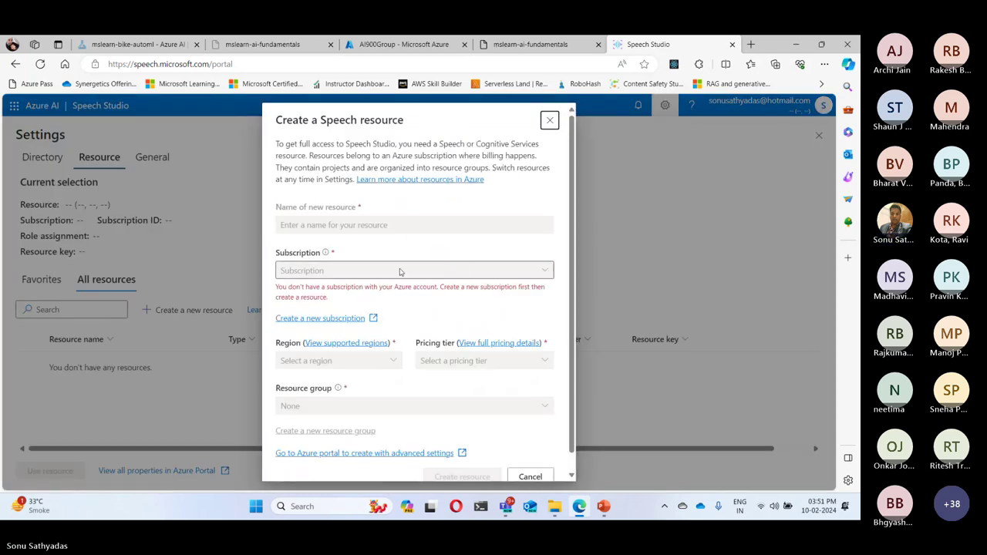
click(549, 120)
Switch the Speech Studio account from the AzureMaster directory to the first Default Directory in the list.
click(760, 103)
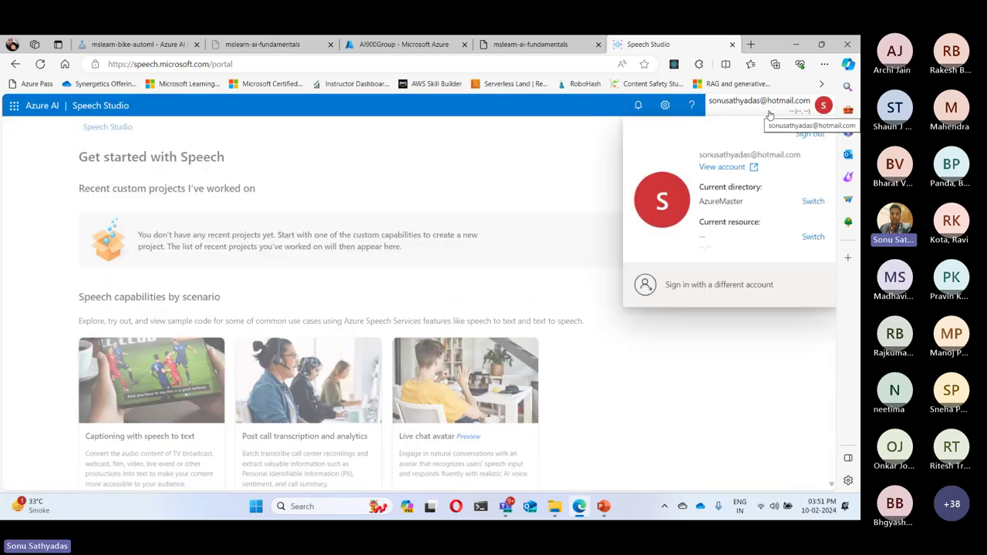
click(811, 200)
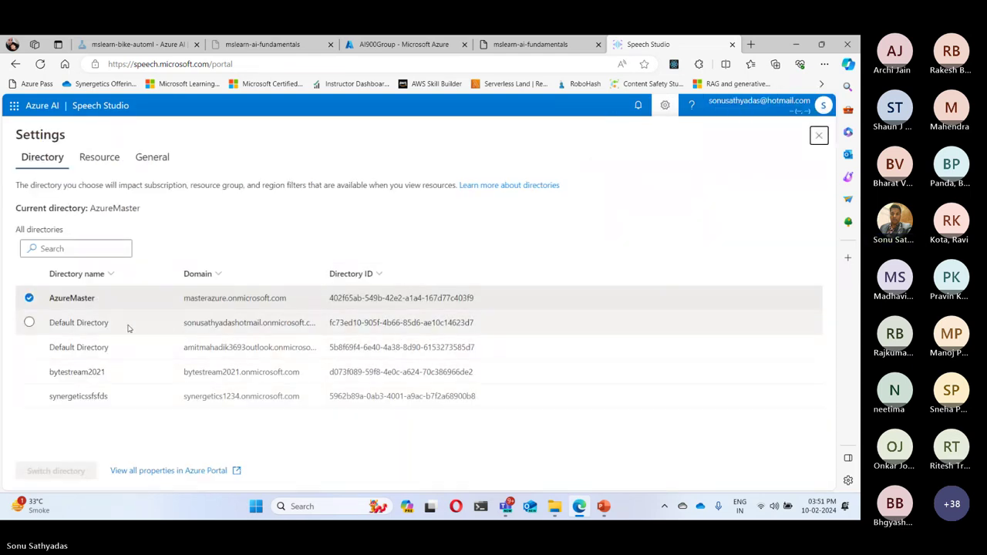
click(120, 328)
click(74, 472)
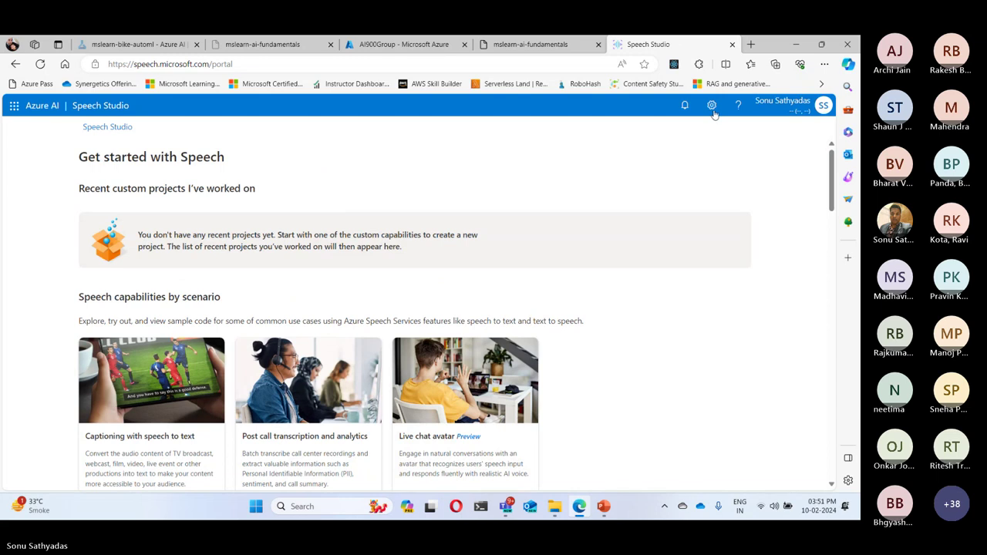
Set syn-cognitive-service as the resource that Speech Studio uses.
click(711, 106)
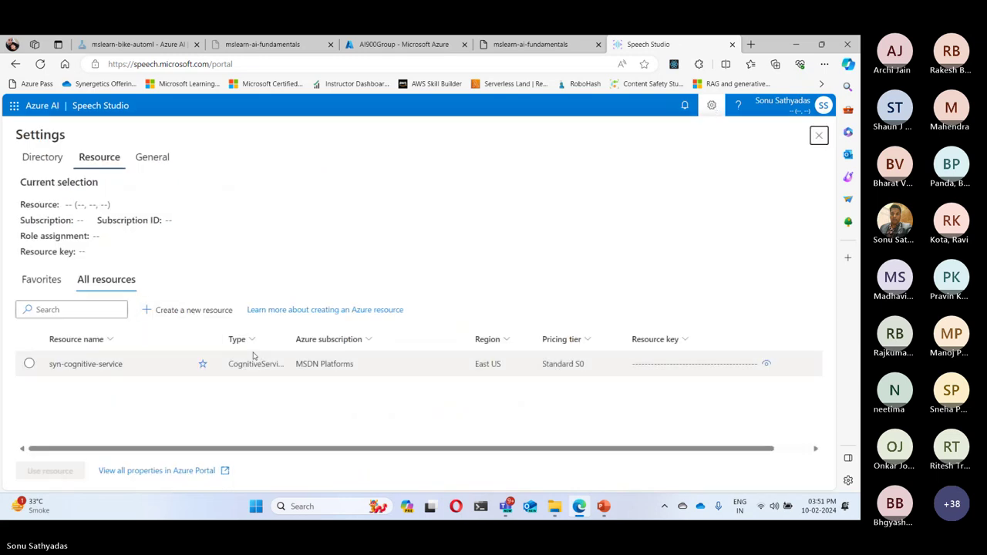
click(31, 364)
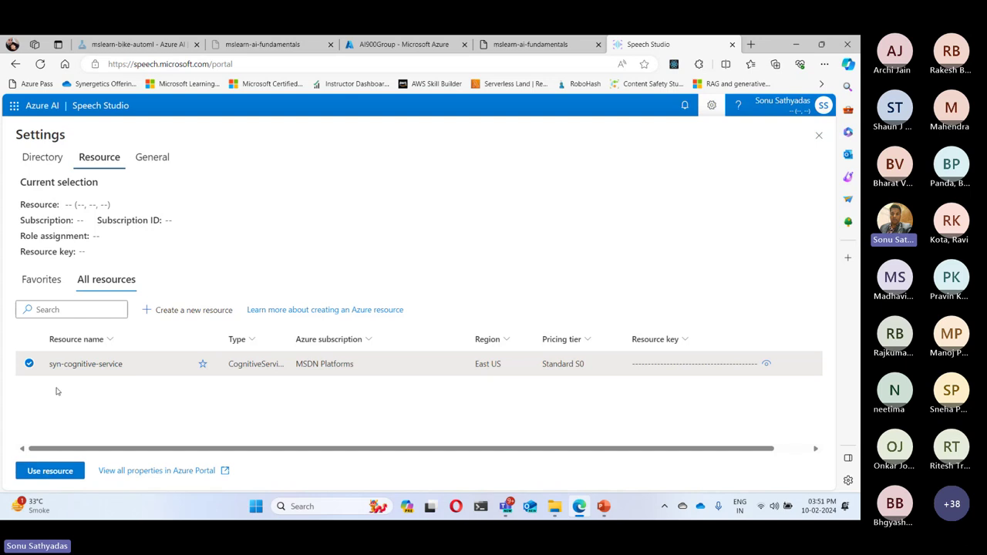
click(48, 472)
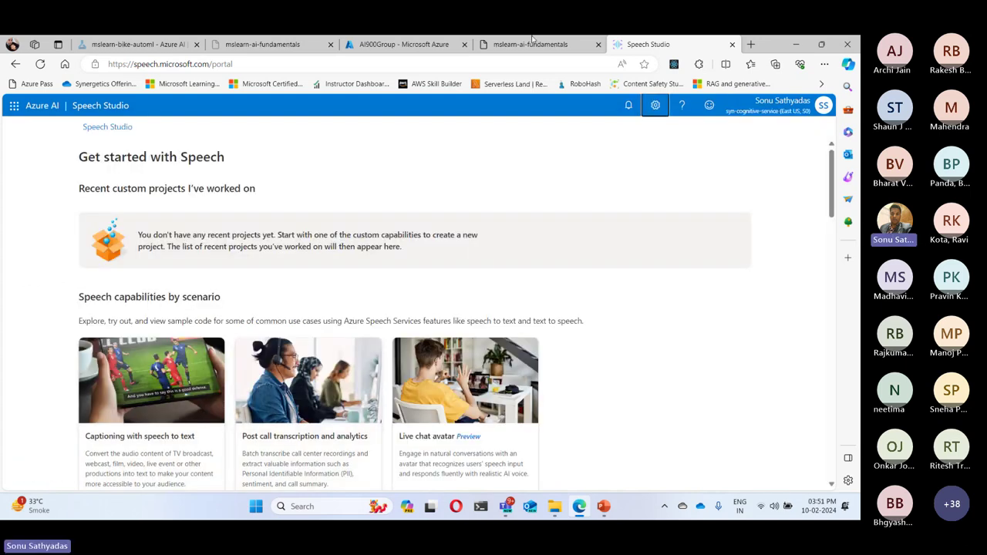
Download speech.zip from the exercise's Explore speech to text section and show the file in the Downloads folder.
click(562, 48)
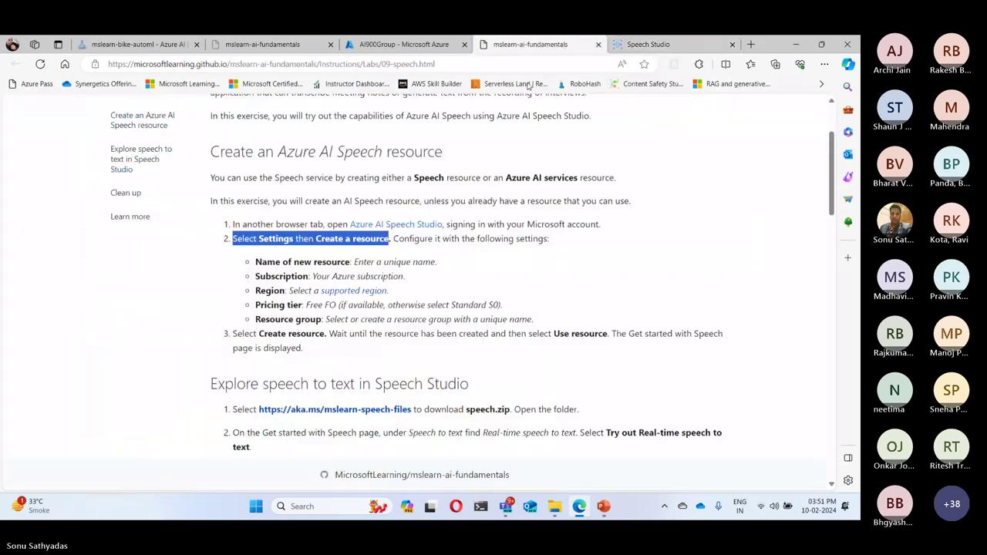
scroll(388, 221, down, 3)
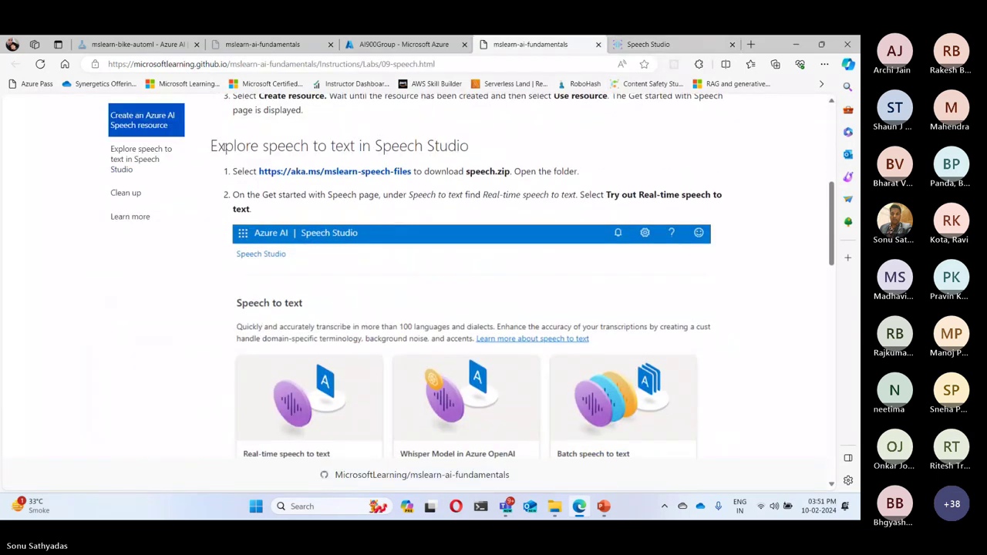
drag(211, 146, 465, 147)
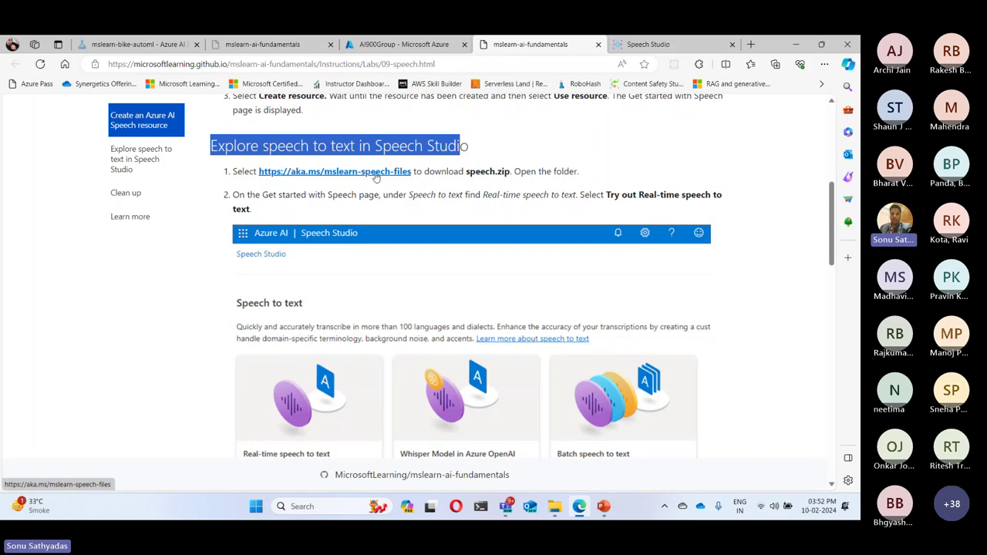
click(377, 176)
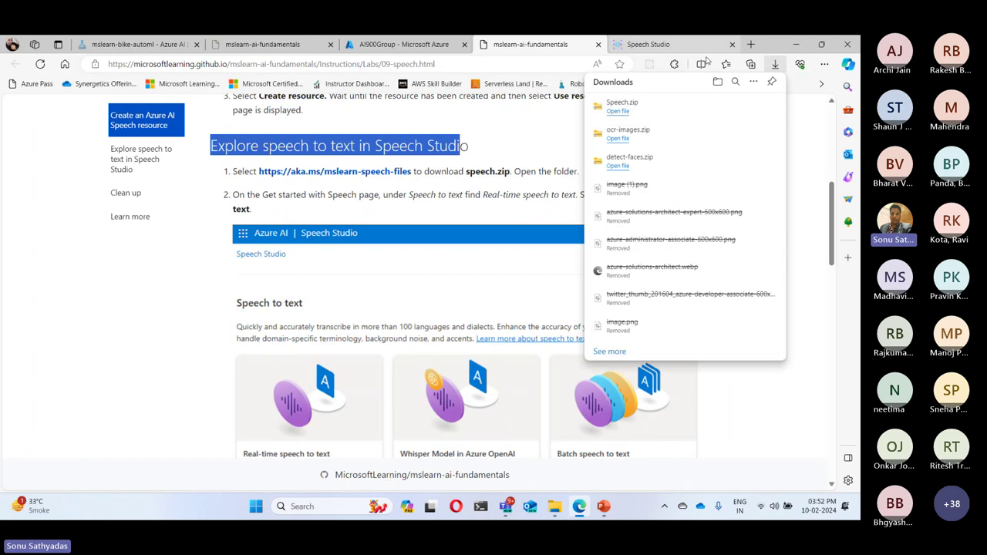
click(738, 106)
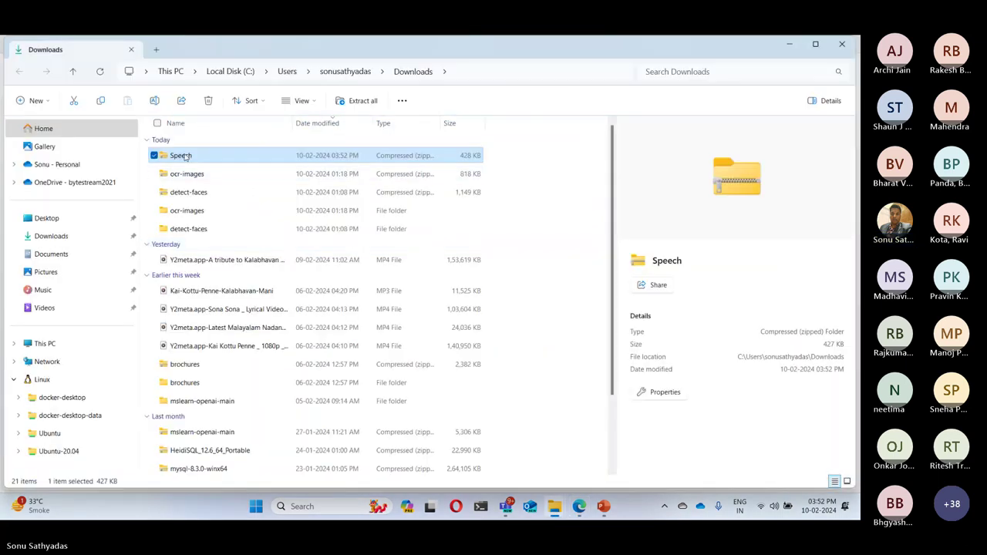
Extract the downloaded Speech zip in Downloads, show the WhatAICanDo audio file in the extracted folder, and put File Explorer away.
right_click(185, 157)
click(247, 211)
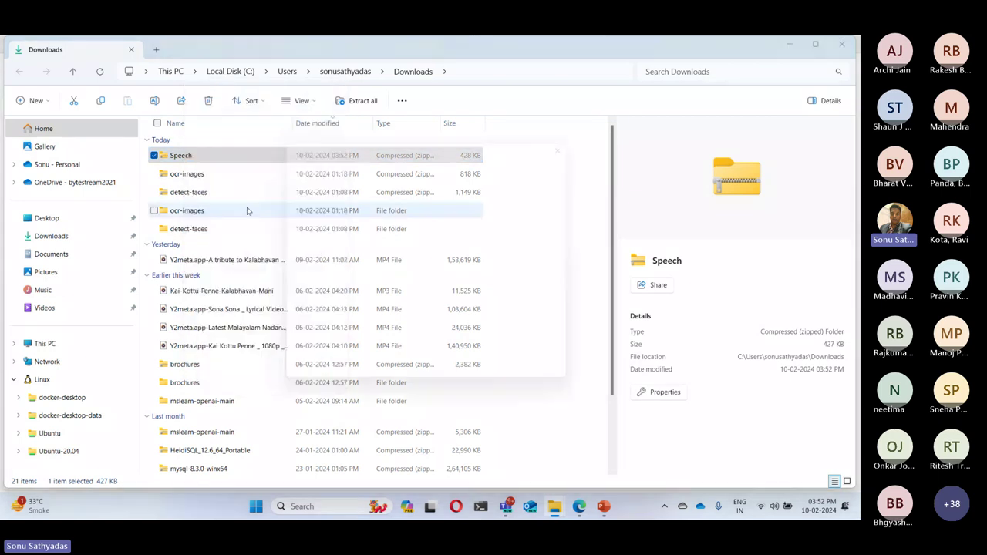
click(518, 384)
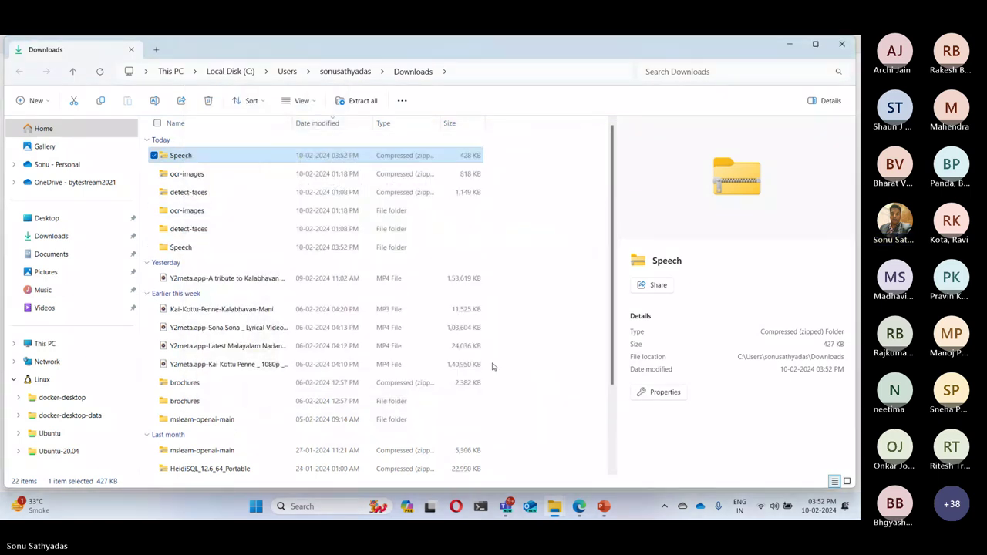
double_click(181, 247)
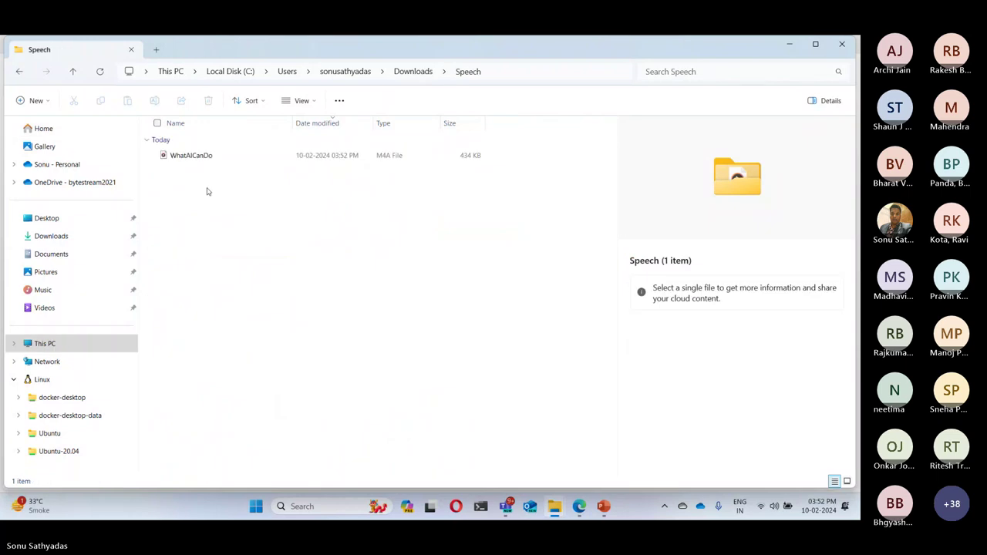
click(189, 157)
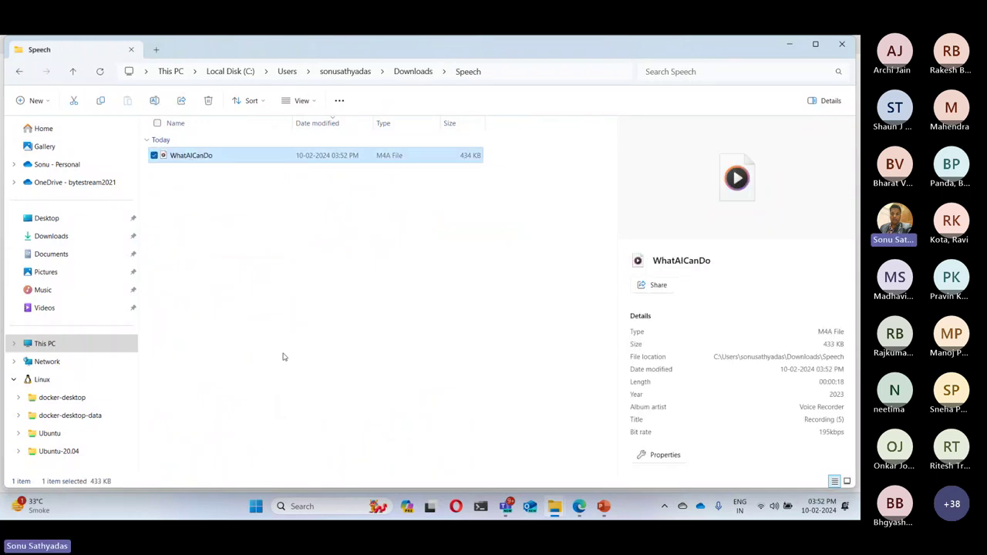
click(790, 47)
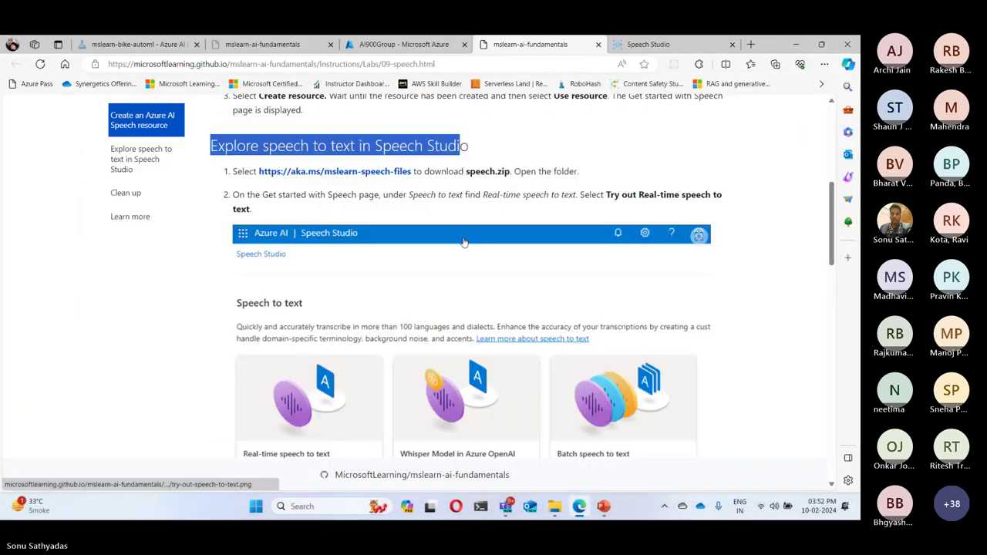
Follow step 2 of the exercise's speech to text section and open Real-time speech to text in Speech Studio.
drag(239, 196, 479, 196)
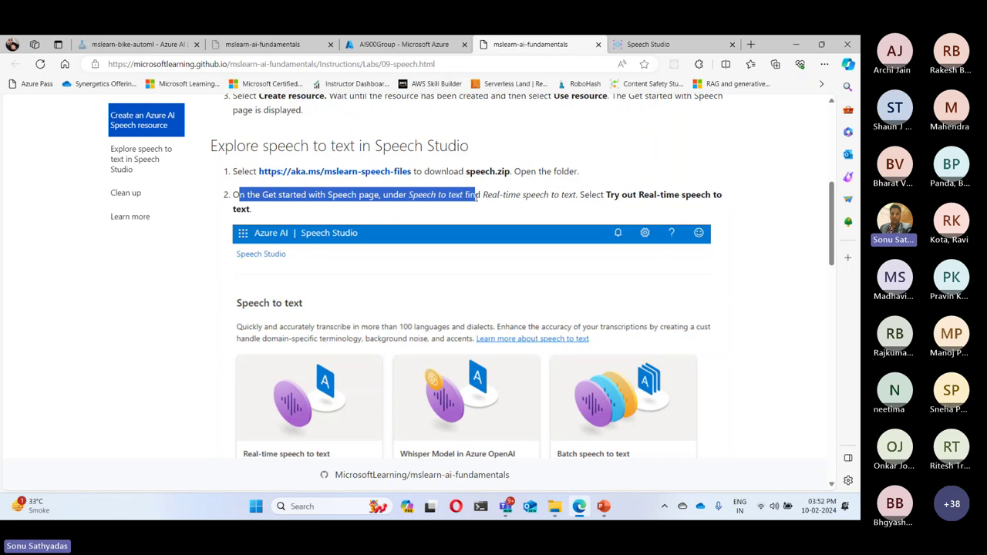
click(519, 196)
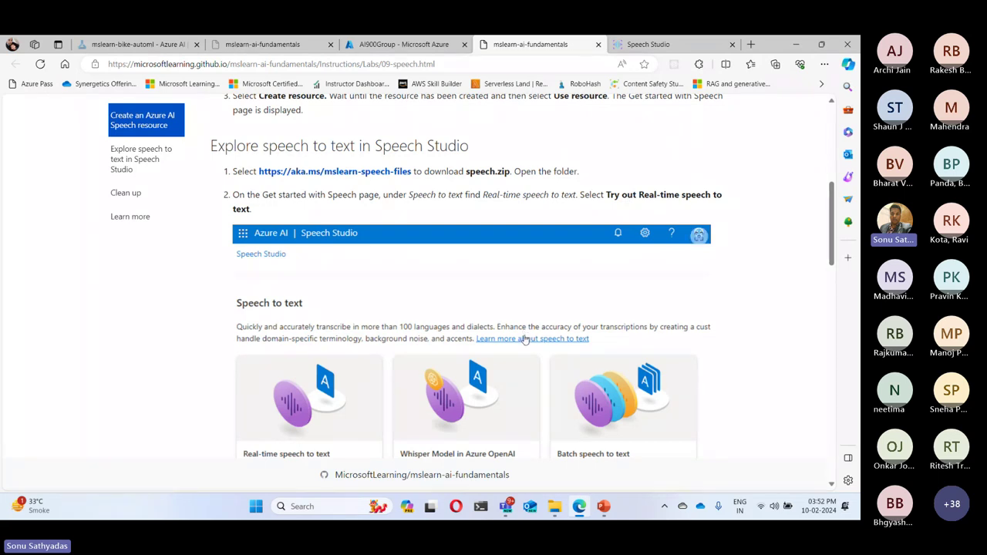
key(ctrl+Tab)
scroll(275, 282, down, 5)
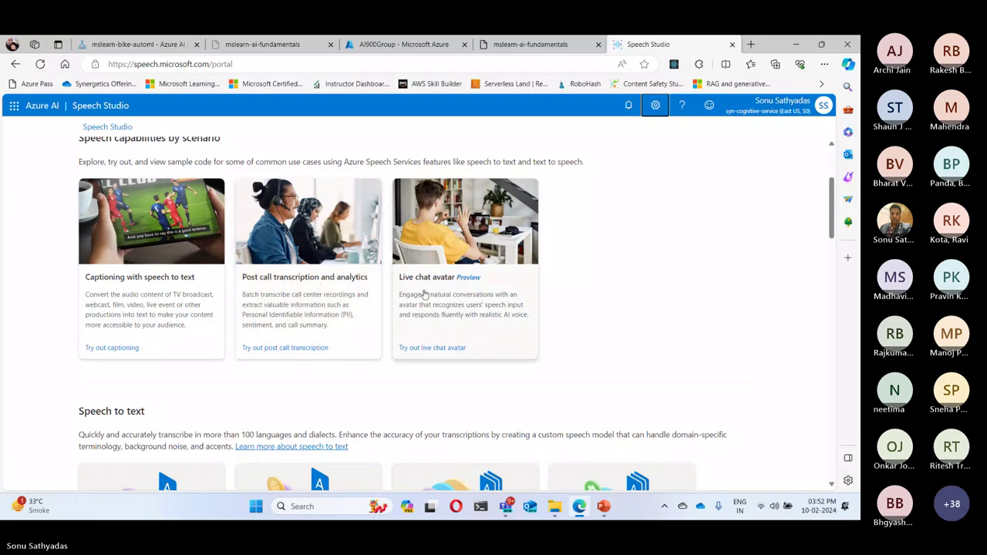
scroll(442, 295, down, 3)
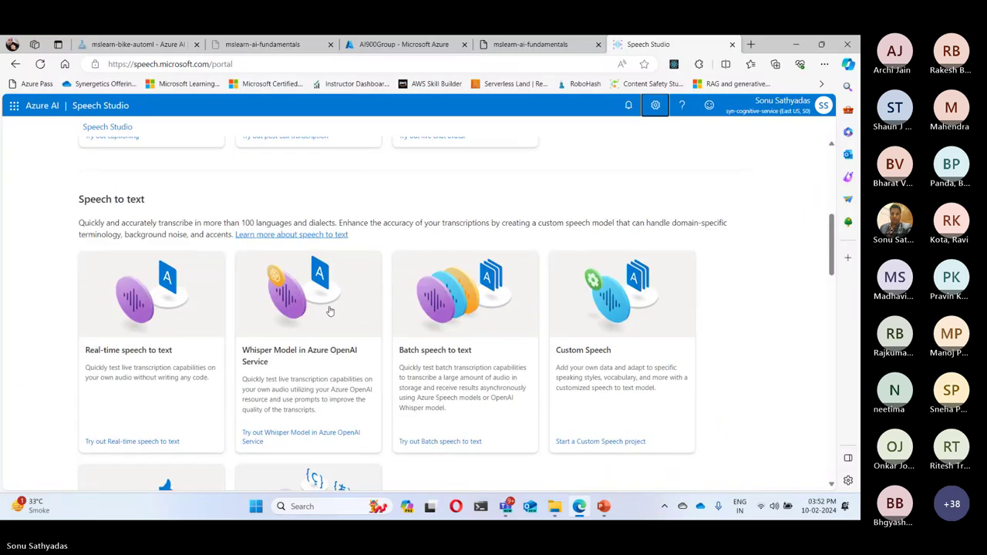
click(168, 307)
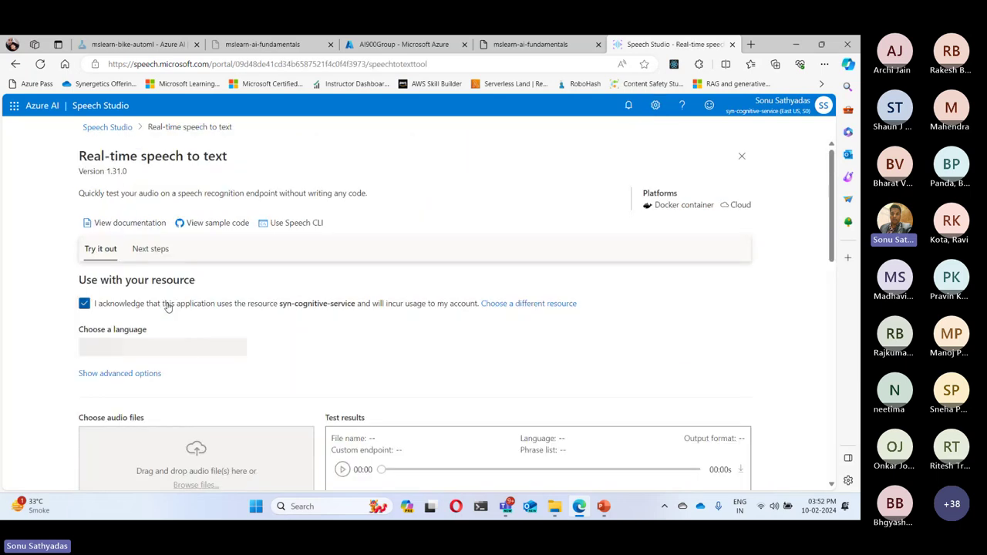
scroll(177, 307, down, 2)
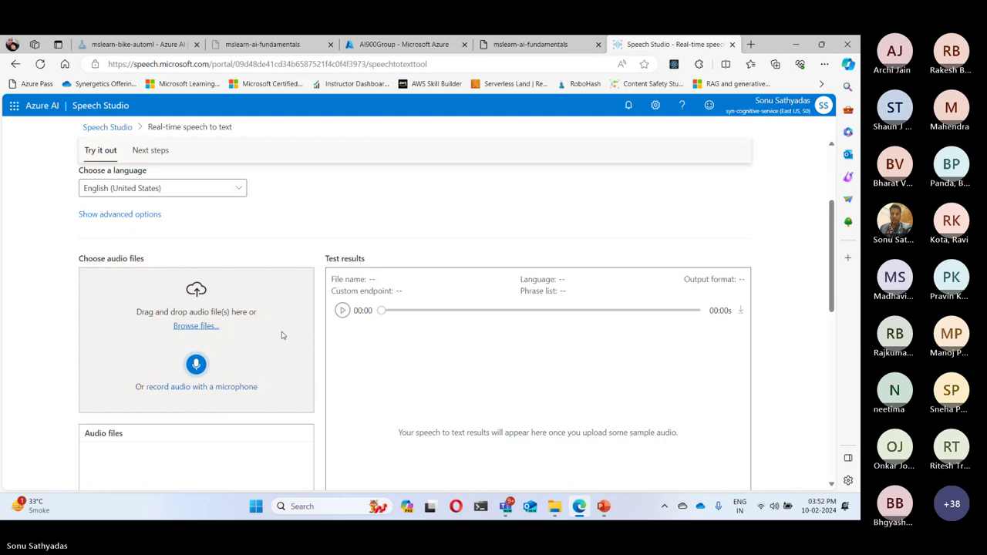
Review the exercise's step 3 and upload WhatAICanDo.m4a from the Speech folder in Downloads for transcription.
key(ctrl+shift+Tab)
scroll(523, 274, down, 4)
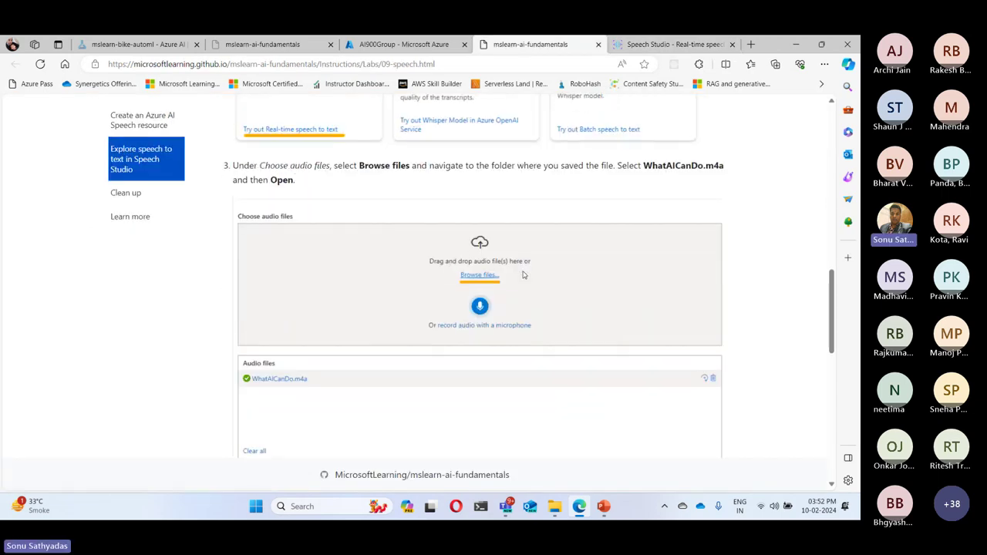
scroll(523, 275, down, 2)
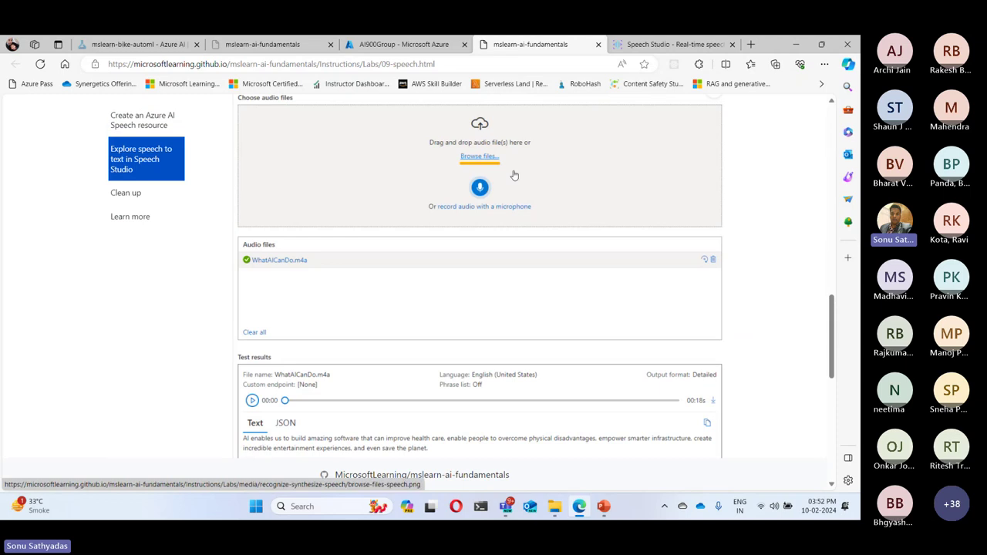
click(670, 44)
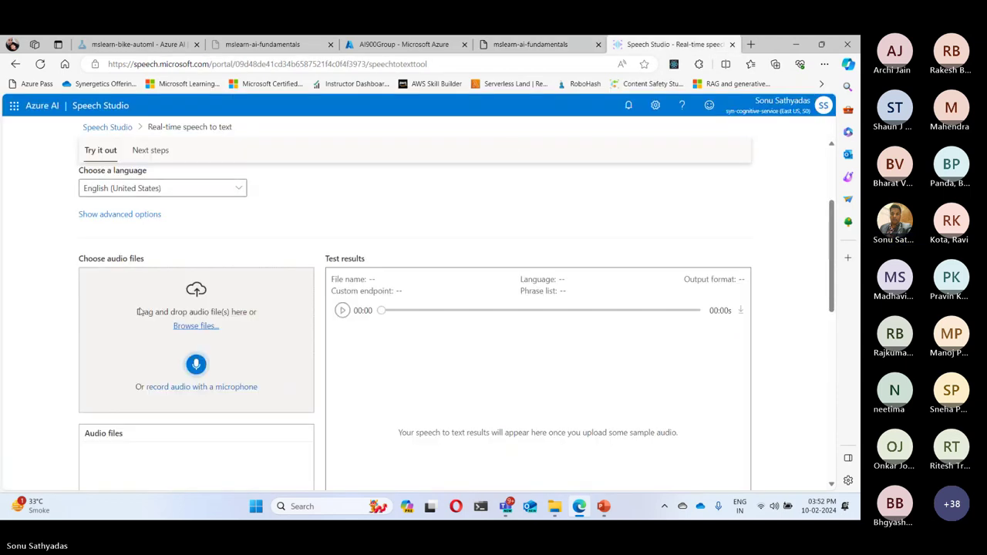
click(196, 326)
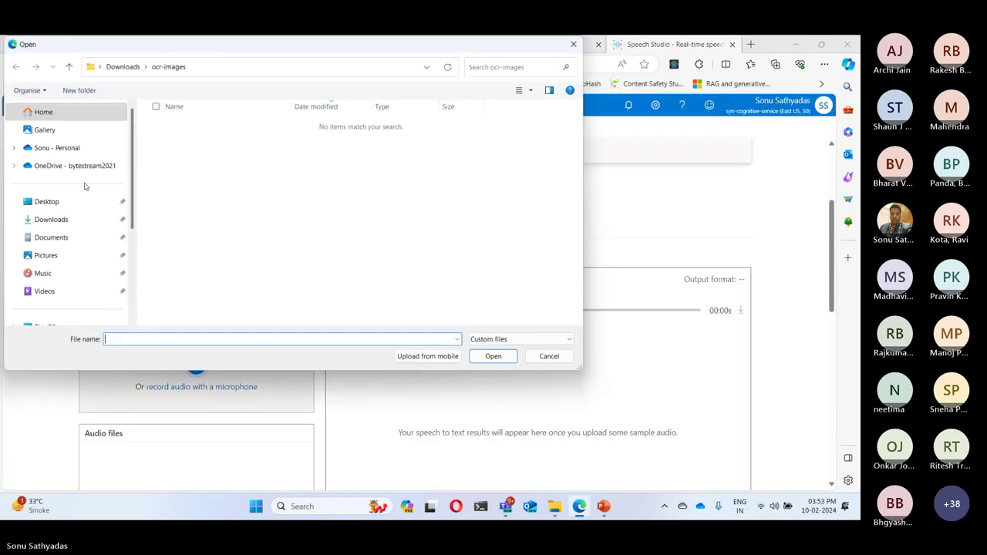
click(71, 221)
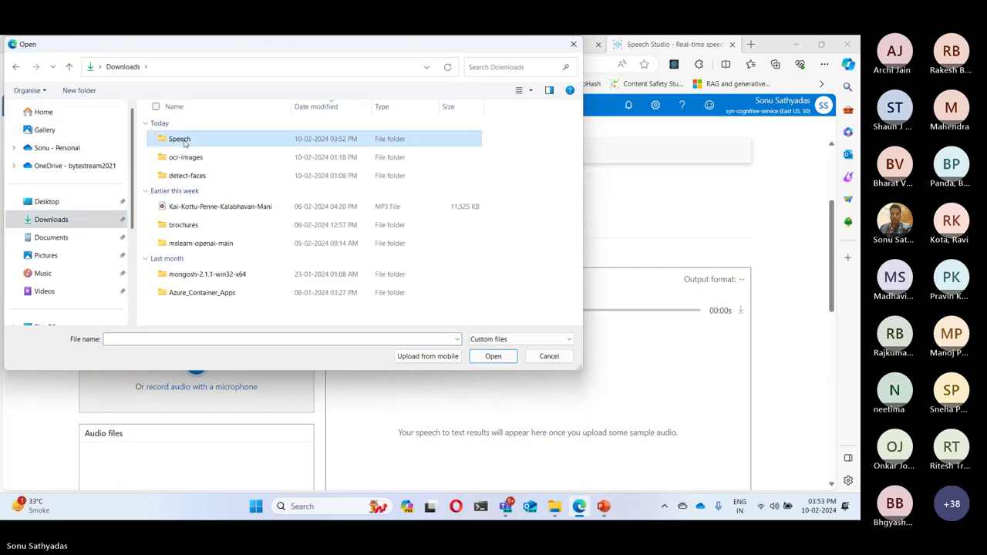
double_click(185, 141)
click(185, 142)
double_click(185, 141)
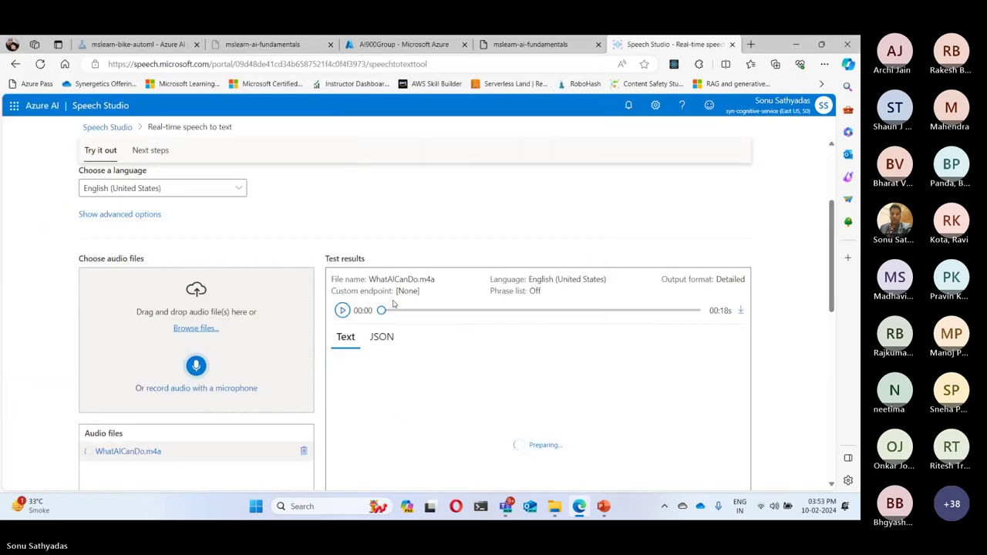
Play part of the WhatAICanDo.m4a recording, pause it, and highlight the whole transcript in the test results.
scroll(538, 398, down, 2)
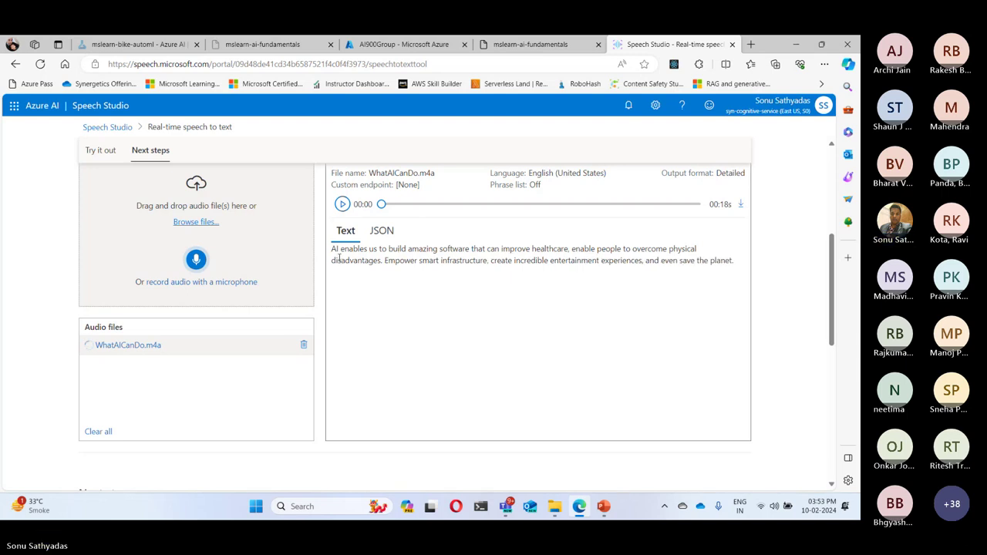
click(342, 205)
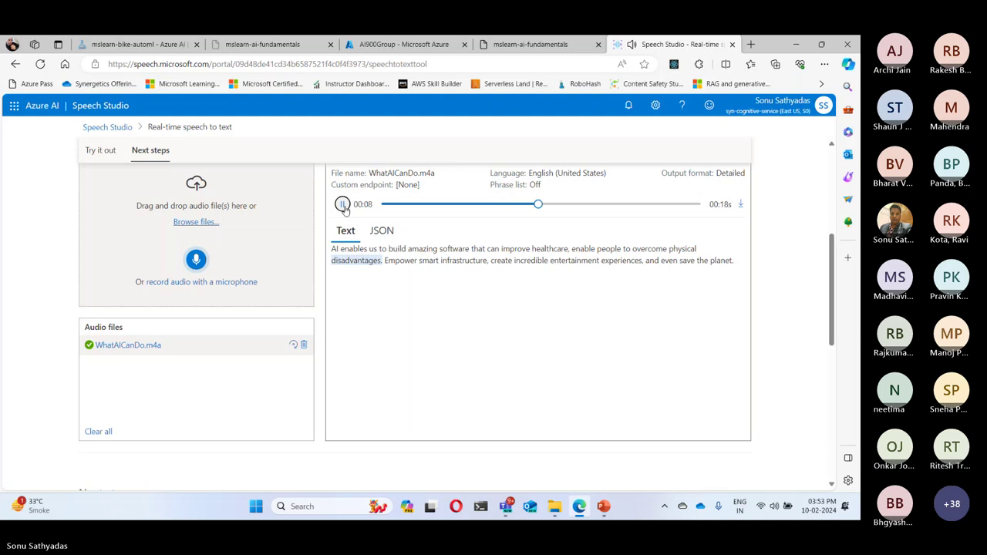
click(342, 206)
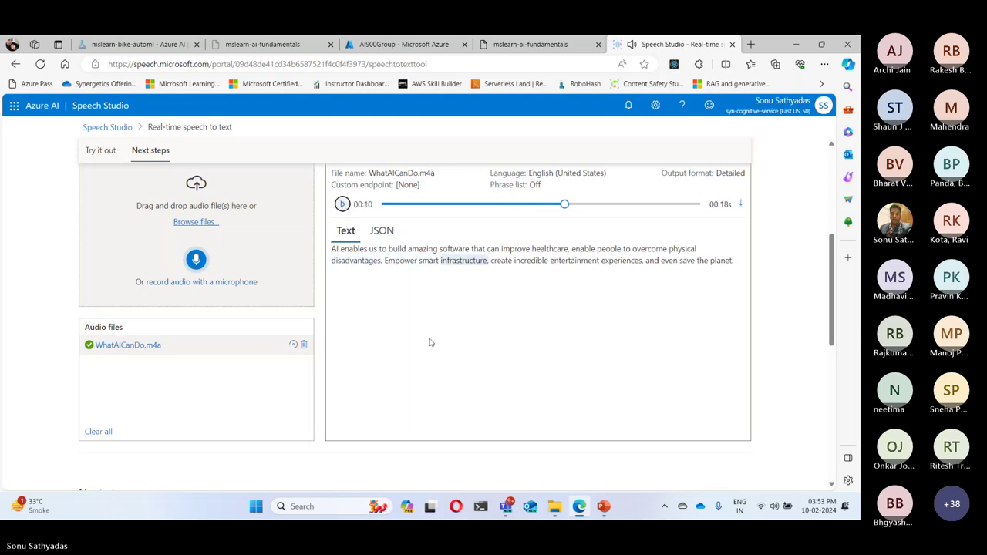
drag(740, 263, 331, 249)
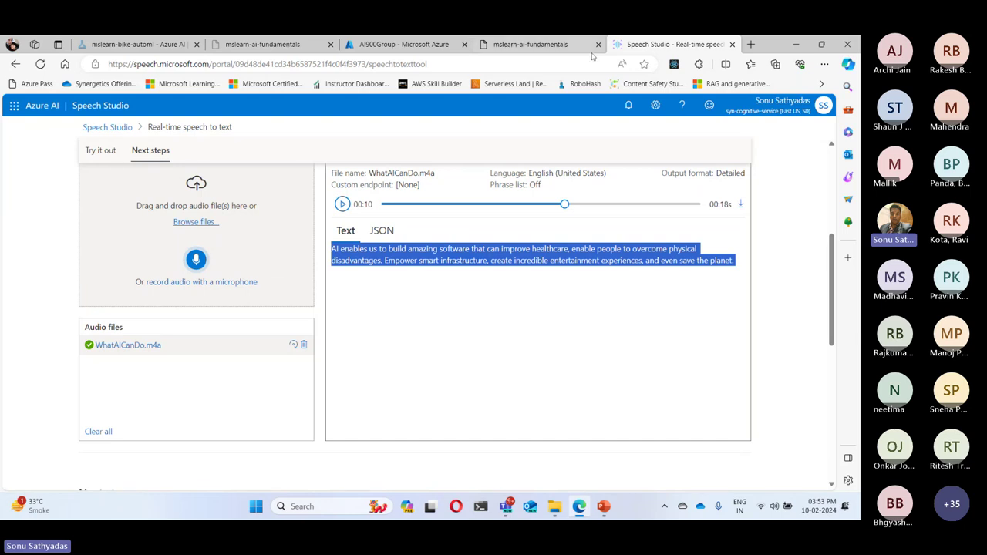
Compare the sample output in the exercise's steps 3 to 5 with the transcript in Speech Studio.
click(555, 48)
scroll(517, 377, down, 3)
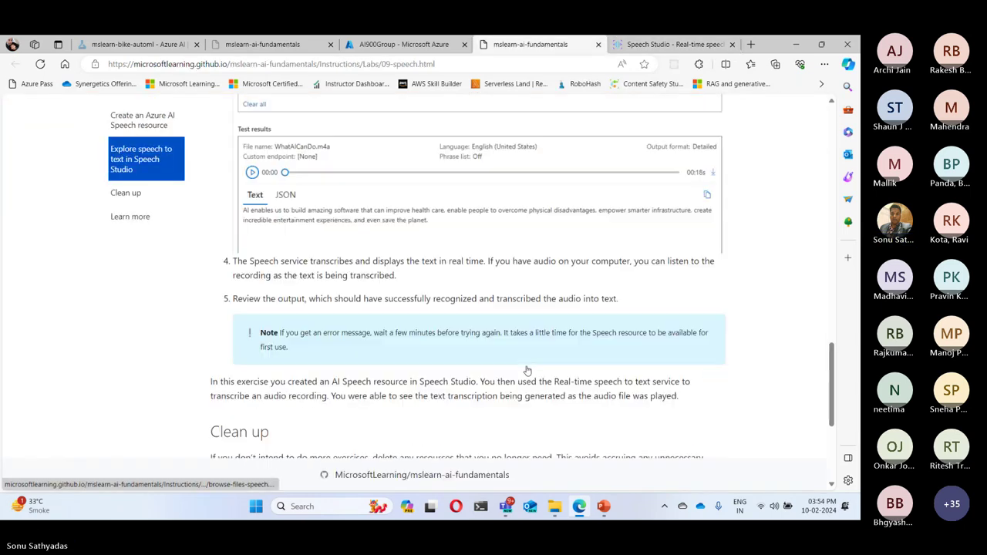
scroll(528, 366, up, 1)
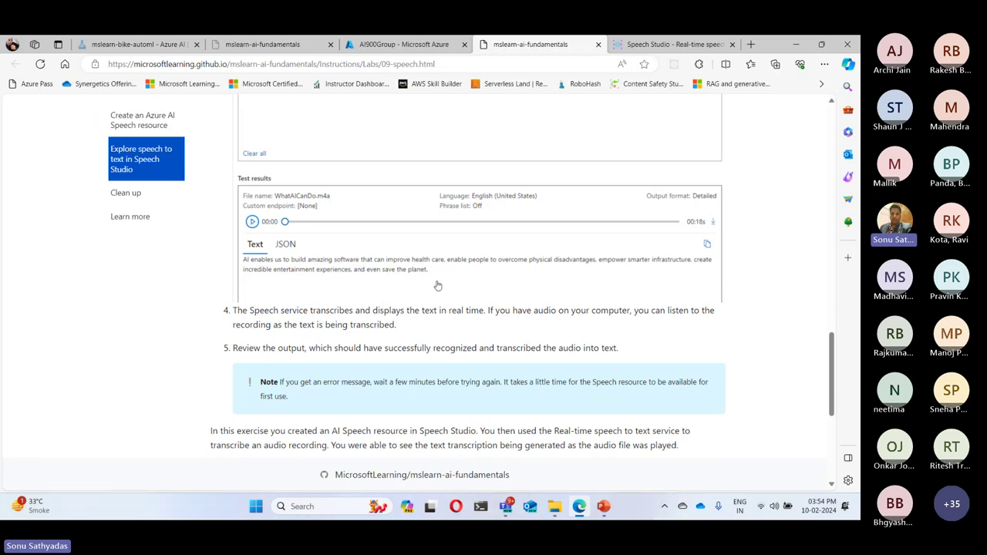
click(688, 48)
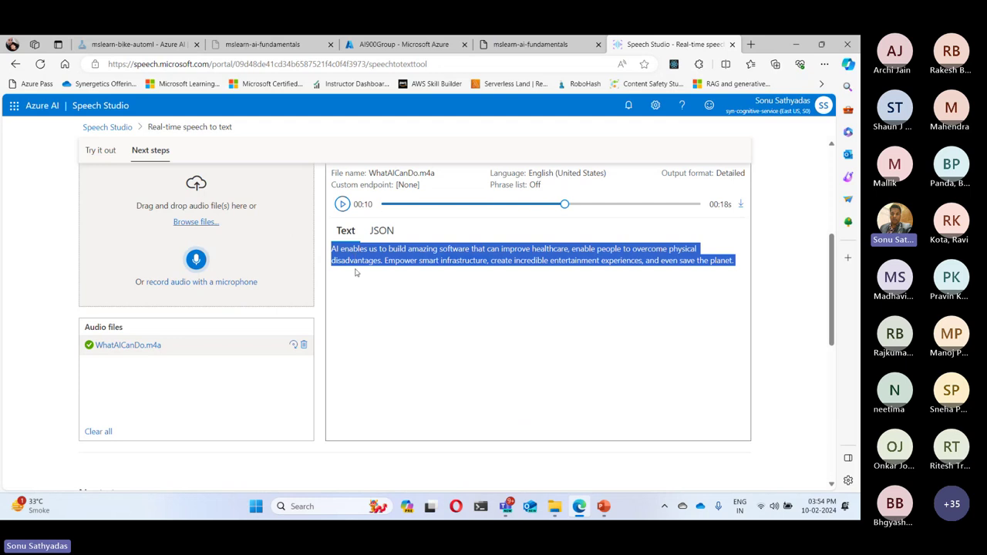
drag(330, 249, 735, 262)
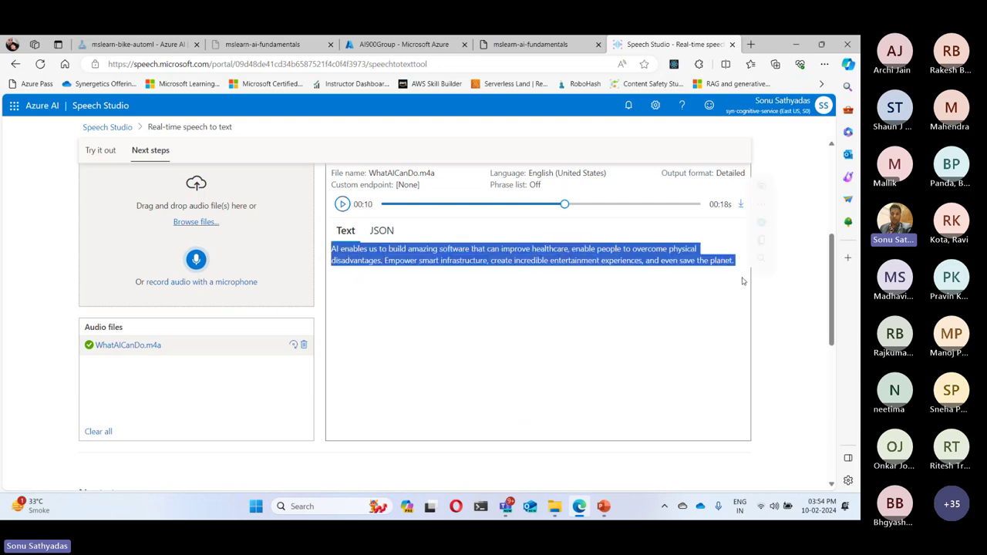
Examine the advanced options for real-time speech to text, including output format, language identification and phrase list, and hide them again.
scroll(561, 340, up, 1)
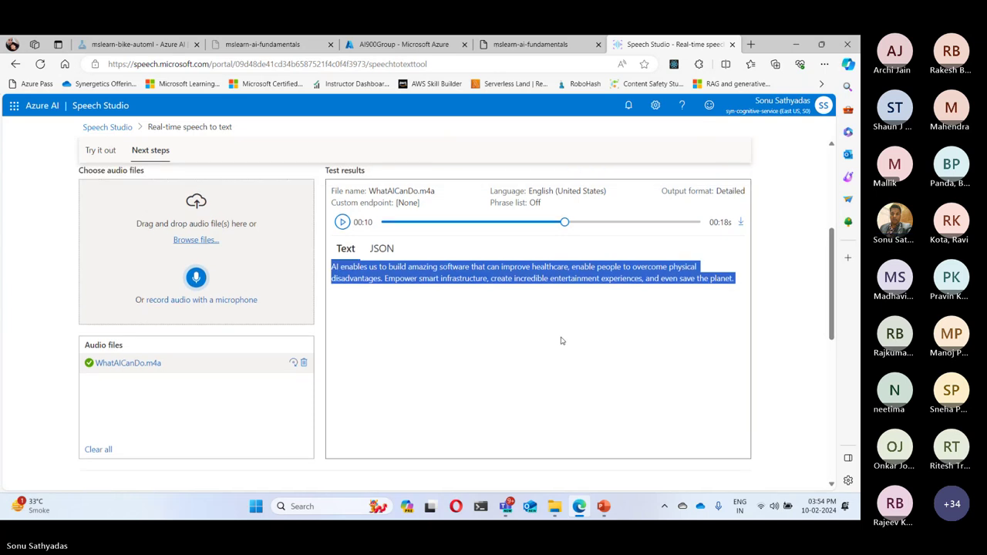
scroll(561, 340, up, 2)
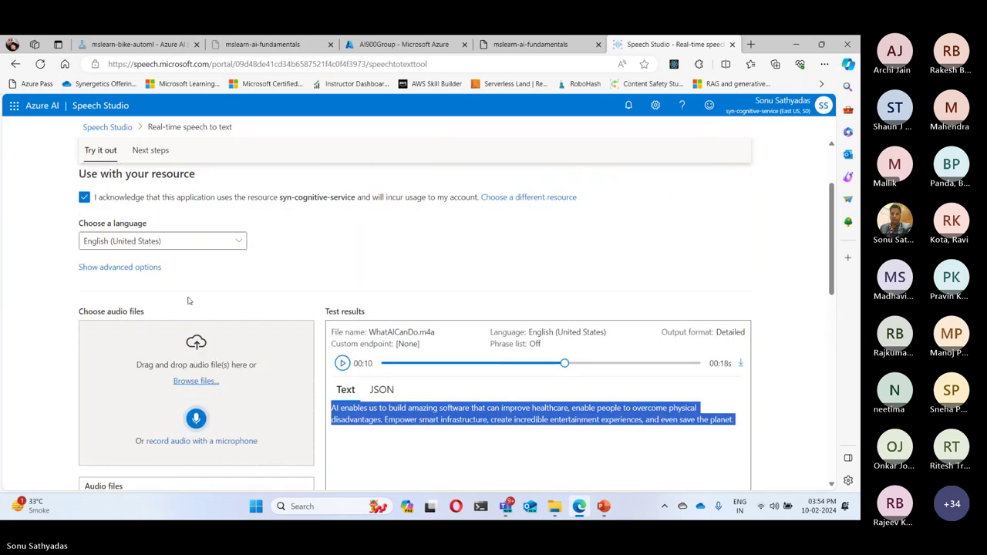
click(145, 267)
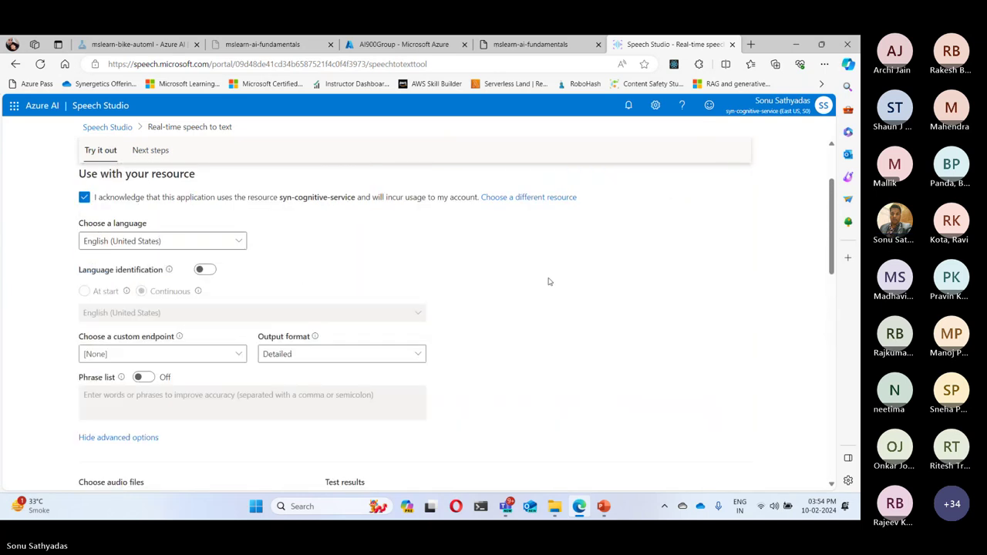
scroll(548, 280, down, 2)
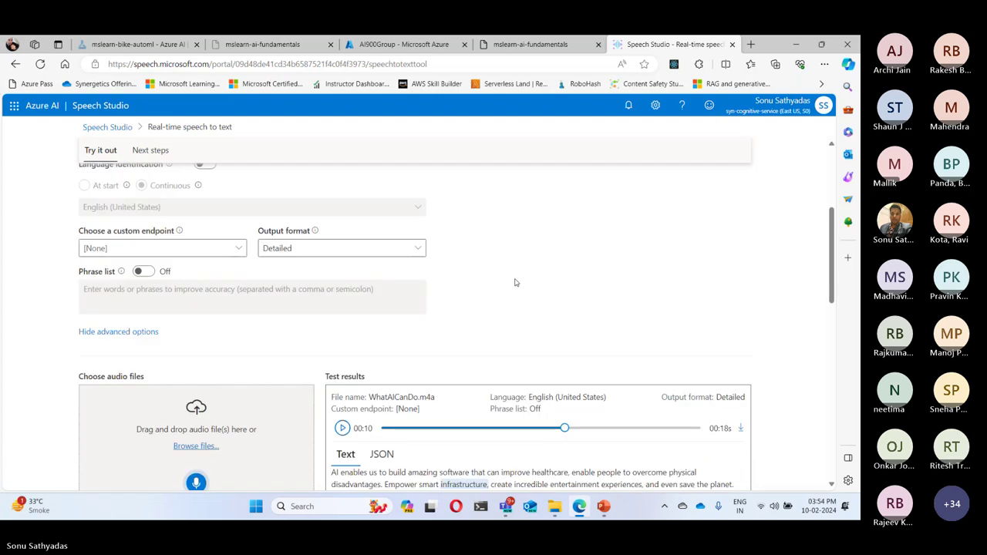
click(323, 254)
click(321, 253)
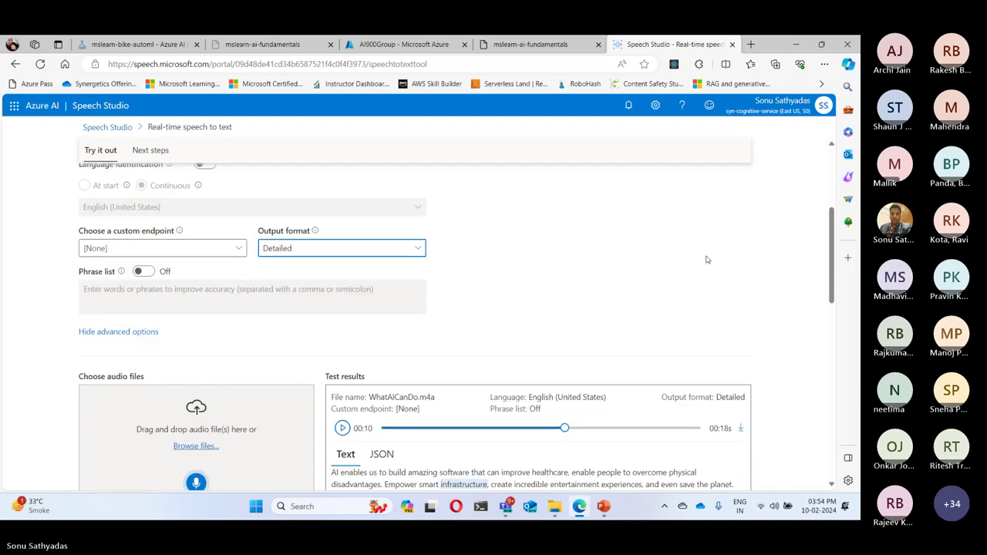
scroll(359, 284, up, 3)
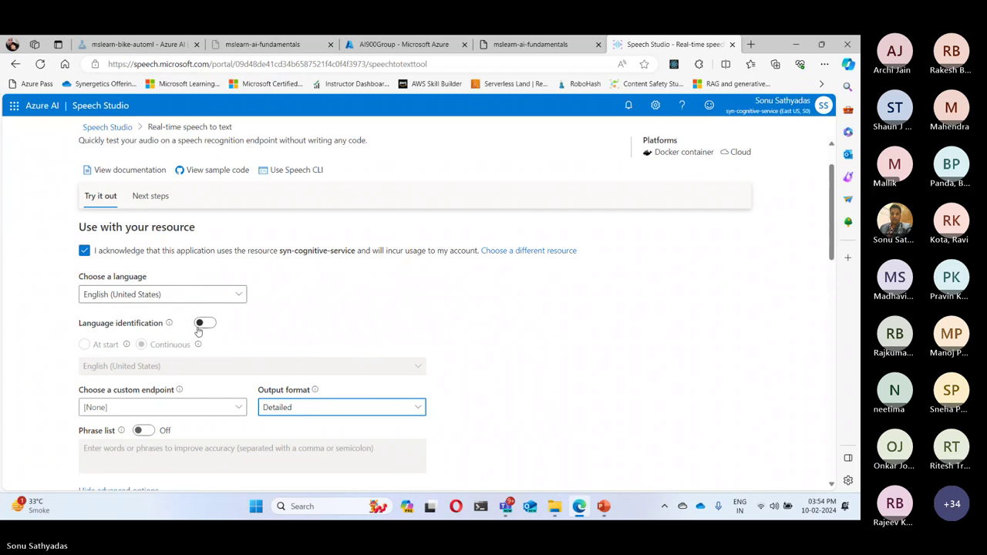
scroll(231, 349, down, 2)
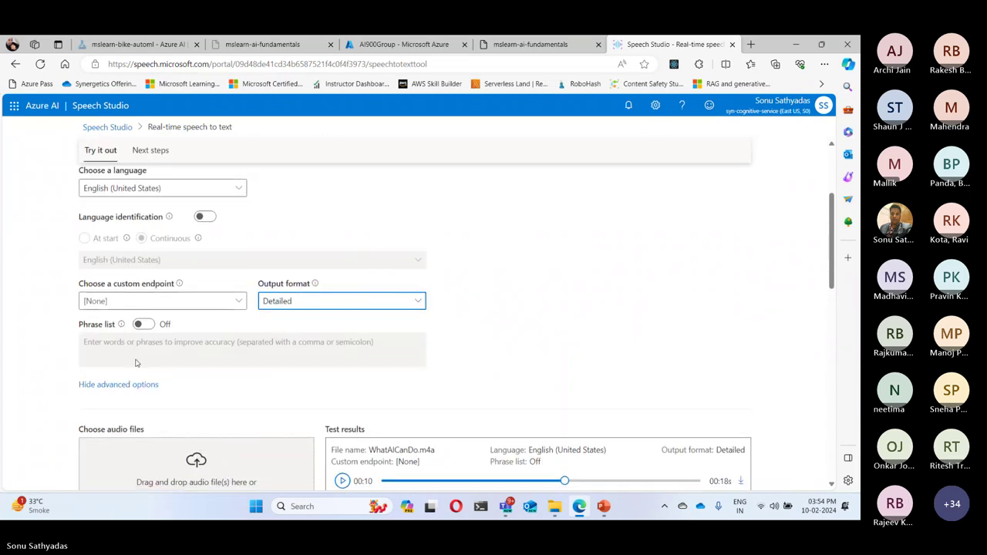
click(116, 384)
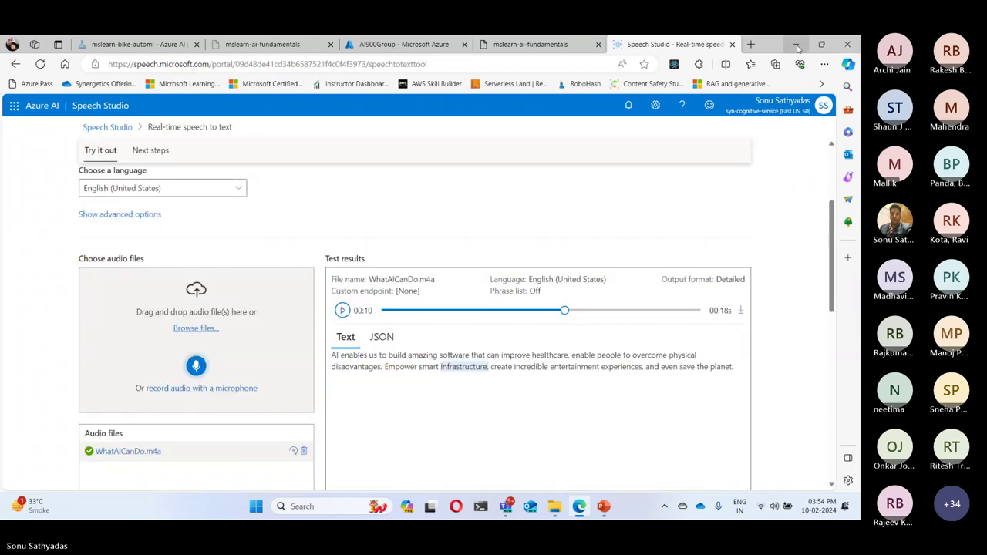
Go back to the PowerPoint slides and follow the ai900-text-analysis link on the "Analyze text with Language Studio" exercise slide.
click(797, 45)
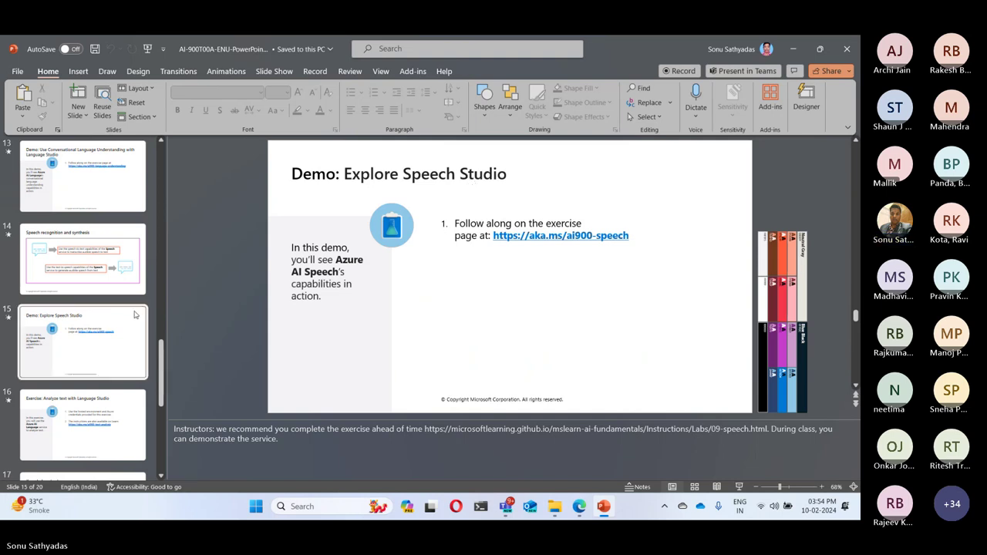
scroll(92, 320, down, 1)
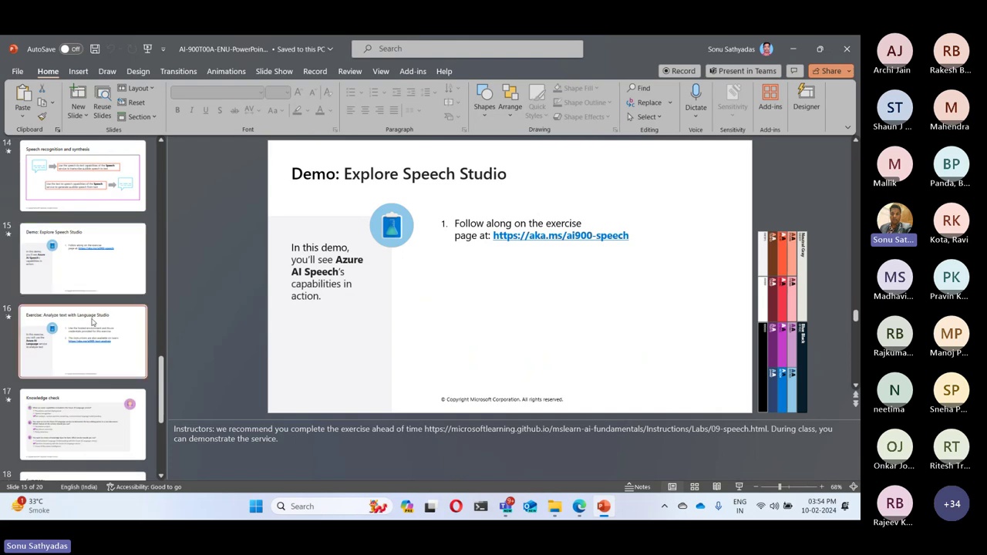
click(93, 322)
drag(357, 173, 485, 175)
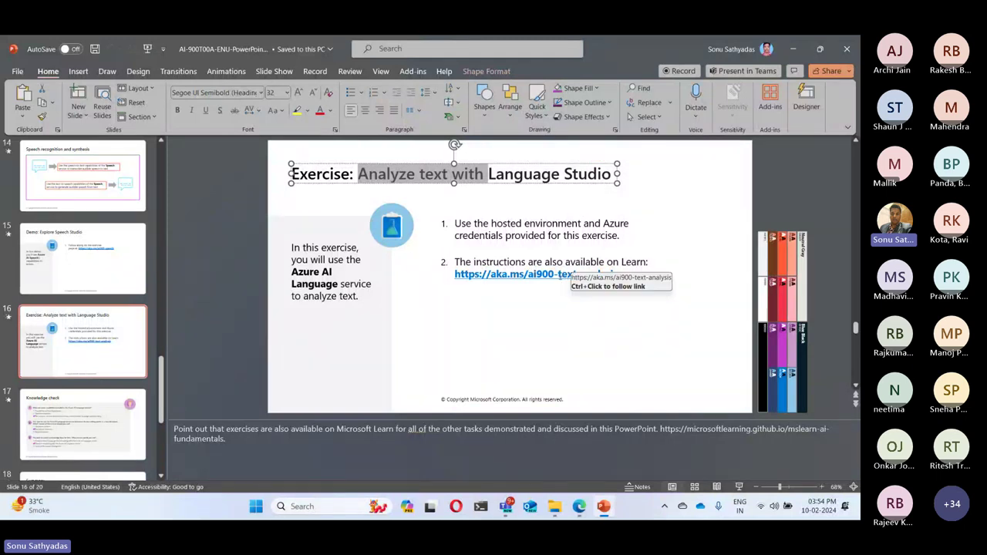
ctrl+click(558, 279)
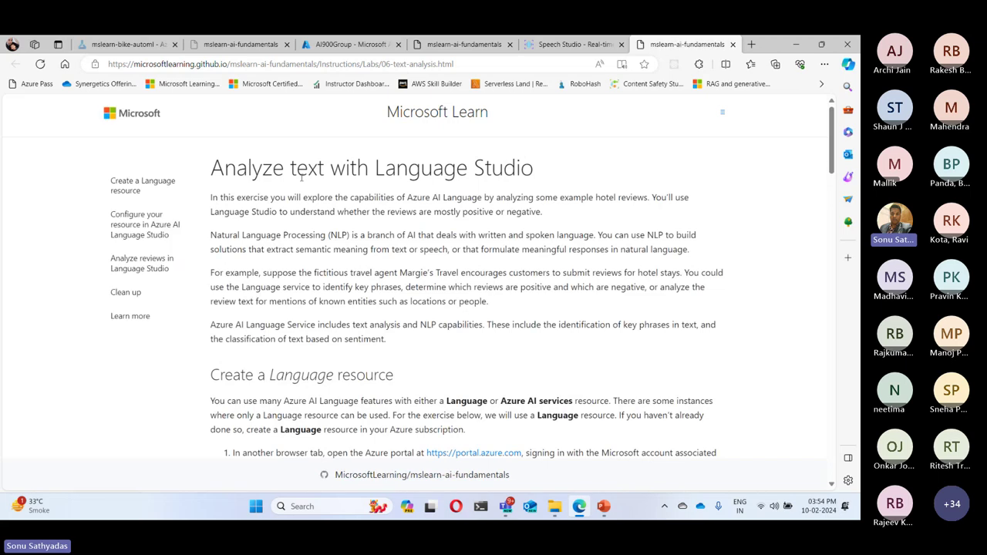
Review the text analysis exercise's introduction and Language resource setup, and open its Language Studio link in a separate tab.
drag(212, 168, 369, 169)
click(375, 143)
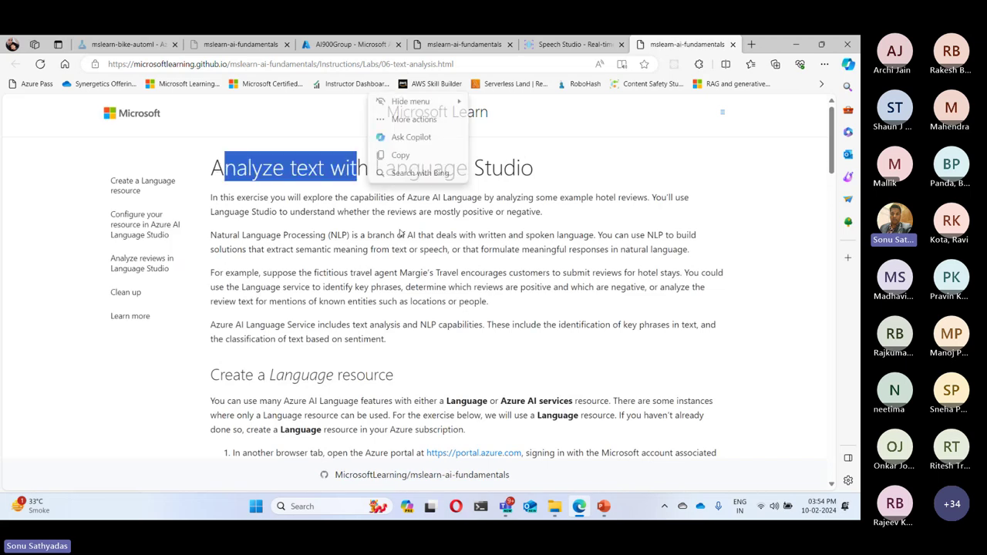
scroll(519, 281, down, 3)
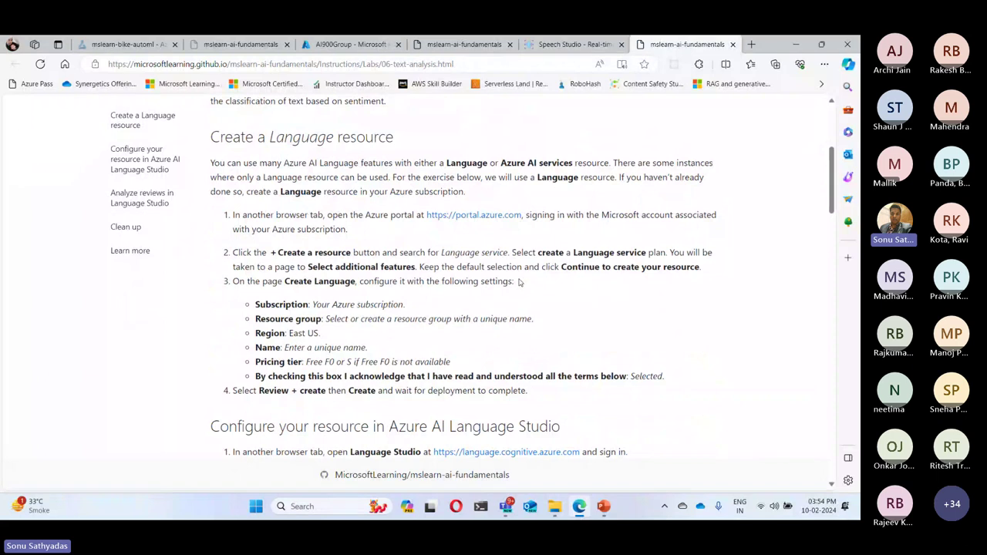
scroll(519, 282, up, 2)
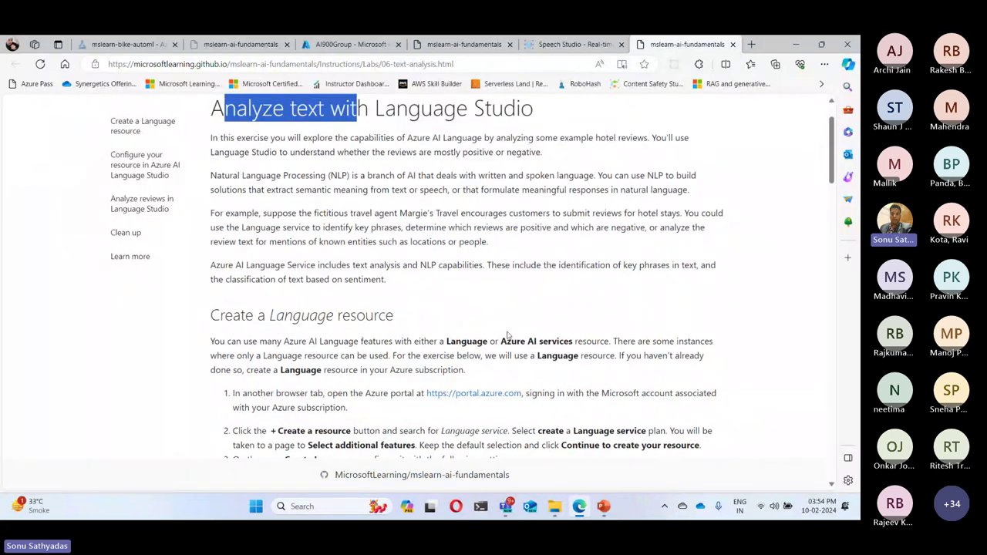
scroll(535, 318, down, 2)
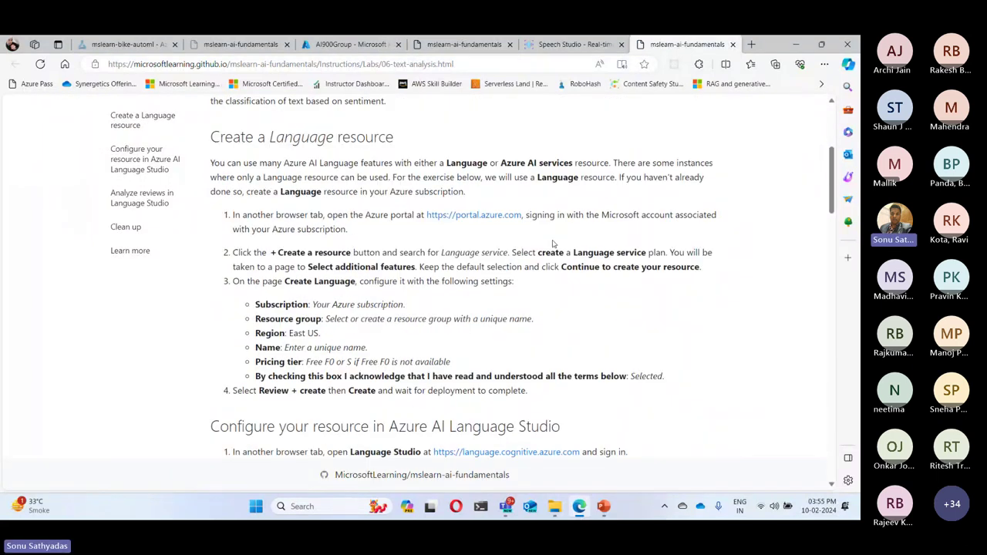
scroll(567, 342, down, 2)
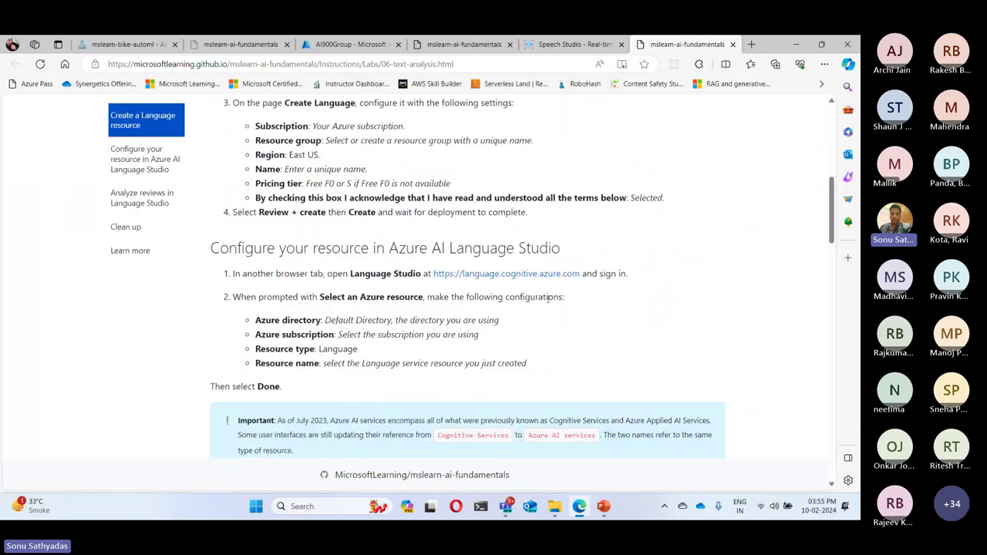
middle_click(540, 274)
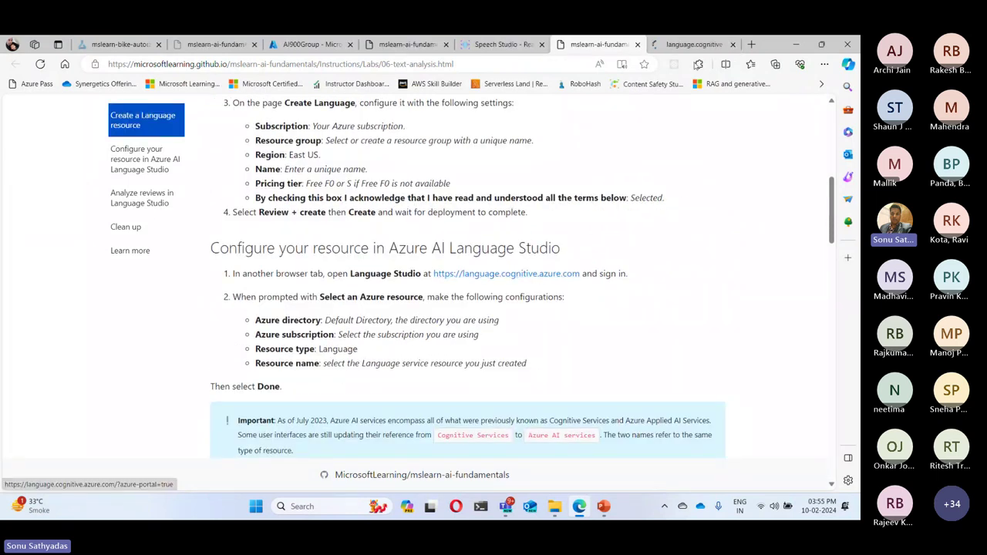
Close the Speech Studio page, discarding its unsaved changes, and look back over the text analysis exercise while Language Studio loads.
click(524, 46)
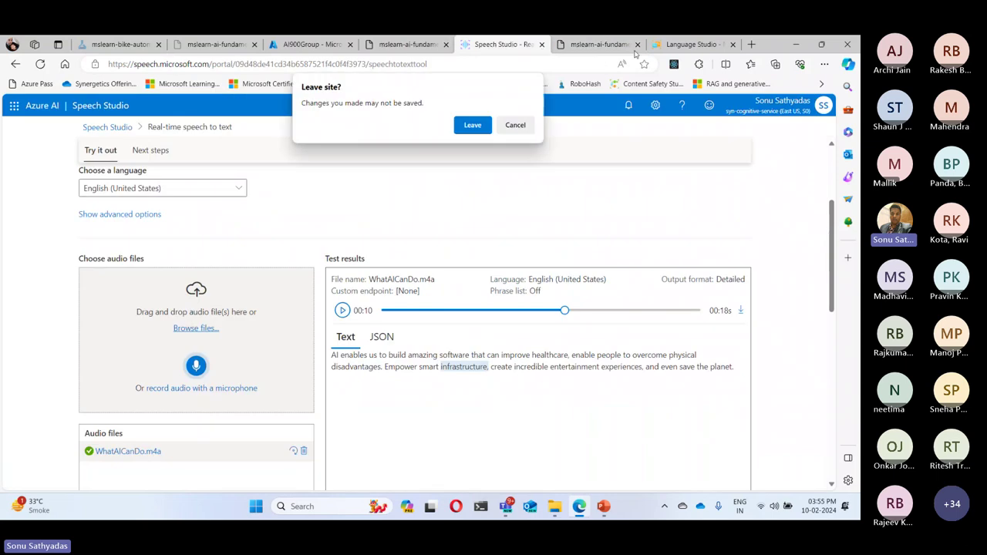
click(471, 125)
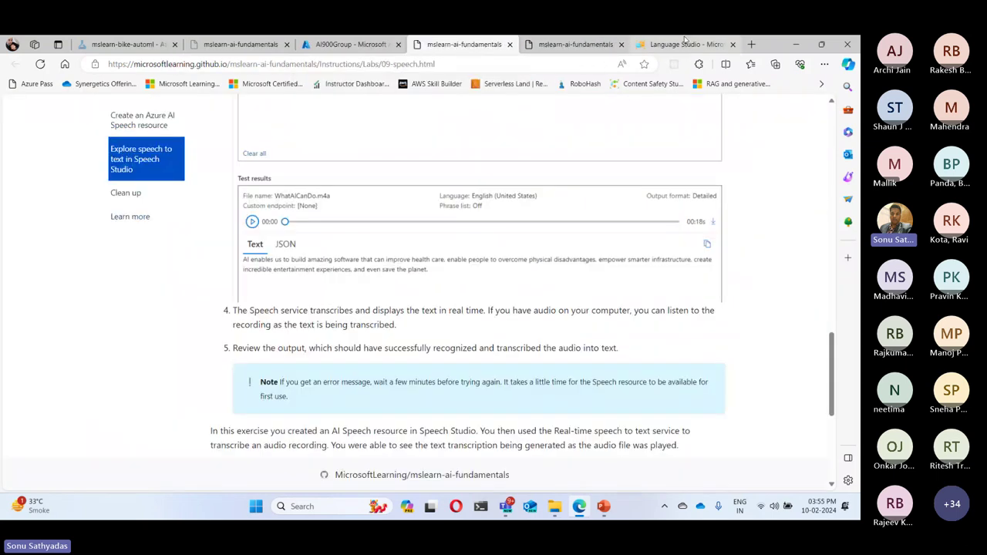
click(682, 45)
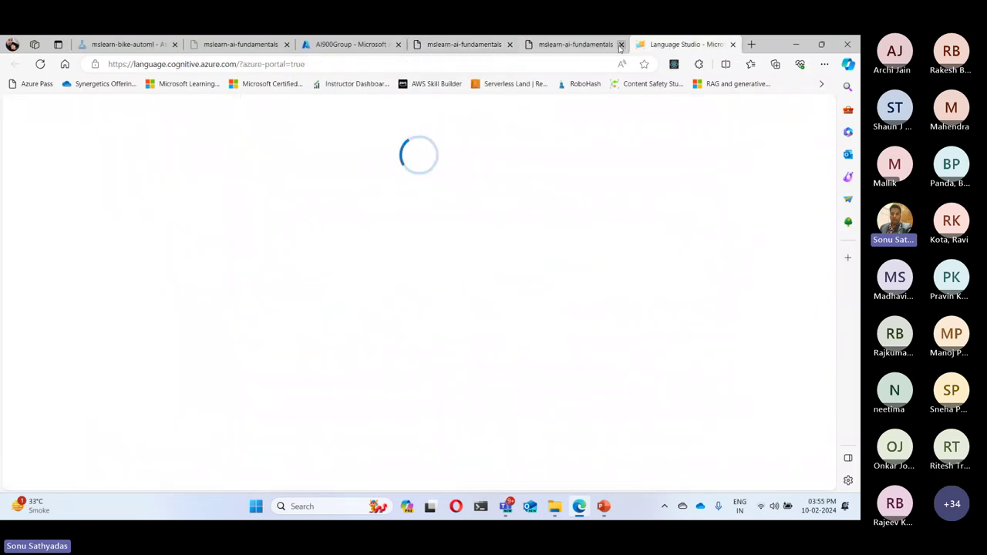
click(563, 45)
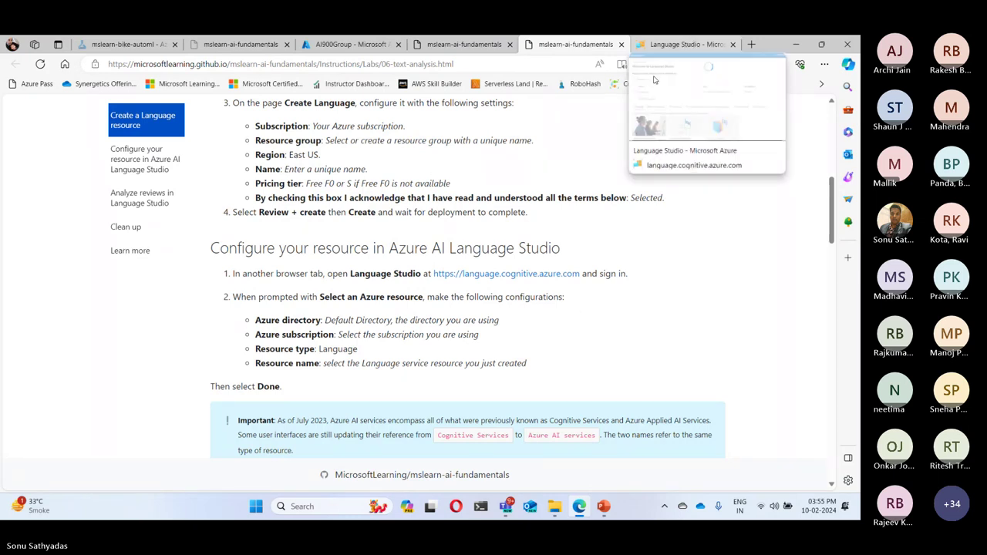
scroll(602, 220, up, 5)
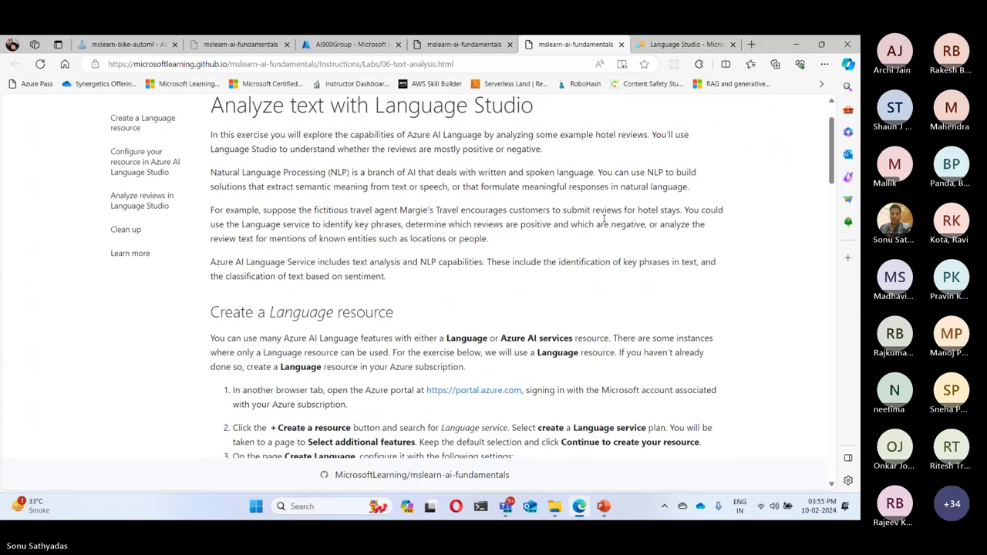
scroll(604, 218, down, 5)
Switch Language Studio's current resource to syn-cognitive-service.
key(ctrl+Tab)
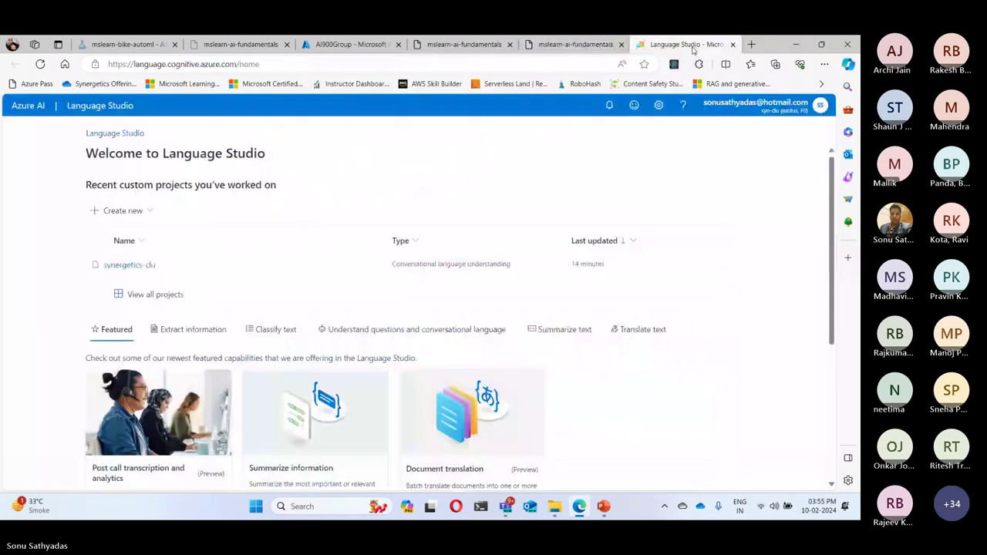
click(773, 115)
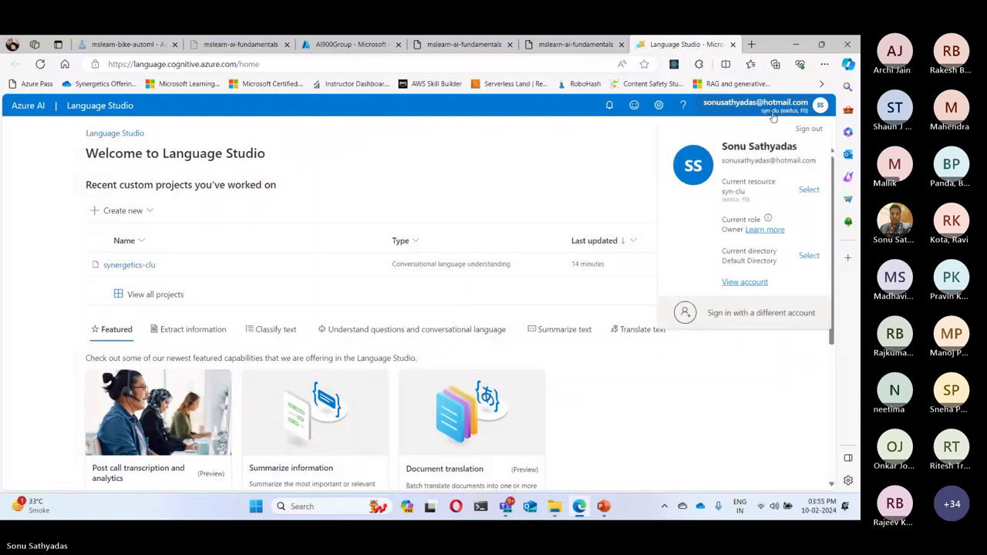
click(658, 105)
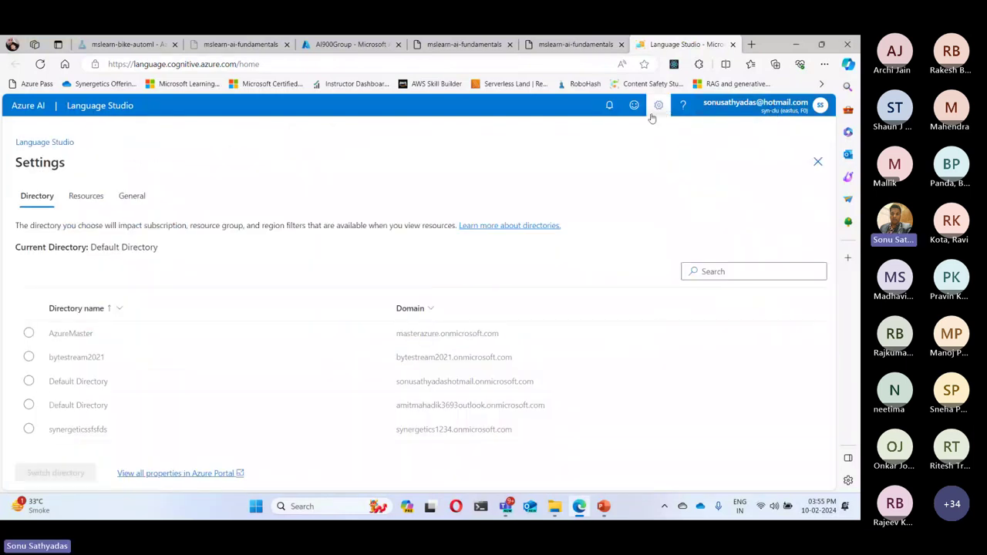
click(87, 196)
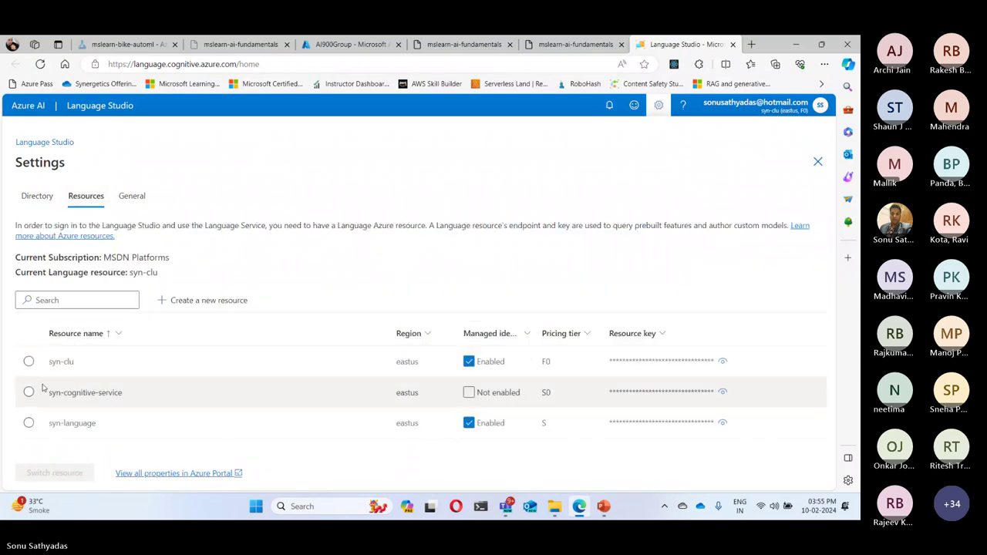
click(29, 392)
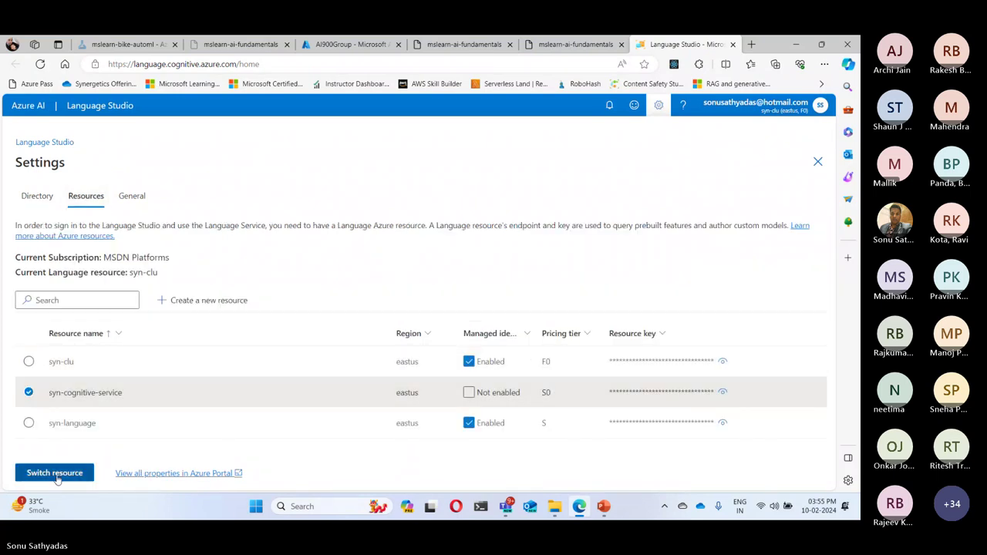
click(54, 473)
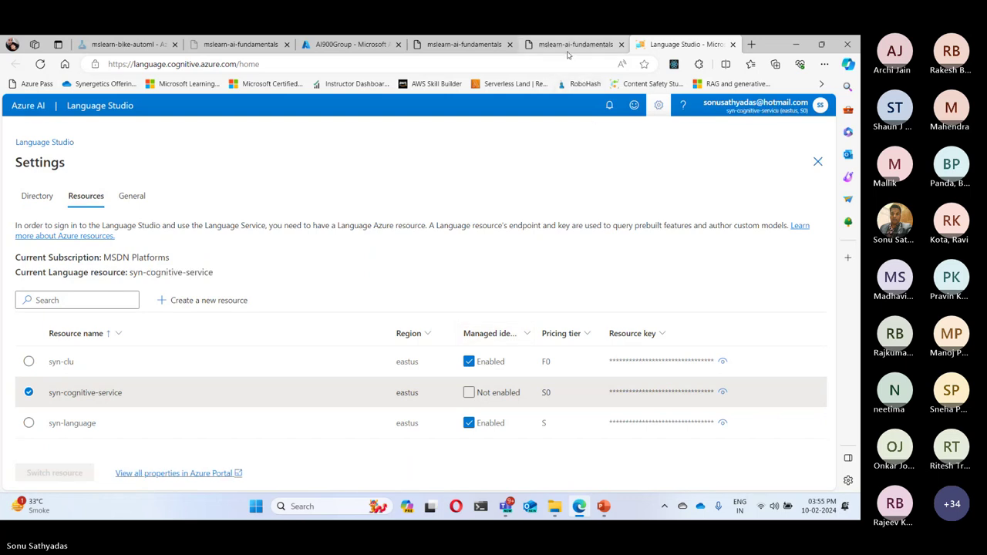
Read the exercise's "Analyze reviews in Language Studio" steps and highlight Classify text in step 2.
mouse_move(567, 54)
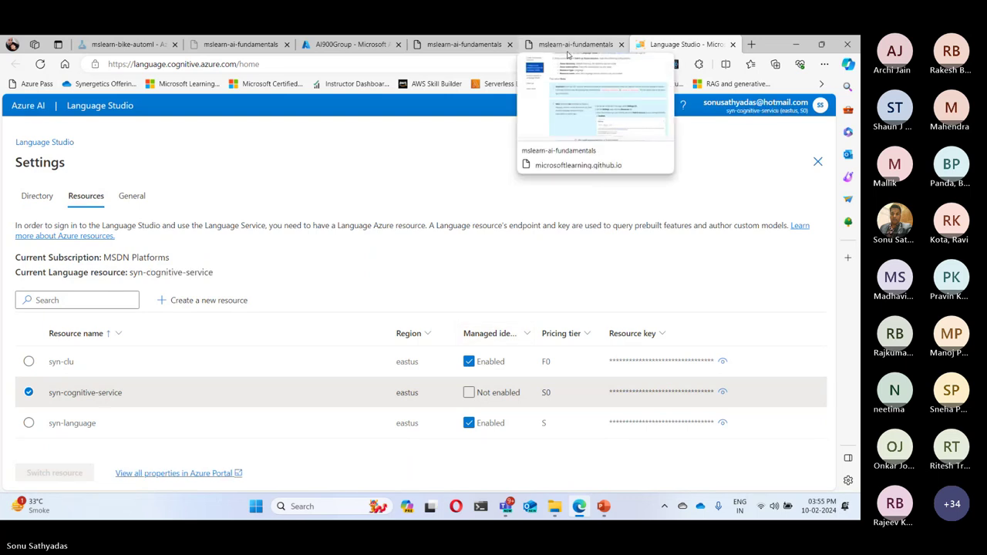
click(568, 48)
scroll(471, 293, up, 1)
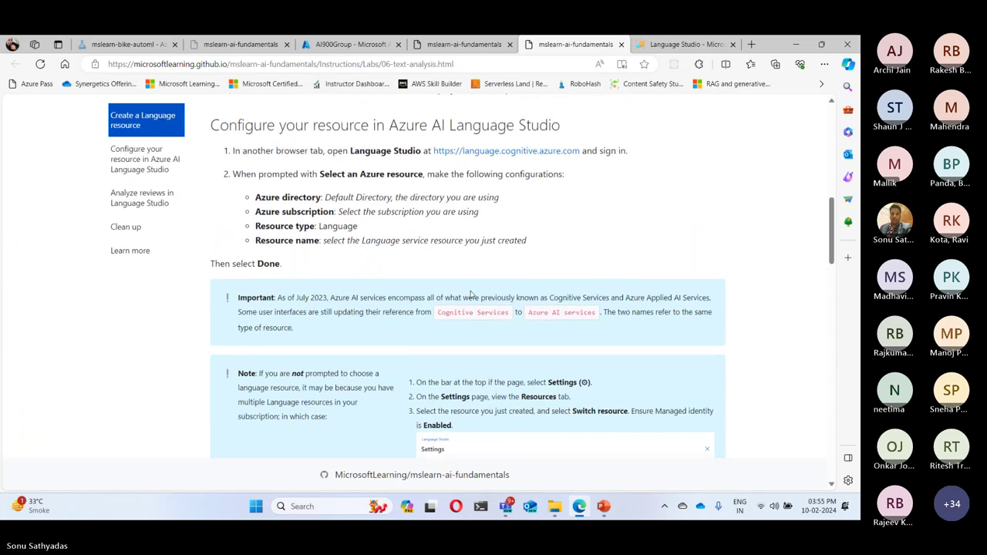
scroll(471, 294, down, 8)
scroll(471, 294, down, 1)
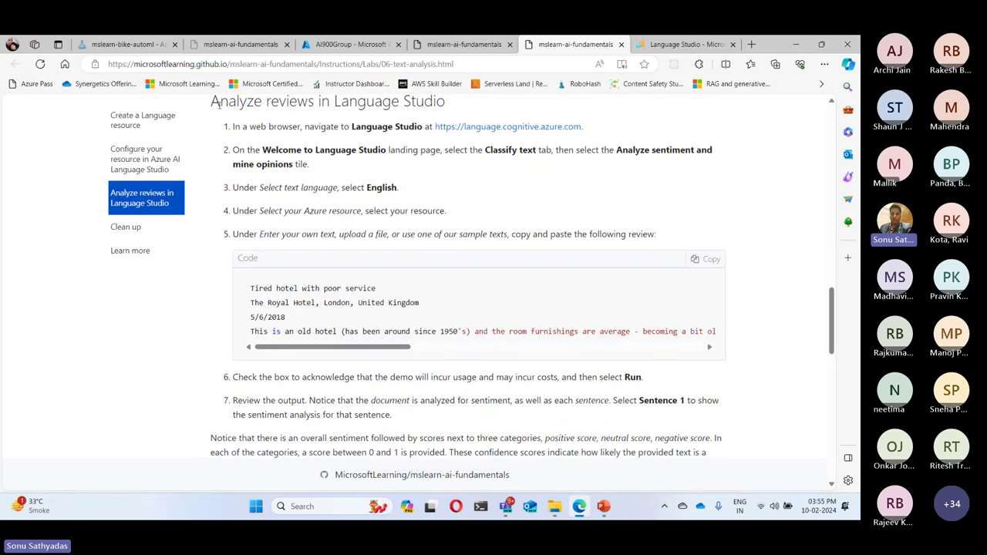
drag(219, 105, 414, 109)
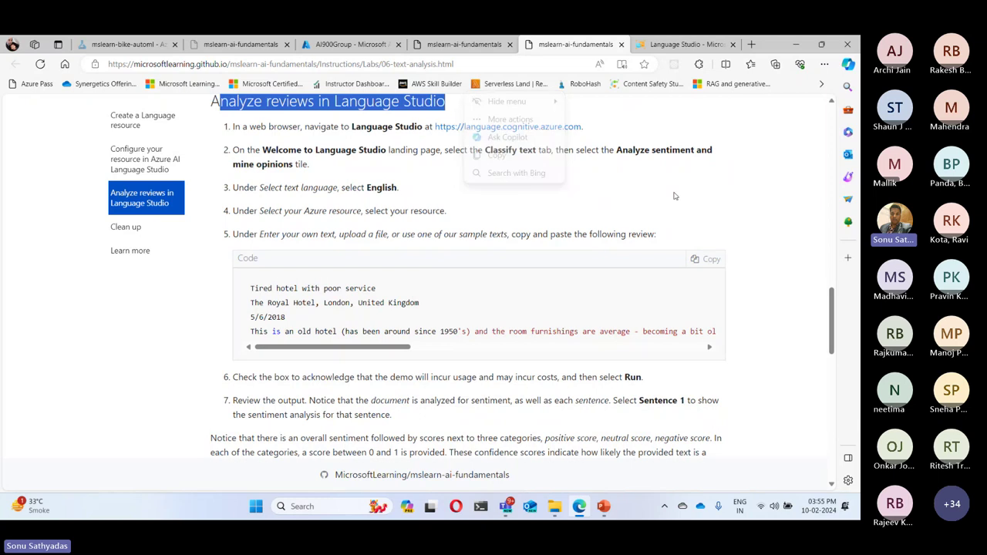
click(569, 188)
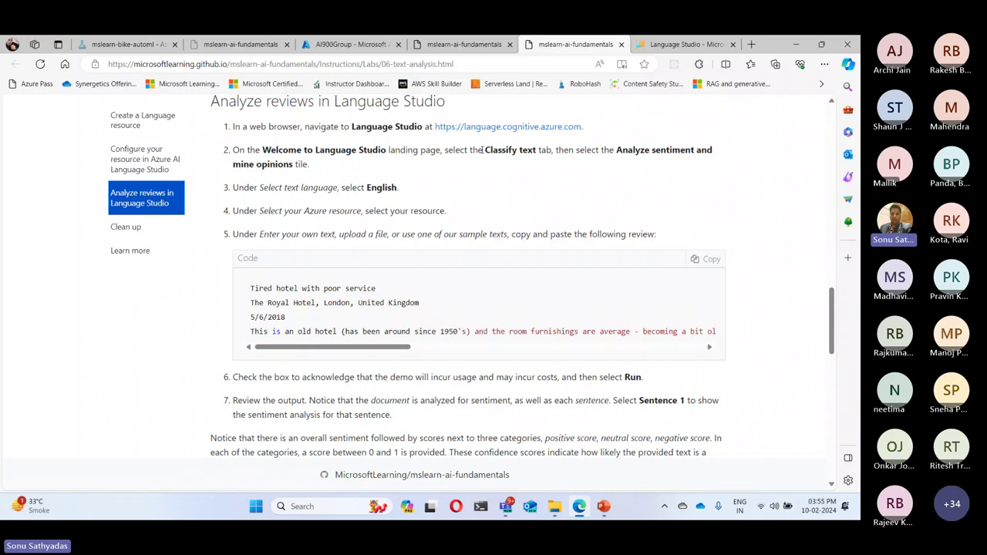
drag(484, 151, 538, 151)
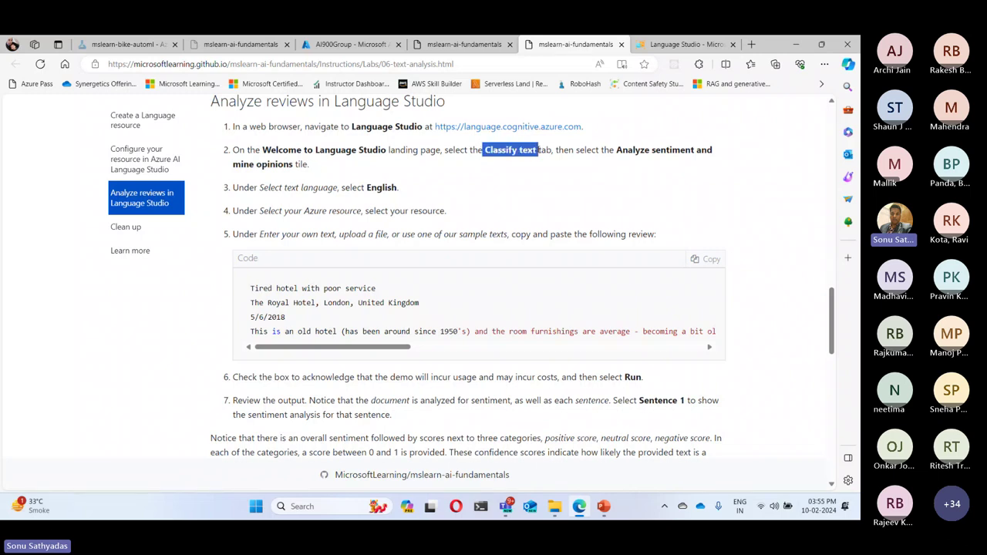
Open the "Analyze sentiment and mine opinions" tryout from Language Studio's Classify text features, checking the exercise steps.
click(679, 44)
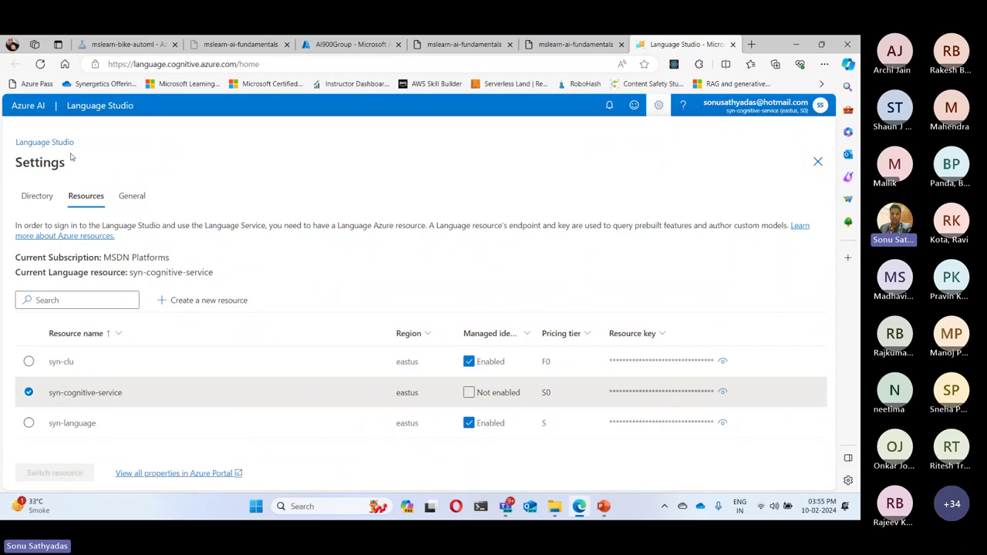
click(81, 105)
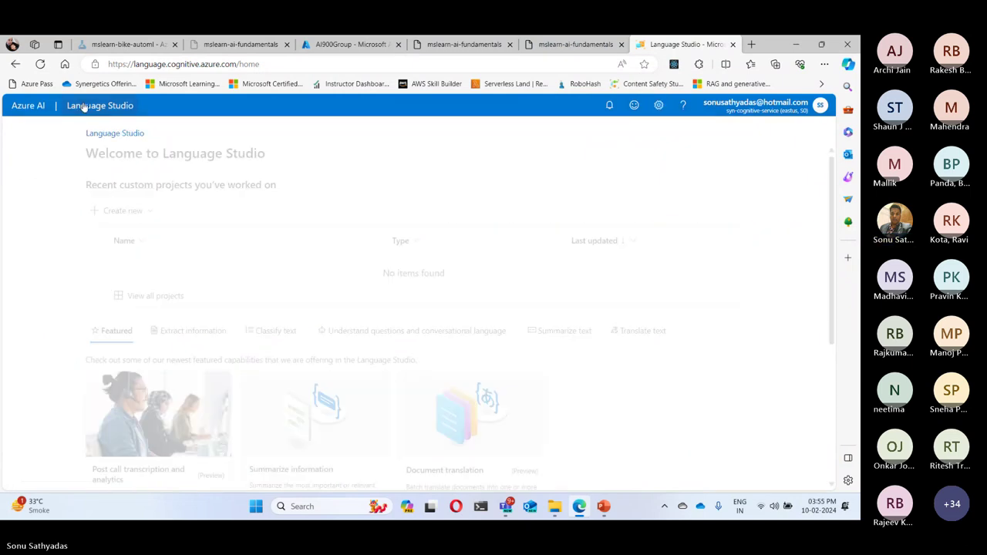
click(276, 332)
scroll(389, 282, down, 5)
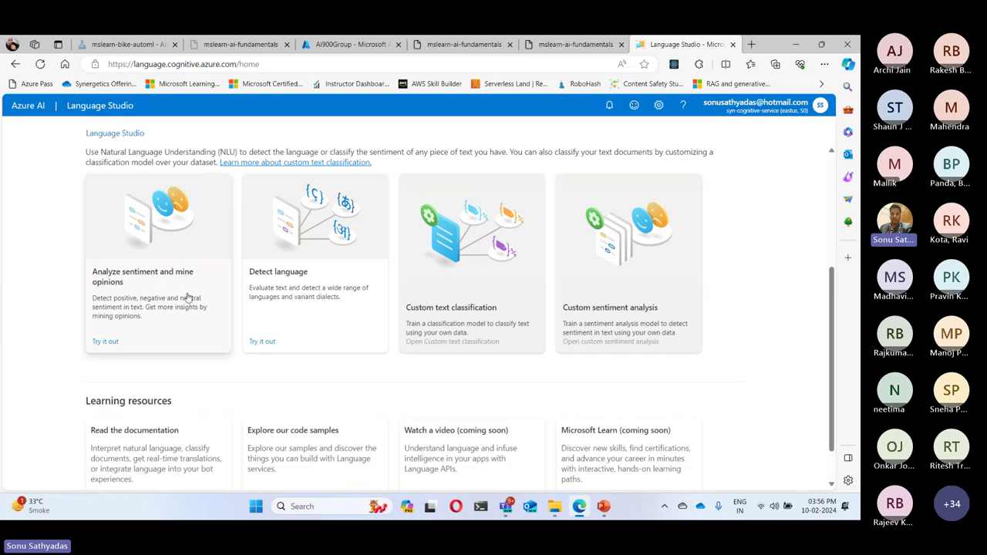
click(574, 45)
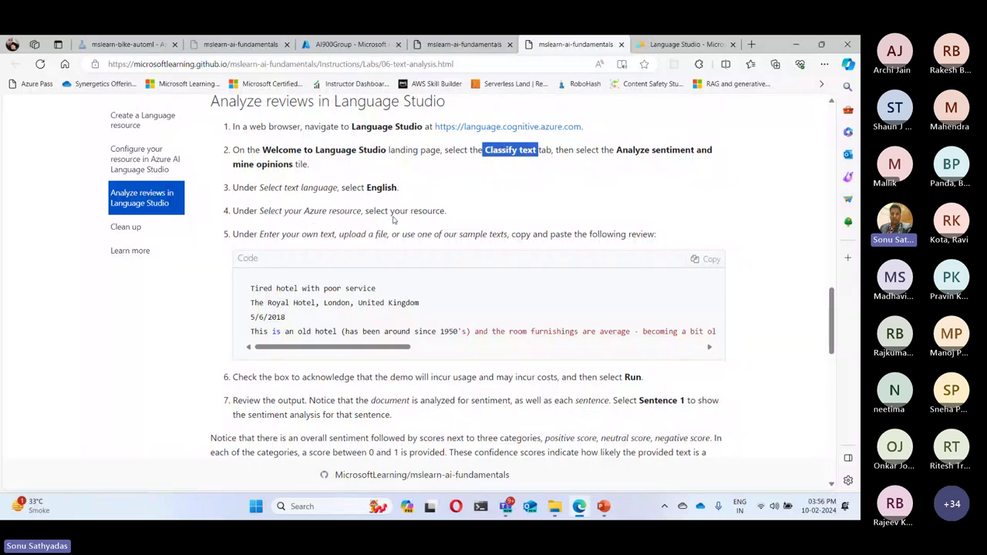
click(683, 44)
click(148, 293)
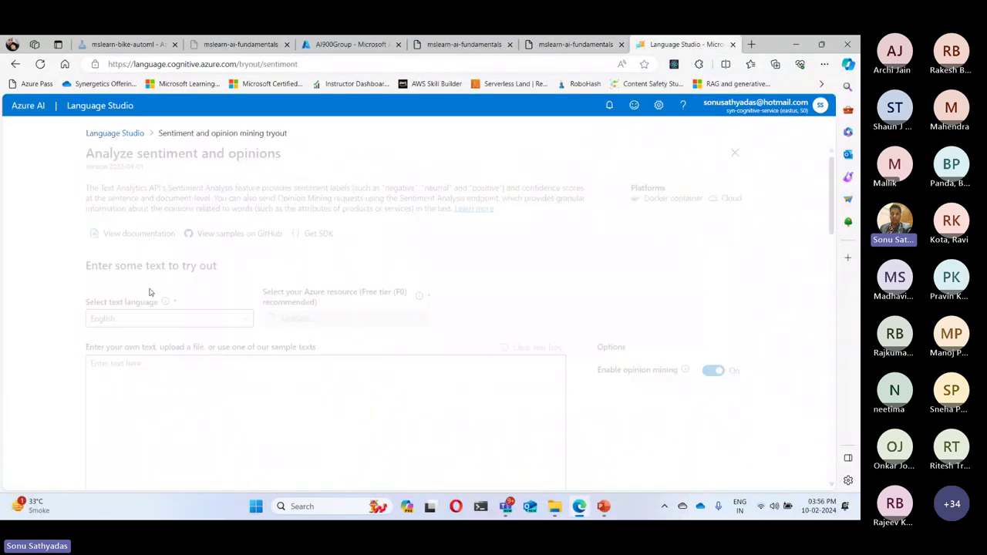
Select syn-language as the Azure resource for the sentiment tryout and place the cursor in the empty text box.
click(321, 319)
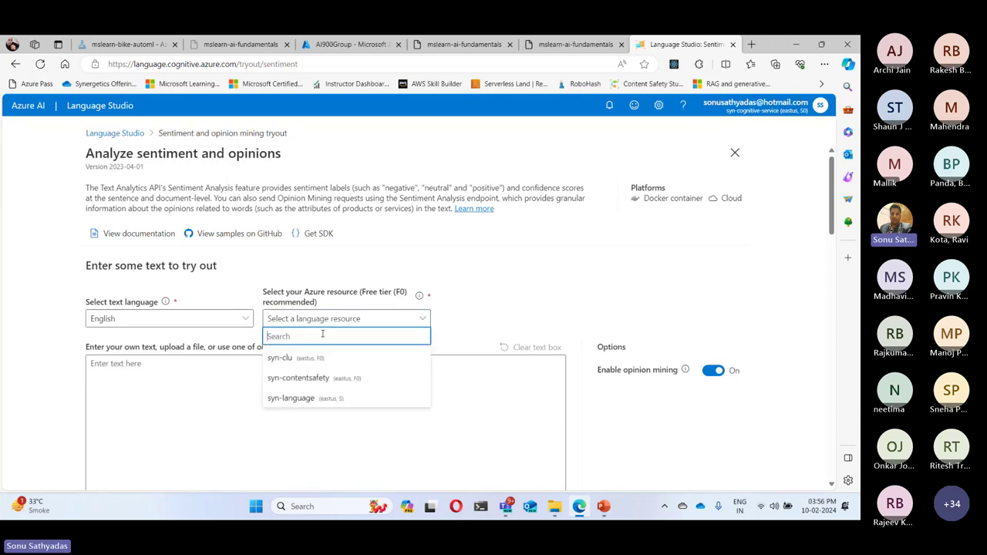
click(293, 398)
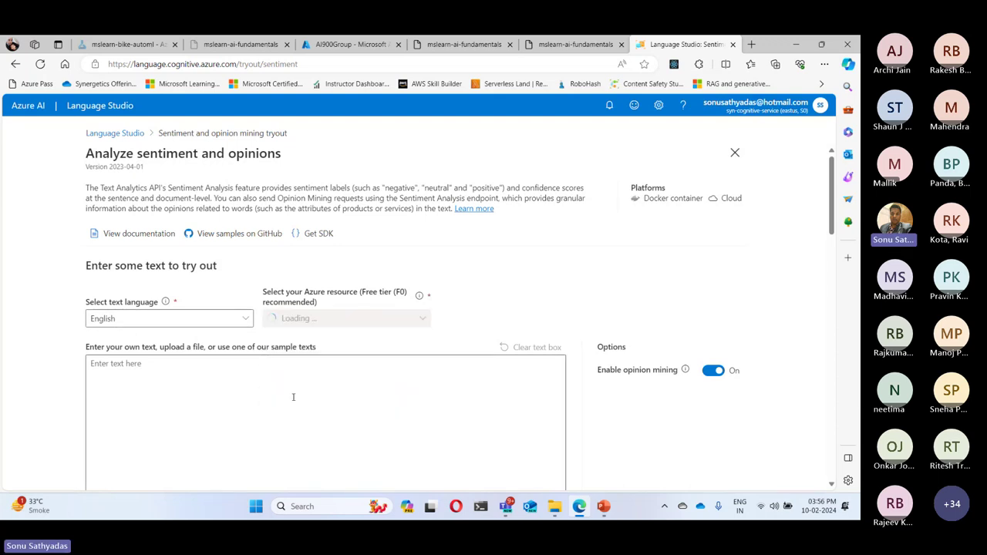
click(349, 404)
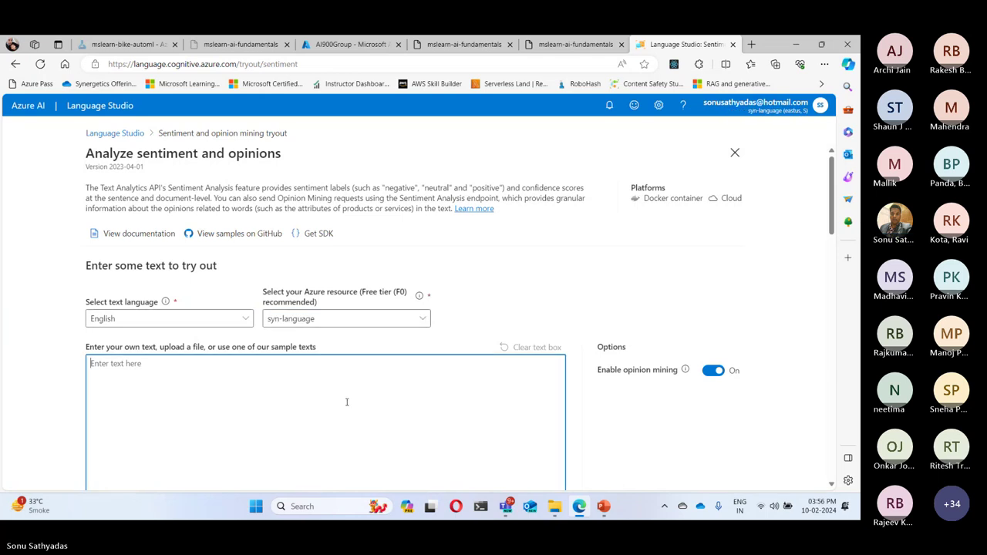
Copy the "Tired hotel with poor service" review from step 5 of the exercise into Language Studio's sentiment tryout text box.
click(560, 52)
scroll(561, 231, down, 2)
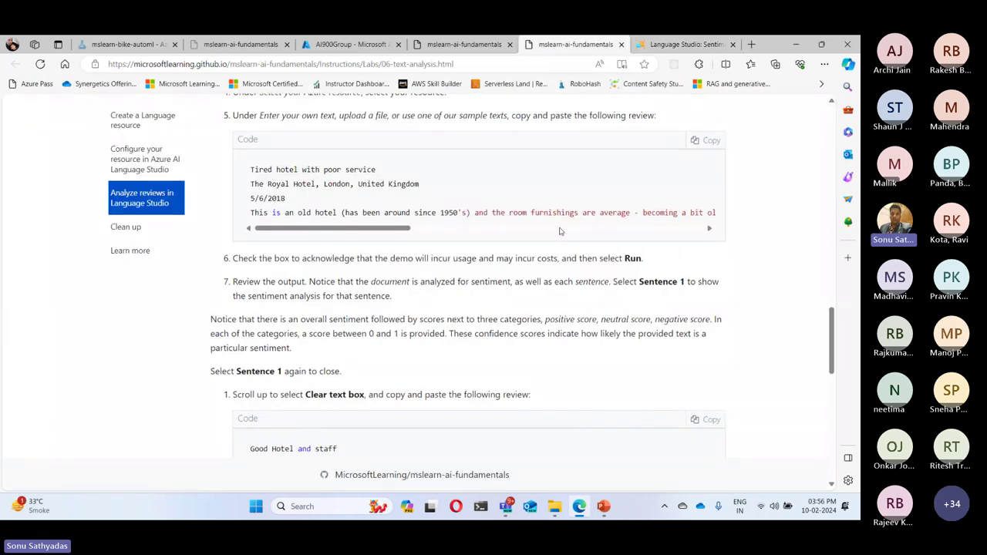
click(709, 140)
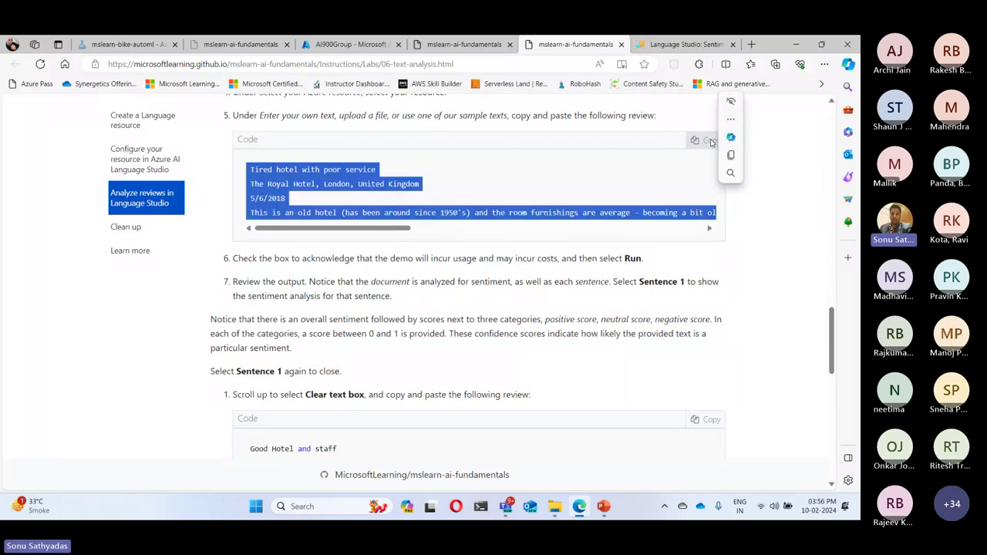
click(684, 44)
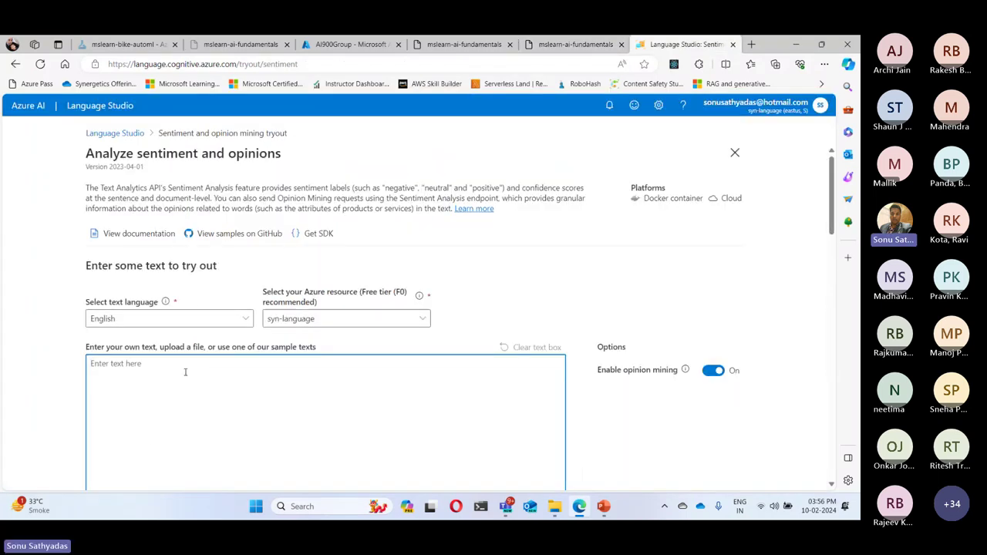
key(ctrl+v)
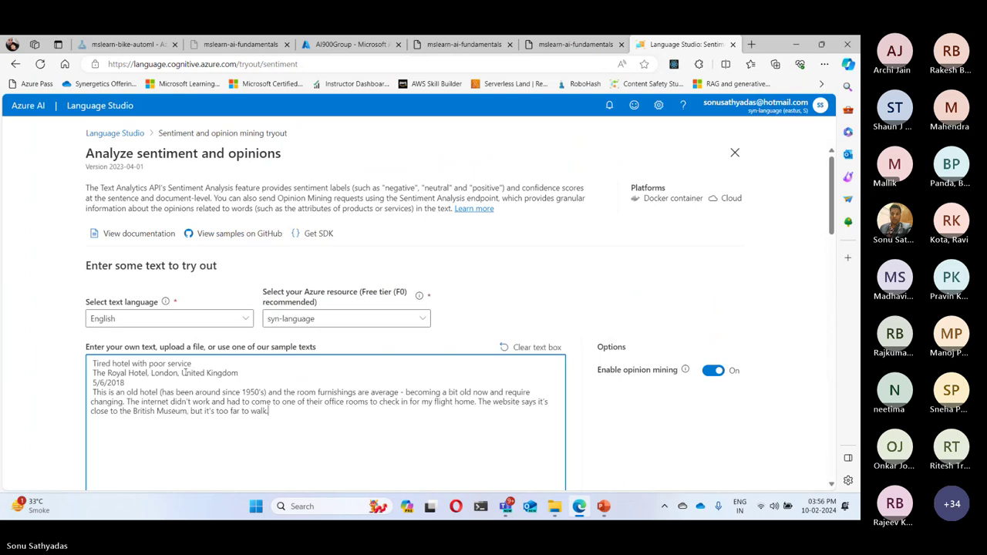
Acknowledge that the demo may incur usage costs, run the sentiment analysis on the hotel review, and return to the review text.
scroll(432, 347, down, 2)
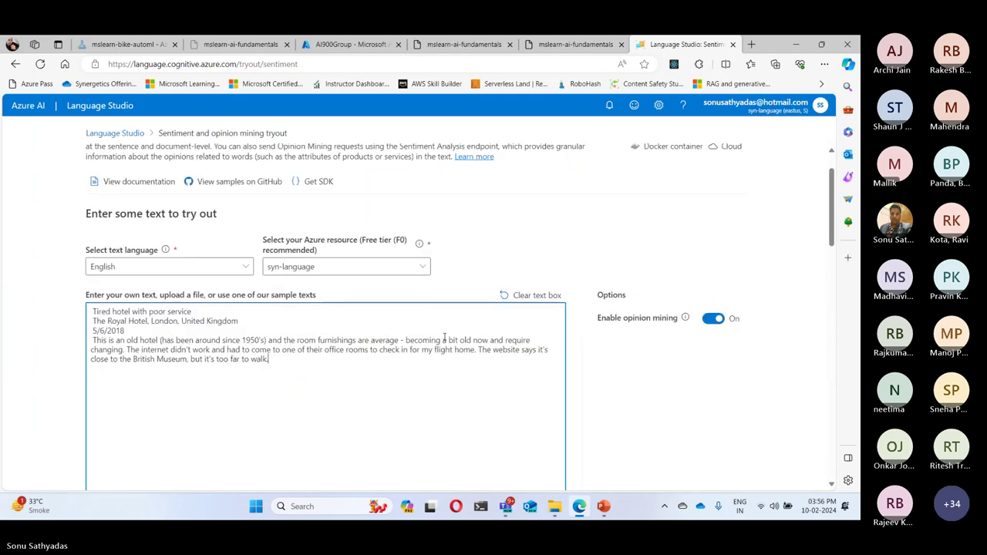
scroll(444, 336, down, 3)
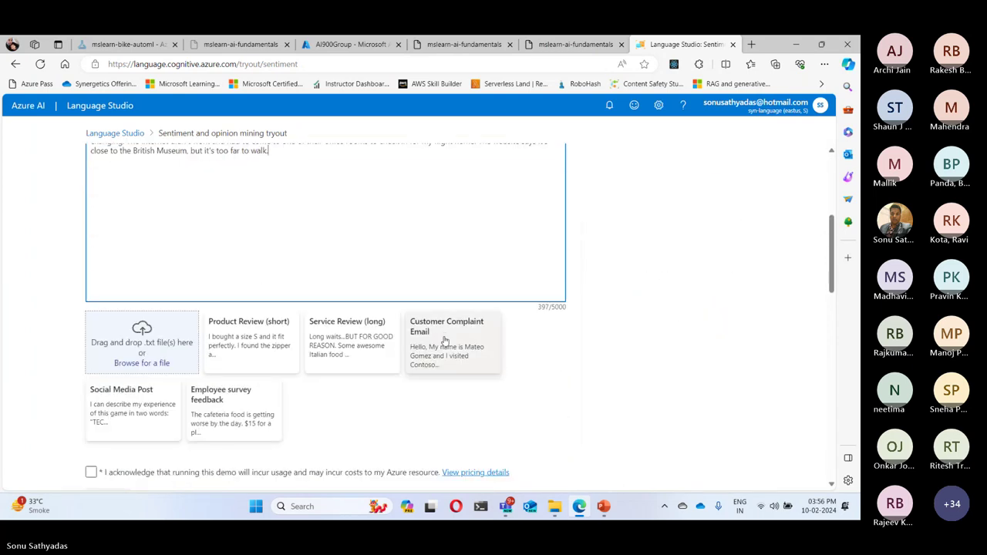
scroll(444, 339, down, 2)
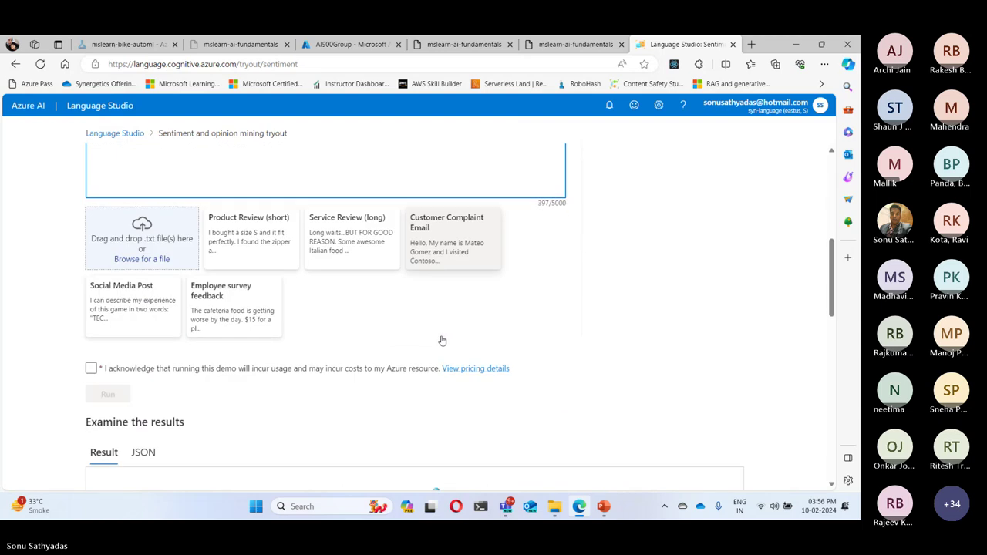
click(91, 369)
click(100, 392)
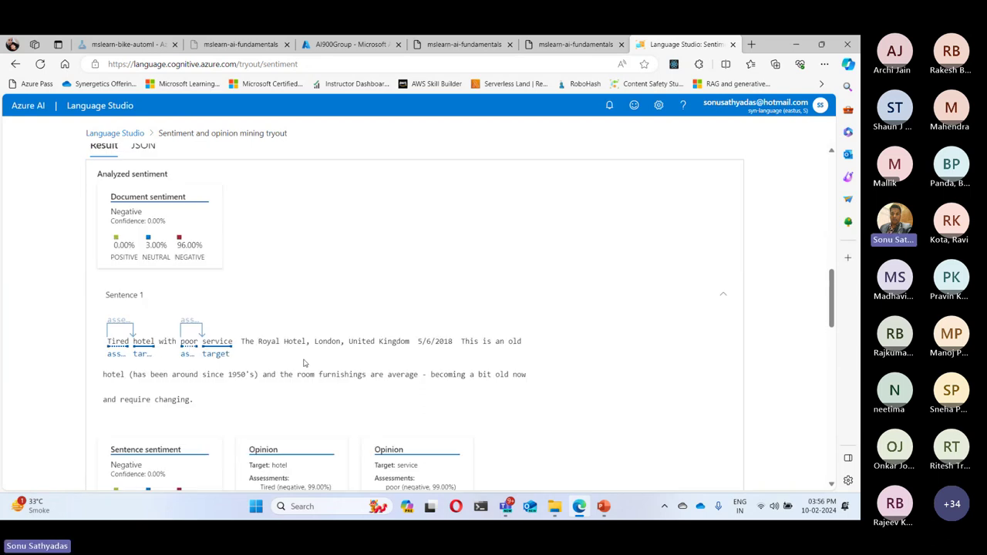
scroll(303, 363, up, 6)
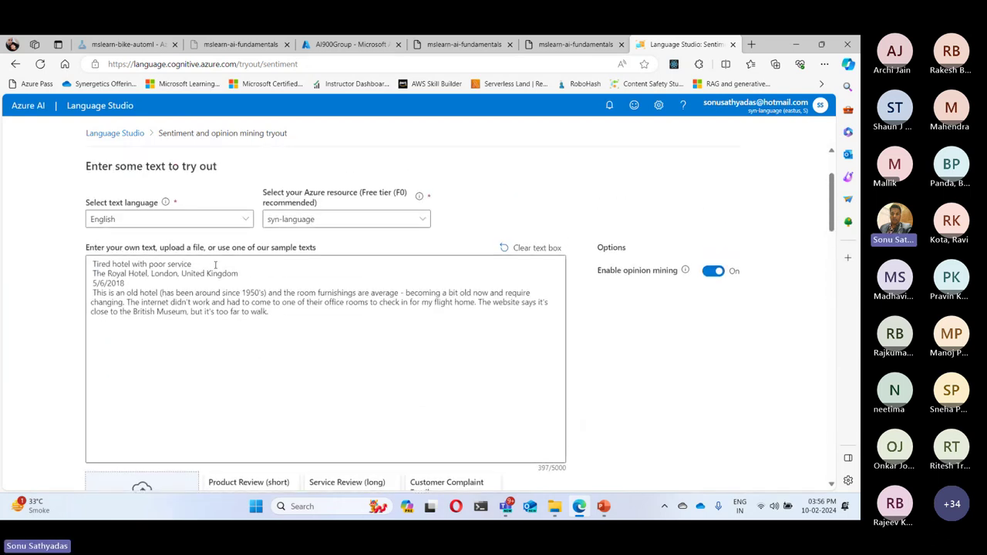
Compare the Royal Hotel review text with its overall document sentiment scores.
scroll(255, 286, down, 5)
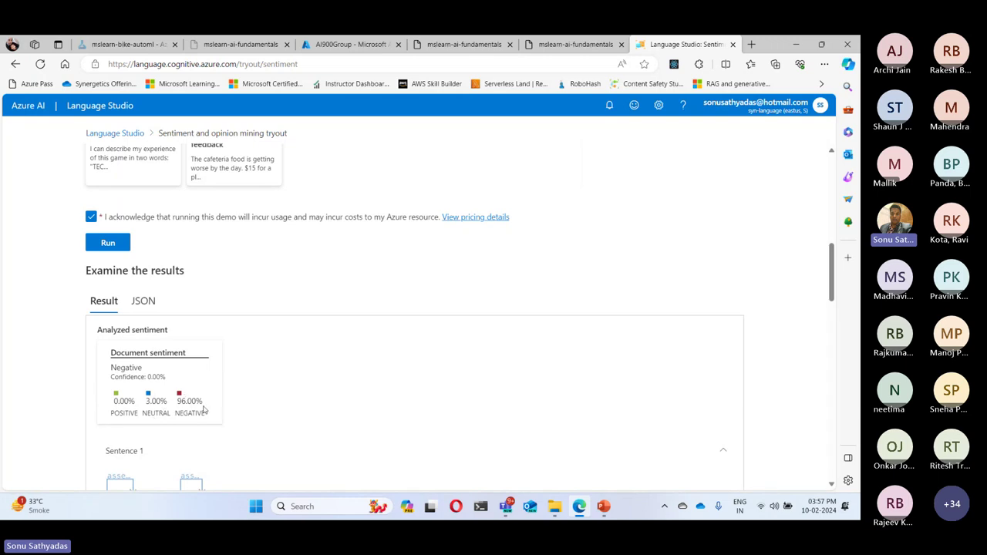
scroll(286, 348, up, 5)
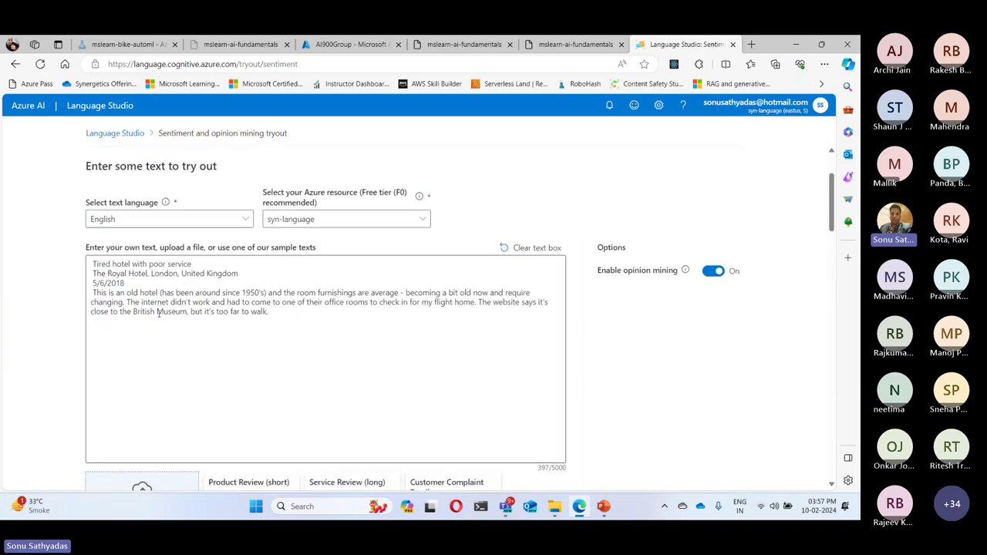
drag(92, 293, 497, 303)
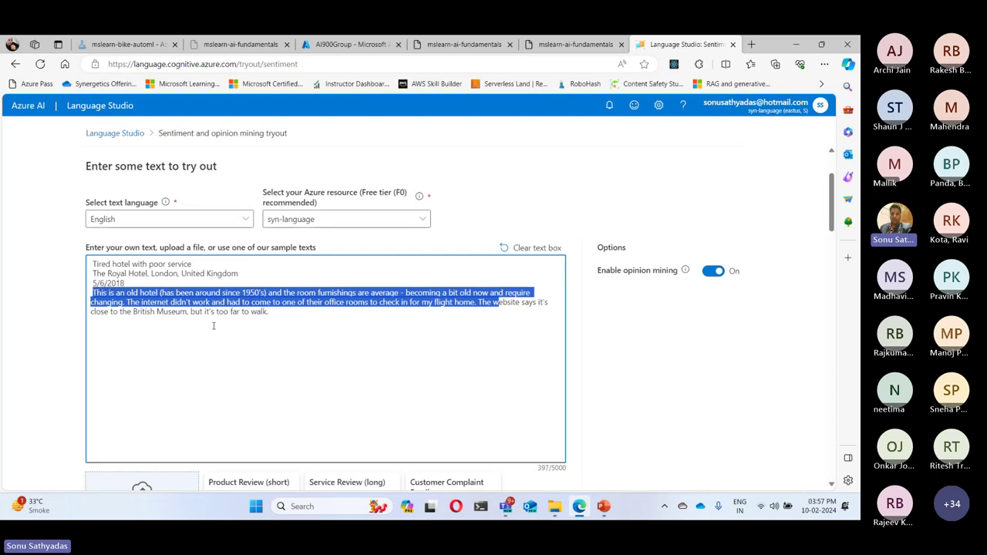
drag(227, 302, 473, 303)
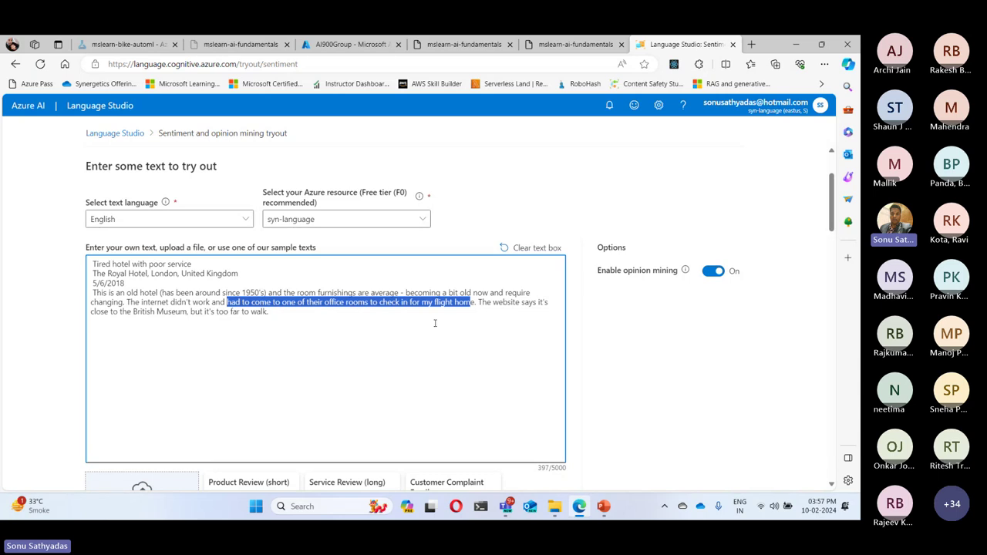
scroll(429, 340, down, 10)
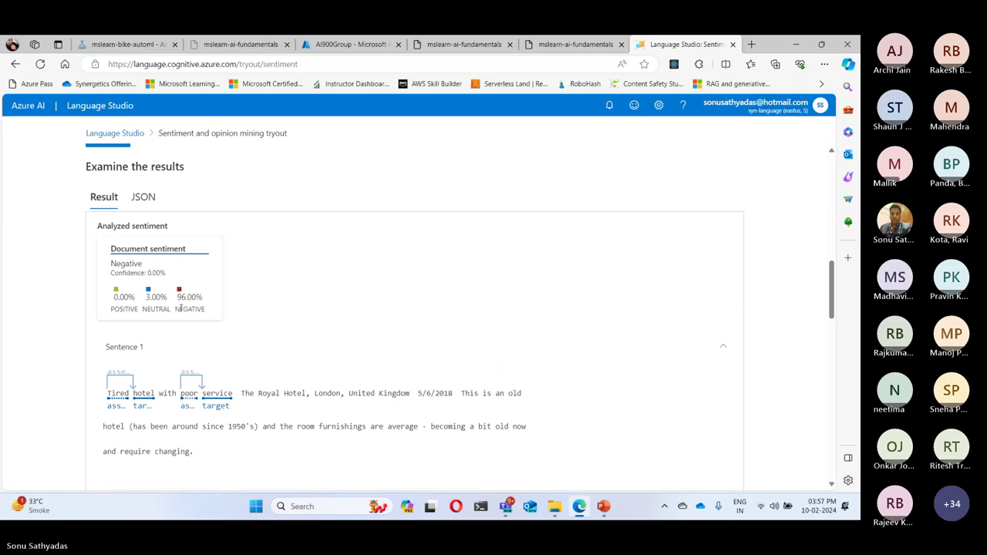
drag(177, 308, 205, 309)
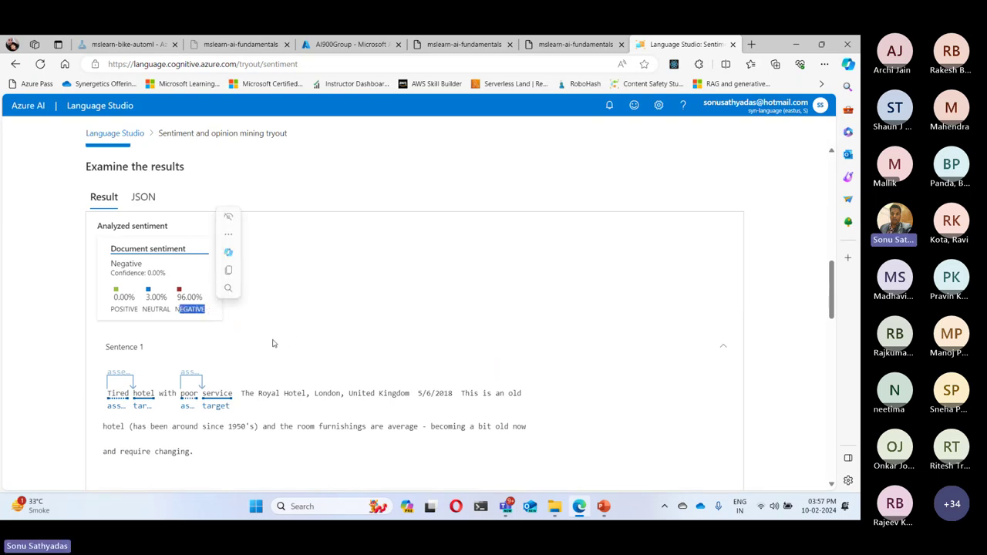
Examine Sentence 1's assessment and target annotations, its sentence sentiment, and the opinions on hotel and service.
scroll(273, 344, down, 1)
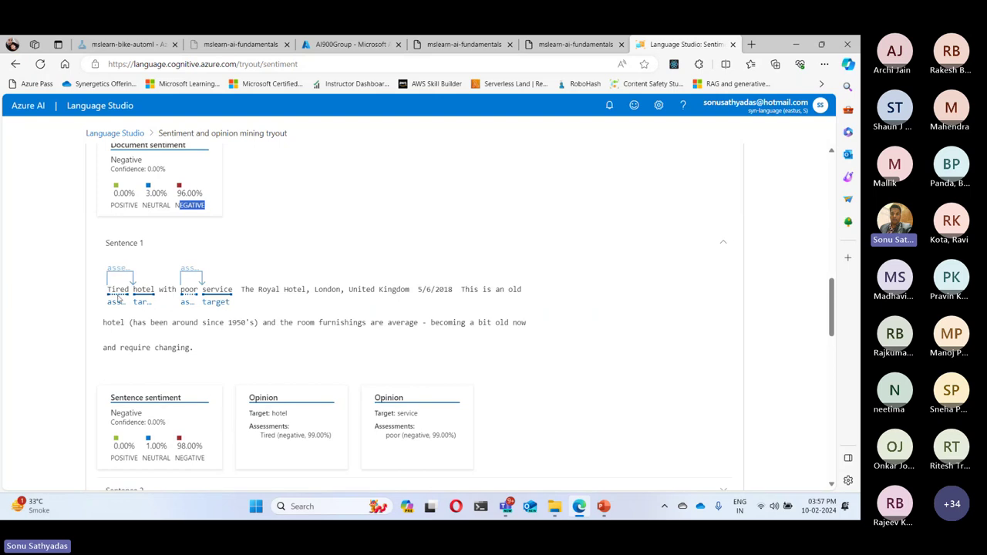
mouse_move(116, 310)
mouse_move(188, 303)
scroll(285, 369, down, 1)
scroll(288, 367, down, 2)
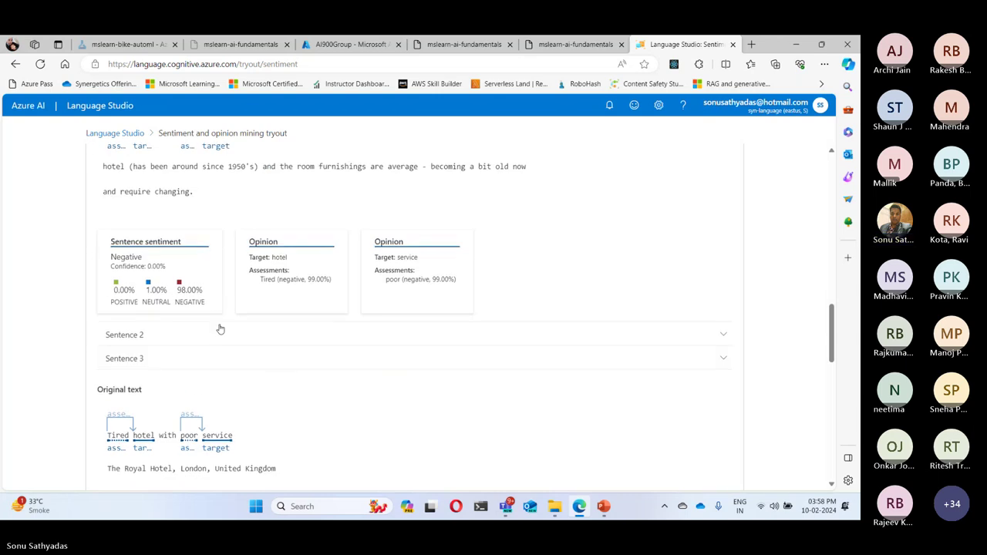
double_click(275, 257)
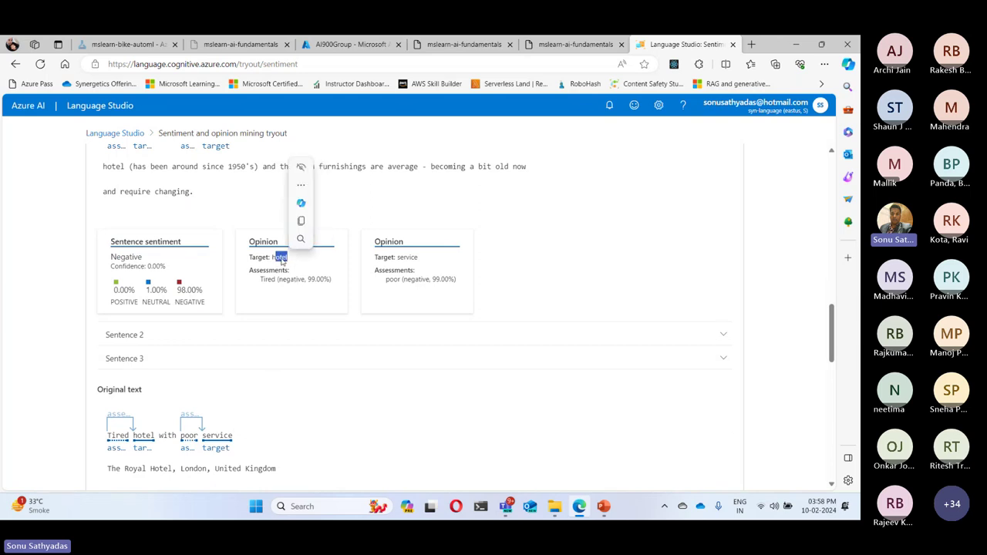
click(281, 286)
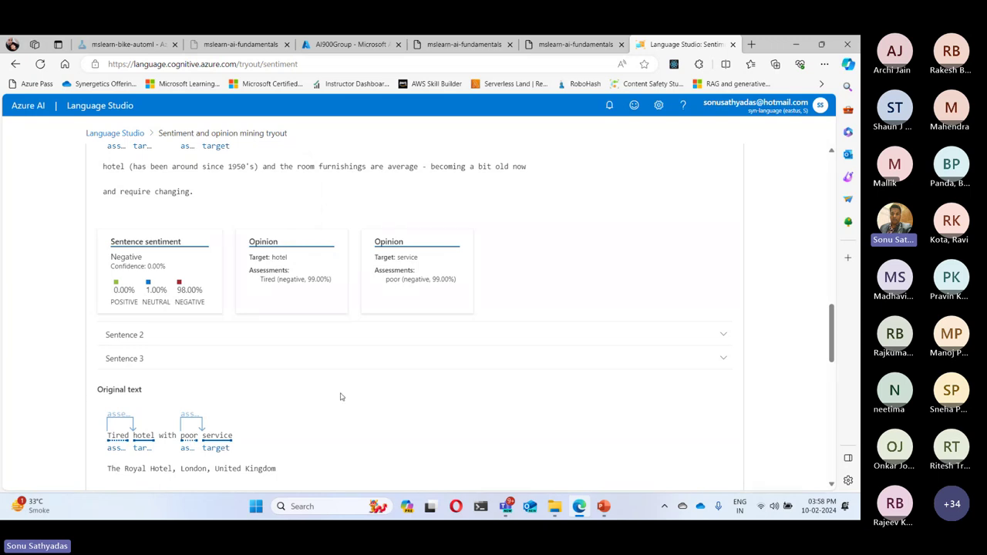
double_click(394, 279)
click(407, 258)
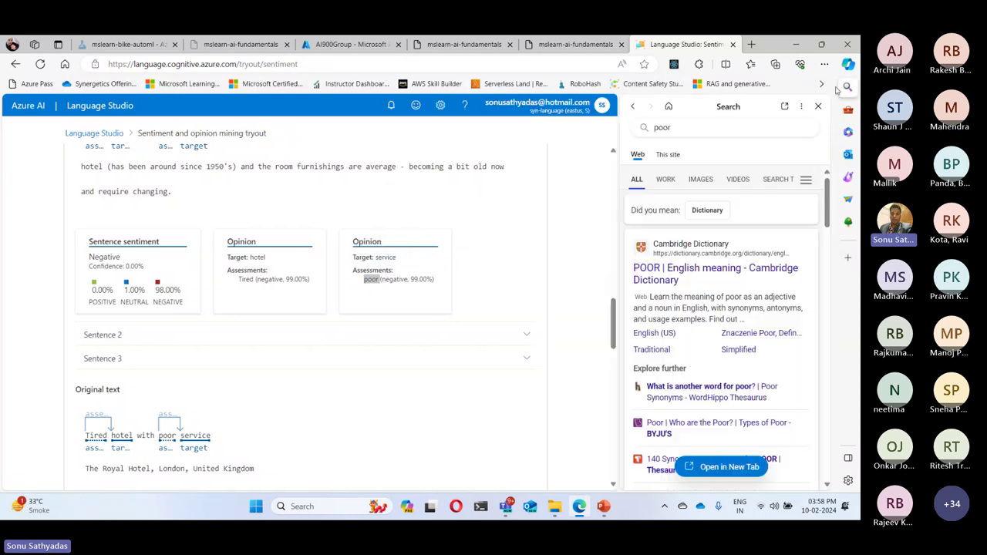
click(818, 106)
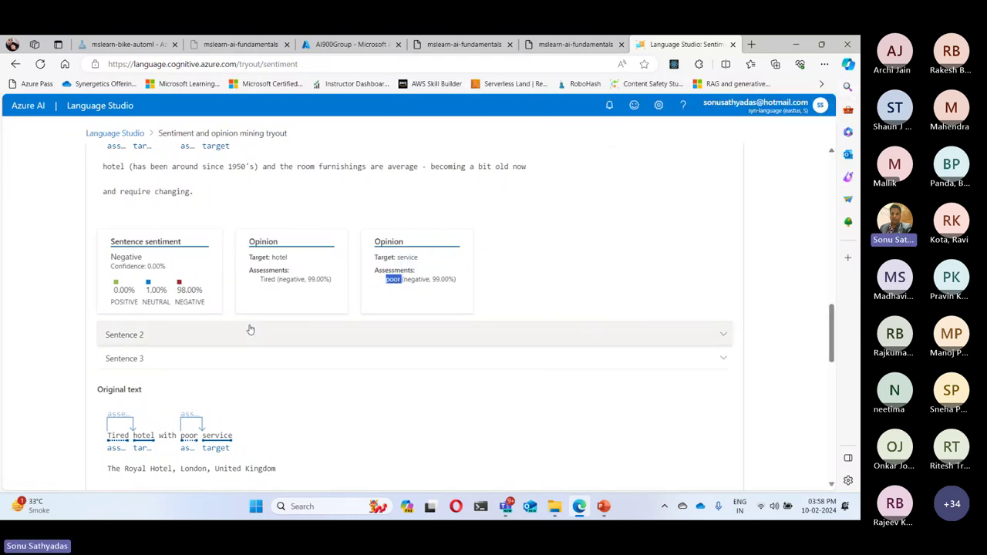
Examine the annotated original text, including the opinion linking the internet target to its assessment word.
scroll(280, 315, down, 3)
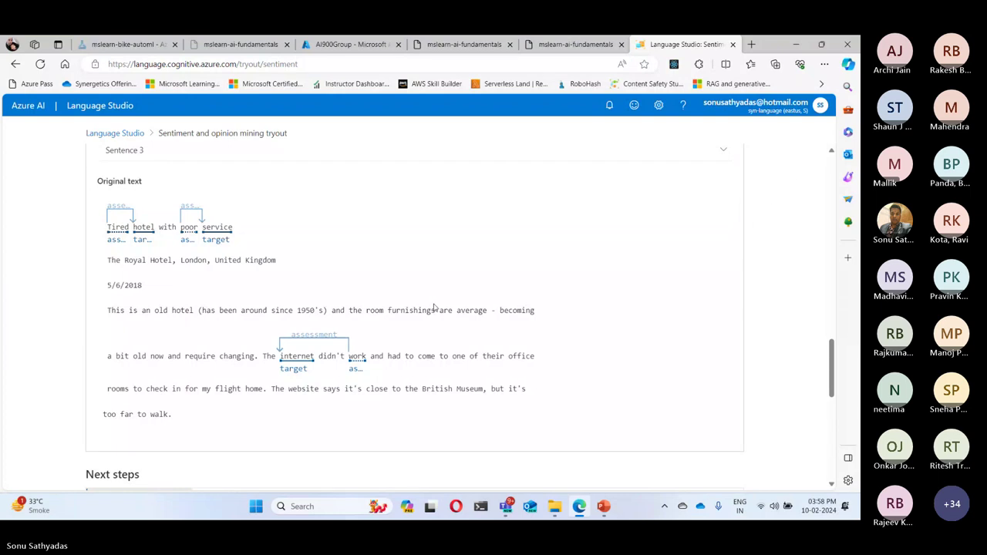
scroll(445, 306, down, 2)
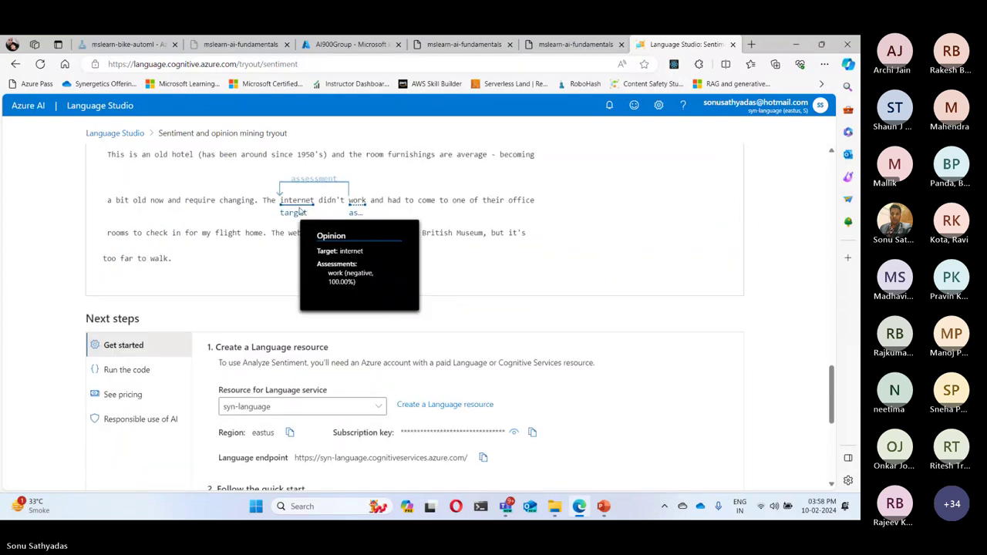
mouse_move(300, 211)
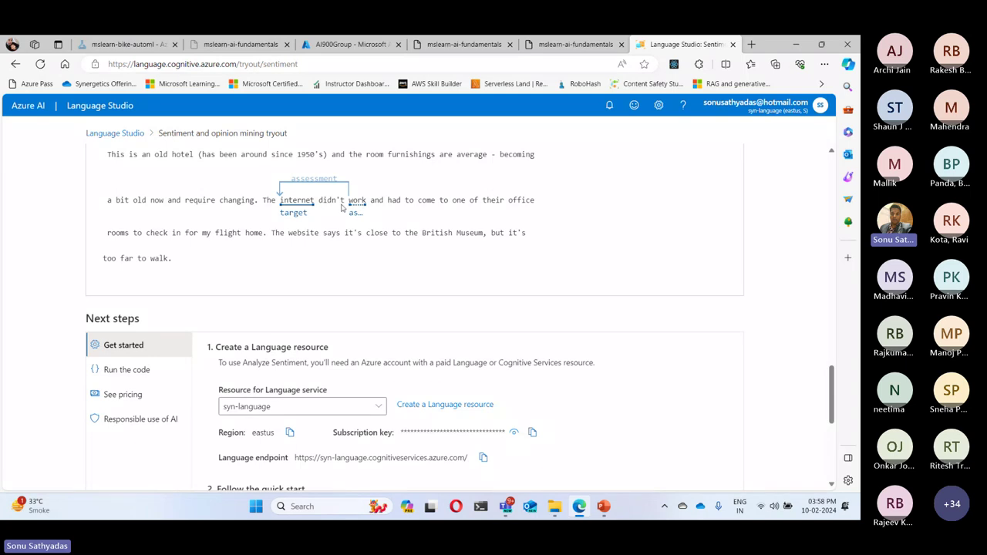
mouse_move(352, 212)
scroll(335, 230, up, 4)
scroll(336, 230, up, 10)
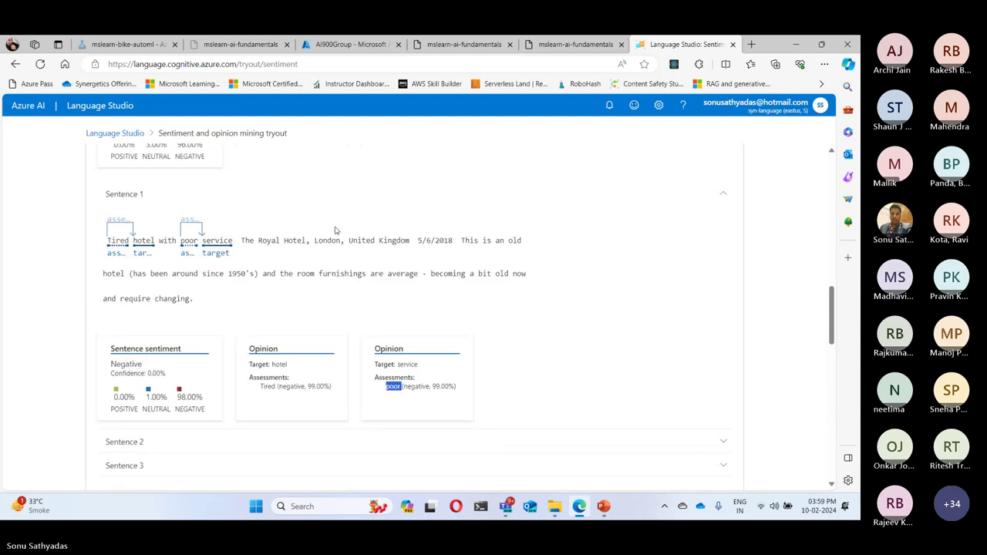
Review the full hotel review again alongside its document sentiment, Sentence 1 opinions and annotated original text.
scroll(335, 230, up, 3)
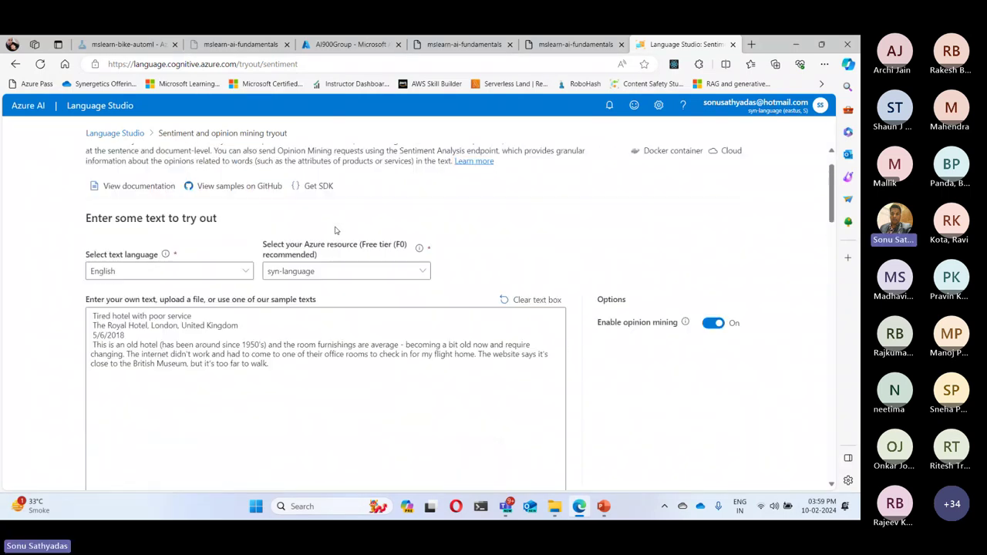
drag(268, 364, 81, 314)
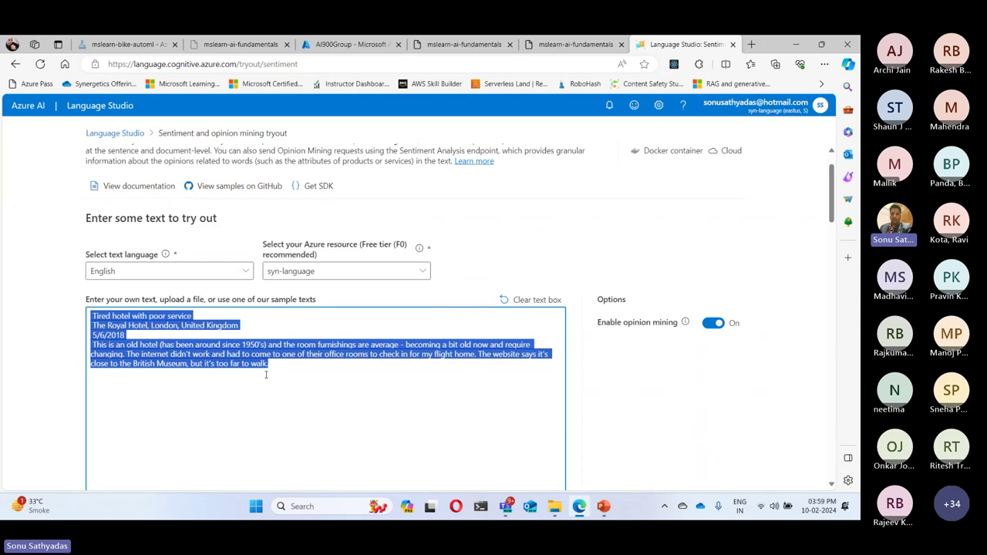
scroll(266, 375, down, 8)
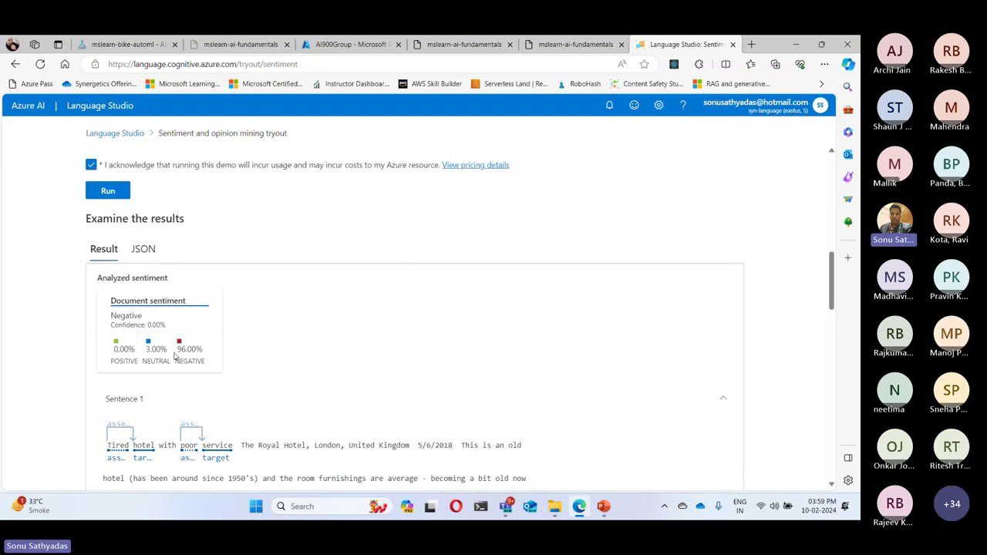
drag(176, 351, 224, 357)
scroll(249, 391, down, 3)
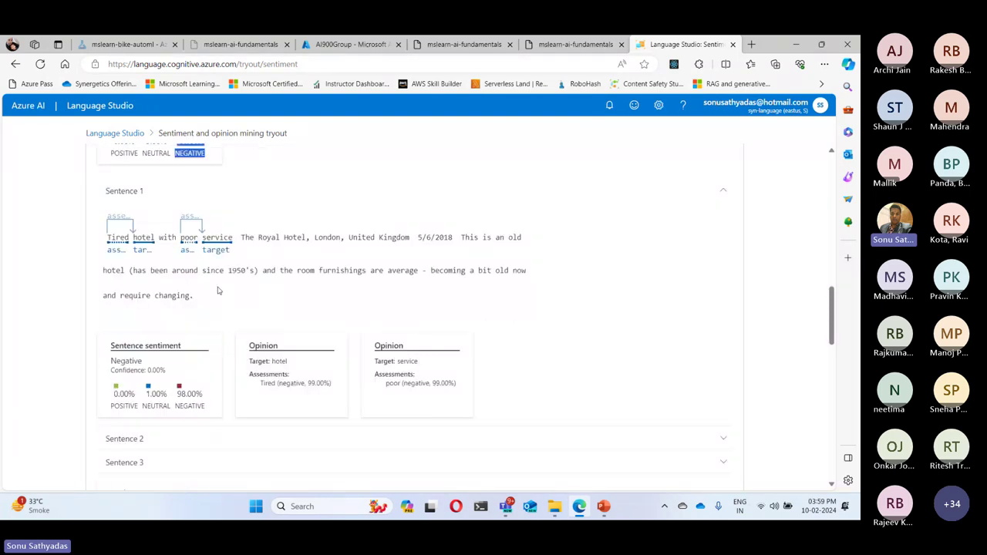
mouse_move(195, 256)
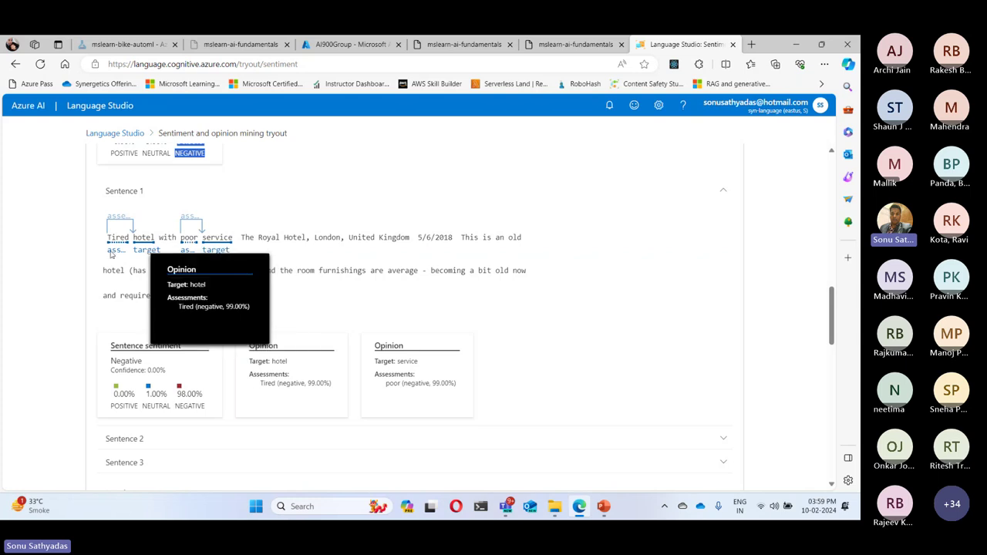
scroll(445, 403, down, 10)
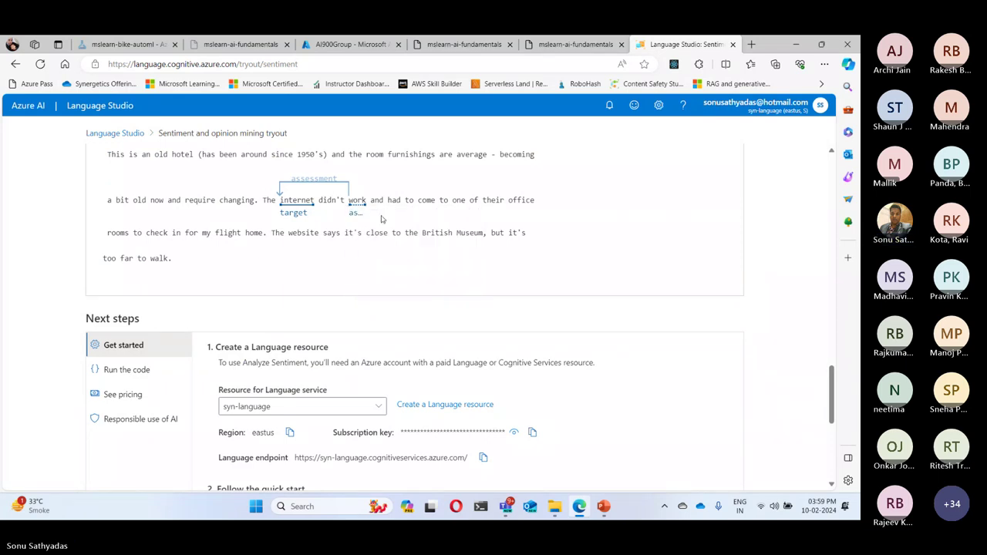
scroll(381, 219, up, 5)
Look through the remaining text analysis lab instructions, and close both the lab page and the Language Studio page.
click(578, 43)
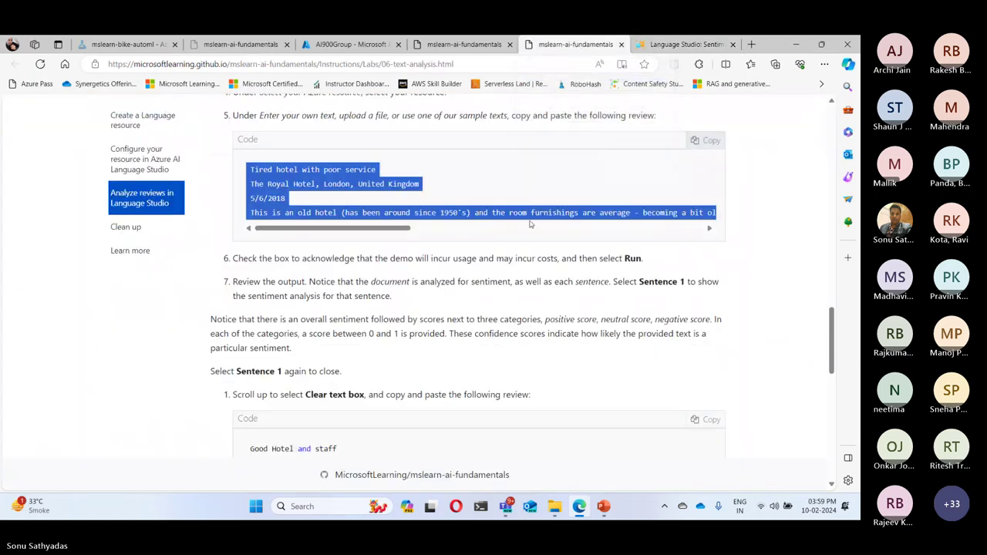
scroll(530, 224, down, 4)
scroll(519, 279, down, 5)
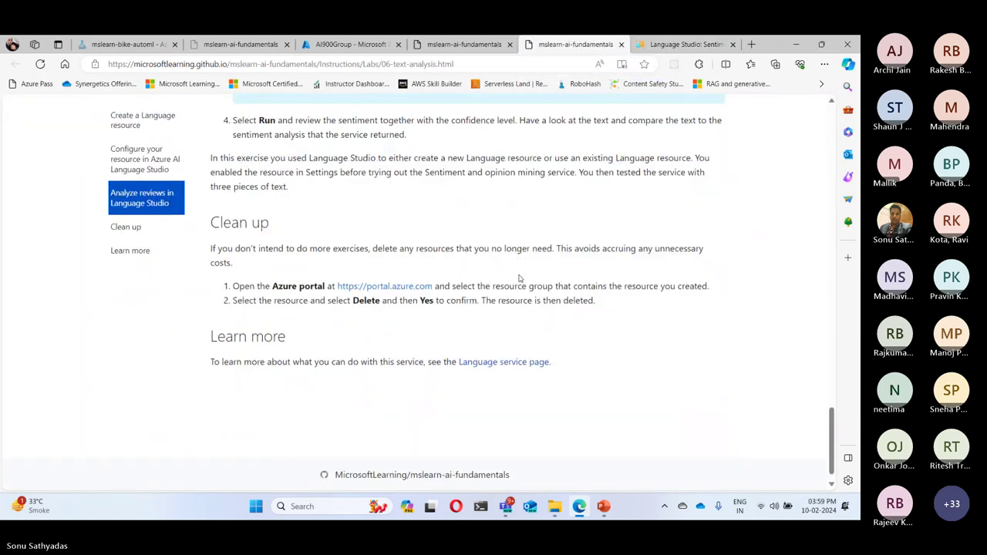
click(620, 44)
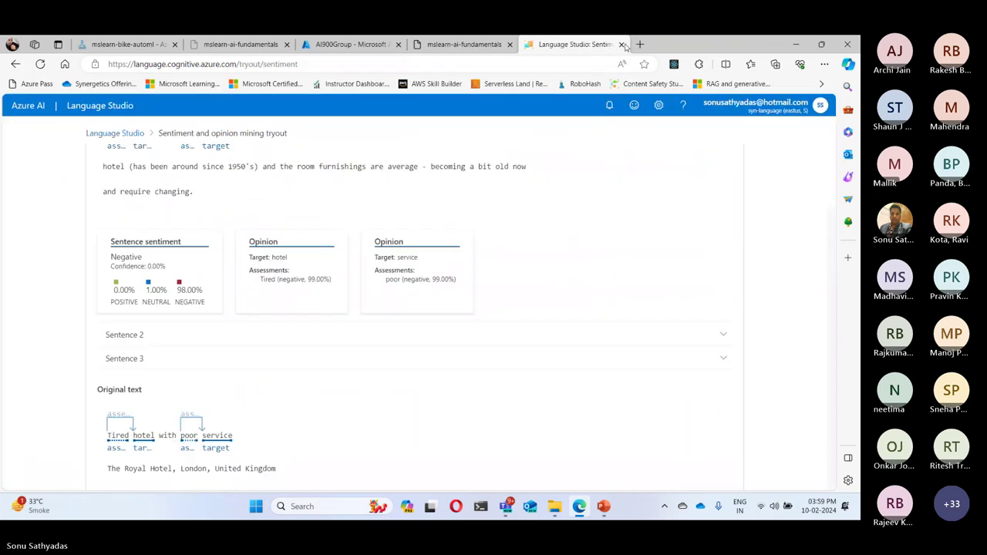
click(621, 44)
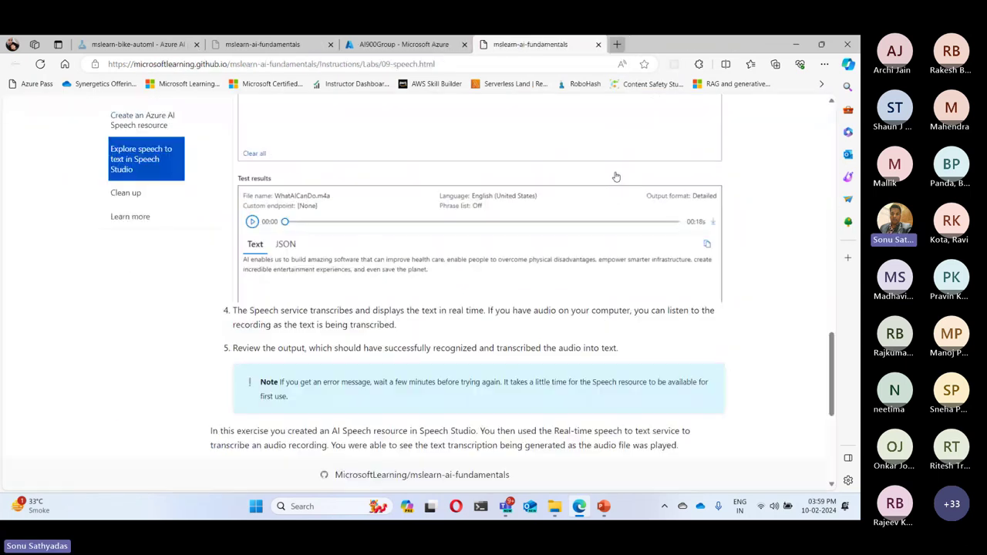
Switch to the PowerPoint deck, view the Knowledge check slide after the Language Studio exercise, and close the presentation.
click(604, 506)
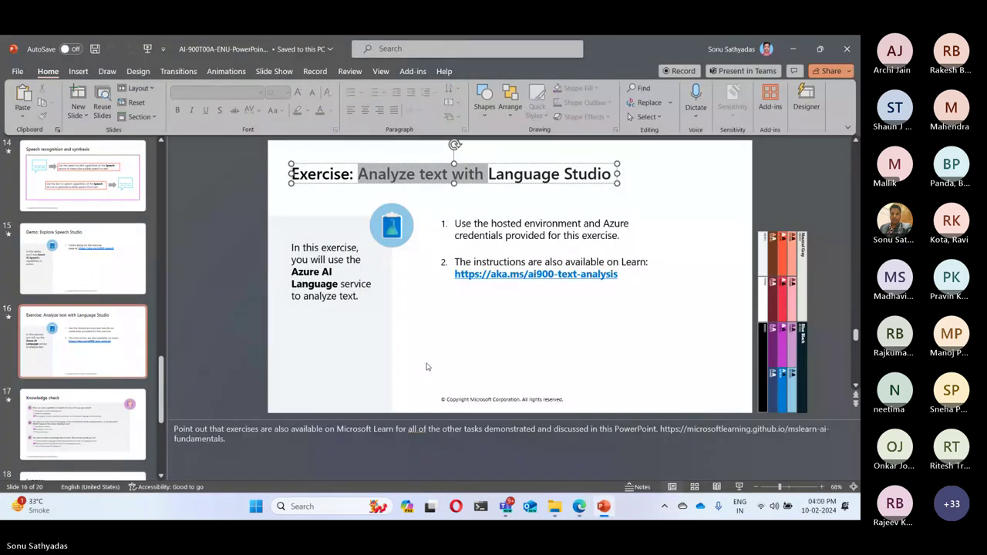
scroll(426, 367, down, 1)
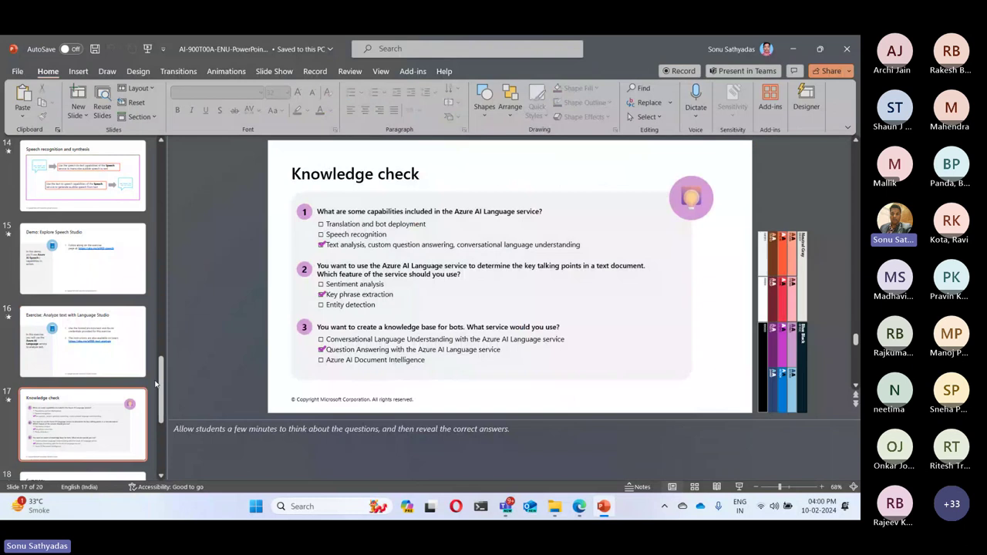
click(847, 49)
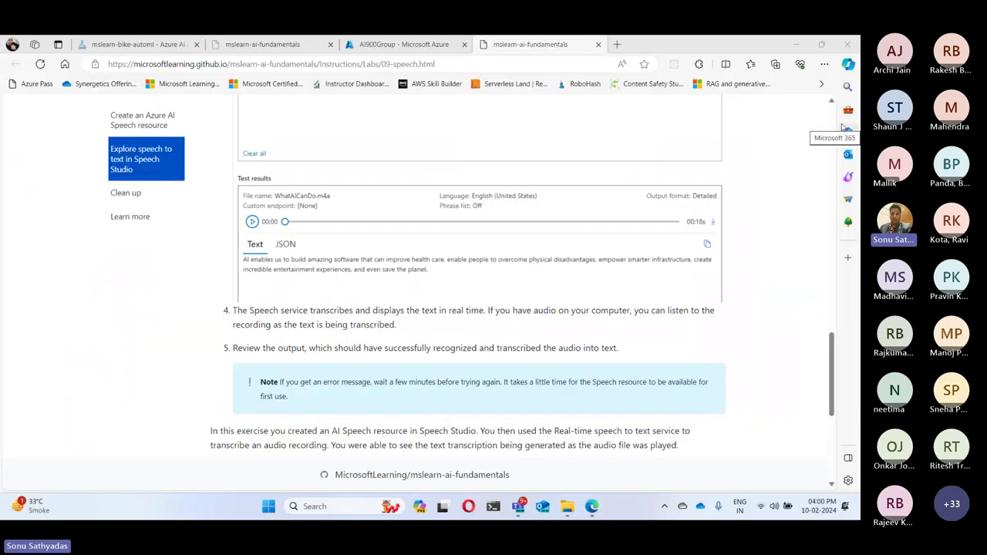
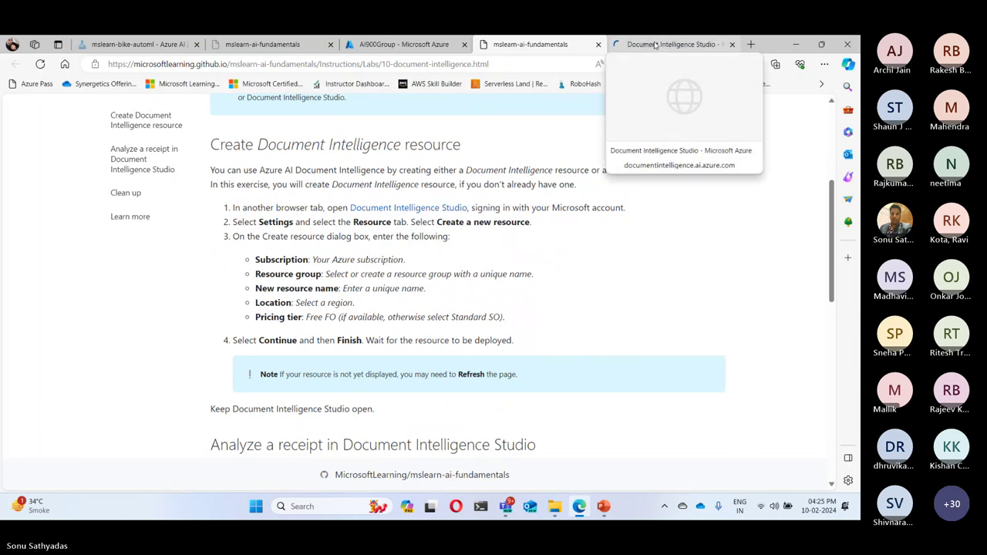
Switch to Document Intelligence Studio, sign in with the personal Microsoft account, and open the studio settings.
click(655, 45)
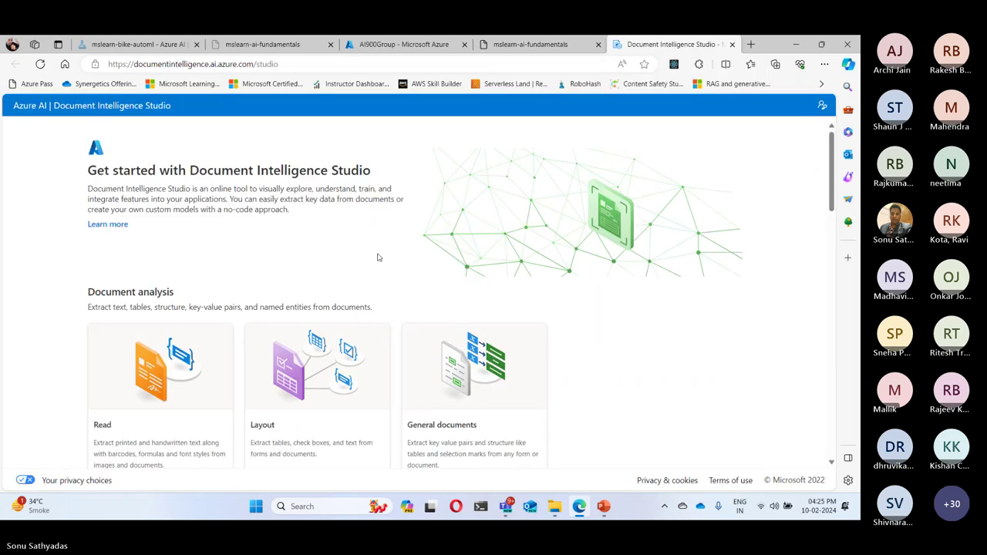
scroll(382, 260, down, 2)
scroll(383, 260, up, 1)
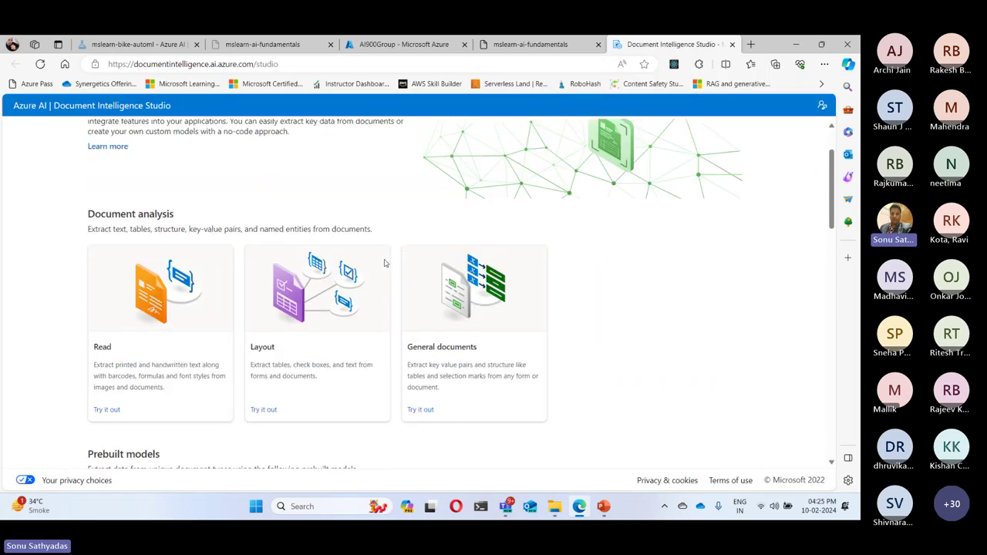
scroll(384, 263, up, 1)
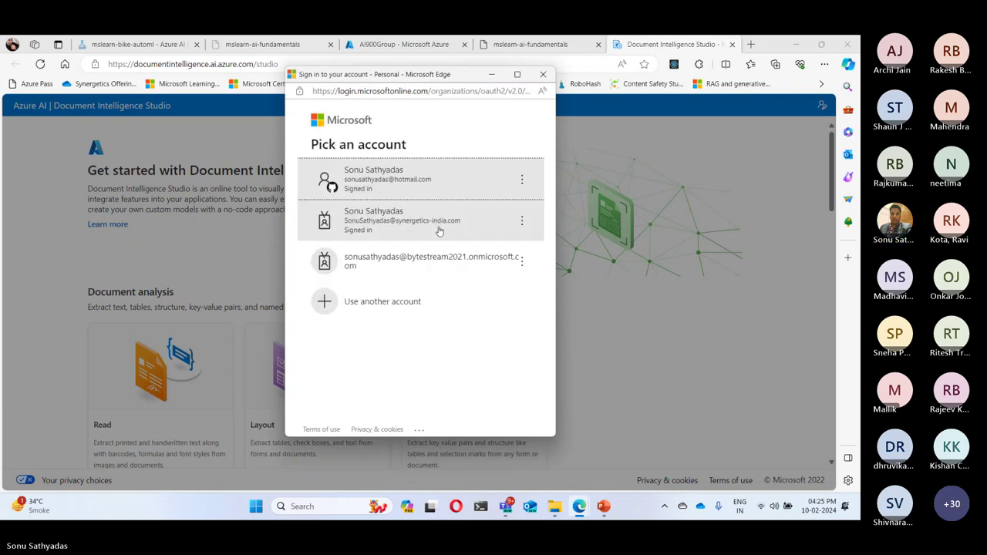
click(413, 179)
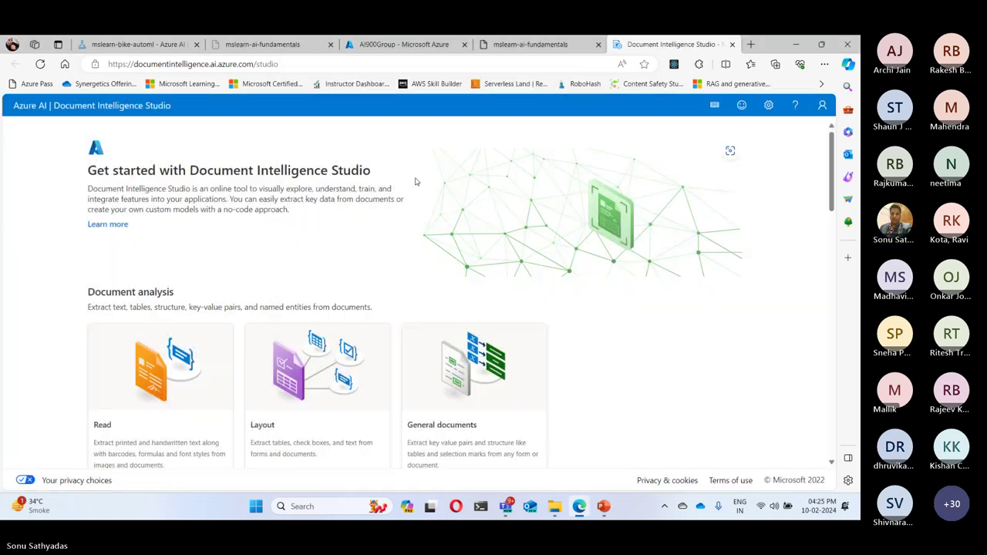
click(769, 107)
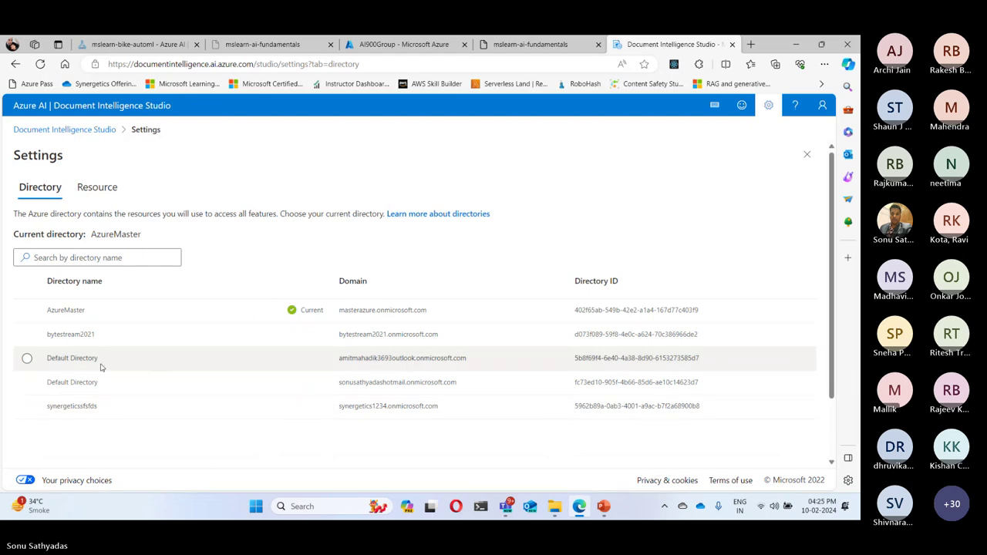
Switch the studio to the second listed Default Directory, the one on the presenter's personal domain, and confirm the reload.
click(27, 382)
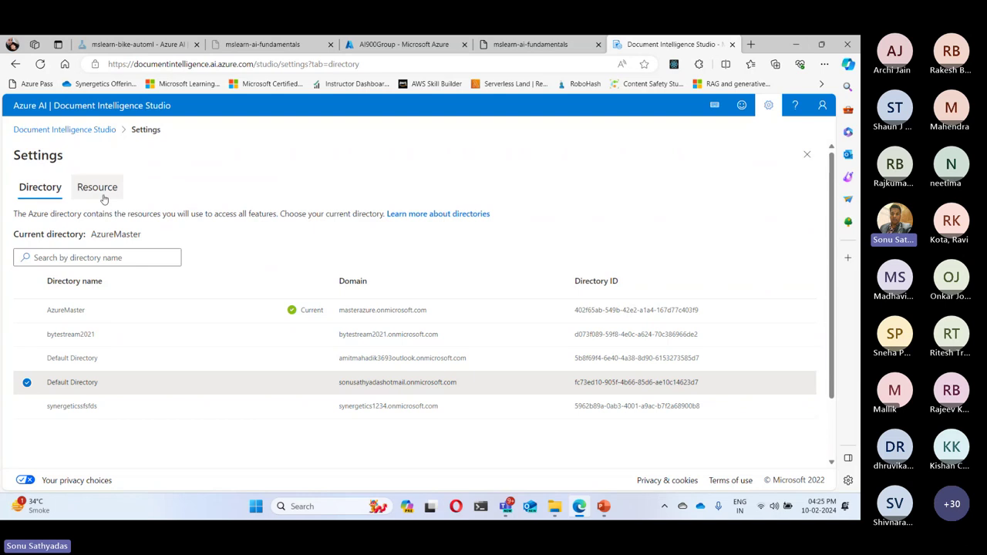
scroll(275, 353, down, 2)
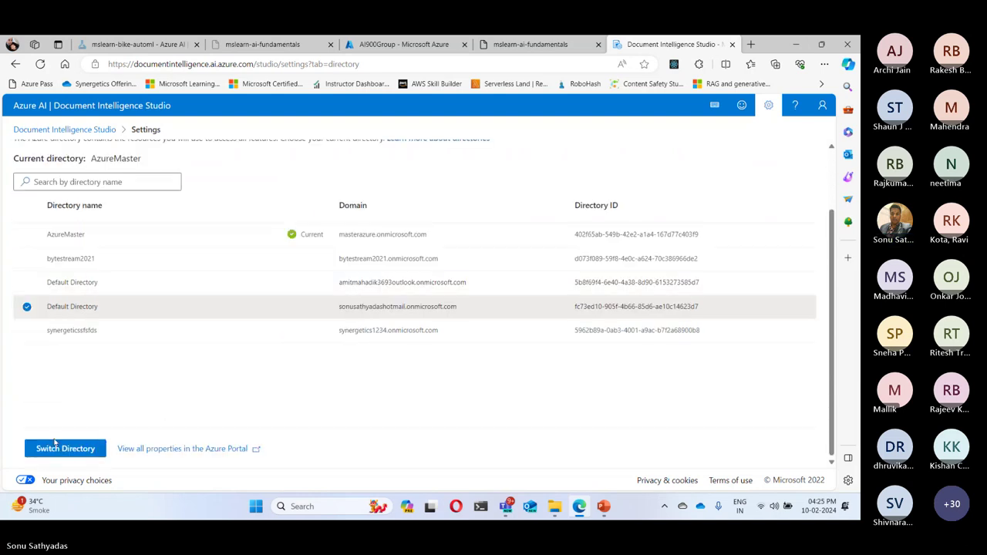
click(60, 448)
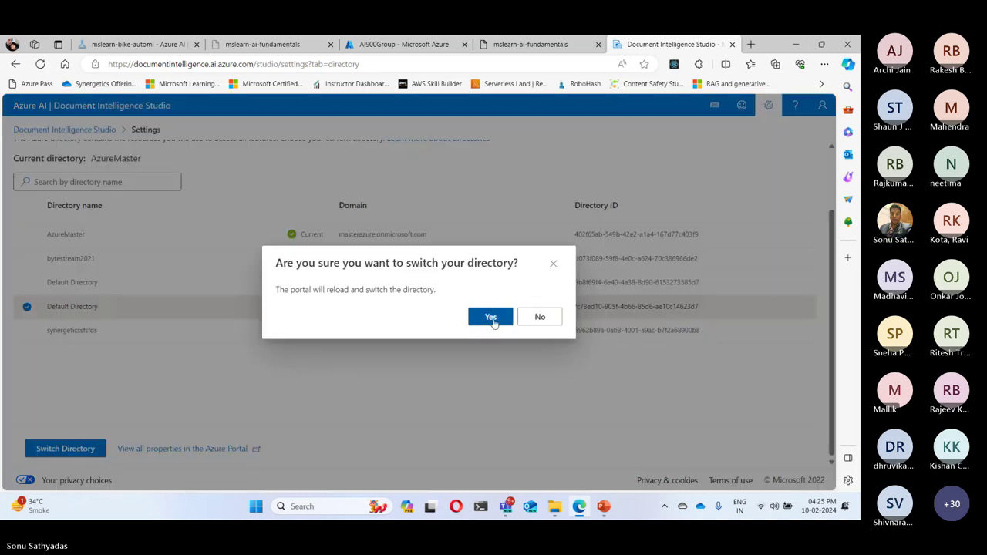
click(489, 316)
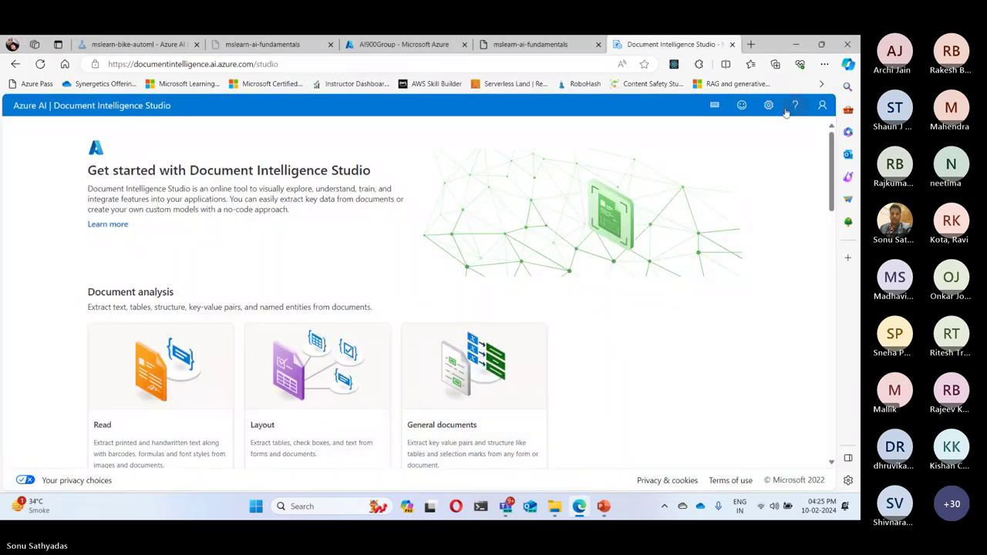
In the studio's resource settings, choose the MSDN Platforms subscription and select the syn-cognitive-service resource.
click(768, 106)
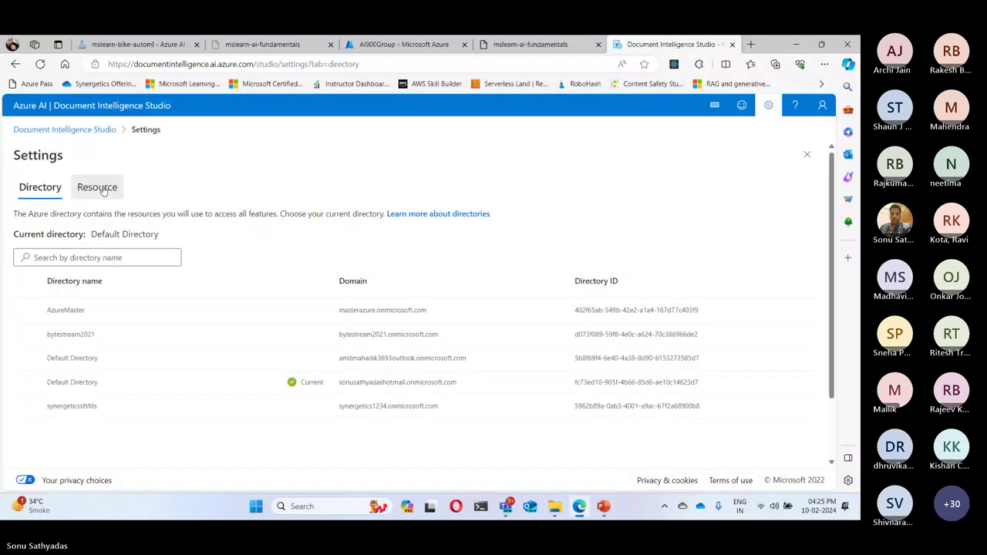
click(103, 188)
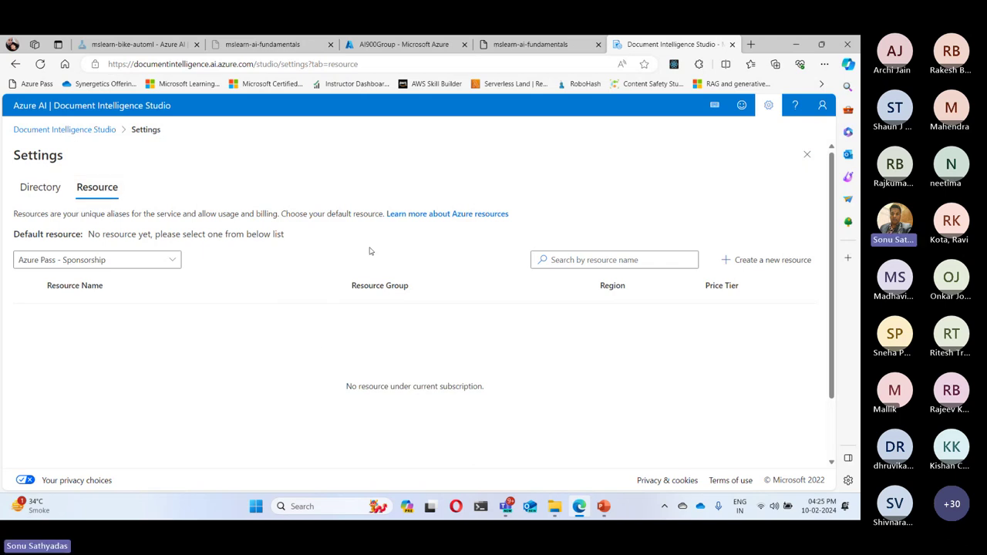
click(138, 260)
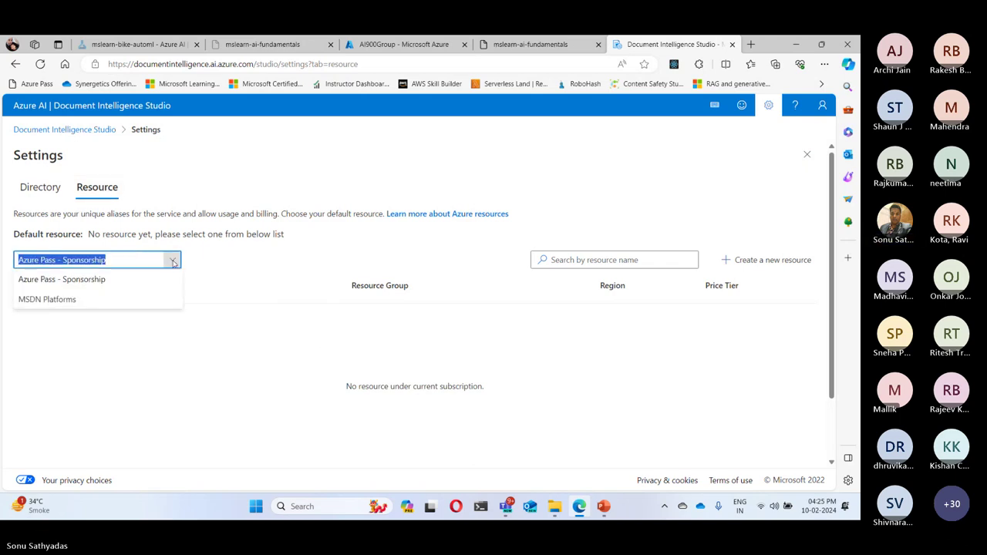
click(71, 301)
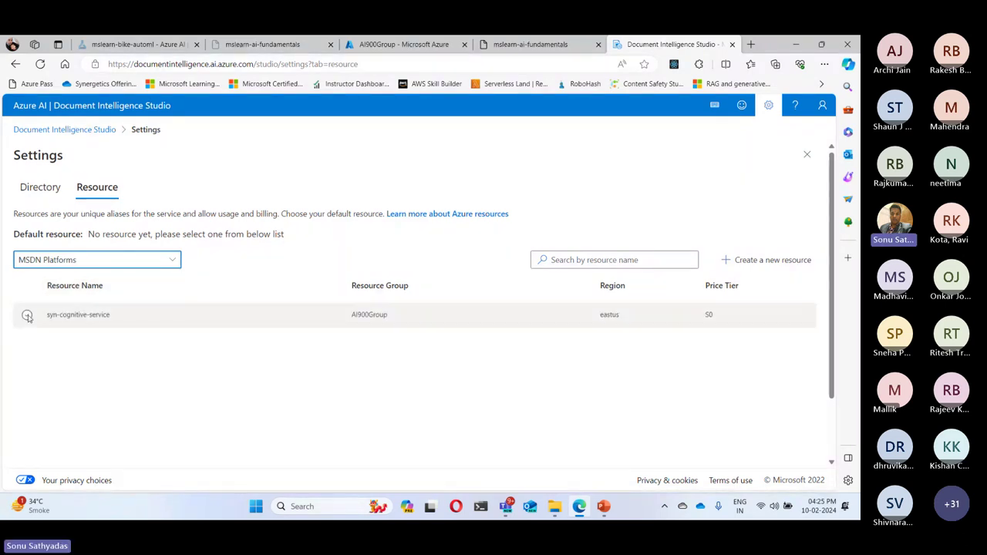
click(28, 316)
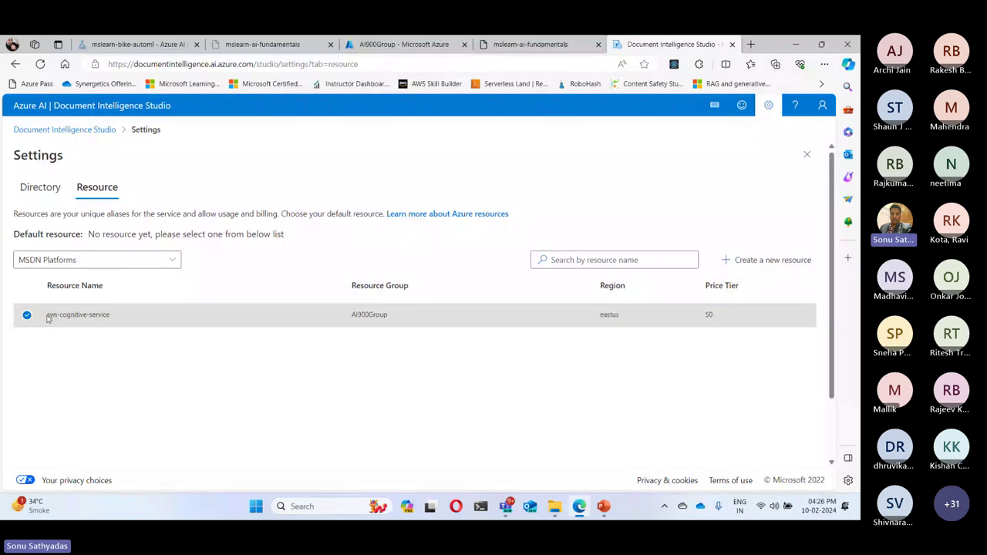
drag(46, 315, 116, 316)
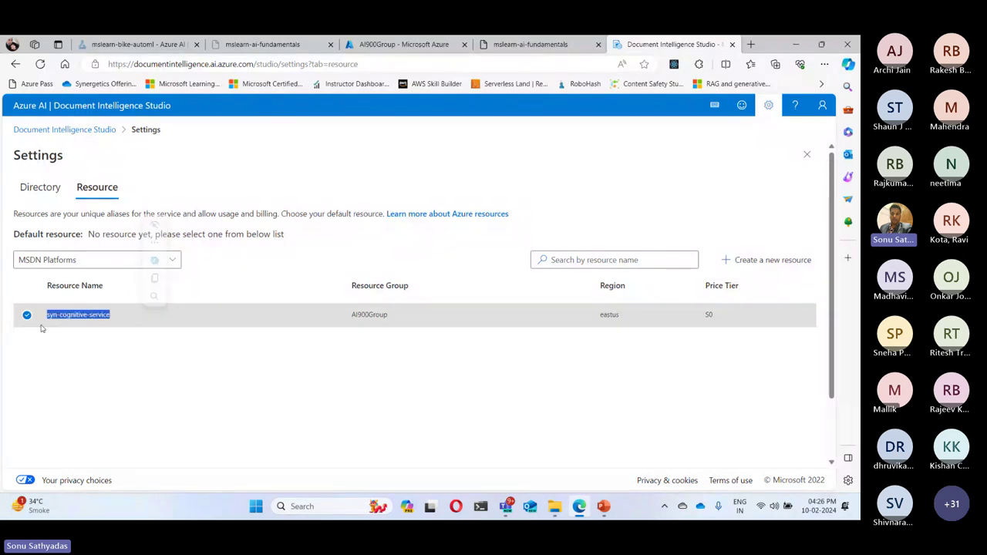
Review the lab instructions for creating a Document Intelligence resource and the following receipt analysis section.
click(539, 51)
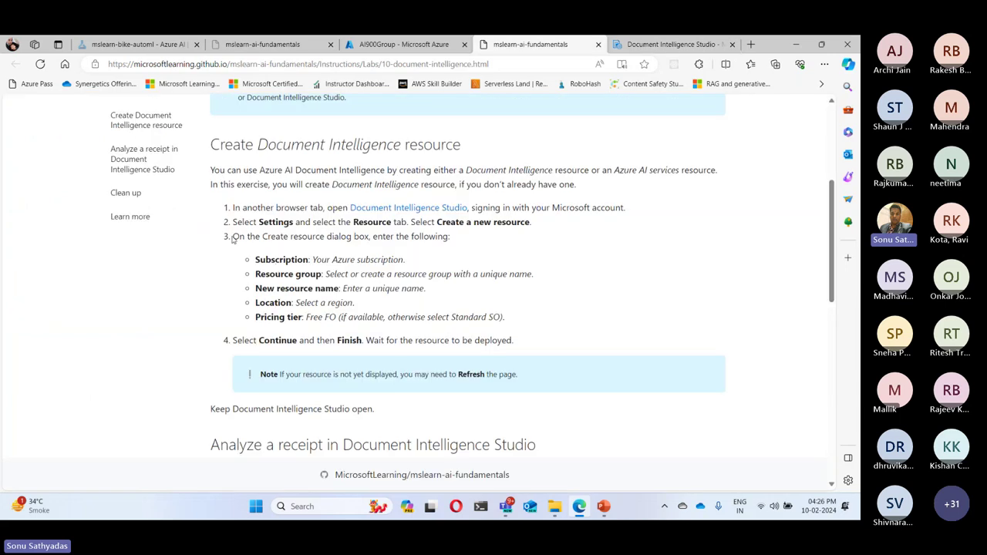
drag(233, 238, 523, 341)
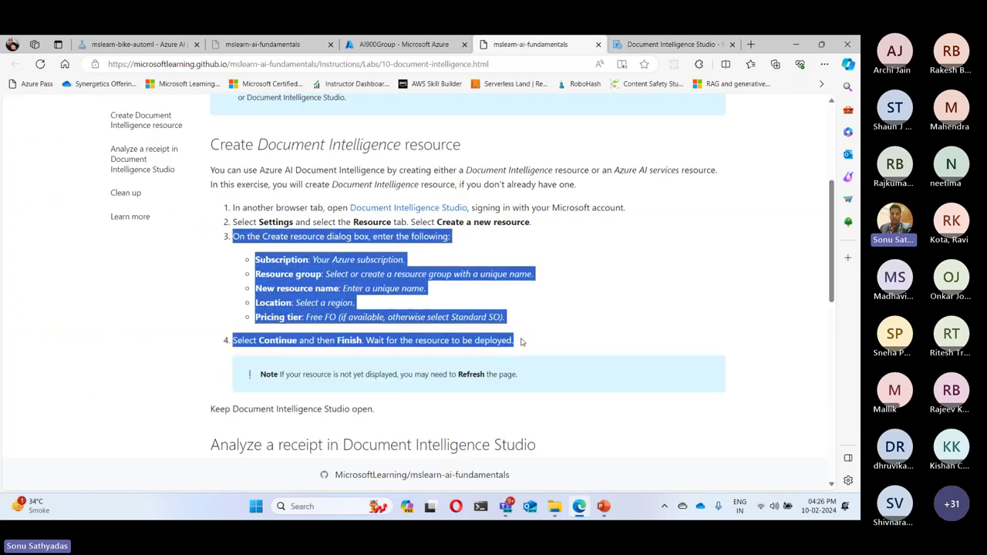
scroll(544, 349, down, 4)
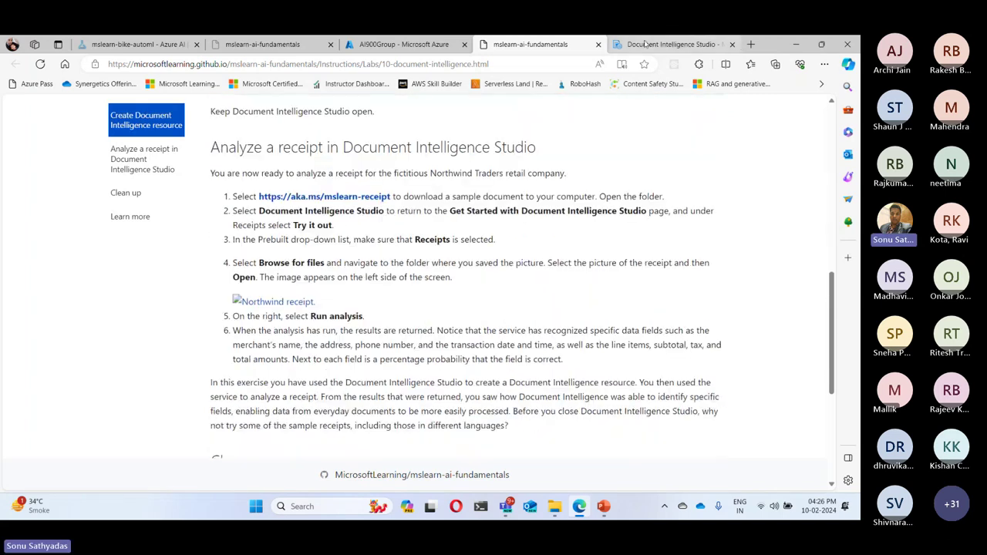
Return to Document Intelligence Studio and make the selected syn-cognitive-service the default resource, confirming the switch.
click(670, 44)
click(44, 357)
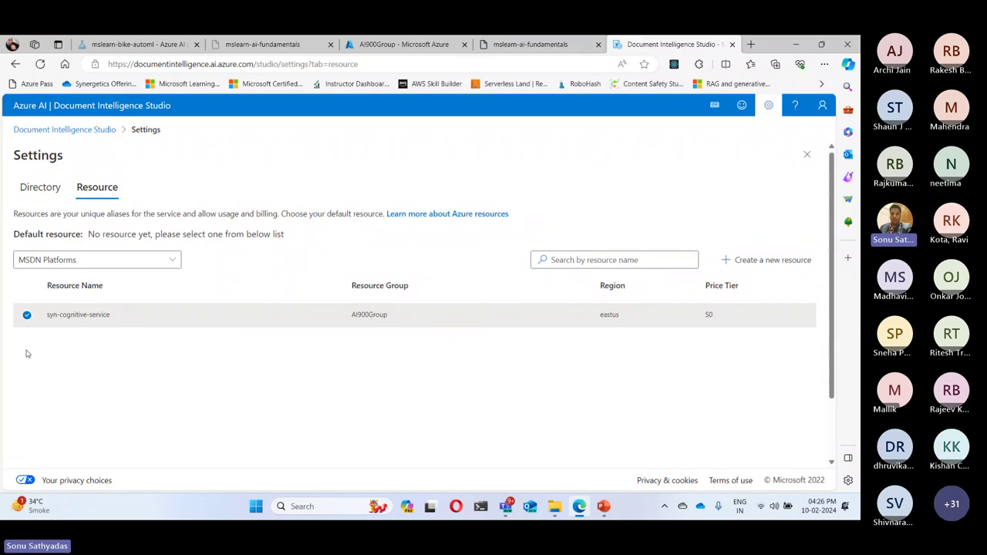
scroll(24, 324, down, 1)
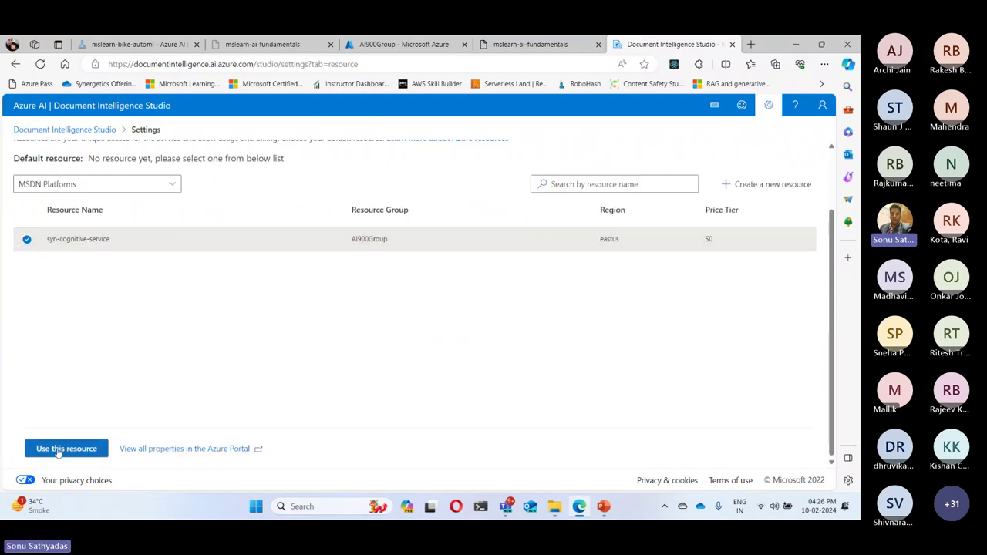
click(58, 451)
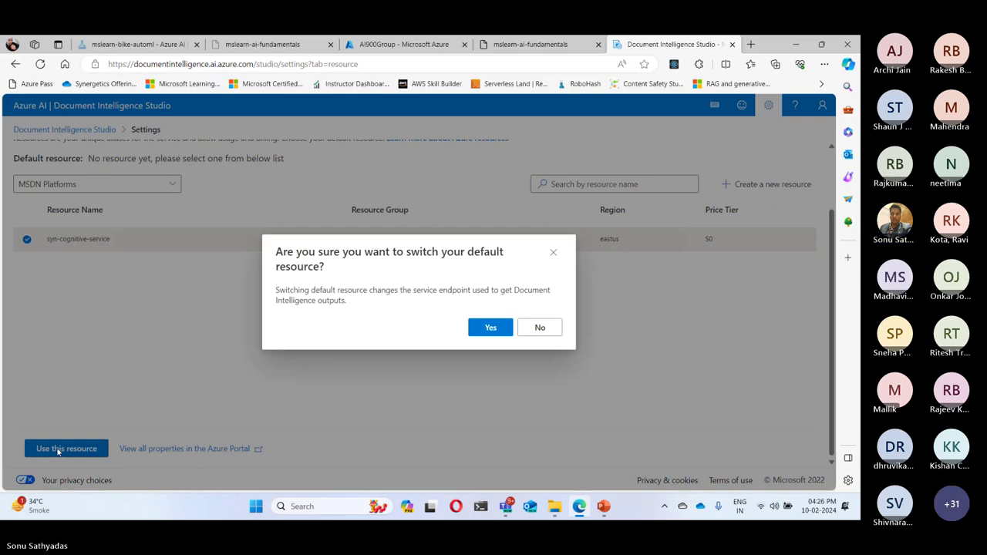
key(Return)
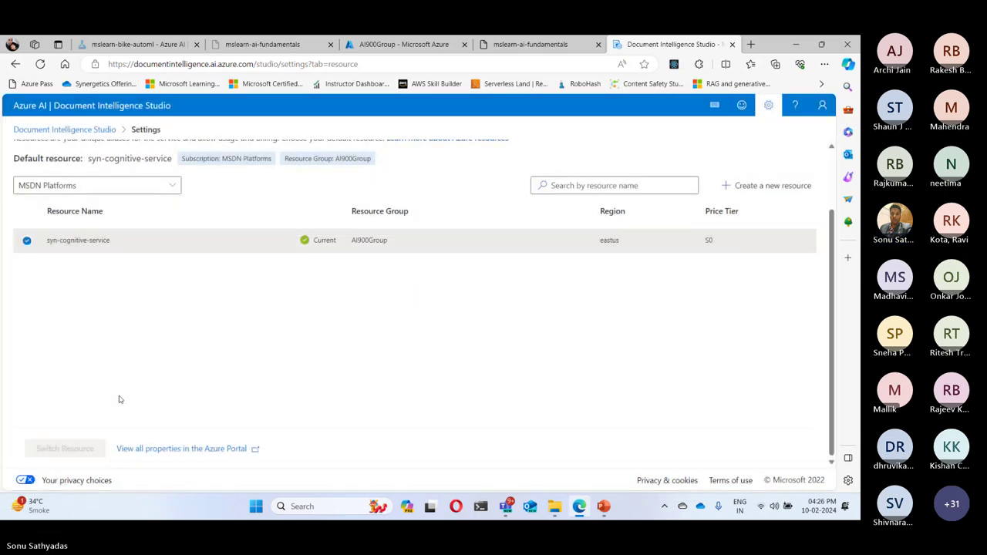
Open the sample Northwind Traders receipt from the lab page, save it to the Desktop as the JPEG image receipt, and return to the instructions.
click(544, 45)
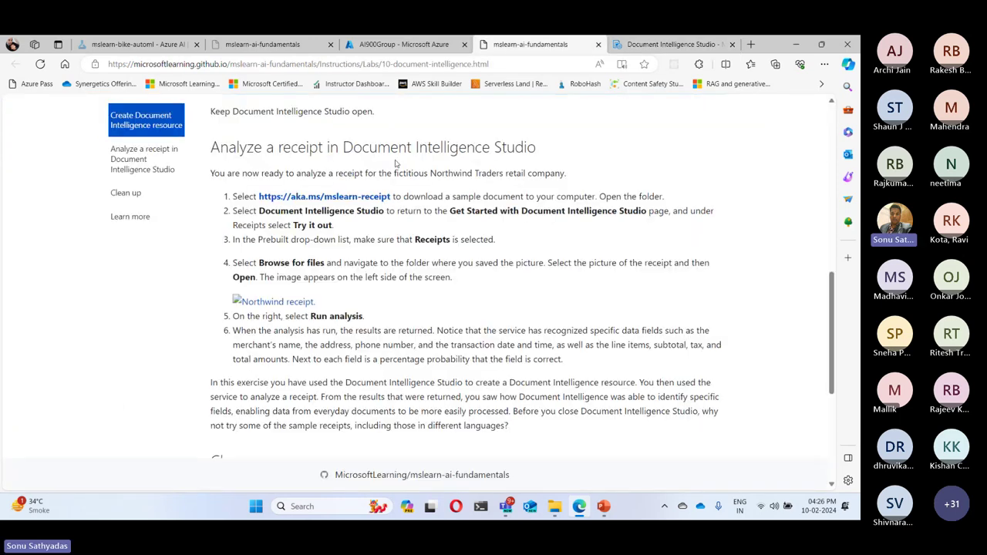
click(375, 197)
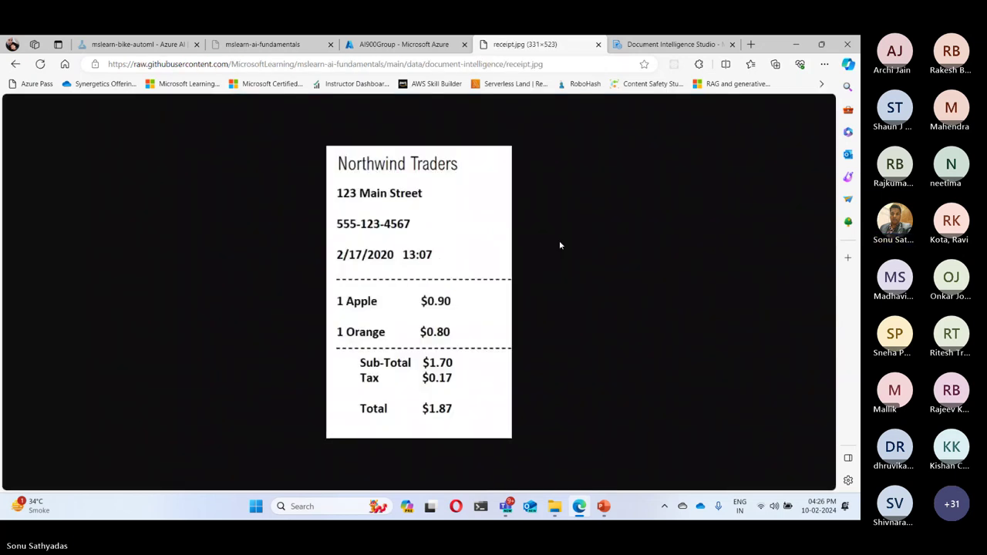
right_click(421, 205)
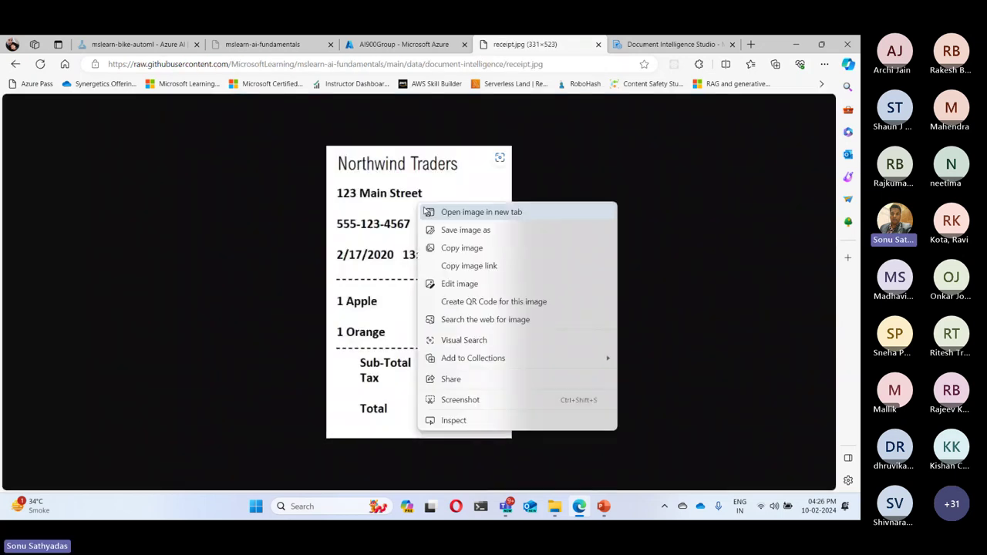
click(479, 229)
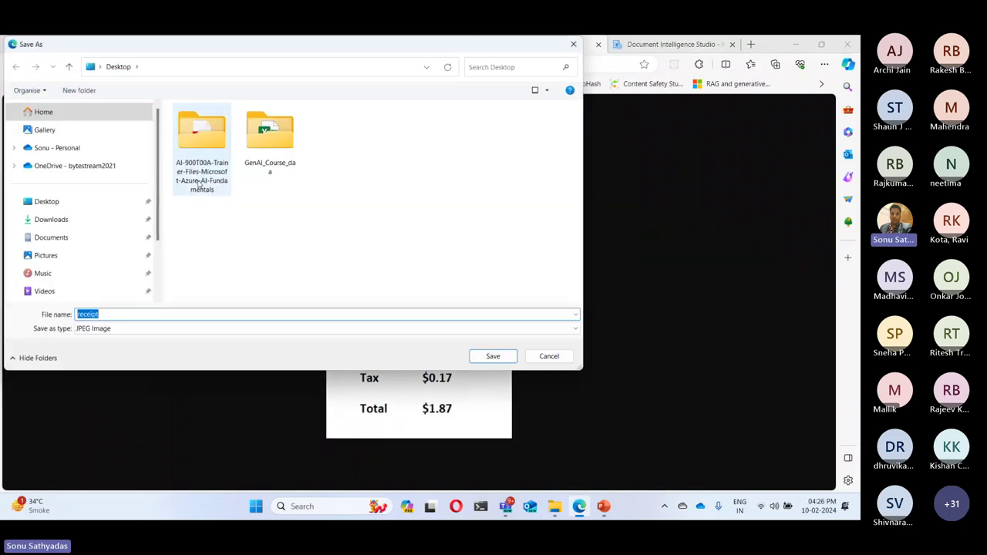
click(497, 357)
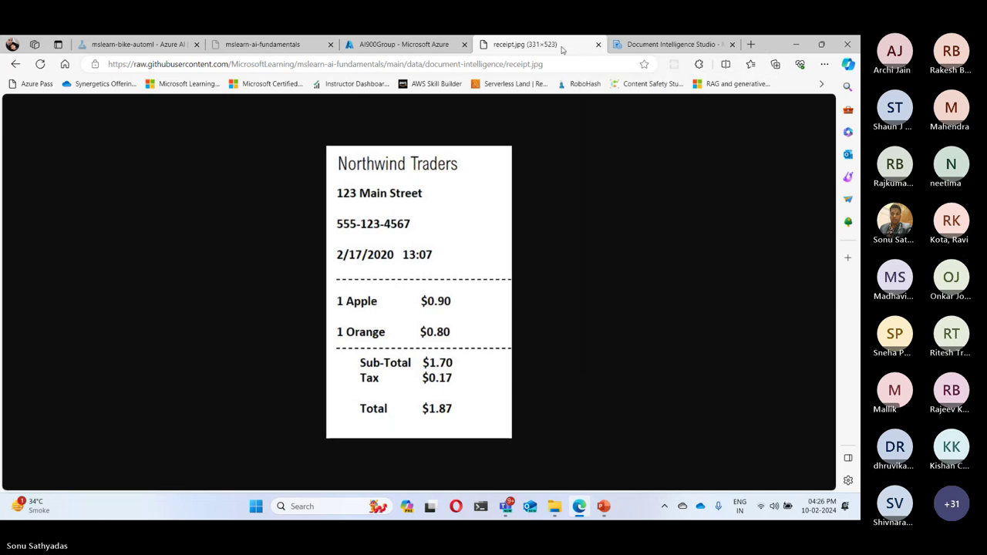
click(15, 64)
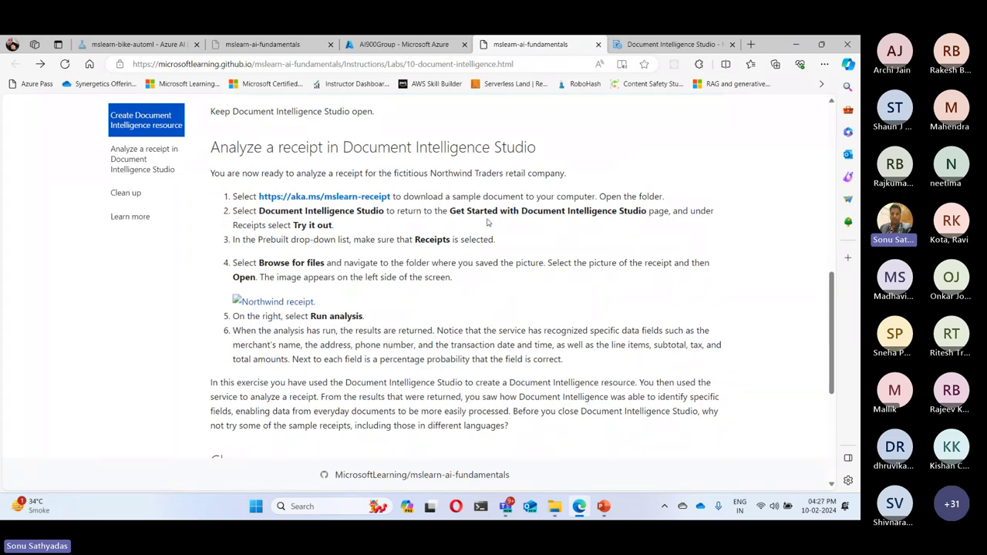
Go back to the Document Intelligence Studio start page, open the prebuilt Receipts model, and dismiss the introductory tips.
drag(492, 212, 614, 212)
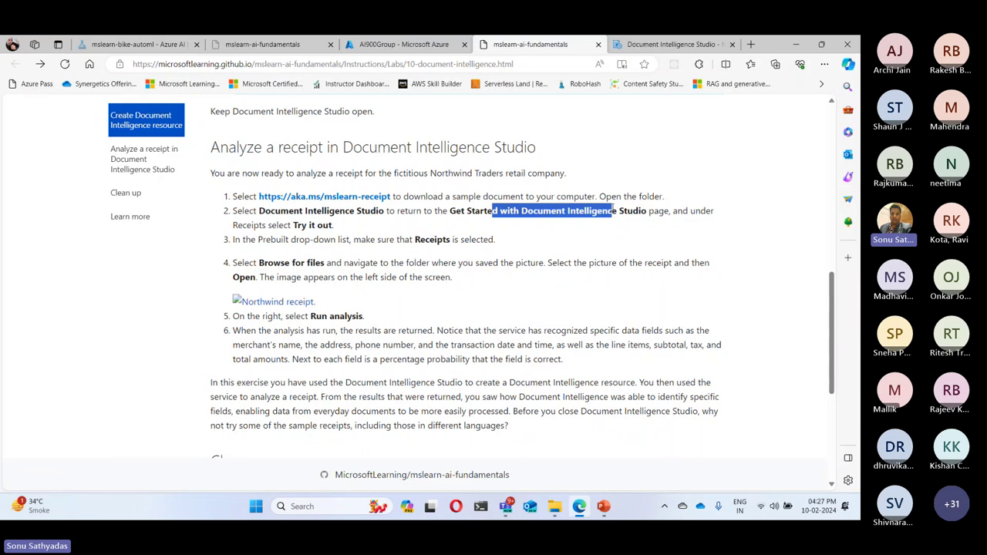
click(680, 48)
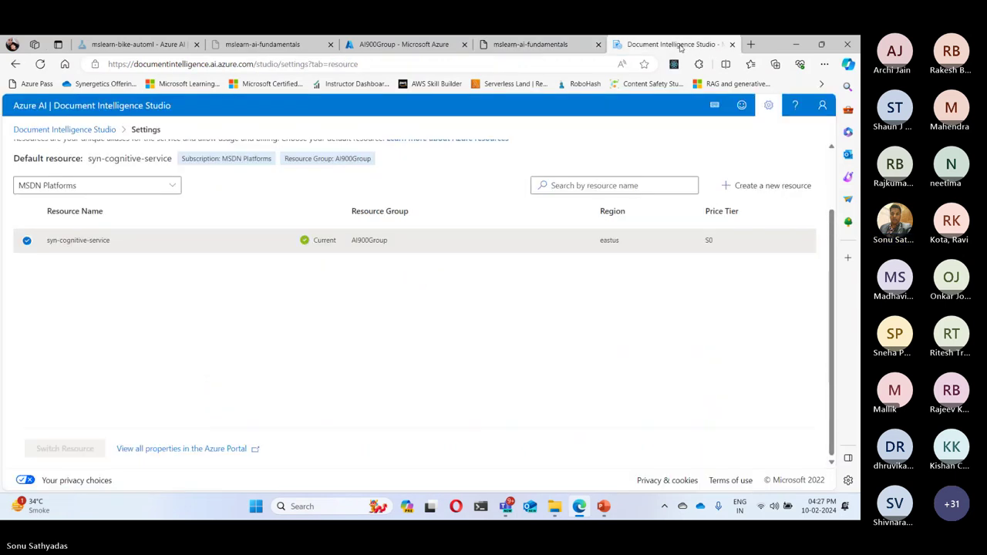
click(85, 130)
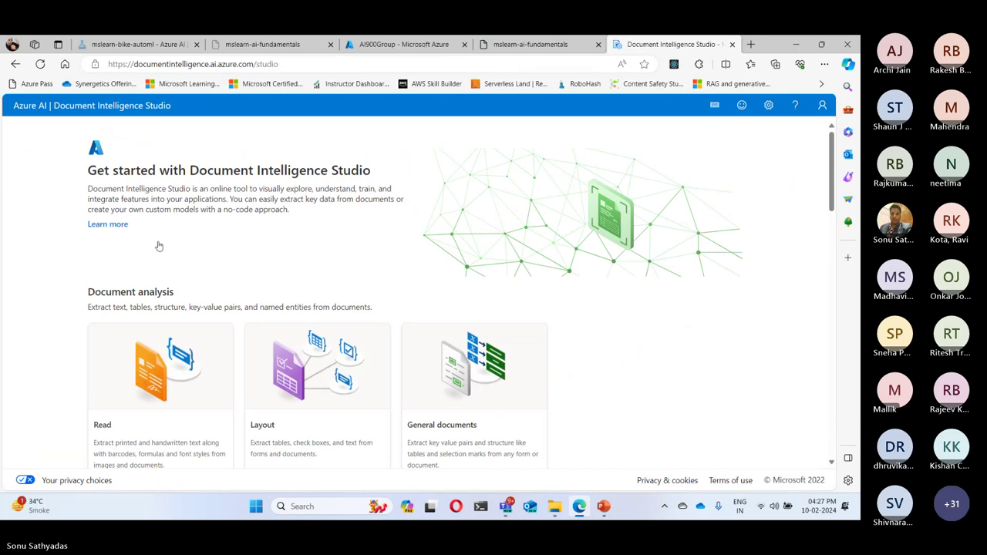
scroll(220, 293, down, 2)
scroll(225, 299, down, 2)
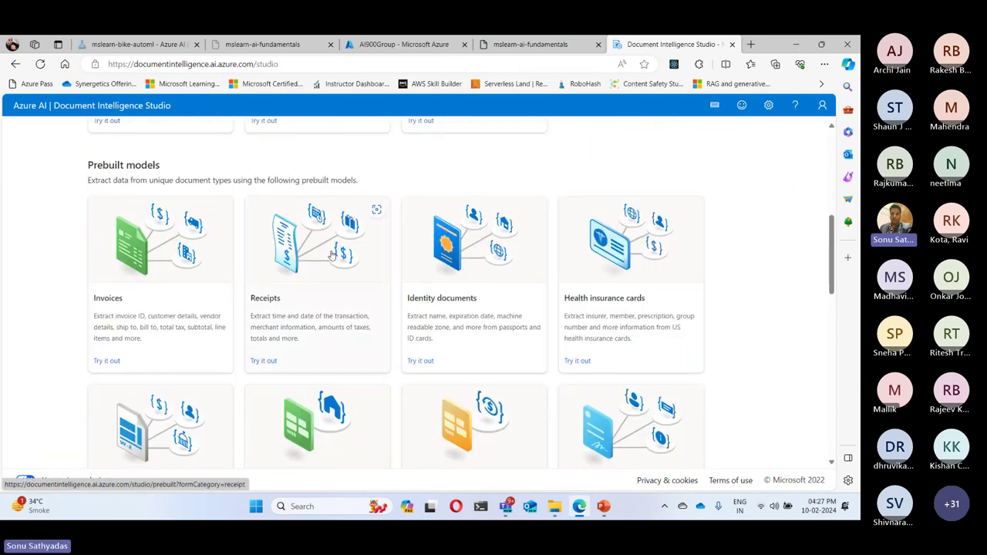
scroll(332, 262, up, 4)
scroll(316, 303, down, 4)
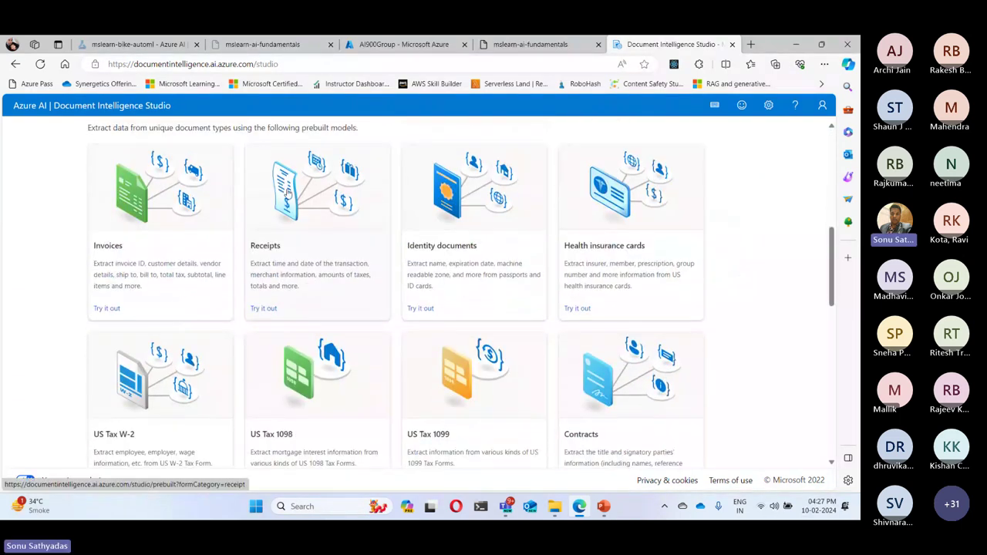
click(262, 307)
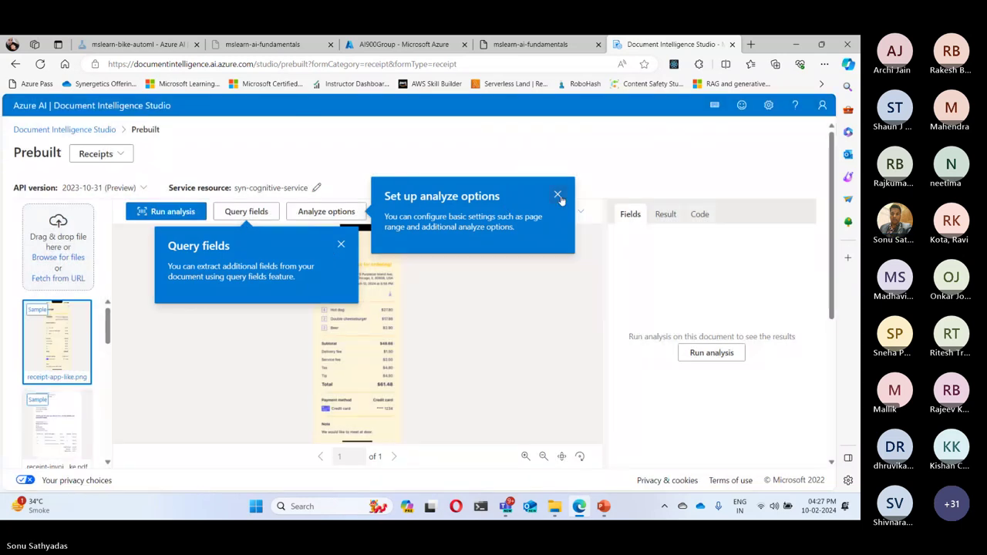
click(558, 195)
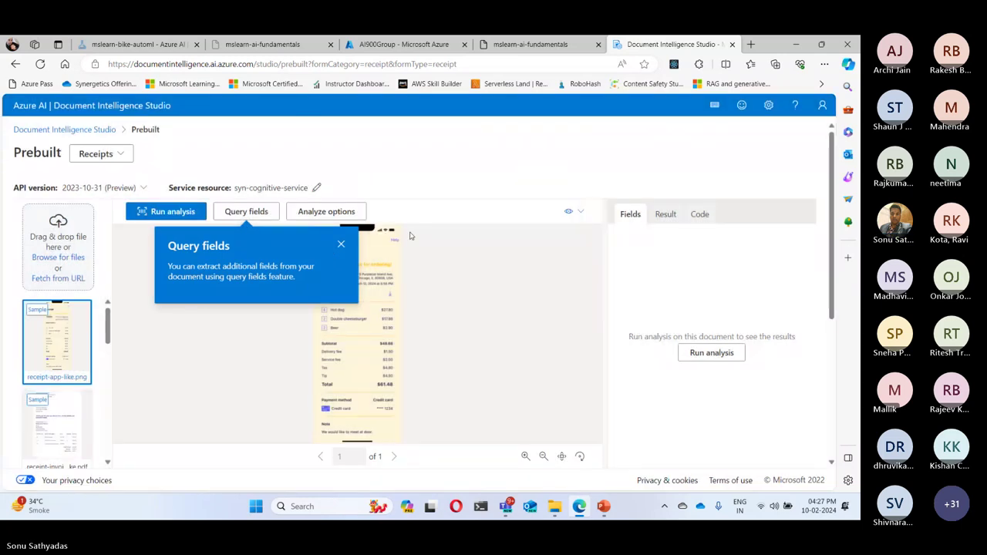
click(341, 245)
Review the lab's instruction for trying out Receipts, and check in the studio that Receipts is the selected prebuilt model.
click(539, 44)
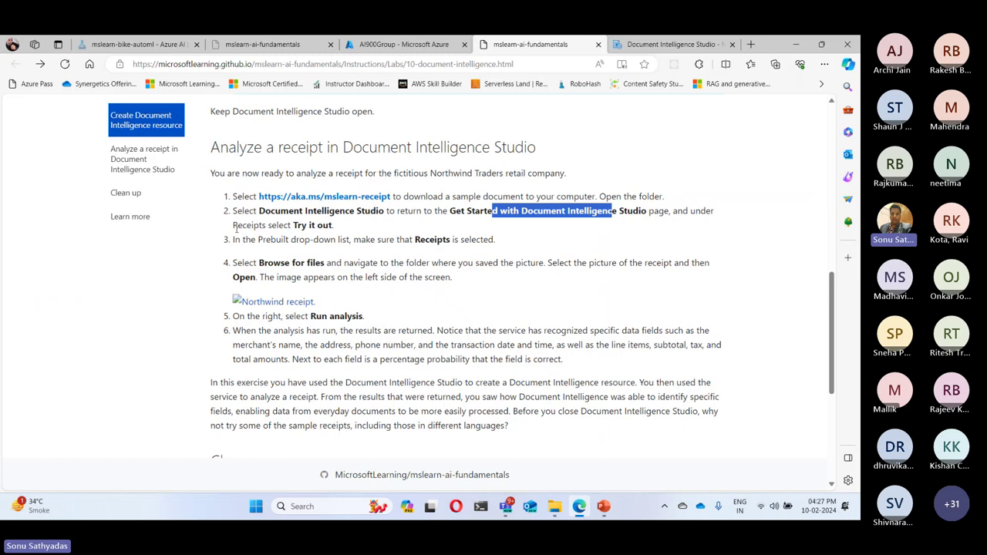
drag(233, 224, 333, 225)
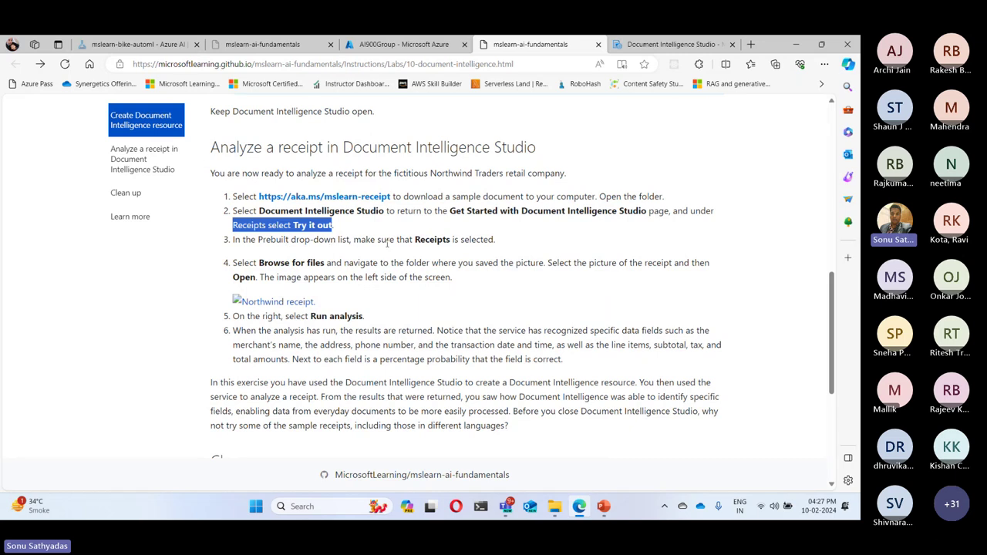
click(657, 44)
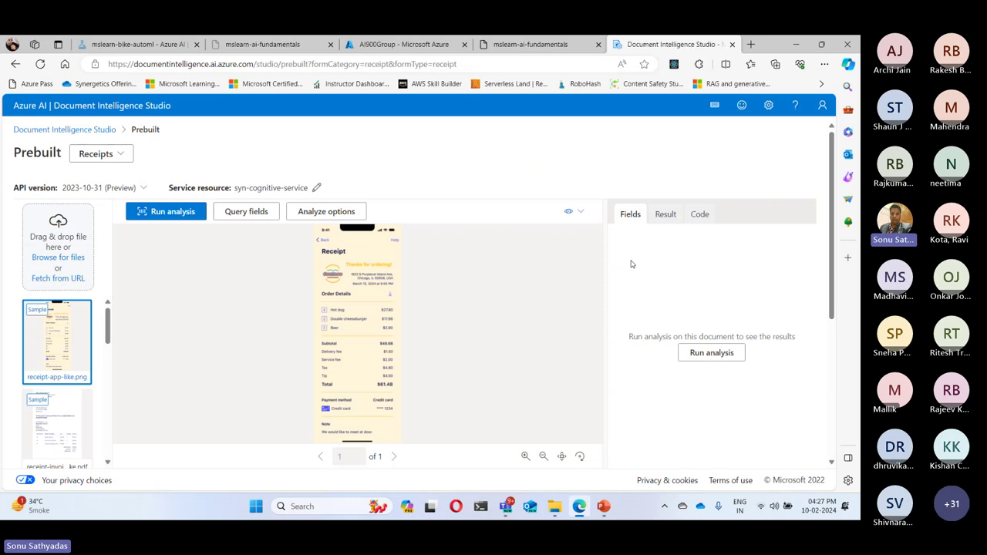
click(121, 155)
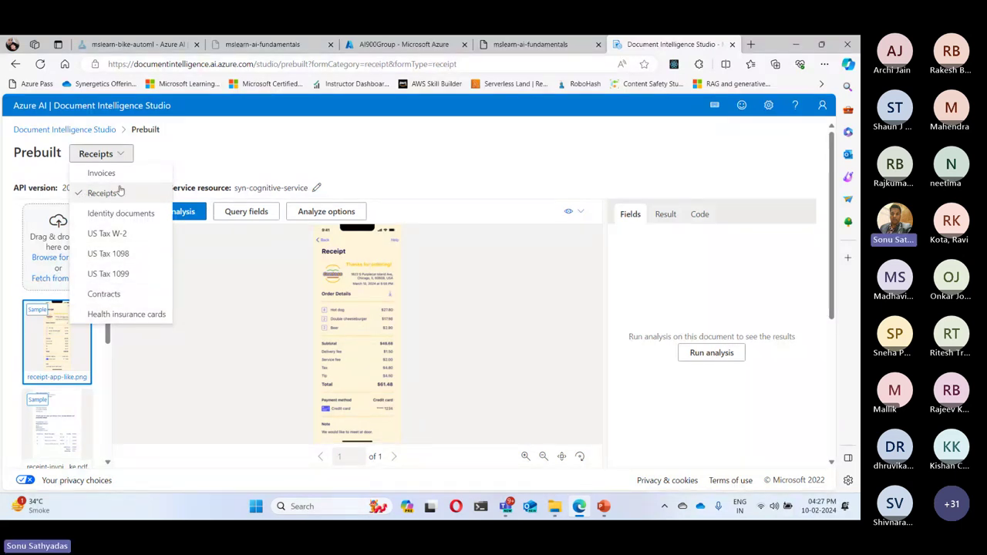
click(362, 163)
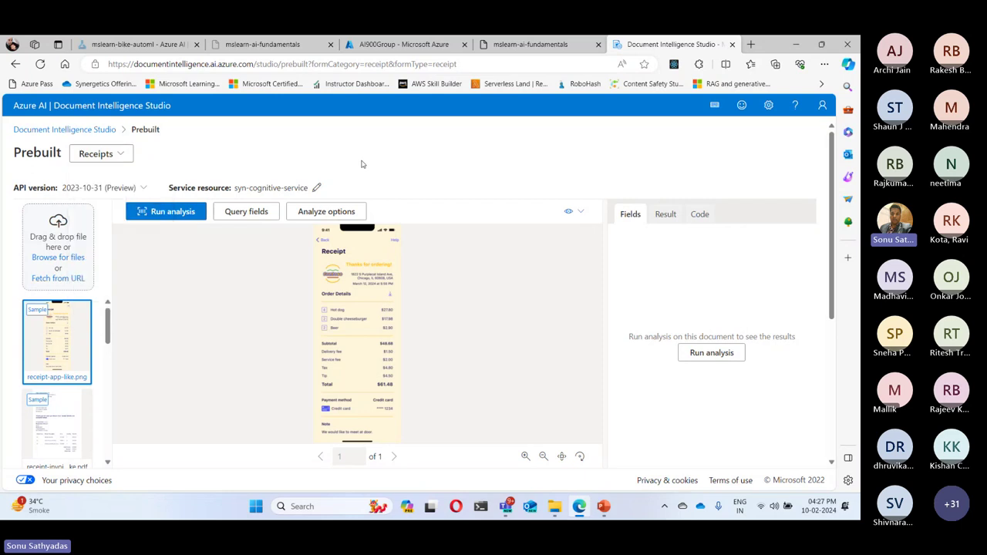
Check the lab's file-browsing instruction, and upload the receipt image from the Desktop into the Receipts model.
click(540, 44)
drag(233, 263, 332, 264)
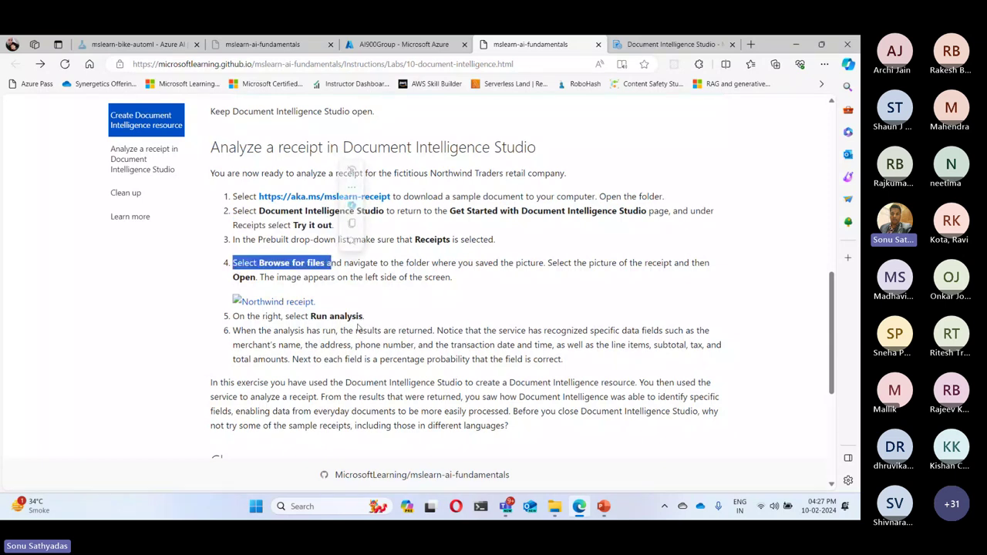
click(646, 46)
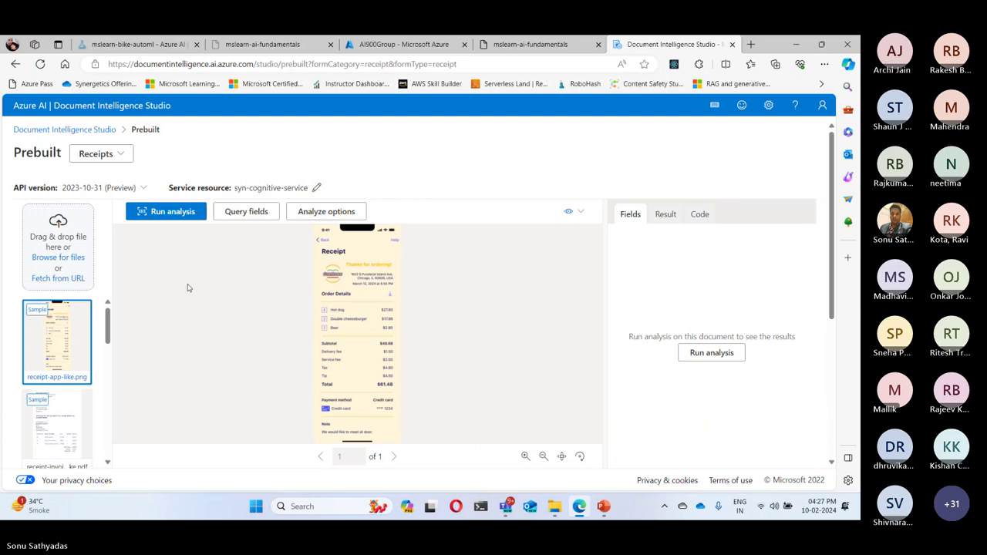
click(59, 259)
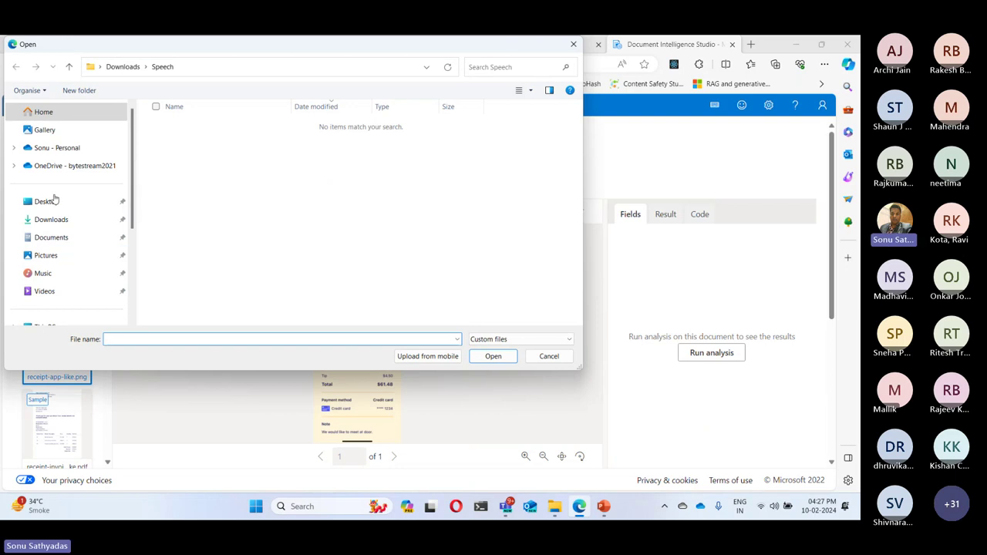
click(54, 200)
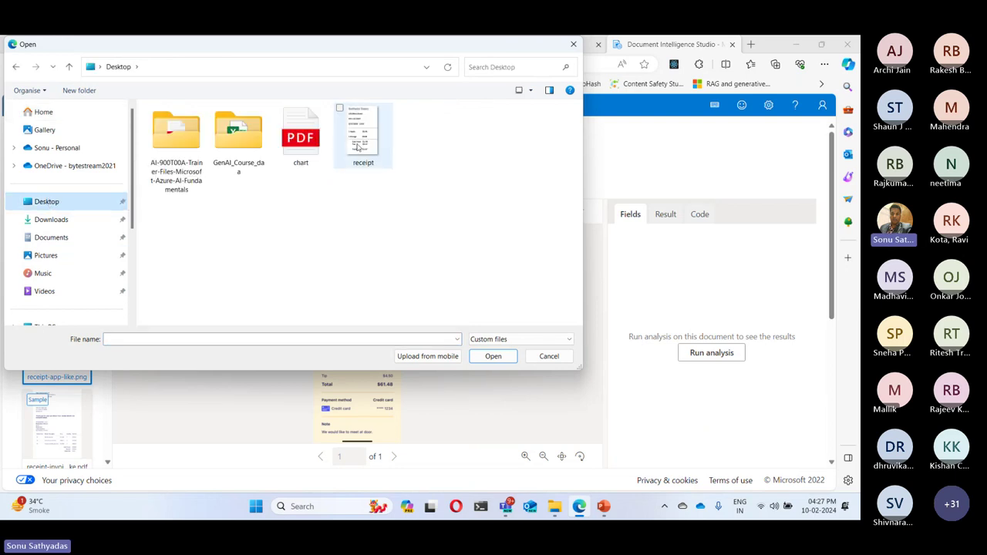
double_click(358, 142)
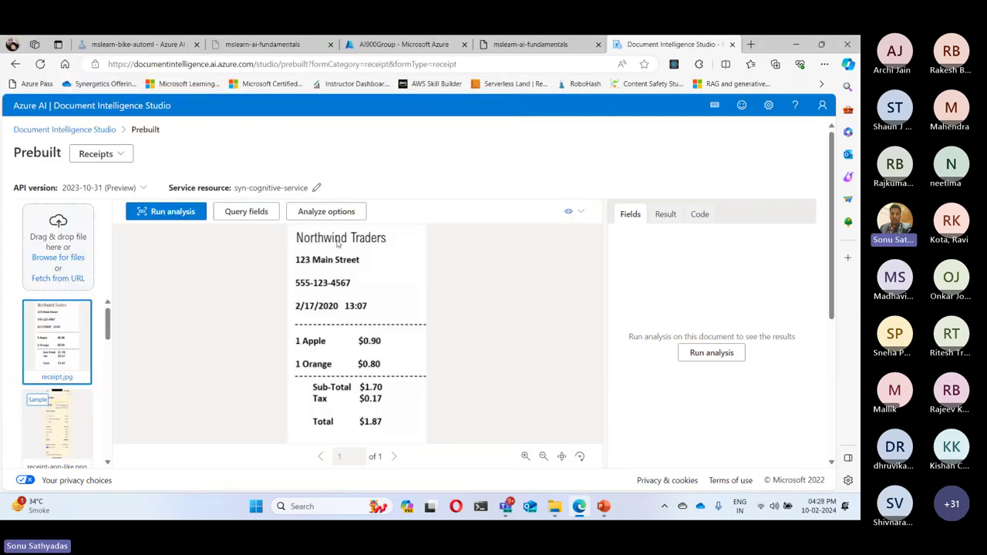
Check the lab's analysis instruction, and run the analysis on the uploaded receipt.jpg in the studio.
click(579, 45)
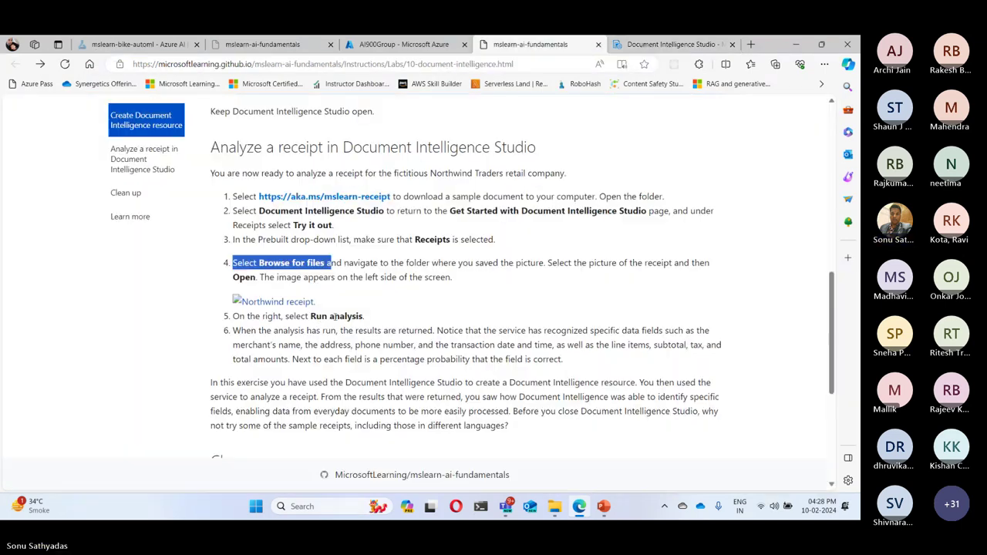
drag(311, 317, 380, 321)
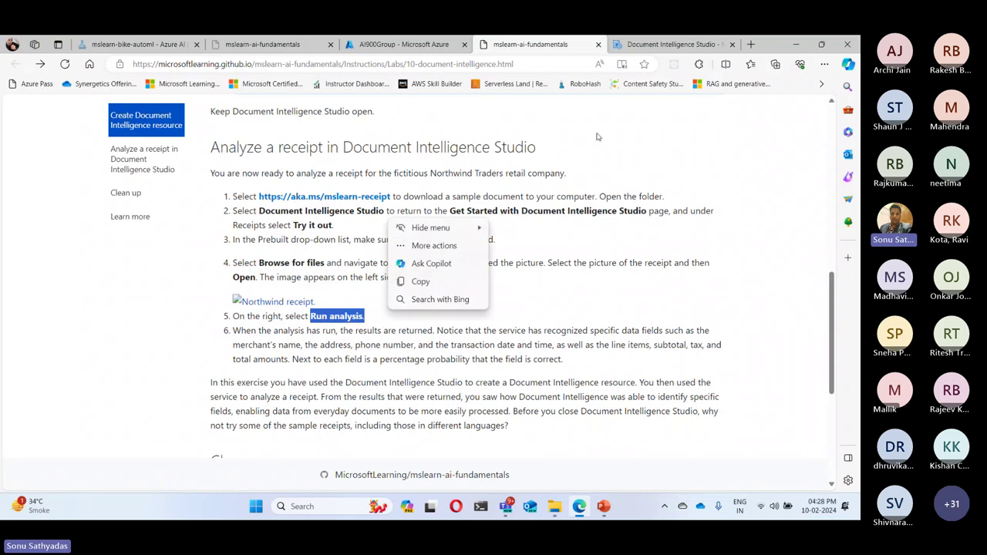
click(670, 44)
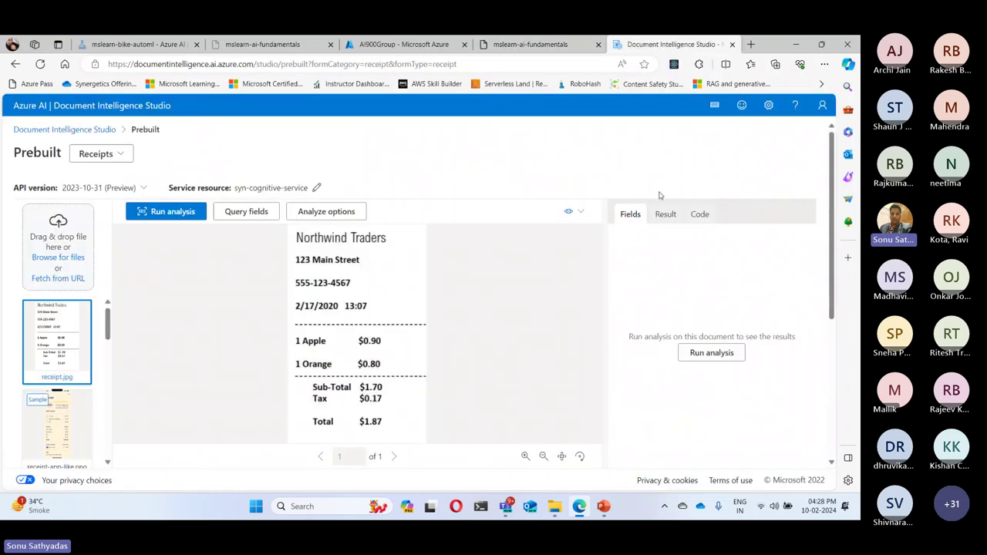
click(711, 352)
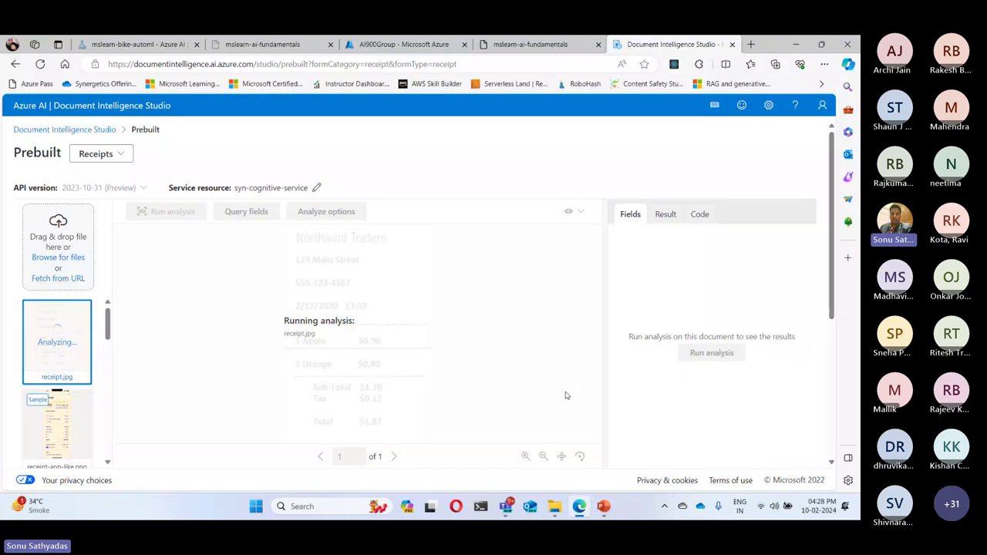
Examine the fields extracted from the Northwind Traders receipt, their confidence percentages and the matching highlights on the enlarged image.
mouse_move(334, 242)
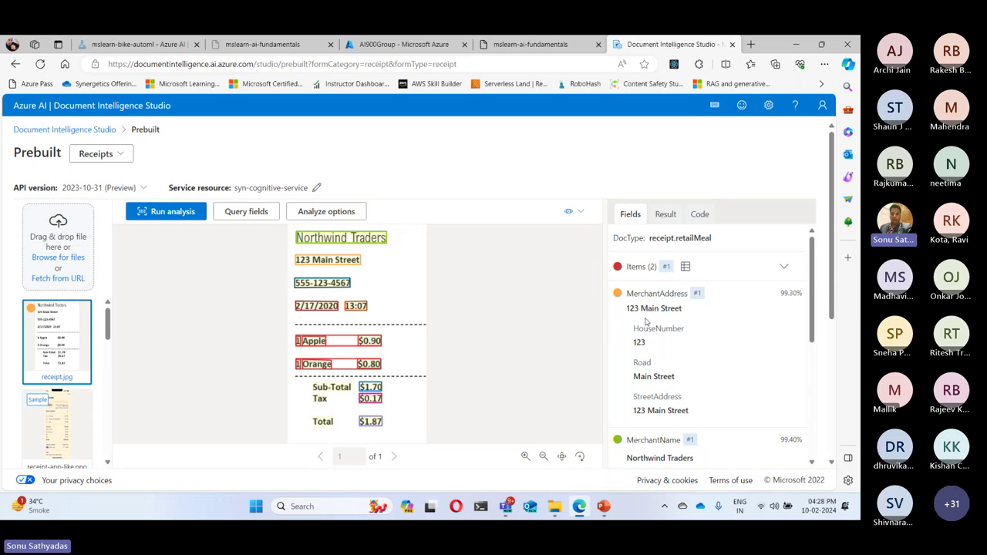
mouse_move(656, 306)
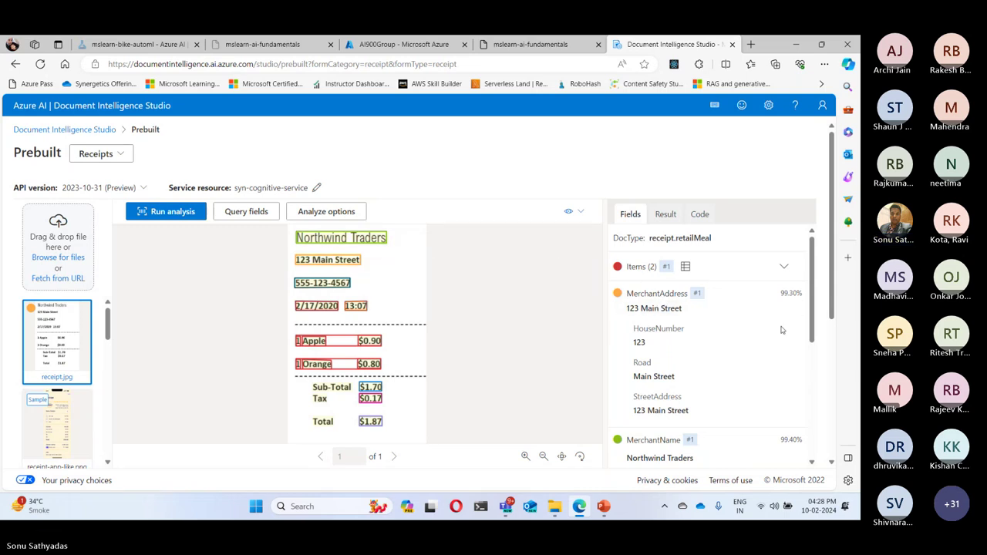
mouse_move(382, 241)
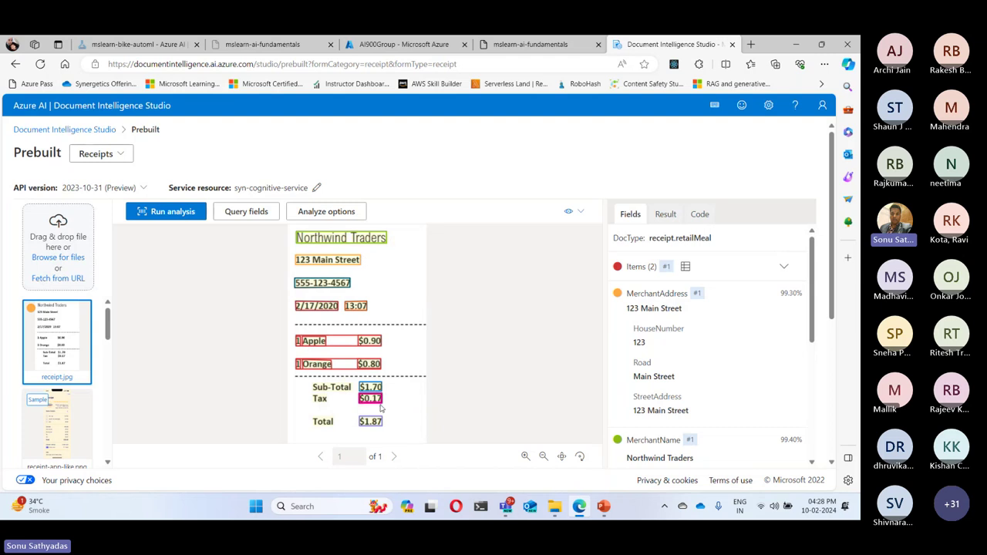
scroll(727, 324, down, 5)
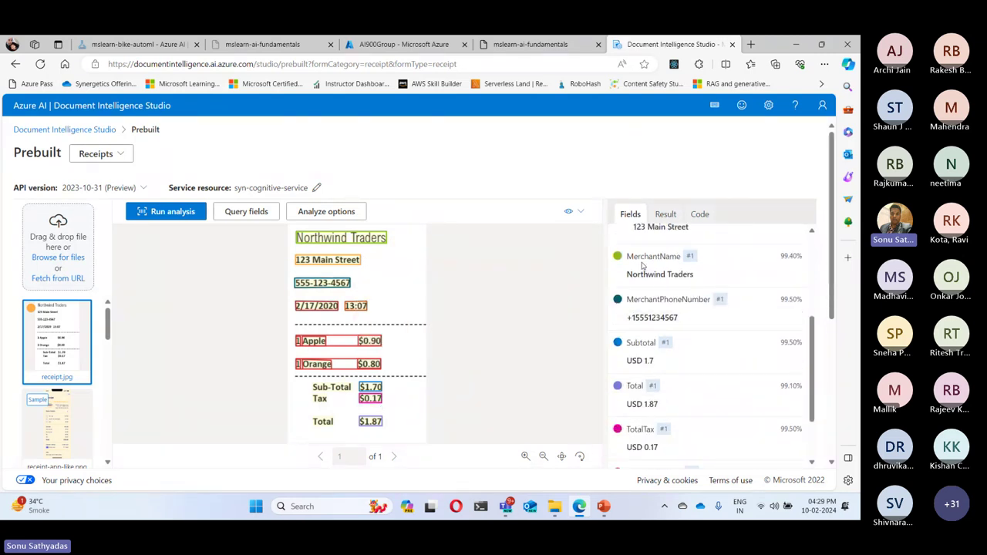
scroll(663, 286, up, 2)
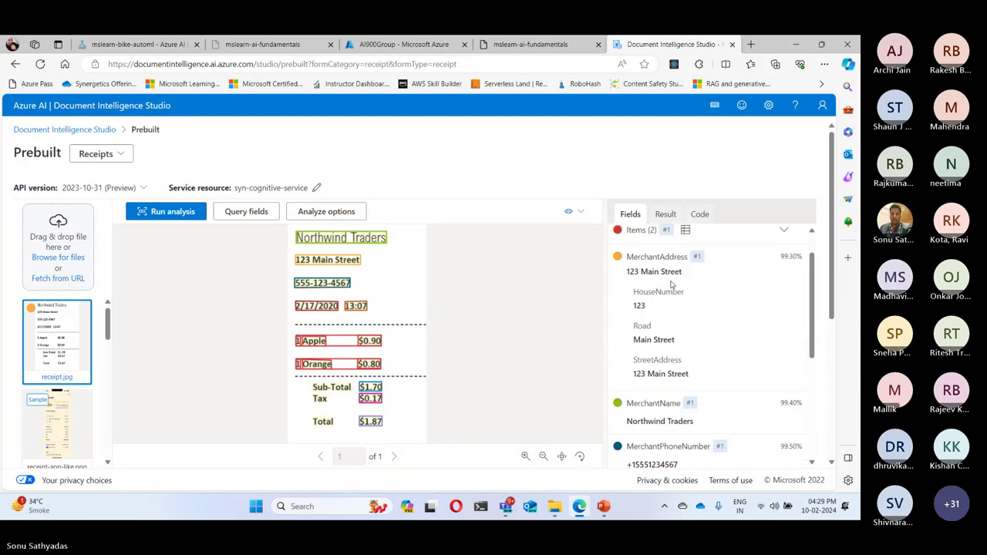
scroll(694, 360, down, 1)
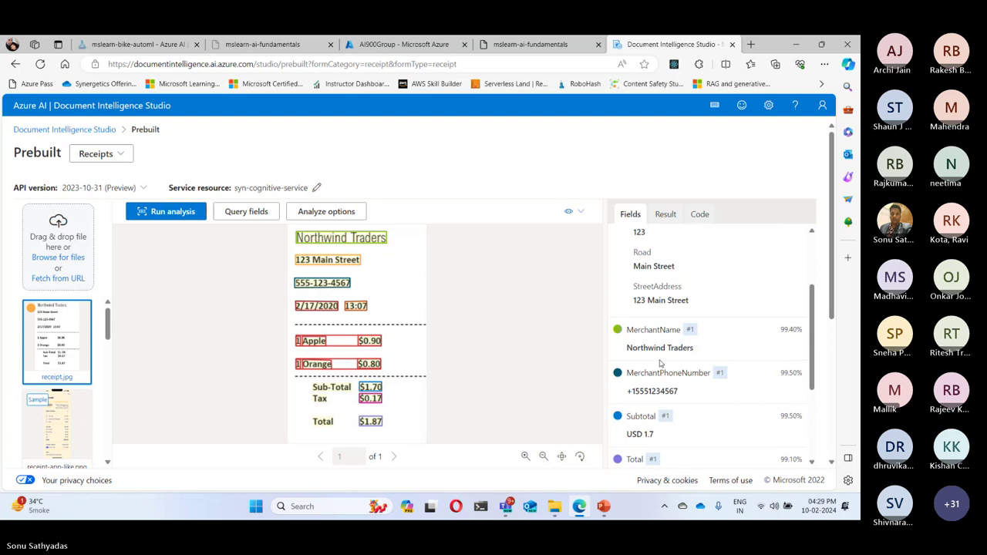
mouse_move(668, 334)
scroll(665, 347, down, 1)
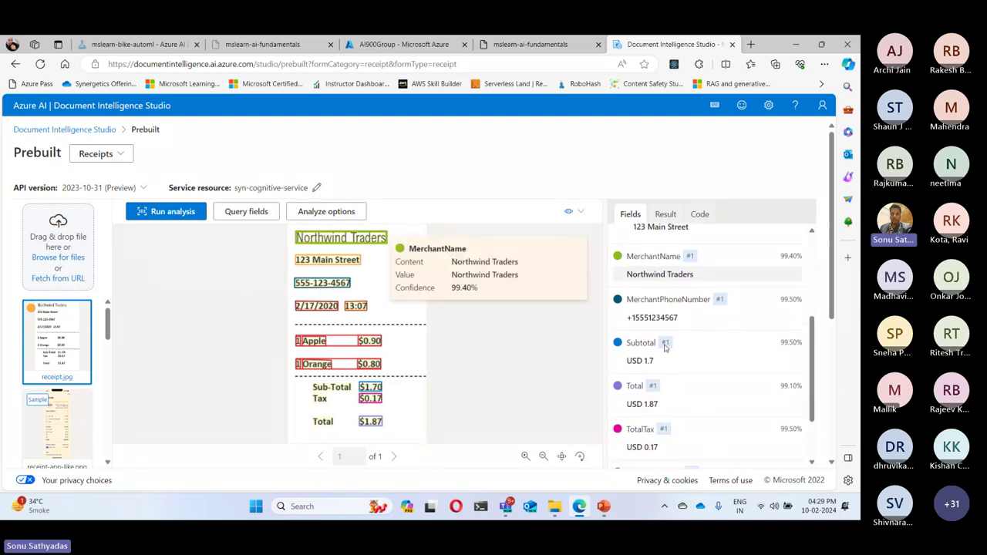
scroll(659, 354, down, 1)
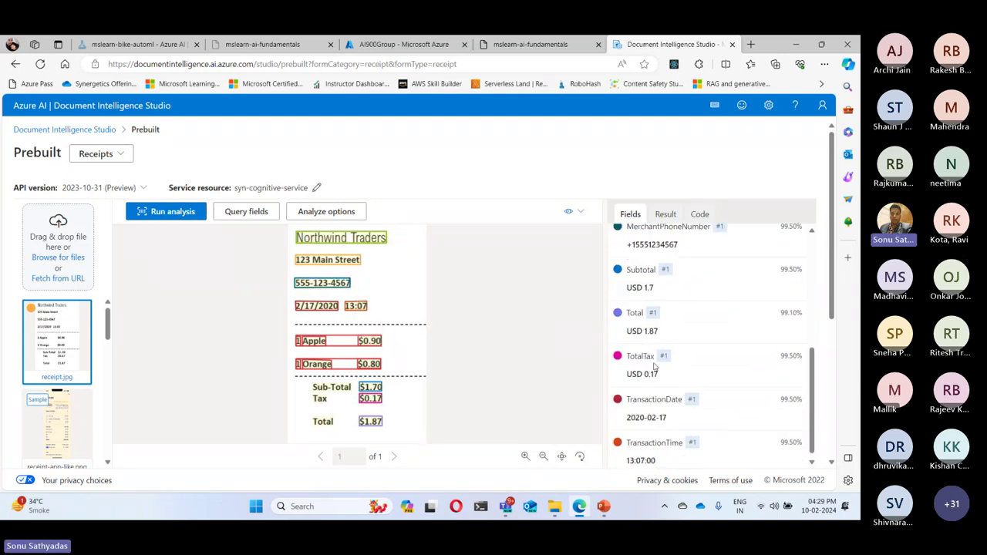
scroll(671, 372, down, 2)
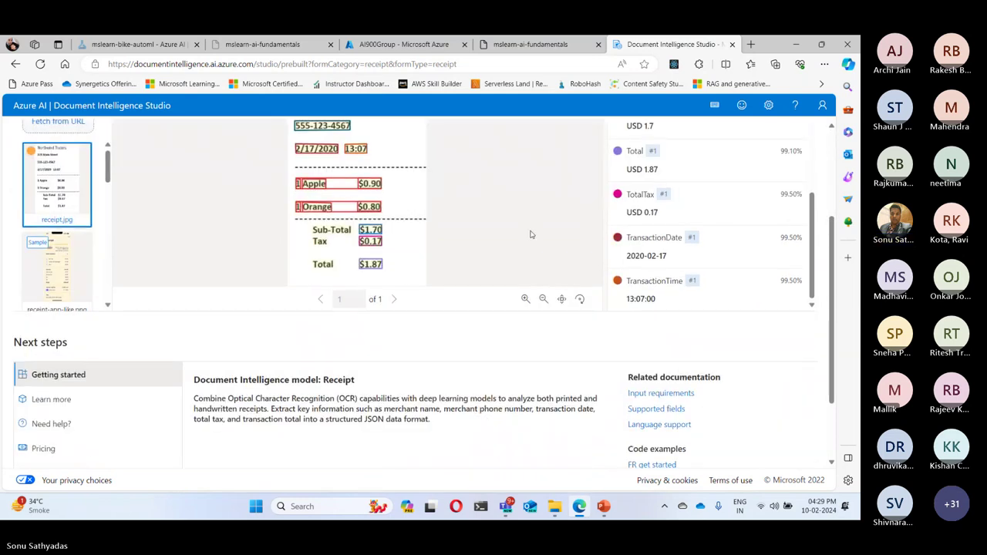
scroll(530, 235, up, 4)
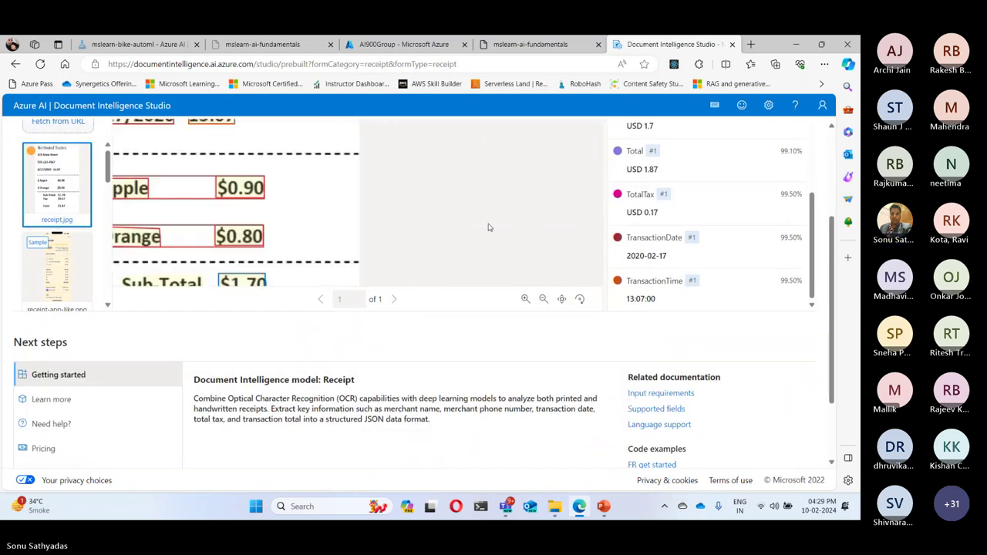
scroll(488, 226, down, 2)
scroll(499, 419, up, 2)
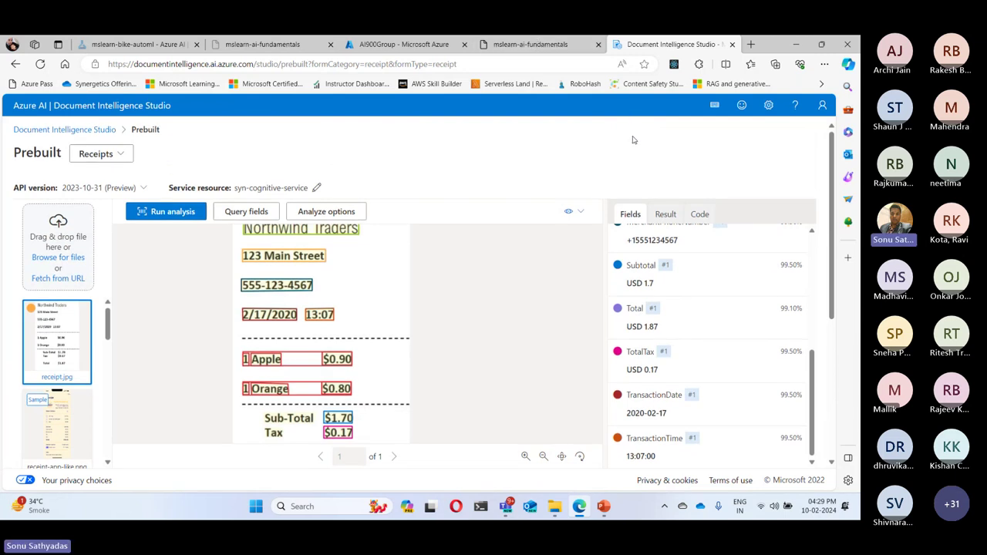
Review the lab's closing suggestion to try other sample receipts, and run the analysis on the sample receipt-app-like.png.
click(557, 47)
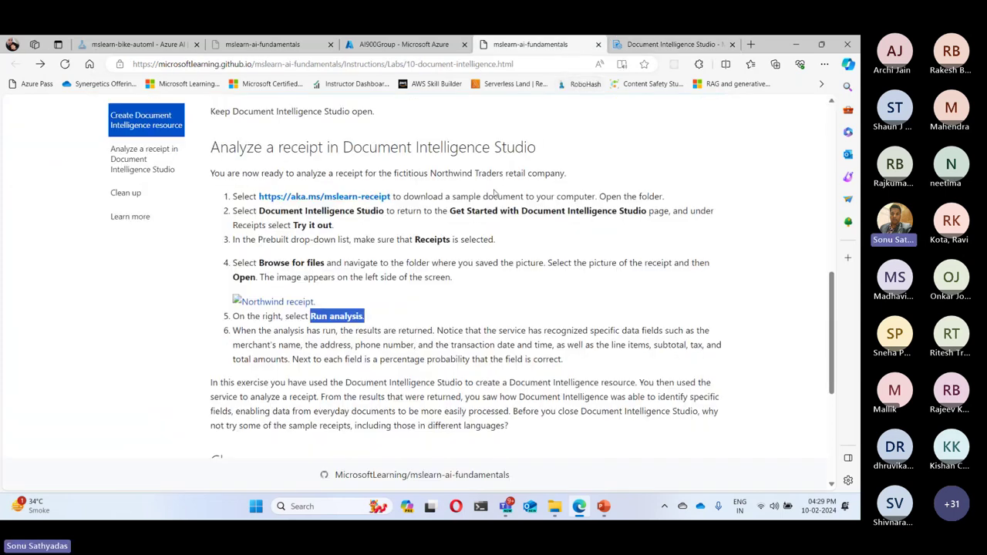
scroll(494, 193, down, 1)
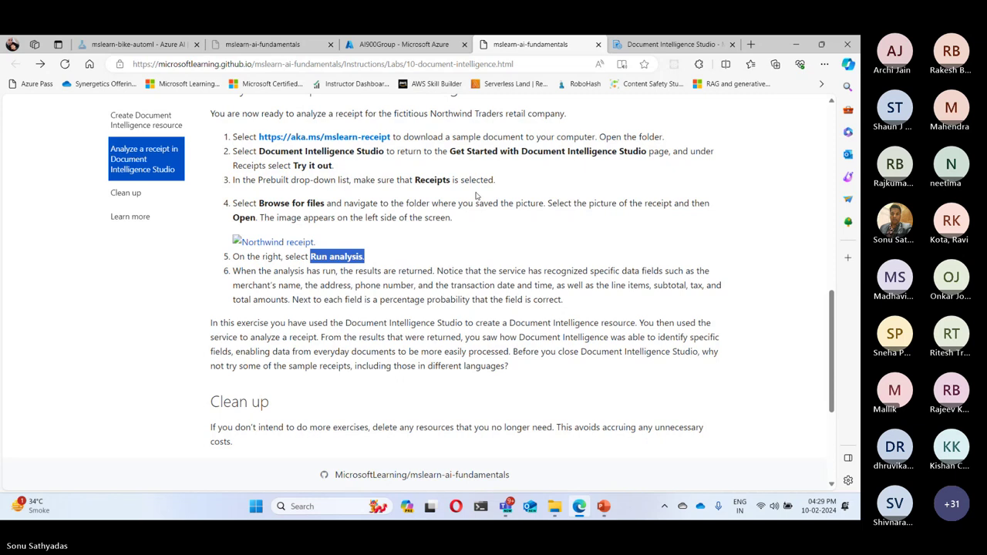
click(663, 46)
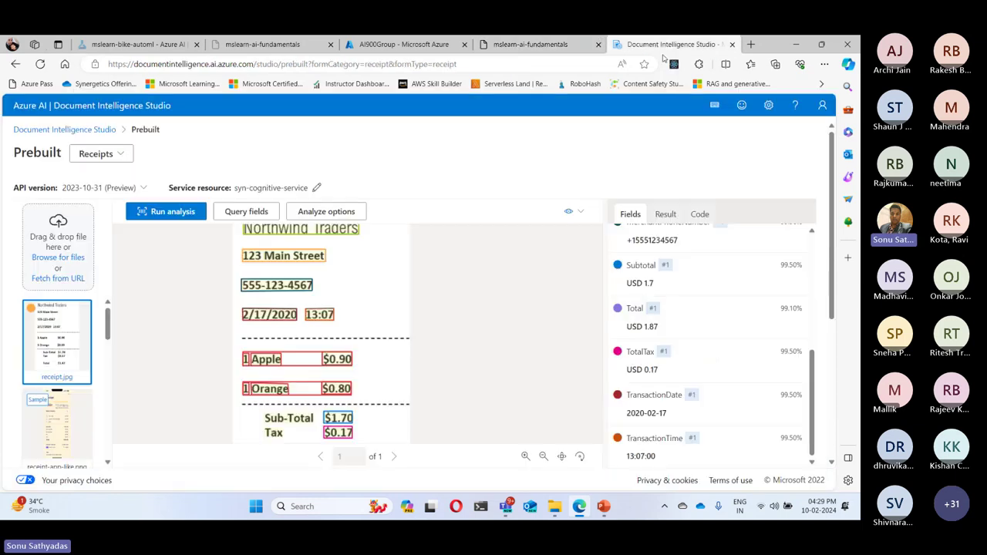
scroll(706, 278, up, 3)
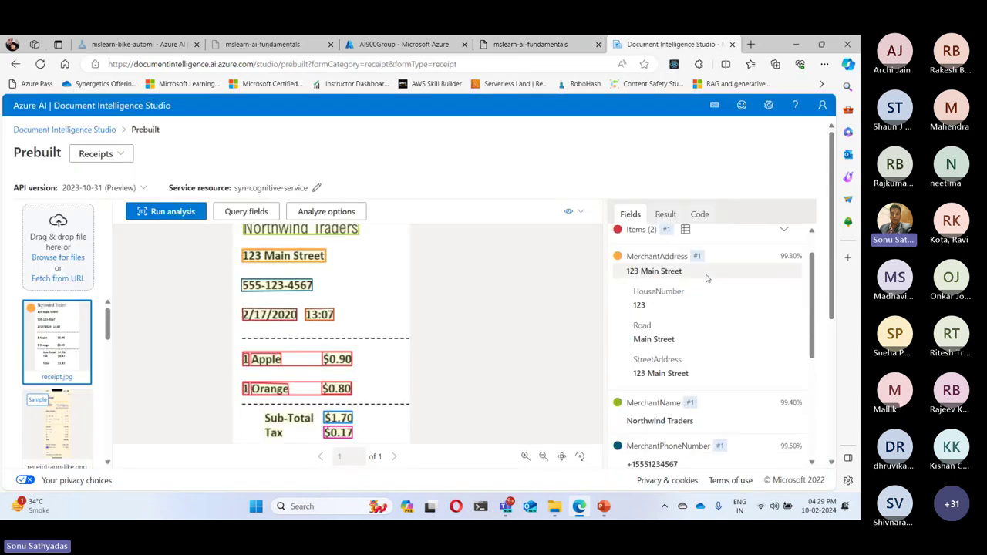
scroll(706, 277, up, 1)
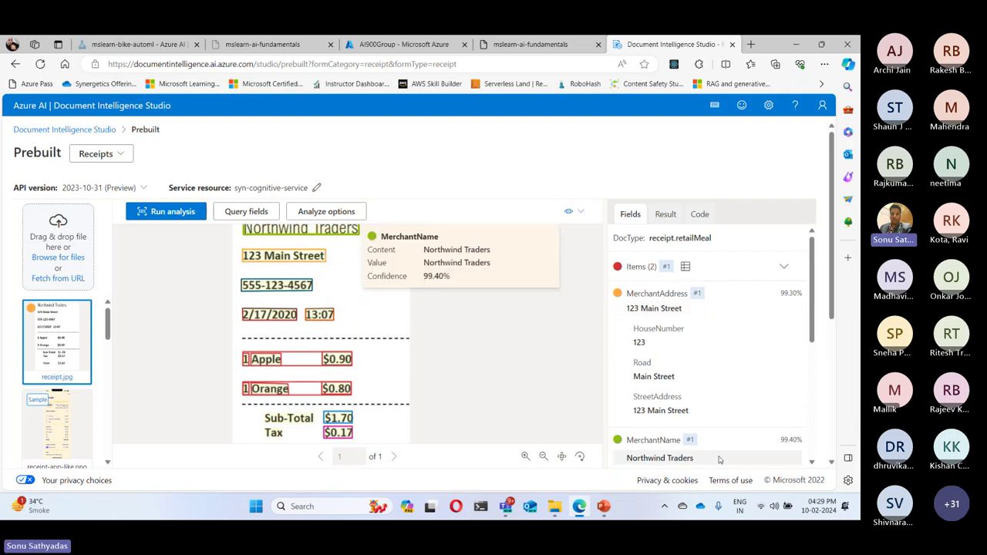
click(57, 423)
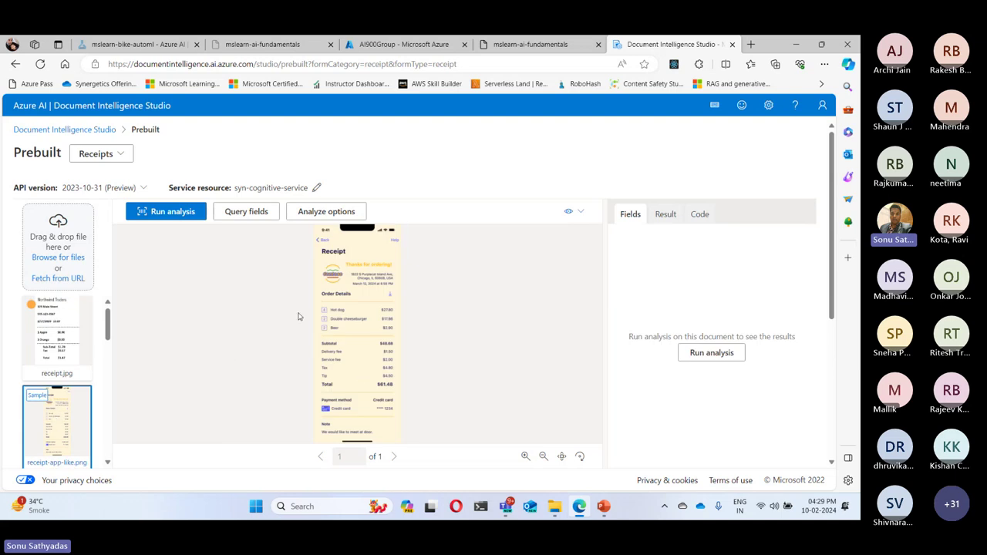
click(710, 354)
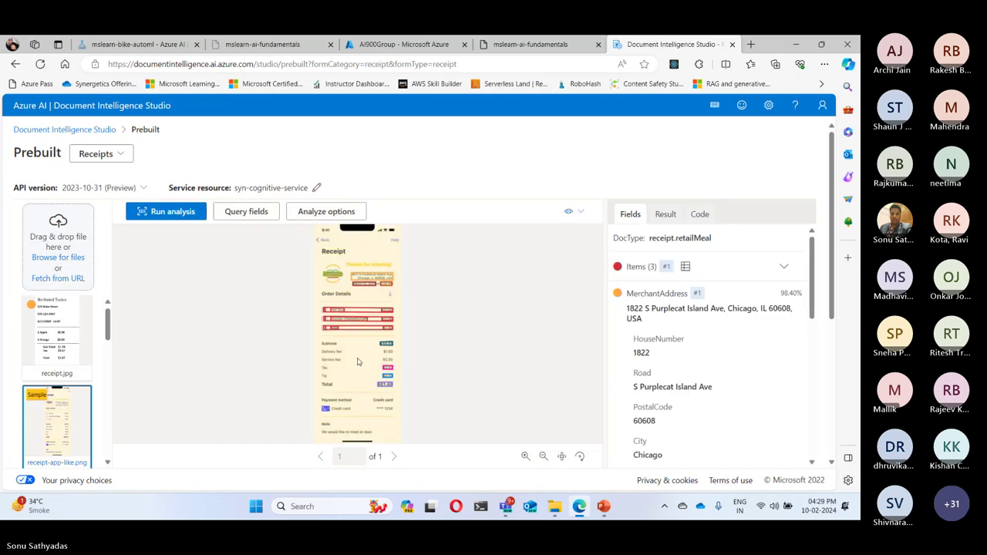
Examine the enlarged app-style receipt's recognized merchant, address, date, time, line items, tax, tip and total.
scroll(360, 363, up, 5)
scroll(538, 320, down, 4)
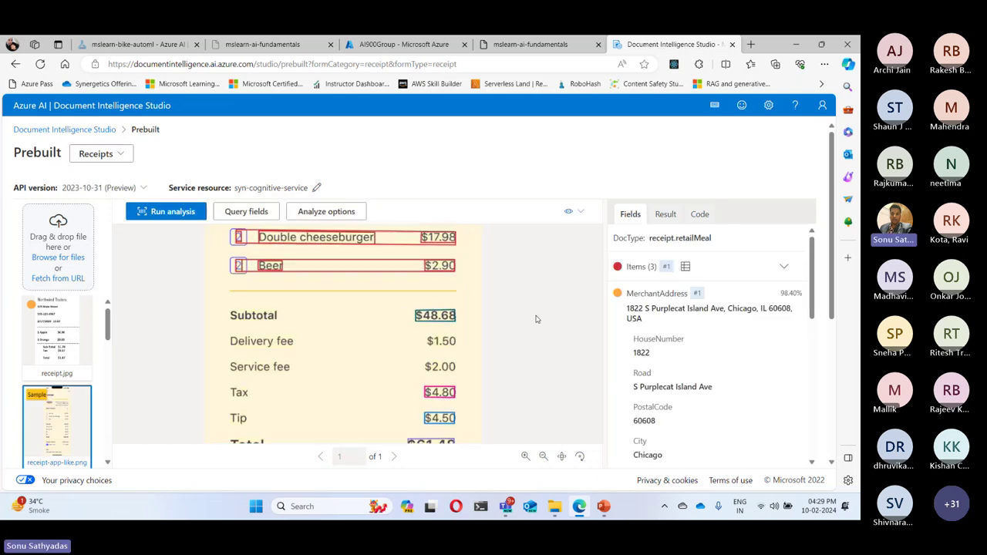
drag(537, 332, 531, 421)
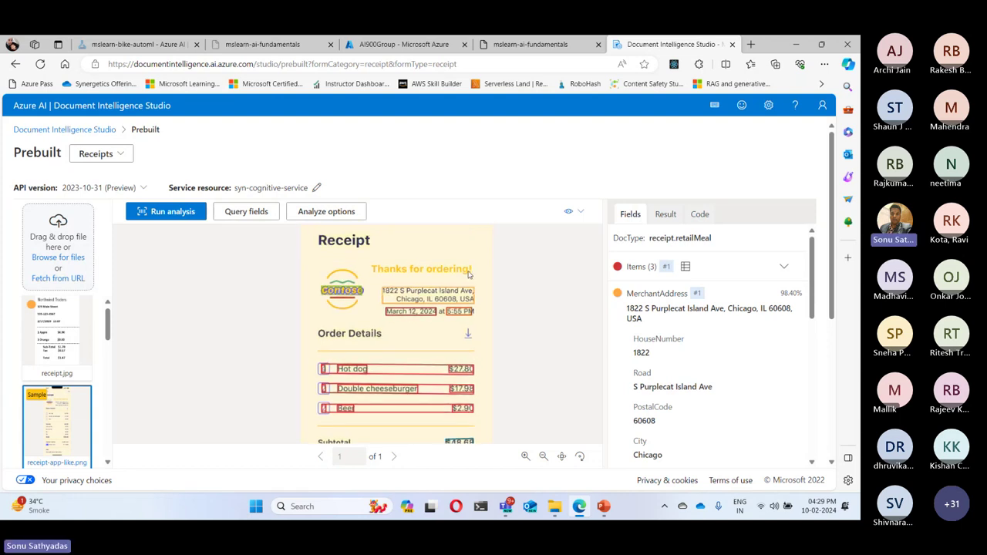
mouse_move(357, 296)
mouse_move(442, 298)
mouse_move(461, 313)
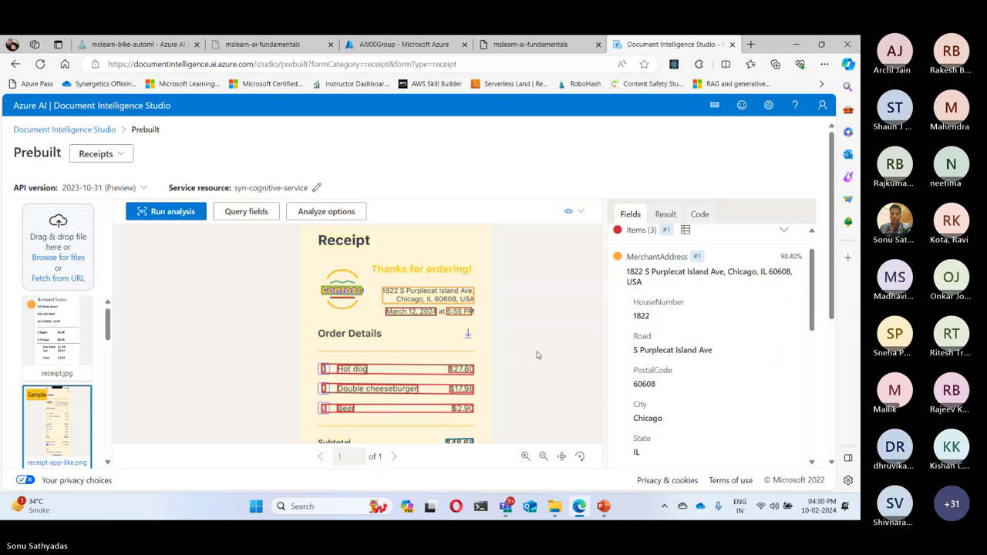
scroll(501, 362, down, 3)
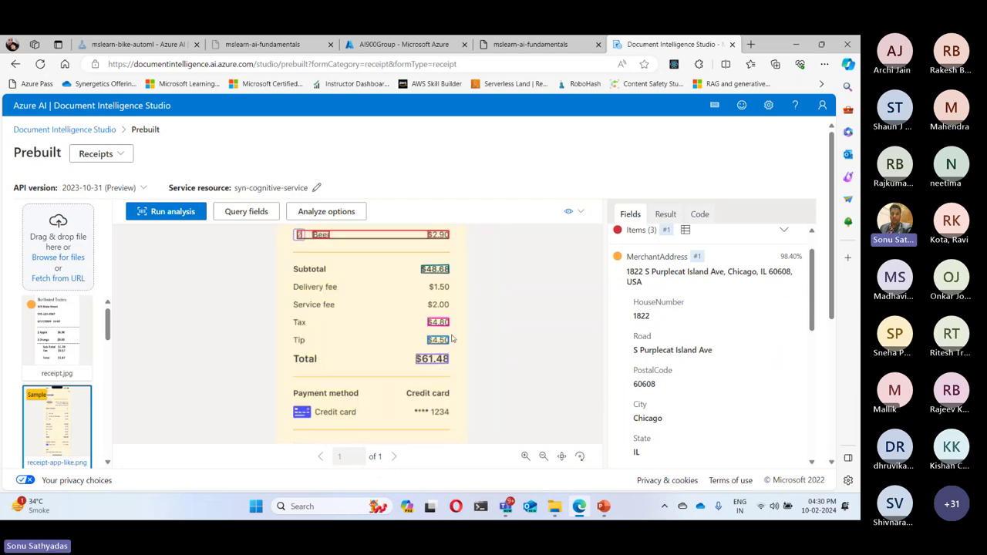
mouse_move(436, 328)
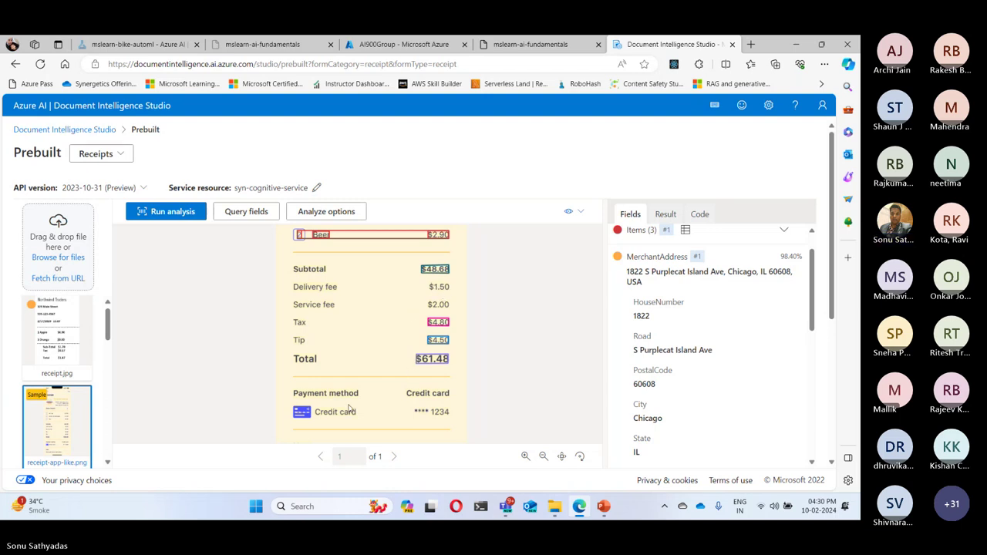
Open the two-page invoice-like sample PDF receipt and run the analysis on it.
scroll(87, 374, down, 2)
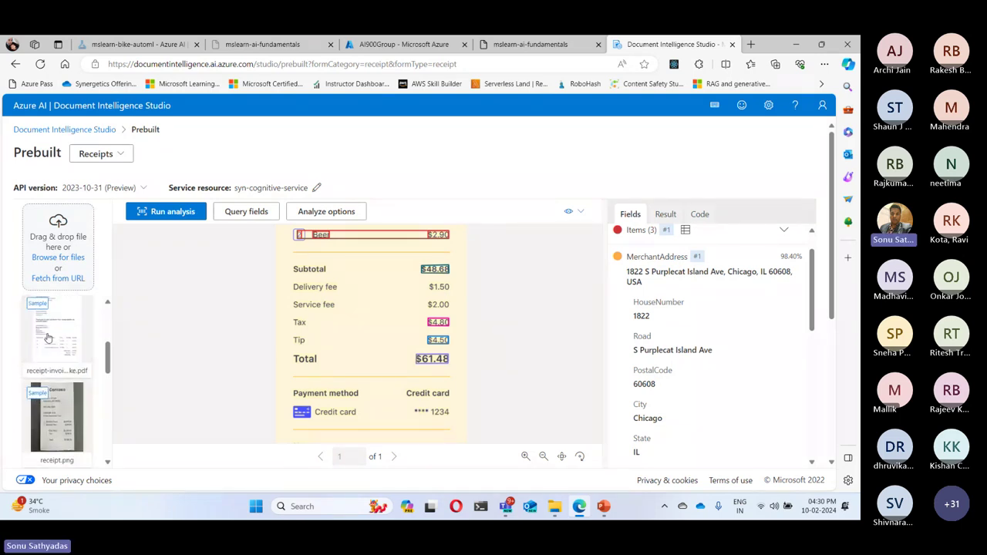
click(45, 335)
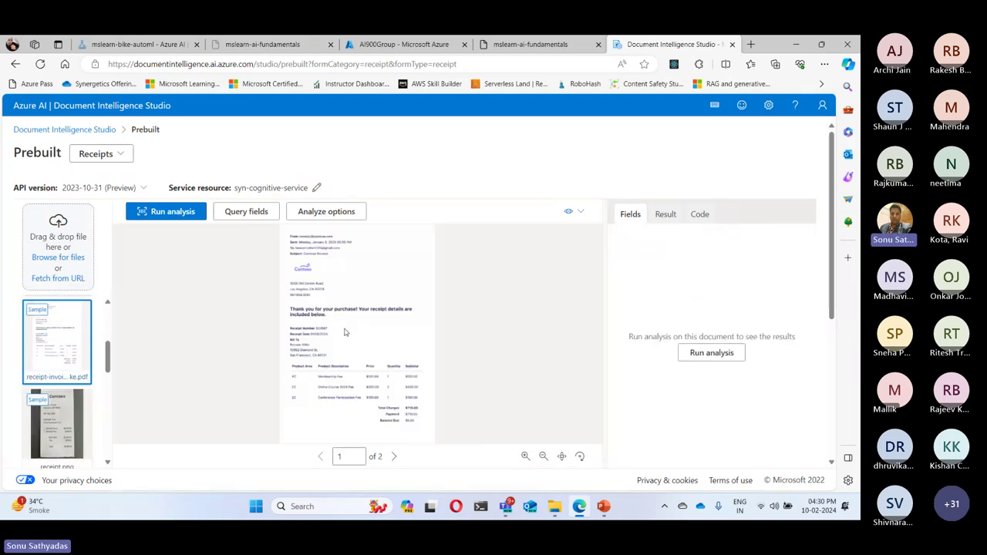
click(742, 351)
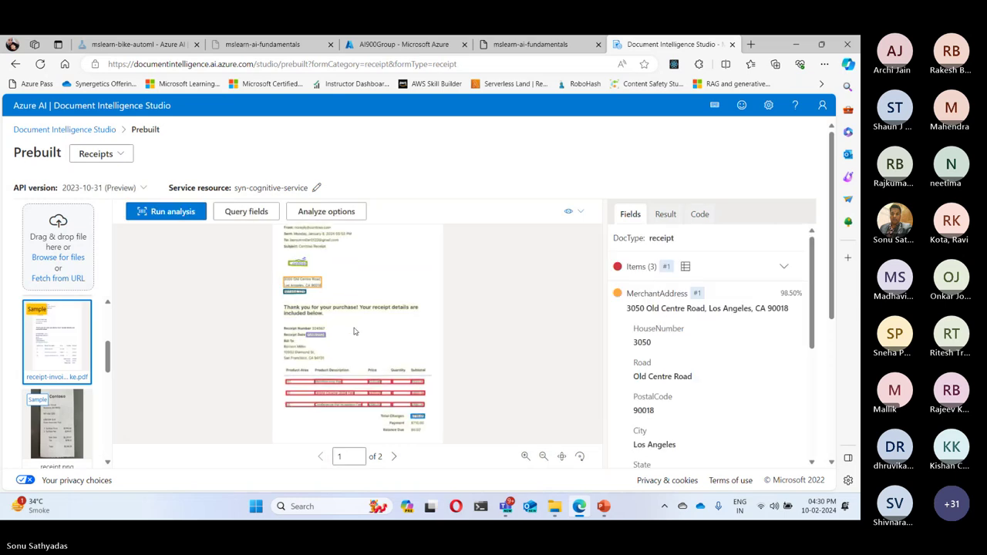
Examine the invoice-like receipt's highlighted merchant address, phone number, receipt date and line items, including the confidence of the Conference Participation Fee description.
scroll(355, 332, up, 2)
scroll(354, 332, up, 3)
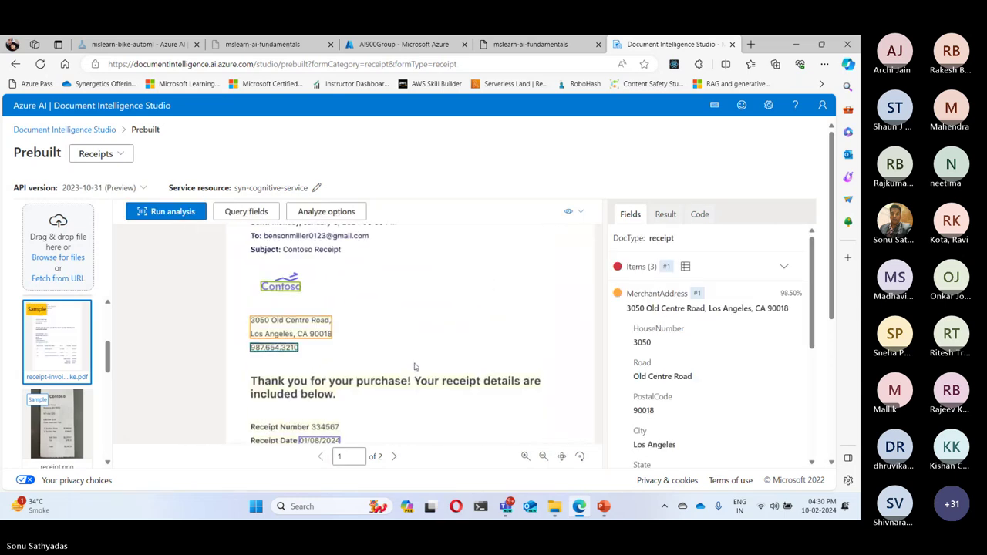
mouse_move(287, 287)
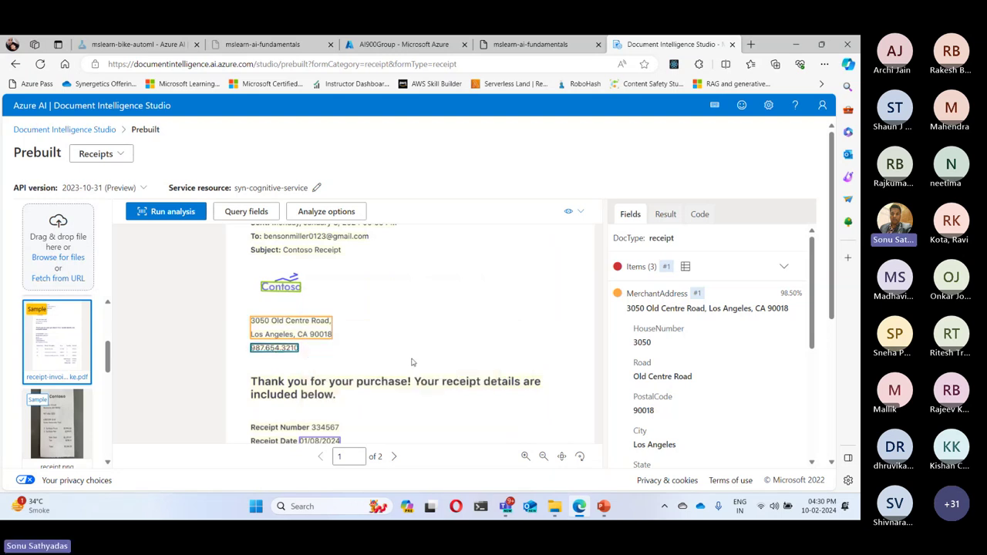
scroll(397, 331, down, 5)
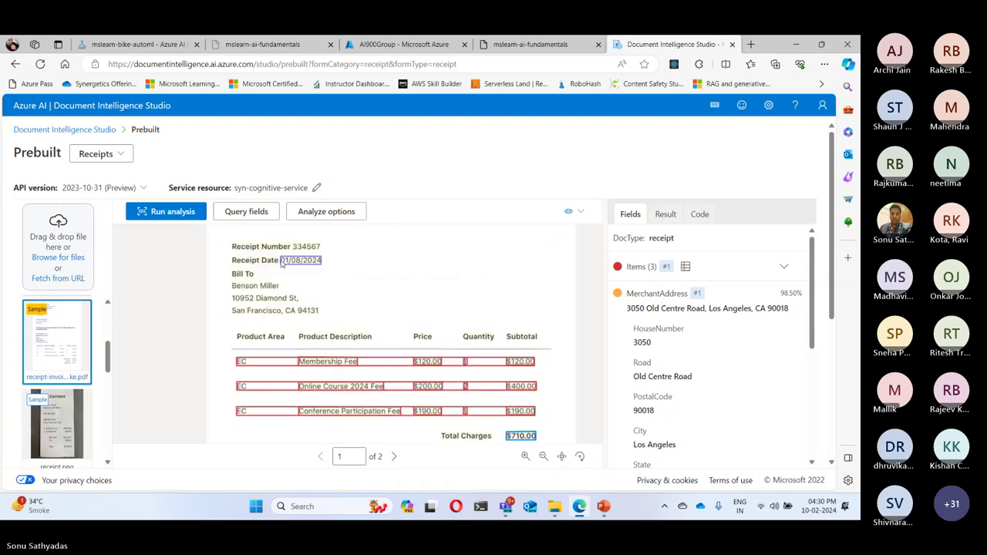
mouse_move(295, 265)
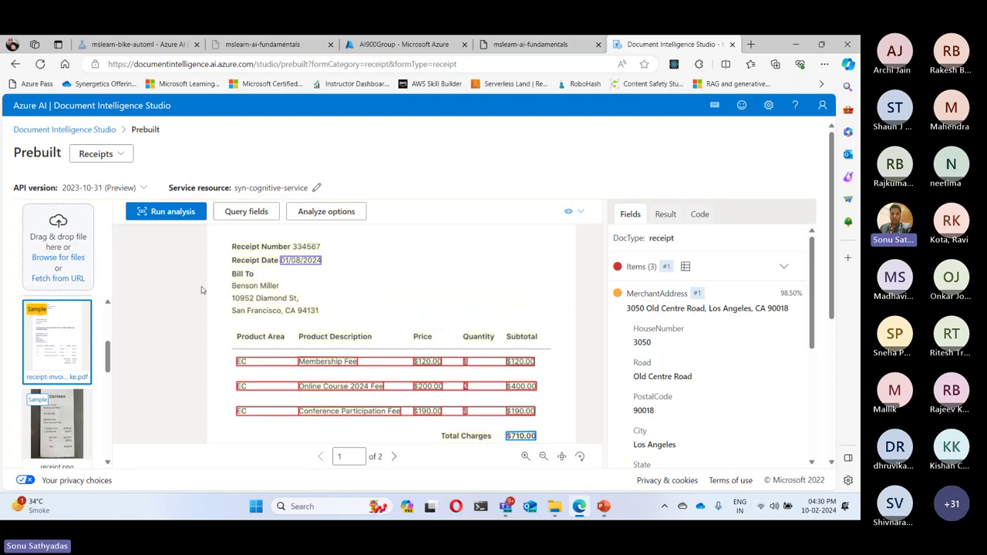
mouse_move(365, 416)
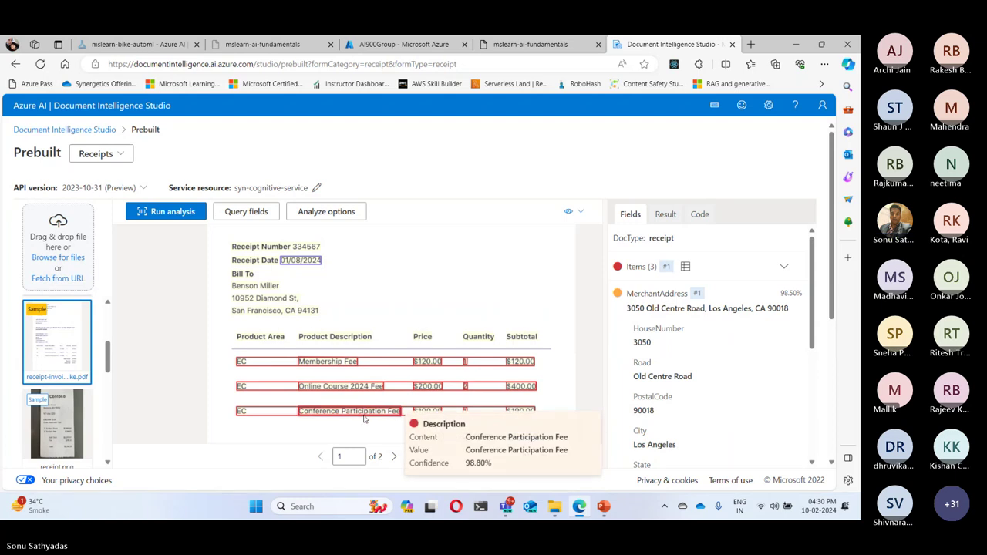
scroll(364, 418, up, 3)
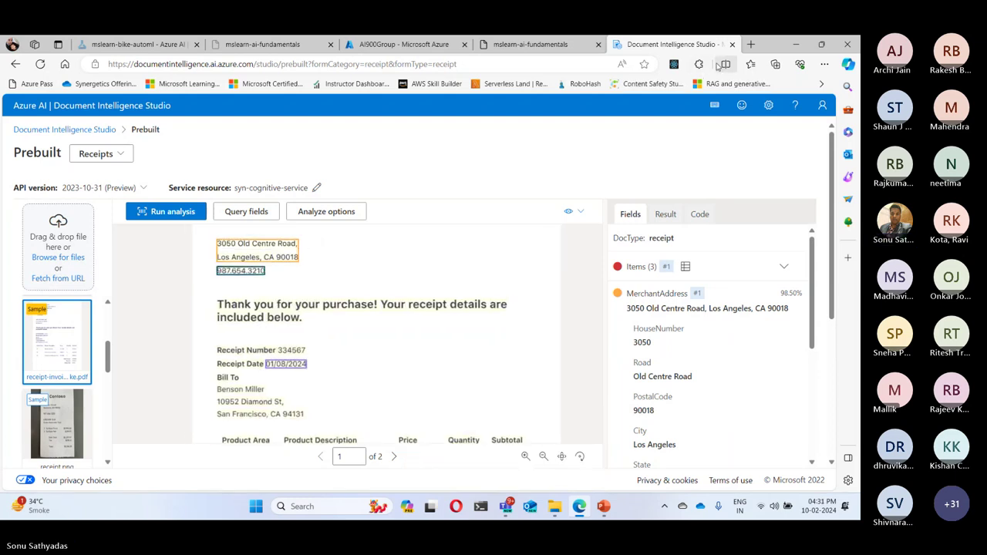
Close the browser tabs holding the receipt lab instructions and Document Intelligence Studio.
mouse_move(602, 509)
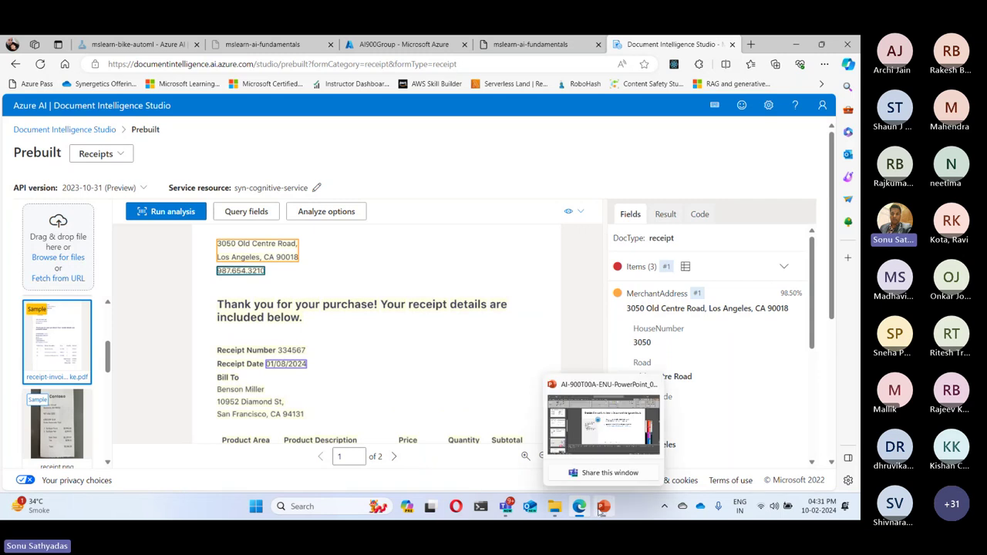
click(599, 45)
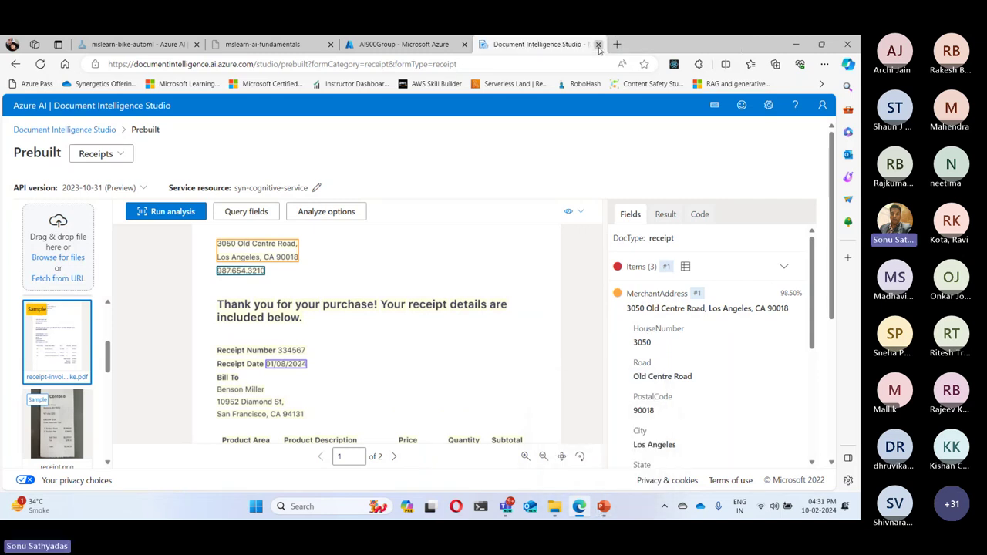
click(599, 45)
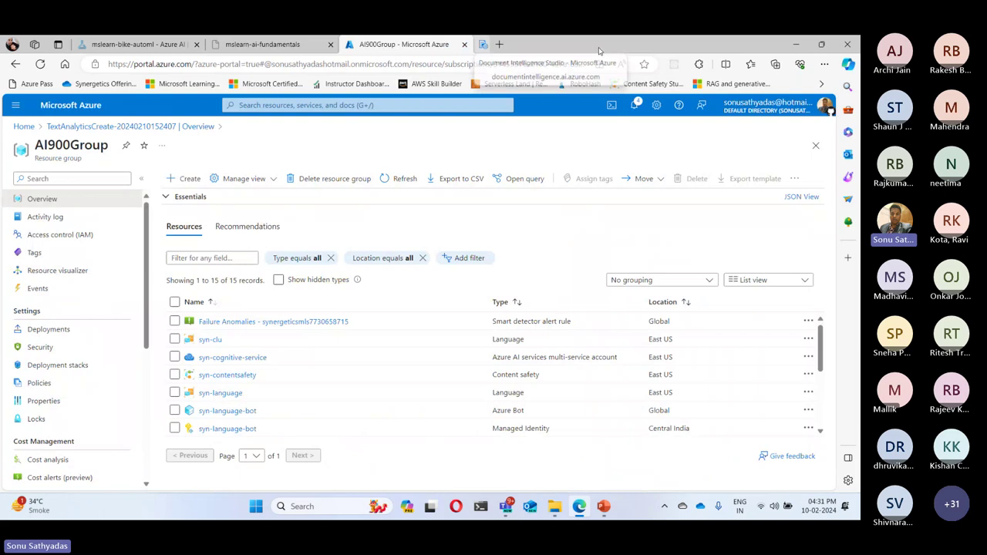
Switch to PowerPoint, start the slide show at the Document Intelligence Studio exercise slide, and advance to the Azure AI Search slide.
click(605, 506)
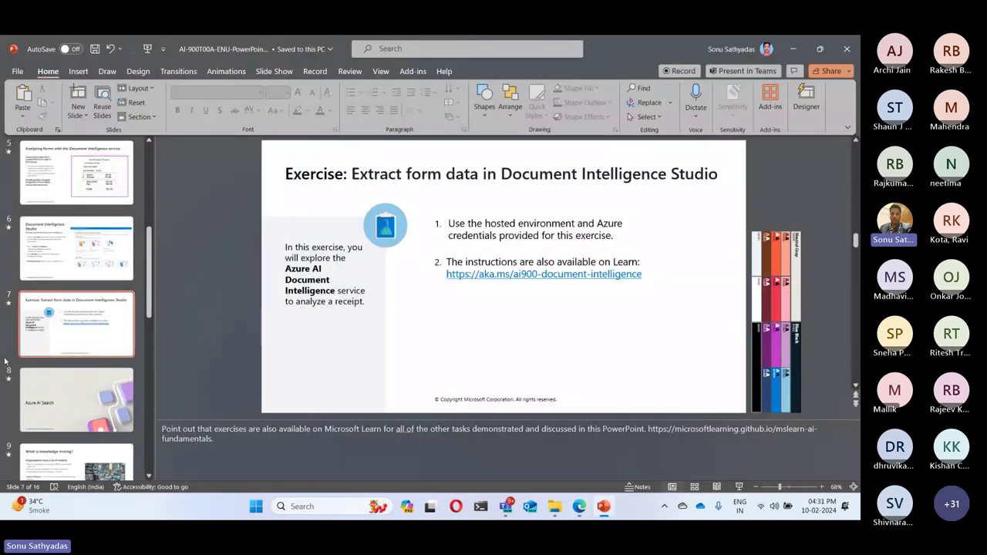
click(740, 487)
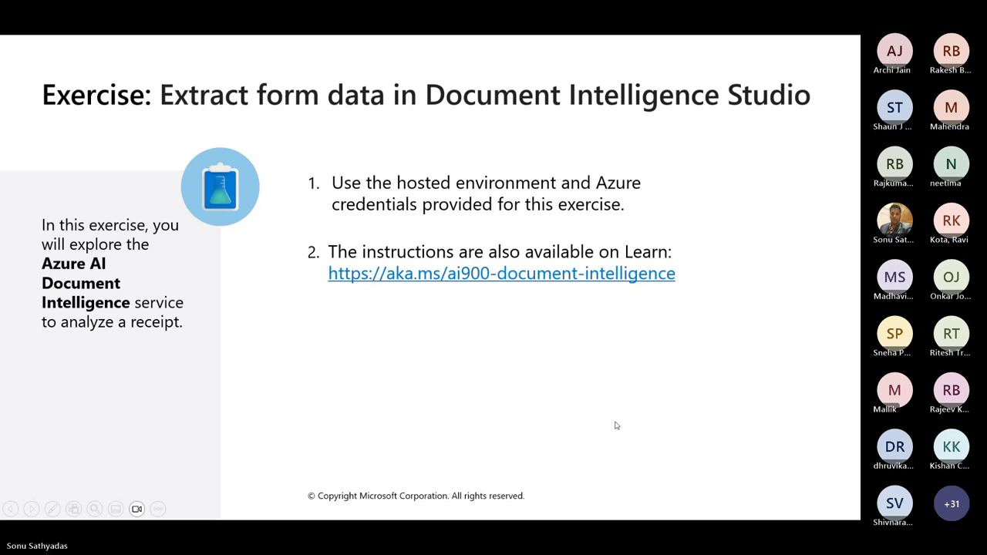
click(615, 425)
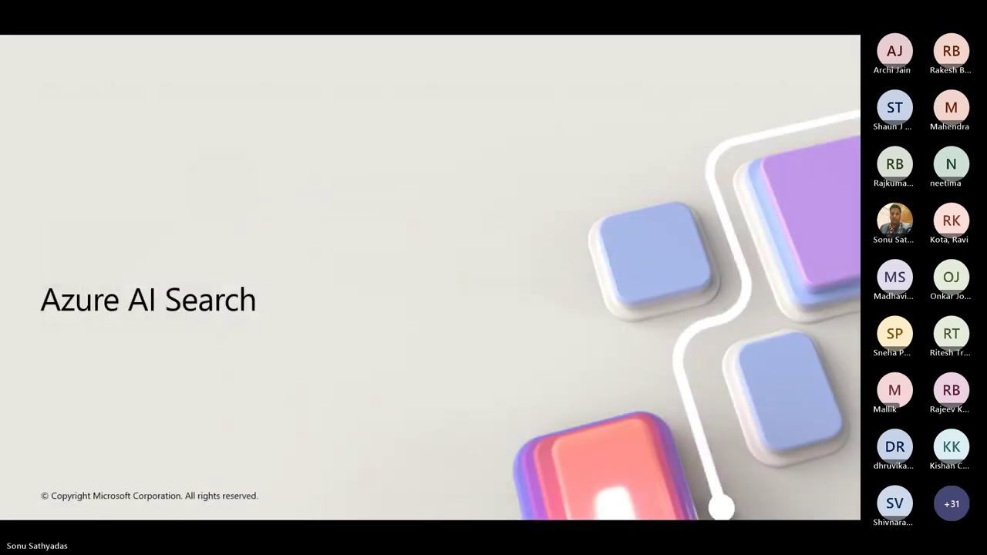
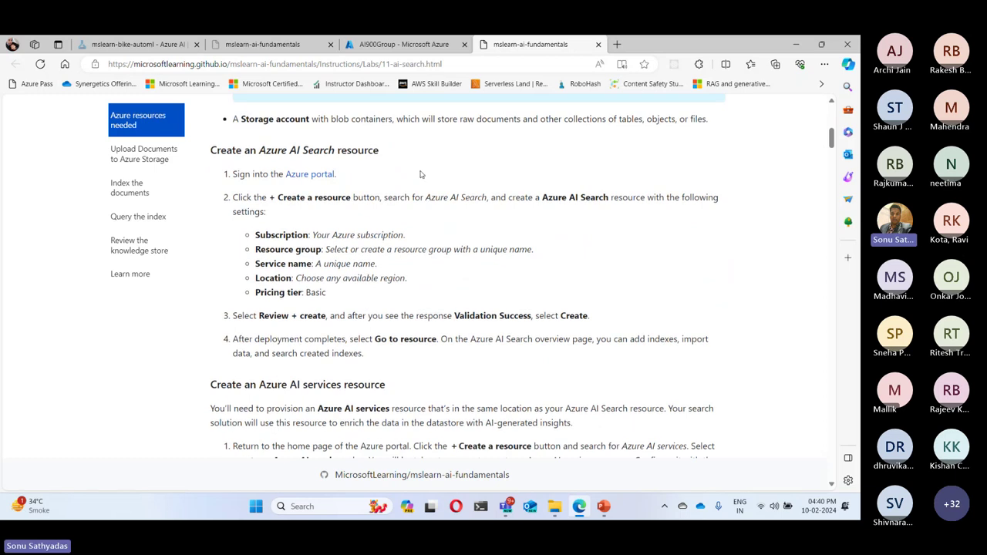
Open the lab's Azure portal link in a new browser tab, sign in with the existing account, and acknowledge the limited-access notice.
right_click(330, 175)
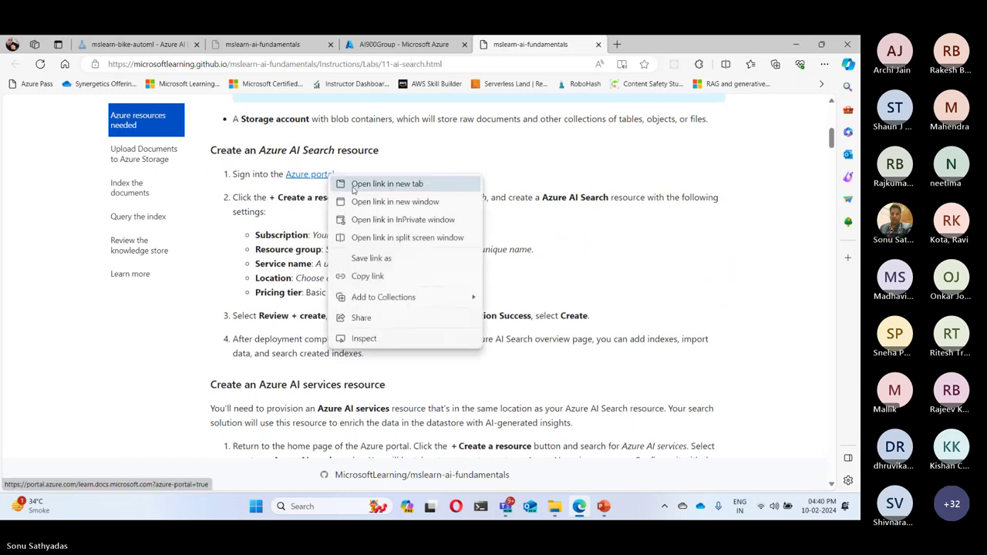
click(387, 184)
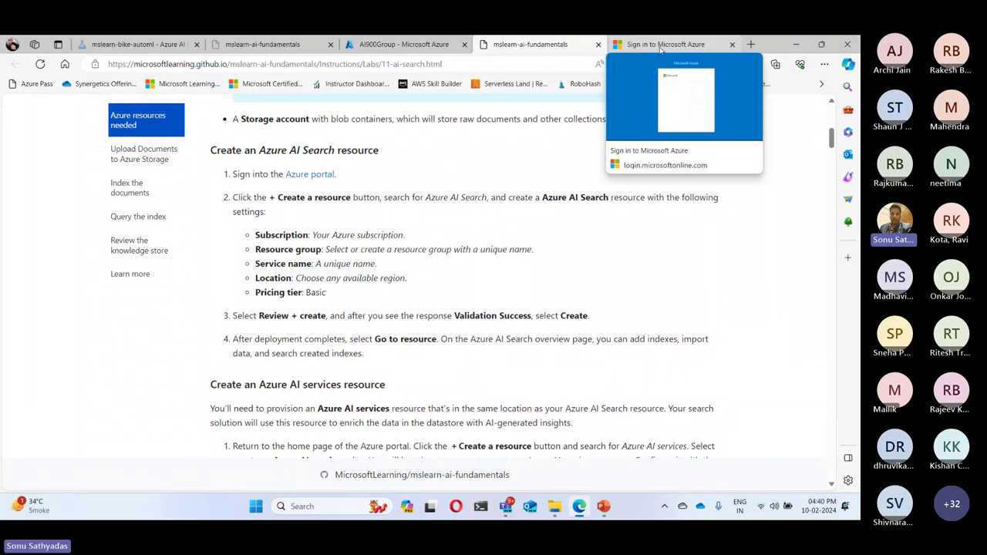
click(661, 48)
click(407, 276)
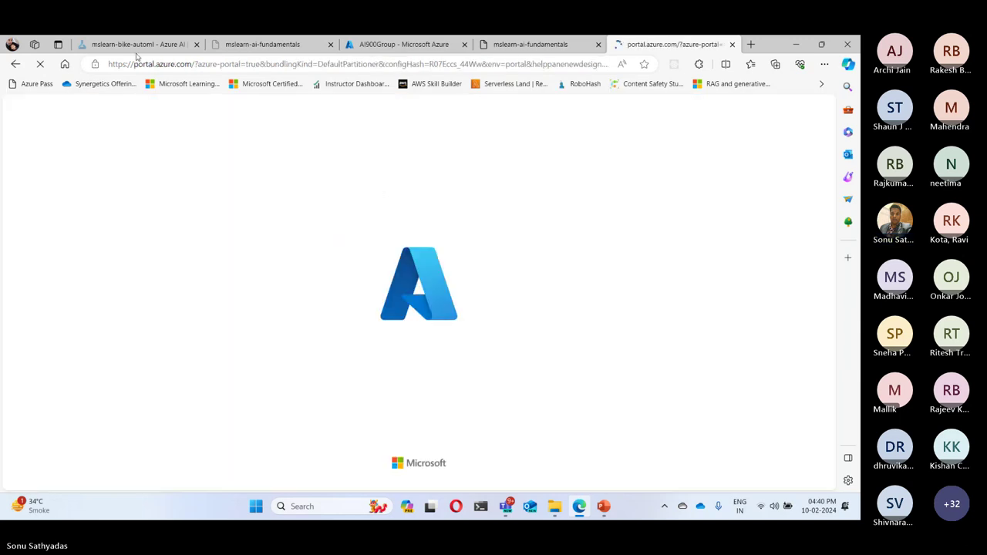
click(137, 44)
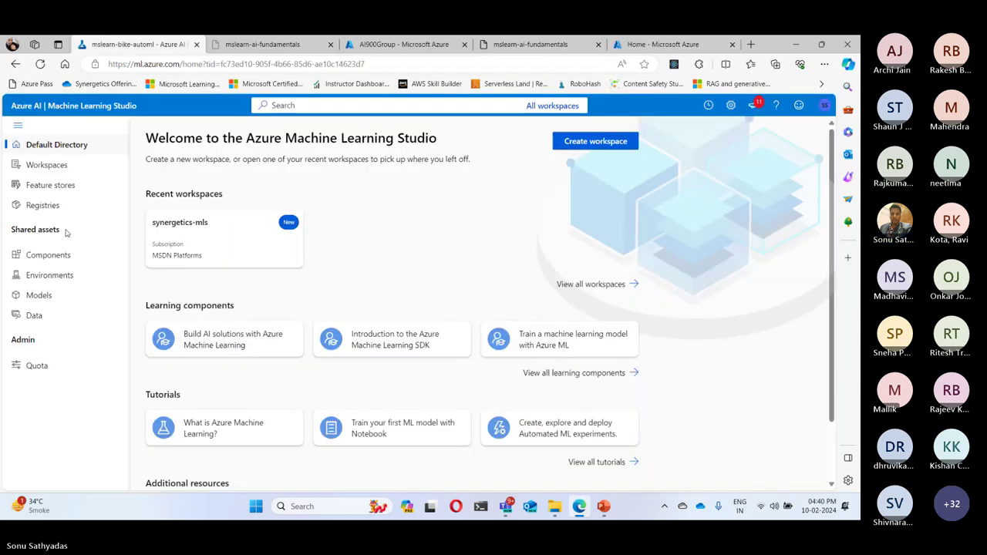
click(663, 44)
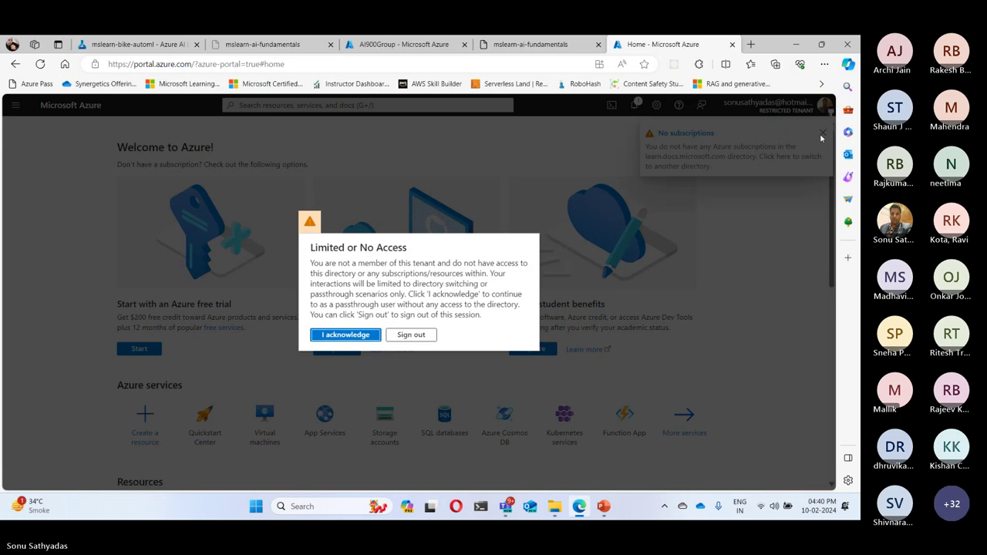
click(335, 337)
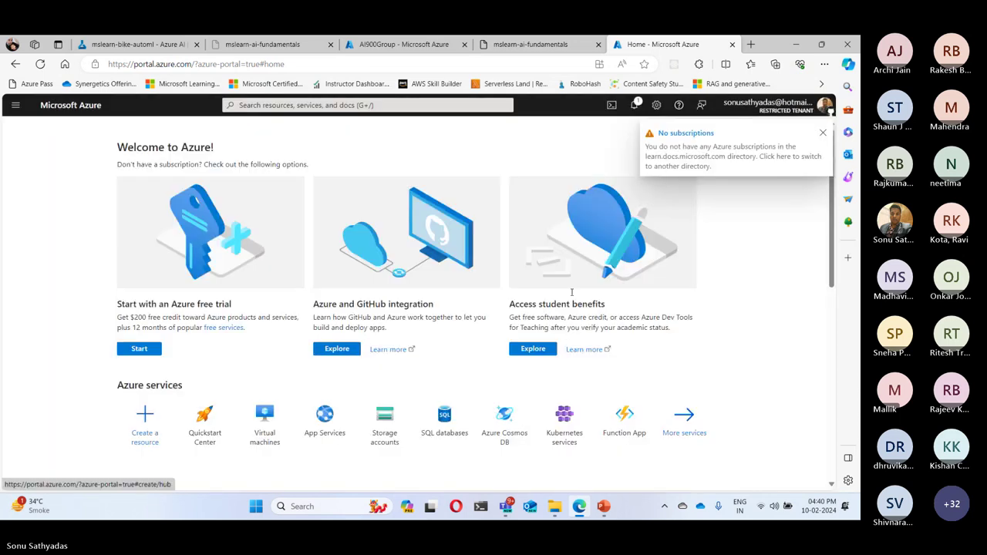
Switch the portal to the account owner's own Default Directory and dismiss the credit and feedback notifications.
click(782, 113)
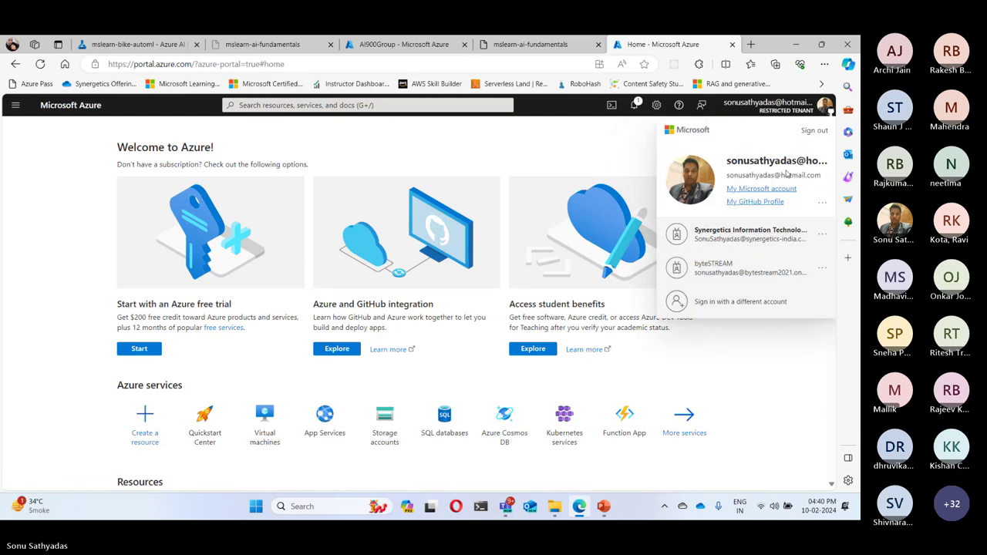
click(598, 184)
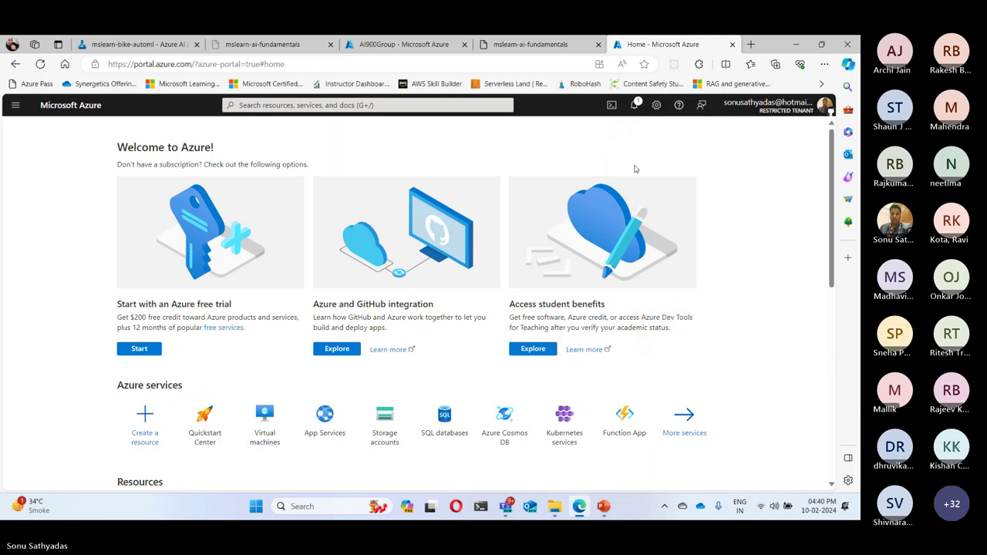
click(656, 107)
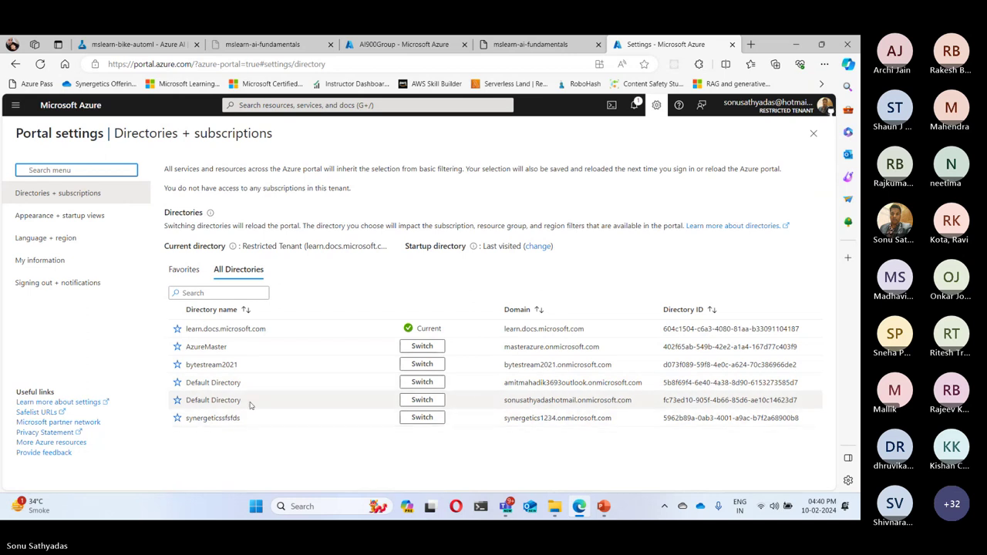
click(424, 401)
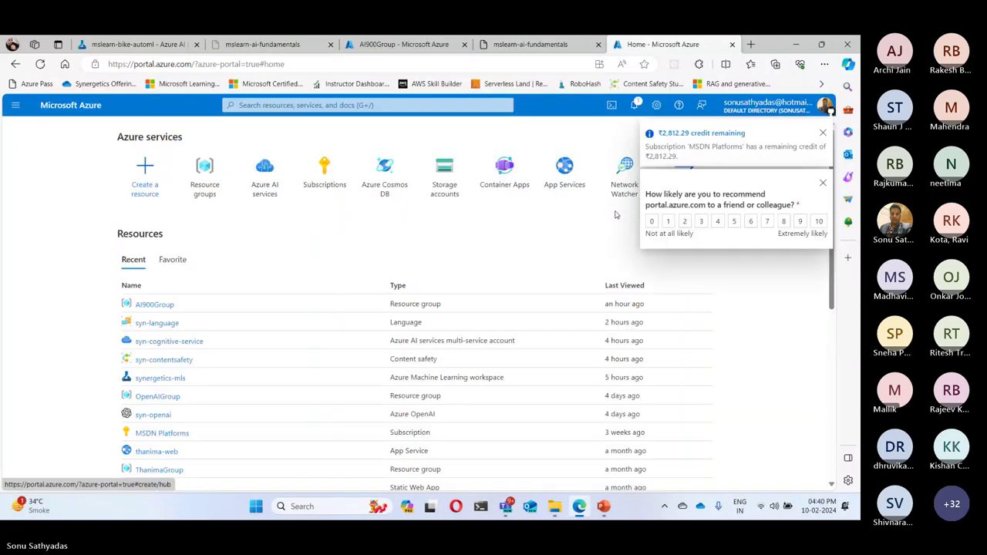
click(822, 134)
click(821, 134)
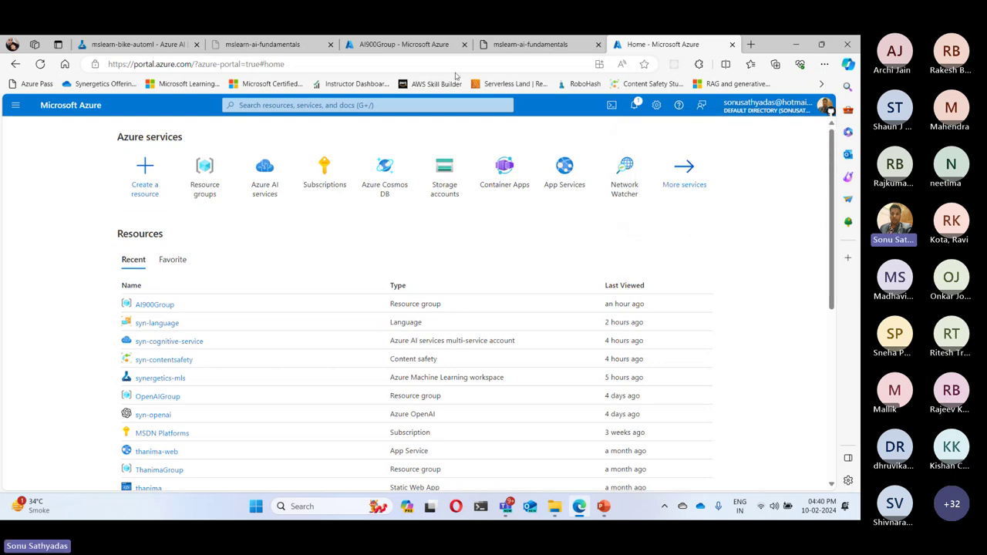
Check the lab's resource settings, search the marketplace for AI Search, and start creating an Azure AI Search resource.
click(548, 46)
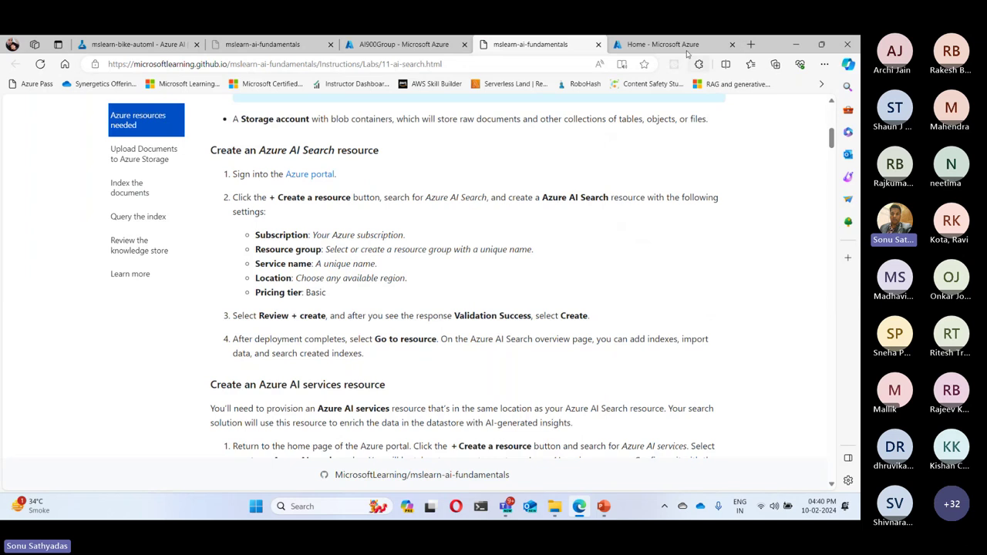
click(663, 44)
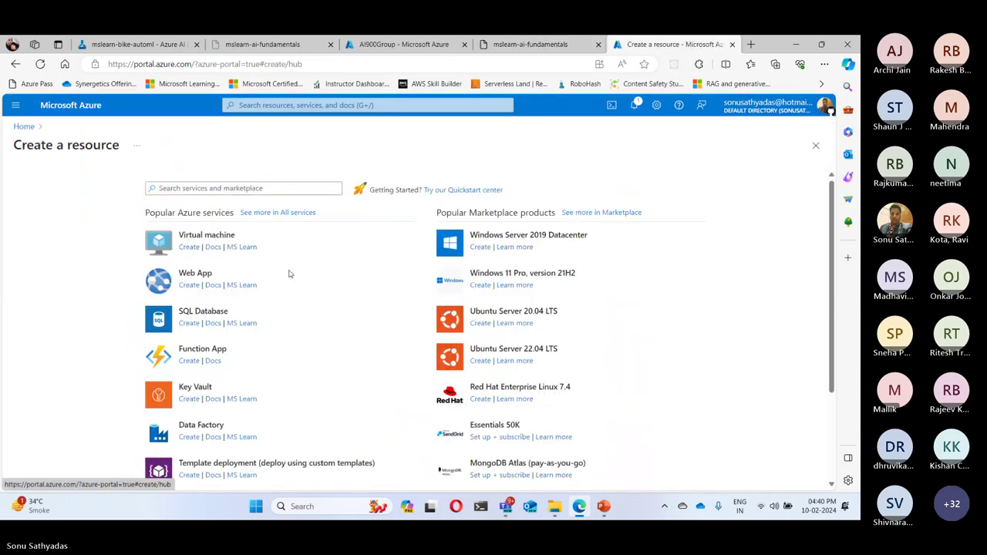
text(AI Search)
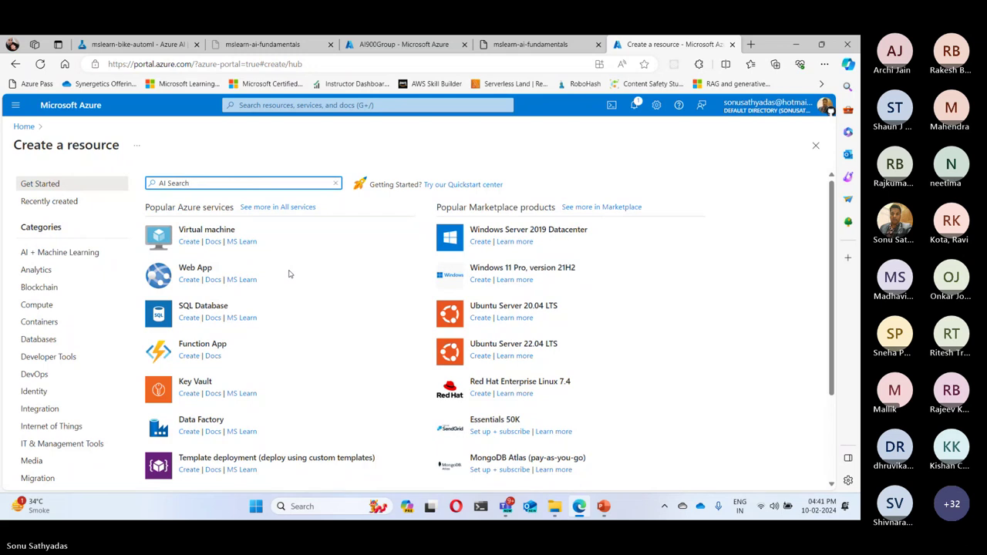
key(Return)
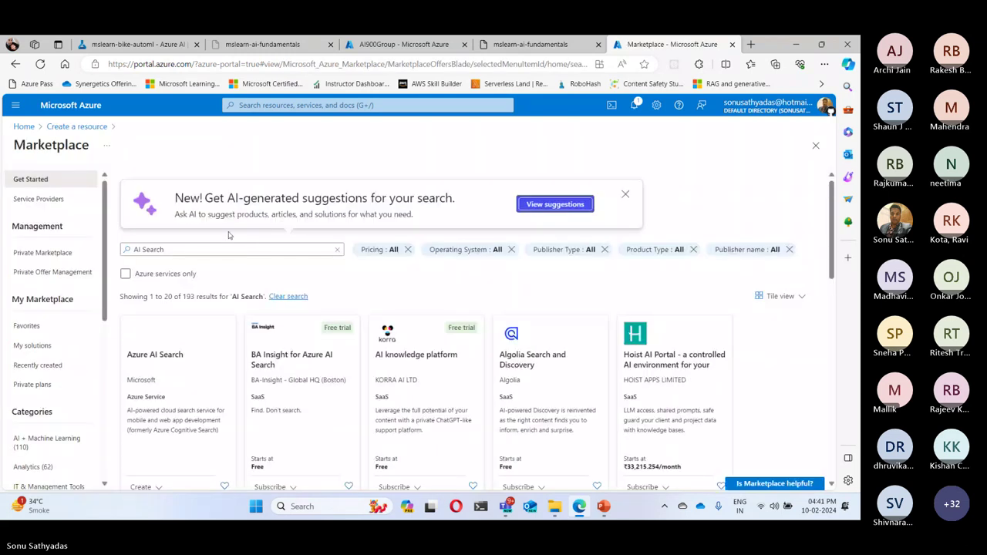
click(145, 355)
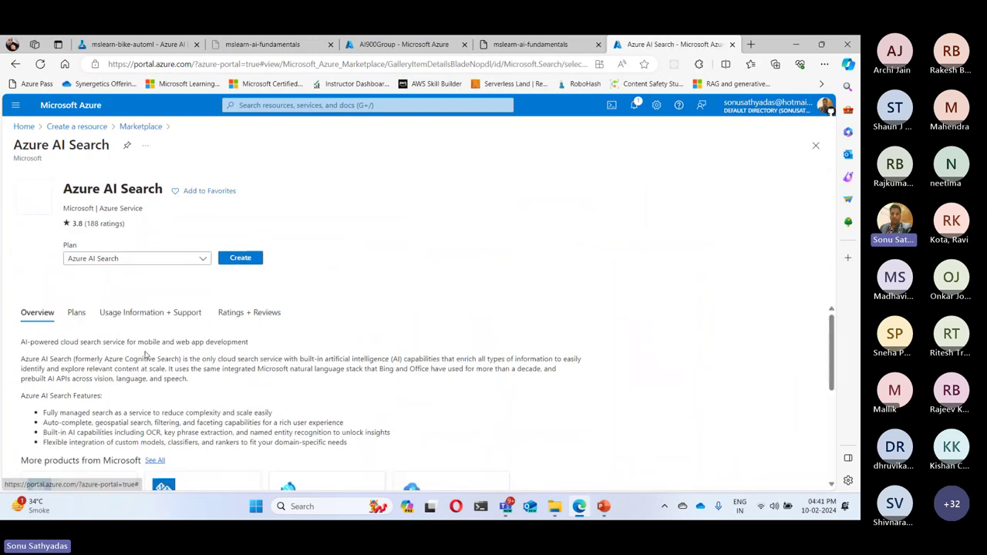
click(252, 258)
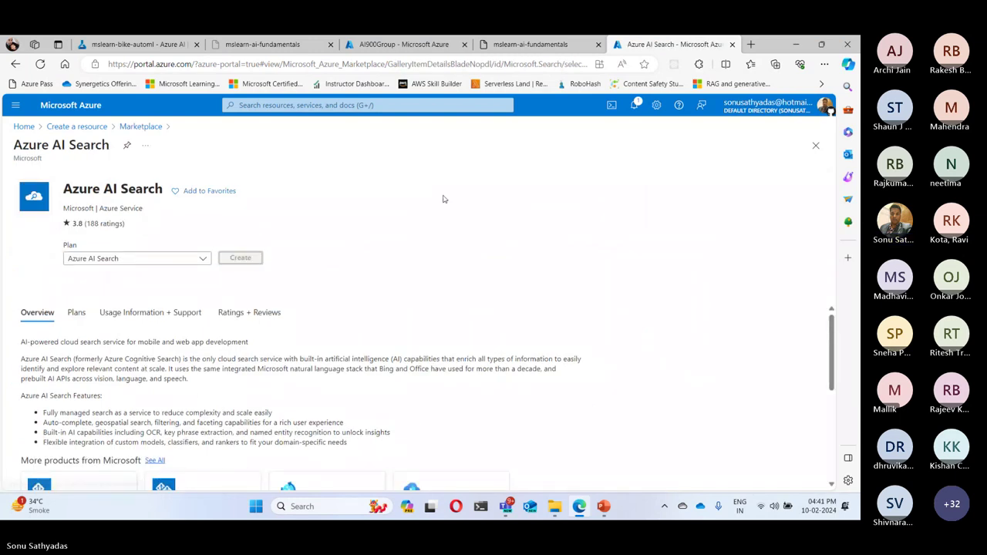
Assign the new search service to the AI900Group resource group and name it syn-search.
click(553, 48)
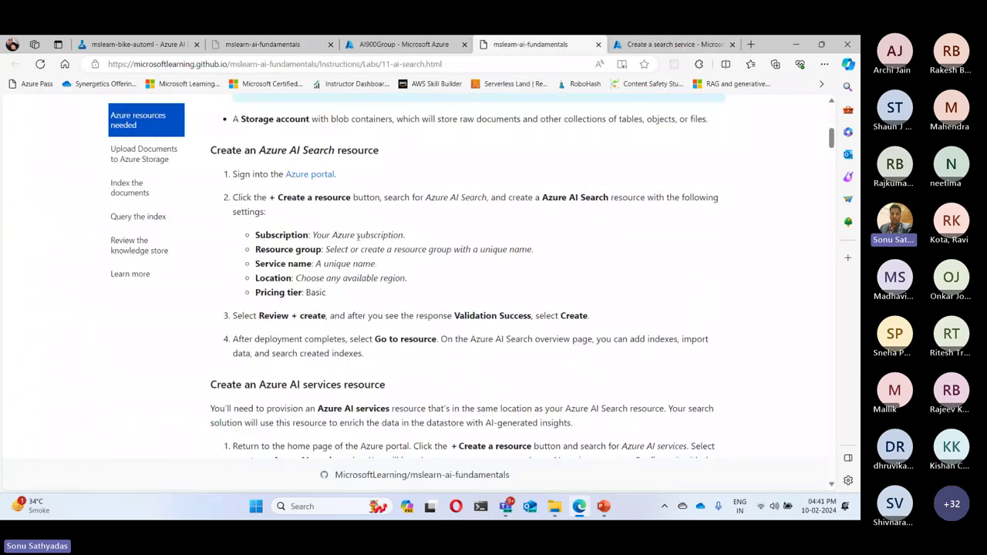
click(669, 44)
click(191, 251)
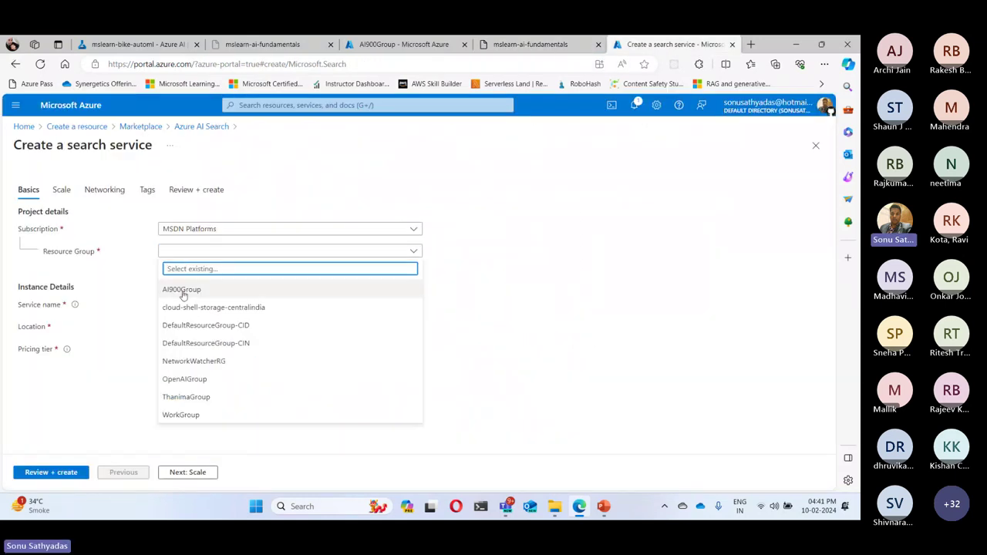
click(183, 290)
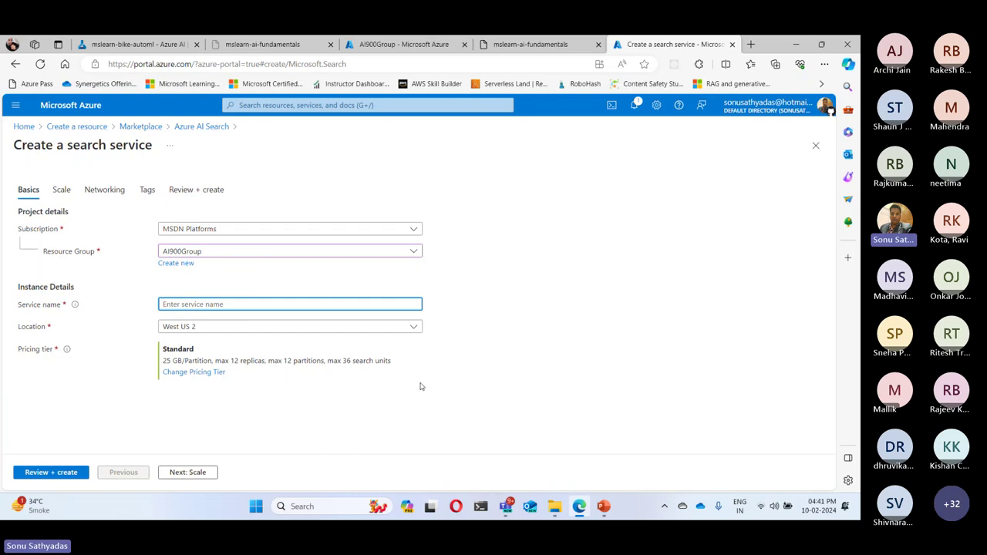
text(syn-search)
Set the search service's location to Central India.
click(214, 330)
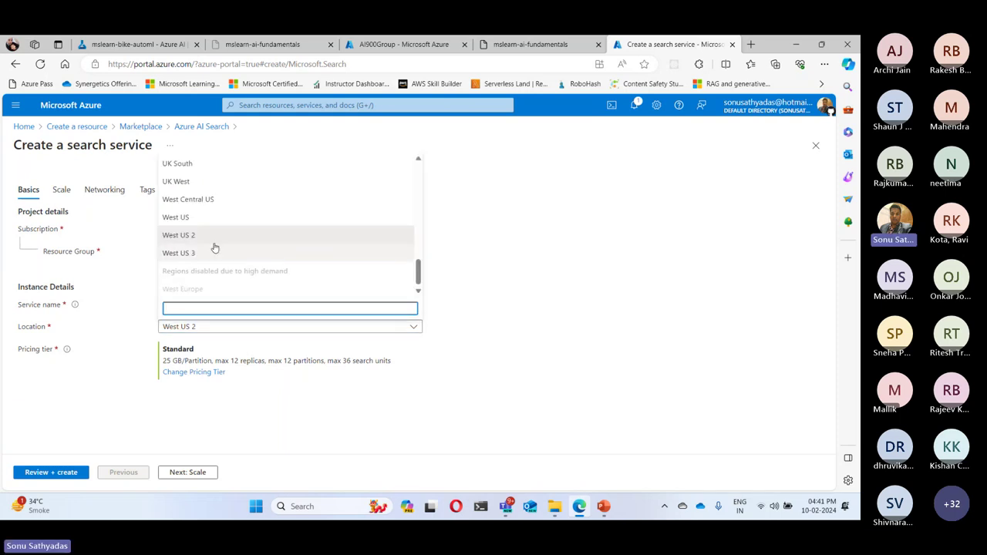
scroll(215, 247, up, 2)
text(east)
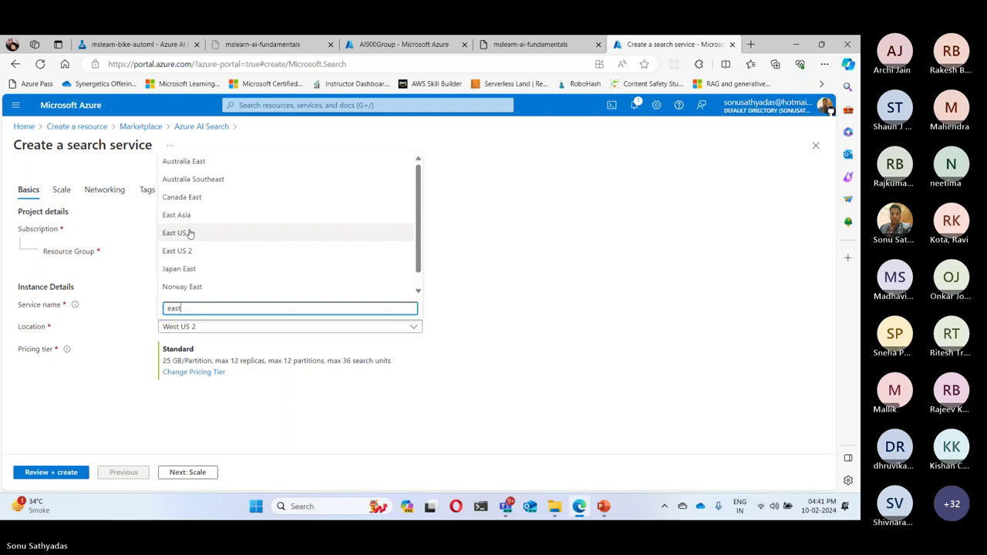
key(ctrl+a)
text(ce)
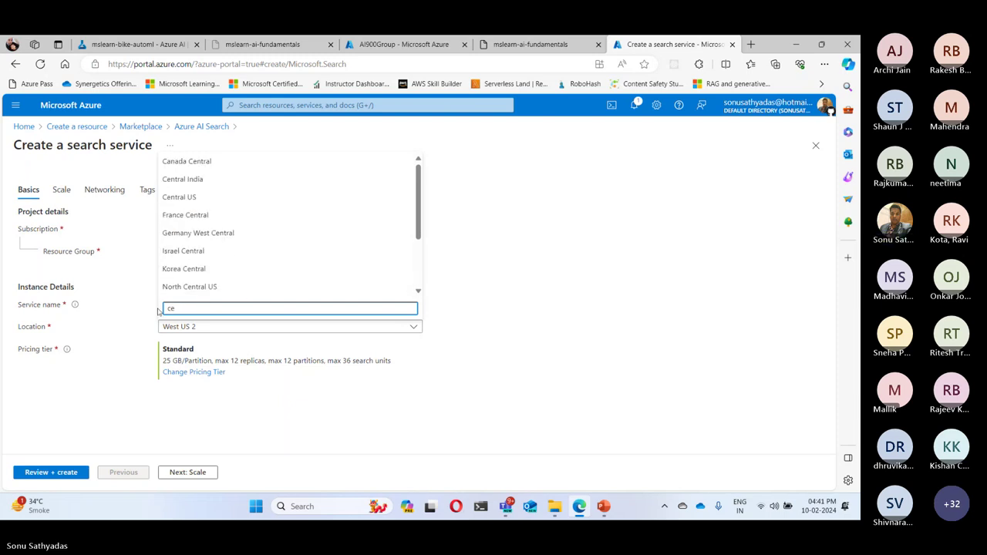
click(204, 181)
Compare the index and storage limits of the Free and Basic tiers, and change the search service's pricing tier to Basic.
click(190, 372)
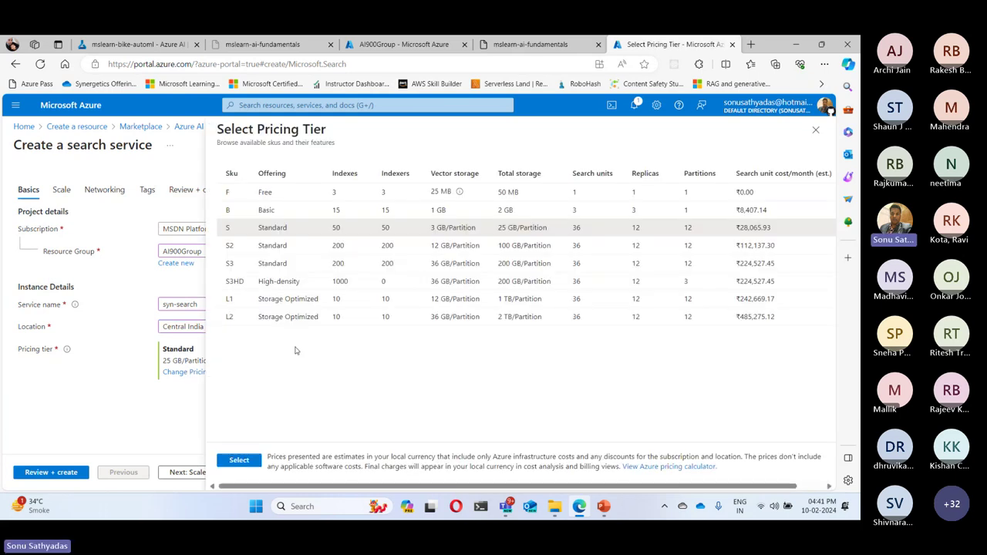
click(386, 209)
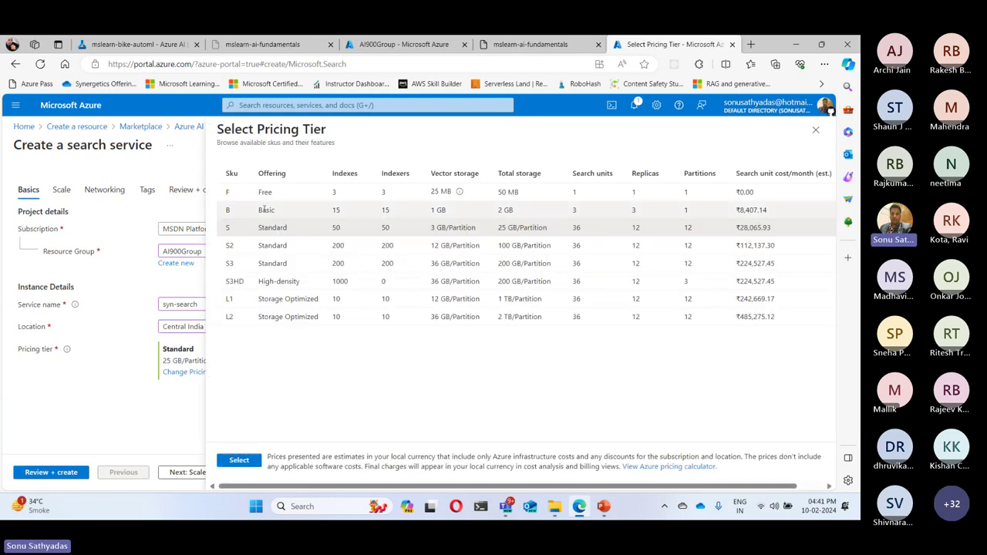
click(564, 48)
click(649, 46)
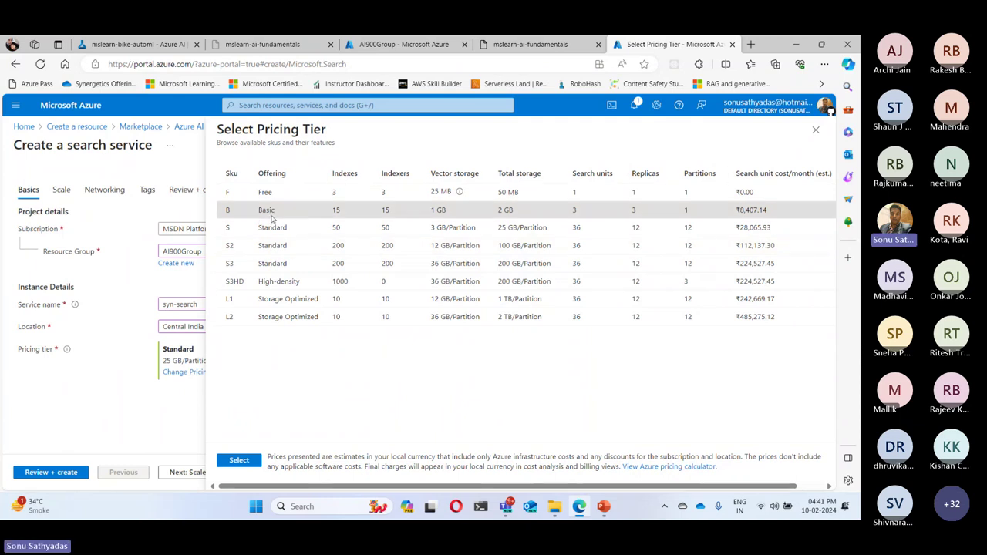
drag(259, 215, 285, 215)
double_click(336, 210)
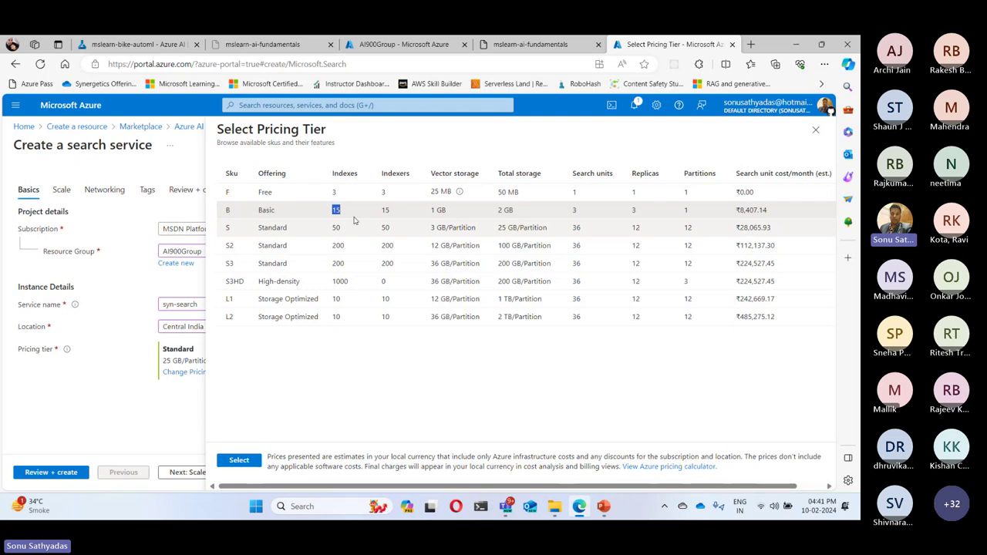
double_click(334, 192)
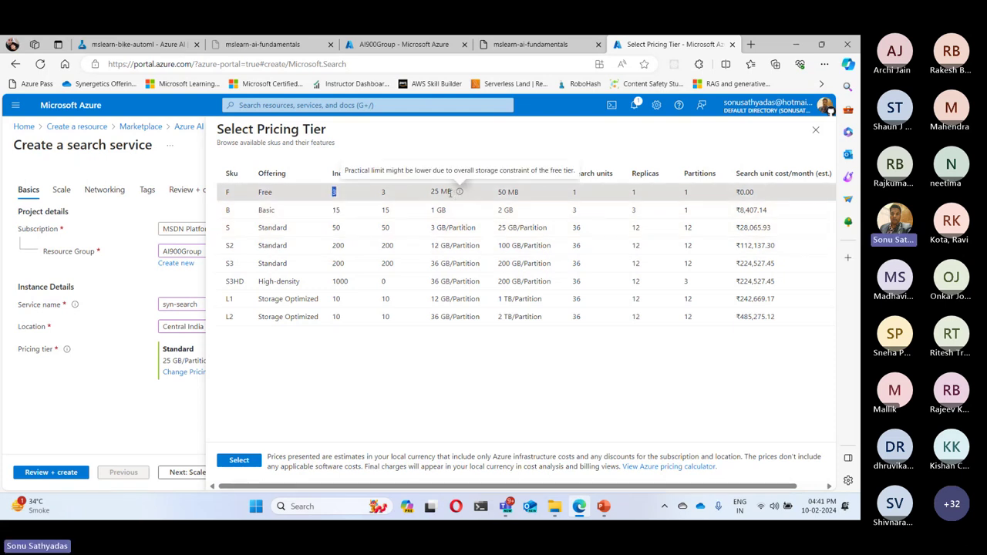
drag(452, 192, 429, 198)
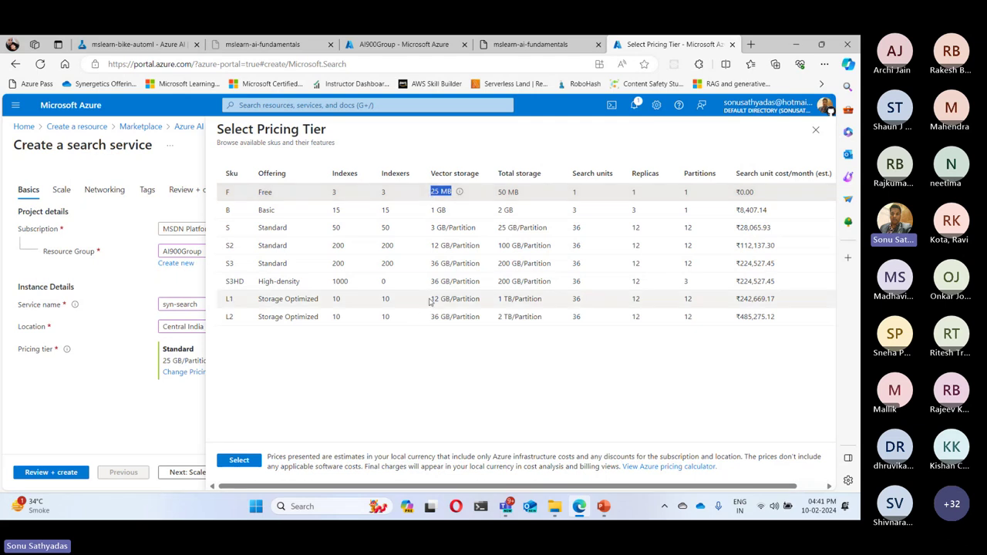
drag(518, 192, 432, 209)
click(453, 212)
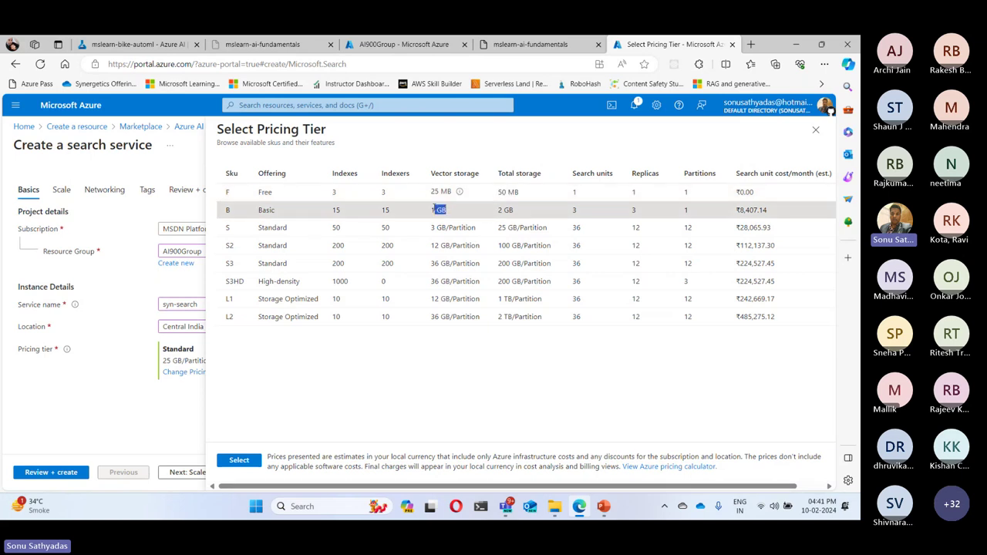
drag(513, 210, 498, 210)
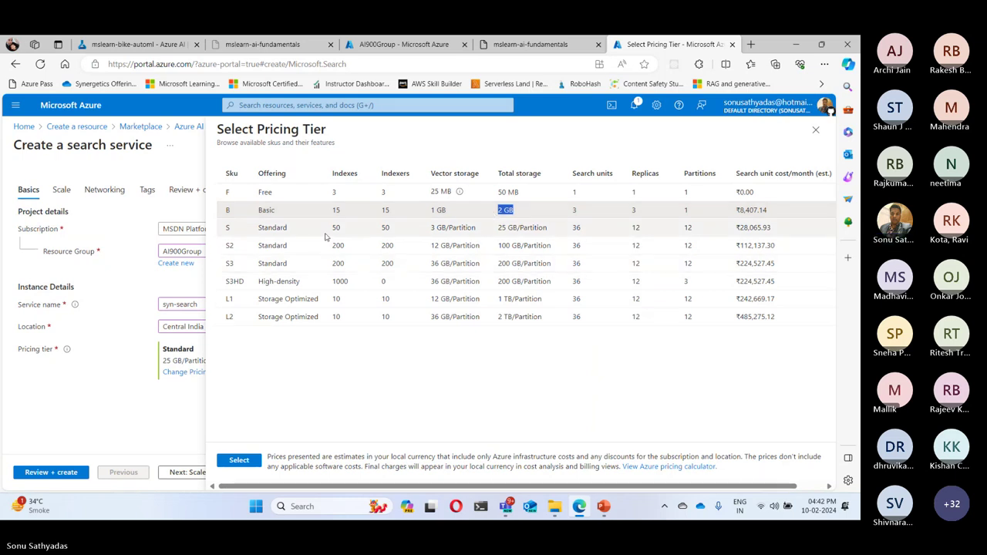
click(240, 461)
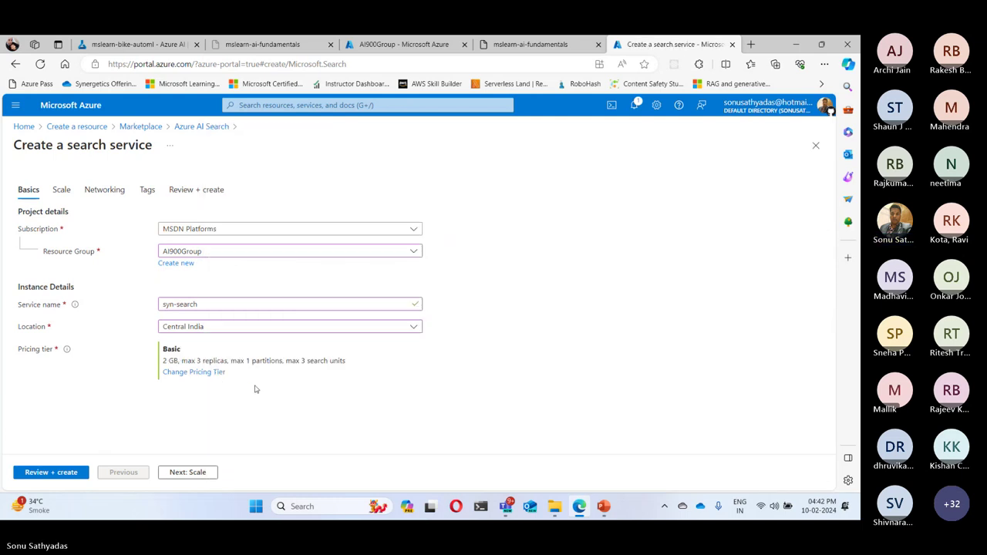
Keep the default scale settings, review the search service configuration, and submit it for creation.
click(186, 477)
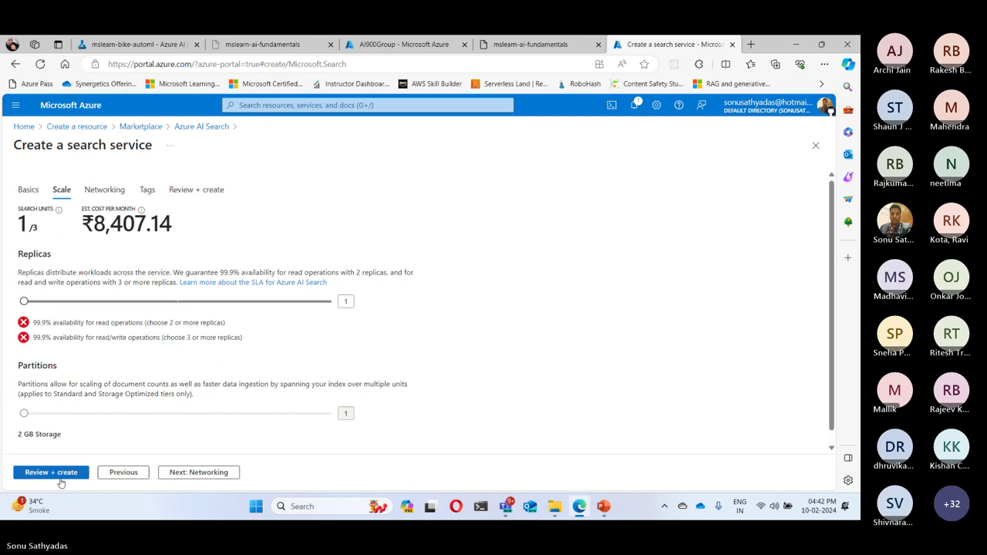
click(62, 473)
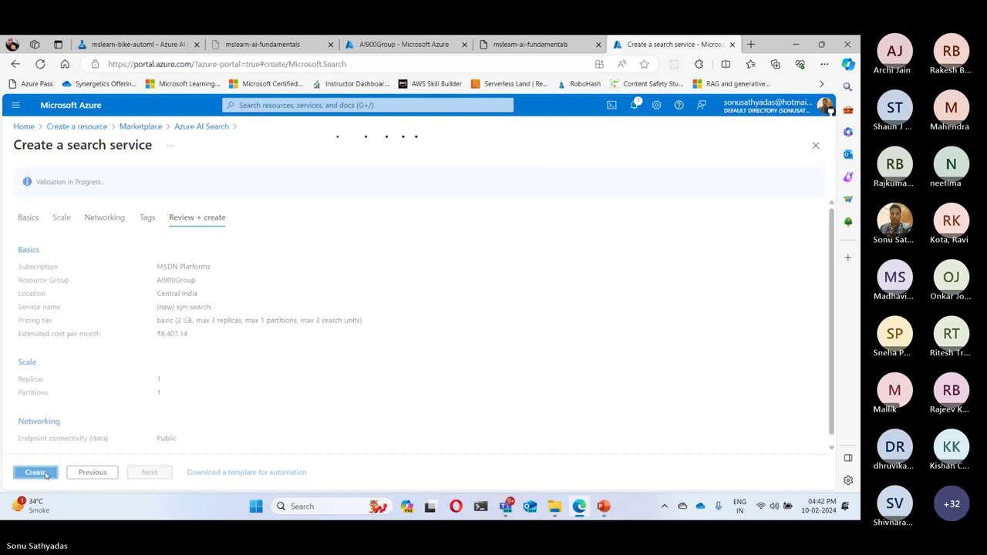
click(35, 472)
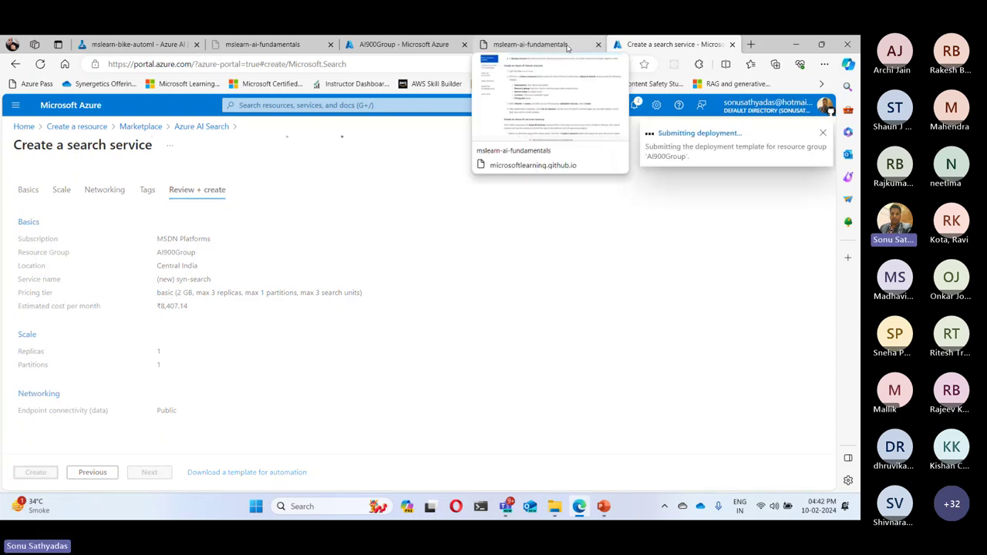
Read the lab instructions for the Azure AI services resource, noting the required resource group and region settings.
click(566, 46)
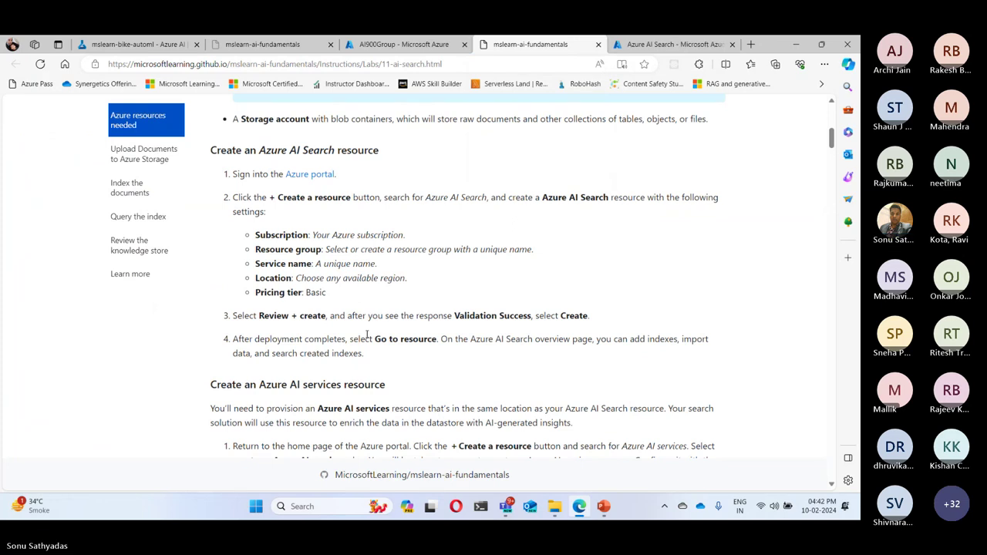
scroll(398, 313, down, 3)
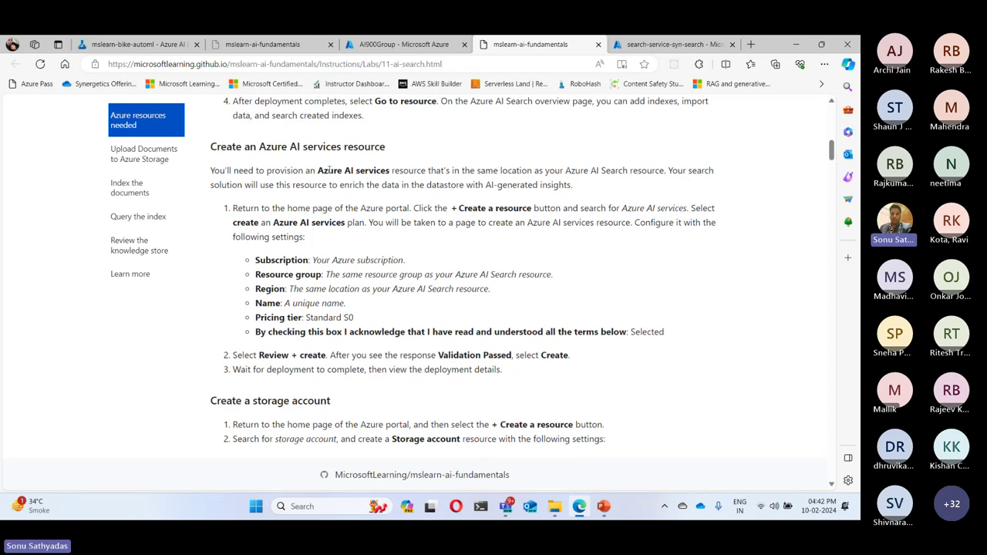
drag(318, 171, 395, 171)
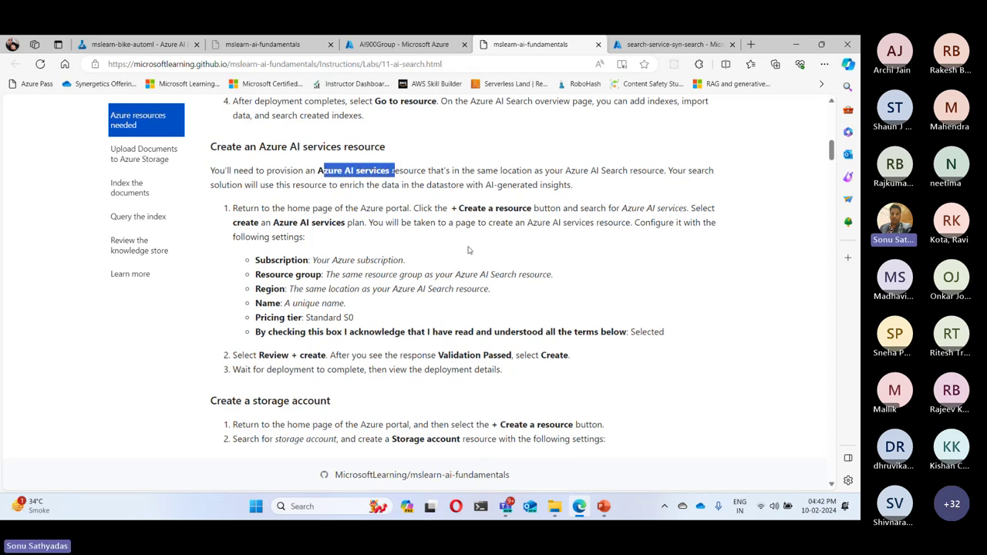
scroll(467, 250, down, 2)
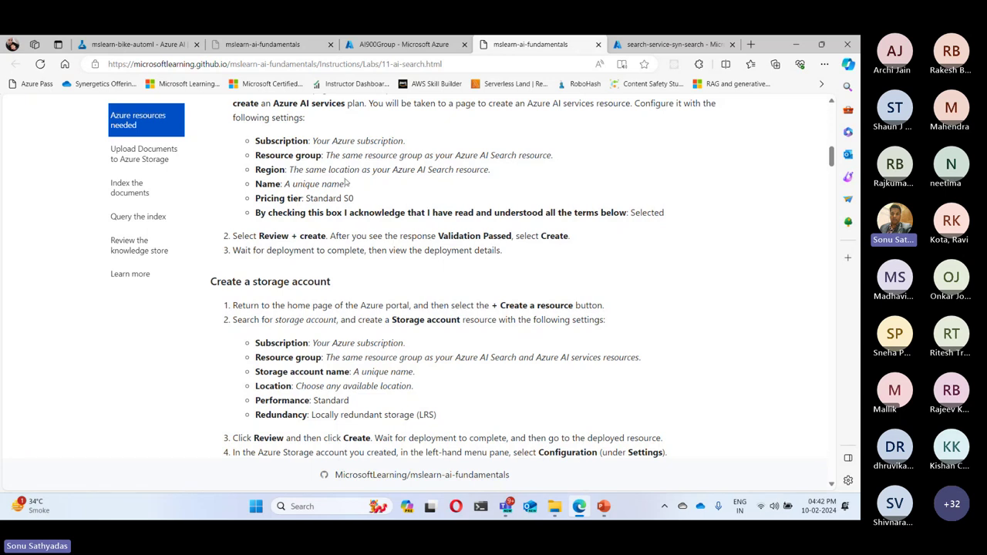
drag(445, 155, 305, 170)
Open the deployed syn-search service, and look through the existing resources in the AI900Group resource group.
click(667, 46)
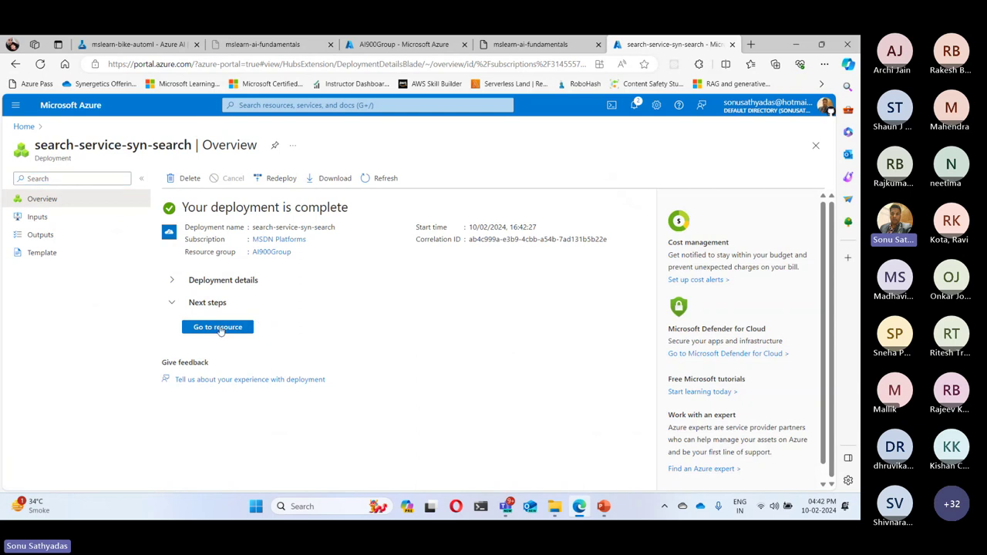
click(219, 328)
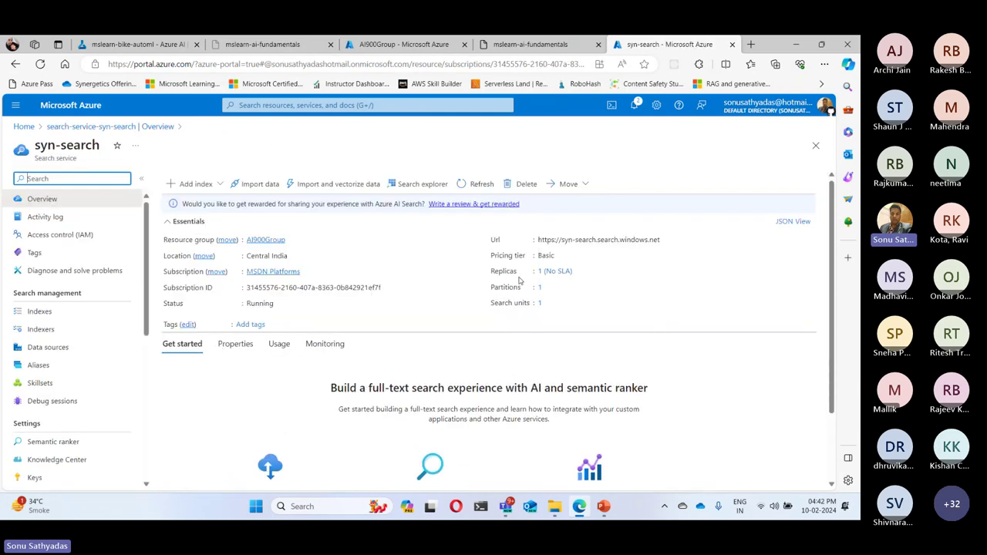
click(24, 126)
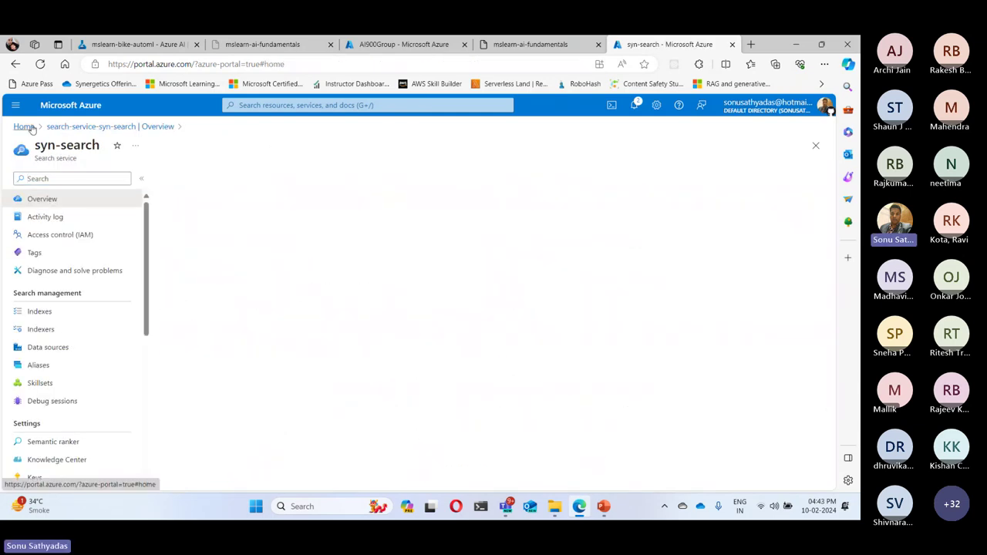
click(208, 167)
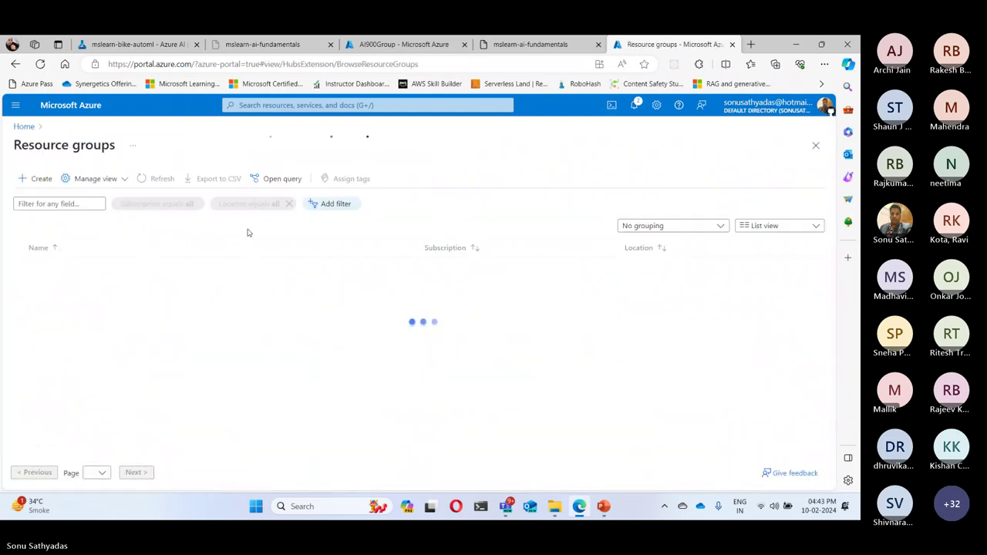
click(61, 267)
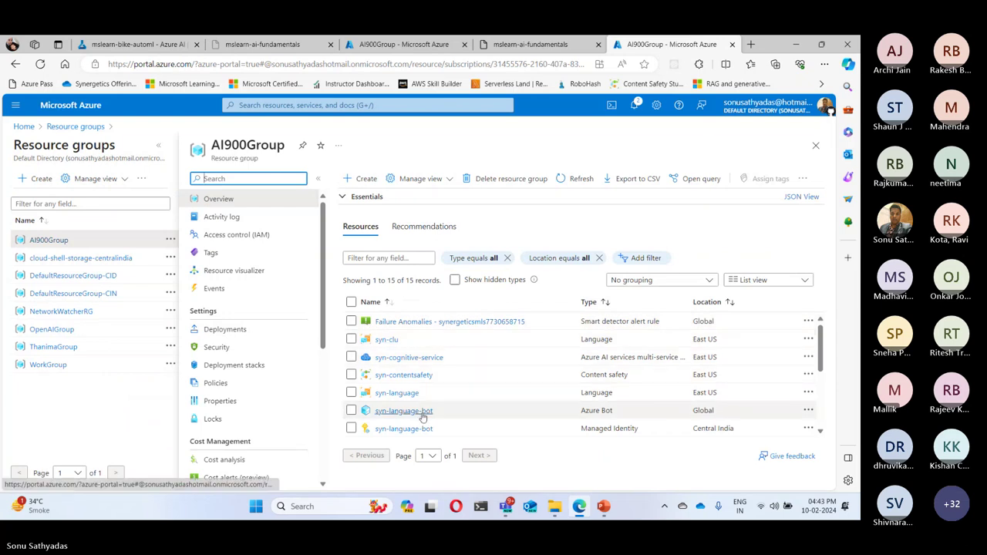
scroll(441, 399, down, 2)
scroll(441, 399, down, 2)
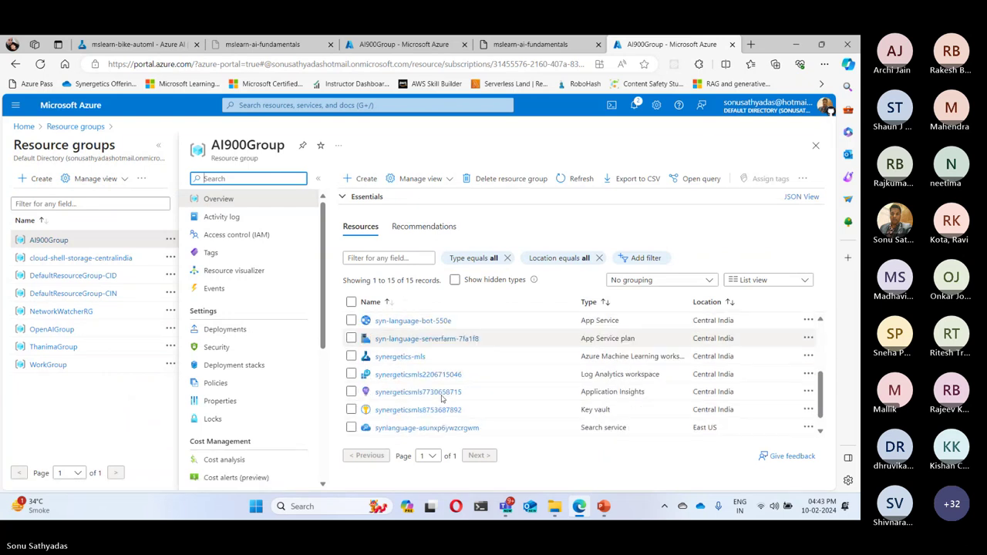
scroll(441, 399, up, 3)
scroll(441, 400, up, 1)
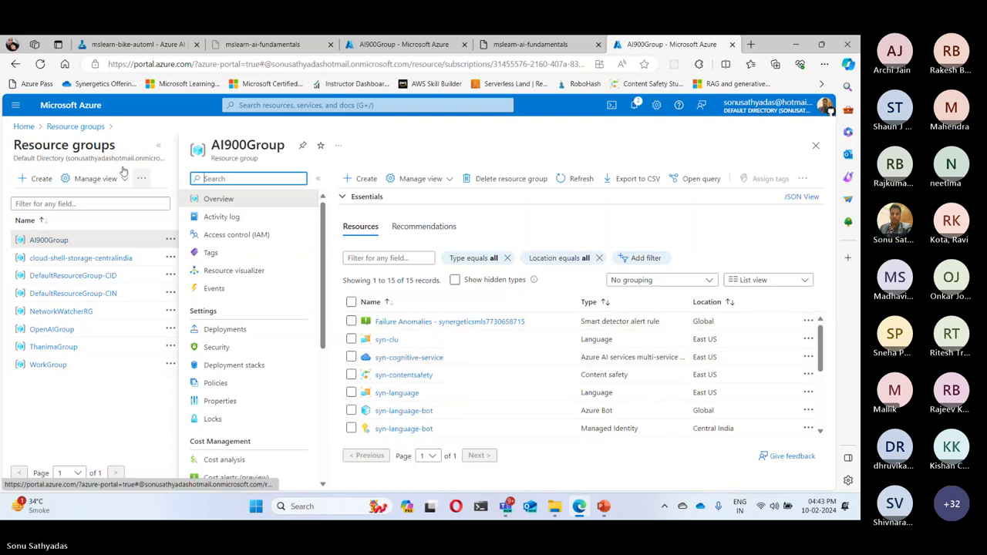
Return to the portal home, start creating a new resource, and search the marketplace for "Ai service".
click(75, 126)
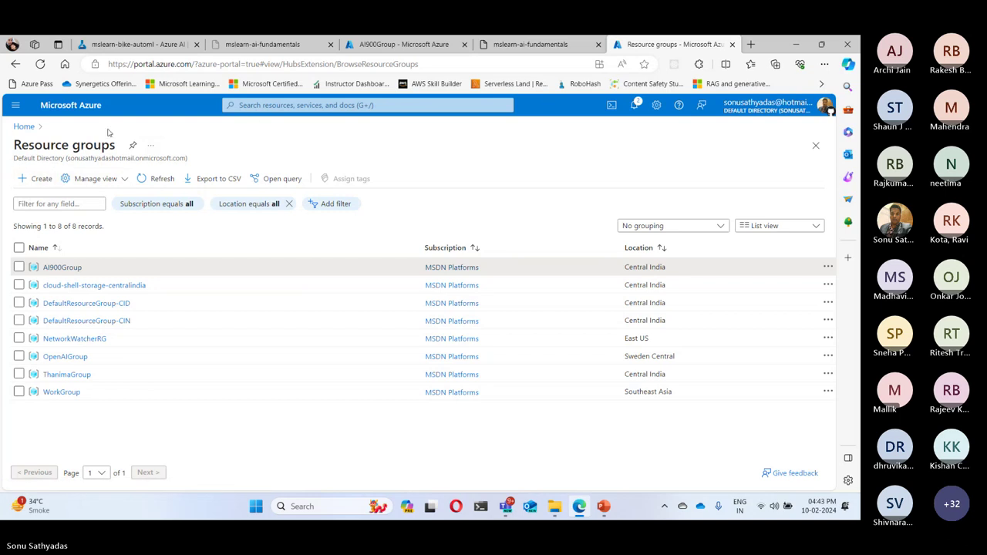
click(25, 126)
click(145, 171)
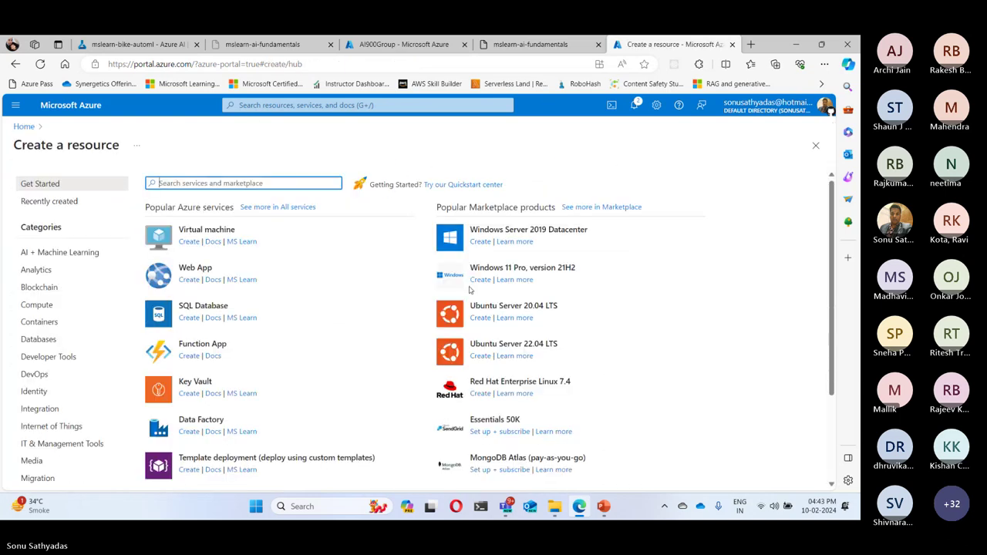
text(Ai service)
key(Return)
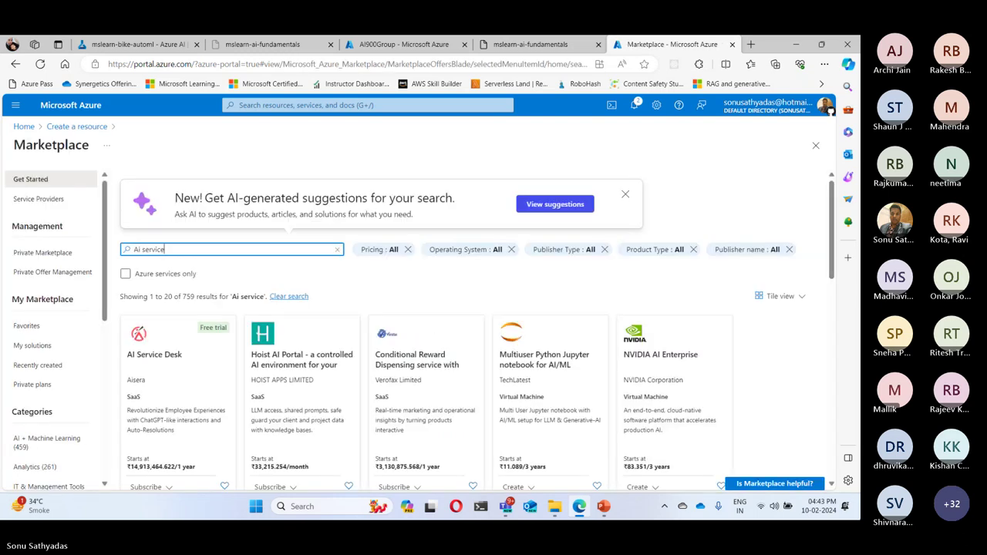
Copy the name "Azure AI services" from the lab instructions, search the marketplace for it, and start creating that Microsoft resource.
click(530, 44)
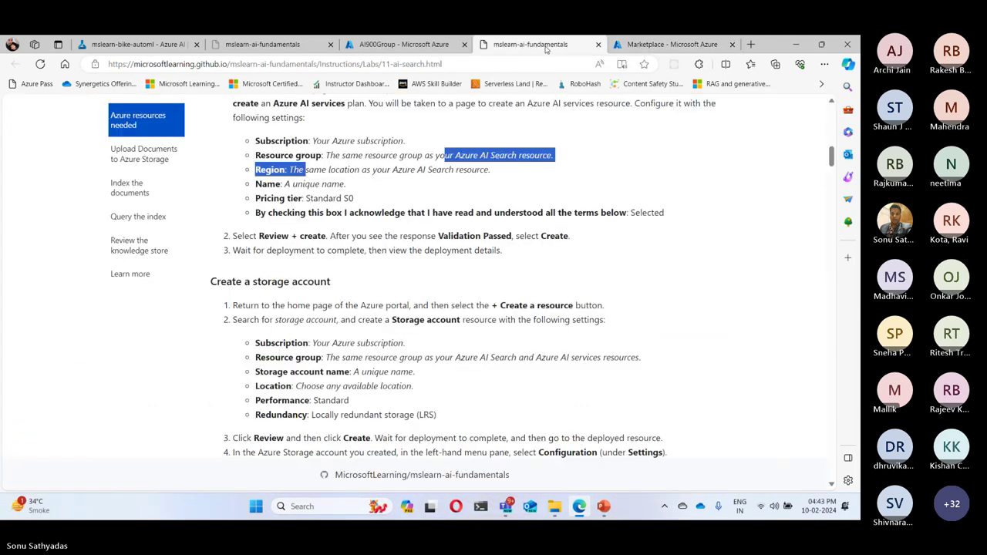
scroll(443, 262, down, 3)
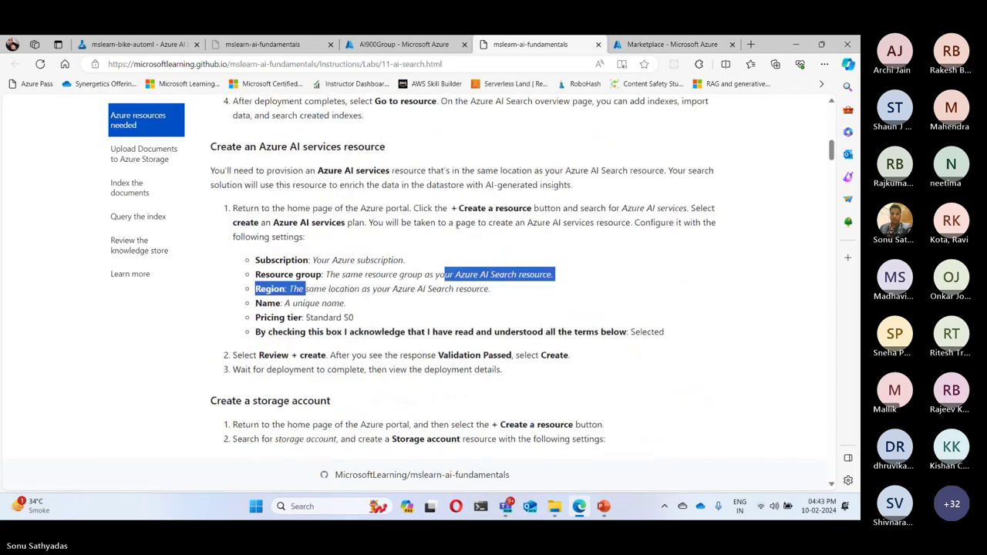
drag(273, 223, 346, 223)
key(ctrl+c)
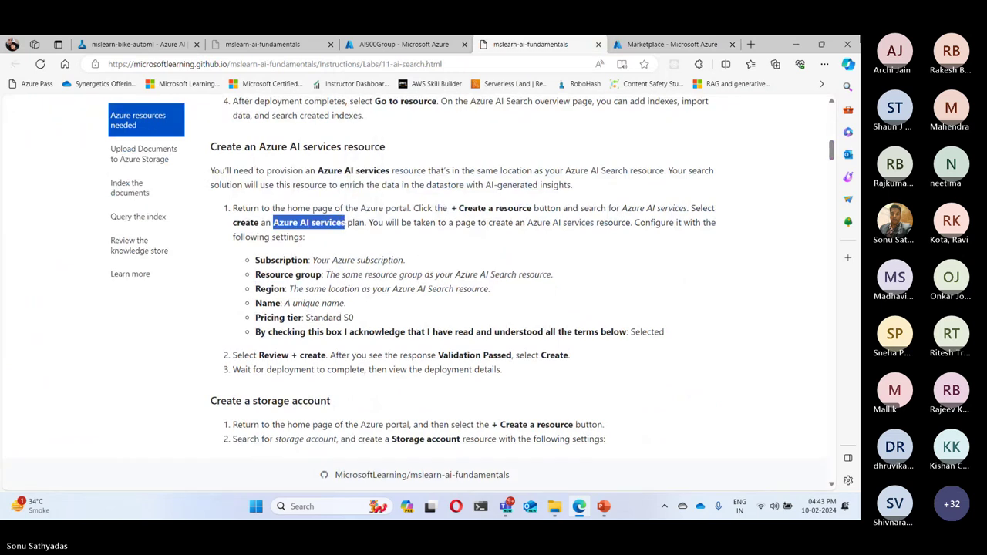
click(671, 44)
drag(179, 249, 94, 252)
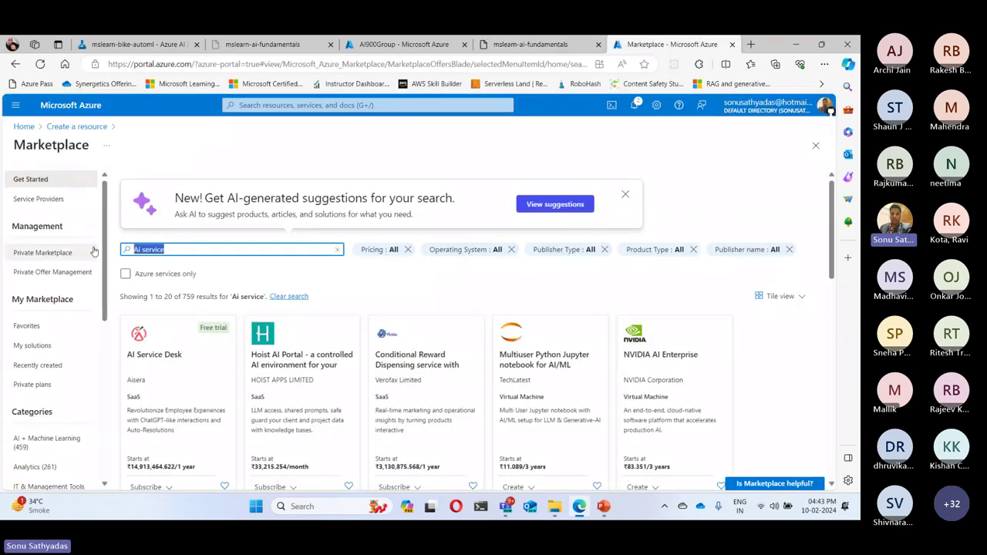
key(ctrl+v)
click(187, 276)
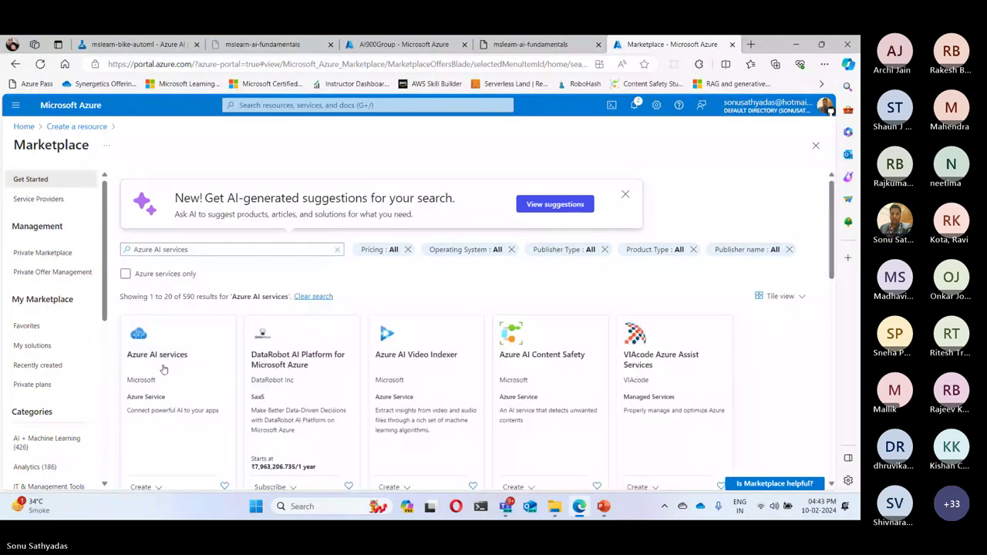
click(164, 370)
click(241, 266)
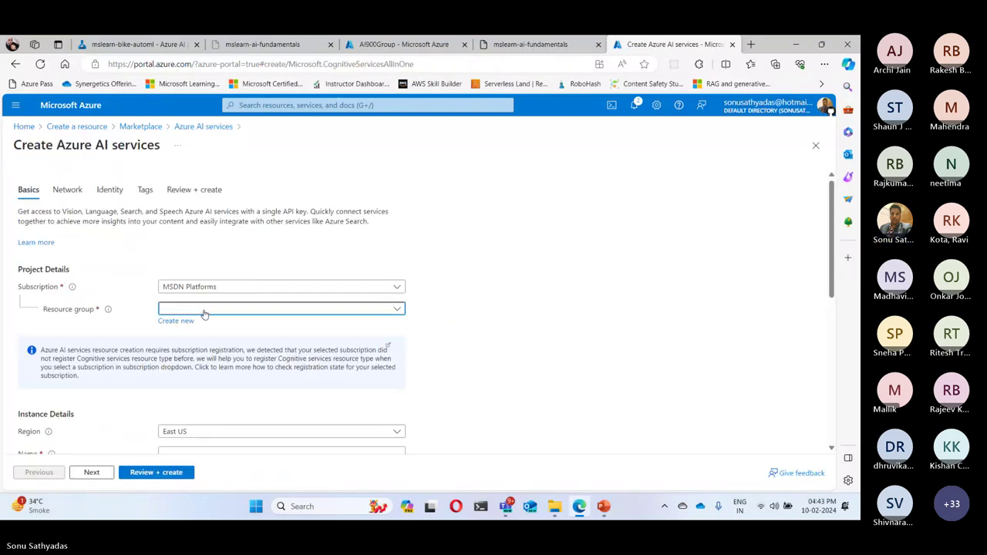
Place the new Azure AI services resource in the AI900Group resource group and set its region to Central India.
click(204, 312)
click(179, 347)
scroll(233, 333, down, 2)
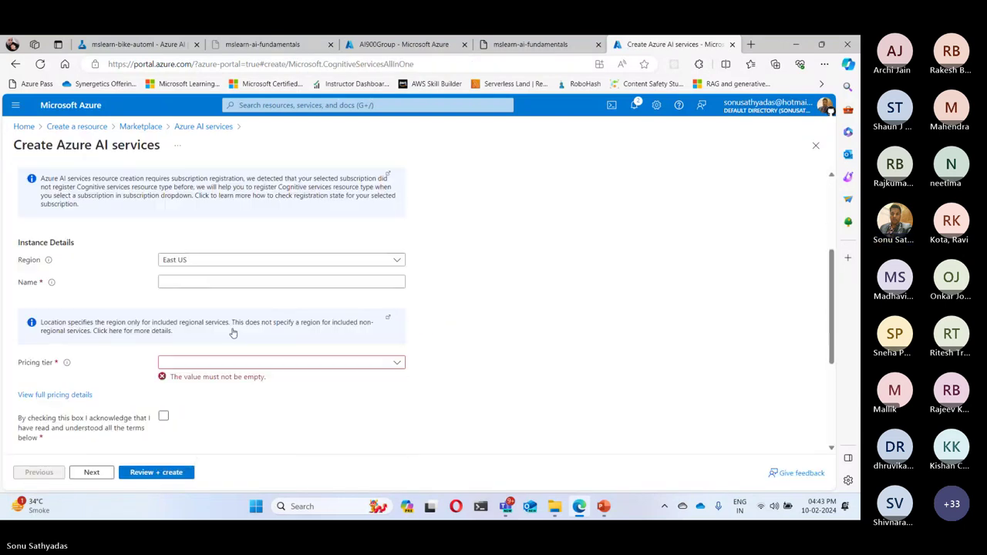
scroll(233, 333, down, 1)
click(183, 269)
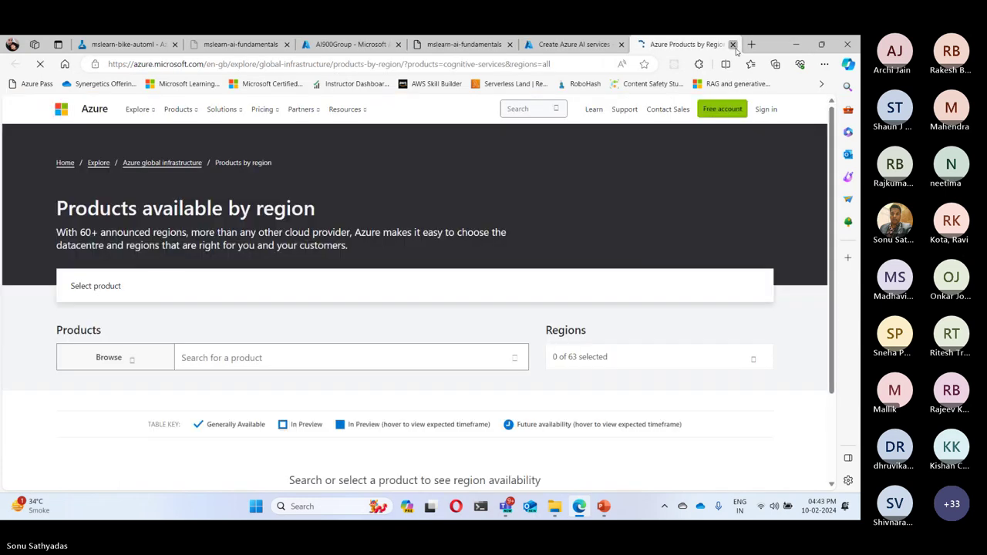
click(732, 44)
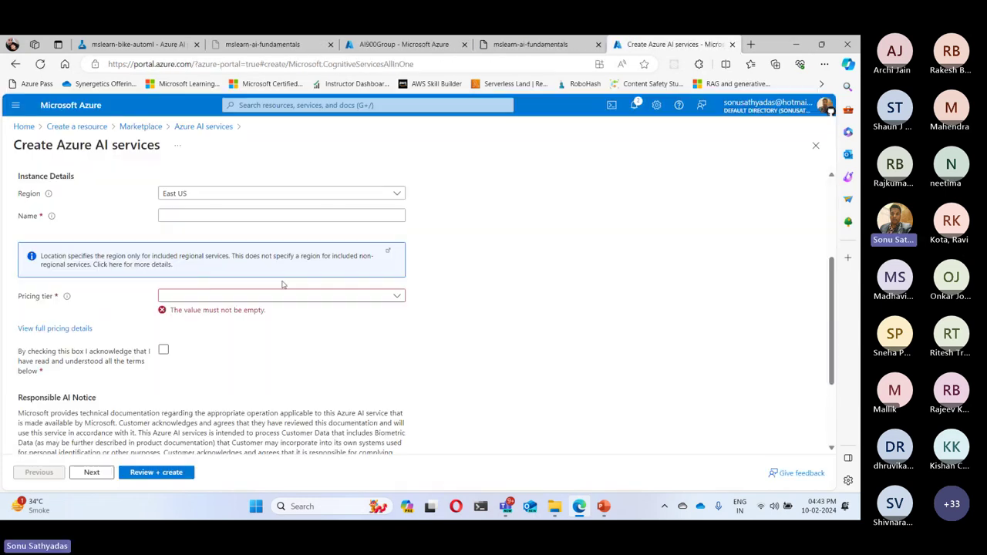
click(205, 195)
text(c)
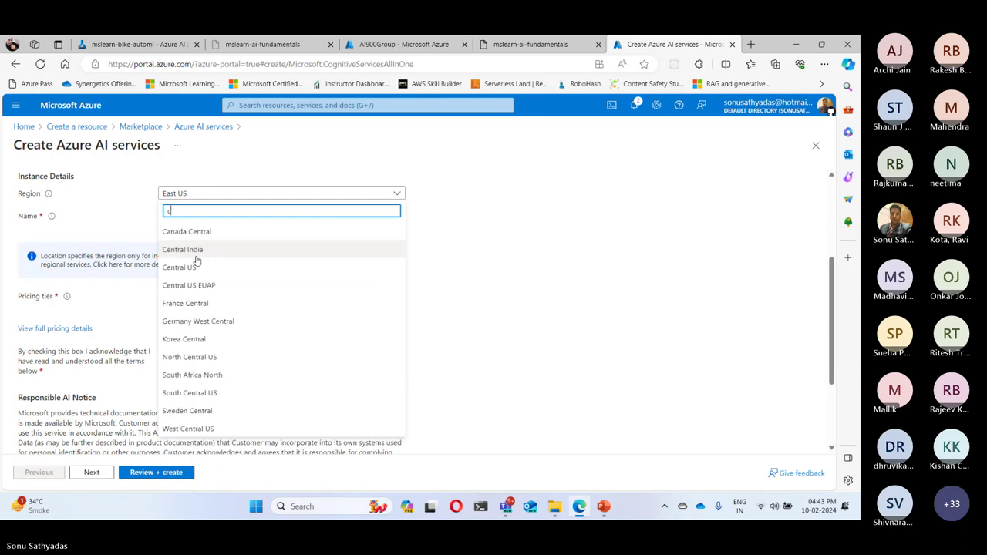
text(entr)
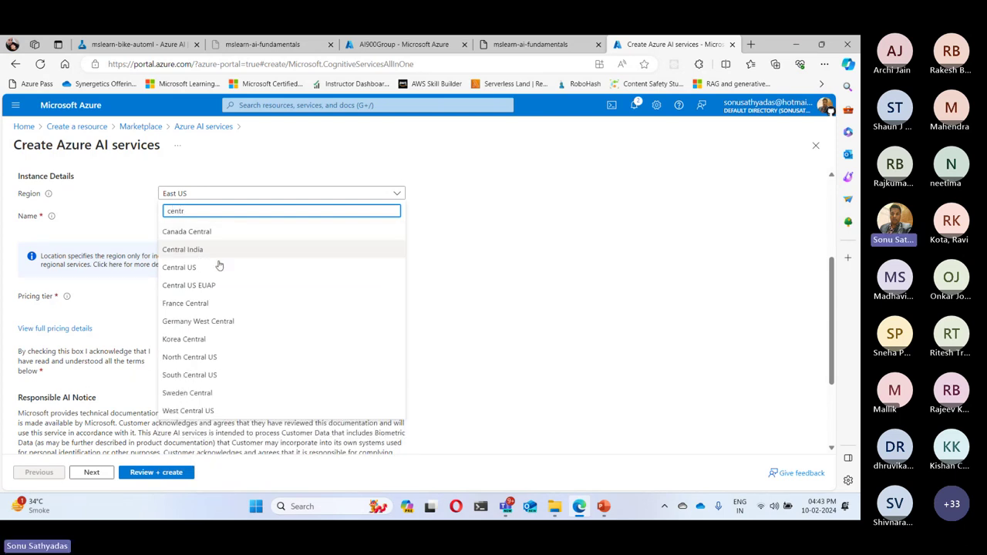
click(211, 250)
Name the resource syn-ai-service with pricing tier Standard S0 and the terms acknowledged, and create it.
click(199, 215)
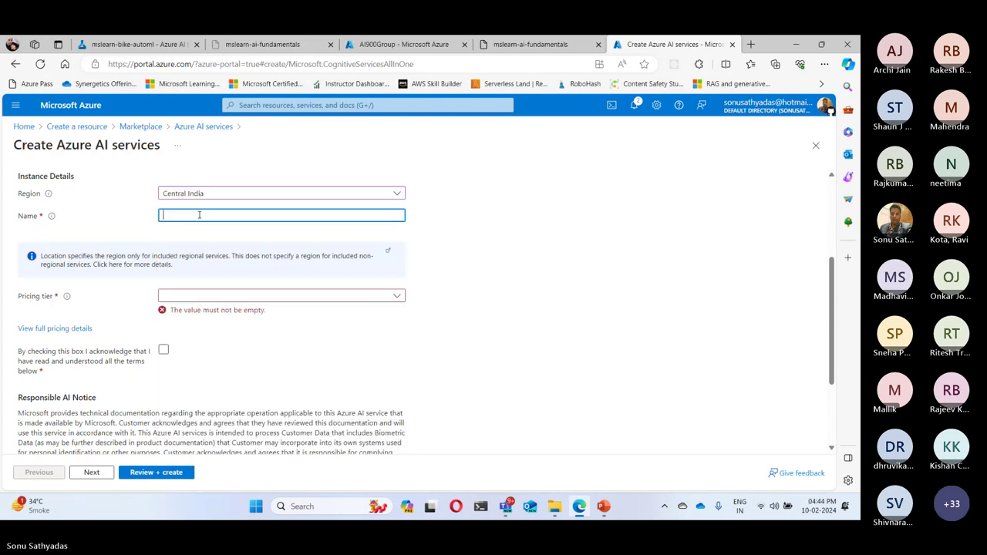
text(syn-ai-service)
click(190, 296)
click(188, 313)
click(165, 341)
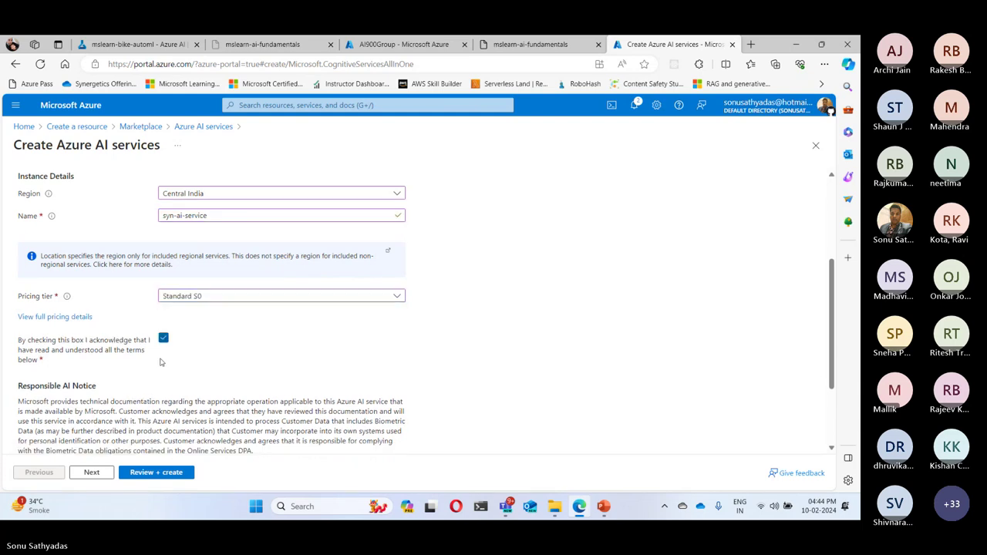
click(168, 474)
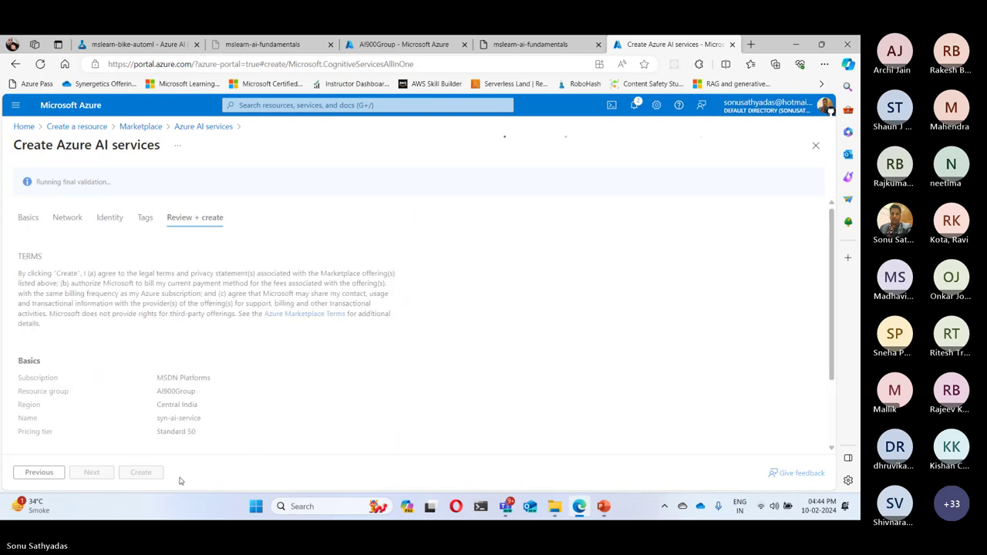
click(141, 472)
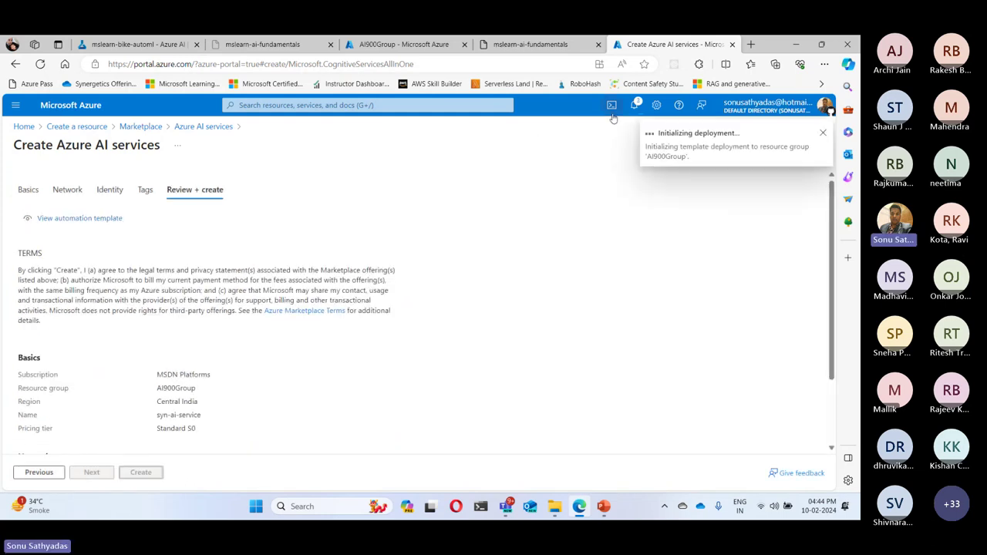
Read the lab instructions for creating the storage account, noting the required settings.
click(552, 46)
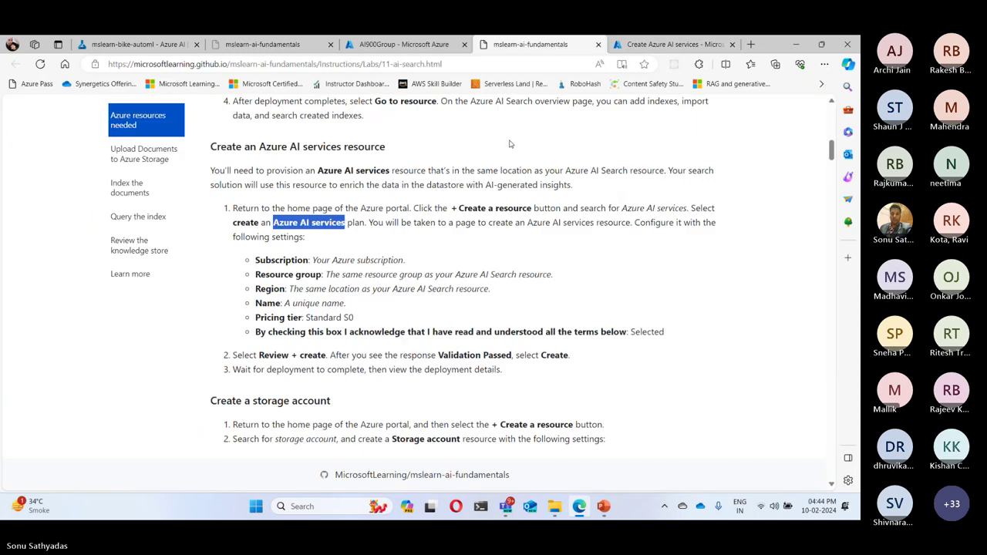
scroll(287, 237, down, 4)
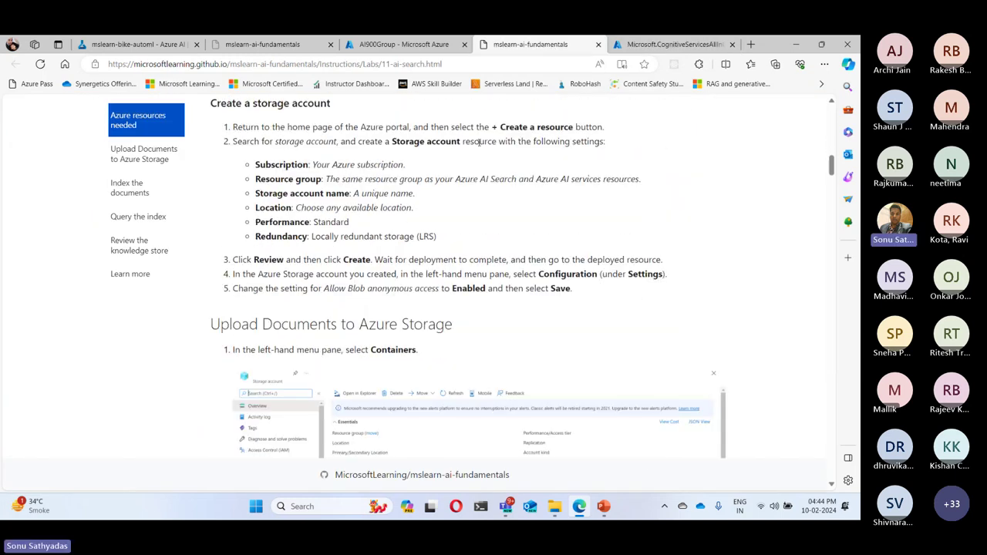
click(672, 46)
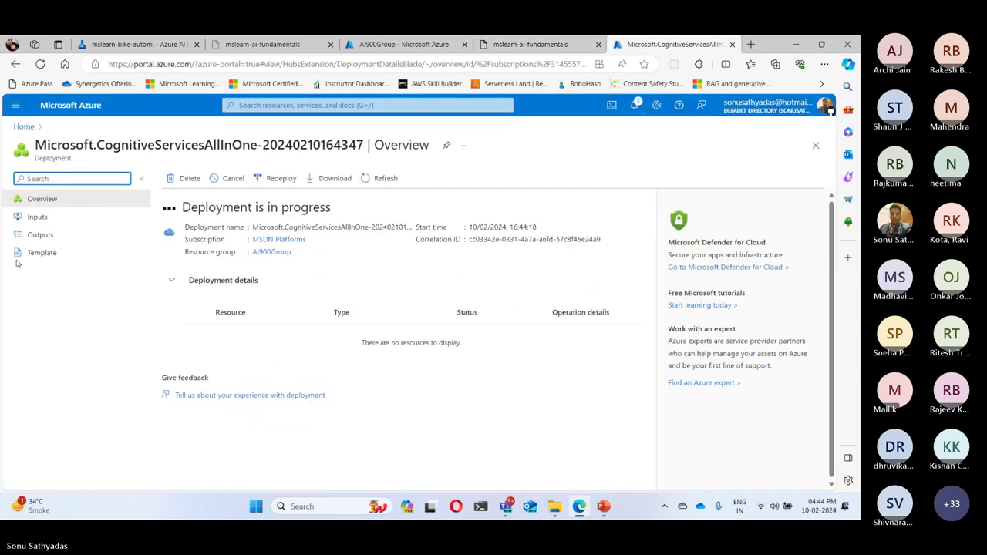
Return to the portal home and start creating a Storage account from the Storage category of the resource catalog.
click(24, 127)
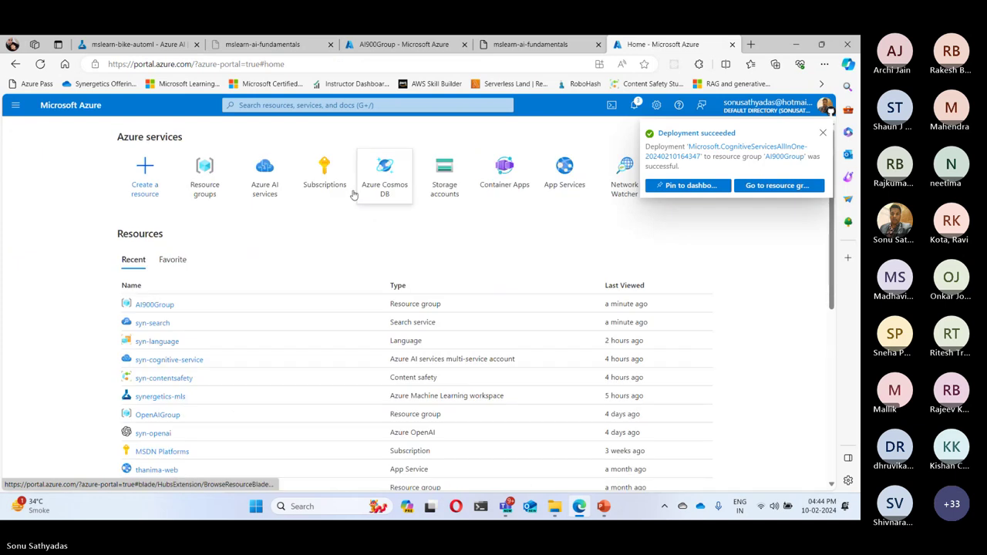
click(169, 194)
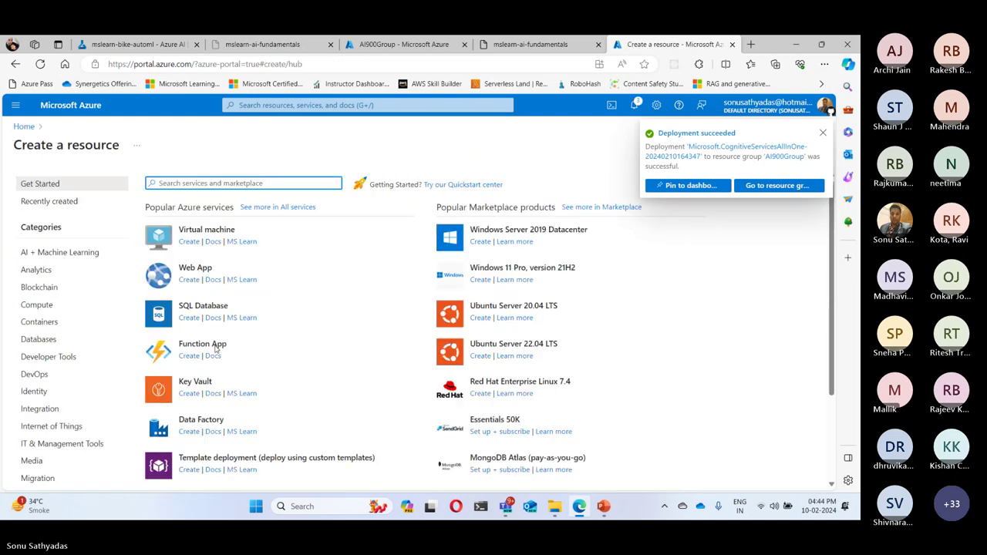
scroll(348, 344, down, 3)
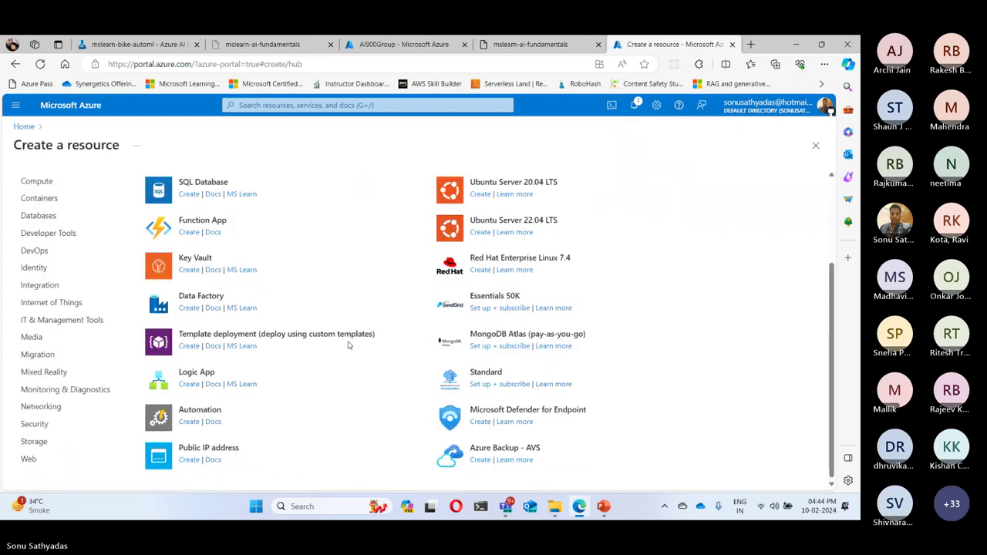
scroll(348, 345, up, 3)
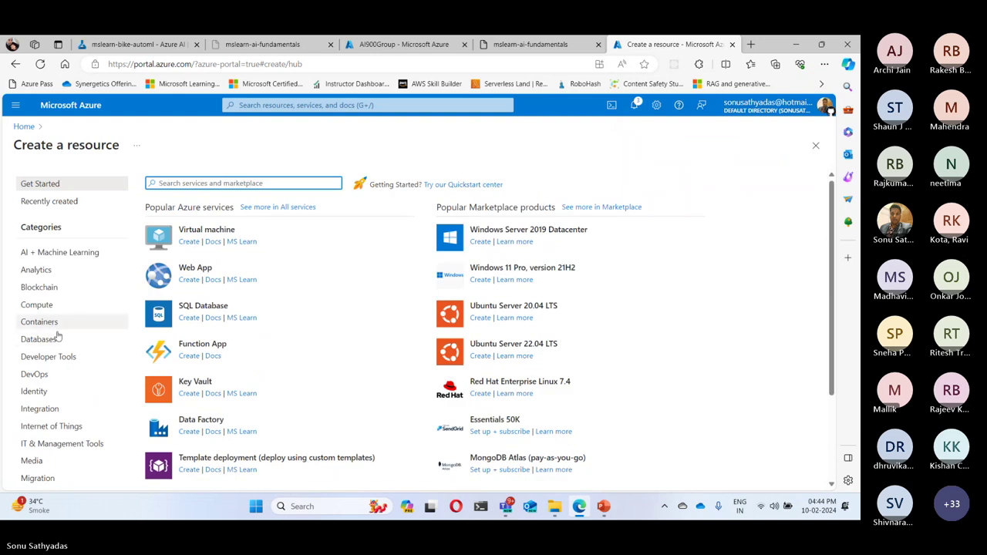
scroll(58, 343, down, 3)
click(36, 442)
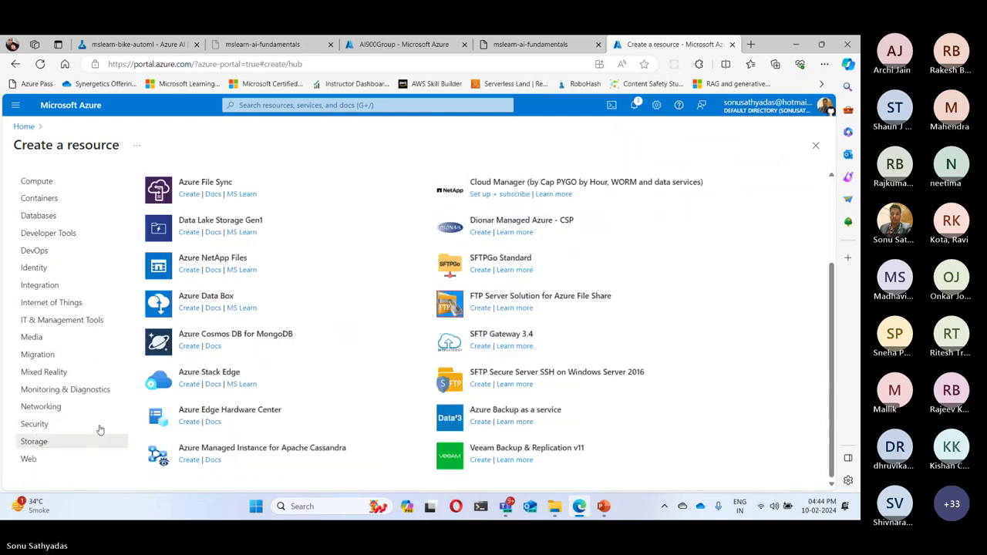
scroll(390, 330, up, 5)
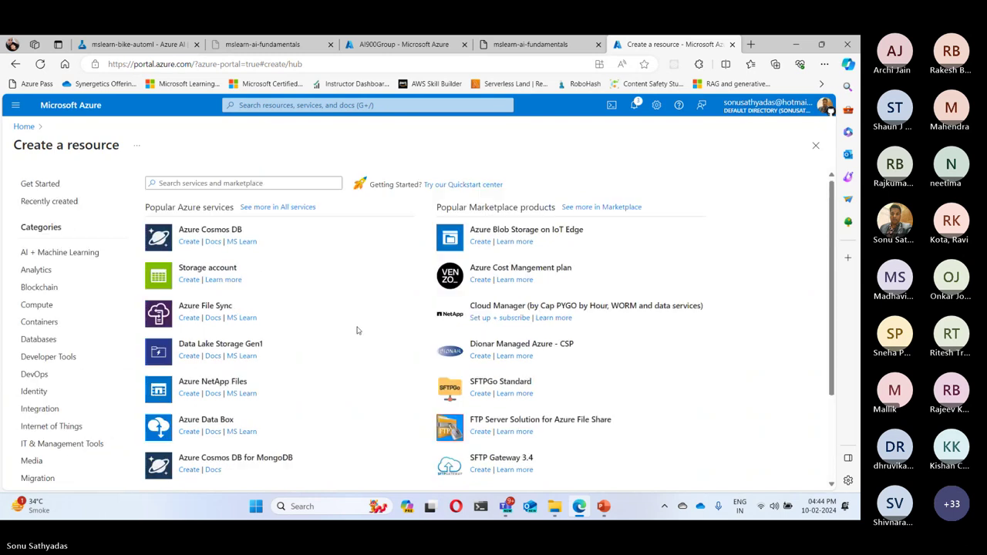
click(236, 269)
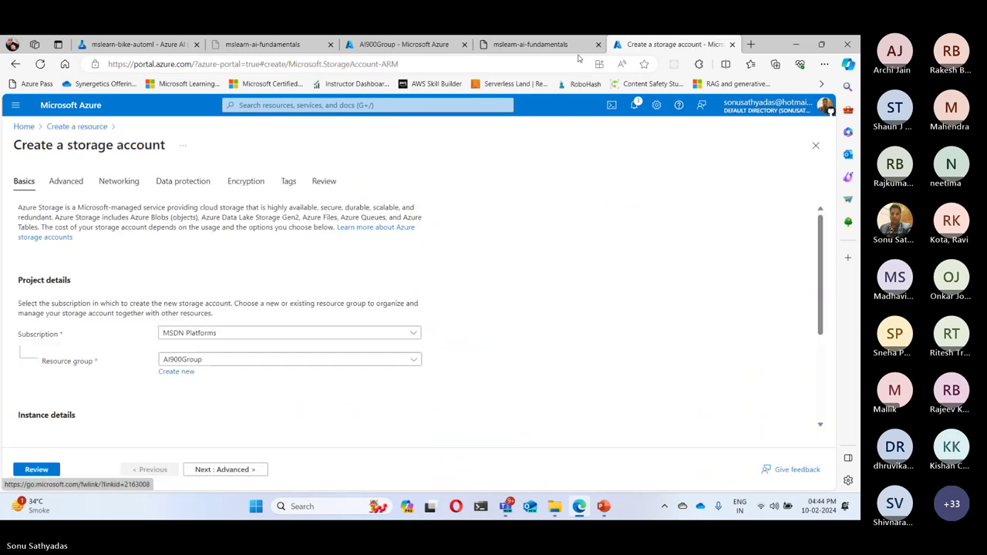
click(531, 44)
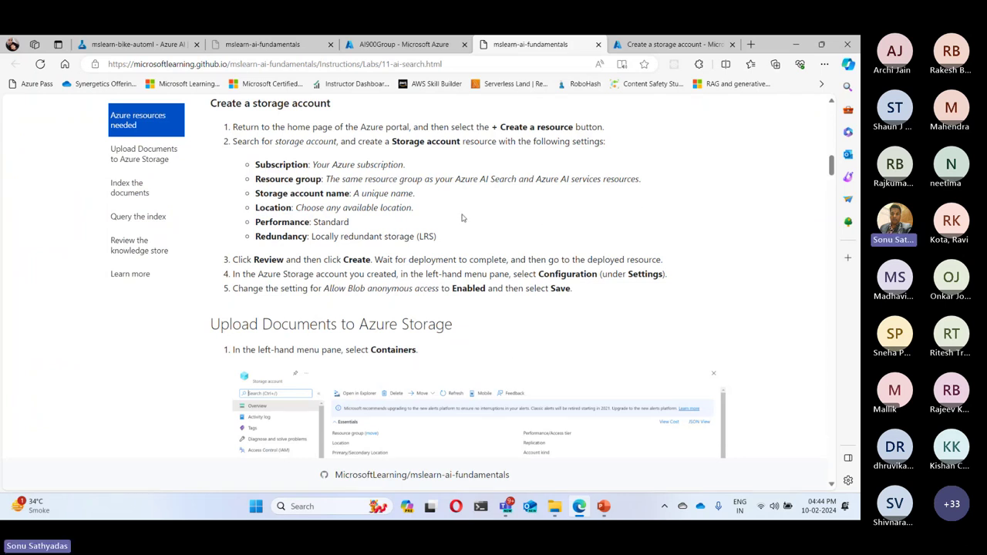
click(675, 47)
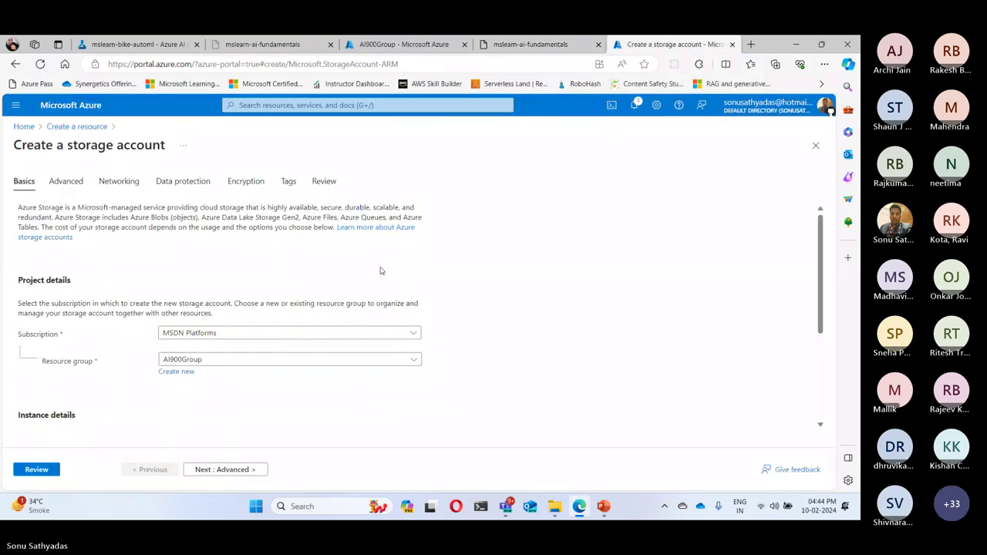
scroll(203, 363, down, 1)
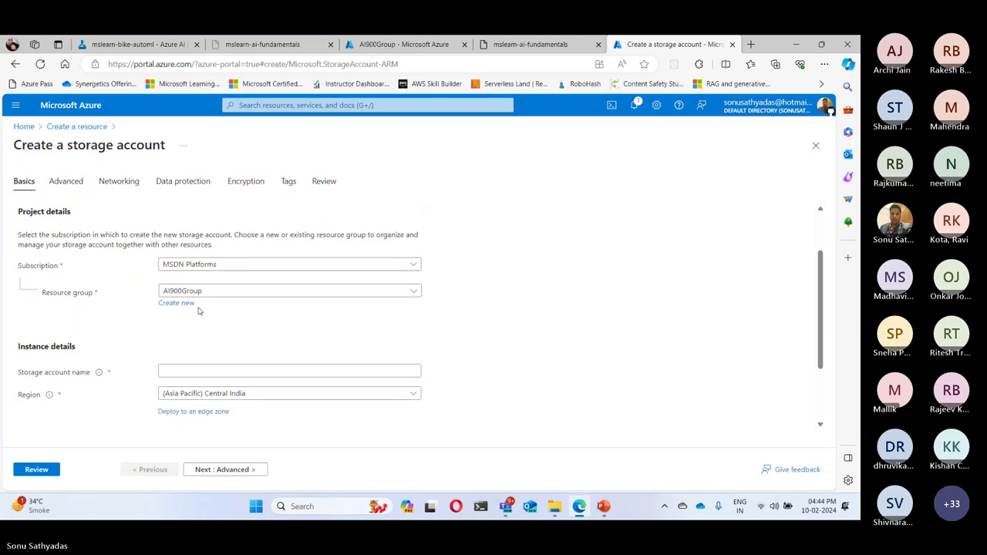
click(202, 373)
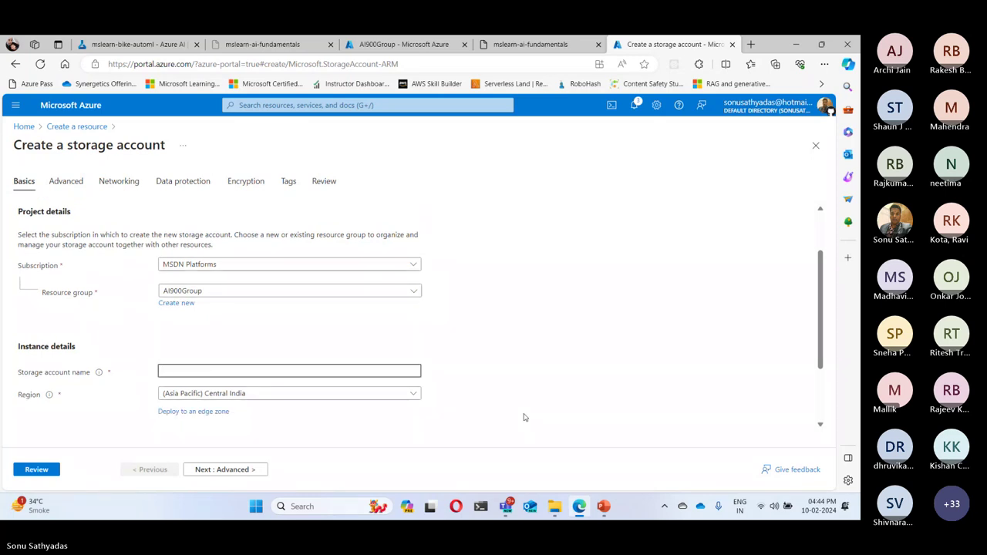
text(syn)
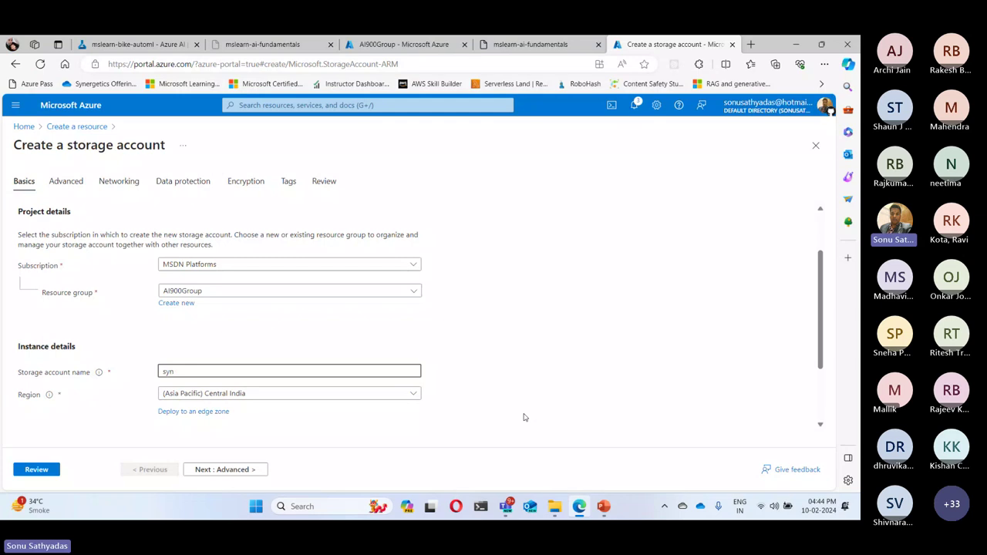
key(BackSpace)
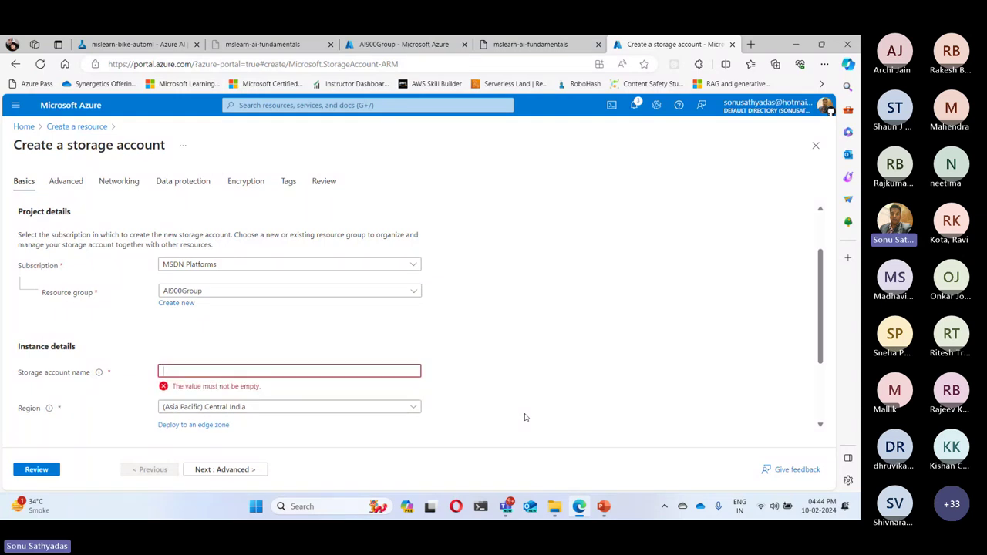
Check the AI900Group resources for an existing storage account, and abandon the new storage account form for the portal home.
click(355, 48)
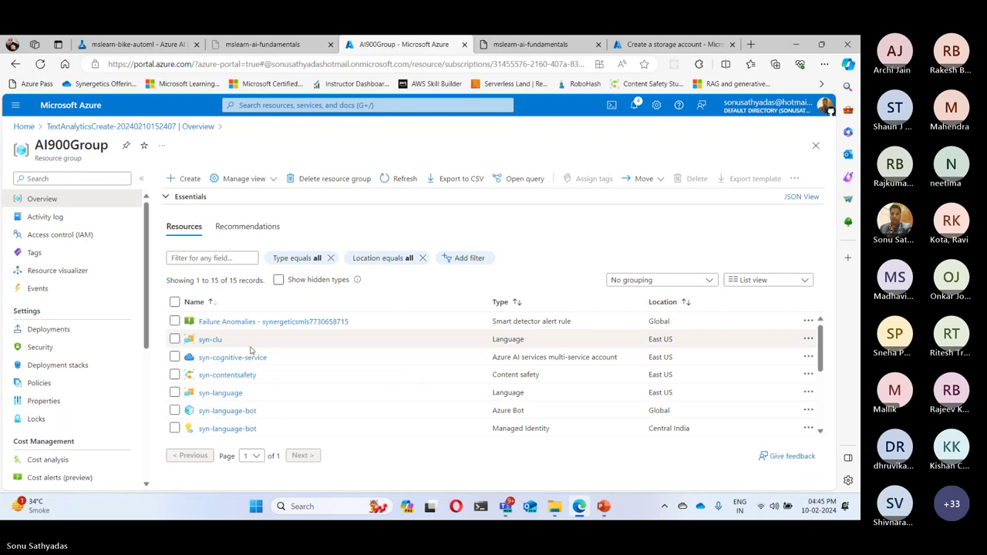
scroll(639, 427, down, 3)
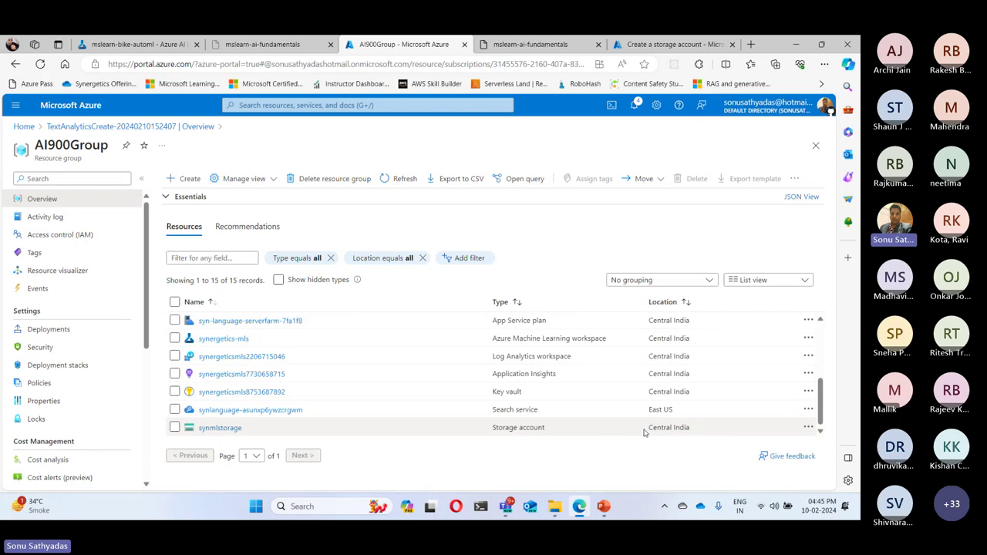
click(678, 44)
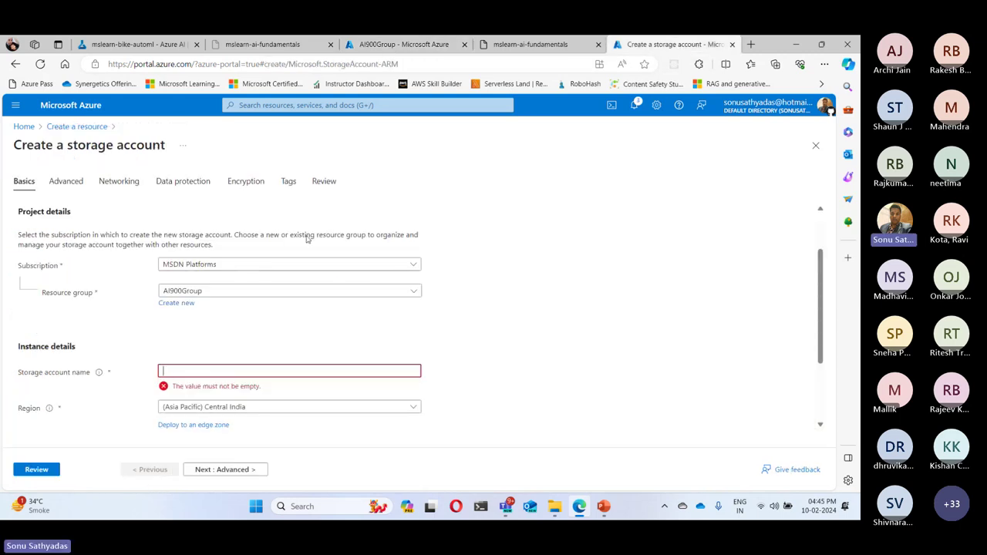
click(24, 126)
Read the lab section on uploading documents to Azure Storage, including the container settings and the coffee reviews download.
click(546, 46)
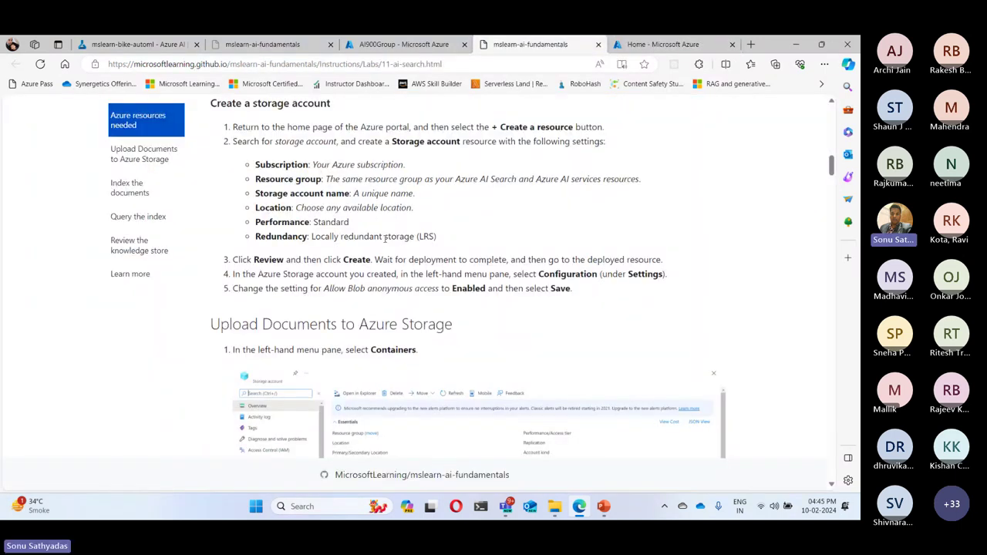
scroll(385, 239, down, 2)
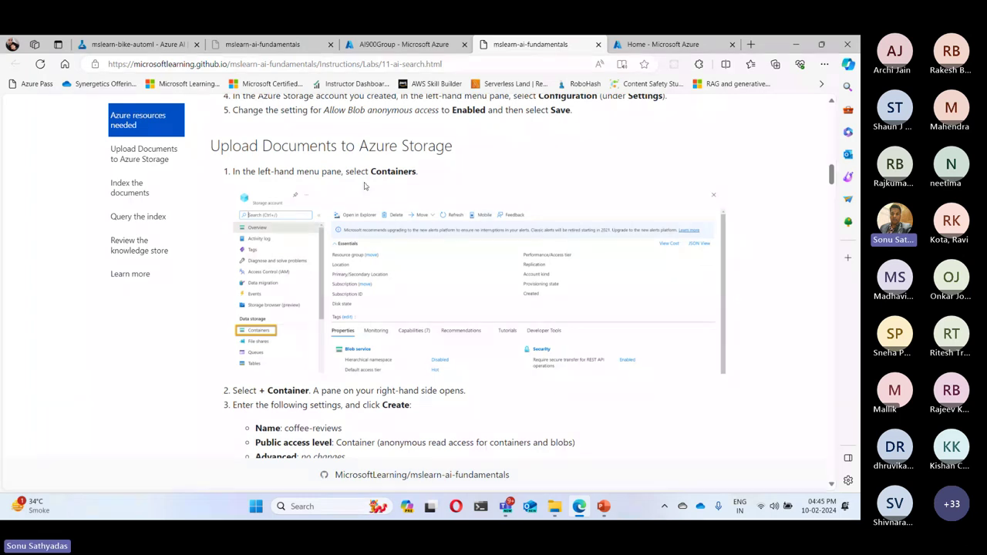
scroll(364, 186, up, 1)
drag(219, 205, 447, 205)
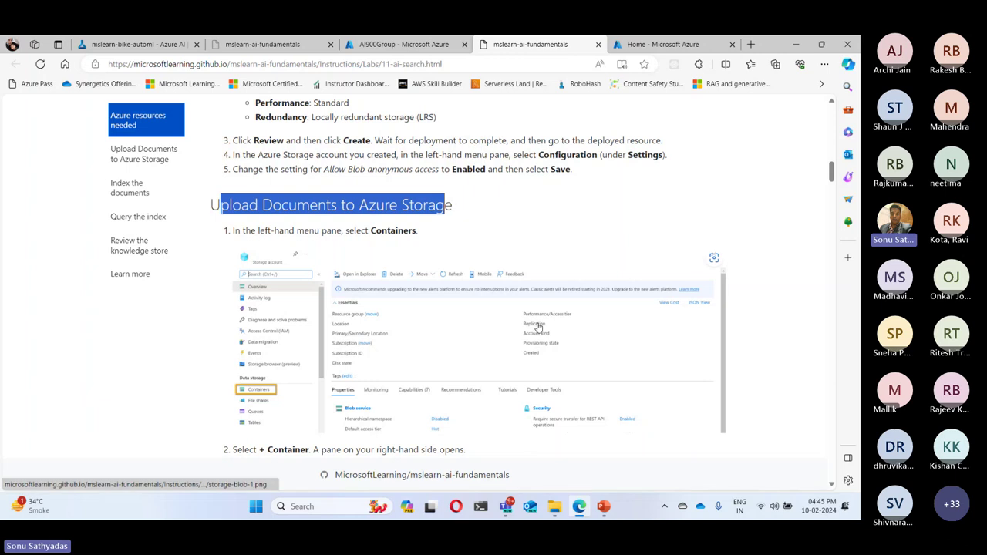
scroll(539, 327, down, 2)
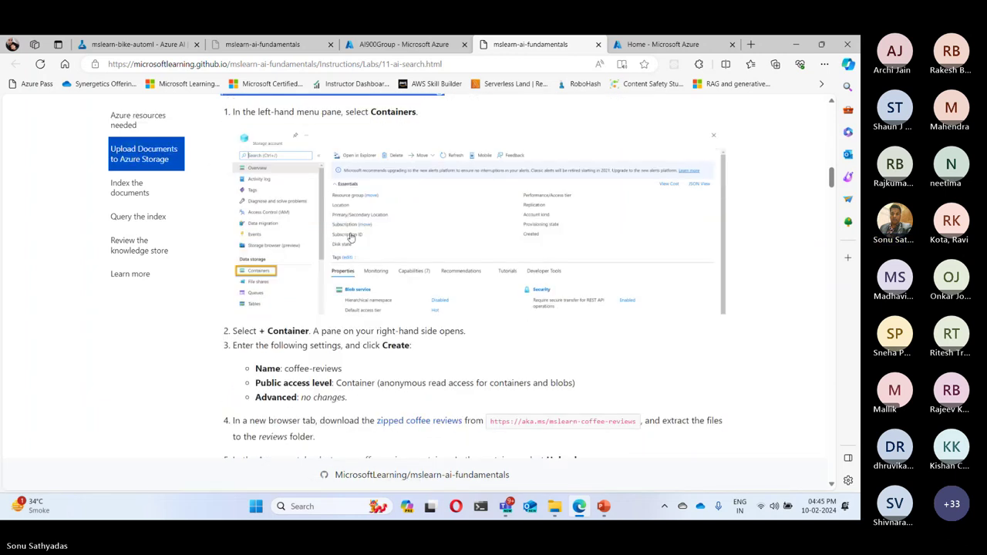
List the subscription's storage accounts in the Azure portal and open synmlstorage.
click(663, 44)
scroll(208, 381, down, 2)
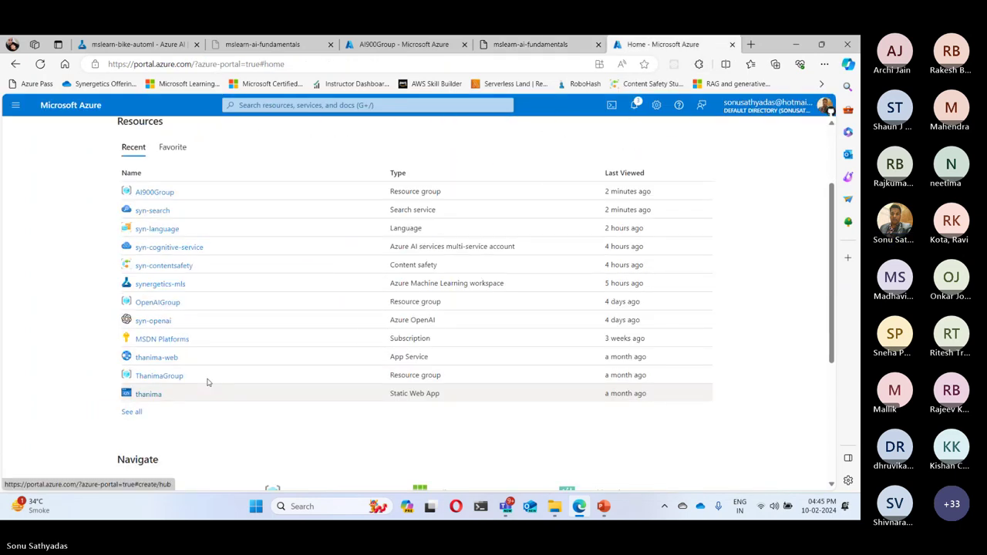
scroll(401, 257, up, 2)
click(444, 177)
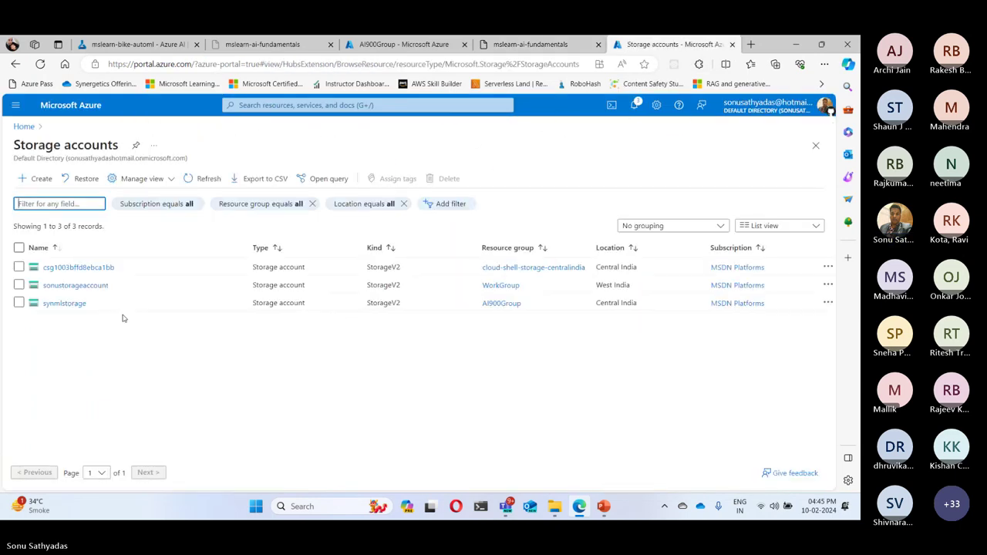
click(68, 305)
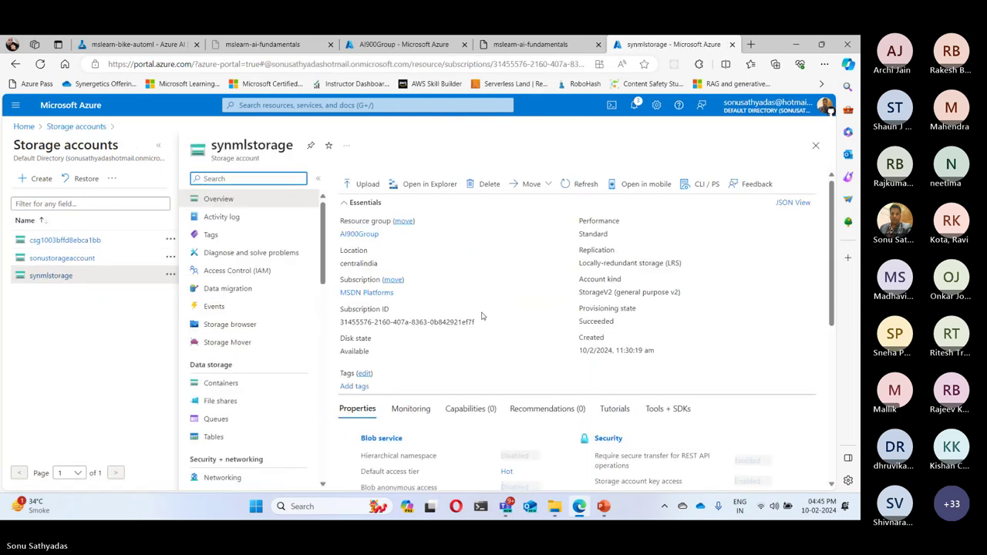
Create a container named coffee-reviews in synmlstorage, using the name given in the lab instructions.
click(221, 383)
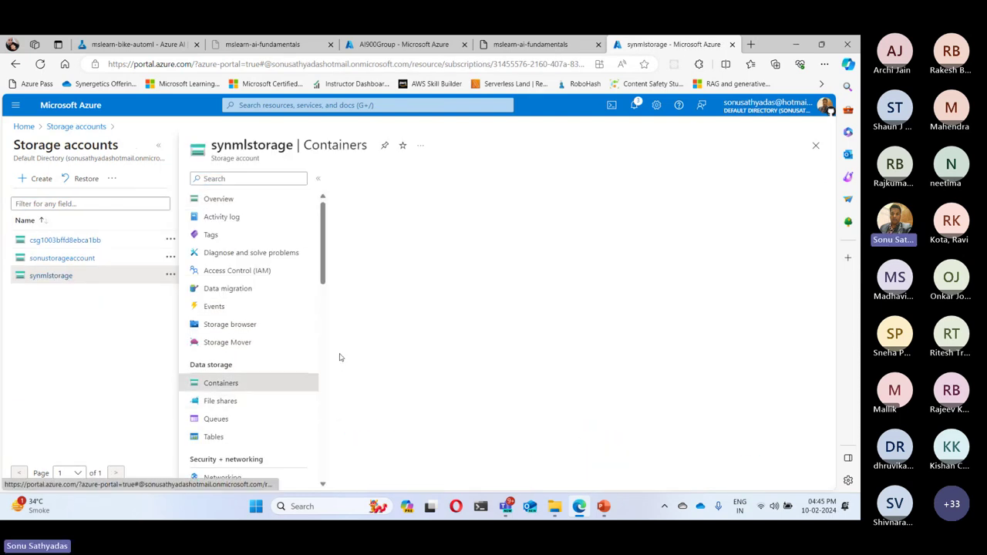
click(532, 44)
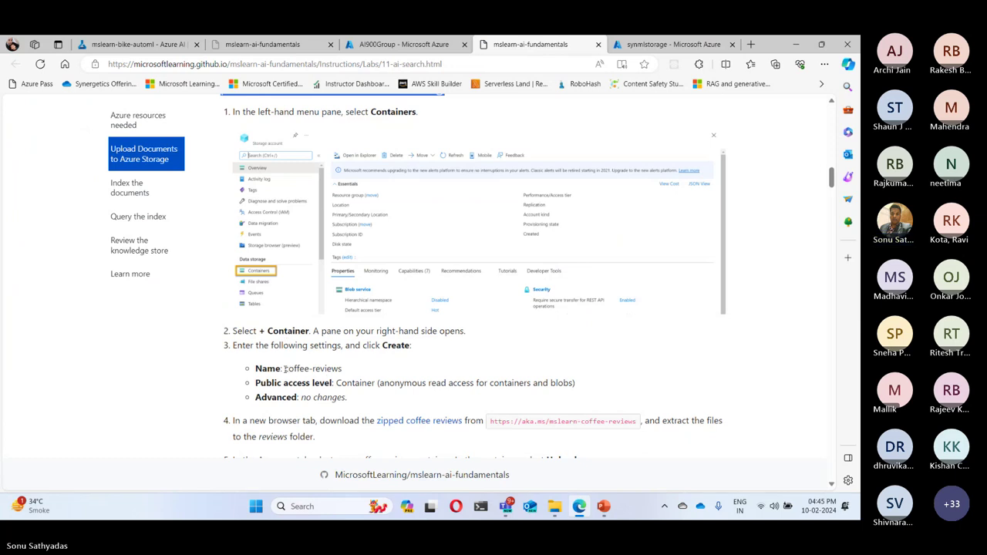
drag(285, 368, 342, 370)
key(ctrl+c)
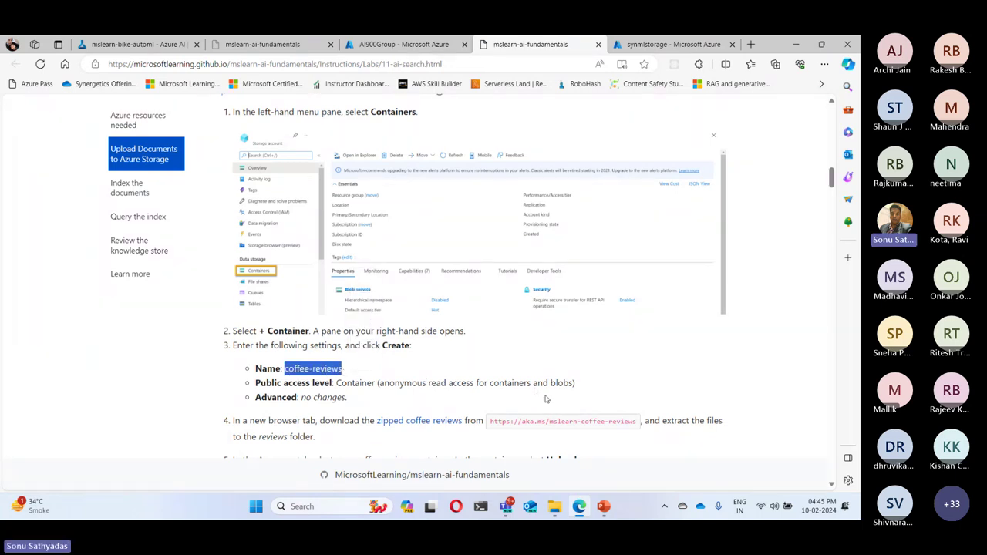
click(669, 46)
click(364, 178)
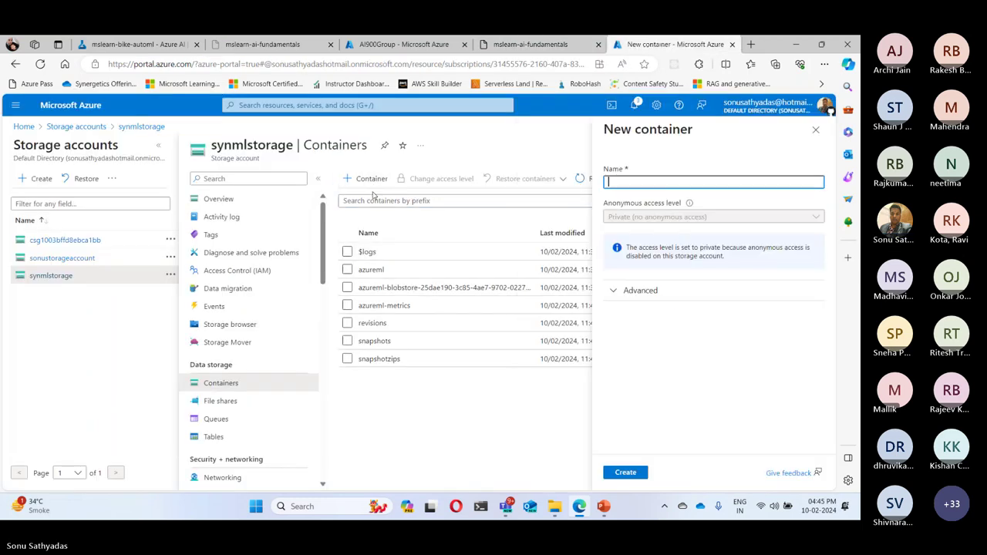
key(ctrl+v)
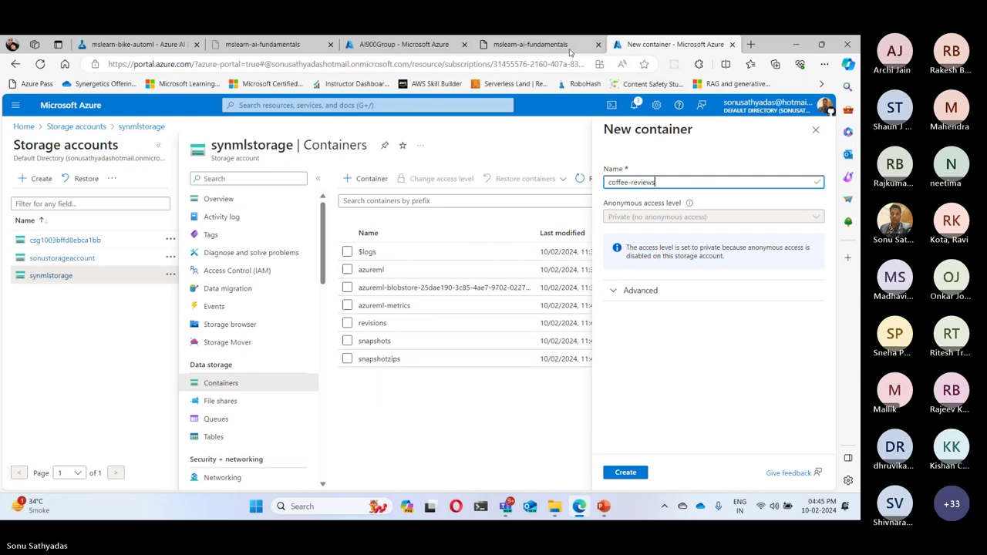
click(566, 45)
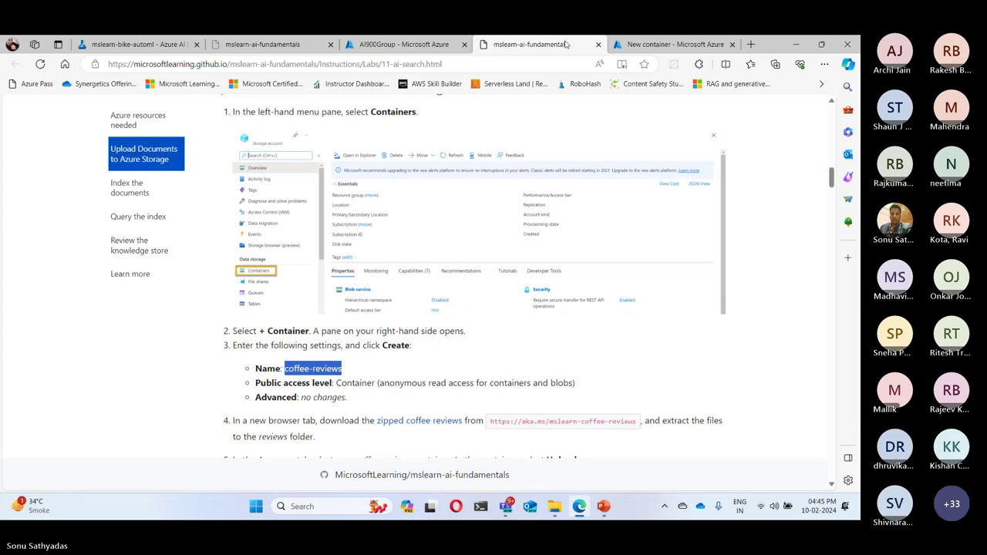
click(669, 44)
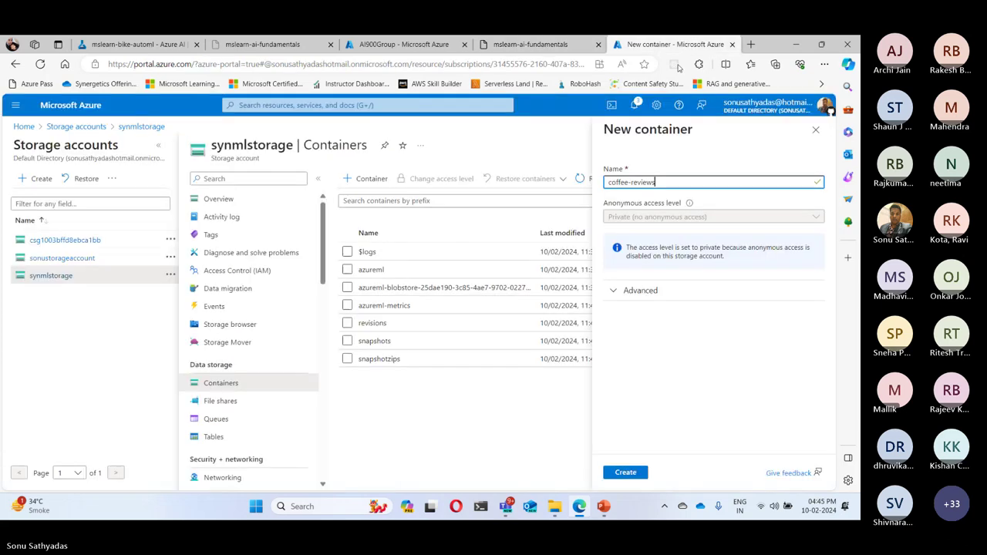
click(625, 472)
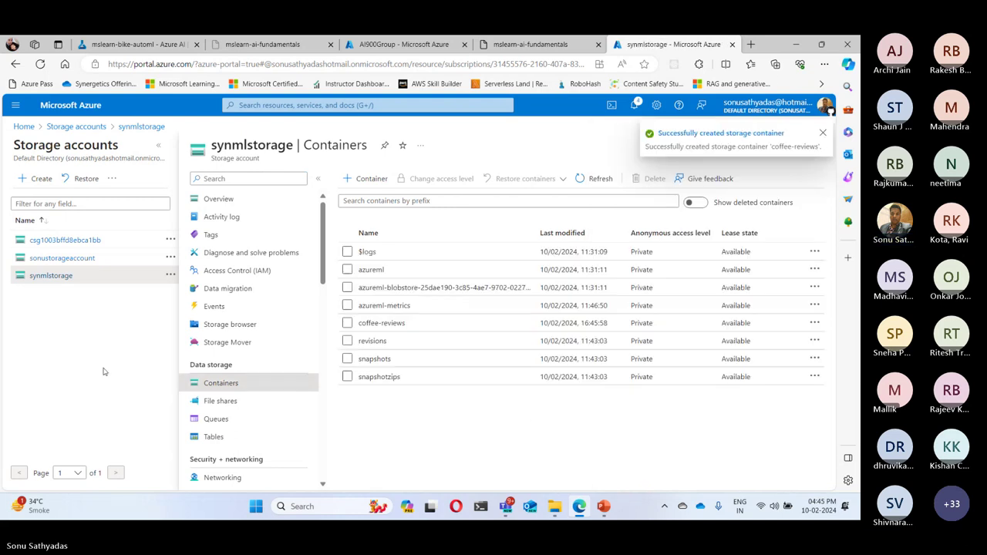
Enable blob anonymous access in the synmlstorage configuration and save the change.
scroll(256, 352, down, 5)
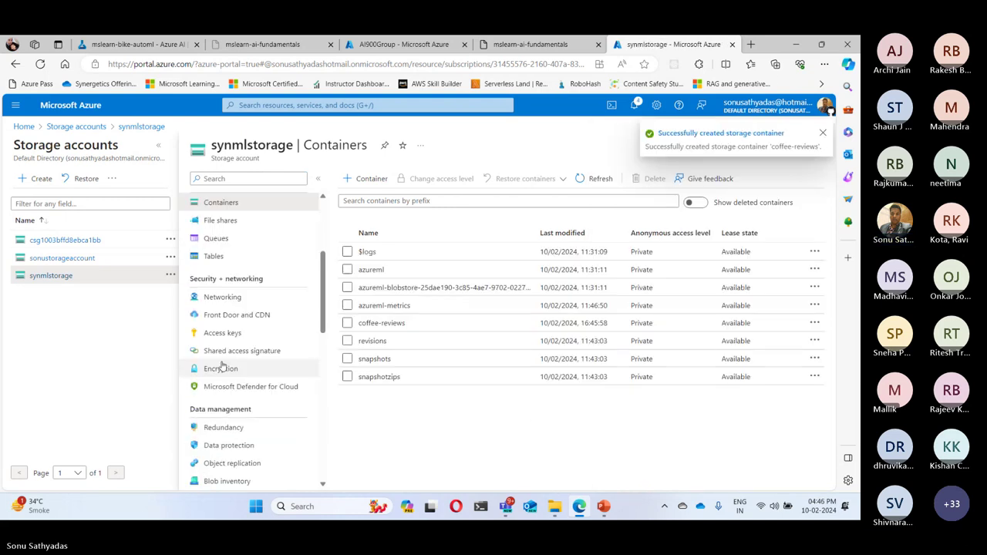
scroll(259, 350, down, 3)
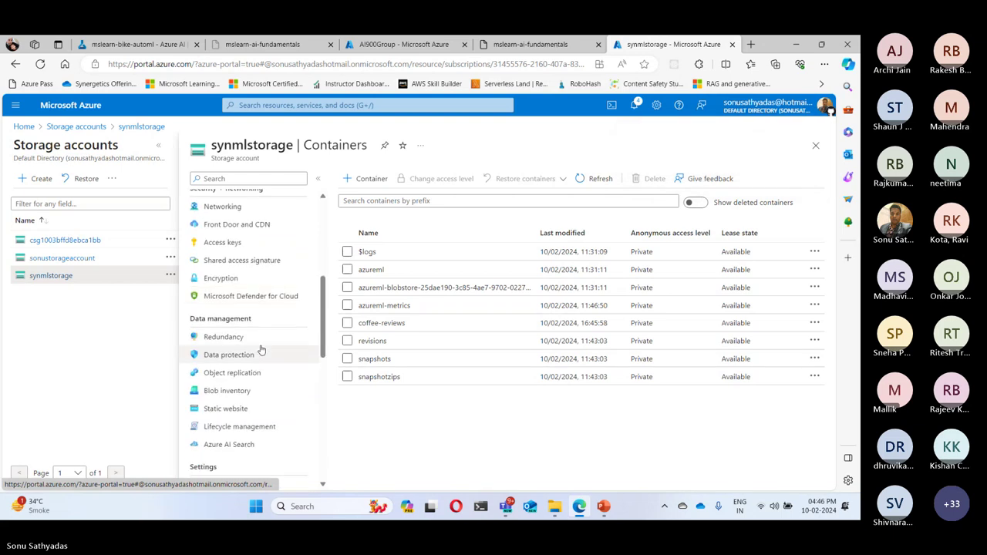
click(232, 440)
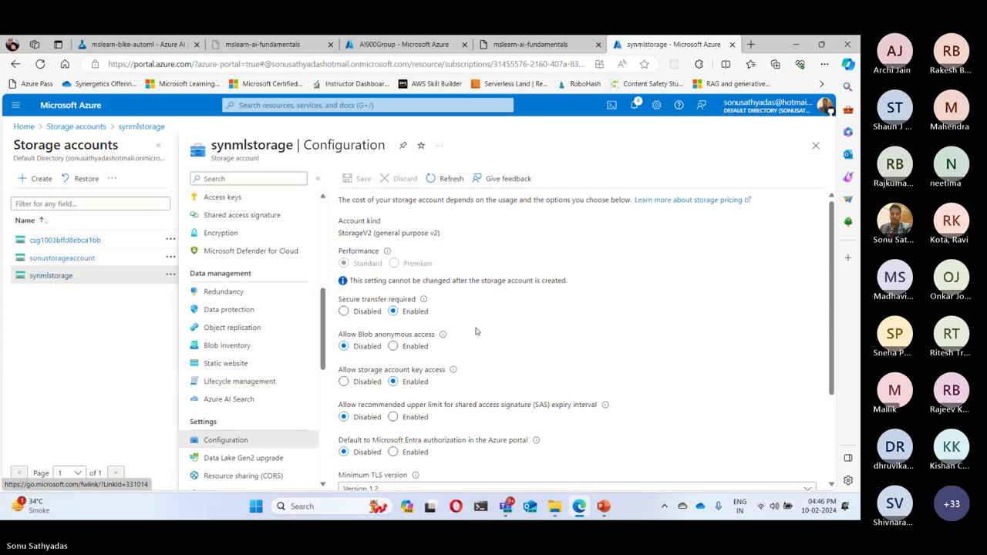
click(392, 346)
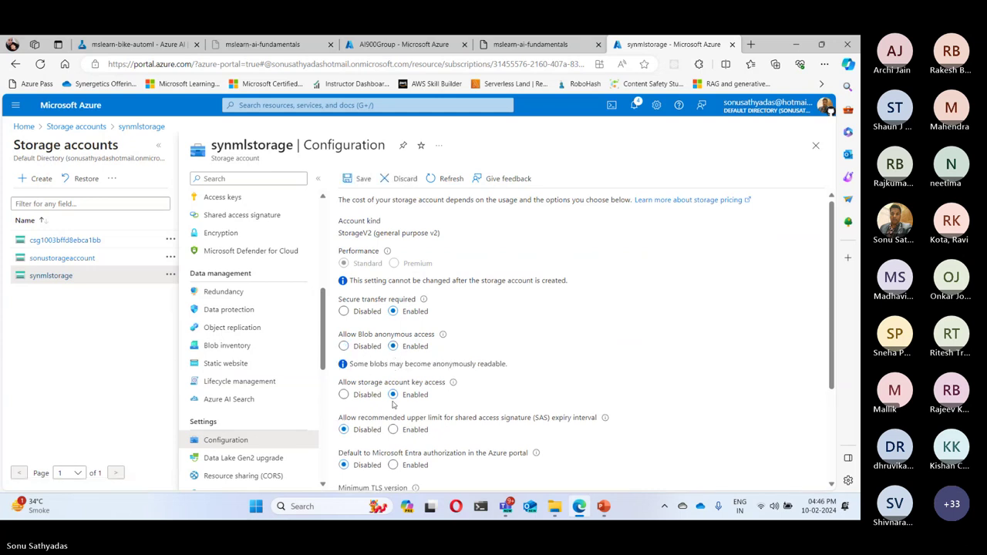
scroll(555, 380, down, 1)
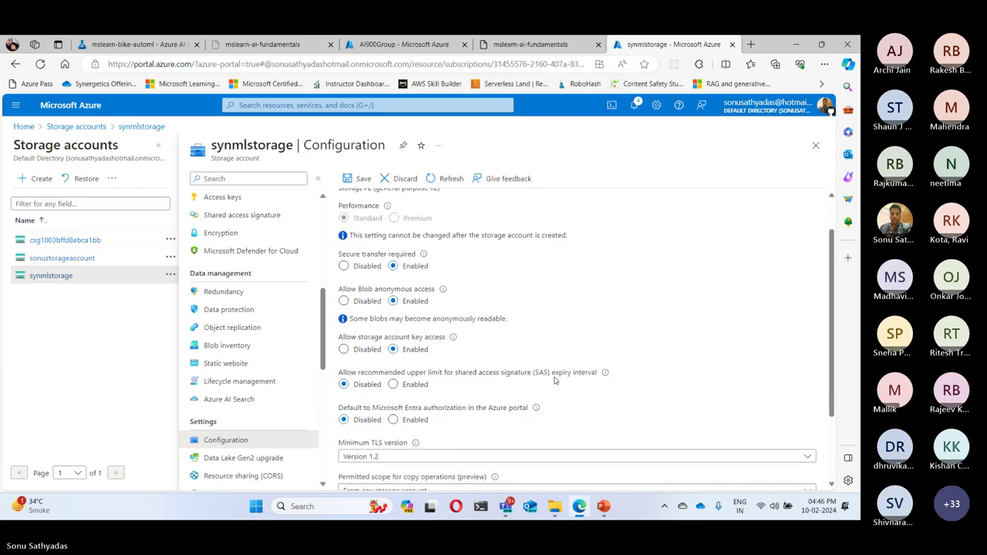
scroll(553, 379, down, 2)
scroll(554, 379, up, 3)
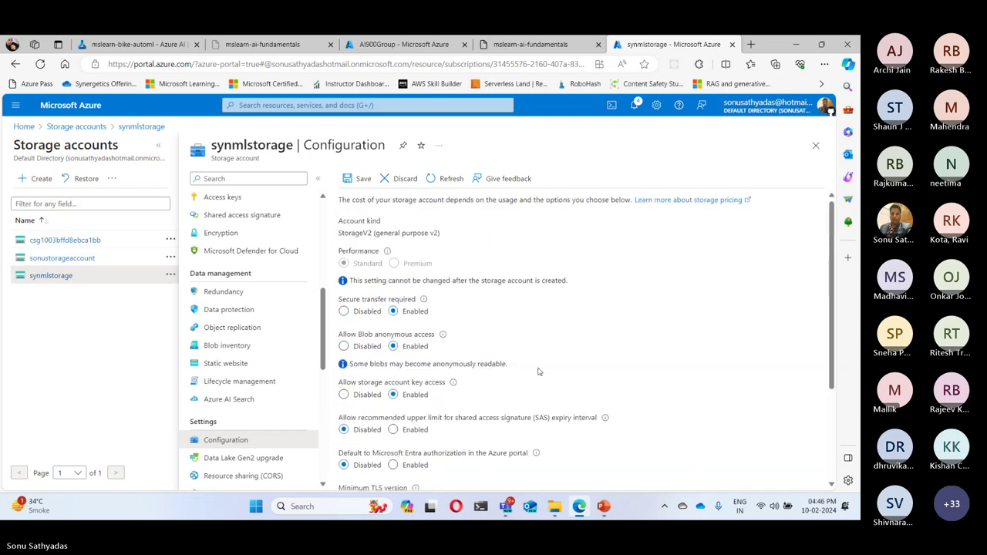
click(367, 185)
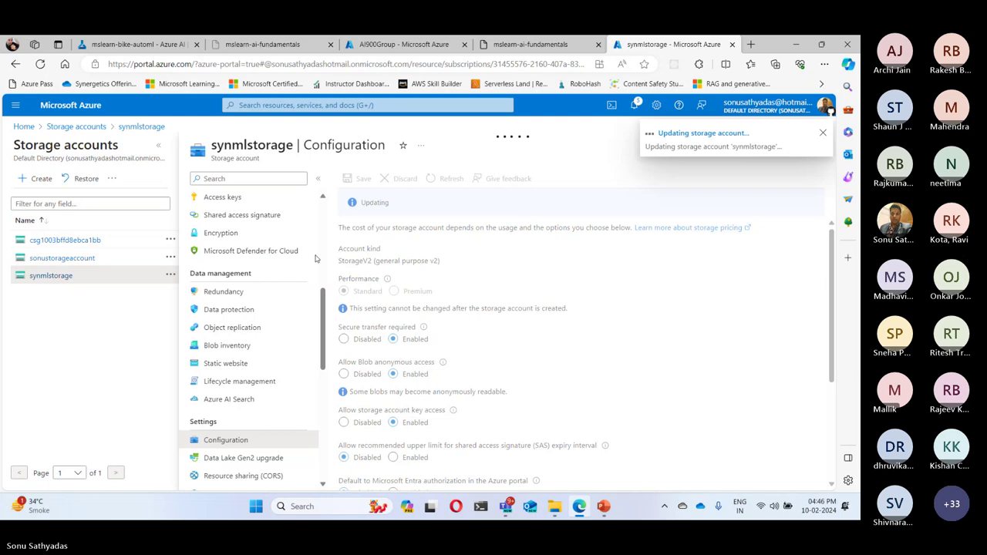
Change the coffee-reviews container's anonymous access level to Blob (anonymous read access for blobs only).
scroll(202, 305, up, 3)
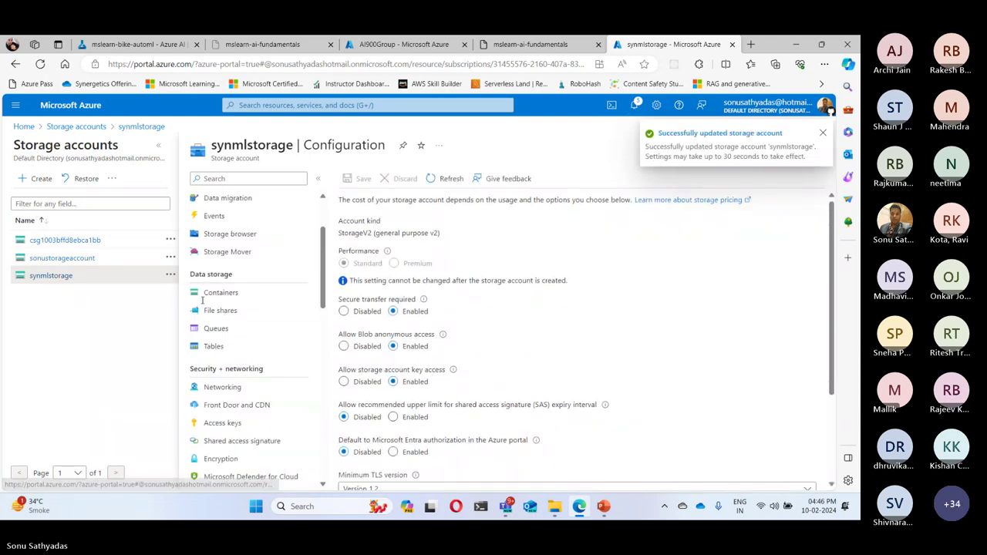
click(219, 293)
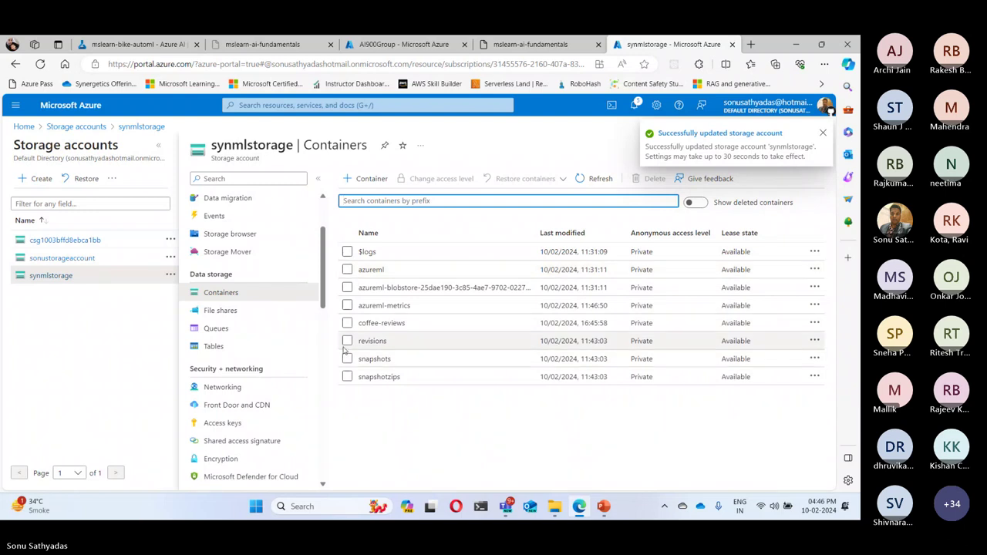
click(381, 323)
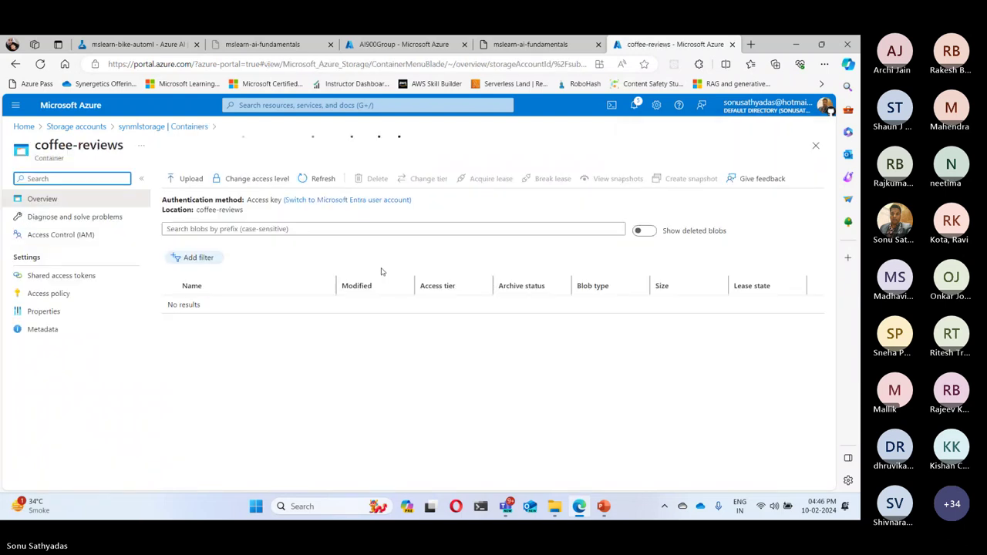
click(264, 179)
click(214, 255)
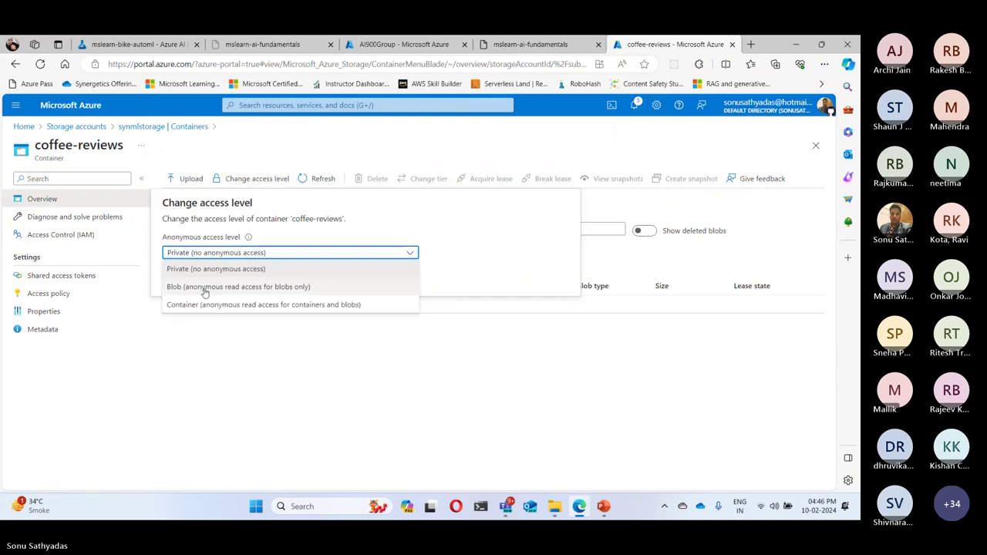
click(205, 287)
click(185, 340)
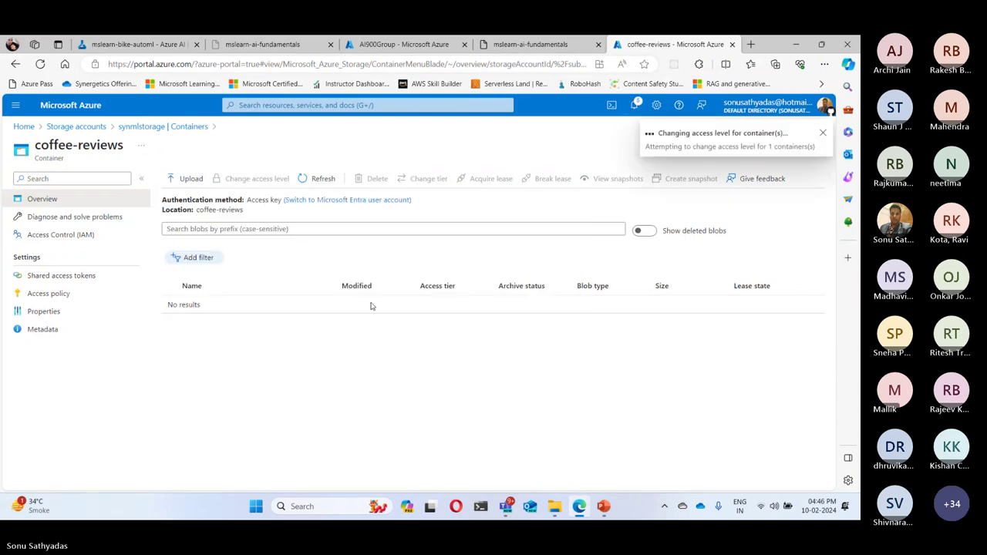
Download the zipped coffee reviews linked in the lab instructions and extract reviews.zip into a reviews folder in Downloads.
click(538, 45)
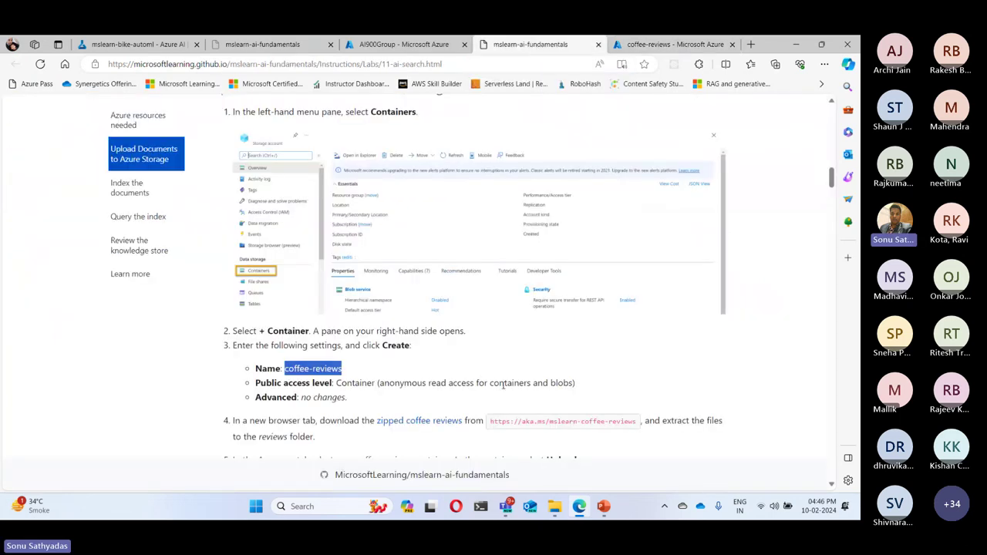
scroll(509, 374, down, 3)
scroll(517, 366, down, 1)
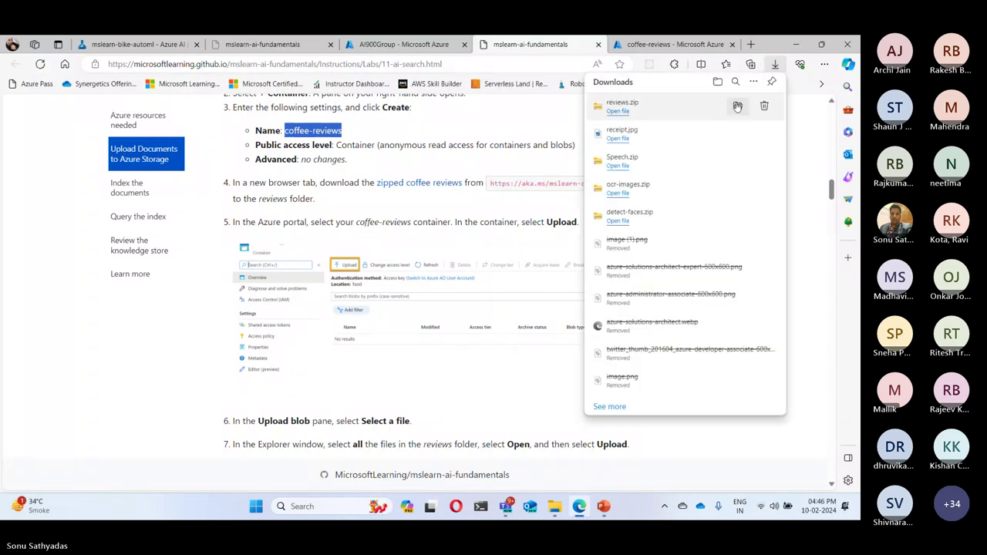
click(737, 106)
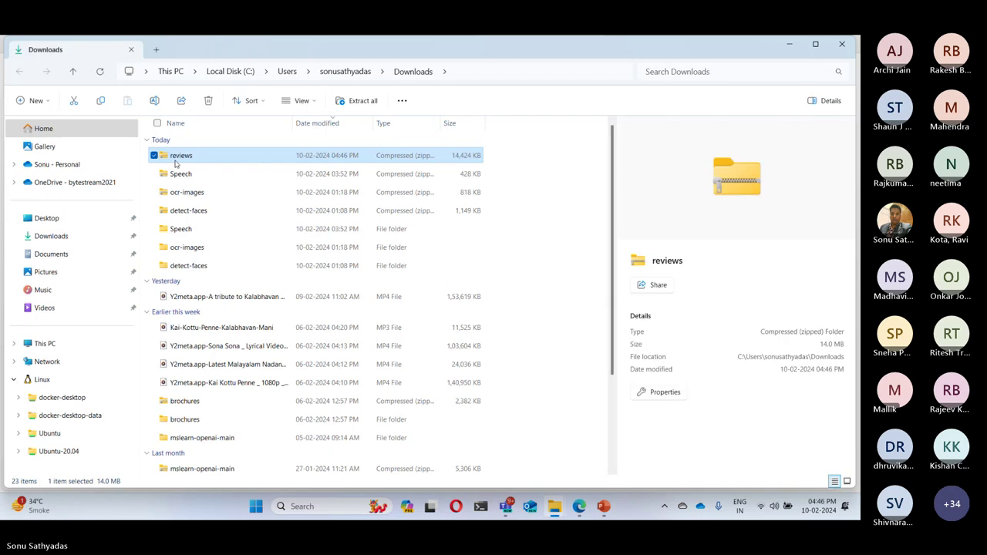
right_click(180, 158)
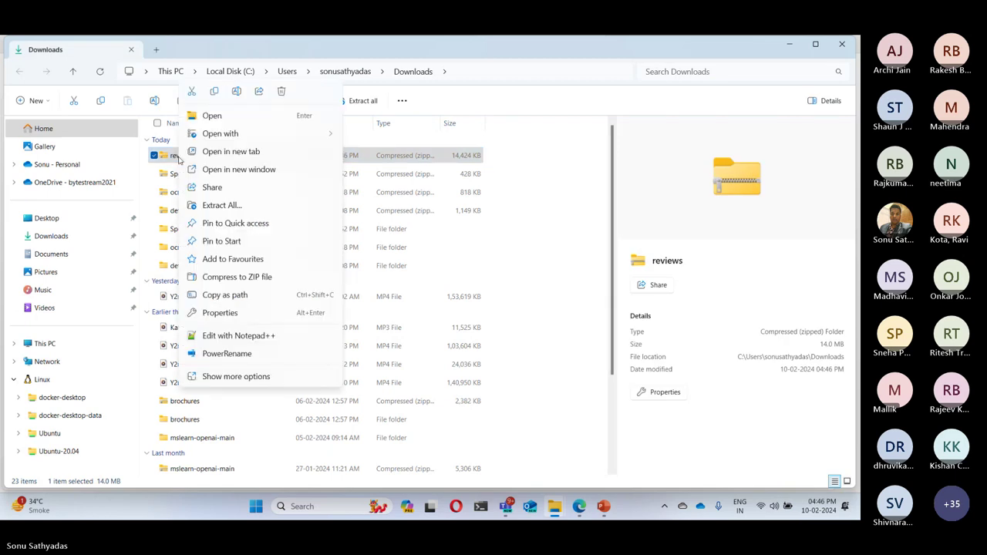
click(222, 205)
click(519, 383)
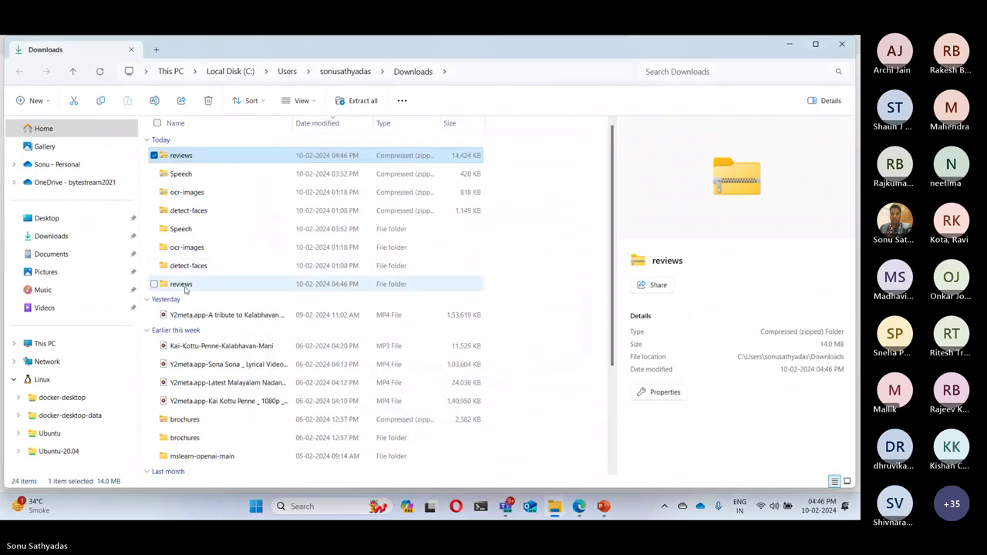
double_click(185, 285)
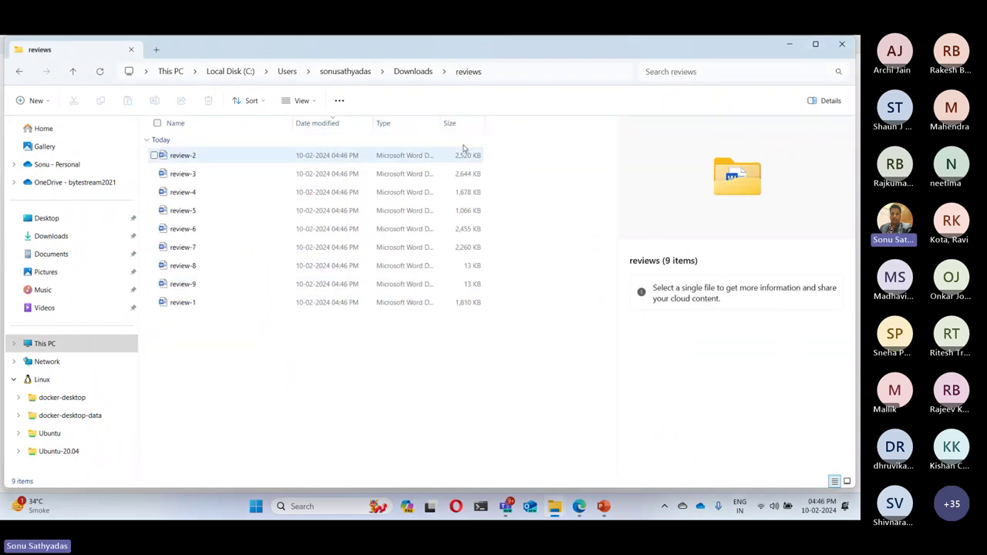
click(791, 48)
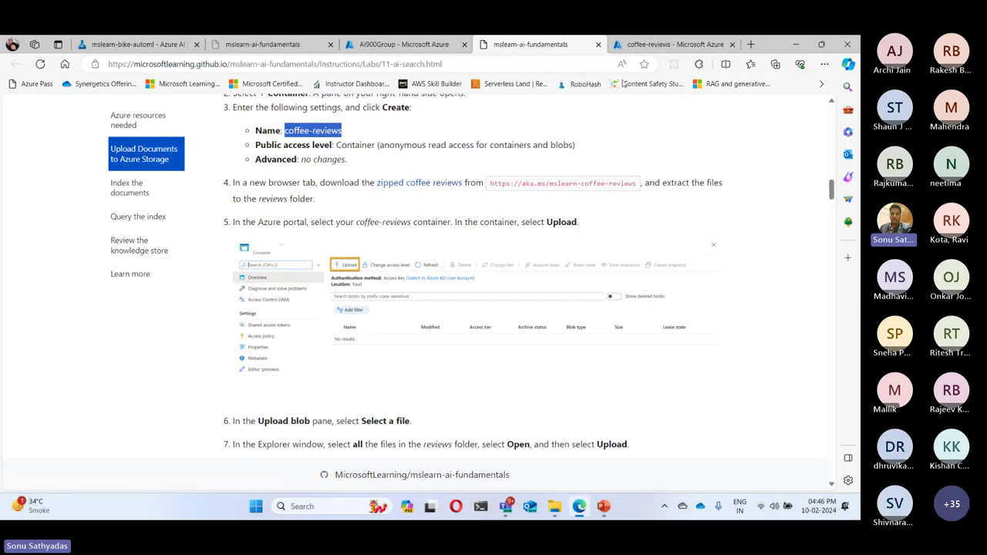
Upload all nine review documents from the extracted reviews folder in Downloads to the coffee-reviews container.
click(664, 44)
click(187, 178)
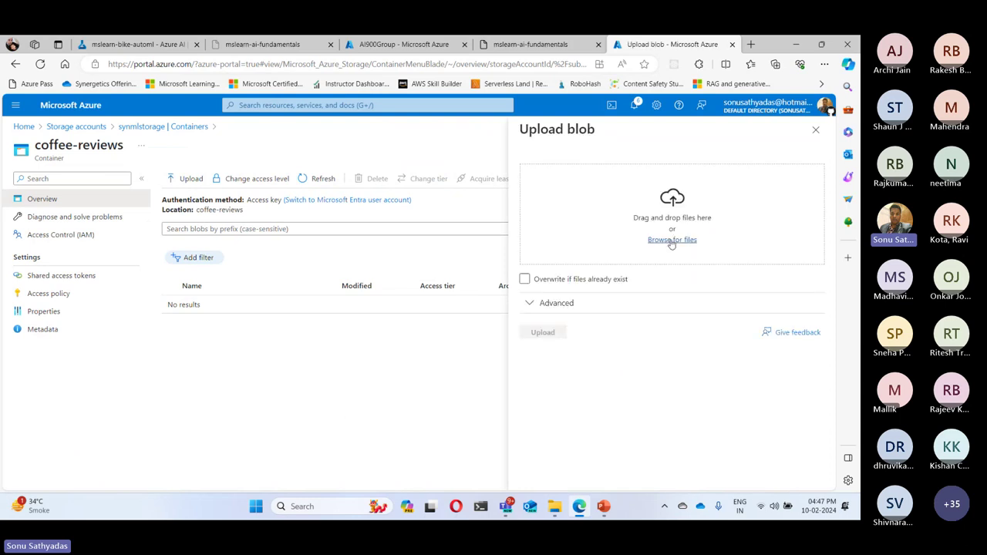
click(671, 239)
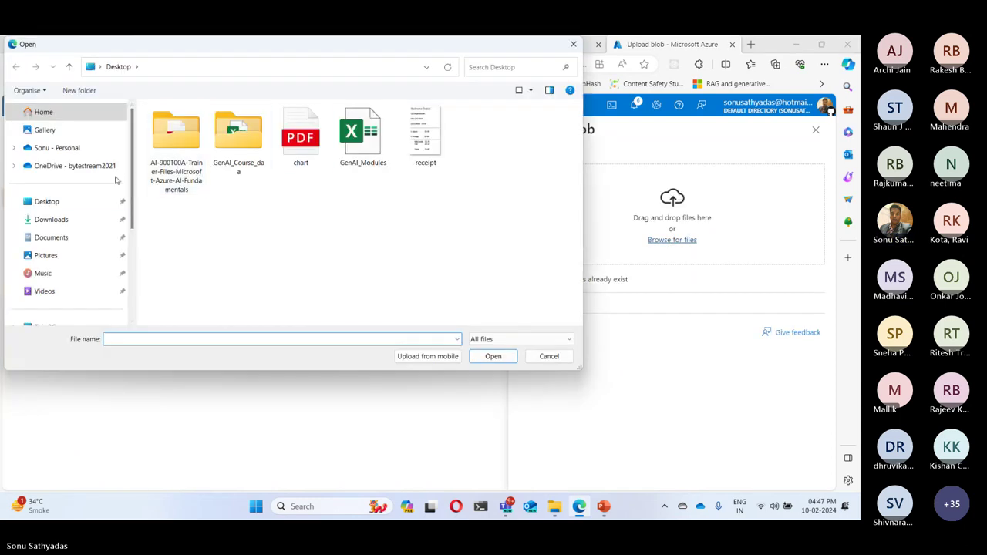
click(56, 220)
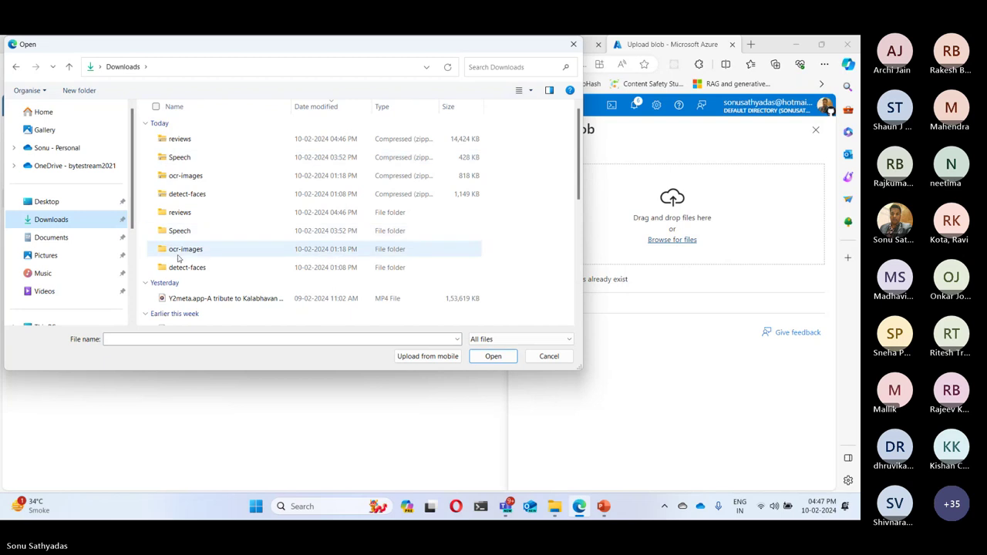
double_click(180, 212)
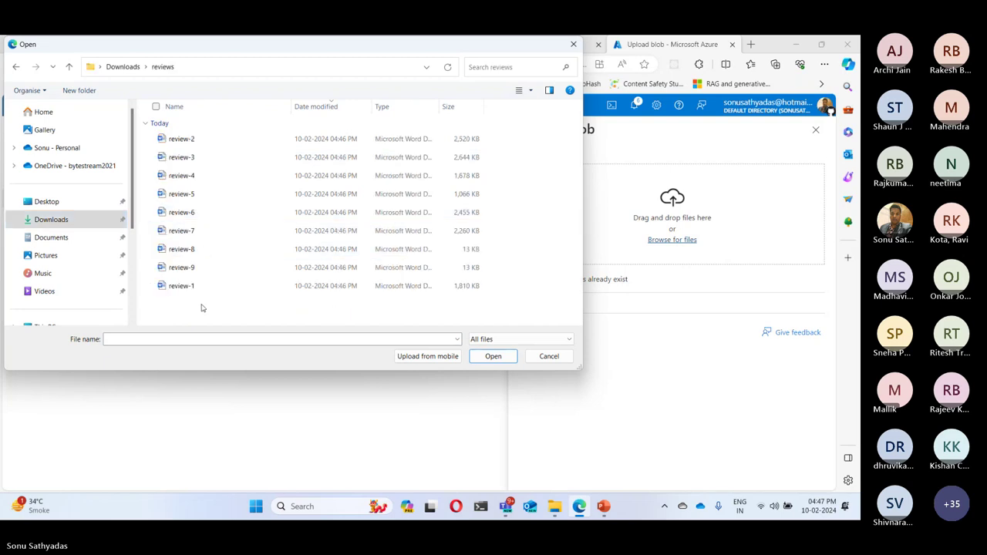
key(ctrl+a)
click(492, 356)
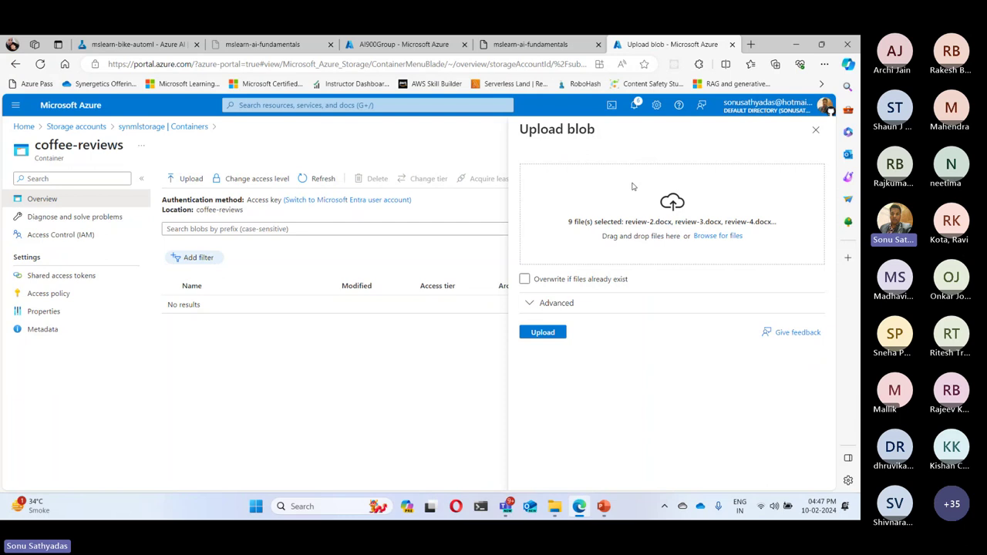
click(551, 333)
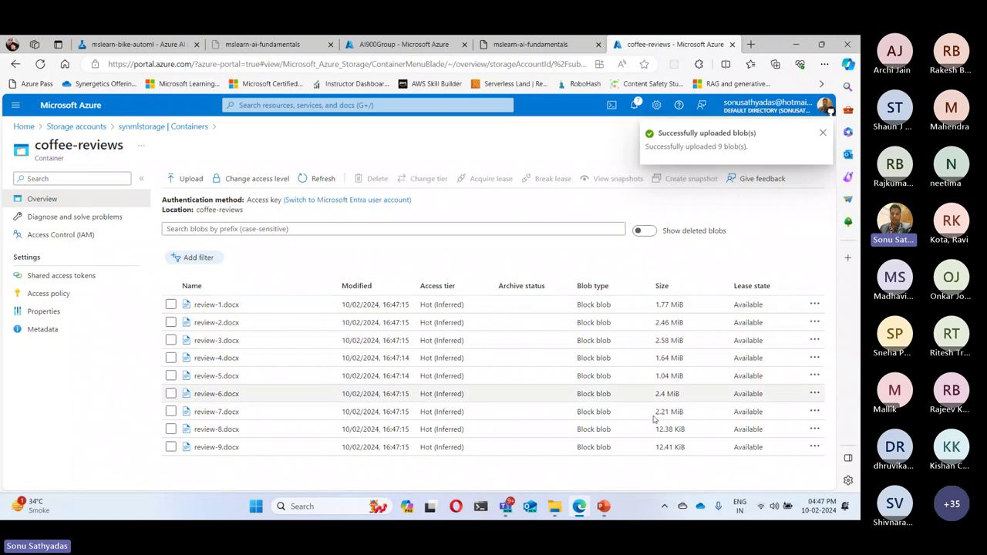
Consult the lab's Index the documents section and open the syn-search search service from the portal home.
click(530, 44)
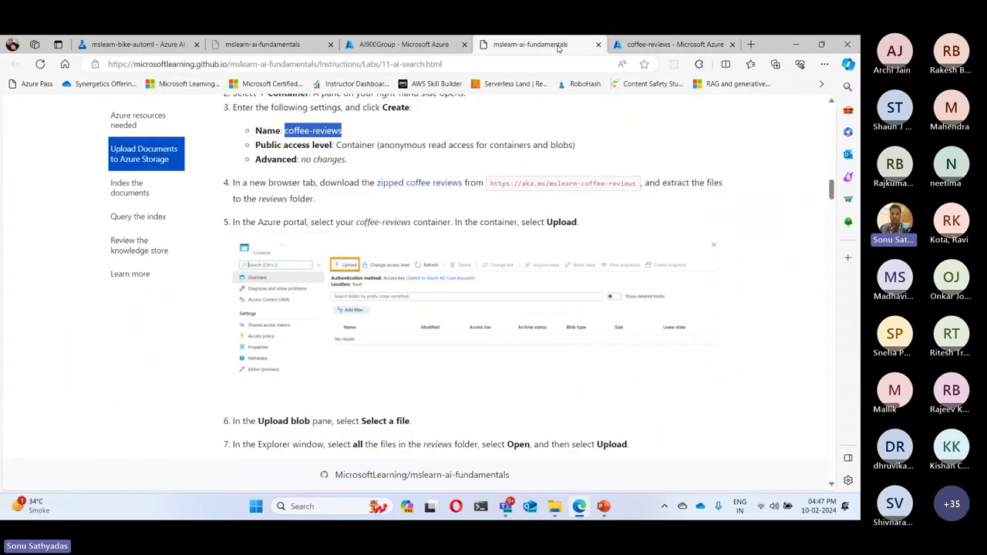
scroll(482, 298, down, 1)
scroll(482, 297, down, 4)
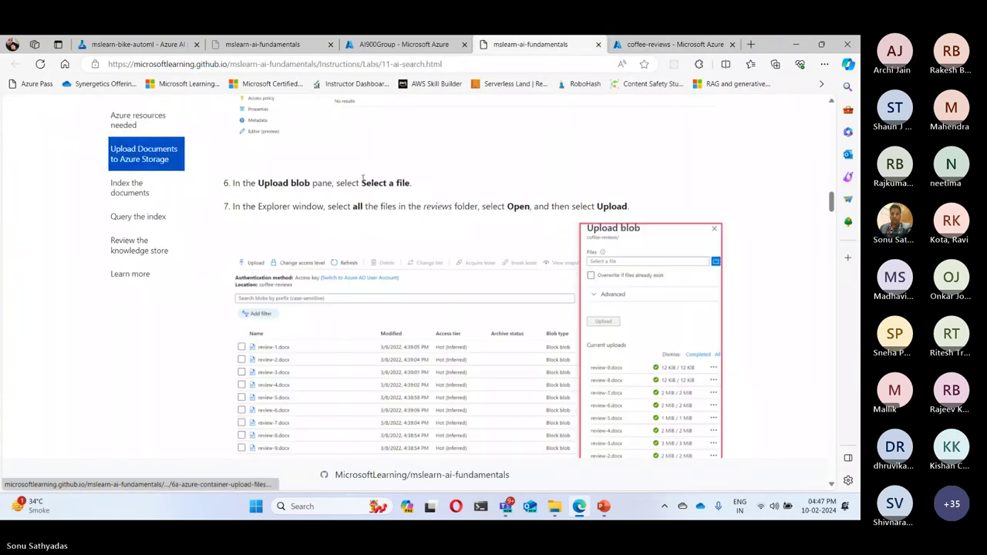
scroll(544, 242, down, 4)
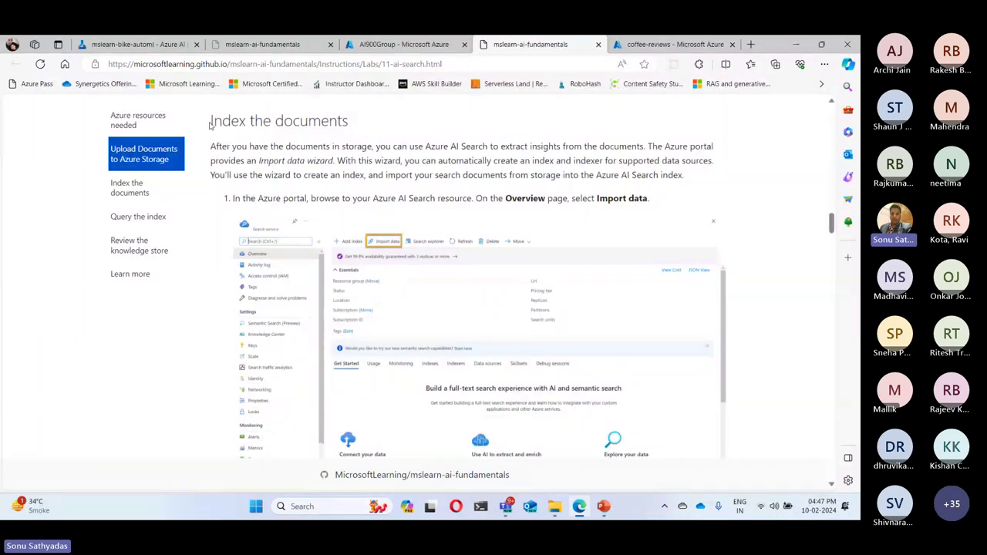
drag(209, 126, 466, 125)
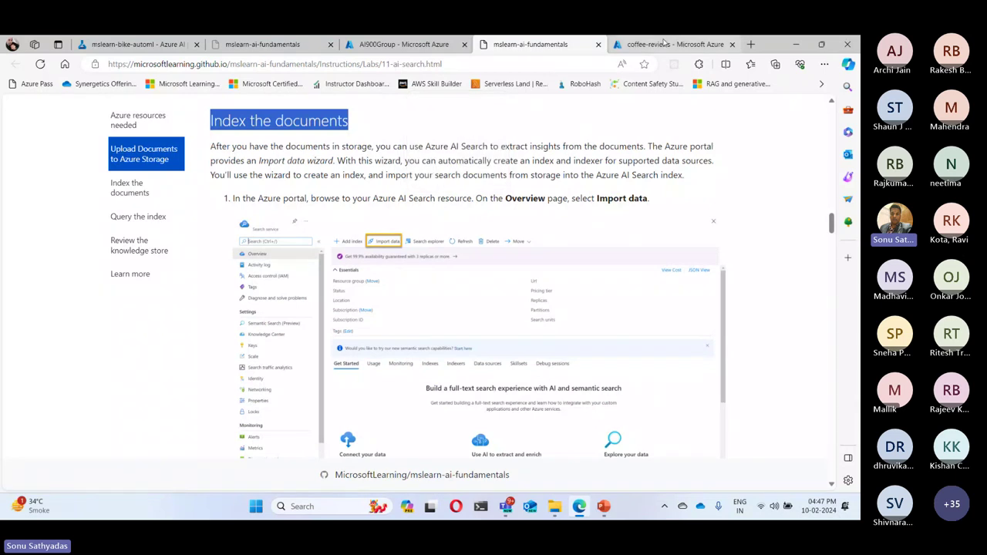
click(663, 44)
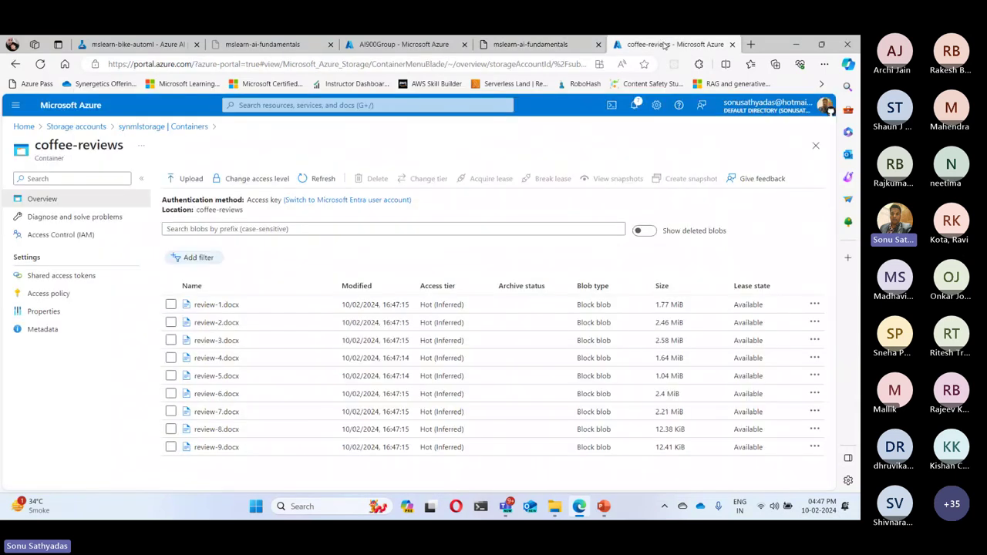
click(62, 128)
click(25, 127)
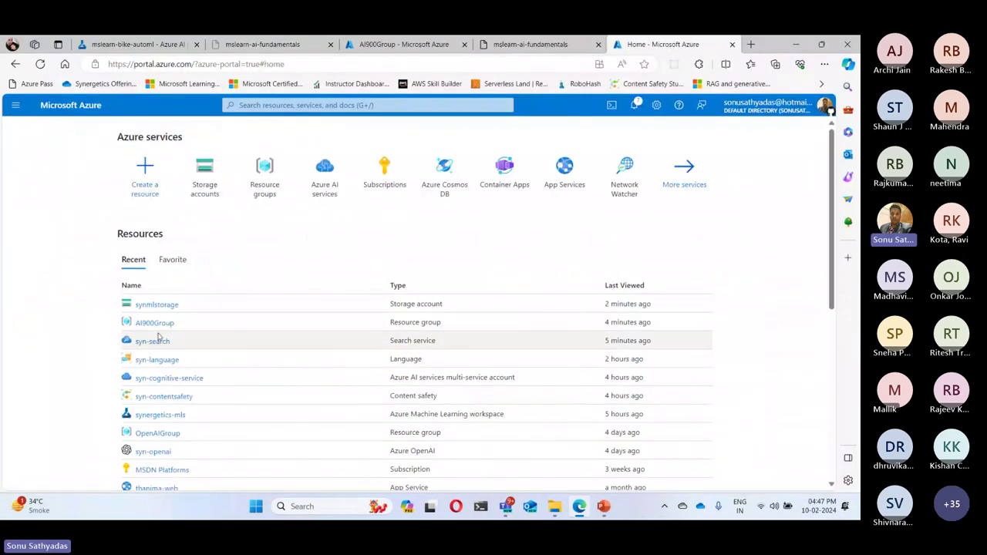
click(149, 344)
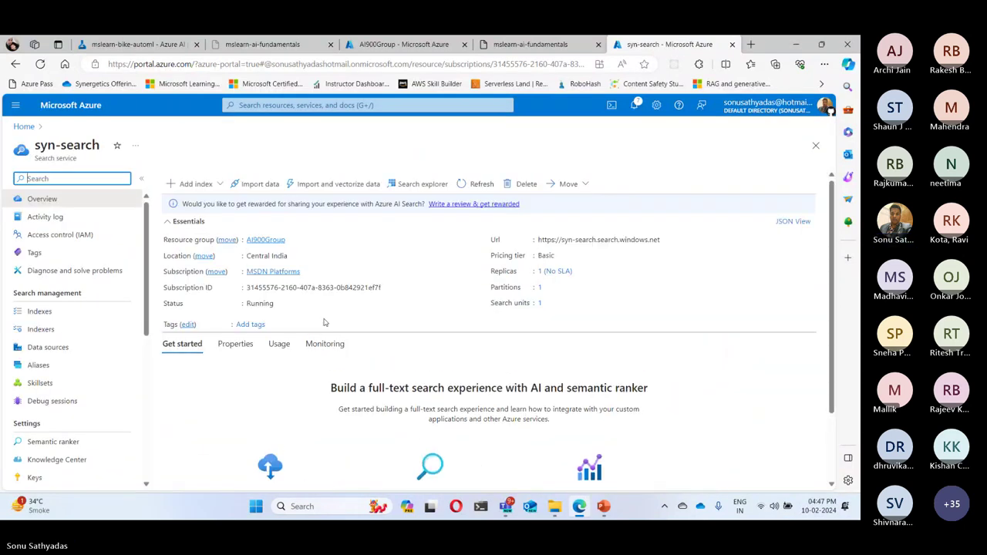
click(196, 184)
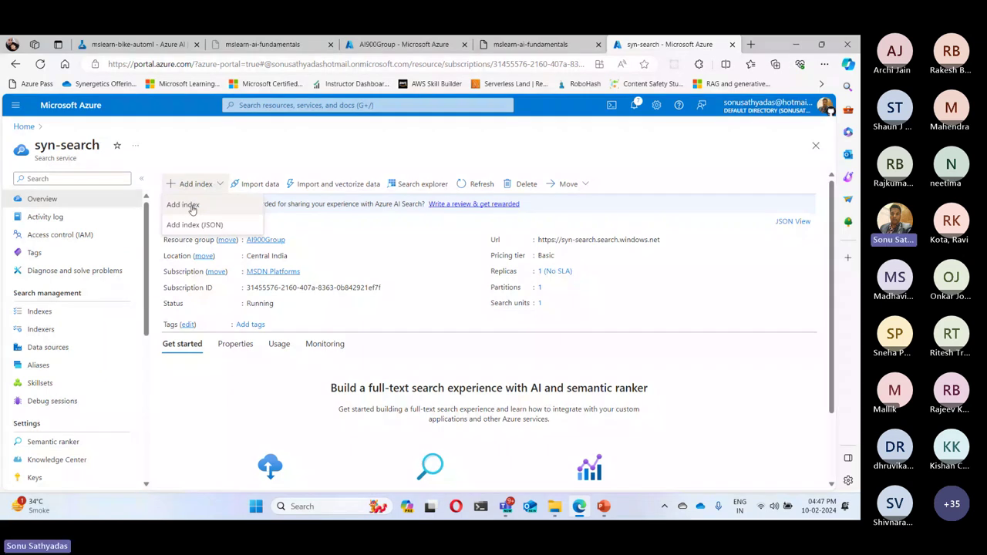
click(191, 206)
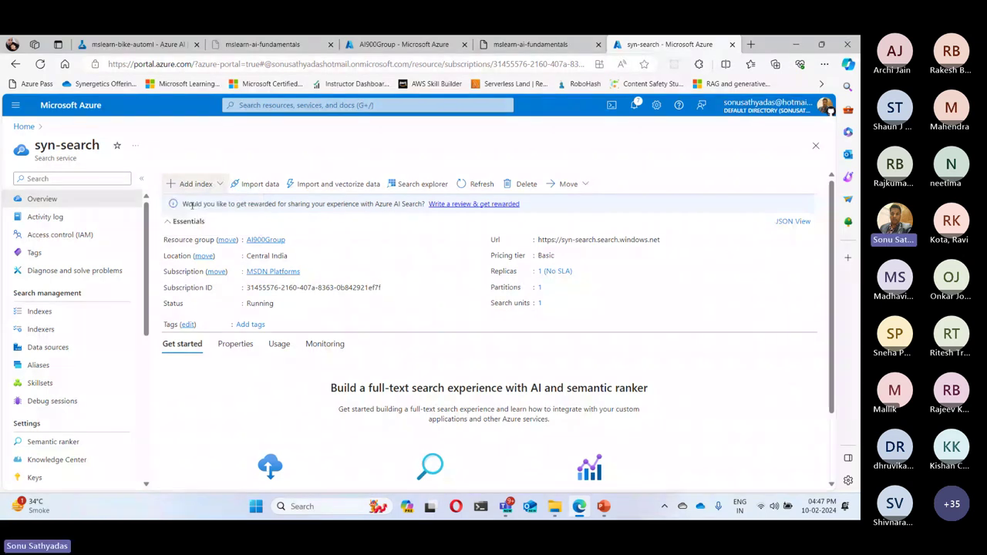
click(543, 46)
click(686, 44)
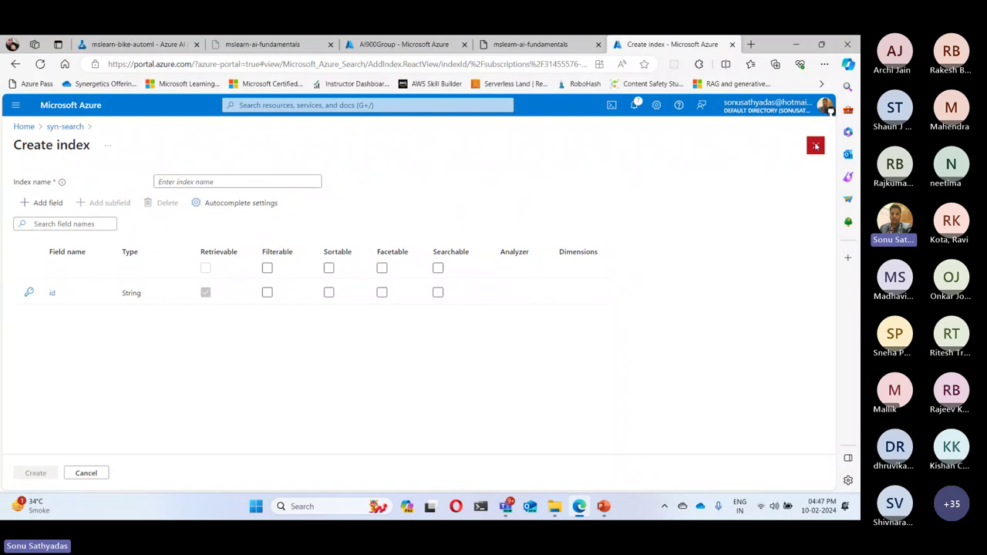
click(816, 145)
Start a data import in syn-search with Azure Blob Storage as the data source.
click(248, 187)
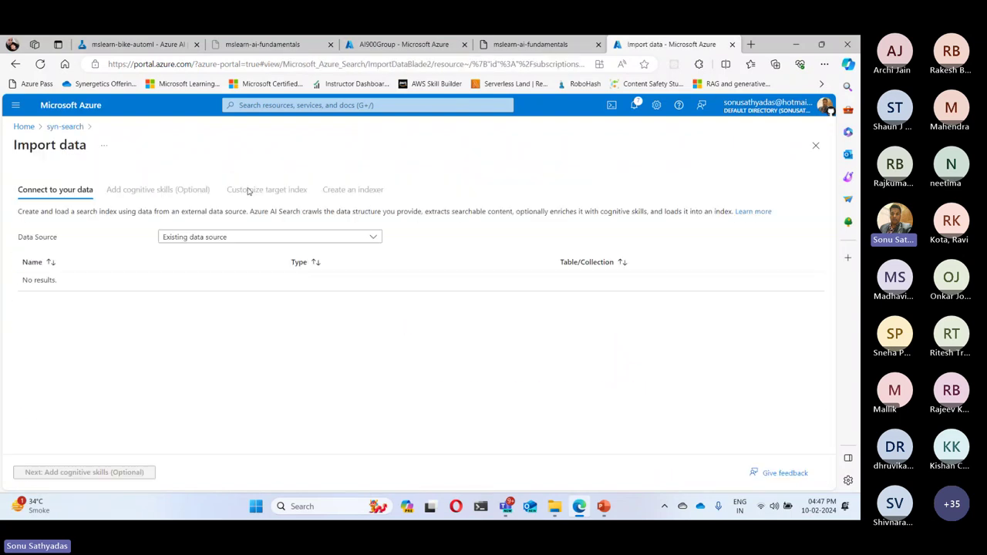
click(217, 242)
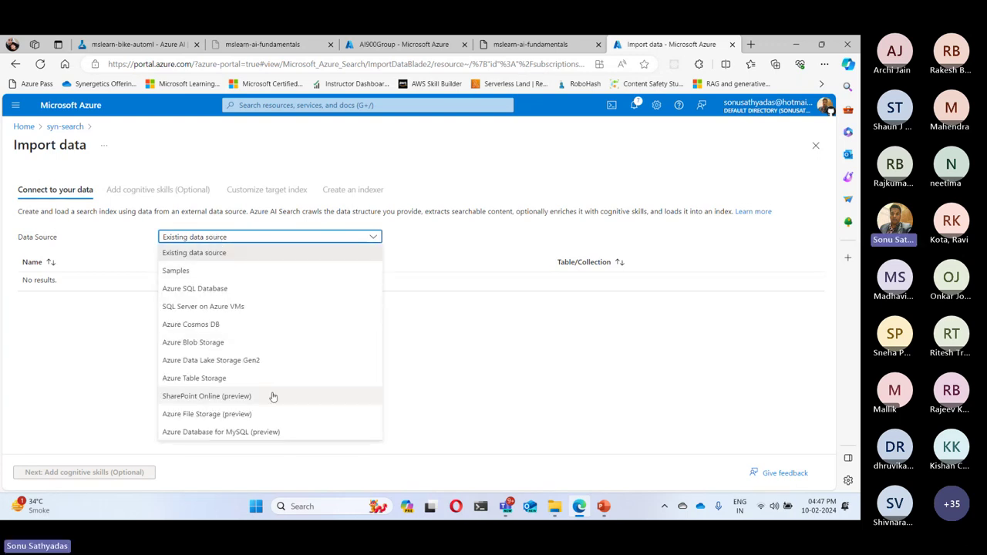
click(206, 343)
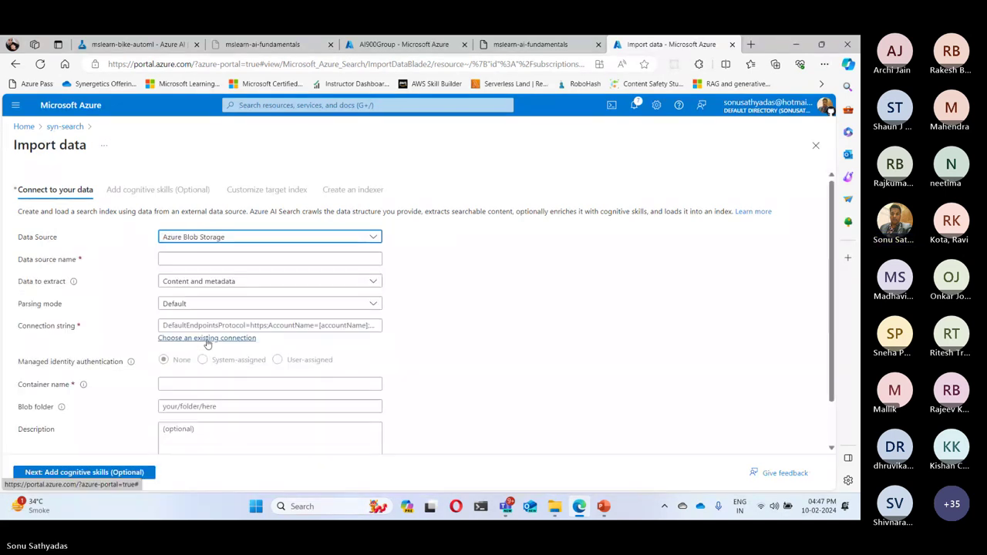
Name the data source coffee-customer-data as given in the lab instructions and set the data to extract to Content and metadata.
click(530, 44)
scroll(485, 293, down, 4)
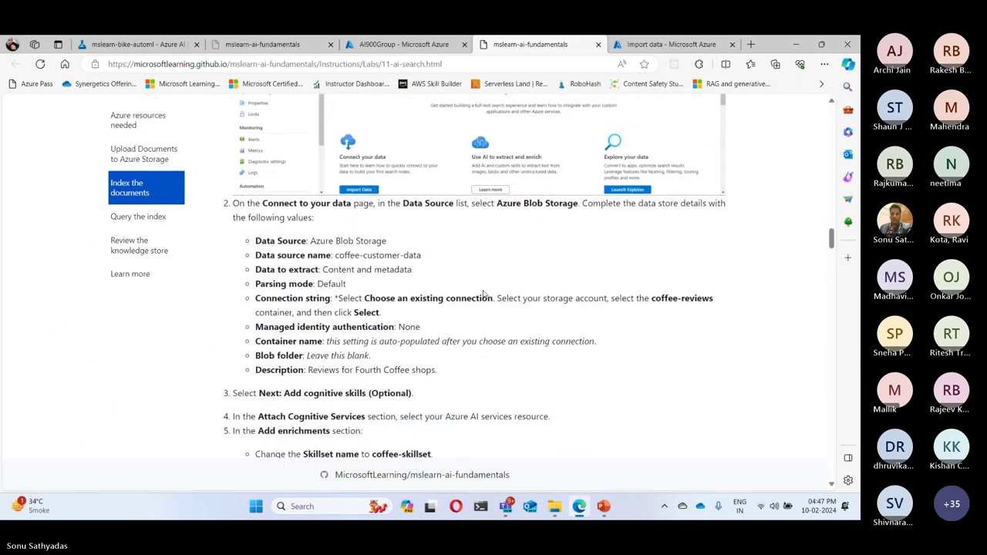
scroll(485, 293, down, 1)
drag(441, 144, 588, 144)
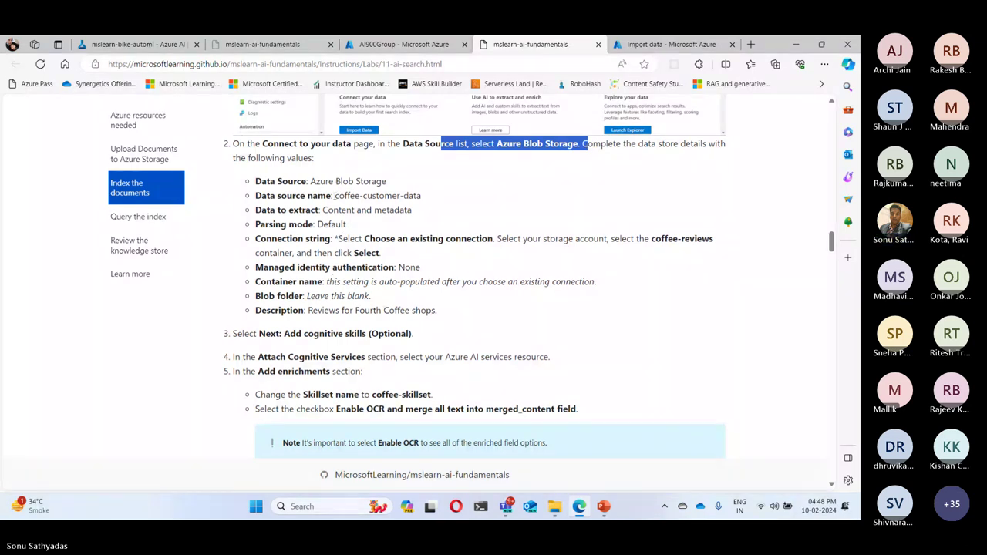
drag(334, 196, 433, 202)
key(ctrl+c)
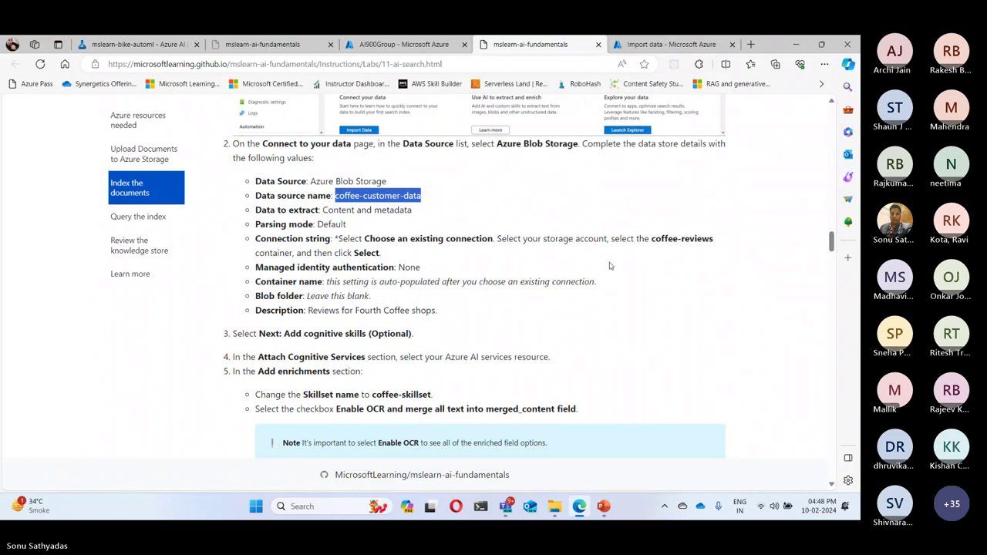
key(ctrl+Tab)
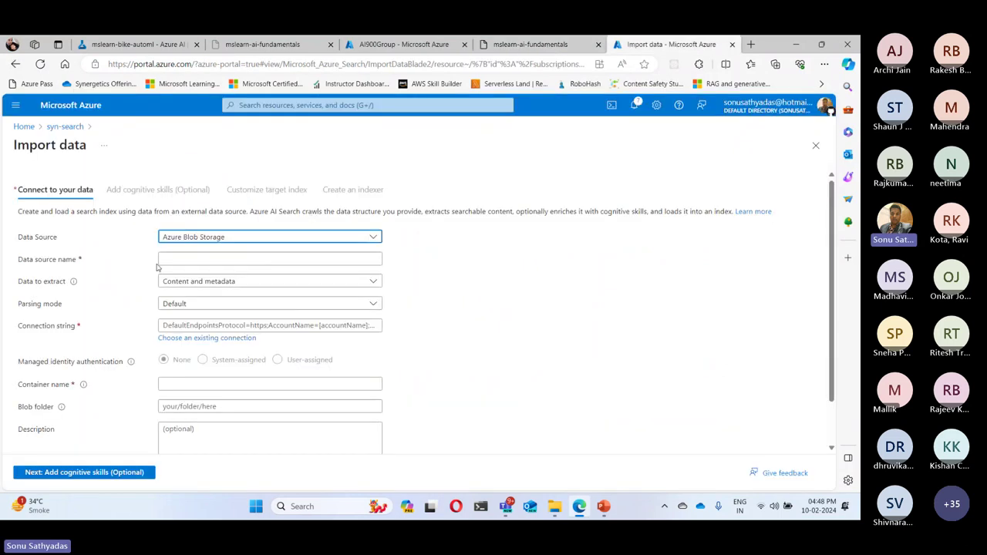
click(208, 263)
key(ctrl+v)
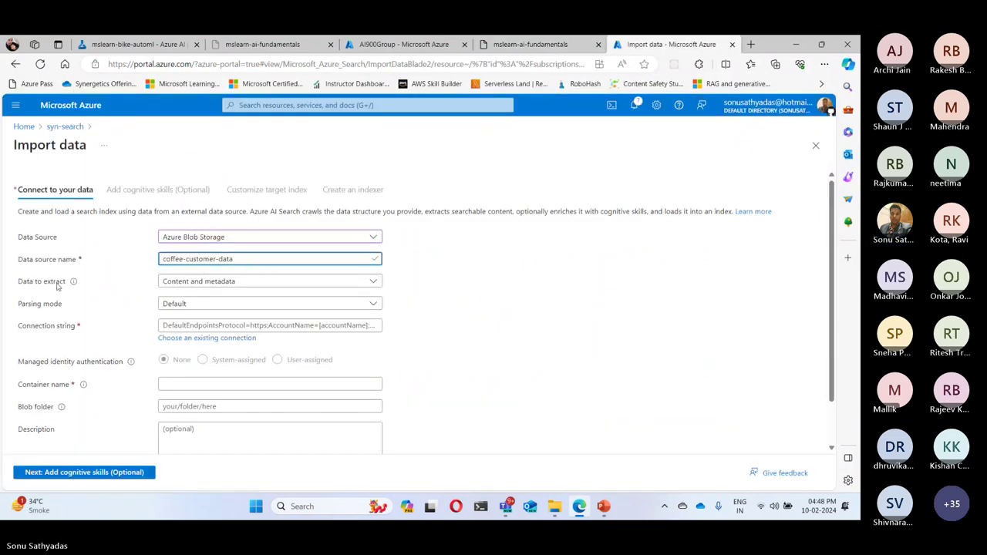
click(197, 287)
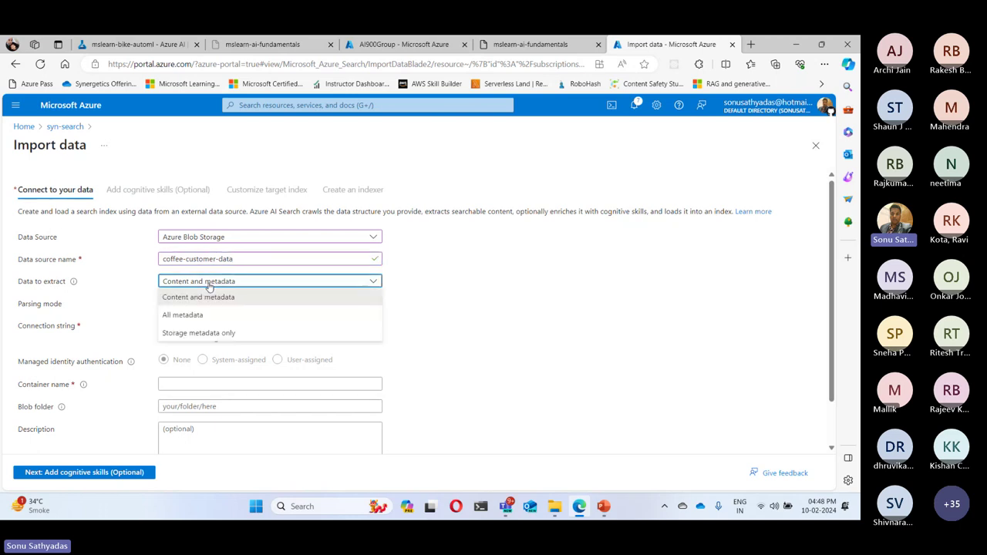
click(205, 298)
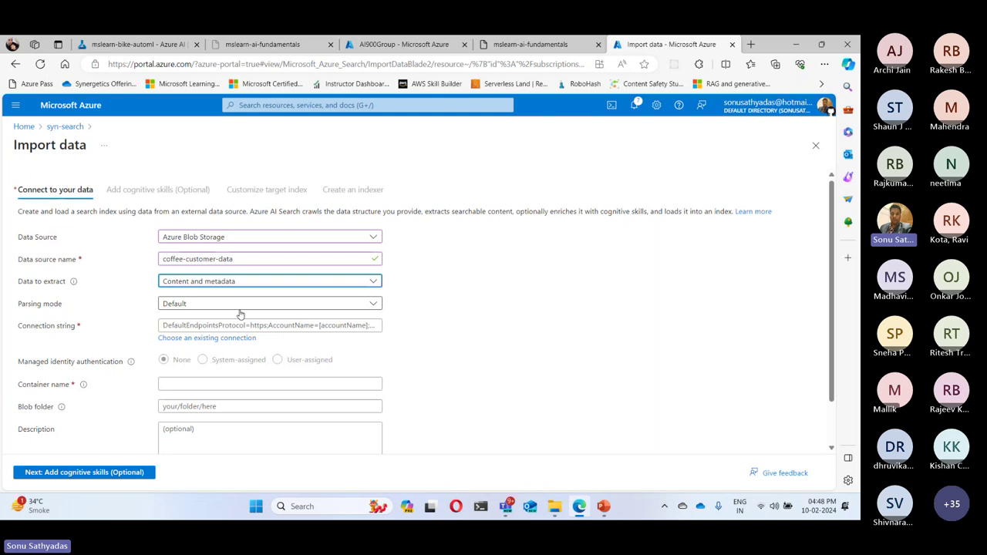
Following the lab instructions, connect the data source to the coffee-reviews container in synmlstorage by choosing an existing connection.
click(568, 49)
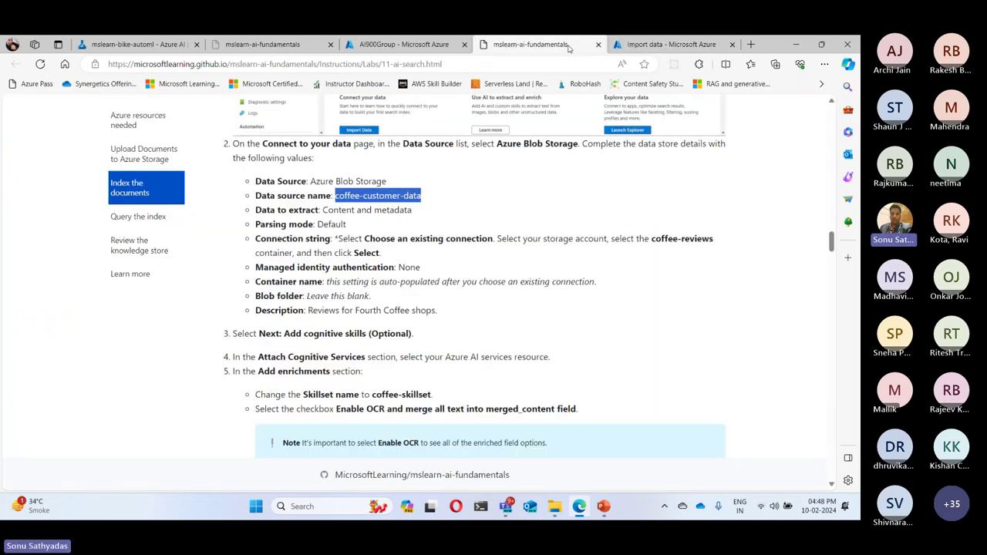
click(617, 45)
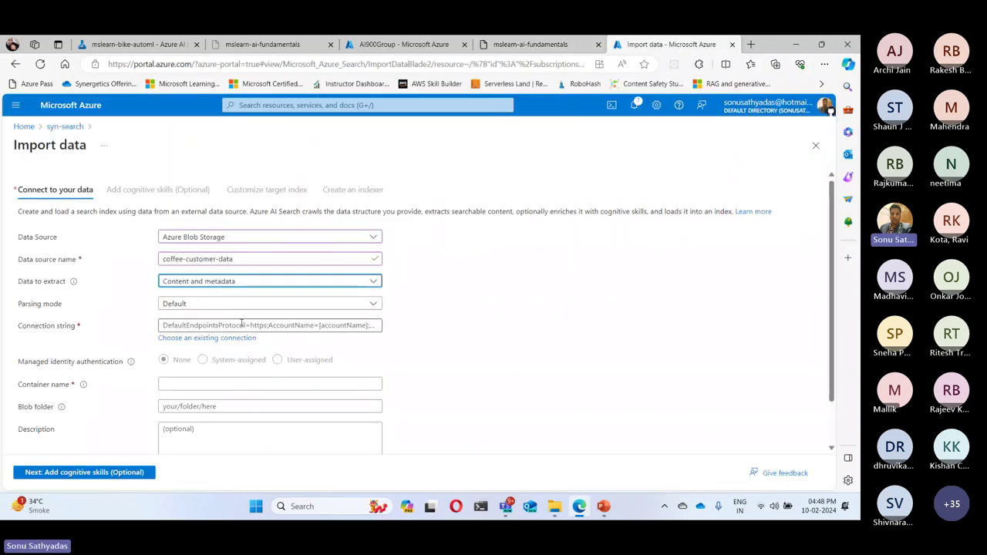
scroll(262, 372, down, 2)
click(198, 340)
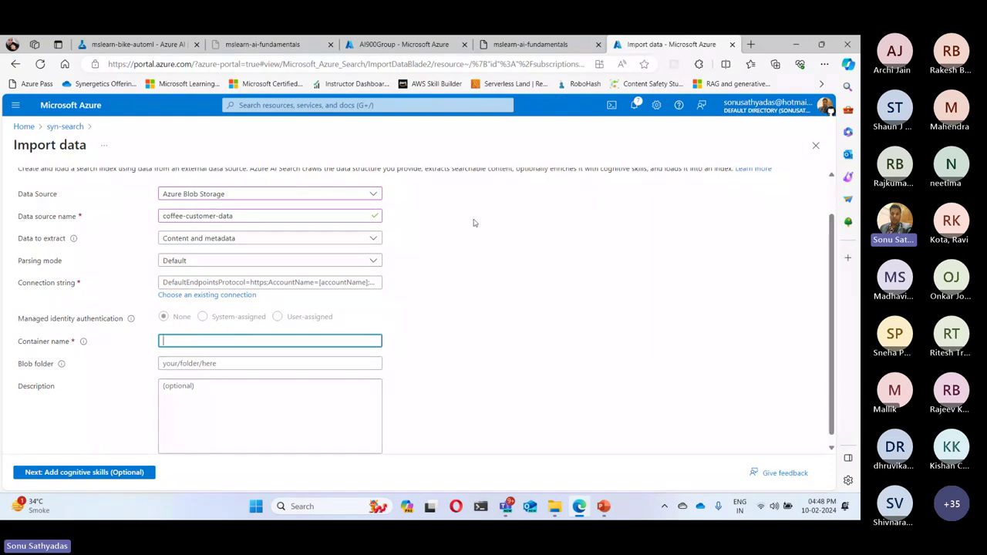
click(531, 44)
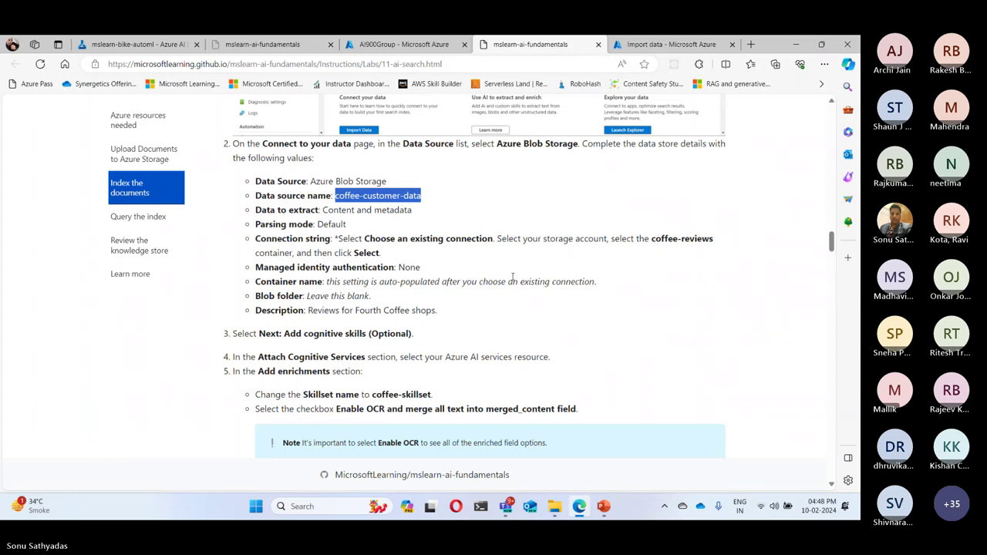
click(671, 44)
click(287, 283)
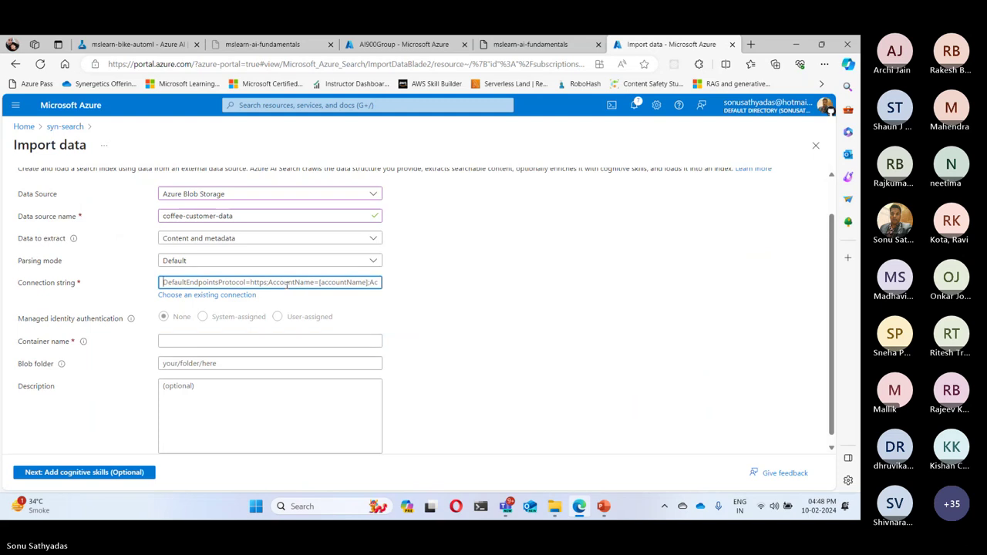
click(231, 295)
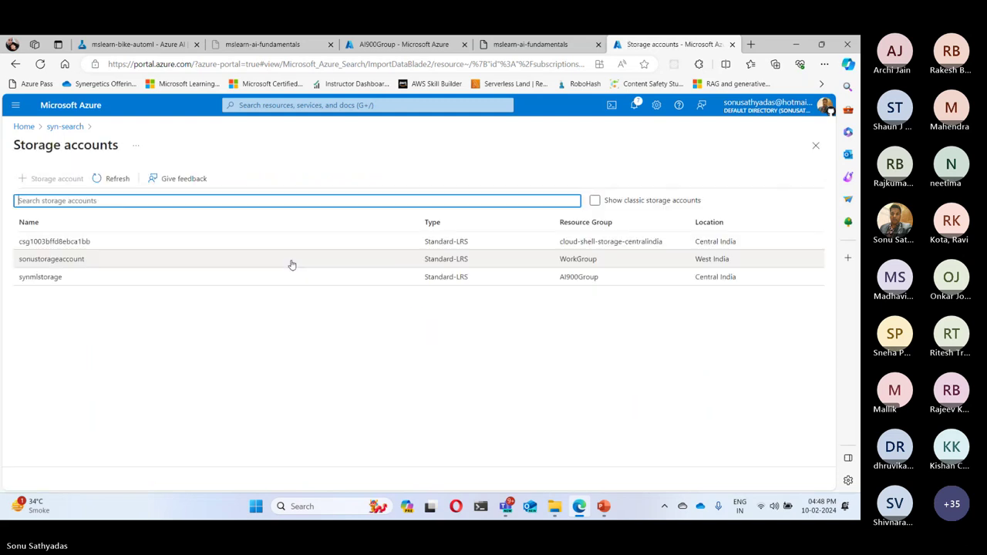
click(39, 277)
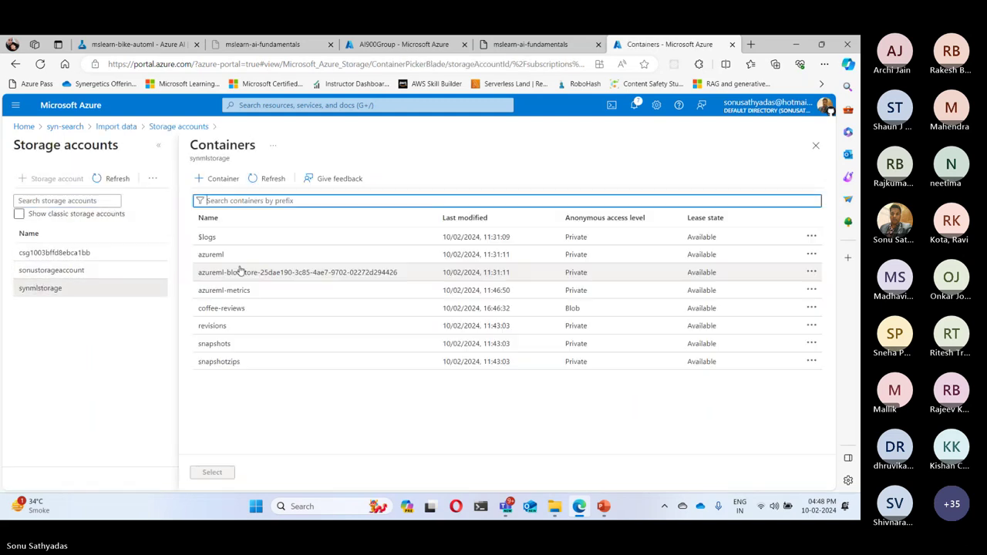
click(222, 310)
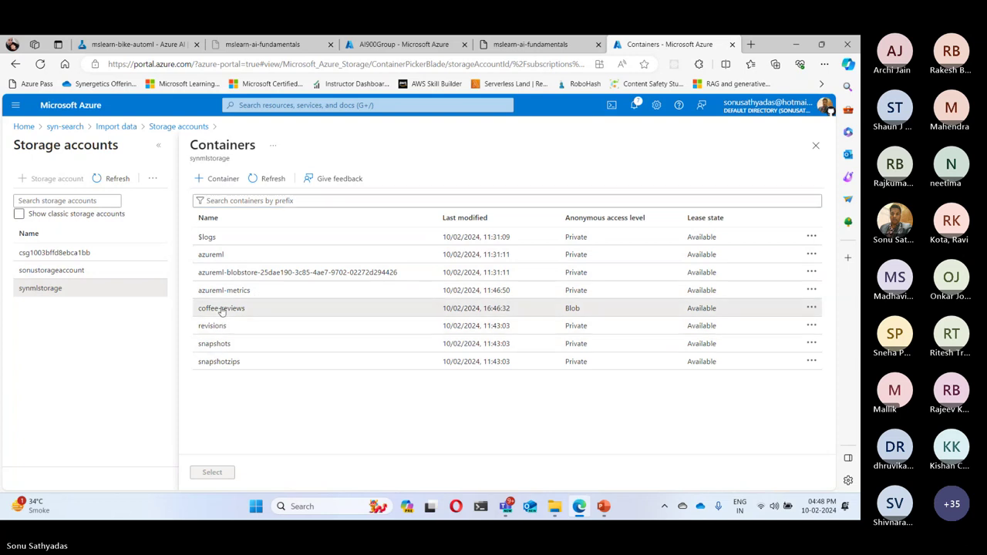
click(222, 309)
click(212, 471)
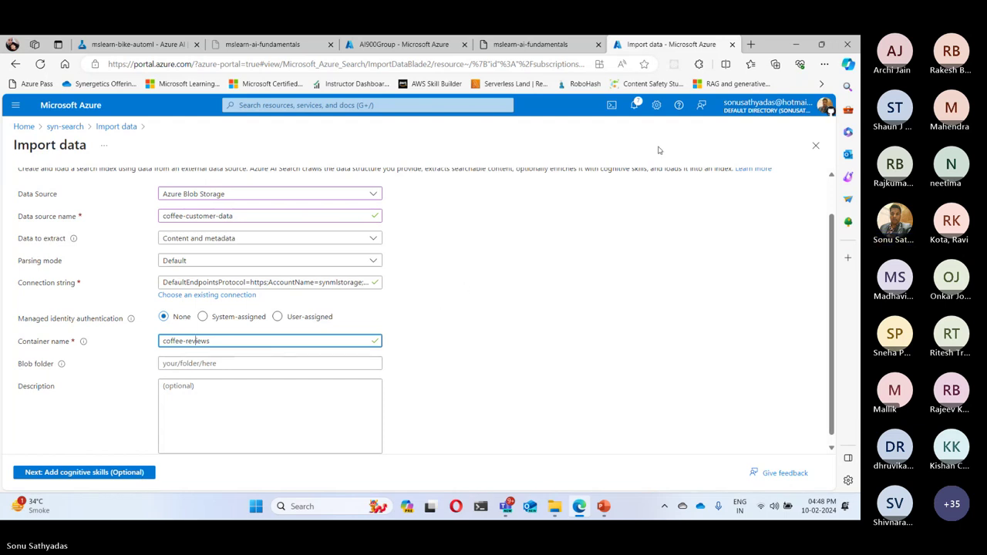
Copy the description "Reviews for Fourth Coffee shops." from the lab into the data source and proceed to adding cognitive skills.
click(530, 44)
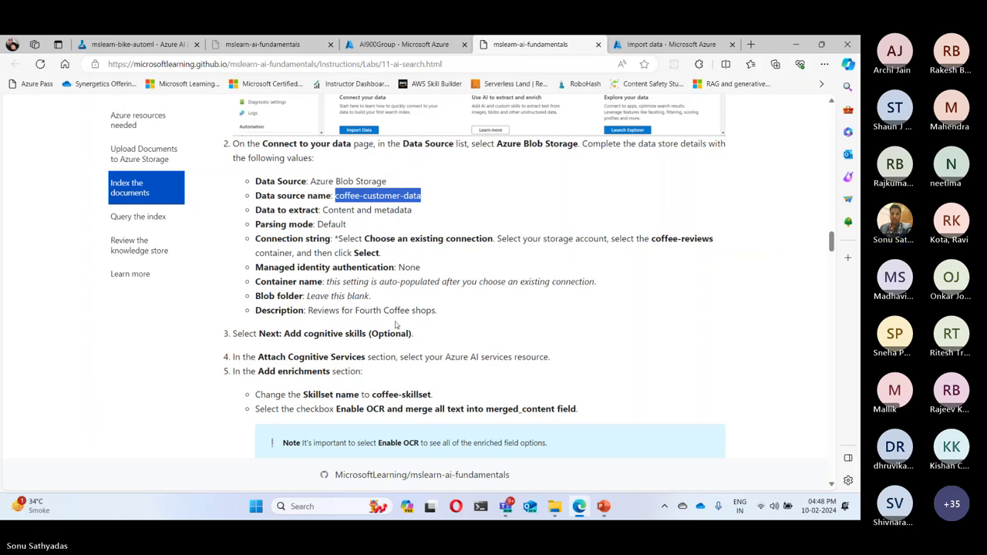
drag(308, 310, 514, 324)
key(ctrl+c)
click(670, 44)
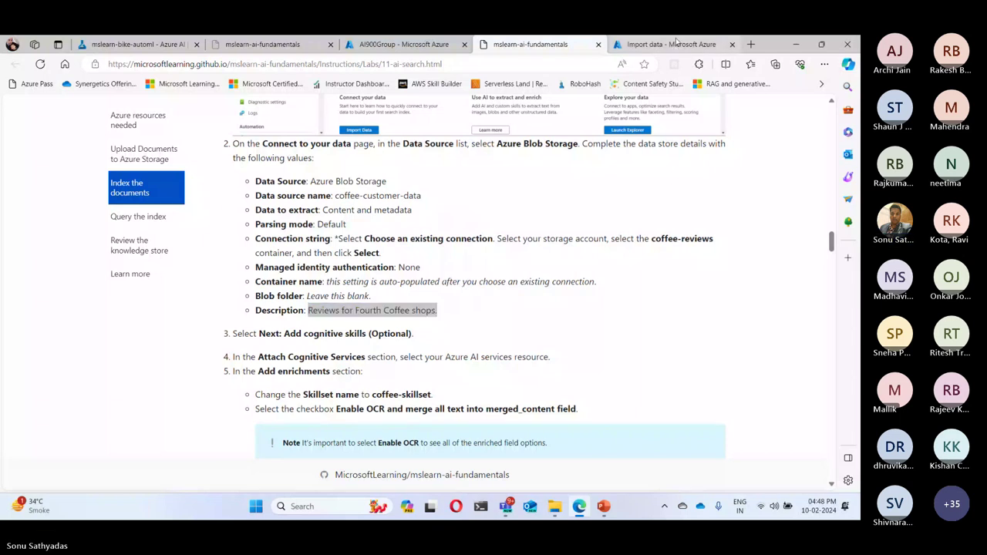
click(222, 396)
key(ctrl+v)
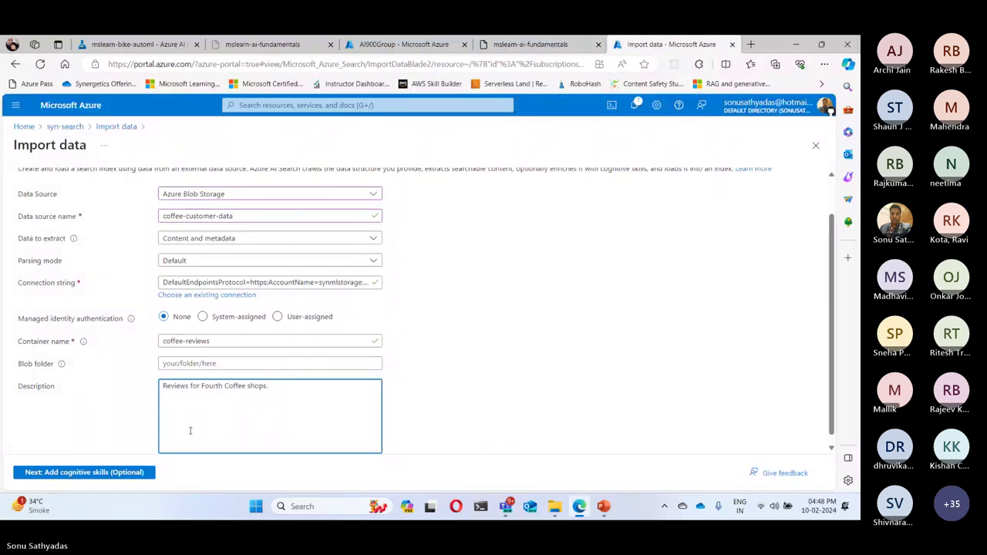
scroll(190, 427, down, 1)
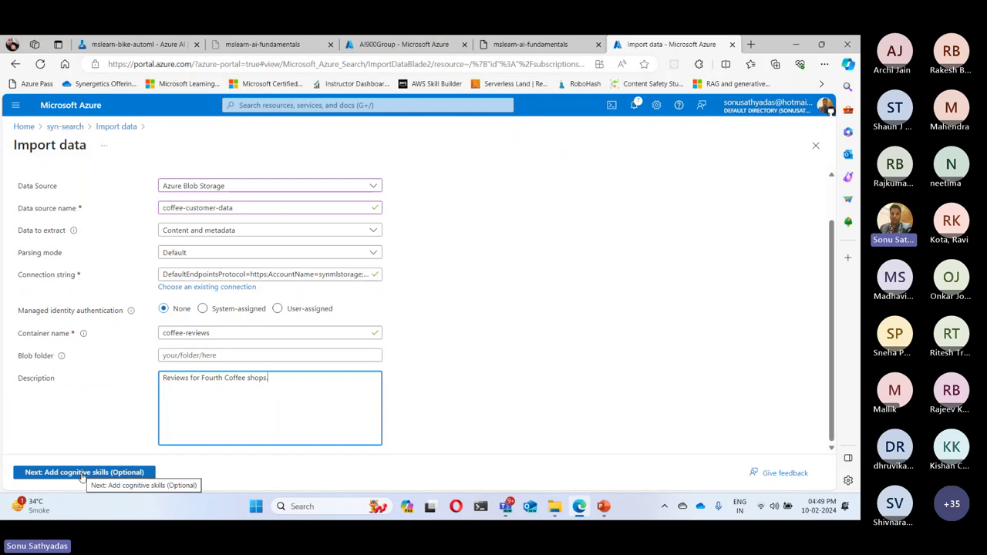
click(83, 473)
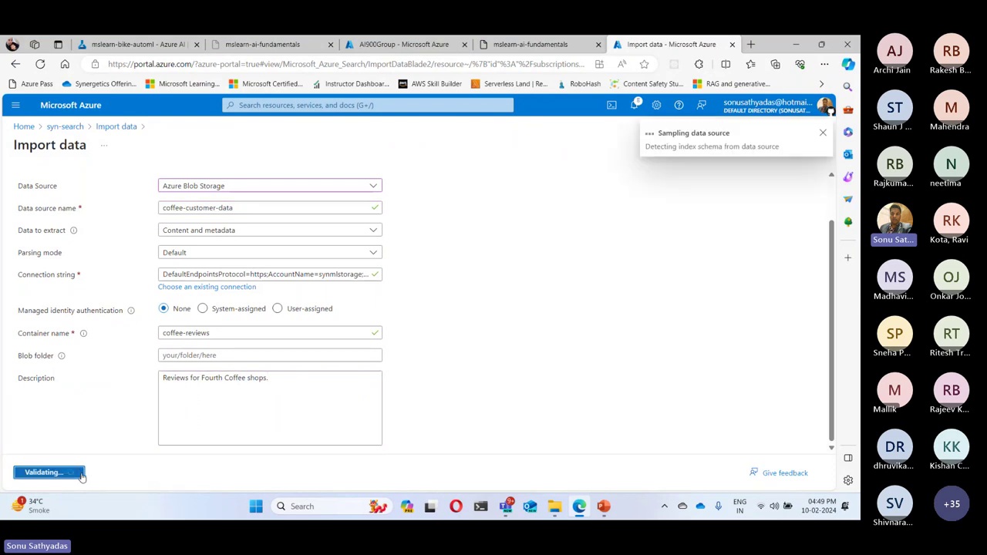
Following the lab instructions, attach the syn-ai-service AI Services resource to the import's cognitive skills.
click(549, 47)
scroll(461, 319, down, 3)
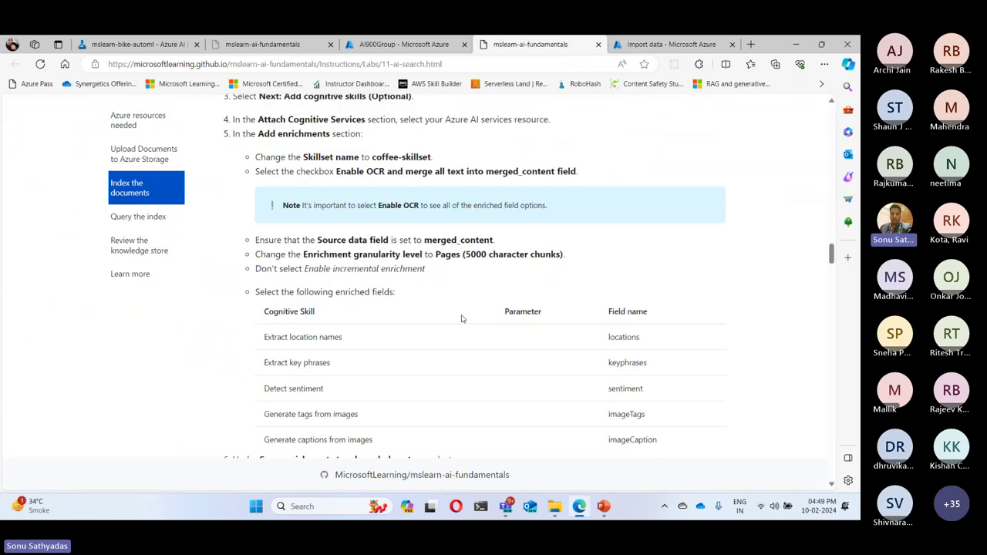
scroll(370, 223, up, 1)
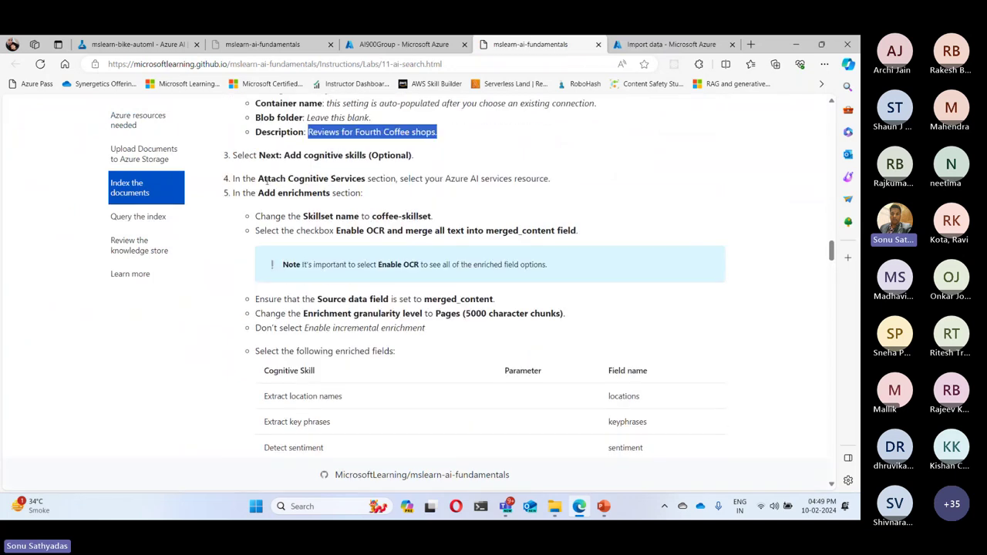
drag(258, 178, 378, 181)
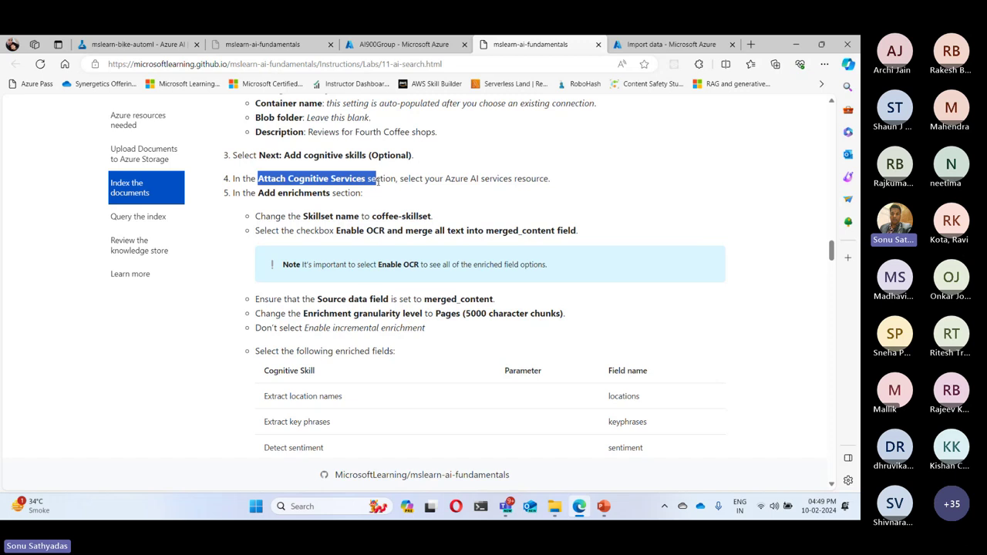
click(648, 44)
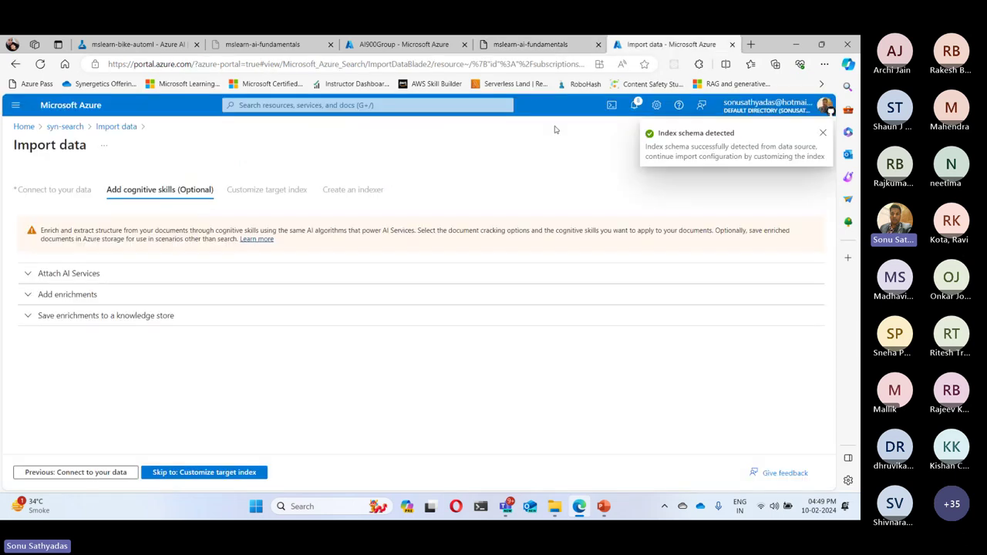
click(28, 274)
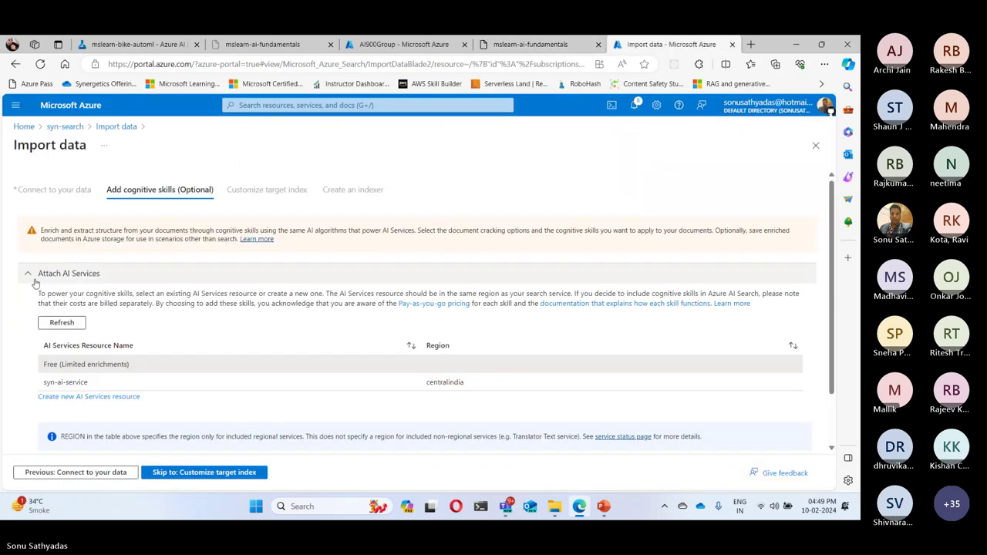
click(86, 388)
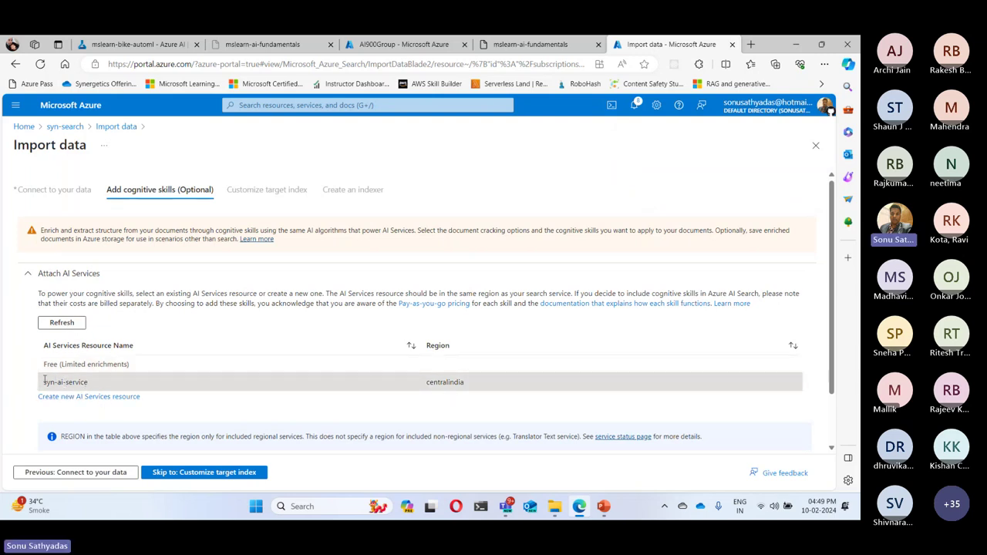
drag(44, 384, 100, 387)
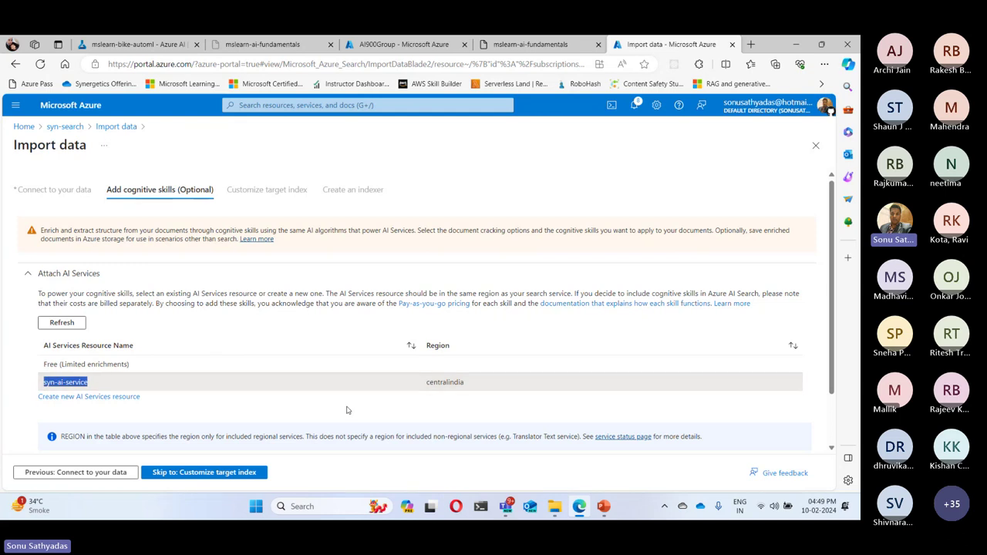
click(439, 383)
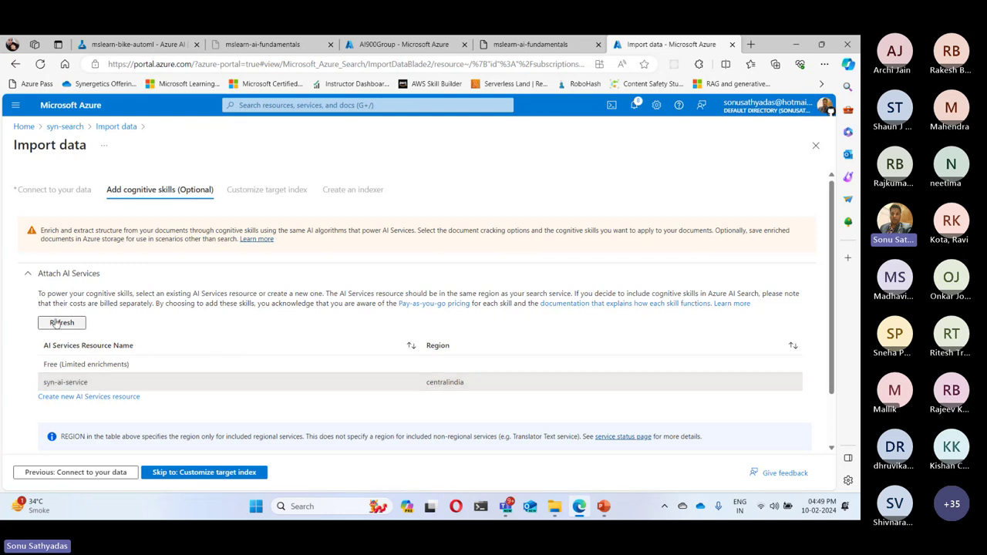
scroll(304, 371, down, 2)
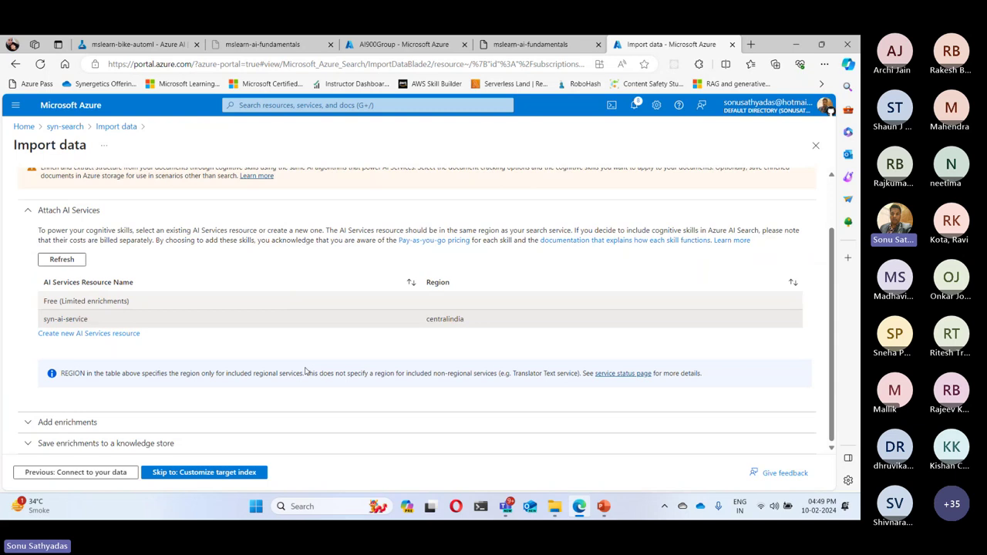
click(127, 318)
Copy the skillset name coffee-skillset from the lab instructions and set it as the skillset name under the enrichments.
click(550, 48)
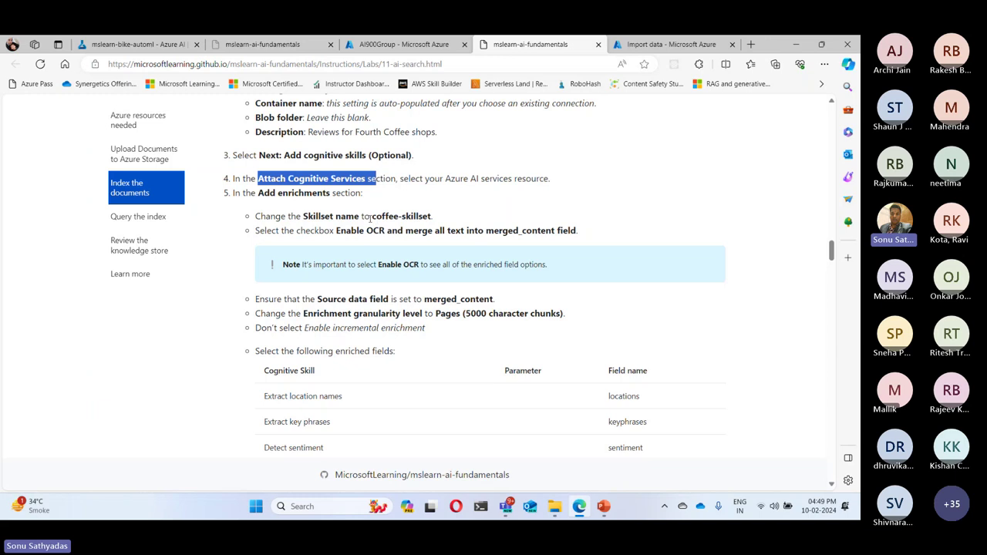
drag(371, 217, 432, 217)
key(ctrl+c)
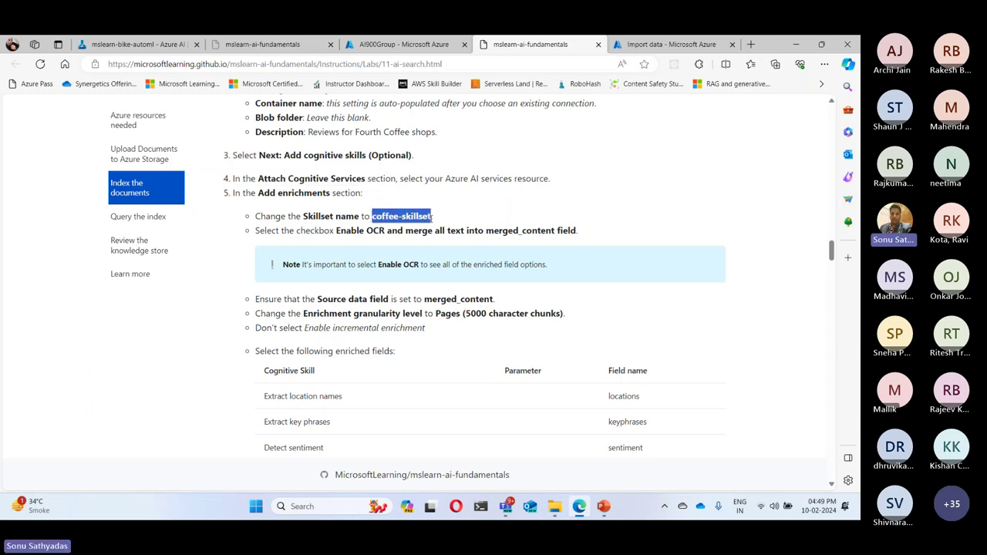
click(667, 44)
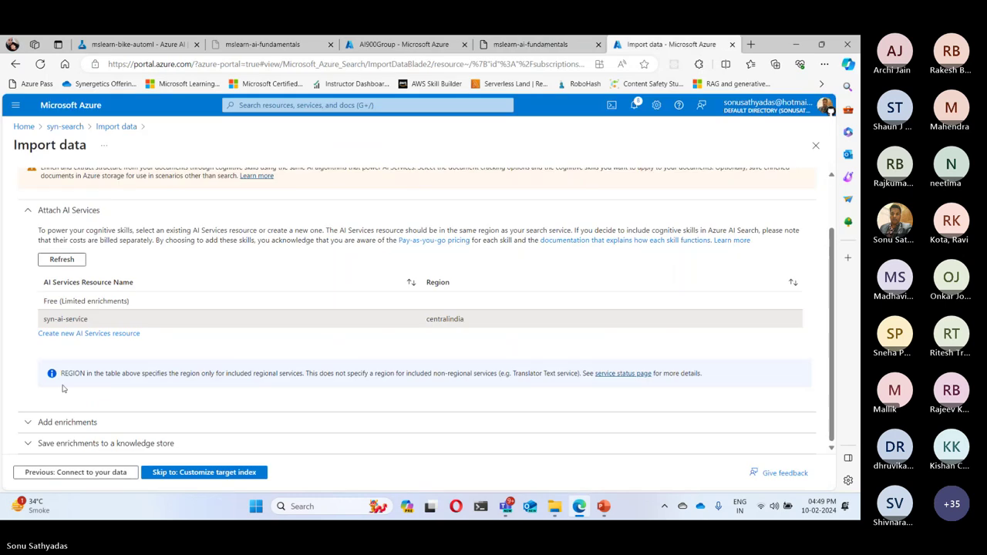
click(30, 216)
click(62, 293)
drag(100, 349, 35, 349)
key(ctrl+v)
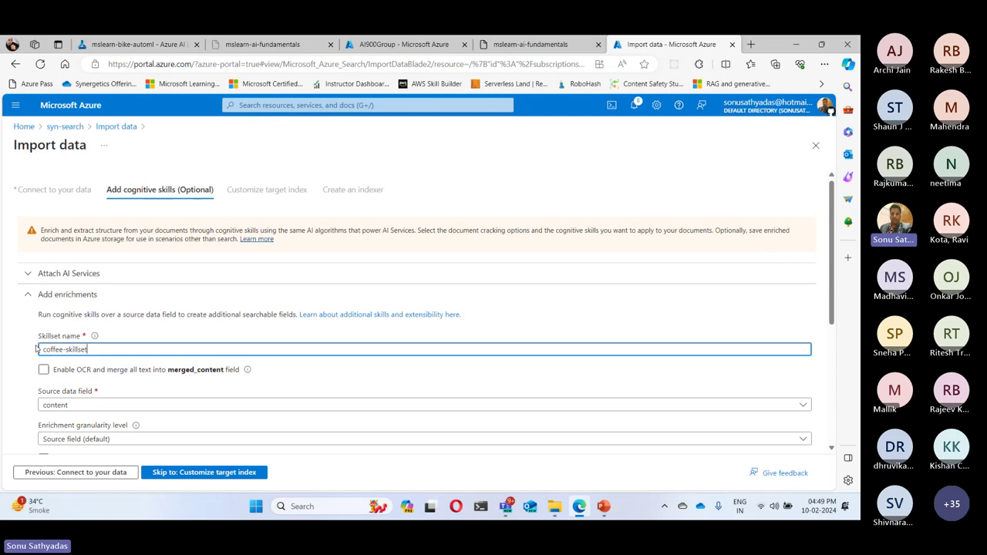
As the lab requires, enable OCR and merge all text into the merged_content field.
click(531, 44)
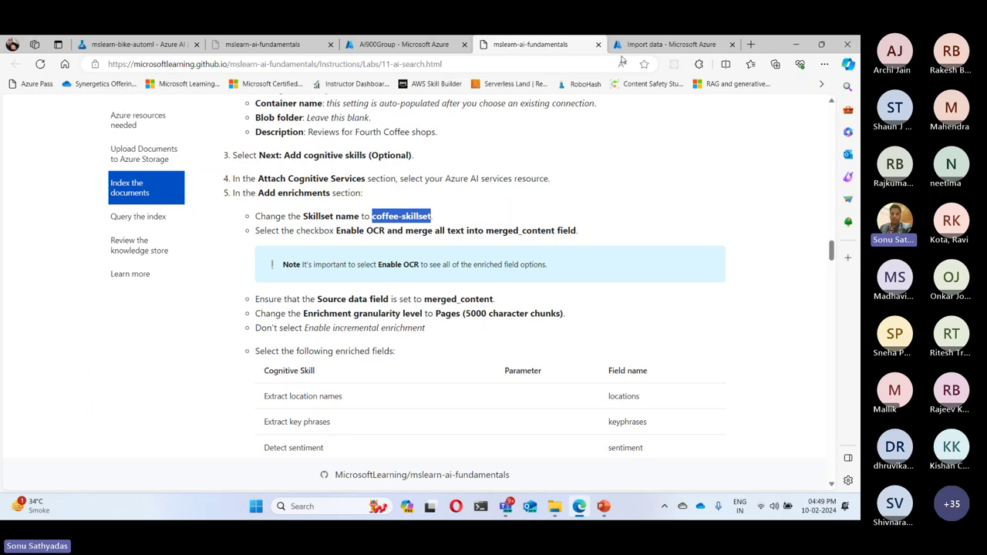
click(669, 44)
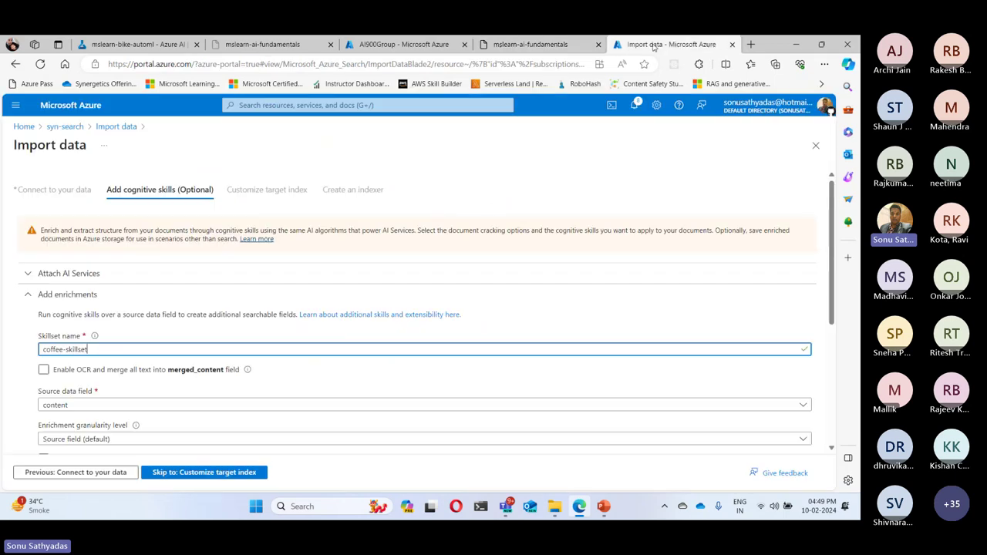
click(44, 369)
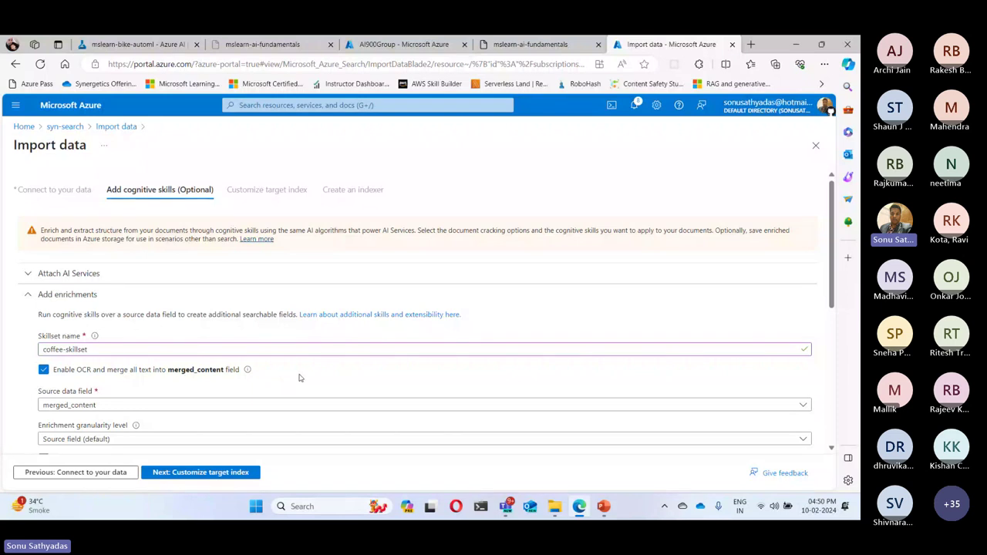
Check the lab instructions and set the enrichment granularity level to Pages (5000 characters chunks).
scroll(300, 377, down, 2)
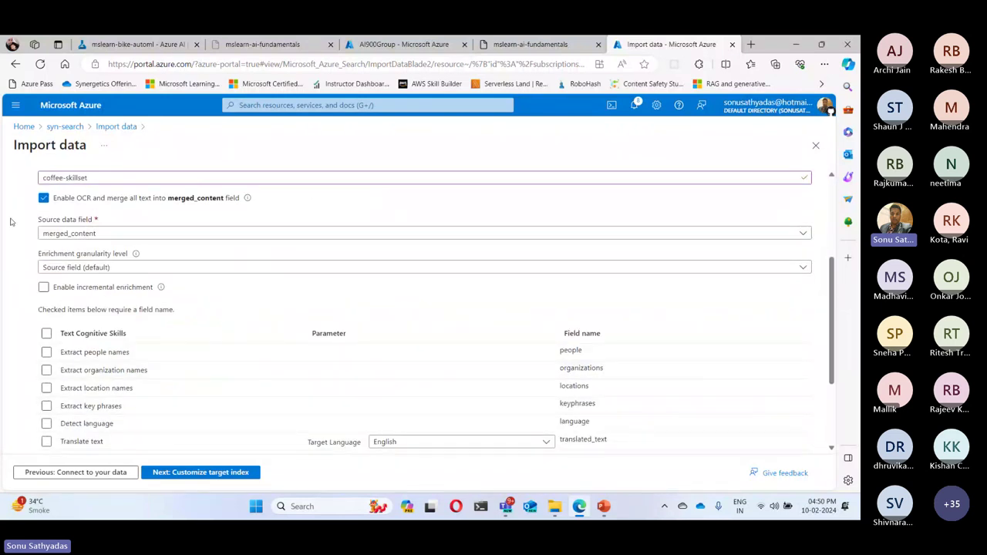
click(548, 44)
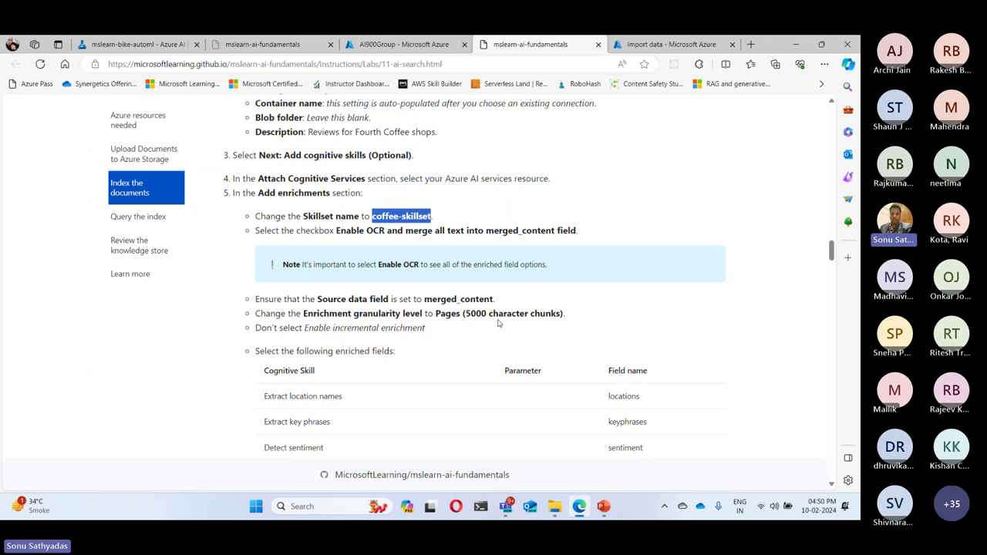
click(611, 47)
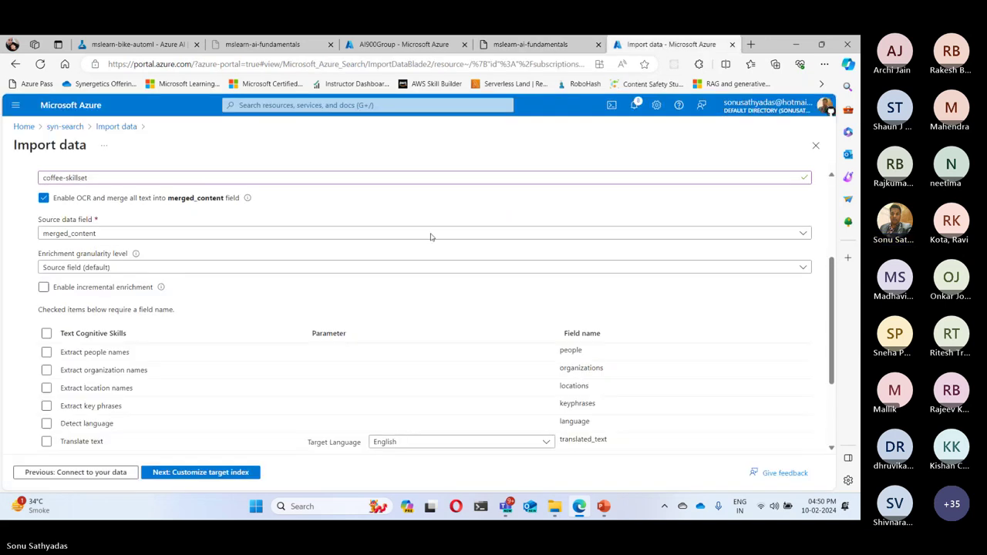
click(100, 266)
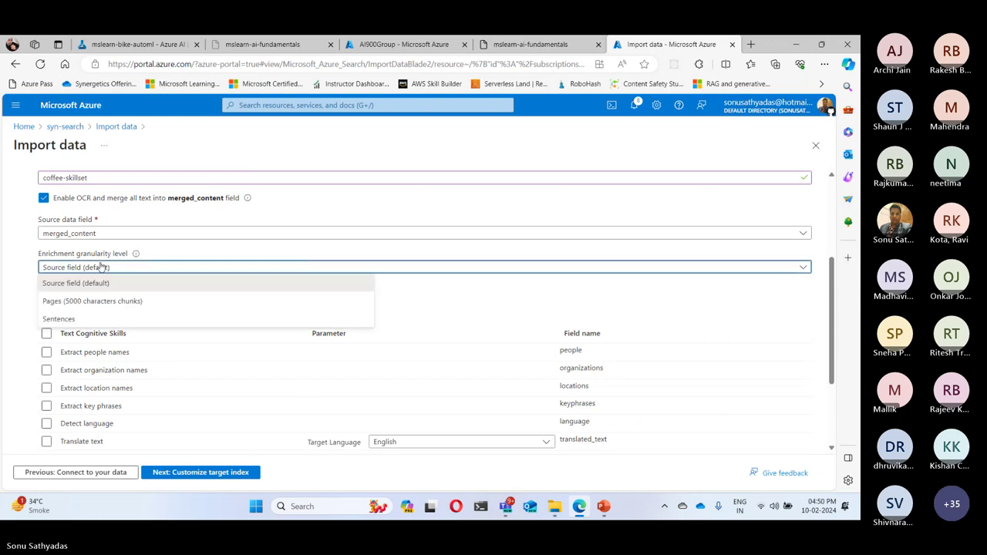
click(91, 301)
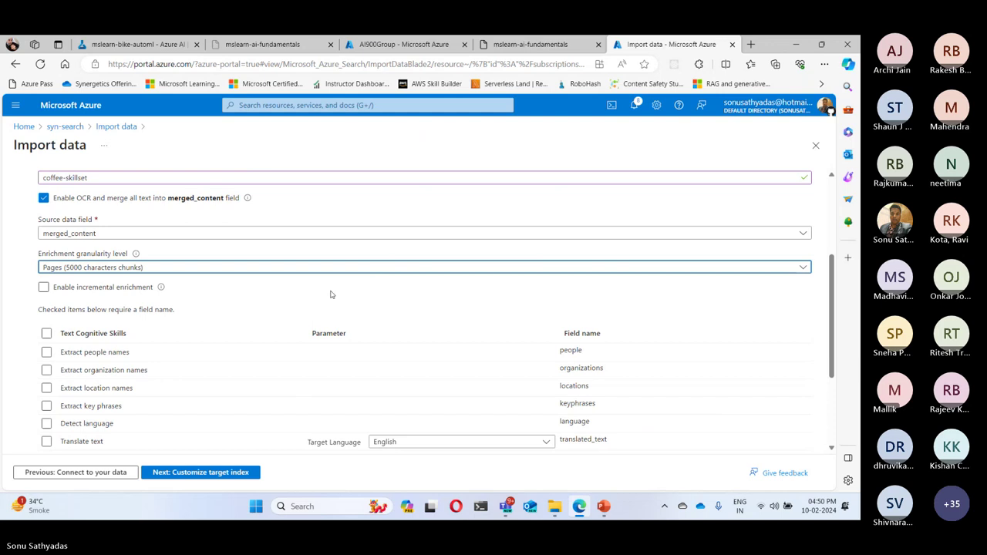
Review the lab's incremental enrichment note and enriched fields table, and enable the Extract location names skill.
click(552, 45)
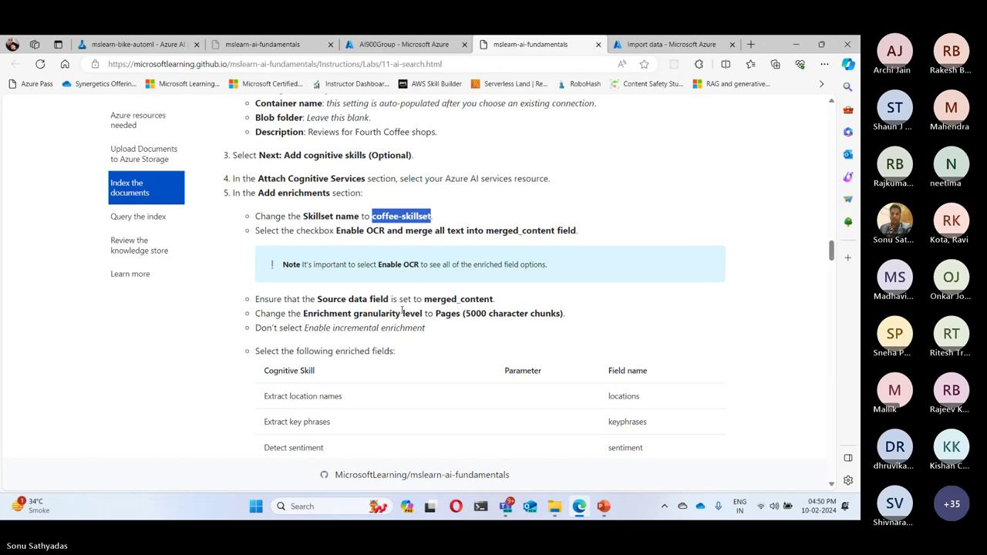
drag(307, 327, 432, 332)
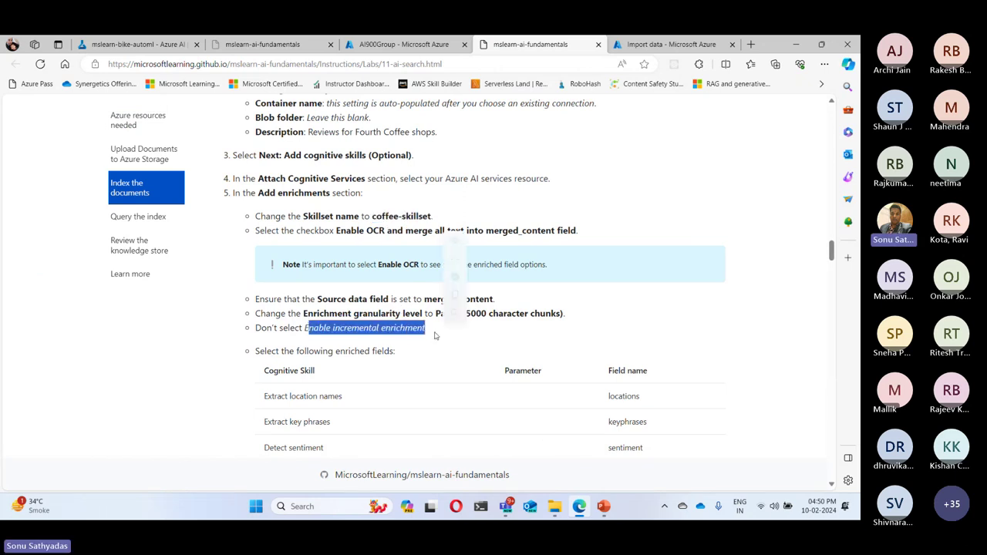
scroll(487, 333, down, 2)
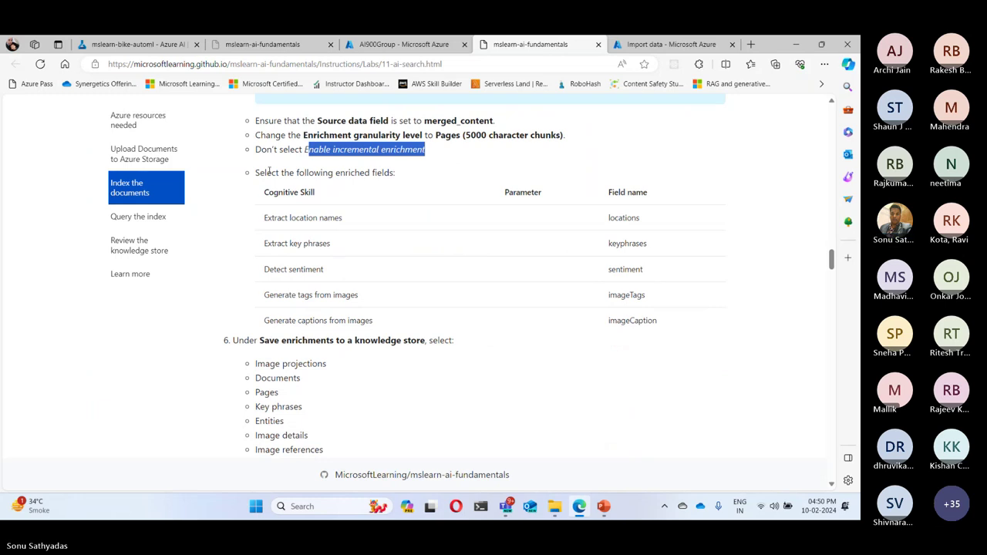
drag(259, 173, 401, 172)
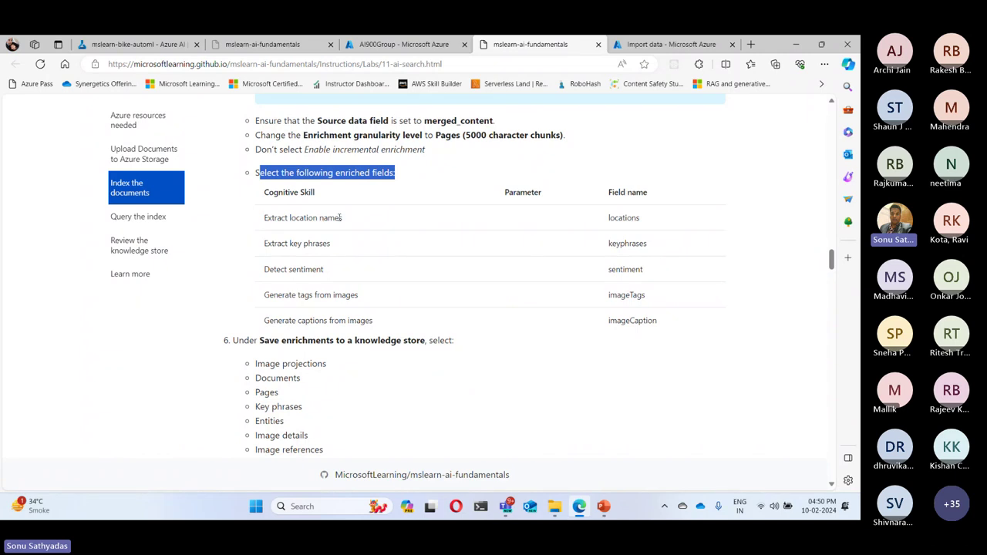
key(ctrl+Tab)
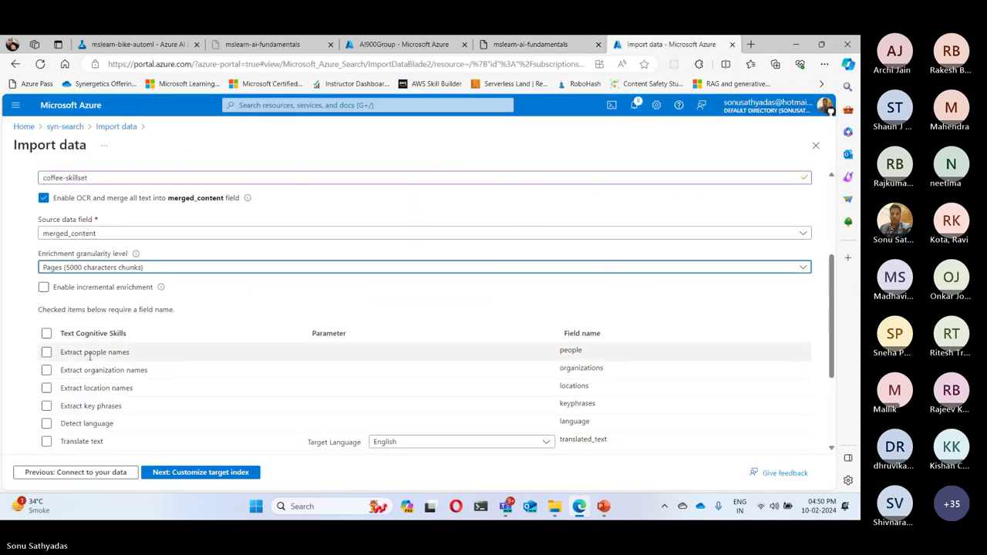
click(47, 388)
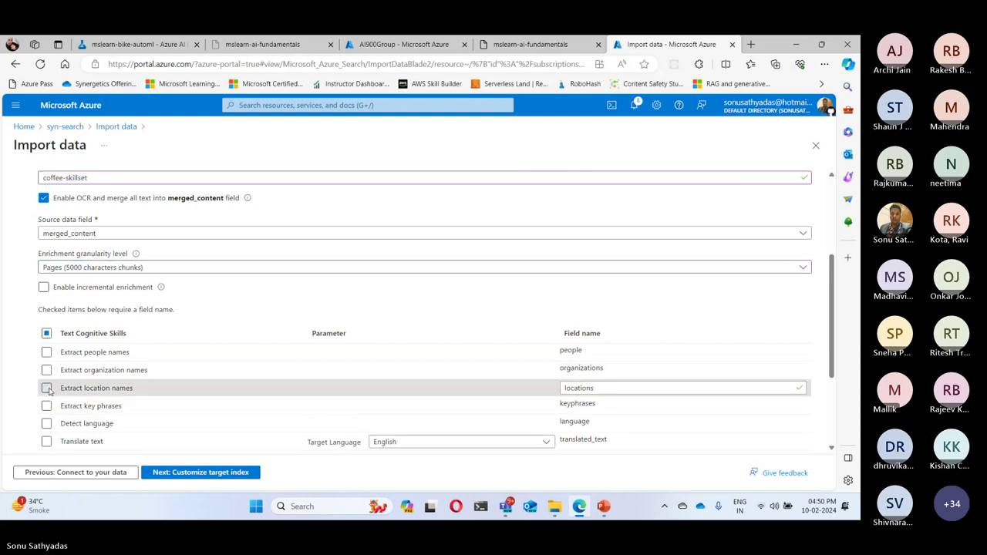
Enable the Extract key phrases and Detect sentiment text skills listed in the lab's enriched fields table.
click(538, 48)
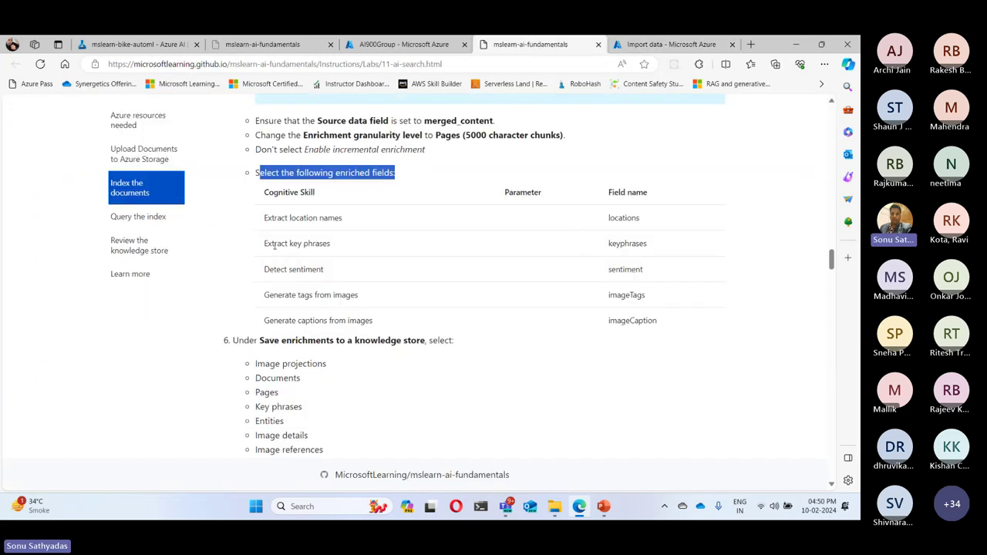
click(665, 44)
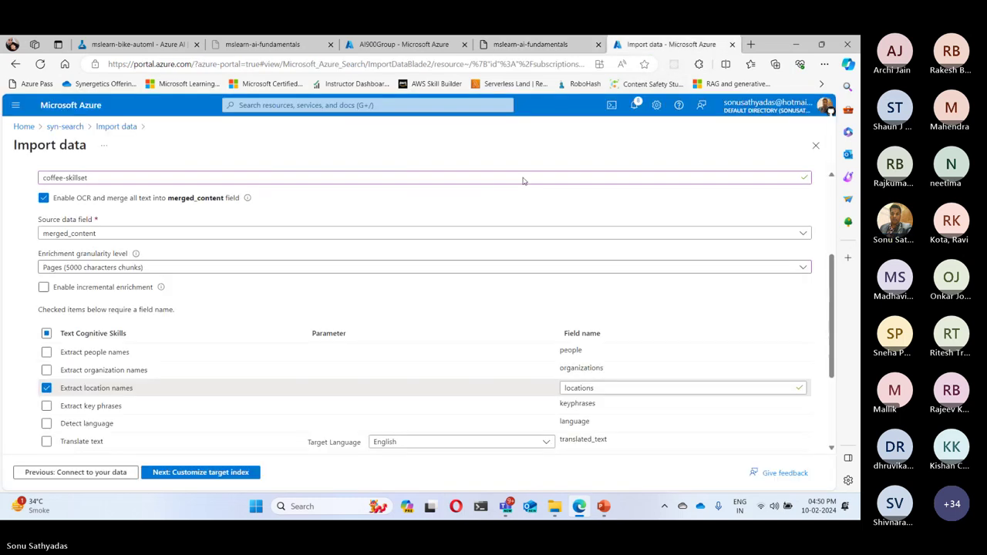
click(46, 406)
key(ctrl+shift+Tab)
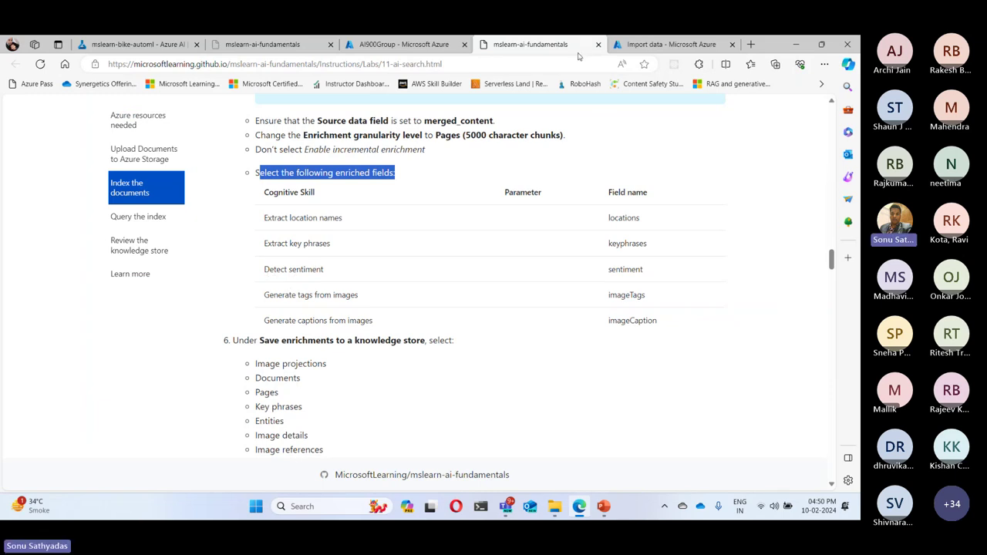
click(663, 44)
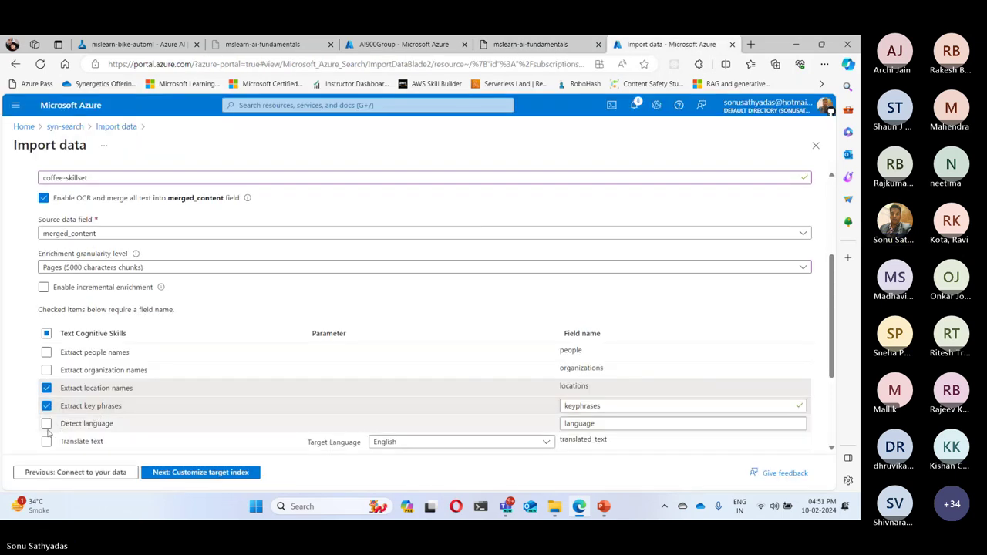
scroll(126, 383, down, 2)
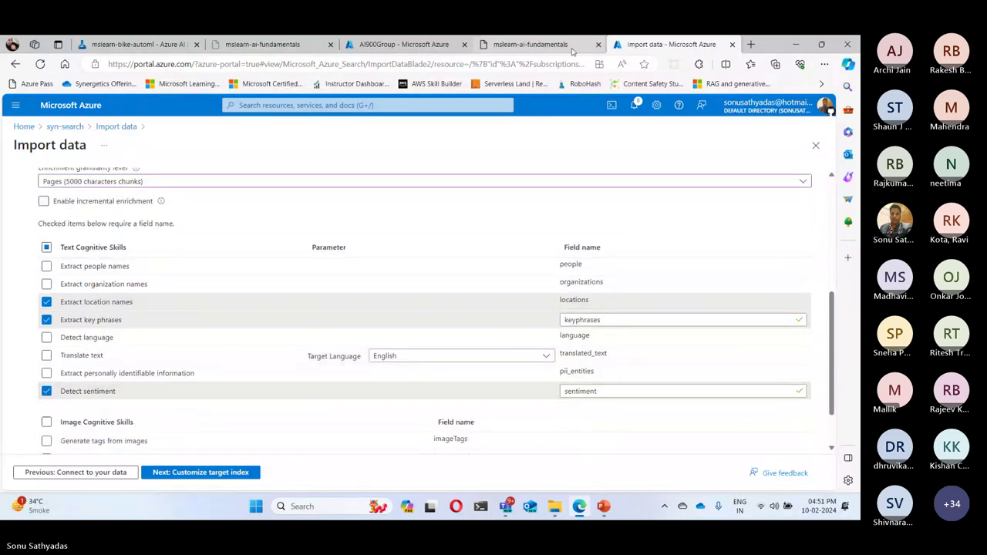
Following the lab's enriched fields table, enable the Generate tags from images and Generate captions from images skills.
click(532, 43)
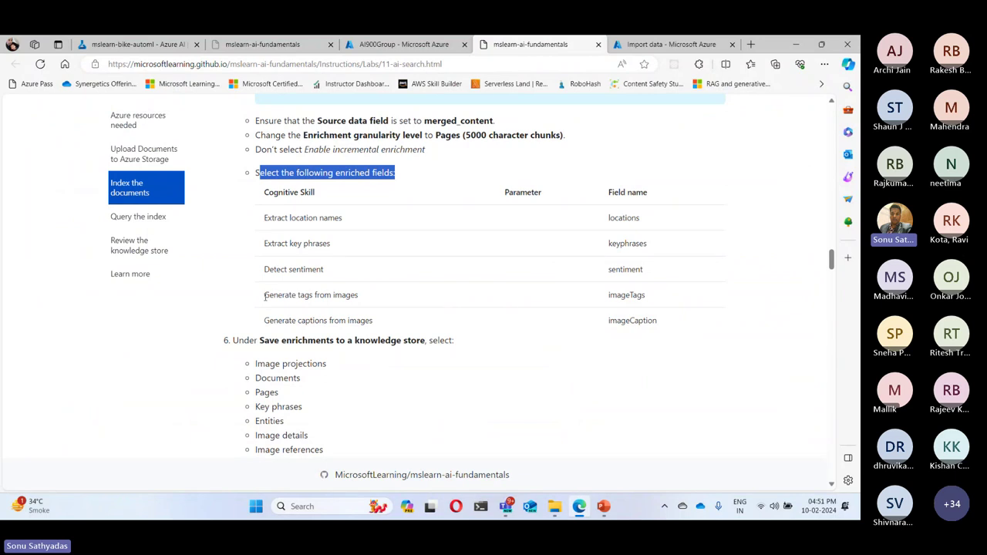
drag(265, 297, 358, 301)
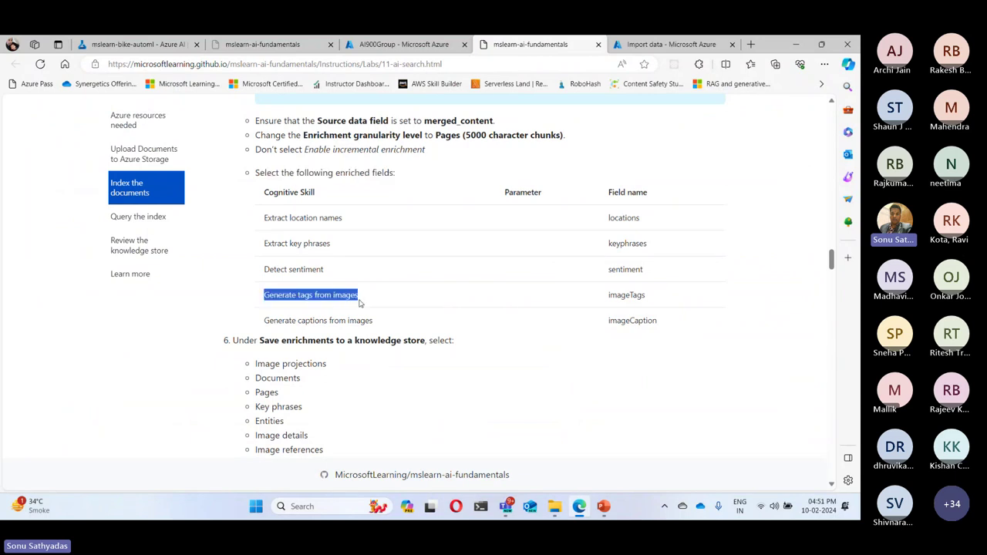
click(664, 45)
scroll(183, 353, down, 2)
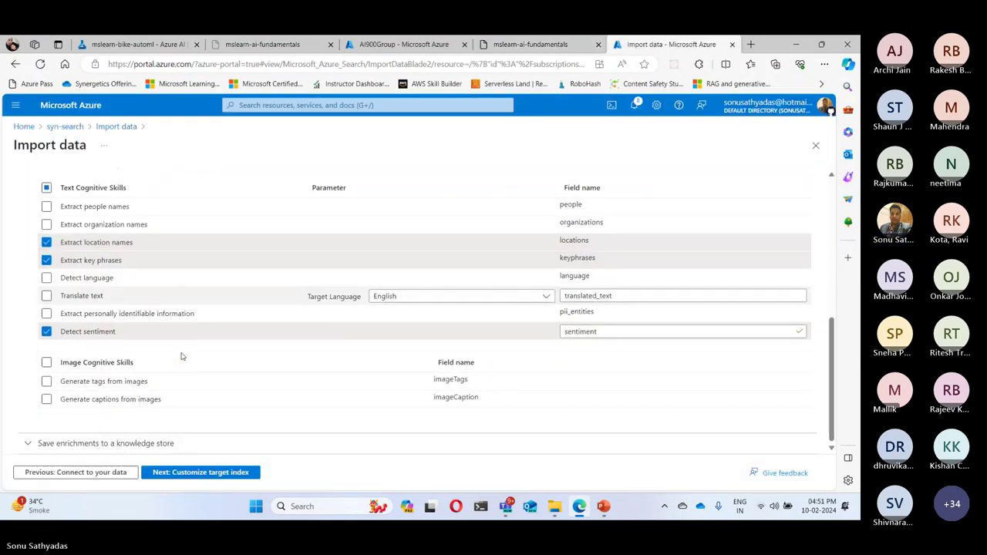
click(46, 381)
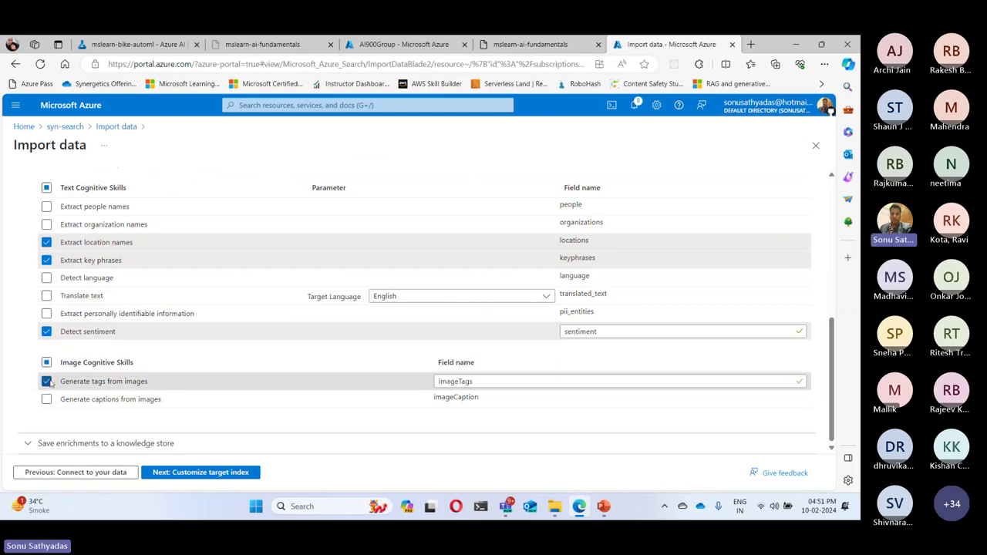
click(571, 45)
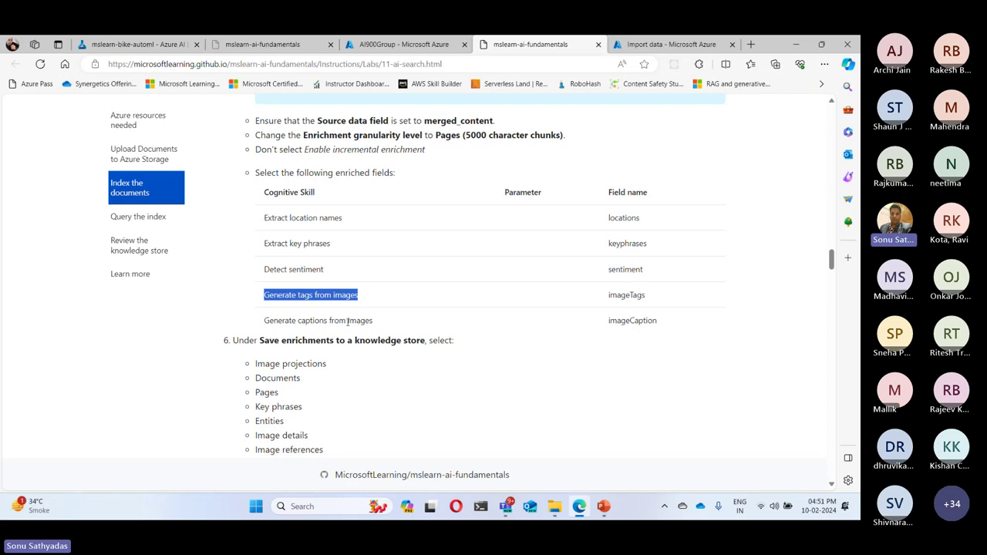
click(669, 44)
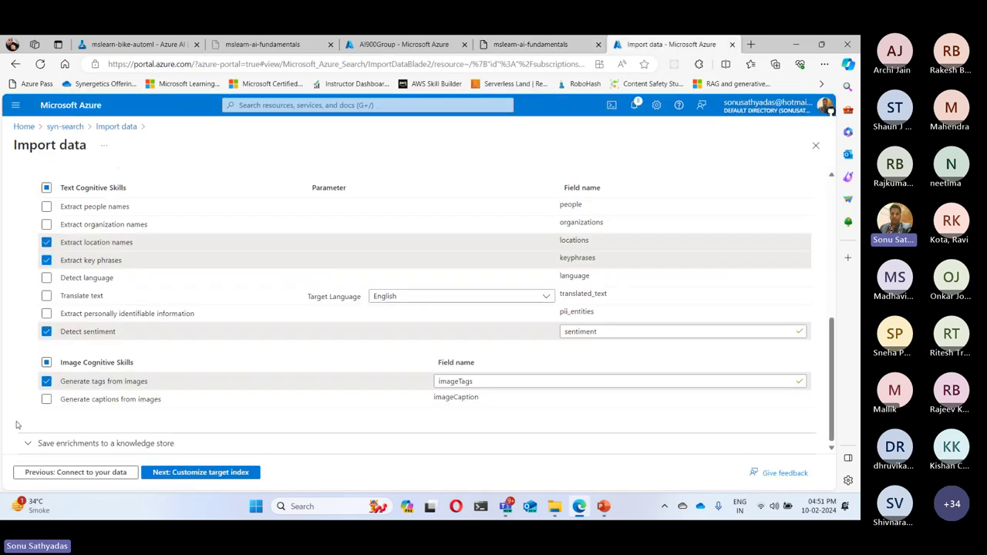
click(47, 400)
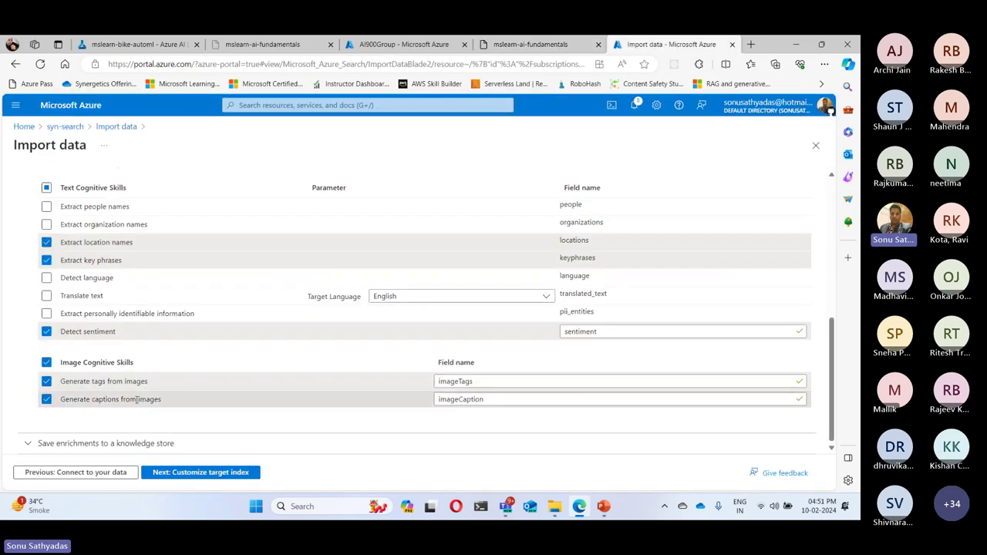
Check the lab's knowledge store selections, then expand the settings for saving enrichments to a knowledge store and enable Image projections.
click(567, 46)
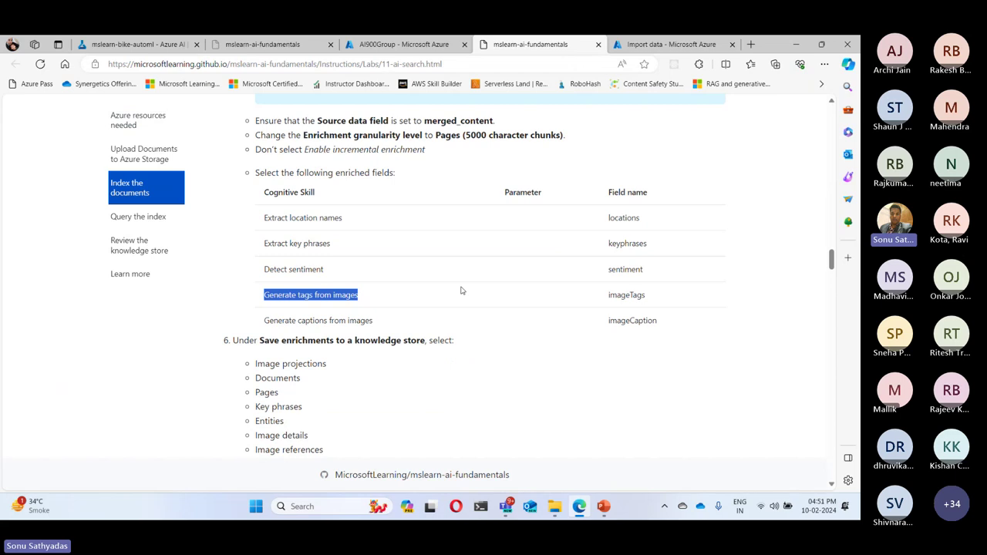
scroll(307, 224, down, 2)
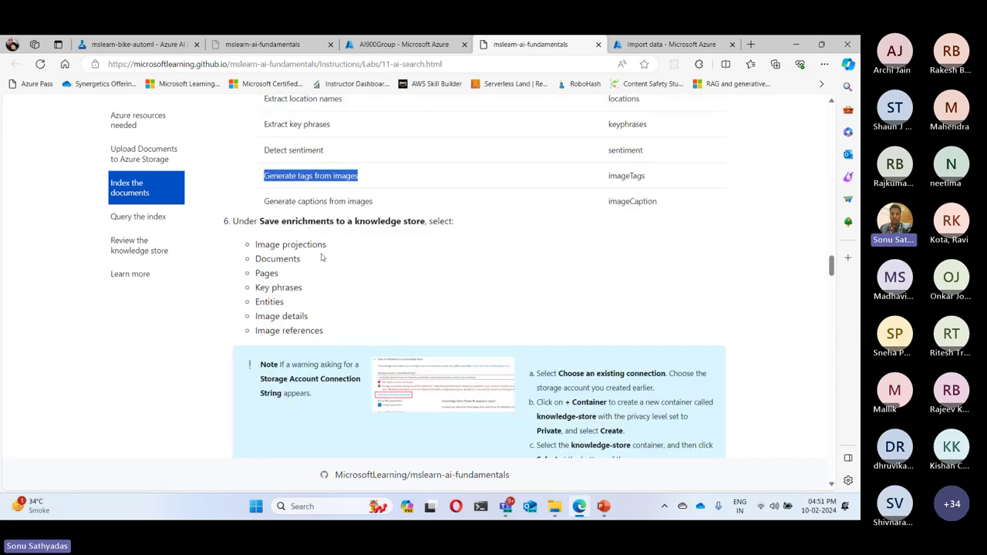
key(ctrl+Tab)
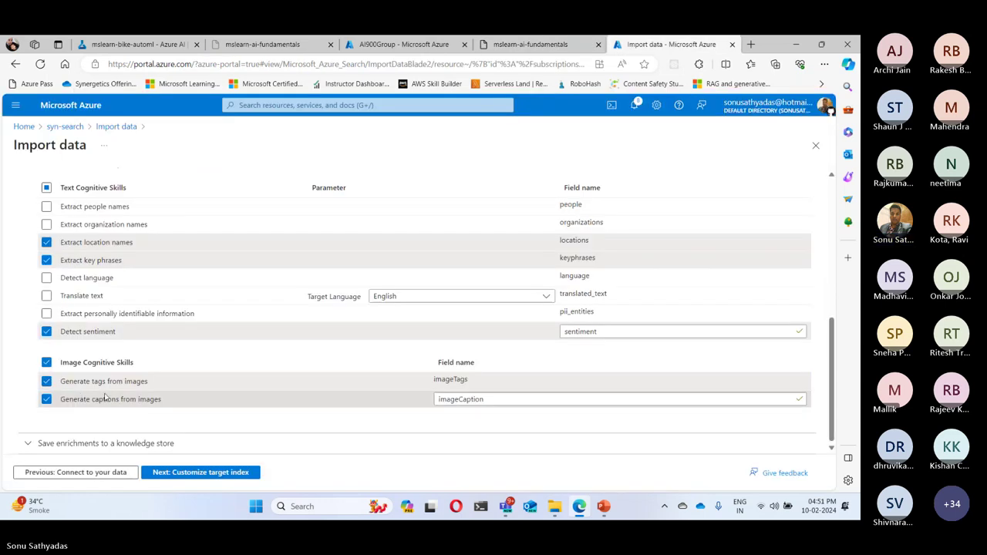
click(91, 444)
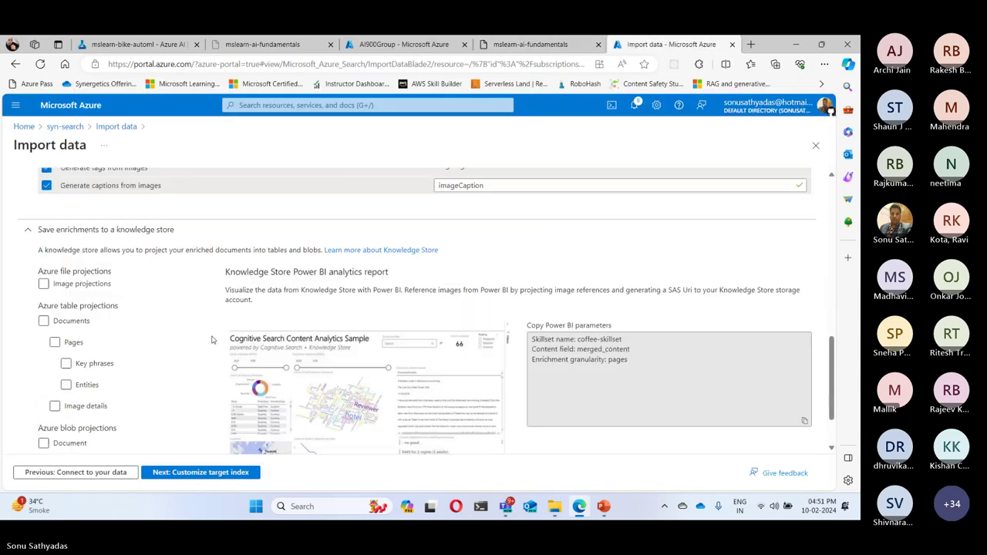
click(43, 240)
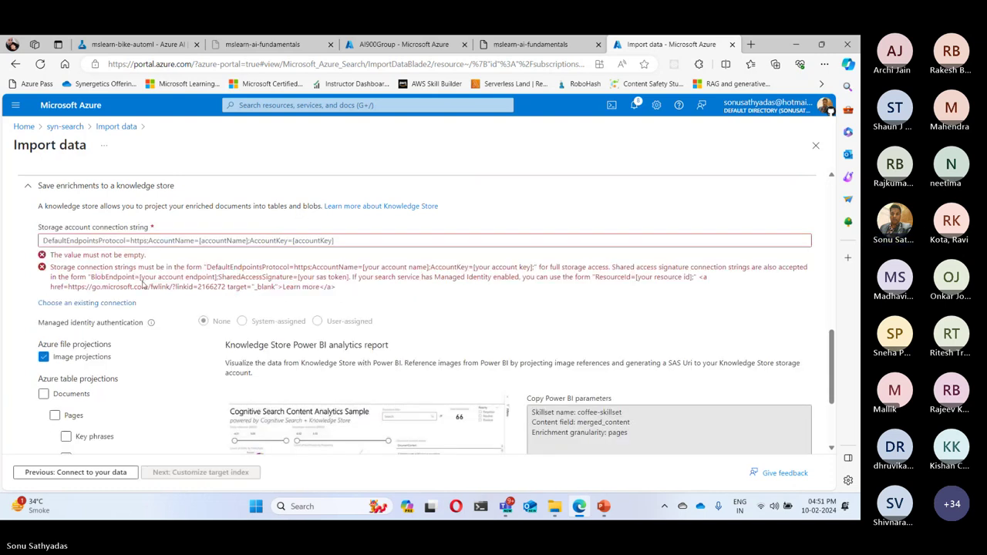
Choose an existing storage connection for the knowledge store and open the containers of the synmlstorage account.
click(530, 44)
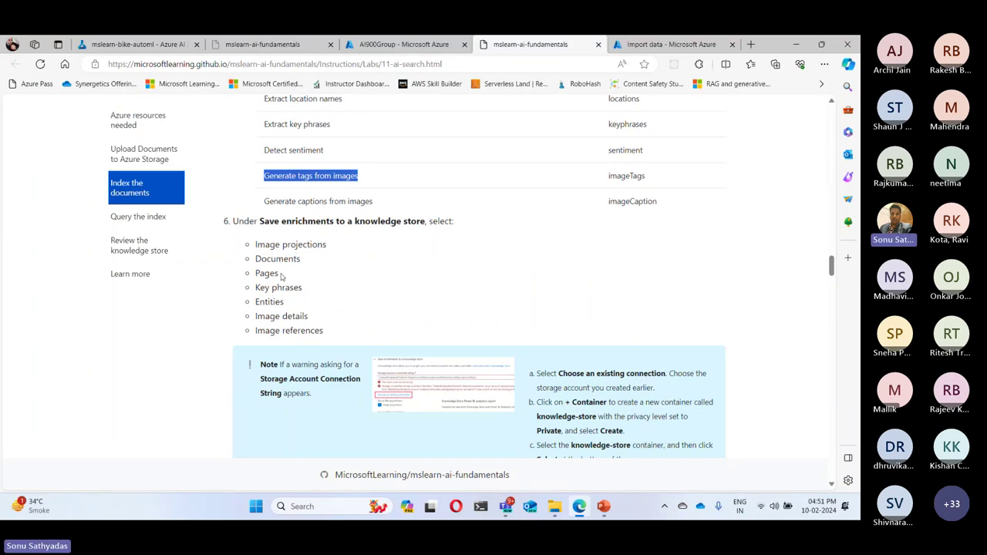
click(678, 44)
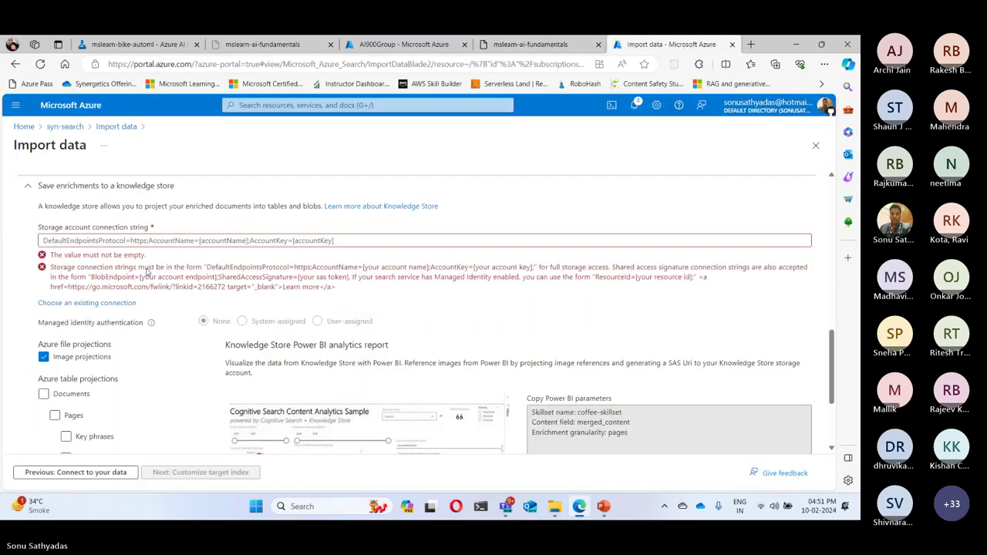
click(204, 240)
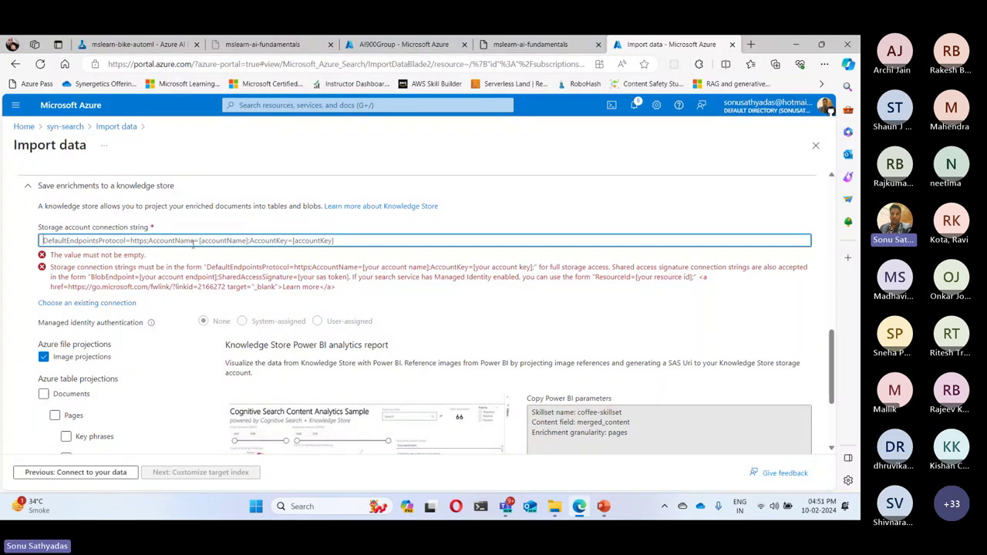
click(98, 303)
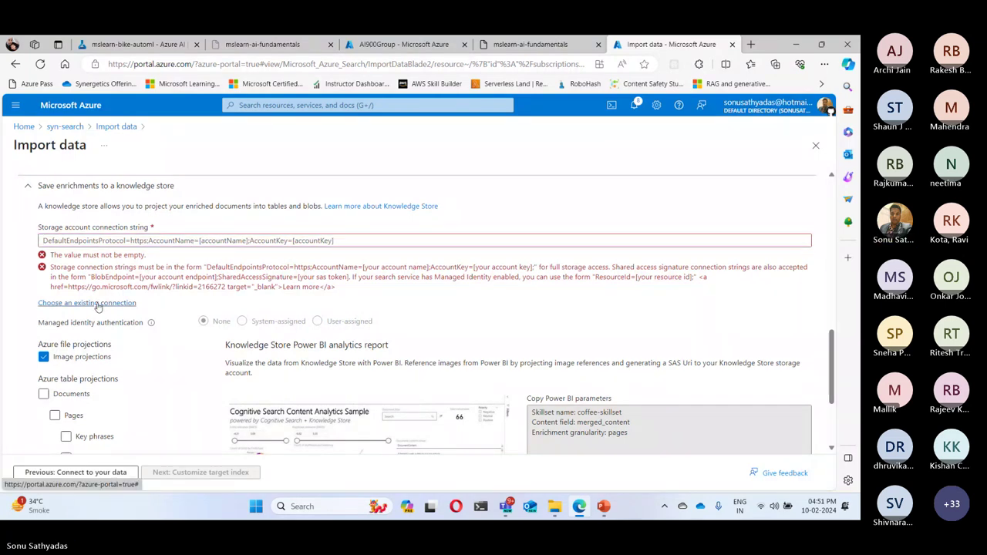
click(46, 280)
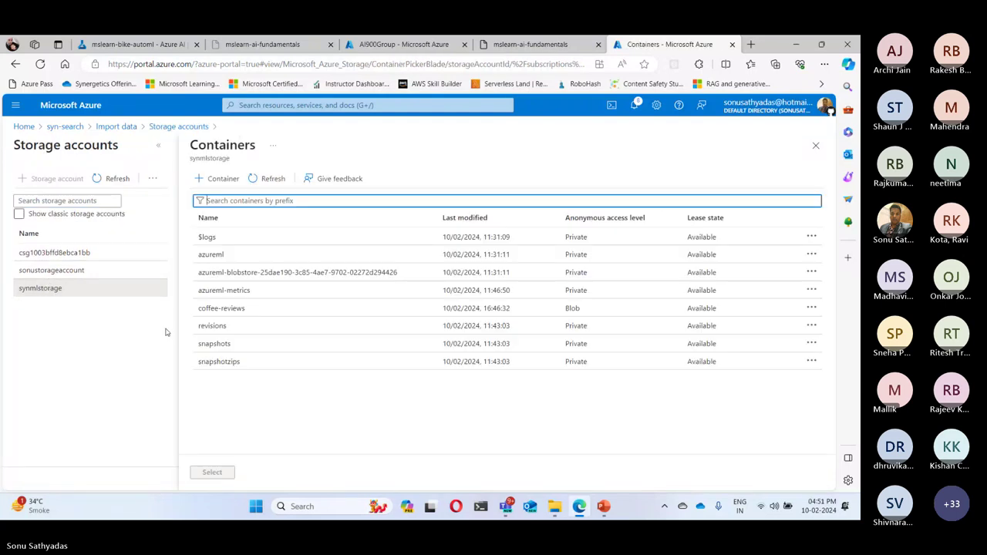
Copy the container name knowledge-store from the lab's storage account connection note and return to the container list.
click(560, 45)
scroll(623, 199, down, 3)
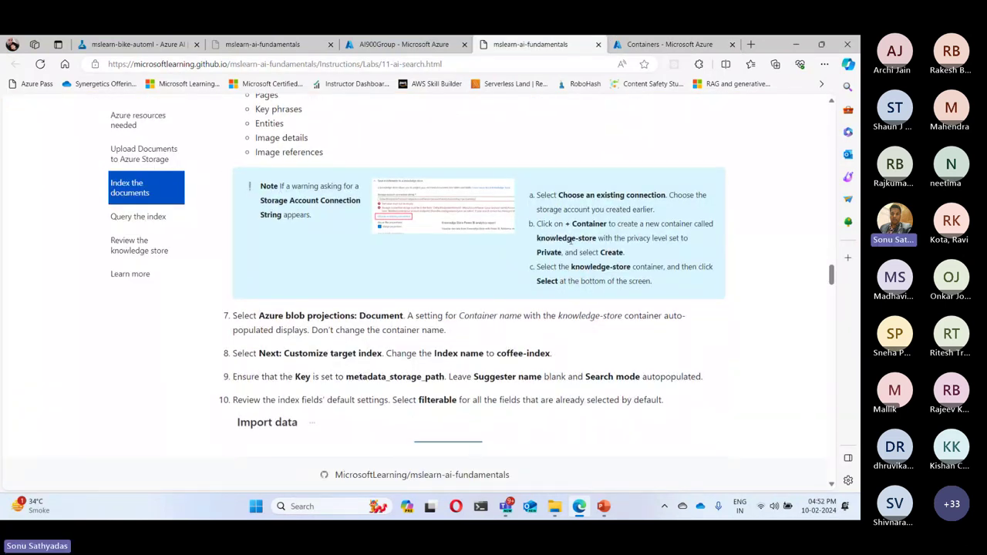
drag(537, 237, 596, 239)
key(ctrl+c)
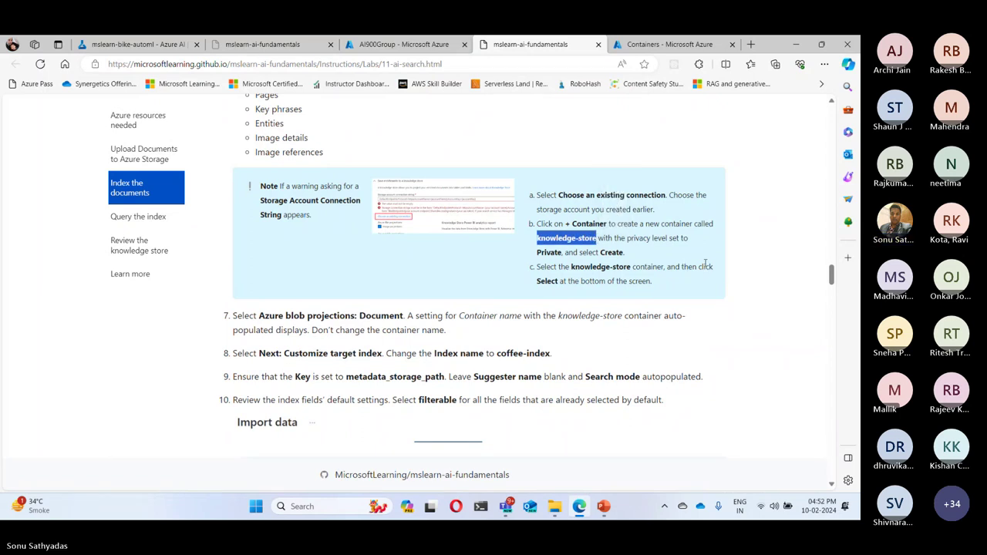
click(668, 44)
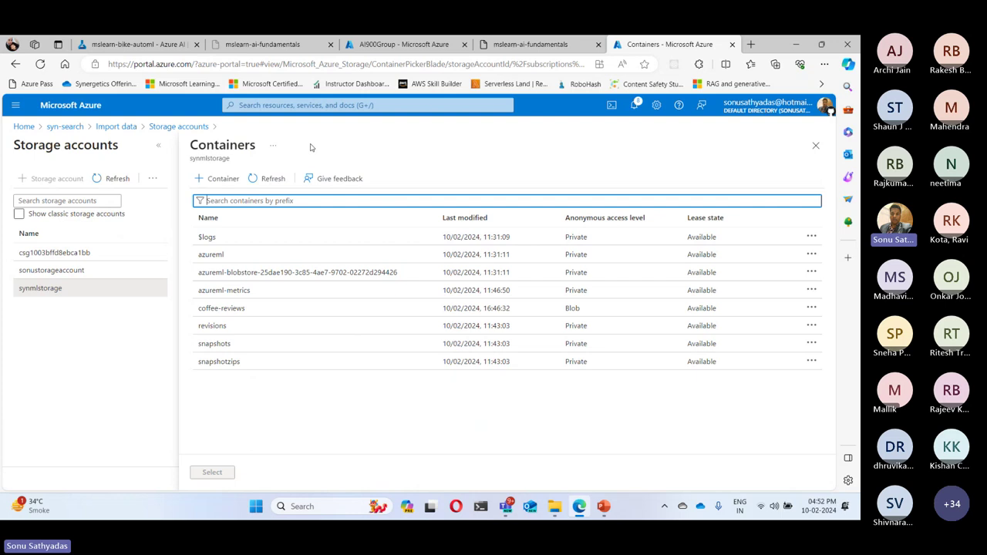
Create a container named knowledge-store with private access, checking the lab, and select it for the knowledge store connection.
click(221, 179)
key(ctrl+v)
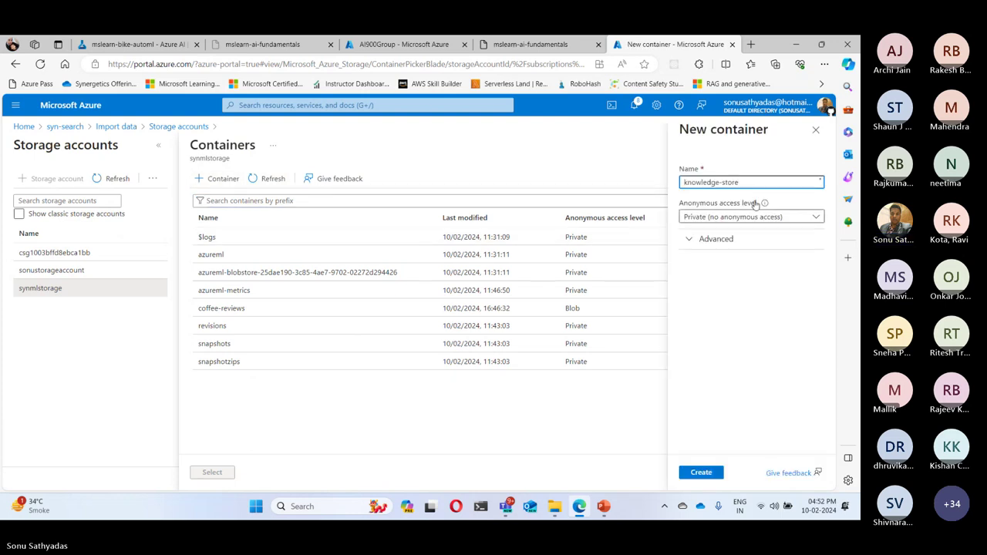
click(565, 45)
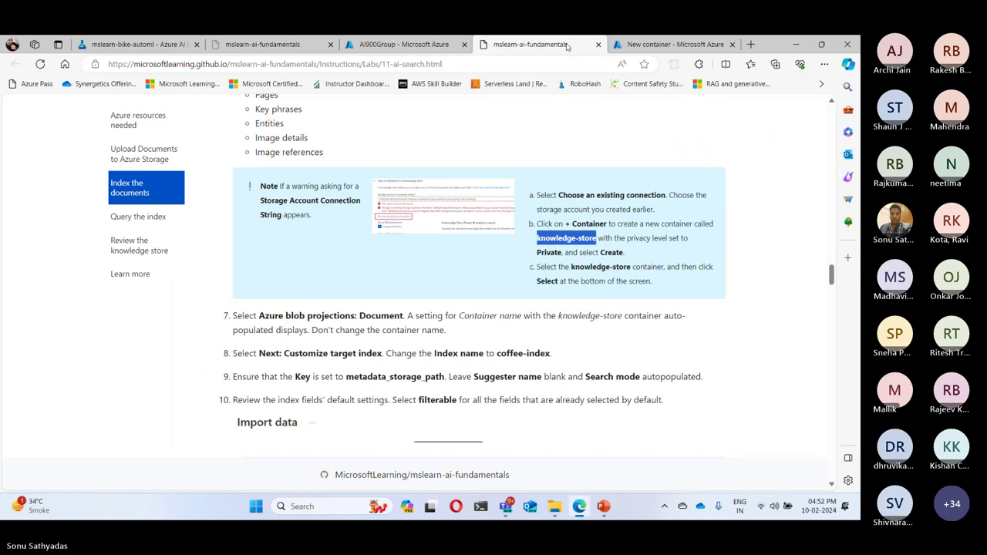
click(665, 45)
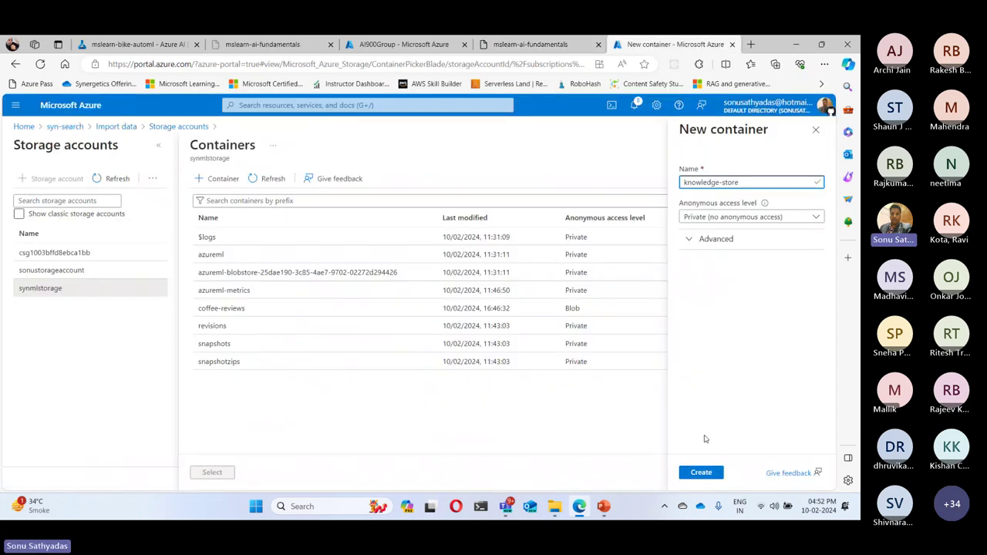
click(702, 473)
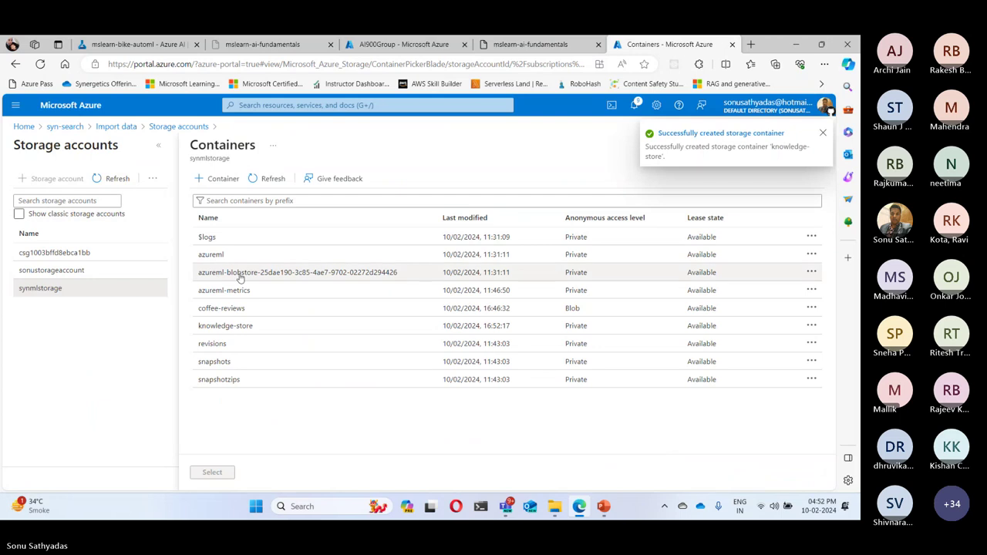
click(225, 326)
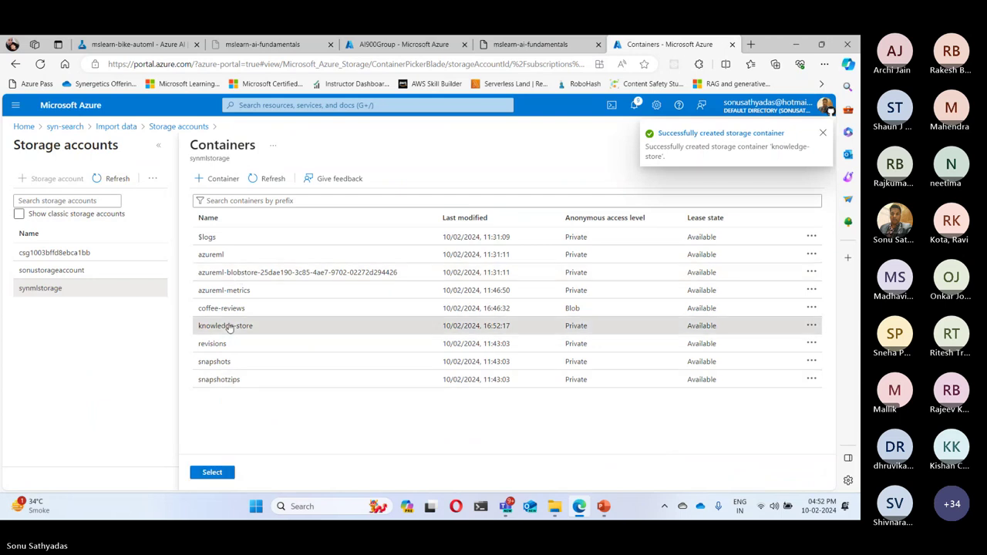
click(223, 474)
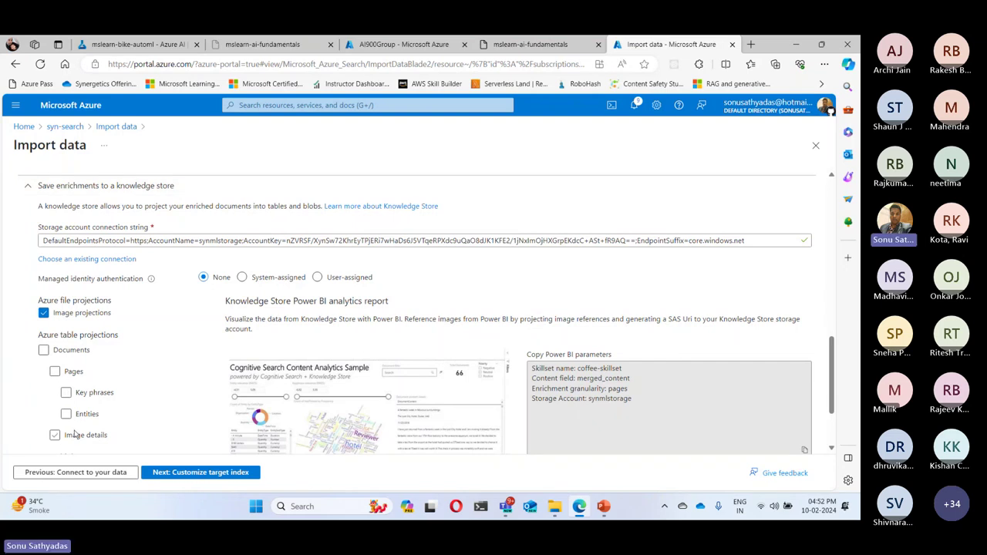
As the lab lists, enable the Documents table projections with Pages, Key phrases, Entities, Image details and Image references.
click(551, 44)
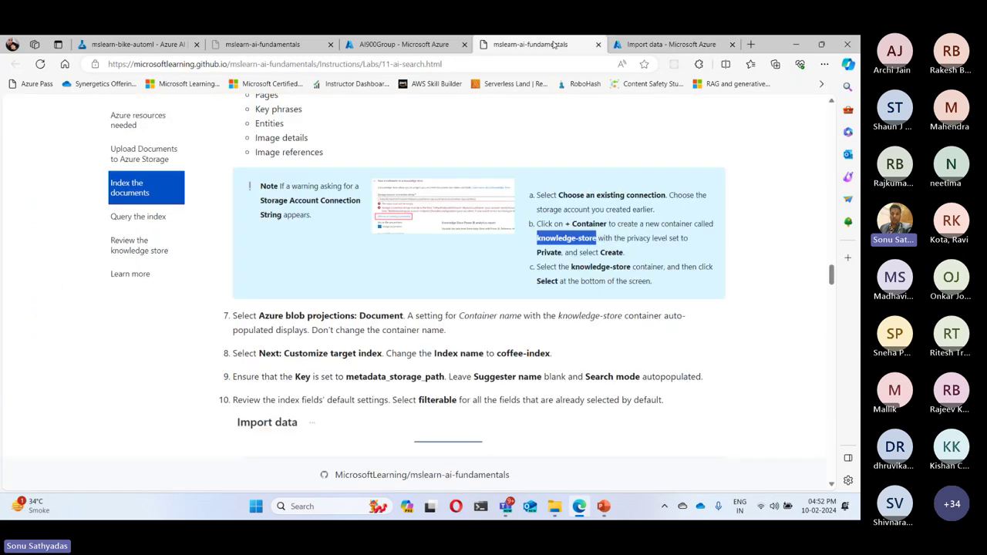
scroll(533, 263, up, 1)
scroll(533, 262, up, 1)
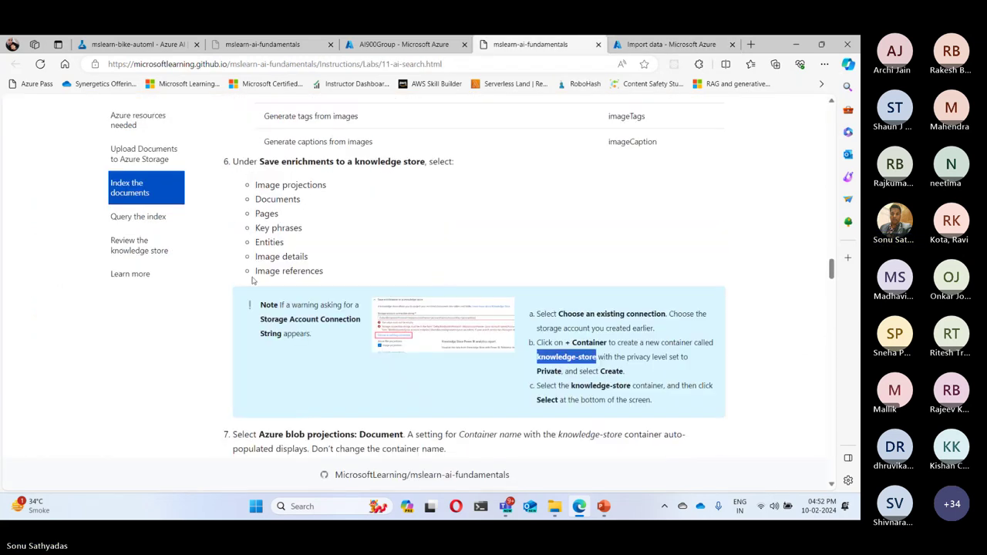
click(668, 44)
click(44, 349)
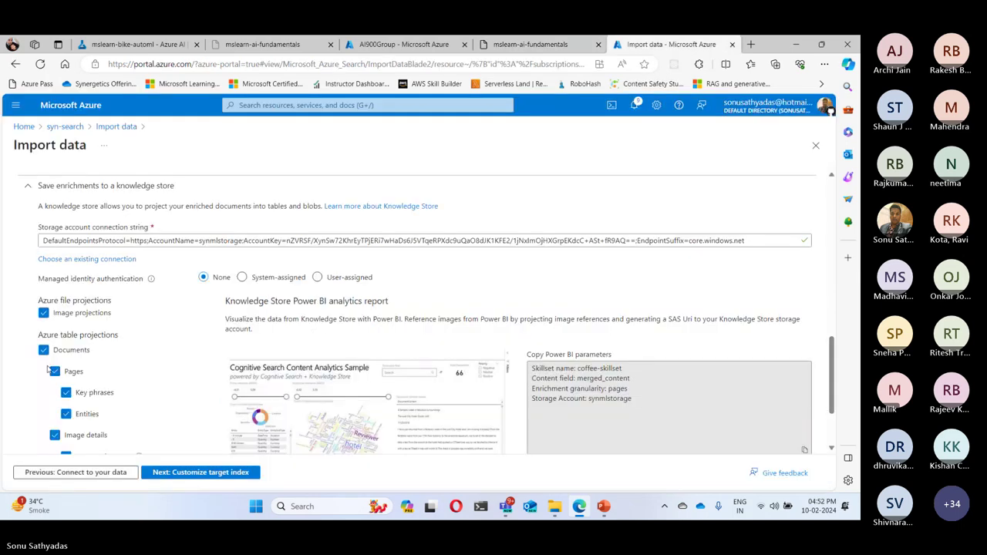
scroll(157, 390, down, 2)
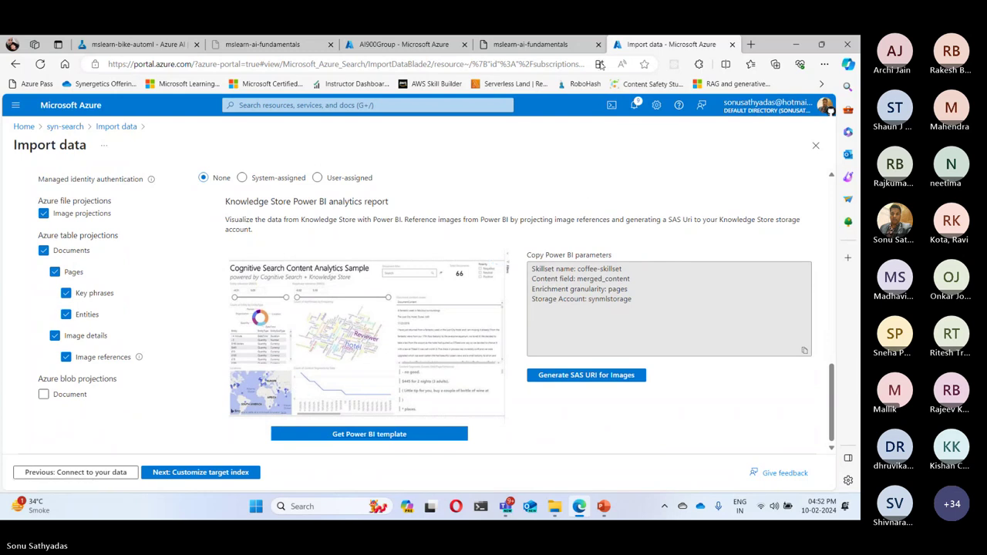
Read the lab's blob projection instruction and enable the Document option under Azure blob projections.
click(555, 44)
scroll(493, 269, down, 4)
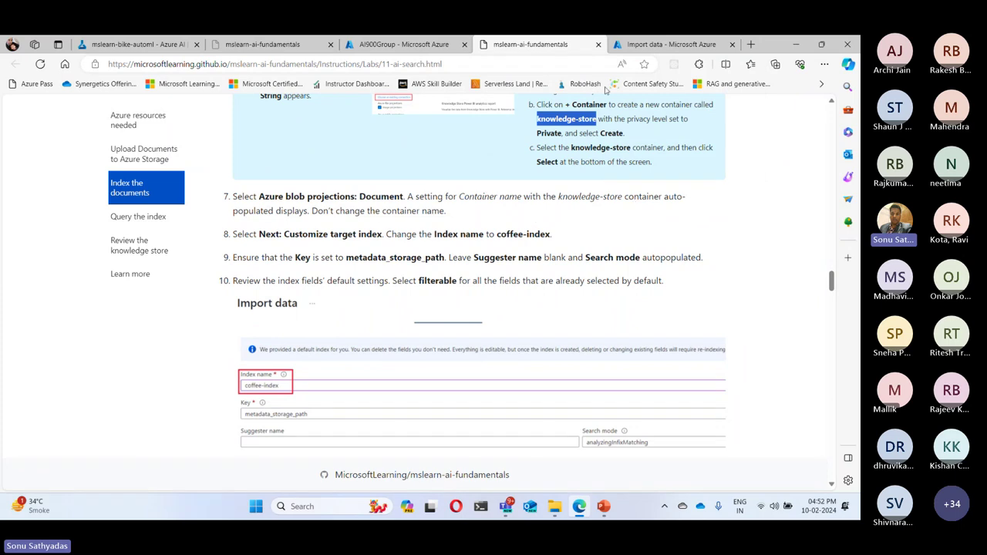
click(665, 44)
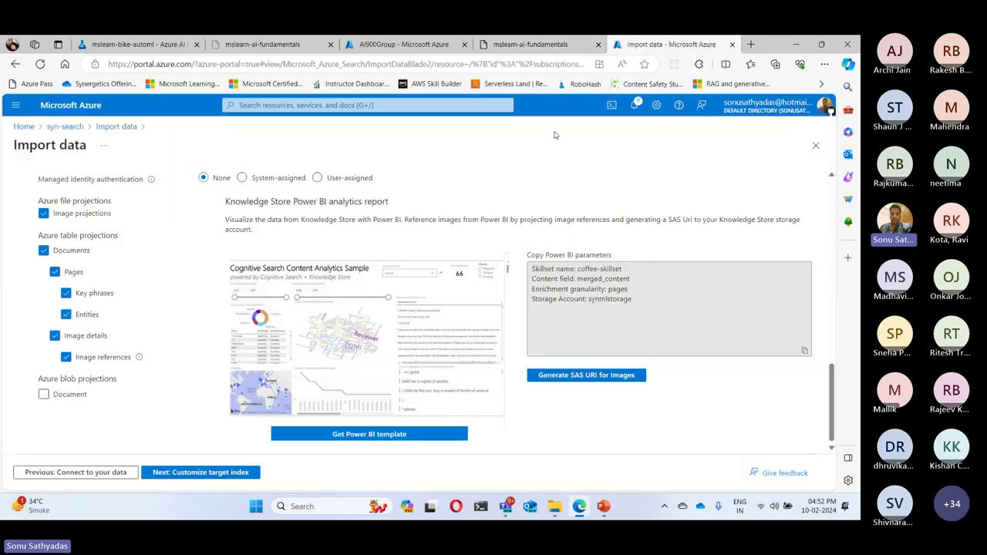
click(44, 395)
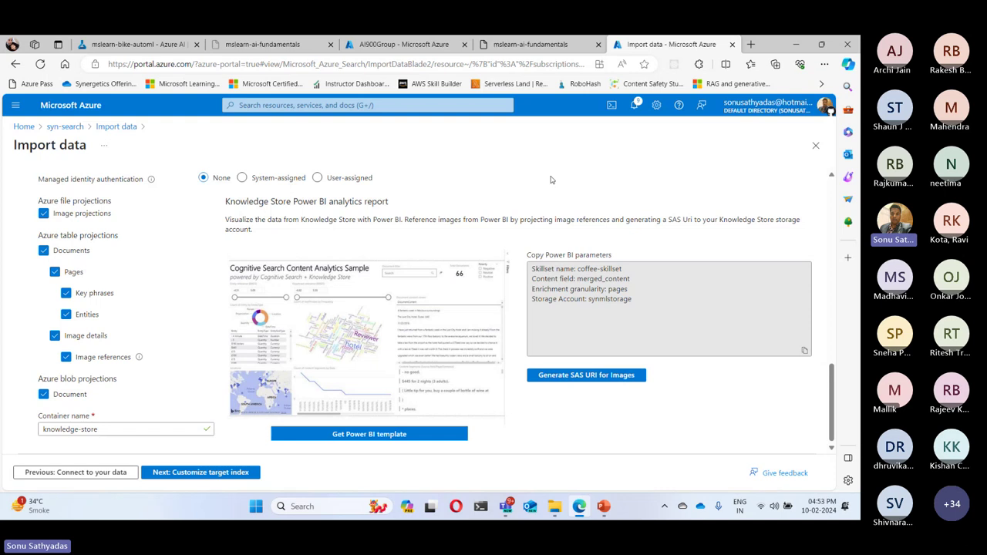
Proceed to customizing the target index as the lab instructs, and look up the index name it requires.
key(ctrl+shift+Tab)
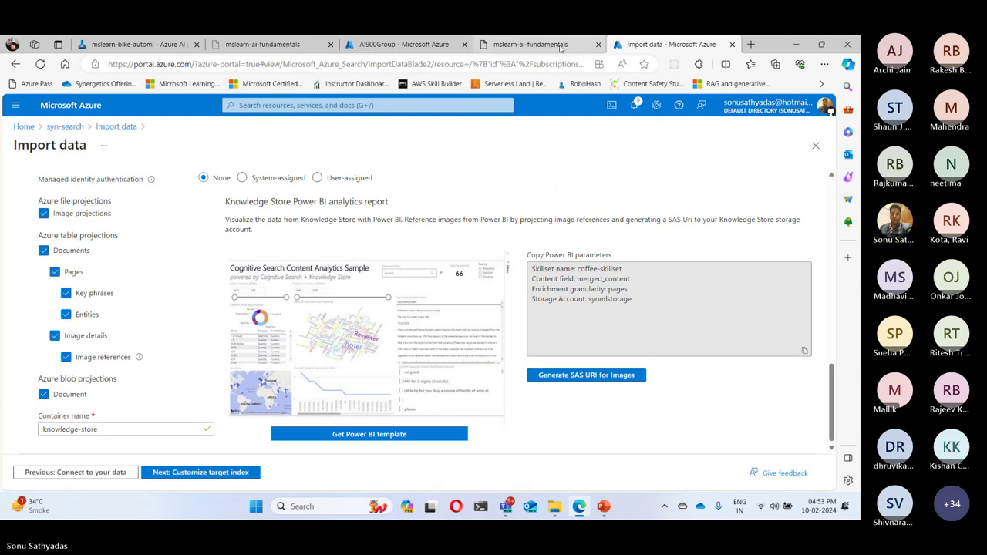
scroll(558, 187, down, 2)
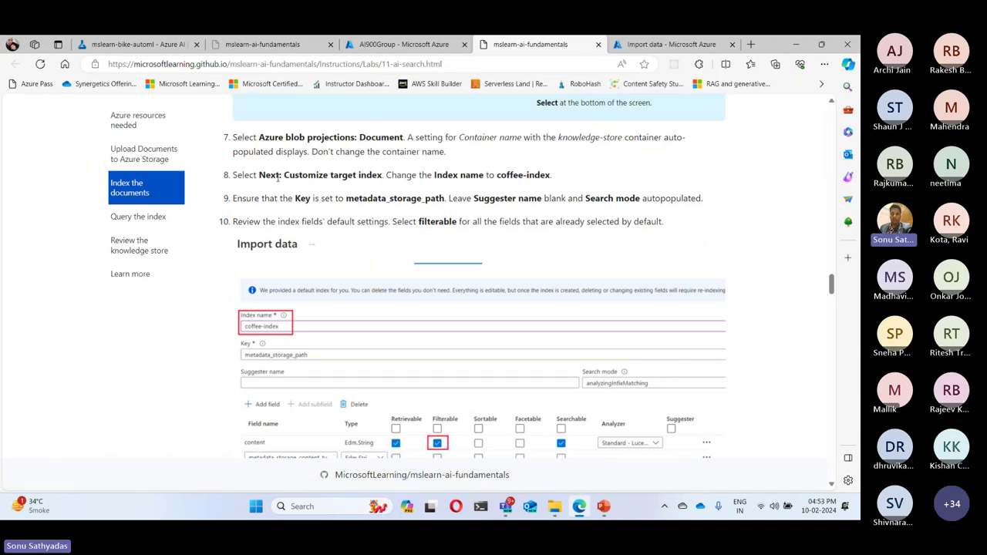
click(671, 44)
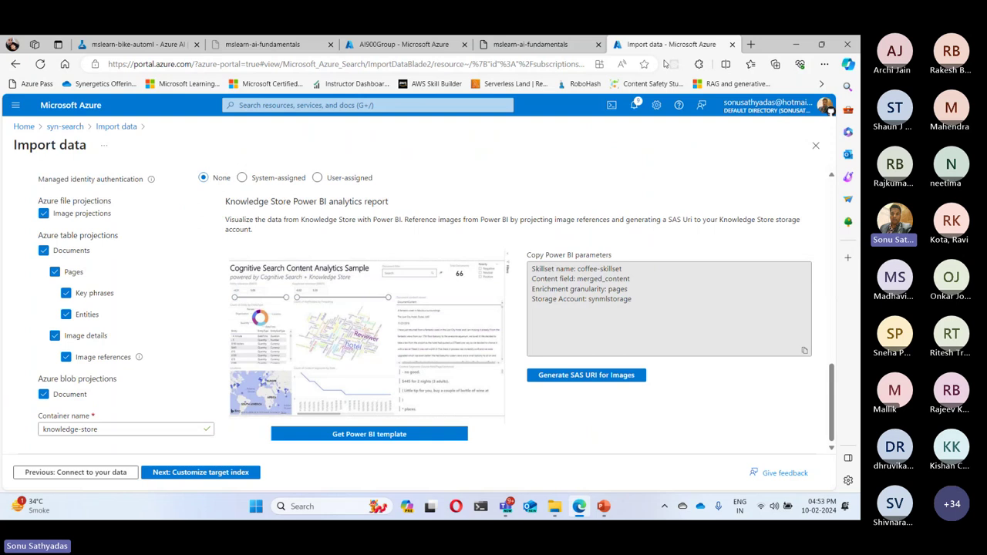
click(212, 474)
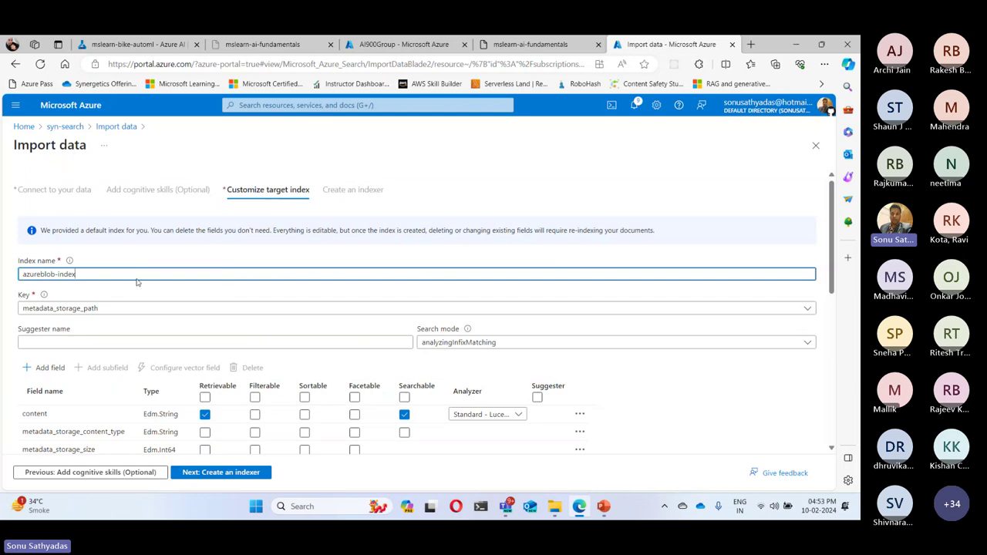
click(532, 44)
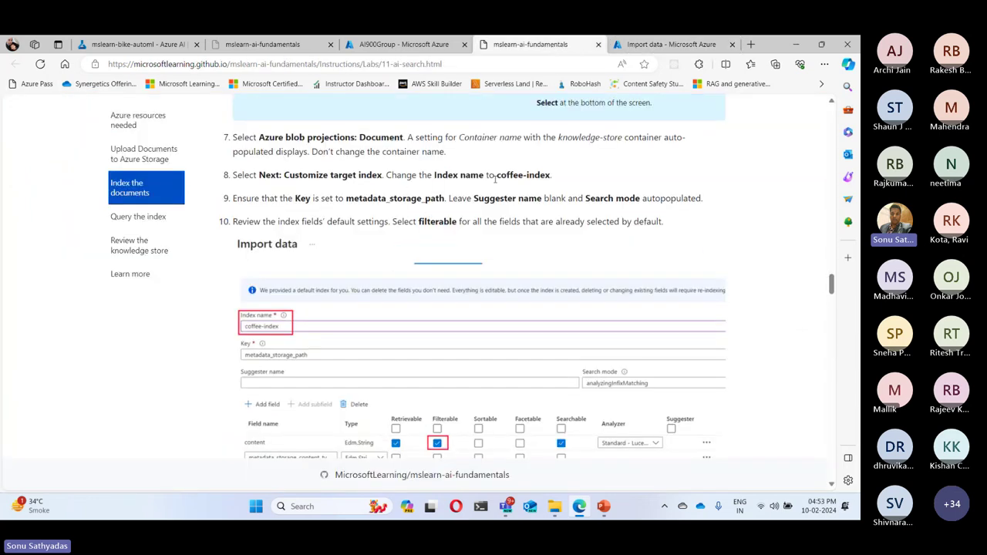
Copy the index name from the lab instructions and set the target index's name to coffee-index.
drag(497, 175, 552, 179)
key(ctrl+c)
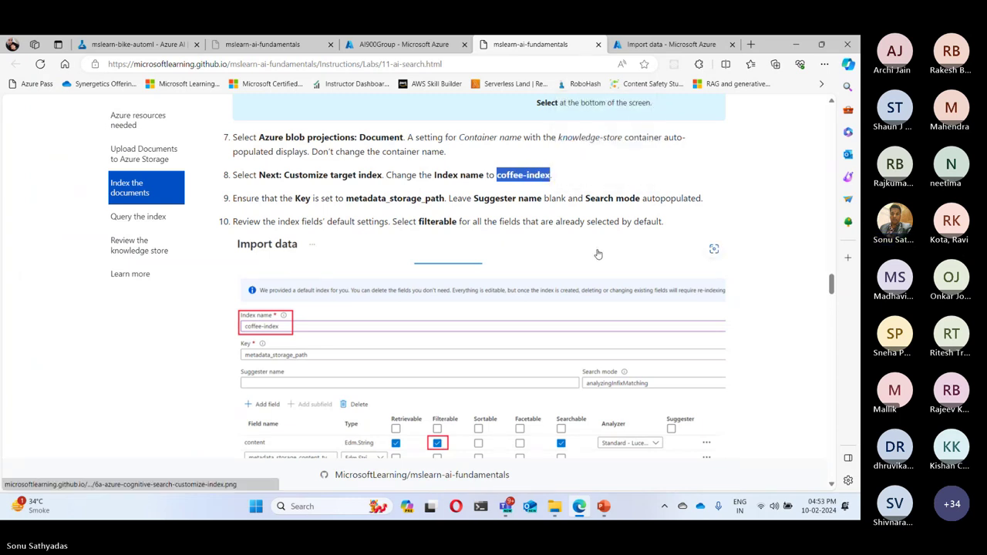
click(656, 45)
click(81, 275)
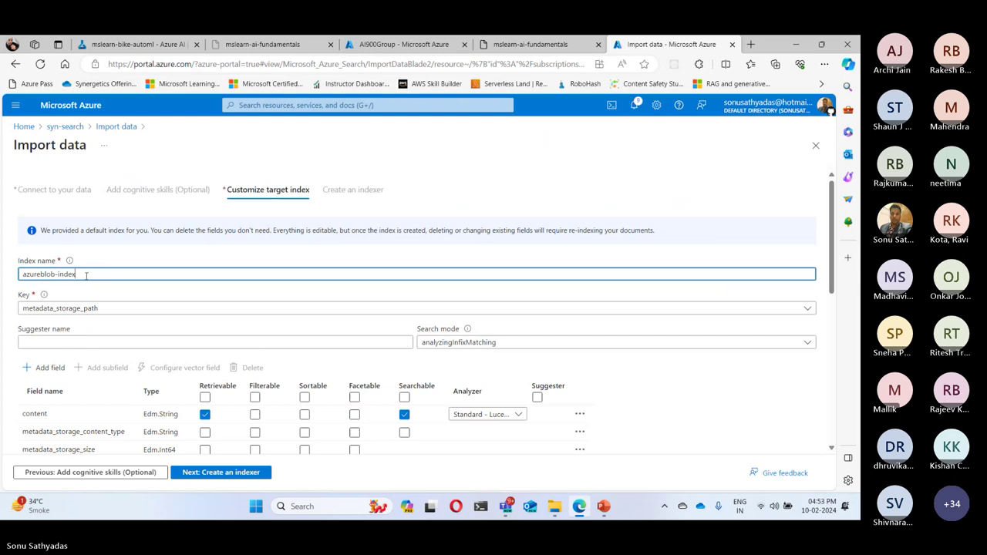
drag(81, 275, 4, 284)
key(ctrl+v)
Check the target index's key, suggester name and search mode against the lab instructions.
click(532, 43)
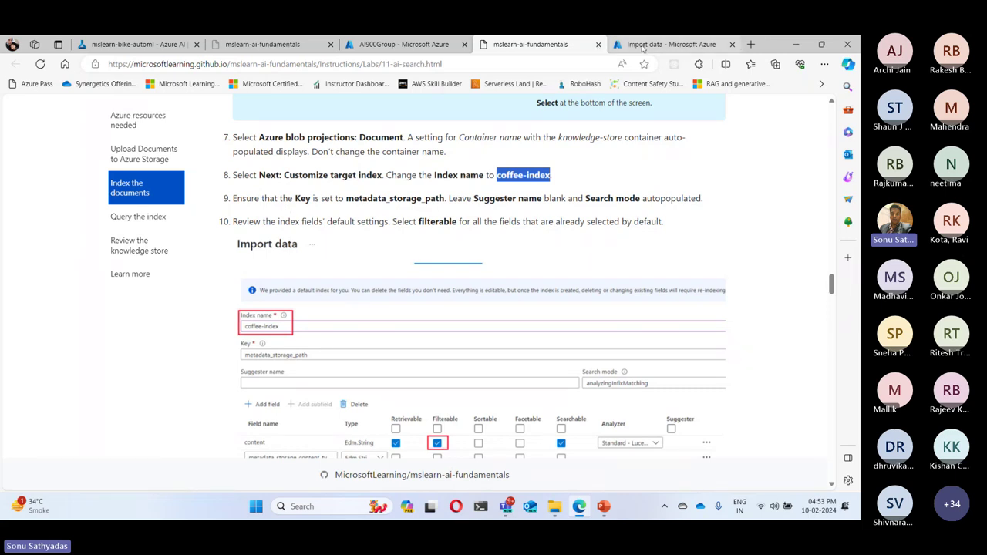
click(669, 44)
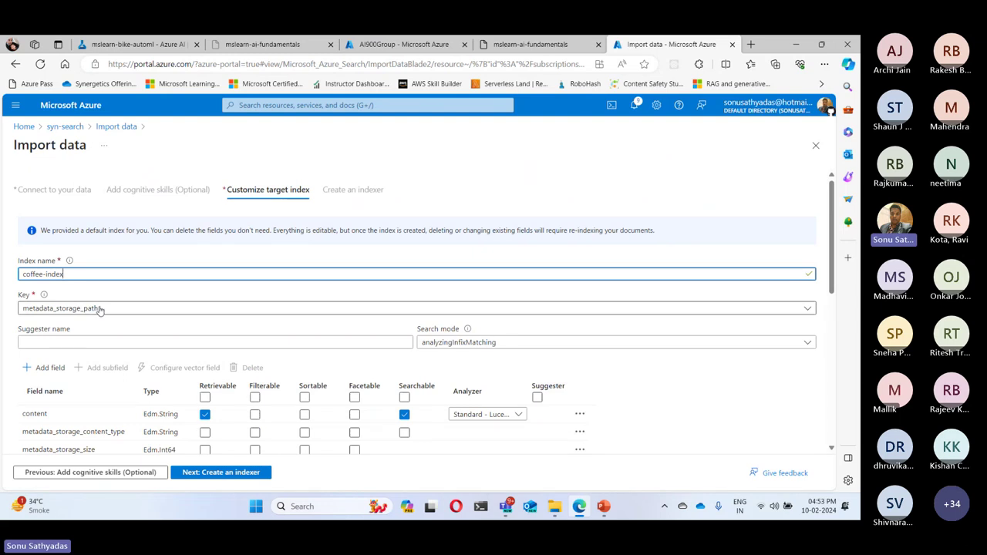
click(530, 44)
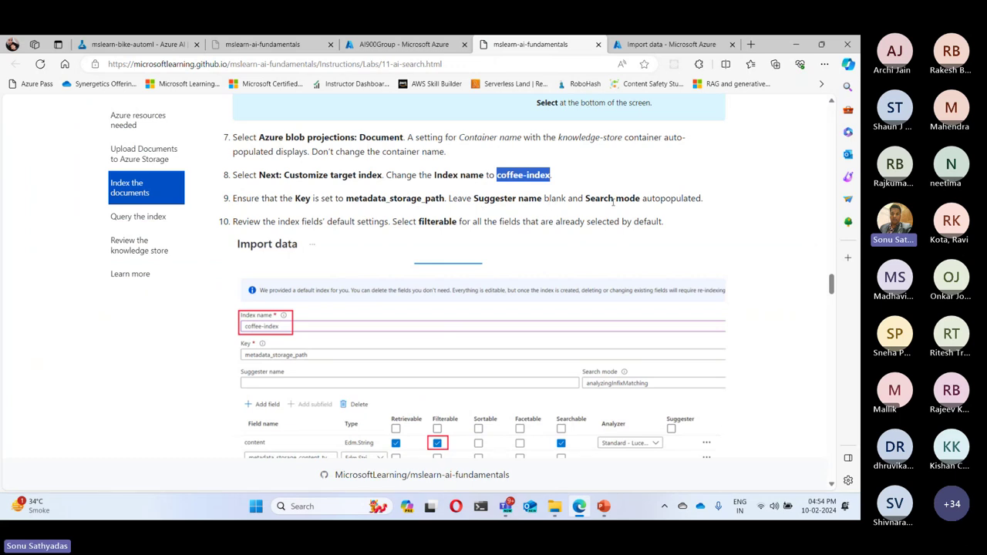
click(670, 44)
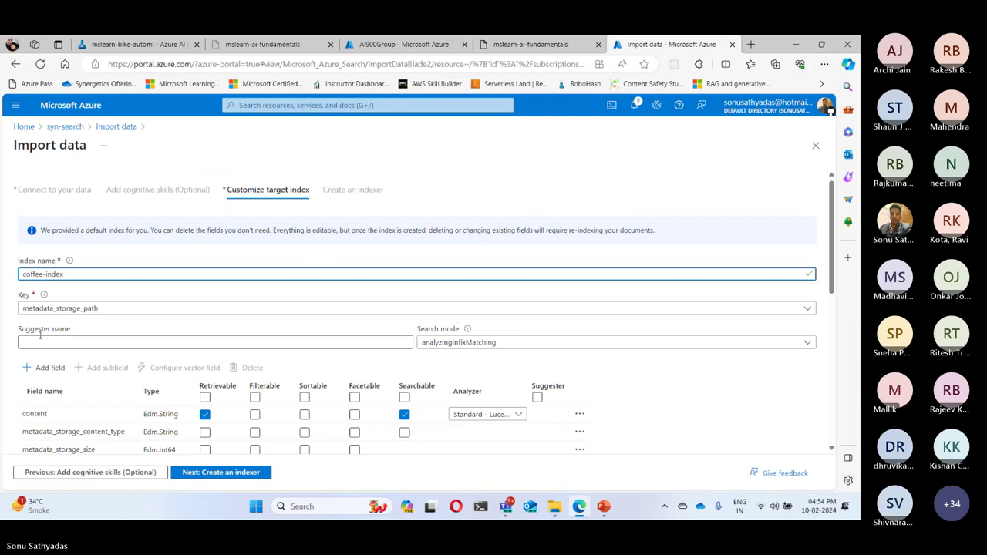
click(322, 344)
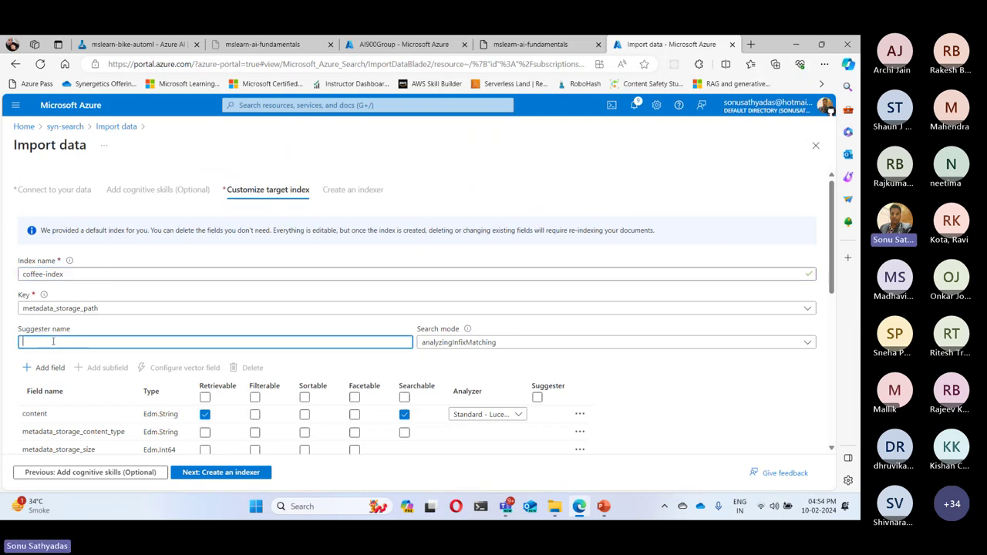
click(465, 344)
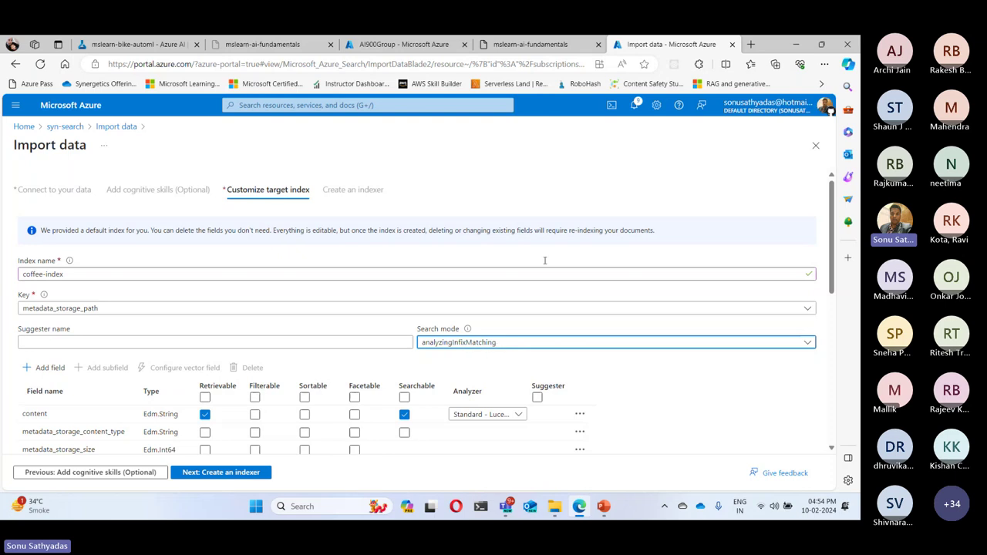
Consult the lab instructions on field settings and make all fields of the target index filterable.
click(553, 45)
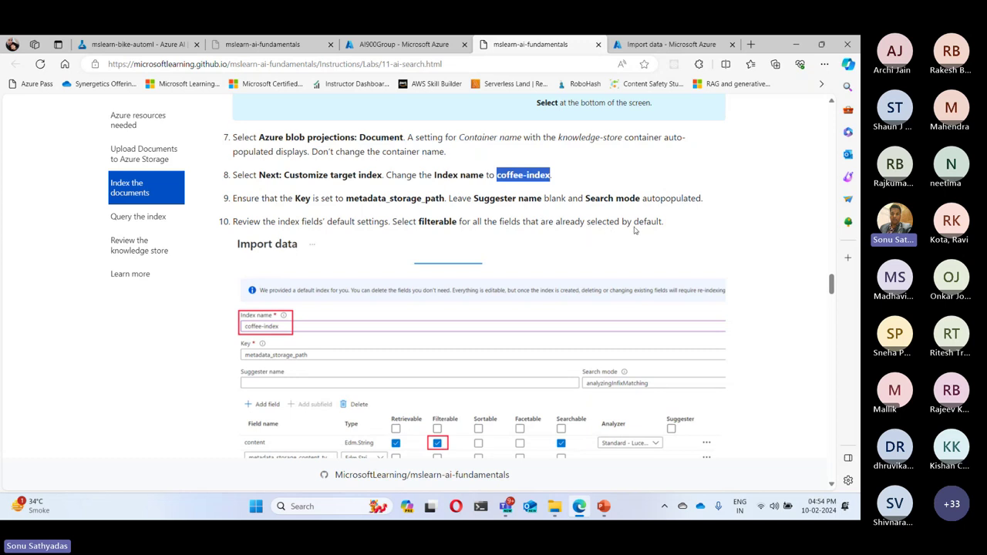
click(649, 44)
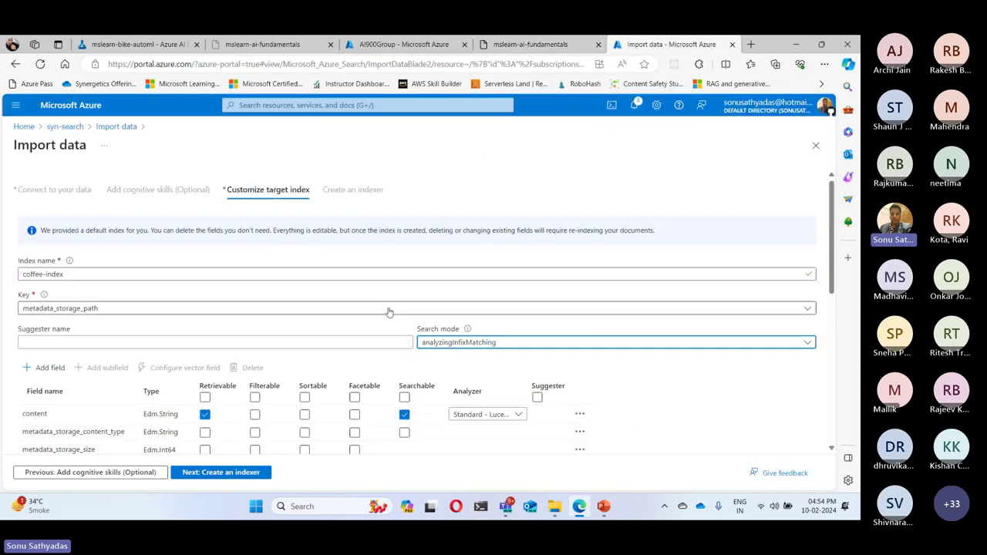
scroll(390, 312, down, 3)
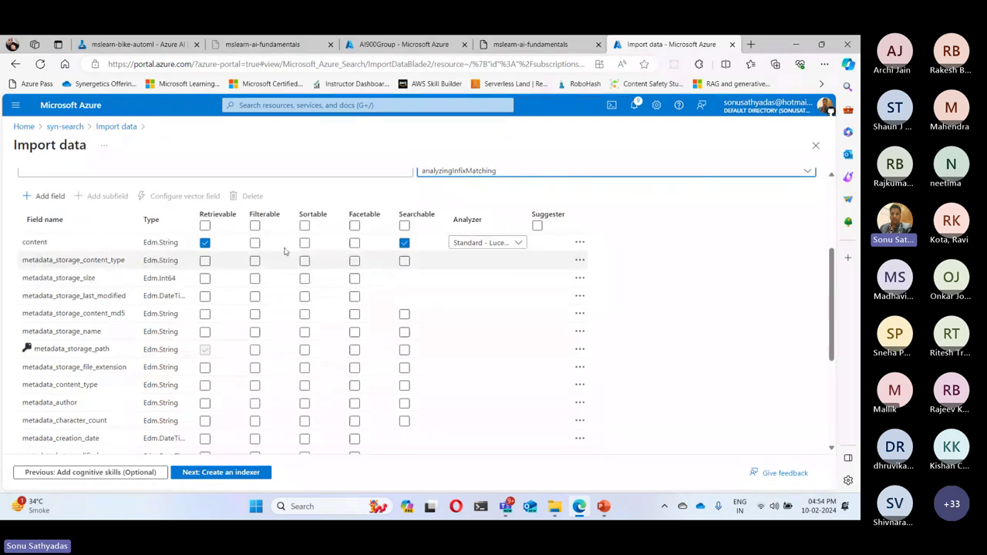
click(255, 225)
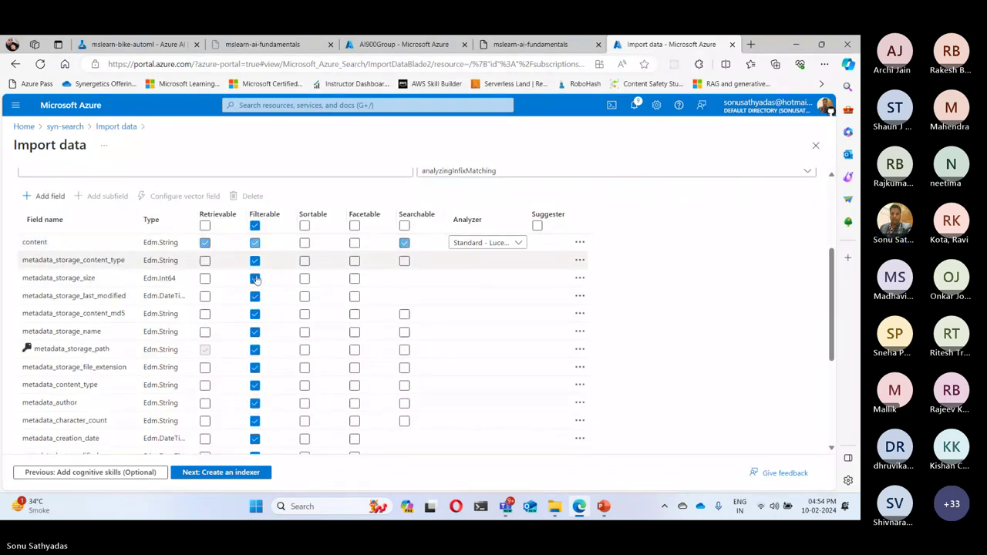
scroll(262, 416, down, 3)
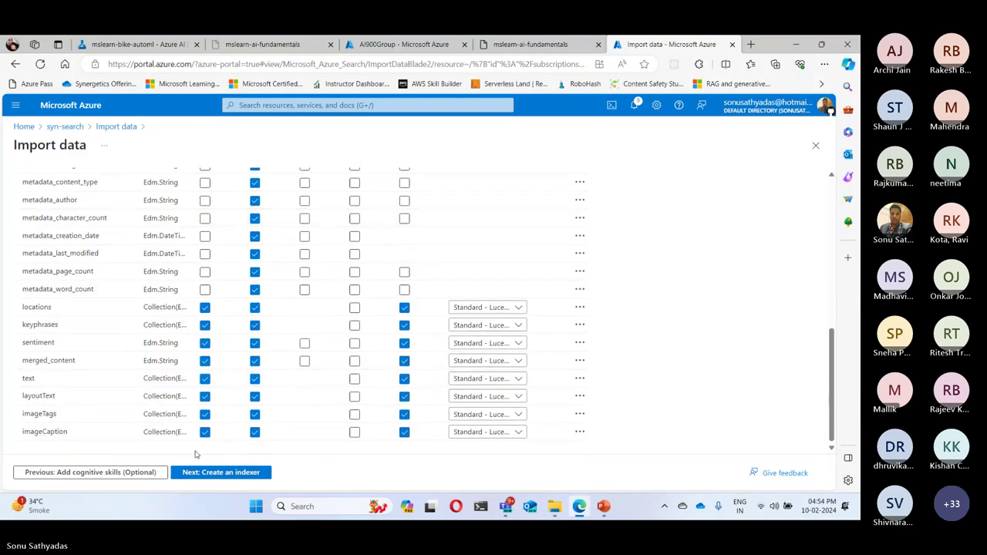
scroll(223, 317, up, 3)
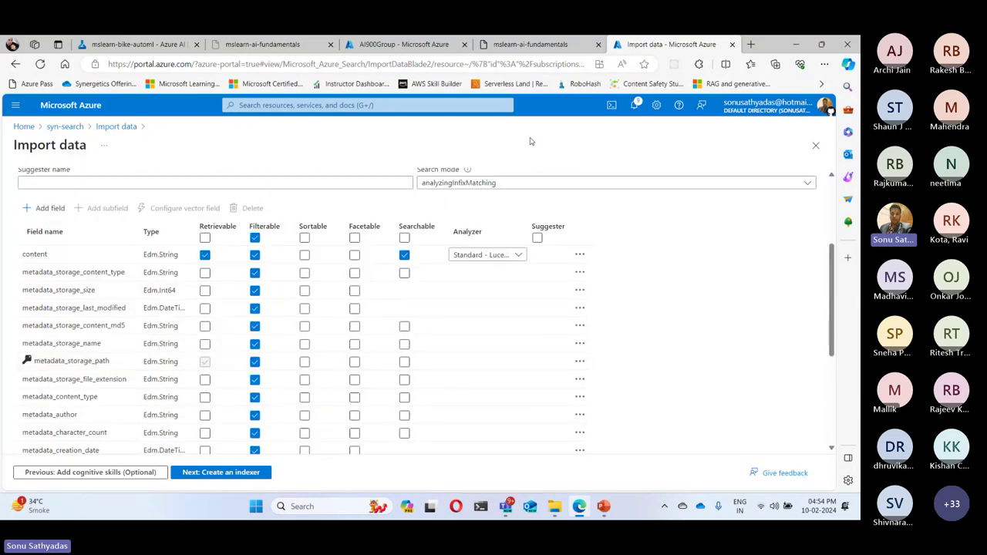
Review the lab's field settings and its step 11, and continue the data import to the indexer creation stage.
click(542, 45)
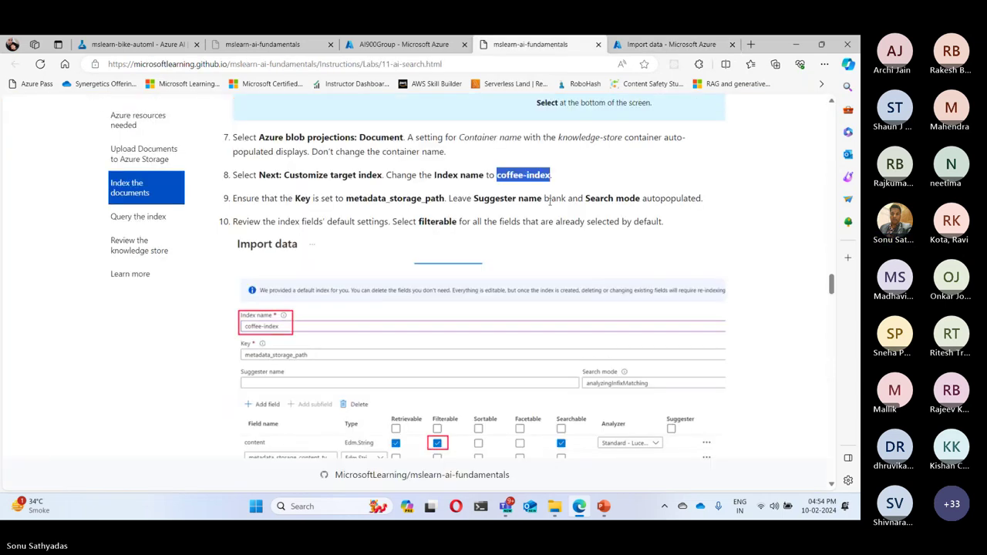
scroll(549, 208, down, 5)
scroll(552, 223, up, 3)
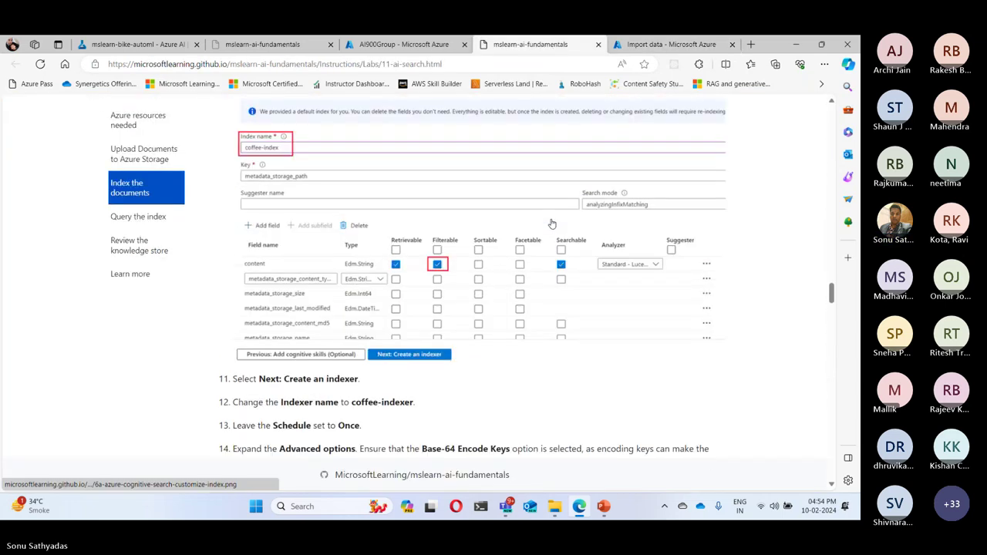
scroll(552, 224, up, 1)
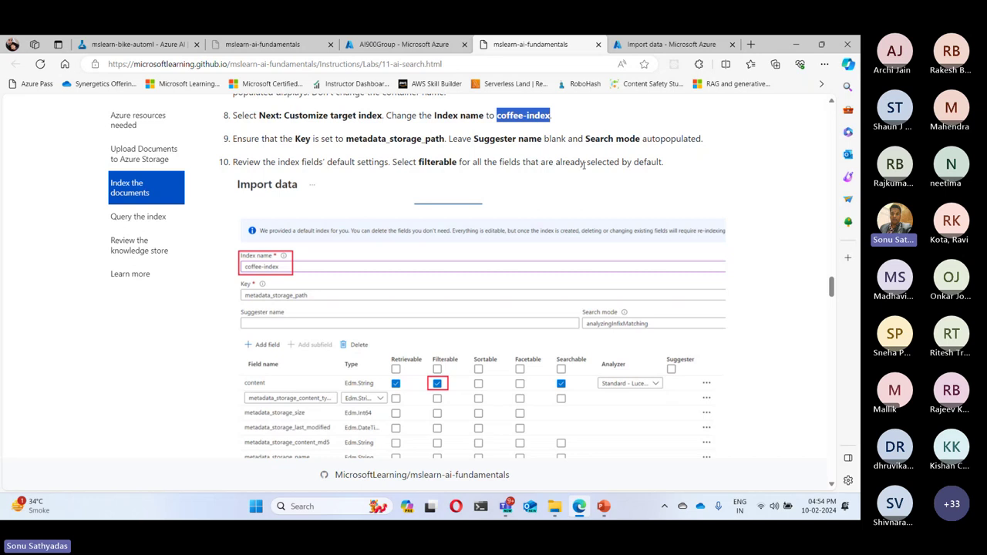
scroll(605, 217, down, 2)
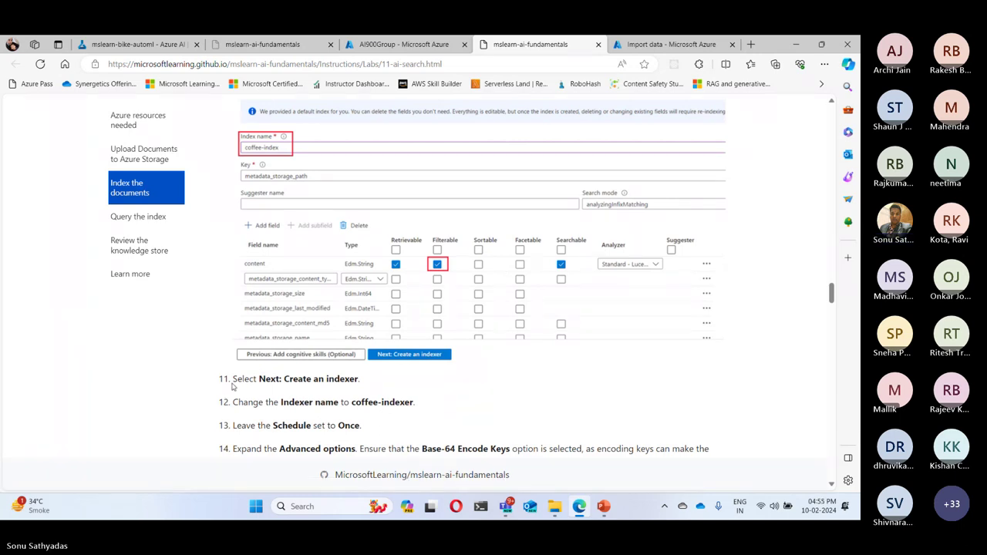
drag(232, 379, 361, 378)
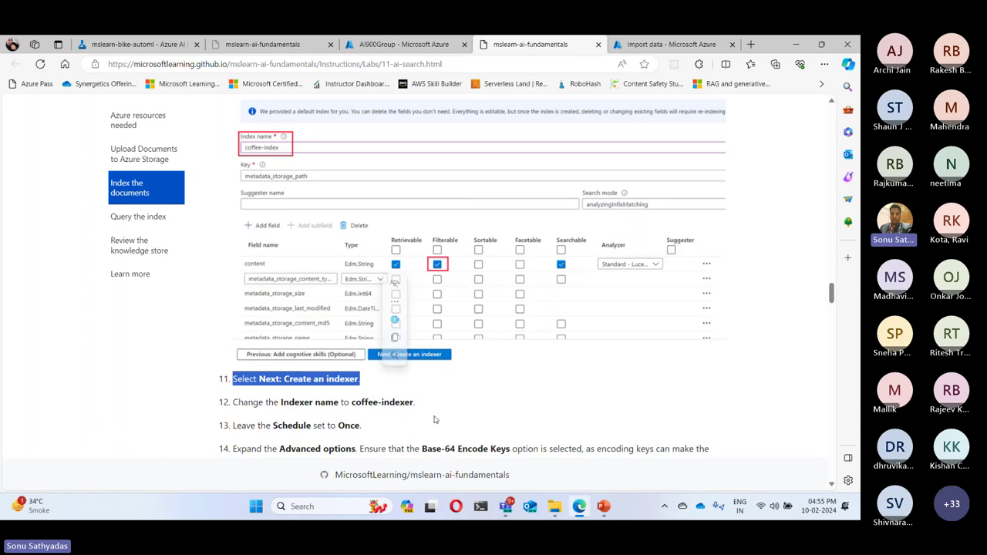
click(662, 45)
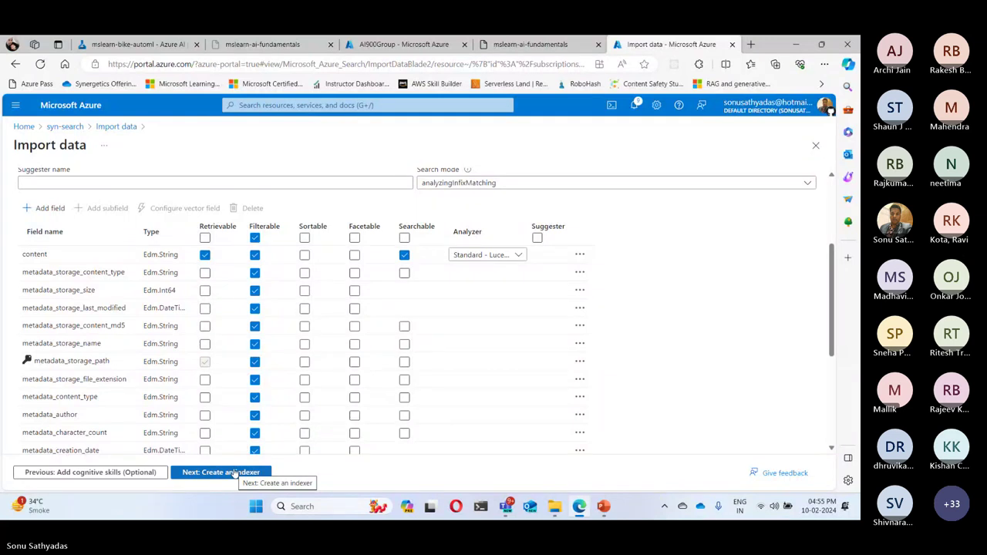
click(234, 474)
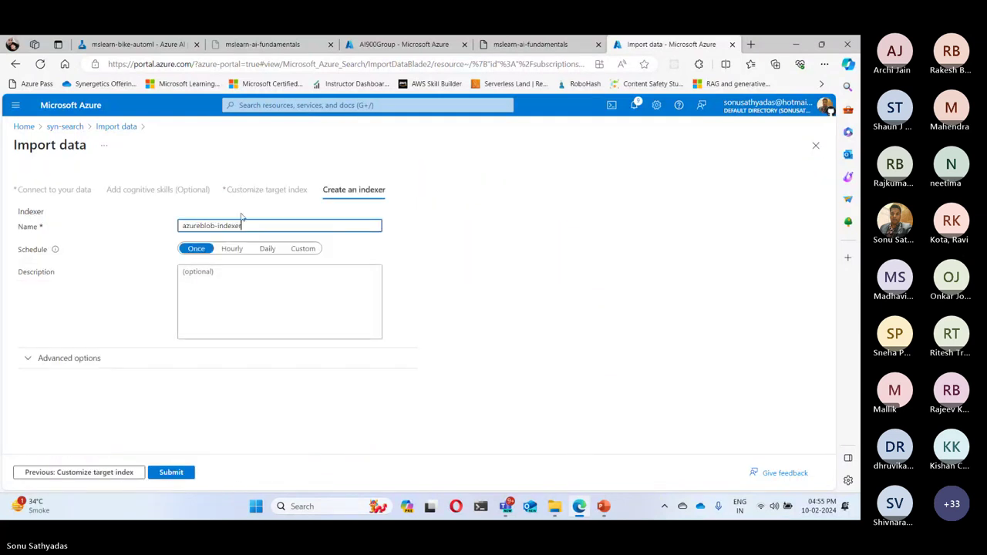
Replace the indexer's default name with coffee-indexer, copied from the lab instructions.
drag(245, 225, 171, 227)
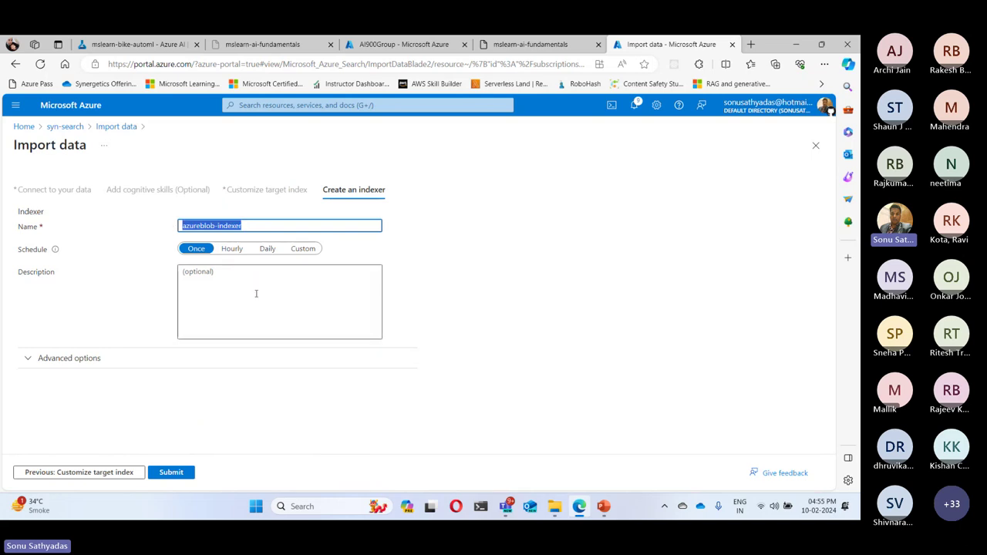
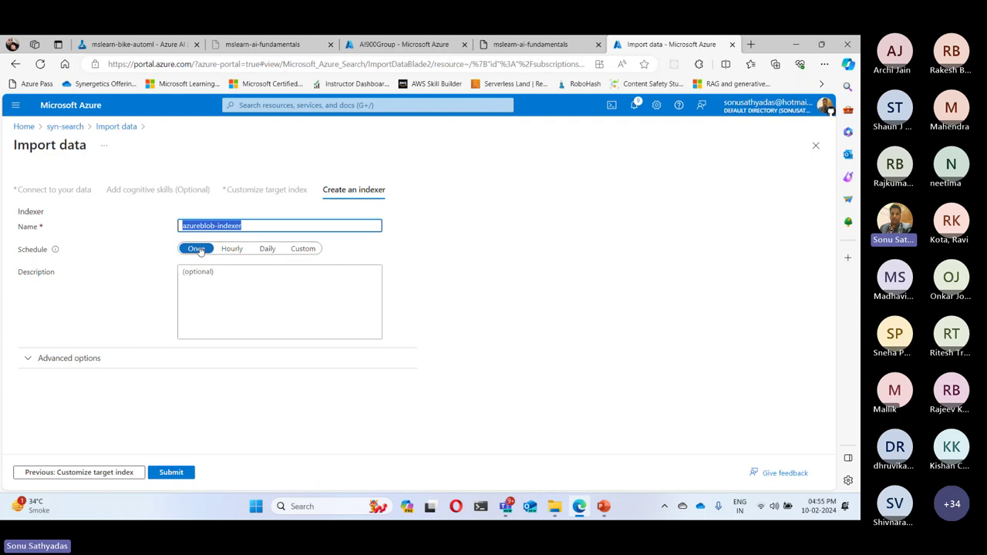
click(547, 45)
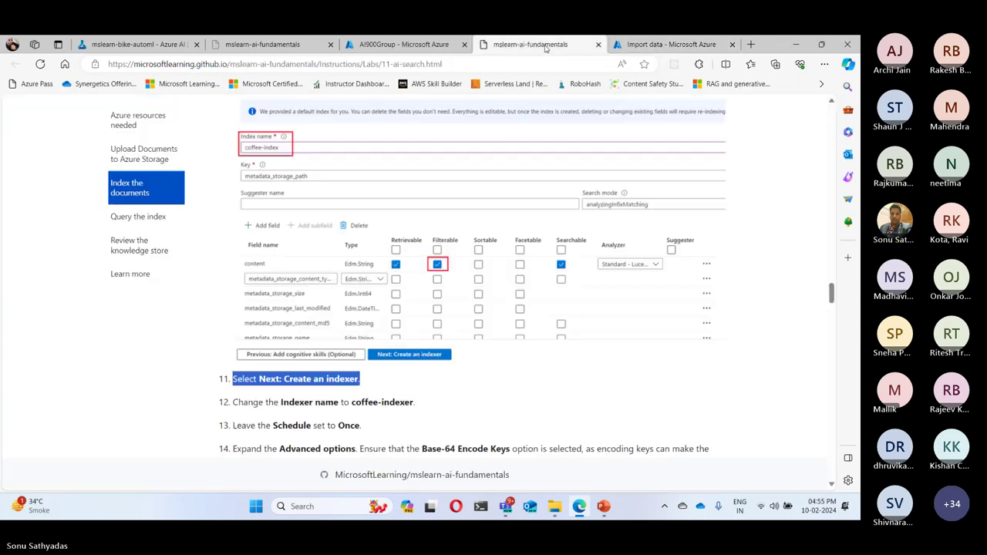
scroll(353, 394, down, 3)
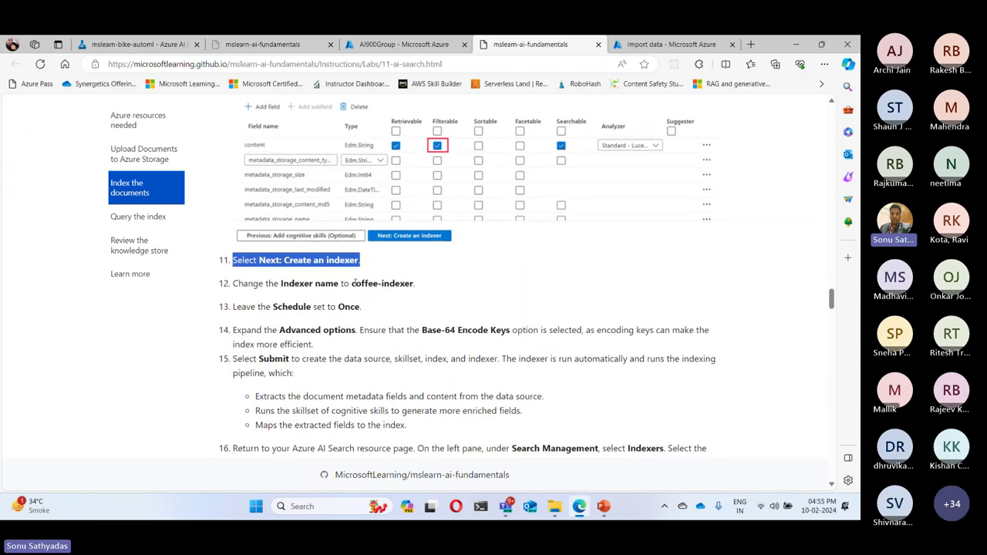
drag(353, 283, 417, 285)
key(ctrl+c)
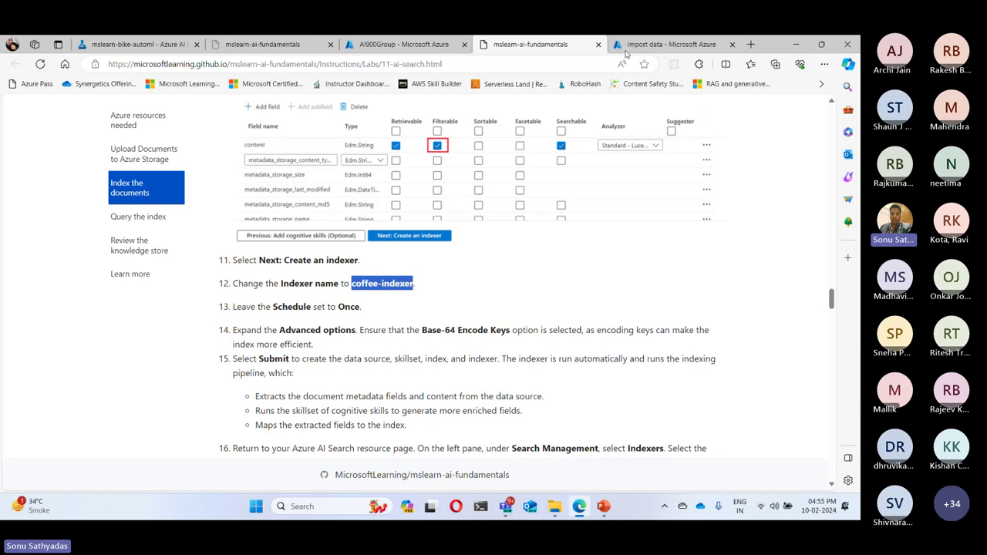
key(ctrl+Tab)
key(ctrl+v)
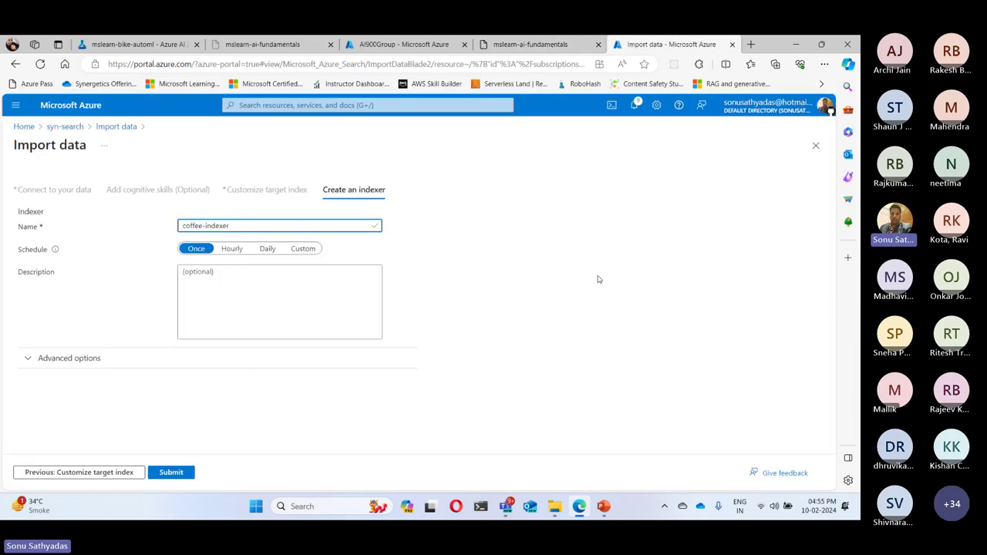
Expand the indexer's advanced options and check the Base-64 Encode Keys setting against the lab instructions.
click(563, 45)
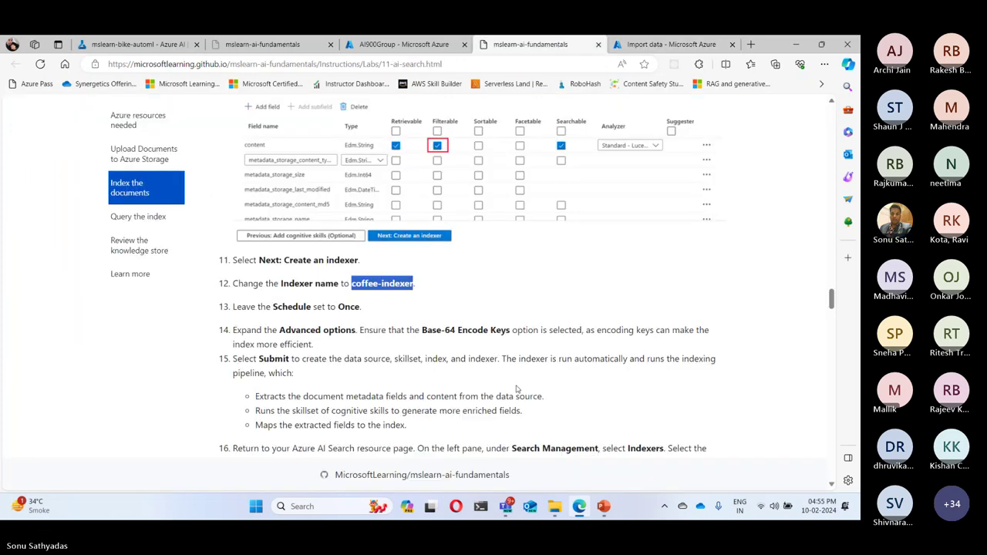
scroll(468, 328, down, 2)
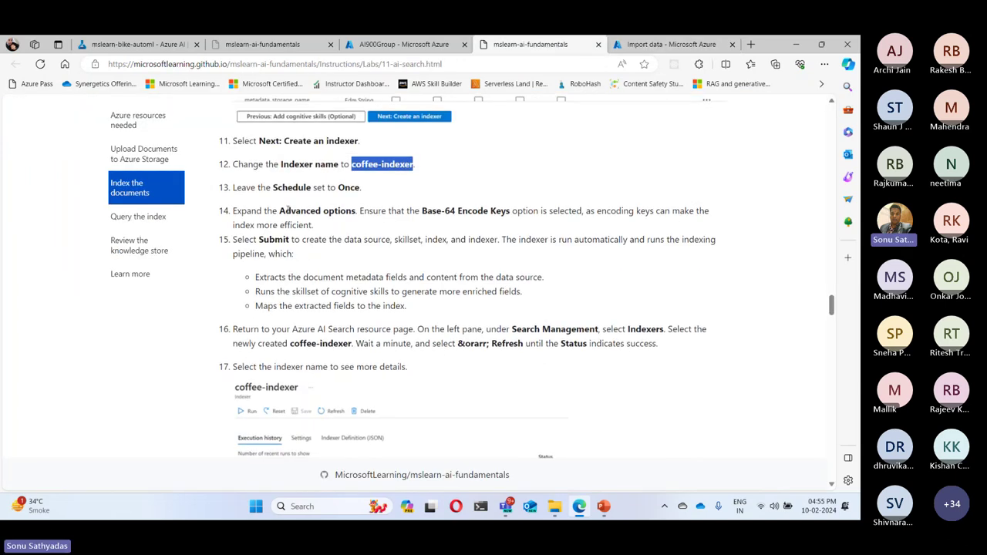
drag(280, 210, 336, 210)
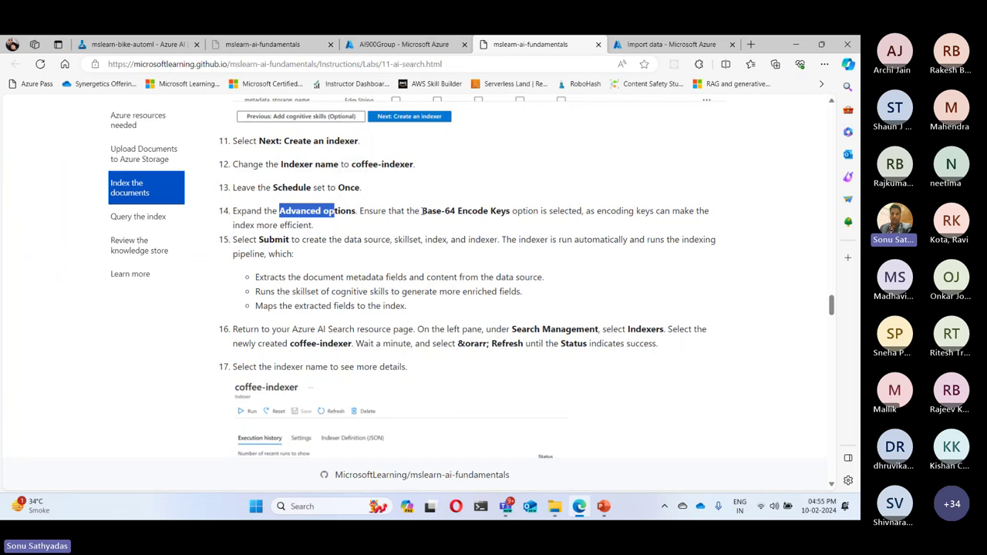
drag(422, 211, 517, 211)
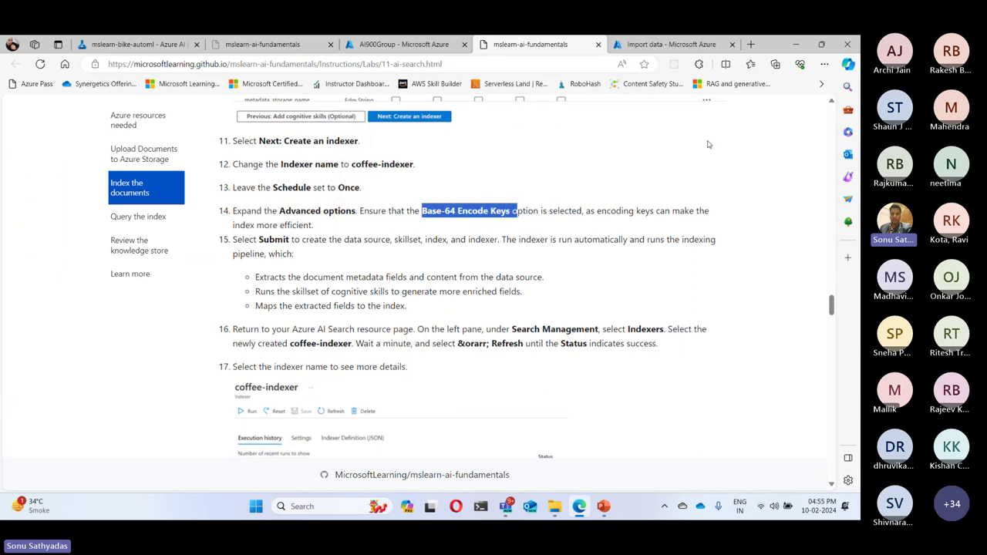
click(667, 44)
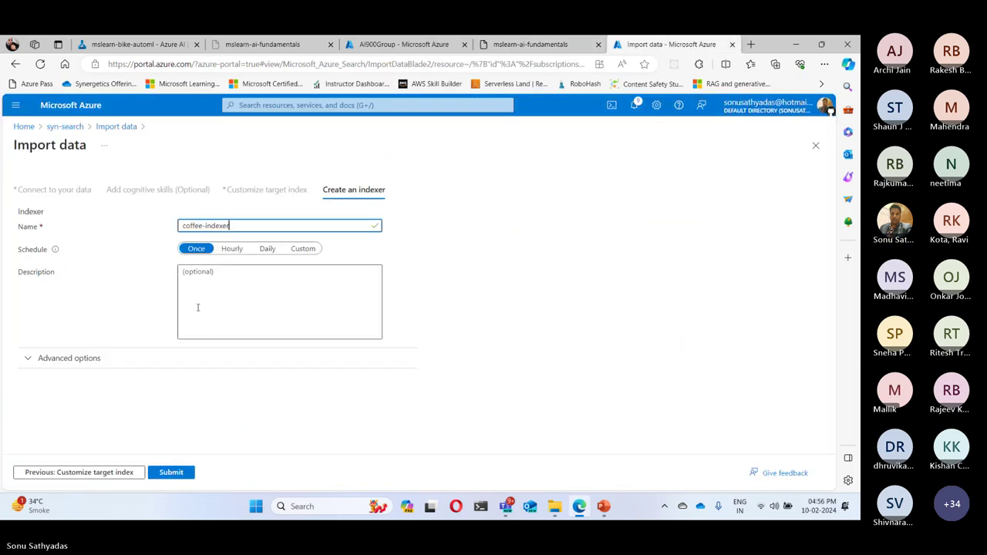
click(94, 353)
scroll(246, 350, down, 2)
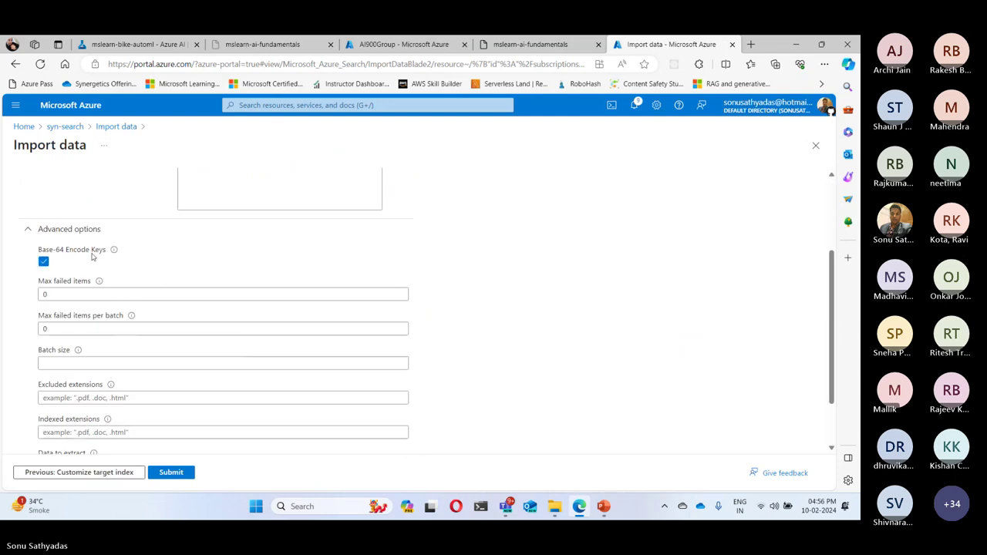
click(544, 46)
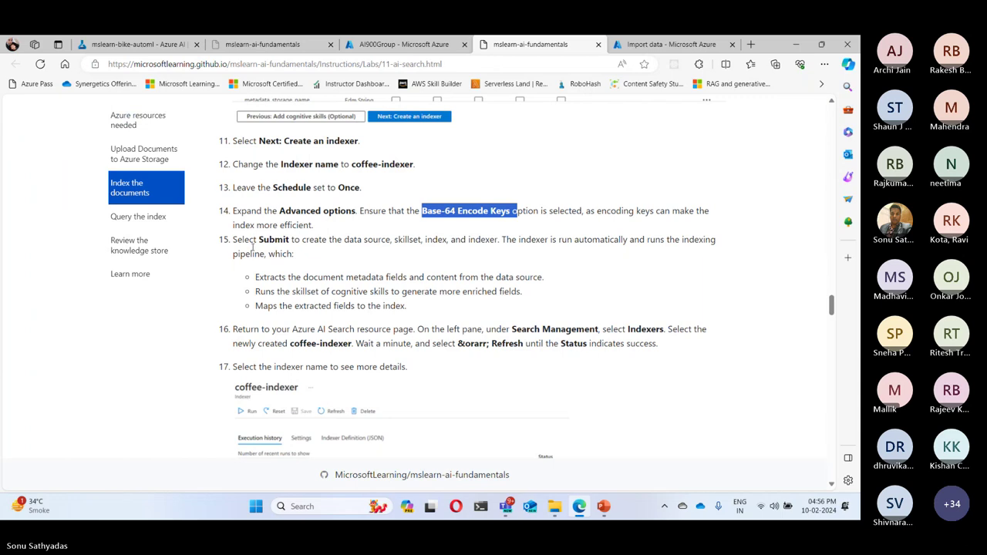
click(669, 44)
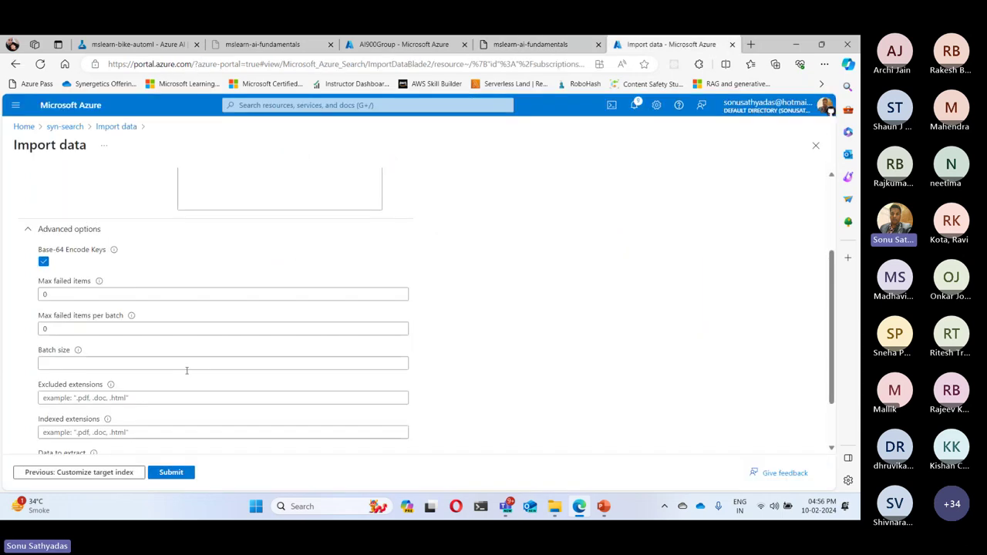
Submit the data import and follow coffee-indexer's run status and succeeded documents in the search service's indexer list.
scroll(155, 383, down, 1)
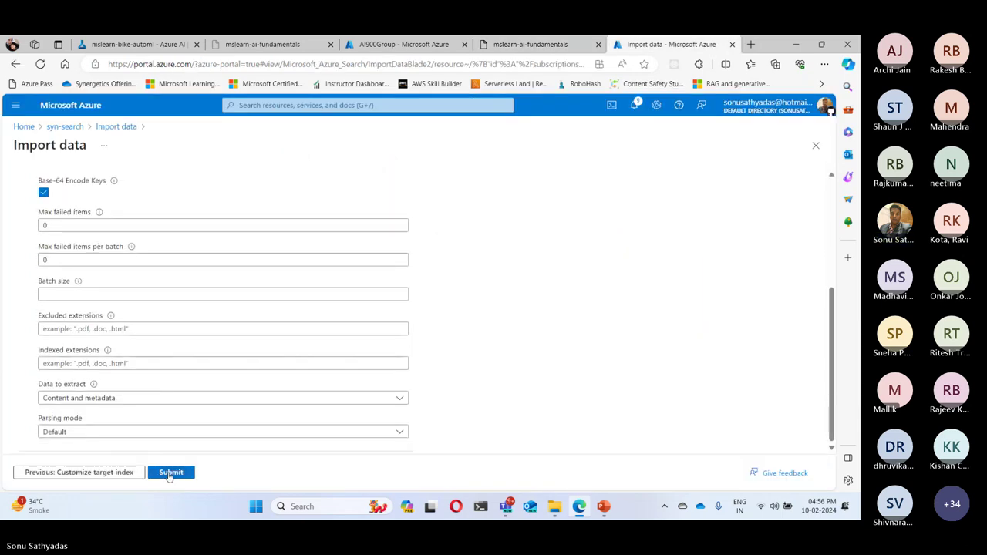
click(169, 473)
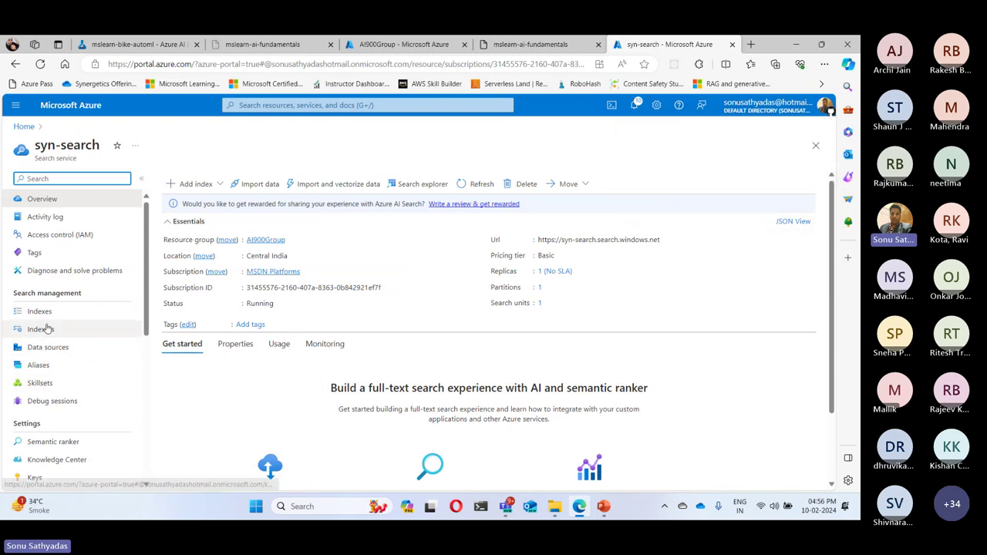
click(43, 330)
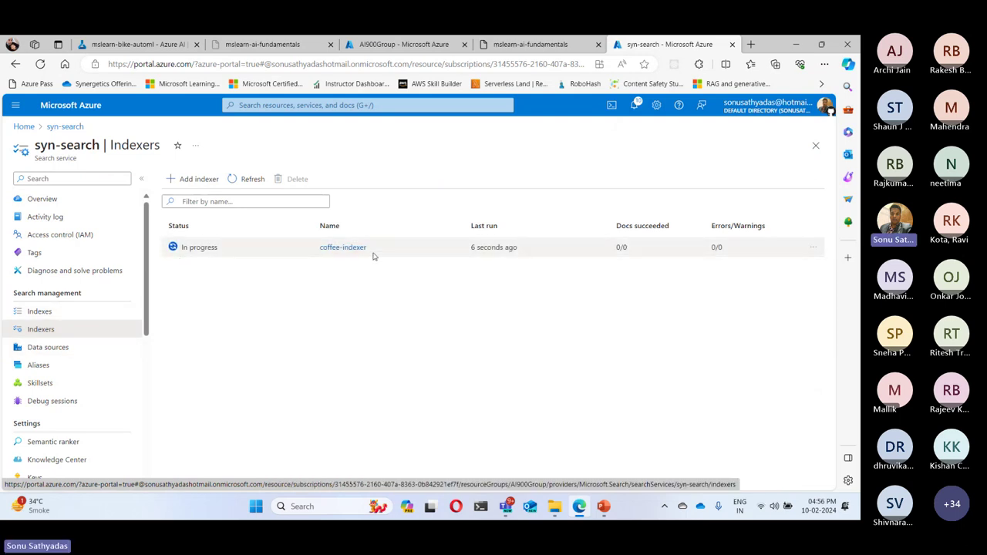
click(249, 182)
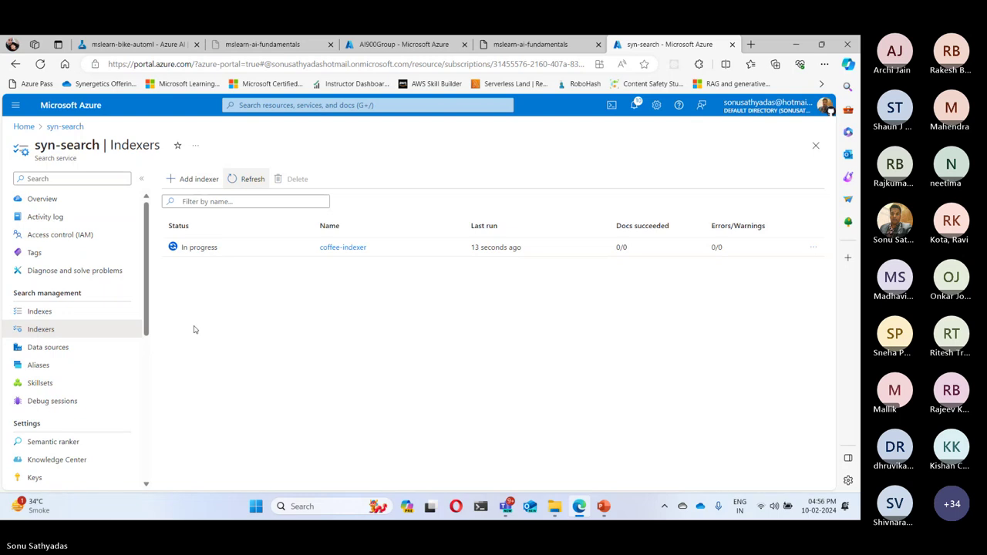
click(252, 178)
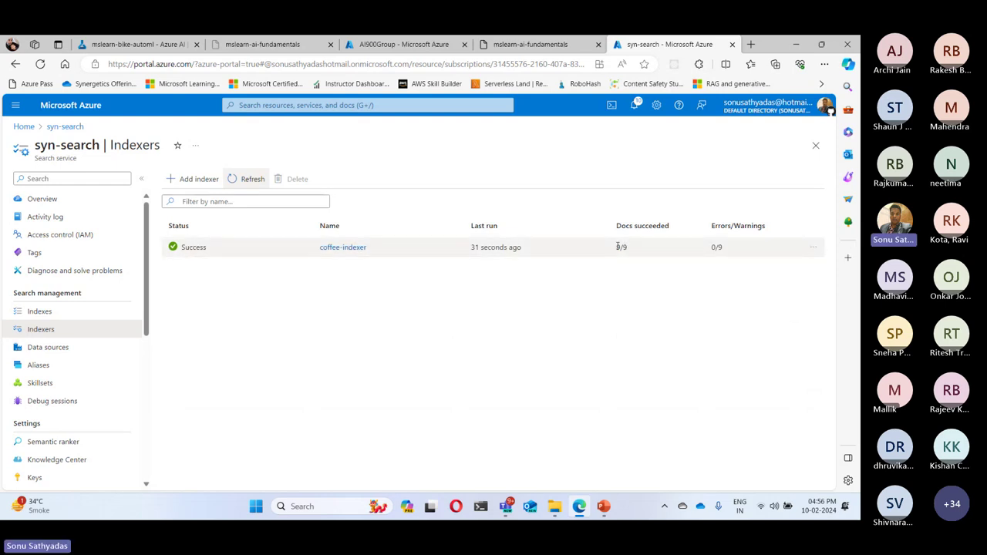
drag(617, 247, 629, 247)
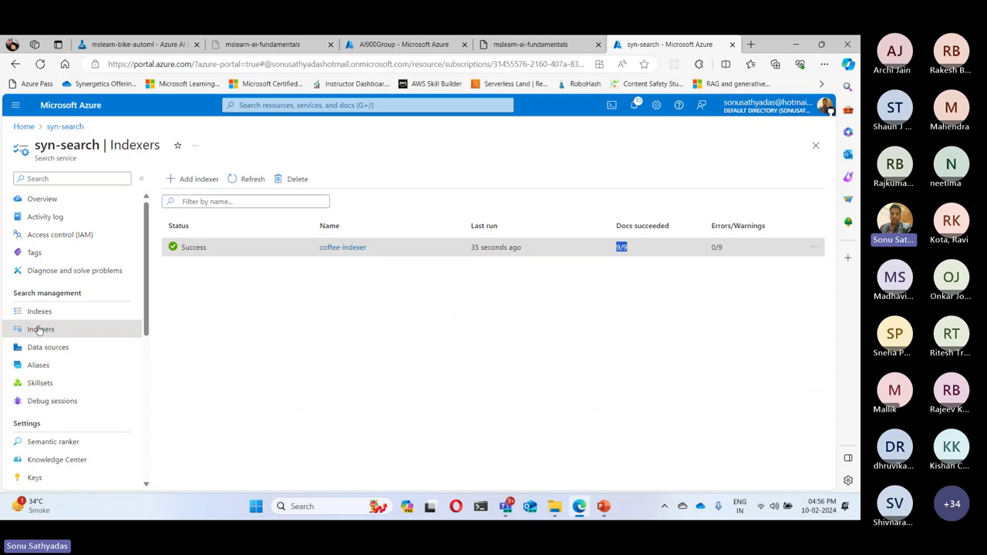
Check coffee-index's document count and storage size in the search service's list of indexes, refreshing the list.
click(39, 311)
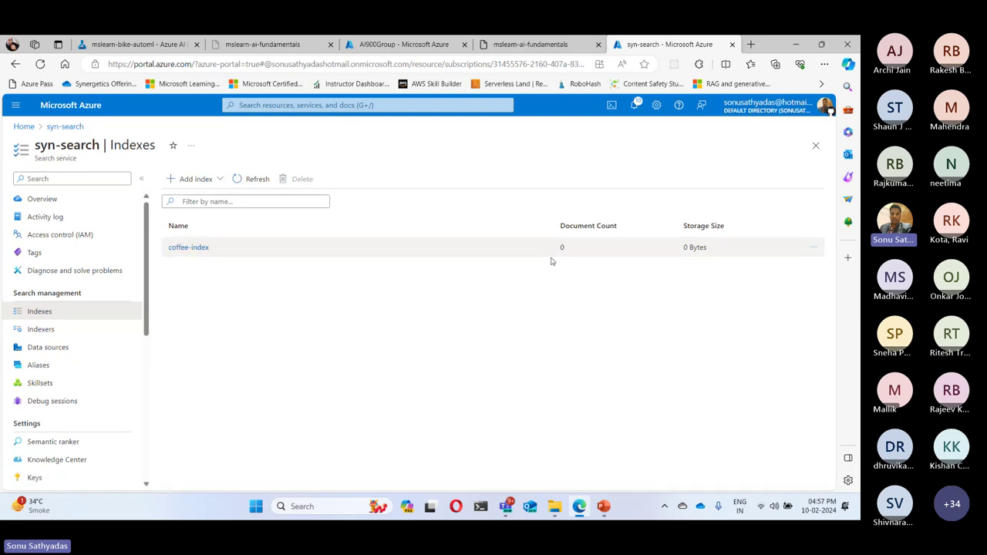
click(251, 180)
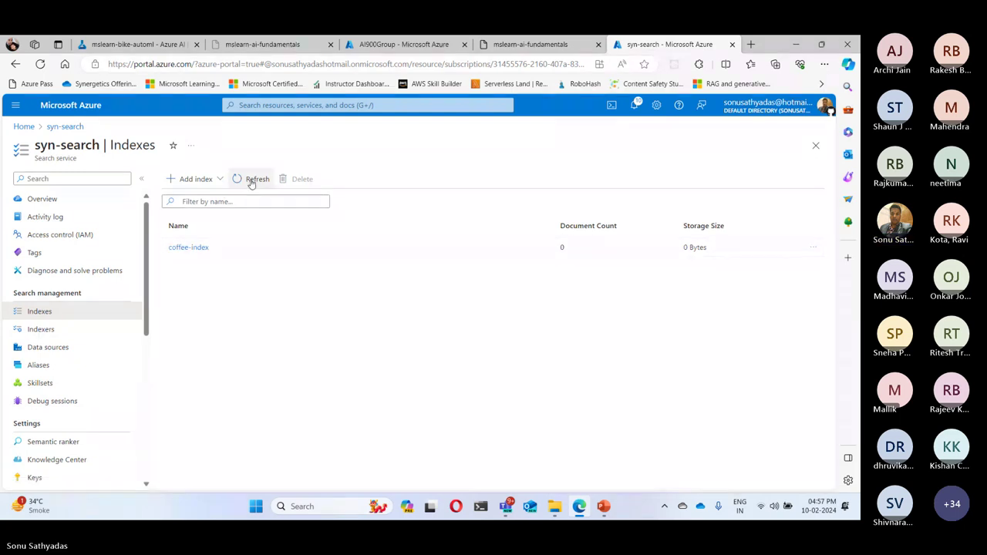
click(251, 182)
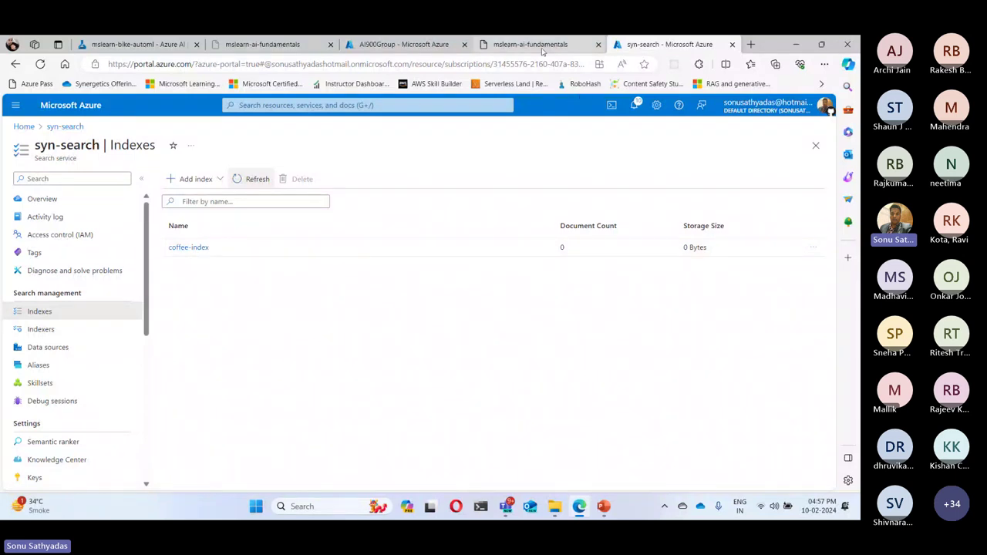
Consult steps 16 and 17 of the lab instructions and open coffee-indexer's details from the indexer list.
click(542, 47)
scroll(552, 323, down, 1)
scroll(552, 323, down, 3)
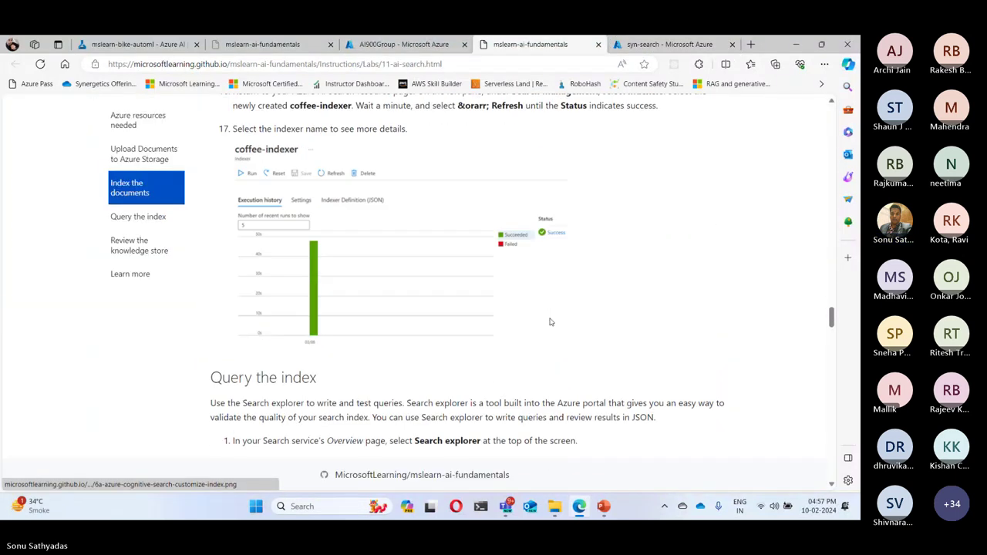
scroll(551, 322, up, 1)
scroll(550, 322, down, 1)
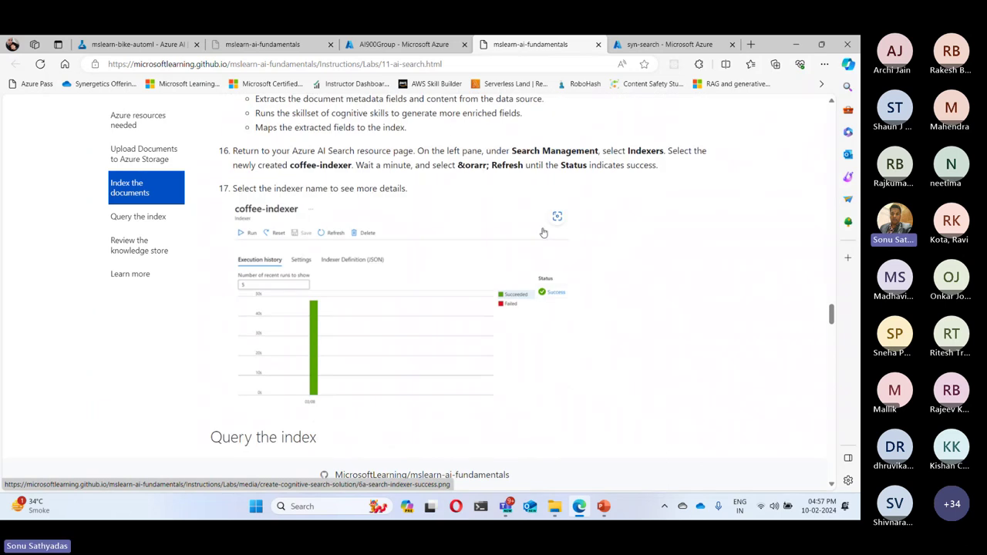
click(669, 44)
click(35, 332)
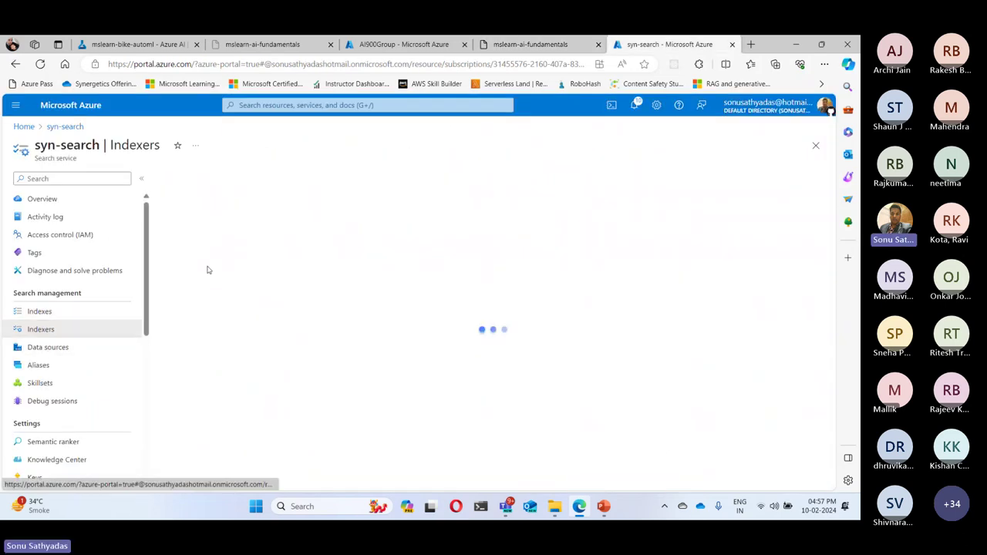
click(354, 253)
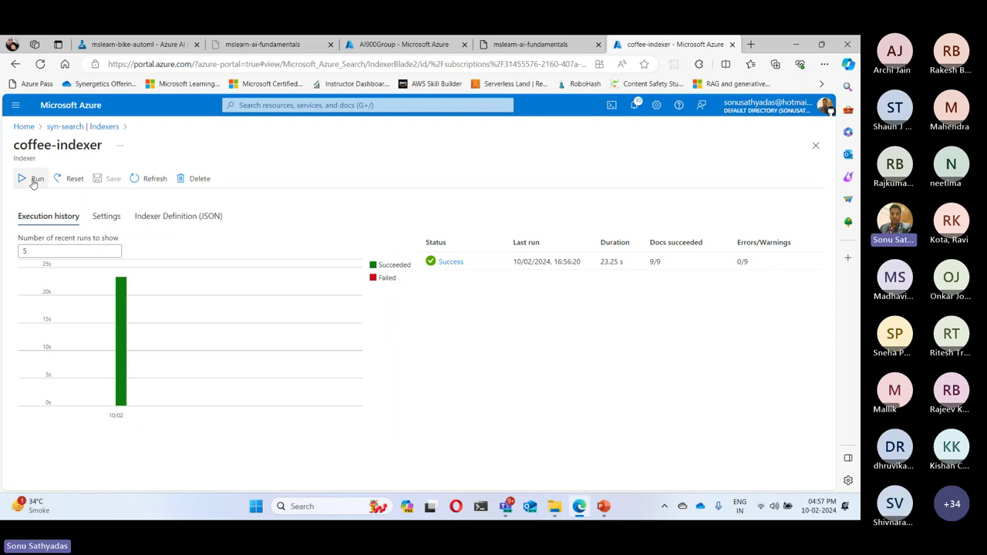
Compare coffee-indexer's execution history page with the indexer details illustrated in the lab instructions.
click(531, 44)
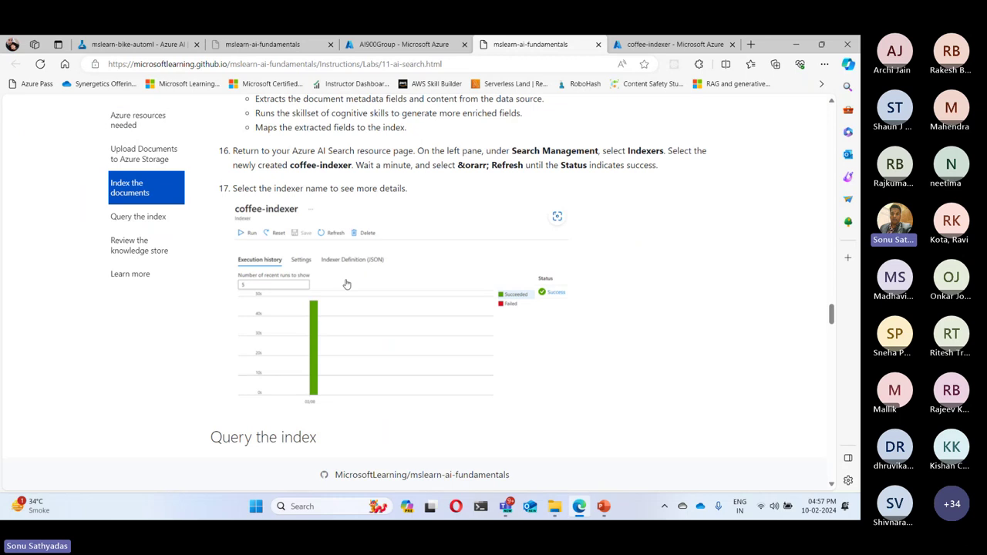
scroll(347, 282, down, 2)
scroll(348, 282, up, 2)
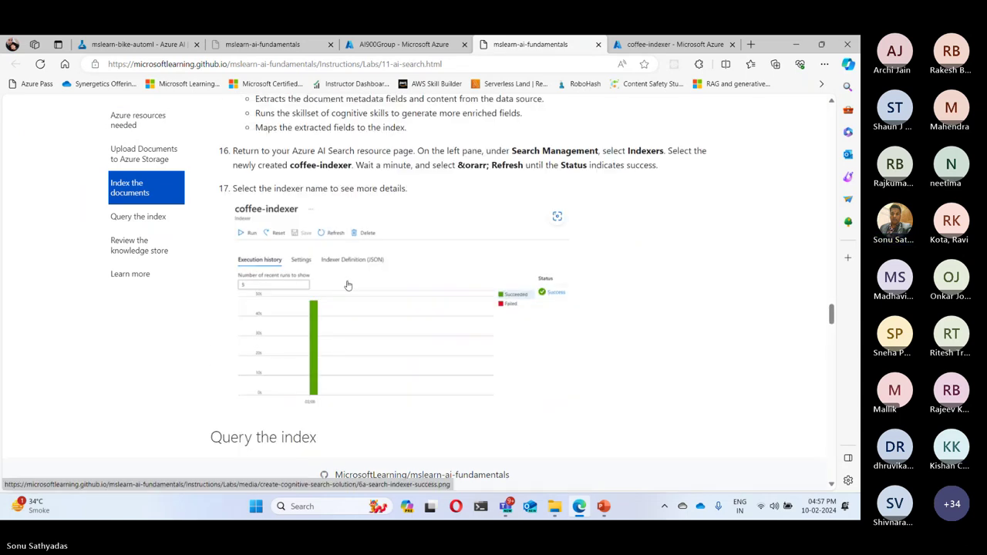
click(663, 44)
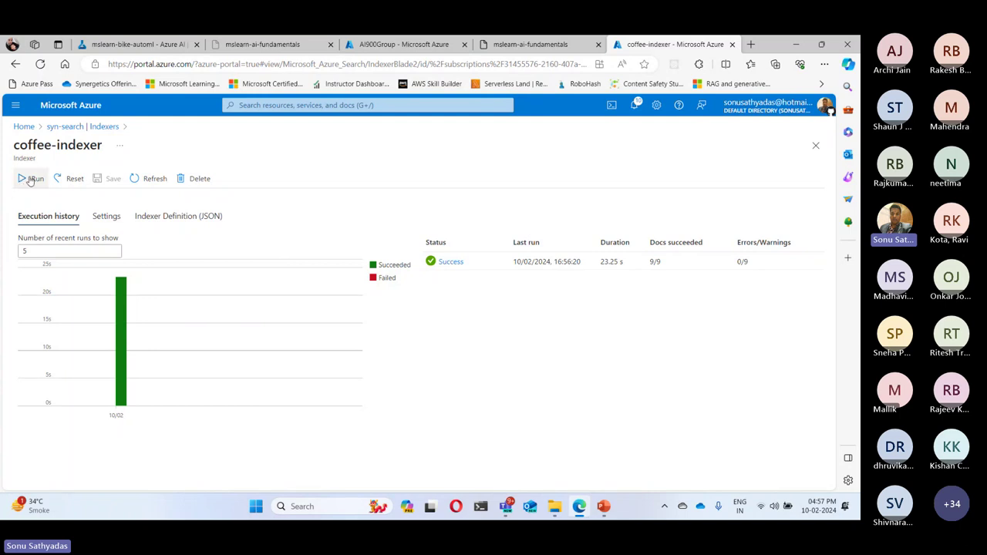
Read the lab's "Query the index" section on how to reach Search explorer.
click(531, 44)
scroll(549, 252, down, 4)
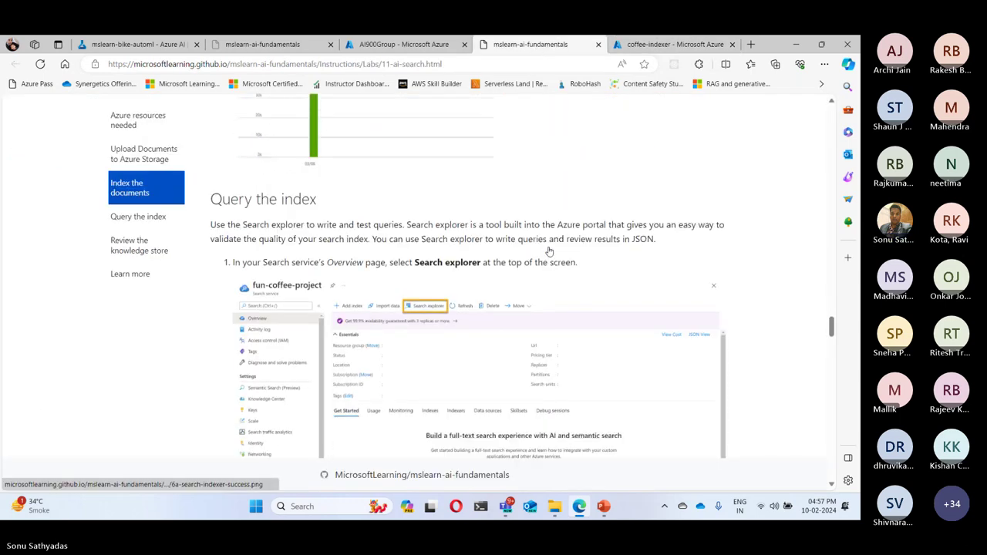
triple_click(339, 140)
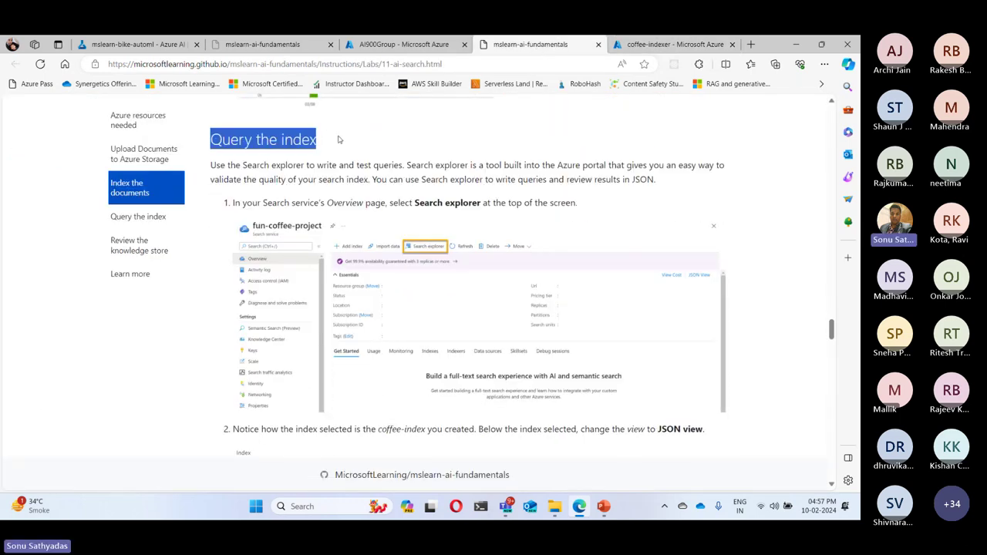
click(360, 154)
scroll(434, 221, down, 1)
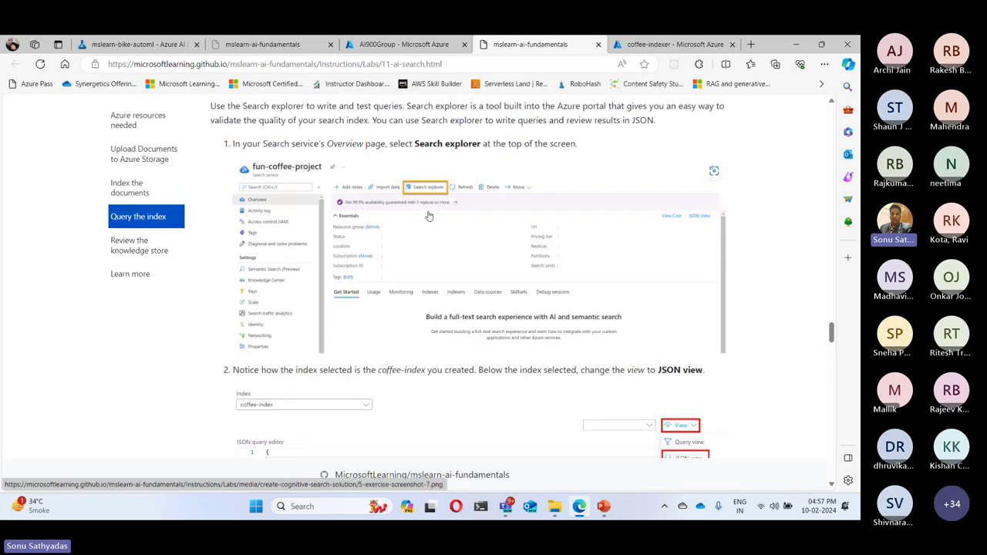
Open Search explorer from the syn-search service's overview and select coffee-index as the index to query.
key(ctrl+Tab)
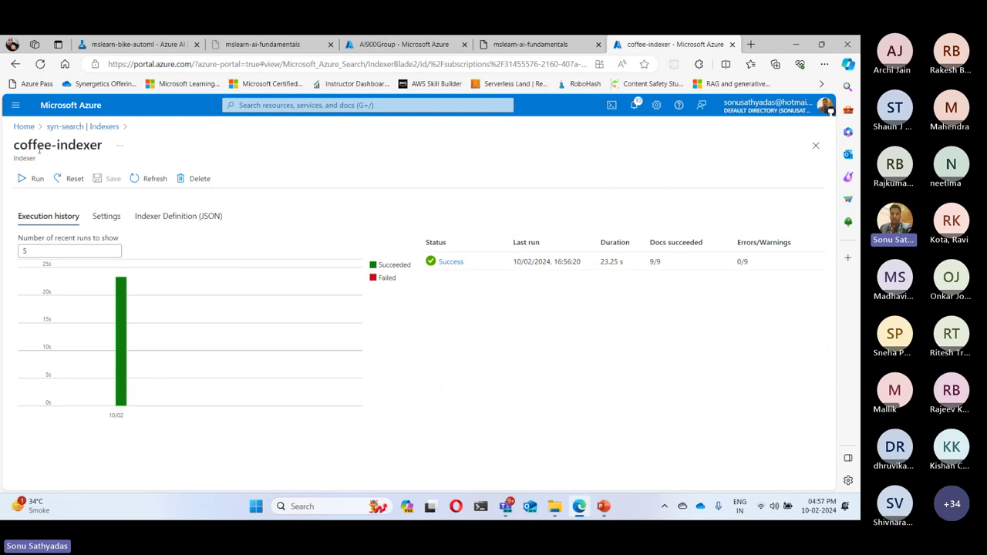
click(67, 128)
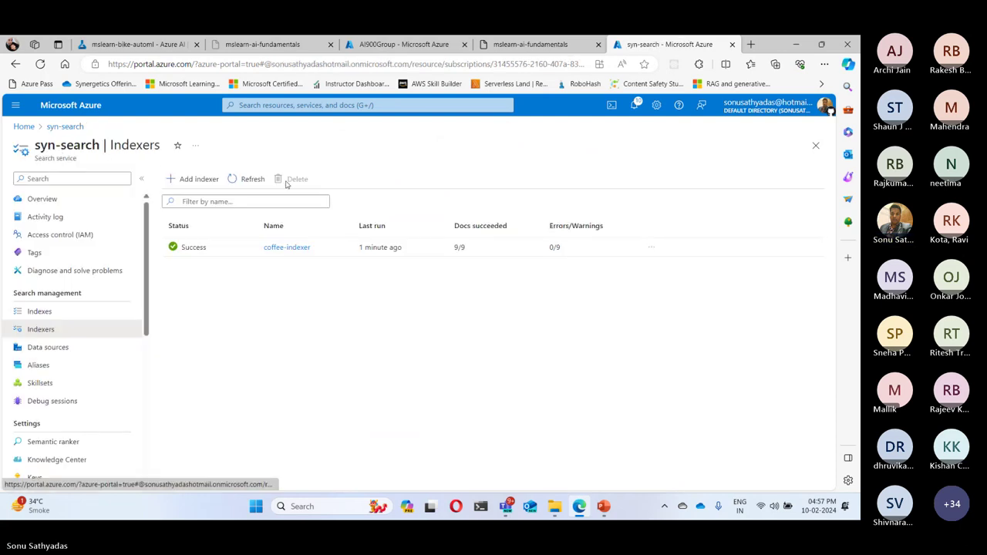
click(48, 200)
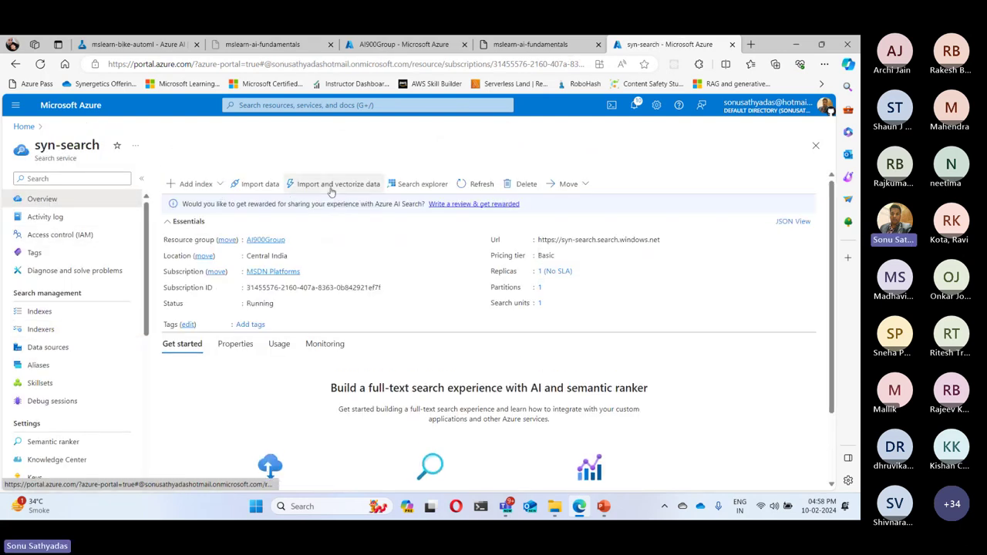
click(419, 184)
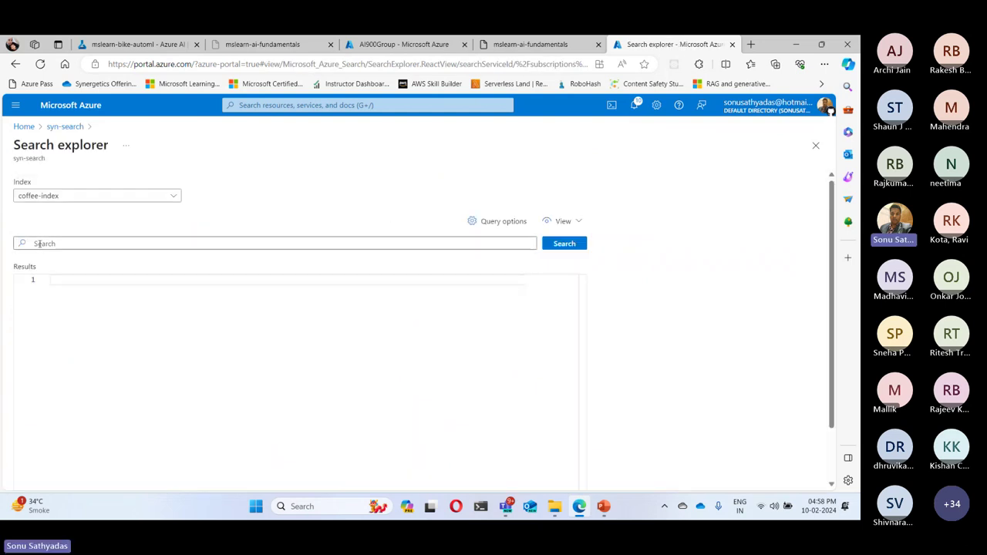
click(79, 196)
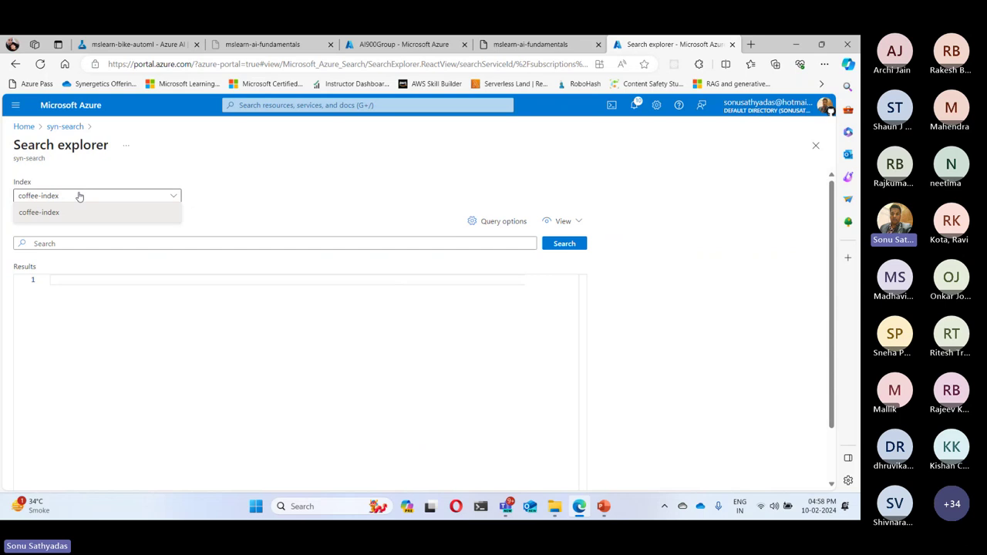
click(62, 214)
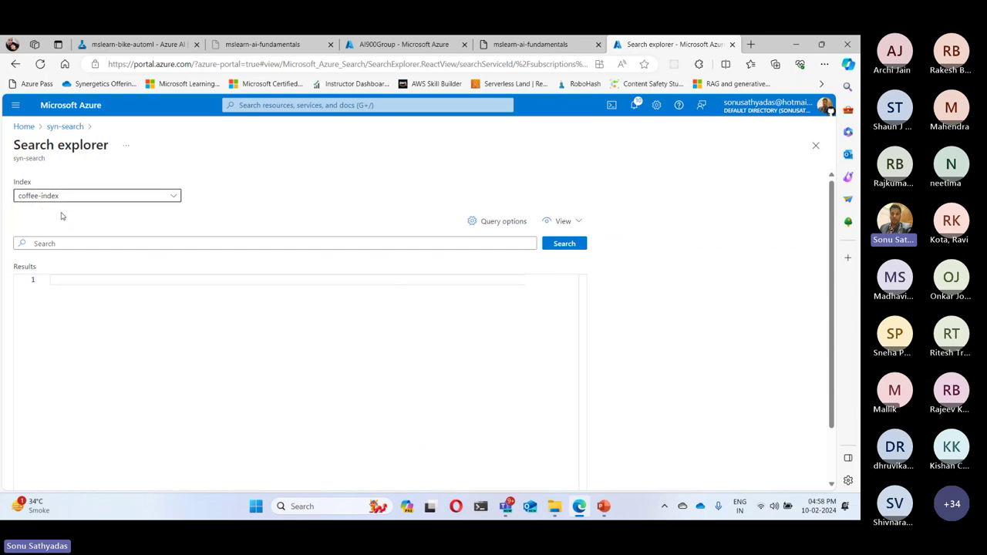
click(29, 243)
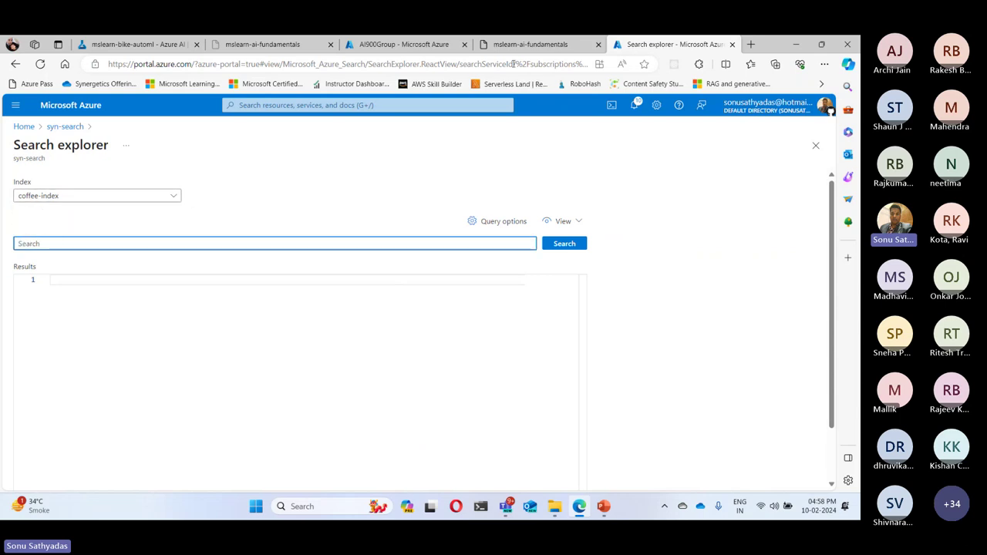
Copy the JSON query with "search": "*" and "count": true from step 2 of the lab's query section.
click(549, 48)
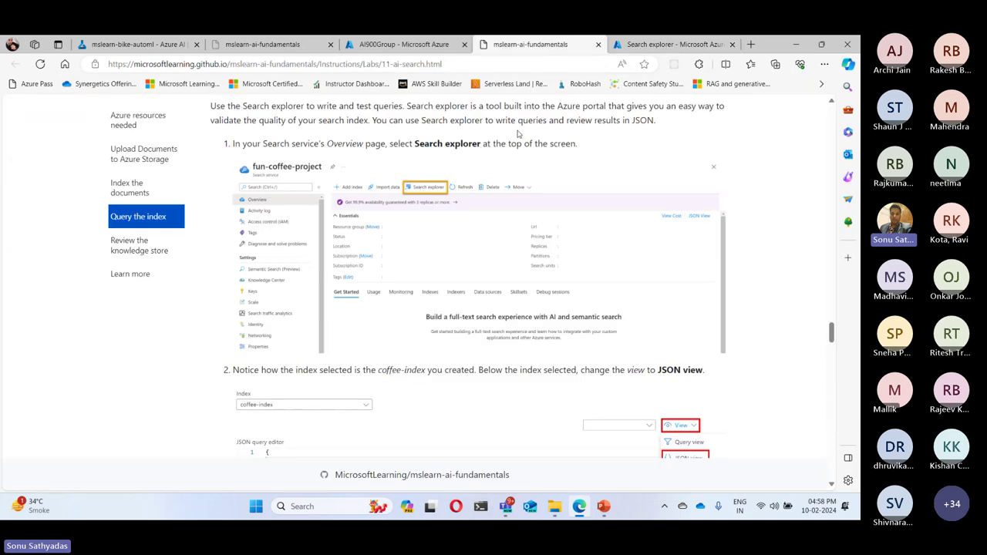
scroll(517, 134, down, 2)
scroll(517, 134, down, 1)
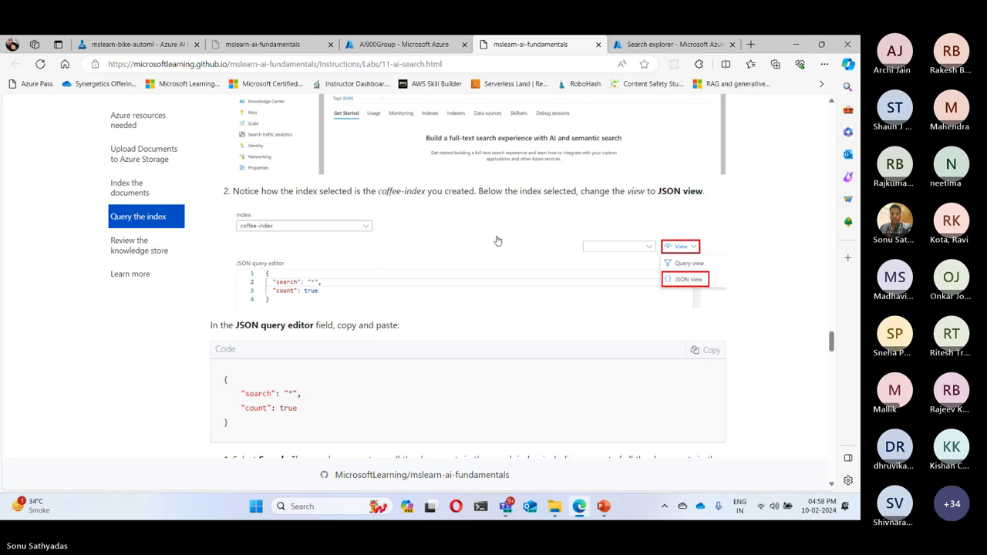
scroll(492, 243, down, 2)
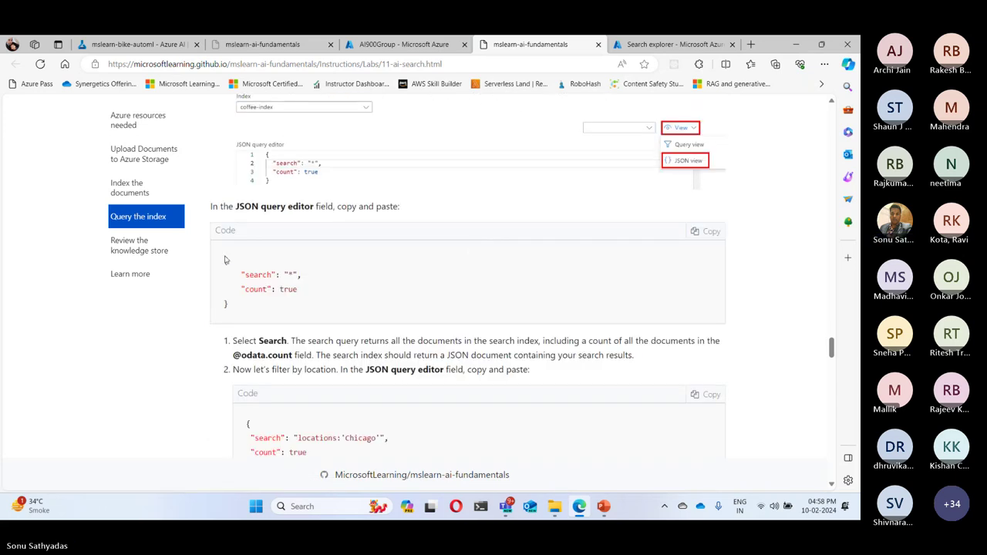
drag(225, 260, 228, 306)
key(ctrl+c)
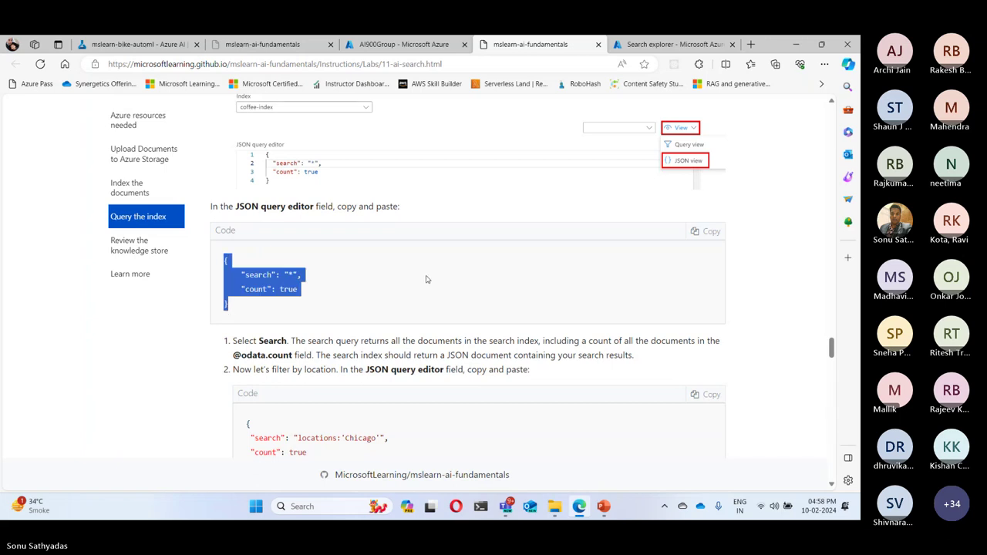
Switch Search explorer to JSON view and replace the default query with the copied one containing "search": "*" and "count": true.
click(671, 44)
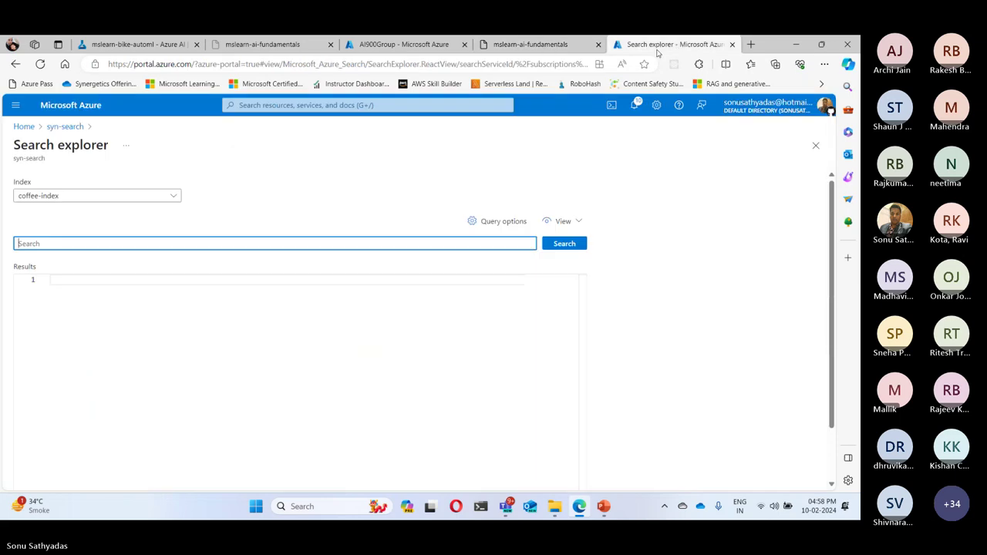
click(563, 221)
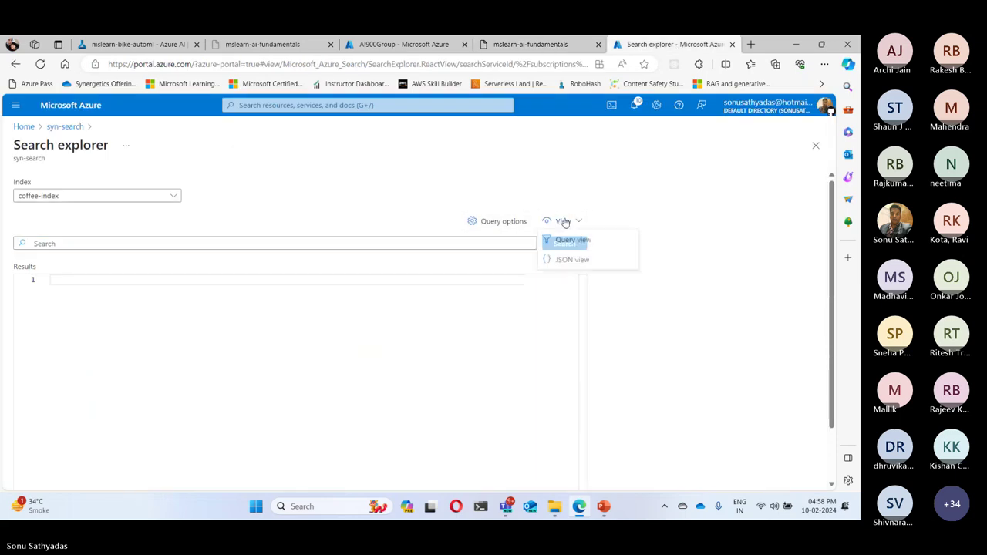
click(575, 263)
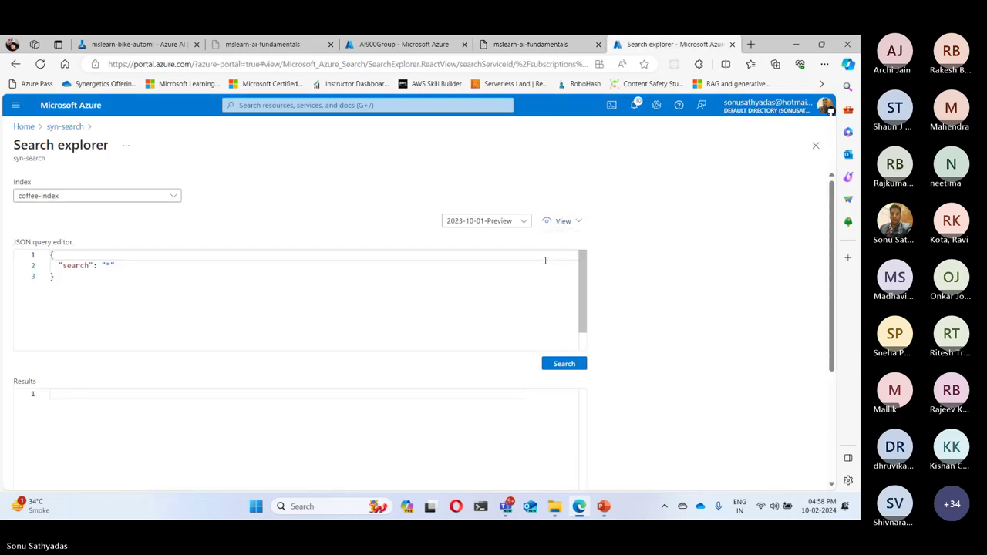
click(84, 293)
key(ctrl+a)
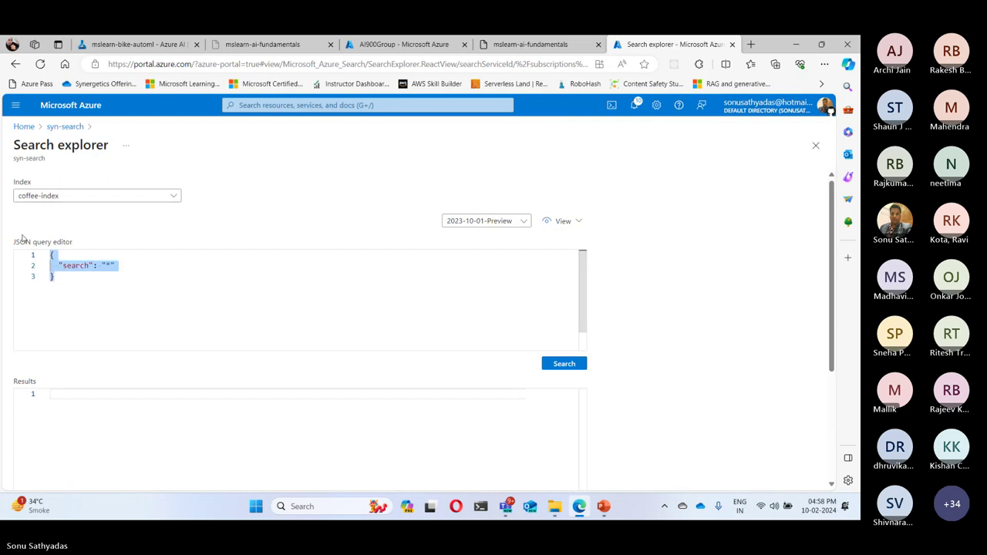
key(ctrl+v)
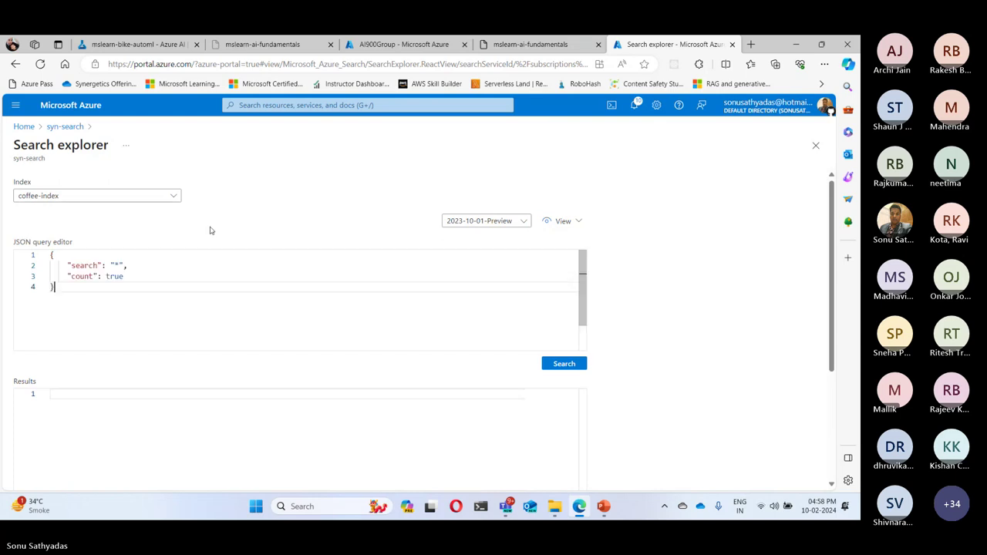
Run the all-documents query against coffee-index and check the document count and first record in the results.
click(564, 364)
scroll(648, 267, down, 3)
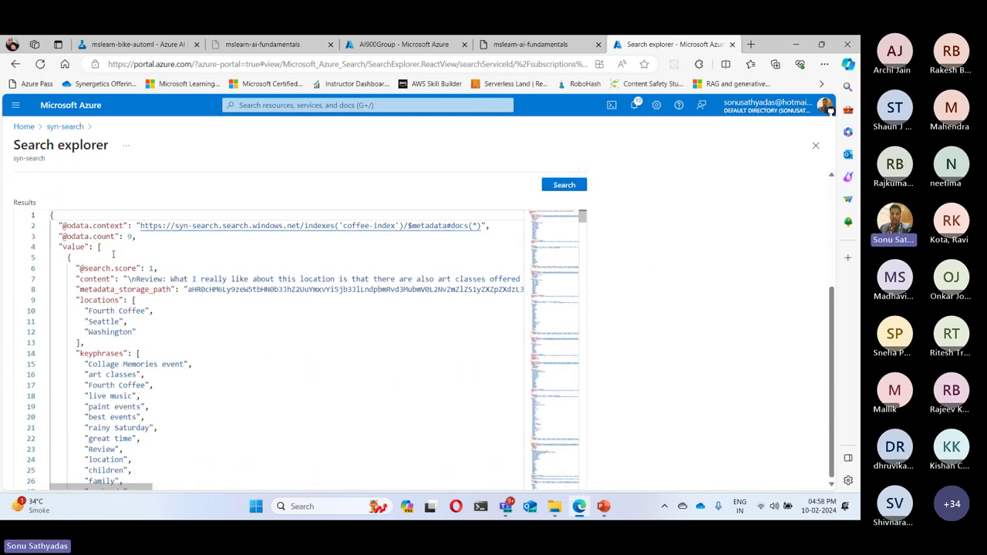
scroll(112, 254, up, 2)
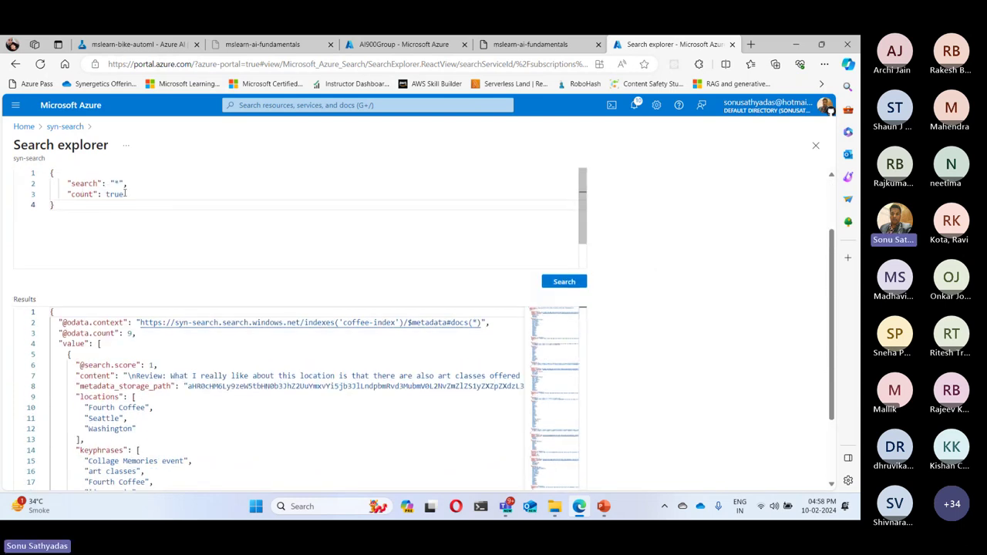
scroll(249, 259, down, 1)
scroll(173, 382, down, 2)
scroll(172, 382, up, 2)
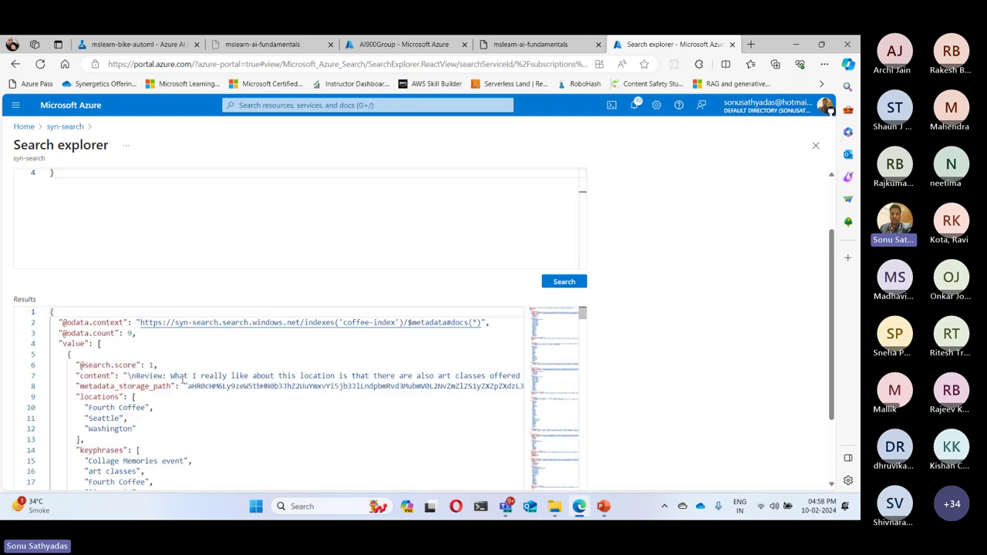
scroll(653, 258, down, 2)
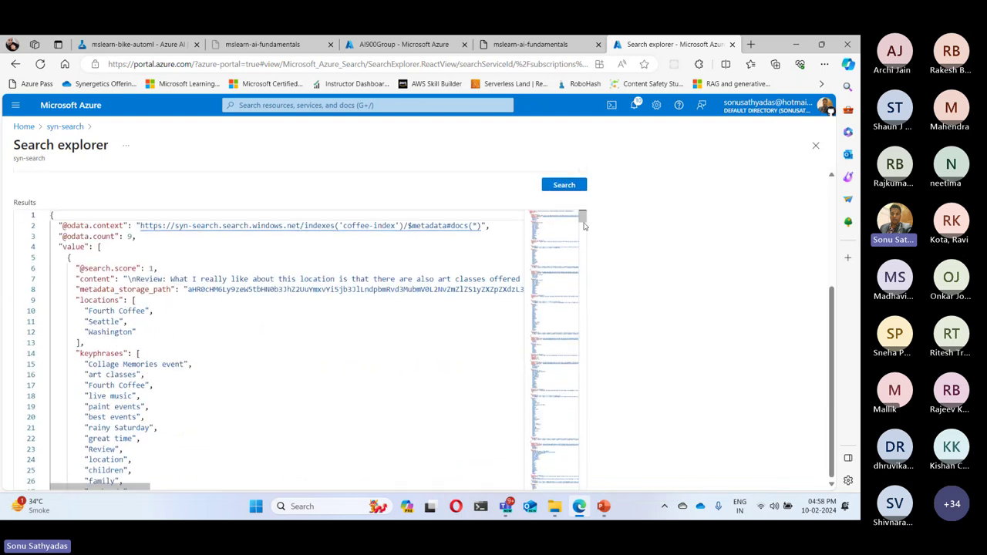
mouse_move(584, 216)
mouse_down()
mouse_move(583, 317)
mouse_move(583, 216)
mouse_up()
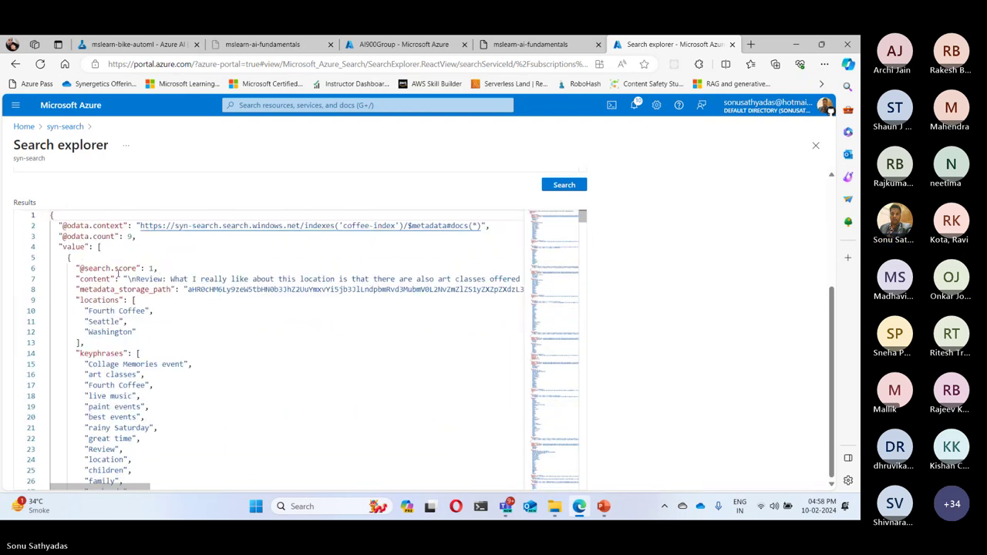
Examine the keyphrases, sentiment, text and image tag fields of the first few review documents in the results.
scroll(112, 344, down, 2)
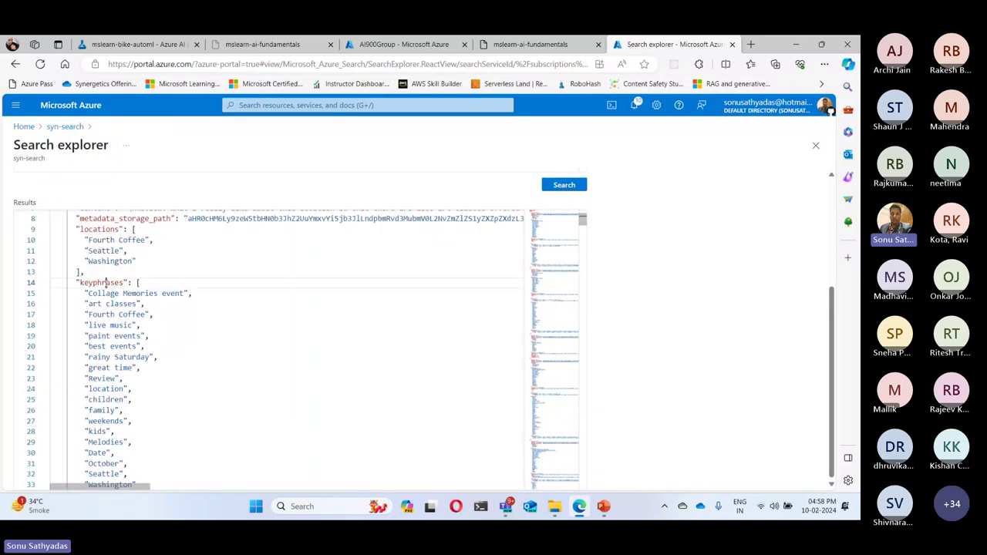
double_click(101, 283)
scroll(281, 289, down, 4)
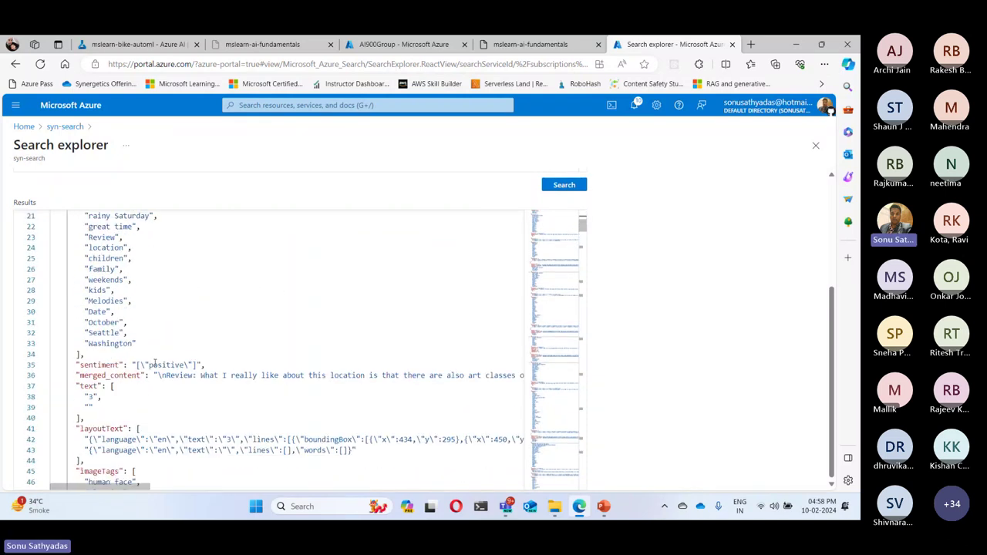
double_click(99, 365)
scroll(120, 364, down, 6)
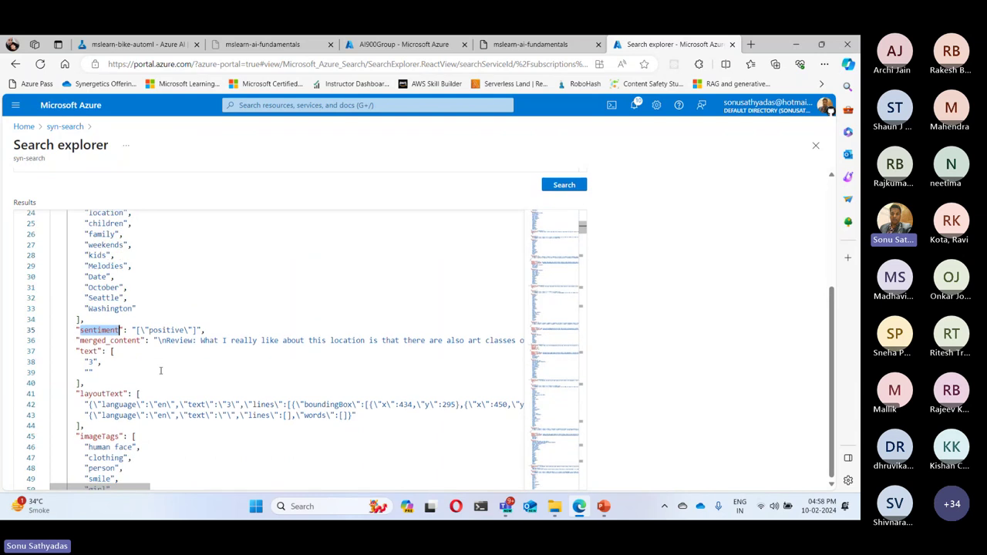
scroll(101, 315, down, 12)
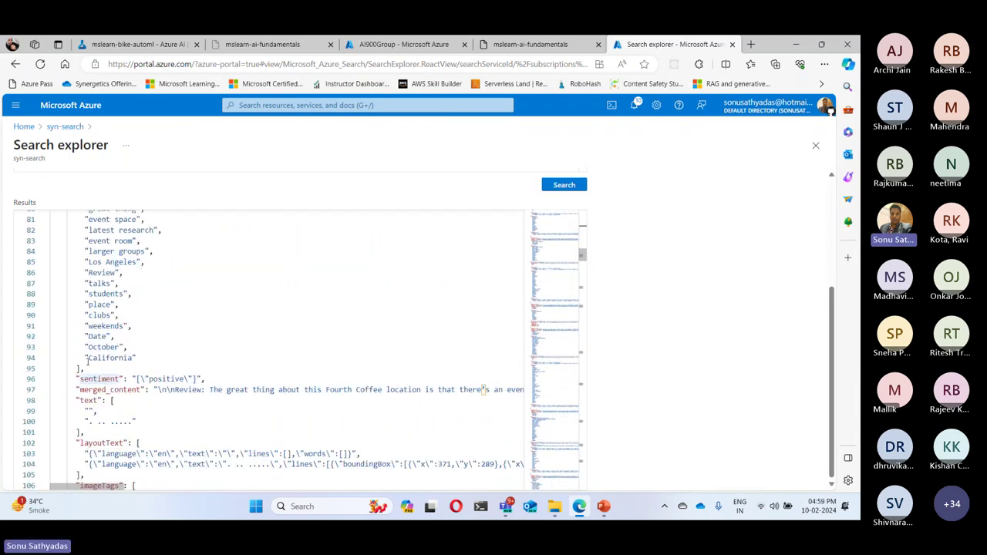
double_click(90, 381)
scroll(208, 350, down, 15)
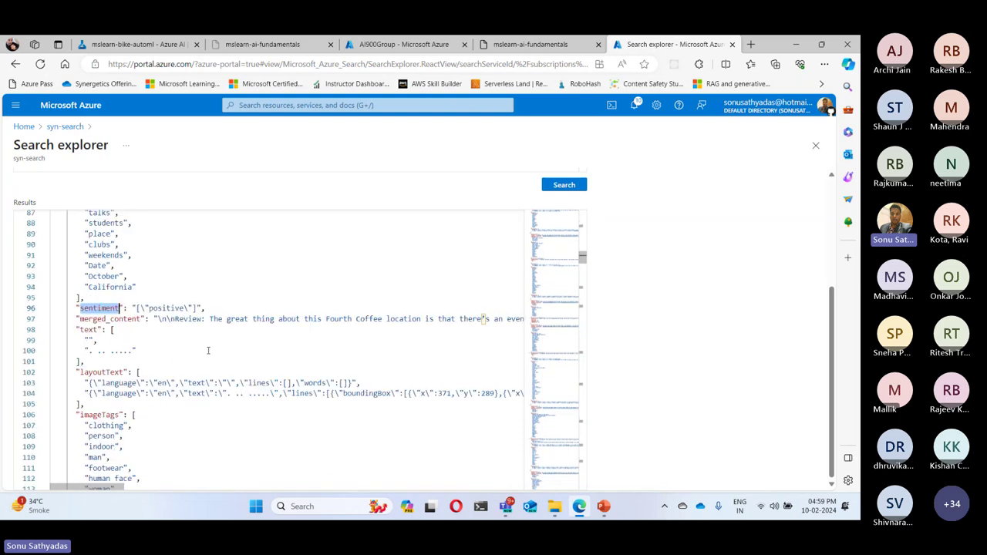
scroll(208, 351, down, 7)
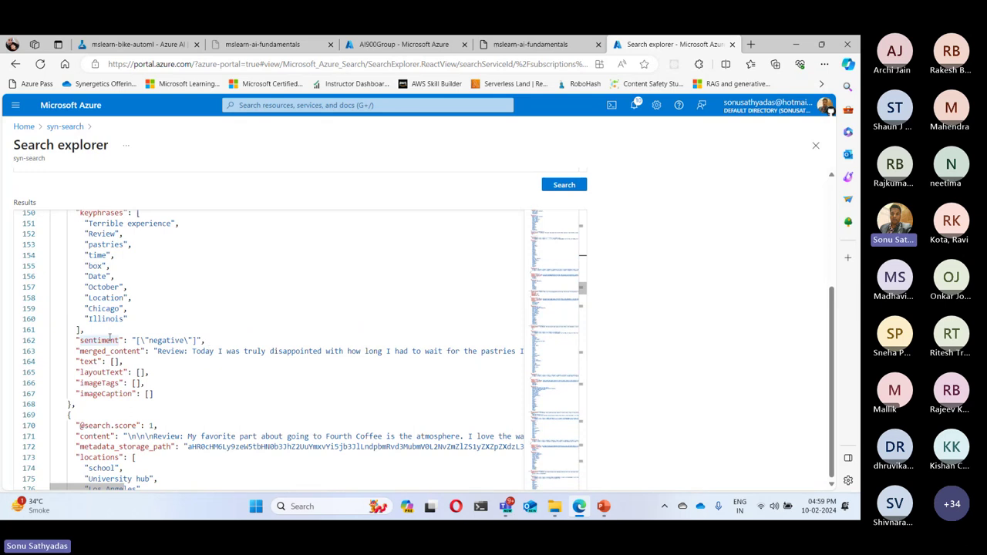
Read the negative-sentiment review about waiting for pastries and compare it with its extracted locations and keyphrases.
double_click(107, 340)
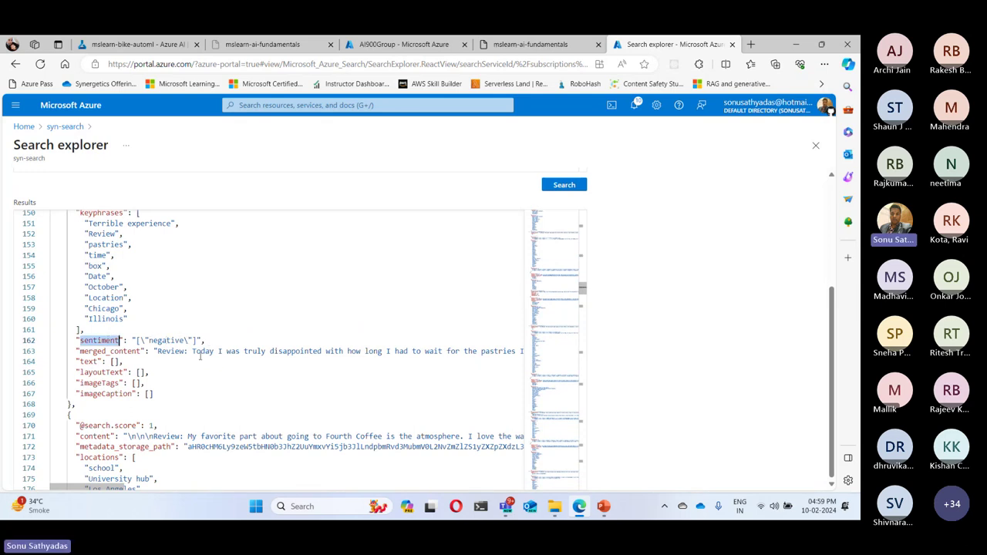
drag(195, 352, 503, 351)
scroll(373, 295, up, 2)
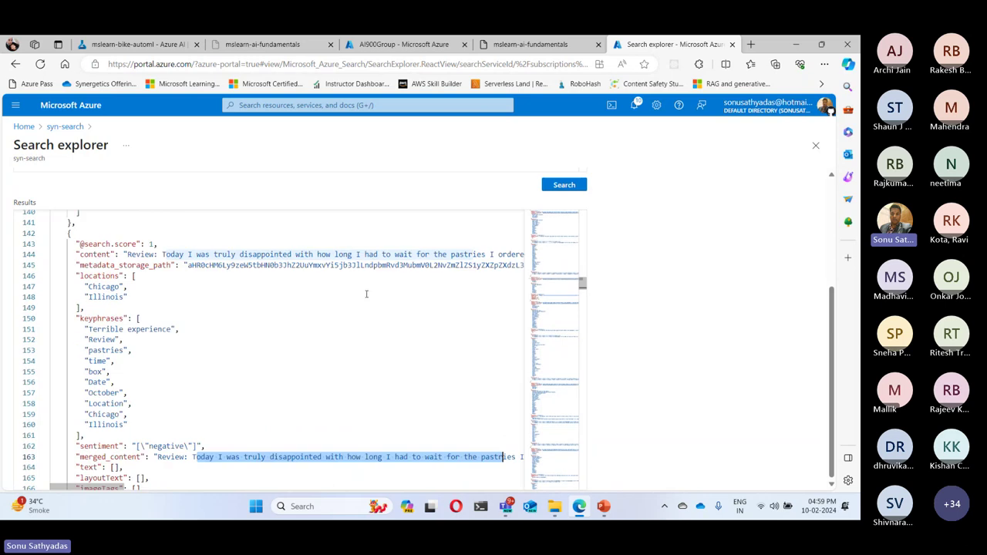
scroll(365, 296, up, 6)
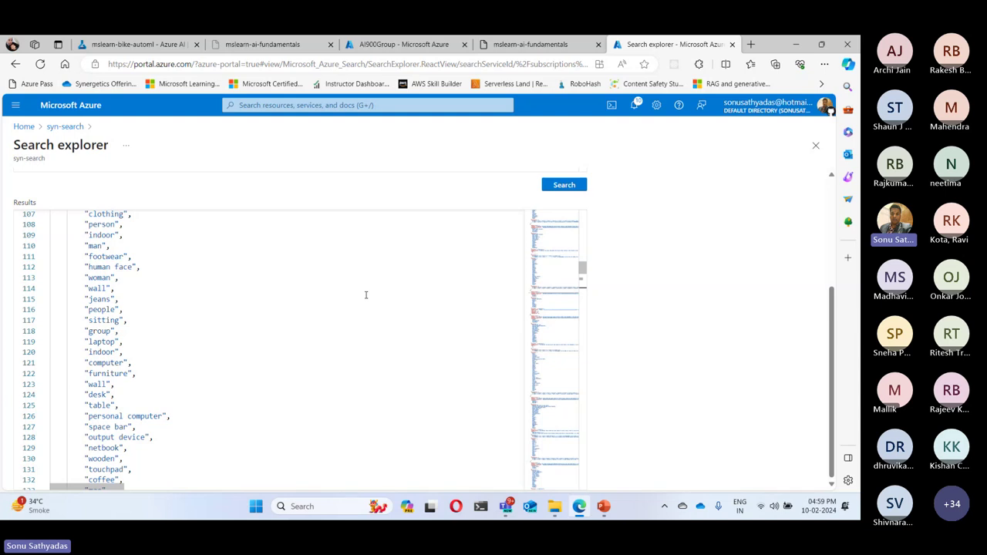
scroll(267, 266, up, 20)
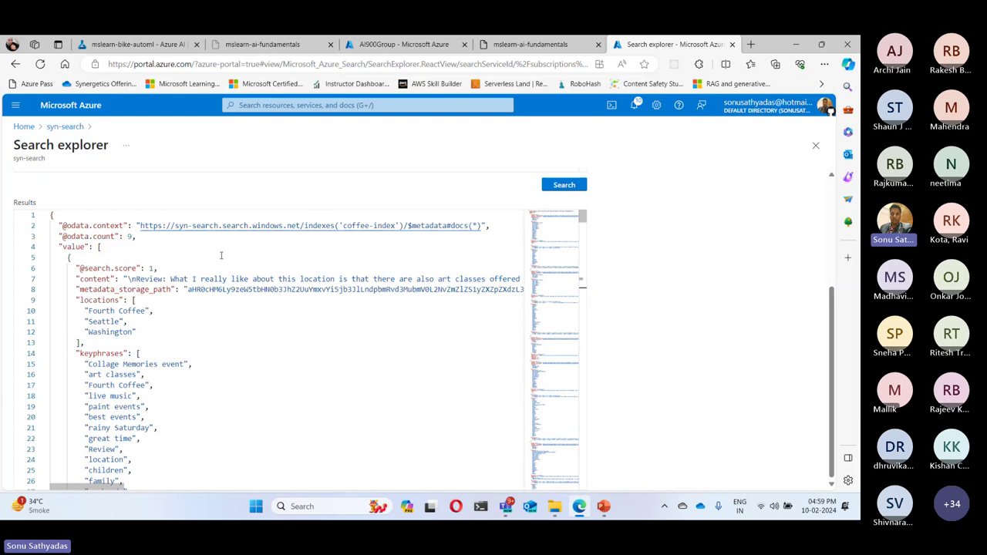
scroll(221, 255, up, 3)
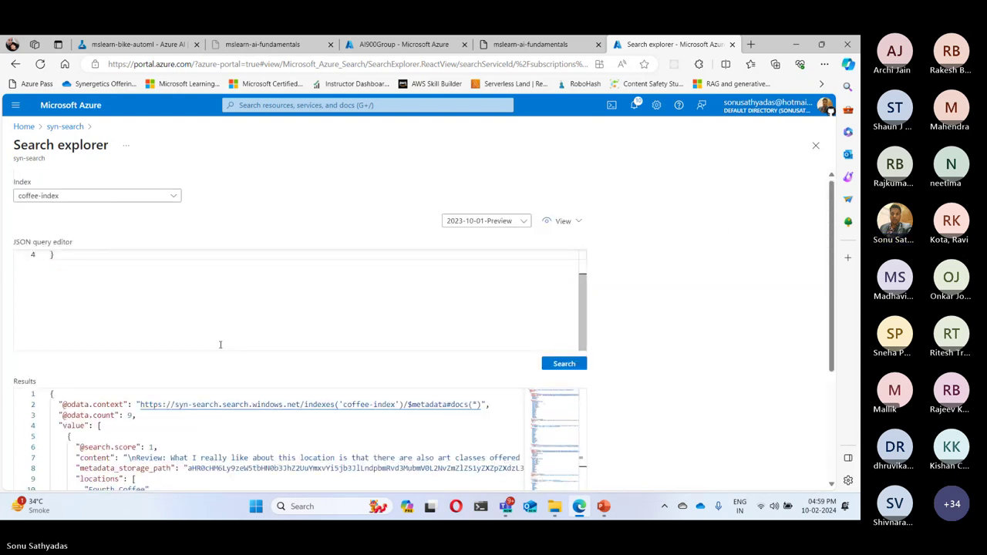
scroll(219, 345, up, 2)
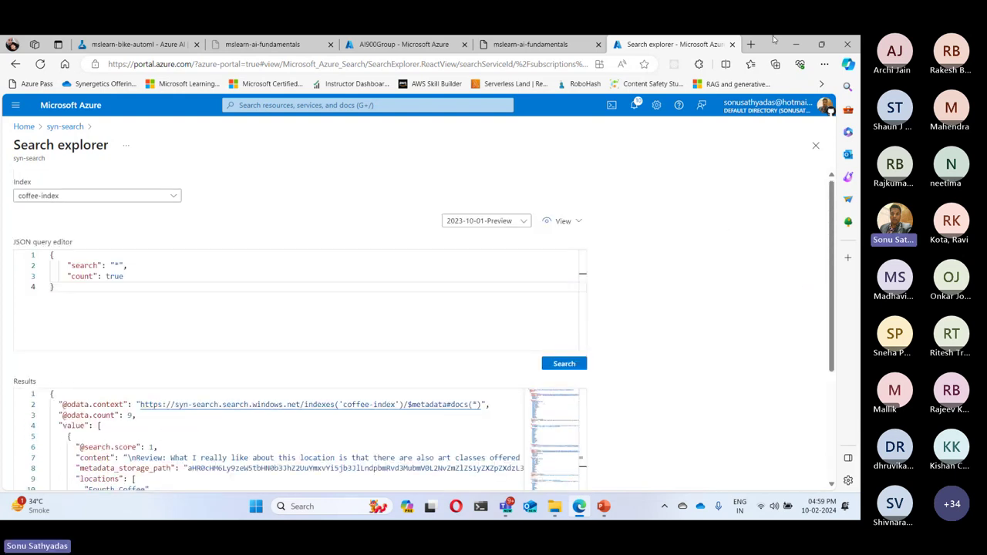
Copy the filter-by-location JSON query with "search": "locations:'Chicago'" and "count": true from the lab instructions.
click(531, 44)
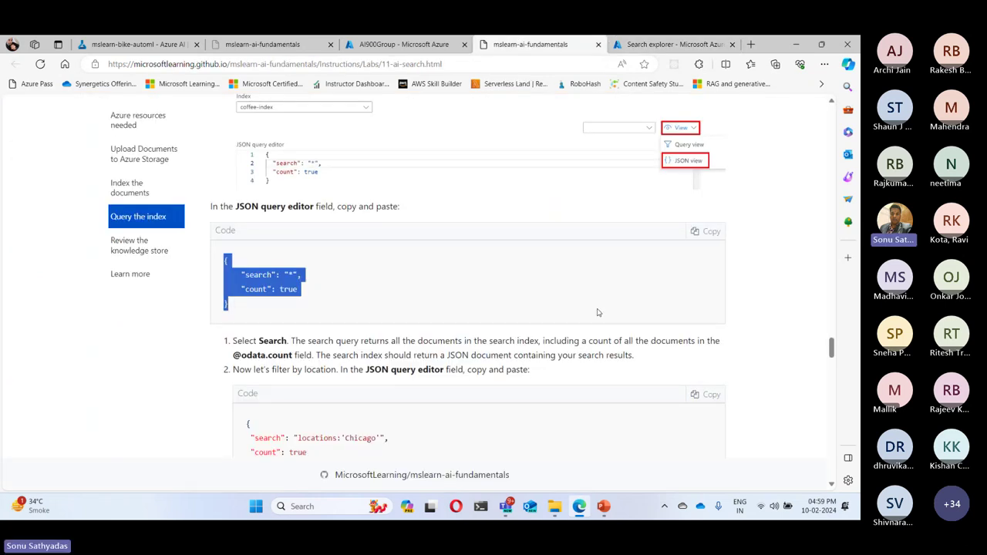
scroll(596, 312, down, 2)
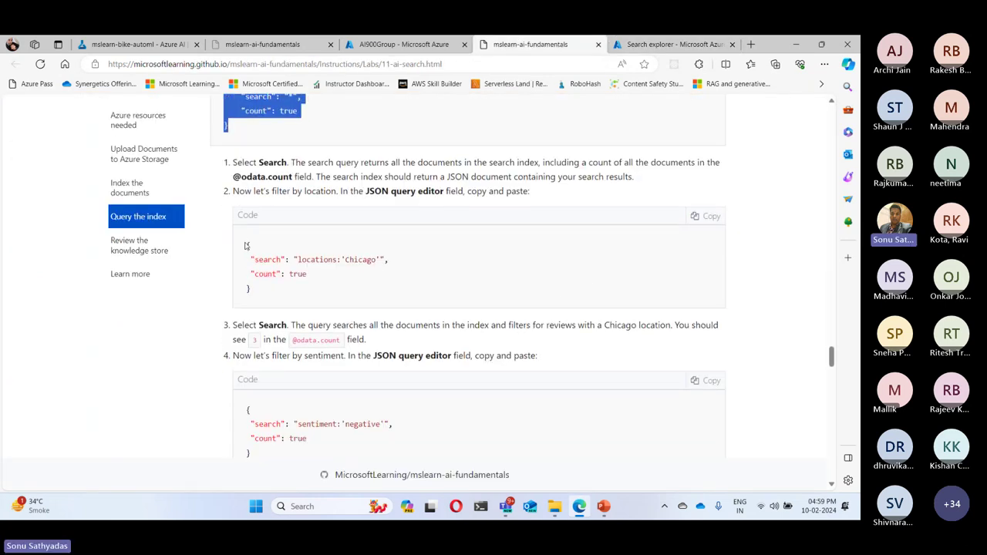
drag(249, 244, 279, 295)
key(ctrl+c)
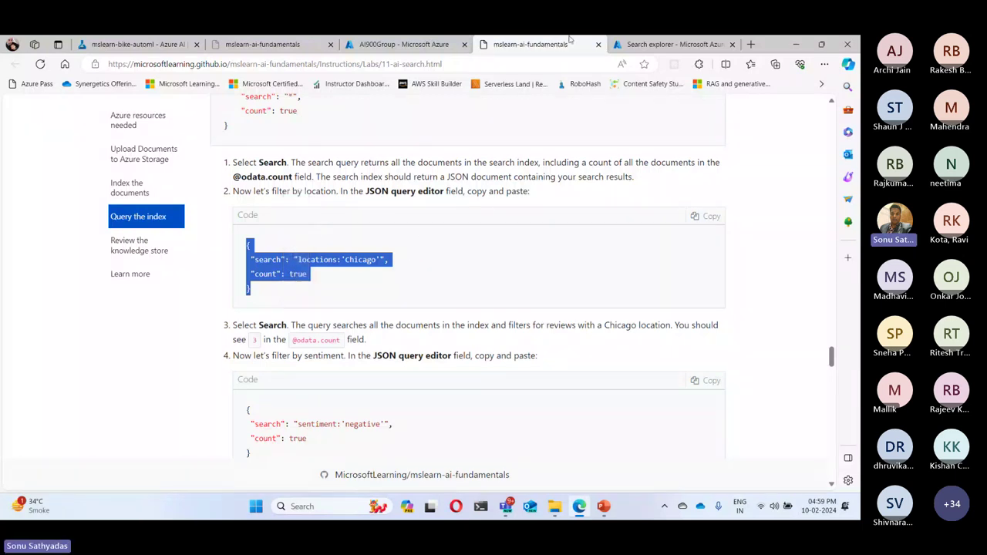
Replace the query in Search explorer's JSON query editor with the copied one searching for locations:'Chicago' with "count": true.
click(652, 44)
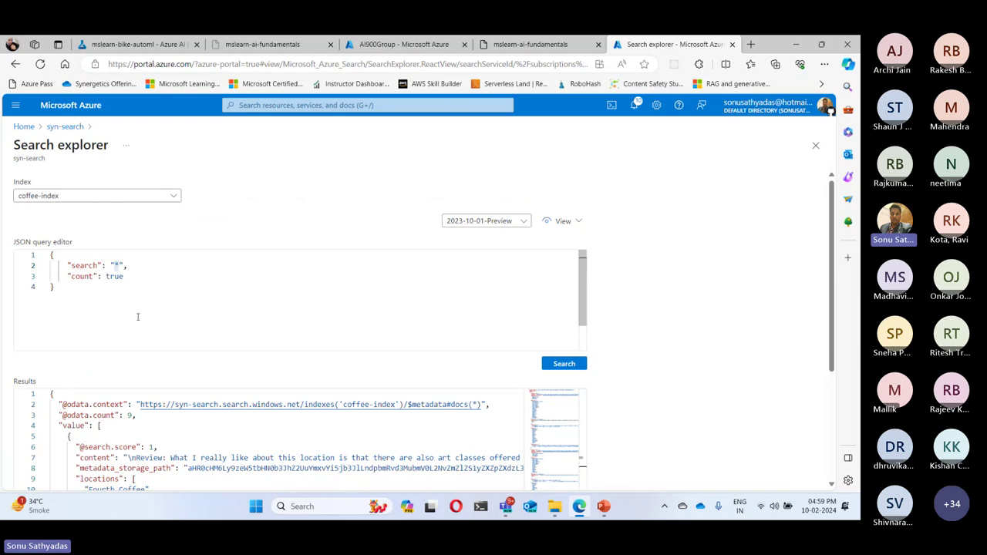
key(ctrl+a)
key(ctrl+v)
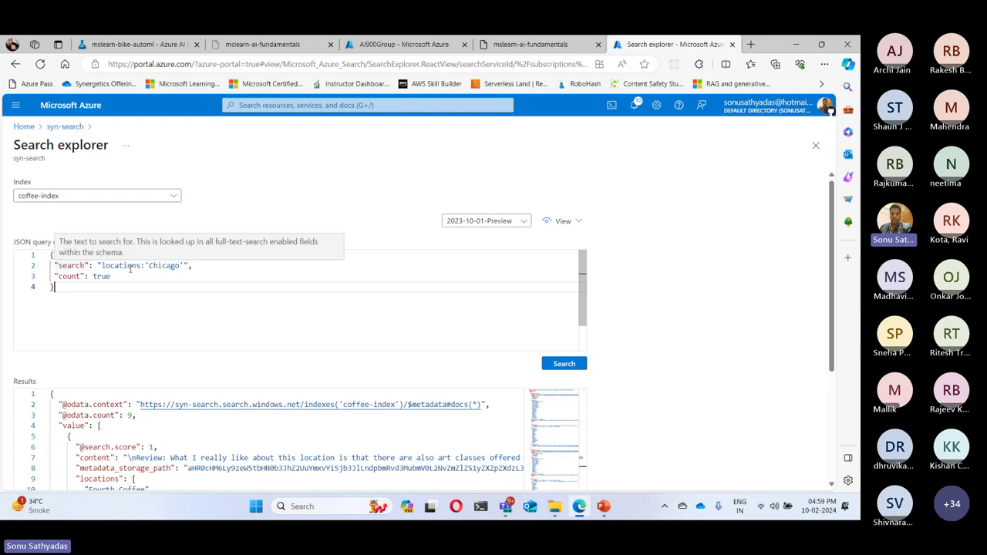
double_click(125, 265)
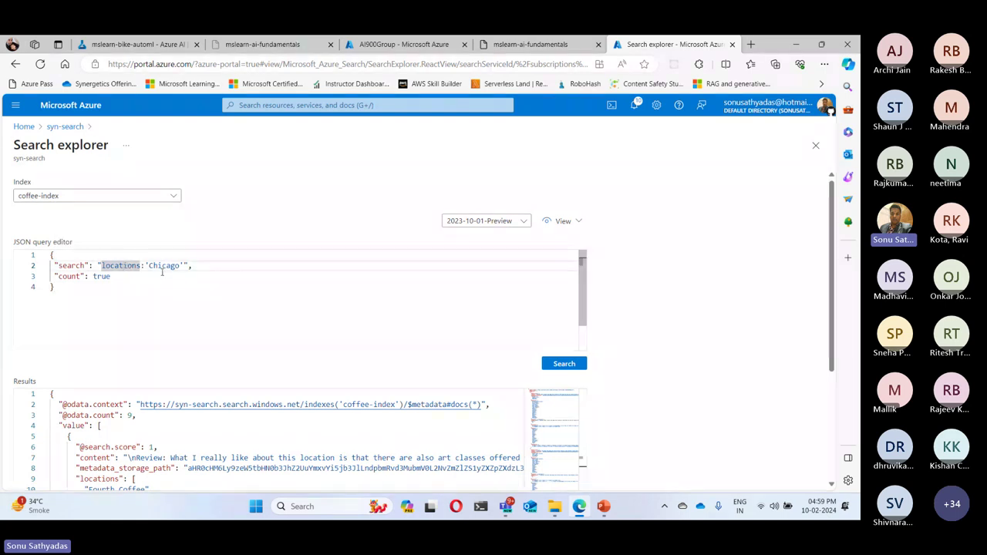
double_click(163, 266)
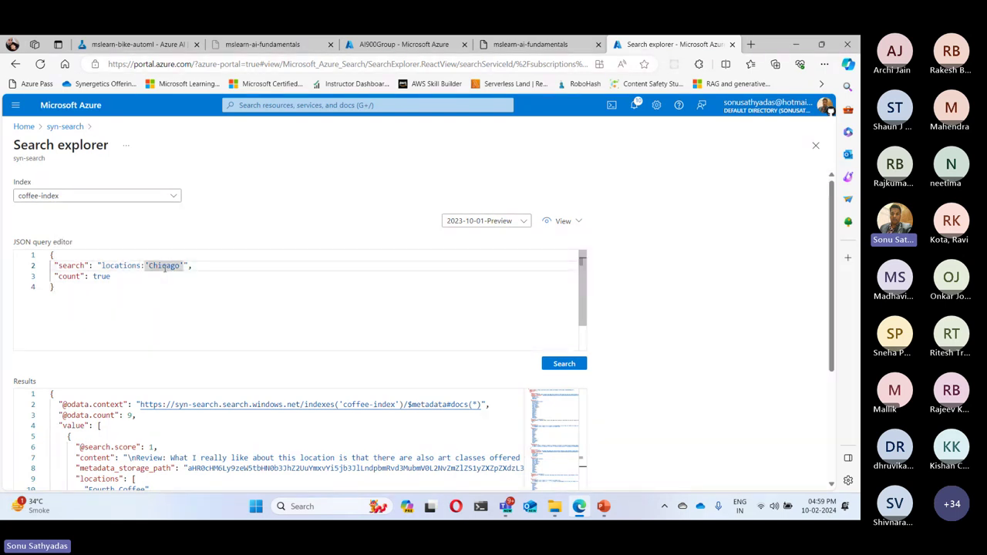
Run the locations:'Chicago' search, showing it in Query view, and return to JSON view.
click(558, 222)
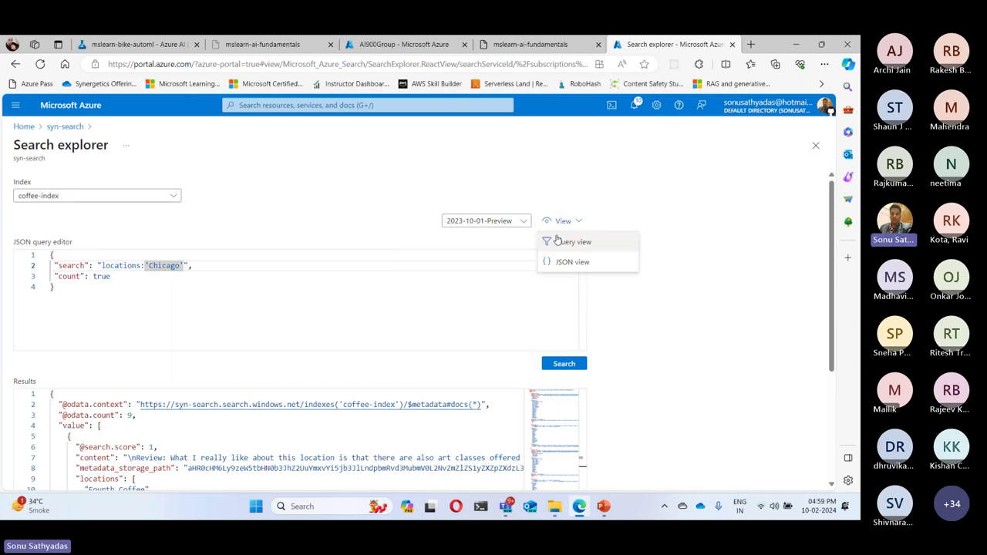
click(569, 242)
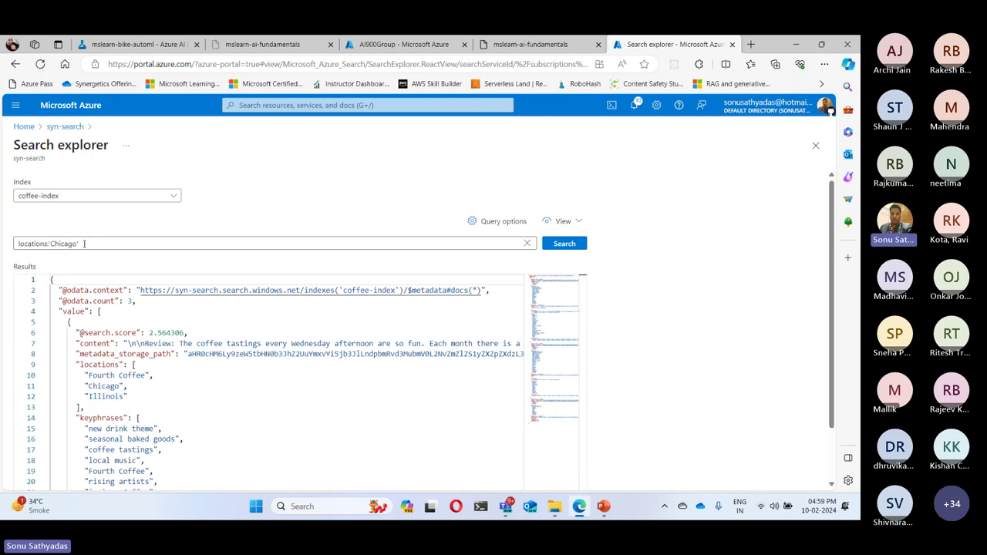
click(562, 221)
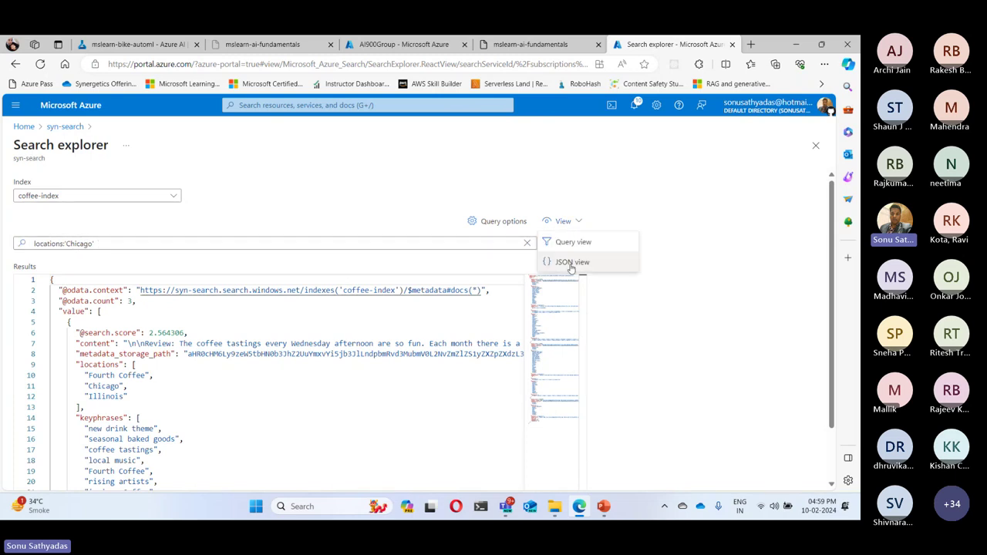
click(570, 264)
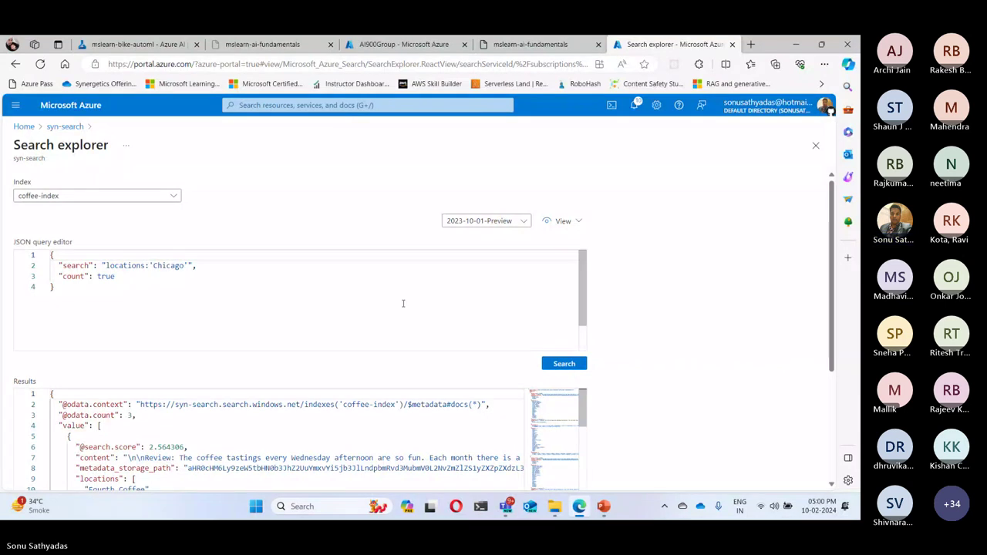
Examine the Chicago search results, including each review's locations, keyphrases, sentiment and image tags.
scroll(414, 270, down, 2)
scroll(649, 283, down, 3)
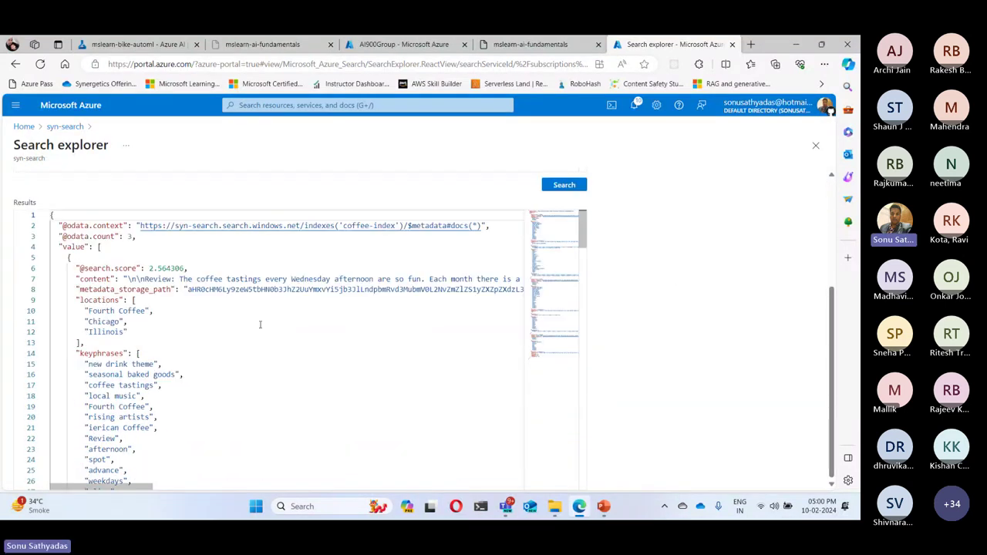
drag(550, 238, 548, 364)
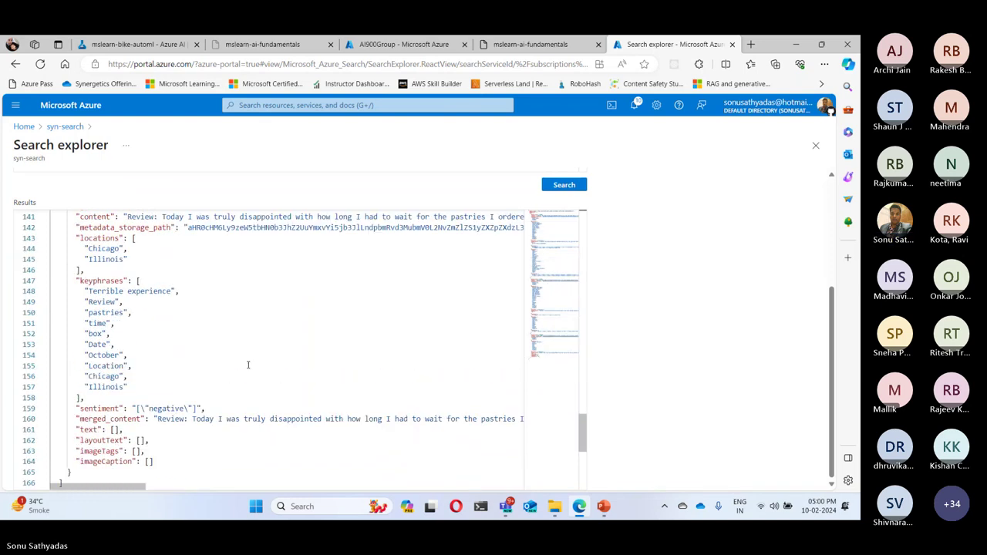
scroll(247, 365, up, 9)
scroll(248, 365, up, 10)
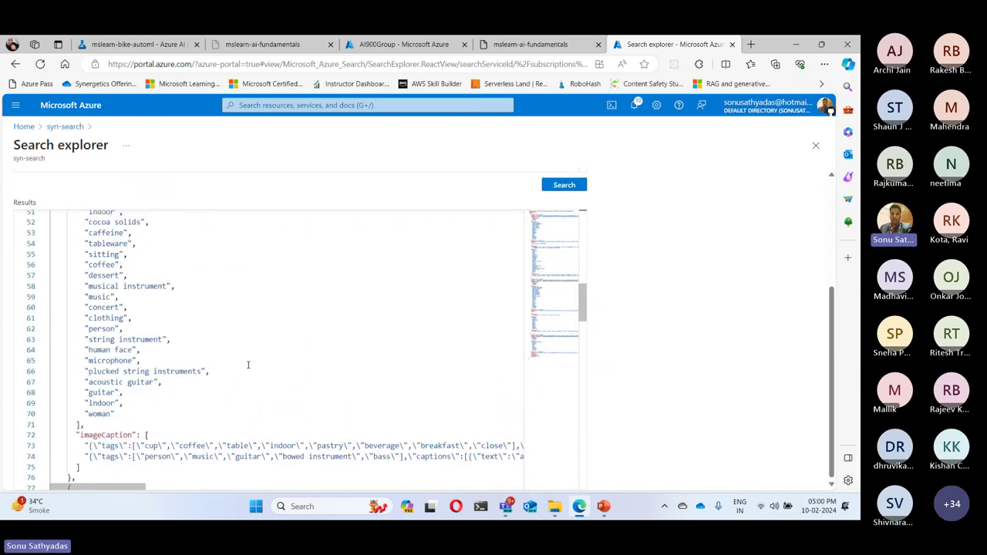
scroll(234, 360, down, 3)
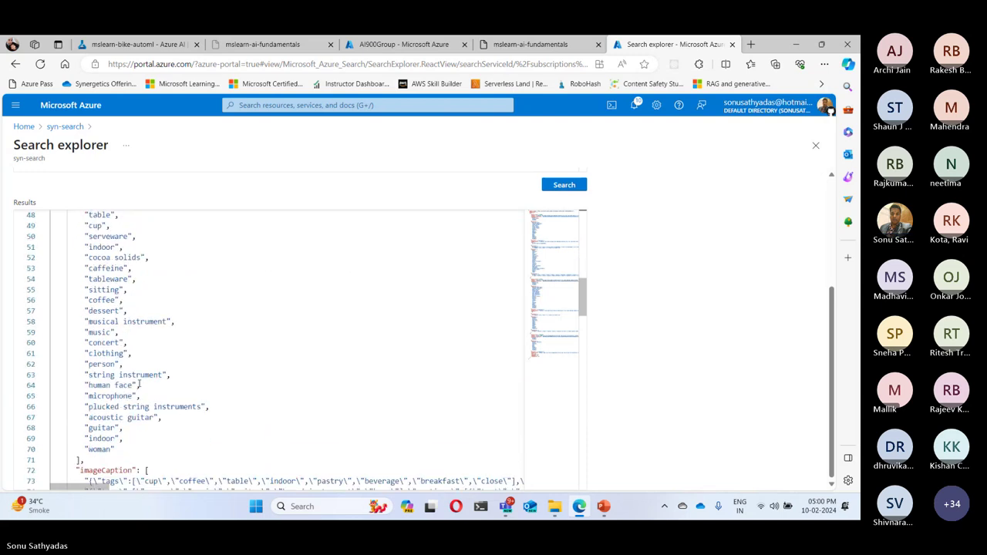
scroll(128, 397, up, 3)
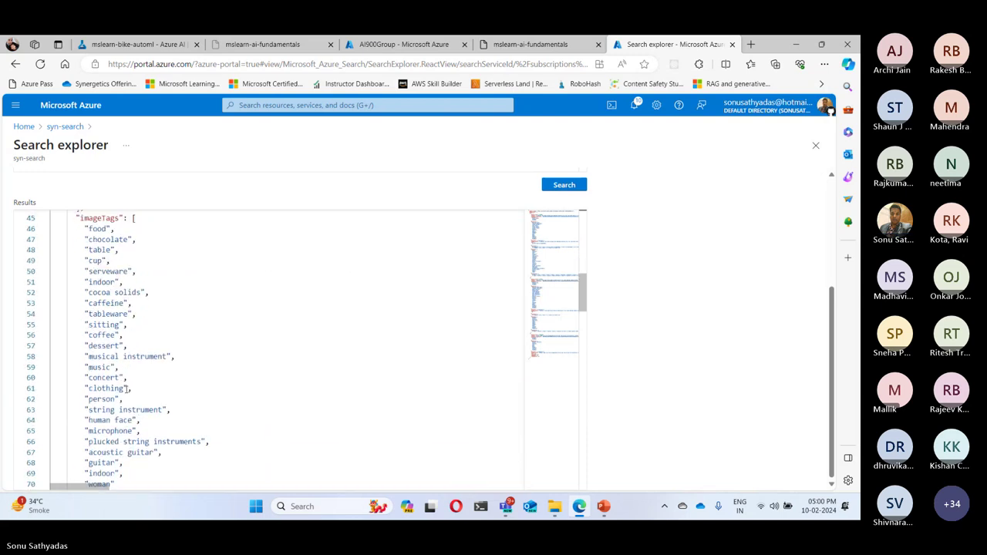
scroll(126, 390, up, 3)
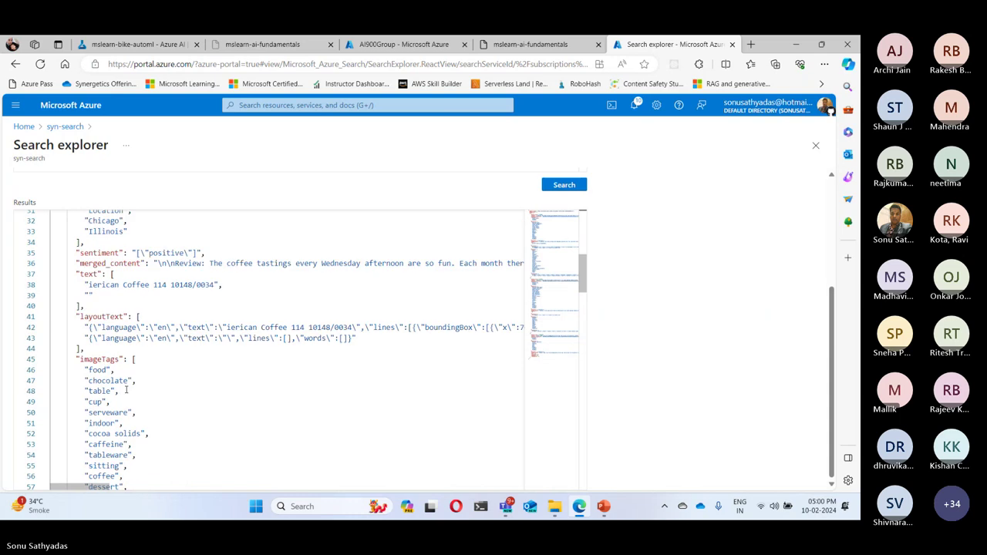
scroll(126, 390, down, 15)
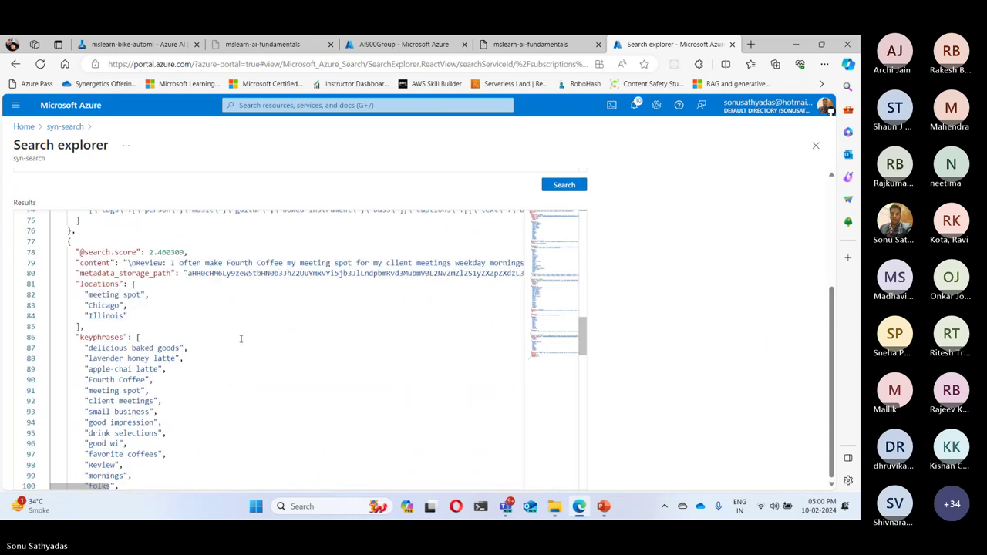
Check the Chicago entries in the second review's keyphrases and the third review's locations in the search results.
scroll(241, 339, down, 5)
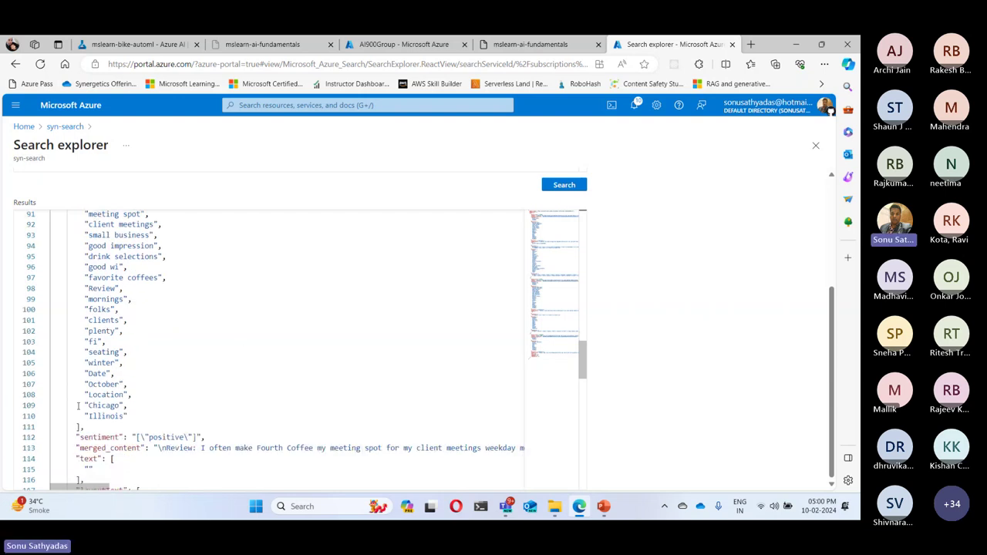
double_click(104, 405)
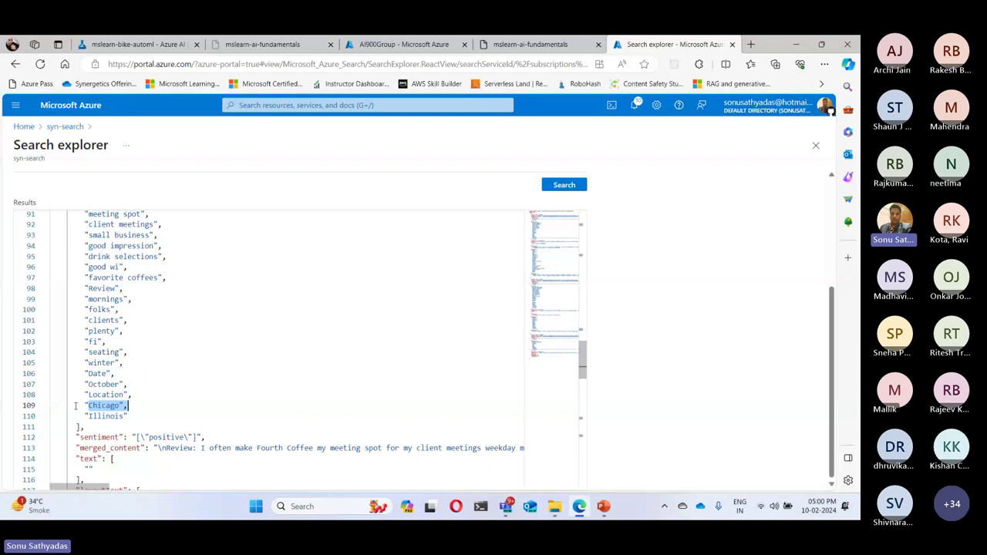
drag(76, 405, 200, 404)
scroll(200, 404, up, 5)
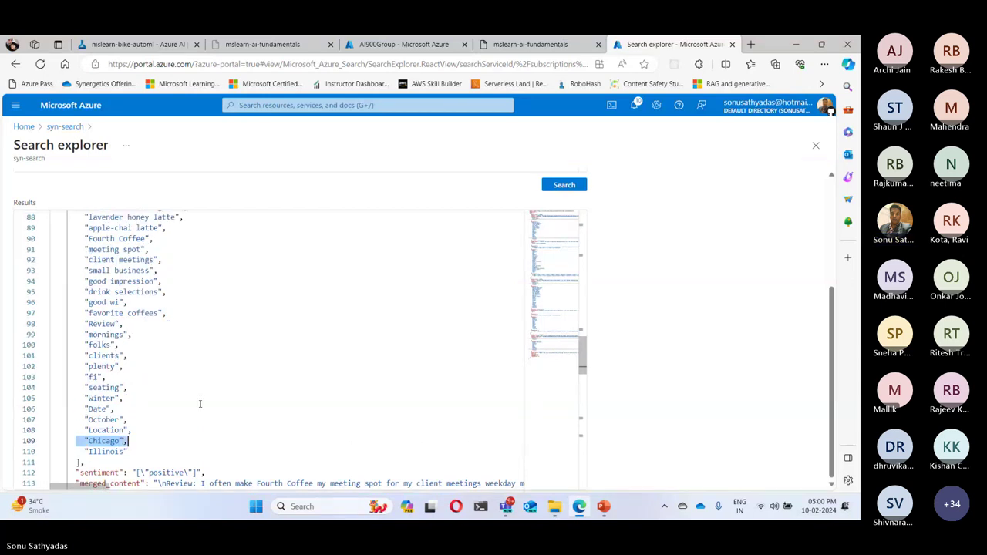
scroll(198, 402, down, 10)
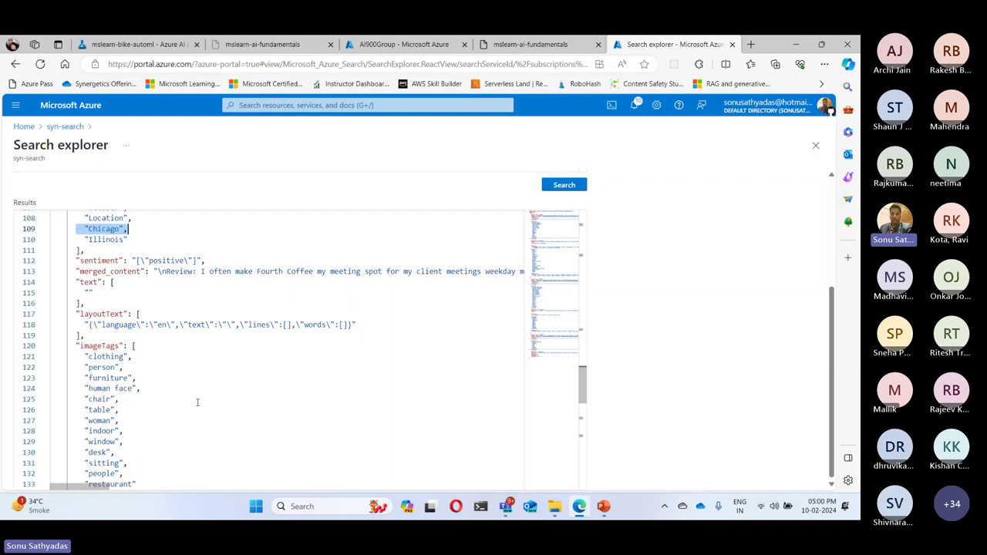
scroll(197, 401, down, 8)
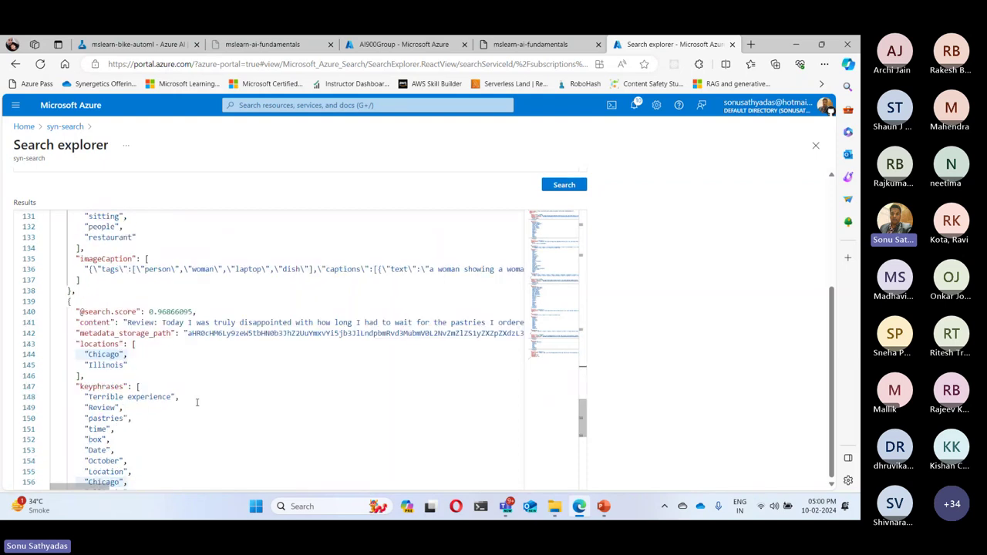
double_click(104, 355)
drag(73, 344, 137, 345)
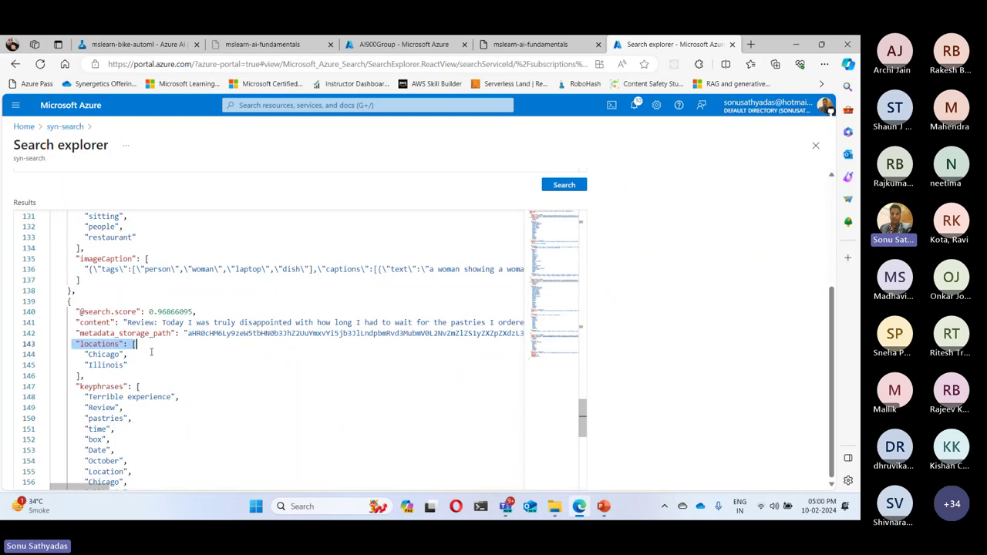
double_click(101, 344)
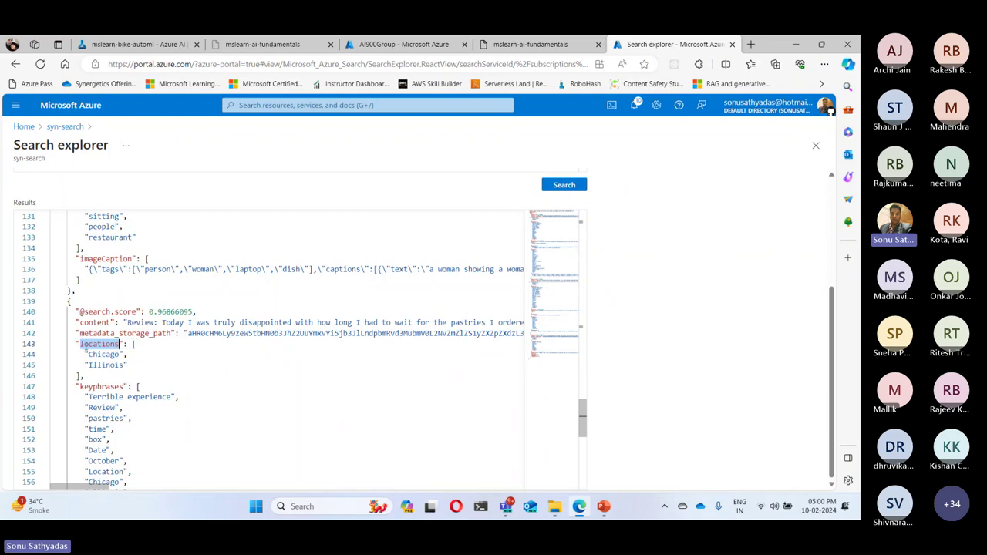
double_click(108, 355)
scroll(154, 370, down, 7)
scroll(185, 380, up, 8)
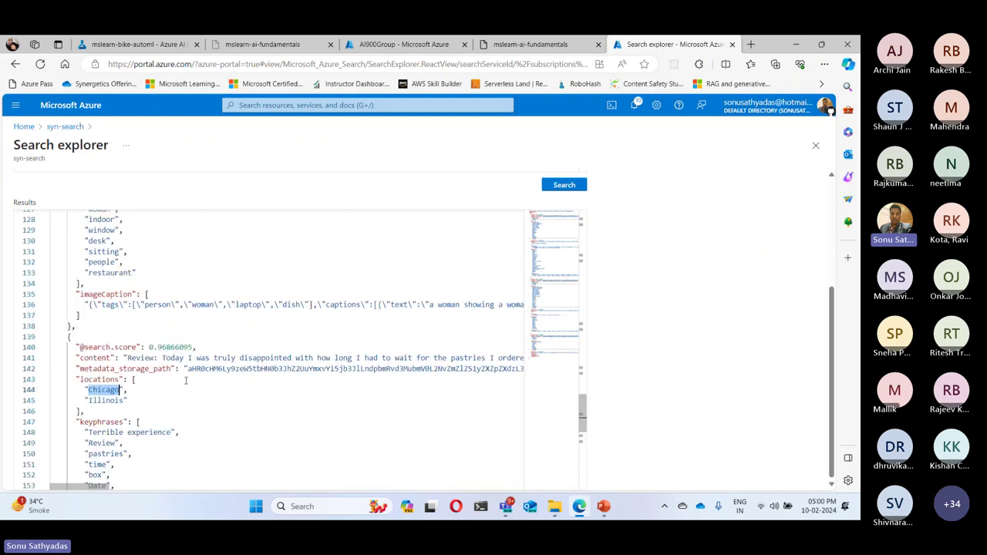
Check the Chicago entry in the locations of the second and first reviews in the results.
scroll(185, 380, up, 10)
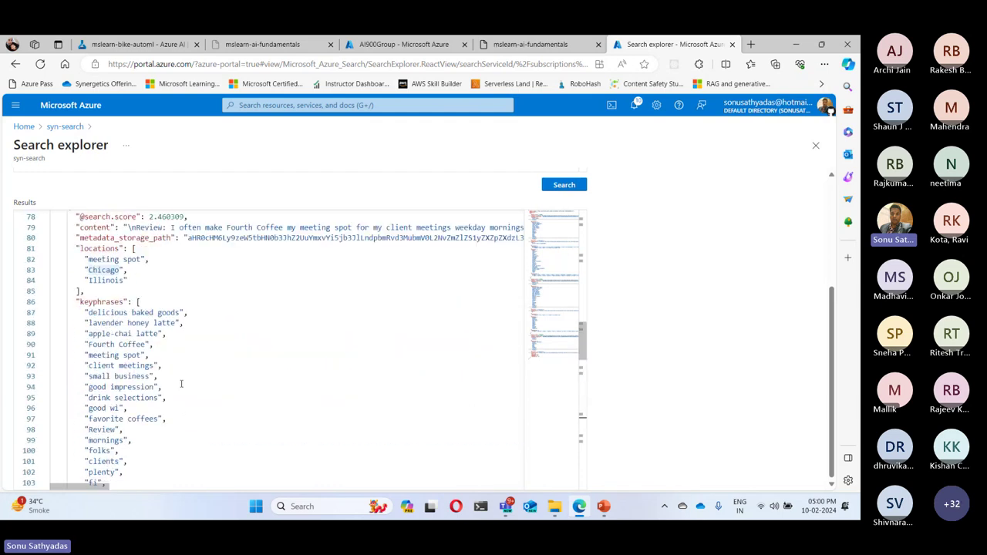
drag(83, 270, 128, 270)
scroll(195, 321, up, 2)
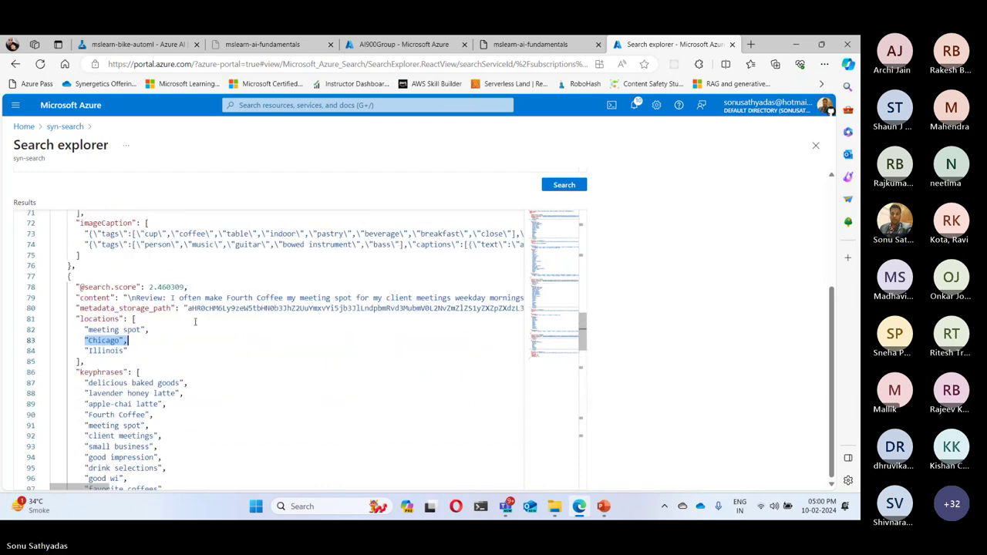
scroll(195, 321, up, 9)
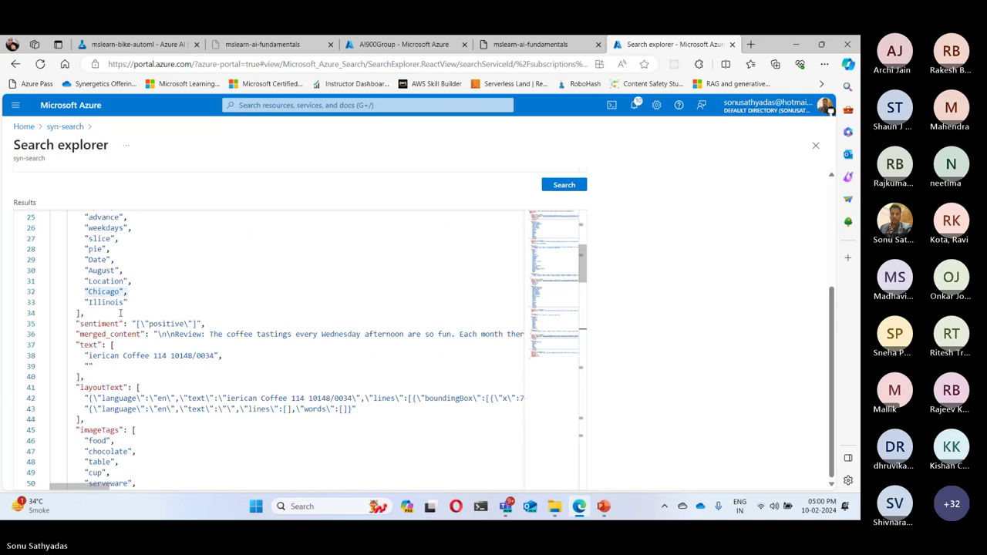
scroll(121, 312, up, 5)
drag(77, 322, 177, 321)
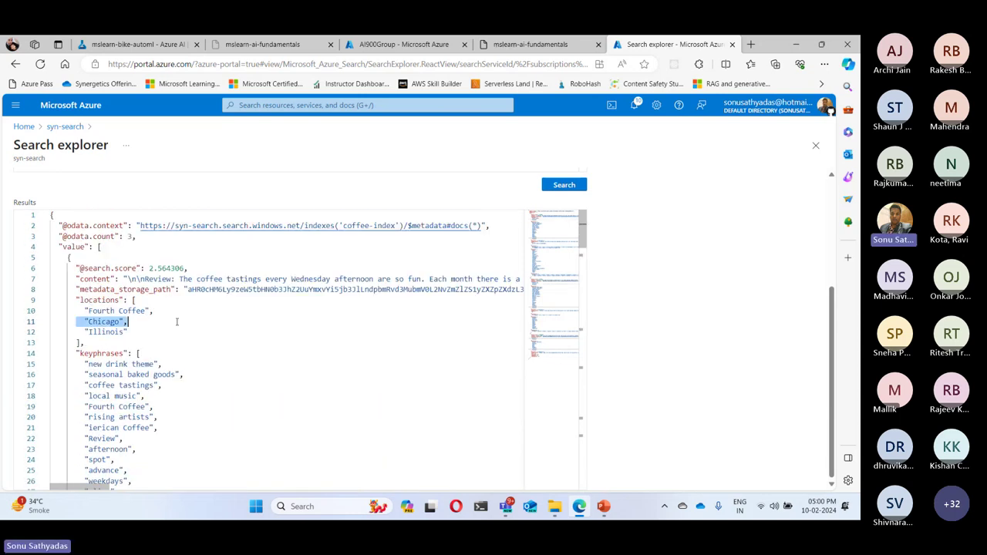
Copy the filter-by-sentiment JSON query with "search": "sentiment:'negative'" and "count": true from the lab instructions.
click(565, 44)
scroll(333, 198, down, 3)
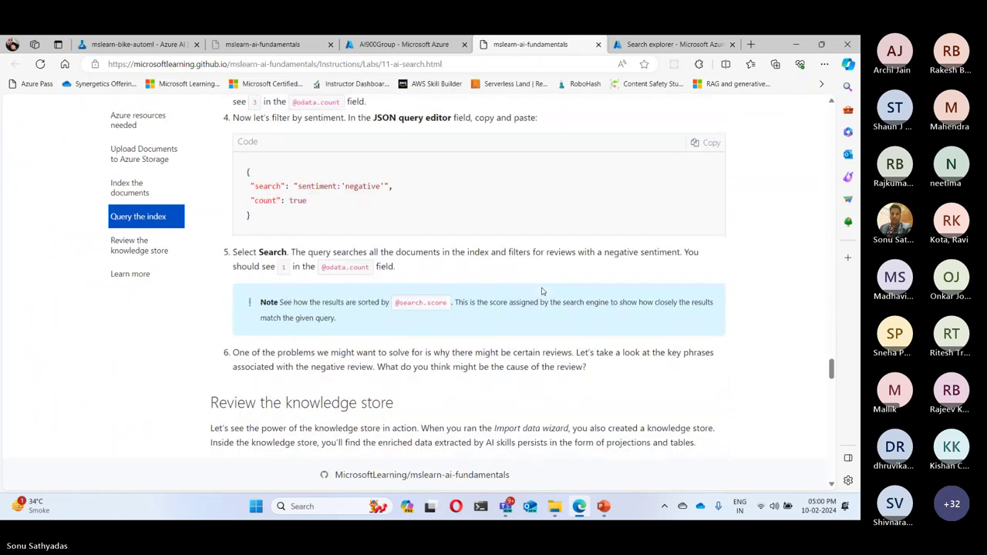
double_click(320, 190)
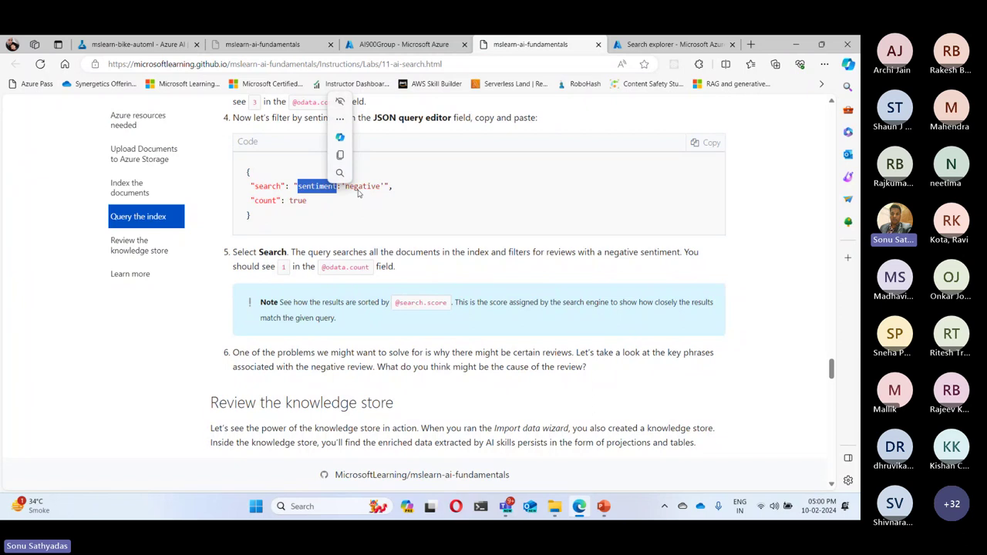
click(706, 143)
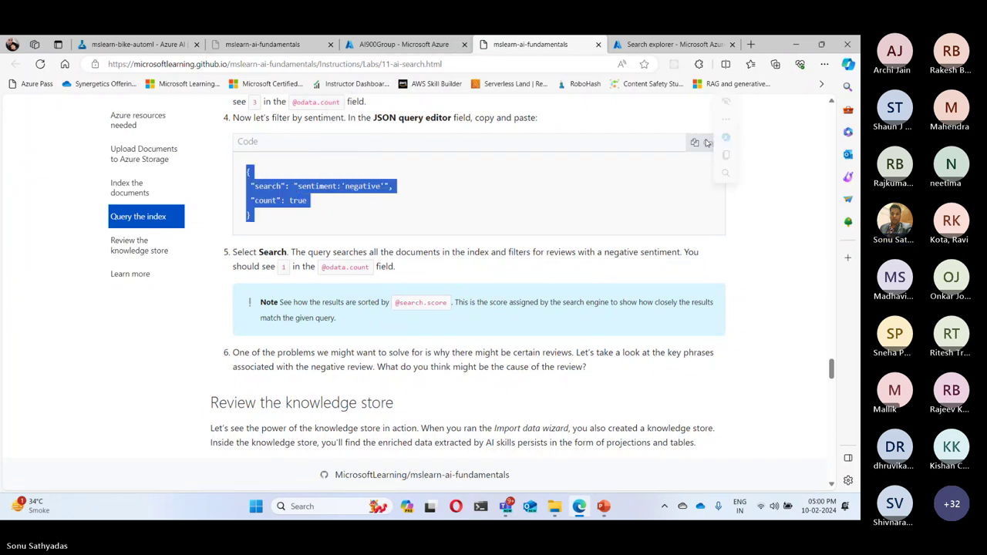
Replace the query in Search explorer's JSON query editor with the copied one searching for sentiment:'negative' with "count": true.
click(671, 44)
click(285, 359)
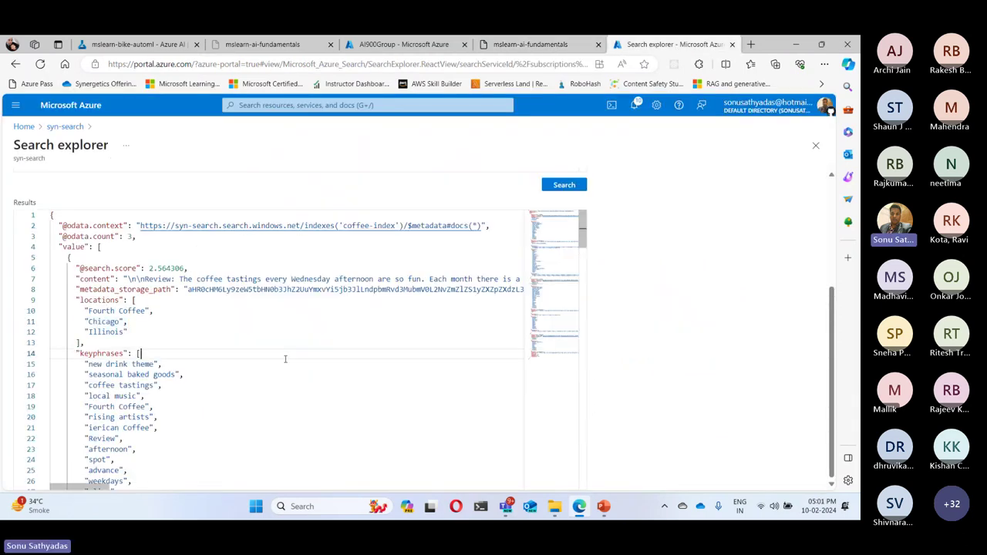
scroll(640, 329, up, 5)
click(115, 285)
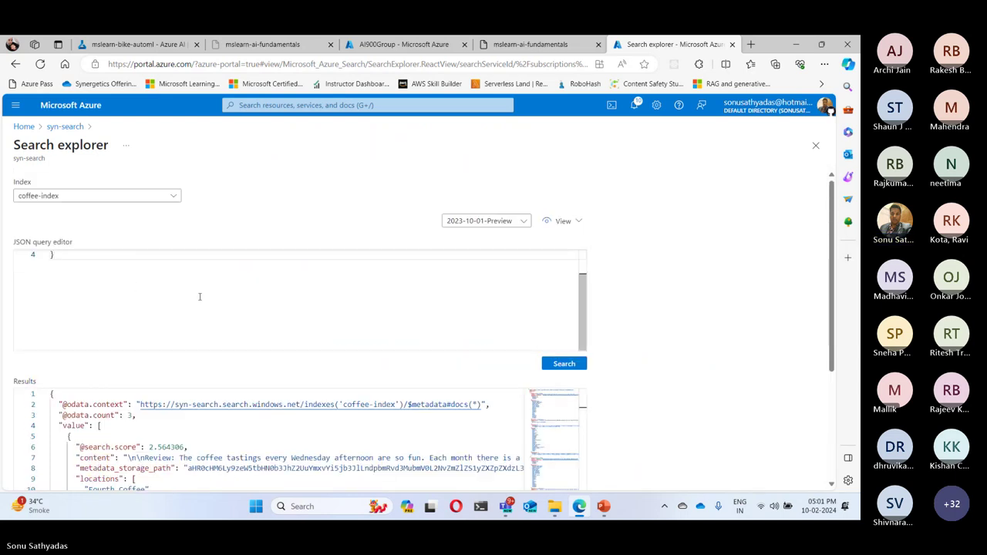
scroll(522, 295, up, 2)
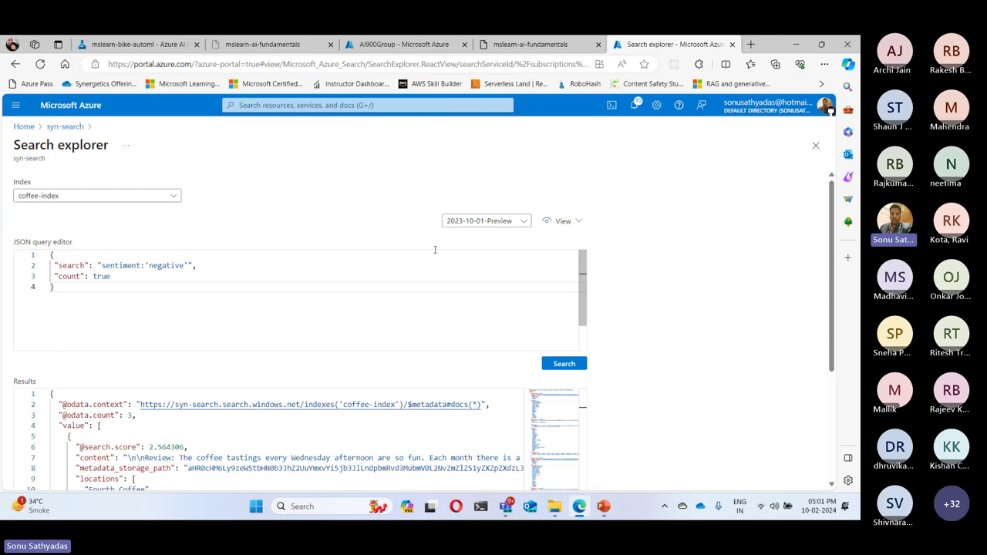
Run the sentiment:'negative' search and check the sentiment field of the returned review.
click(563, 365)
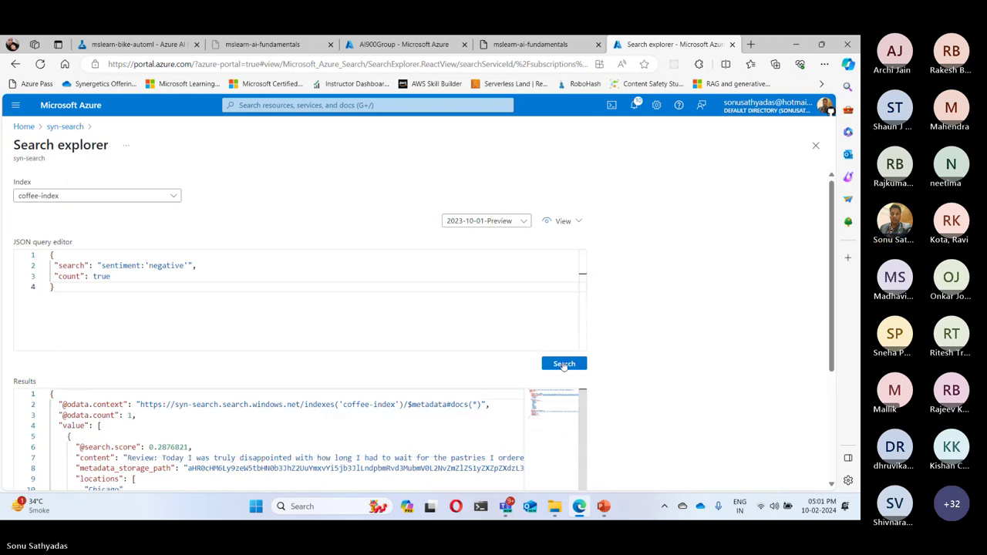
scroll(367, 352, down, 5)
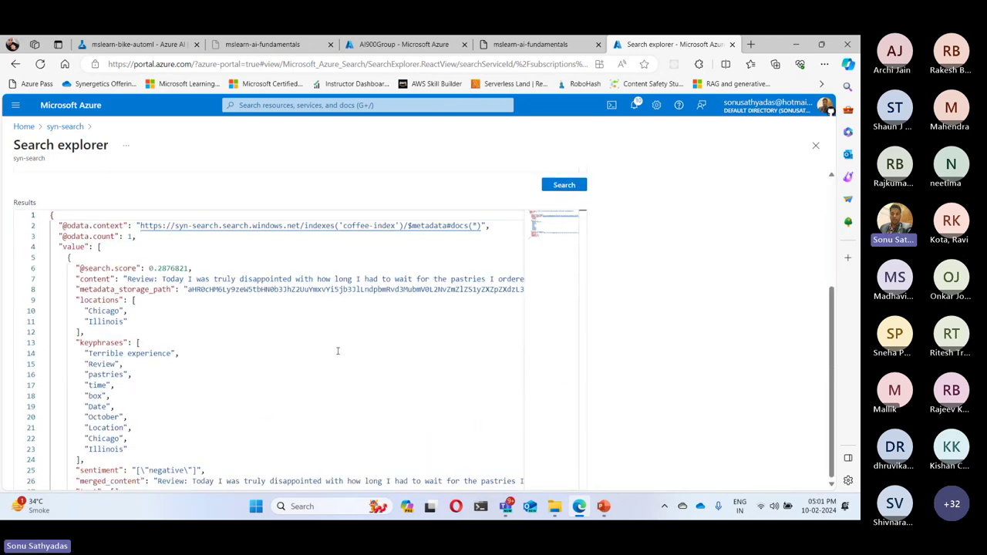
scroll(135, 328, down, 3)
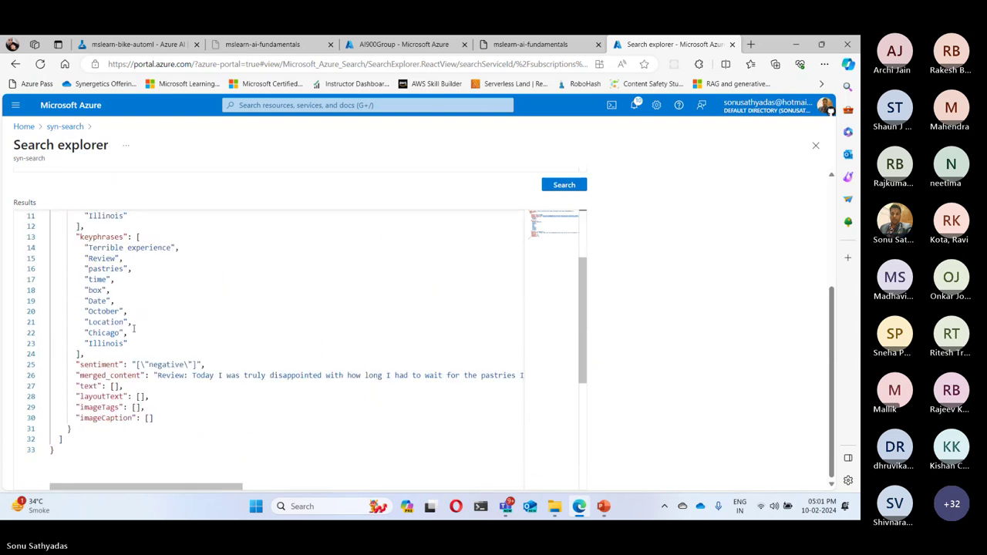
click(79, 364)
drag(78, 364, 243, 368)
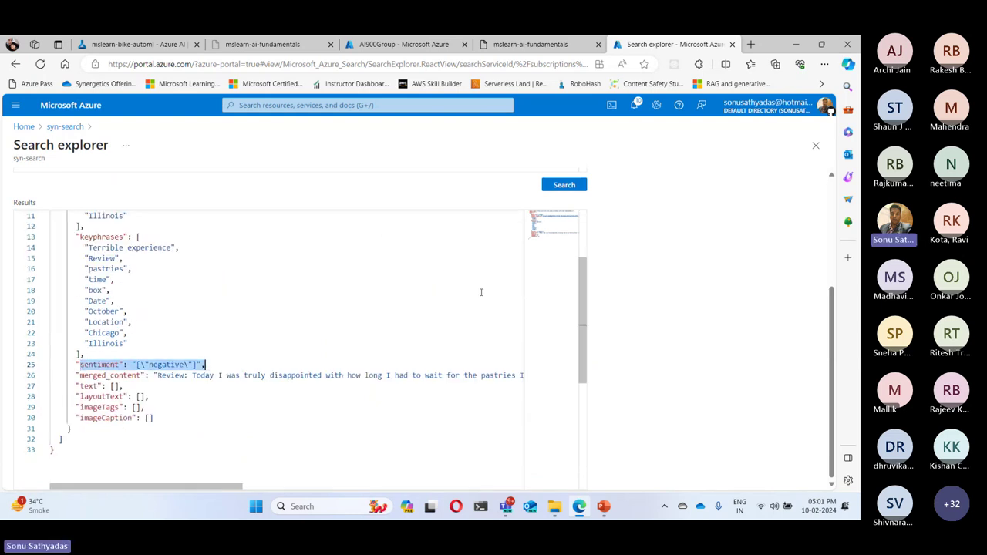
scroll(481, 292, up, 3)
scroll(226, 407, down, 5)
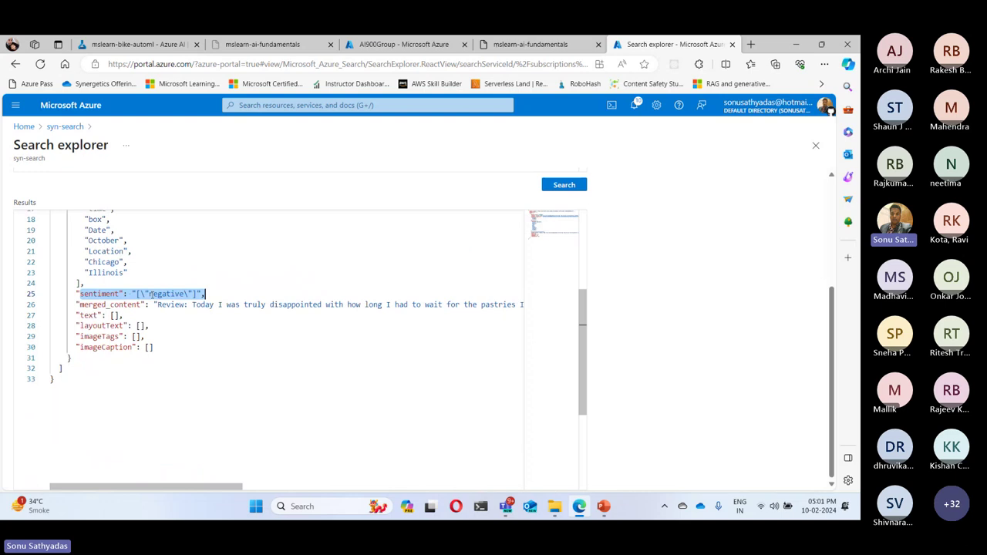
Read the lab's "Review the knowledge store" instructions on reaching the knowledge-store container.
click(563, 47)
scroll(562, 332, down, 2)
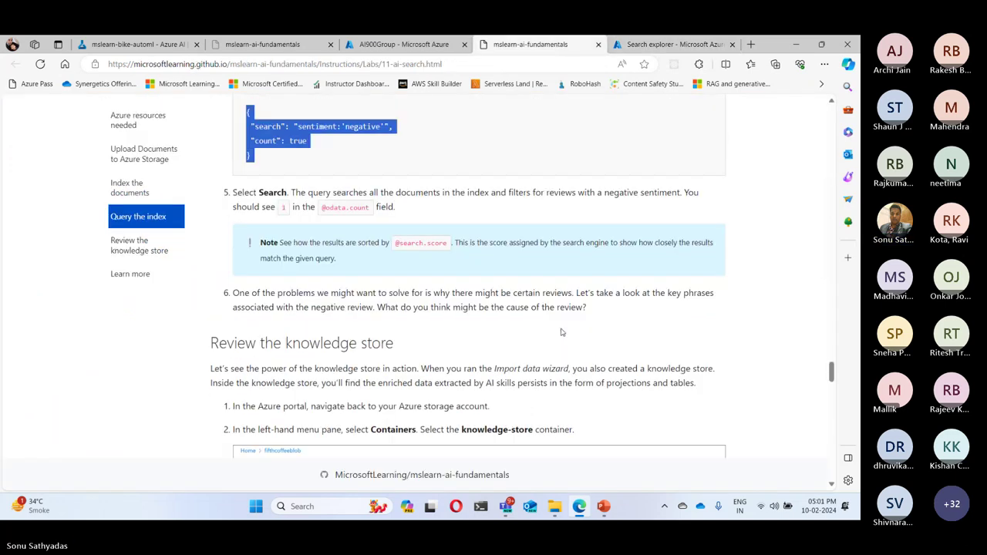
scroll(561, 332, down, 2)
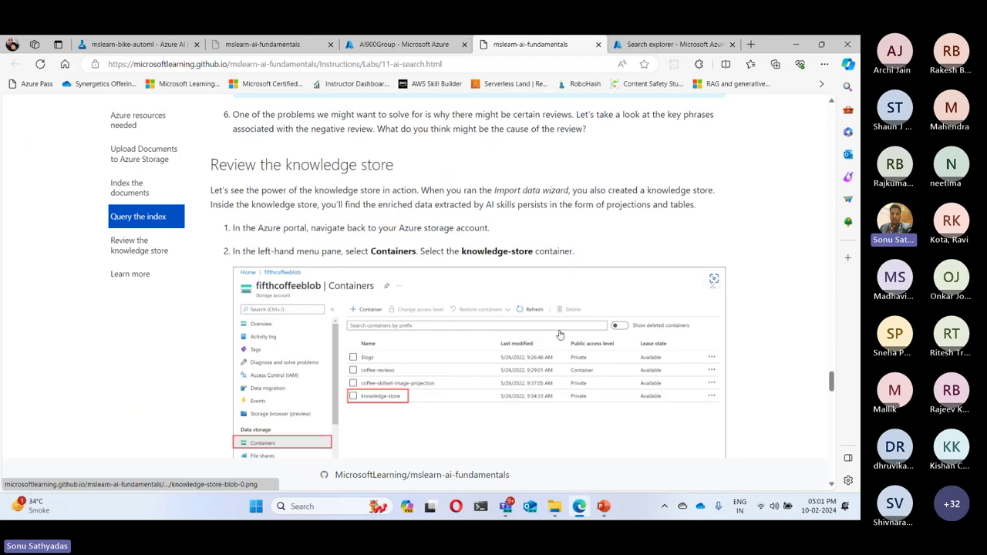
scroll(560, 334, up, 3)
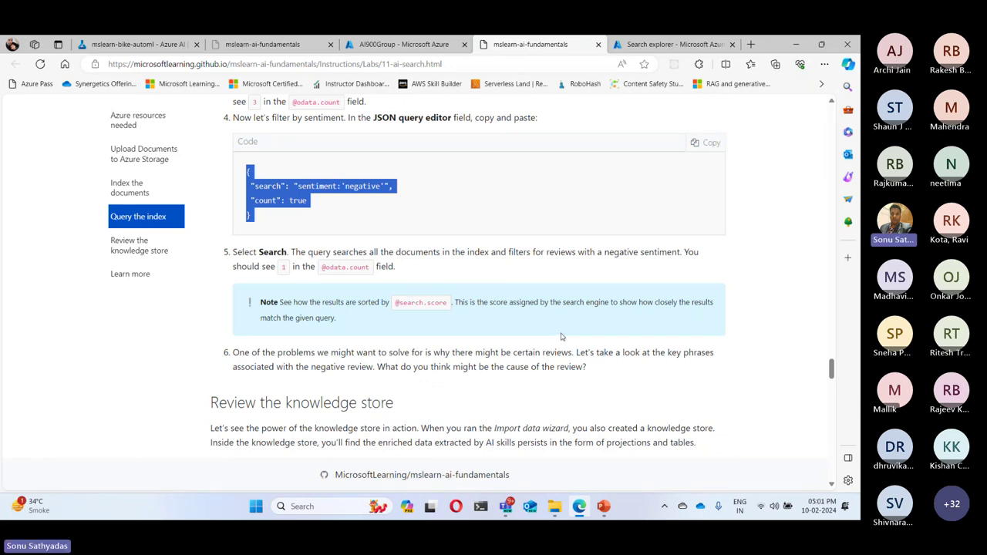
scroll(561, 337, down, 2)
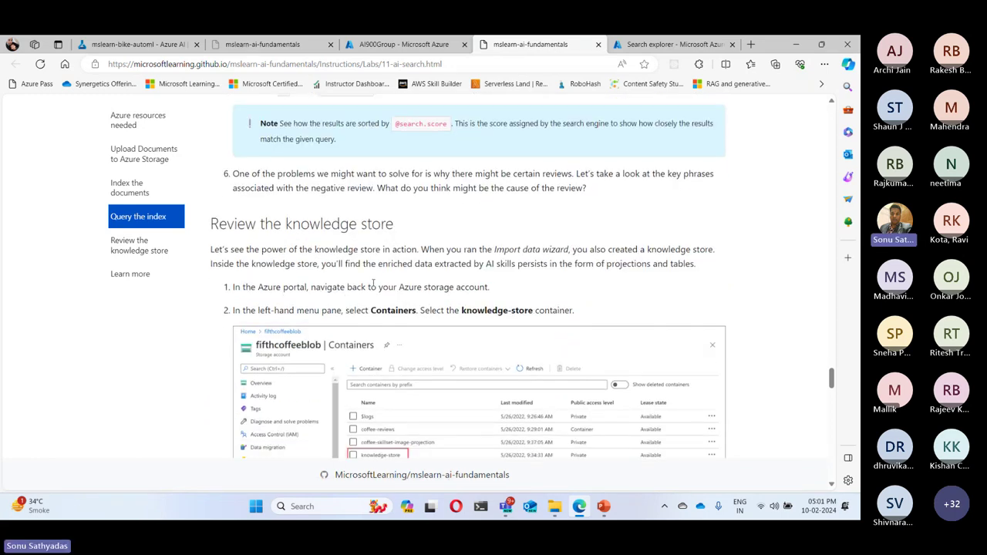
scroll(373, 284, down, 1)
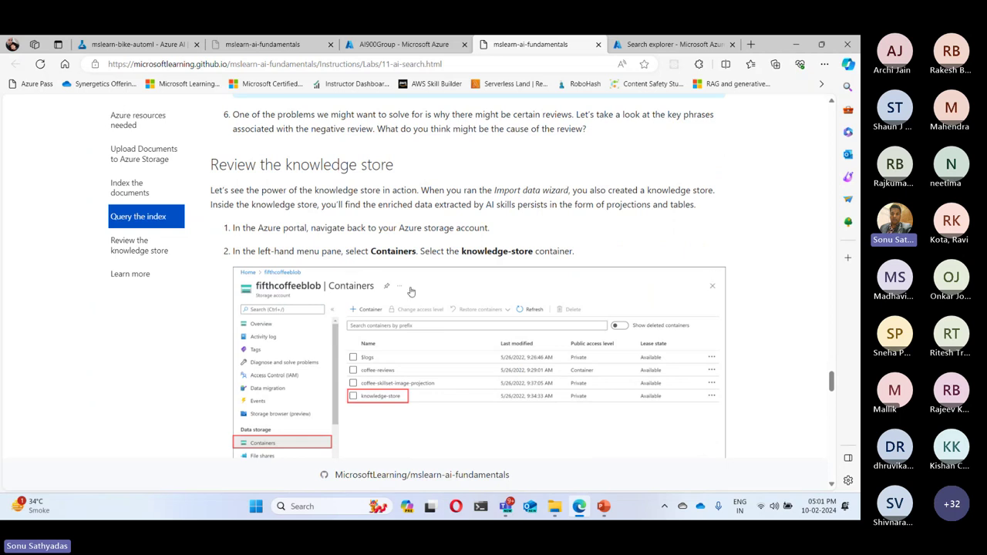
Open the knowledge-store container of the synmlstorage storage account in the Azure portal.
click(664, 45)
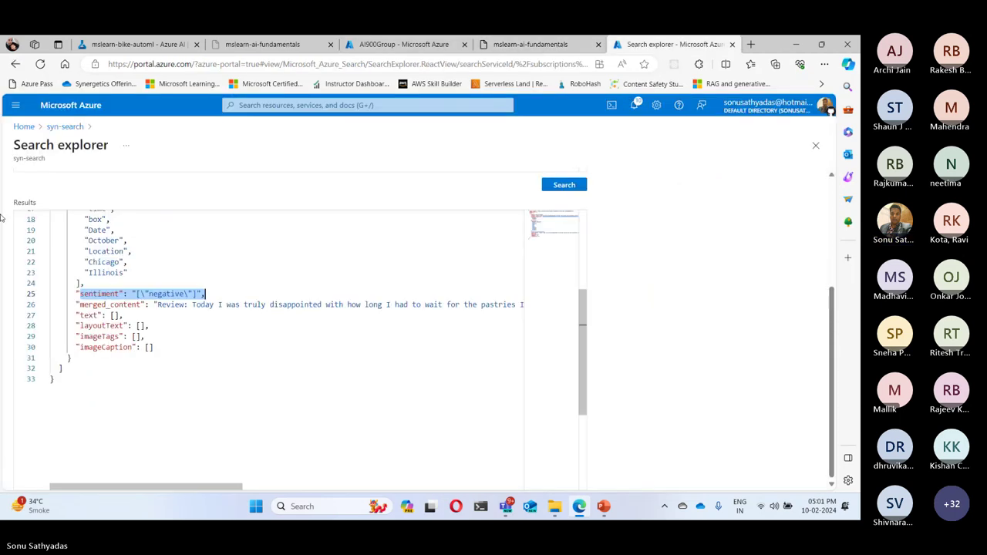
click(33, 129)
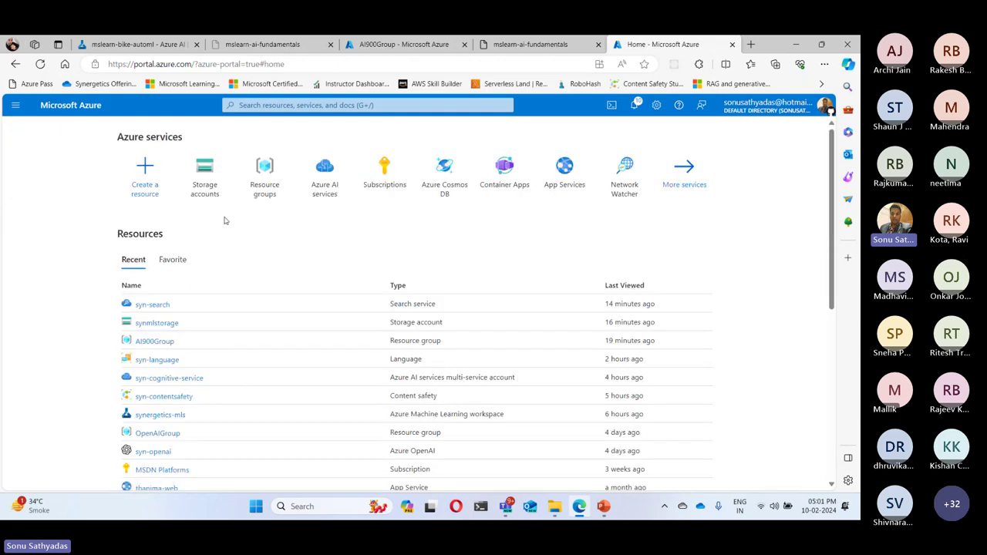
click(158, 324)
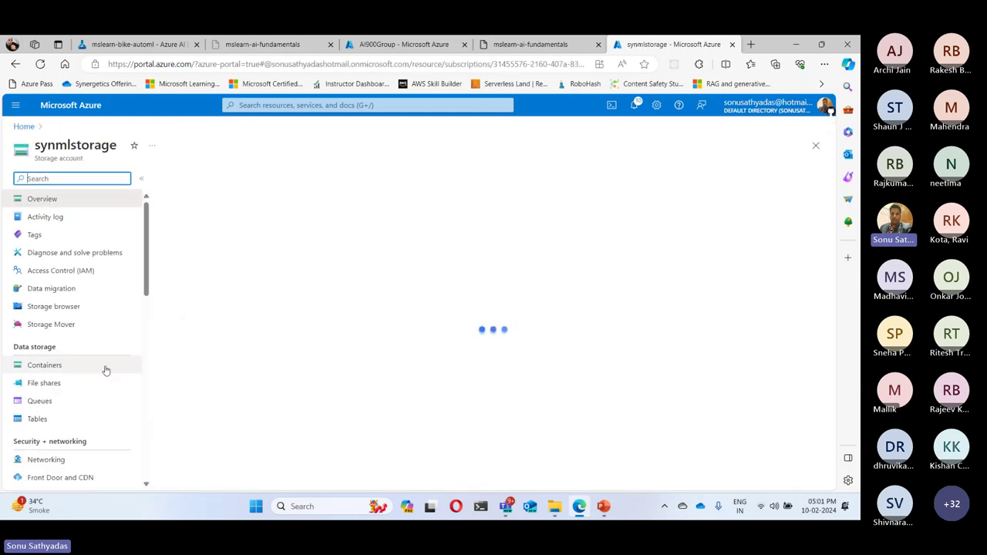
click(44, 382)
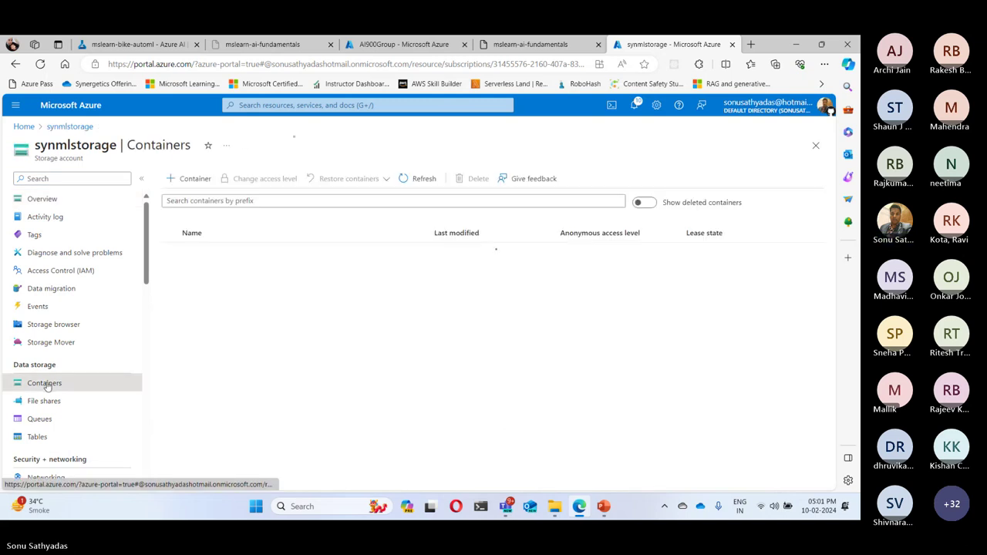
click(209, 359)
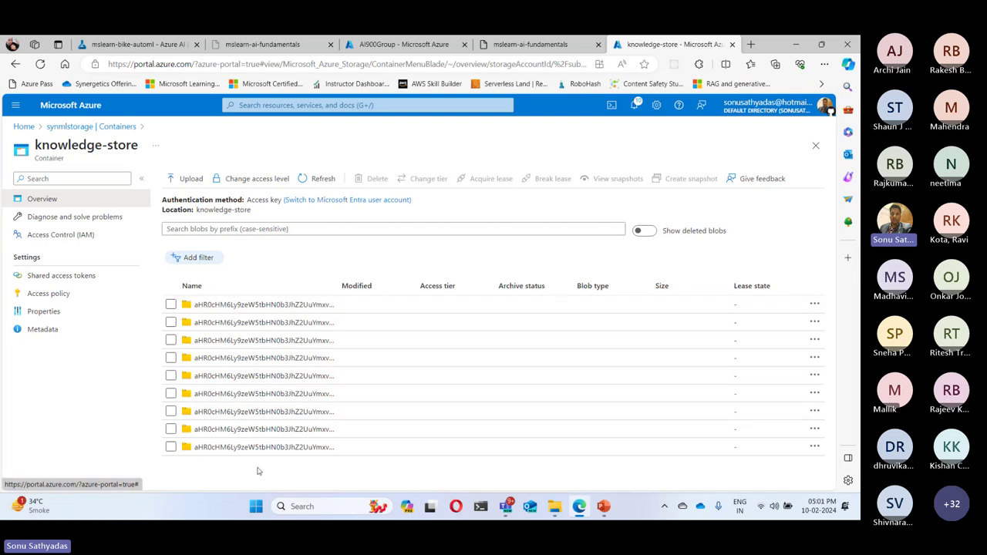
Download objectprojection.json from the first folder of the knowledge-store container.
click(266, 306)
click(229, 323)
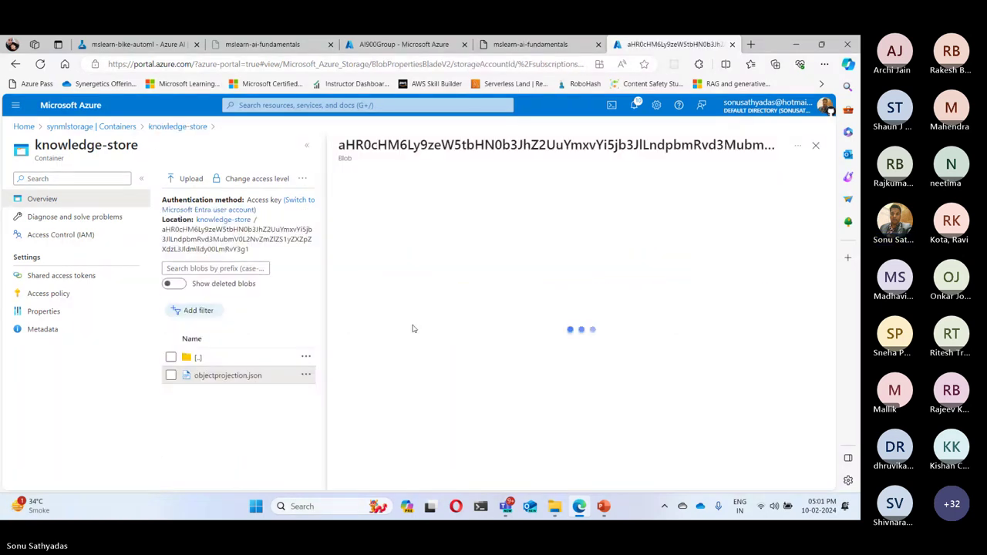
click(460, 182)
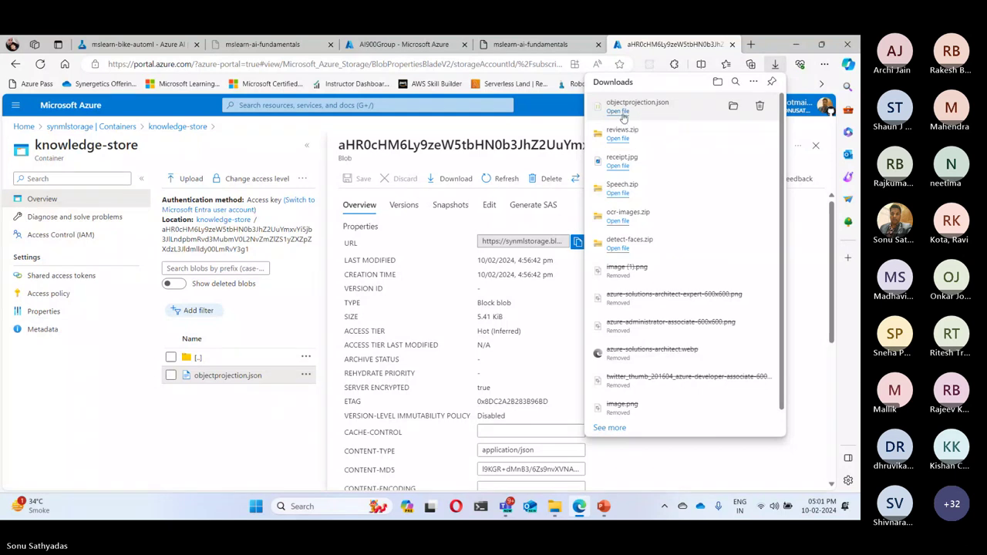
Open the downloaded objectprojection.json in Visual Studio Code and format the document.
click(619, 111)
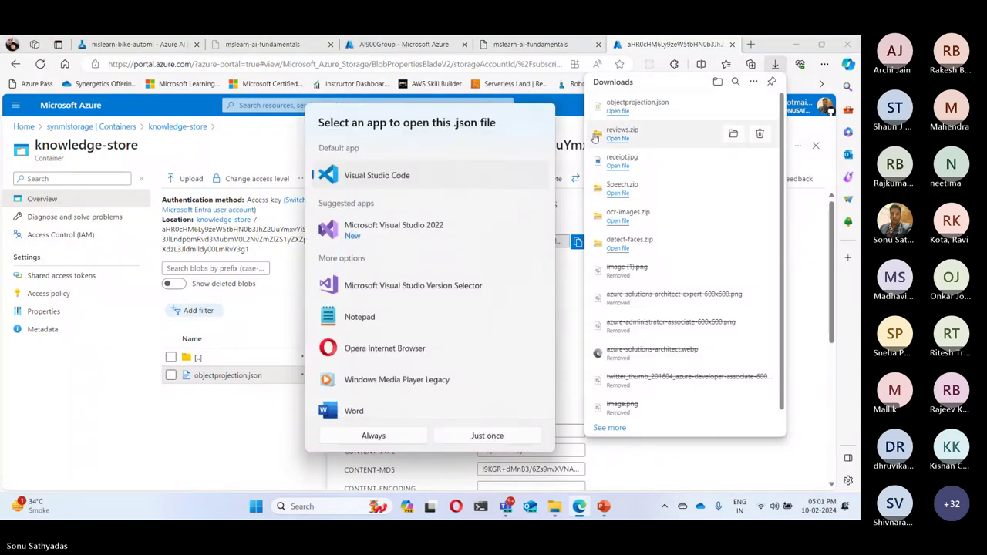
double_click(406, 179)
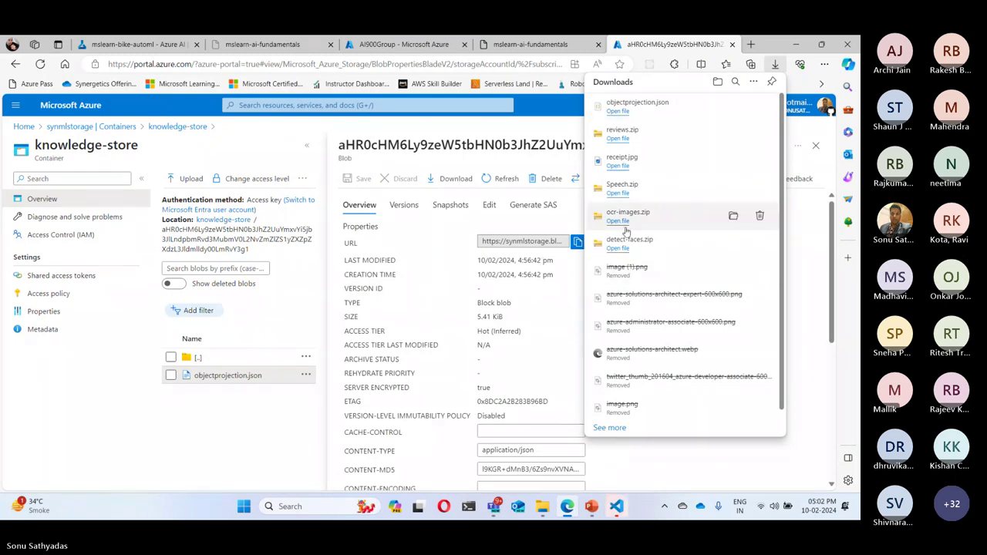
click(618, 507)
right_click(344, 194)
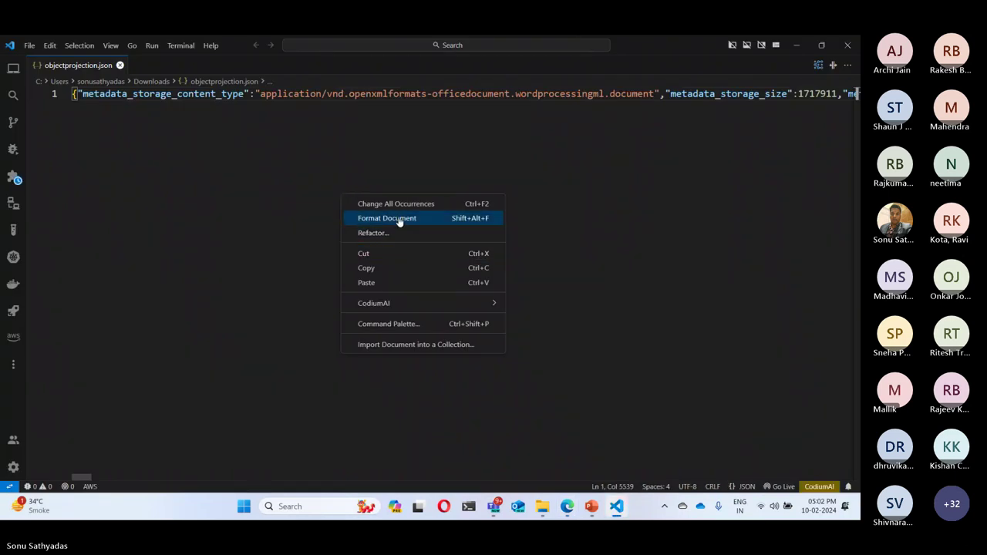
click(399, 219)
Examine the document metadata, keyPhrases and sentimentScore entries in objectprojection.json, starting from the beginning of the file.
scroll(413, 227, up, 10)
scroll(417, 232, up, 7)
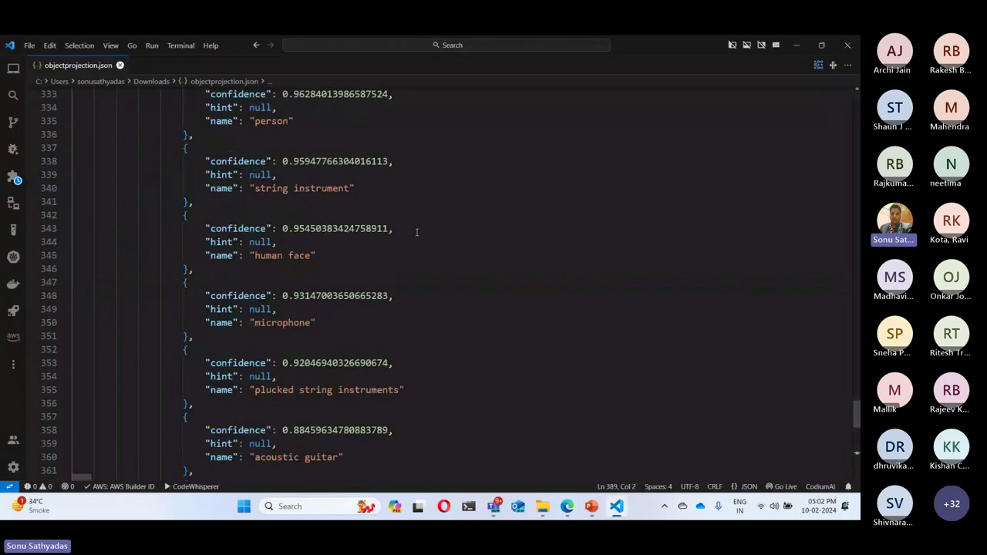
scroll(417, 232, up, 20)
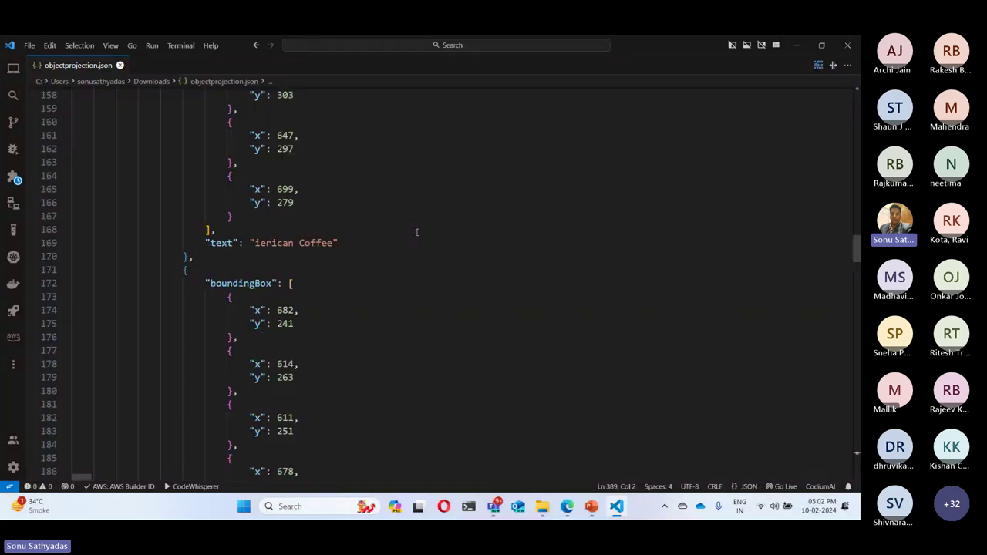
scroll(416, 232, up, 7)
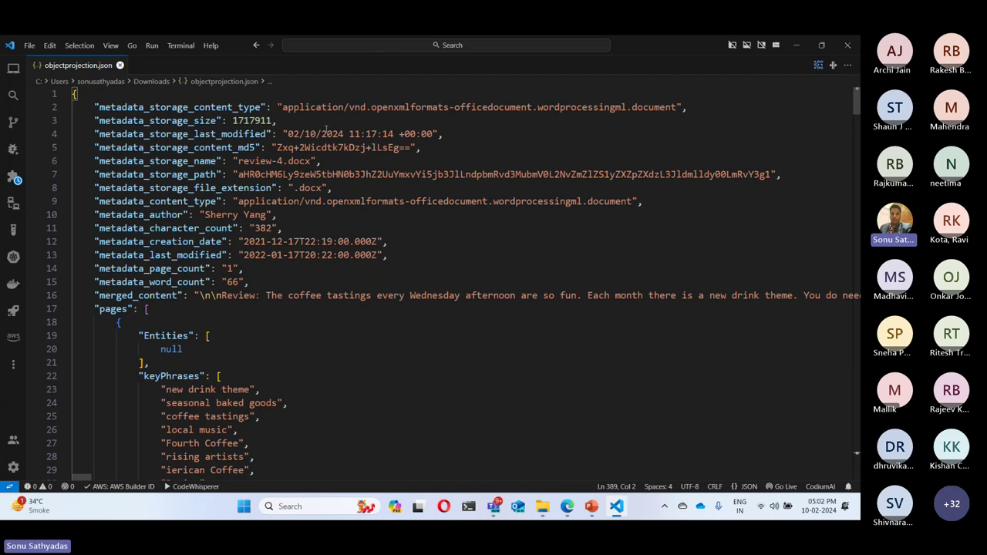
scroll(185, 321, down, 3)
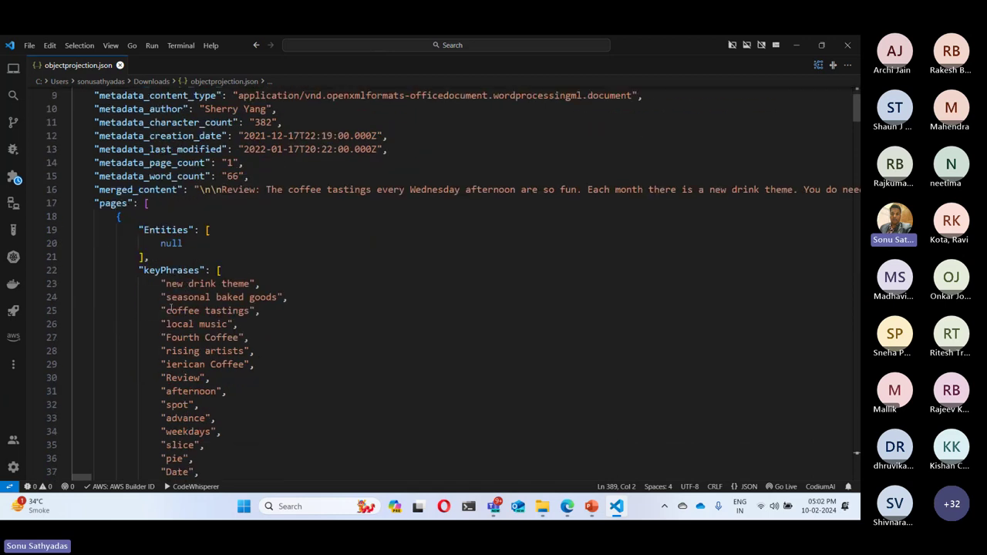
drag(127, 267, 282, 355)
scroll(282, 355, down, 7)
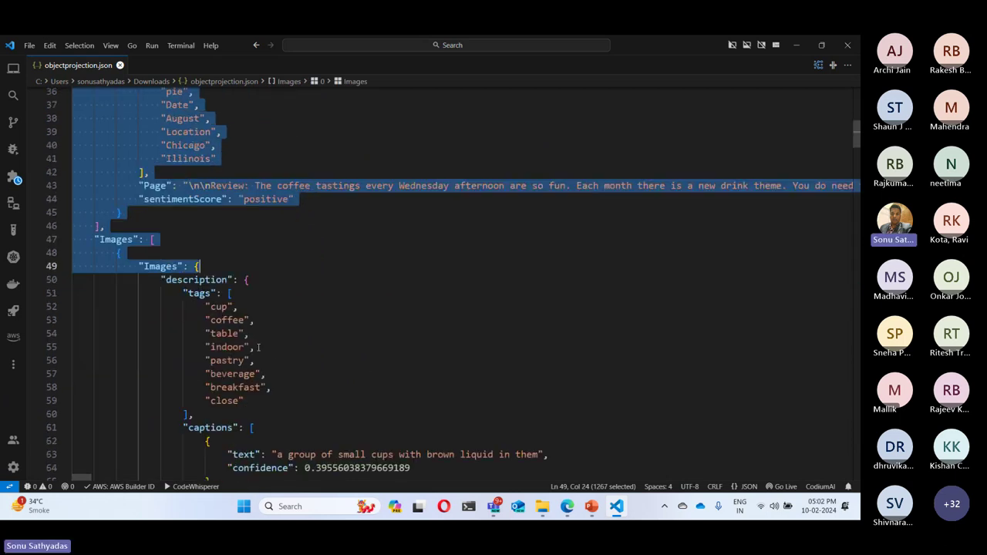
click(196, 179)
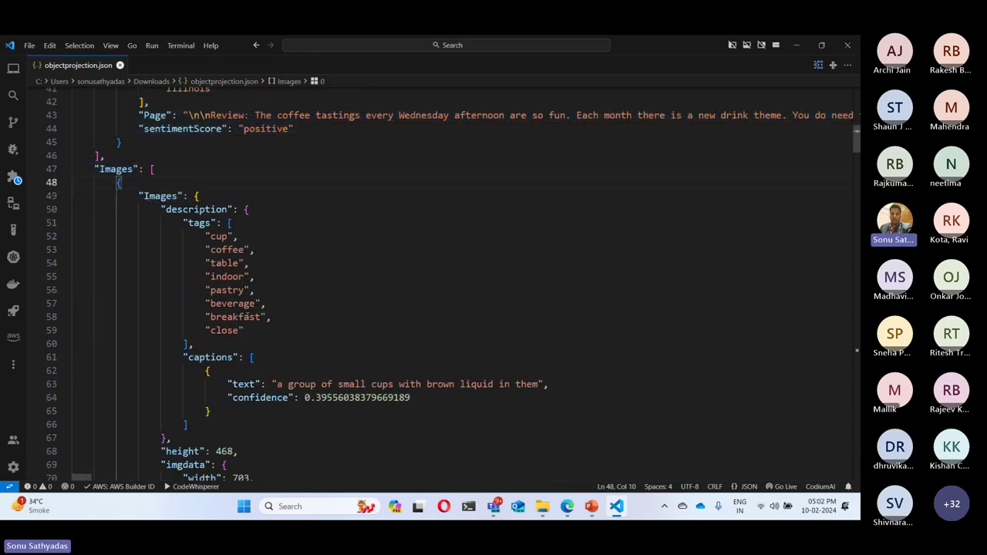
Examine the image description tags, captions and imgdata in objectprojection.json, and close the file's editor window.
scroll(252, 287, down, 2)
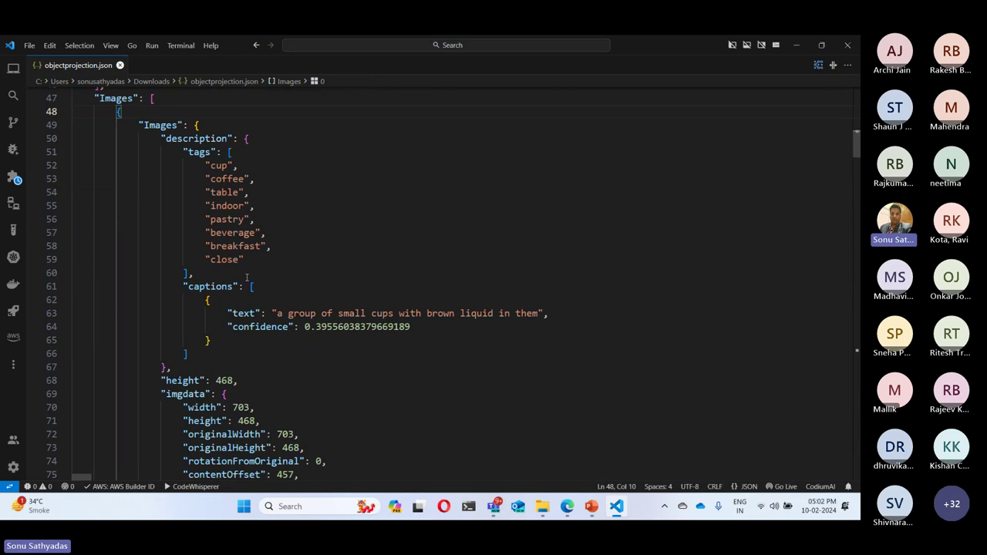
scroll(247, 277, down, 10)
scroll(249, 277, up, 10)
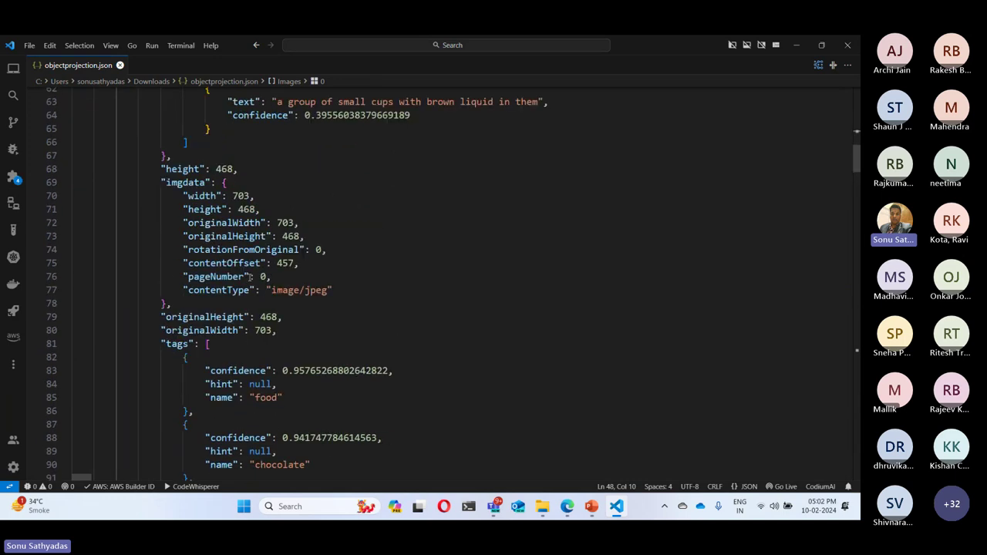
click(207, 251)
drag(184, 251, 547, 278)
drag(272, 278, 213, 265)
scroll(547, 338, down, 15)
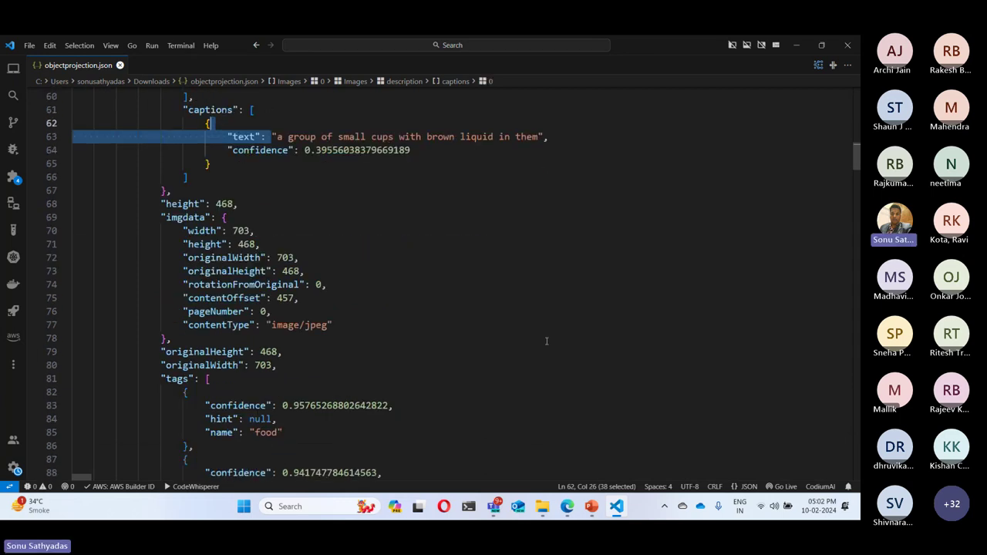
click(848, 47)
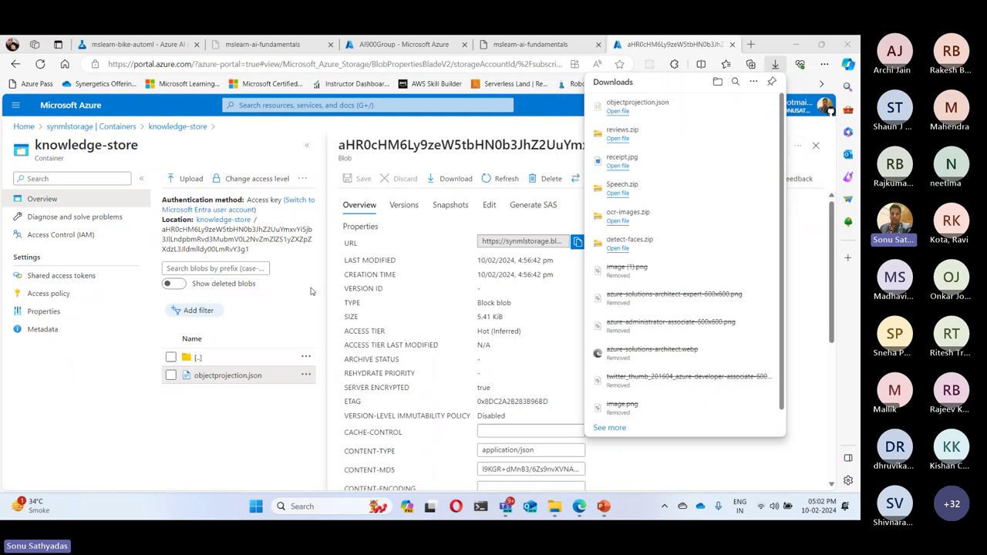
Return to the synmlstorage container list, look over the folders in knowledge-store and close that portal page.
click(250, 324)
click(815, 145)
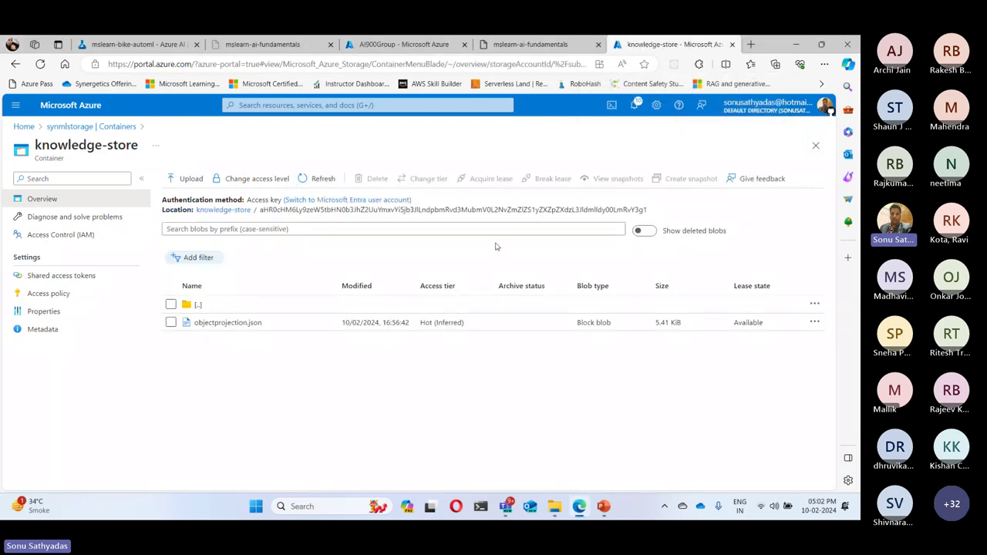
click(815, 145)
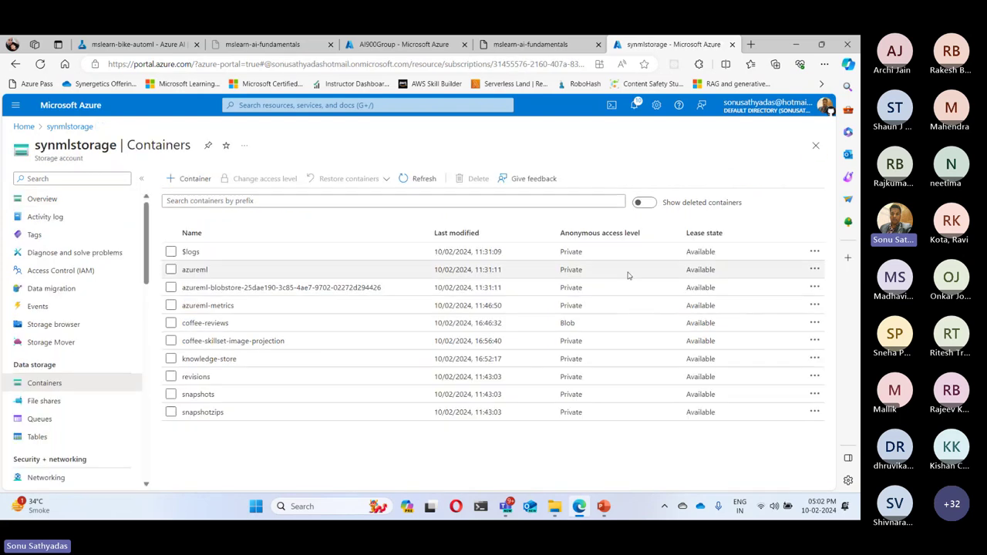
click(210, 359)
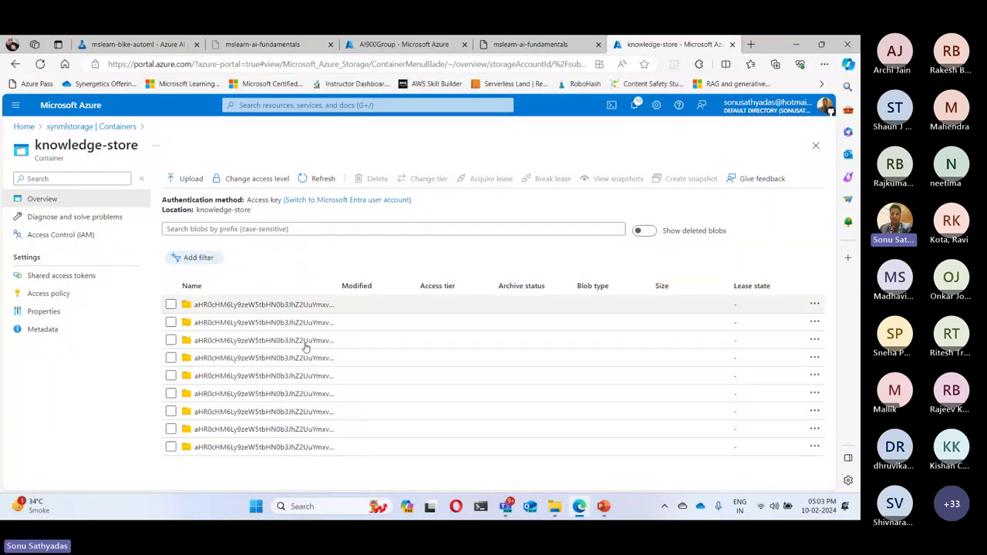
click(732, 44)
Read the lab instructions on viewing the .jpg files stored in the coffee-skillset-image-projection container.
scroll(694, 325, down, 5)
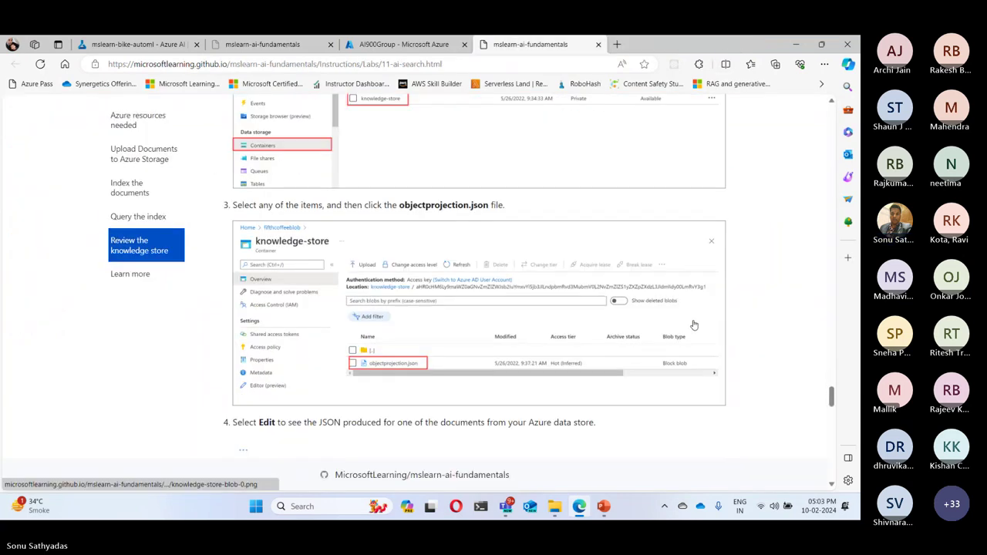
scroll(694, 325, down, 10)
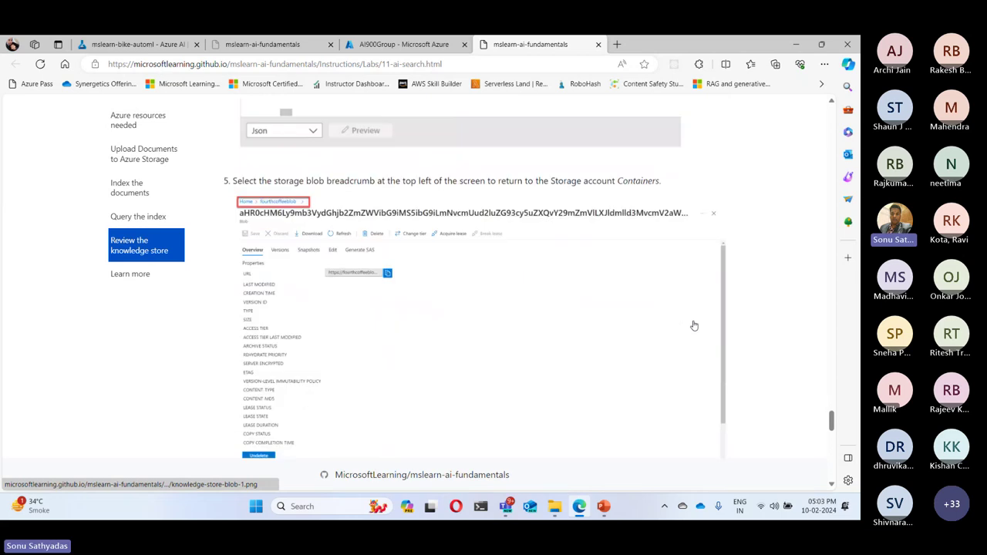
scroll(692, 324, down, 5)
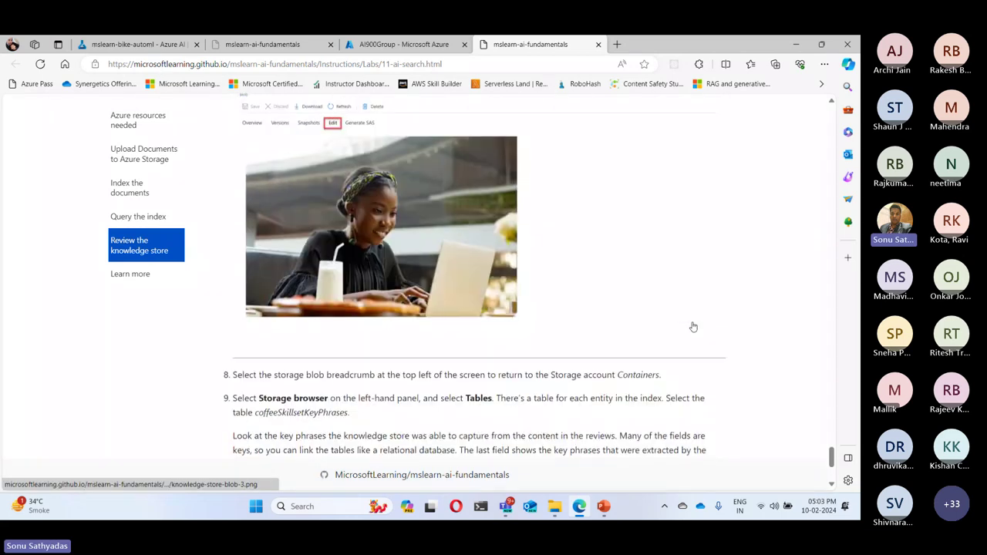
scroll(693, 332, up, 3)
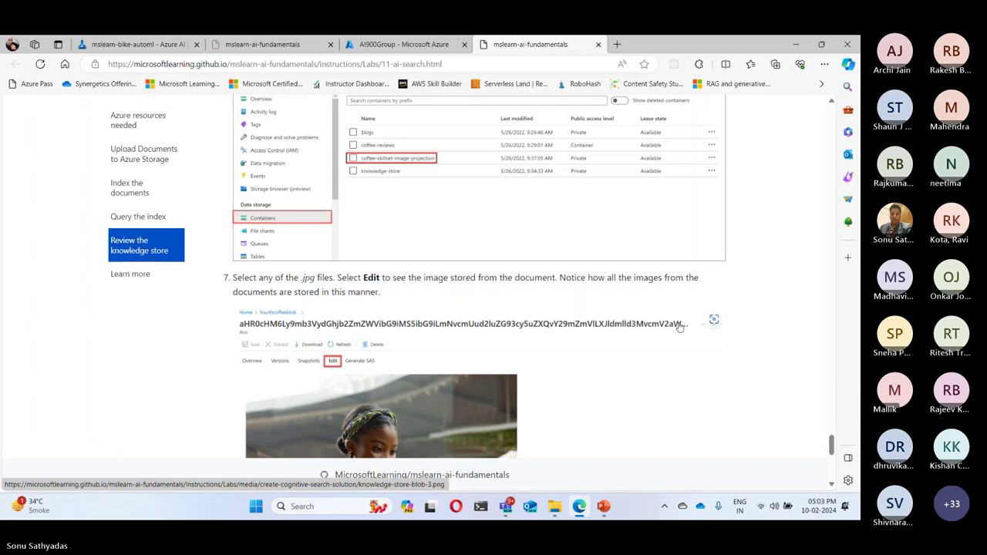
scroll(583, 135, up, 1)
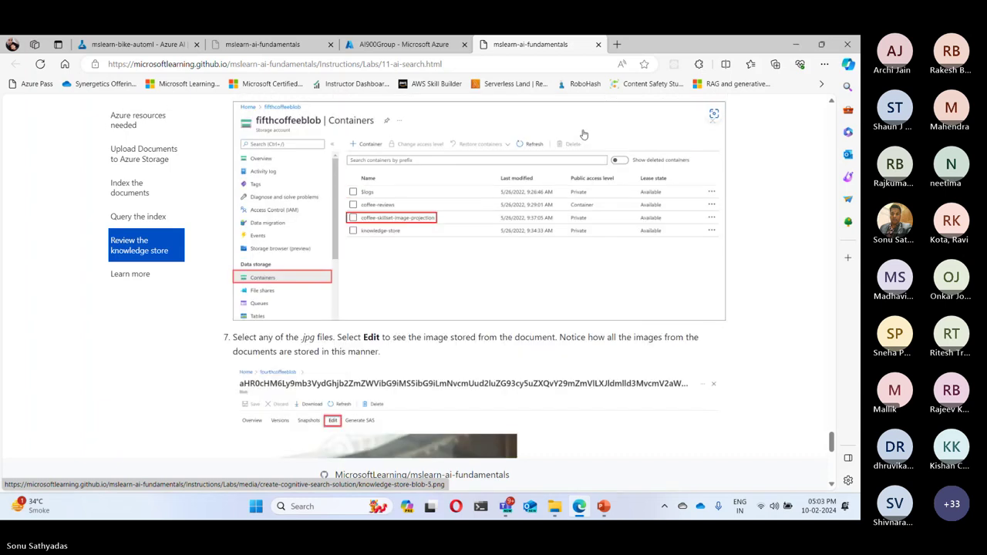
Open the coffee-skillset-image-projection container of the synmlstorage storage account from the AI900Group resources.
click(357, 47)
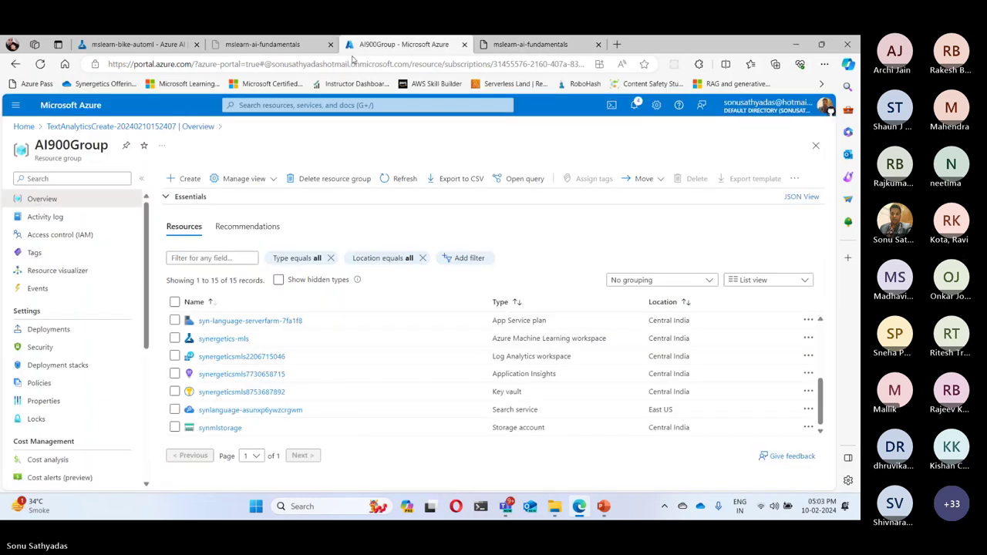
click(209, 429)
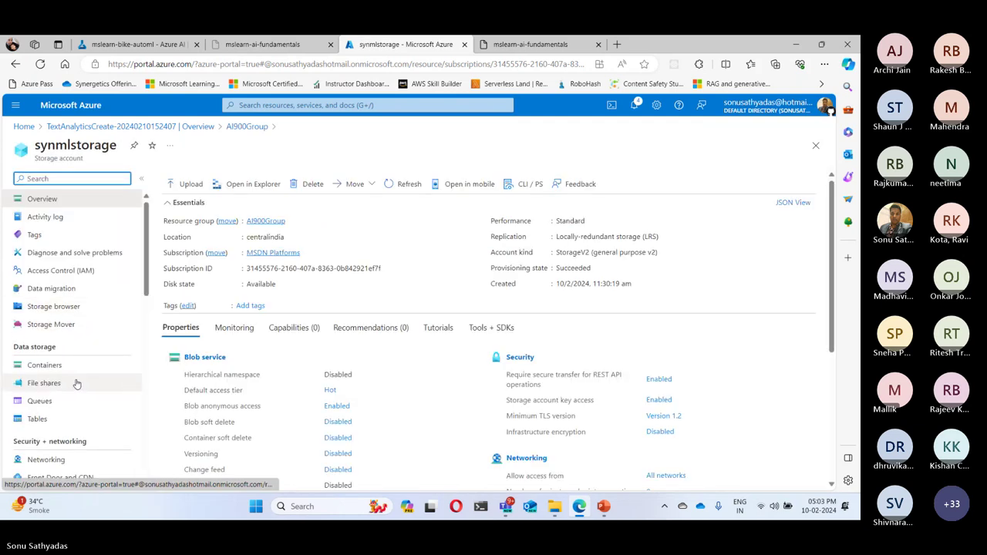
click(42, 385)
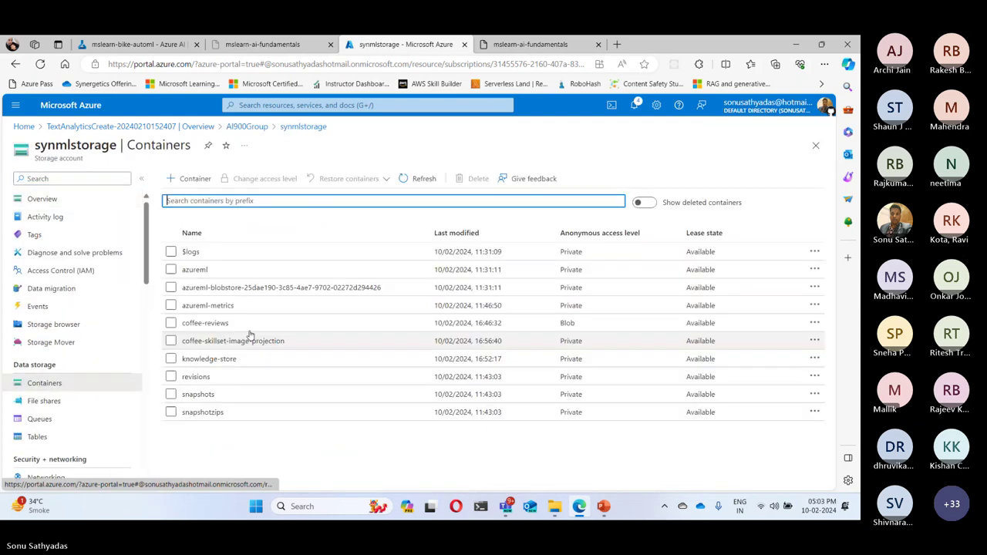
click(243, 343)
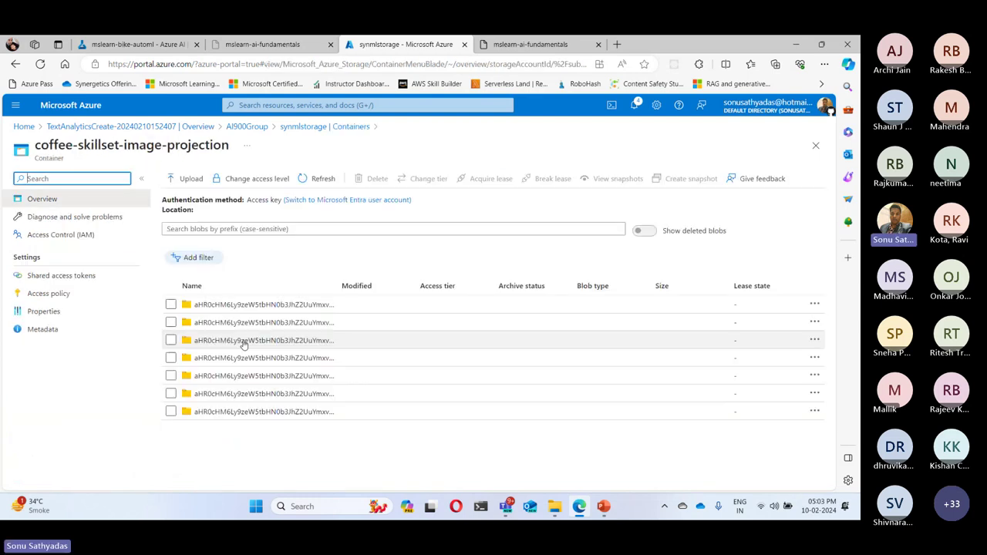
Download tableprojection_Images_0_imgdata.jpg from the container's third folder and view the image.
click(243, 345)
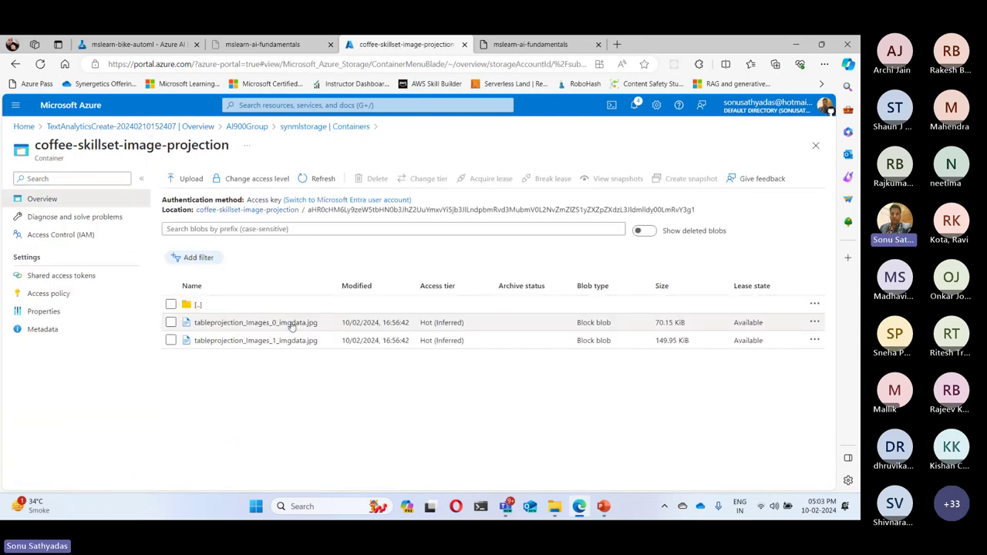
click(293, 324)
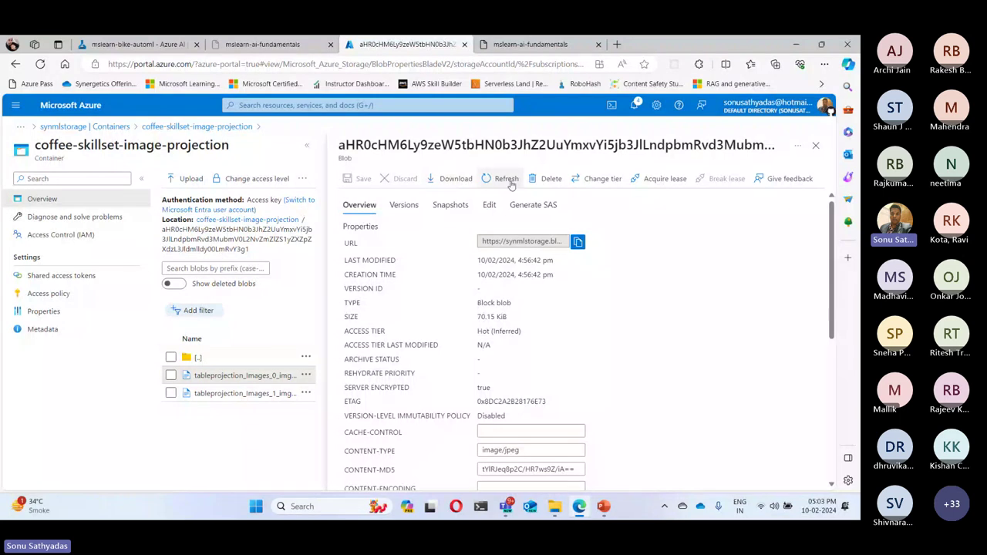
click(449, 178)
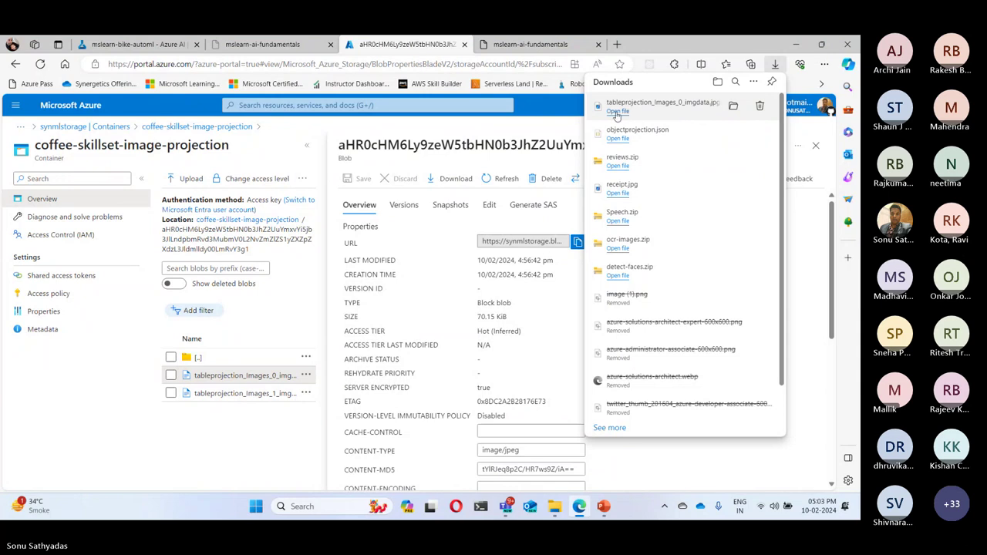
click(617, 111)
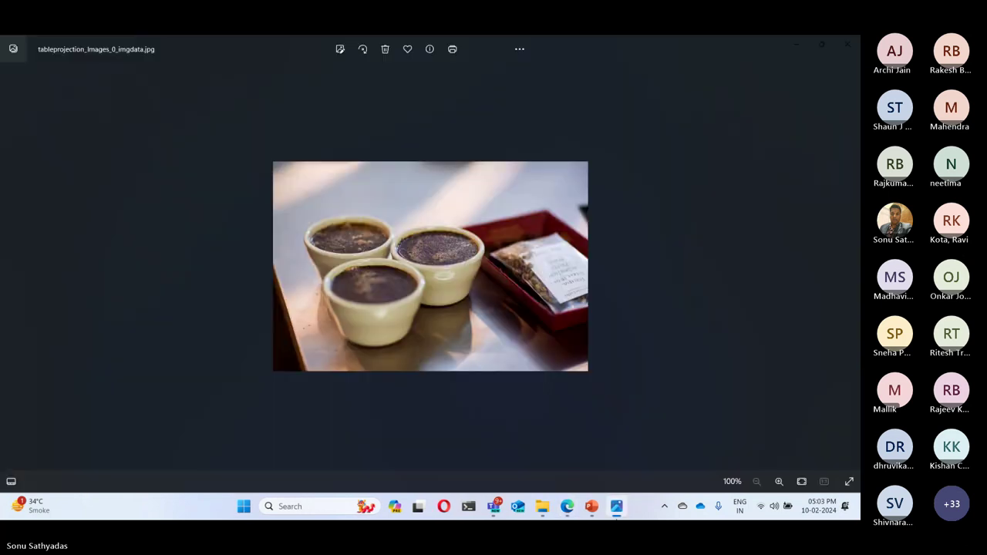
click(849, 47)
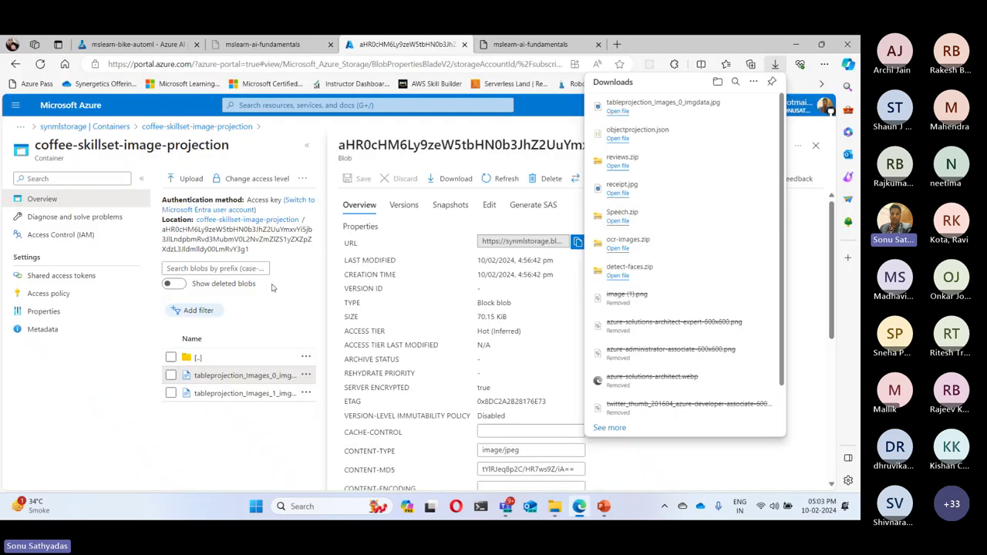
click(336, 263)
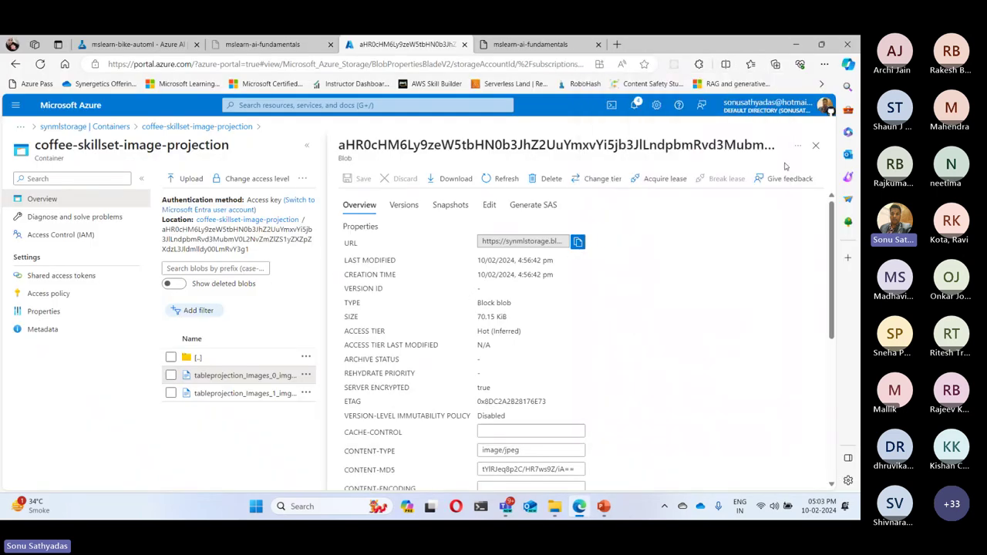
Return to the synmlstorage container list and select the coffee-skillset-image-projection and knowledge-store containers.
click(813, 149)
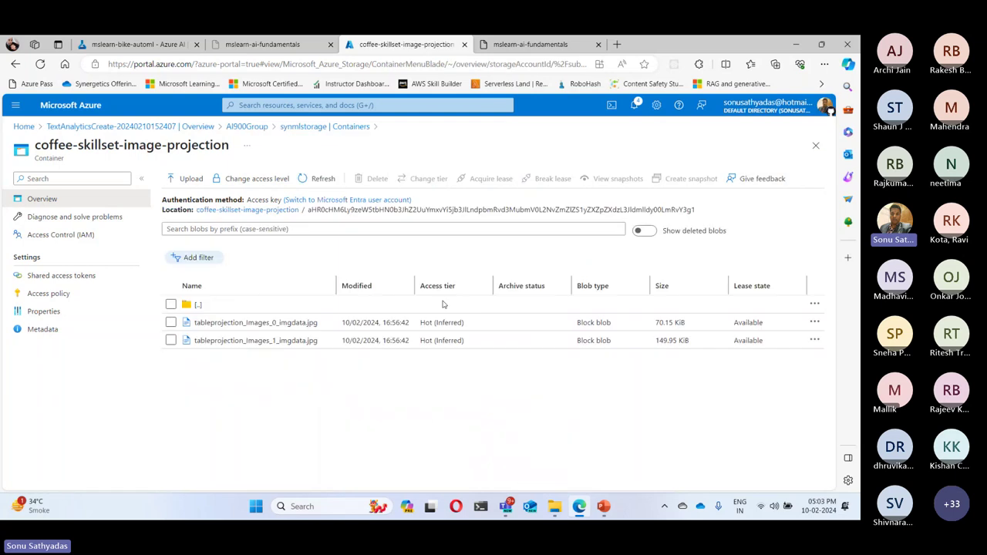
click(814, 147)
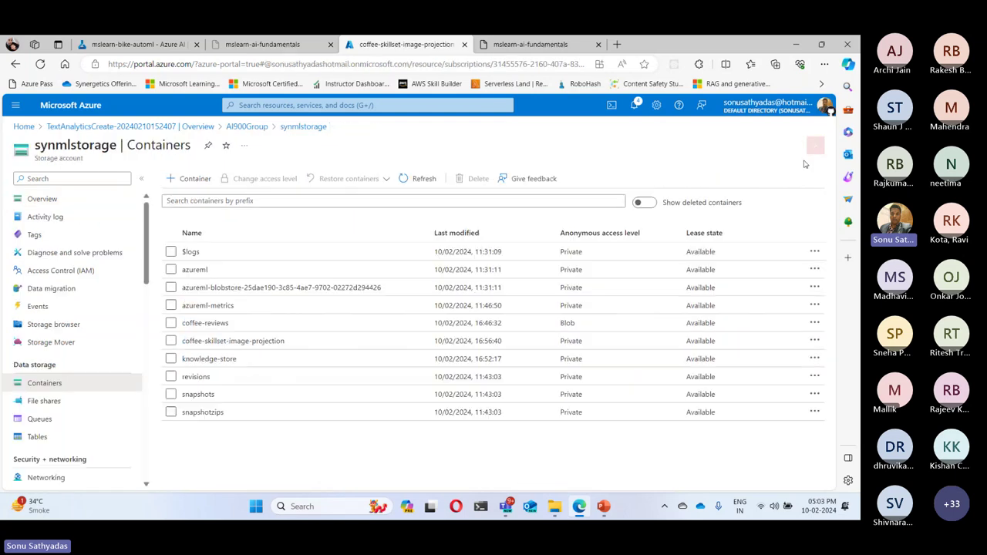
click(173, 342)
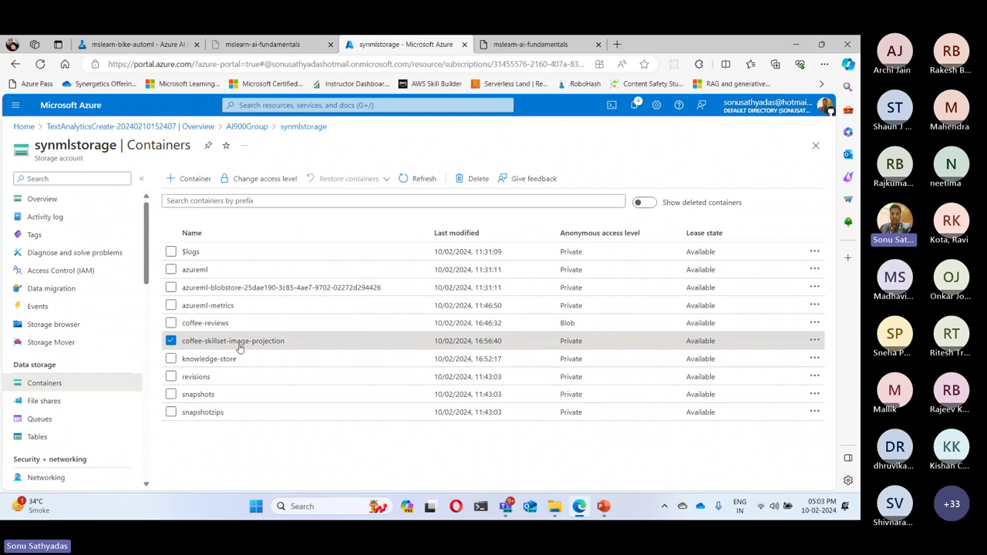
click(171, 359)
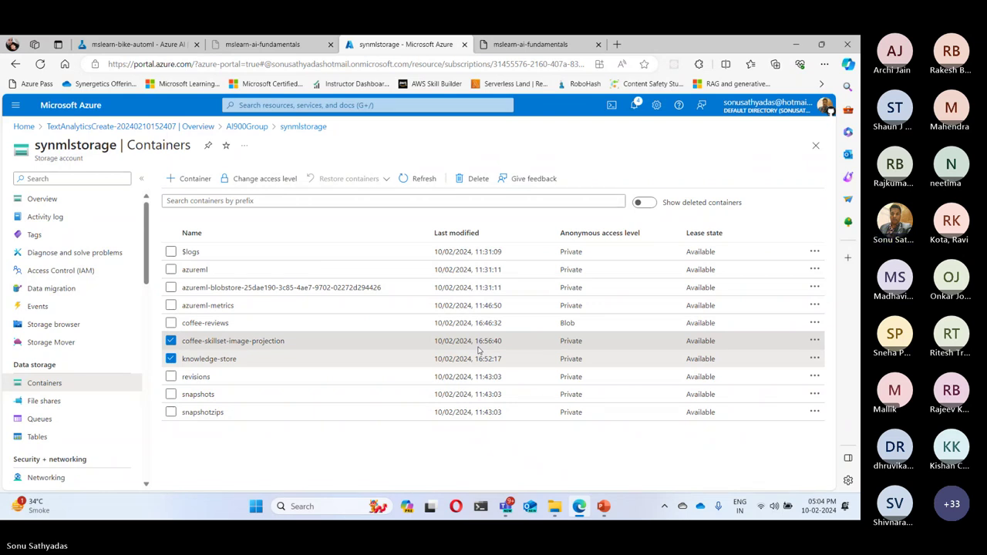
Read the remaining lab instructions on the coffeeSkillsetKeyPhrases table, close the lab page and minimize the browser.
click(795, 44)
click(585, 508)
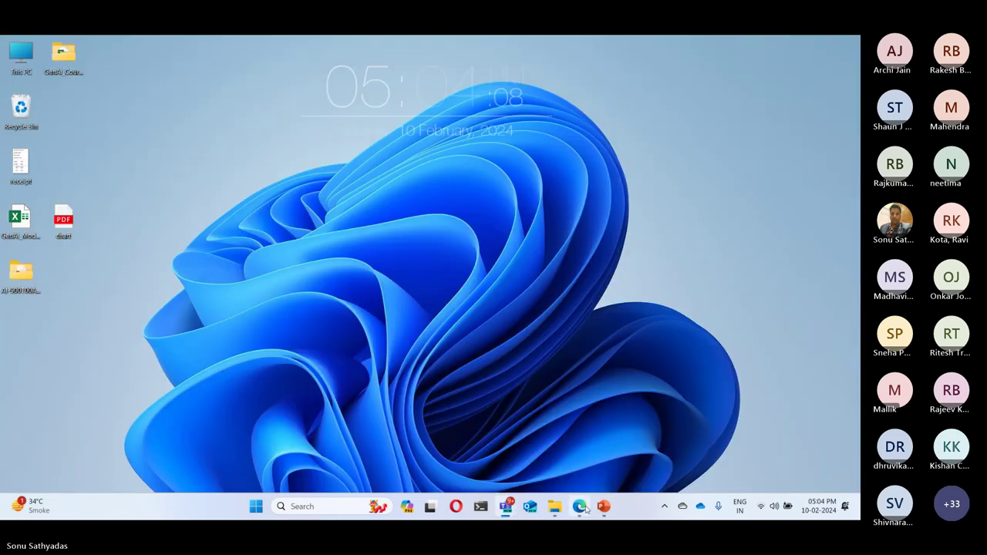
click(583, 509)
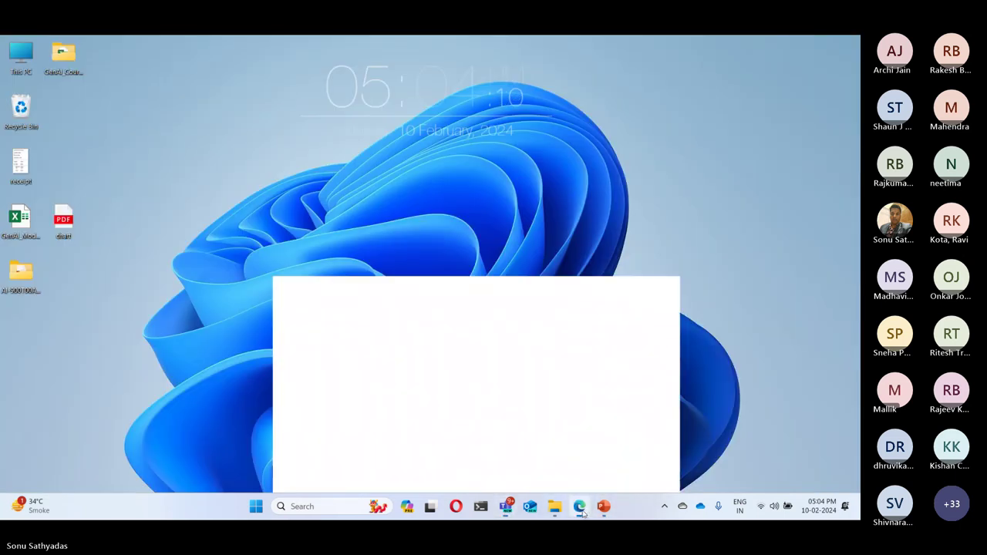
key(ctrl+Tab)
scroll(574, 422, down, 2)
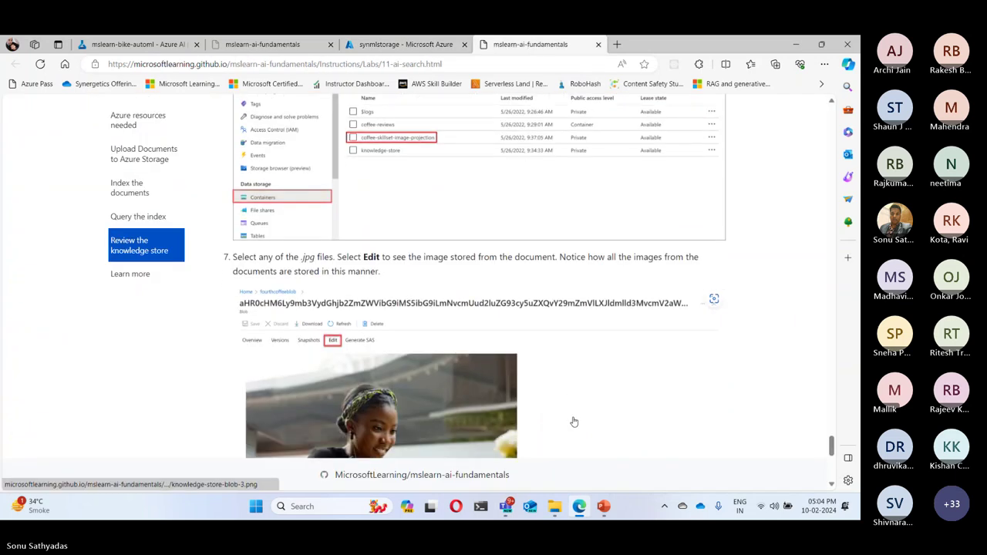
scroll(573, 421, down, 5)
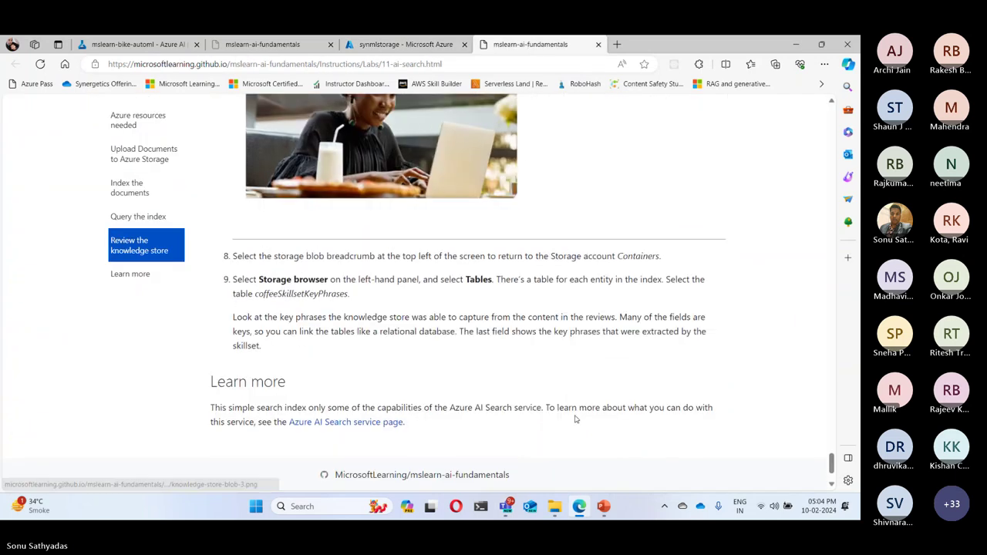
click(597, 44)
click(796, 44)
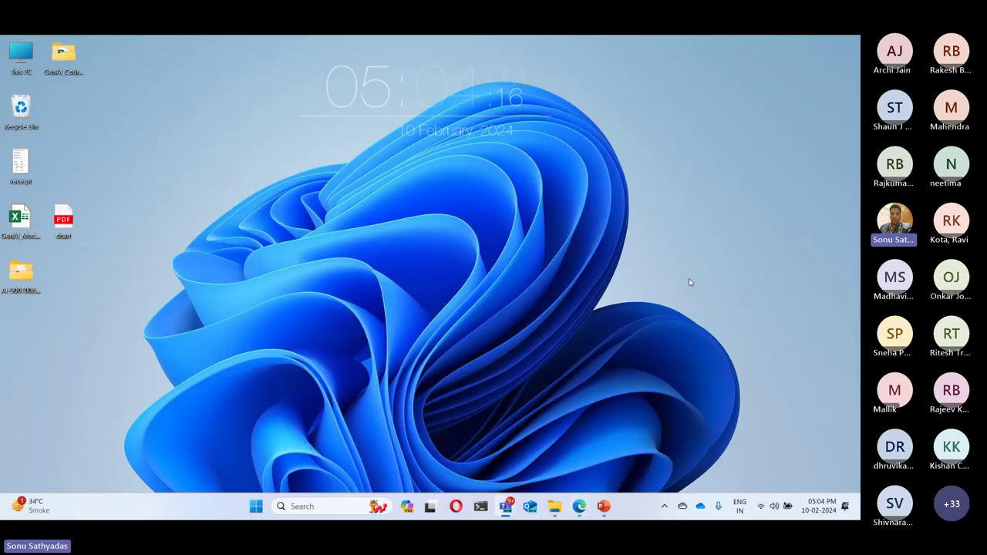
Switch to PowerPoint and close the presentation with the Azure AI Search demo slide, saving its changes.
click(602, 506)
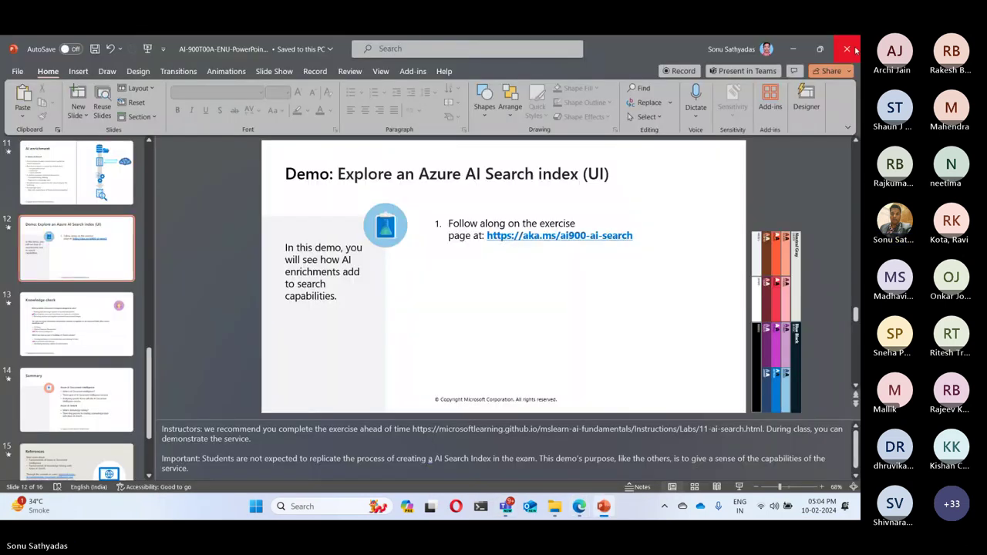
click(849, 49)
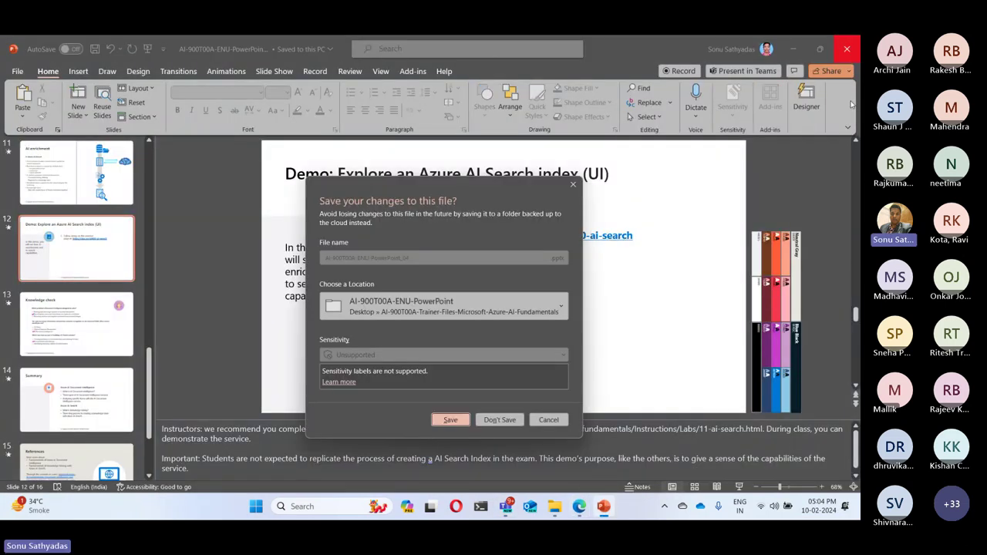
click(450, 420)
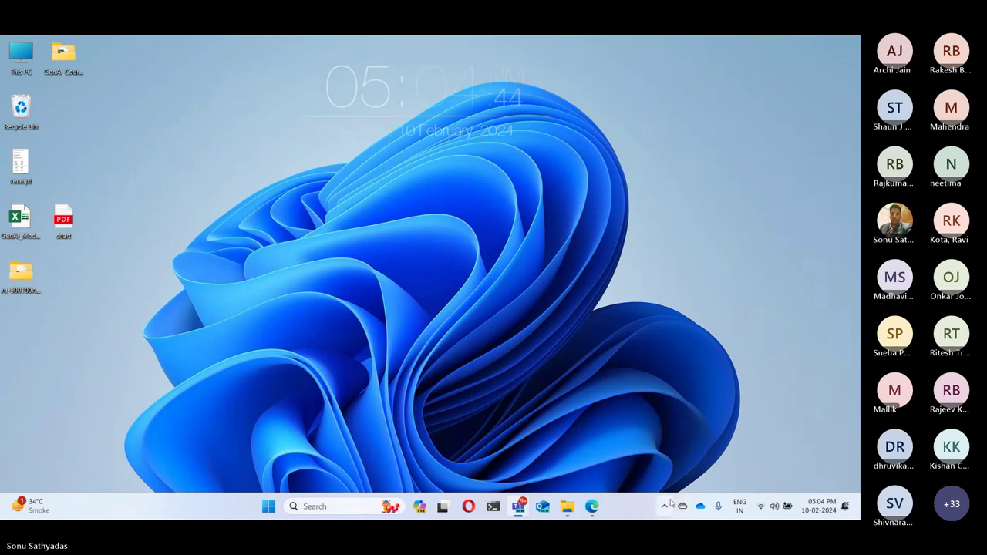
Close the reviews and Speech folder windows and bring up the AI-900T00A-ENU-PowerPoint folder in File Explorer.
mouse_move(567, 505)
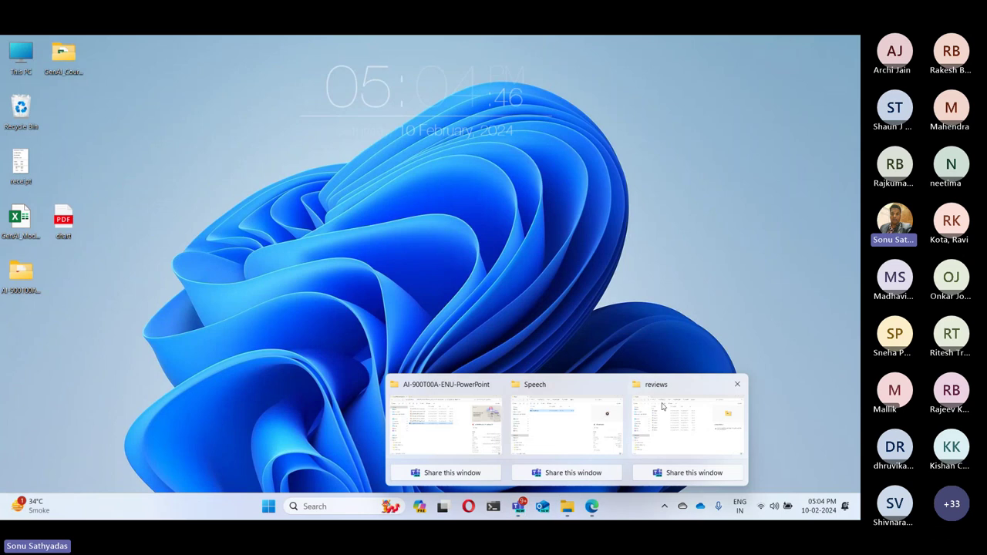
click(737, 384)
click(676, 384)
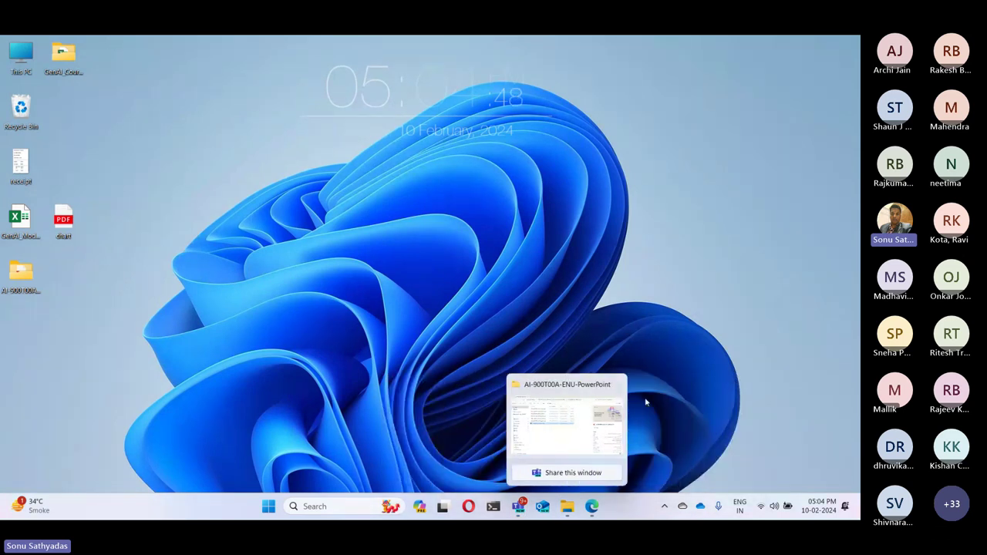
click(617, 384)
click(570, 438)
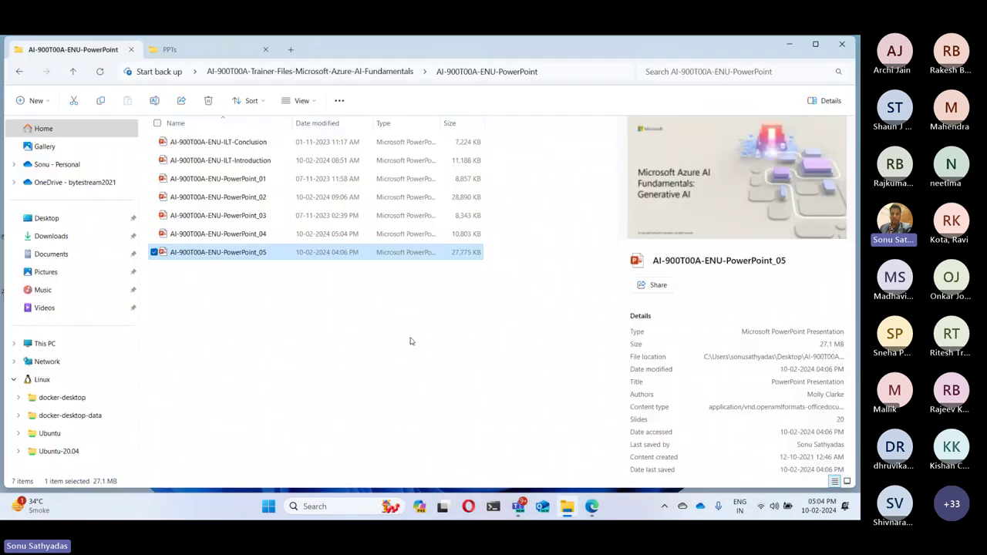
Open the AI-900T00A-ENU-PowerPoint_05 presentation and run its slide show up to the Fundamentals of Generative AI slide.
double_click(197, 254)
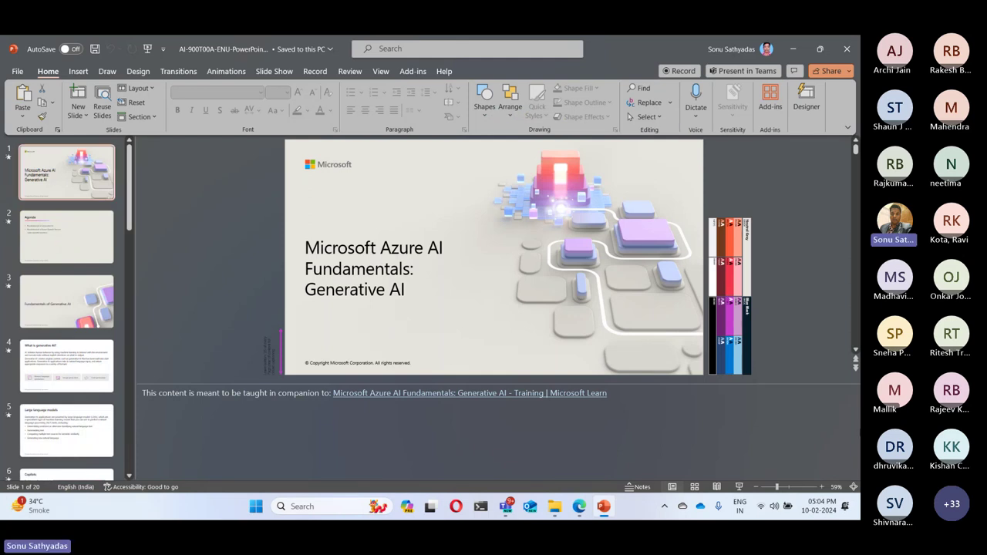
click(739, 487)
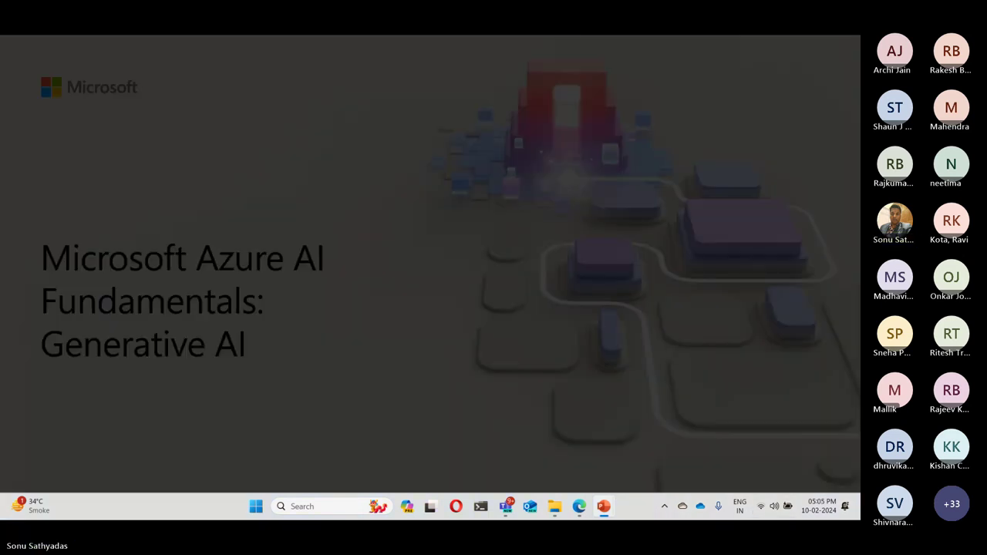
key(Right)
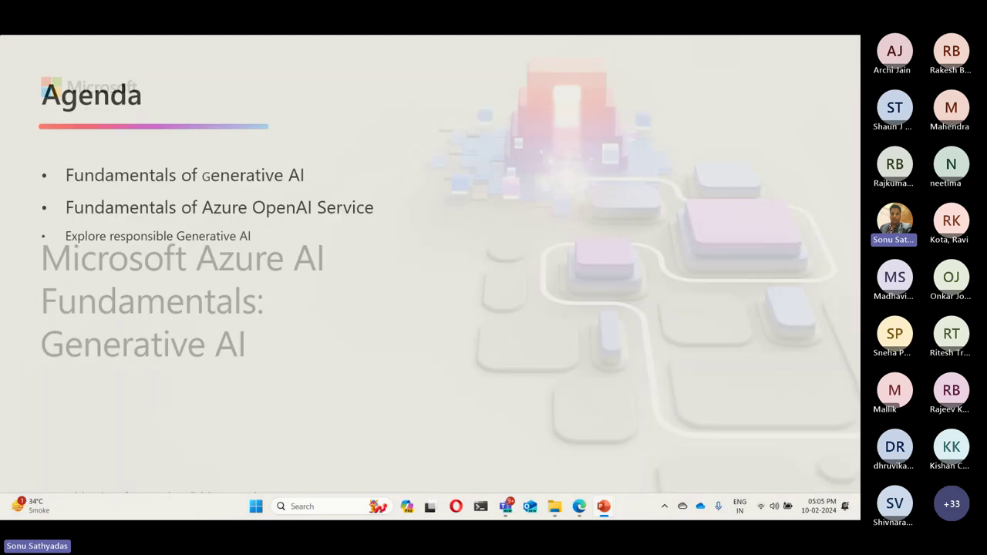
key(Right)
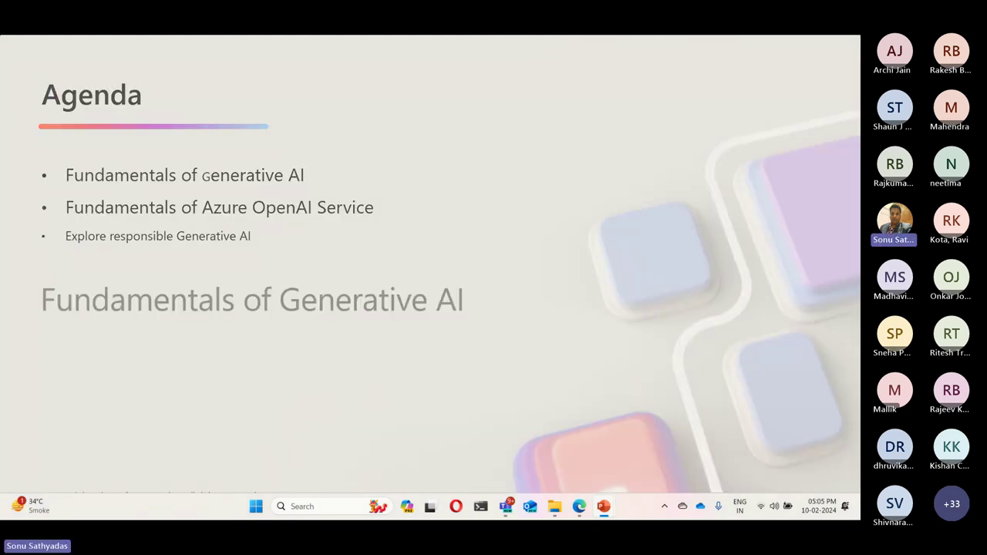
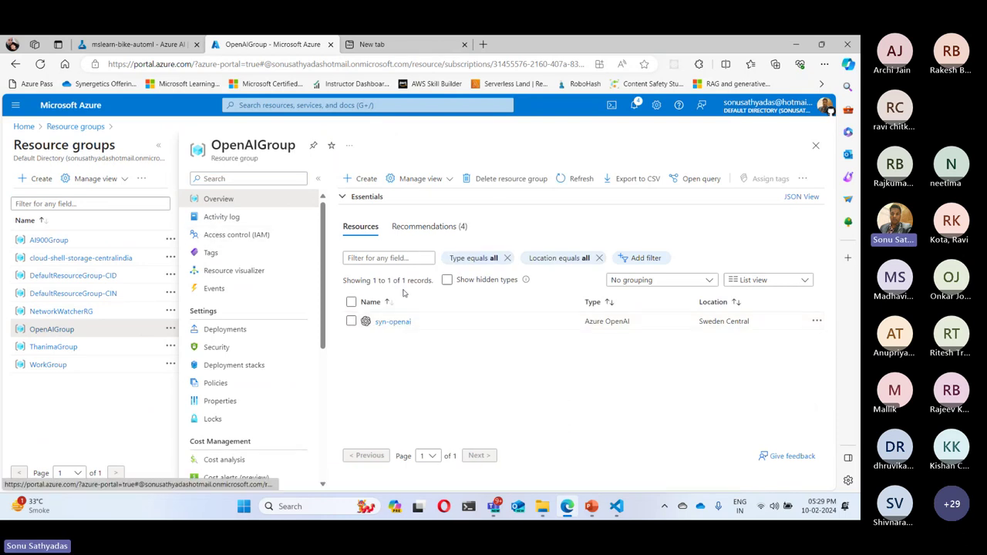
Search the Marketplace for "openai" from the OpenAIGroup resource group, then return to the group.
click(360, 179)
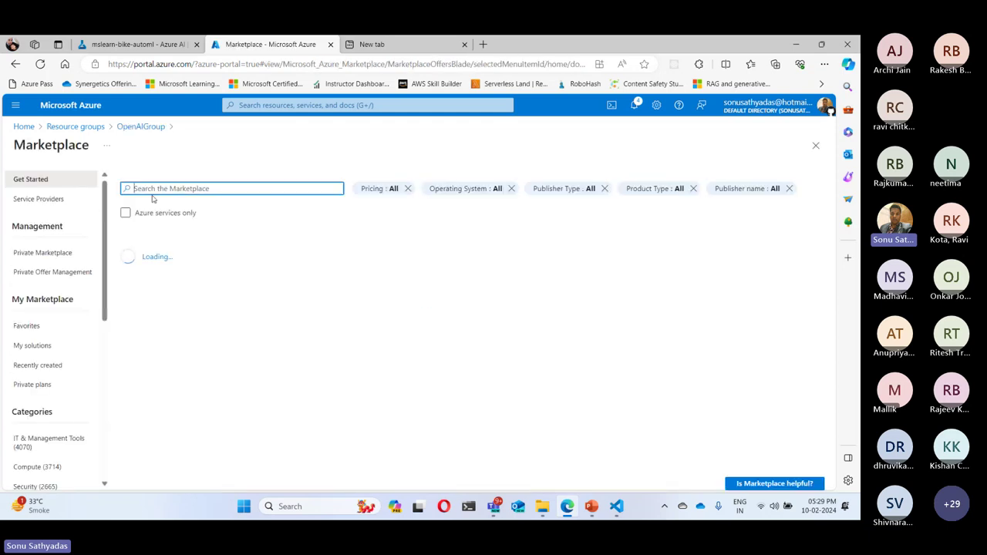
text(opn)
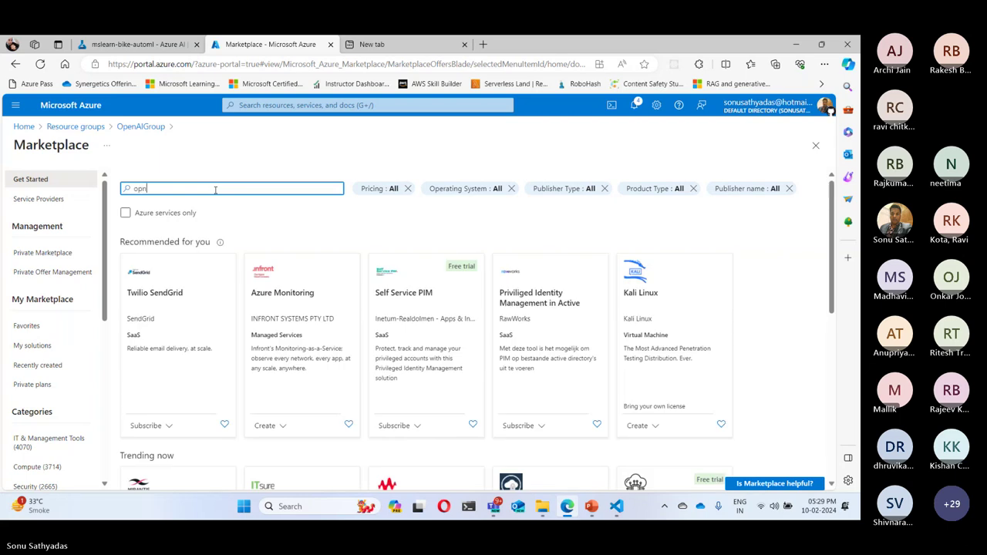
key(BackSpace)
text(e)
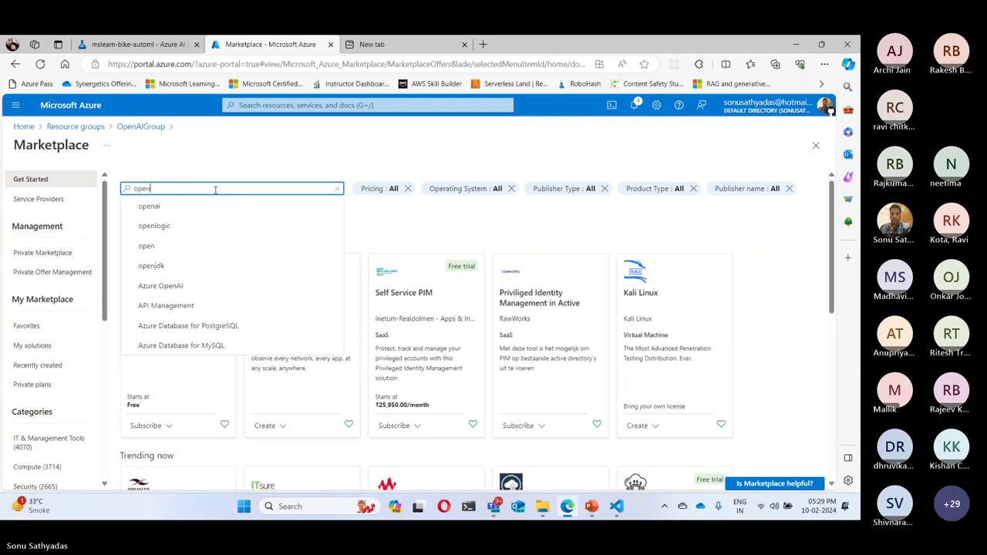
text(nai)
key(Return)
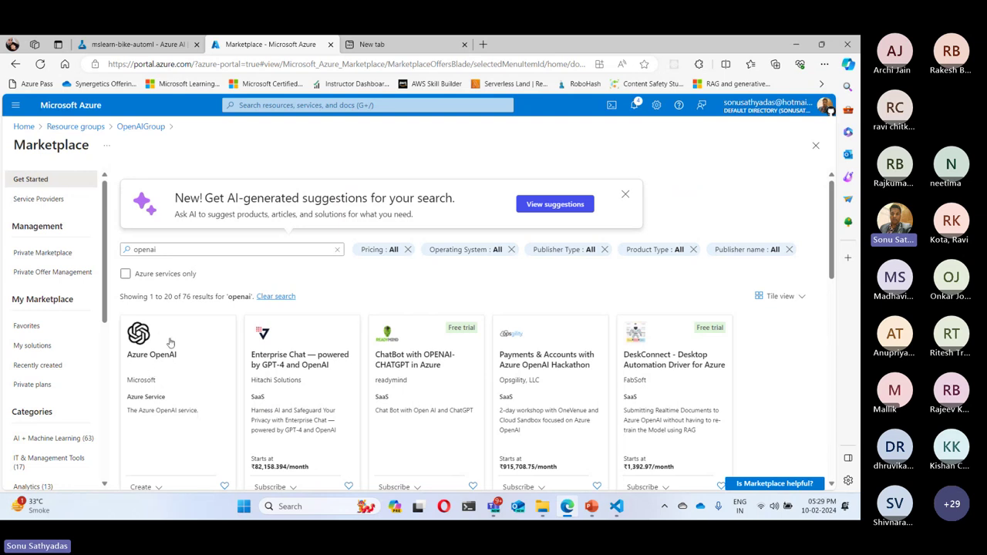
click(816, 145)
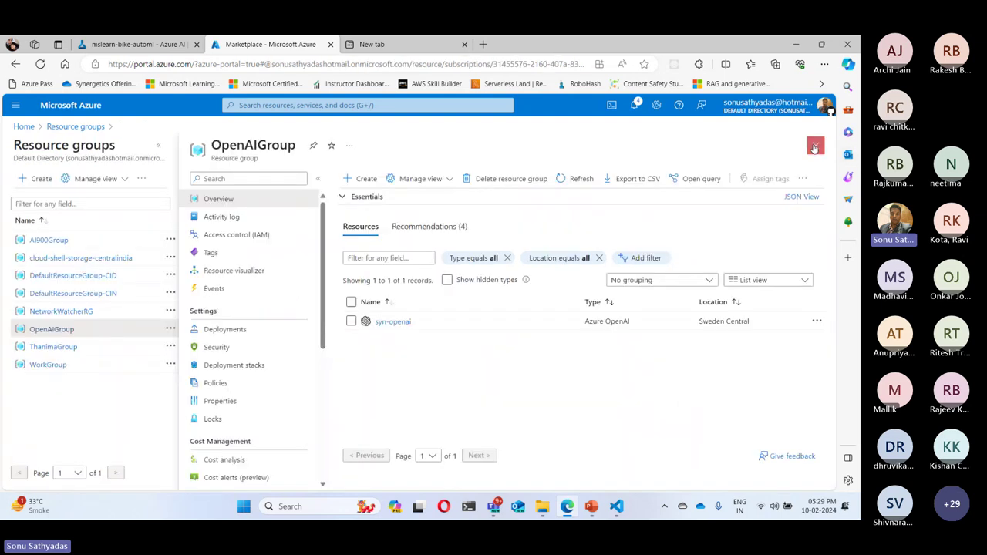
Open the syn-openai resource, launch its Azure OpenAI Studio in a separate tab and dismiss the research community invitation.
click(397, 322)
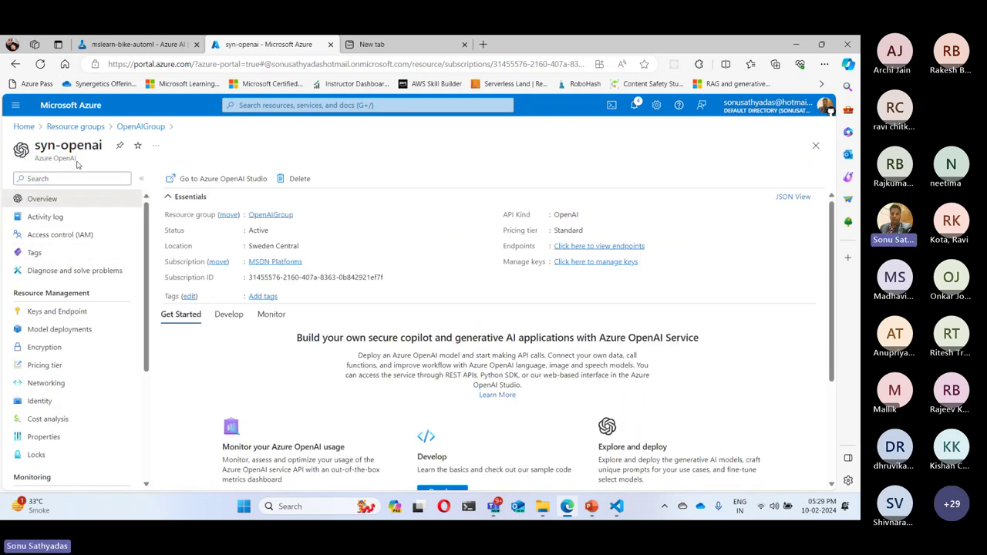
drag(77, 159, 34, 160)
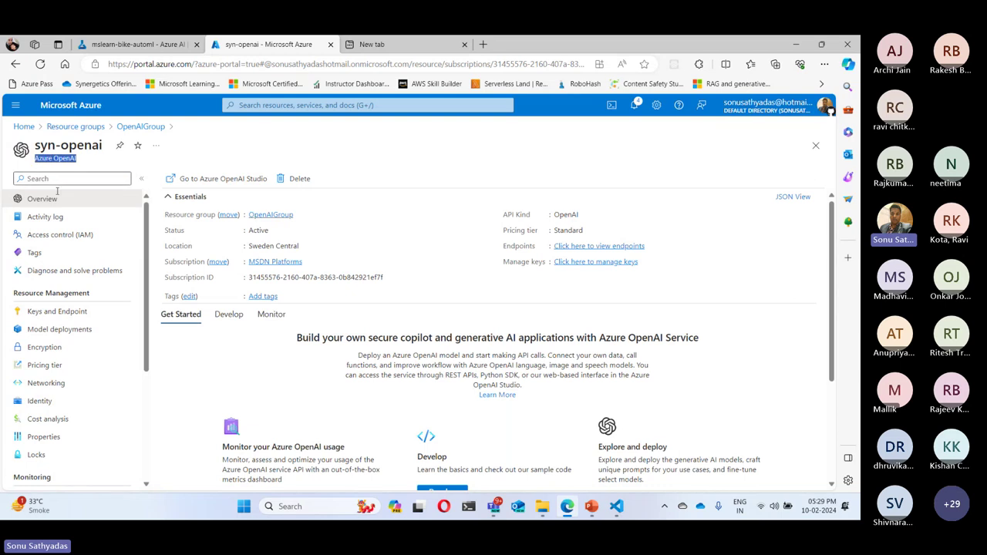
right_click(234, 181)
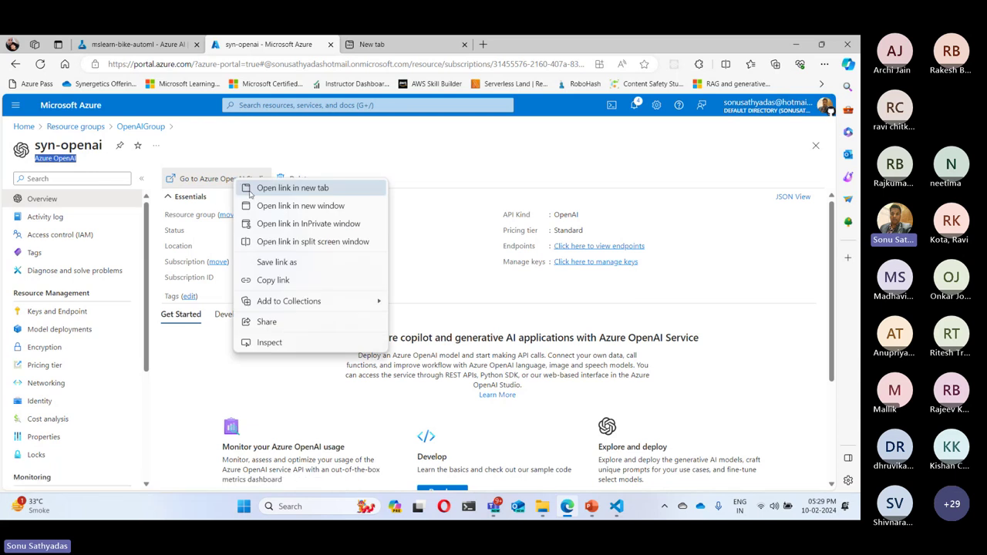
click(289, 188)
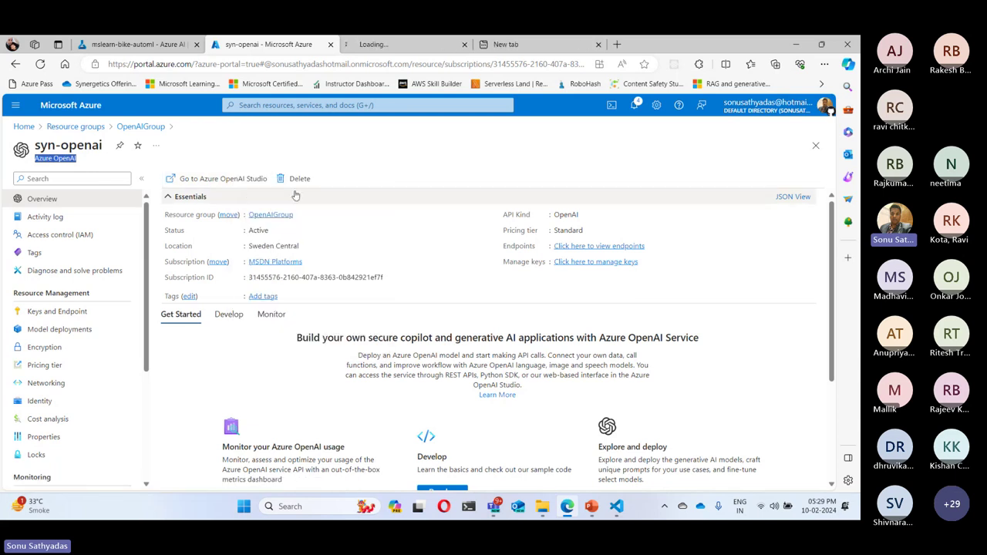
click(350, 47)
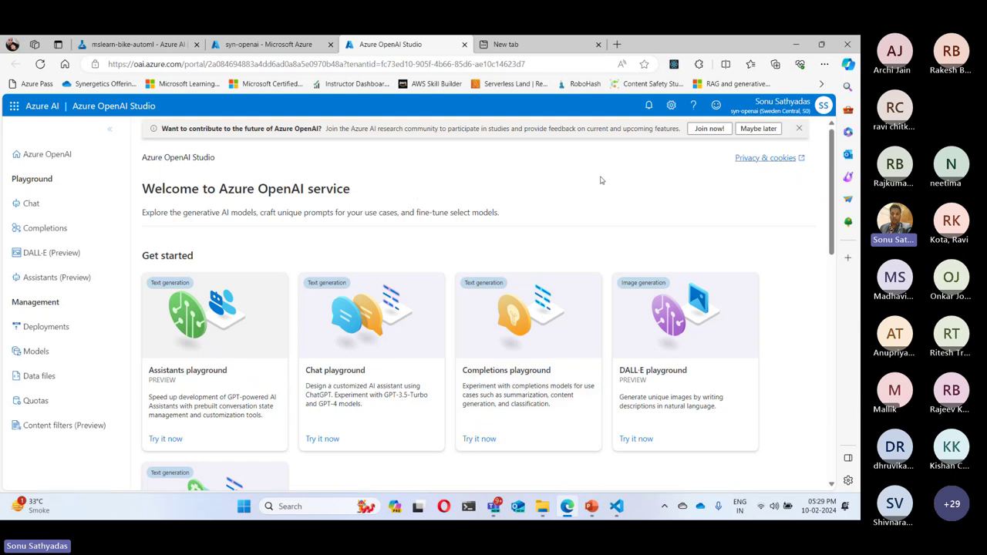
click(765, 129)
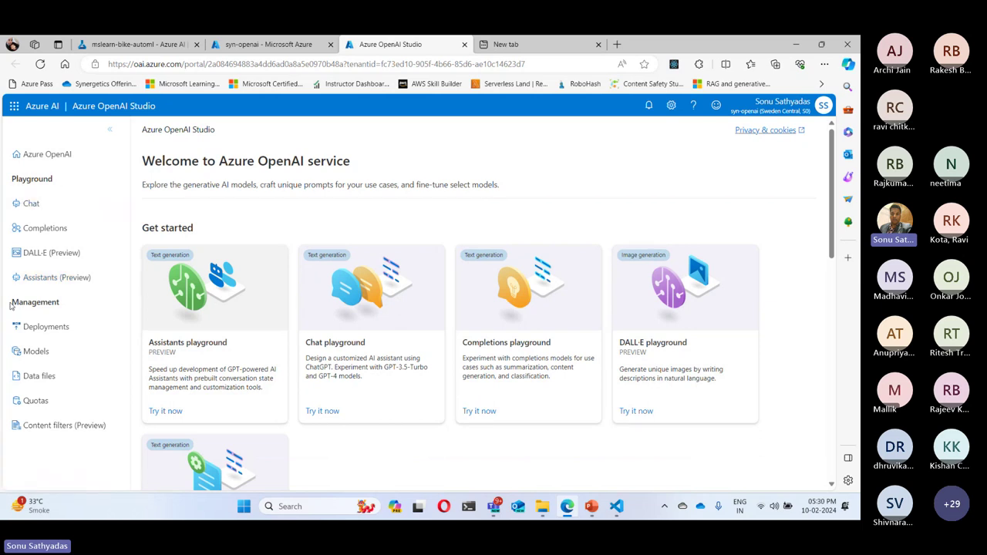
Open the Models page and examine the base models offered for the syn-openai resource.
mouse_move(38, 505)
click(42, 352)
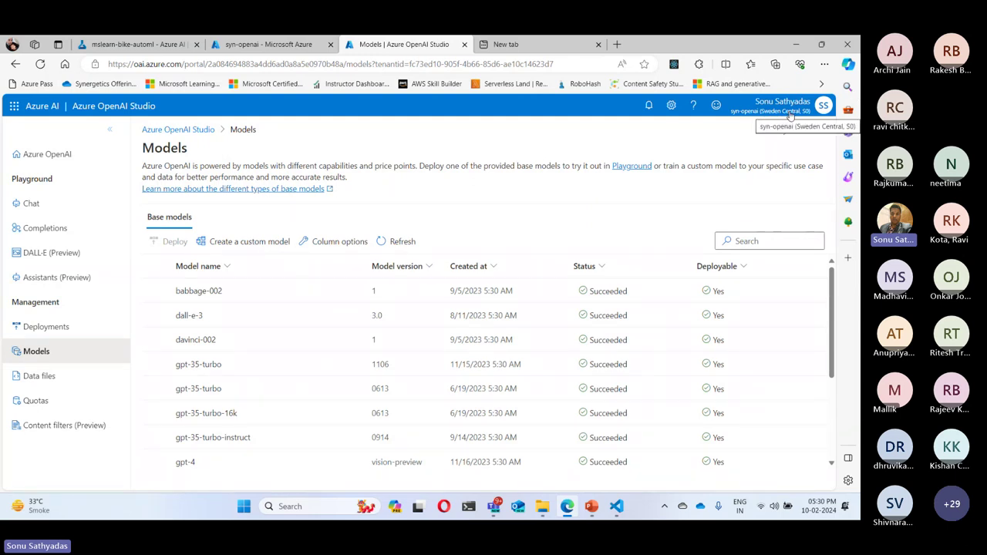
key(ctrl)
key(ctrl)
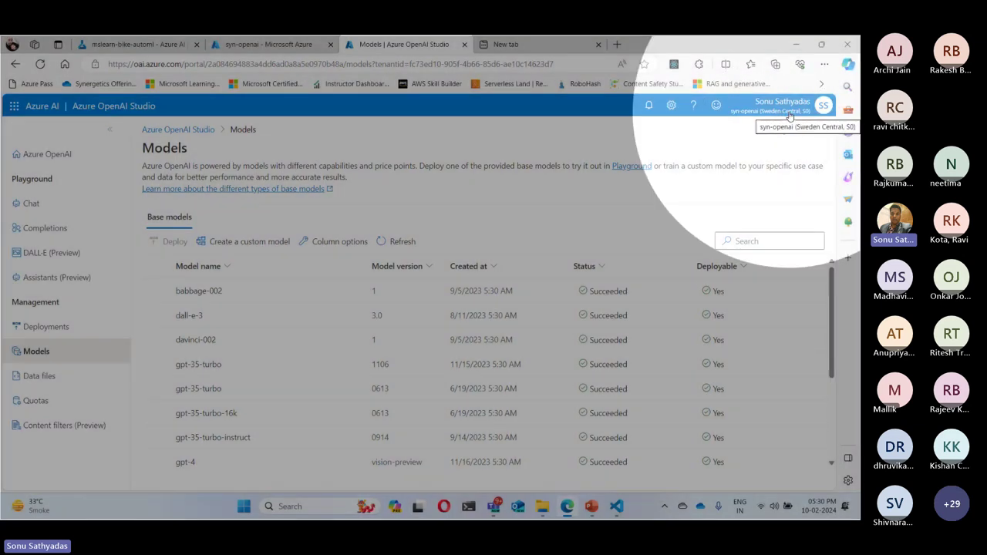
scroll(302, 356, down, 1)
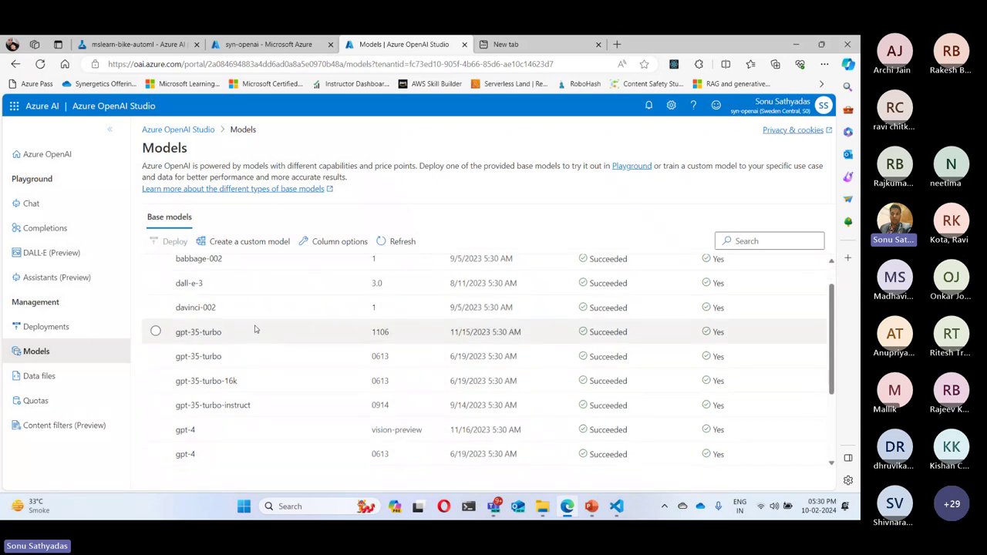
scroll(253, 331, up, 2)
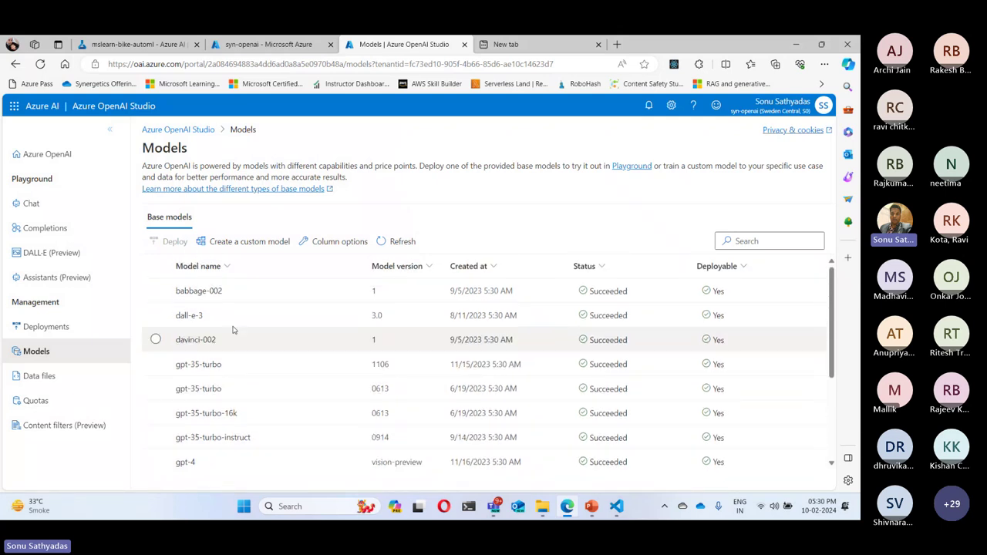
Select the dall-e-3, davinci-002, gpt-35-turbo 1106 and gpt-4 vision-preview base models one after another and examine the rest of the list.
click(155, 315)
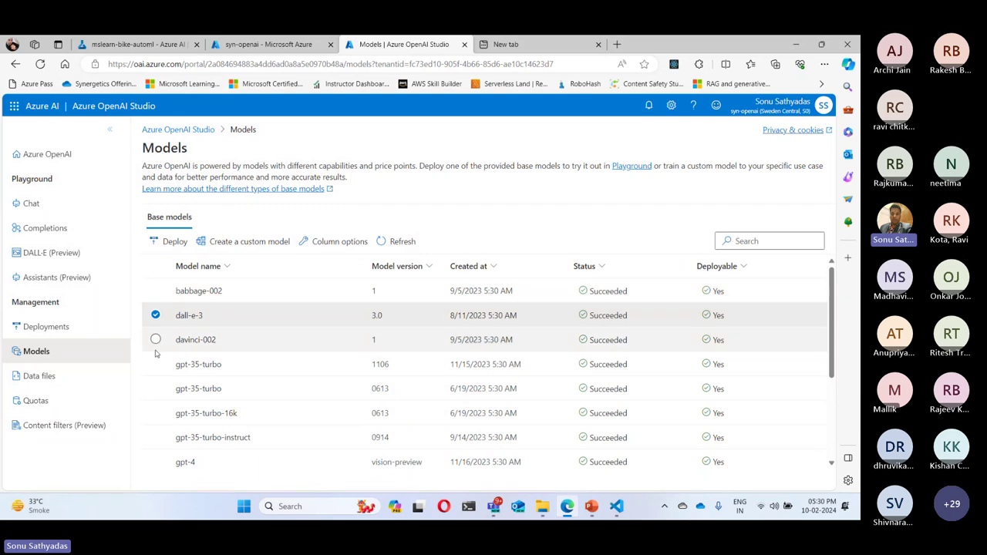
click(155, 339)
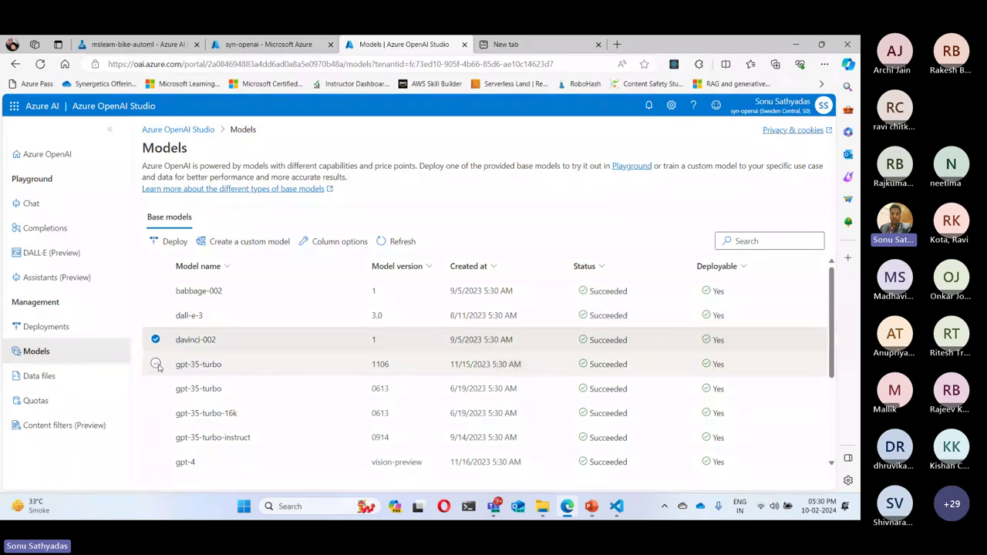
click(155, 365)
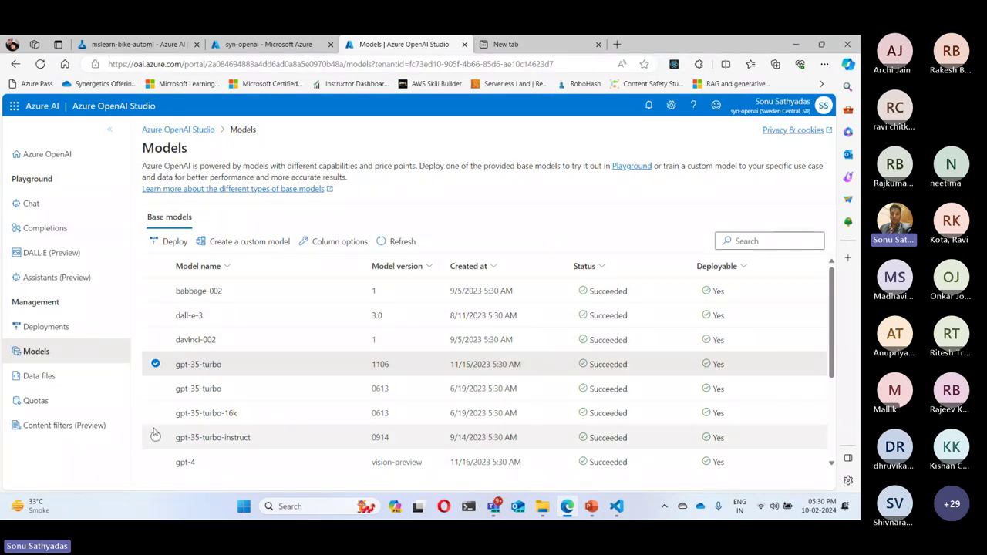
click(156, 462)
scroll(163, 414, down, 3)
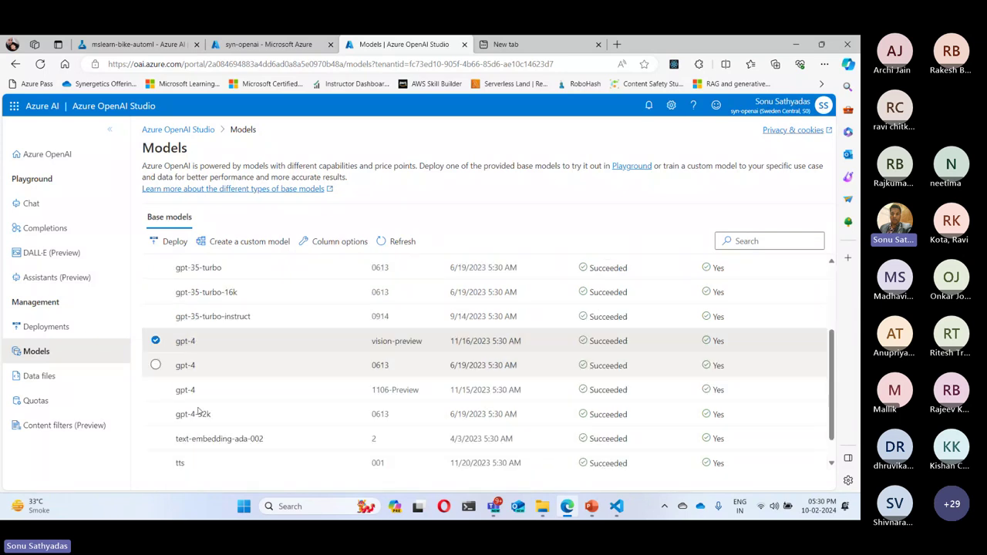
Select the gpt-4-32k, text-embedding-ada-002, tts and tts-hd base models one after another.
click(156, 407)
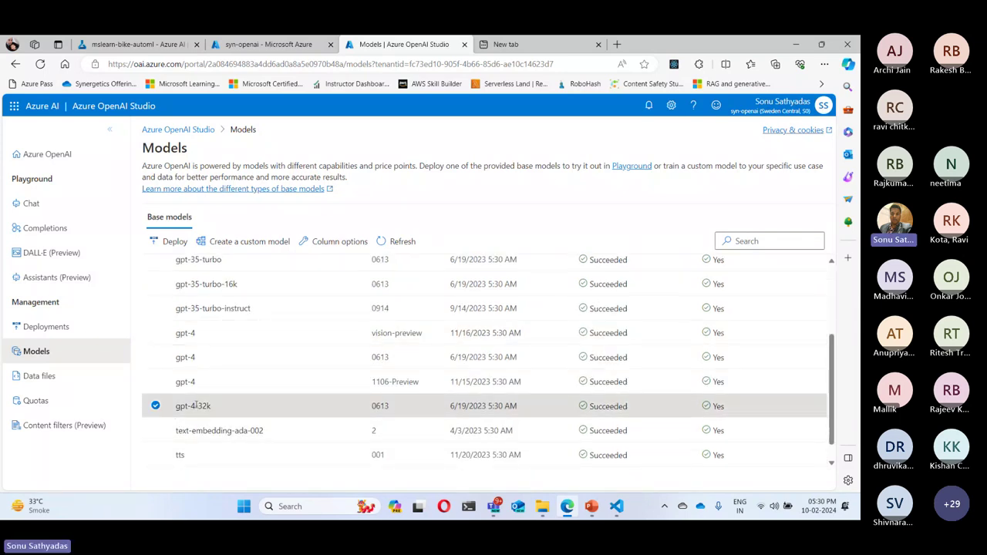
scroll(197, 406, down, 1)
click(156, 408)
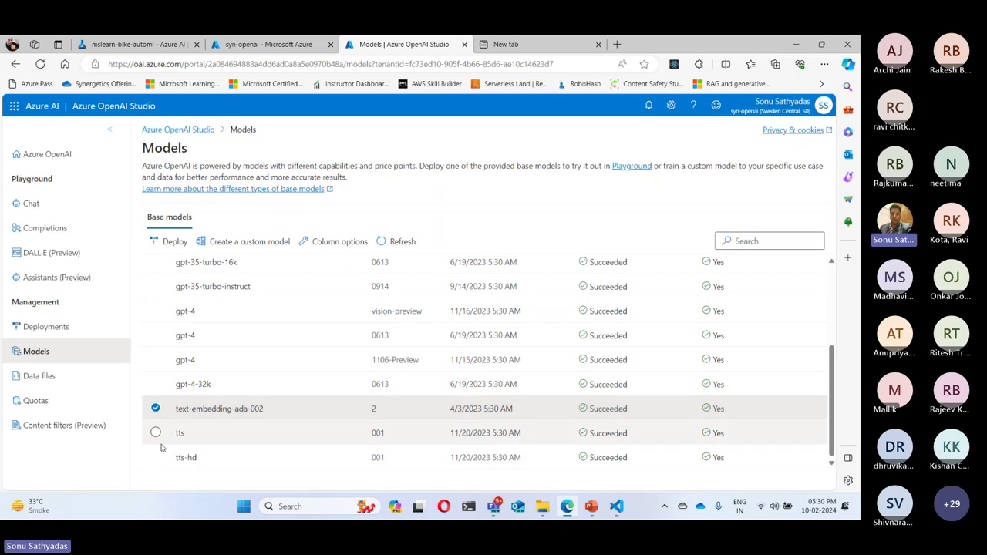
click(155, 434)
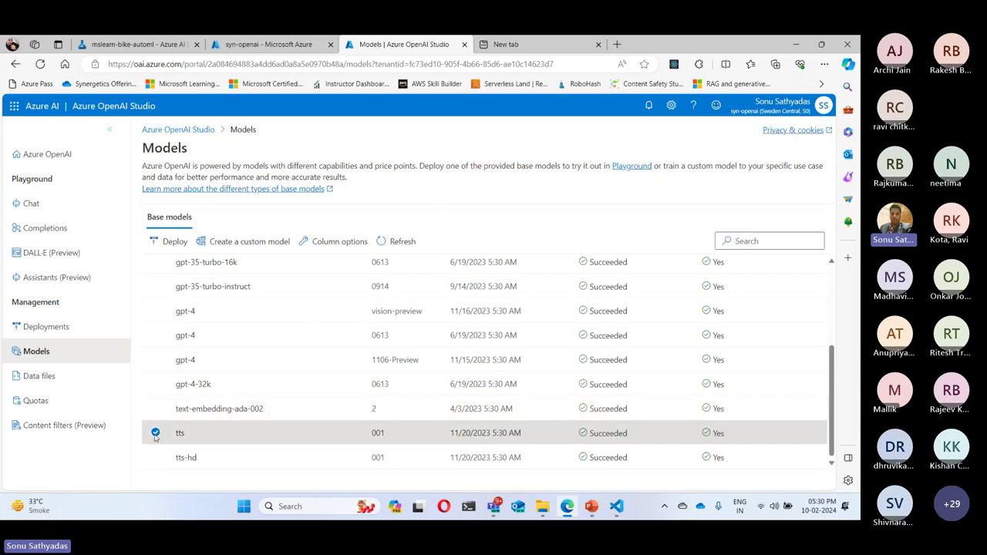
click(154, 458)
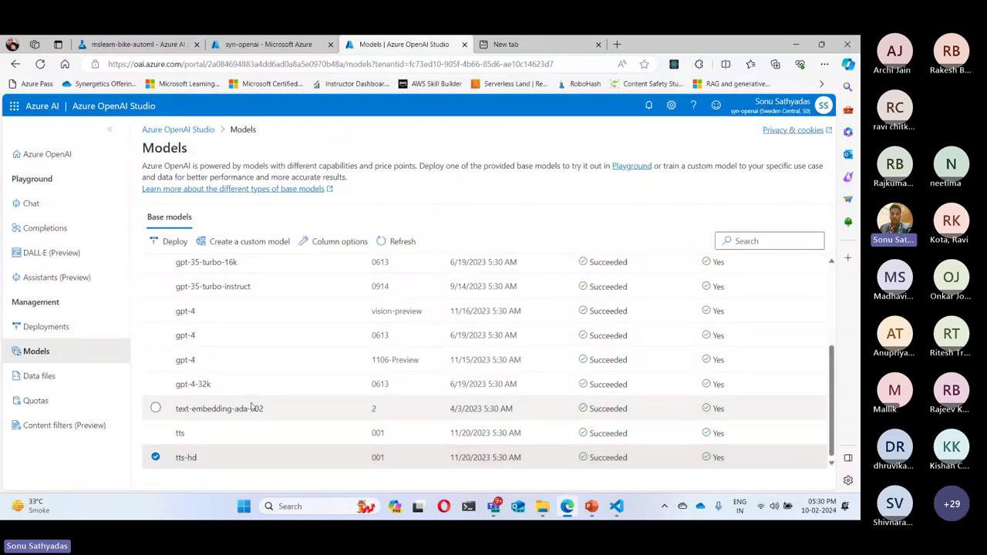
Start a deployment of the gpt-35-turbo 0613 base model, check the available model versions and enter mydeploy as the deployment name.
scroll(250, 407, up, 3)
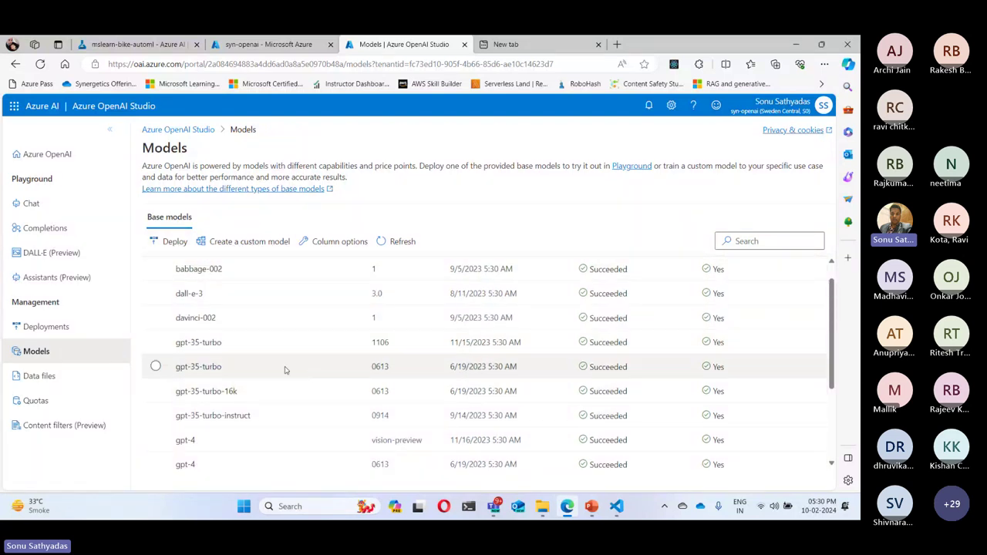
scroll(186, 359, down, 1)
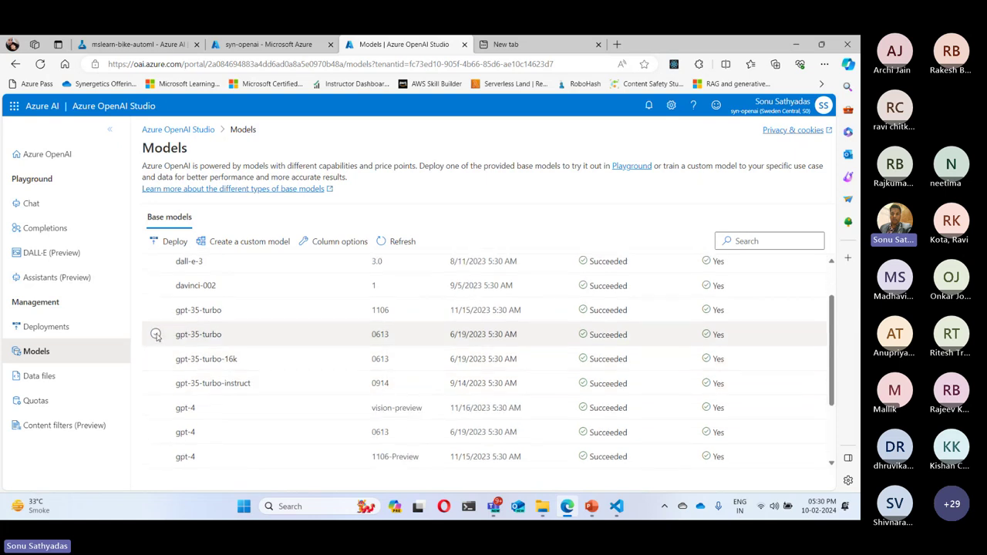
click(156, 335)
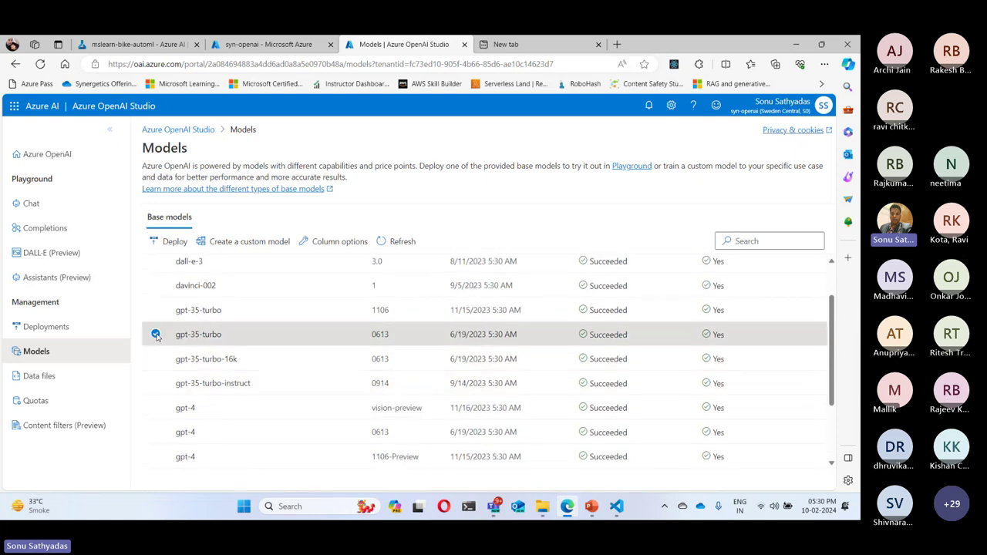
click(172, 244)
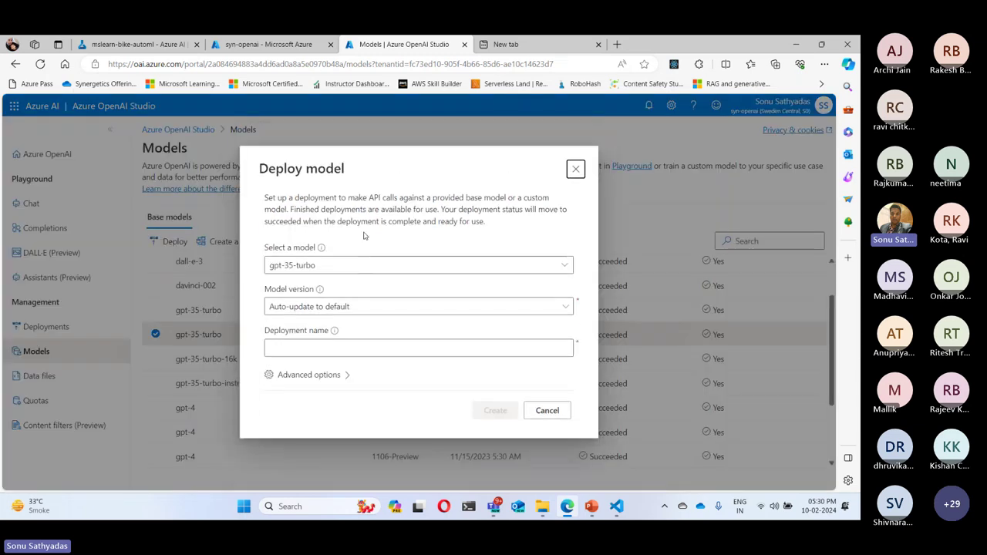
click(266, 264)
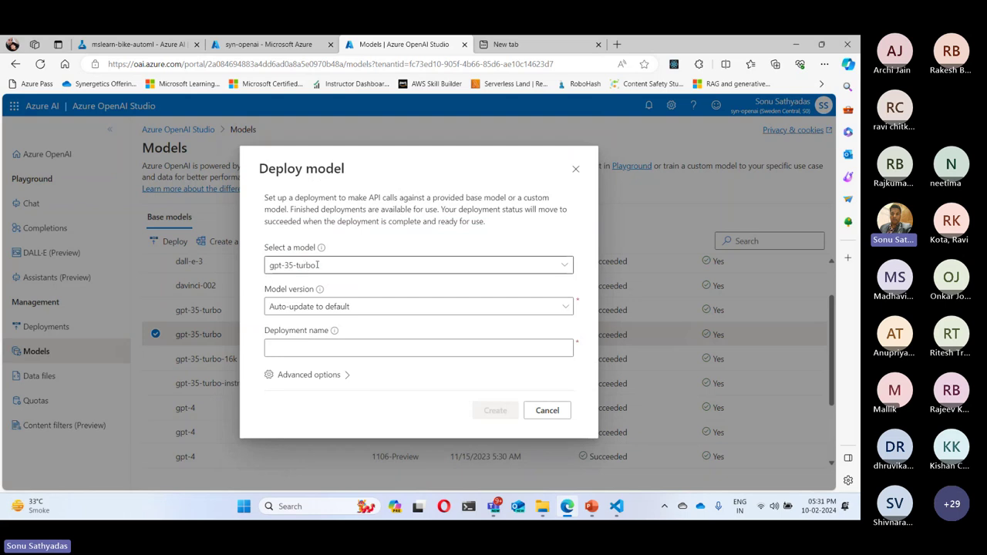
click(324, 349)
click(381, 308)
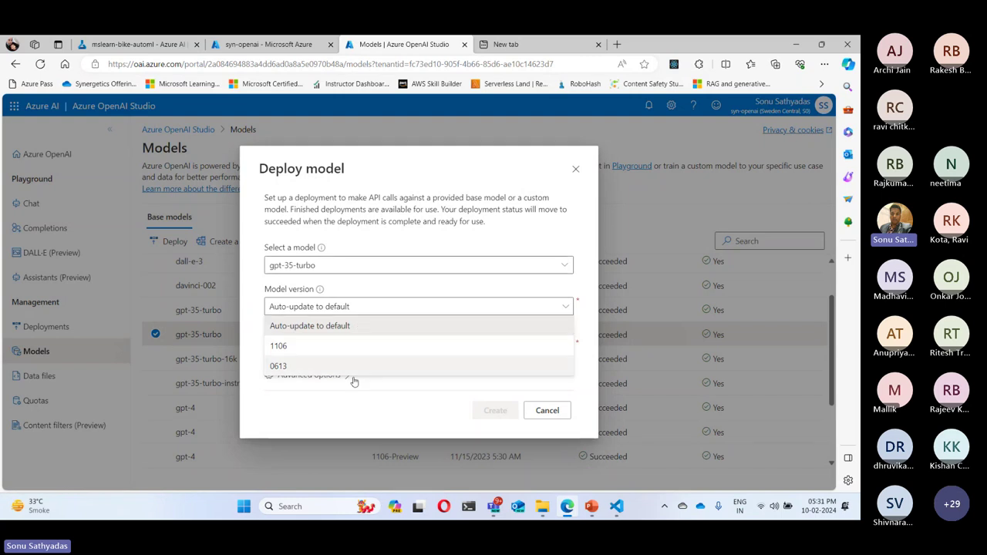
click(356, 412)
click(282, 345)
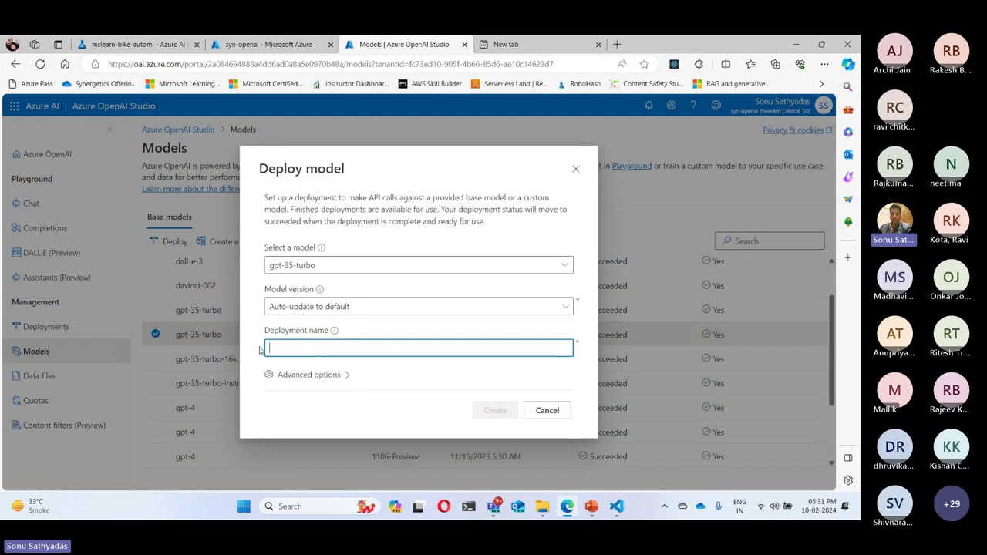
text(my)
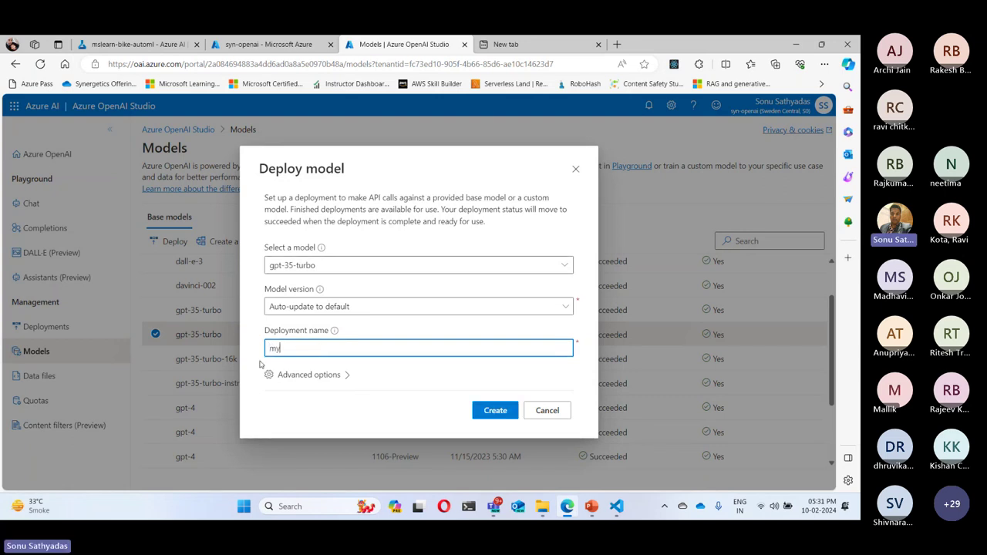
text(deploy)
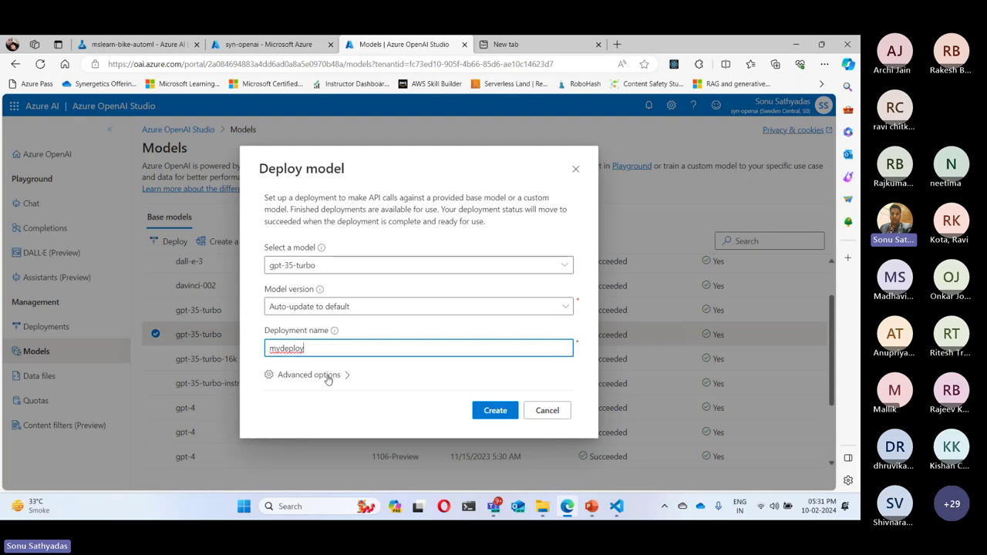
Set the tokens per minute rate limit to 5K in the deployment's advanced options, and cancel the deployment.
click(309, 375)
scroll(263, 367, down, 3)
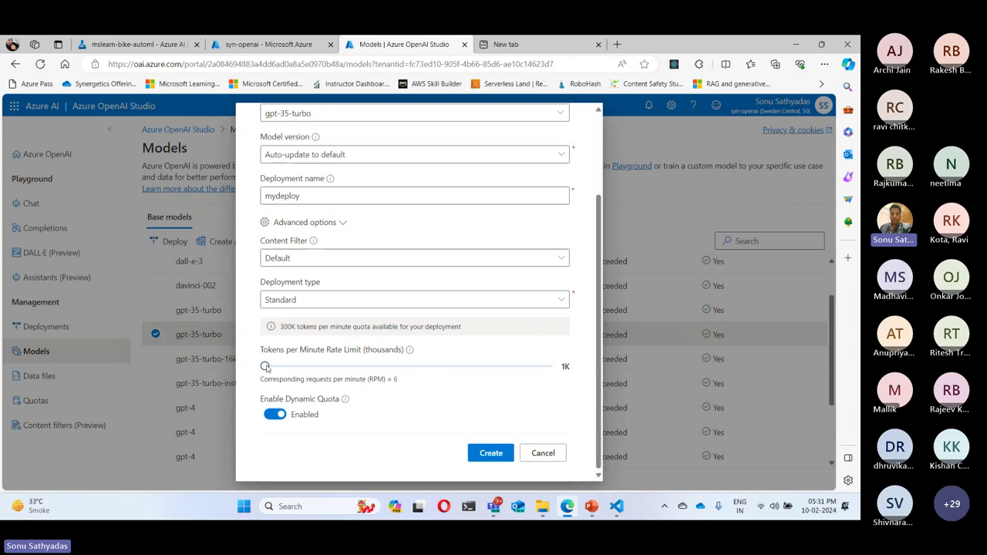
mouse_move(265, 367)
mouse_down()
mouse_move(378, 368)
mouse_move(268, 369)
mouse_up()
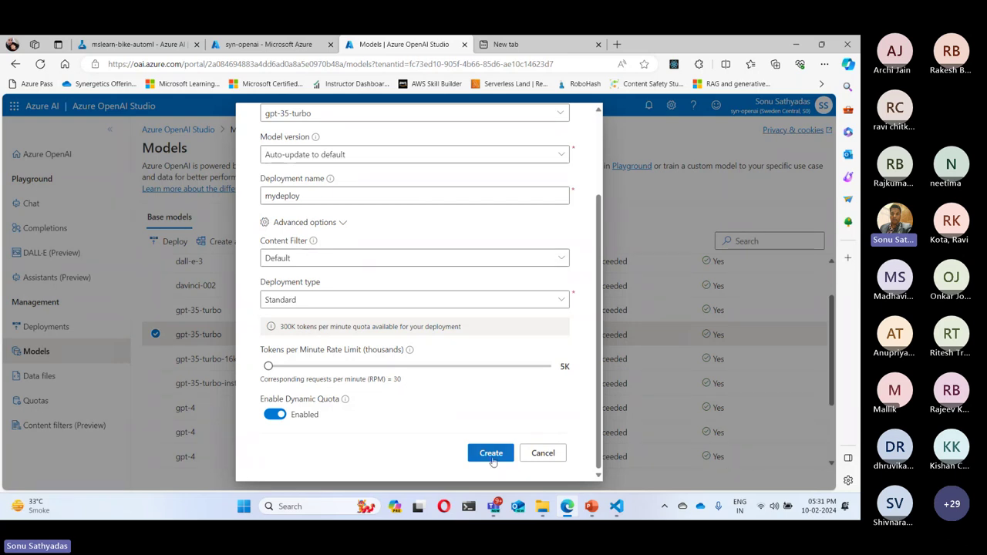
click(543, 458)
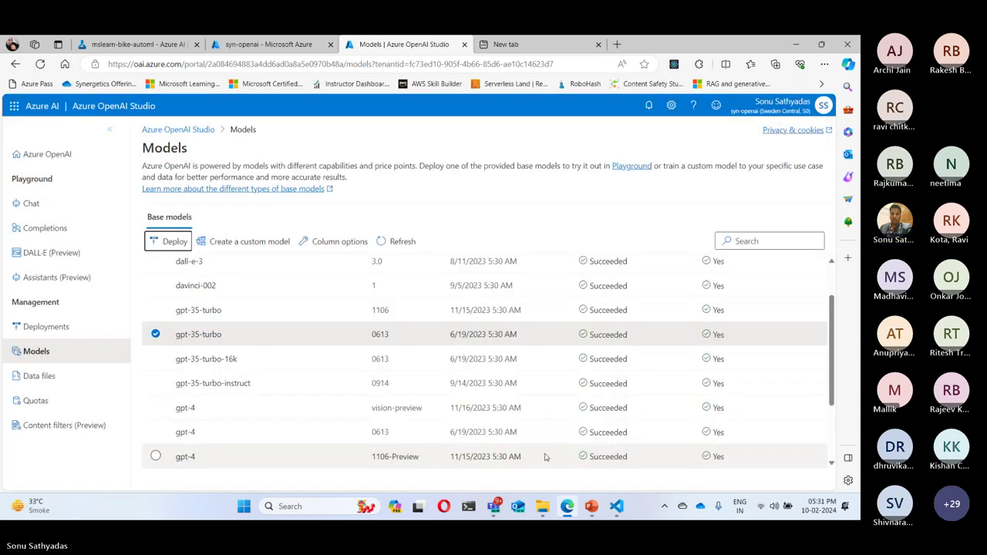
Open the Deployments page and delete the gpt-4-vision-preview and gpt-4-32k deployments.
click(47, 327)
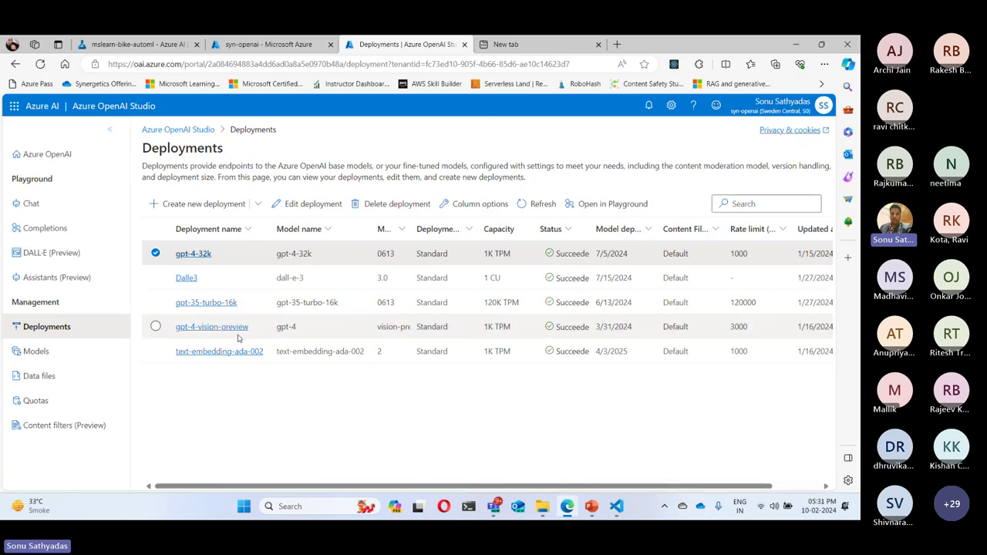
click(156, 327)
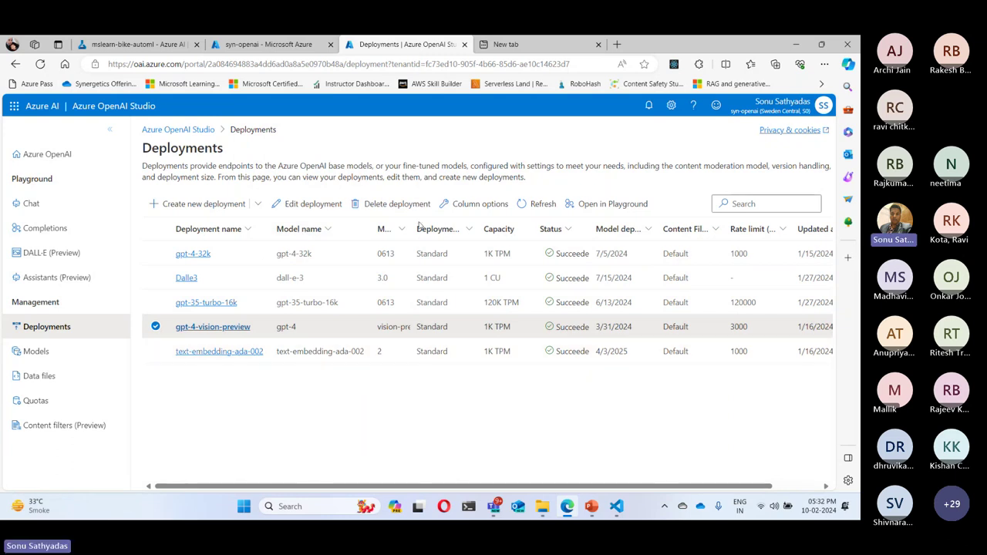
click(396, 203)
click(411, 322)
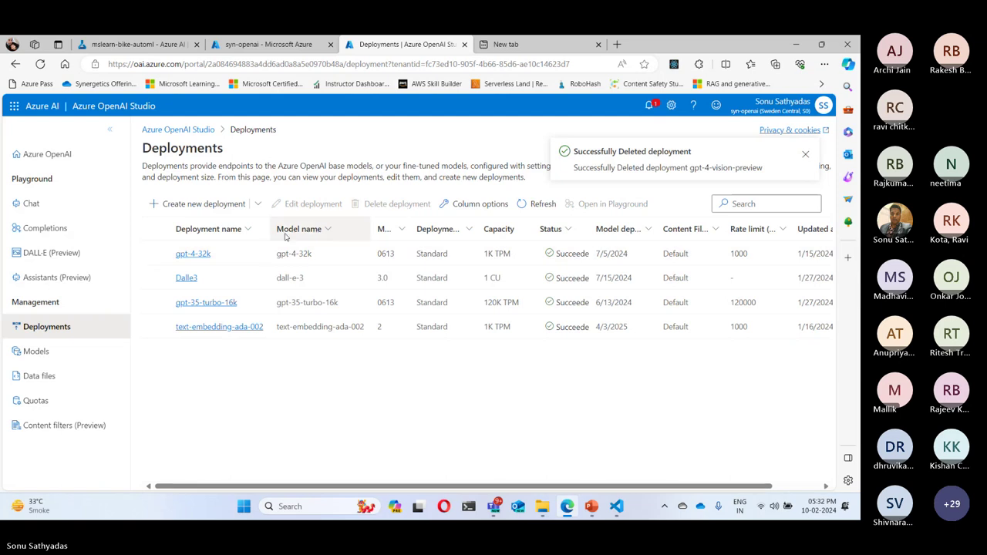
click(155, 254)
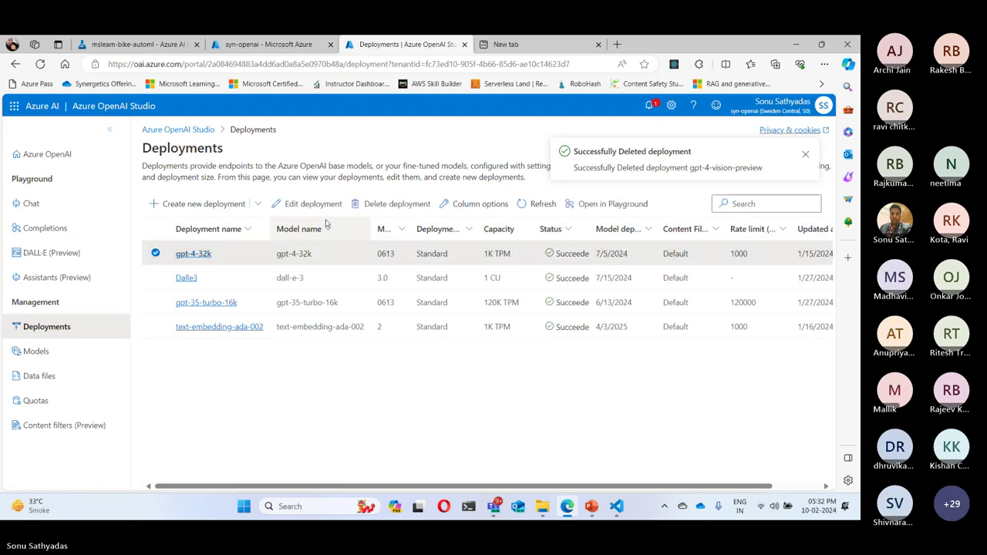
click(372, 203)
click(409, 314)
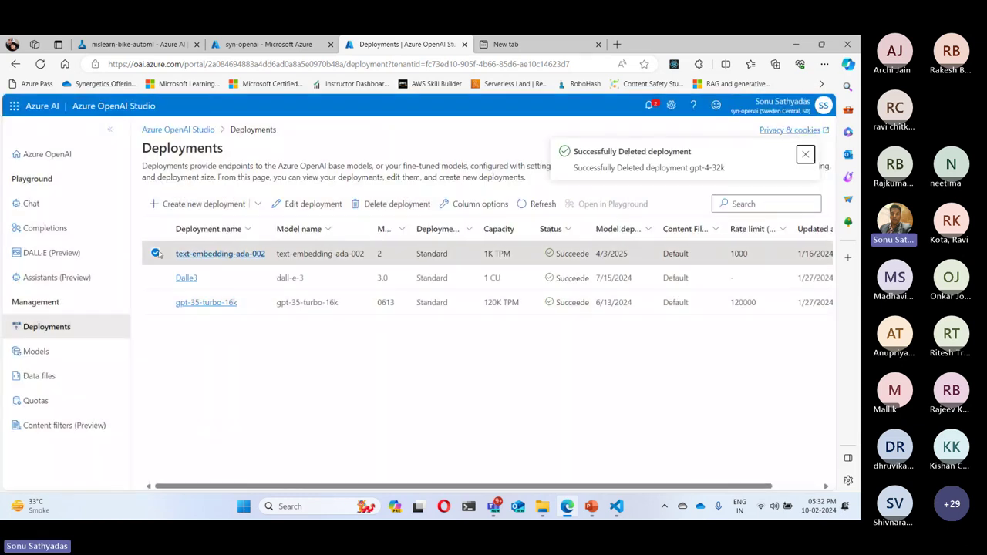
Select the text-embedding-ada-002, Dalle3 and gpt-35-turbo-16k deployments one after another.
click(156, 253)
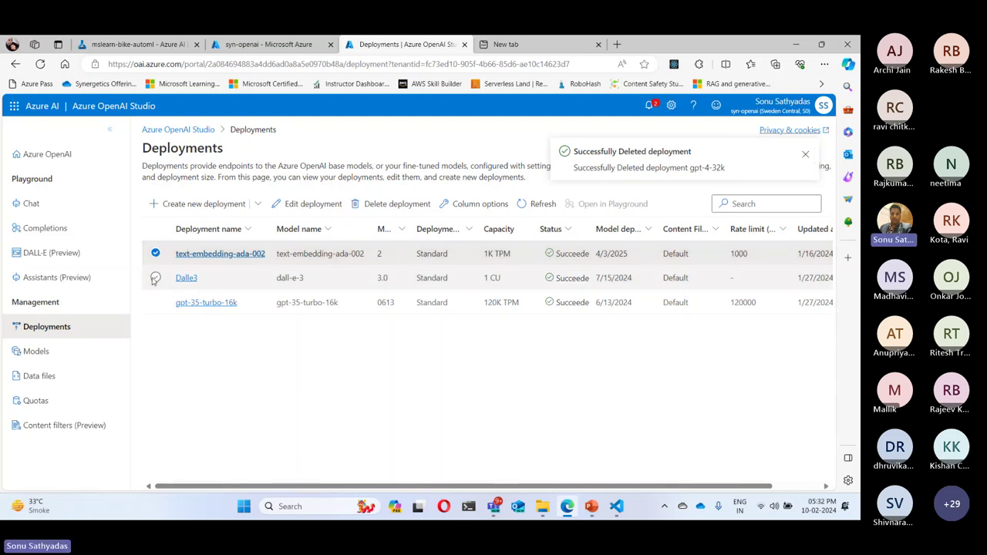
click(155, 277)
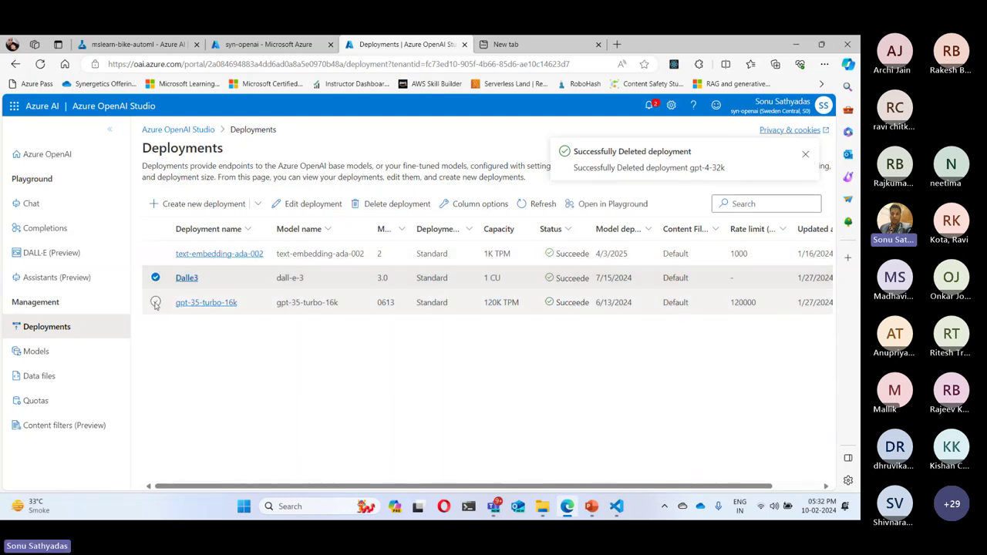
click(156, 303)
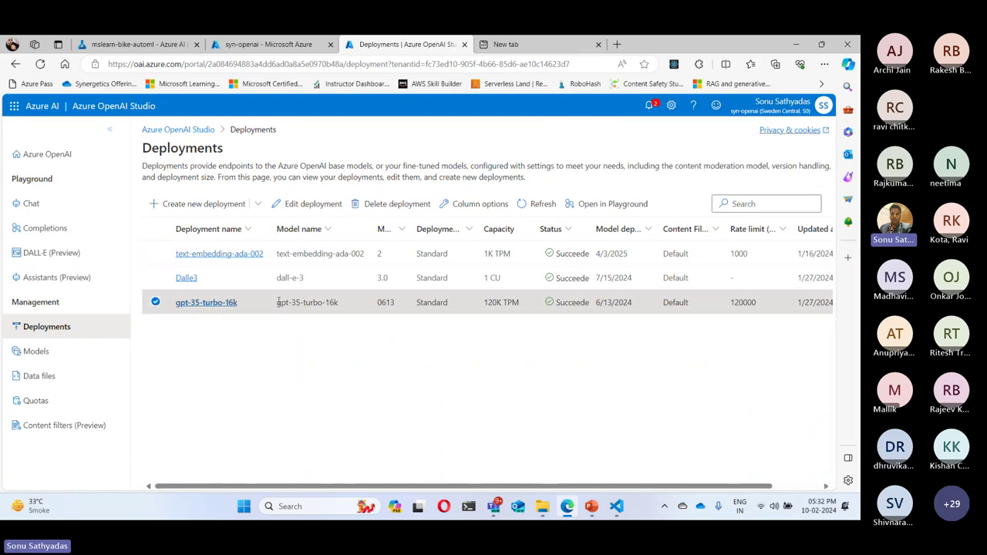
Open the Chat playground, clear away the template tip and navigation pane, and choose the gpt-35-turbo-16k deployment.
click(31, 204)
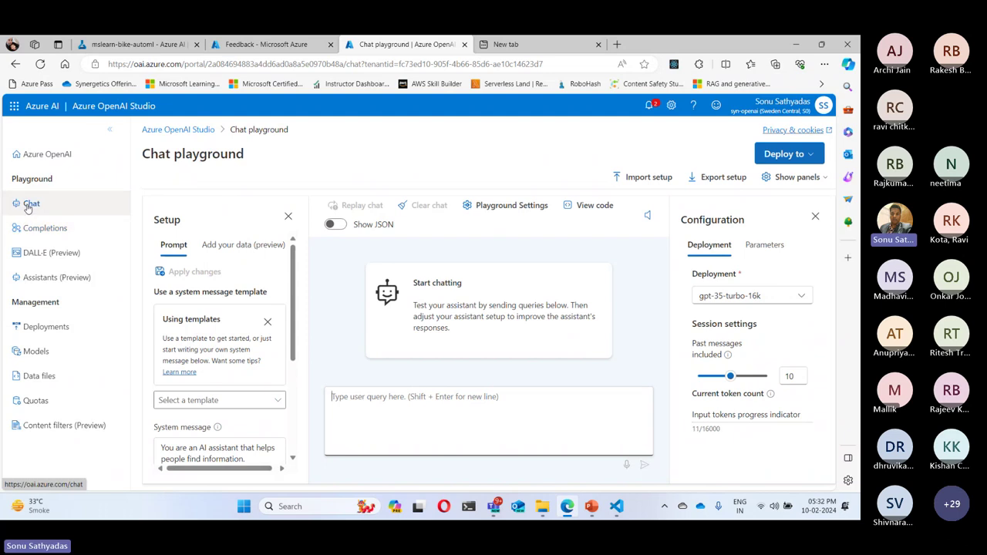
click(268, 321)
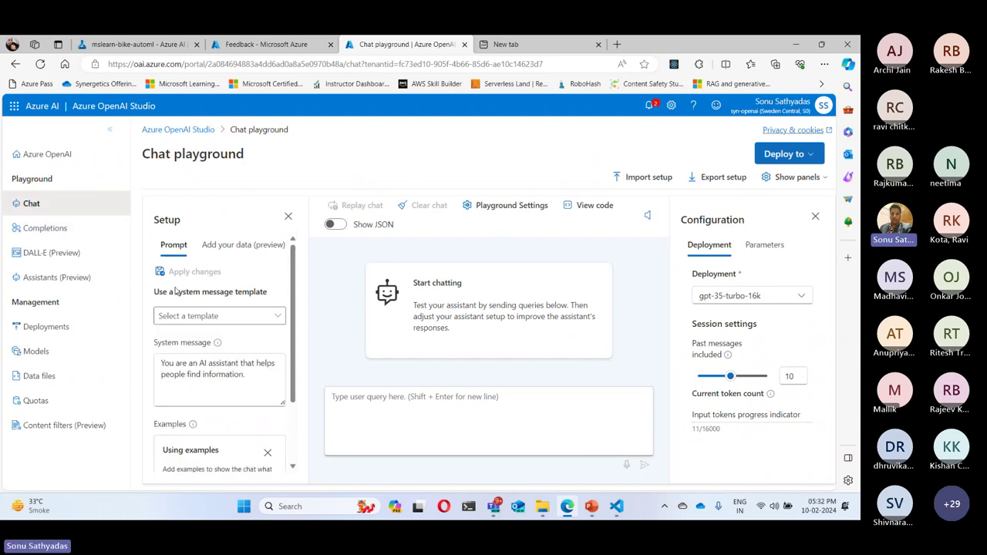
click(110, 129)
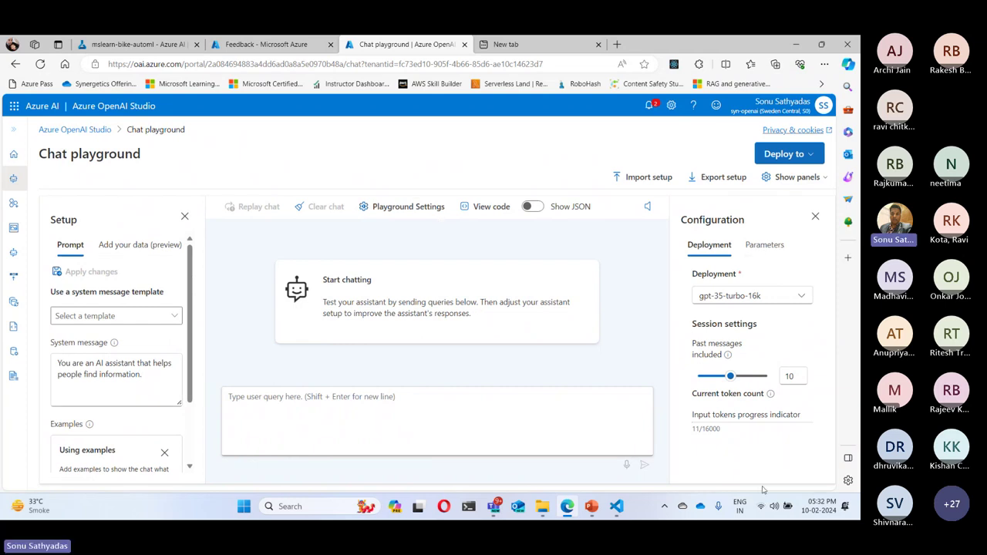
click(776, 297)
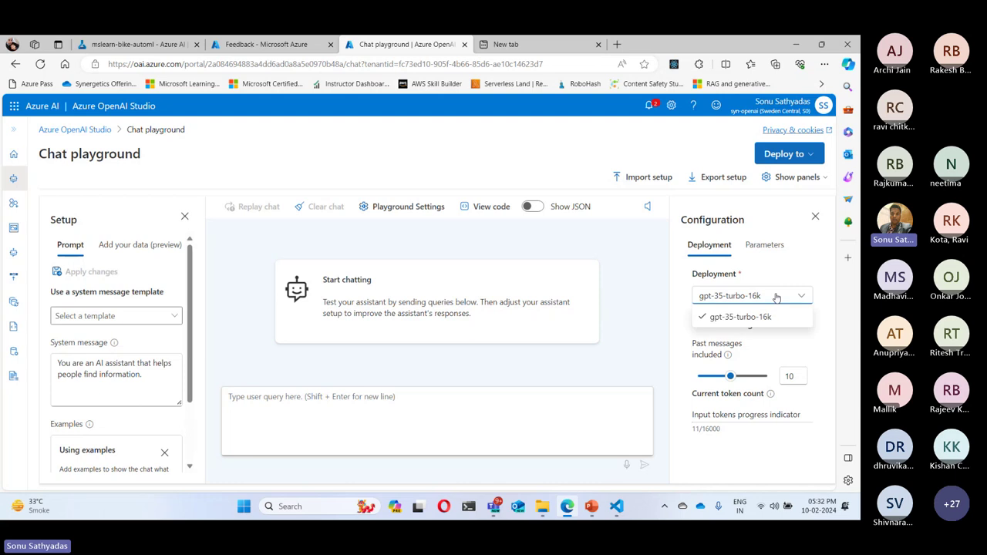
click(725, 319)
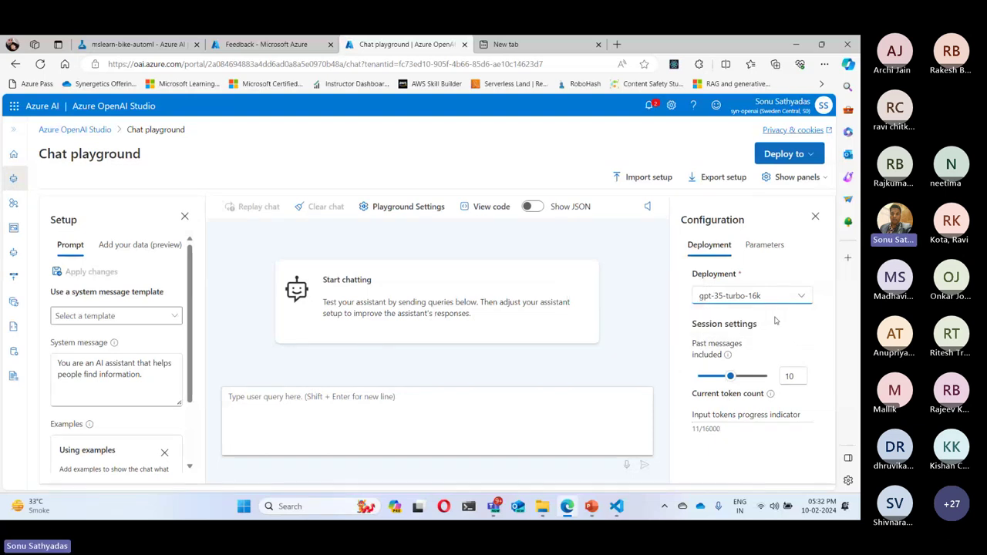
Replace the default system message with "You are a python developer write code in Python".
click(120, 318)
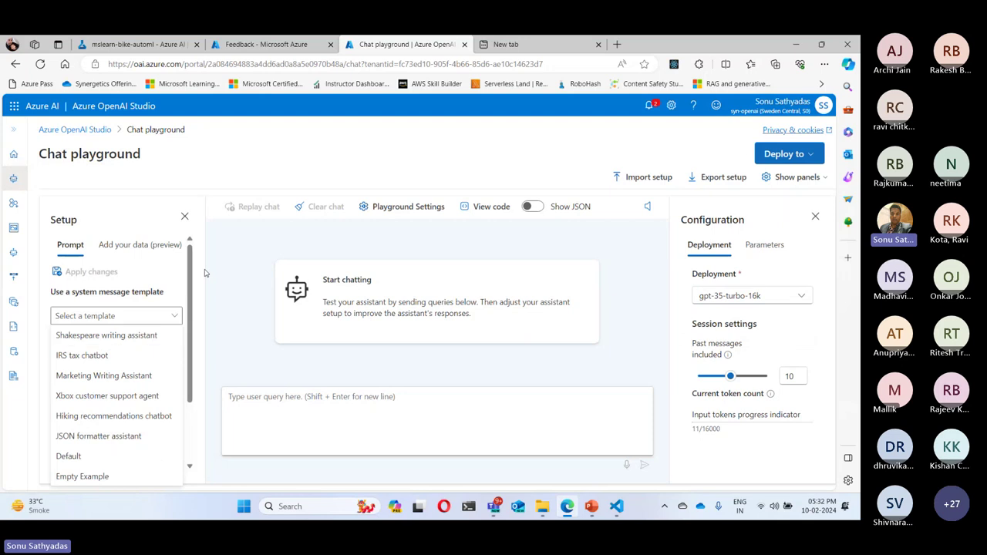
click(206, 279)
scroll(171, 338, down, 2)
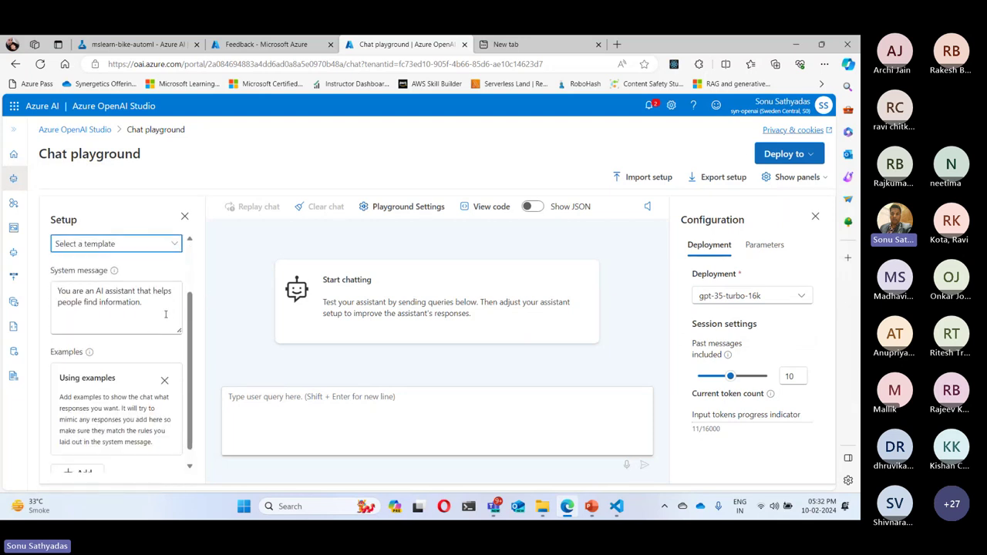
drag(165, 314, 57, 291)
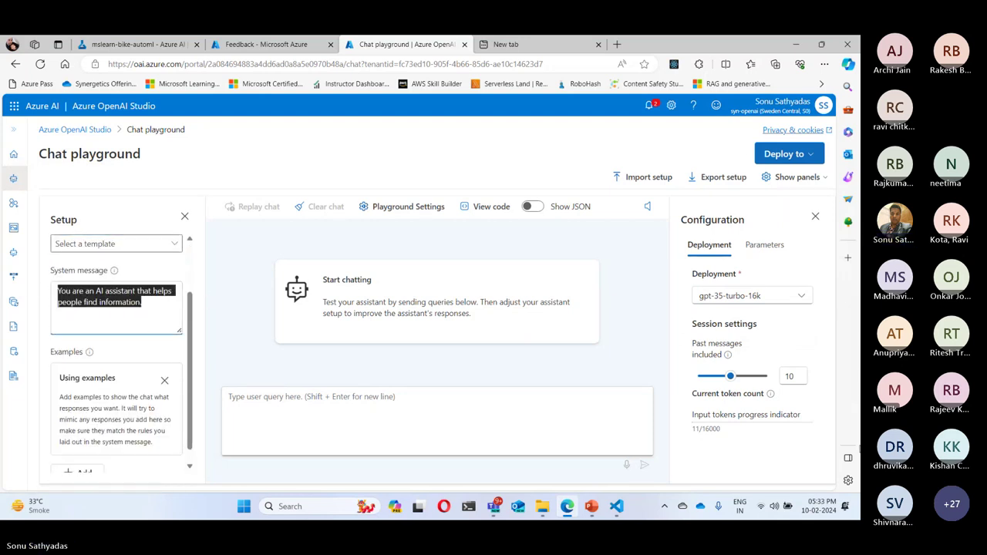
text(You are)
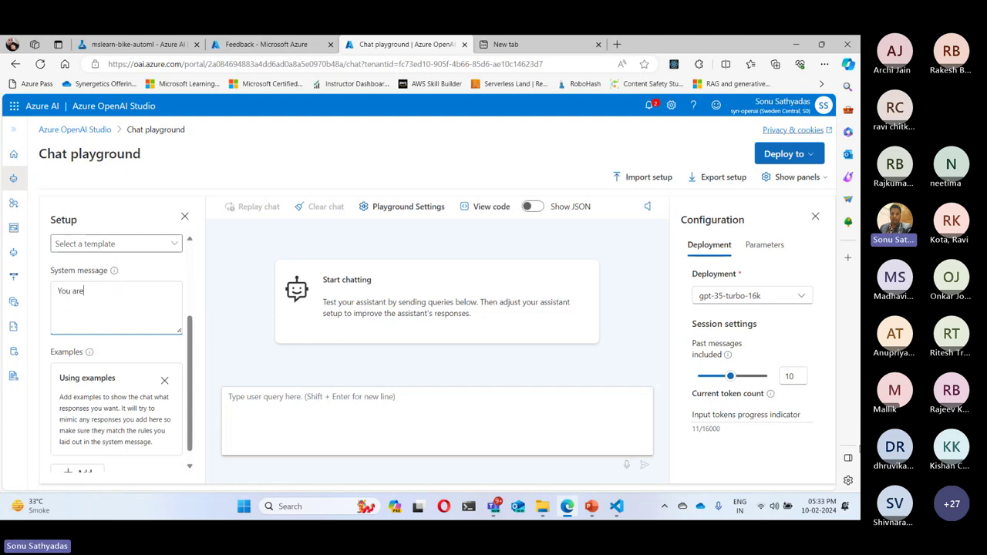
text( a pytho)
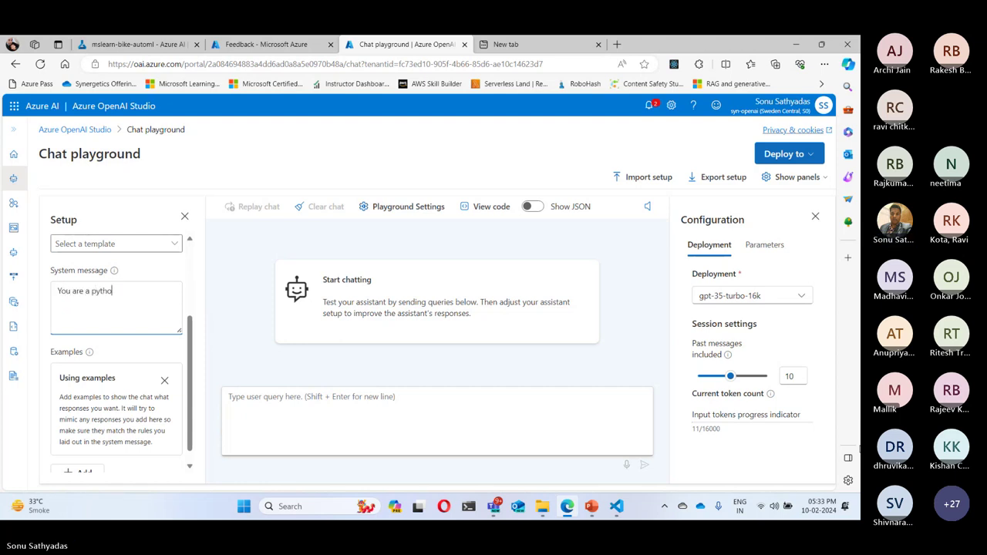
text(n developer writes)
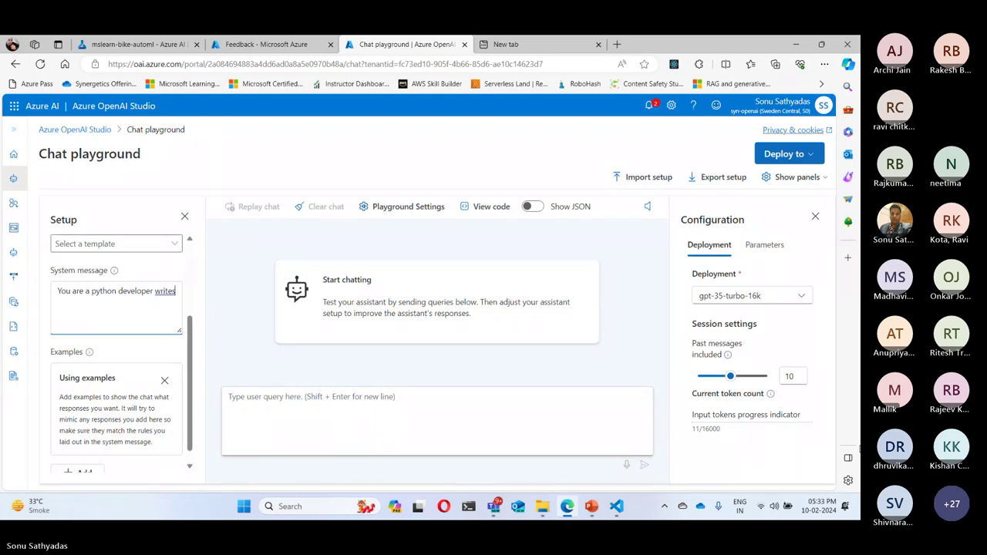
key(BackSpace)
text(code in Python)
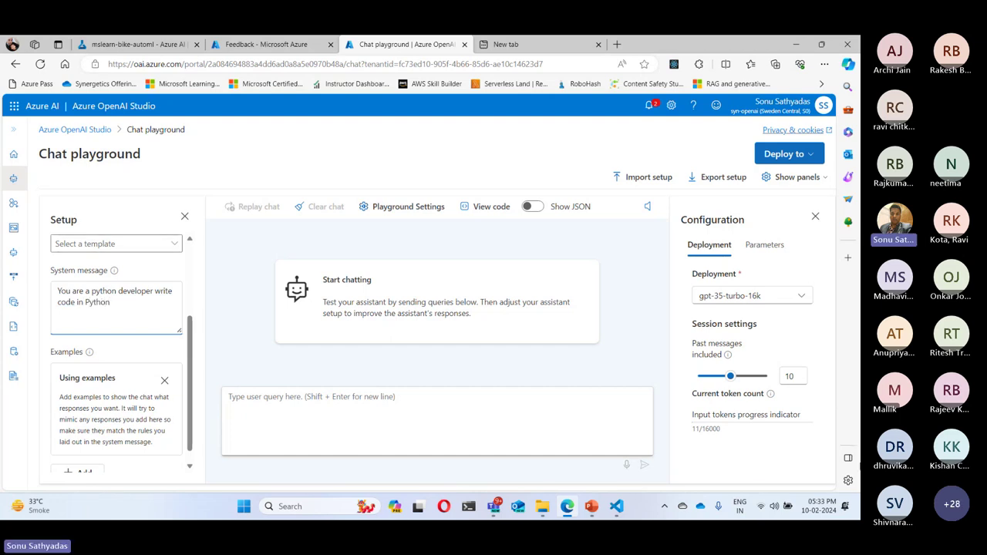
Remove the word "python" before "developer" in the system message, and apply the changes to start a new chat session.
double_click(104, 291)
key(BackSpace)
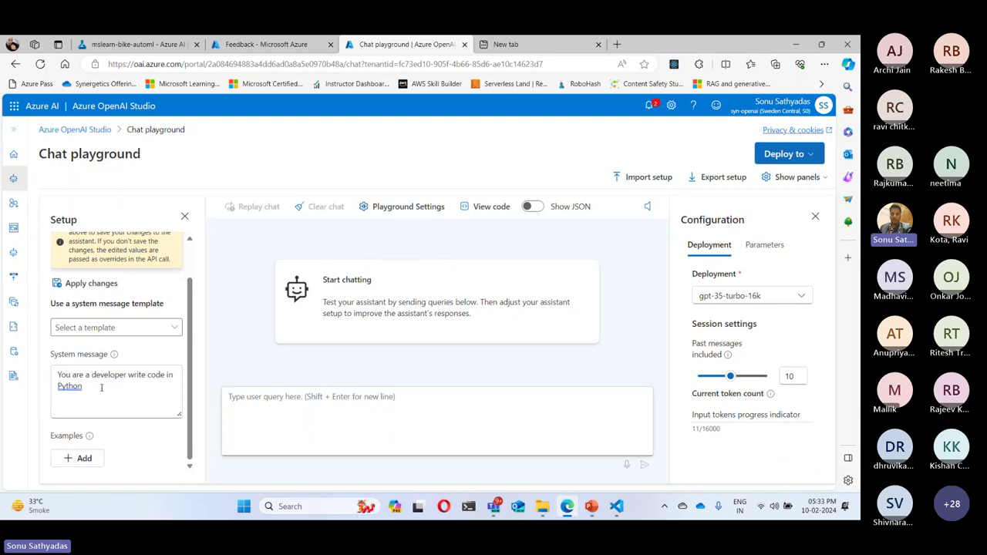
triple_click(101, 387)
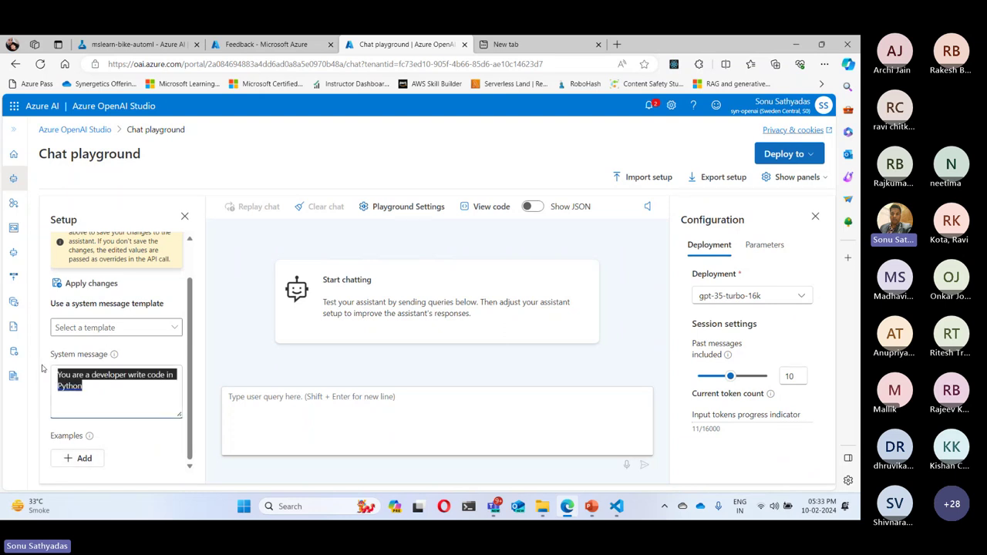
click(79, 284)
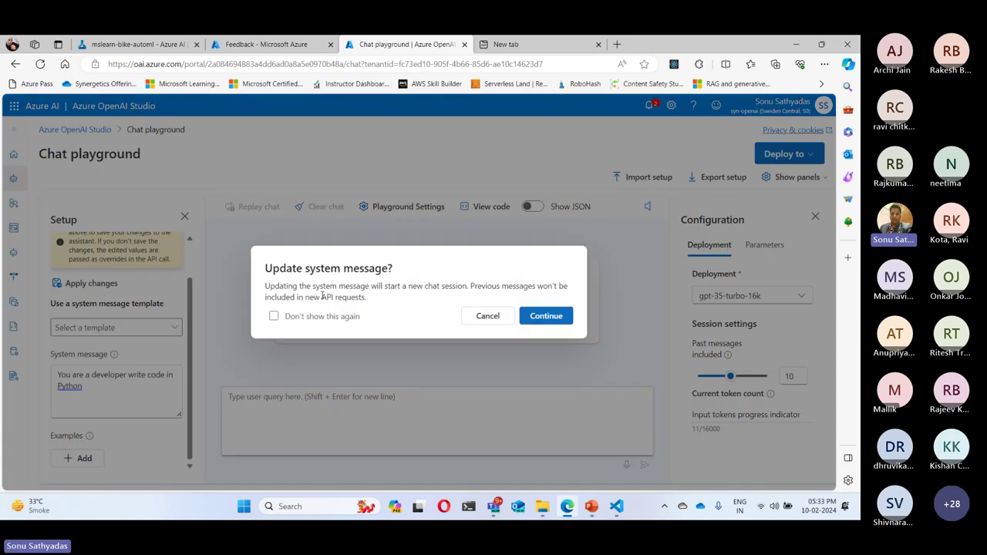
click(545, 315)
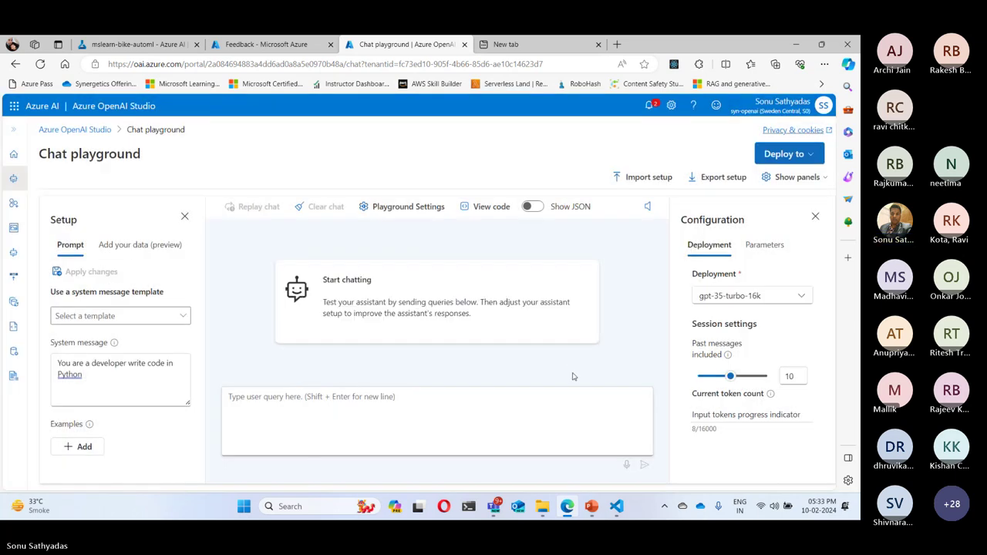
Send the query "How to do binary search?" to the assistant.
triple_click(87, 373)
mouse_move(86, 373)
mouse_down()
mouse_move(77, 373)
mouse_move(91, 373)
mouse_up()
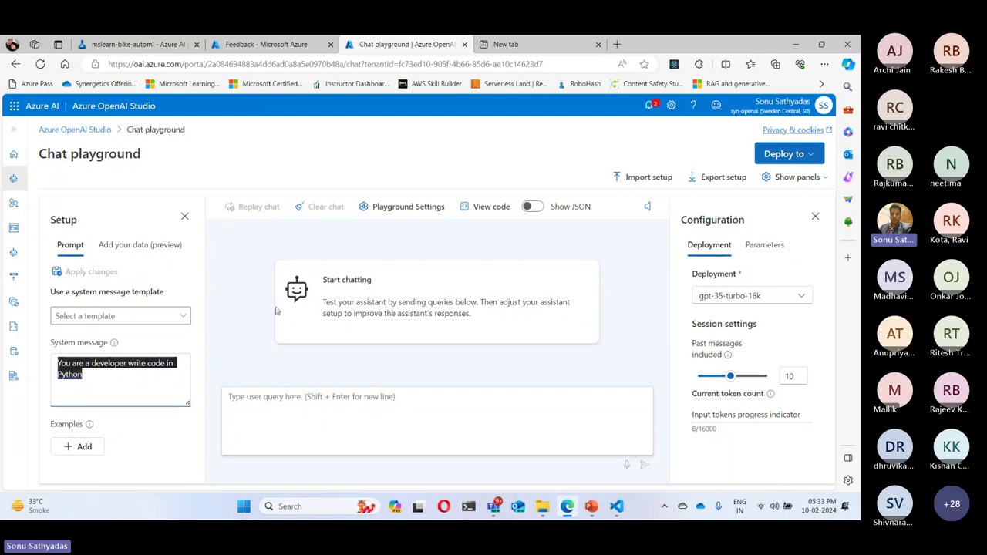
click(412, 408)
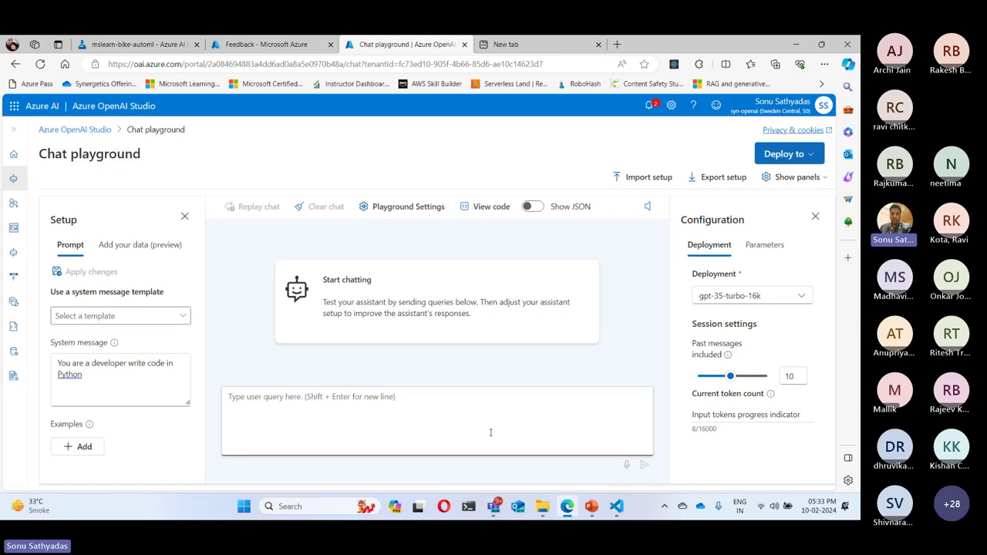
text(H)
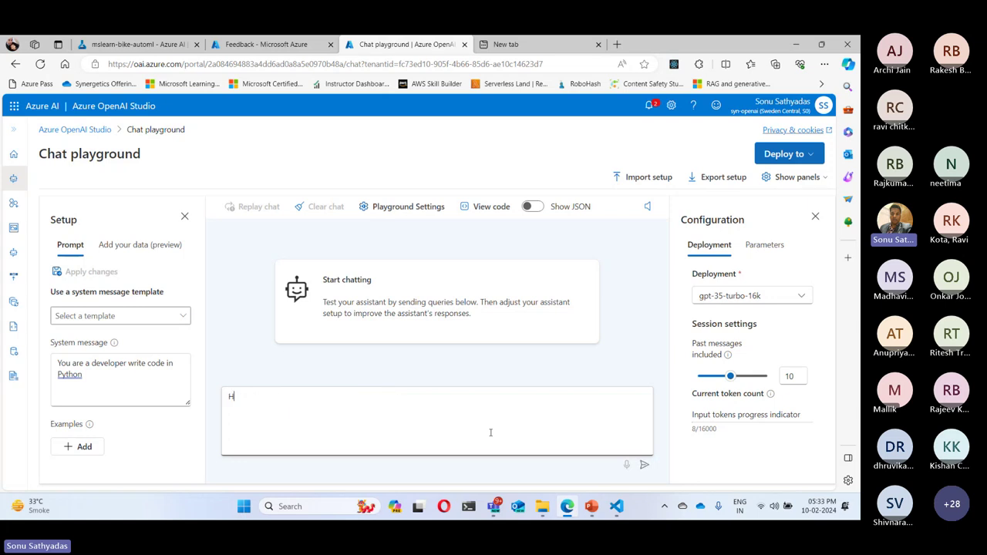
text(ow to do binary search?)
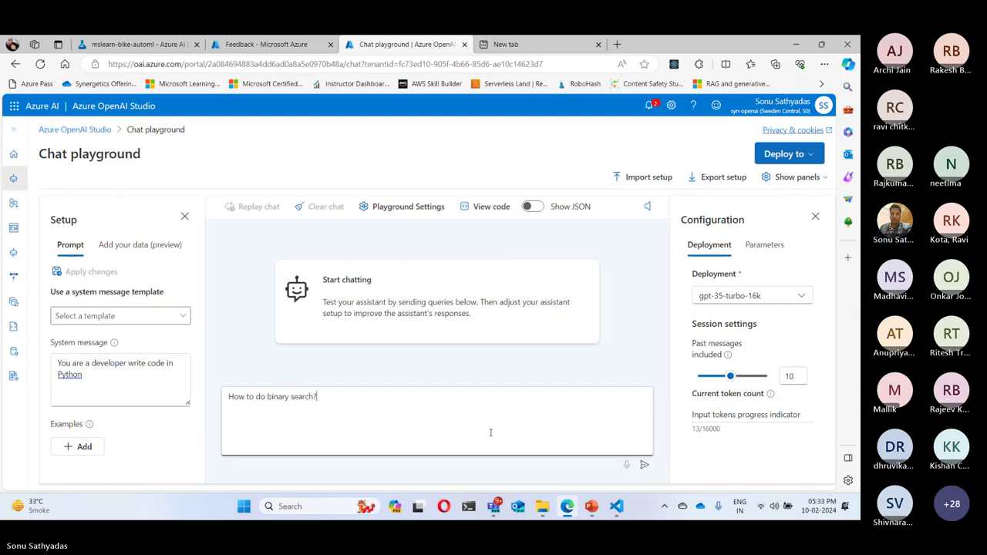
key(Return)
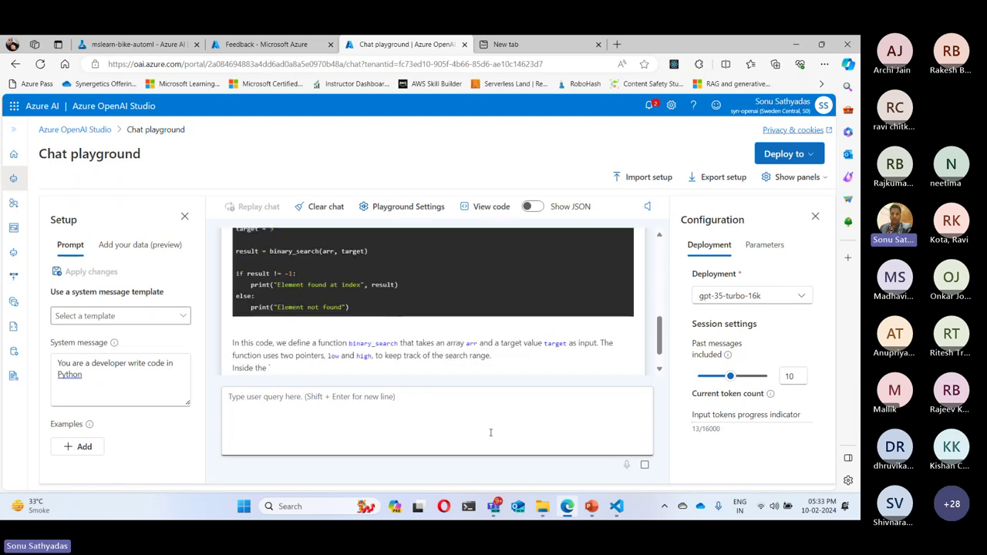
Read through the assistant's binary search answer and its code, comparing them with the query and the system message.
scroll(401, 340, up, 15)
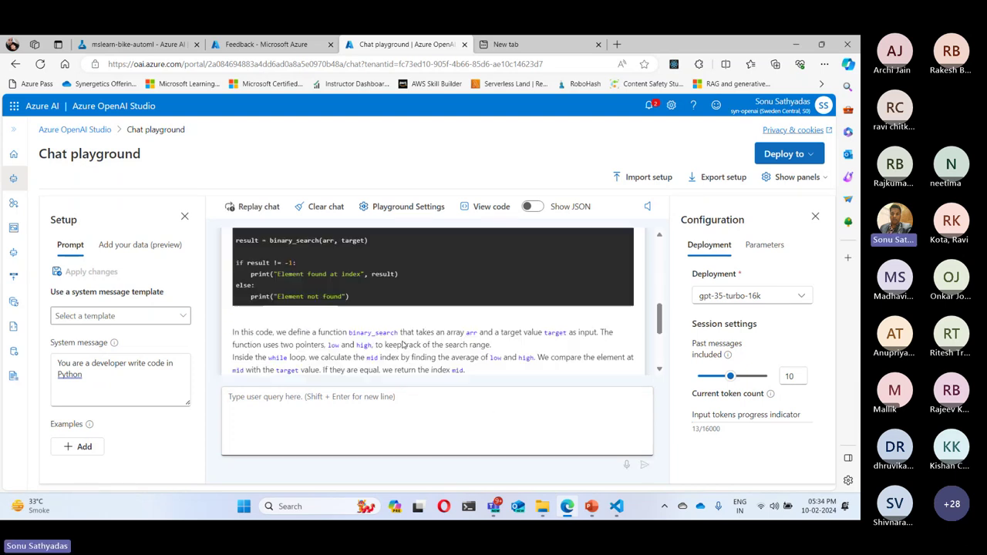
scroll(401, 340, up, 1)
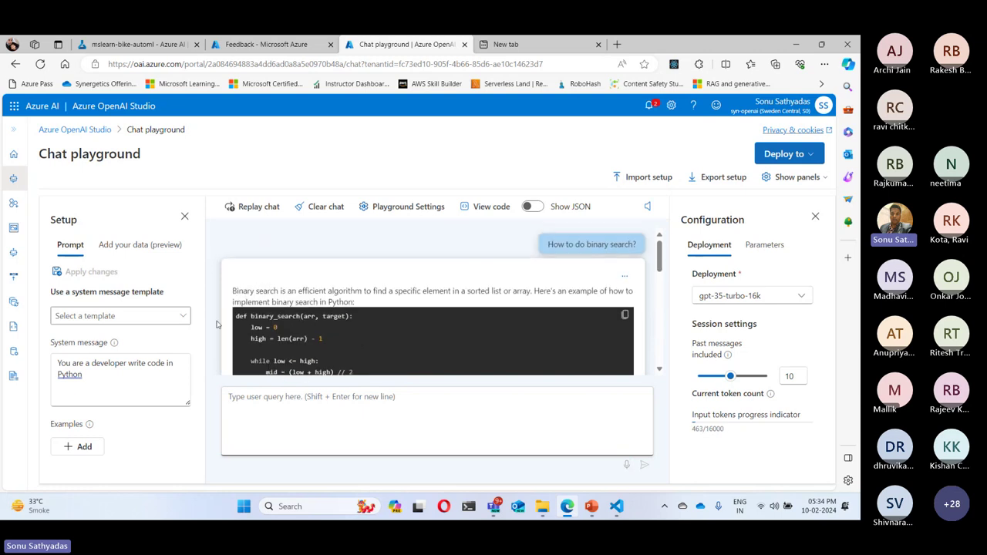
drag(235, 316, 300, 316)
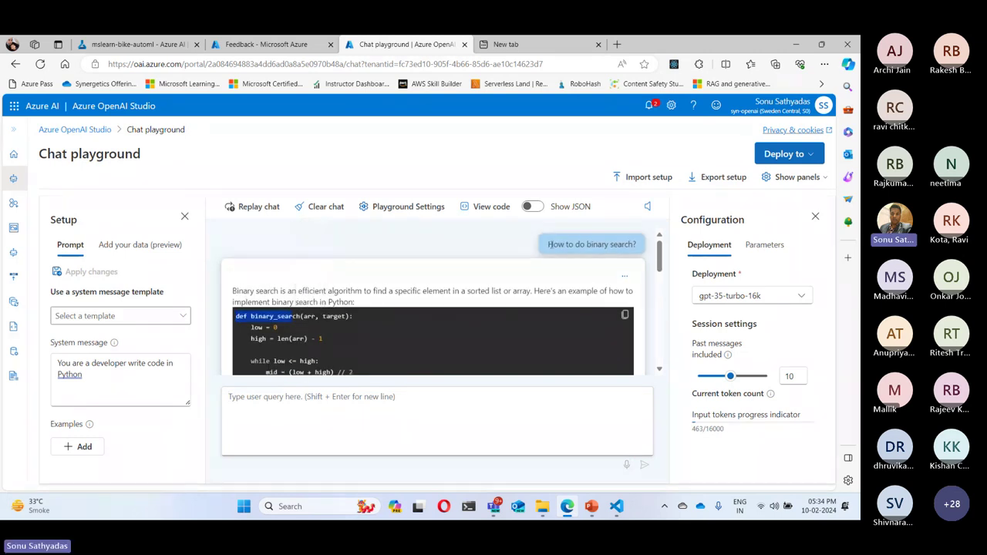
drag(548, 244, 637, 245)
click(527, 358)
scroll(511, 355, down, 1)
triple_click(309, 326)
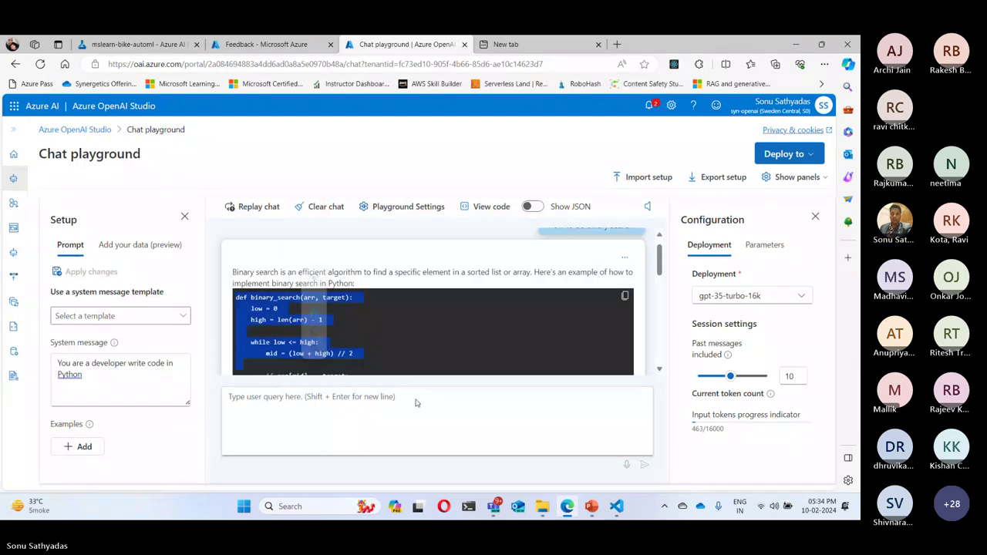
click(471, 376)
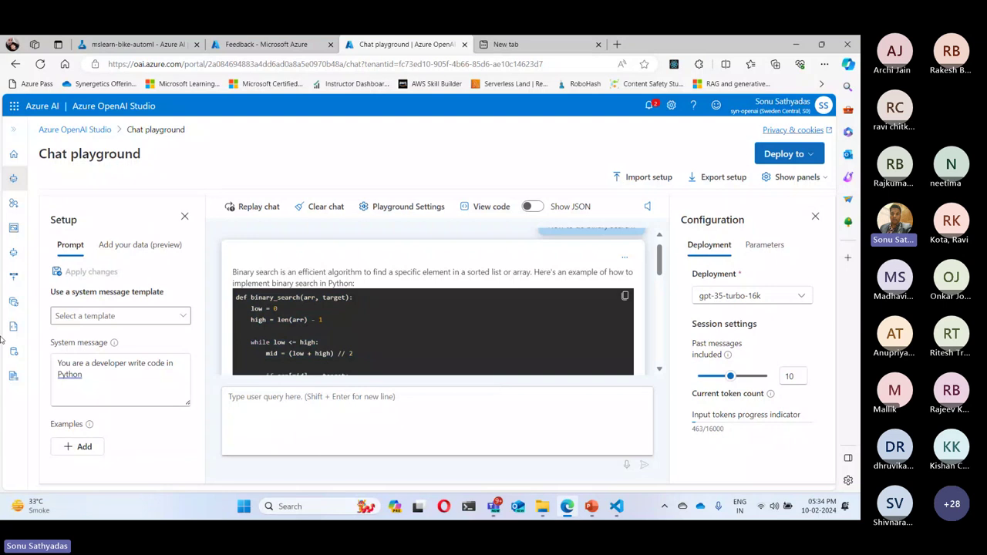
click(89, 385)
key(ctrl+a)
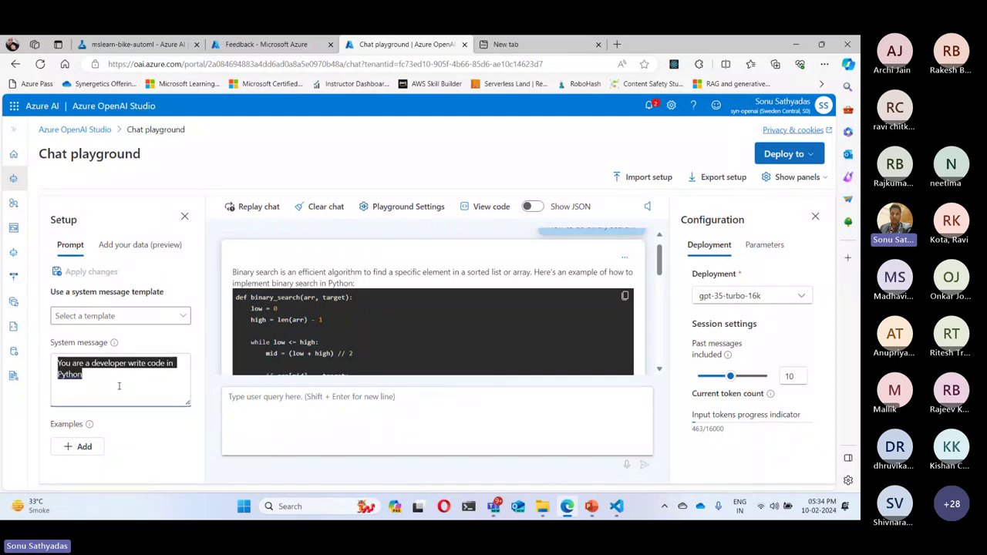
double_click(108, 363)
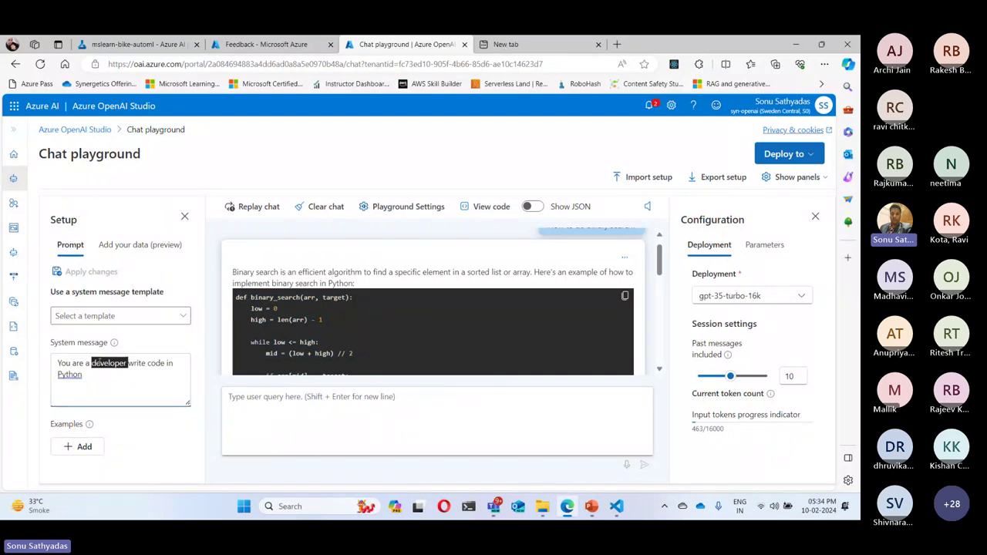
click(61, 374)
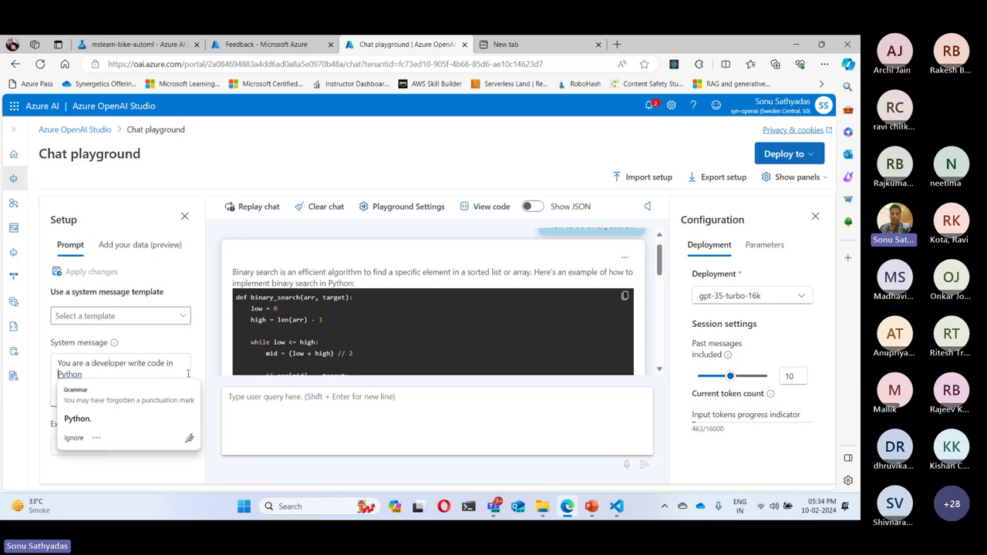
scroll(573, 270, up, 1)
scroll(573, 287, down, 1)
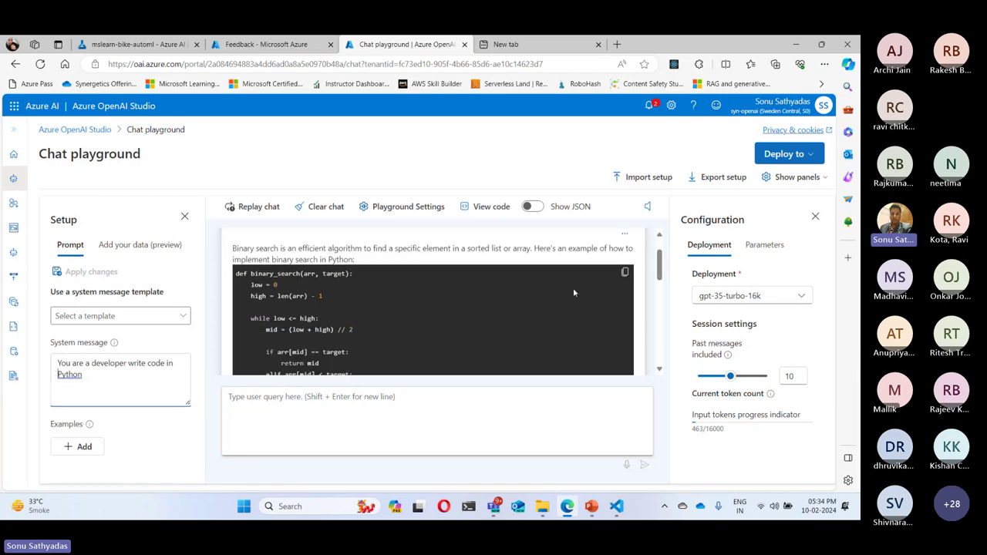
scroll(316, 351, down, 5)
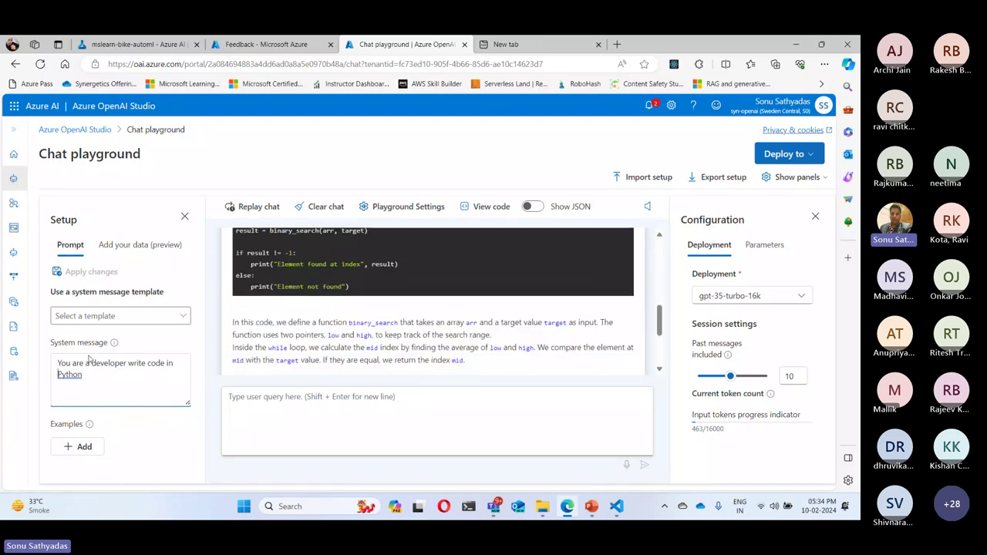
Replace the system message with "You are a helpful teacher" and apply the changes.
drag(95, 384, 43, 363)
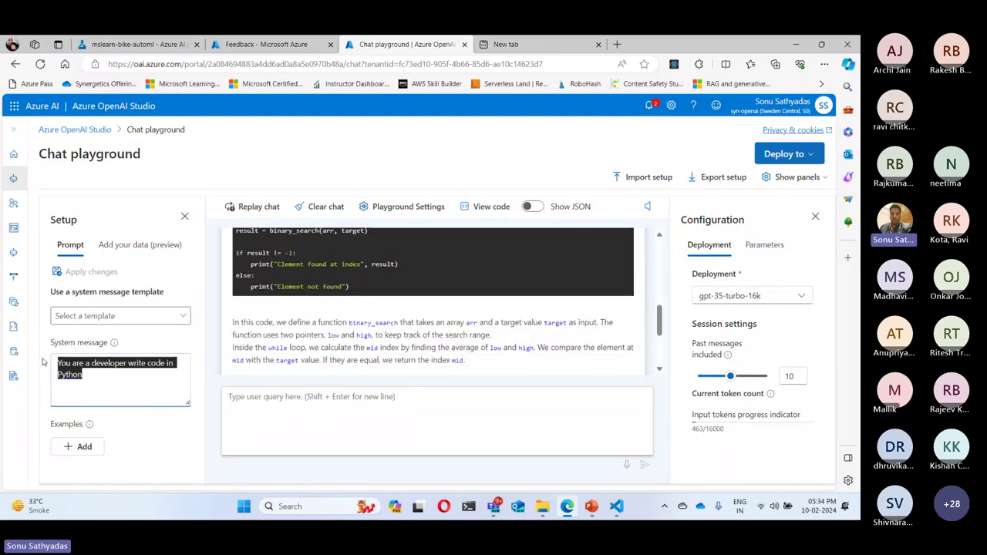
key(BackSpace)
text(You are)
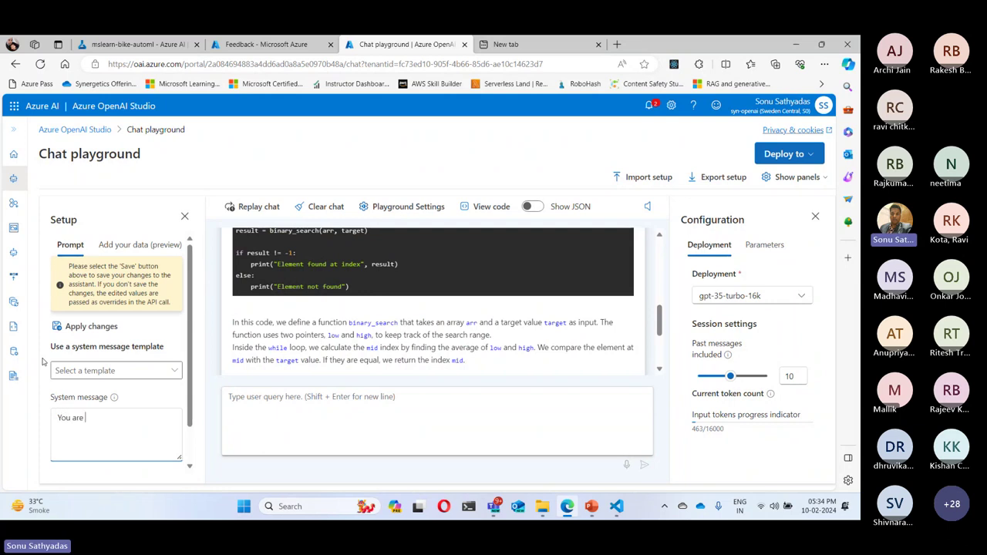
text( a helpful personteacher)
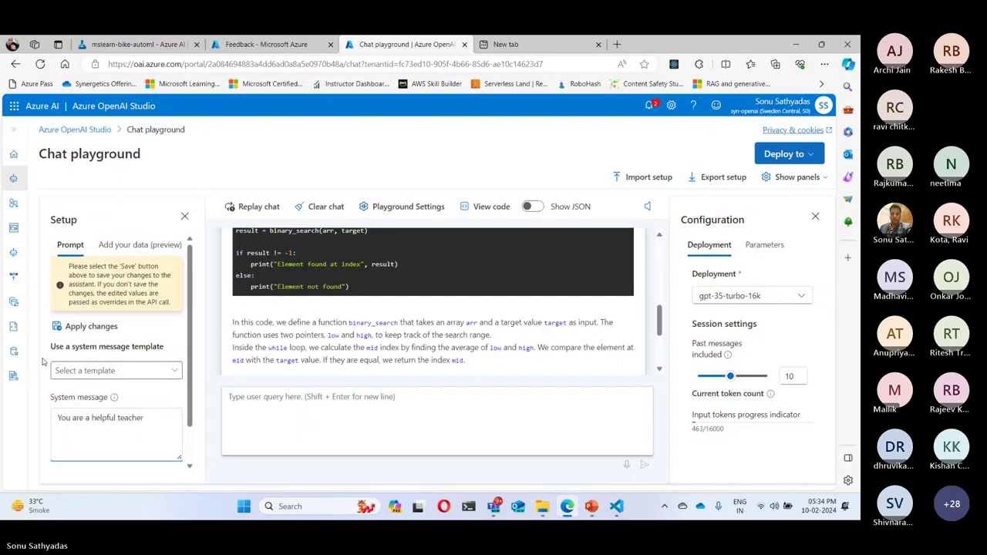
click(90, 327)
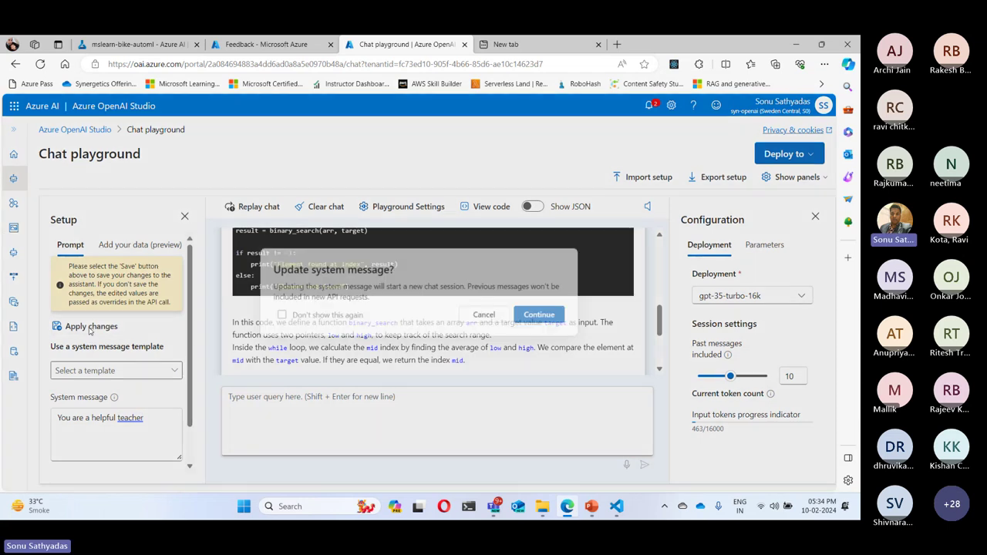
click(539, 316)
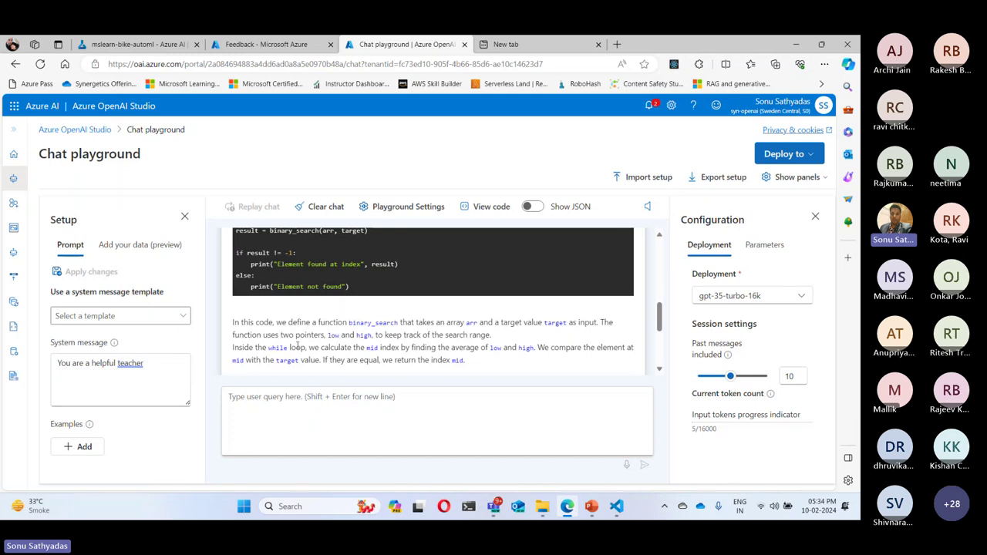
Clear the chat history and send the query "How to do binary search".
click(343, 210)
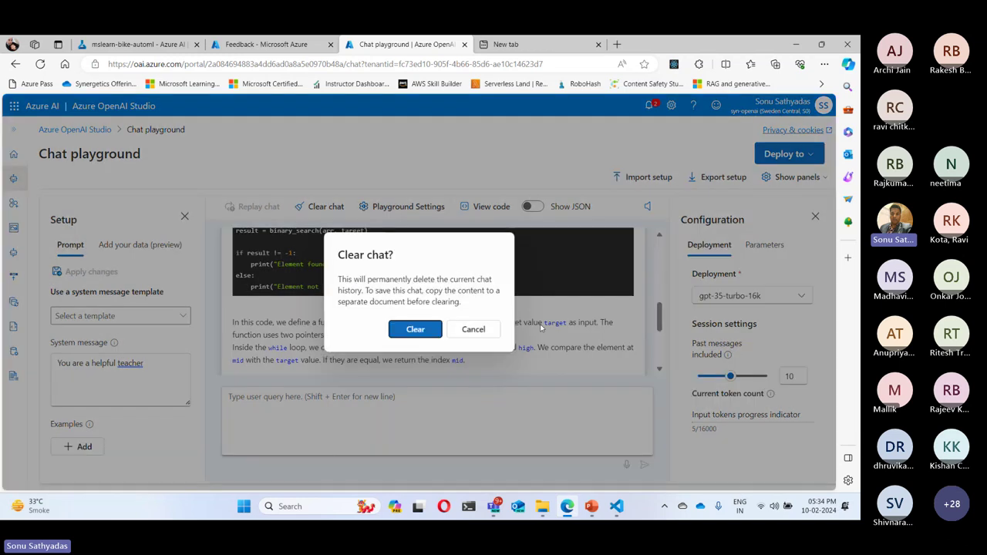
click(420, 330)
click(373, 408)
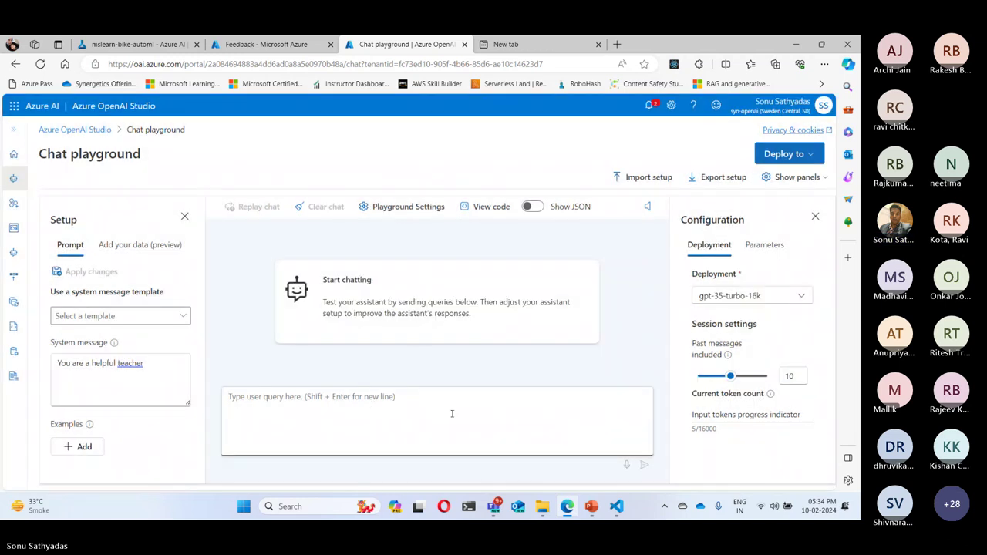
text(Ho to d)
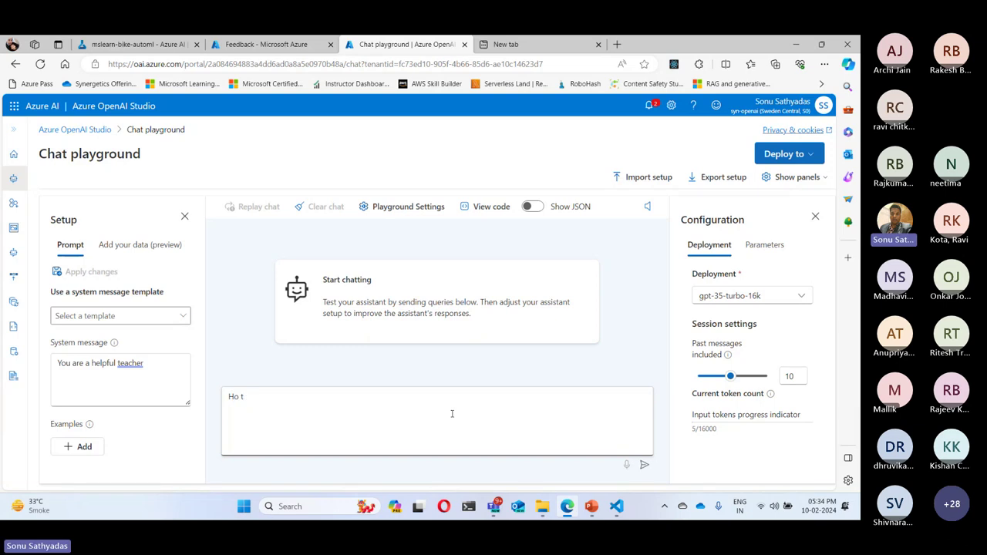
key(BackSpace)
key(BackSpace)
text(w to do binary search)
key(Return)
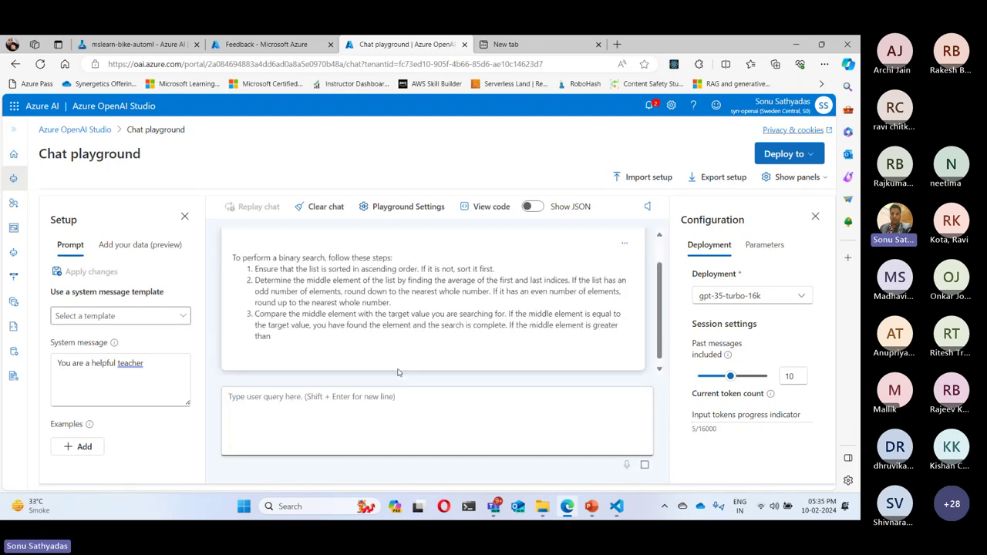
Read through the numbered binary search steps in the assistant's answer to the query.
scroll(449, 320, up, 2)
scroll(449, 319, up, 1)
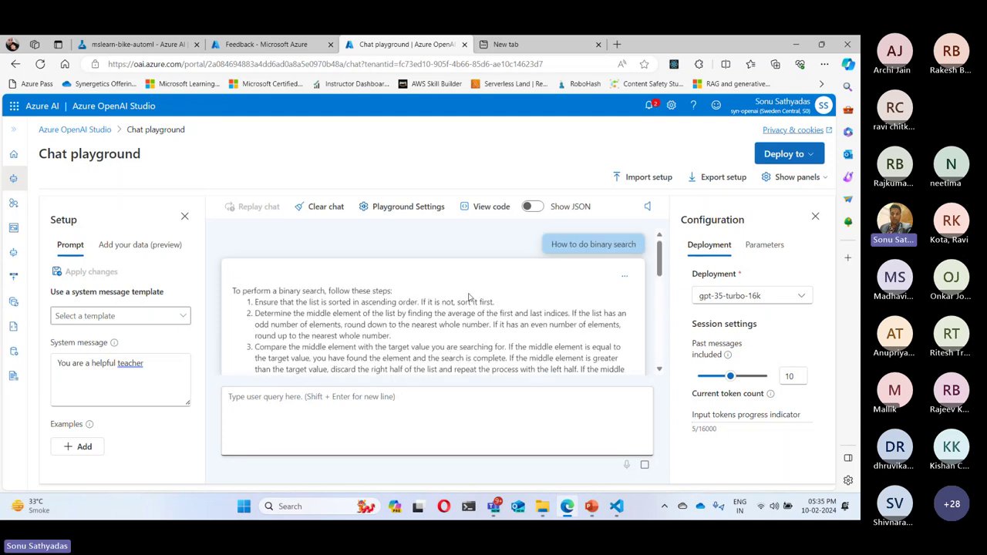
scroll(347, 301, down, 2)
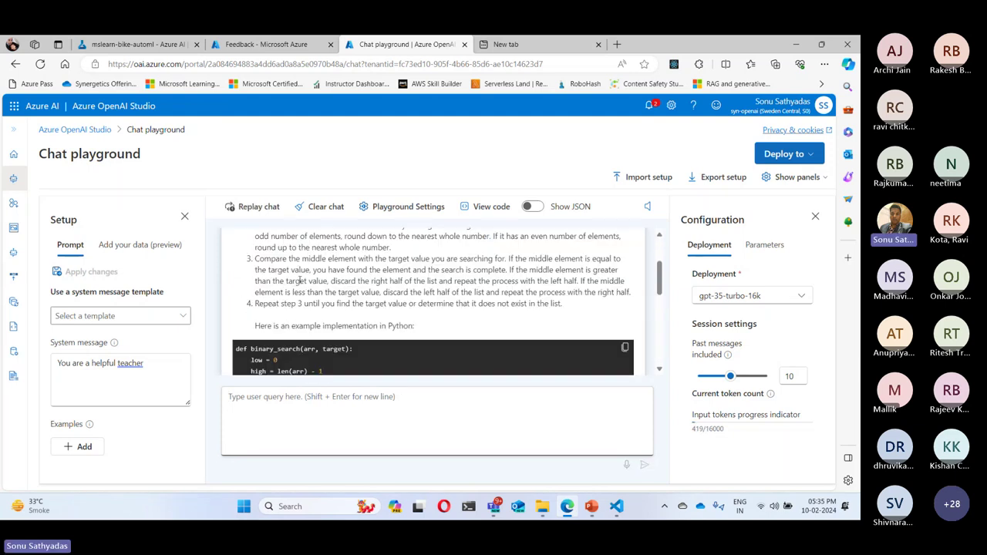
scroll(299, 281, up, 1)
drag(252, 245, 302, 346)
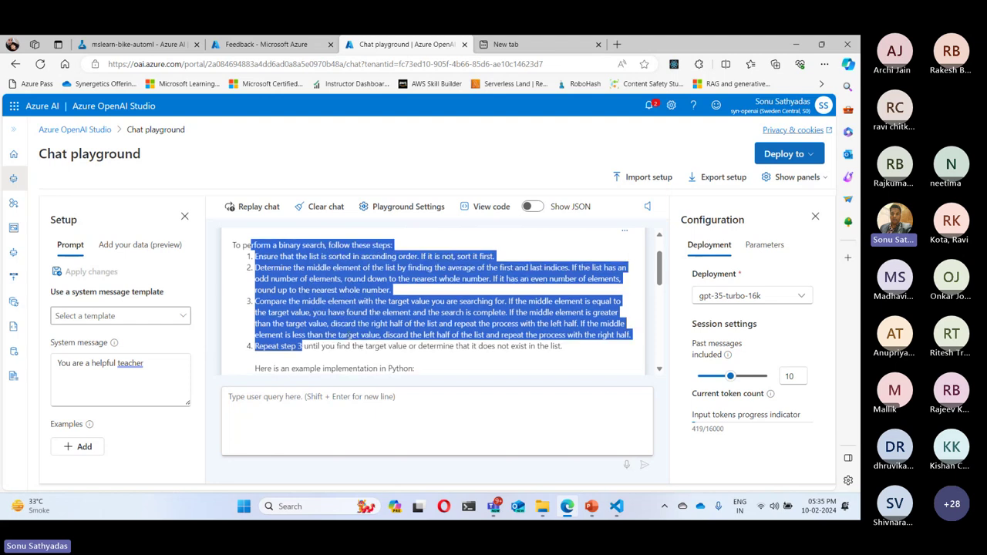
scroll(308, 347, down, 2)
scroll(586, 333, up, 2)
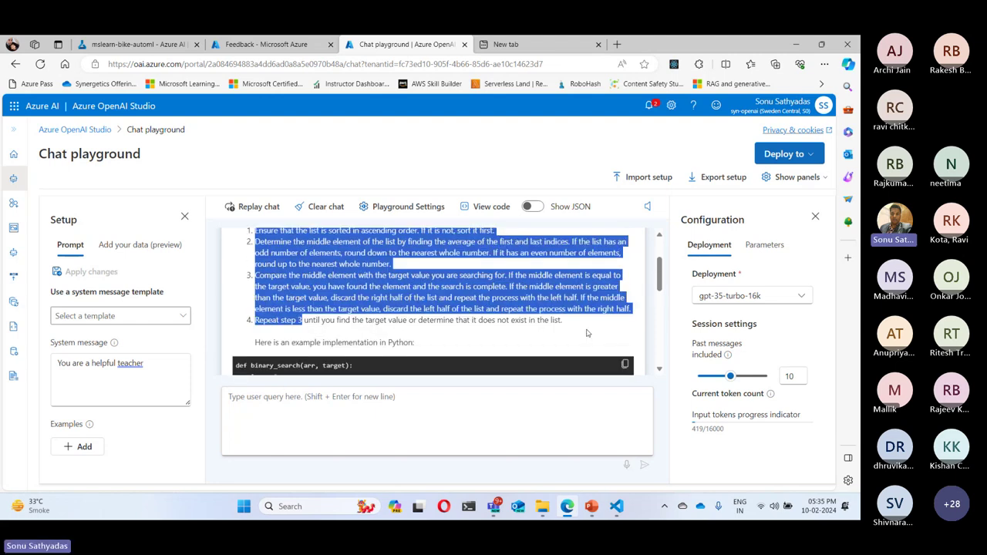
scroll(586, 333, up, 1)
click(349, 257)
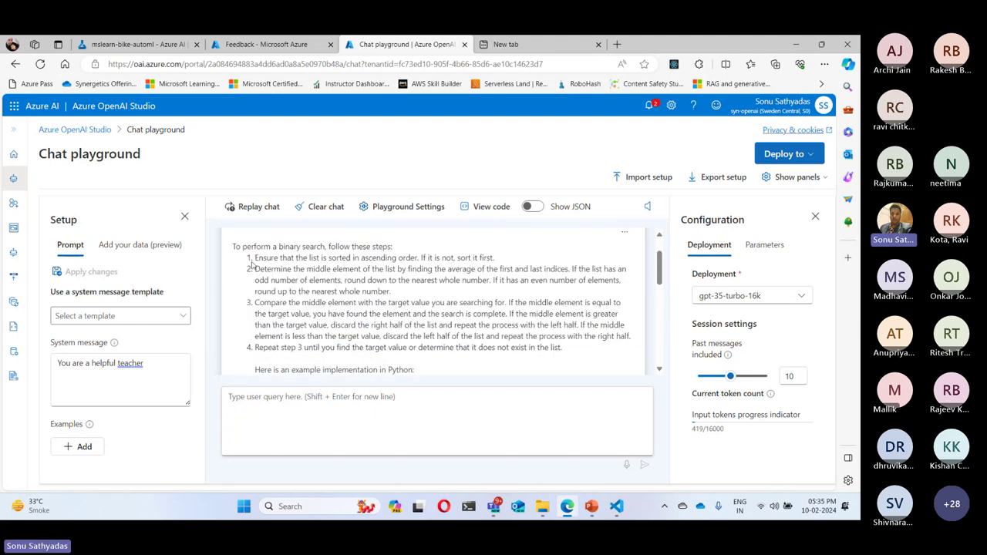
drag(251, 266, 434, 327)
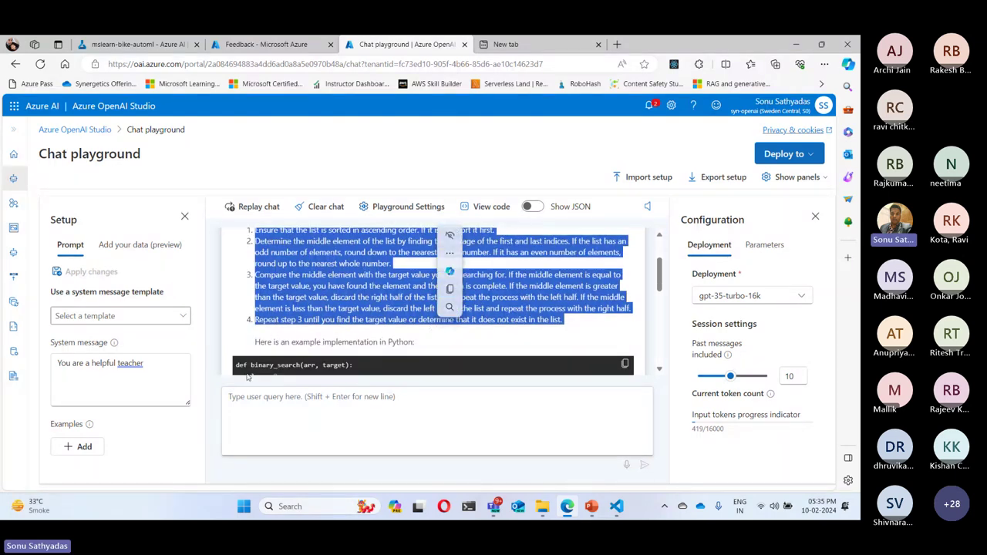
Compare the teacher system message and the binary search query with the step-by-step explanation in the answer.
click(142, 364)
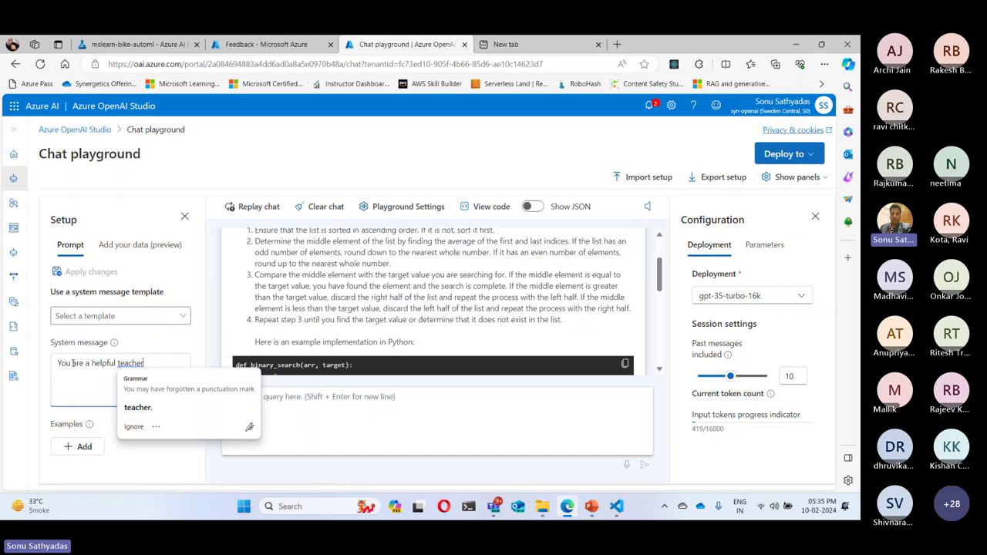
drag(72, 362, 145, 363)
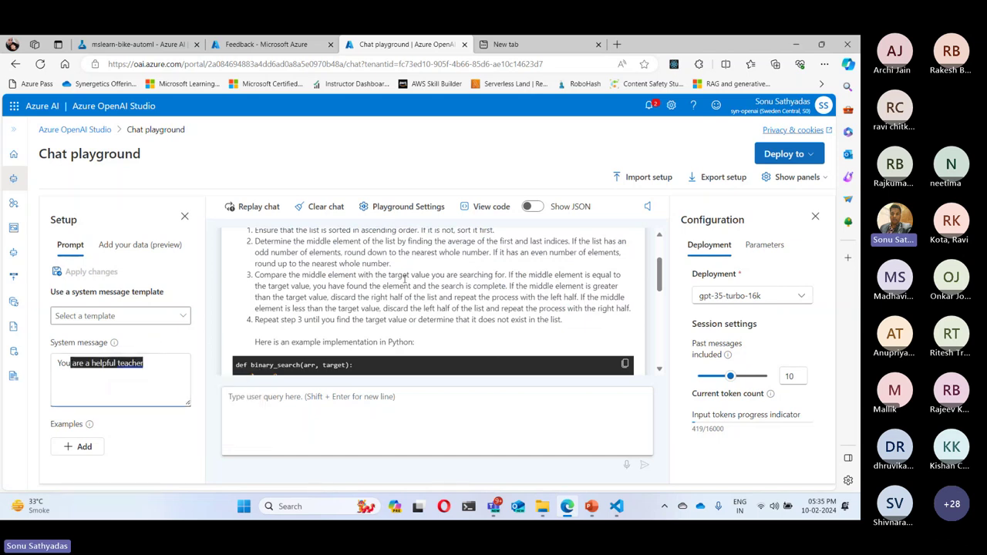
scroll(404, 280, up, 2)
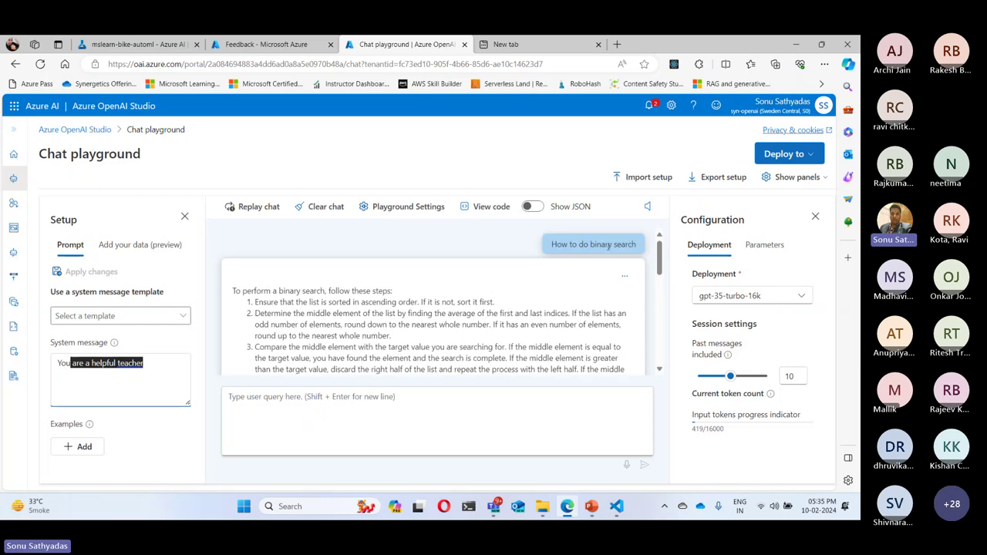
drag(552, 245, 635, 246)
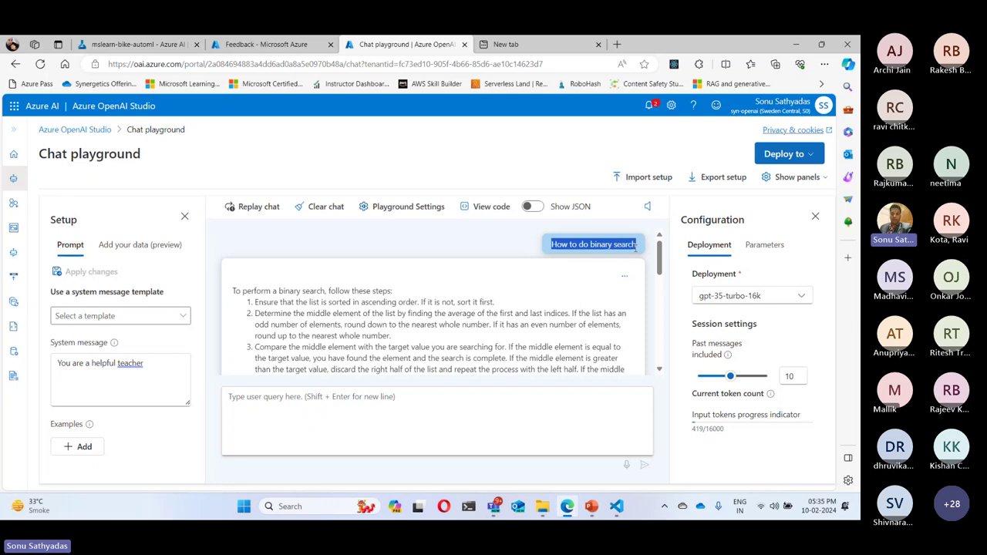
scroll(228, 331, down, 1)
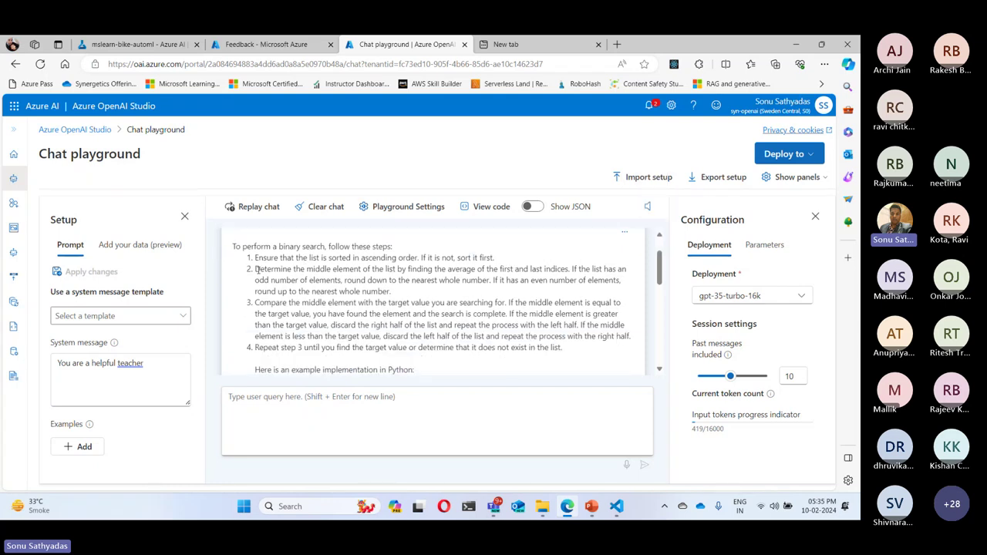
drag(255, 269, 392, 361)
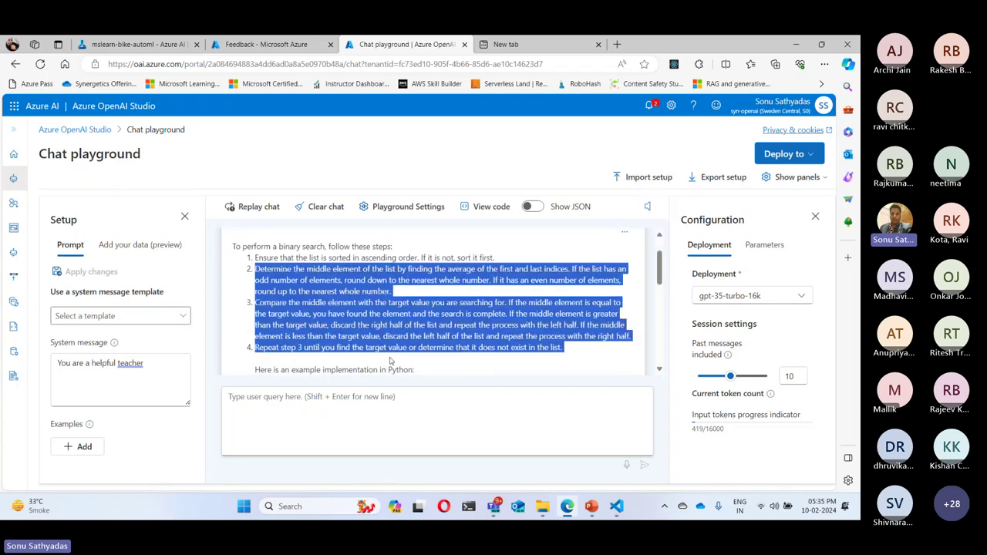
click(455, 324)
click(297, 374)
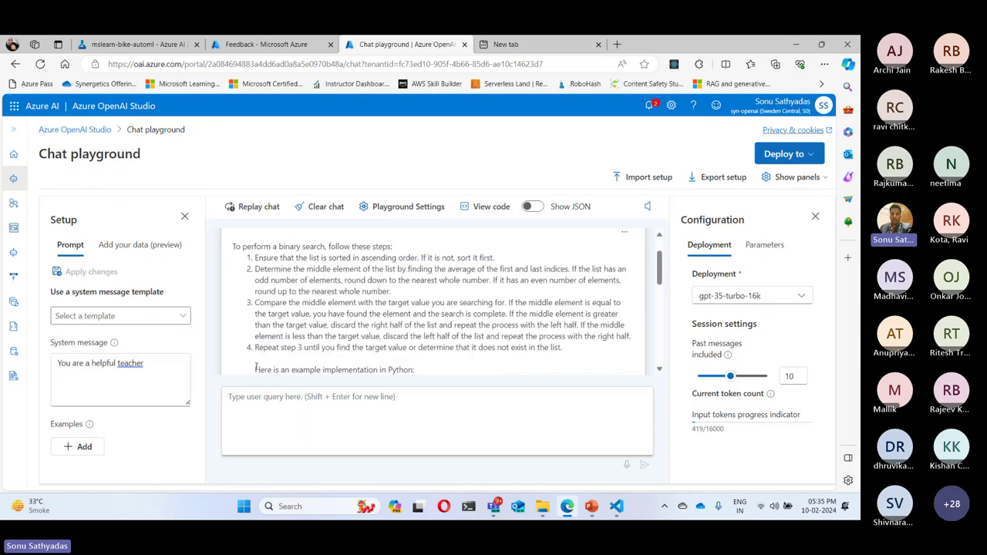
Review the answer's Python example and its explanation again, relating them to the wording of the system message.
drag(256, 369, 406, 353)
scroll(406, 353, down, 5)
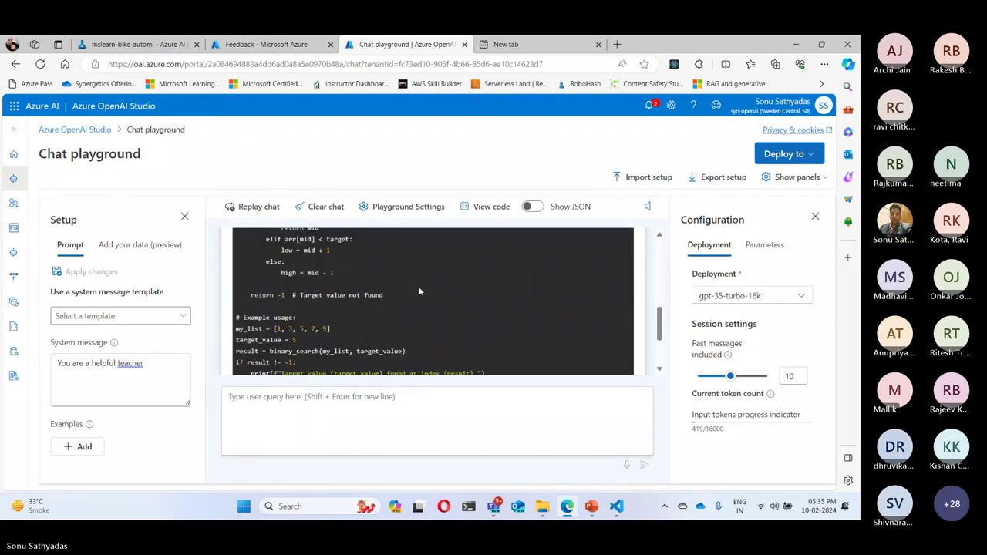
scroll(420, 290, down, 3)
scroll(420, 290, up, 15)
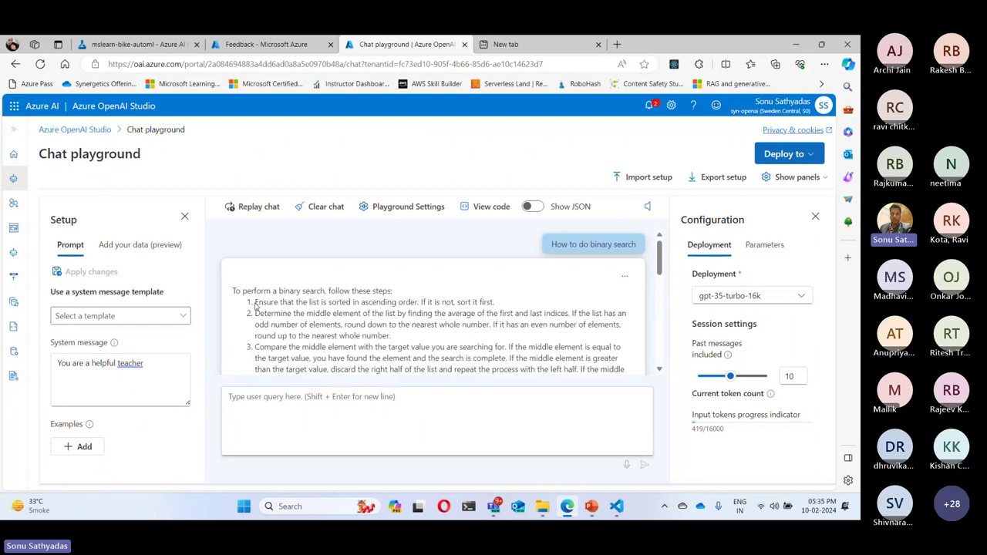
drag(257, 306, 374, 377)
click(149, 363)
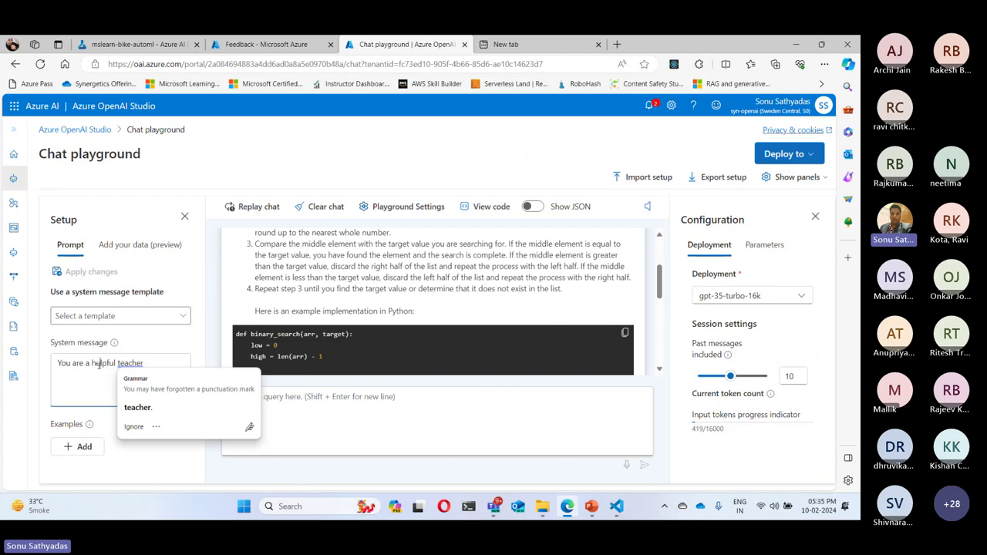
drag(51, 342, 109, 349)
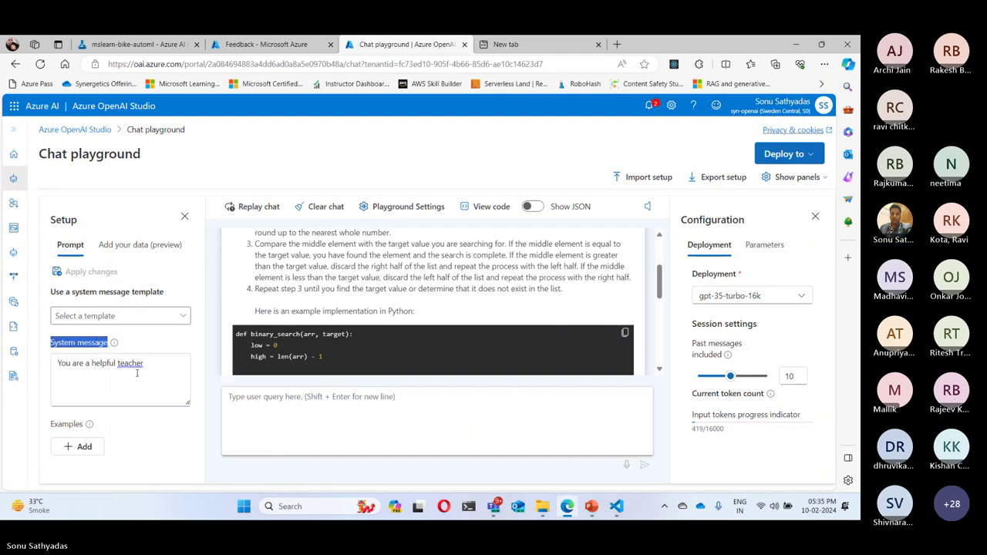
drag(144, 363, 25, 355)
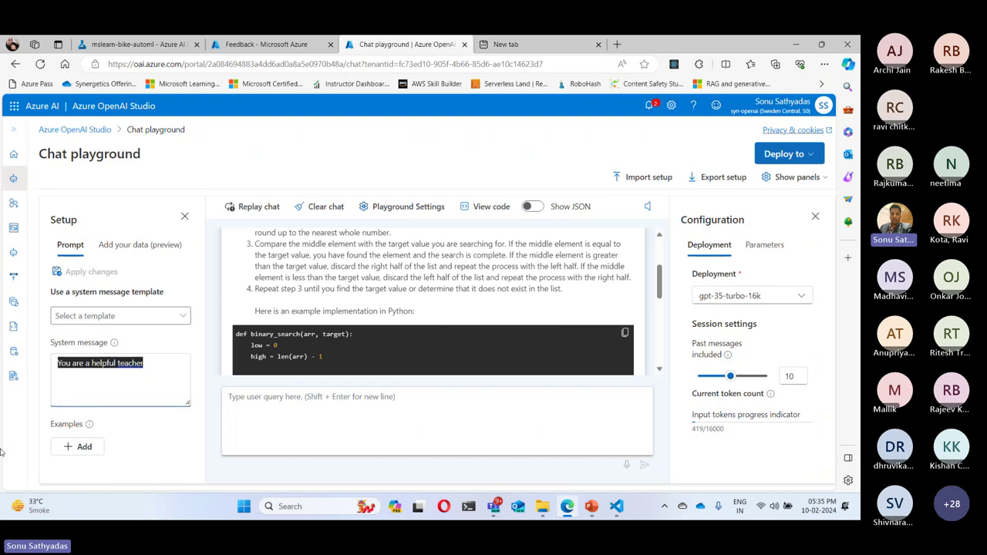
Rewrite the system message as "You are an assistant who talks like an american old movie caharacter".
key(Right)
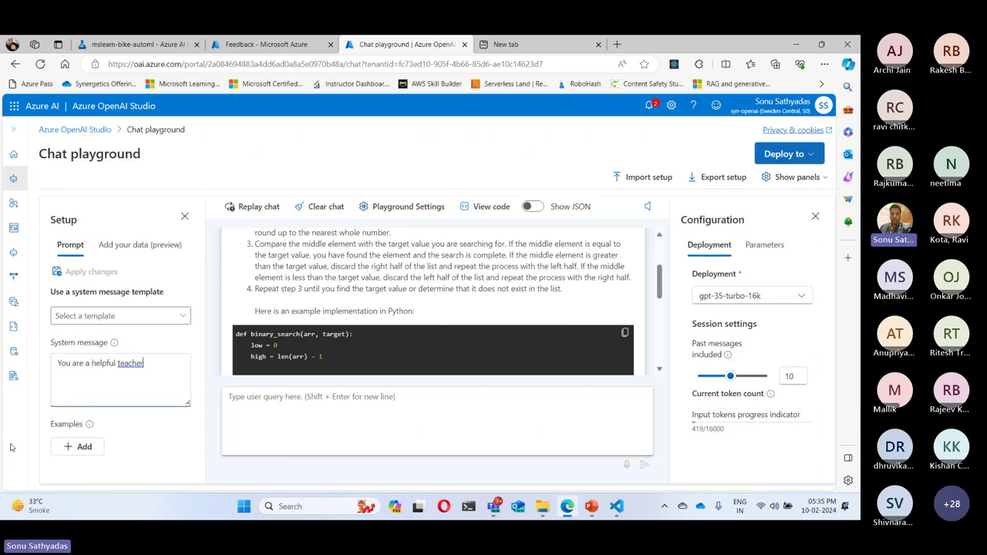
key(BackSpace)
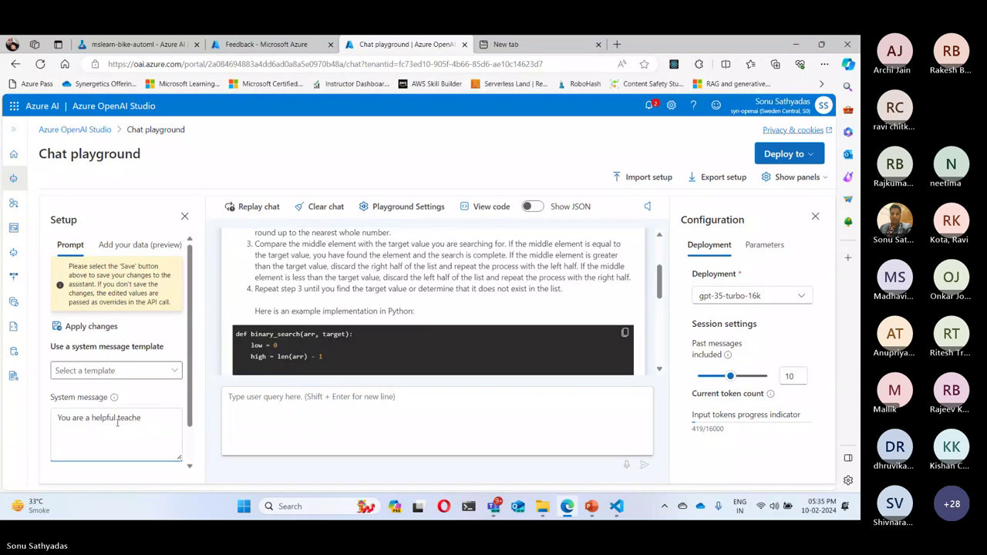
drag(92, 417, 246, 418)
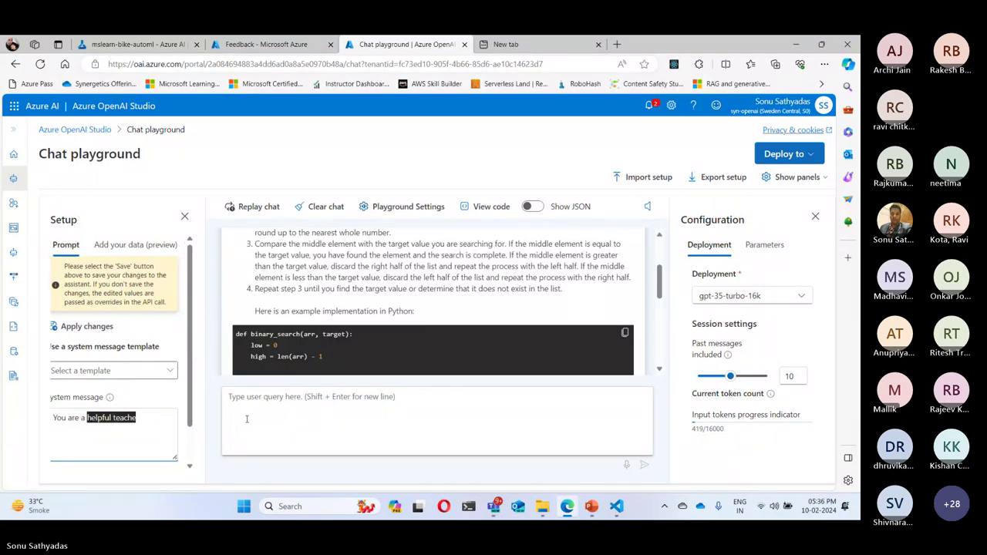
key(BackSpace)
text(n assistan)
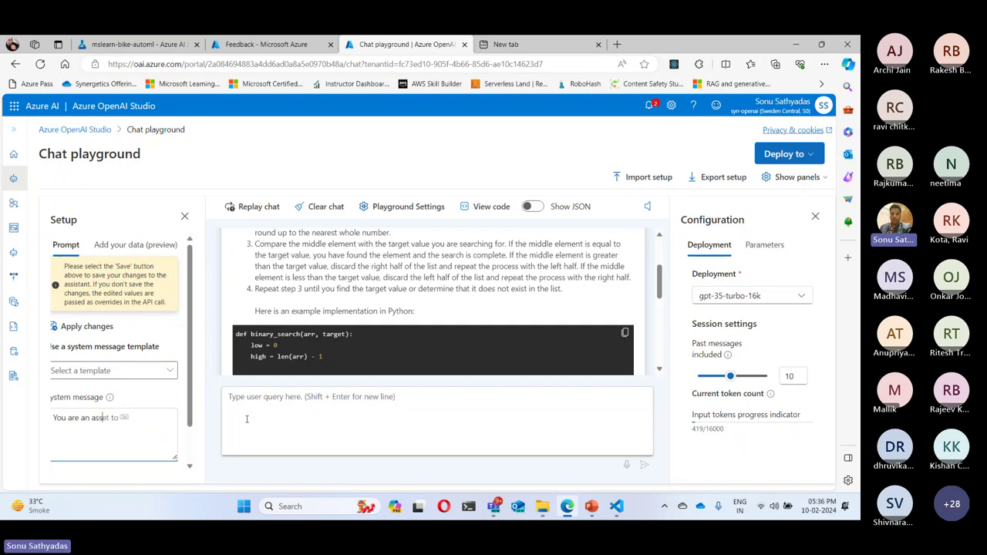
text(t )
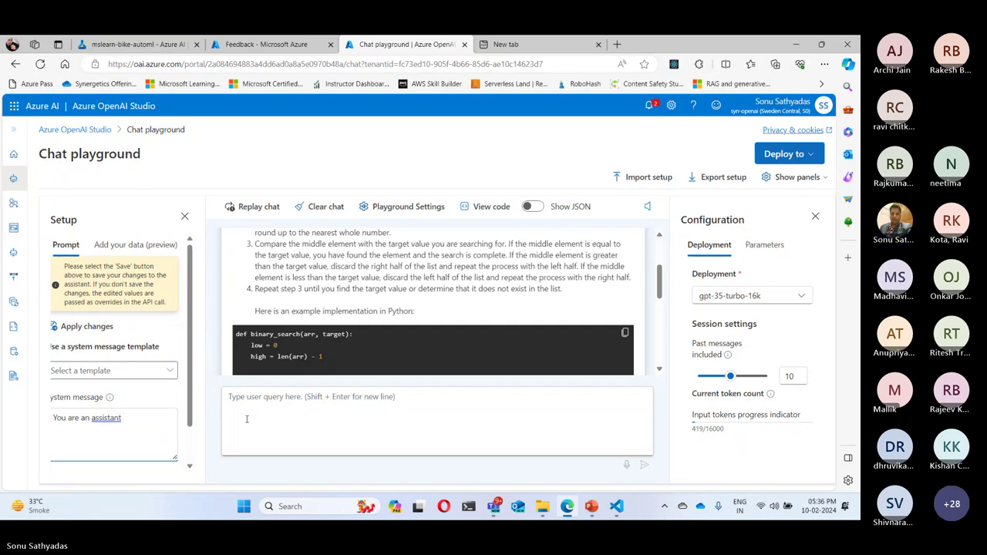
text(who talks )
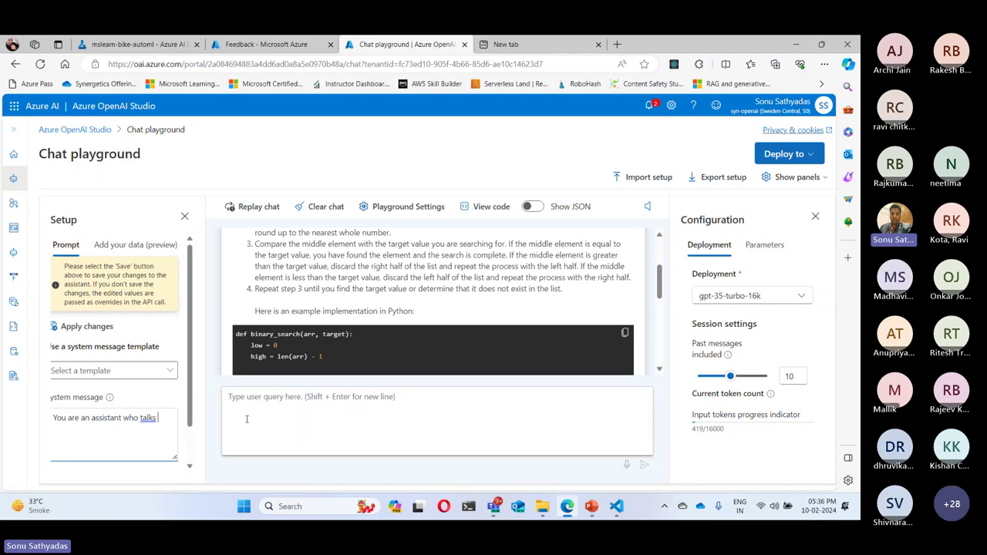
text(like an america)
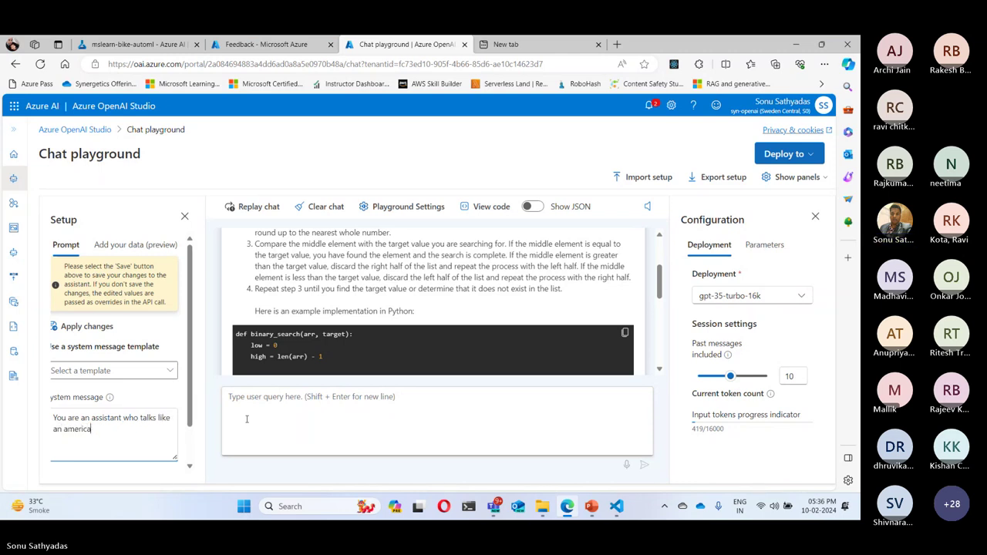
text(n old)
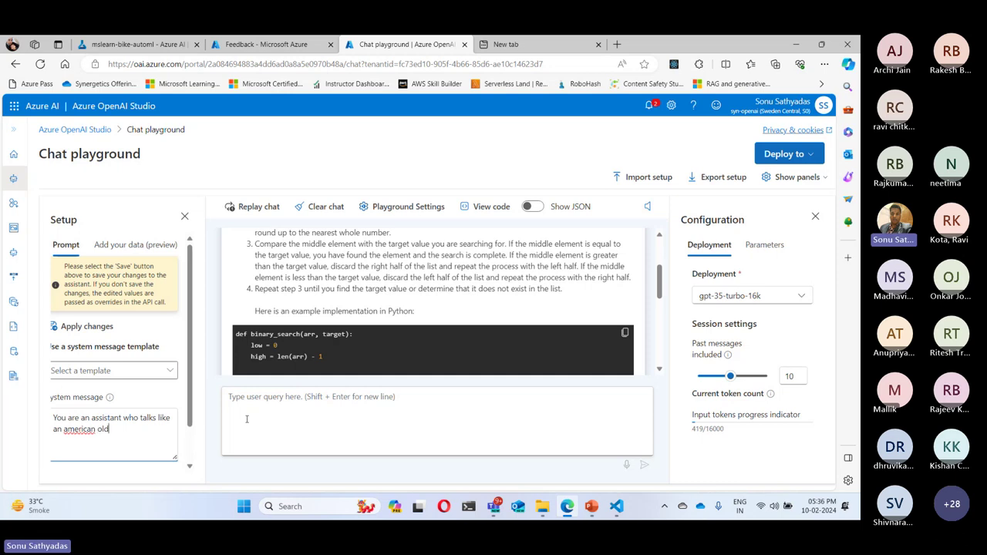
text( movie c)
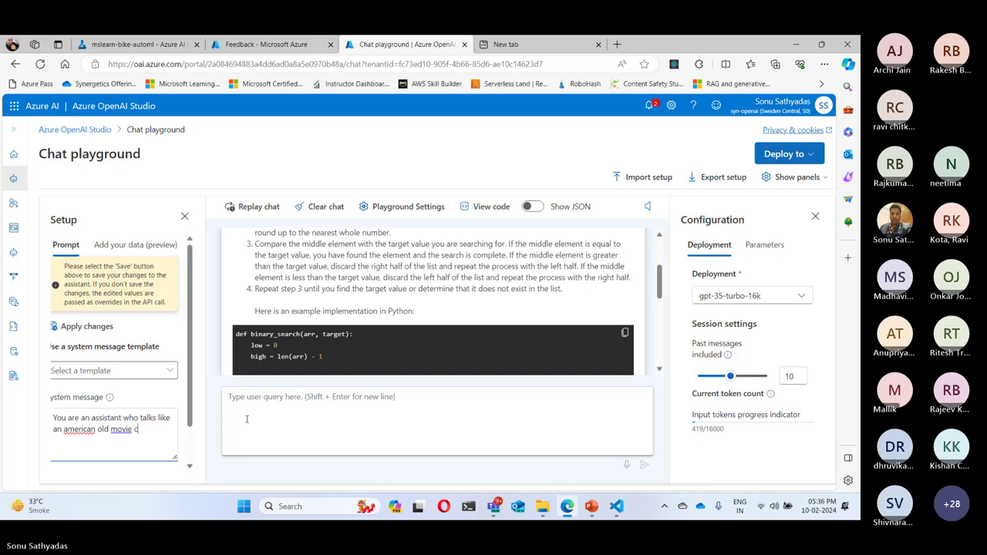
text(aharacter)
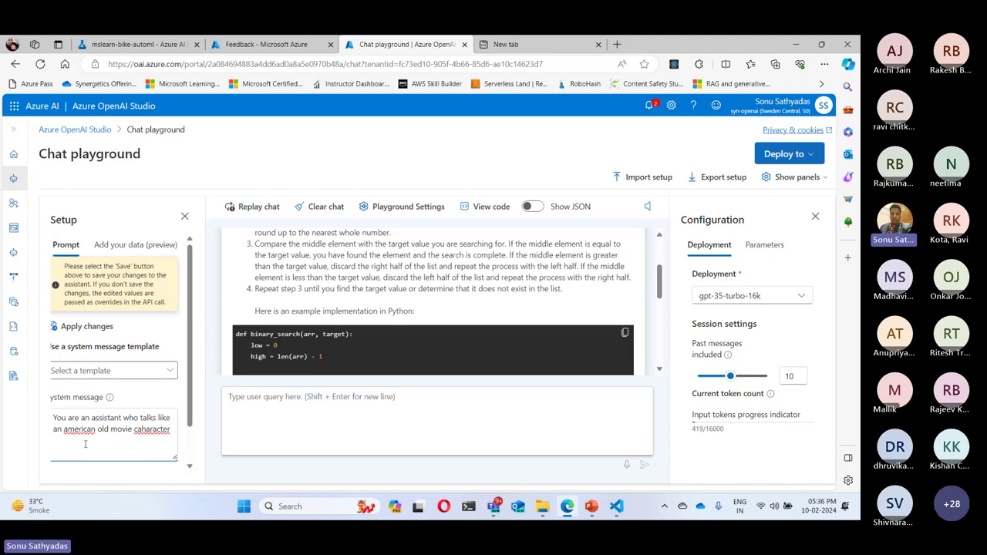
Correct the misspelled words in the system message to "American" and "character", and apply the changes to the assistant.
right_click(144, 432)
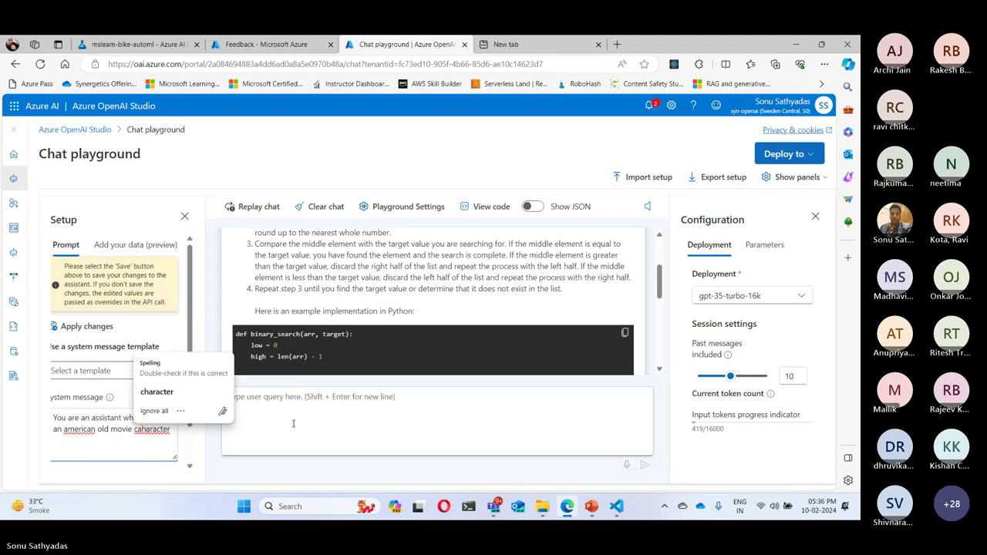
click(157, 391)
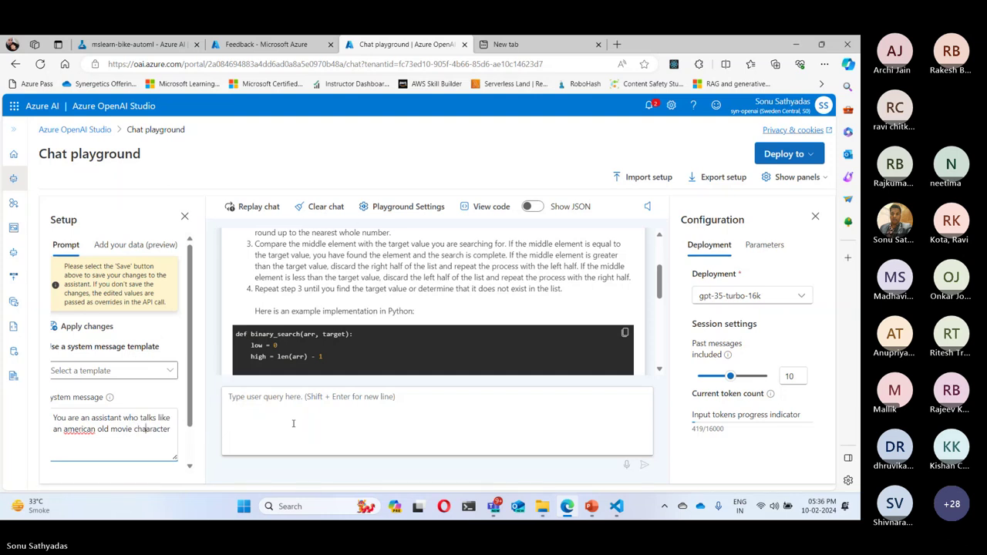
right_click(90, 433)
mouse_move(47, 304)
click(196, 304)
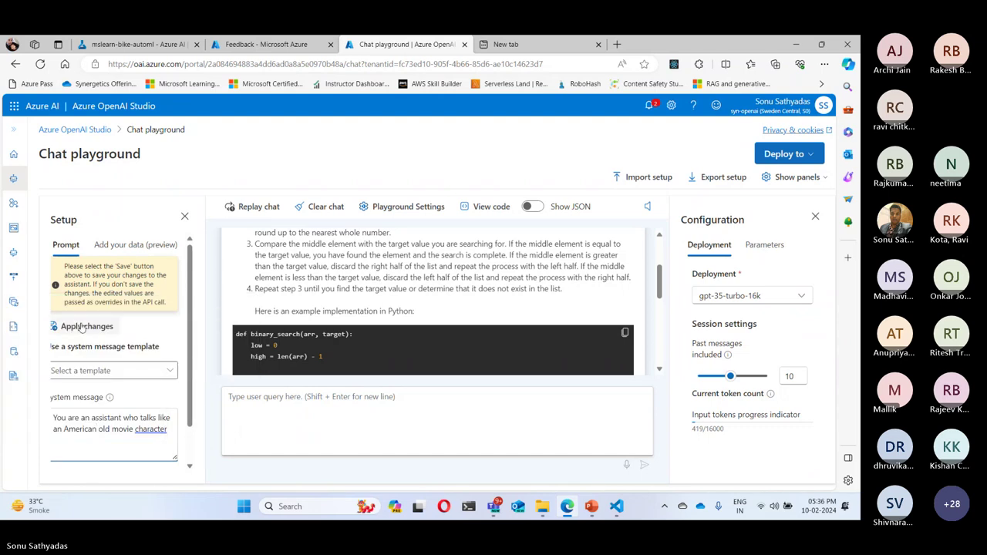
click(114, 328)
click(546, 316)
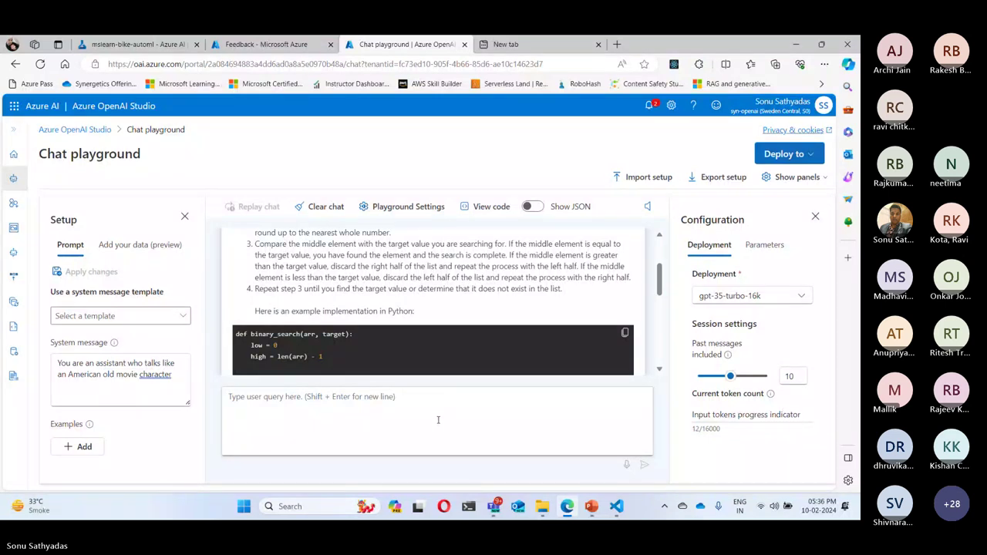
Clear the current chat history and ask the assistant "How to do binary search".
click(322, 207)
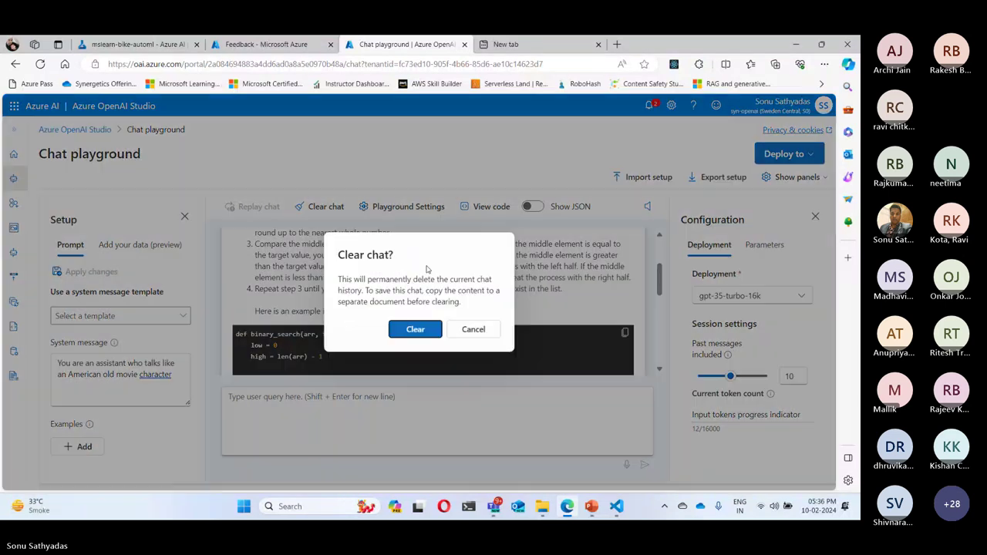
click(423, 327)
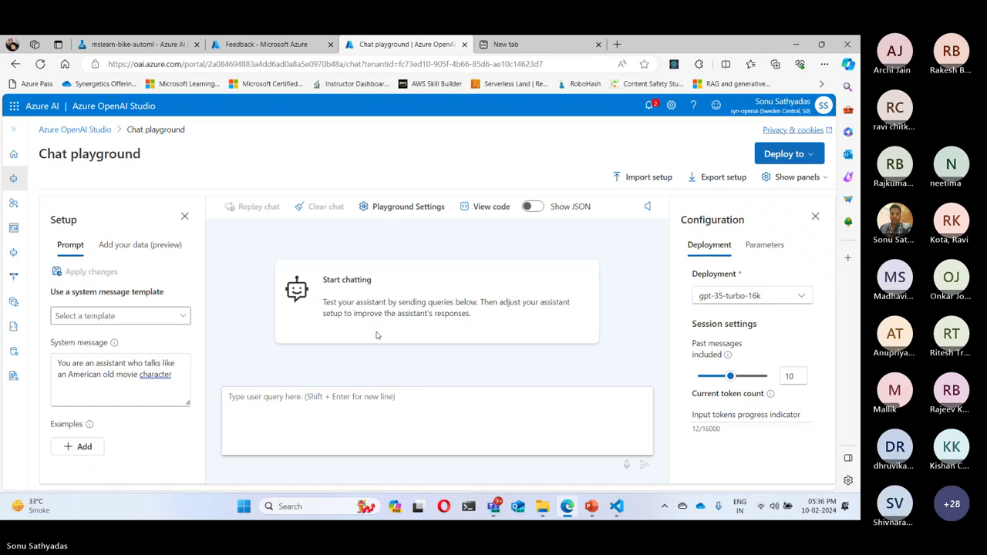
click(359, 418)
text(H)
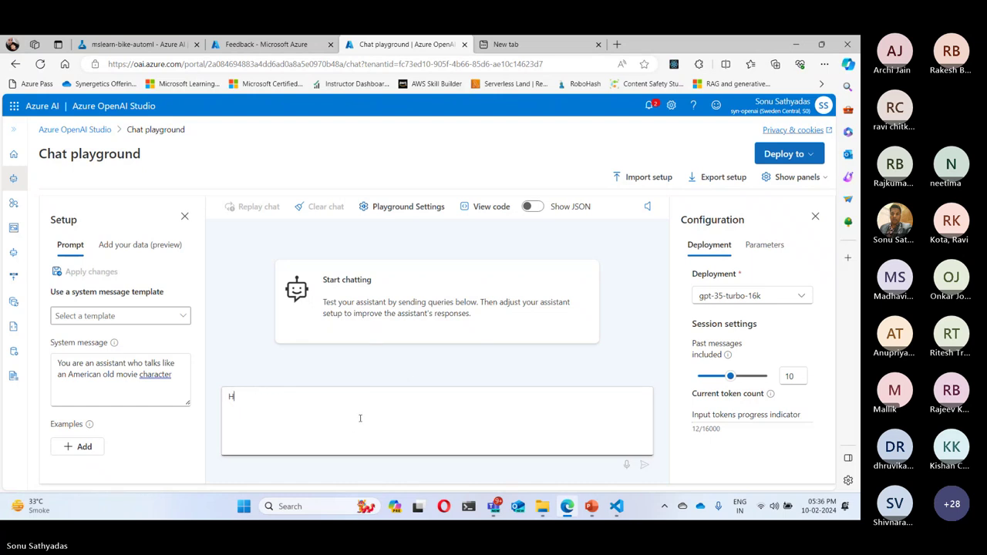
text(ow to do bia)
key(BackSpace)
text(nary search)
key(Return)
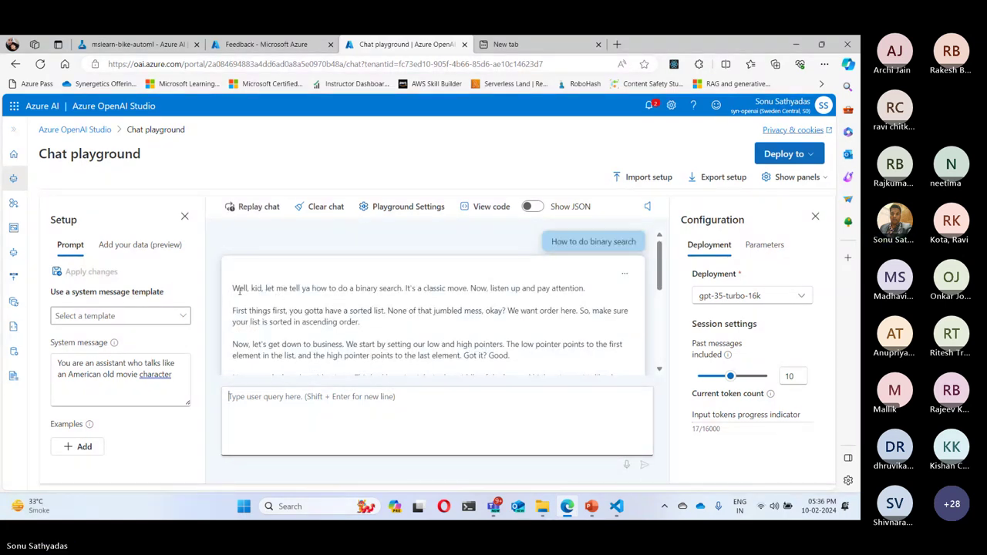
Read through the binary search answer, comparing its wording and tone with the old American movie character system message.
drag(235, 288, 360, 289)
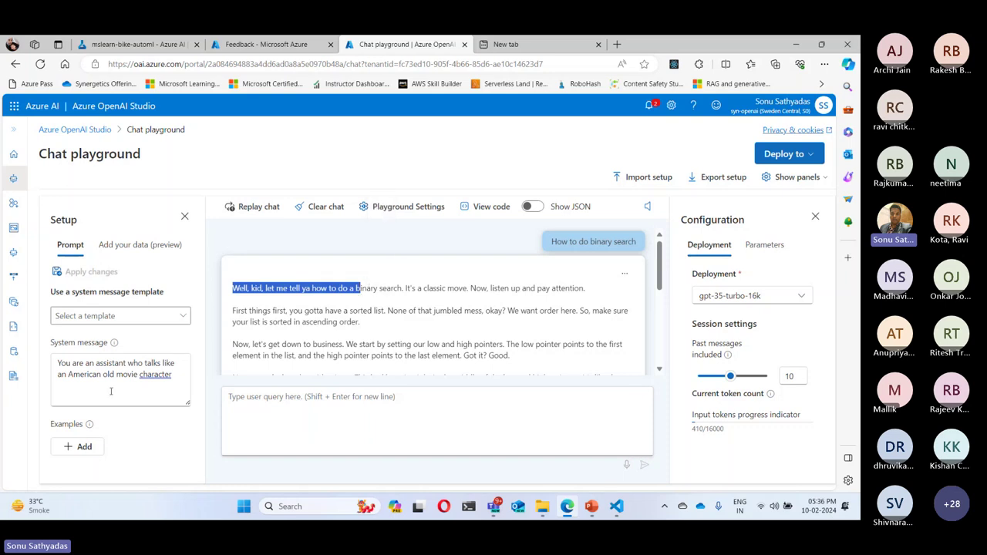
click(323, 317)
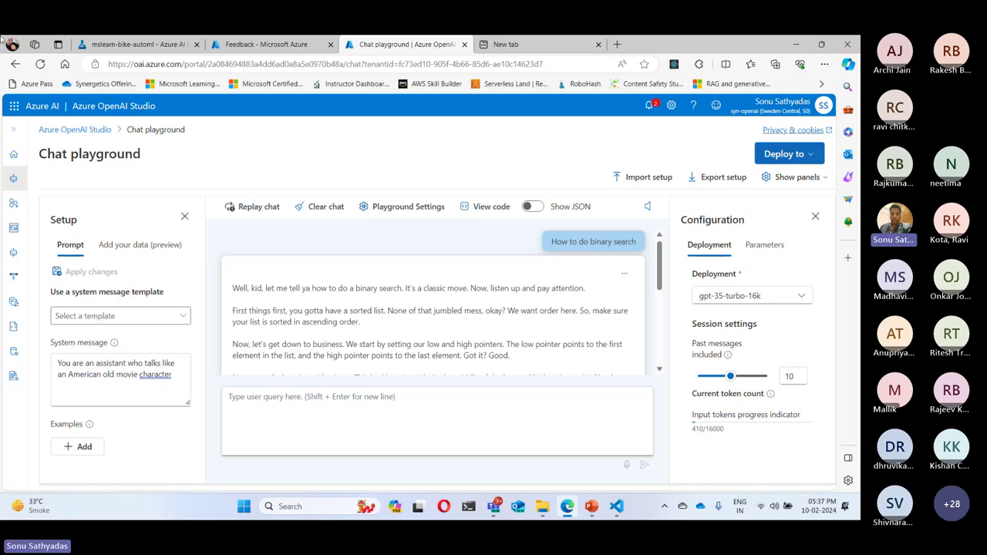
scroll(378, 287, down, 2)
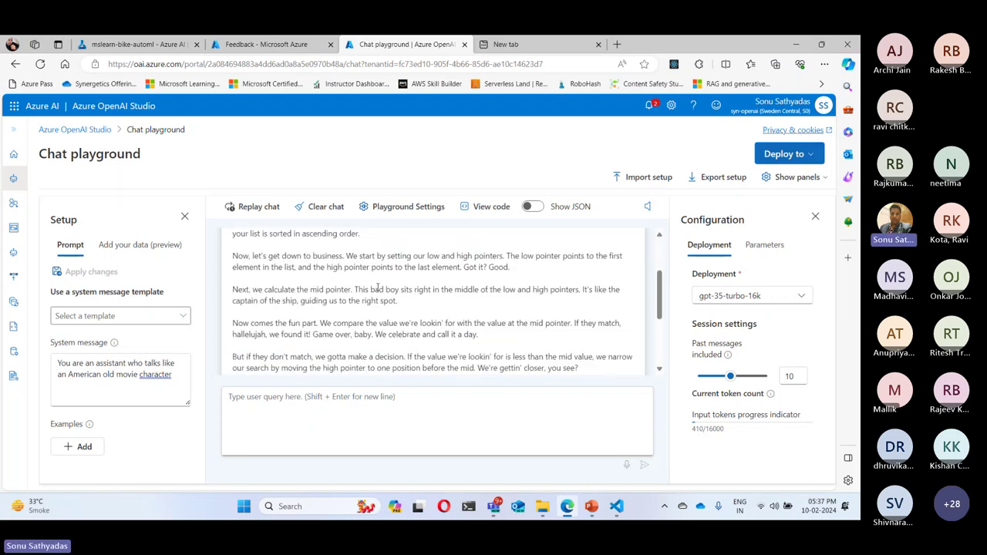
scroll(378, 288, down, 3)
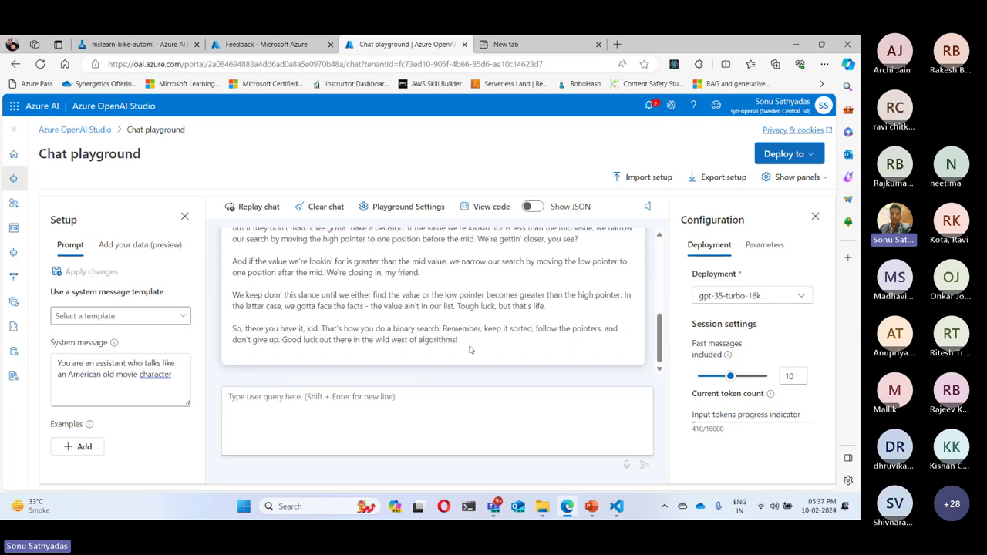
drag(459, 341, 311, 239)
scroll(352, 287, up, 5)
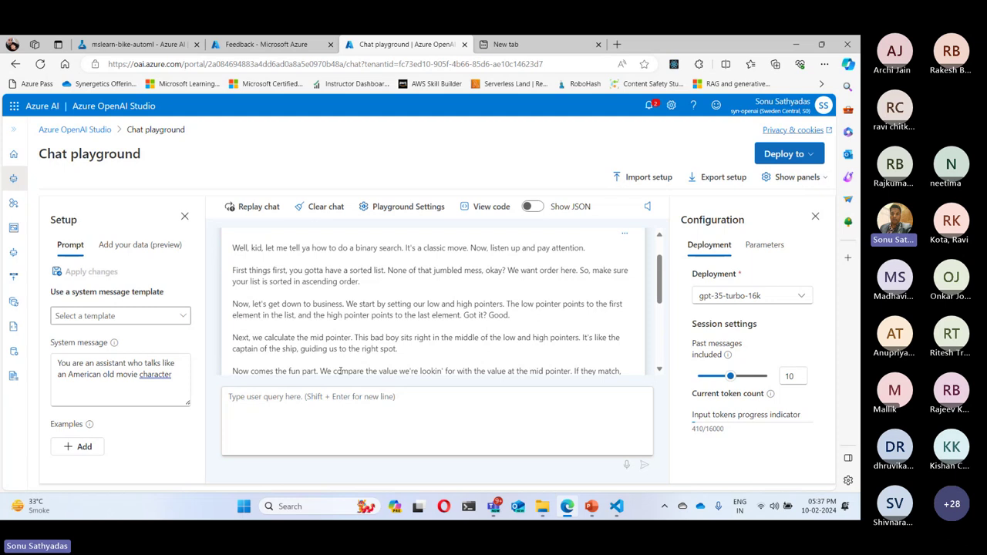
scroll(340, 370, down, 1)
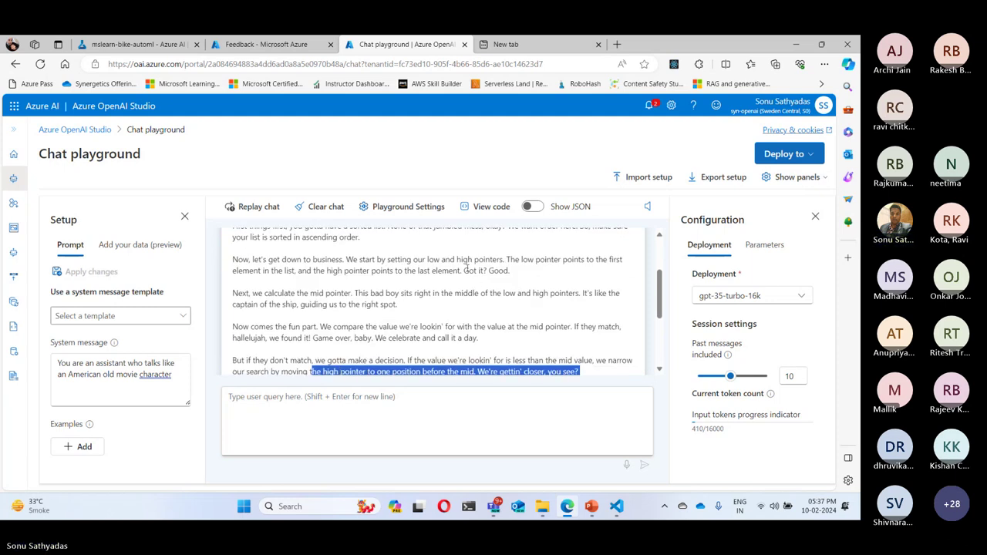
drag(466, 268, 512, 271)
click(421, 392)
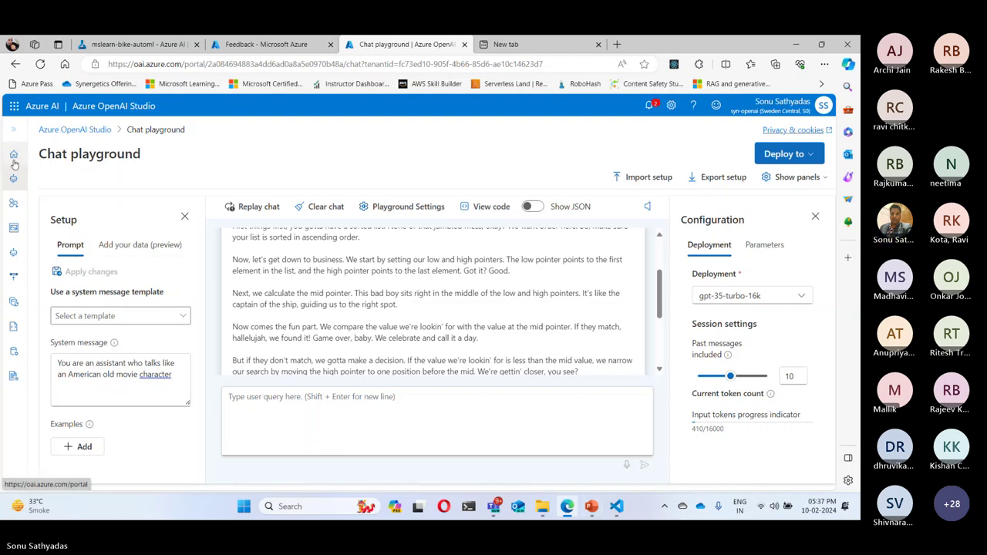
Go to the DALL·E (Preview) playground and select the Dalle3 deployment.
click(13, 134)
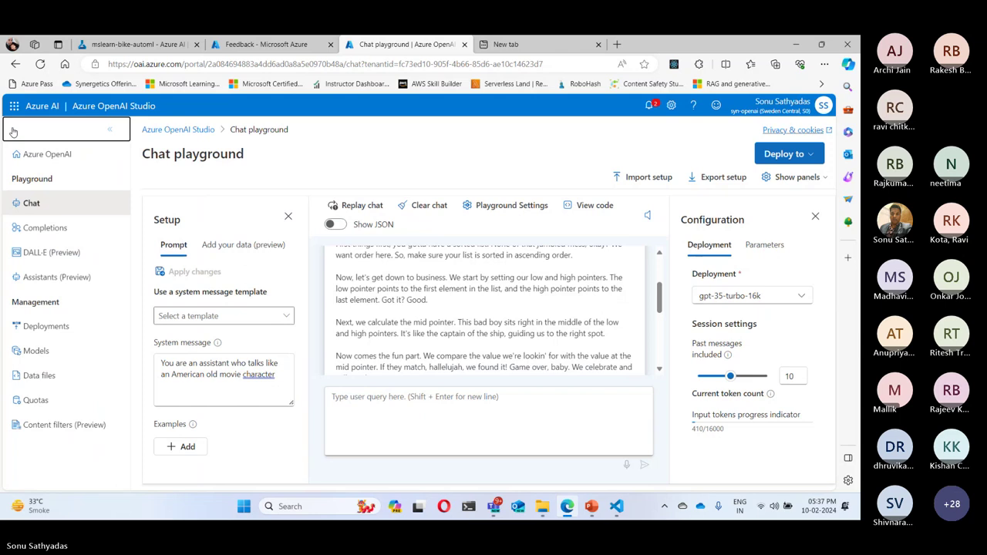
click(42, 253)
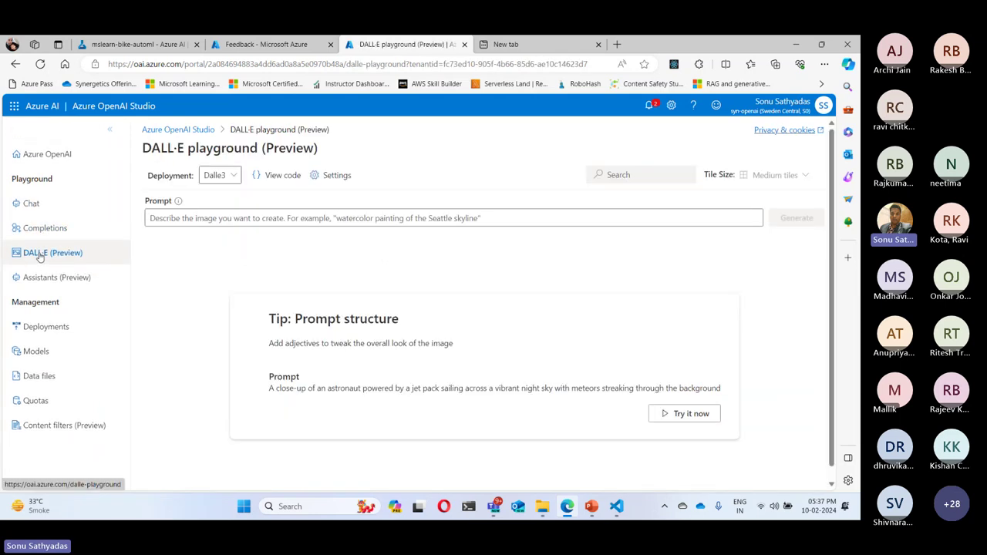
click(239, 179)
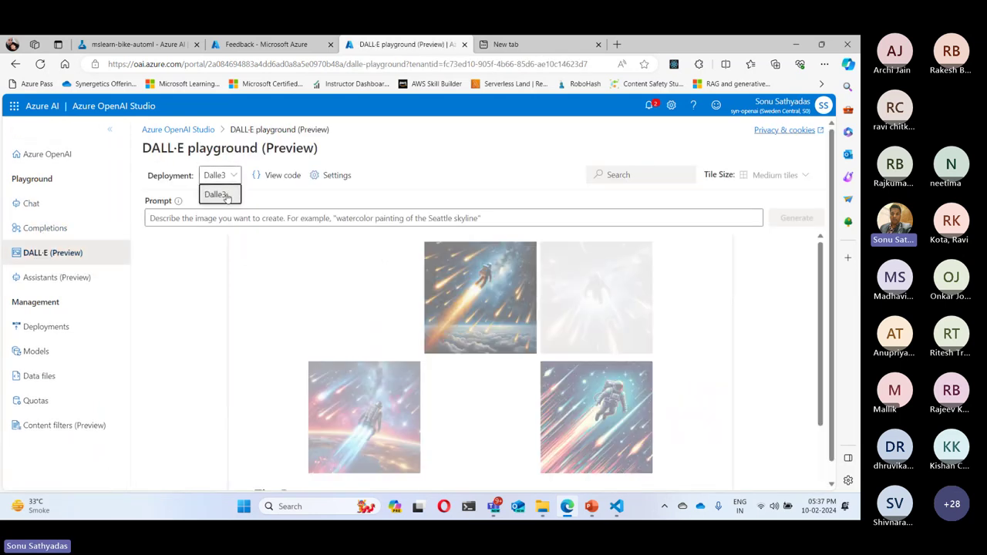
click(217, 194)
Generate an image from the prompt "Draw an image of elephant and lion running a race".
click(228, 216)
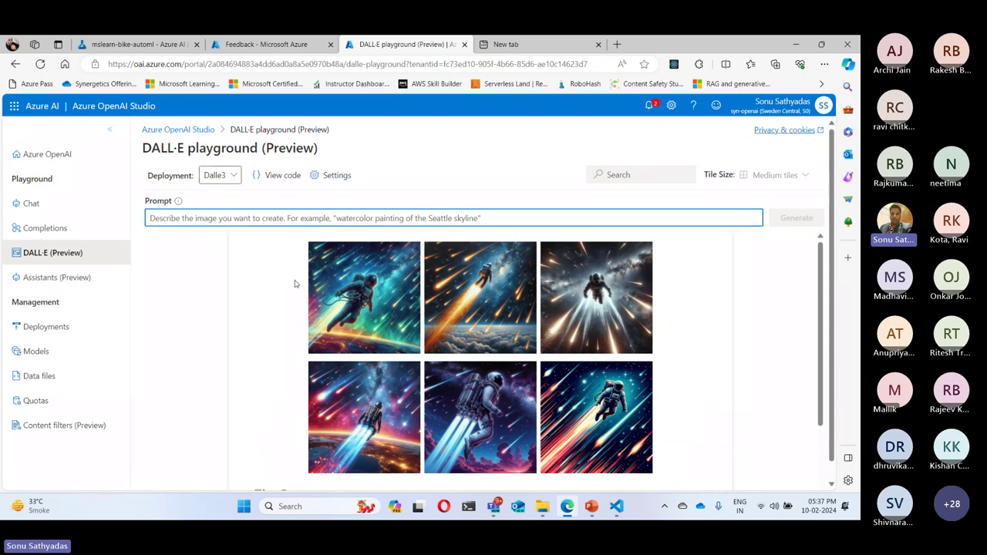
text(D)
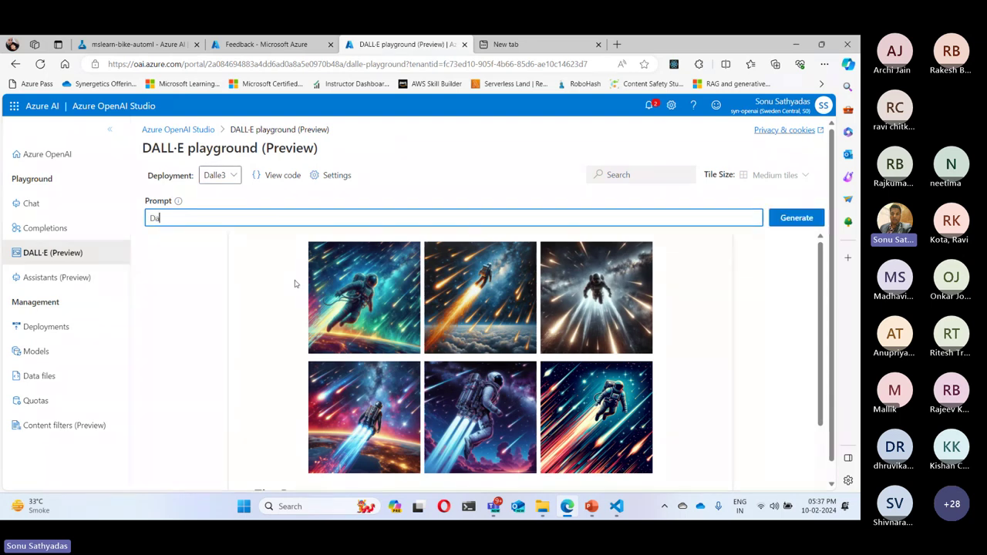
text(raw)
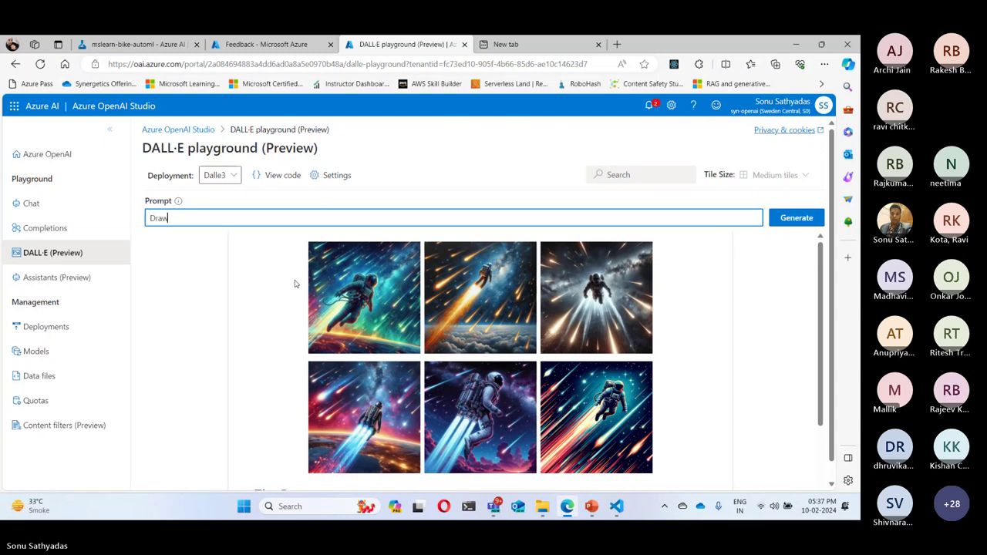
text( an image of elepha)
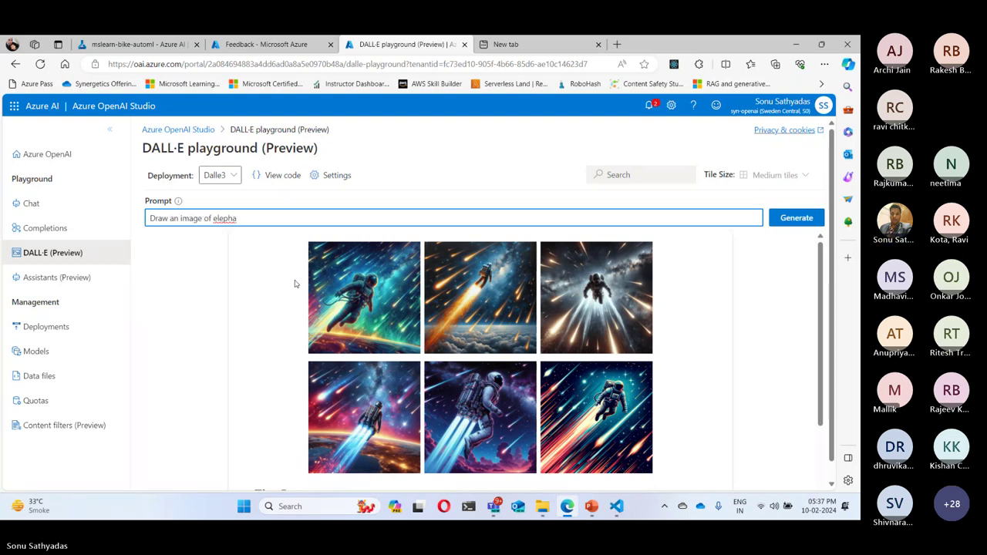
text(n)
key(BackSpace)
text(nt and)
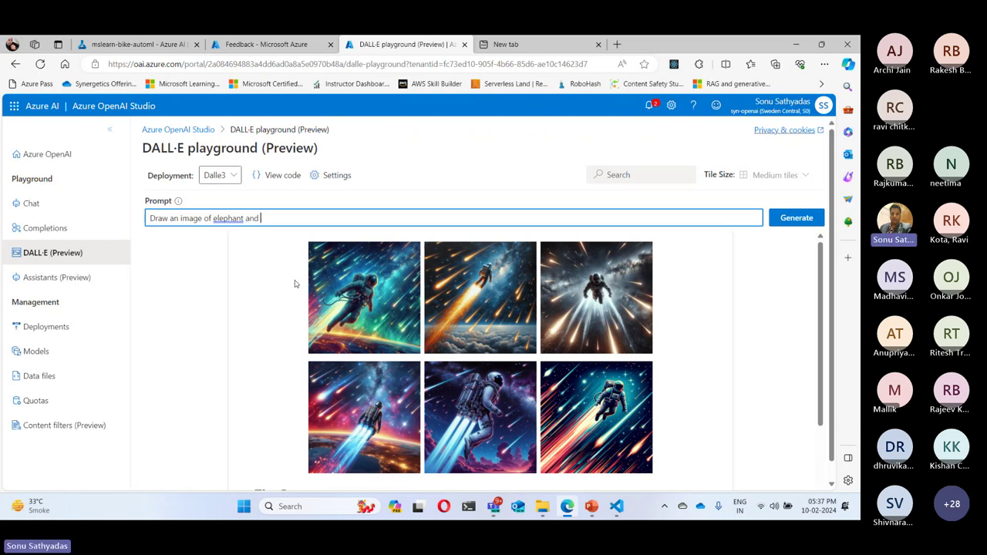
text( lion i)
text(unni)
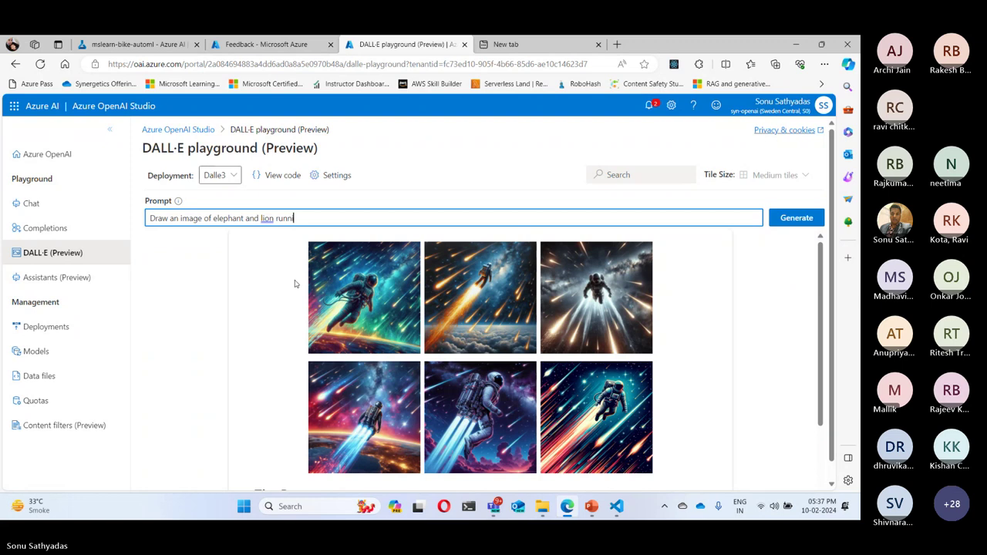
text(ng a race)
key(Return)
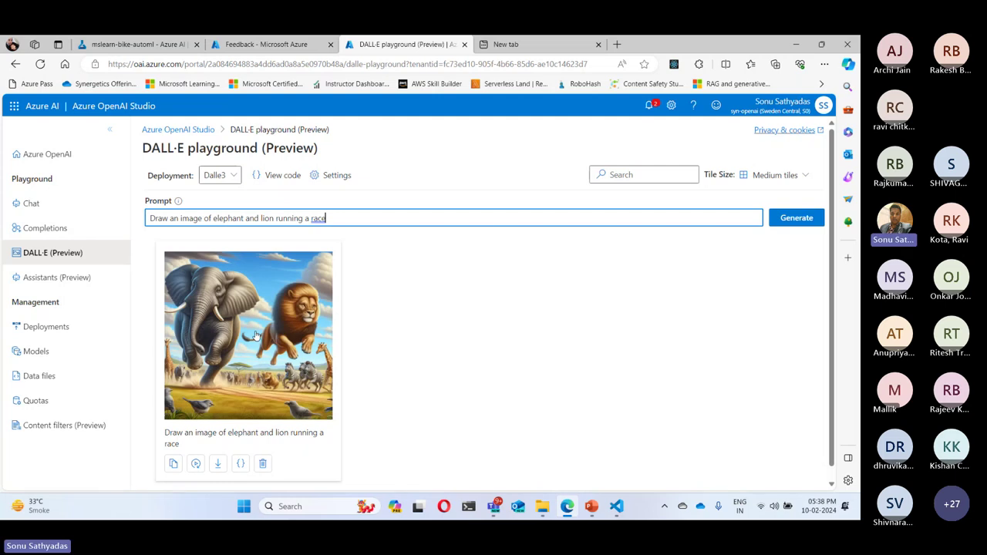
View the generated image enlarged, and generate another after adding ", a realistic image" to the end of the prompt.
click(256, 335)
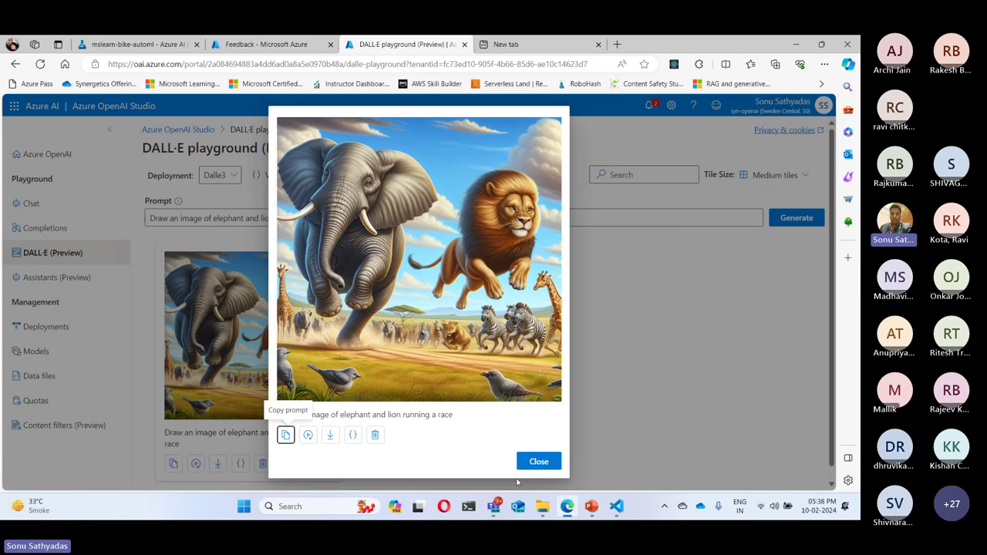
click(539, 461)
click(386, 220)
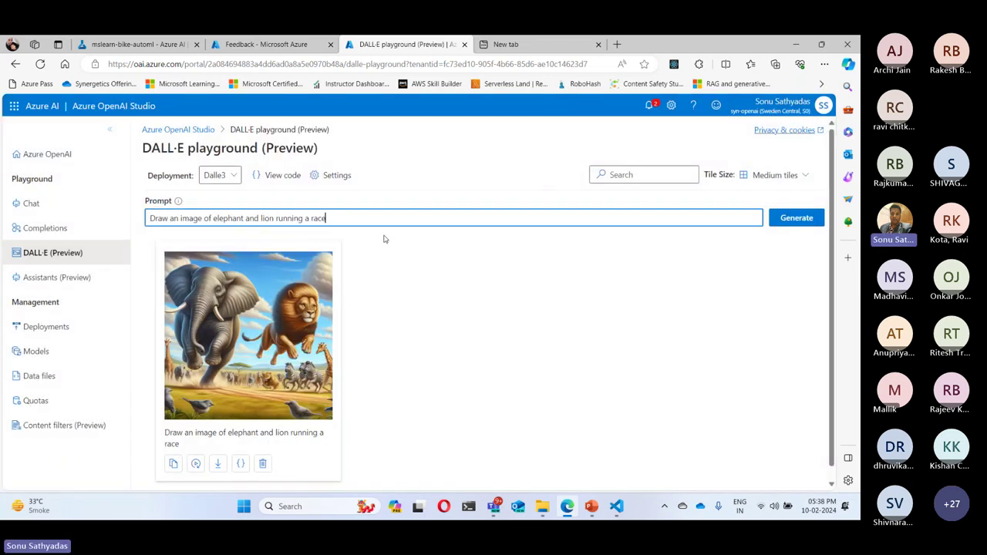
text(, a realistic image)
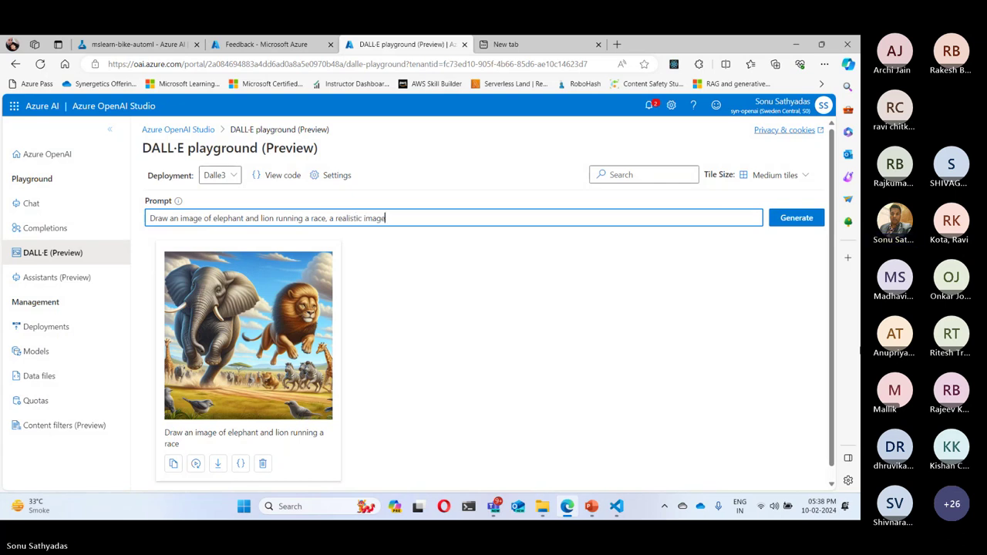
key(Return)
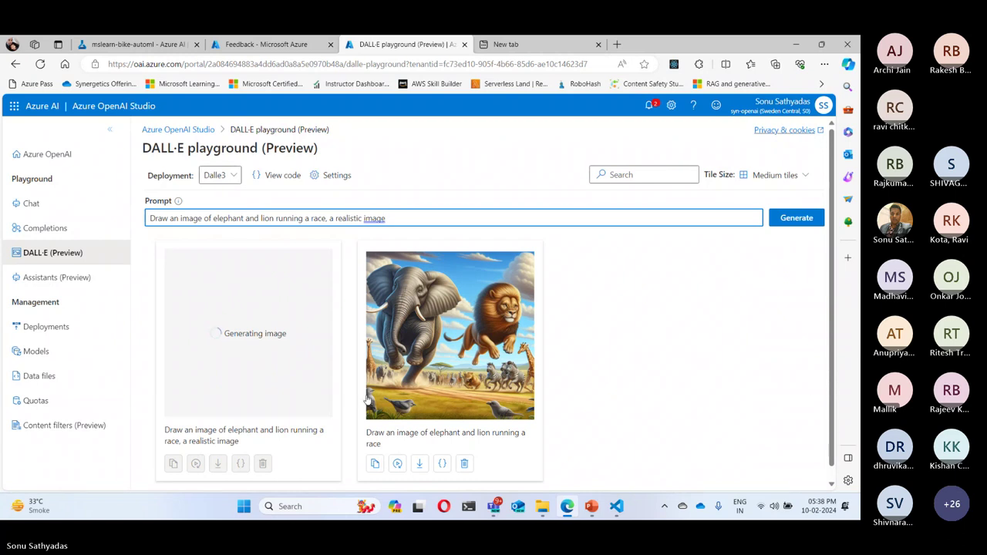
View the first elephant and lion image and the realistic version enlarged to compare them.
click(500, 374)
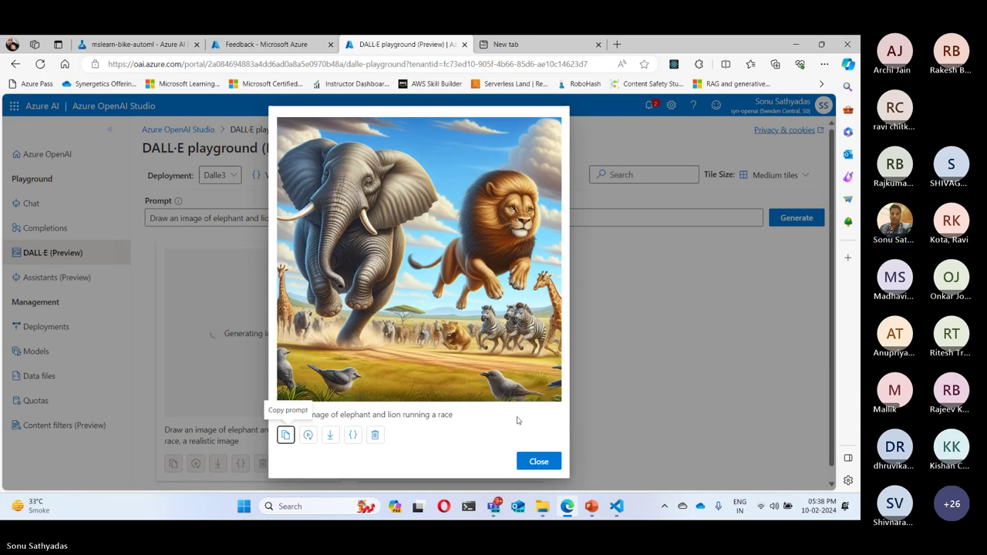
click(540, 463)
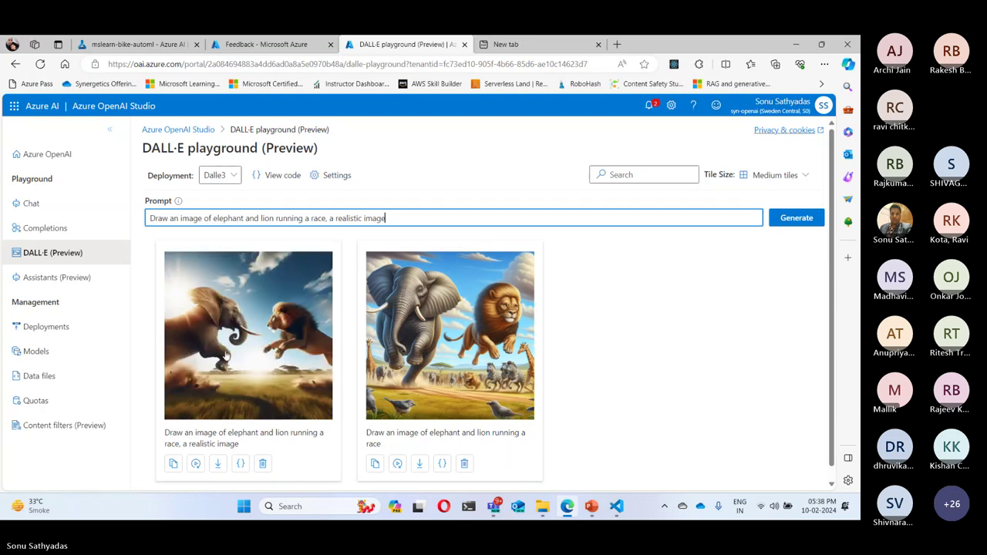
click(227, 356)
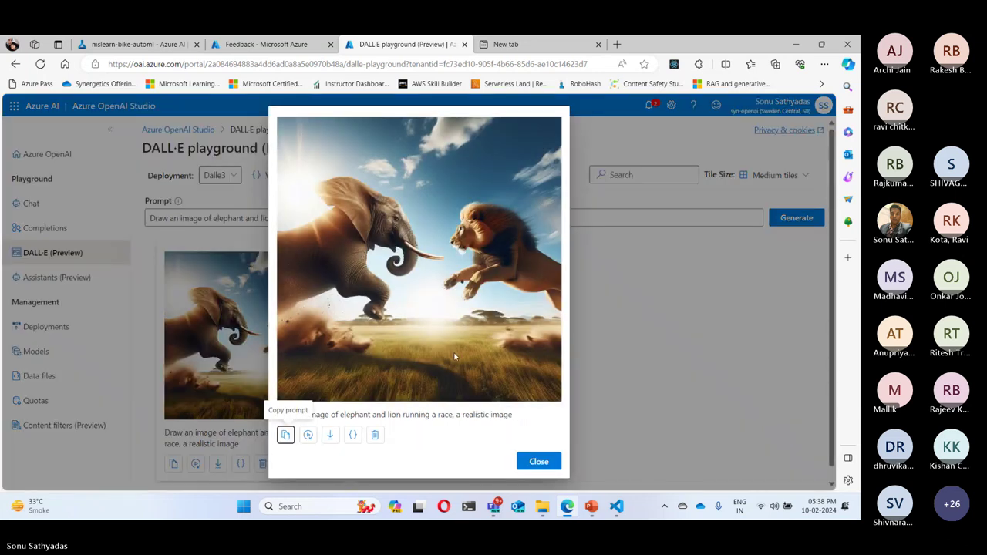
click(537, 461)
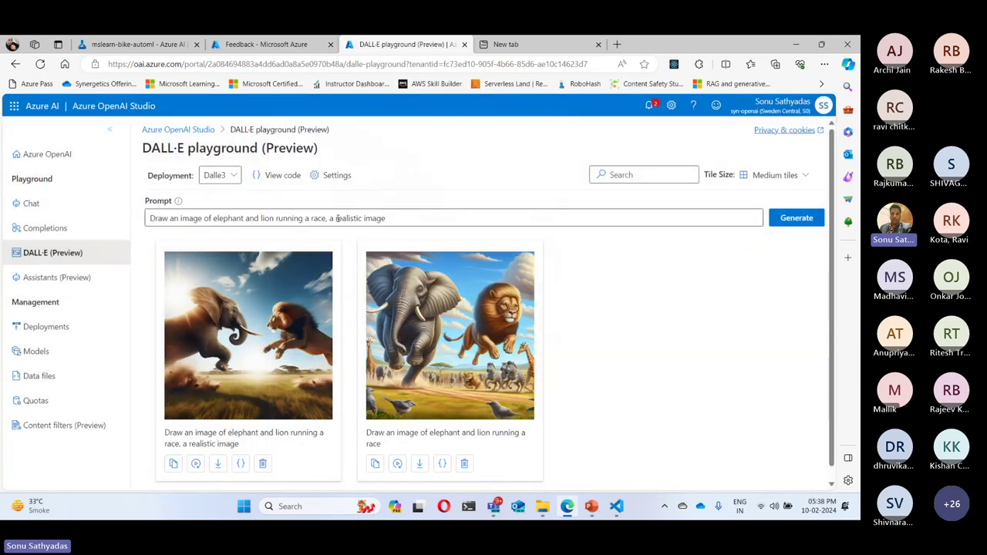
Replace "realistic" with "cartoon" in the prompt and generate a new image.
double_click(336, 218)
key(BackSpace)
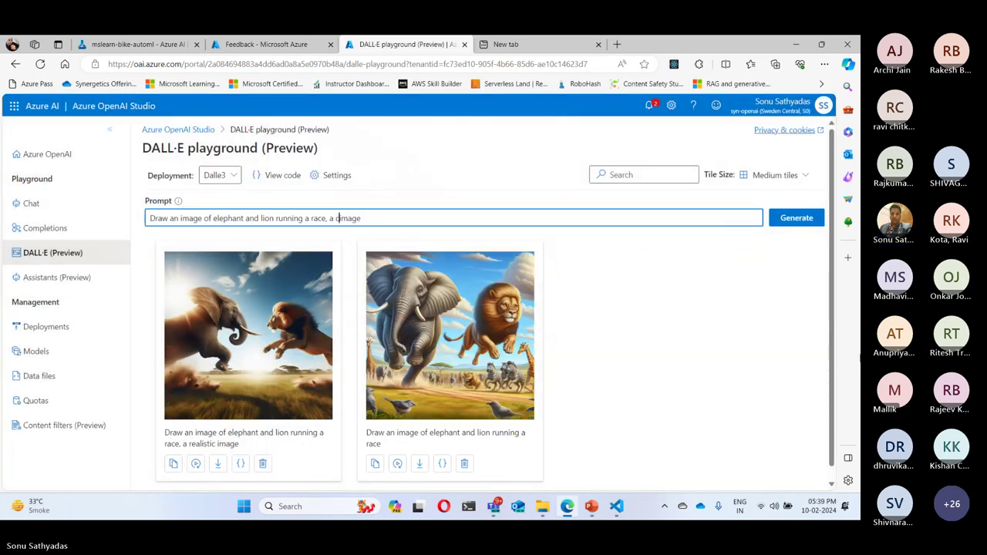
text(cartoon)
key(Return)
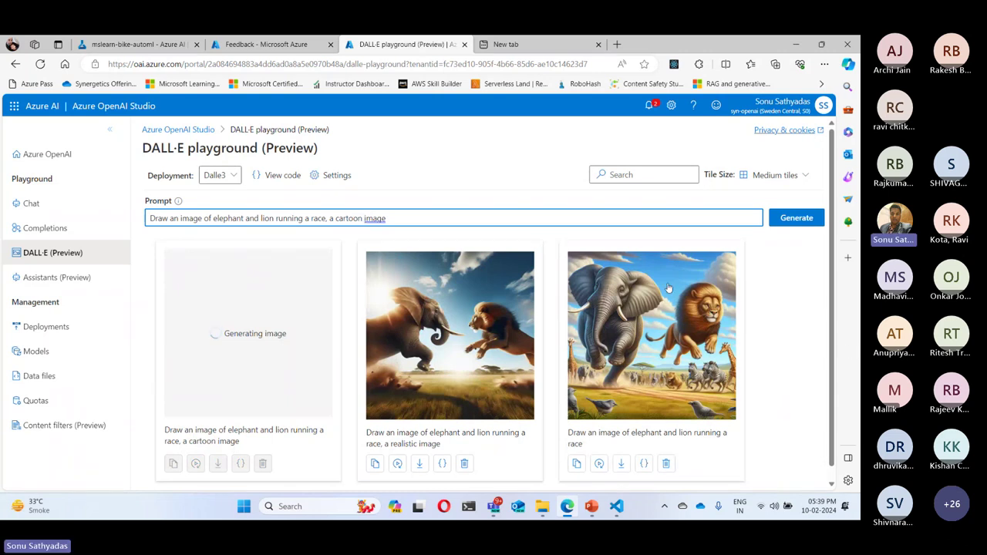
Review the cartoon prompt's wording in the DALL·E playground and view the resulting cartoon image enlarged.
drag(384, 219, 335, 219)
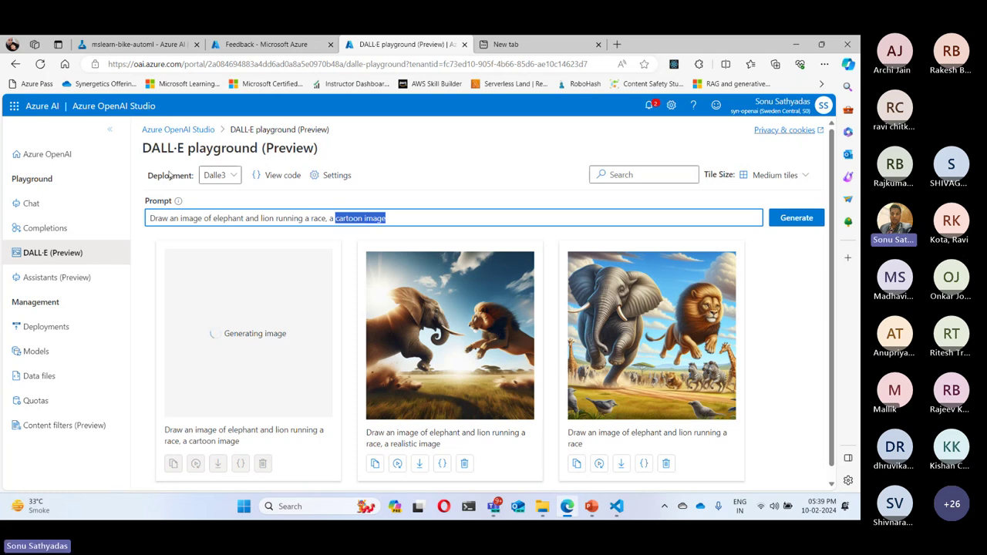
drag(169, 176, 274, 148)
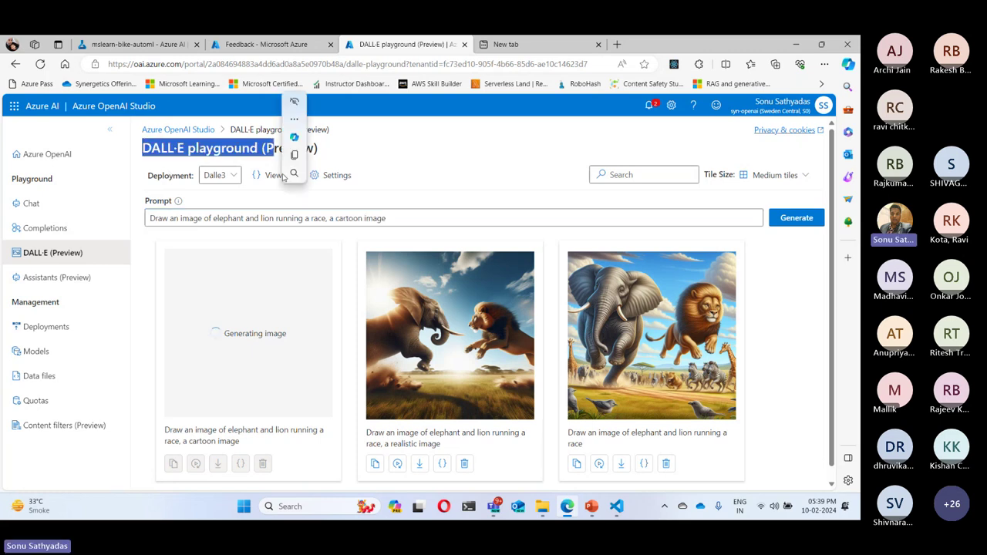
drag(150, 218, 463, 233)
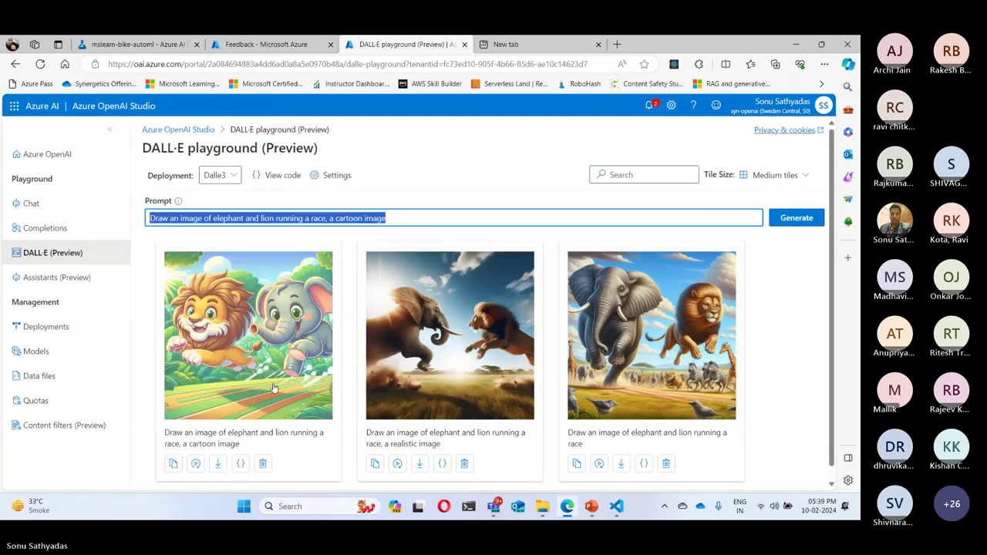
click(252, 323)
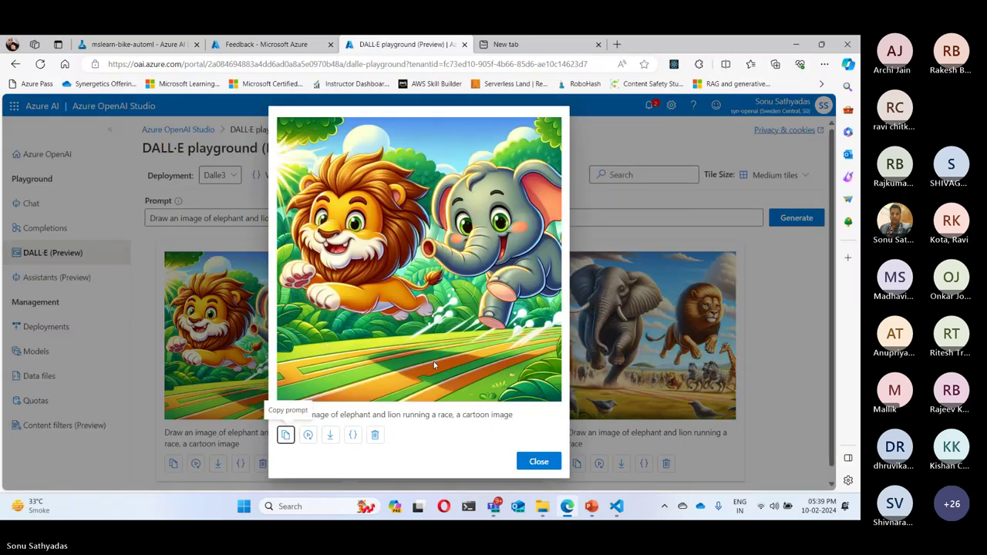
click(538, 463)
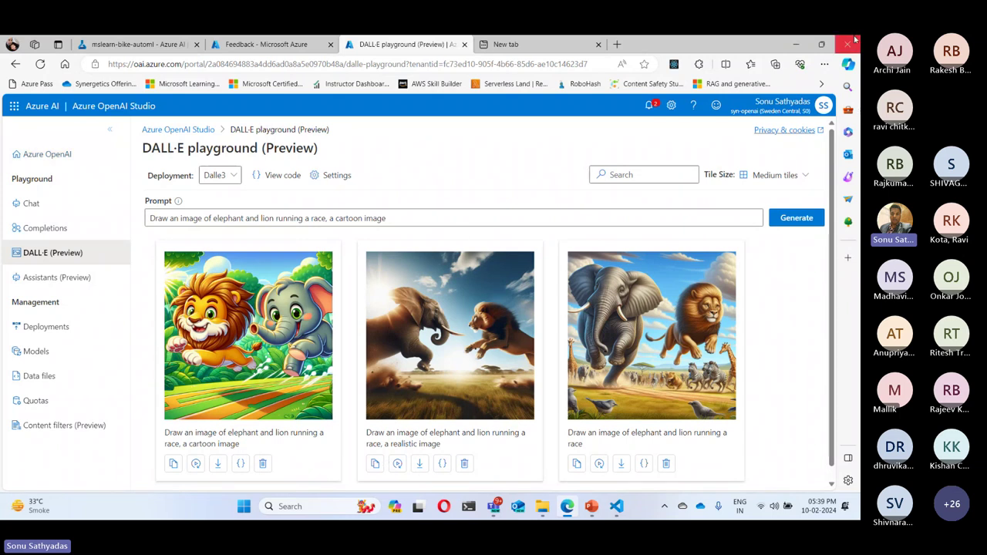
Minimize the browser, switch to PowerPoint, and present from the "How to use Azure OpenAI" slide, advancing to the code generation capabilities slide.
click(797, 45)
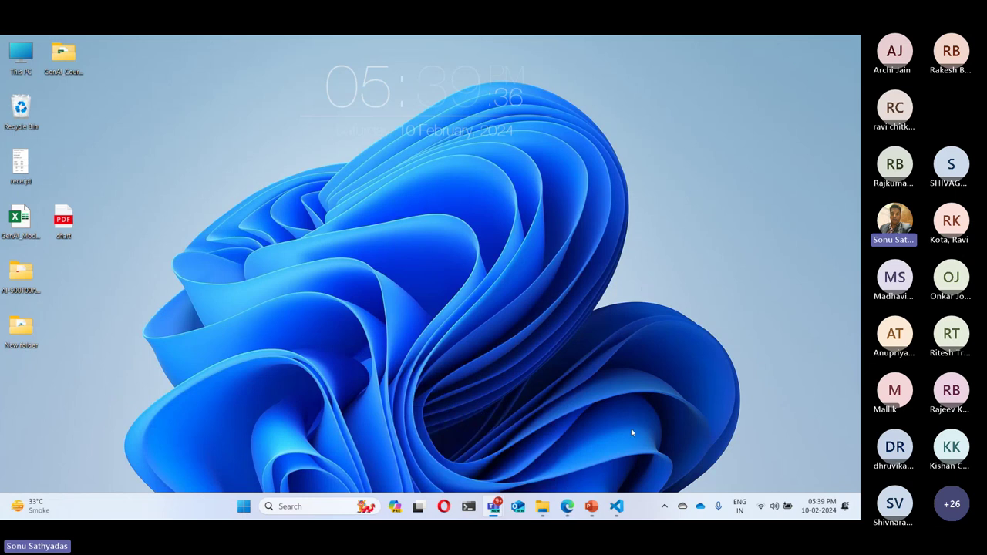
click(596, 507)
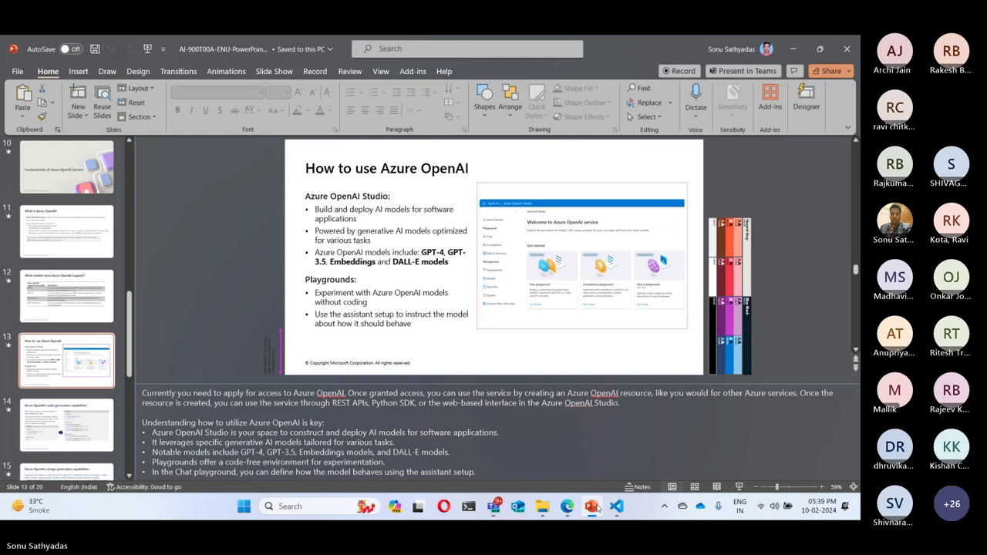
key(shift+F5)
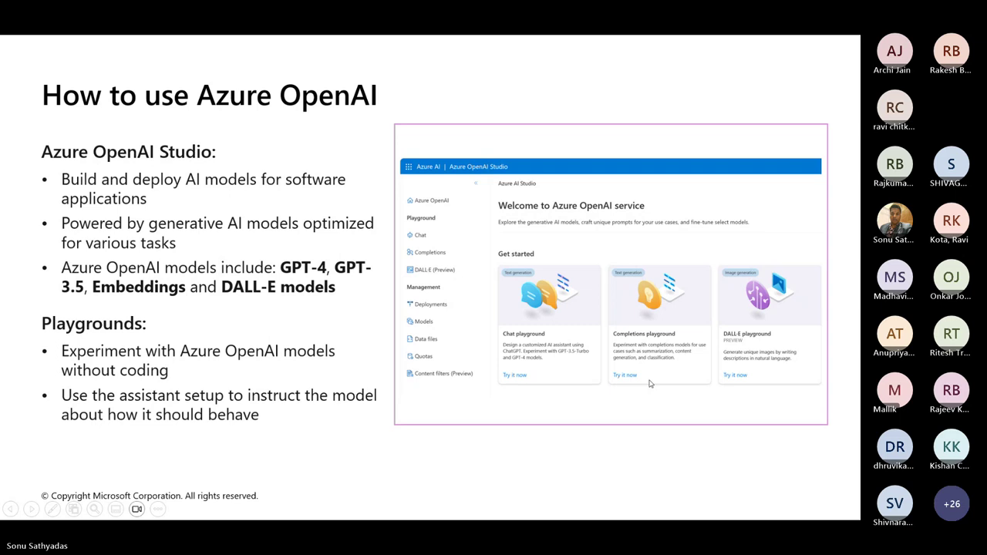
key(Right)
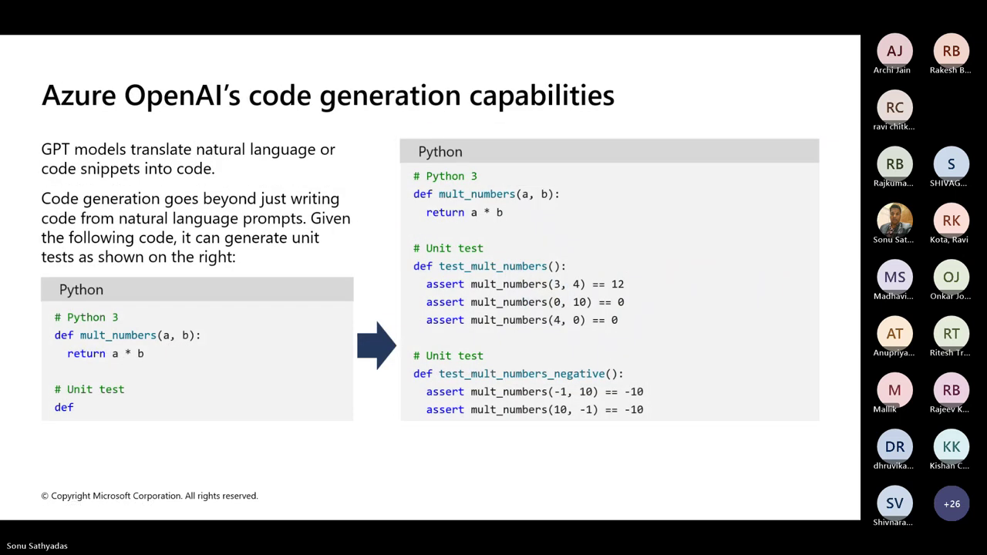